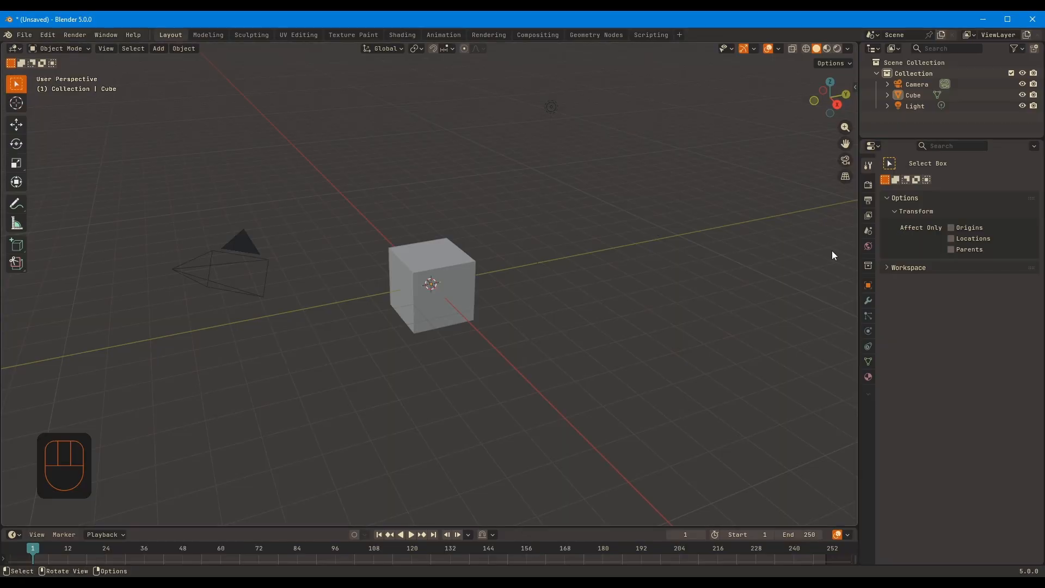
Delete the camera and the light from the scene
shift+middle_drag(592, 220, 626, 237)
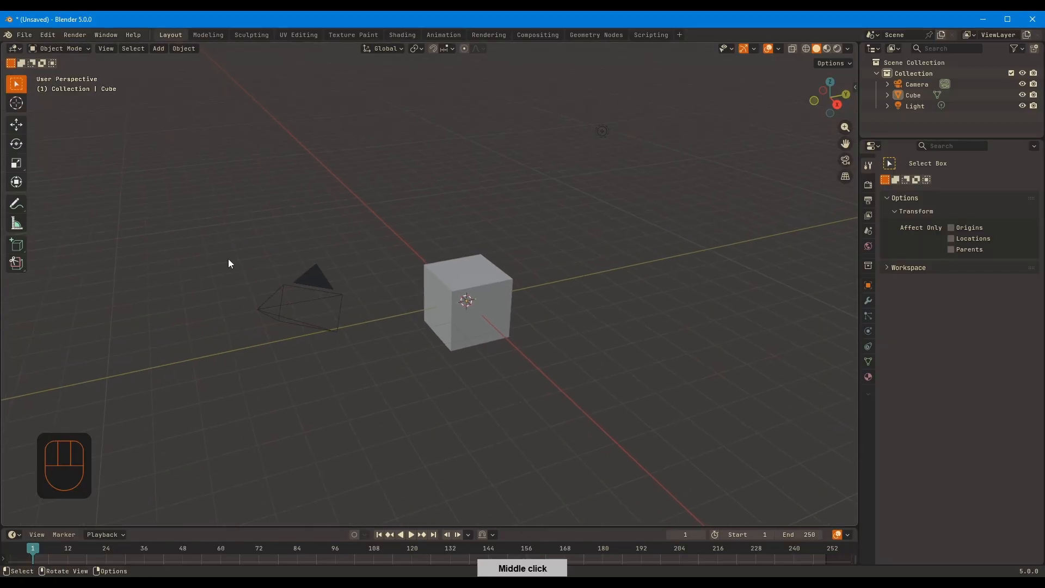
drag(236, 259, 303, 328)
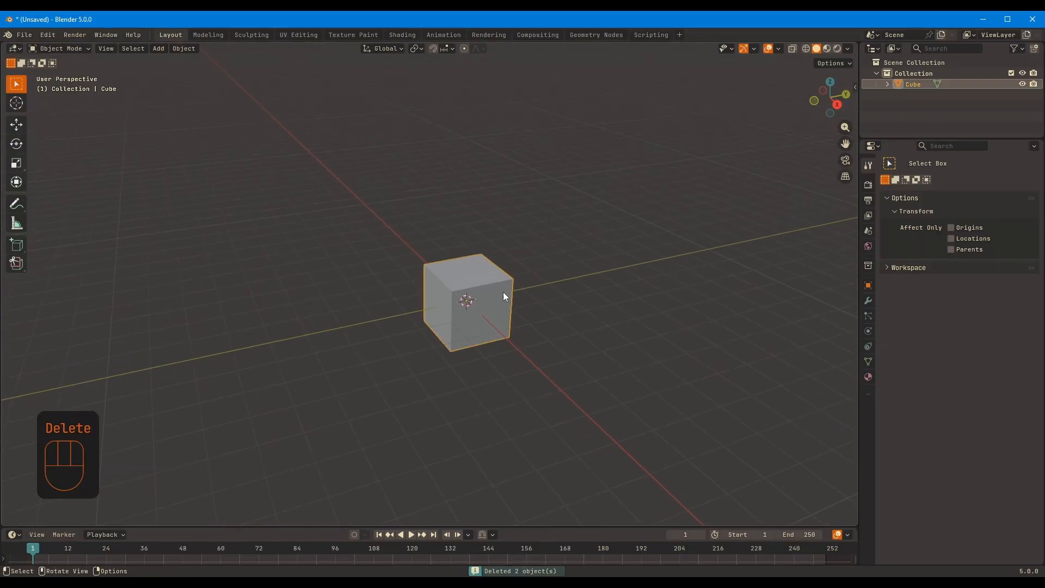
Enter Edit Mode on the cube and raise its whole mesh along Z until it rests on the ground grid
scroll(598, 199, up, 2)
shift+middle_drag(590, 196, 573, 202)
scroll(573, 202, up, 1)
key(Tab)
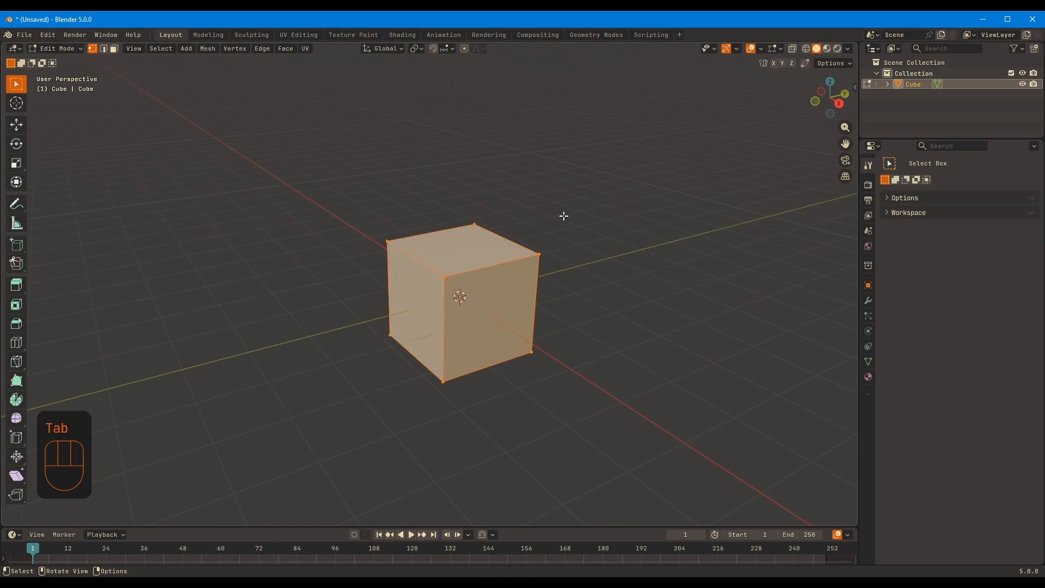
key(1)
click(559, 215)
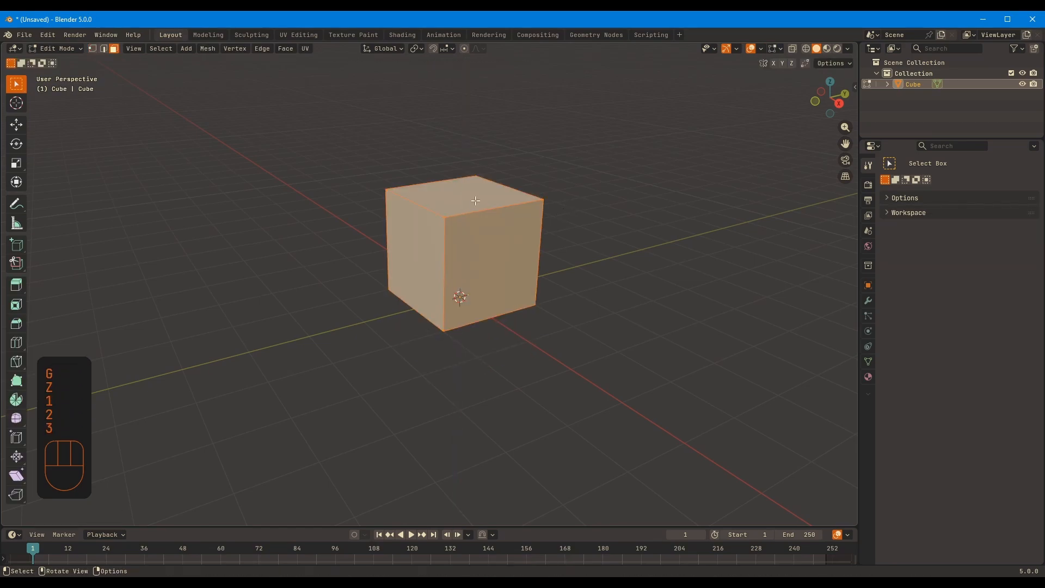
Scale down the cube's top face and lower it along Z to form a low tapered base
key(2)
click(548, 215)
middle_click(551, 216)
key(s)
click(606, 172)
key(g)
key(z)
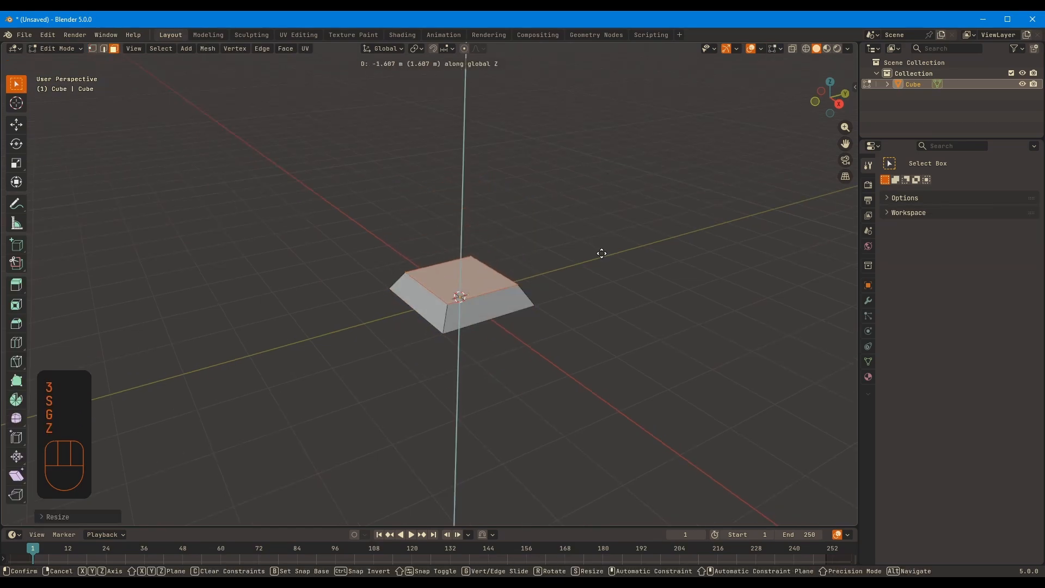
key(KP_Decimal)
middle_drag(600, 250, 544, 370)
key(g)
key(z)
click(618, 227)
Inset the base's top face and extrude the inner face down through the bottom
click(606, 238)
key(e)
key(z)
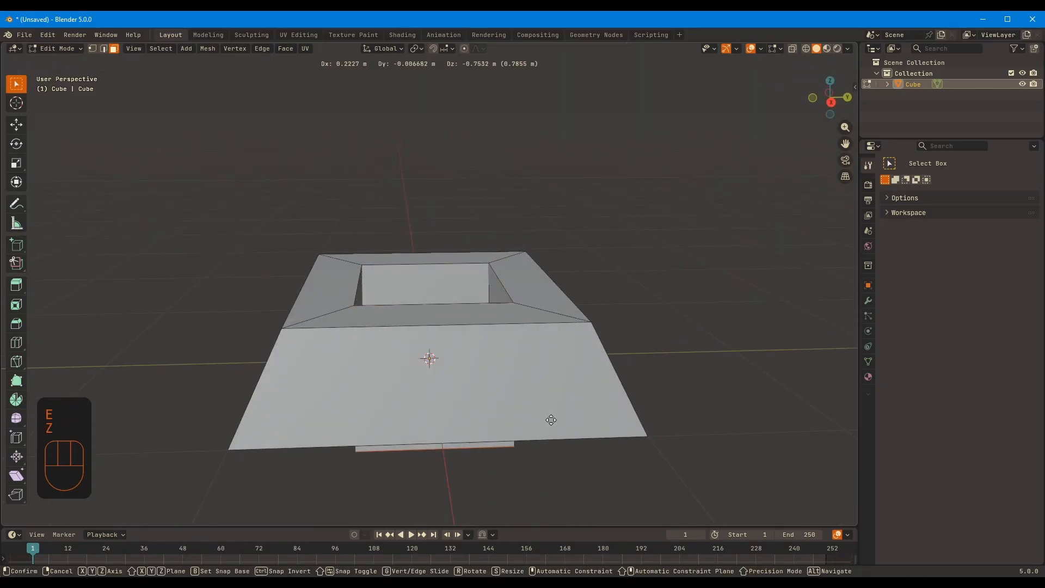
key(z)
click(551, 419)
Set the snap target to Vertex and snap the extruded face along Z to the base's bottom corner
middle_drag(551, 420, 553, 392)
click(447, 48)
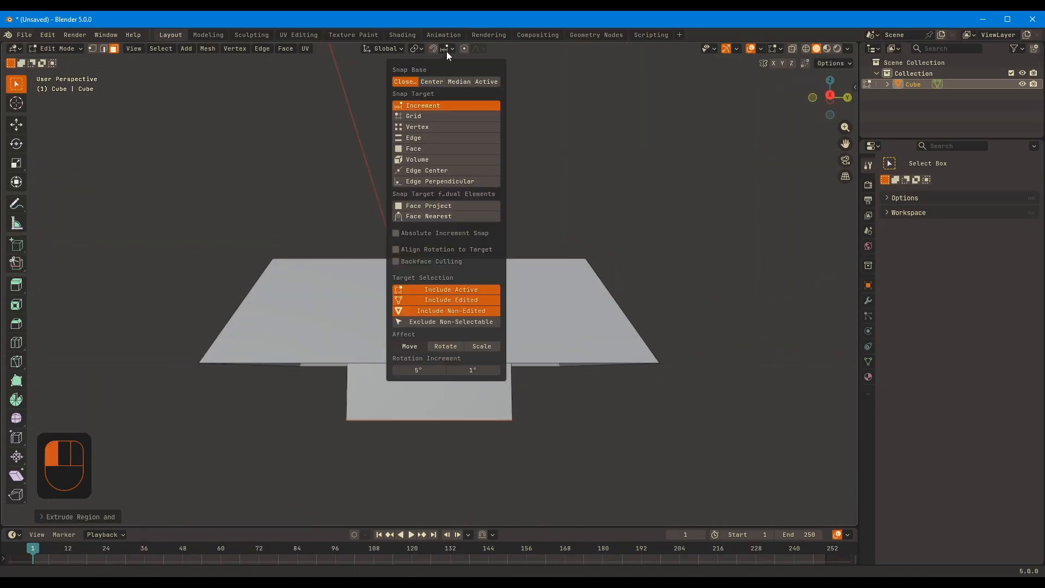
click(440, 126)
middle_click(524, 347)
middle_drag(524, 347, 544, 304)
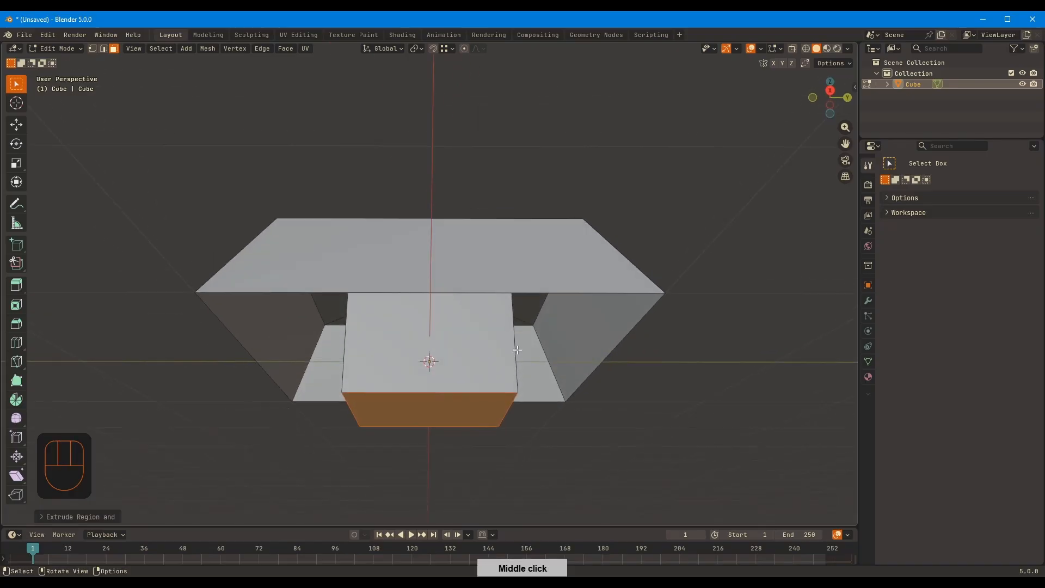
key(g)
key(z)
key(ctrl)
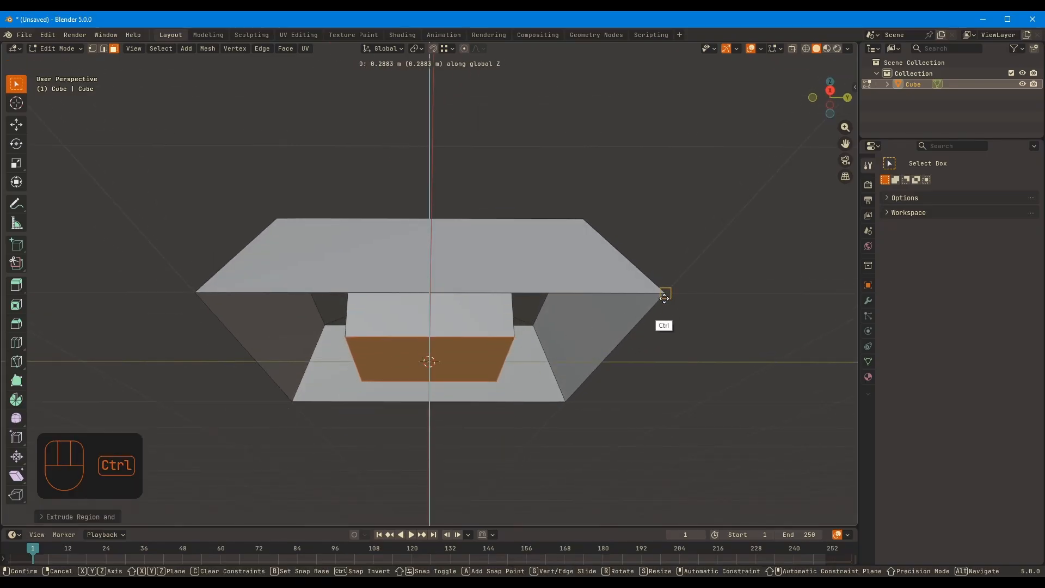
click(664, 299)
Delete the face closing the hole and bridge the hole's lower edge loop to the base's outer bottom loop
key(x)
middle_drag(664, 298, 609, 221)
click(603, 276)
key(2)
alt+shift+click(436, 237)
middle_drag(436, 237, 542, 316)
right_click(508, 223)
click(483, 260)
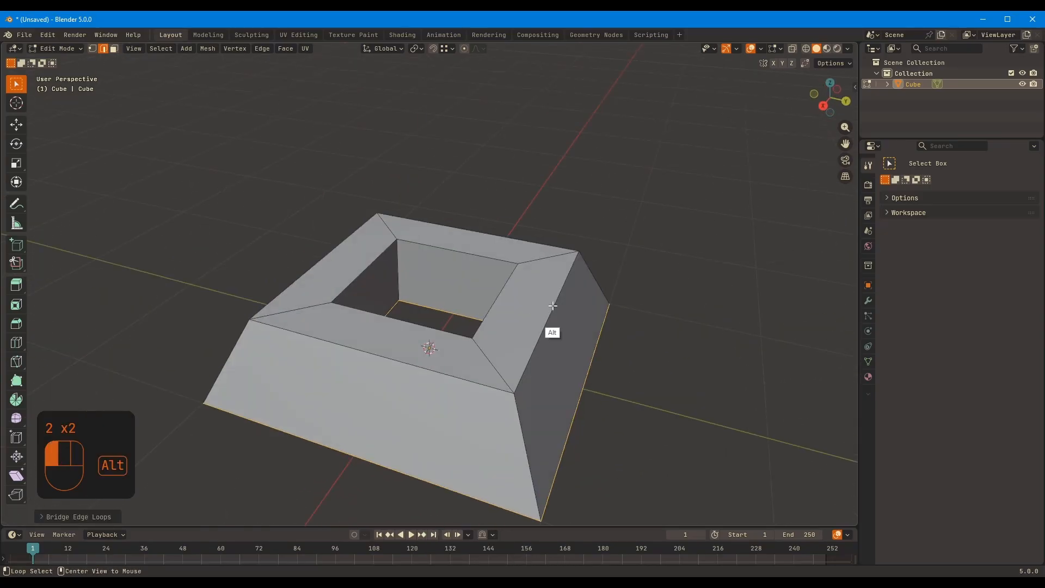
Lower the base's top rim faces along Z to flatten the base
key(3)
middle_drag(651, 245, 707, 174)
key(g)
key(z)
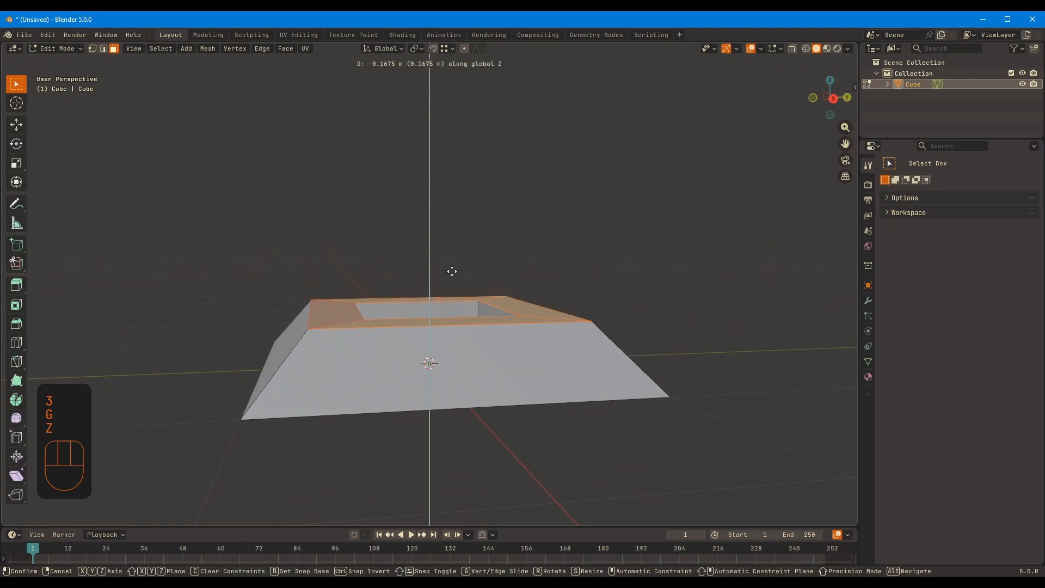
click(452, 268)
Scale the faces around the base's central hole horizontally, excluding the Z axis
middle_drag(462, 237, 473, 278)
key(3)
alt+click(474, 280)
key(s)
key(shift+z)
click(584, 221)
middle_drag(586, 250, 515, 225)
key(ctrl+KP_Add)
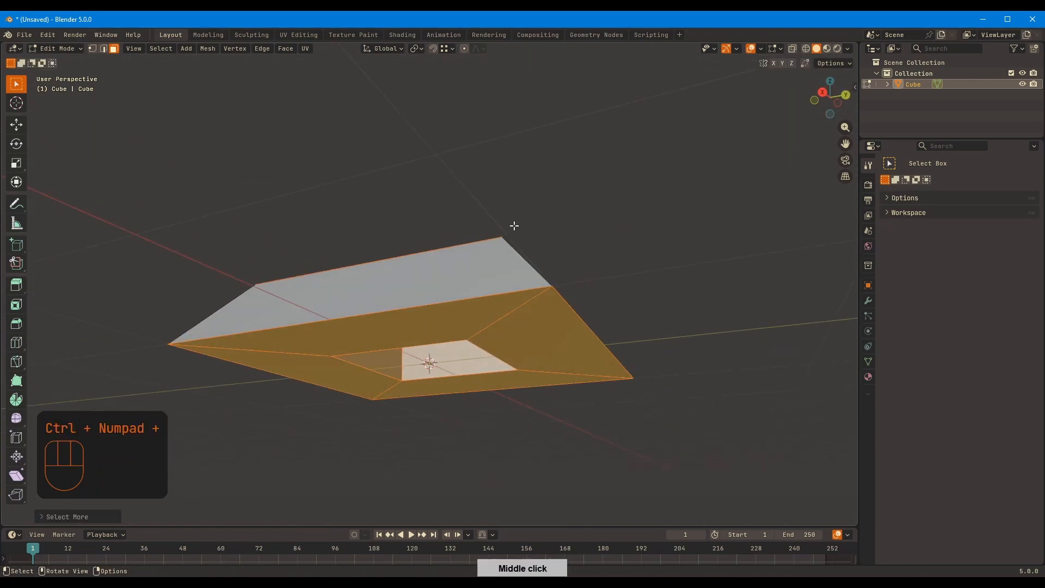
key(ctrl+z)
key(ctrl+z)
Add the underside's diagonal edge ring to the selection and scale it horizontally, excluding the Z axis
key(2)
ctrl+alt+click(501, 314)
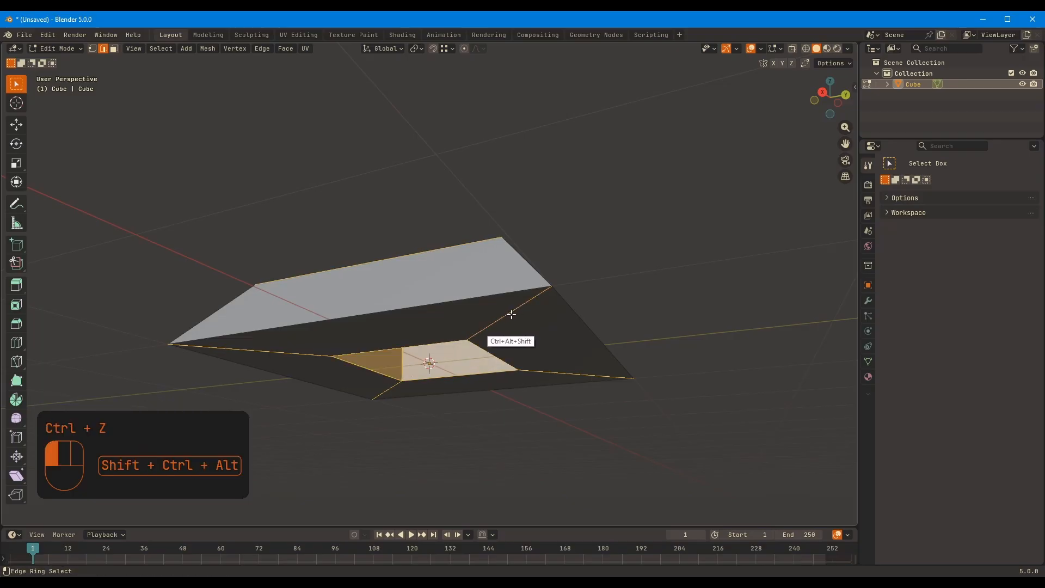
middle_drag(512, 314, 615, 292)
key(s)
key(shift+z)
click(670, 272)
middle_drag(669, 273, 464, 207)
key(Tab)
key(Tab)
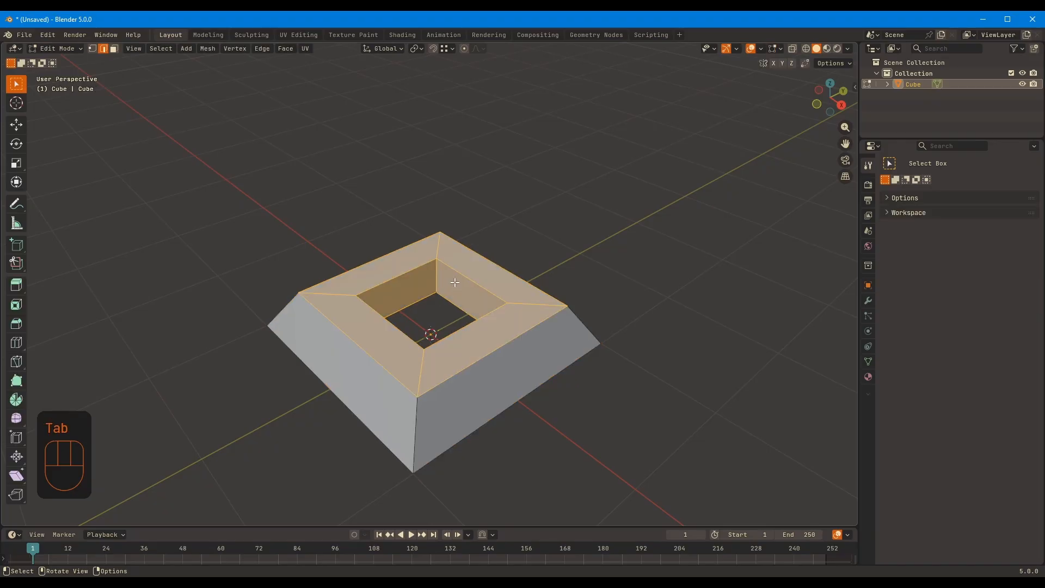
Duplicate the hole's inner wall faces in place and separate them into a new object
click(437, 279)
key(shift+d)
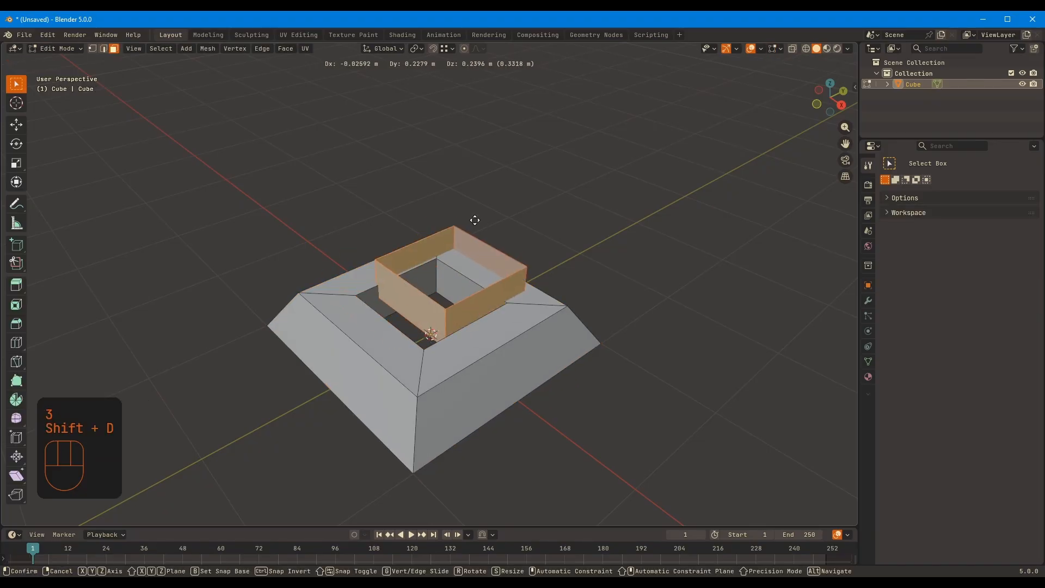
right_click(468, 224)
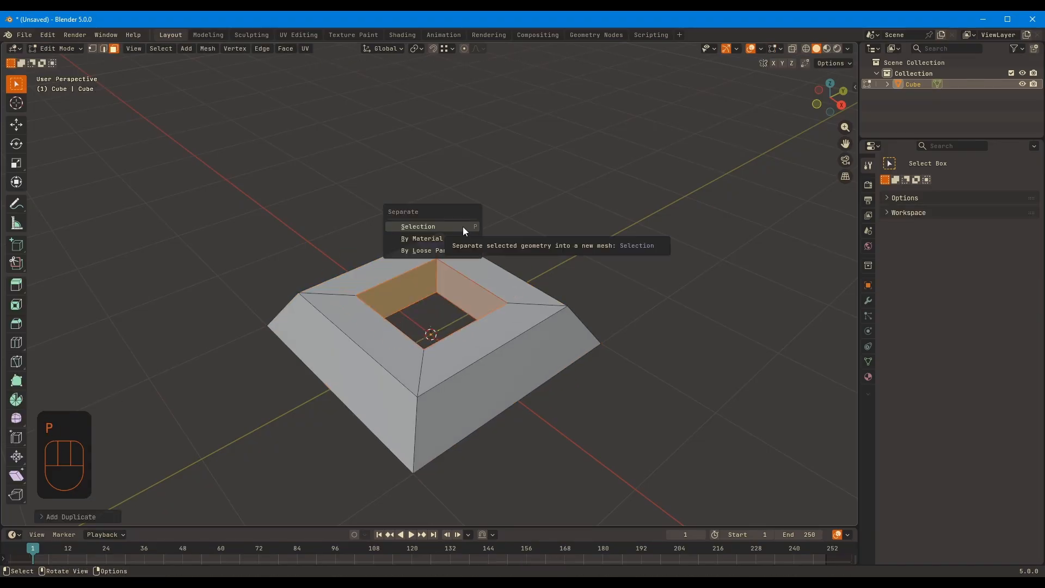
click(463, 229)
key(Tab)
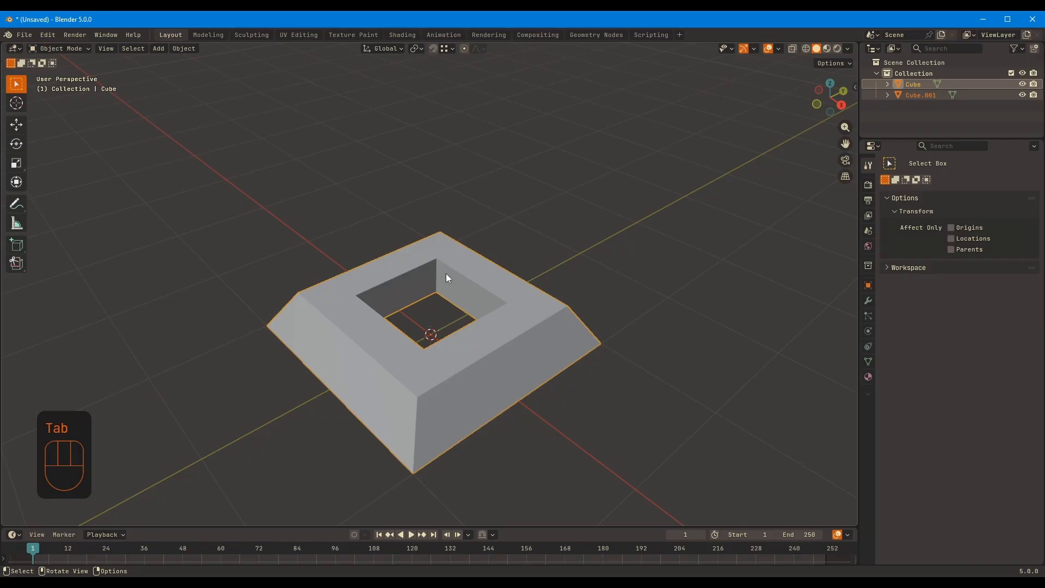
Edit the separated walls and raise their upper edge loop along Z to form a square post above the base
click(922, 95)
key(Tab)
key(2)
middle_drag(430, 243, 429, 273)
click(464, 296)
key(f)
key(g)
key(z)
click(441, 146)
scroll(532, 201, down, 3)
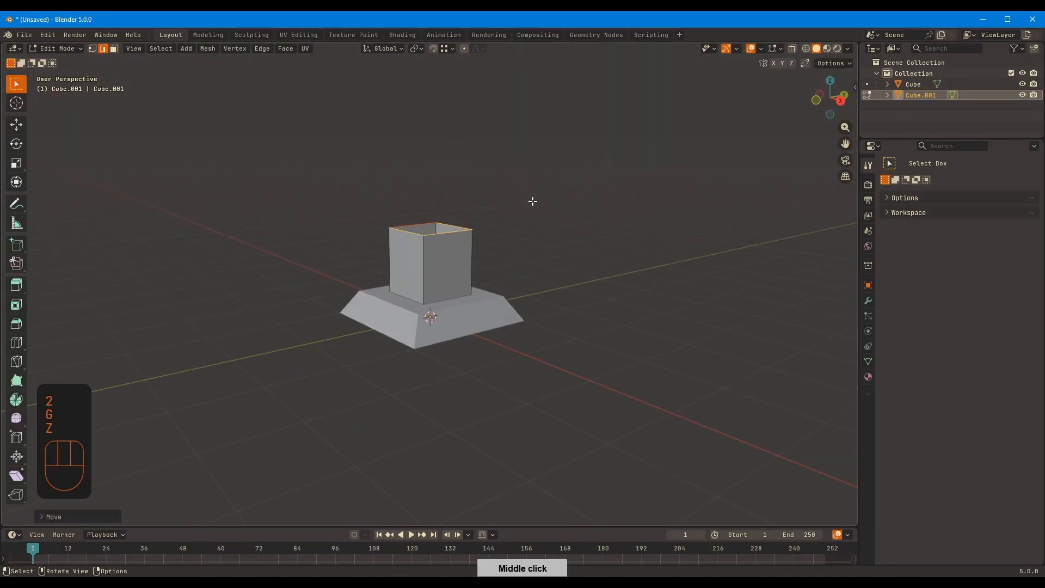
Fill the post's open top and raise it further along Z in the Right view
shift+middle_drag(531, 200, 533, 275)
middle_drag(528, 222, 492, 321)
key(KP_3)
key(g)
key(z)
click(450, 273)
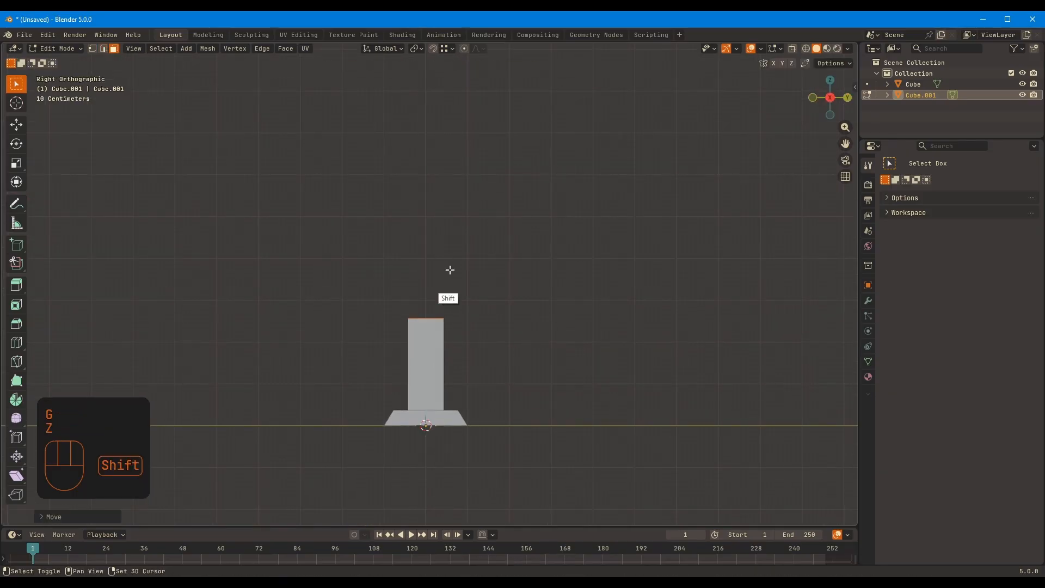
Extrude the post's top face upward to add a second section
shift+middle_drag(451, 270, 451, 343)
key(e)
click(455, 229)
scroll(474, 253, down, 3)
shift+middle_drag(482, 267, 486, 329)
key(e)
key(r)
right_click(478, 271)
key(ctrl+z)
key(ctrl+z)
key(ctrl+shift+z)
Extrude the post's top face upward three more times and scale the upper loops wider
key(e)
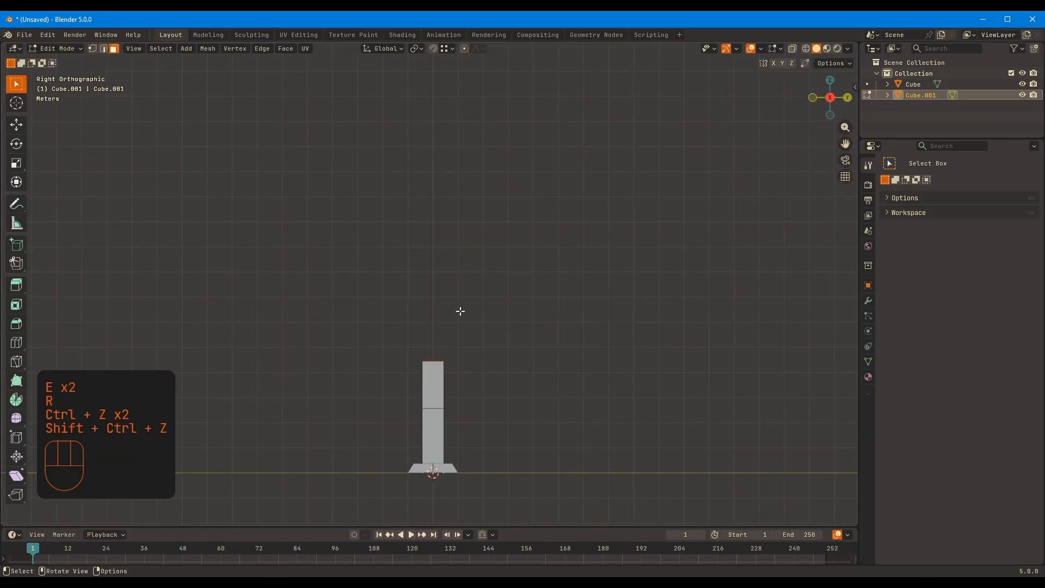
click(473, 249)
key(e)
click(491, 184)
key(e)
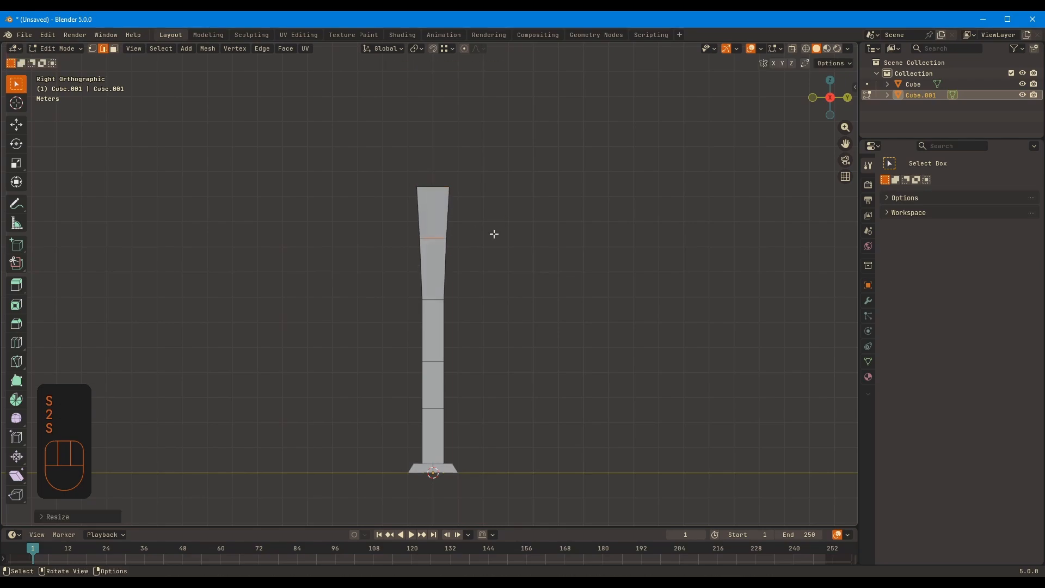
Shift the post's middle and upper edge loops sideways to give it a wavy bend
key(g)
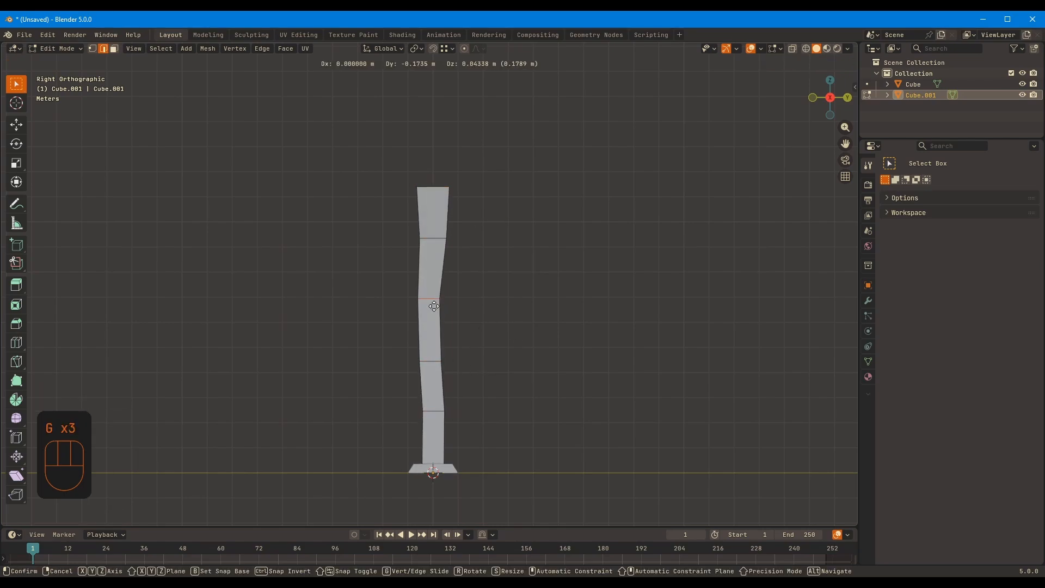
key(g)
right_click(466, 179)
Select the post's top vertices with X-ray enabled and extend the top upward with another short section
key(1)
key(alt+z)
key(alt+z)
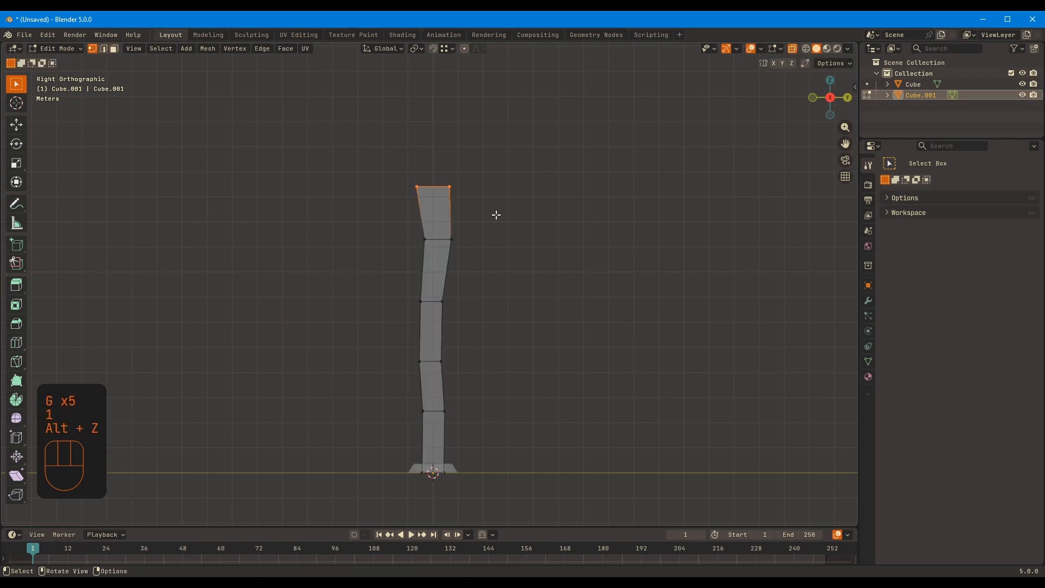
key(g)
click(519, 149)
key(1)
key(alt+z)
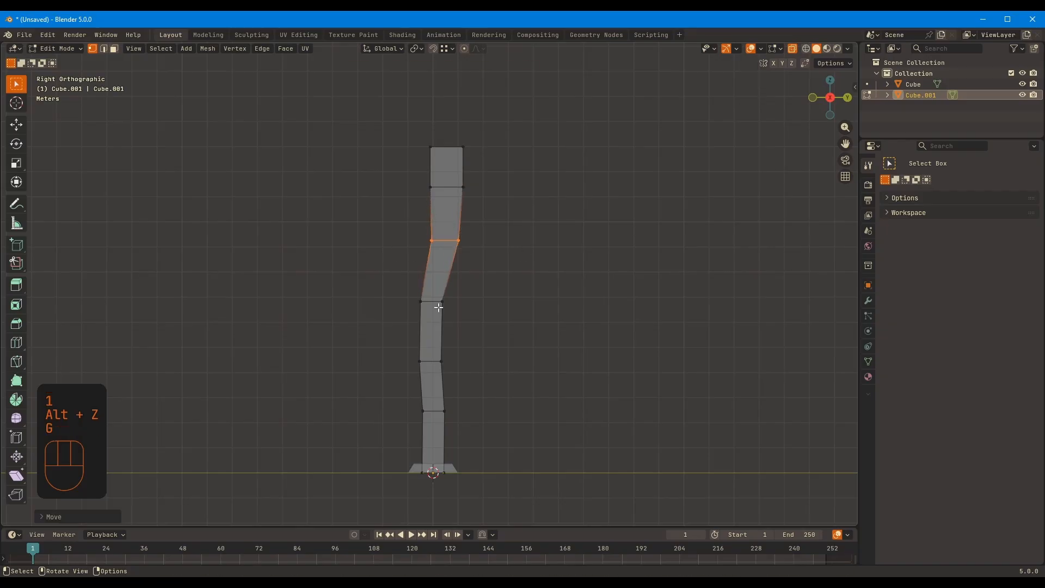
Move the upper and left-side vertices to refine the post's curve and scale a middle vertex row wider
drag(396, 117, 492, 193)
key(g)
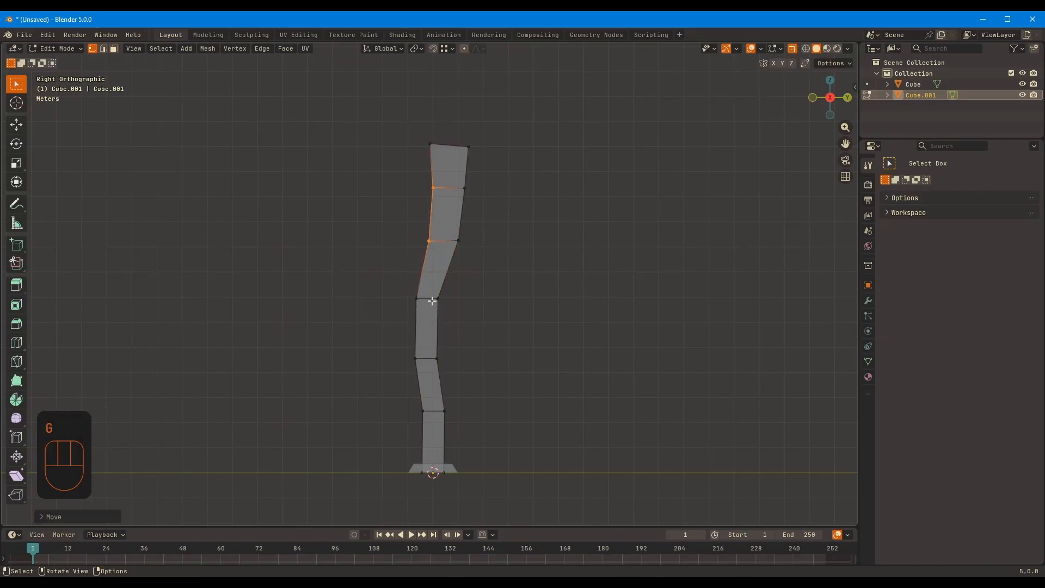
key(s)
click(524, 307)
key(Tab)
key(alt+z)
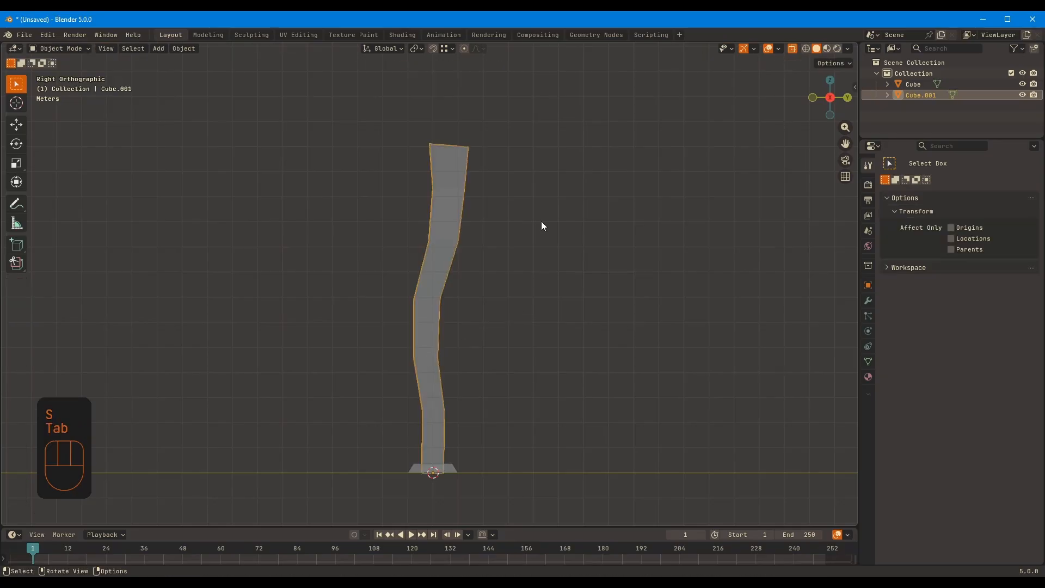
Edit the base object and scale its faces larger horizontally, excluding the Z axis
middle_drag(541, 221, 552, 247)
click(450, 442)
scroll(463, 381, up, 2)
shift+middle_drag(504, 302, 498, 187)
key(Tab)
key(2)
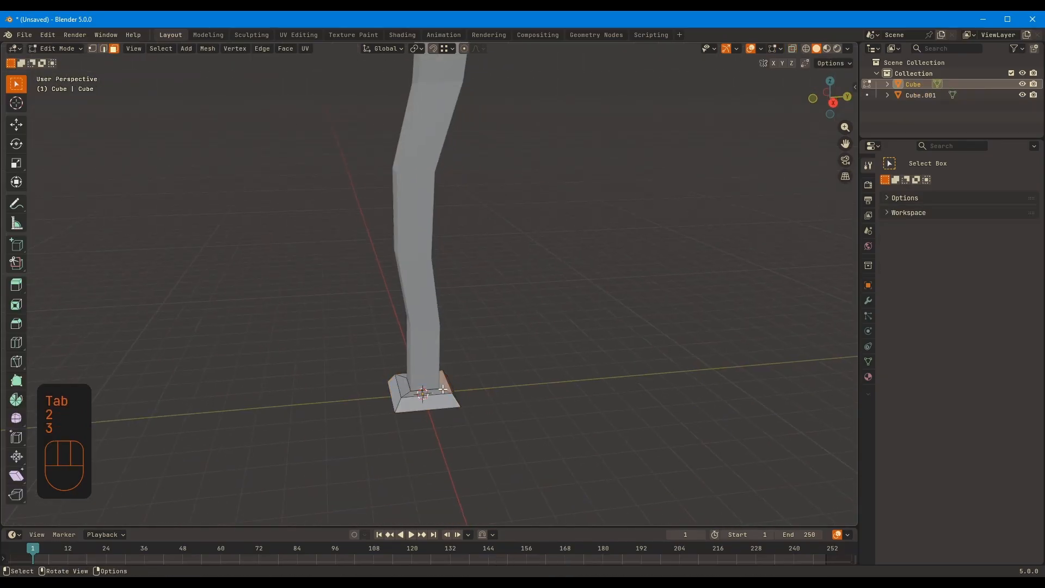
click(443, 389)
middle_drag(443, 389, 495, 342)
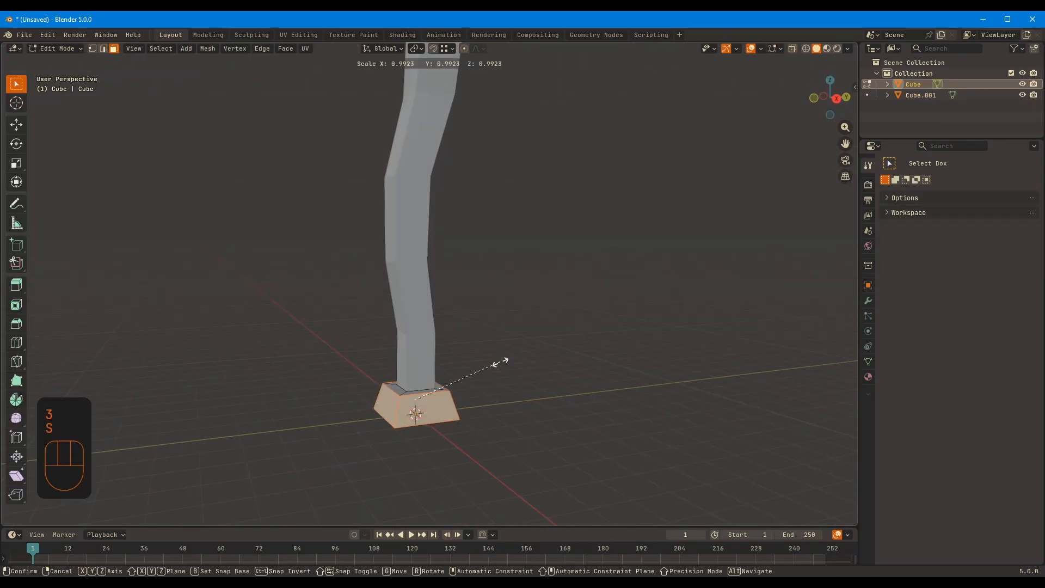
key(shift+z)
click(533, 335)
Scale the outer edge loop on top of the base
key(2)
middle_drag(532, 333, 557, 320)
alt+click(463, 391)
key(s)
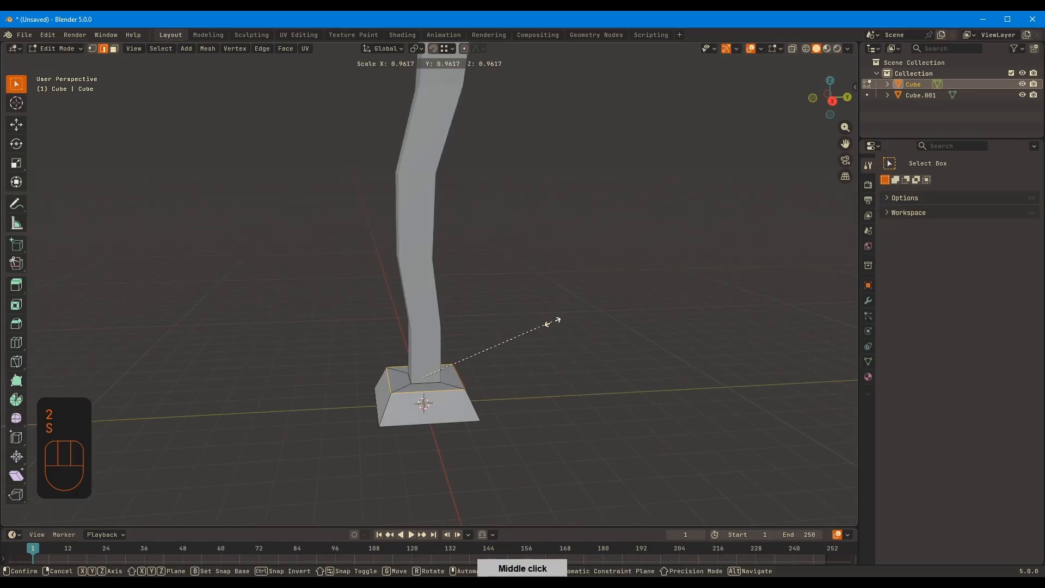
click(553, 322)
key(Tab)
Edit the post in the Front view with X-ray enabled and nudge its vertex rows sideways
middle_drag(613, 178, 625, 242)
click(407, 224)
shift+middle_drag(406, 224, 424, 267)
key(Tab)
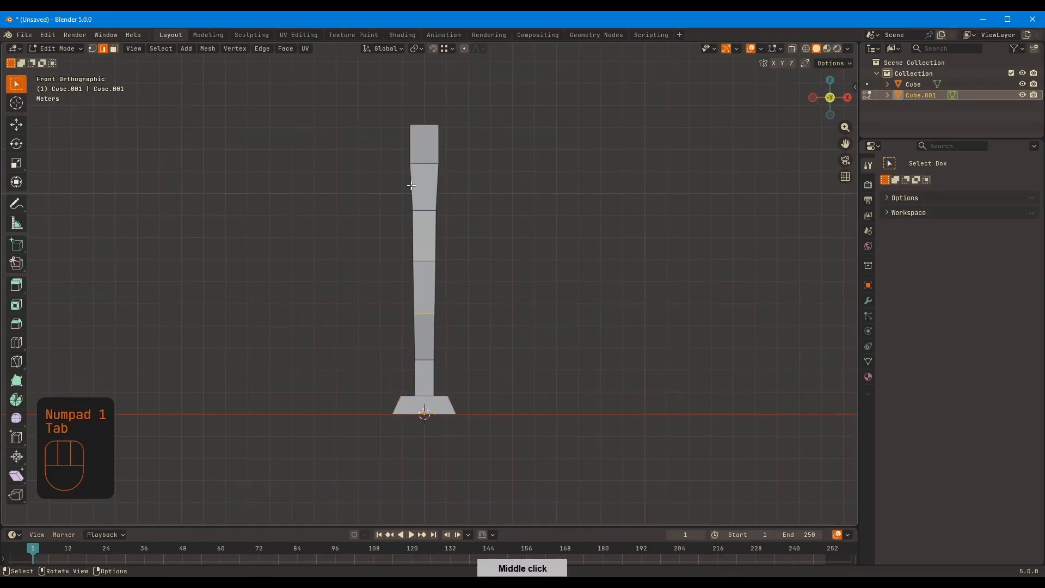
key(1)
key(alt+z)
drag(383, 262, 462, 320)
key(g)
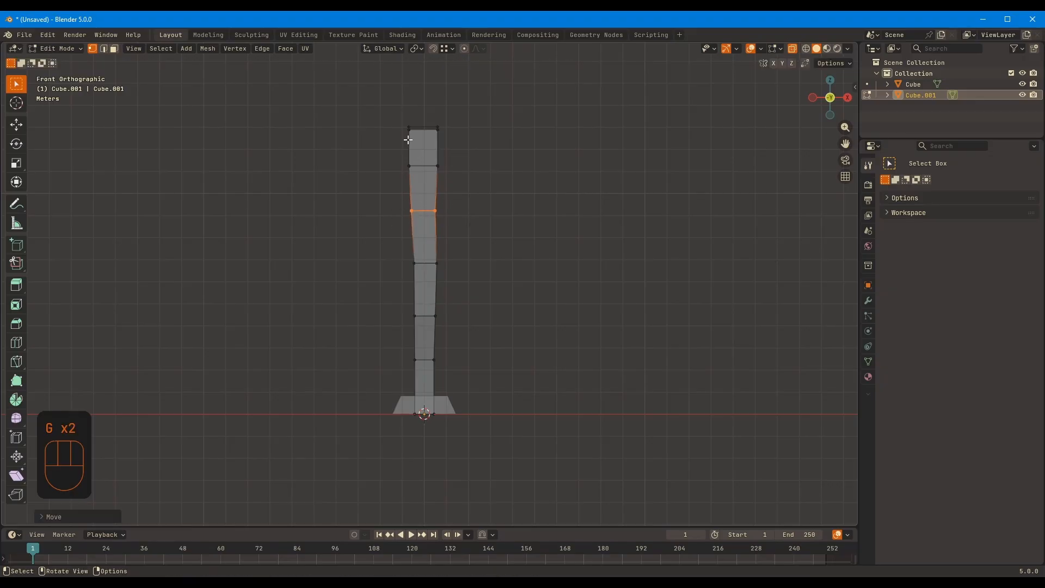
key(Tab)
key(alt+z)
Select an edge loop on the post and scale it along the X axis
middle_drag(487, 164, 354, 199)
key(Tab)
key(2)
key(s)
key(x)
click(554, 221)
Scale a vertex row of the post along X with X-ray enabled, shift a row along Y, and return to Object Mode
key(Tab)
key(Tab)
key(1)
key(alt+z)
drag(465, 371, 376, 336)
key(s)
key(x)
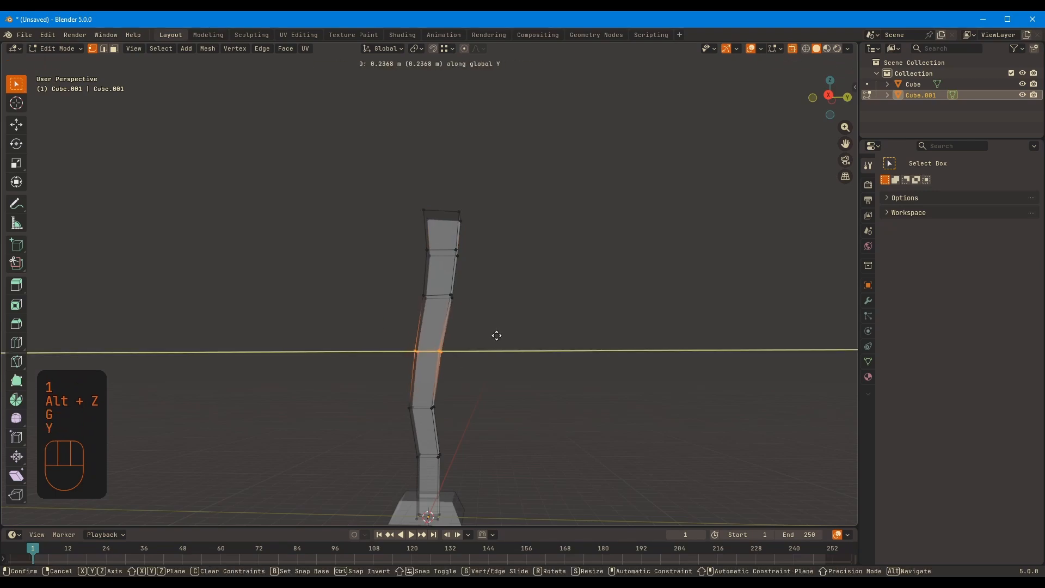
click(501, 322)
key(Tab)
key(alt+z)
mouse_move(627, 264)
middle_down()
mouse_move(527, 300)
mouse_move(694, 247)
mouse_move(615, 234)
middle_up()
Adjust the viewport shading options
click(847, 48)
click(850, 101)
mouse_move(675, 191)
middle_down()
mouse_move(701, 184)
mouse_move(643, 262)
mouse_move(675, 198)
middle_up()
click(670, 199)
Add a cube and shape it into a horizontal beam along Y that crosses the post near its top
middle_drag(544, 212, 451, 260)
key(shift+a)
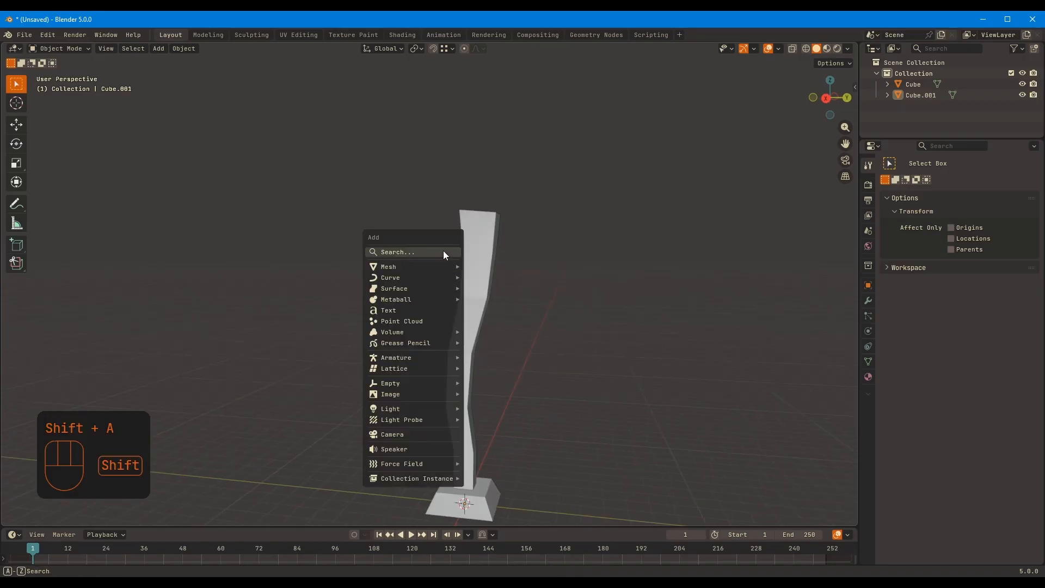
mouse_move(443, 250)
click(479, 263)
key(KP_3)
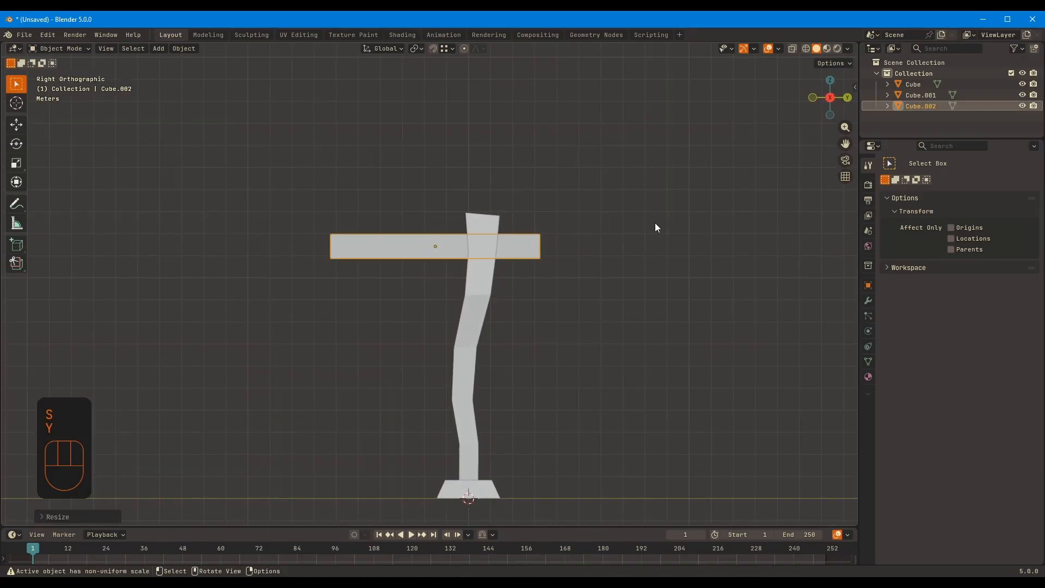
middle_drag(655, 228, 779, 255)
key(KP_3)
Move the beam to overhang the post more on one side and scale it longer along Y
key(Tab)
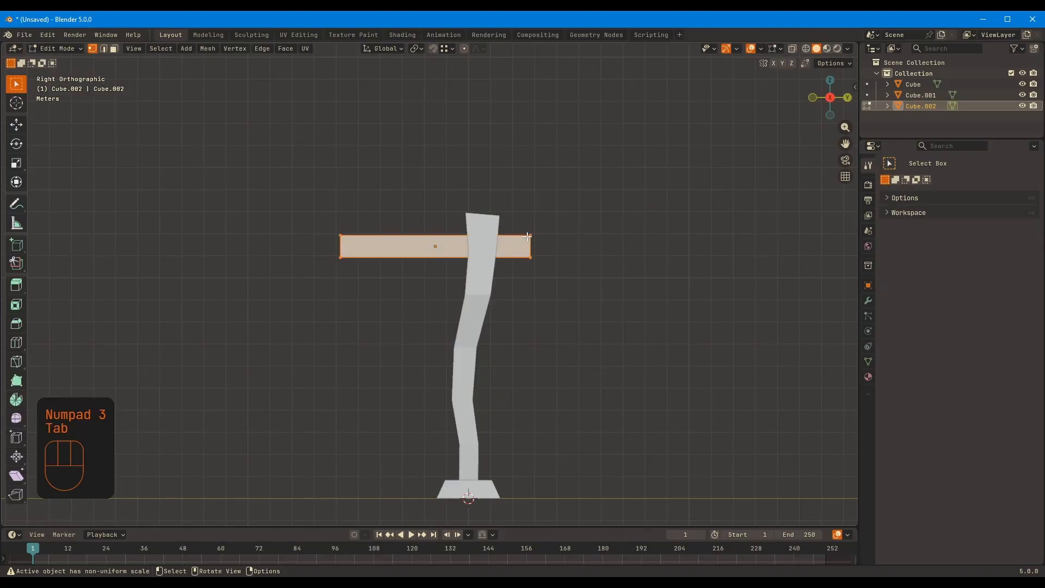
key(Tab)
key(g)
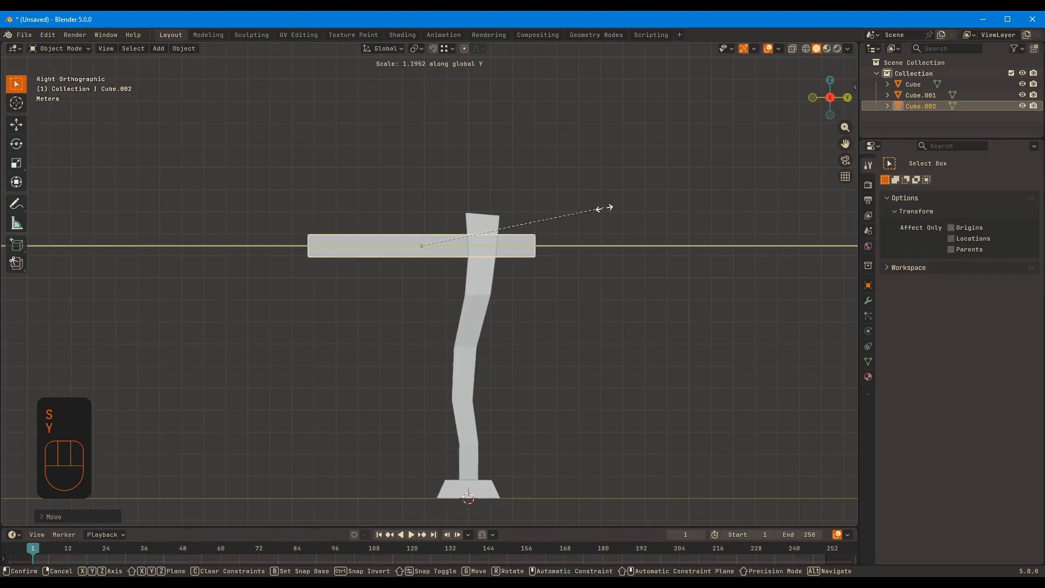
click(596, 211)
Cut three evenly spaced edge loops across the beam's length
key(Tab)
right_click(323, 240)
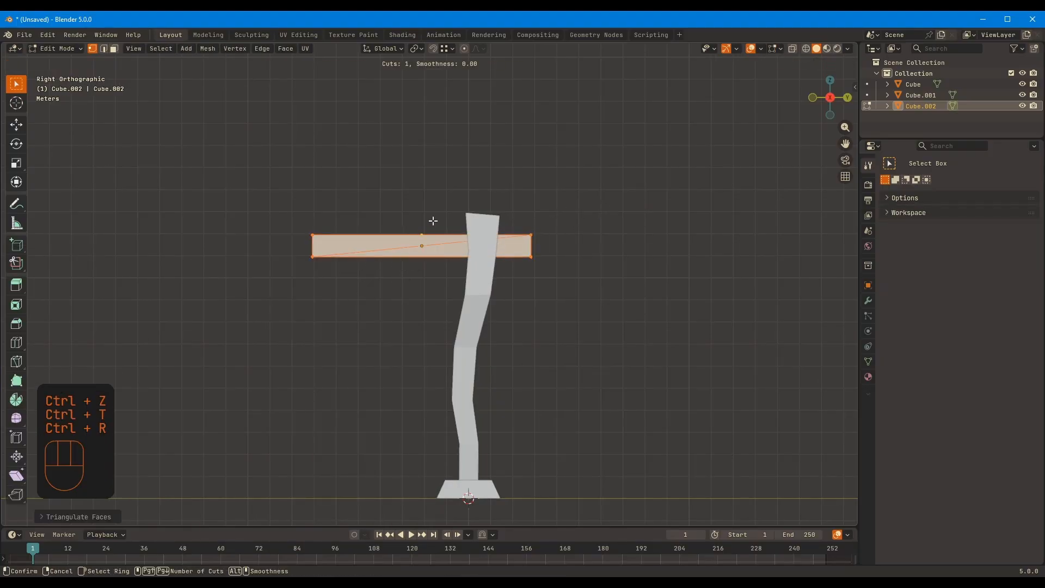
key(ctrl+z)
middle_drag(386, 295, 390, 235)
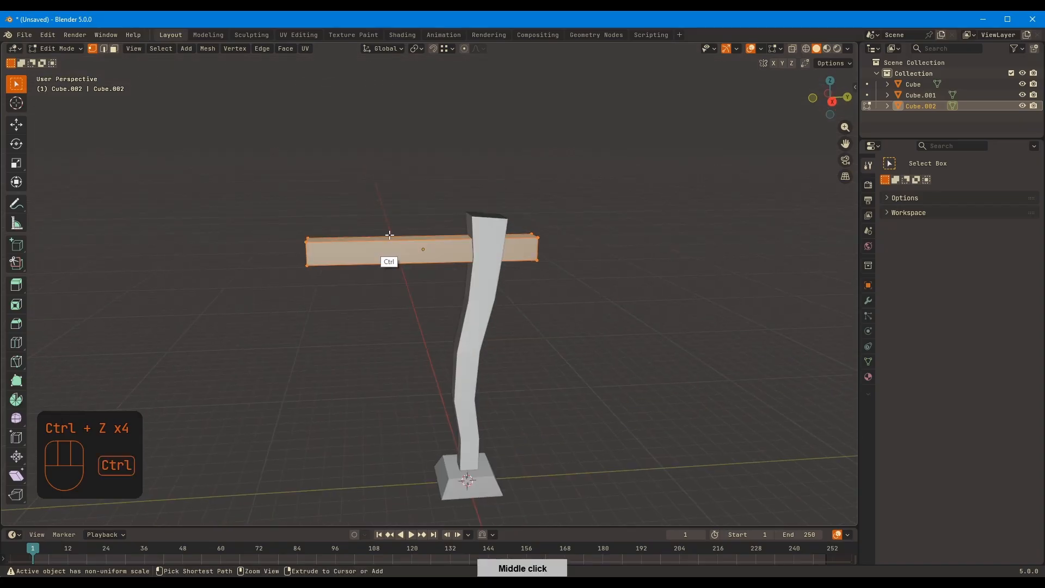
click(399, 244)
click(90, 516)
click(179, 417)
click(178, 417)
Select the beam's edge loop nearest the post and reposition it at the post's long-arm side using X-ray
middle_drag(643, 196, 495, 212)
scroll(597, 184, up, 5)
middle_drag(496, 212, 625, 200)
key(alt+z)
key(2)
alt+click(518, 253)
click(479, 250)
key(alt+z)
Add a loop cut to the beam where its short arm leaves the post
key(ctrl+r)
click(573, 217)
click(572, 217)
shift+middle_drag(537, 193, 576, 216)
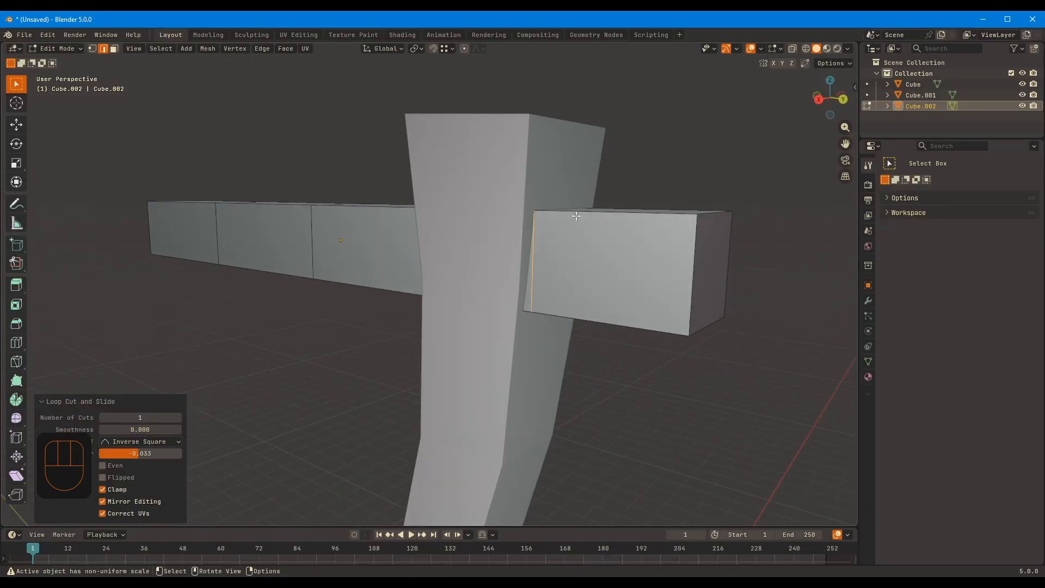
shift+middle_drag(642, 226, 618, 272)
middle_drag(609, 255, 549, 254)
Scale up the beam's end sections so that both arms flare outward
key(3)
click(476, 256)
key(s)
click(547, 233)
middle_drag(630, 217, 707, 208)
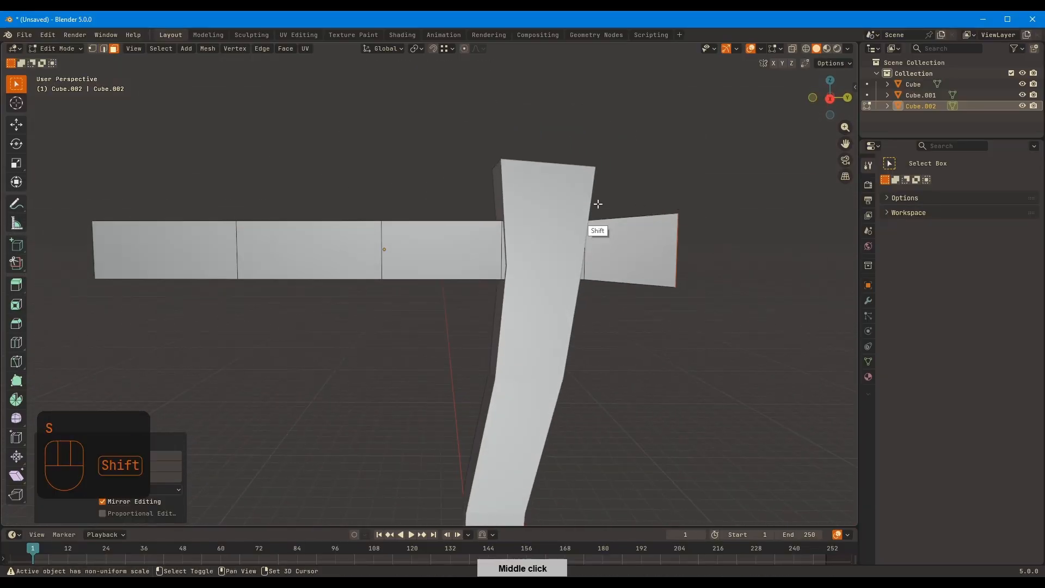
middle_drag(598, 204, 548, 181)
key(2)
In Right view with X-ray, raise the long arm's outer vertex columns and rotate the beam's middle column slightly
key(KP_3)
key(alt+z)
key(1)
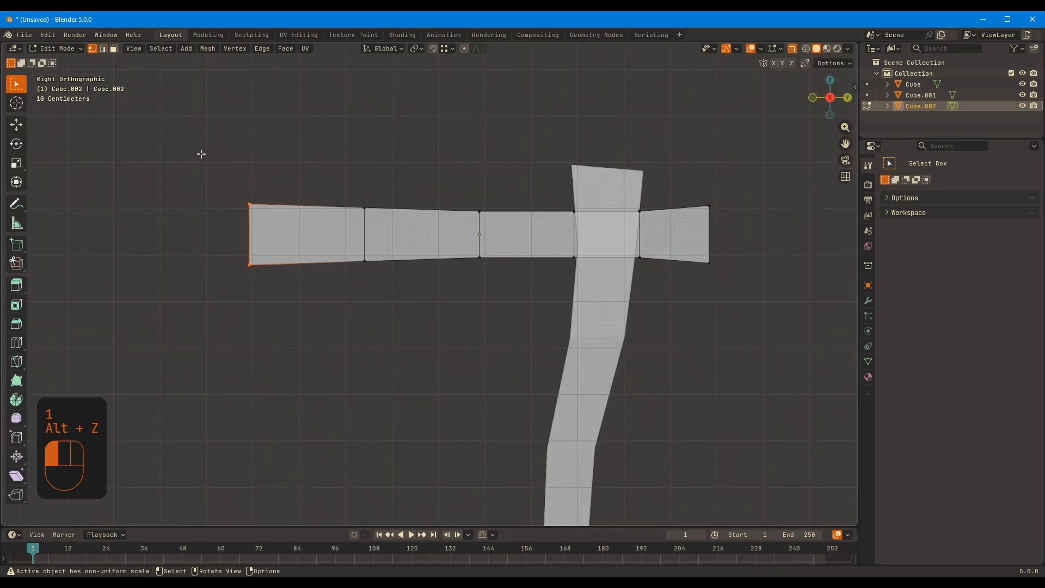
drag(202, 154, 380, 287)
key(g)
click(375, 259)
drag(416, 171, 484, 293)
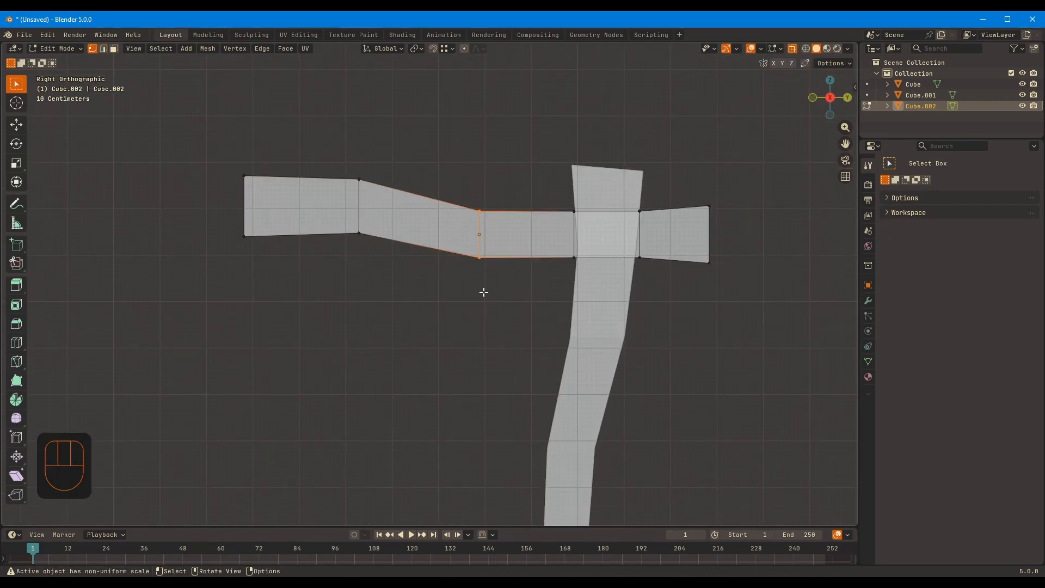
click(561, 221)
Add another loop to the beam's long arm, reposition it, and move the outer section up and outward
key(g)
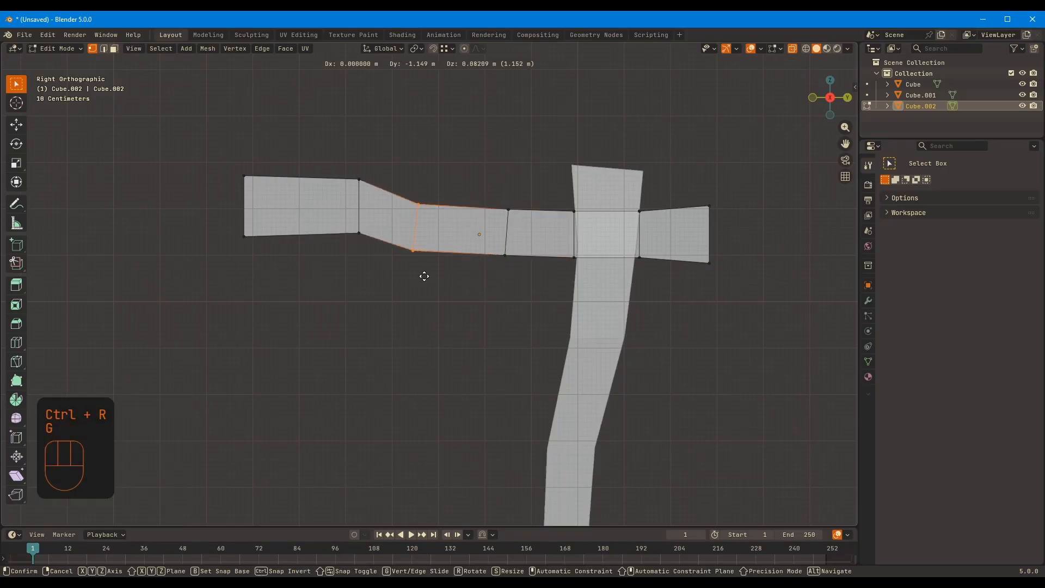
click(424, 280)
key(g)
click(433, 272)
drag(374, 280, 182, 136)
key(g)
click(157, 125)
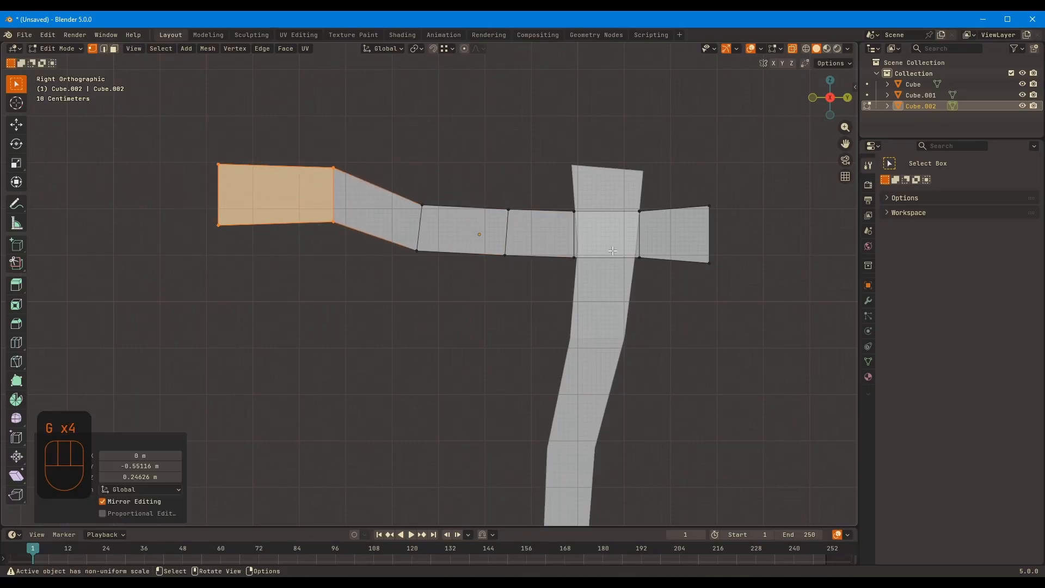
Pull the short arm's upper corner outward, and edit the post together with the beam to move its top corner vertices
drag(672, 236, 744, 190)
key(g)
key(Tab)
shift+click(615, 236)
key(Tab)
key(g)
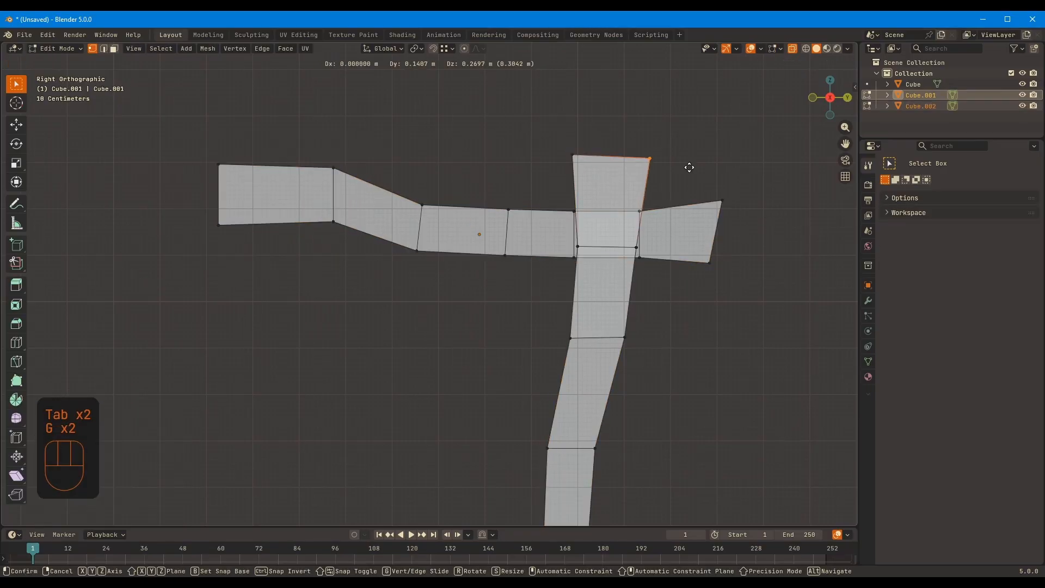
Nudge the vertices at the outer end of the beam's long arm to tilt it
shift+middle_drag(541, 185, 667, 219)
drag(307, 162, 399, 279)
key(g)
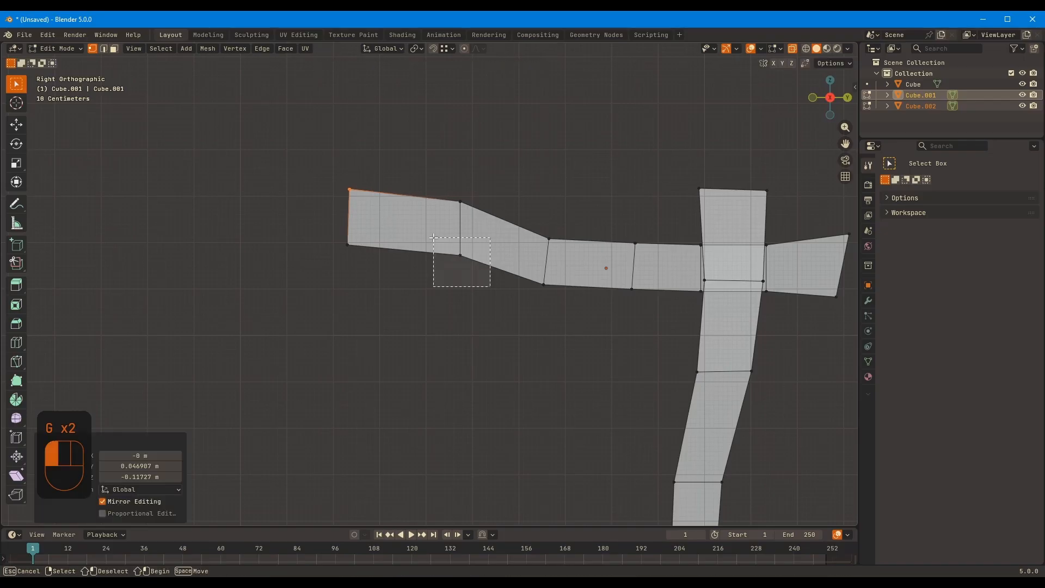
Scale the beam's middle edge loops narrower along the X axis
middle_drag(641, 264, 612, 158)
key(2)
key(alt+z)
alt+click(589, 232)
key(s)
key(x)
click(642, 246)
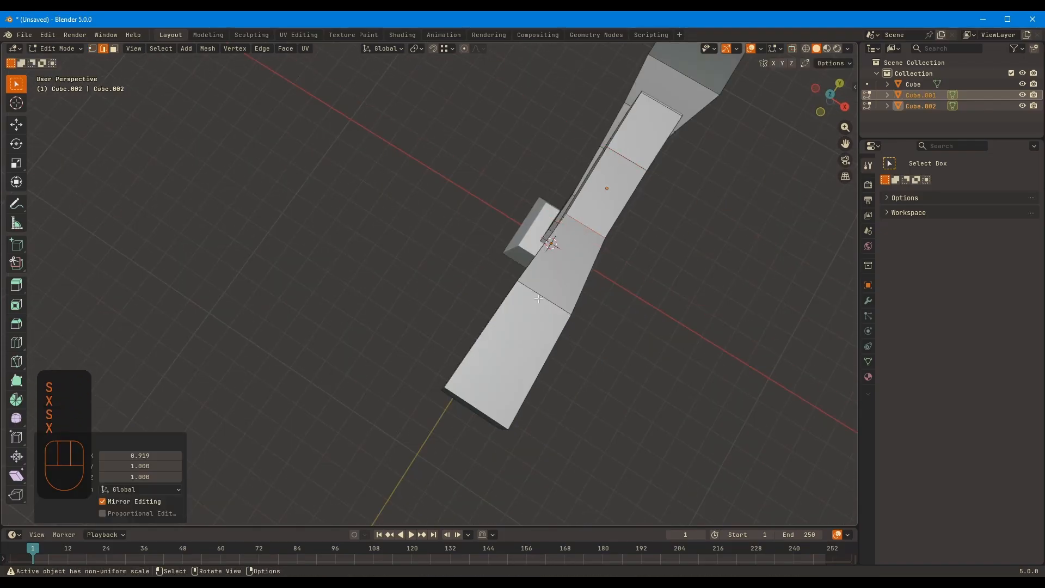
Scale the next edge loop toward the beam's long end to about 0.85 along X
alt+click(553, 303)
key(s)
key(x)
click(642, 280)
middle_drag(637, 277, 585, 253)
shift+middle_drag(585, 253, 621, 271)
scroll(573, 235, down, 6)
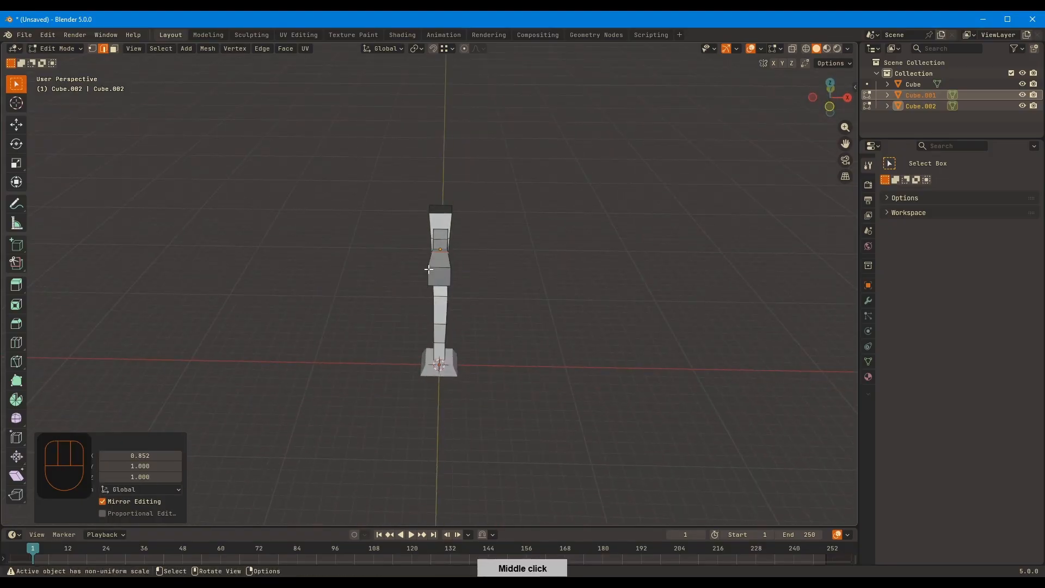
Select the end face of the beam's long arm and scale it wider along X
middle_drag(487, 278, 478, 280)
key(3)
click(442, 296)
key(s)
key(x)
click(521, 264)
Adjust the width of the edge loop behind the long arm's end and return to Object Mode
scroll(520, 264, up, 3)
key(2)
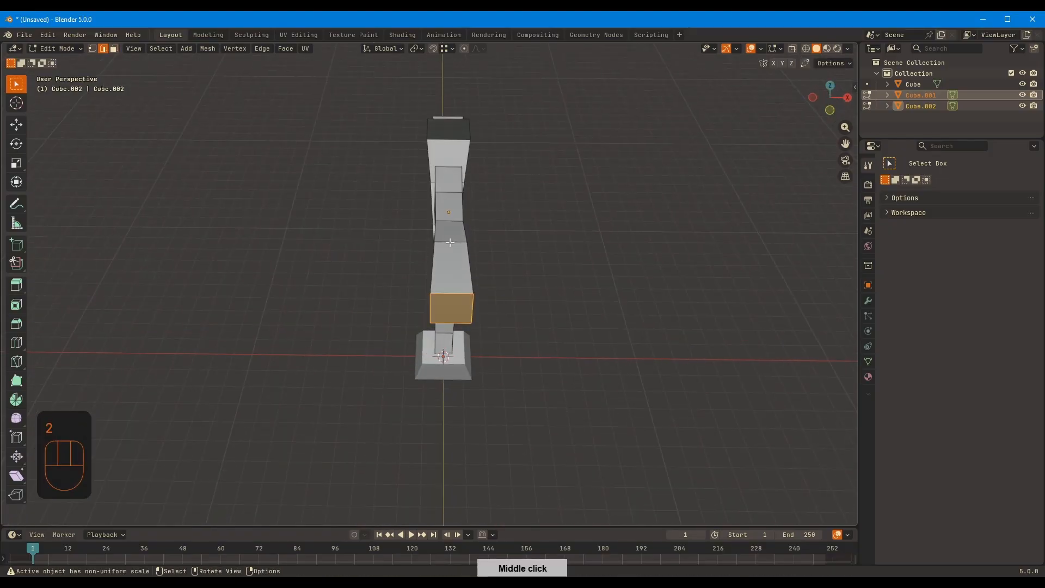
click(542, 223)
middle_drag(541, 223, 476, 283)
key(Tab)
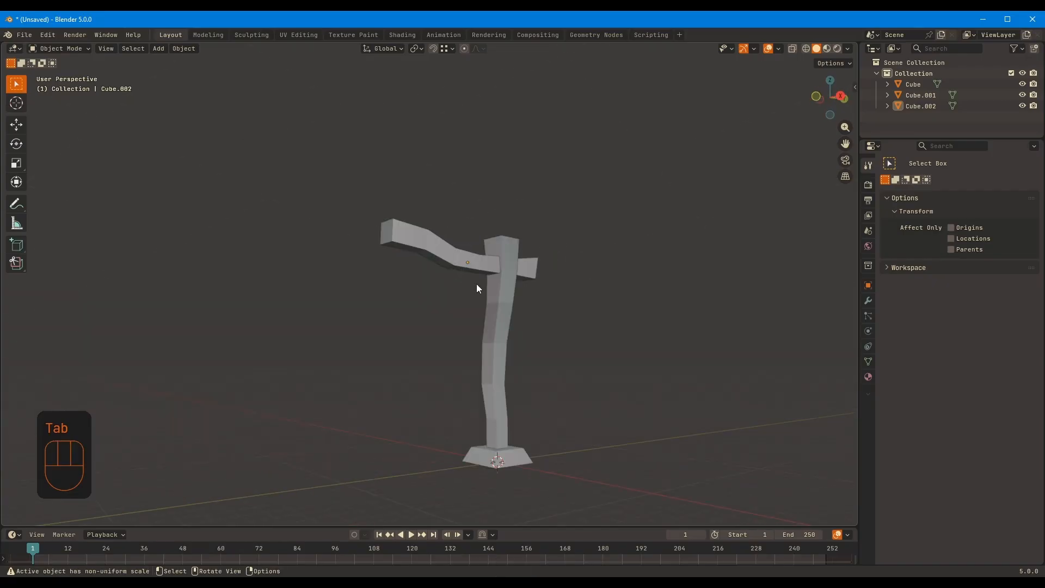
middle_drag(308, 113, 473, 209)
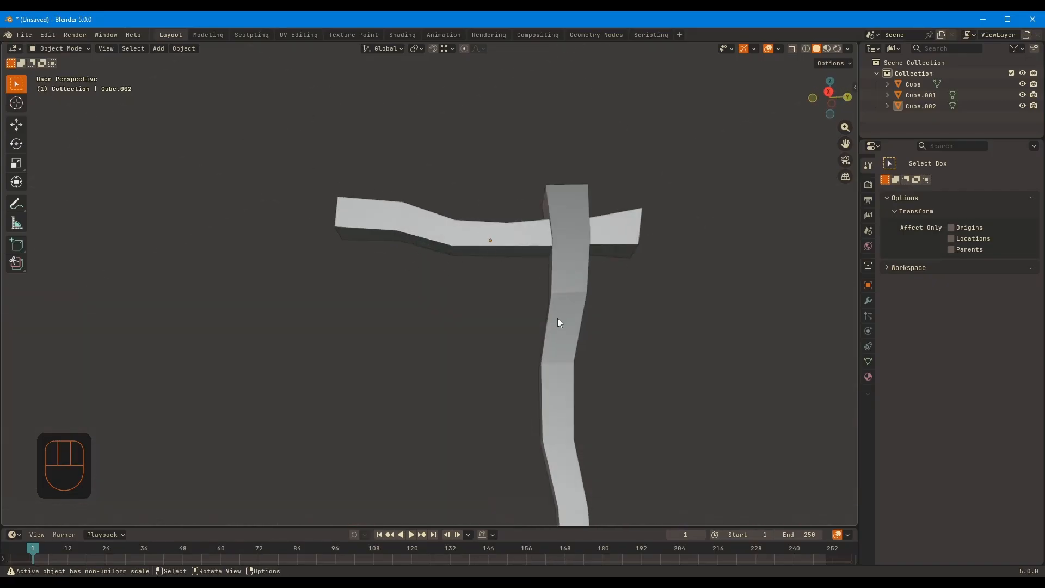
Add a new cube, move it under the beam beside the post in Right view, and scale it down
middle_drag(558, 319, 482, 299)
key(shift+a)
click(480, 308)
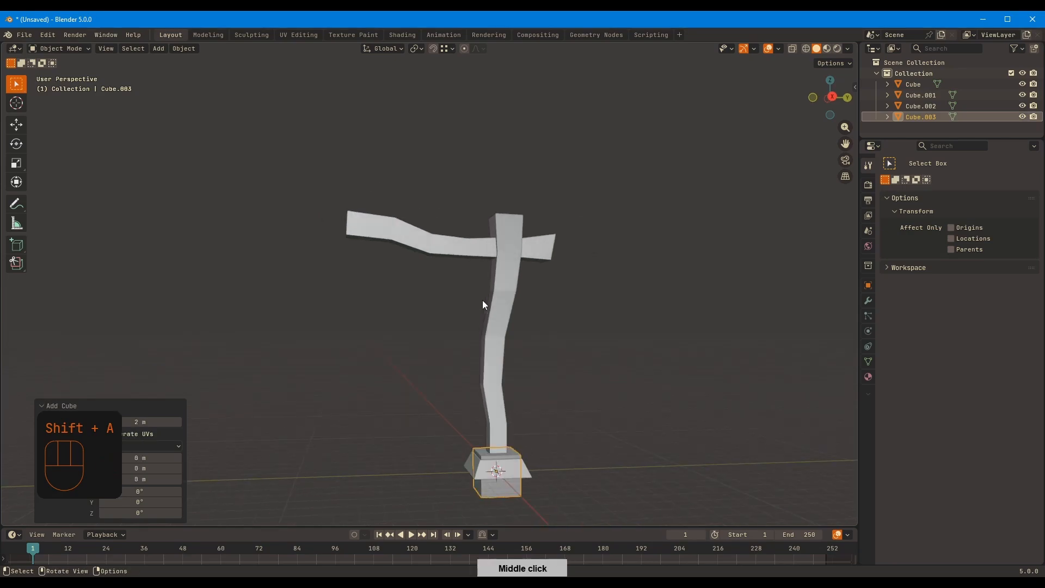
key(KP_3)
key(g)
click(467, 206)
key(f)
key(s)
click(494, 249)
Stretch the small cube along Z by about 6.16 and 1.2, and narrow it to about 0.73 along X
ctrl+middle_drag(534, 234, 661, 163)
key(s)
key(z)
right_click(651, 181)
key(s)
key(x)
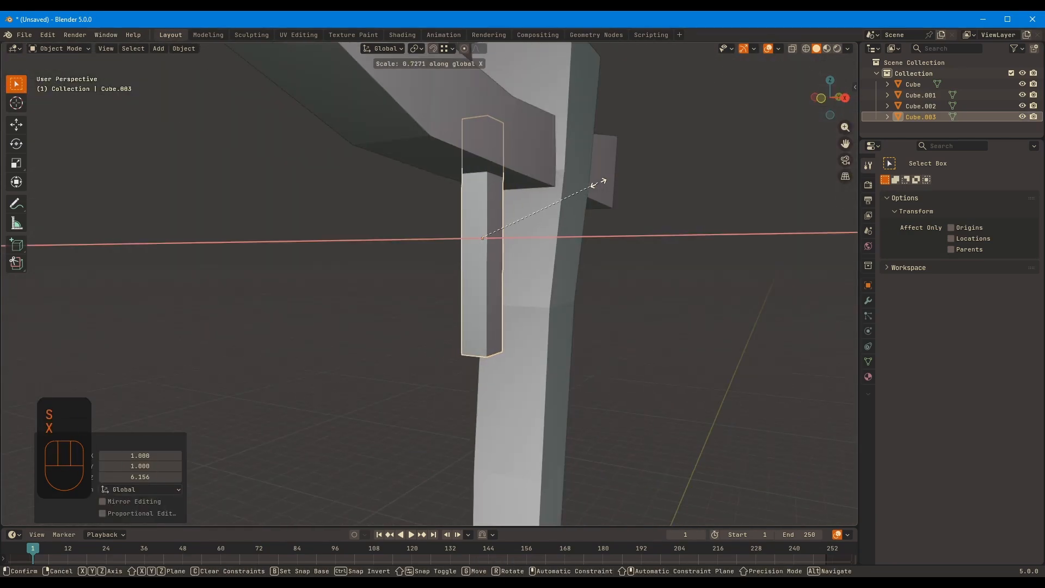
click(599, 182)
middle_drag(600, 181, 500, 195)
key(s)
key(z)
click(517, 192)
Rotate and position the bar diagonally between the beam's underside and the post, and apply its scale
key(KP_3)
key(r)
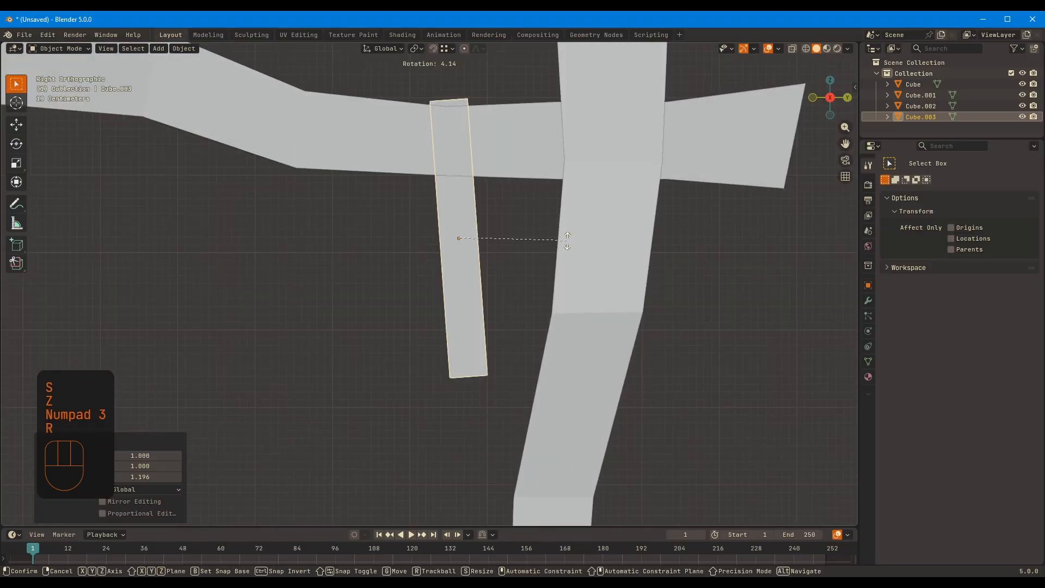
click(566, 155)
key(g)
click(581, 169)
key(ctrl+a)
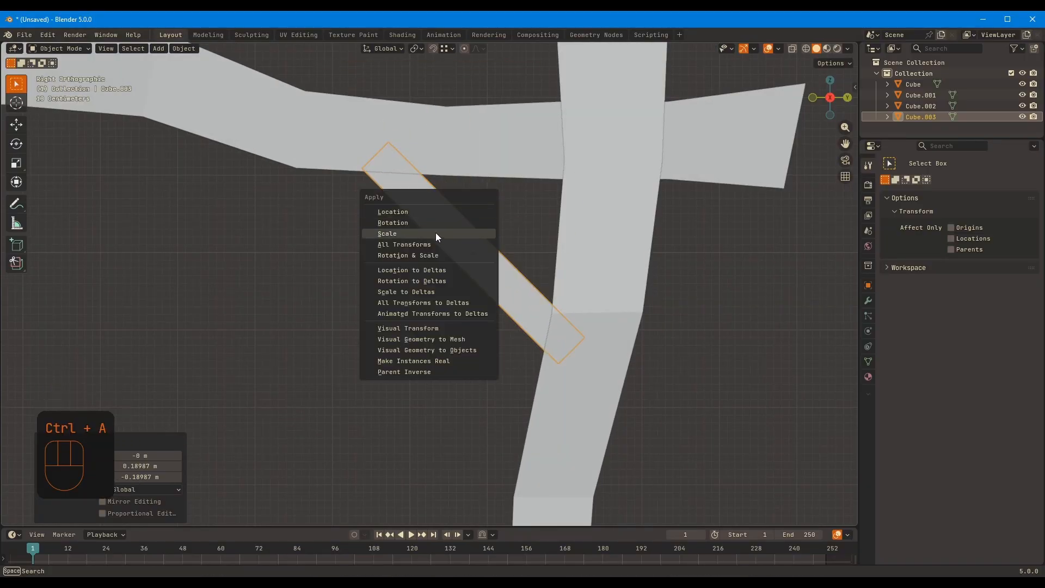
click(435, 233)
Add two loop cuts to the diagonal brace and move the one near the post to bend it
key(Tab)
click(414, 189)
key(ctrl+r)
click(509, 276)
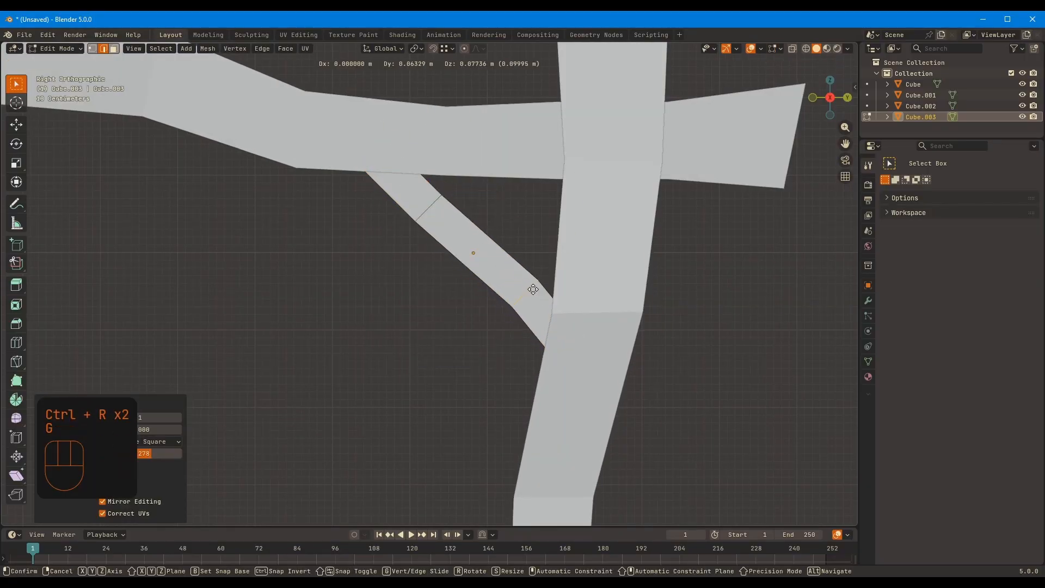
click(533, 289)
With X-ray on, move the brace's upper bend vertices and its outer upper end corner to curve it into the beam's underside
key(Tab)
key(Tab)
key(1)
key(alt+z)
drag(381, 177, 466, 244)
key(g)
click(454, 255)
drag(337, 148, 382, 199)
key(g)
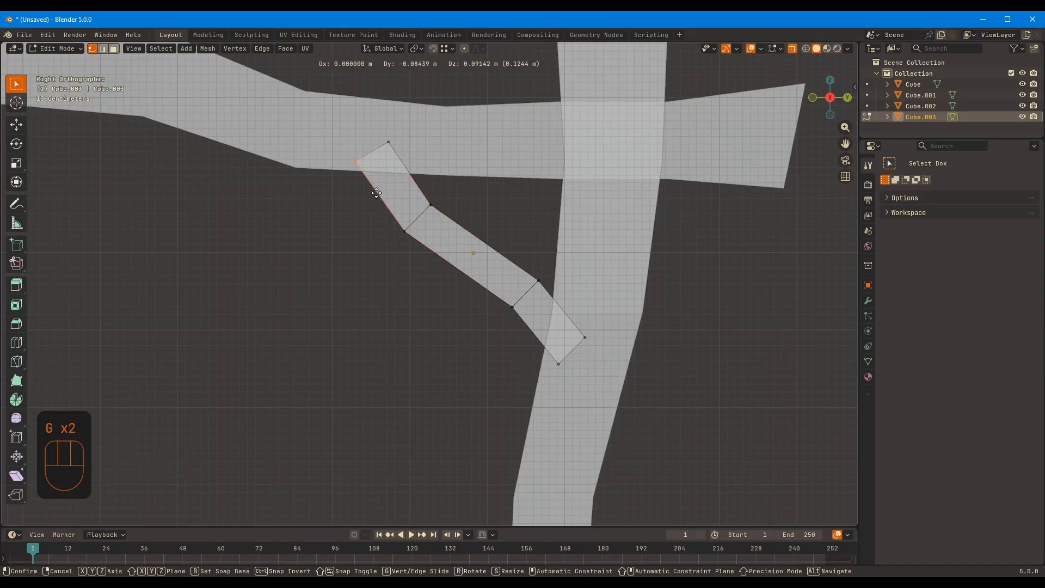
click(466, 180)
Move the brace's lower end corner inside the post and shift its underside bend vertices to thicken the curve
drag(567, 312, 611, 346)
key(g)
click(595, 327)
key(g)
drag(379, 217, 531, 333)
click(438, 292)
key(g)
click(468, 244)
key(g)
click(538, 338)
Refine the brace's profile by moving its inner upper end corner and the bend vertices near the post
drag(387, 137, 447, 185)
key(g)
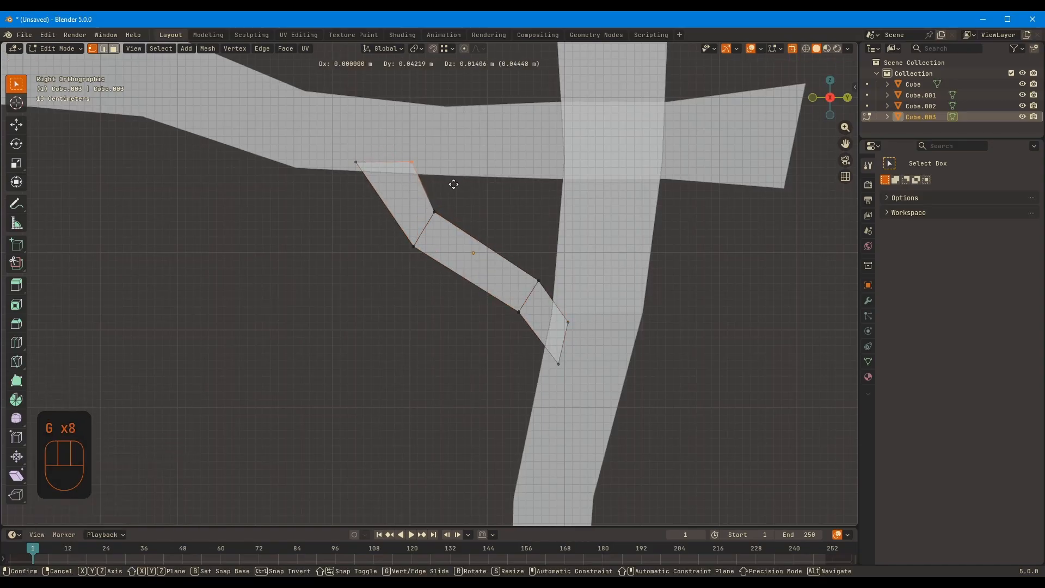
click(453, 182)
drag(511, 280, 537, 328)
key(g)
click(536, 326)
drag(522, 249, 557, 297)
key(g)
click(554, 299)
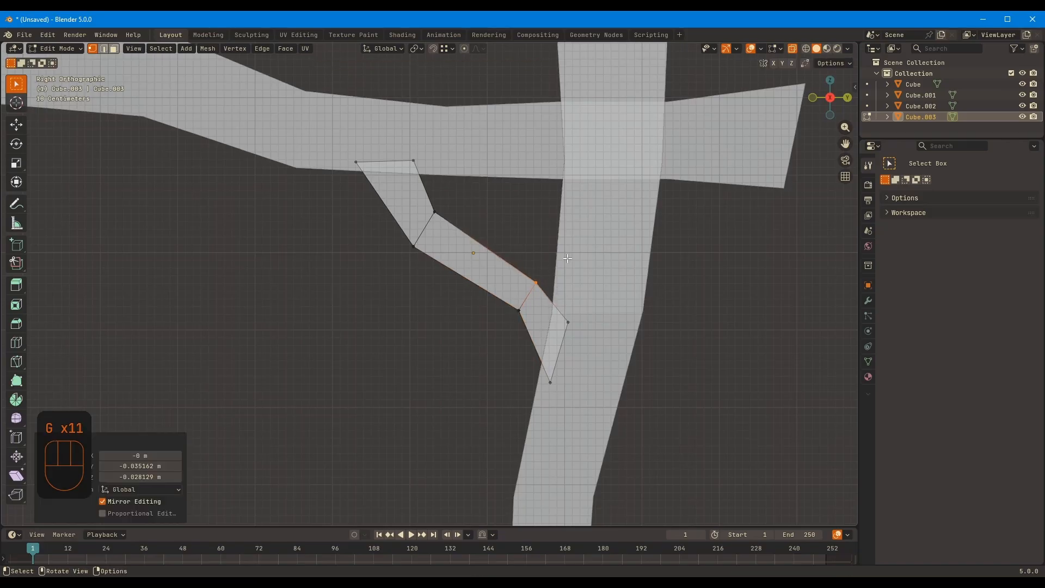
Shift the vertices at the brace's lower end sideways along X by about -0.017 m
key(alt+z)
middle_drag(629, 169, 751, 130)
middle_drag(481, 231, 523, 280)
click(520, 234)
drag(435, 351, 577, 452)
key(g)
key(x)
click(558, 417)
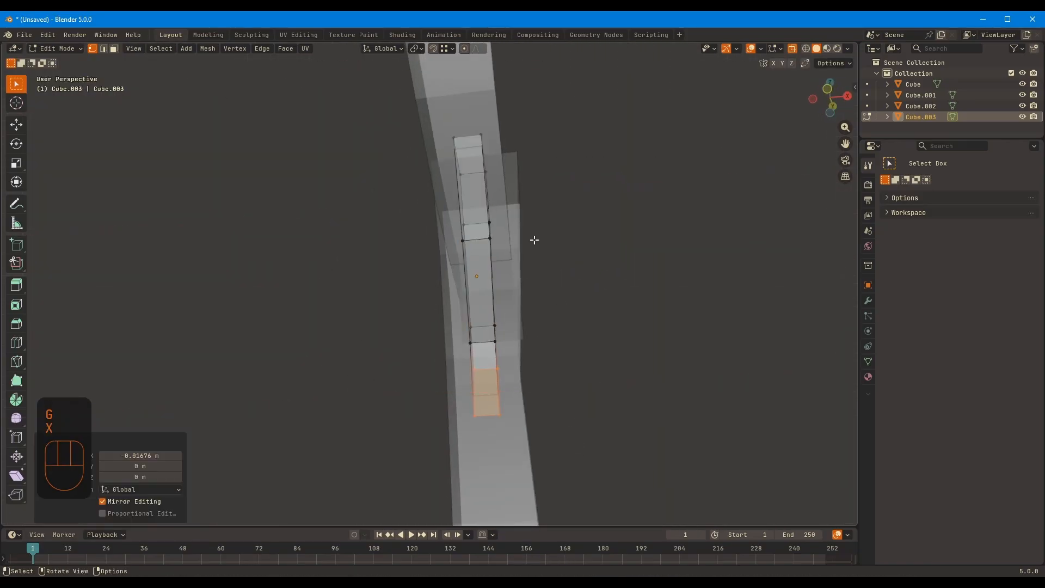
Switch to editing the crossbeam and shift the vertices at its short end along X by about -0.059 m
middle_drag(599, 168, 513, 199)
key(Tab)
key(alt+z)
middle_drag(413, 209, 523, 240)
click(446, 269)
key(Tab)
middle_drag(490, 179, 508, 219)
key(alt+z)
drag(401, 128, 533, 258)
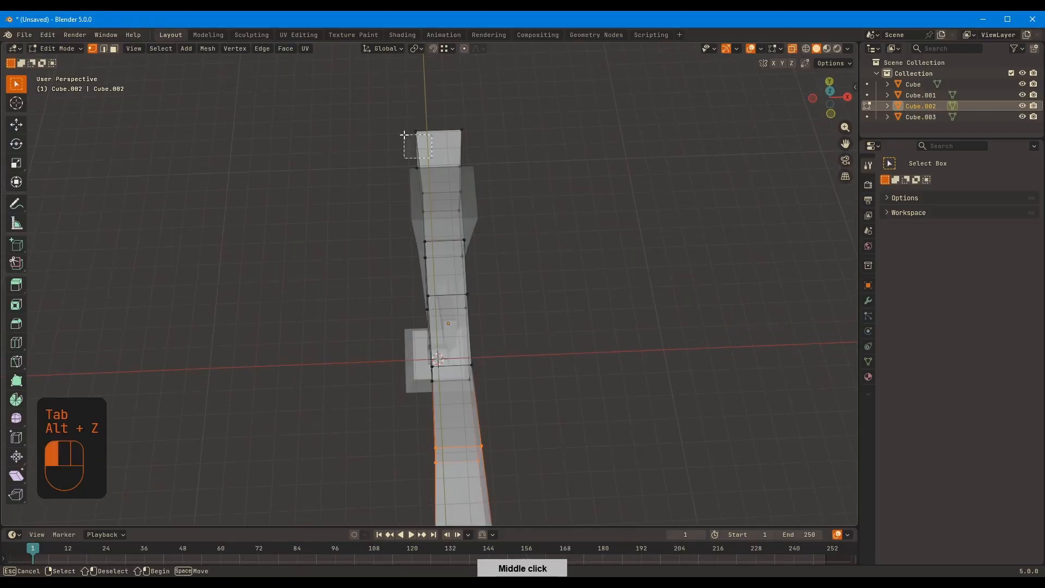
key(alt+z)
click(538, 260)
middle_drag(538, 256, 566, 154)
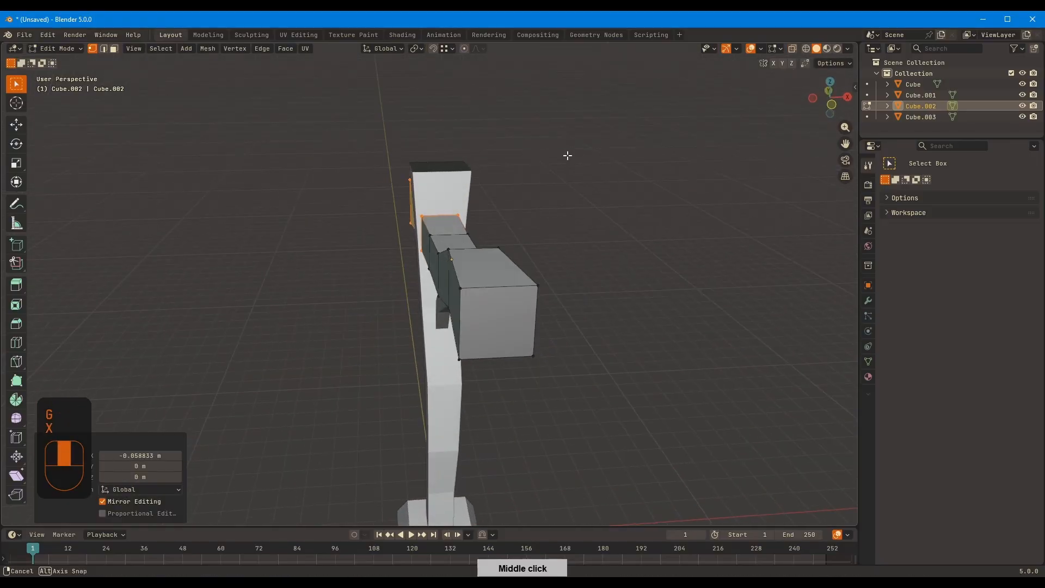
Switch to editing the post and offset its top vertex rings along X, refining the offset in Front view
key(Tab)
click(462, 182)
key(Tab)
middle_drag(478, 175, 516, 247)
key(alt+z)
ctrl+drag(472, 315, 384, 268)
key(alt+z)
key(g)
key(x)
middle_drag(598, 171, 536, 122)
click(540, 160)
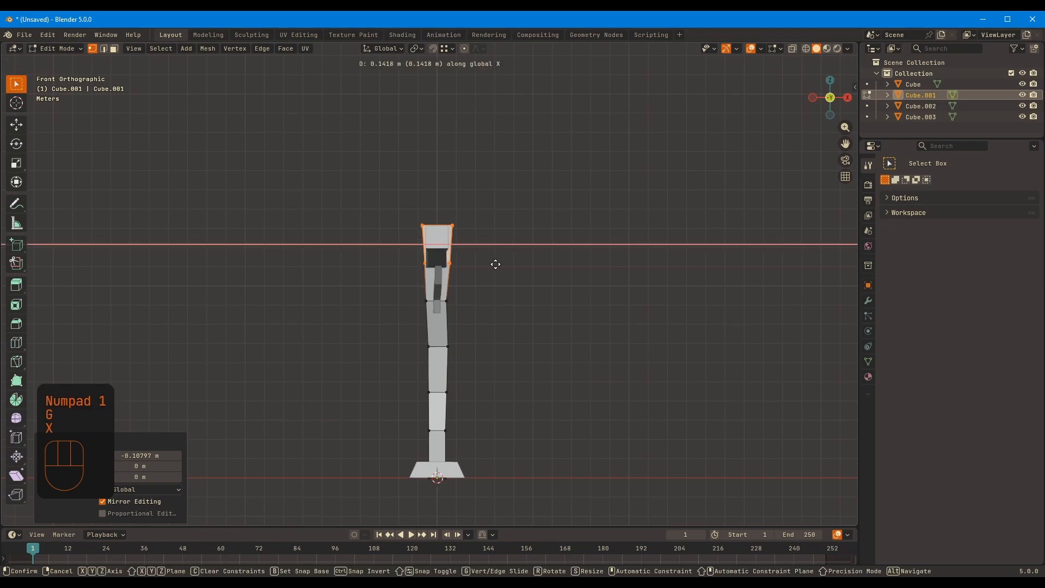
click(435, 286)
middle_drag(436, 285, 397, 305)
Return to editing the crossbeam and shift its end vertices along X to vary its sideways bend
key(Tab)
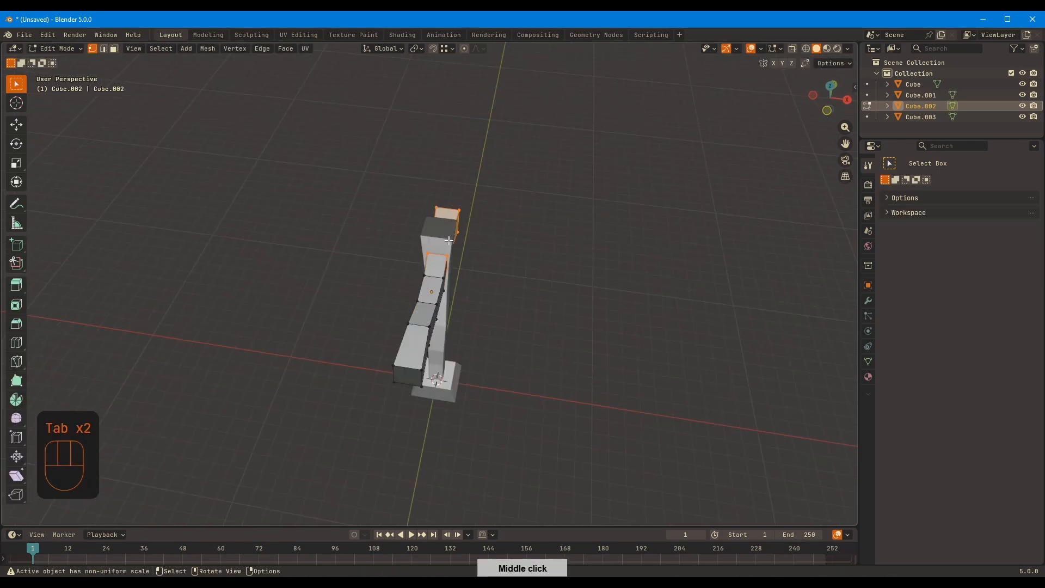
key(alt+z)
key(g)
key(z)
middle_drag(425, 240, 517, 139)
right_click(490, 229)
key(ctrl+z)
key(ctrl+shift+z)
key(g)
key(x)
click(522, 228)
key(alt+z)
Edit the diagonal brace and offset its upper section and its lower end separately along X
key(Tab)
click(444, 242)
key(Tab)
key(alt+z)
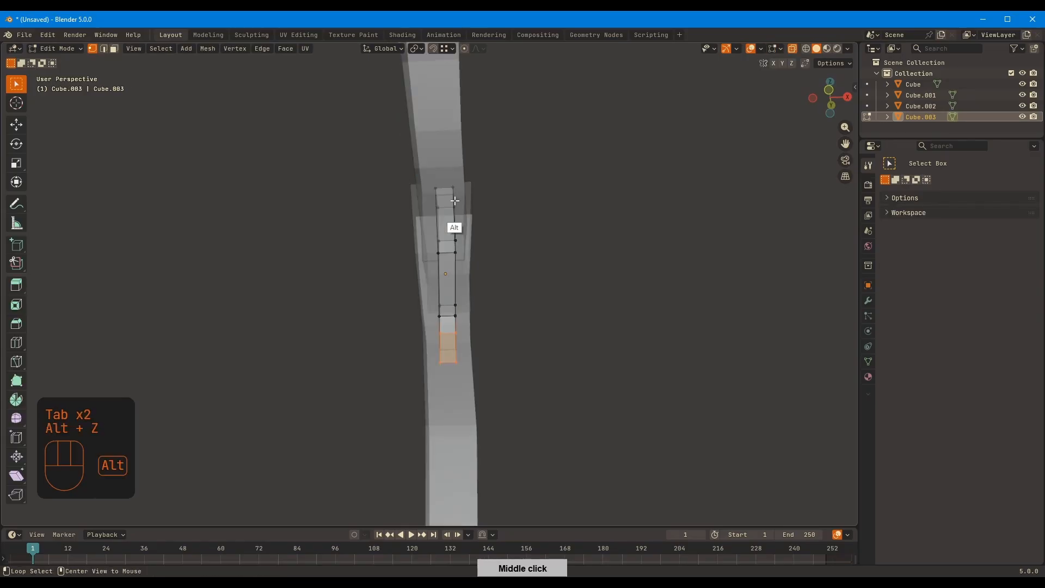
click(500, 227)
drag(404, 291, 491, 388)
key(g)
key(x)
click(493, 390)
key(alt+z)
key(Tab)
In Right view, reposition the brace's lower vertices beside the post to smooth its bend
middle_drag(493, 389, 575, 334)
scroll(555, 318, down, 5)
middle_drag(532, 303, 555, 289)
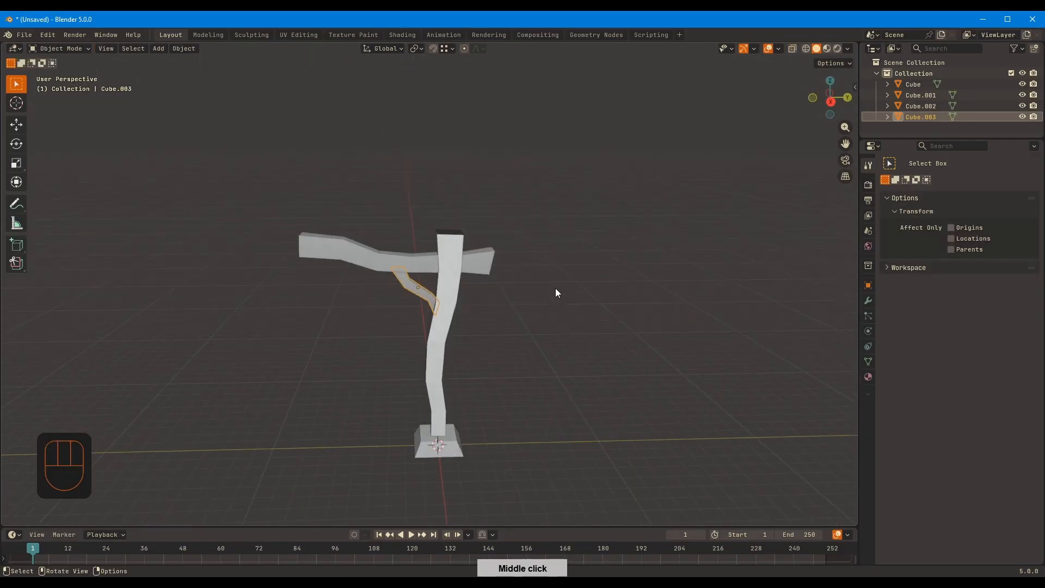
ctrl+middle_drag(444, 278, 458, 247)
key(KP_3)
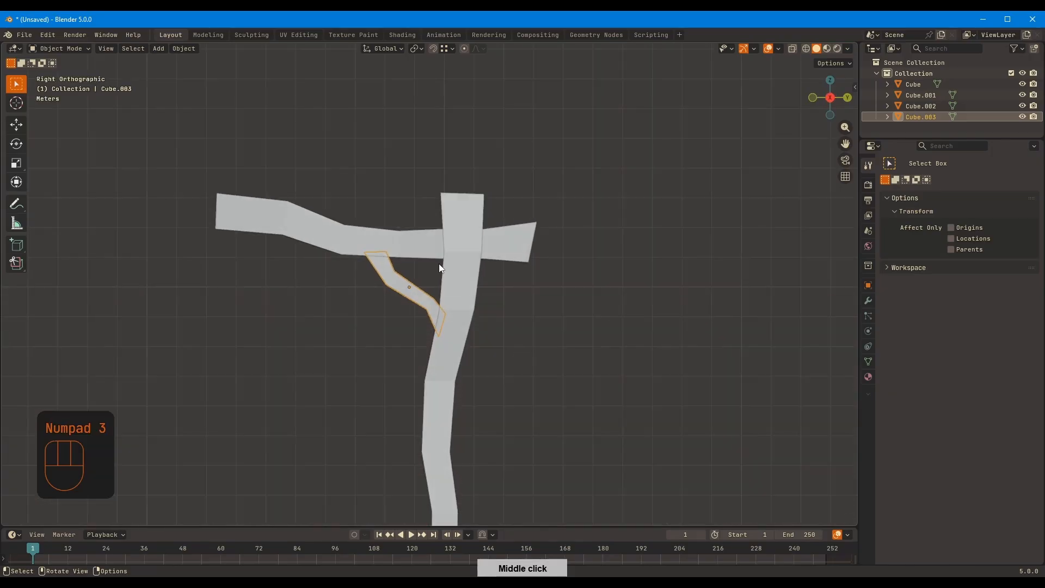
key(Tab)
scroll(415, 305, up, 4)
key(alt+z)
key(g)
drag(415, 305, 435, 373)
right_click(459, 348)
key(g)
click(451, 356)
key(g)
click(431, 376)
key(alt+z)
key(Tab)
Extend the crossbeam's long end outward by about 1 m and add a loop cut across that end section
ctrl+middle_drag(642, 185, 602, 372)
click(439, 268)
key(Tab)
key(alt+z)
drag(354, 203, 430, 298)
key(g)
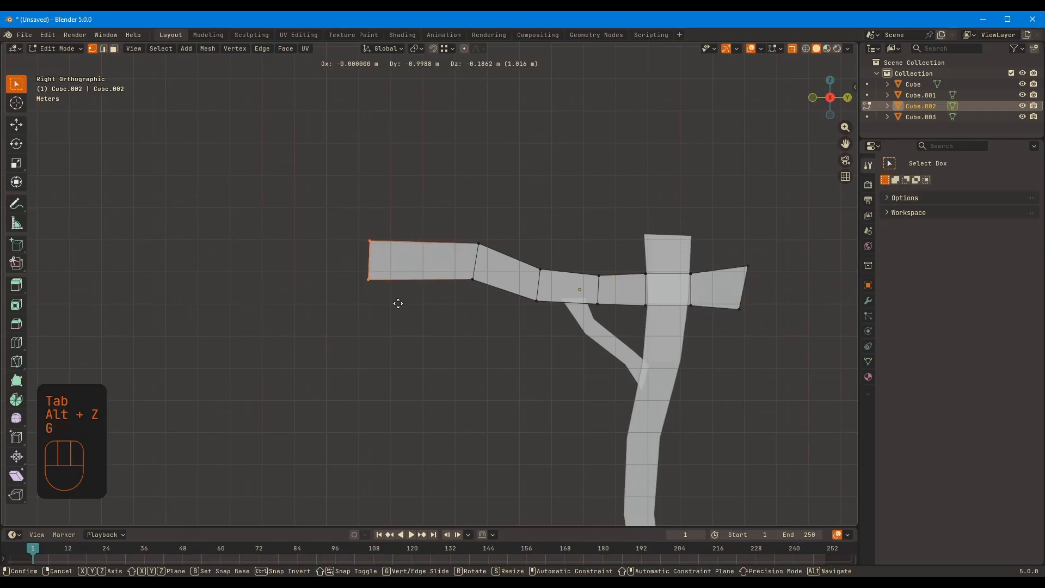
click(396, 292)
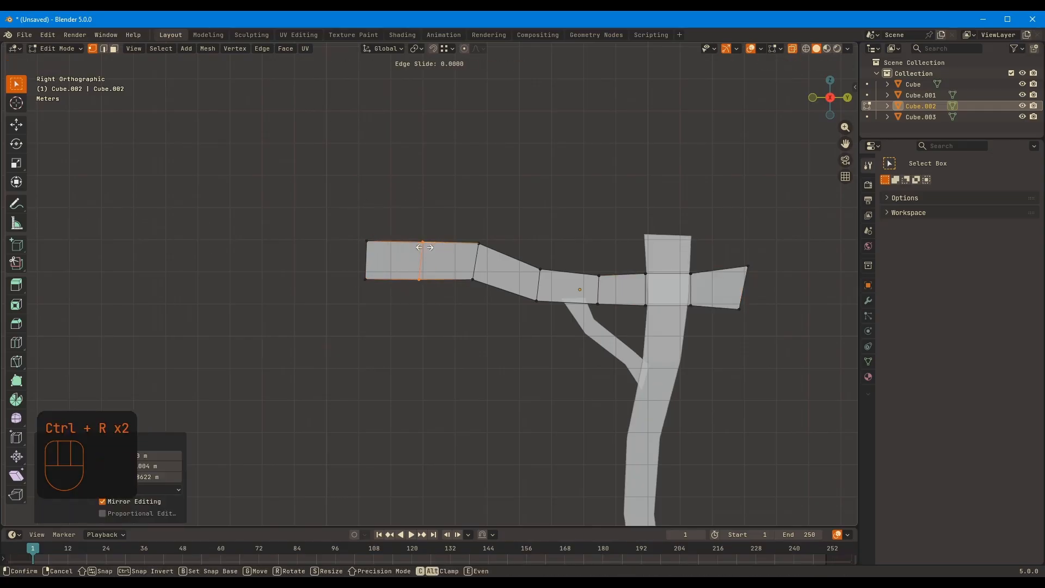
click(424, 247)
key(alt+z)
Duplicate the ring of beam faces beside the new loop cut in place, separate it into its own object, and select it
middle_drag(527, 252, 451, 274)
key(3)
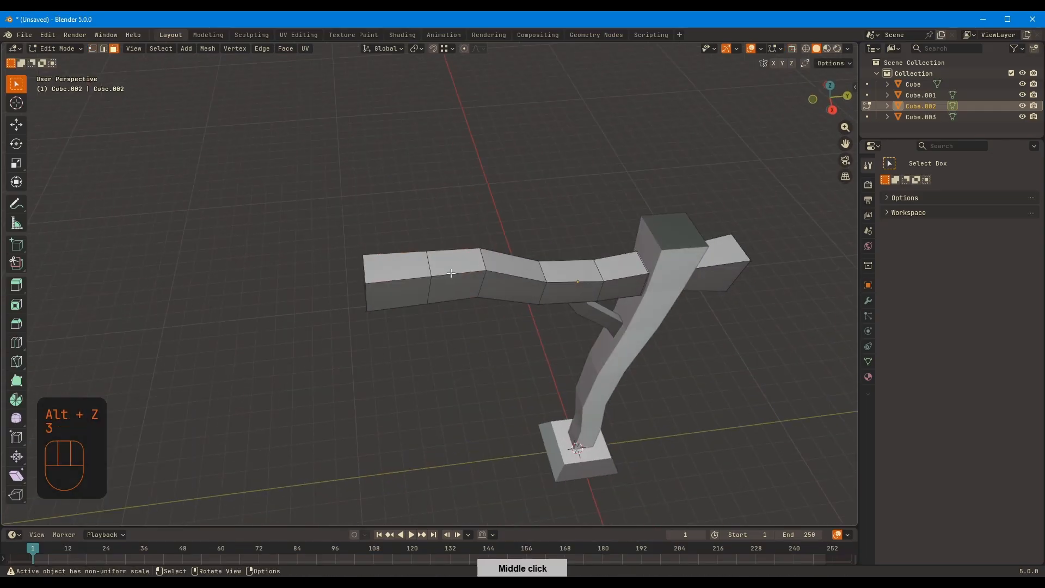
key(shift+d)
right_click(461, 271)
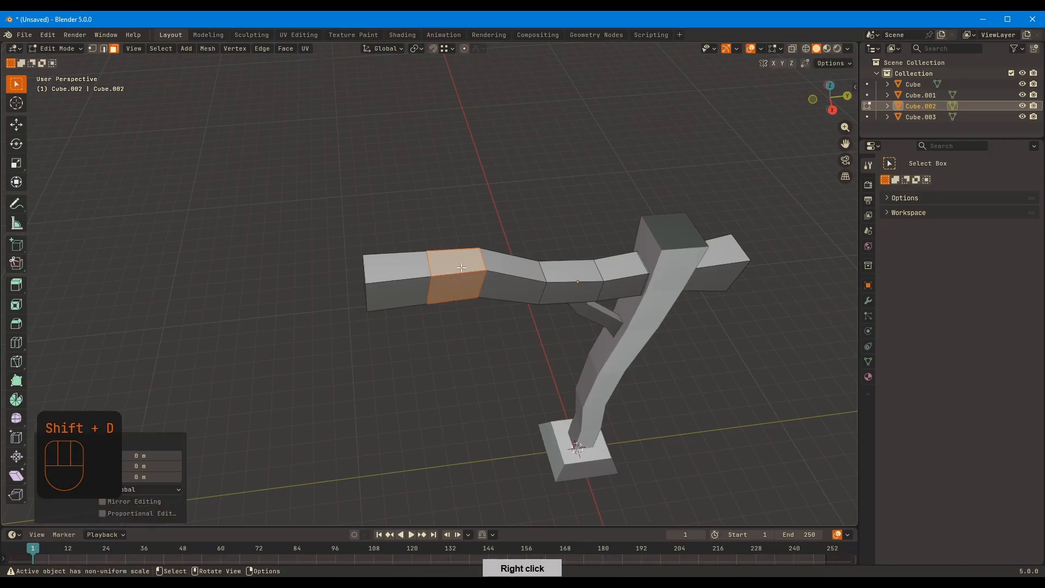
key(p)
click(461, 273)
key(Tab)
click(461, 280)
Flatten both open edge loops of the separated band by scaling them to 0 along Y
key(Tab)
key(2)
middle_drag(499, 240, 475, 265)
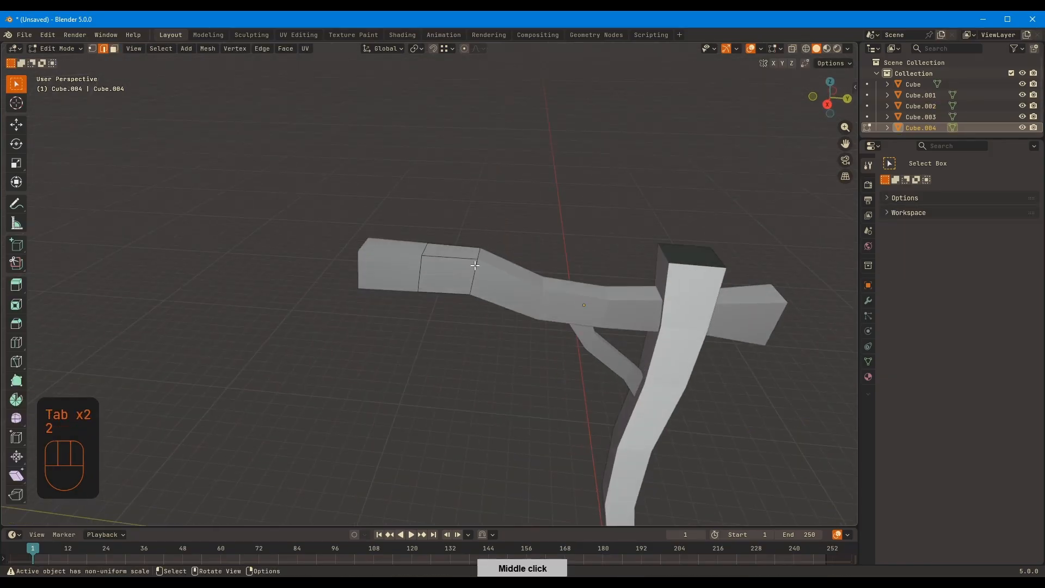
key(KP_3)
key(s)
key(y)
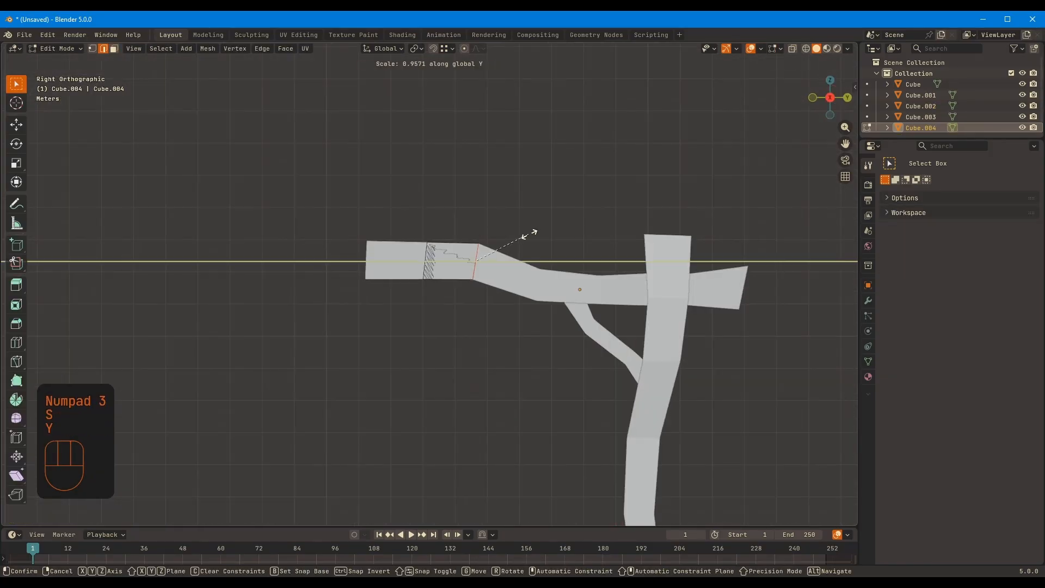
key(KP_0)
click(517, 240)
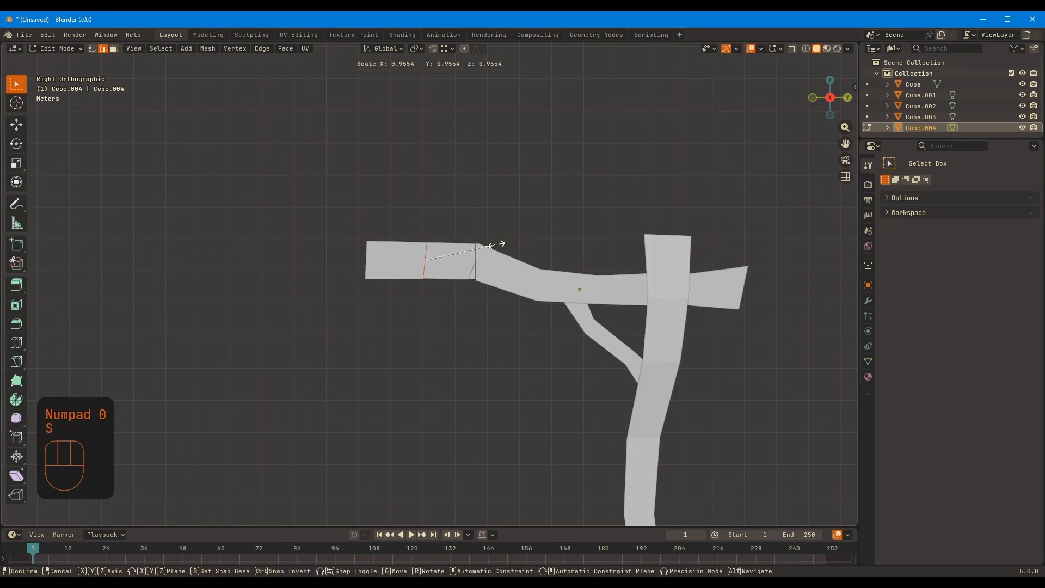
click(492, 245)
Narrow the band by moving its edge loop nearest the post about -0.27 m along Y
key(1)
key(alt+z)
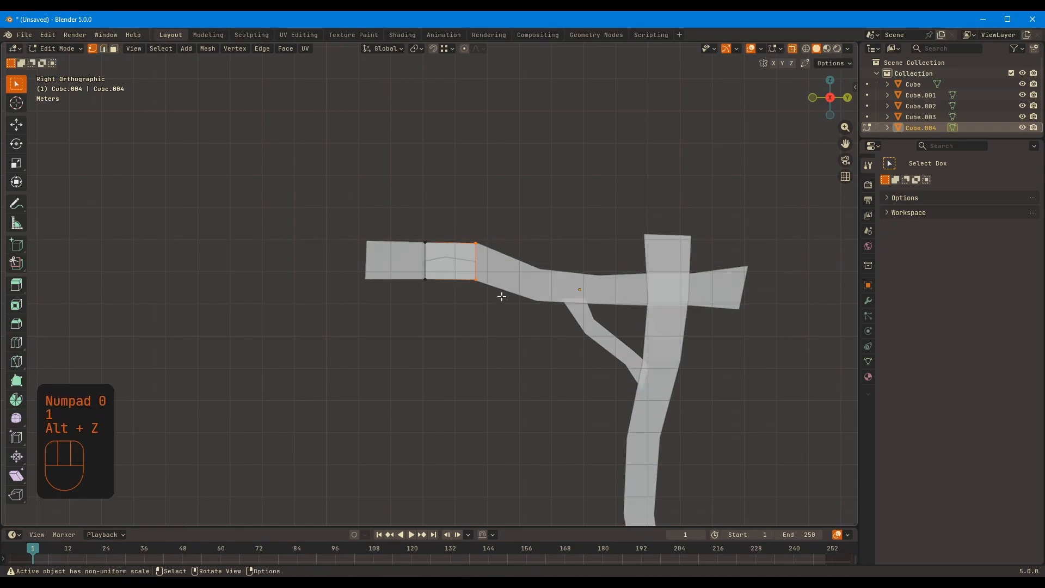
key(g)
key(y)
click(490, 294)
middle_drag(489, 294, 555, 223)
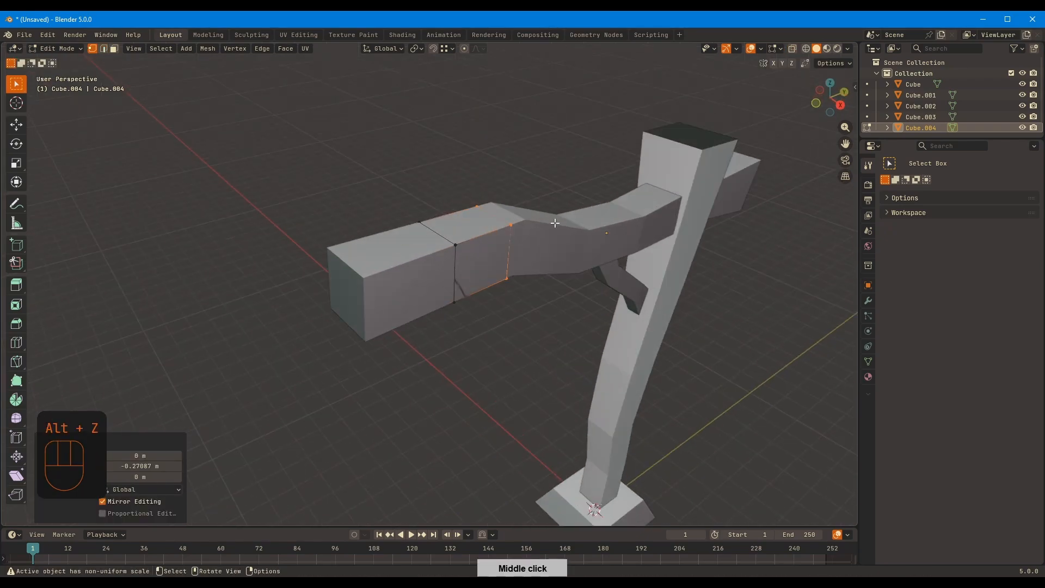
Try to extrude all of the band's faces along their normals, and undo the extrusion
key(a)
key(alt+e)
click(556, 246)
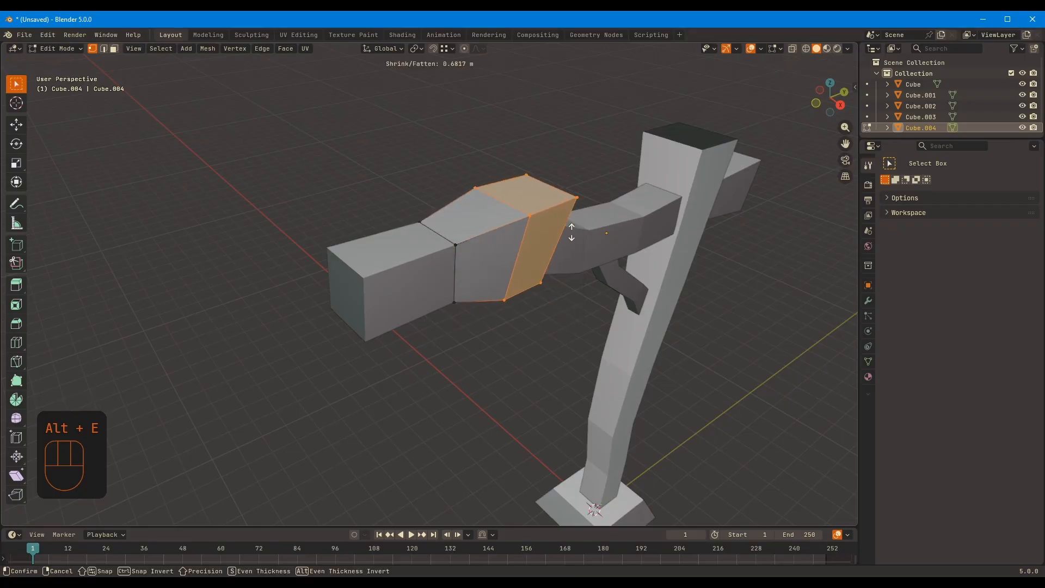
click(567, 233)
key(ctrl+z)
Isolate the band in local view, try extruding its faces along normals again, and undo the extrusion
middle_drag(566, 233, 514, 210)
key(KP_Divide)
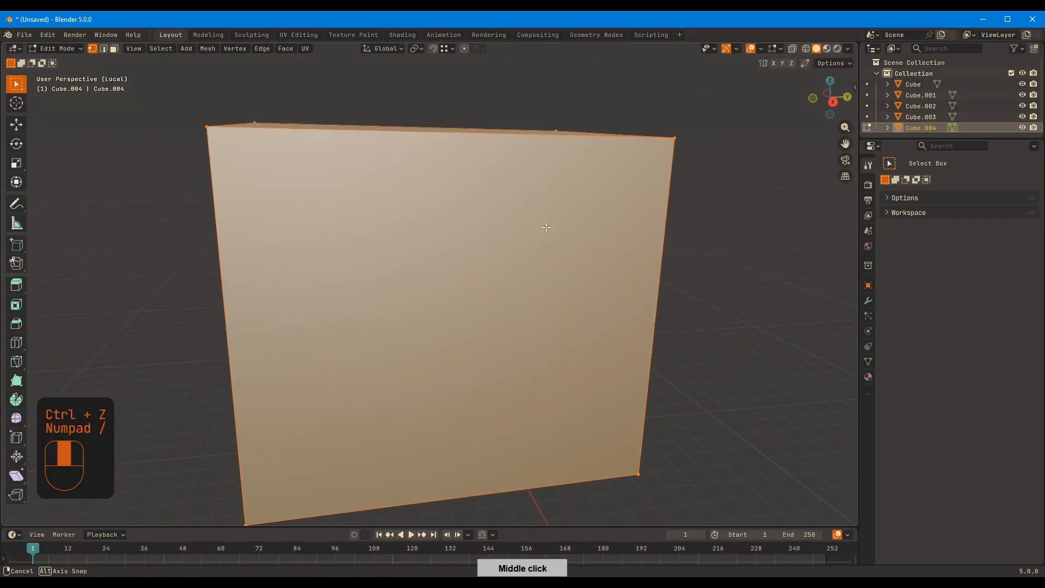
middle_drag(552, 250, 565, 227)
key(alt+w)
right_click(567, 227)
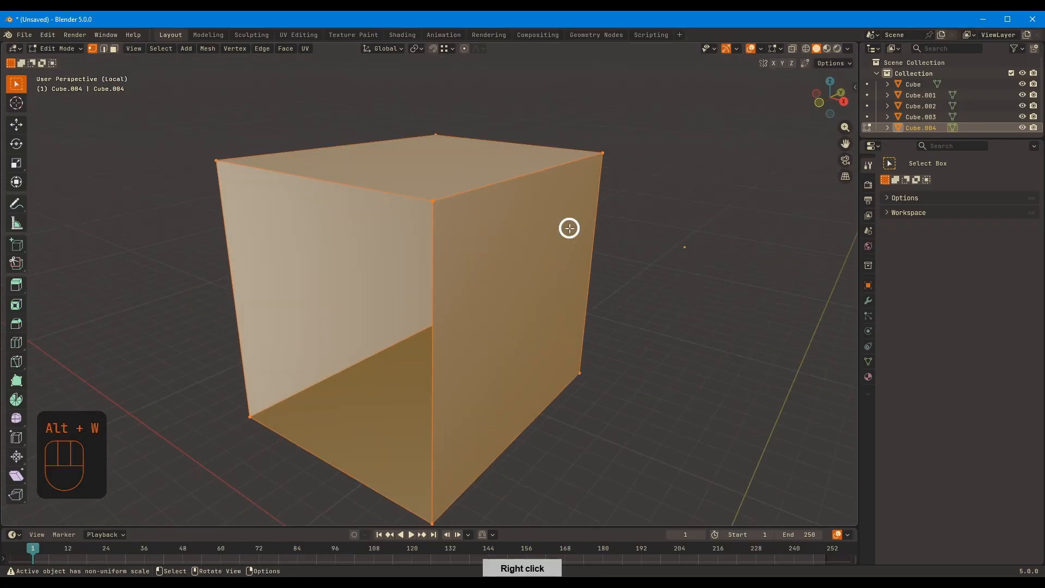
key(alt+e)
click(556, 231)
click(656, 172)
middle_drag(653, 173, 544, 158)
scroll(538, 163, down, 4)
middle_drag(528, 210, 564, 249)
key(ctrl+z)
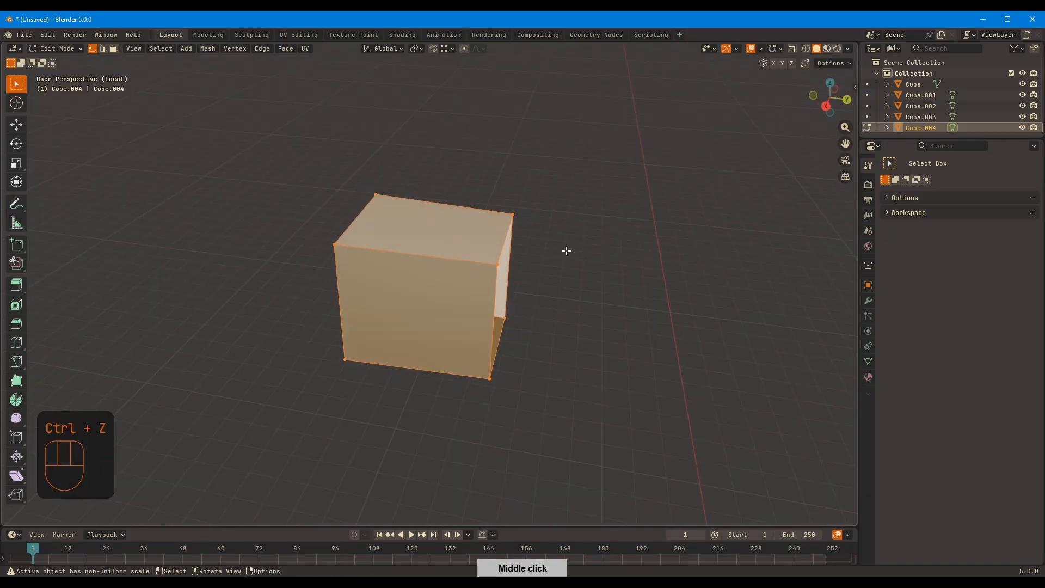
Check the band's object transforms, exit local view, and apply its scale
key(Tab)
click(868, 285)
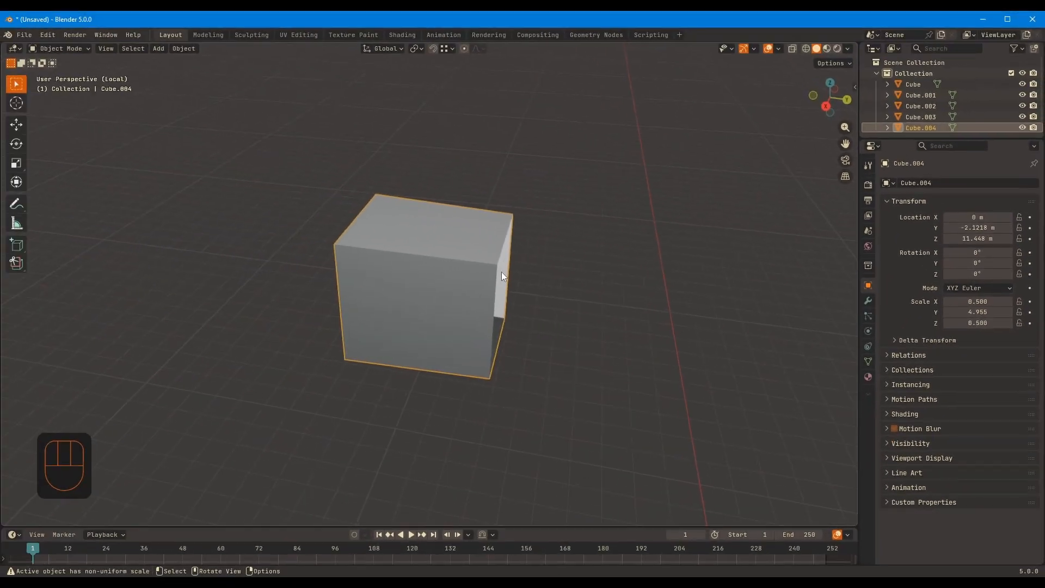
key(KP_Divide)
key(ctrl+a)
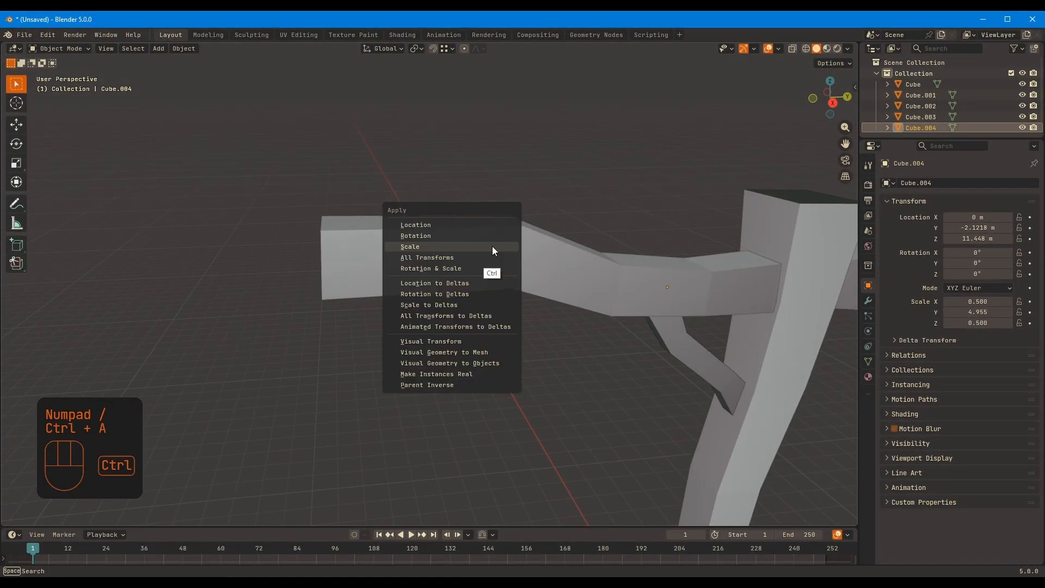
click(491, 246)
key(Tab)
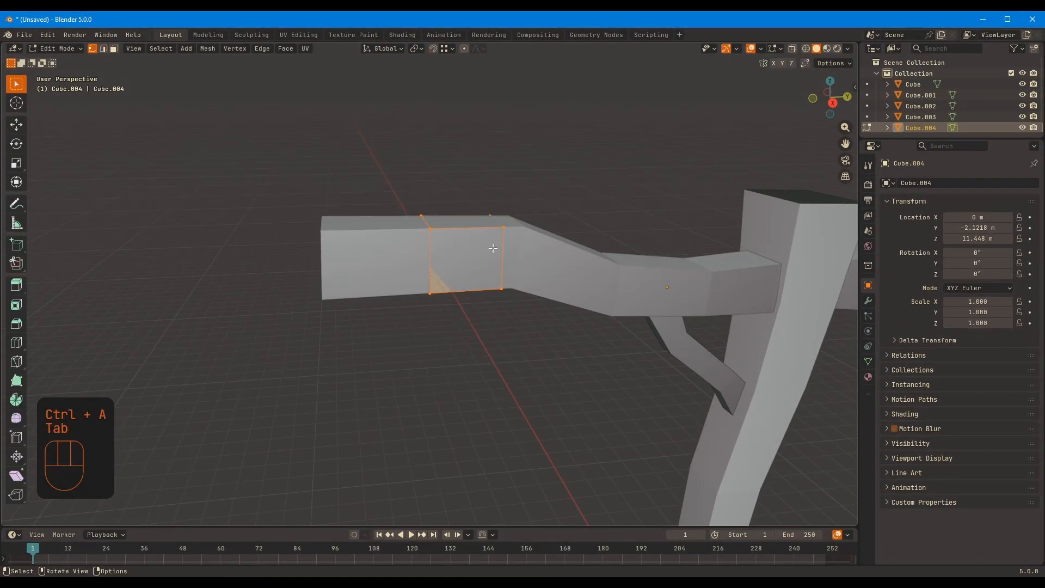
key(alt+s)
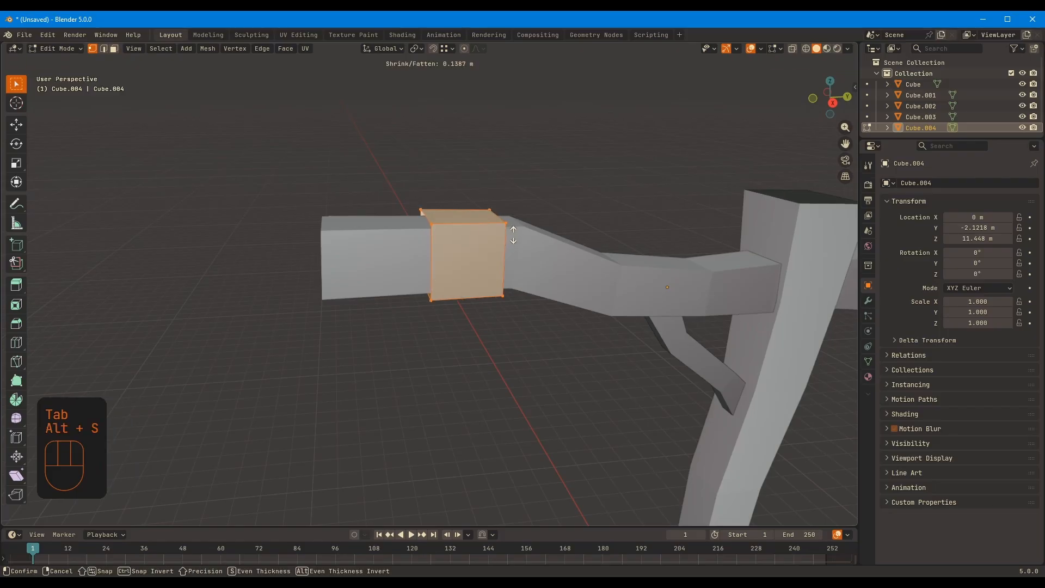
right_click(530, 211)
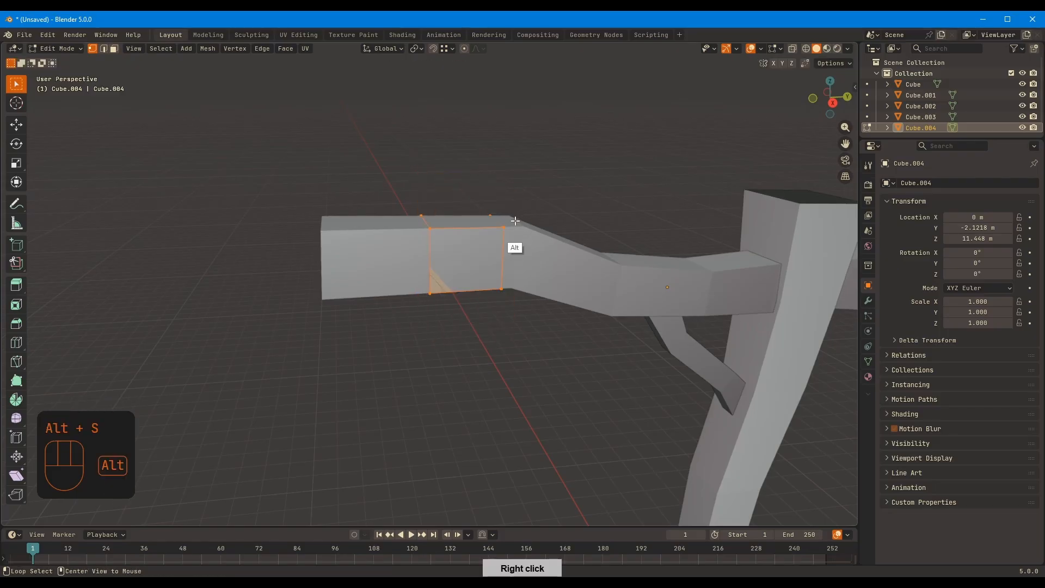
Extrude all of the beam band's faces along their normals with an offset of 0.4 m
key(alt+e)
click(518, 215)
click(526, 212)
middle_drag(525, 213, 735, 191)
middle_drag(473, 218, 543, 209)
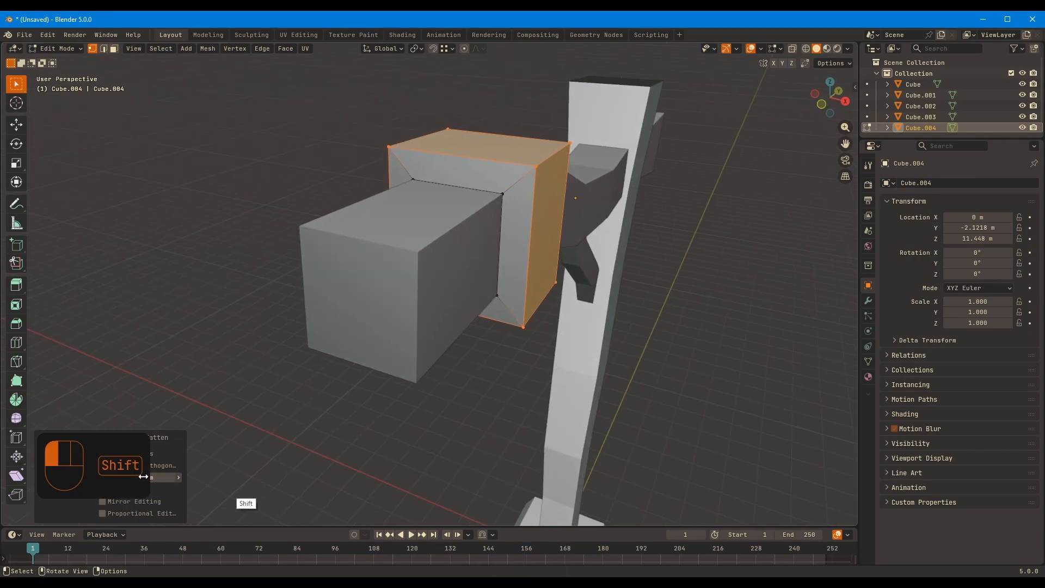
middle_drag(563, 236, 526, 213)
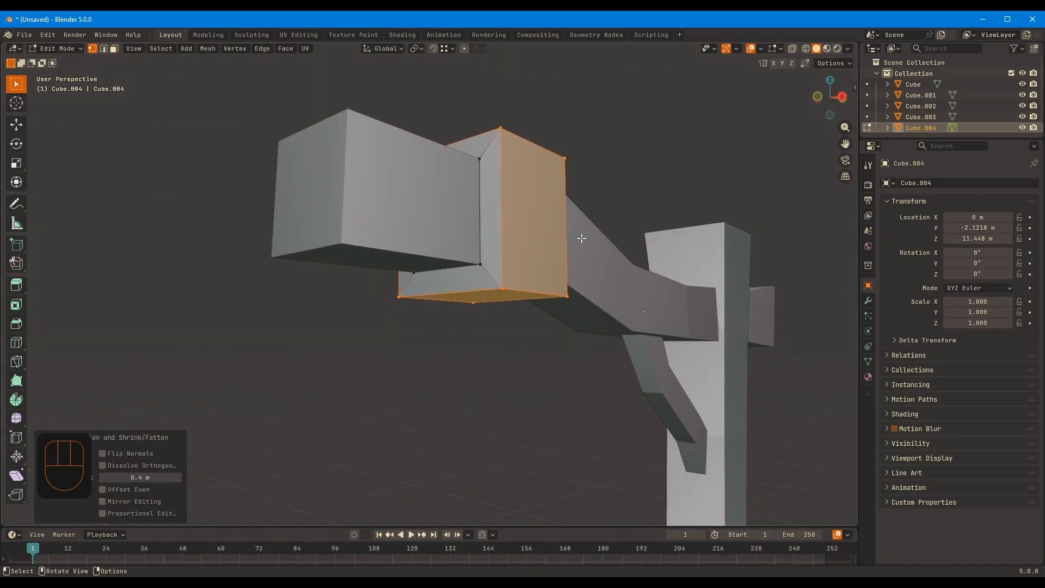
middle_drag(581, 238, 481, 262)
key(Tab)
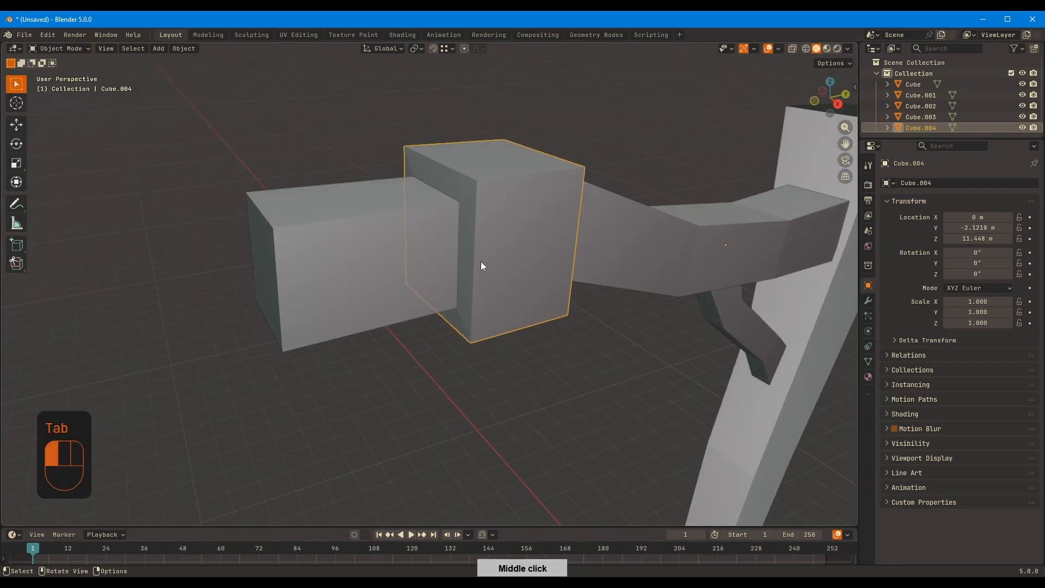
Widen the beam band by moving its ring of end faces toward the beam's free end along Y
key(Tab)
key(3)
click(459, 206)
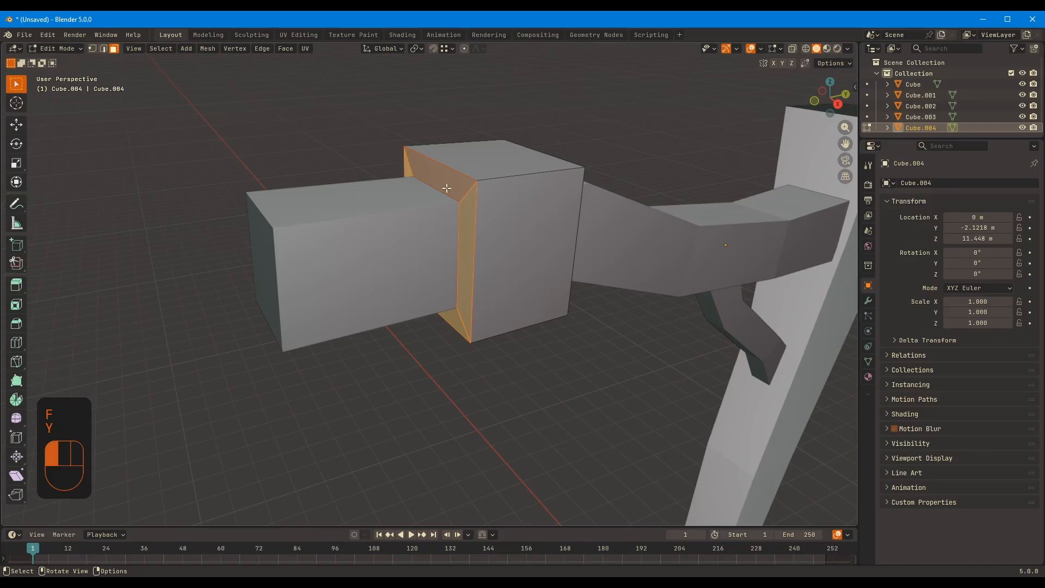
key(ctrl+z)
key(ctrl+z)
key(ctrl+z)
key(ctrl+z)
key(ctrl+shift+z)
key(g)
key(y)
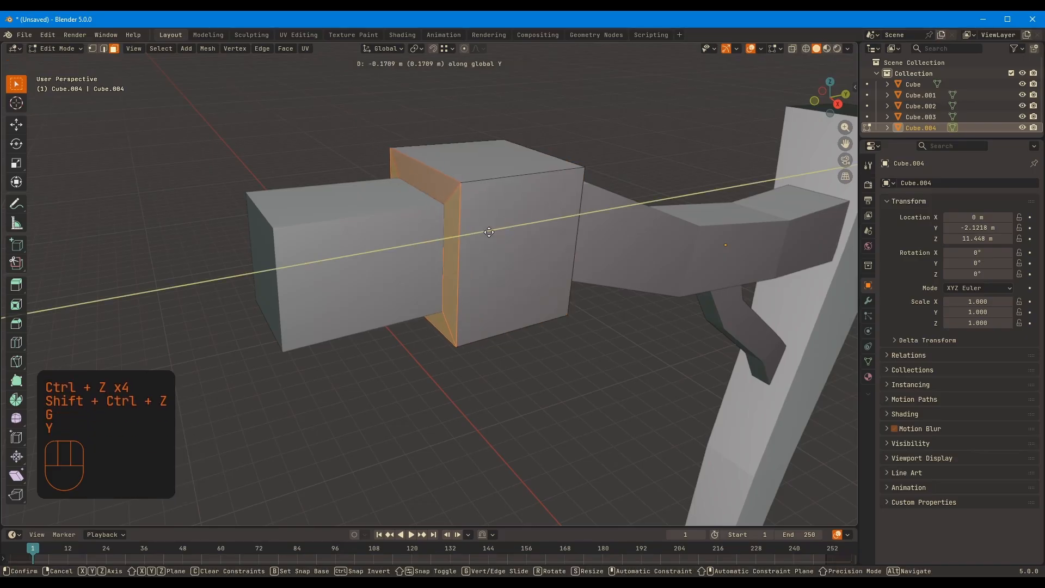
click(470, 240)
middle_drag(470, 240, 653, 172)
key(Tab)
middle_drag(458, 380, 496, 287)
Add an edge loop around the post's section just below its middle
click(550, 305)
middle_drag(616, 306, 622, 155)
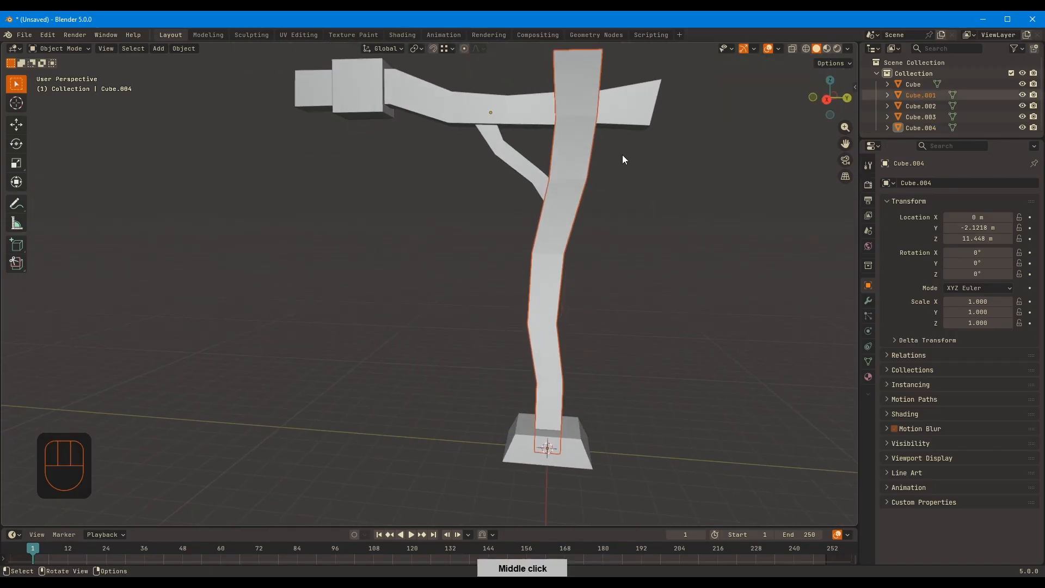
ctrl+middle_drag(551, 283, 609, 321)
key(Tab)
key(ctrl+r)
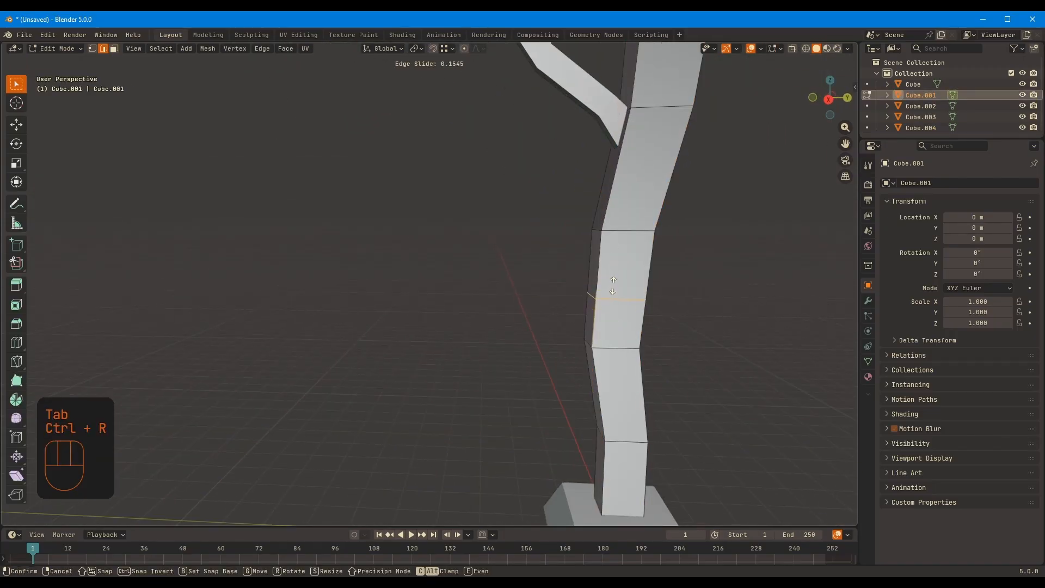
click(615, 283)
Duplicate the ring of post faces just below the added edge loop and separate the copy into its own object
key(3)
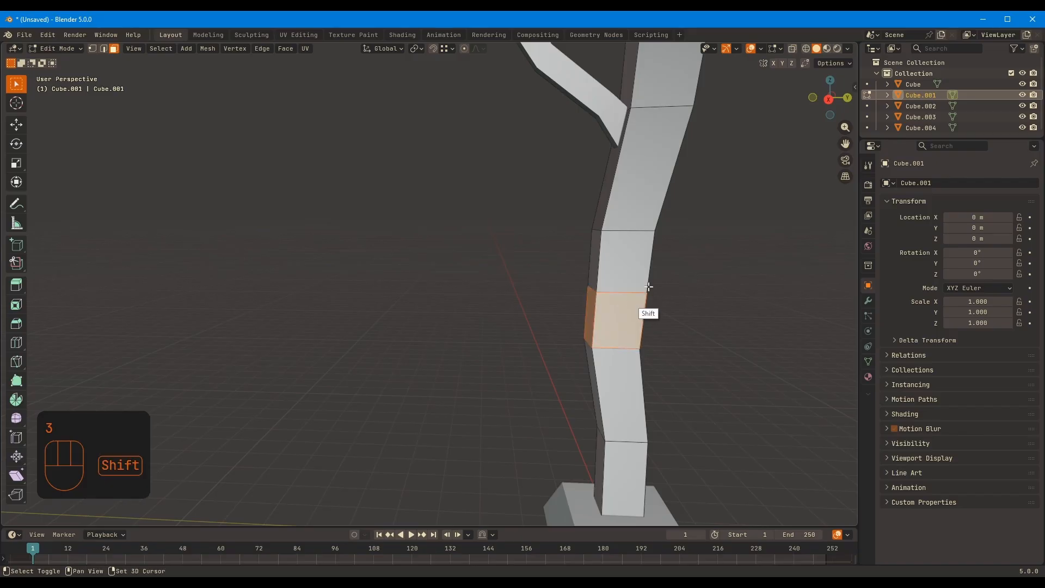
key(shift+d)
right_click(646, 300)
click(638, 299)
key(Tab)
click(626, 318)
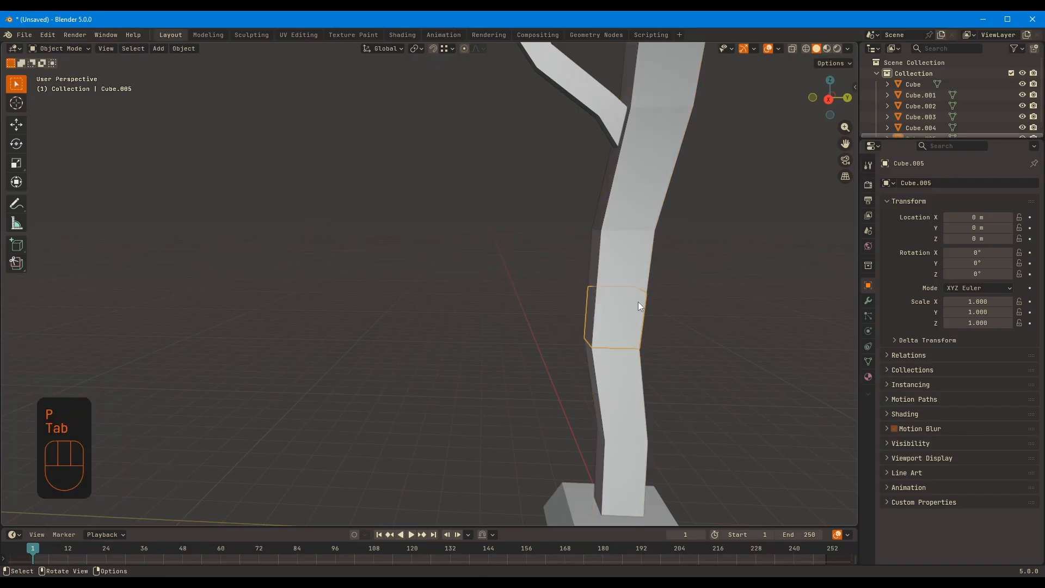
Thicken the separated post band by extruding all its faces along their normals with an offset of -0.4 m
key(Tab)
key(a)
middle_drag(638, 302, 743, 265)
key(alt+e)
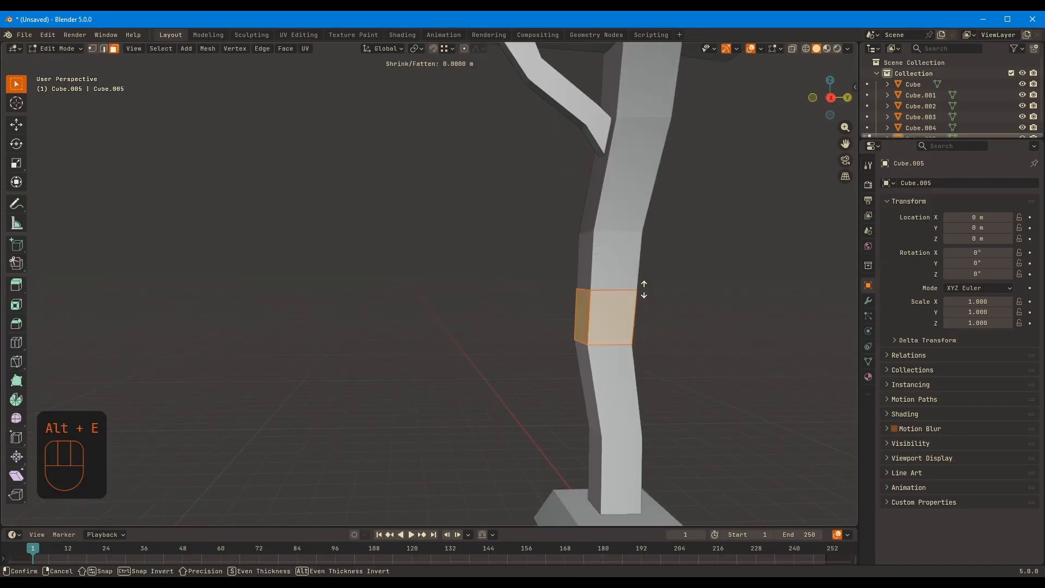
click(651, 297)
middle_drag(652, 296, 545, 327)
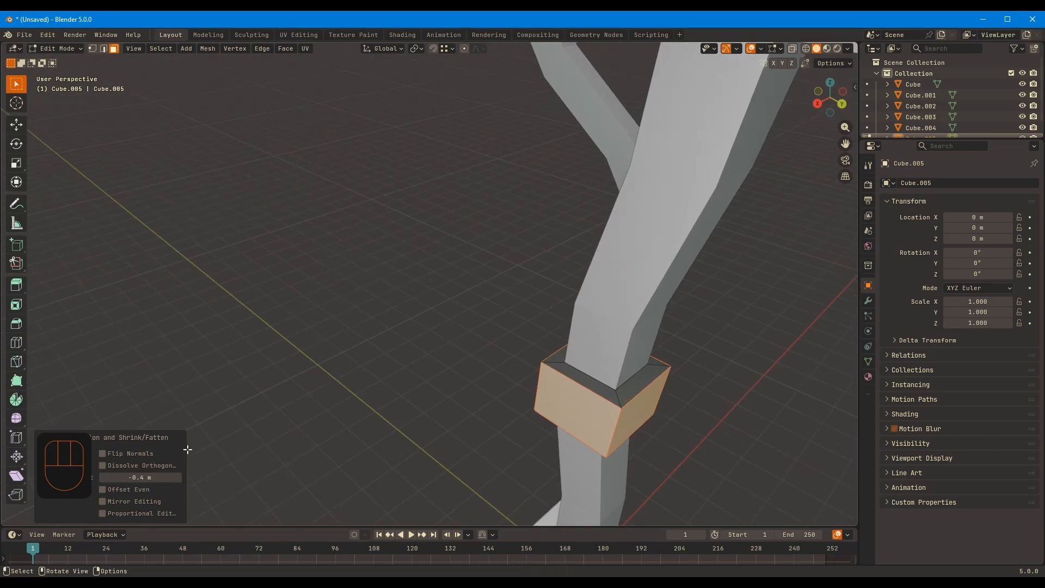
middle_drag(560, 283, 636, 264)
key(Tab)
key(Tab)
Make the post band taller by moving its upper face ring about -0.43 m with Shrink/Fatten
key(3)
alt+click(579, 284)
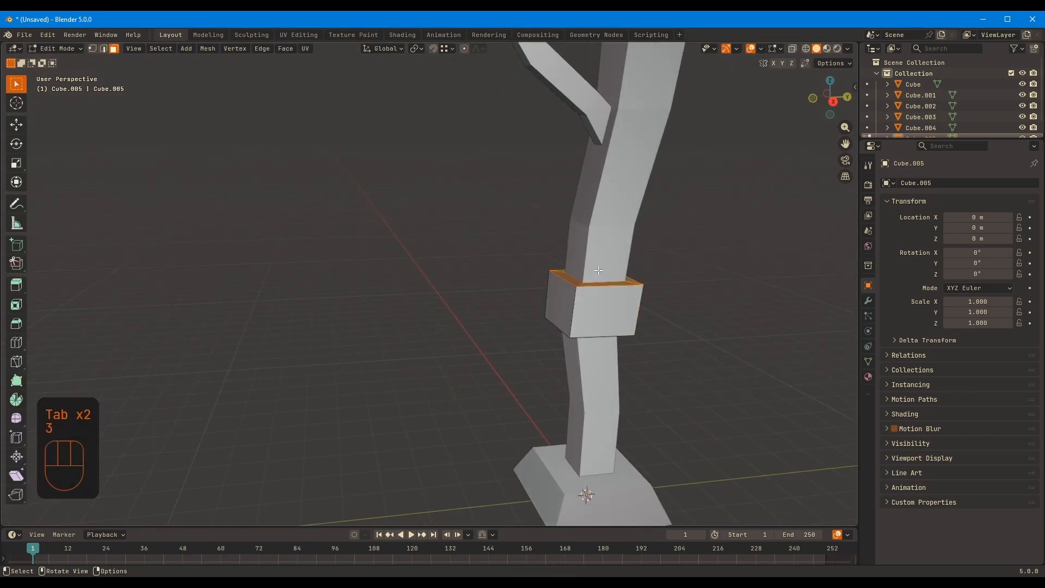
right_click(598, 272)
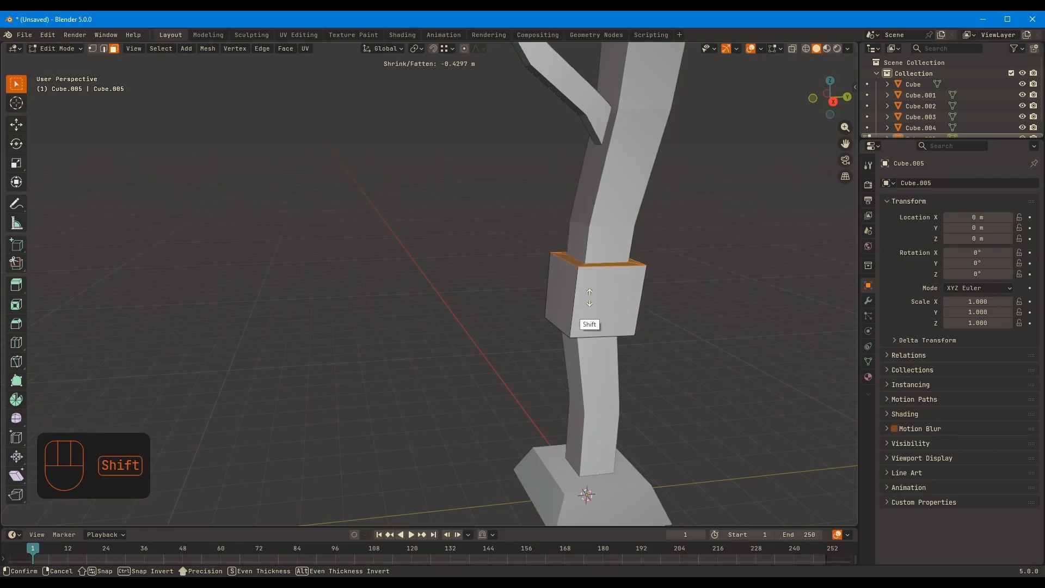
click(603, 297)
key(Tab)
Select the crossbeam and isolate it in local view
scroll(644, 246, down, 5)
middle_drag(626, 272, 610, 310)
click(645, 272)
click(508, 223)
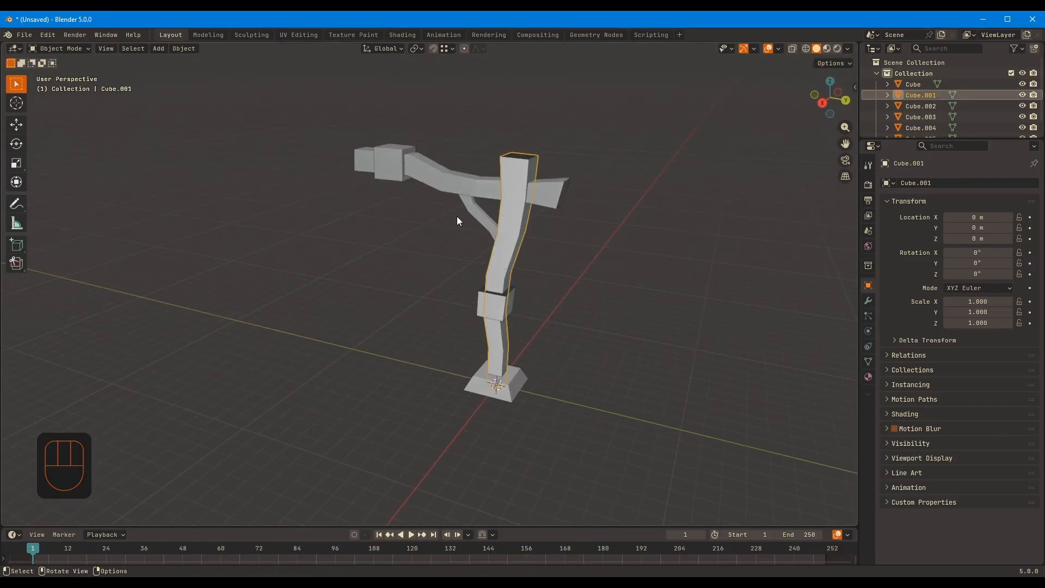
click(473, 192)
key(KP_Divide)
middle_drag(472, 197, 501, 200)
Try dissolving the edge loop near the crossbeam's free end, check it in the full scene, and undo the dissolve
key(Tab)
key(2)
alt+click(303, 276)
middle_drag(332, 266, 388, 243)
key(ctrl+x)
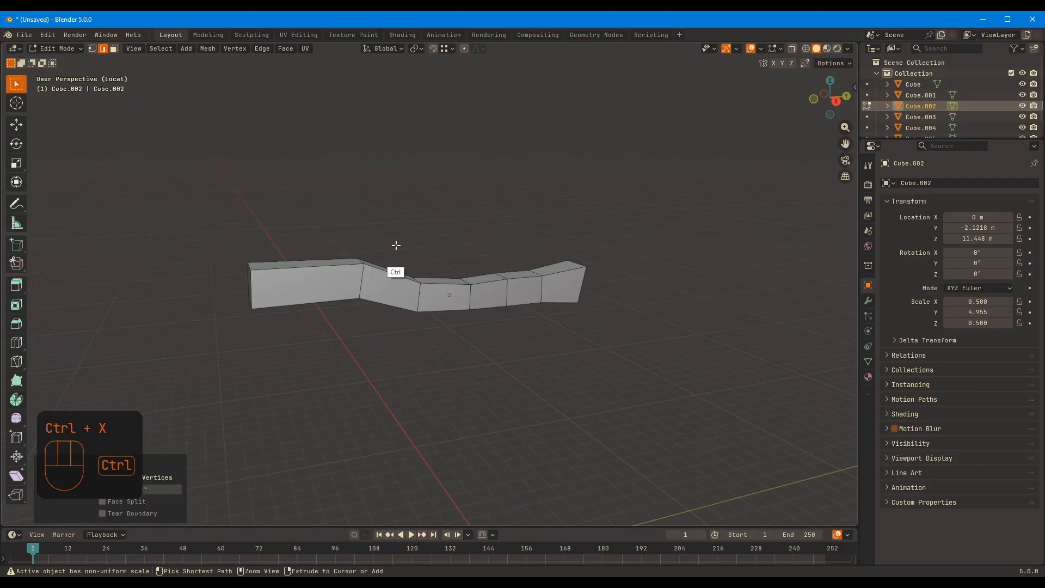
key(Tab)
key(Tab)
key(Tab)
key(KP_Divide)
middle_drag(498, 254, 490, 256)
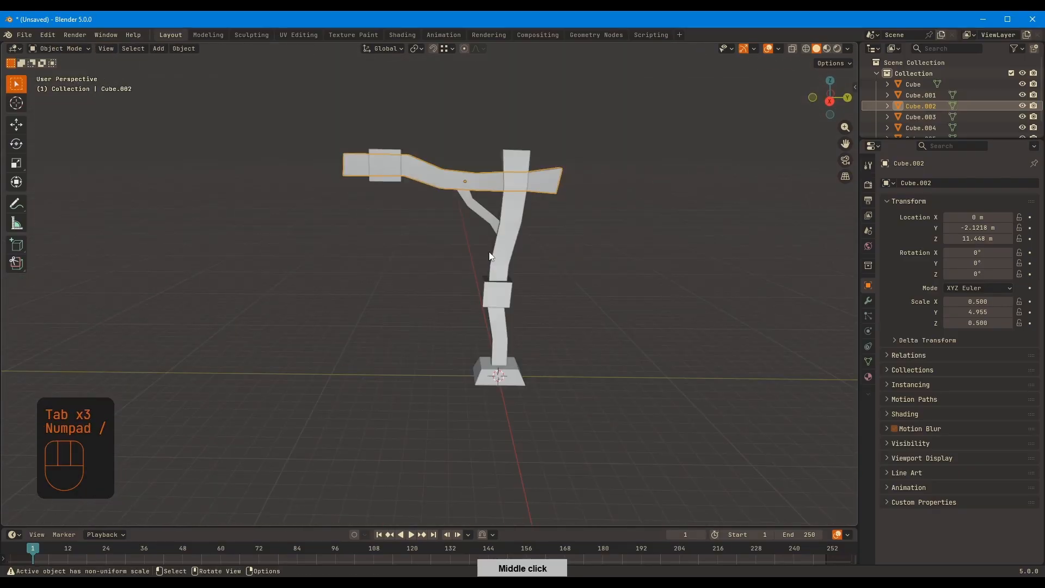
key(ctrl+z)
key(ctrl+z)
Move the selected edges near the crossbeam's free end along Z
middle_drag(408, 214, 381, 280)
key(2)
key(g)
key(z)
click(340, 278)
Scale the crossbeam's free end face along X and exit local view
key(3)
click(389, 323)
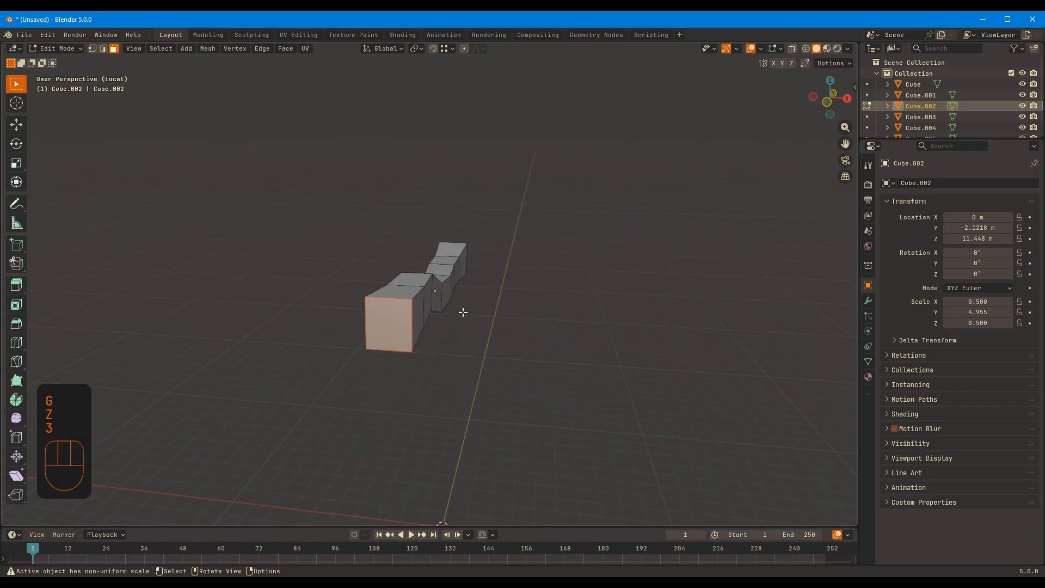
key(s)
key(x)
click(479, 299)
key(KP_Divide)
middle_drag(479, 299, 455, 254)
Isolate the post, dissolve the extra edge loop cut for its band, and return to the full scene
key(Tab)
click(503, 253)
key(KP_Divide)
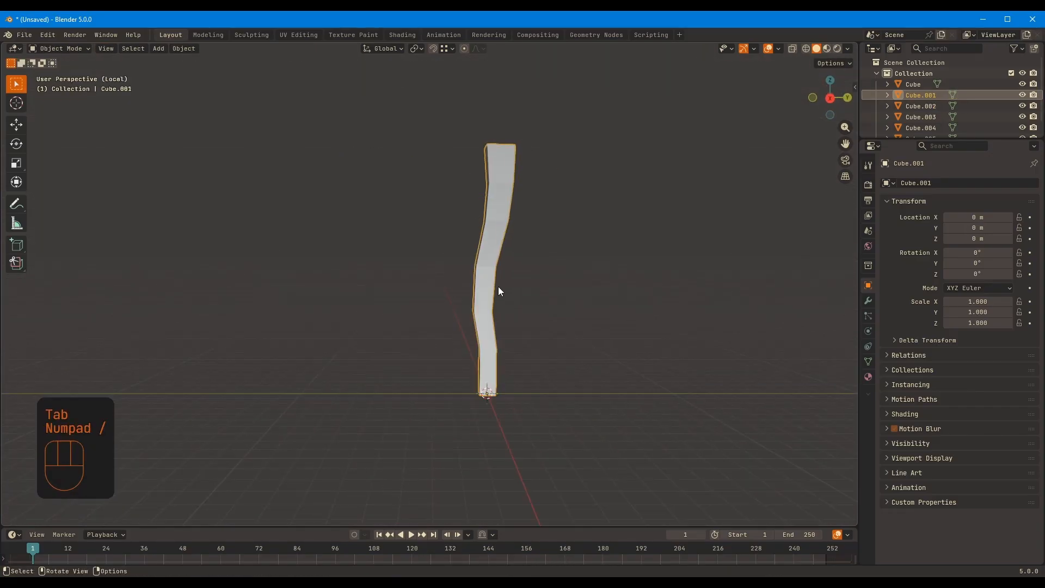
key(Tab)
alt+click(415, 311)
key(ctrl+x)
key(Tab)
key(KP_Divide)
middle_drag(444, 270, 479, 303)
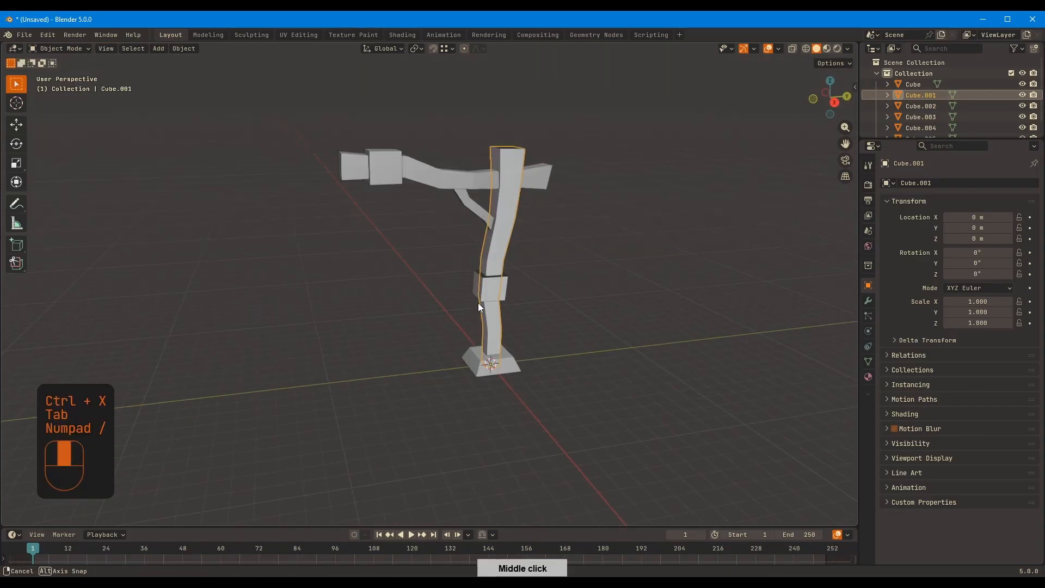
With X-ray display on, move the crossbeam's geometry near its free end along Y
click(442, 178)
key(Tab)
middle_drag(438, 180, 413, 192)
key(alt+z)
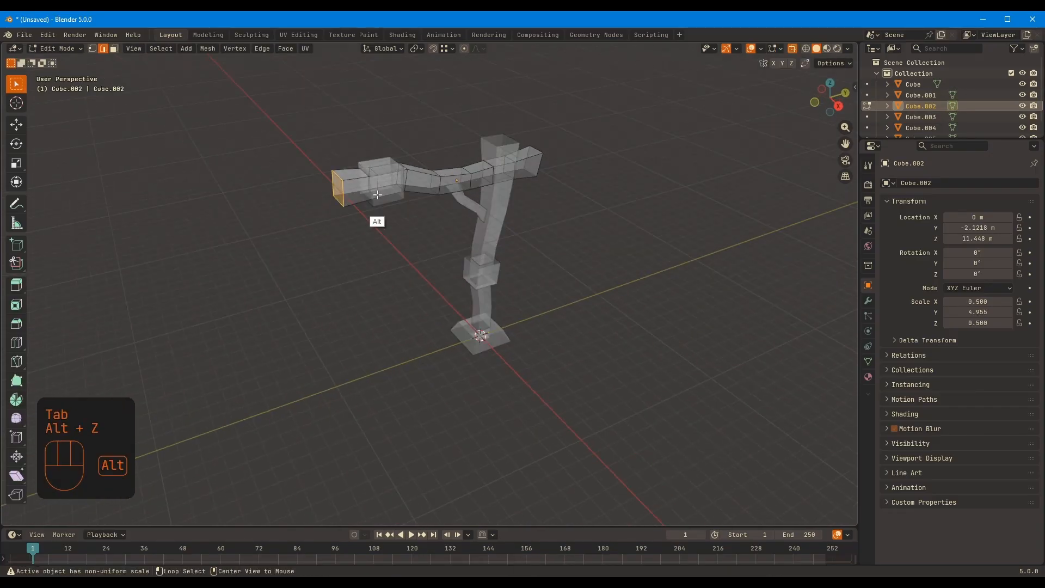
scroll(375, 190, up, 6)
shift+middle_drag(366, 130, 435, 187)
key(2)
key(g)
key(y)
click(321, 201)
key(alt+z)
Move a further edge selection of the crossbeam near the band along Y and leave Edit Mode
key(2)
key(g)
key(y)
click(362, 178)
key(Tab)
scroll(544, 207, down, 6)
middle_drag(566, 202, 451, 268)
Add a cylinder with 5 vertices and isolate it in local view
middle_drag(513, 385, 588, 262)
key(shift+a)
mouse_move(585, 256)
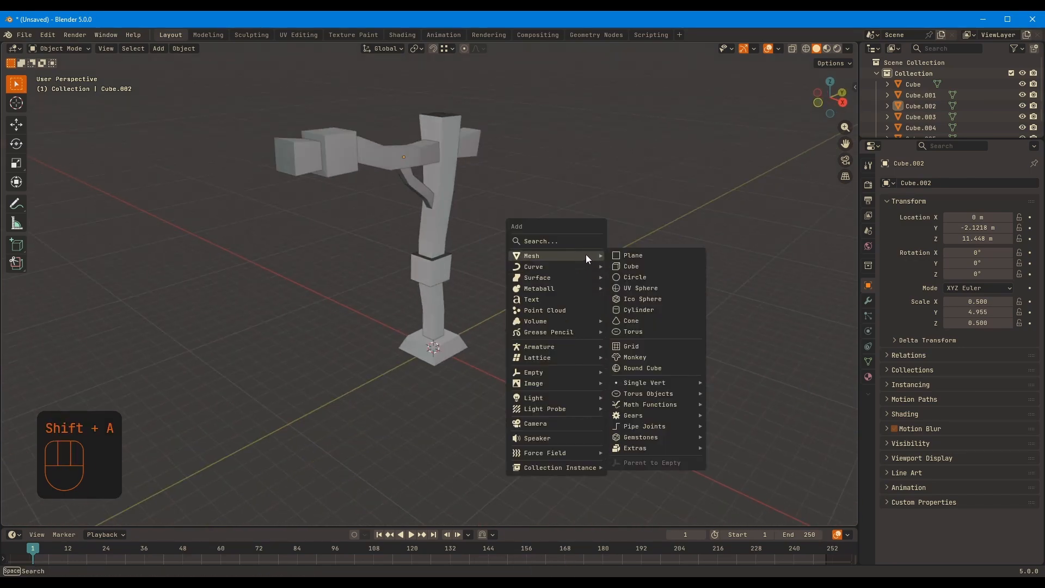
click(640, 309)
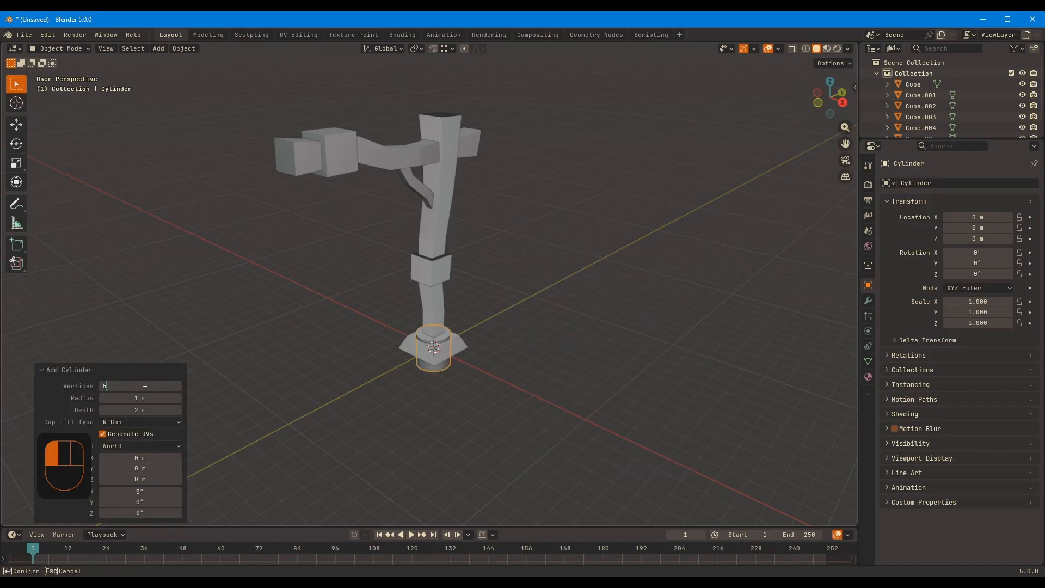
key(KP_Divide)
middle_drag(564, 214, 534, 231)
Flatten the five-sided cylinder by scaling its mesh to about 0.21 along Z
key(Tab)
key(s)
key(z)
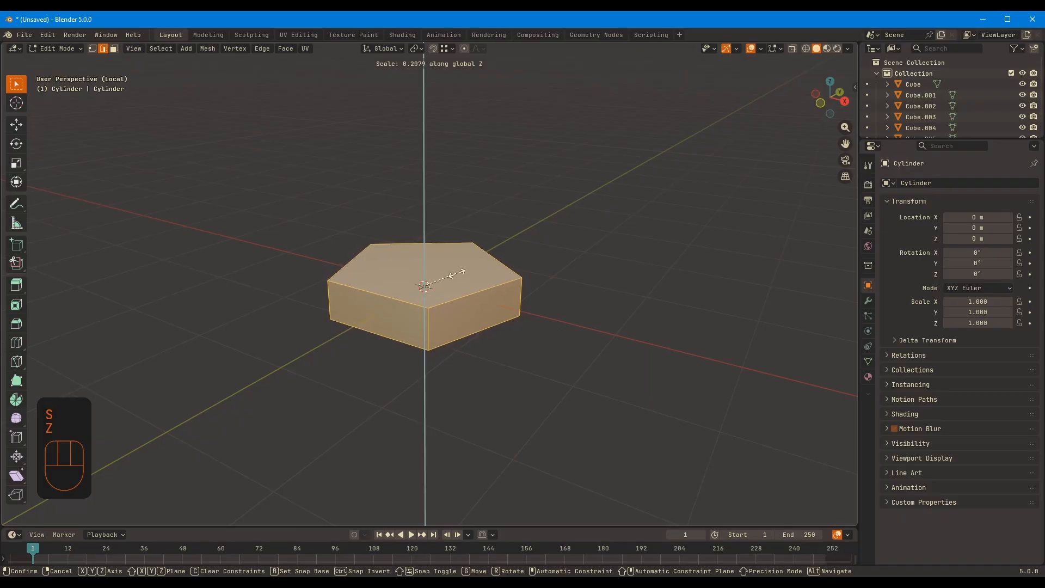
click(457, 273)
mouse_move(458, 273)
middle_down()
mouse_move(573, 259)
mouse_move(468, 280)
middle_up()
scroll(484, 273, up, 3)
Try extruding the pentagon's cap faces, and undo the extrusion
key(3)
click(464, 284)
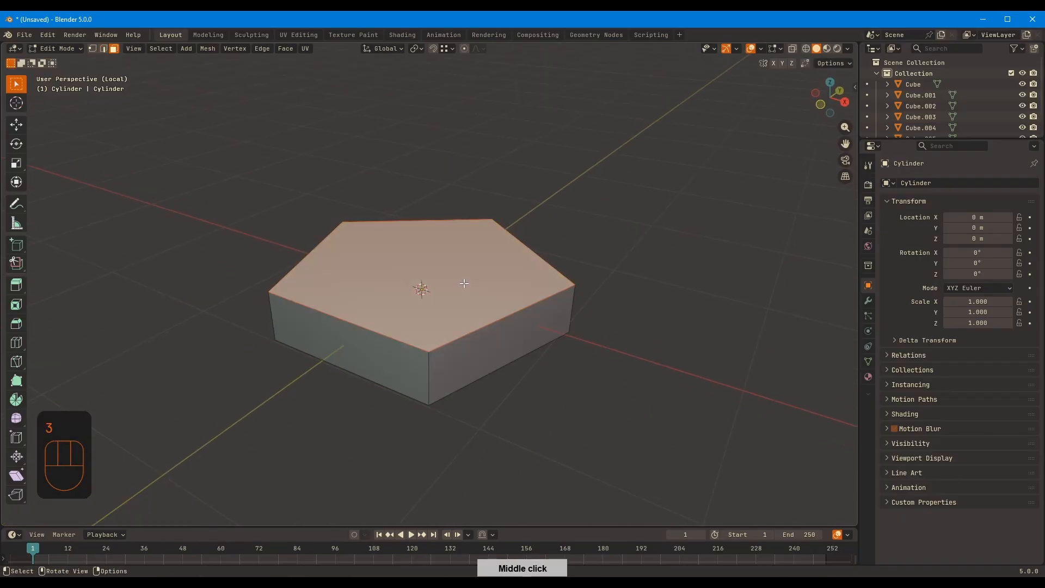
key(e)
click(464, 266)
middle_drag(528, 261, 572, 245)
key(ctrl+z)
Extrude the pentagon's top and bottom faces outward along their normals
shift+click(487, 298)
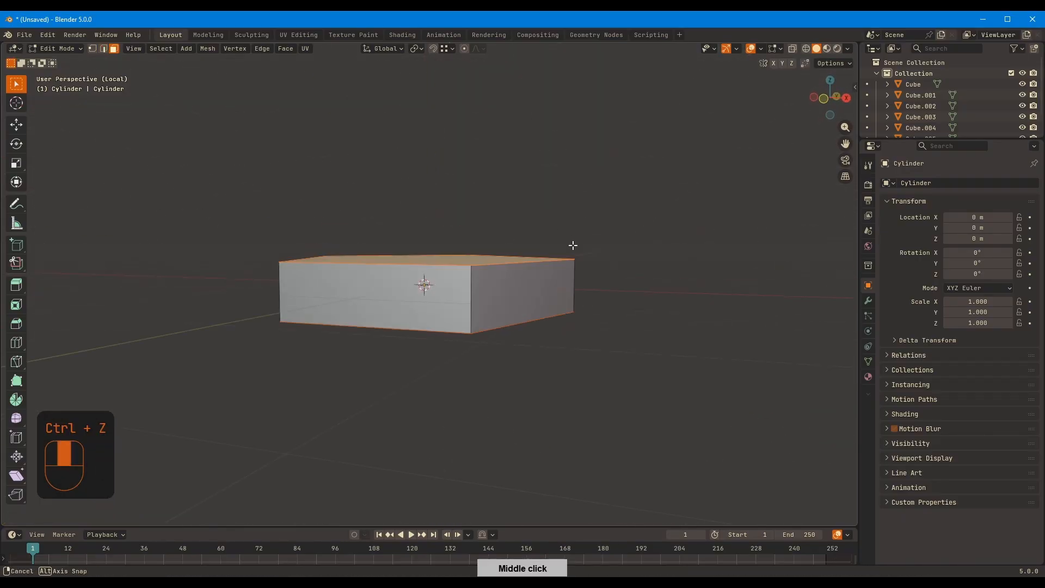
key(alt+e)
click(570, 232)
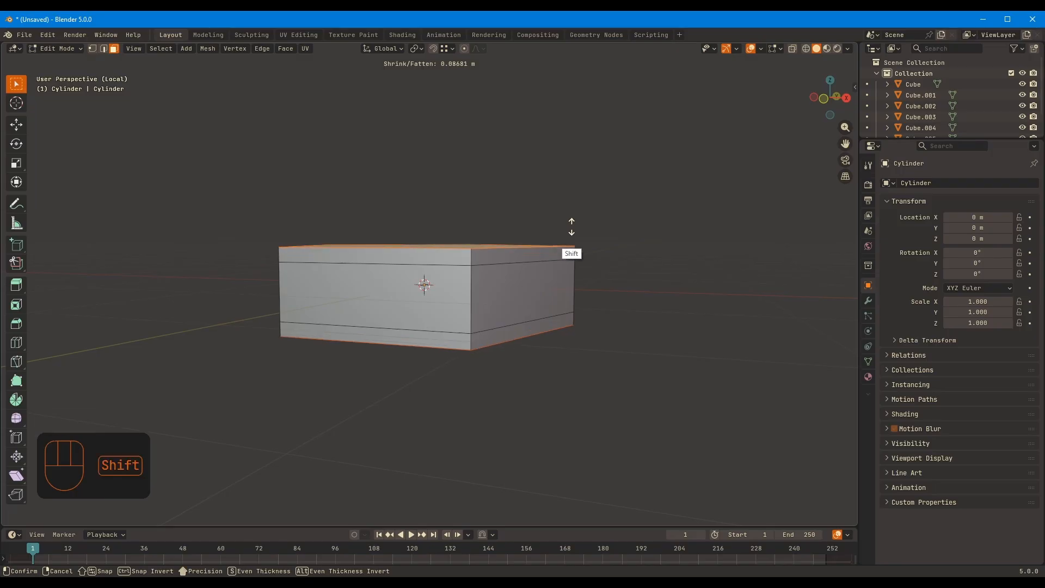
click(581, 210)
middle_drag(580, 210, 613, 183)
Taper the pentagon's top and bottom by scaling both cap faces inward on the X and Y axes
key(s)
key(shift+z)
click(614, 207)
key(s)
key(shift+z)
click(604, 190)
Try insetting a cap face of the pentagon and deleting the selected geometry, and undo the attempts
middle_drag(457, 244, 447, 161)
click(436, 250)
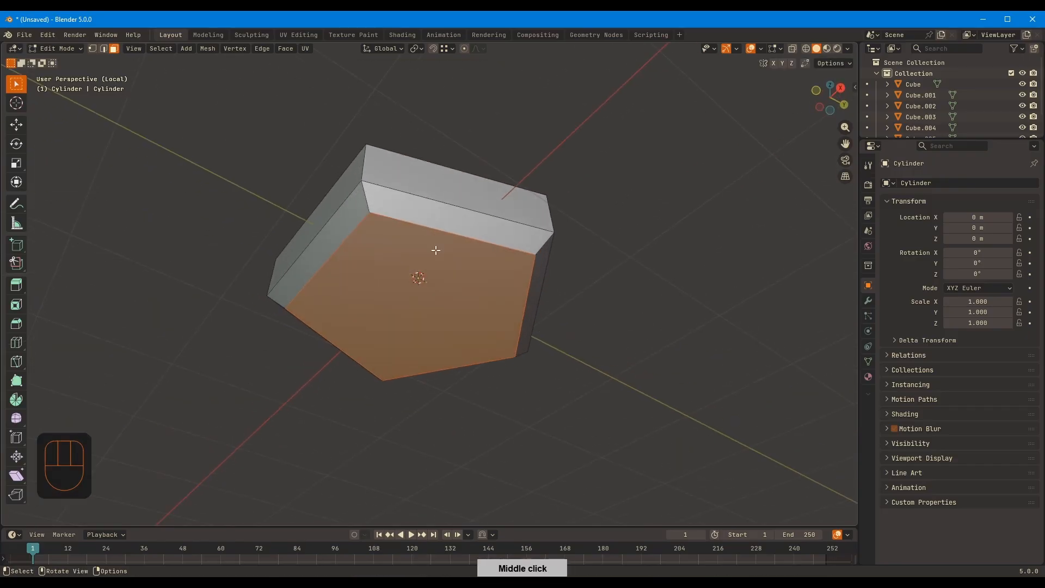
middle_drag(578, 215, 487, 274)
key(i)
click(552, 260)
key(x)
click(554, 258)
key(ctrl+z)
key(x)
click(561, 205)
key(ctrl+z)
key(ctrl+z)
key(shift+ctrl+z)
key(shift+ctrl+z)
key(shift+ctrl+z)
key(ctrl+z)
Inset the pentagon's top face to leave a small pentagon at its center
key(i)
click(575, 207)
key(x)
click(578, 205)
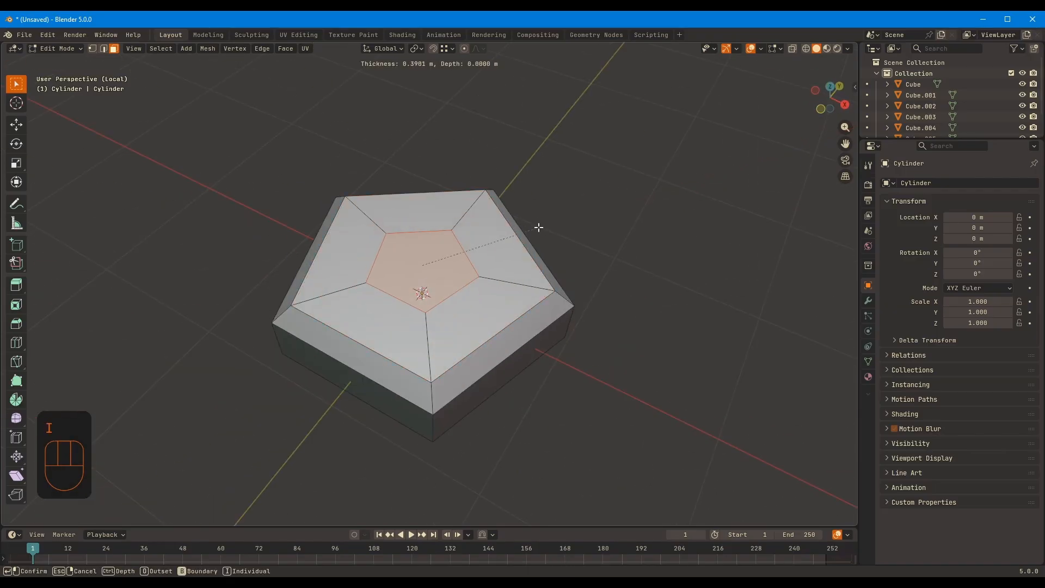
click(509, 238)
Try editing the small inset pentagon on the top face at vertex level
middle_drag(509, 238, 504, 275)
scroll(504, 276, up, 4)
key(1)
click(387, 307)
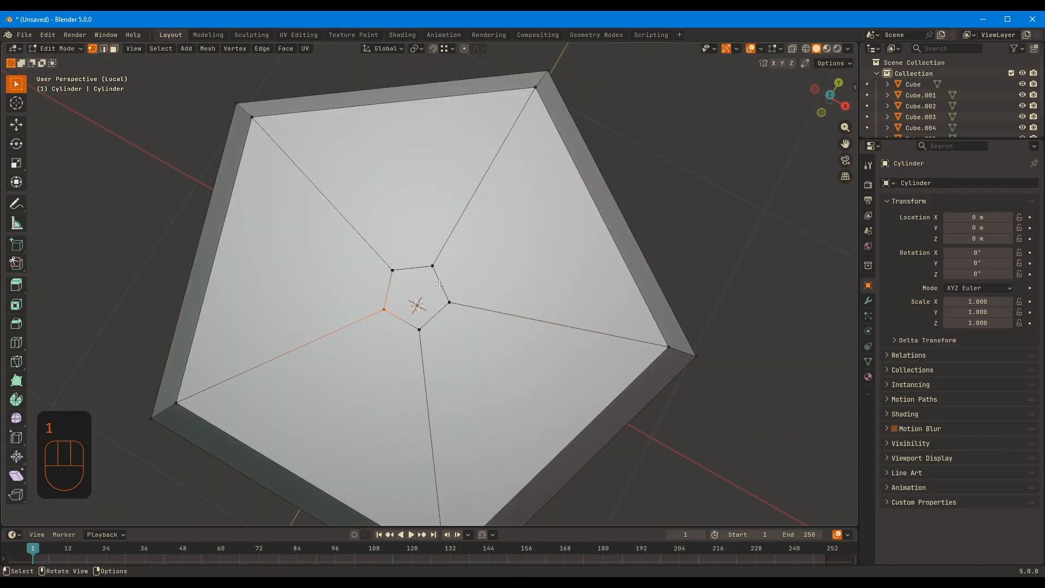
middle_drag(409, 287, 441, 266)
right_click(453, 251)
click(426, 323)
scroll(441, 266, down, 5)
key(Tab)
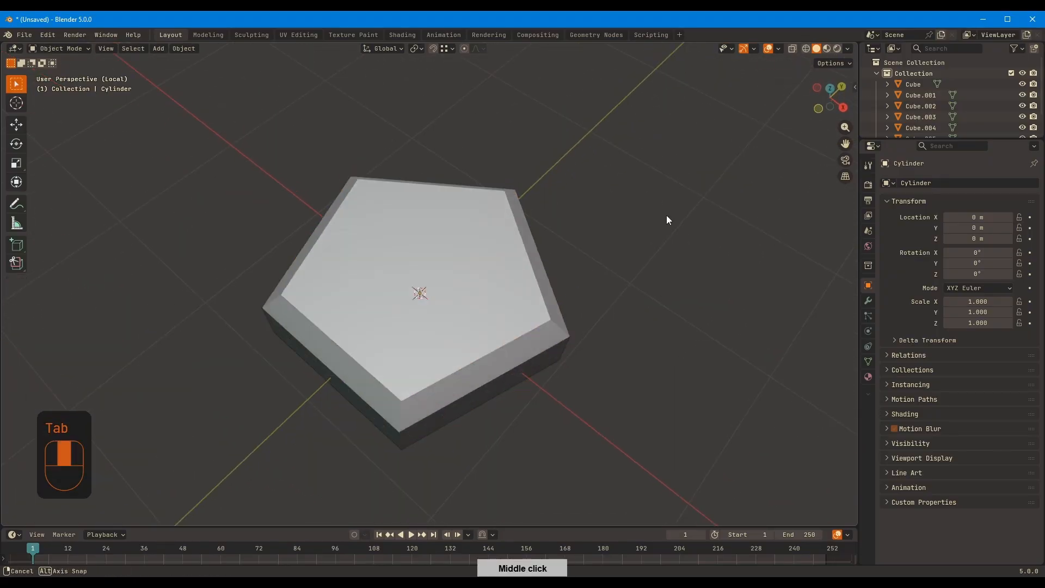
Move the whole pentagon mesh up about 0.27 m along Z so its underside sits at the object's origin
middle_drag(666, 214, 545, 204)
key(KP_3)
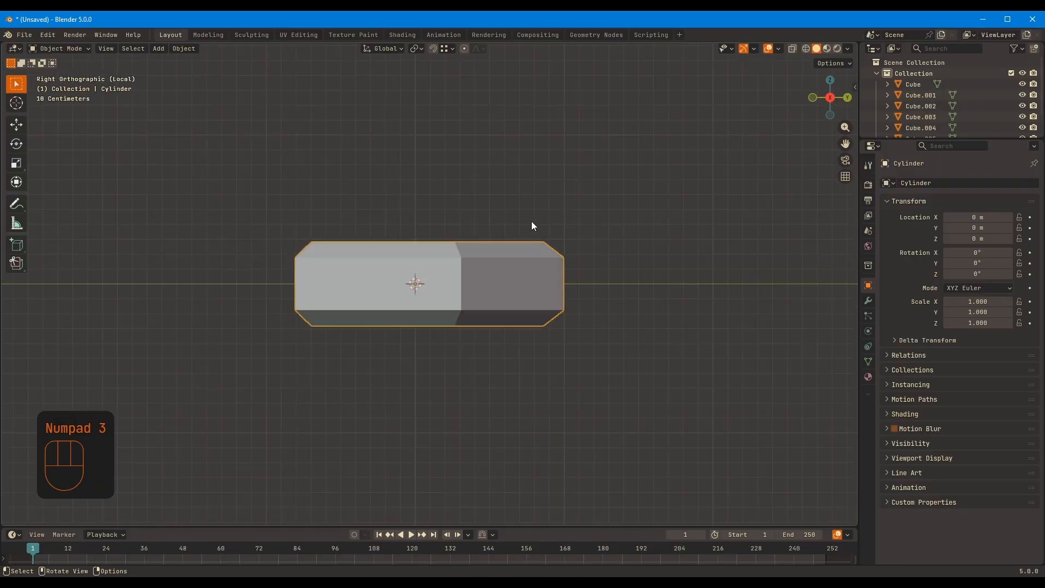
key(Tab)
scroll(512, 237, up, 3)
shift+middle_drag(511, 238, 511, 262)
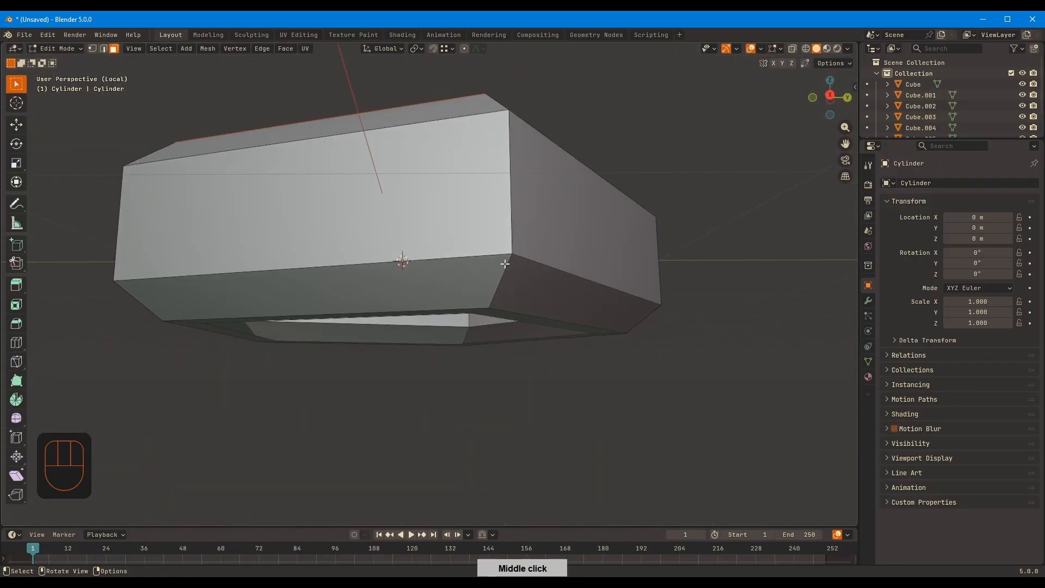
key(KP_1)
key(Tab)
key(Tab)
key(a)
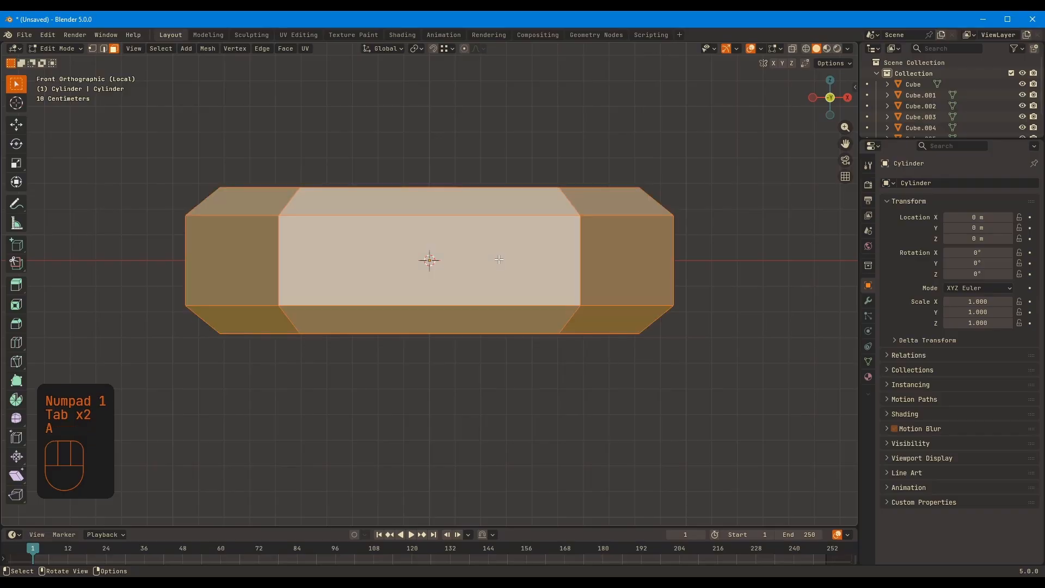
key(g)
key(z)
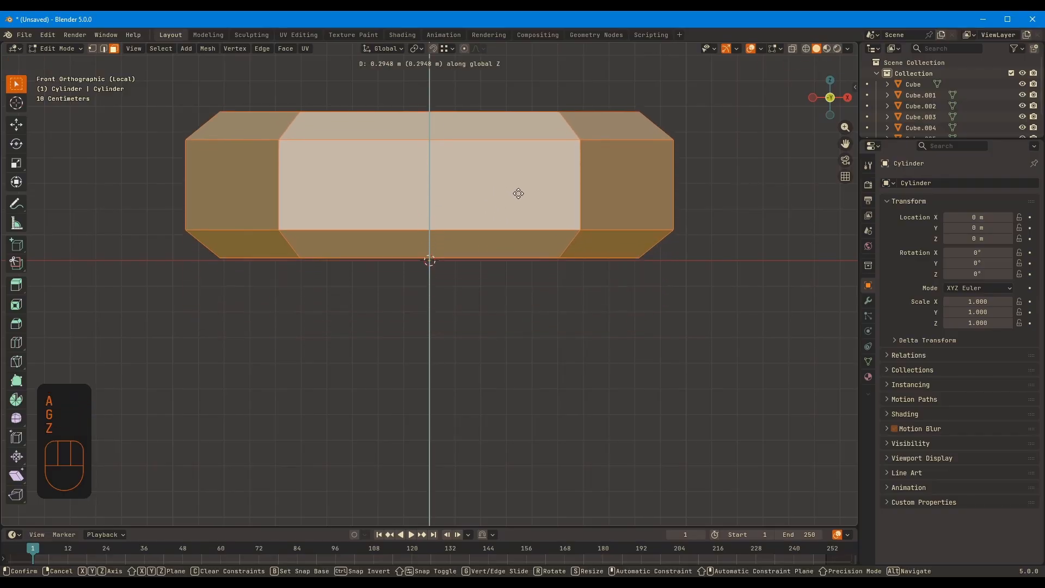
click(536, 164)
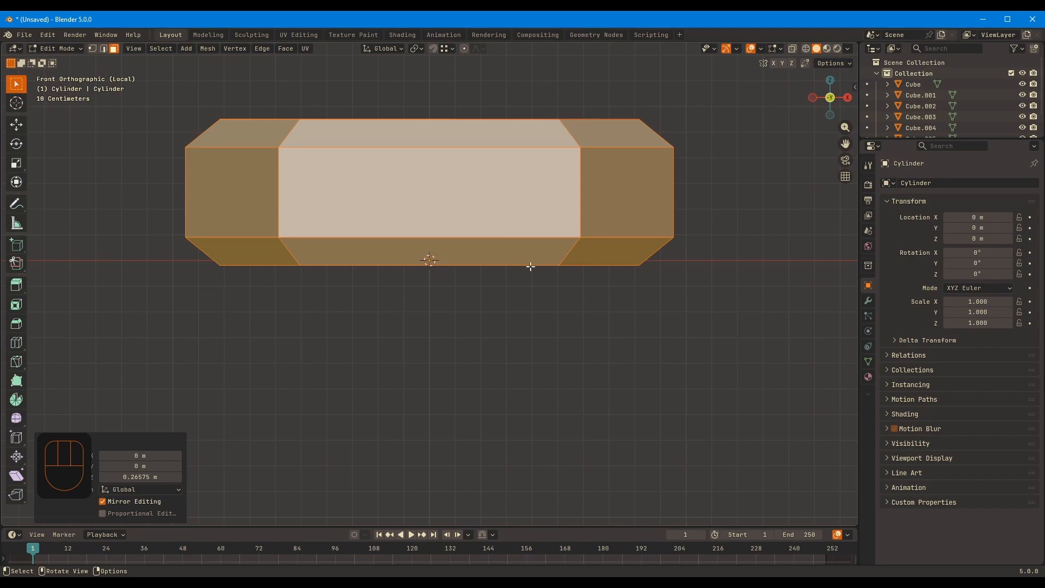
middle_drag(304, 312, 452, 281)
key(Tab)
Exit local view and move the pentagon beside the post, to about X 4.40, Y -0.11, Z 6.10 m
ctrl+middle_drag(608, 224, 410, 388)
key(KP_Divide)
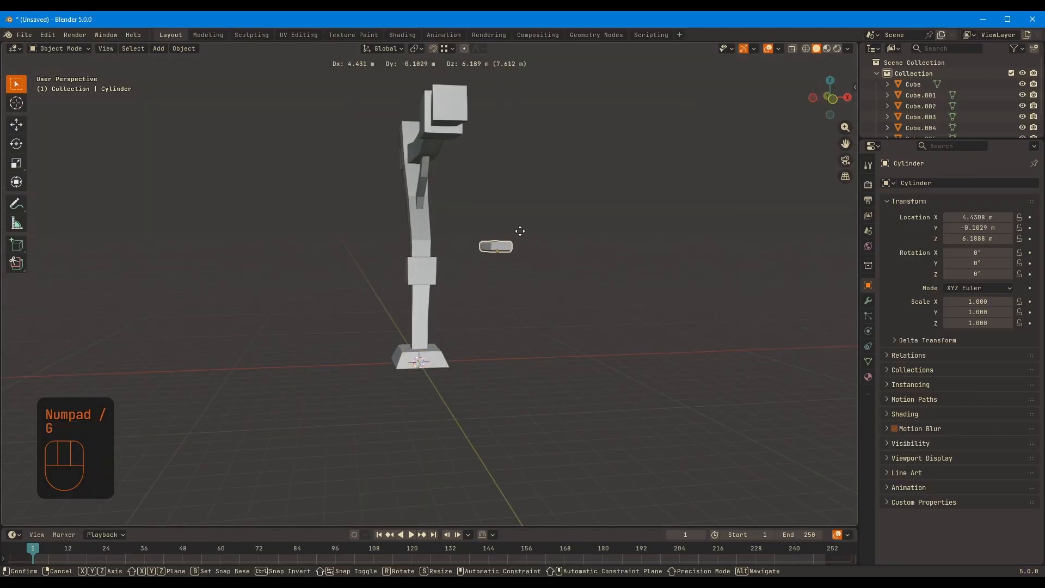
click(519, 233)
middle_drag(510, 233, 534, 248)
ctrl+middle_drag(578, 208, 553, 272)
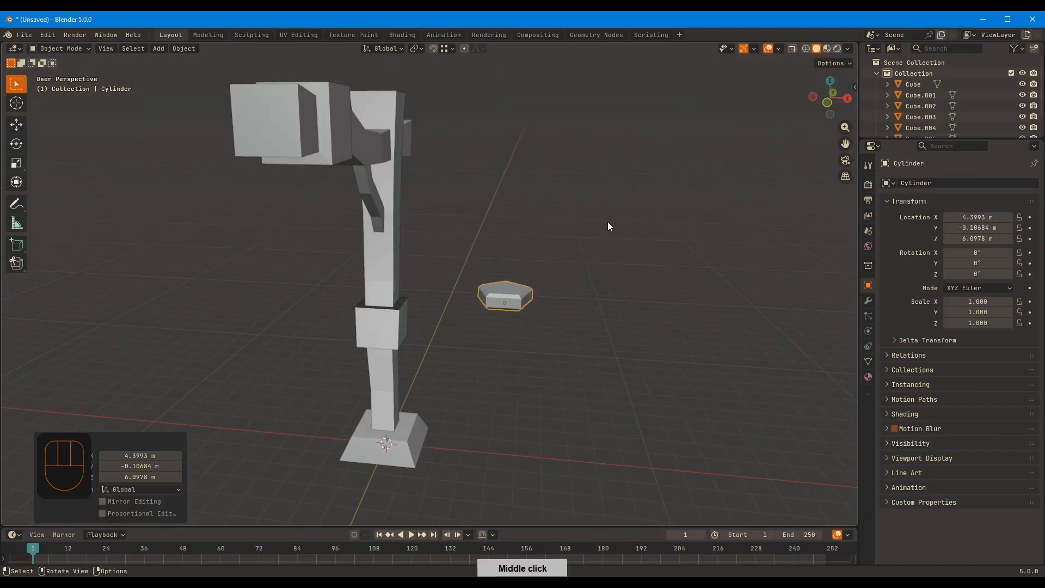
Scale the pentagon down to 0.322 and apply its scale
click(512, 265)
key(ctrl+a)
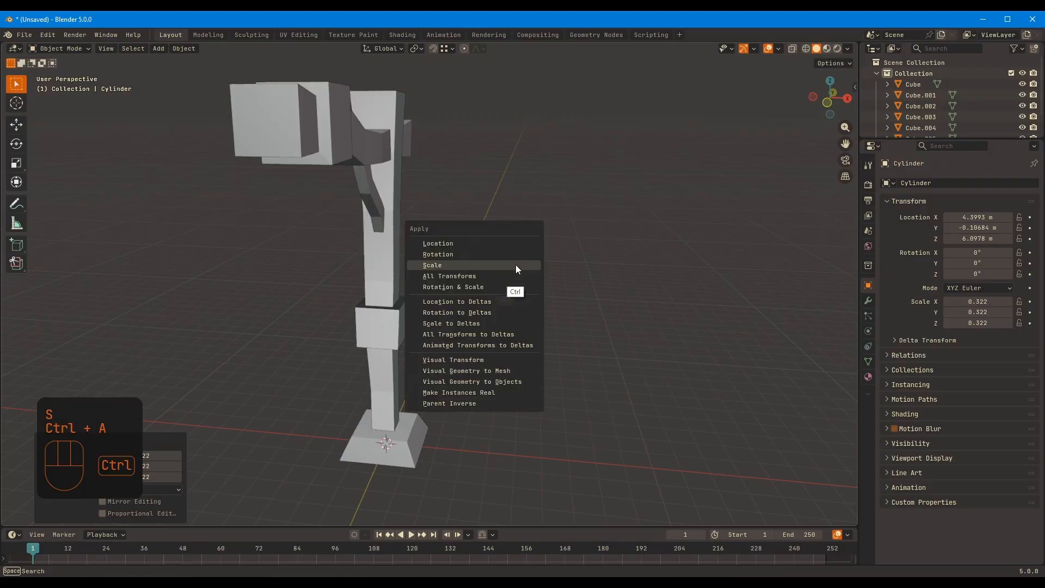
click(514, 264)
Shrink the pentagon further by a factor of 0.852 and apply the scale again
middle_drag(518, 261, 452, 276)
key(s)
click(509, 281)
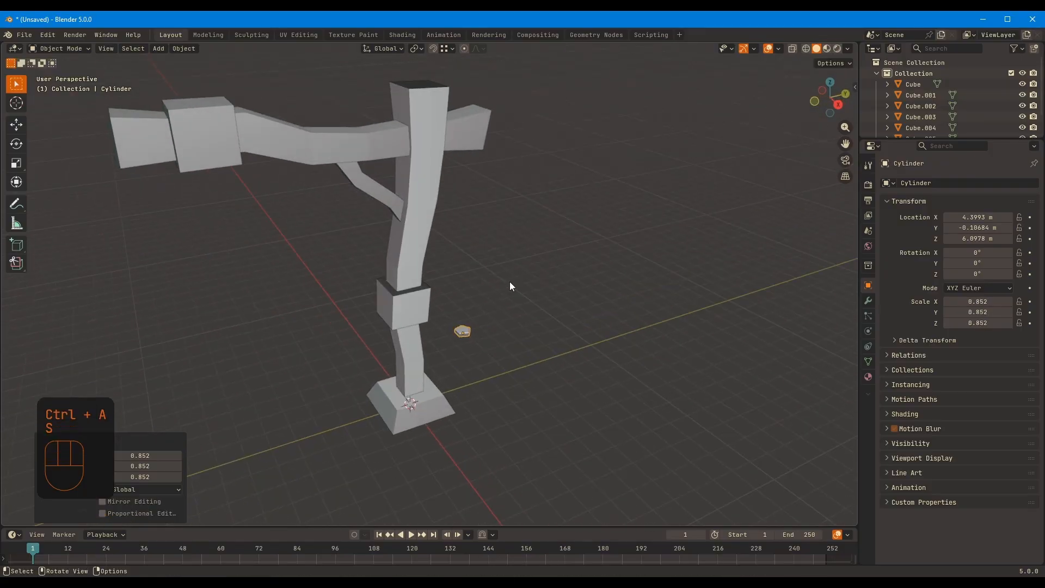
key(ctrl+a)
click(512, 273)
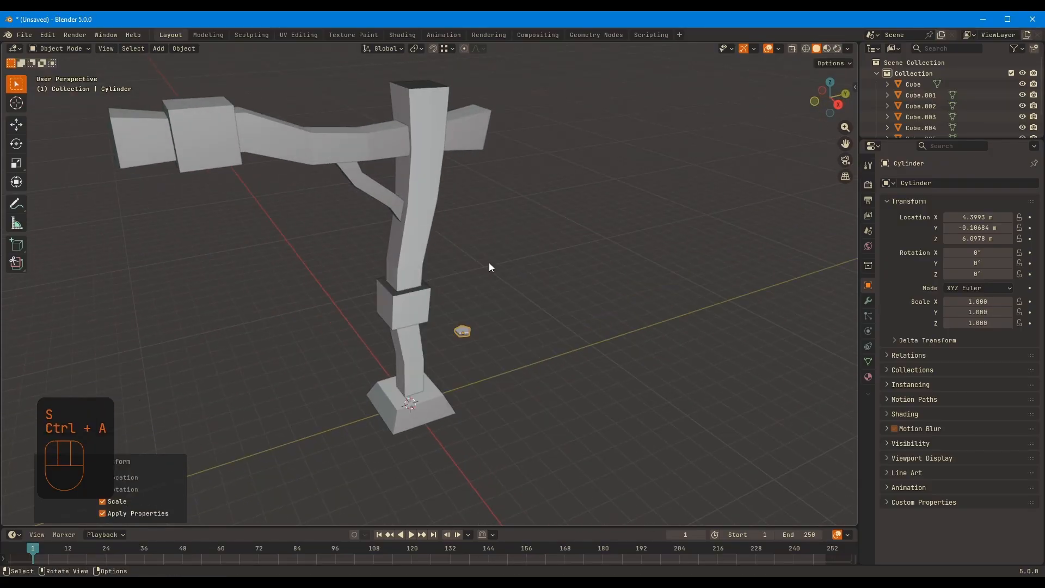
Set the snap target to Face and snap the pentagon onto the upper post at the crossbeam's height
click(452, 48)
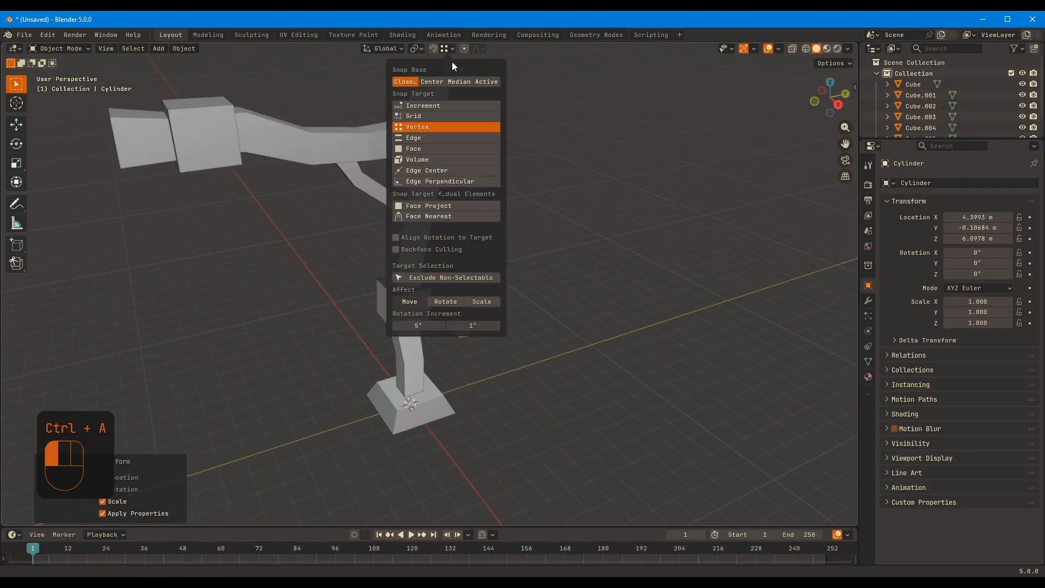
click(420, 150)
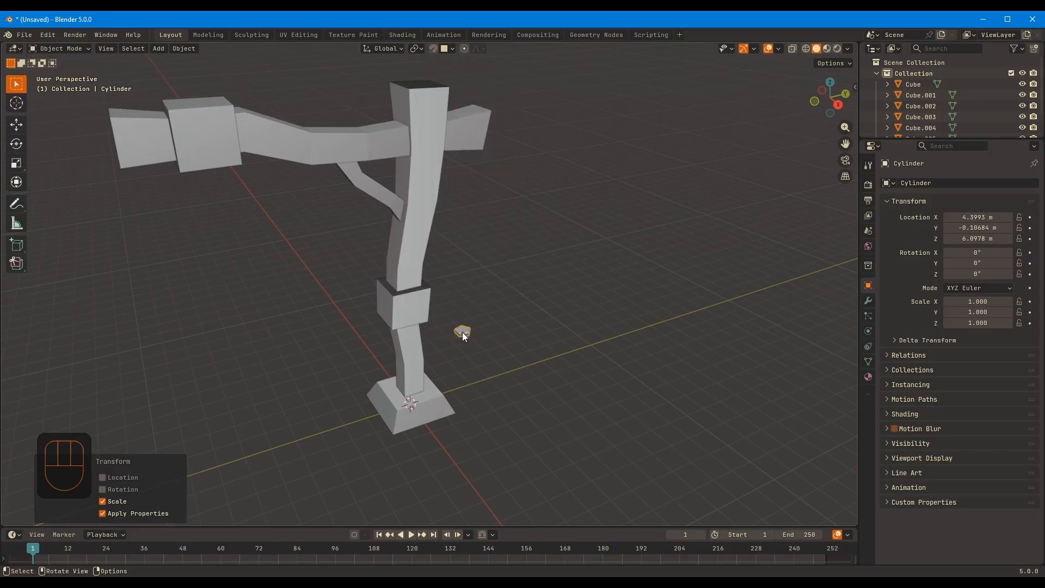
middle_drag(470, 263, 455, 267)
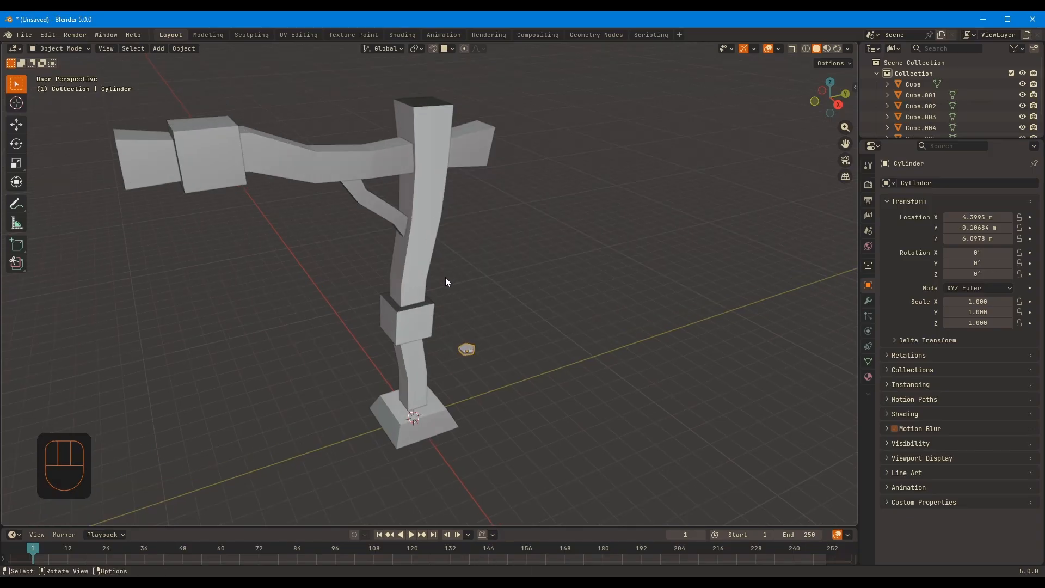
key(g)
key(ctrl)
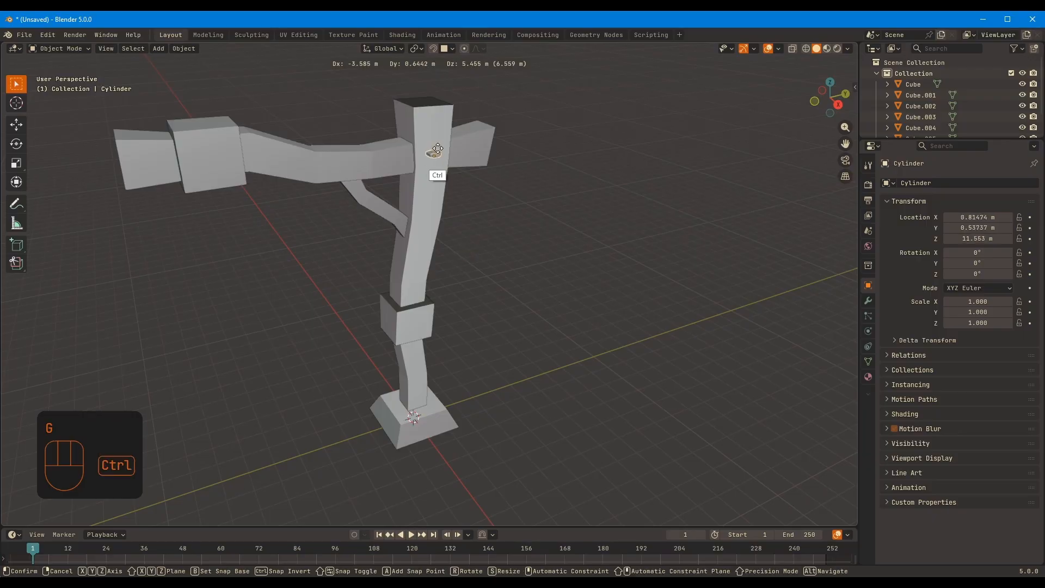
click(436, 153)
mouse_move(436, 152)
middle_down()
mouse_move(437, 175)
mouse_move(454, 164)
mouse_move(428, 156)
middle_up()
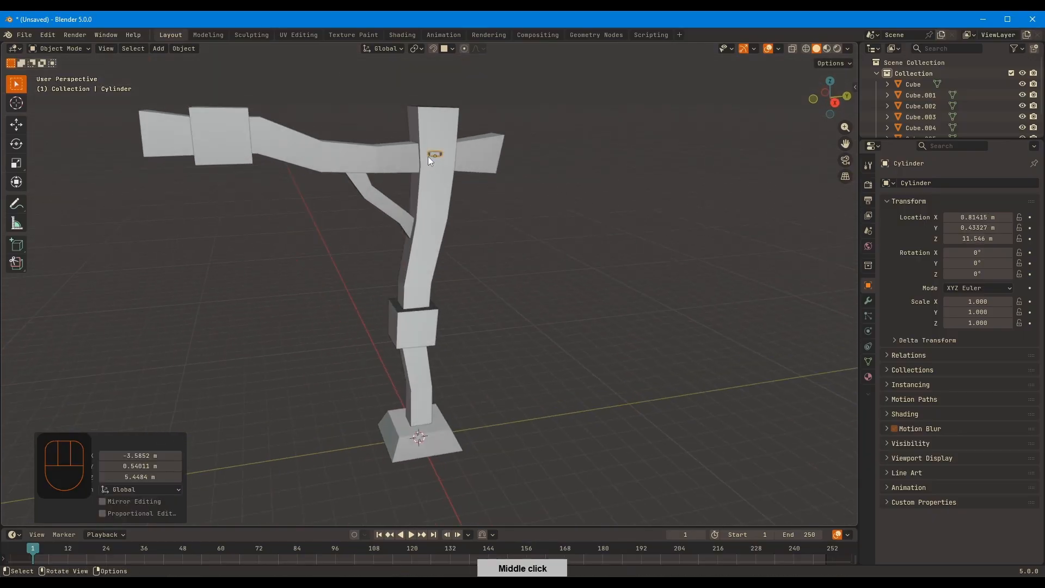
Enable Align Rotation to Target for face snapping
click(451, 50)
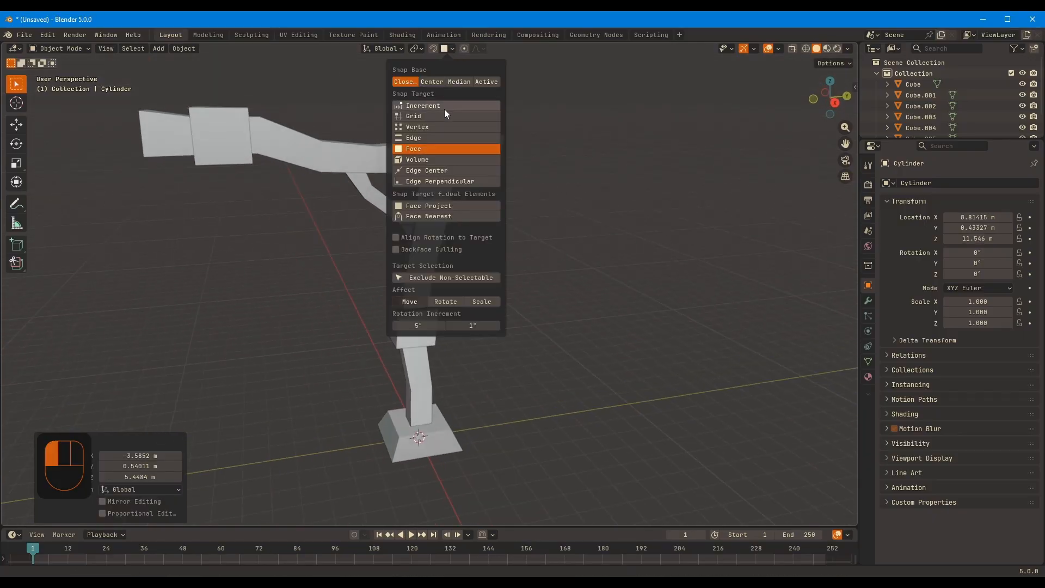
click(395, 237)
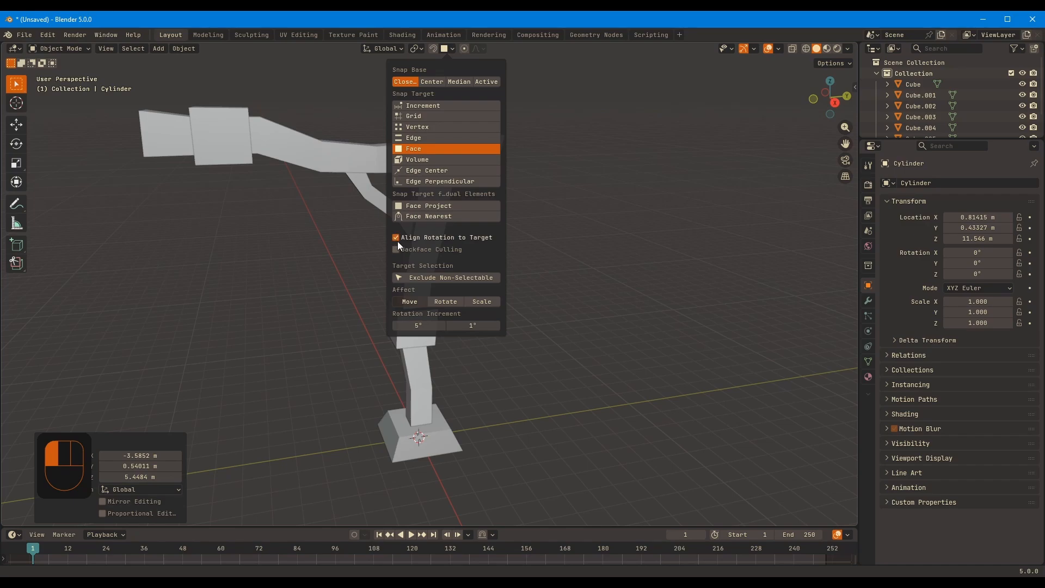
click(405, 252)
middle_drag(472, 204, 461, 225)
mouse_move(461, 224)
shift+middle_down()
mouse_move(450, 247)
mouse_move(501, 179)
mouse_move(475, 217)
shift+middle_up()
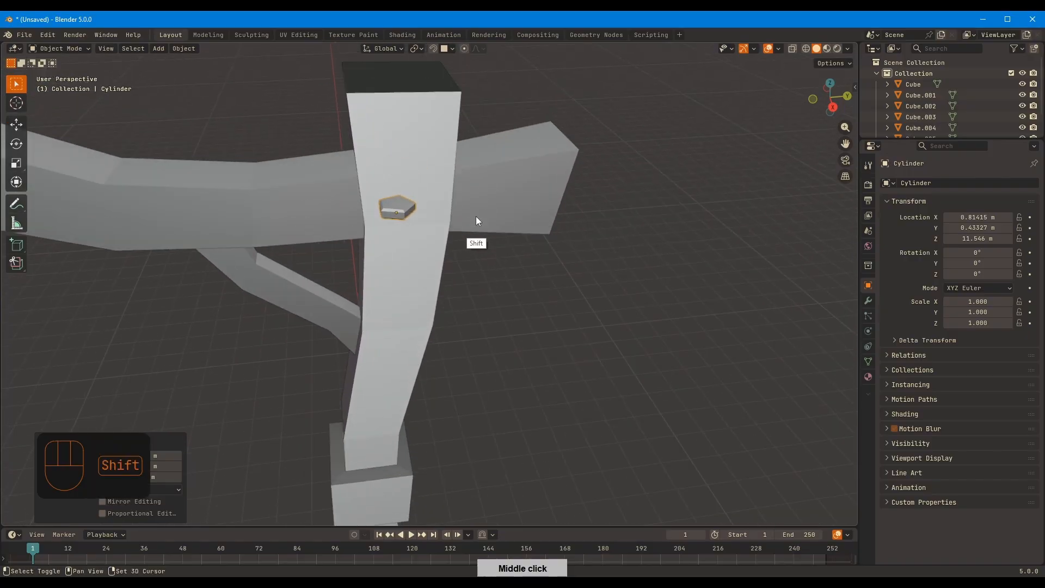
Try snapping the pentagon flat against the post's upper face with aligned rotation, and undo the move
key(g)
key(ctrl)
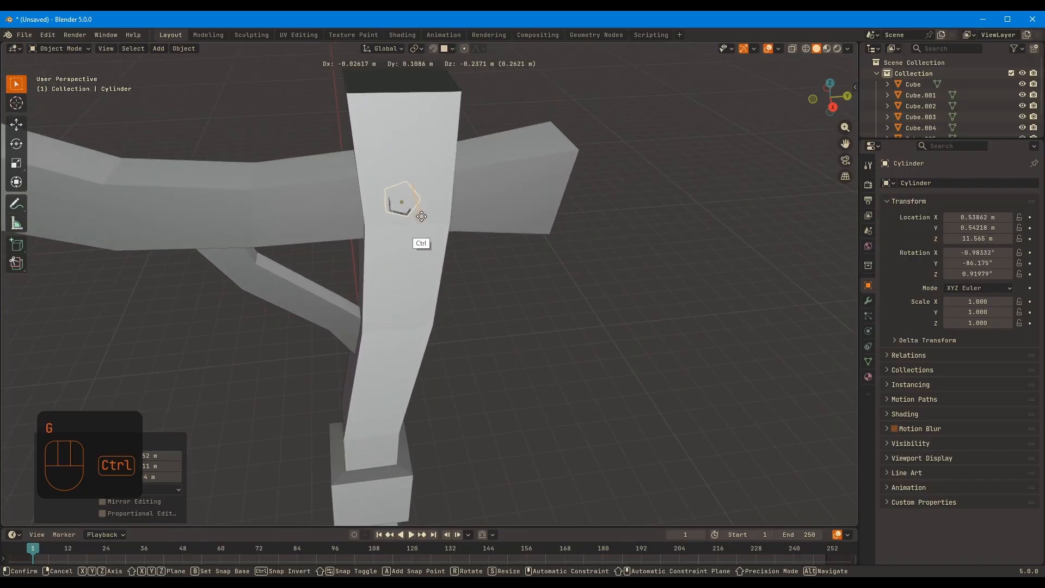
click(422, 218)
middle_drag(422, 217, 500, 100)
key(ctrl+z)
Try the rotation-aligned snap of the pentagon onto the upper post once more
click(450, 49)
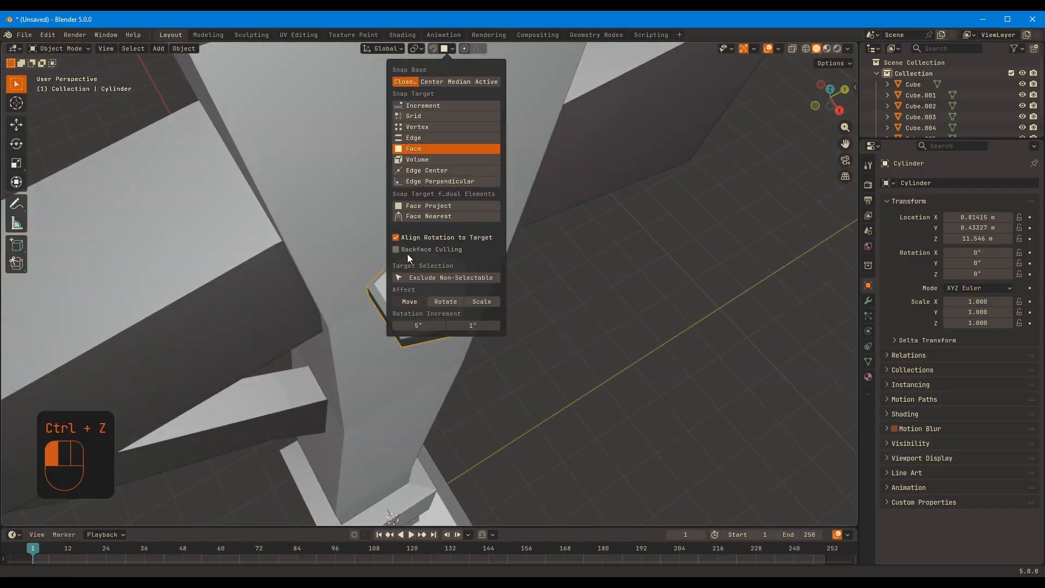
middle_drag(609, 226, 508, 192)
key(g)
ctrl+click(459, 146)
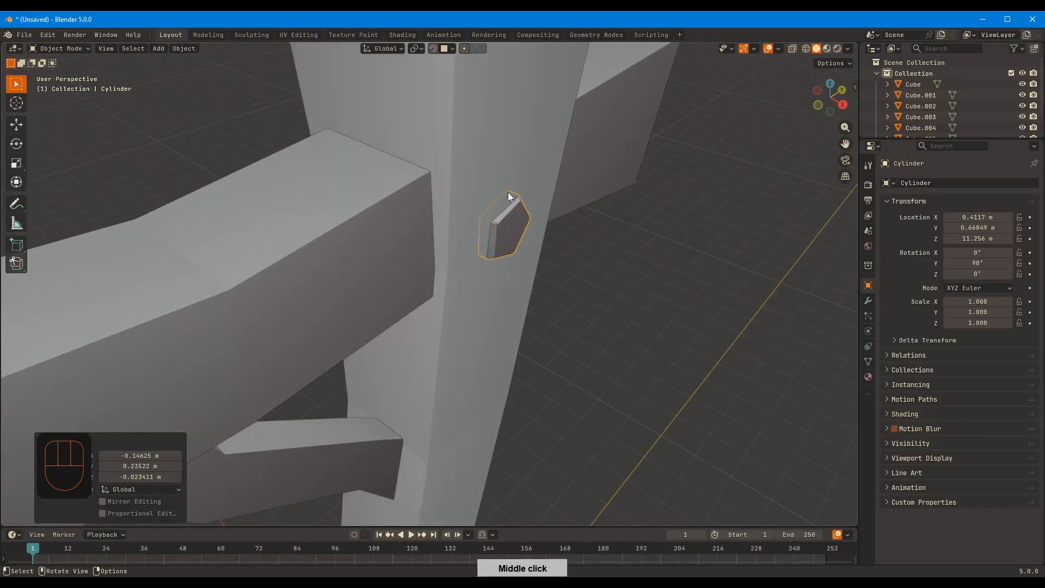
Hide the crossbeam and try snapping the pentagon onto the exposed post, cancelling the move
click(624, 136)
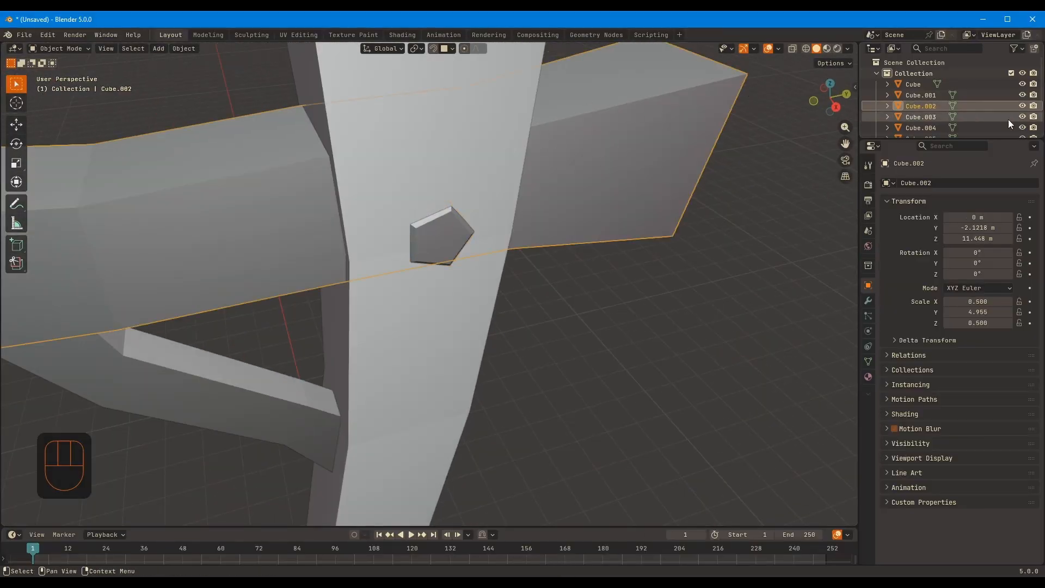
click(1022, 105)
click(450, 234)
key(g)
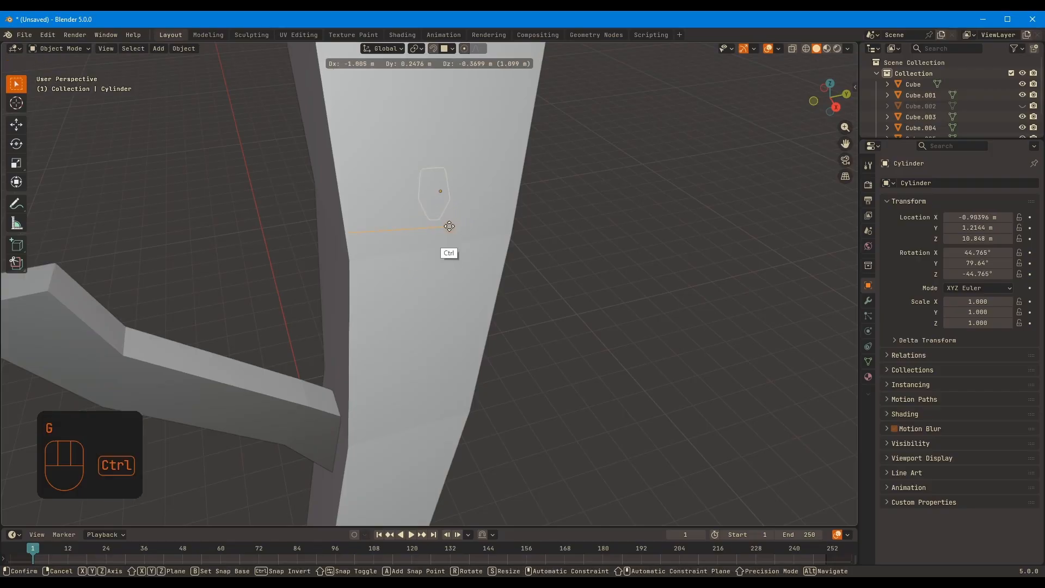
right_click(456, 229)
Snap the pentagon onto another side of the upper post with its rotation aligned to the surface
middle_drag(483, 204, 429, 175)
key(g)
click(387, 169)
key(Tab)
key(Tab)
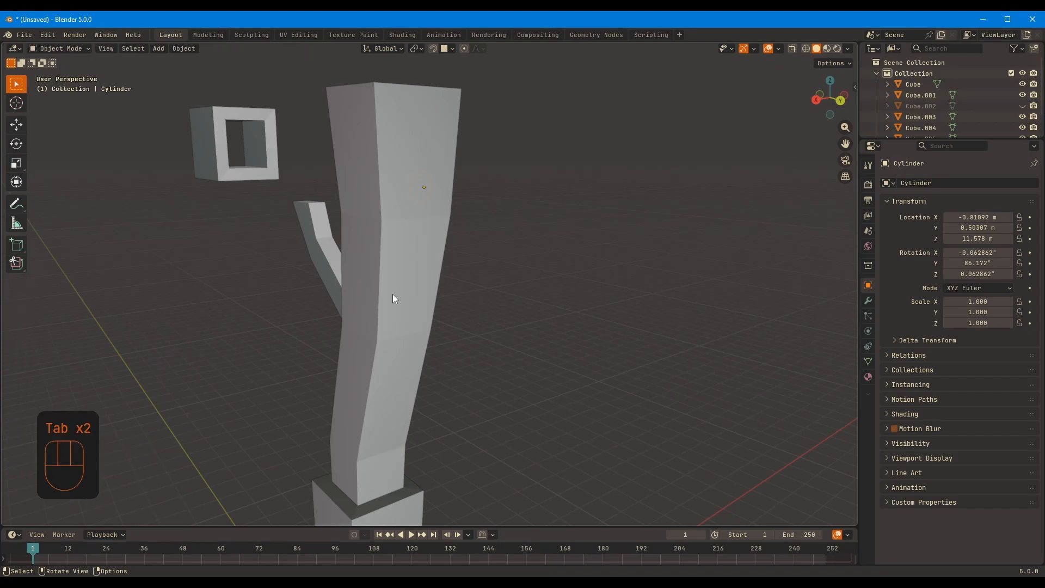
Select the post and turn on the Face Orientation overlay to inspect its normals
click(394, 294)
middle_drag(465, 273, 503, 264)
click(777, 49)
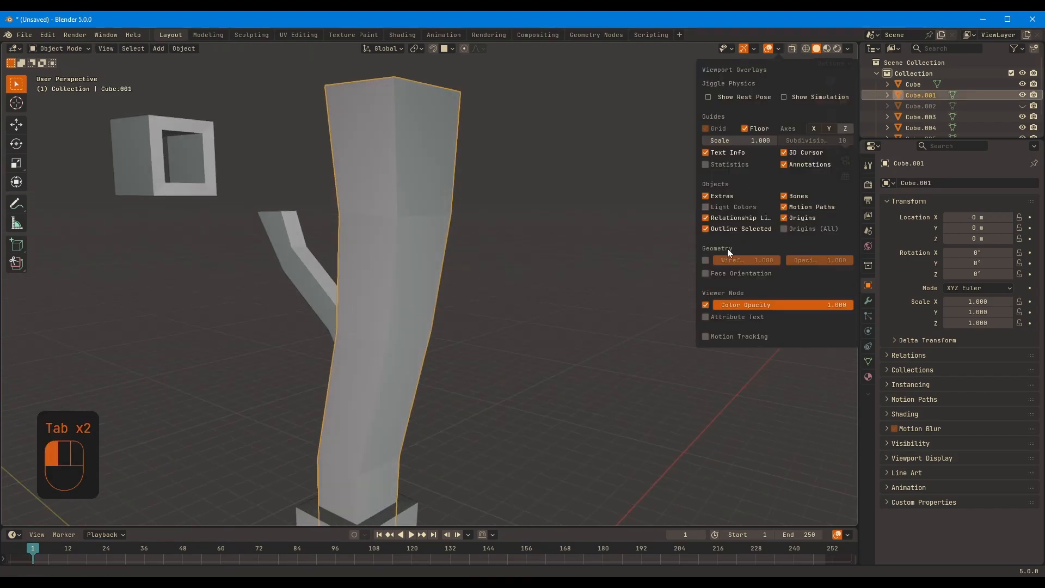
click(706, 274)
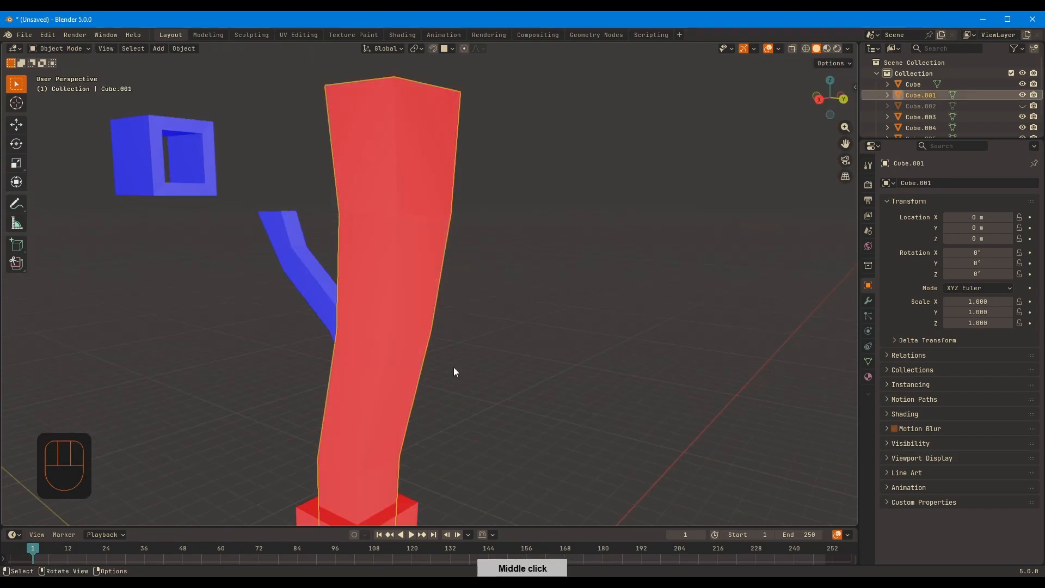
middle_drag(452, 367, 415, 332)
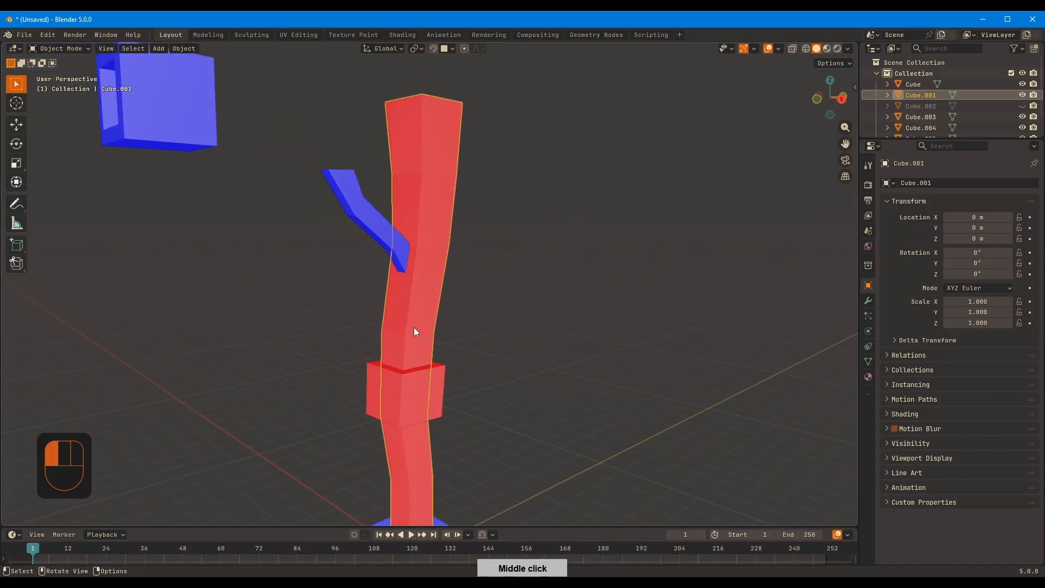
Recalculate the normals of the post and its lower band to point outside, editing both meshes together with all faces selected
click(434, 393)
middle_drag(436, 408, 481, 323)
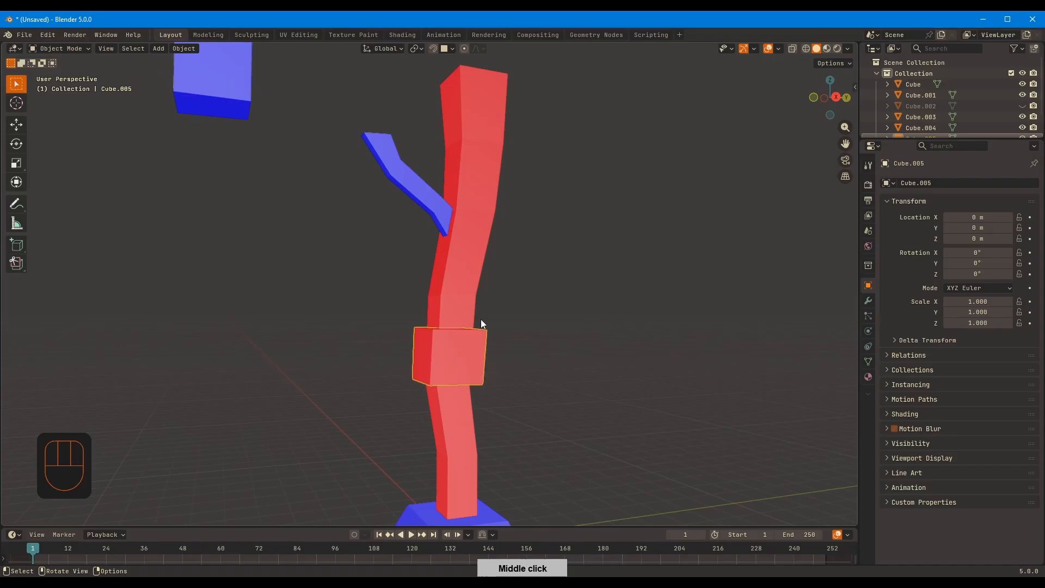
shift+click(453, 307)
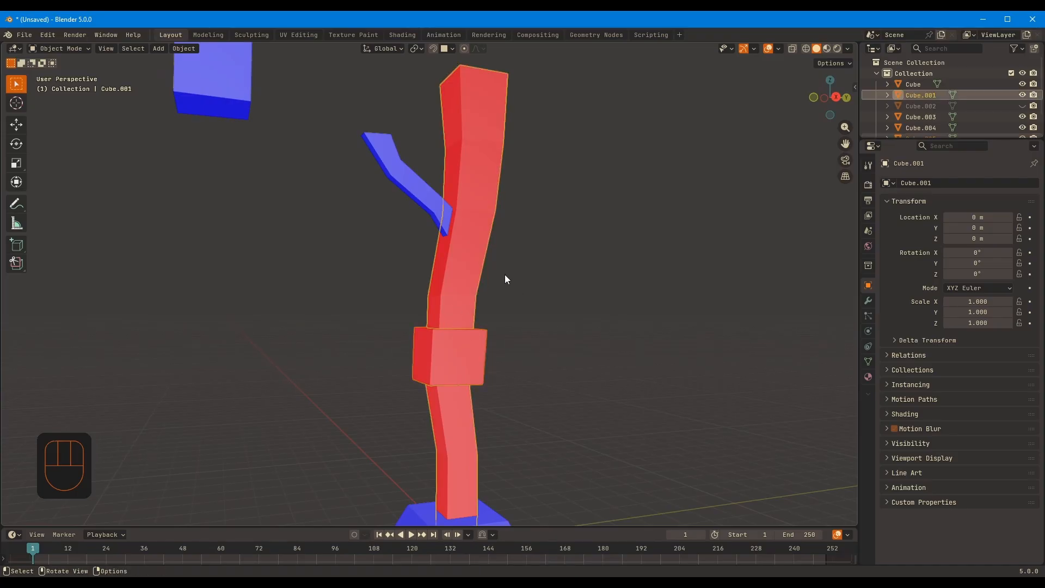
mouse_move(537, 256)
middle_down()
mouse_move(556, 264)
mouse_move(548, 254)
middle_up()
key(Tab)
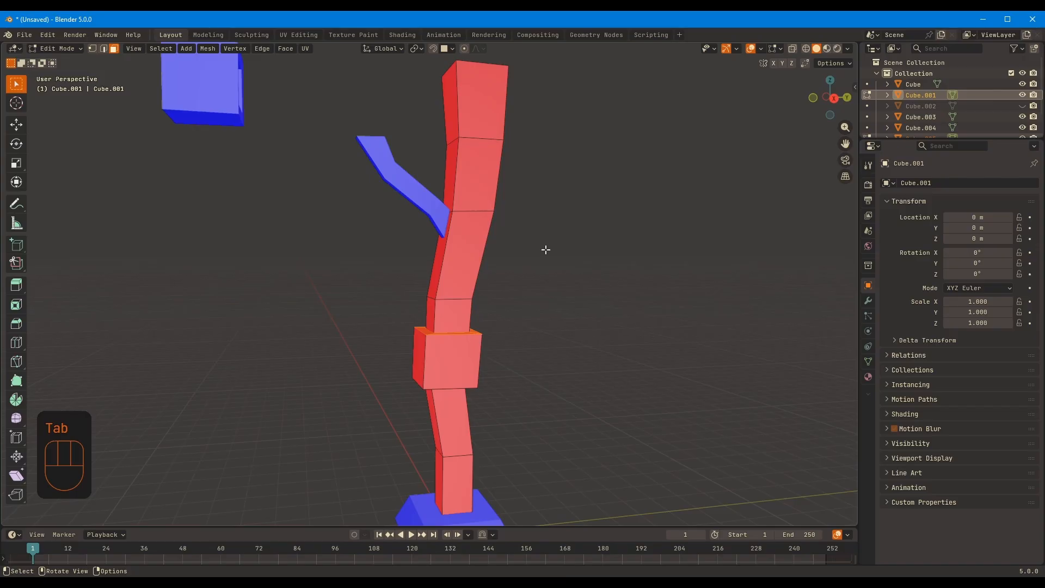
key(a)
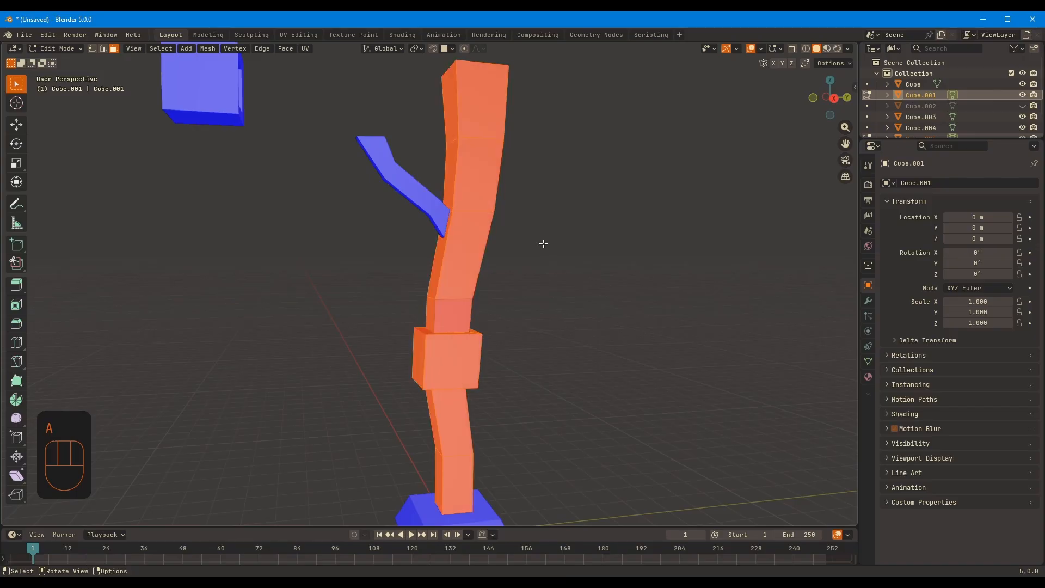
key(alt+n)
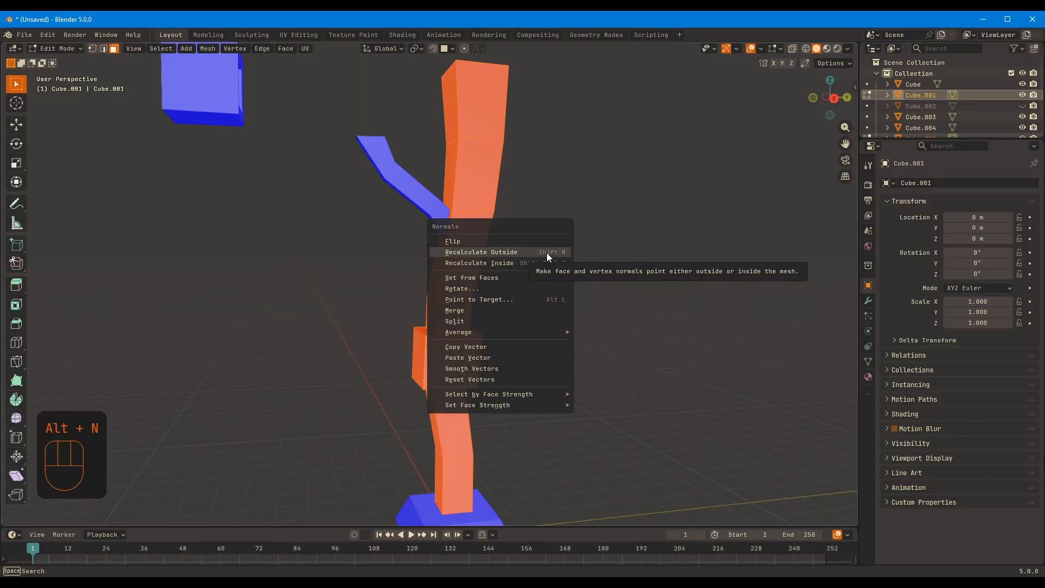
click(546, 253)
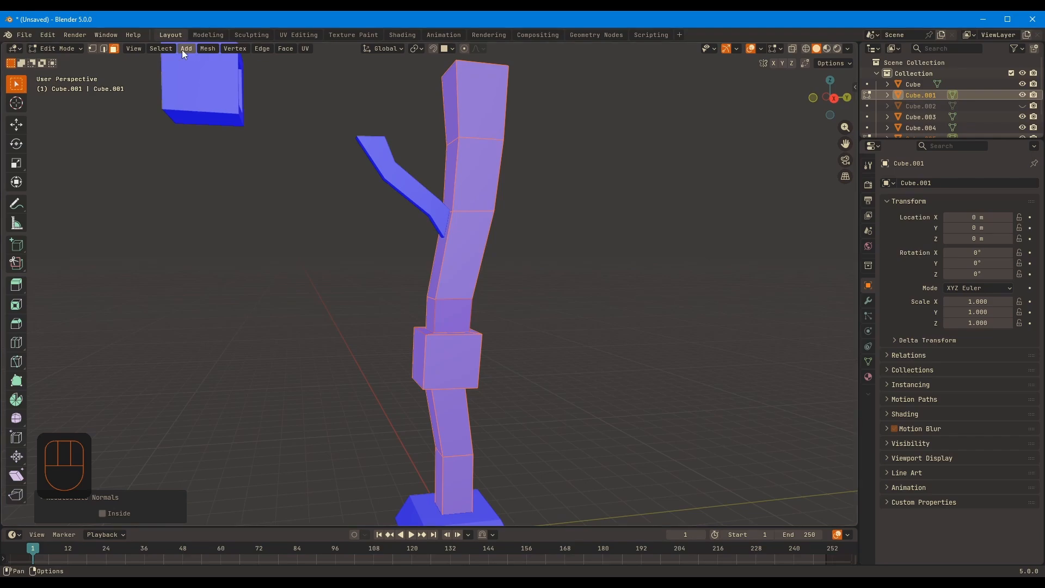
Recalculate the post's normals to point outside once more, return to Object Mode and toggle local view on and off
click(285, 49)
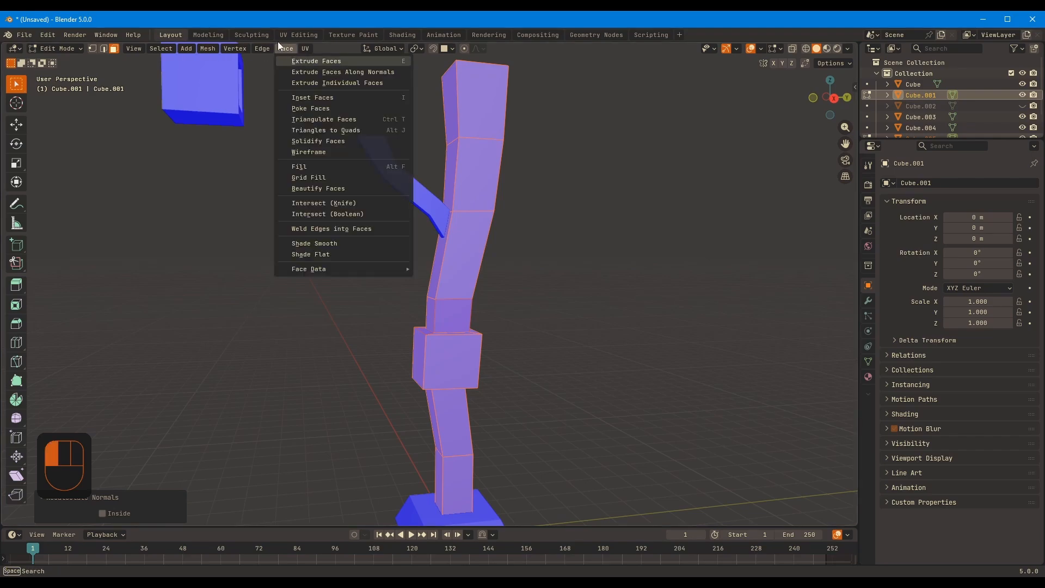
click(207, 49)
mouse_move(266, 252)
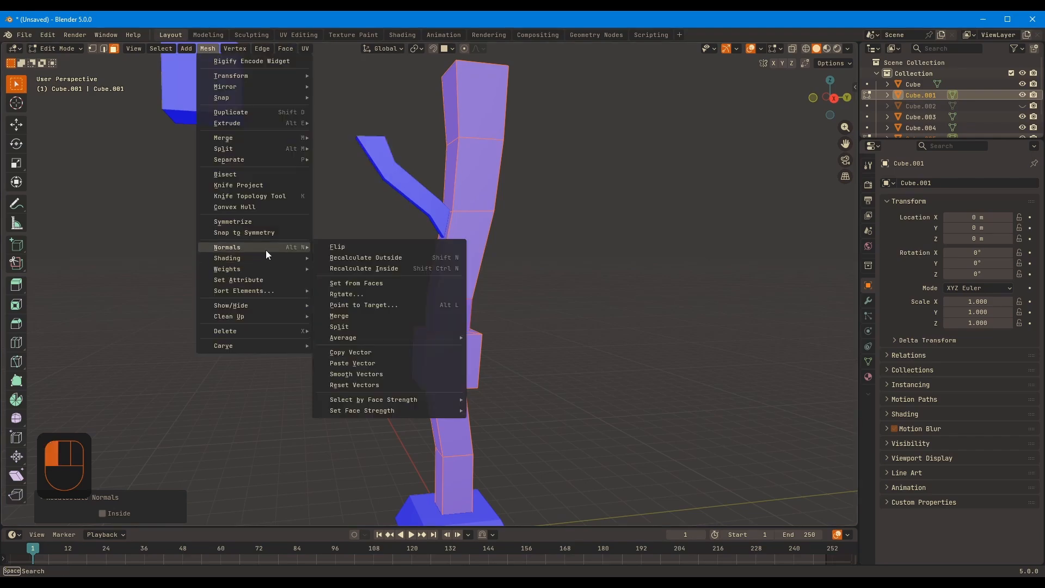
click(377, 258)
key(Tab)
middle_drag(655, 243, 596, 189)
key(KP_Divide)
key(KP_Divide)
Enlarge the object list, select the pentagon and turn off the Face Orientation overlay
click(513, 220)
drag(917, 140, 916, 209)
click(916, 150)
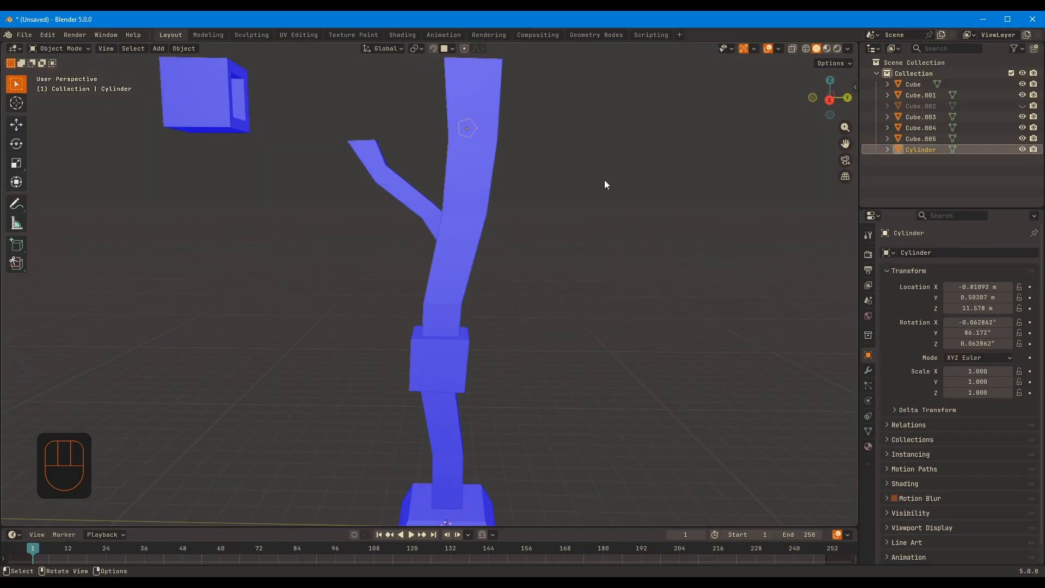
middle_drag(604, 180, 604, 225)
click(778, 49)
click(708, 273)
Snap the pentagon onto the upper post's face and move it from there onto the diagonal brace's face
key(g)
ctrl+click(440, 142)
middle_drag(512, 139, 445, 188)
middle_drag(406, 196, 419, 204)
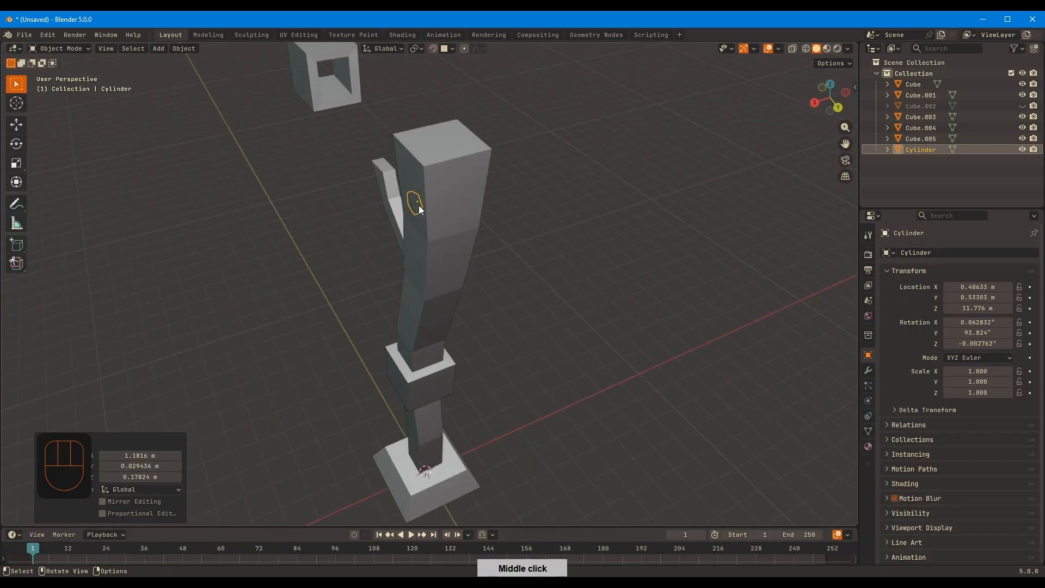
key(g)
ctrl+click(378, 191)
middle_drag(457, 168, 544, 147)
scroll(444, 145, up, 2)
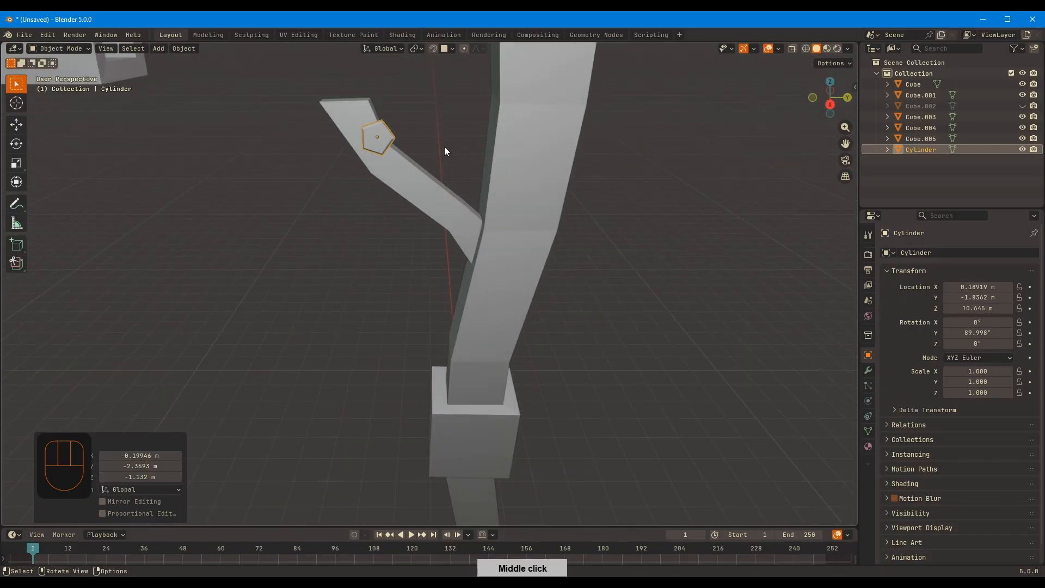
scroll(444, 146, up, 1)
middle_drag(408, 158, 469, 159)
Snap the pentagon back onto the upper post's face with its rotation aligned to the surface
key(g)
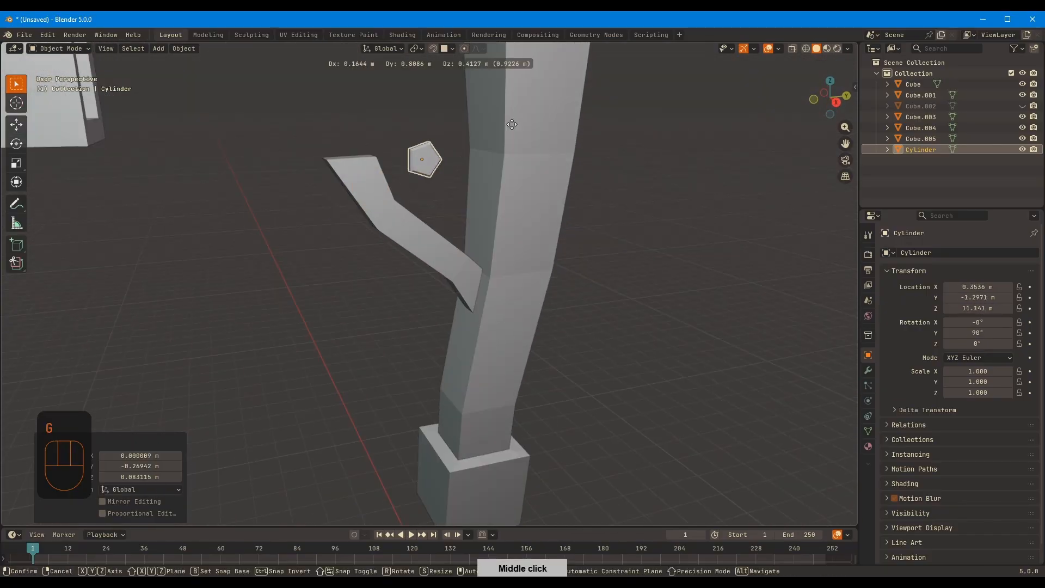
ctrl+click(559, 99)
middle_drag(559, 99, 449, 157)
scroll(394, 181, up, 3)
middle_drag(394, 181, 358, 194)
shift+middle_drag(359, 194, 444, 179)
shift+middle_drag(444, 180, 497, 157)
scroll(482, 183, down, 8)
Review the snap settings, then test snapping the pentagon lower on the post and onto its top face
click(450, 51)
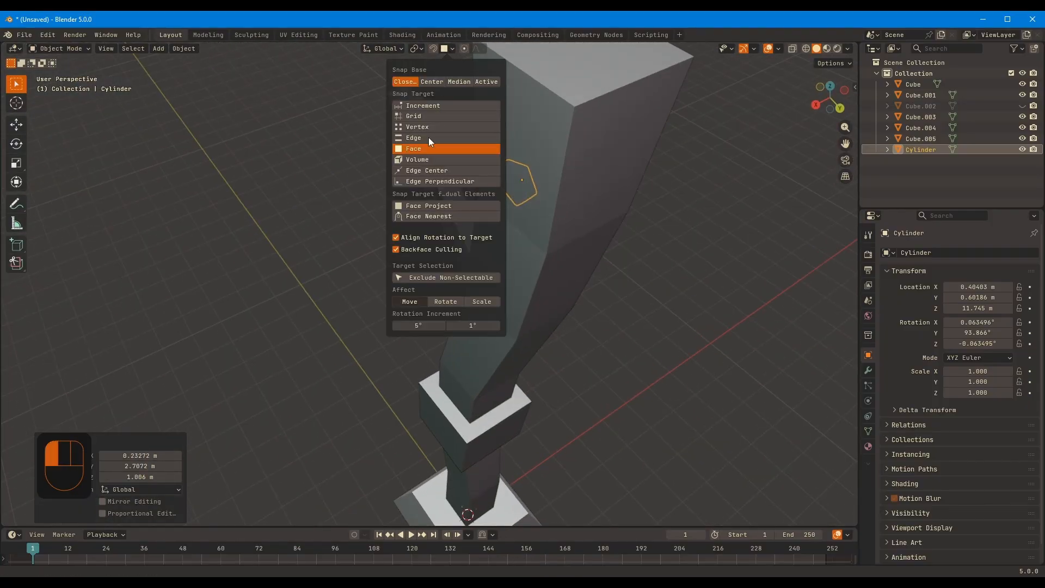
key(g)
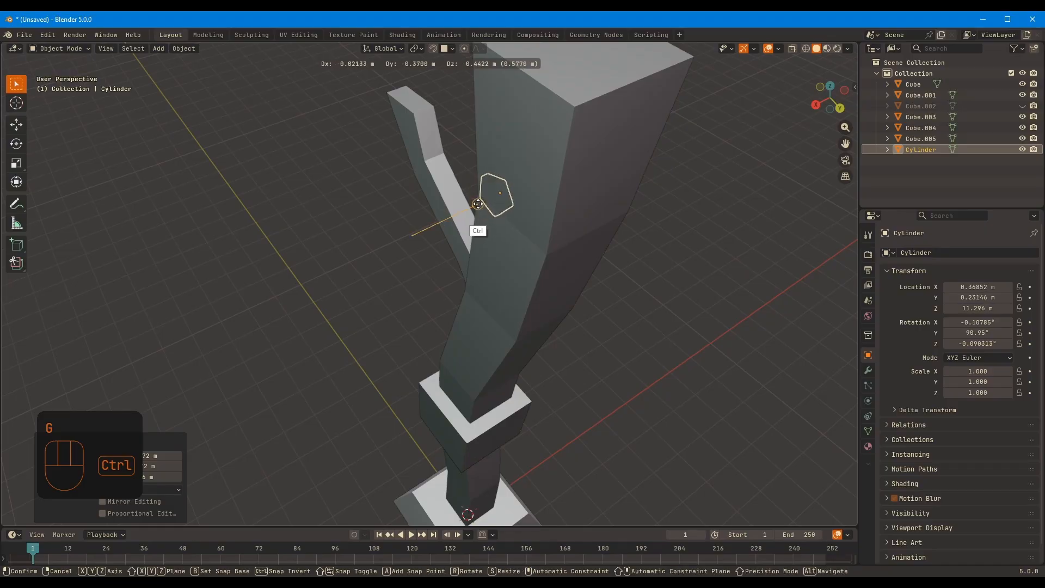
ctrl+click(479, 274)
mouse_move(479, 273)
middle_down()
mouse_move(531, 195)
mouse_move(496, 283)
middle_up()
key(g)
ctrl+click(507, 128)
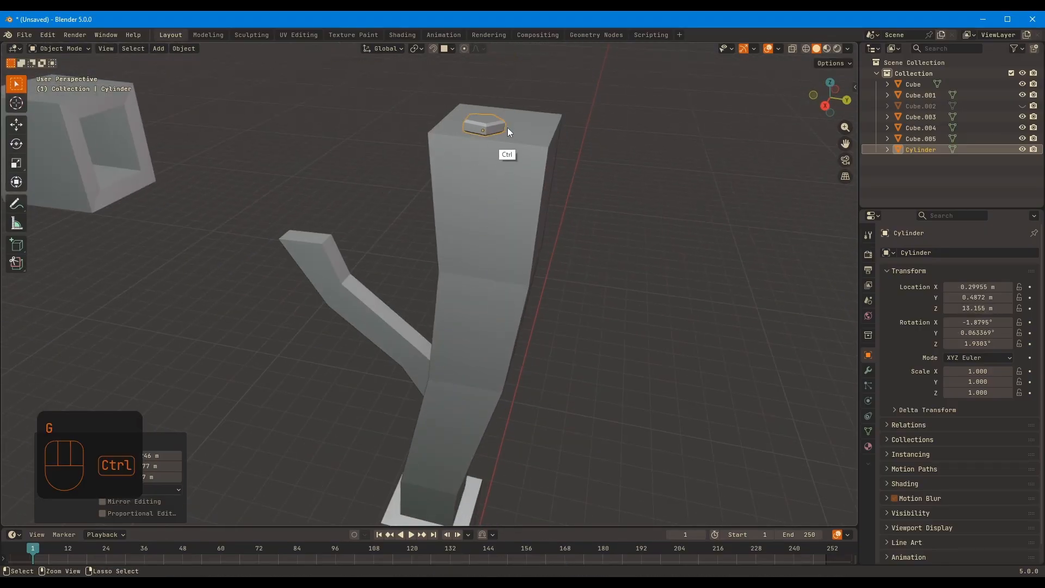
middle_drag(507, 128, 546, 148)
Snap the pentagon onto the post's front face at the crossbeam joint and unhide the crossbeam
key(g)
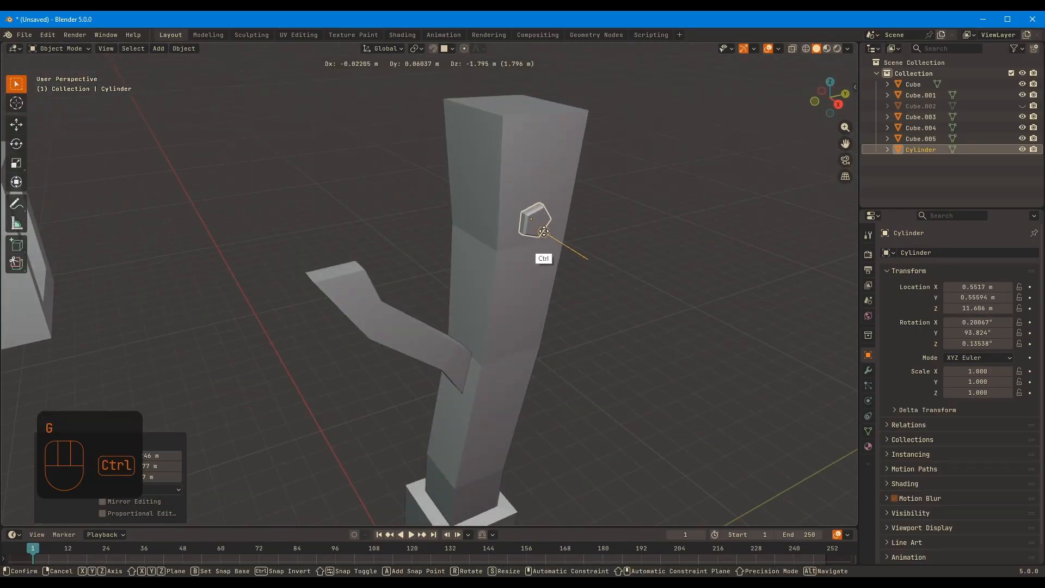
ctrl+click(542, 252)
middle_drag(541, 251, 539, 202)
key(g)
ctrl+click(487, 230)
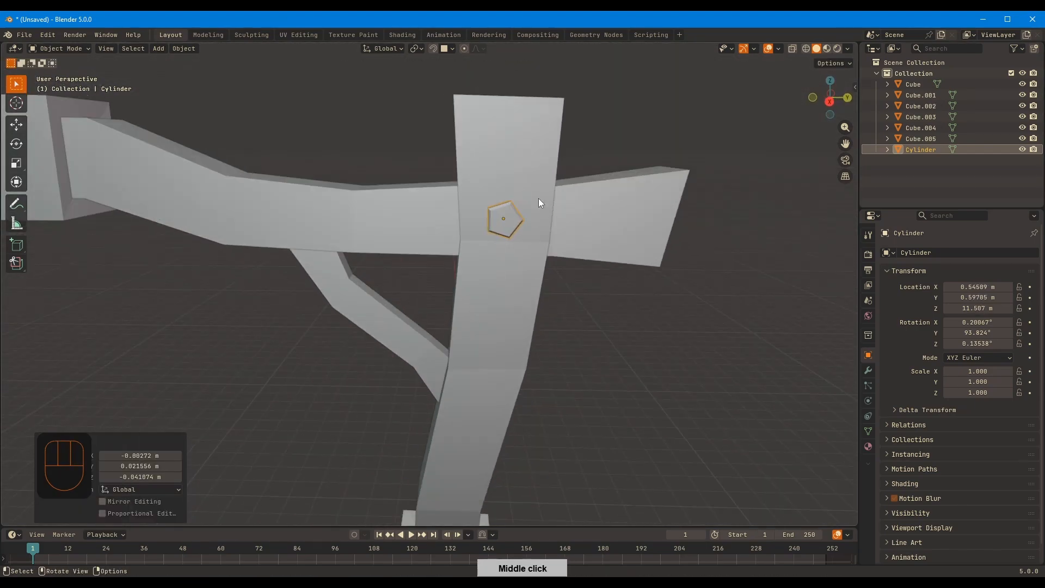
Apply the pentagon's scale and shrink its entire mesh in Edit Mode to a factor of about 0.74
key(ctrl+a)
click(570, 193)
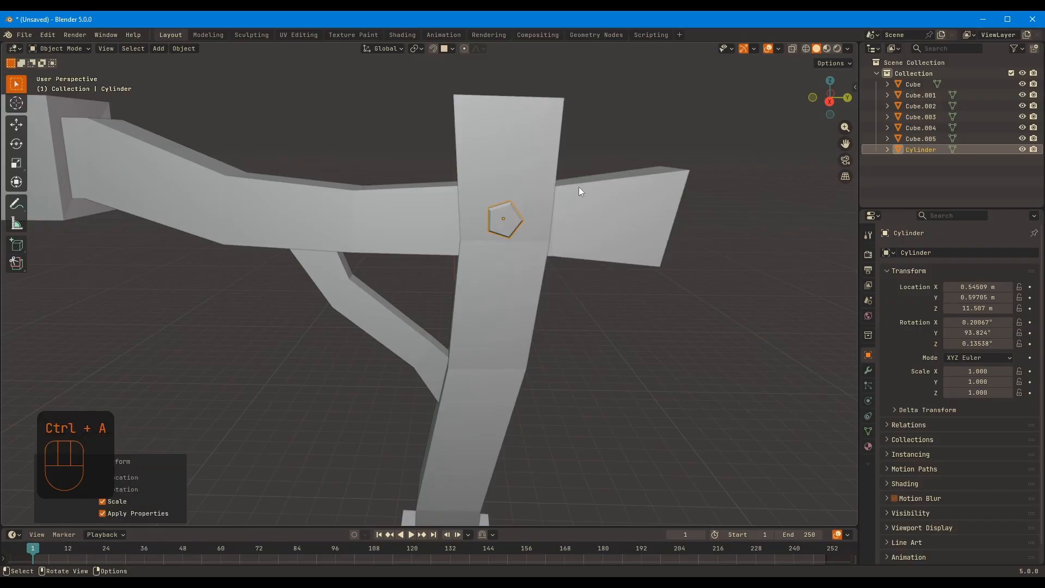
scroll(648, 146, up, 6)
key(Tab)
shift+middle_drag(648, 146, 539, 209)
key(s)
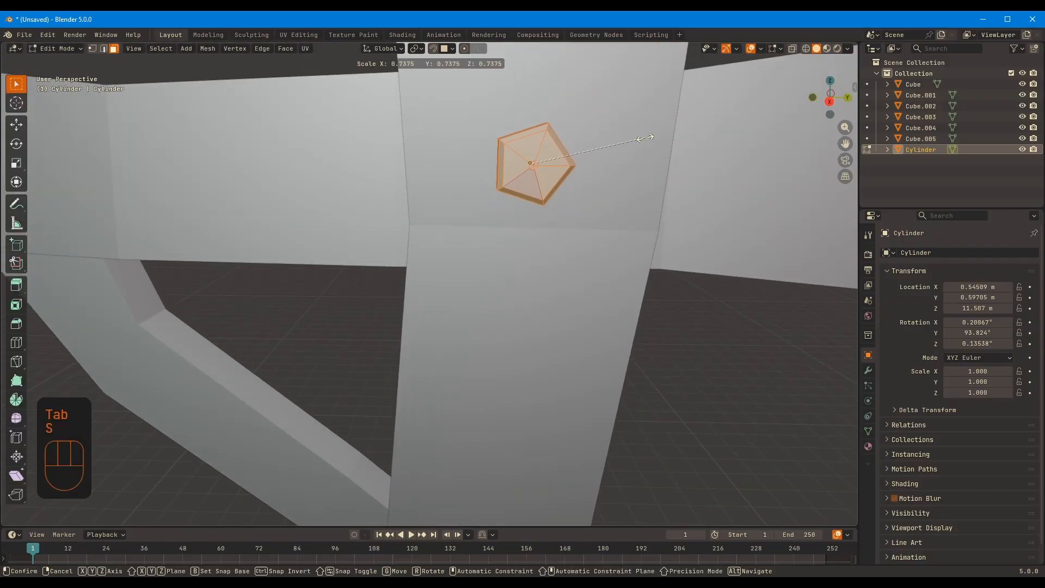
click(647, 155)
click(578, 226)
key(g)
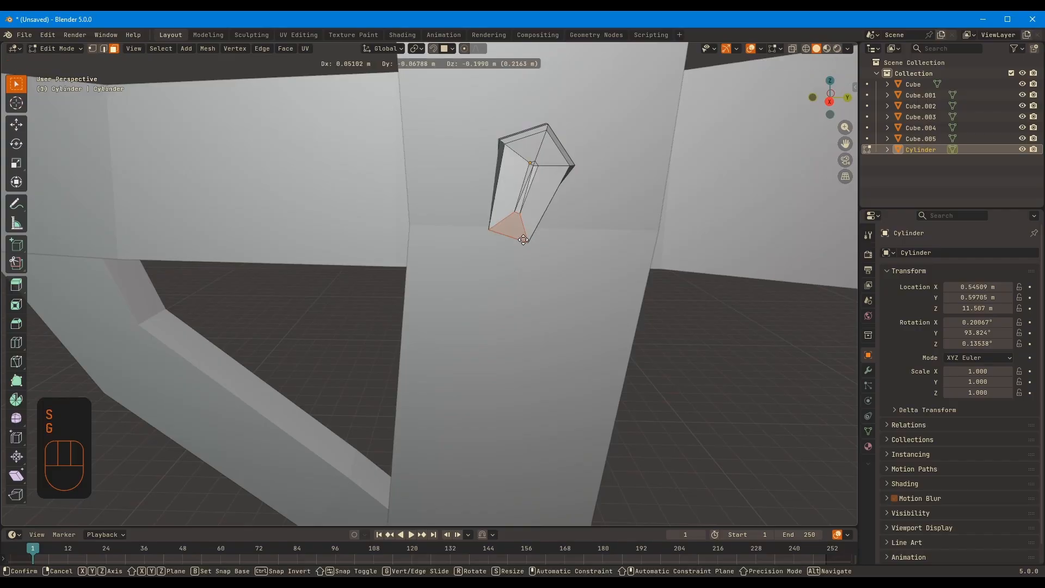
right_click(544, 179)
key(g)
right_click(563, 147)
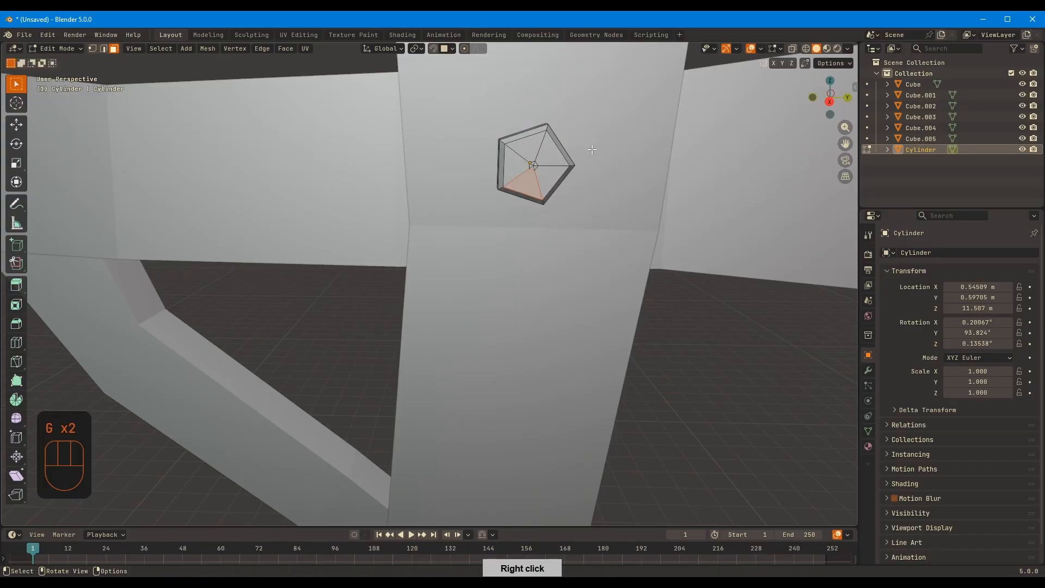
Return to Object Mode and examine the pentagon's placement and the lamp post's overall shape from several sides
key(Tab)
middle_drag(659, 109, 477, 188)
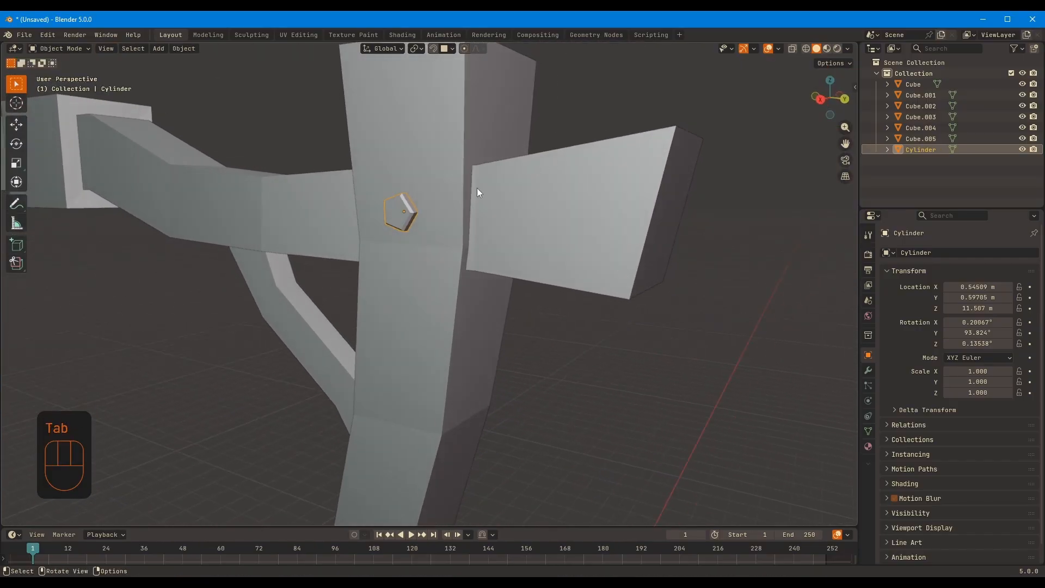
scroll(399, 212, down, 6)
middle_drag(423, 251, 452, 231)
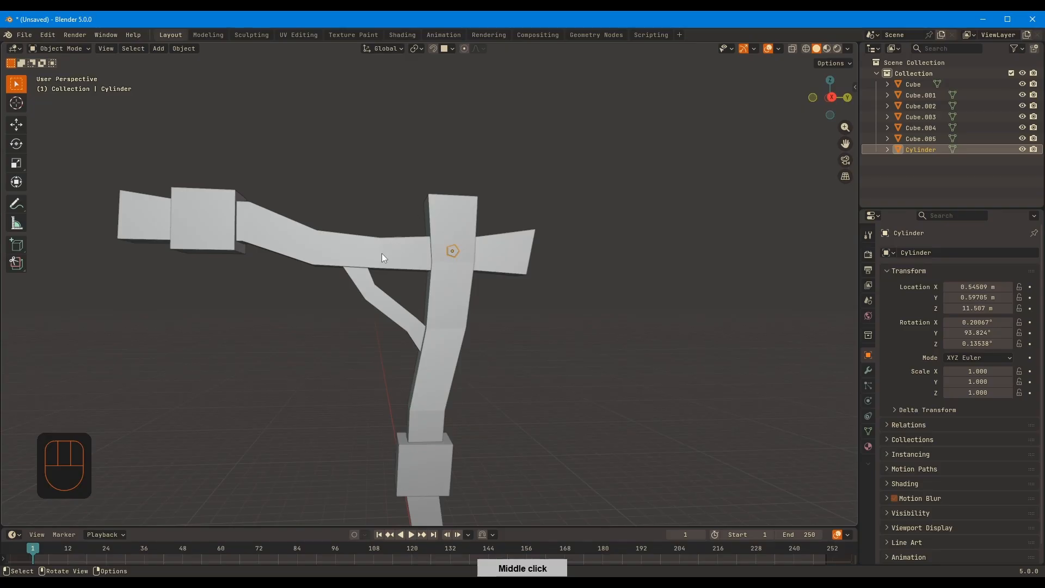
middle_drag(367, 249, 418, 226)
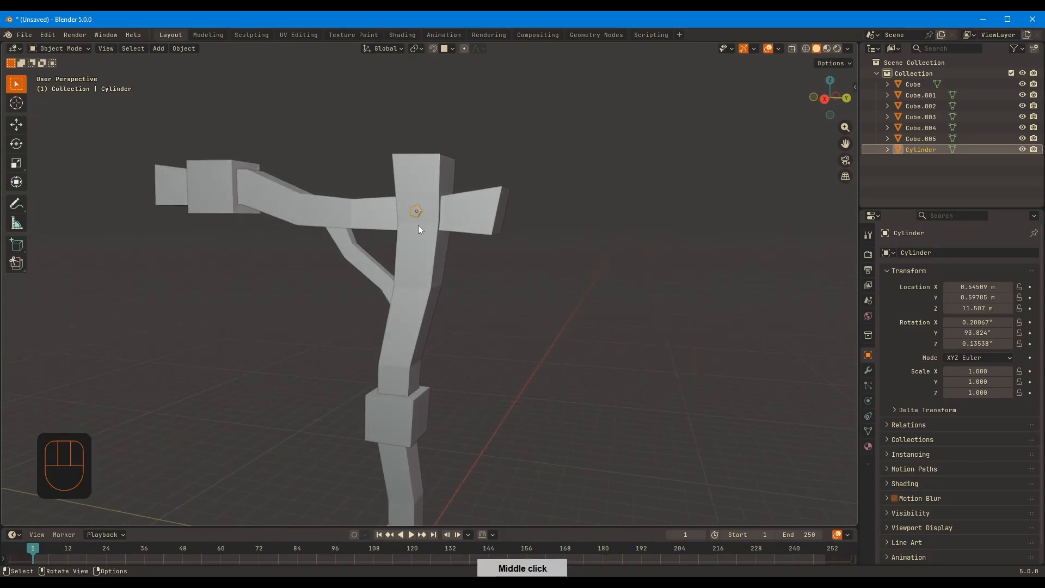
click(509, 261)
middle_drag(510, 262, 439, 214)
click(430, 213)
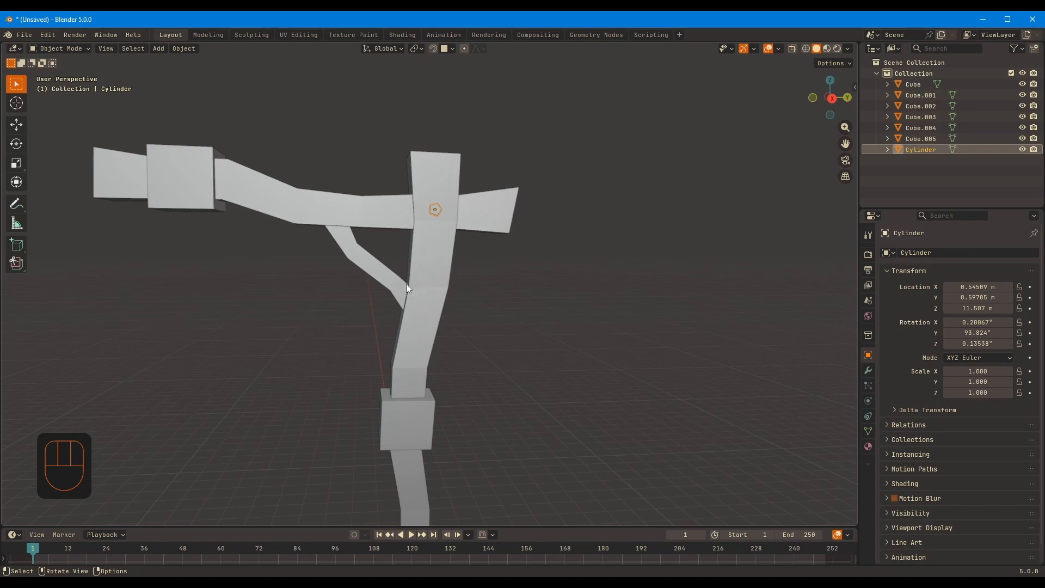
click(546, 256)
middle_drag(611, 261, 311, 249)
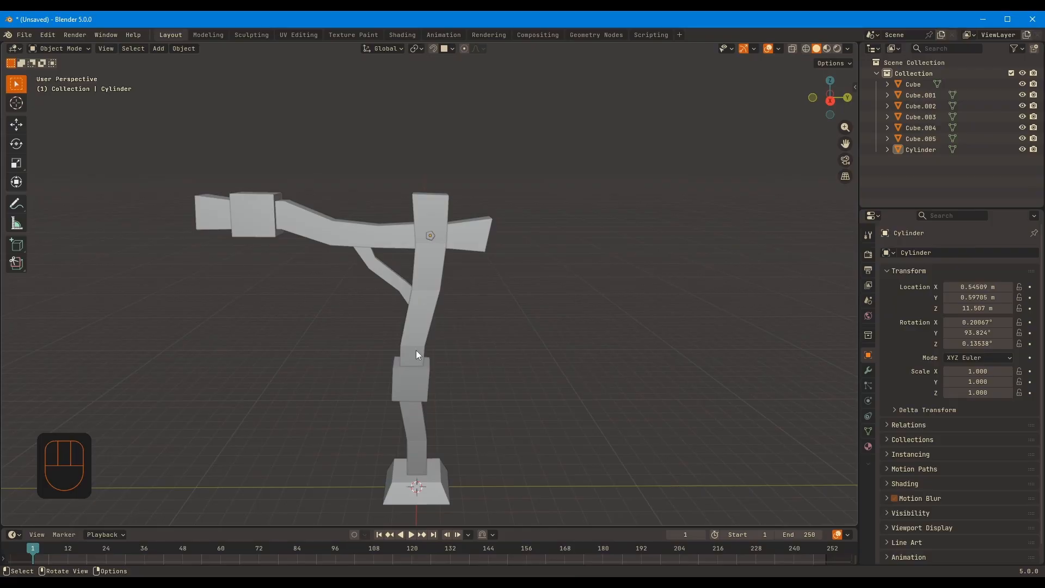
shift+middle_drag(530, 263, 586, 240)
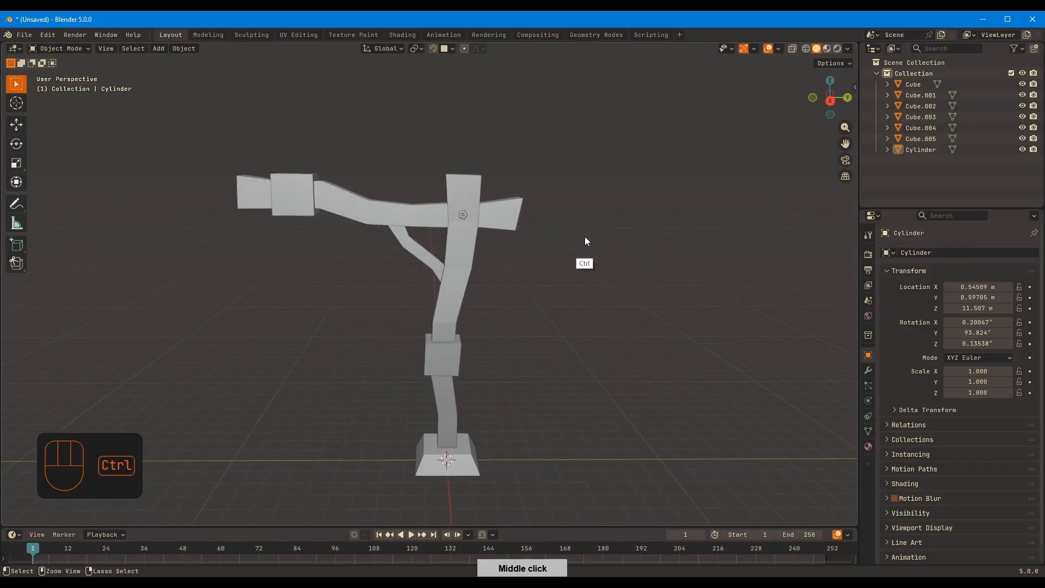
key(ctrl+s)
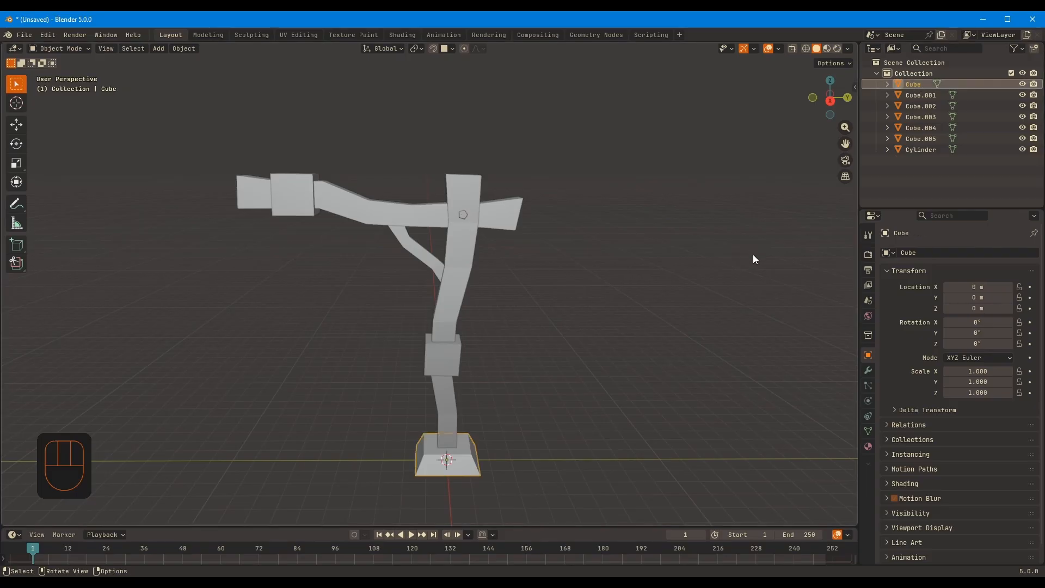
Rename the base object LampMetalBase
double_click(916, 85)
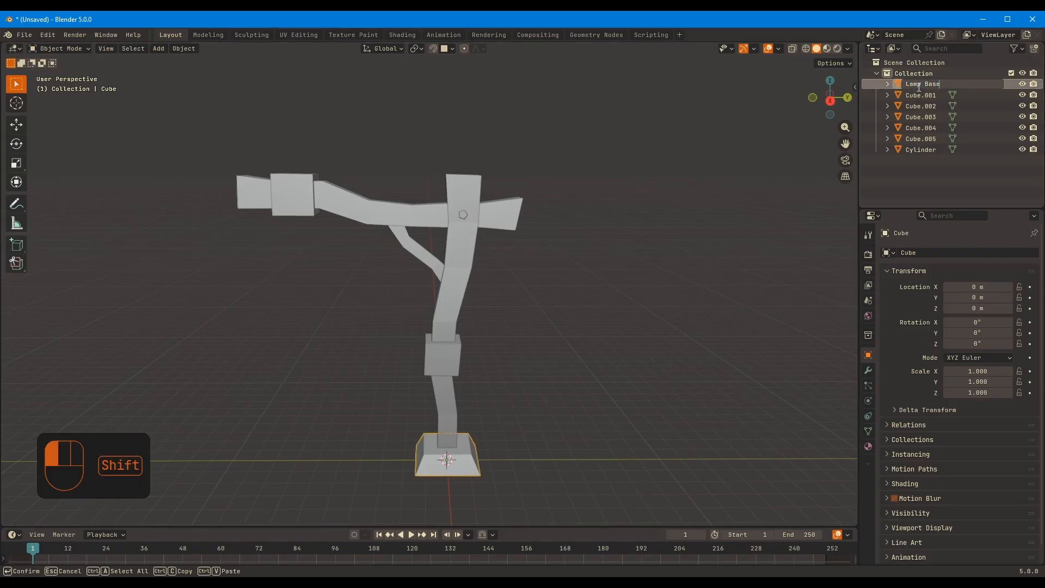
key(Left)
key(Left)
key(Left)
key(Left)
key(BackSpace)
text(Metal)
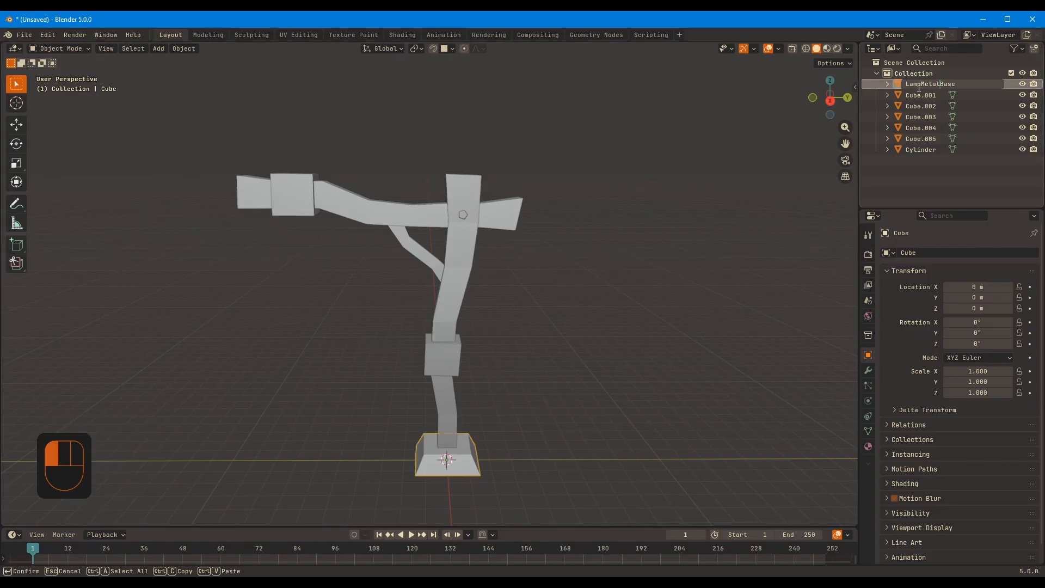
key(Return)
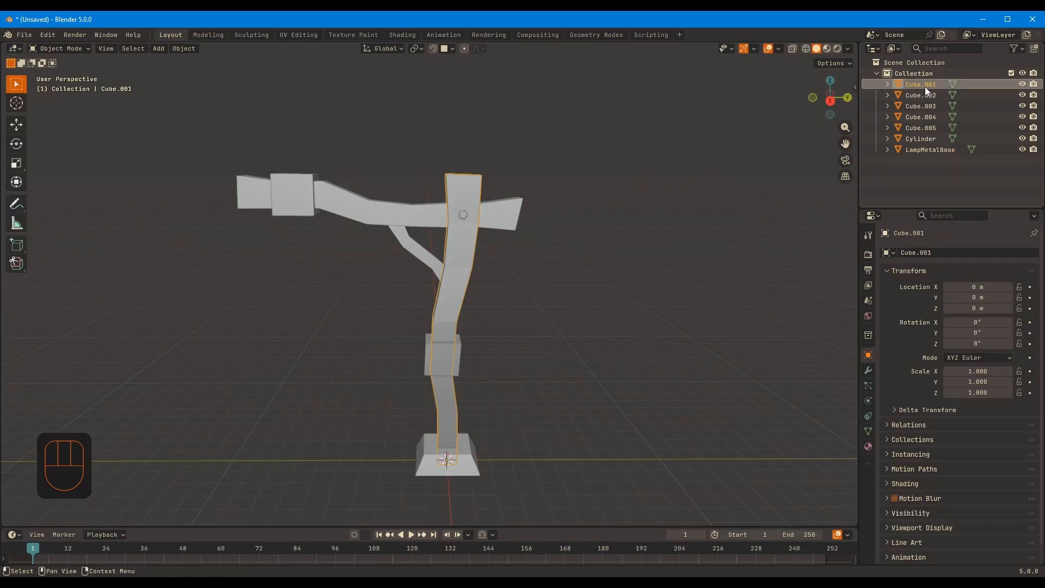
Identify the lower band on the post and rename it LampMetalStructure1
click(925, 95)
double_click(925, 140)
click(926, 129)
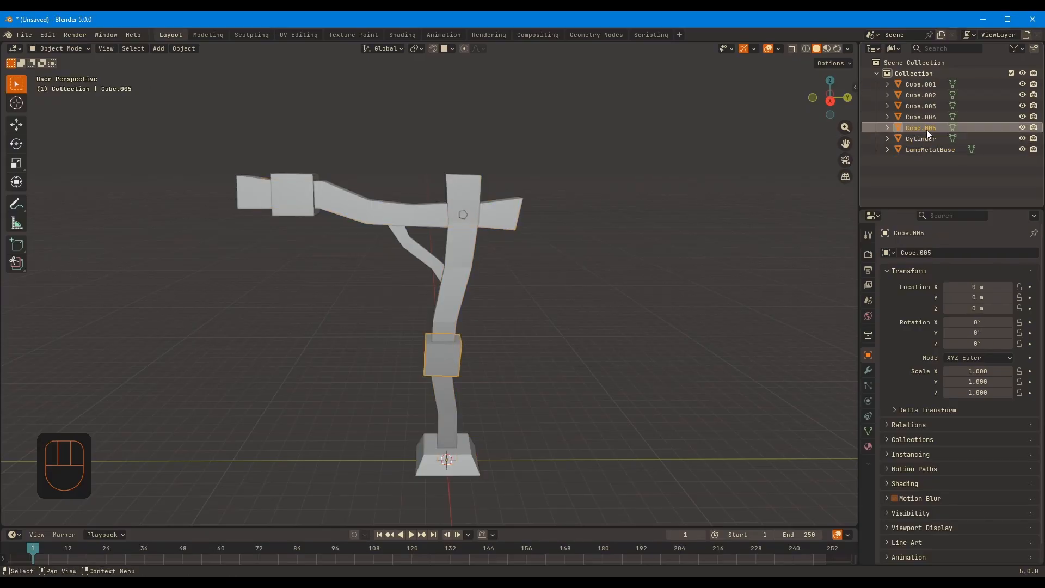
double_click(927, 129)
text(LampMetal)
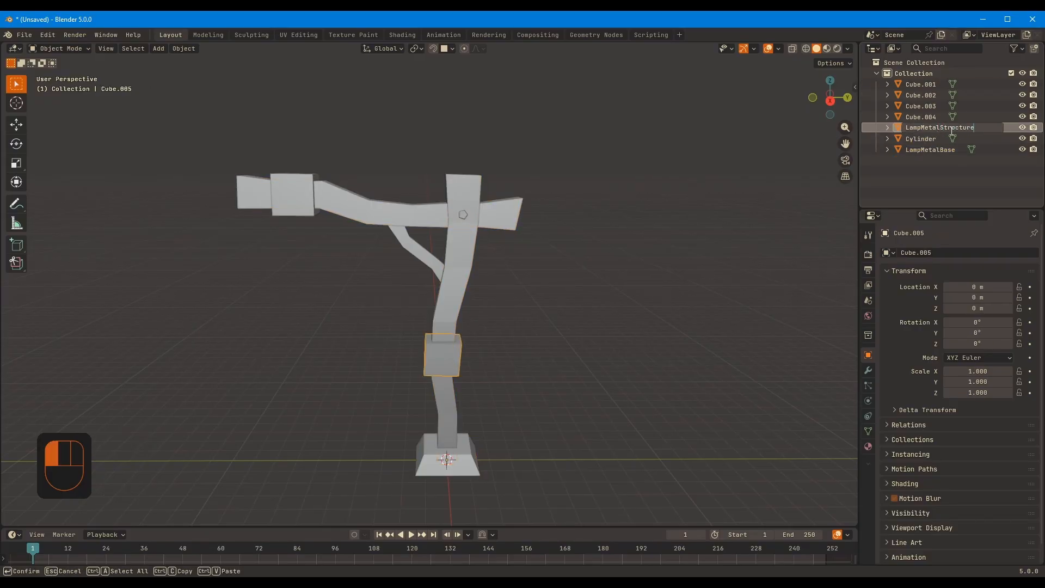
text(1)
key(Return)
Rename the crossbeam's band LampMetalStructure2 and the pentagon Bolt
double_click(983, 114)
text(LampMetalStructure)
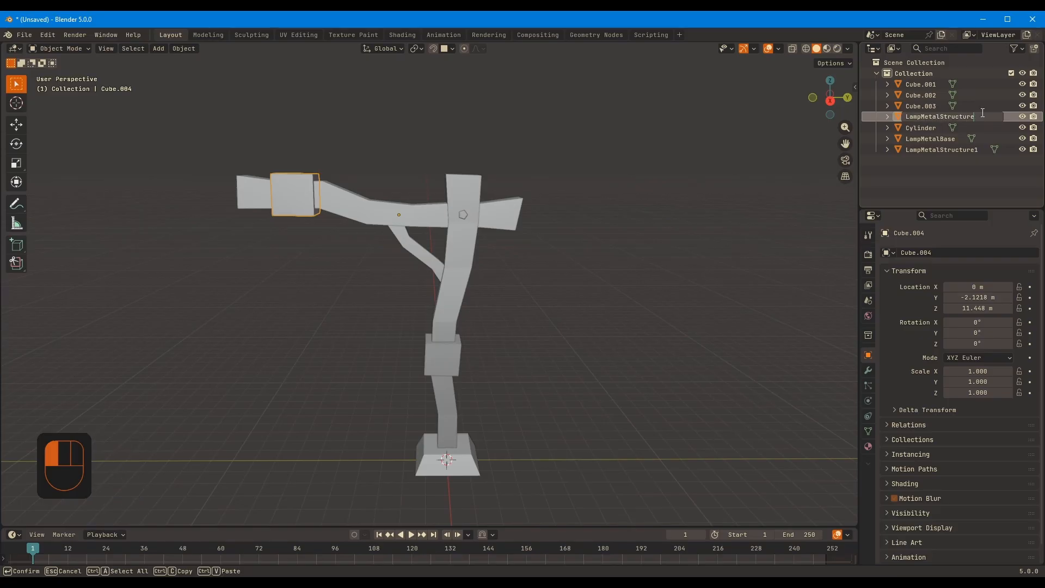
text(2)
key(Return)
double_click(933, 118)
text(Bolt)
key(Return)
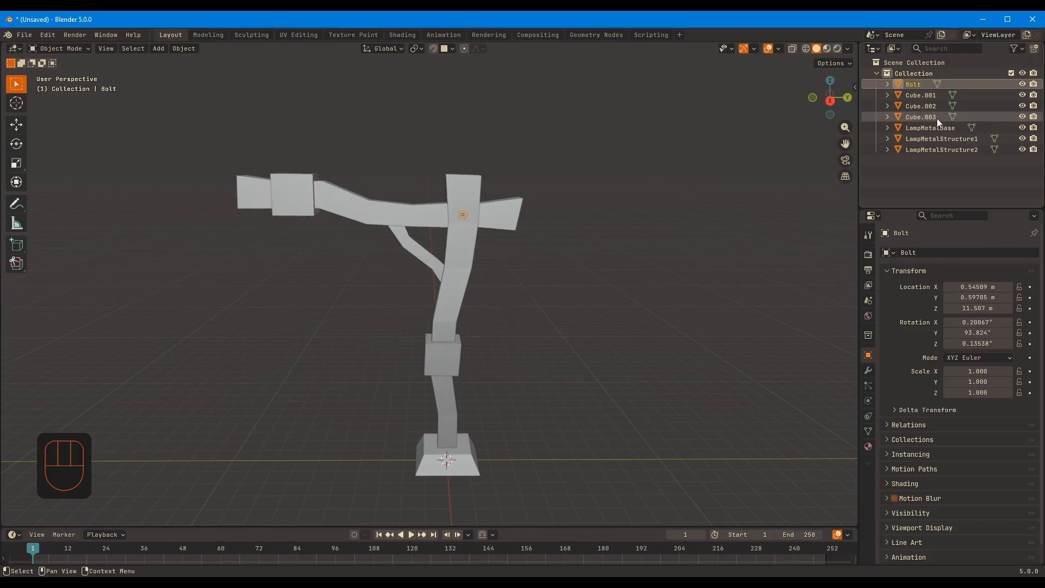
Rename the vertical post LampWoodenStructure1, copying the name for reuse
click(937, 94)
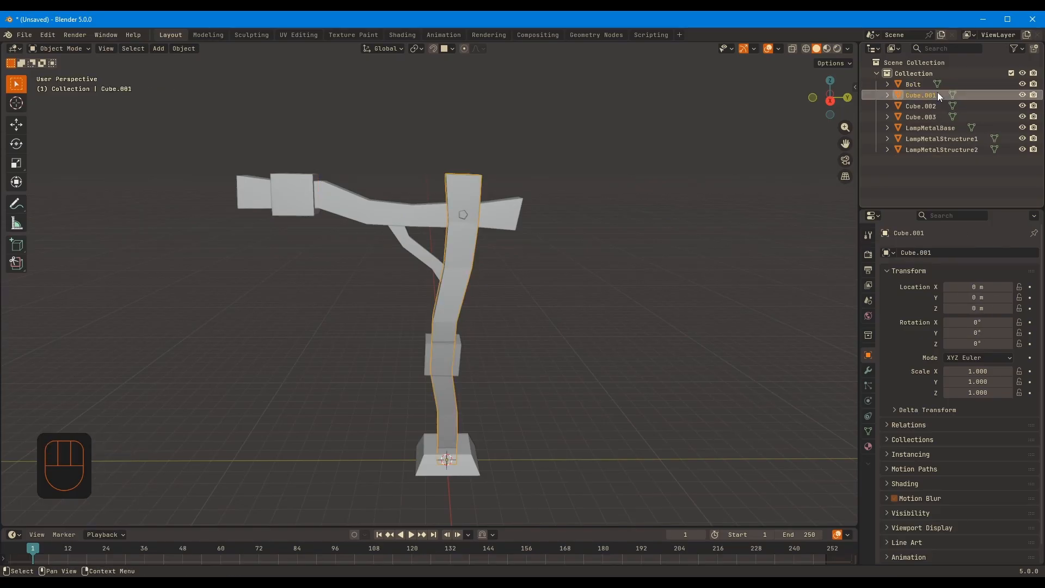
double_click(937, 95)
text(Lam)
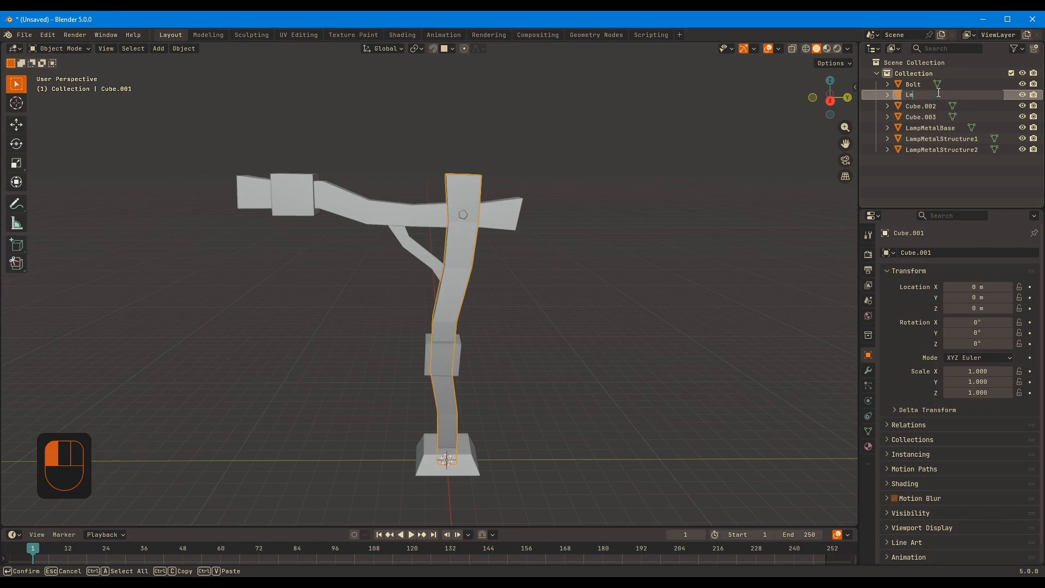
text(p Wooden Structure1)
key(Right)
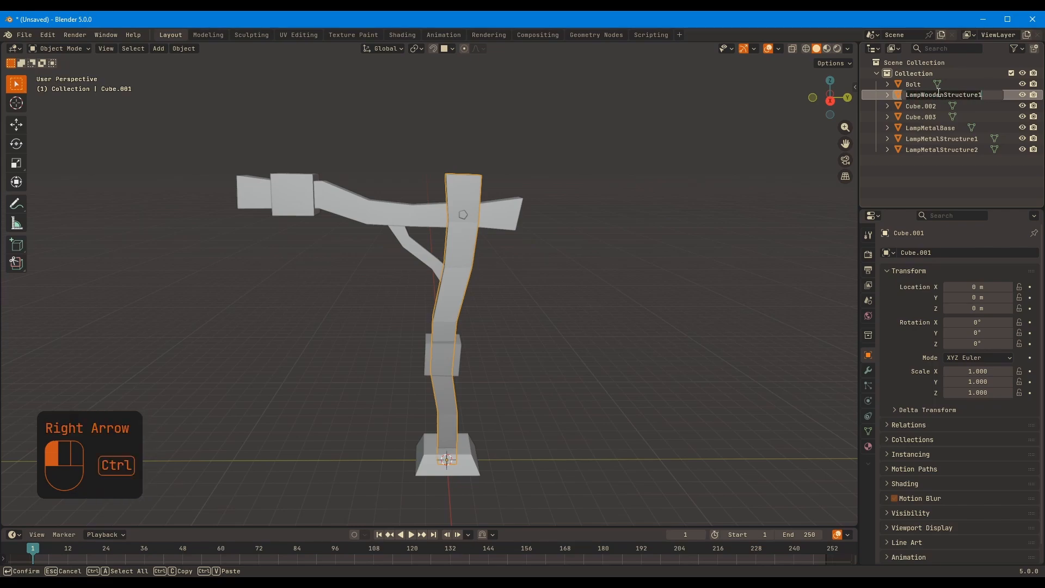
key(ctrl+c)
key(Return)
Rename the crossbeam LampWoodenStructure2 and the diagonal brace LampWoodenStructure3
double_click(961, 93)
key(ctrl+v)
text(2)
key(Return)
double_click(934, 95)
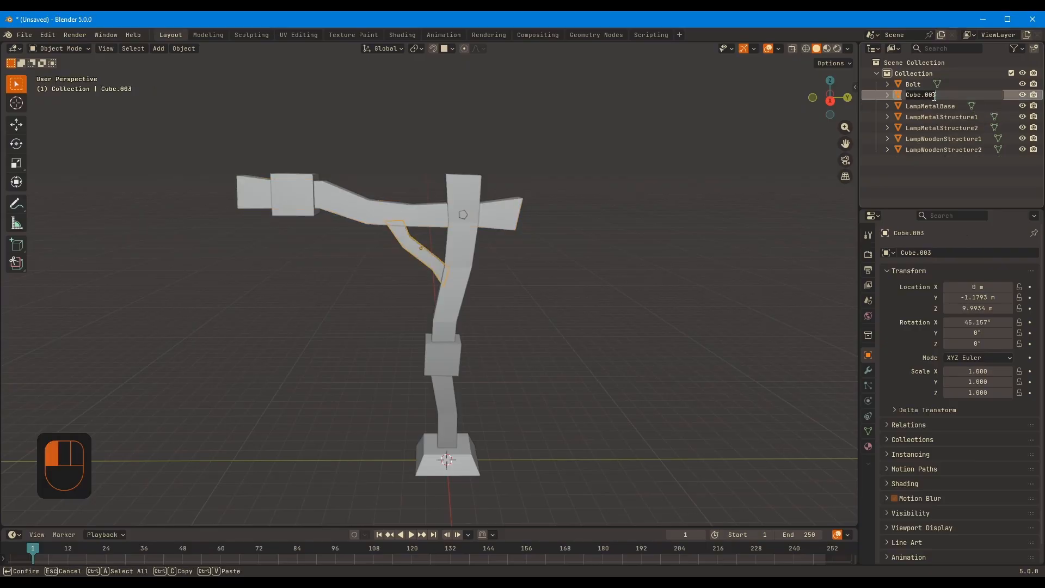
text(3)
key(Return)
click(942, 139)
middle_drag(724, 217, 765, 220)
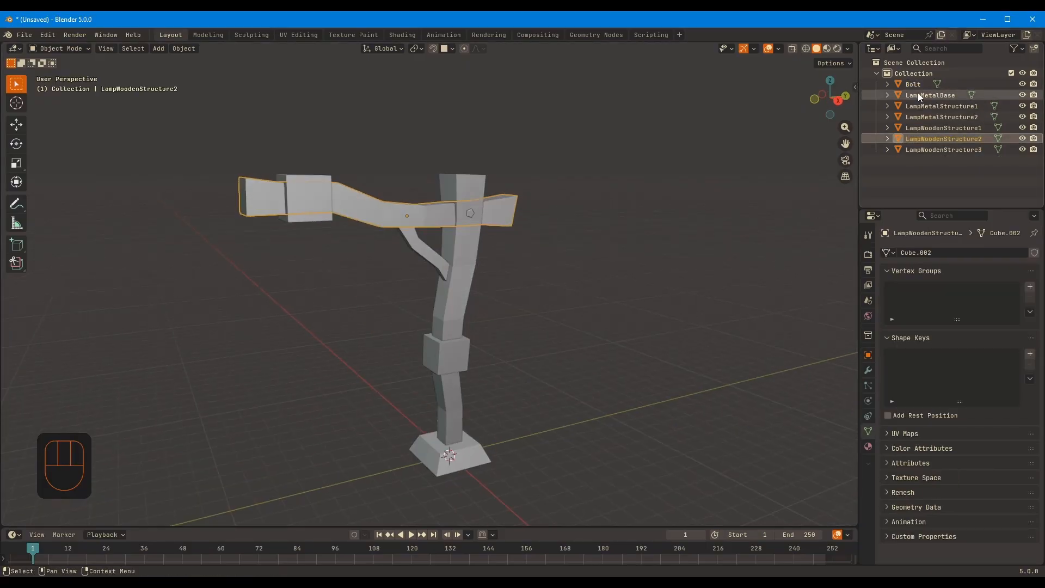
Rename the collection holding the post parts LampStructure
double_click(944, 75)
text(Lamp )
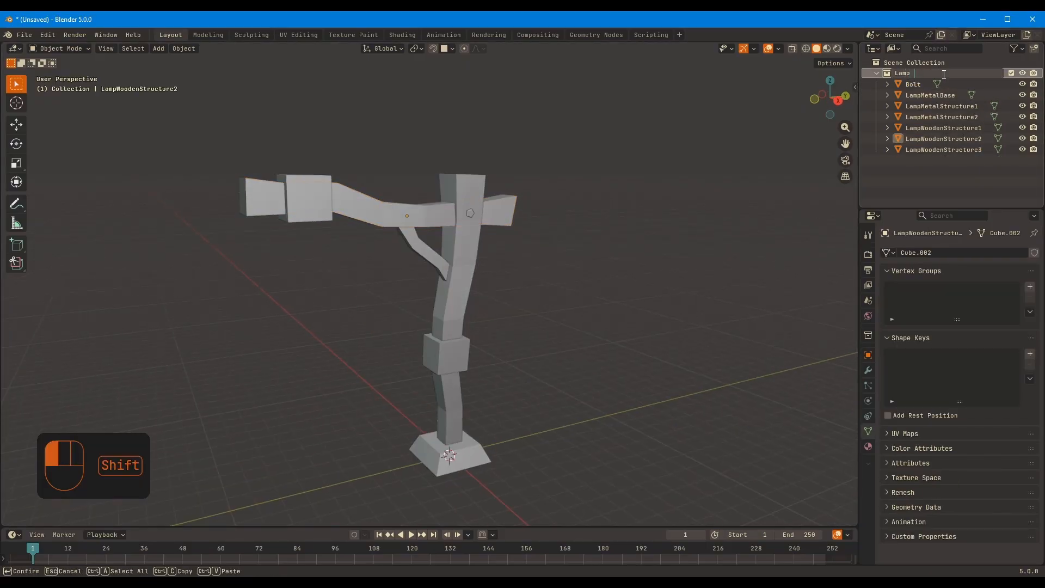
text(tructure)
key(Return)
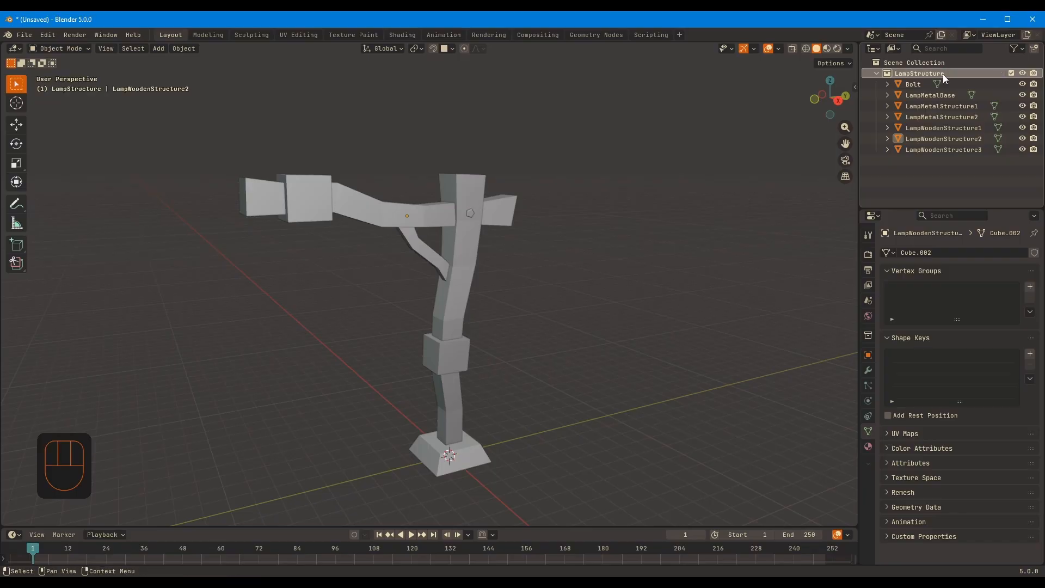
Create a separate collection named Lamp outside LampStructure, directly under the scene collection, and exclude LampStructure from the view layer
shift+middle_drag(453, 347, 474, 337)
middle_drag(325, 294, 337, 253)
right_click(921, 163)
click(921, 167)
click(938, 86)
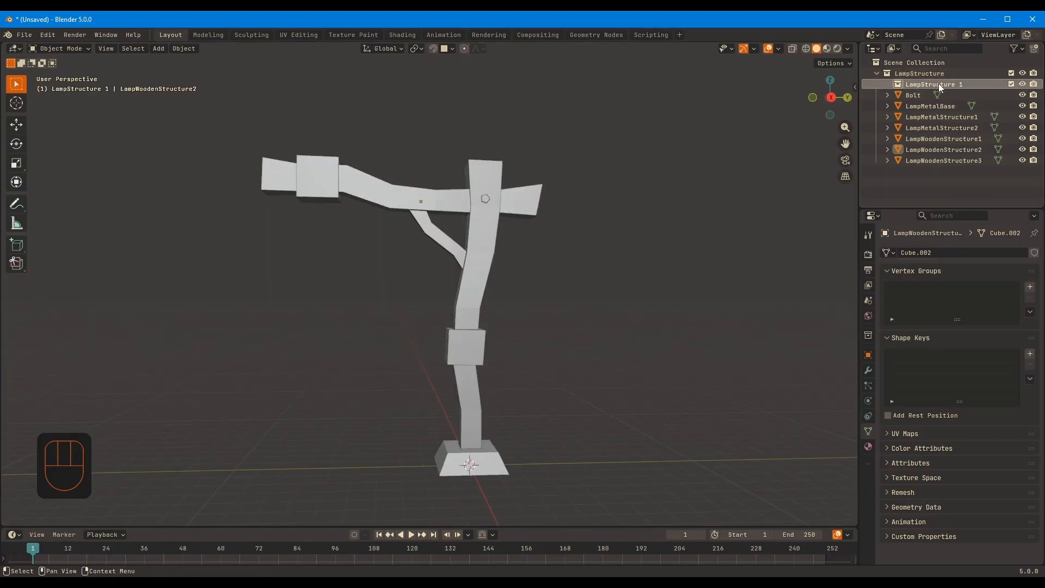
drag(938, 86, 897, 175)
double_click(930, 163)
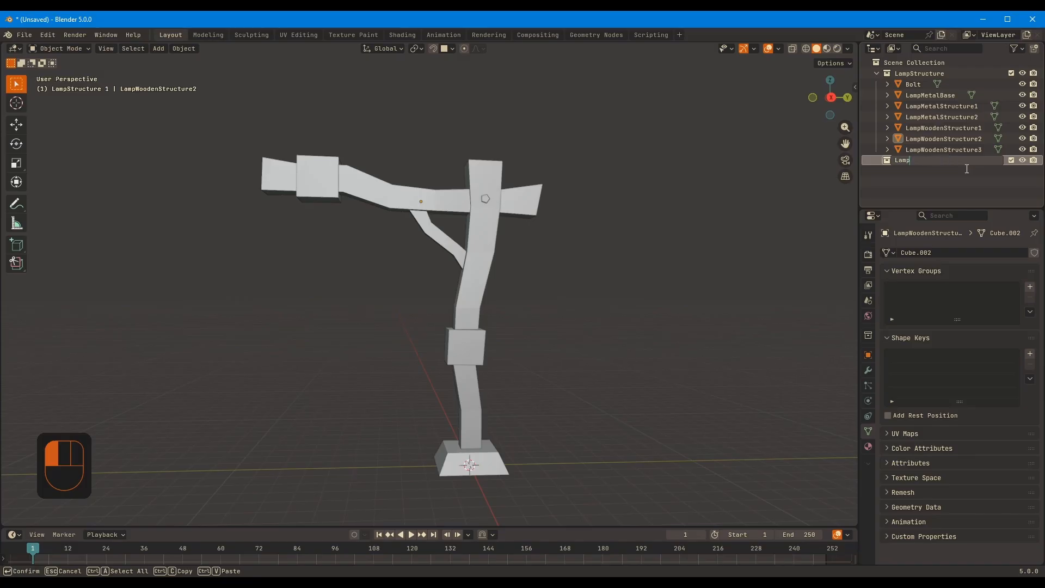
text(Lamp)
key(Return)
click(1010, 73)
Add a circle mesh with 6 vertices at the origin inside the Lamp collection
shift+middle_drag(534, 446, 525, 292)
key(shift+a)
mouse_move(383, 249)
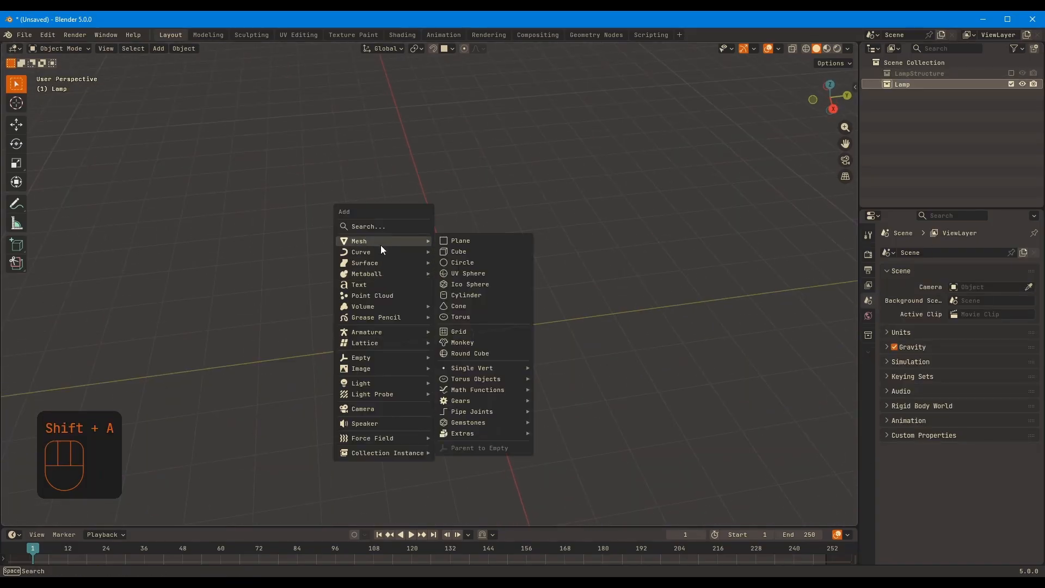
click(461, 262)
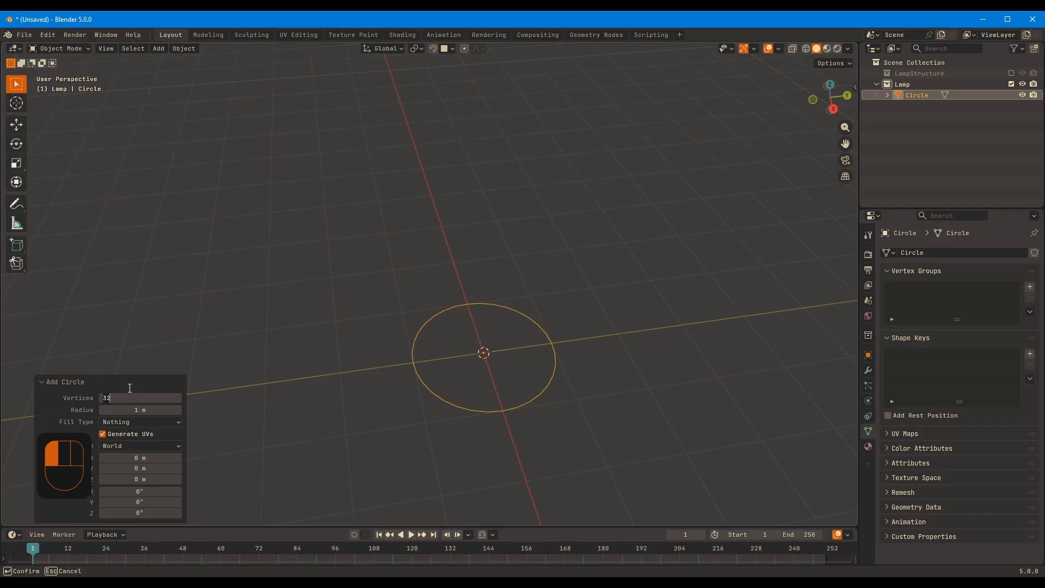
text(6)
key(Return)
Extrude the hexagon's outline up into a shallow wall, then extrude its top edge inward into a narrower ring
middle_drag(414, 381, 405, 357)
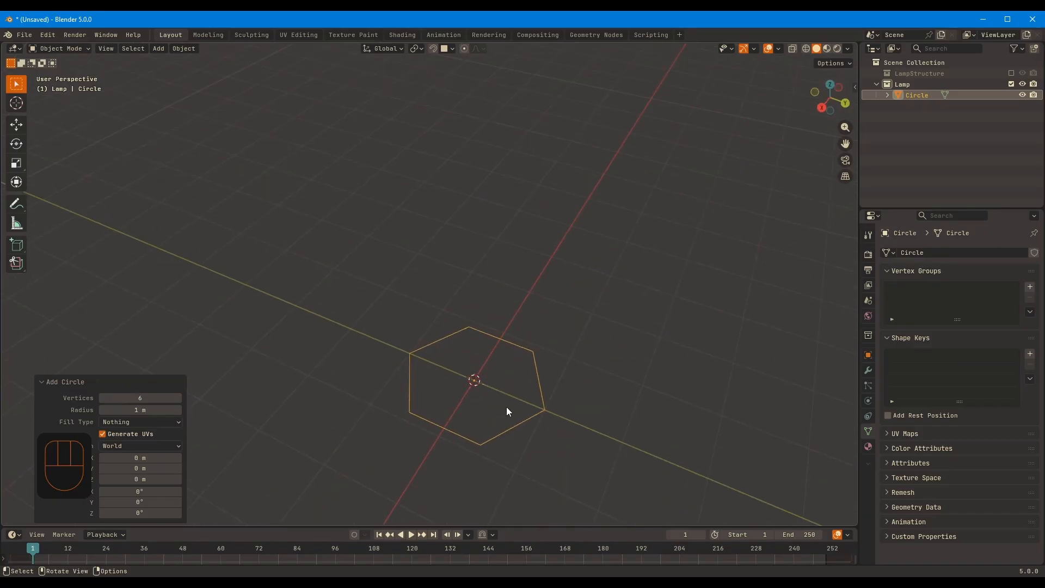
middle_drag(506, 412, 601, 372)
key(Tab)
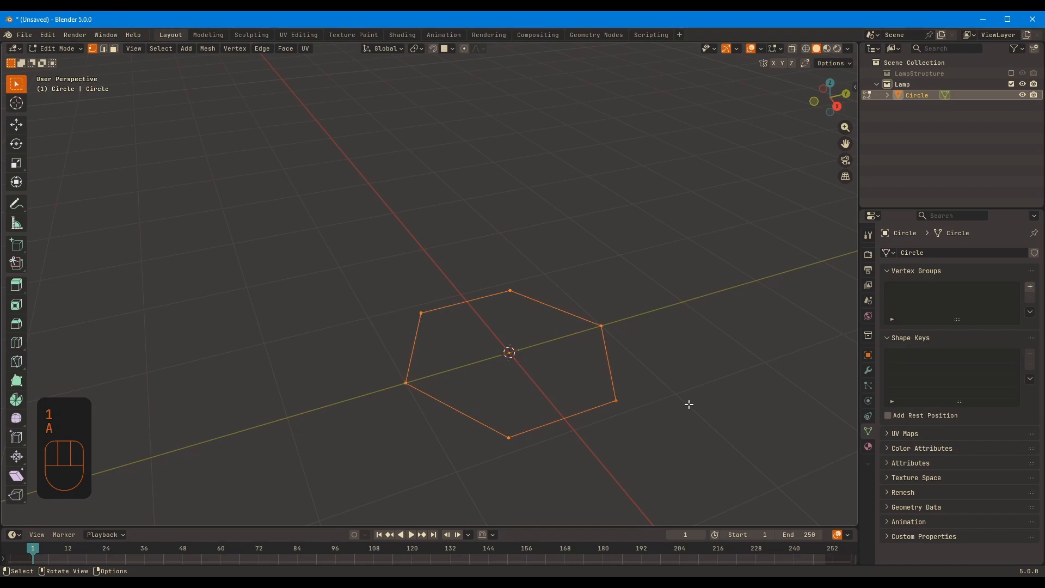
key(e)
click(677, 366)
key(s)
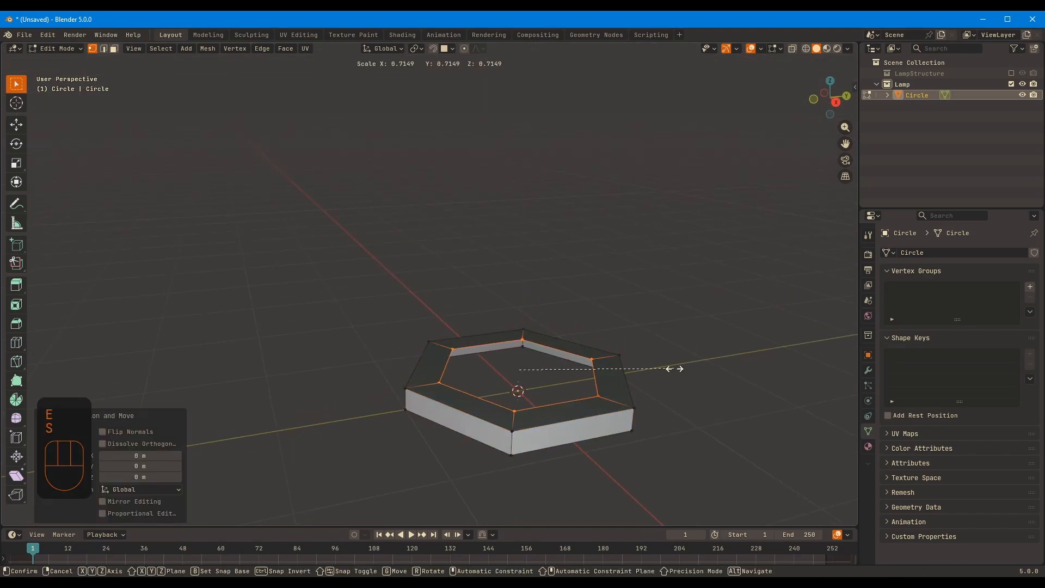
click(675, 368)
Raise the narrower ring to form sloped sides and scale its outline to about 0.923
key(e)
click(674, 298)
key(s)
click(683, 368)
Add an edge loop around the sloped sides, bevel it by about 0.135 m, and shift the new band along Z
key(ctrl+r)
click(628, 376)
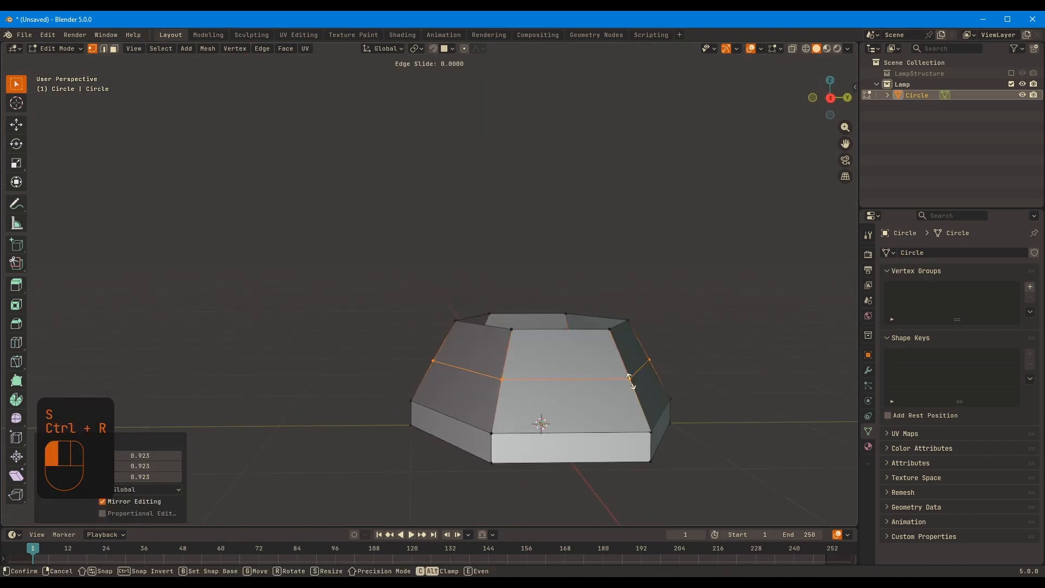
click(686, 368)
key(ctrl+b)
click(717, 351)
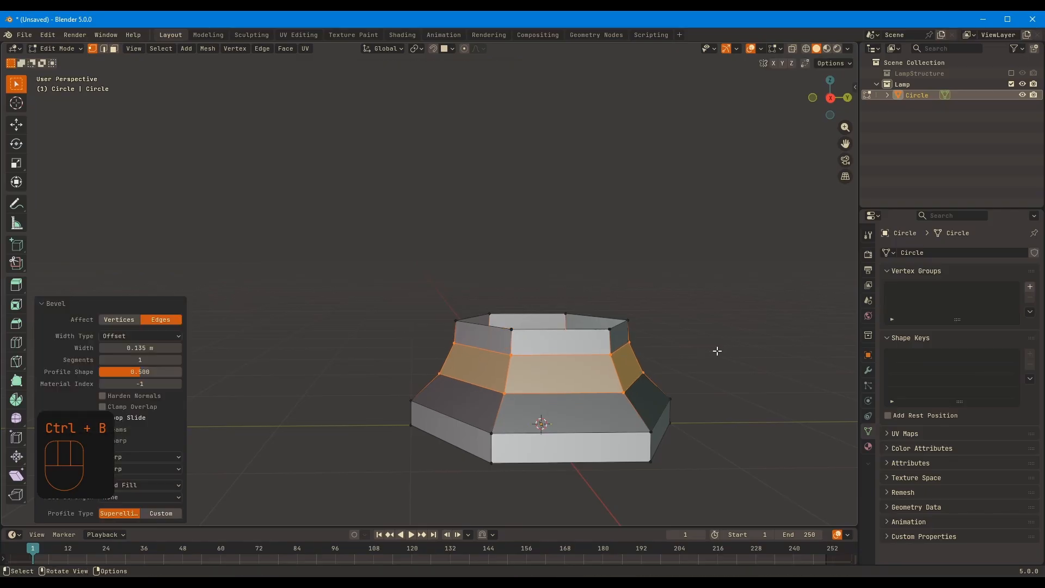
key(g)
key(z)
click(716, 357)
Scale the band's lower and upper edge loops separately to shape the cap's stepped, flared profile
scroll(610, 422, up, 5)
middle_drag(612, 354, 651, 352)
key(2)
alt+click(572, 343)
key(s)
click(578, 332)
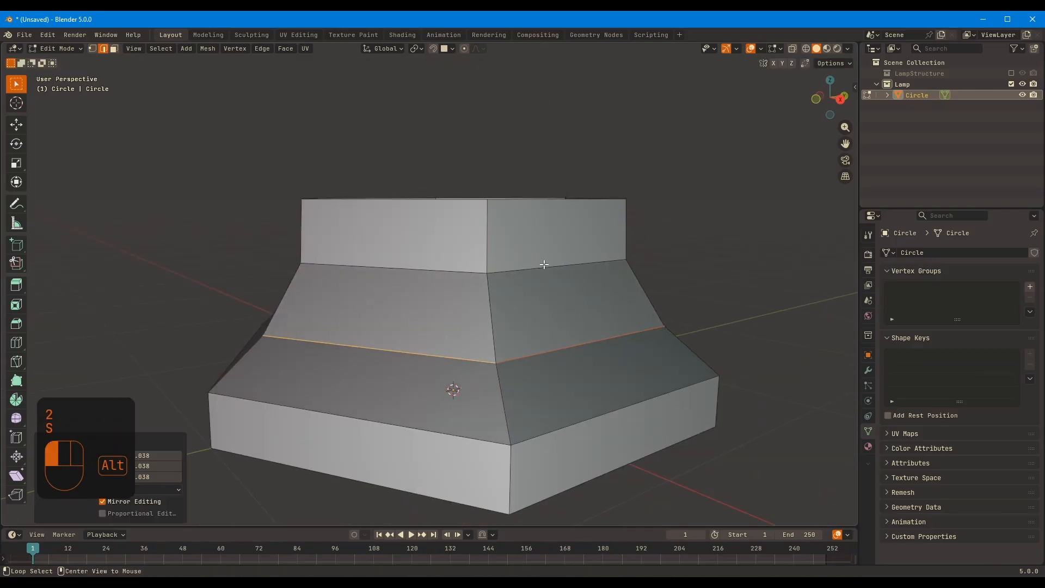
alt+click(544, 264)
key(s)
click(721, 318)
Extrude the cap's top edge loop inward to form a flat top around a small hexagonal opening
middle_drag(723, 320, 714, 351)
key(2)
alt+click(563, 217)
key(e)
key(s)
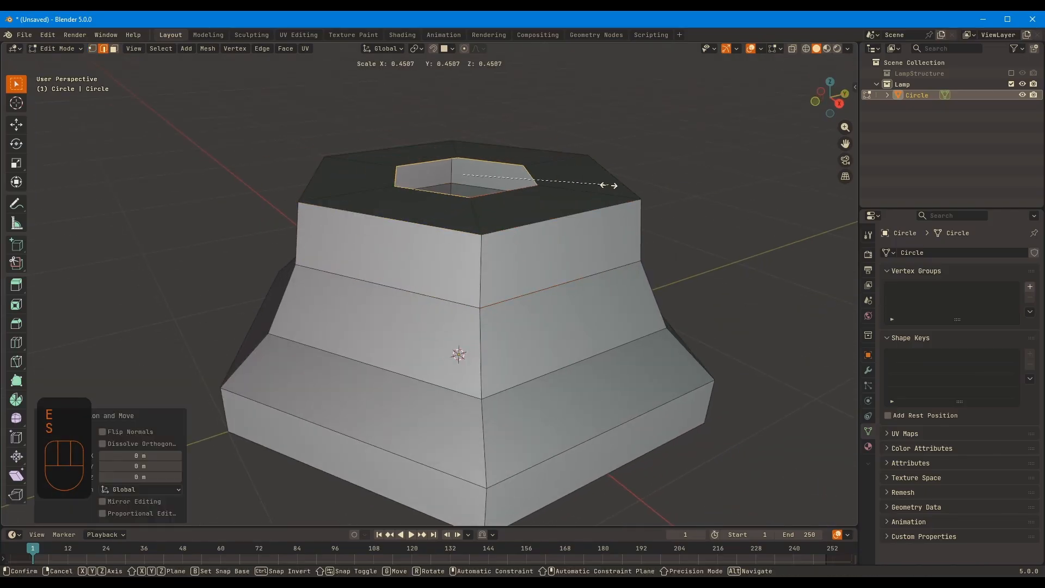
click(550, 183)
middle_drag(550, 183, 584, 304)
Extrude the cap's bottom edge loop inward to form a flat rim on the underside
middle_drag(638, 449, 683, 313)
key(2)
alt+click(699, 259)
key(e)
right_click(710, 298)
key(s)
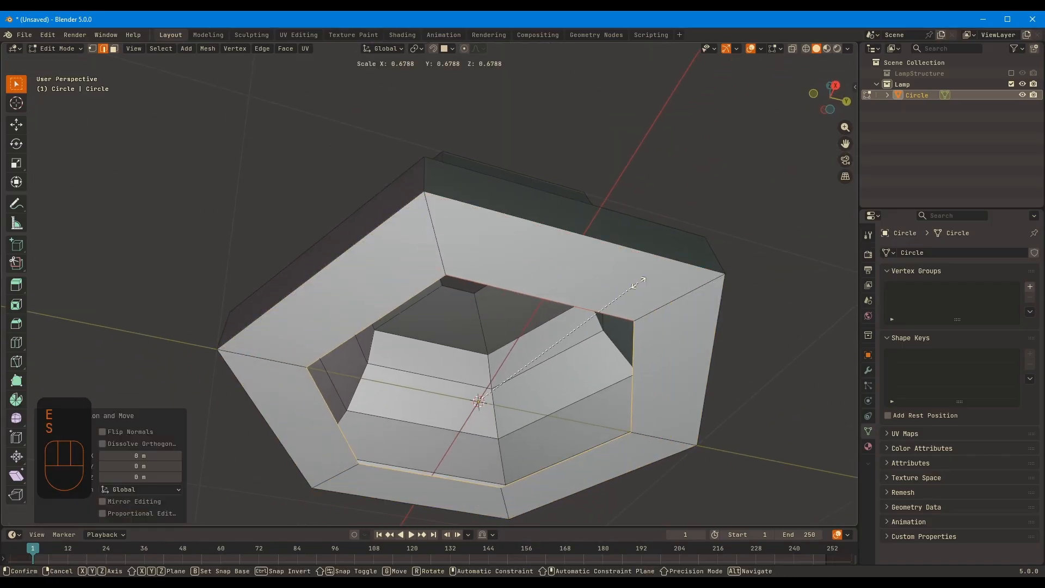
click(656, 276)
middle_drag(657, 277, 556, 341)
Scale the whole cap mesh horizontally by about 1.284, leaving out the Z axis
scroll(521, 345, down, 8)
key(KP_1)
key(a)
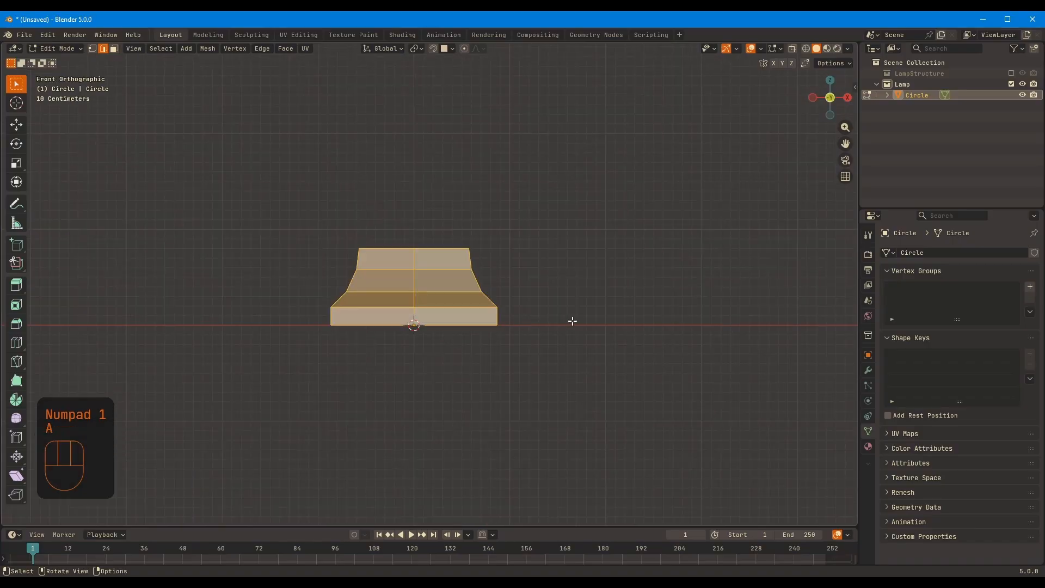
key(s)
key(z)
key(shift+z)
click(660, 305)
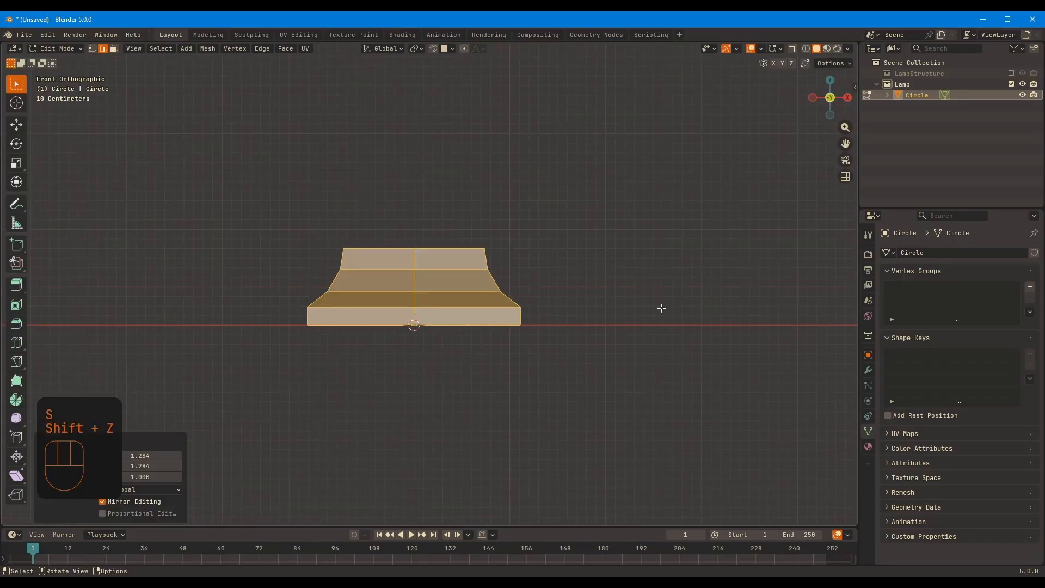
Flatten the whole cap mesh slightly along Z and return to Object Mode
middle_drag(660, 306, 700, 292)
key(s)
key(z)
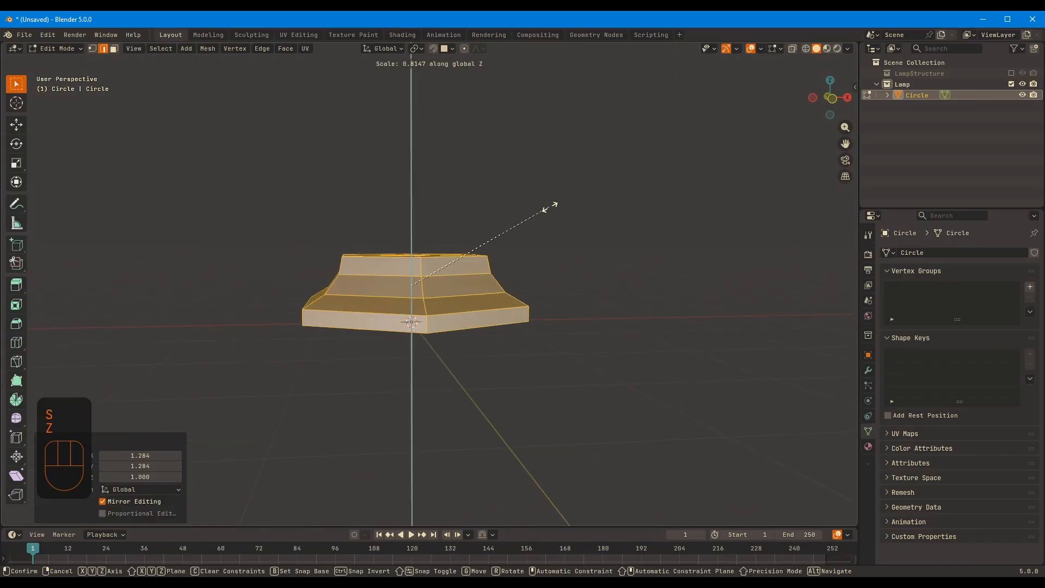
click(539, 228)
middle_drag(538, 229, 351, 287)
key(Tab)
click(709, 248)
click(381, 292)
right_click(421, 303)
click(422, 304)
middle_drag(573, 339, 513, 191)
right_click(454, 310)
click(454, 309)
Duplicate the cap and place the copy well below the original along Z
key(KP_1)
key(shift+d)
key(z)
click(547, 451)
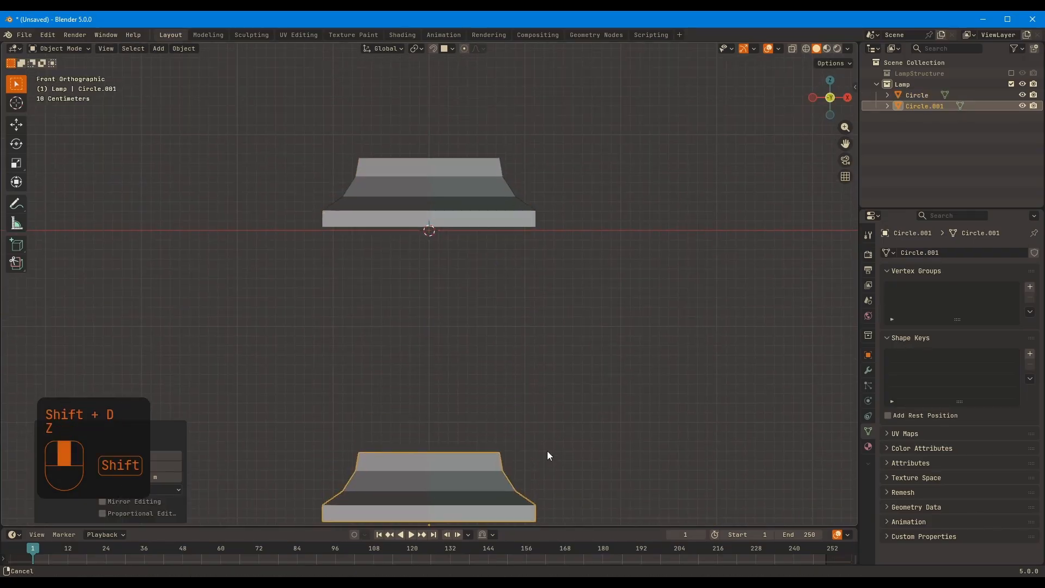
Flip the lower copy's mesh upside down by scaling it by -1 along Z
key(Tab)
shift+middle_drag(547, 450, 569, 340)
key(s)
key(z)
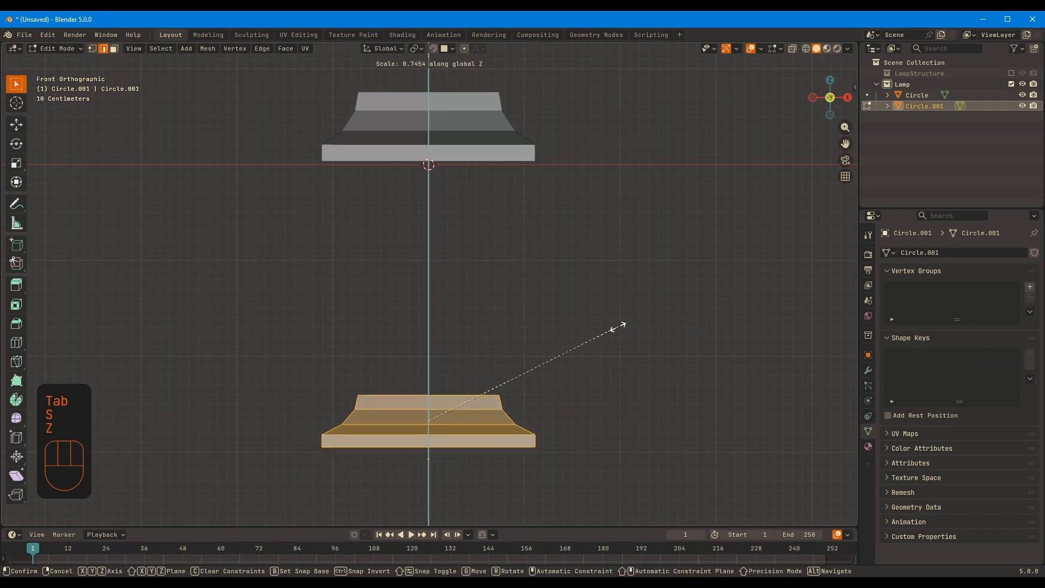
key(KP_Subtract)
key(KP_1)
click(606, 323)
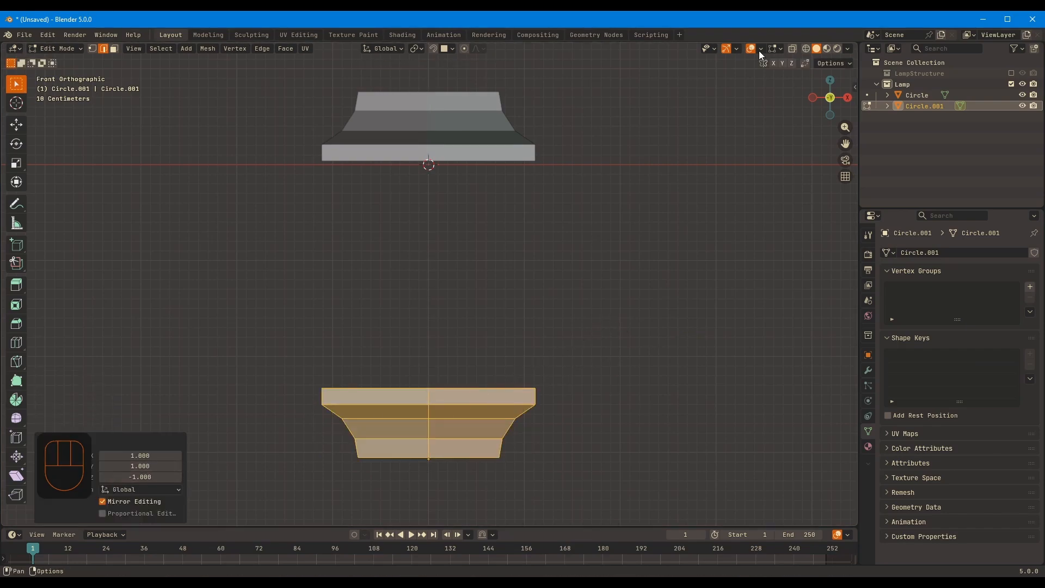
Turn on the Face Orientation overlay to check both hexagonal pieces
click(761, 49)
click(687, 284)
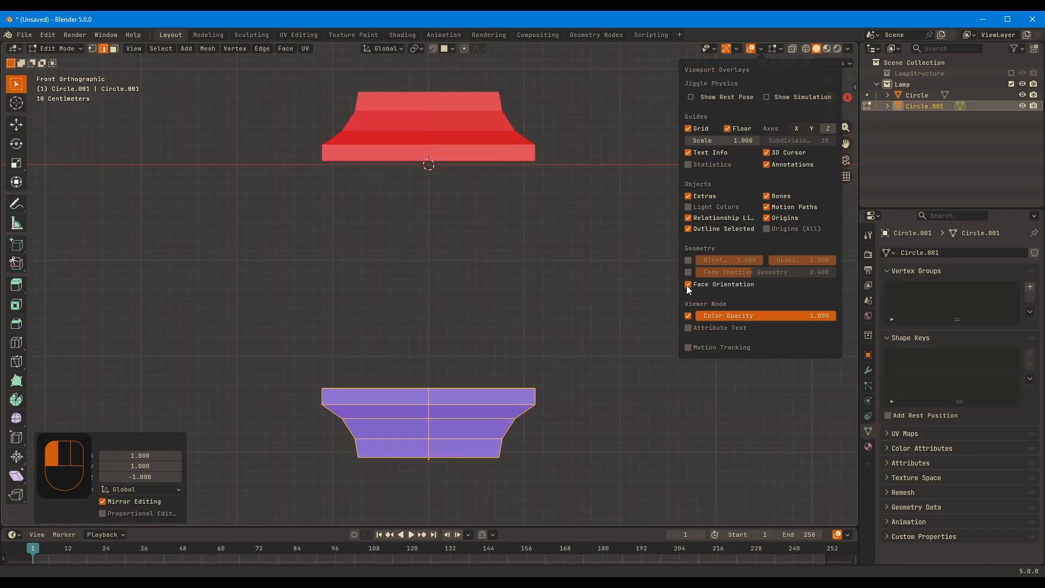
click(688, 284)
click(687, 284)
Correct the upper cap's normals so its outer faces point outward, and turn off the Face Orientation overlay
key(Tab)
click(468, 136)
key(Tab)
key(a)
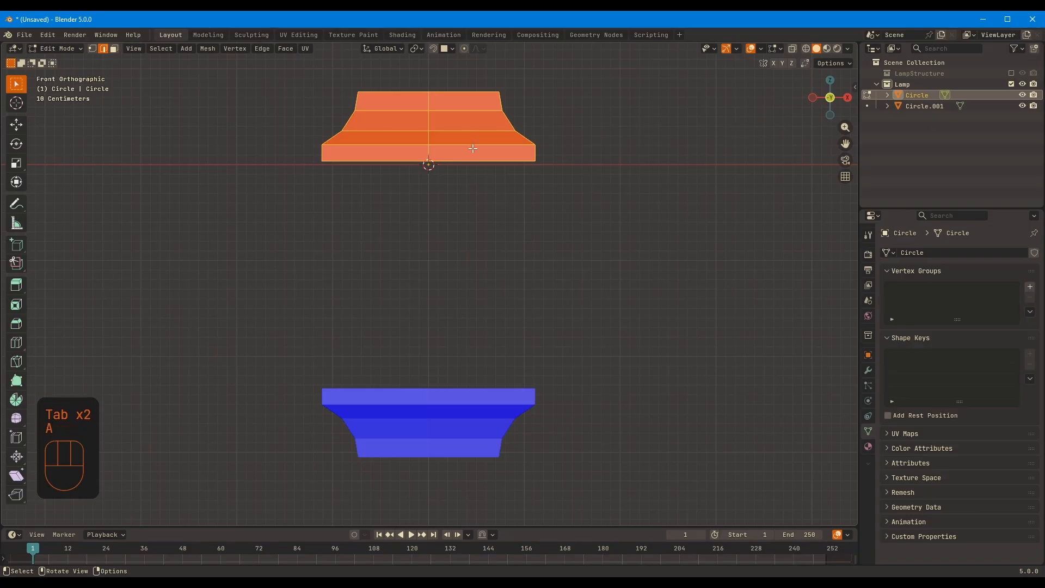
key(alt+n)
click(473, 149)
key(Tab)
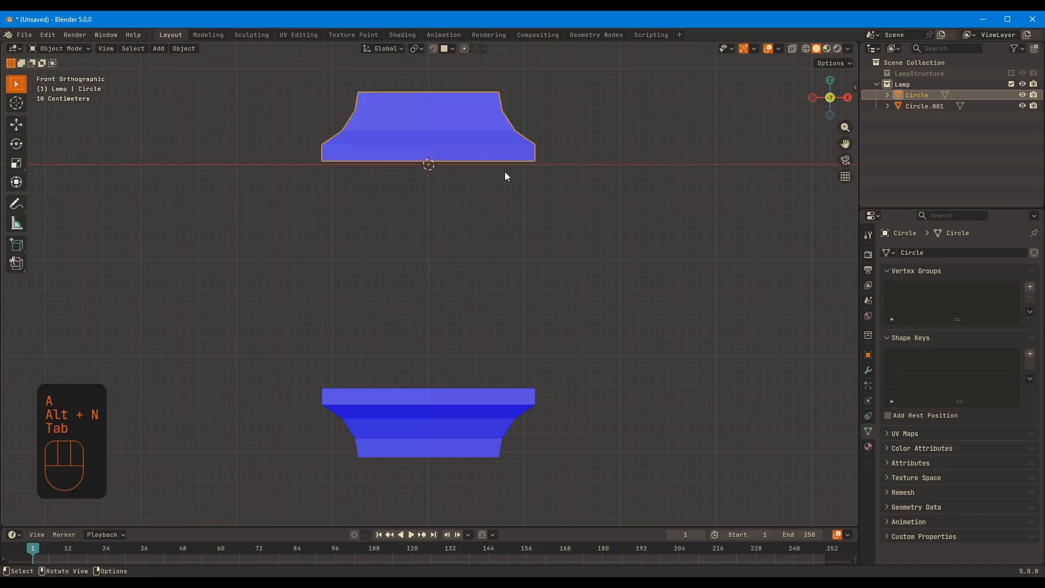
click(779, 49)
click(717, 273)
Scale the lower piece's whole mesh uniformly to about 0.76
middle_drag(523, 239, 474, 272)
click(503, 411)
key(Tab)
middle_drag(598, 431, 707, 366)
key(a)
key(s)
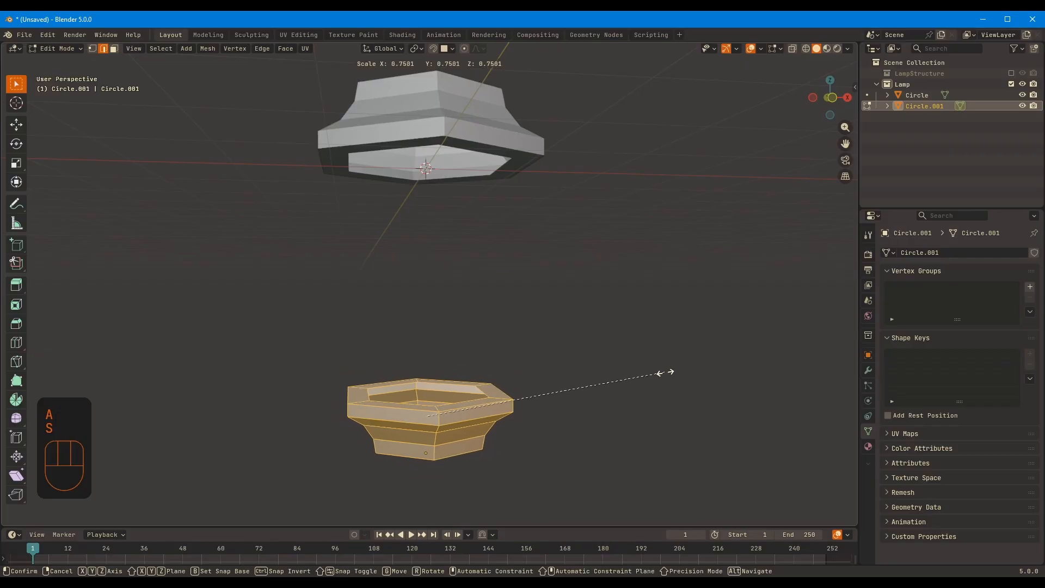
click(668, 371)
Move the lower piece's mesh up along Z, closer to the upper cap, and leave Edit Mode
key(KP_1)
key(g)
key(z)
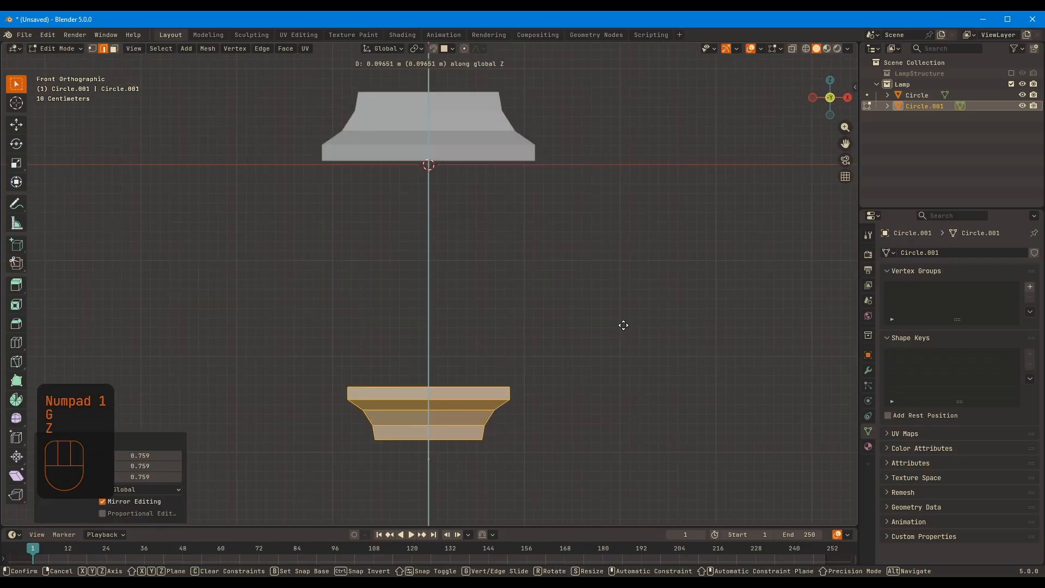
click(627, 304)
middle_drag(640, 397, 505, 200)
key(Tab)
scroll(505, 199, up, 2)
click(547, 167)
middle_drag(591, 198, 586, 321)
click(520, 440)
key(Tab)
Duplicate the inner edge loop of the upper cap's underside opening and separate it into its own object
key(Tab)
click(523, 133)
middle_drag(587, 220, 596, 161)
key(Tab)
key(2)
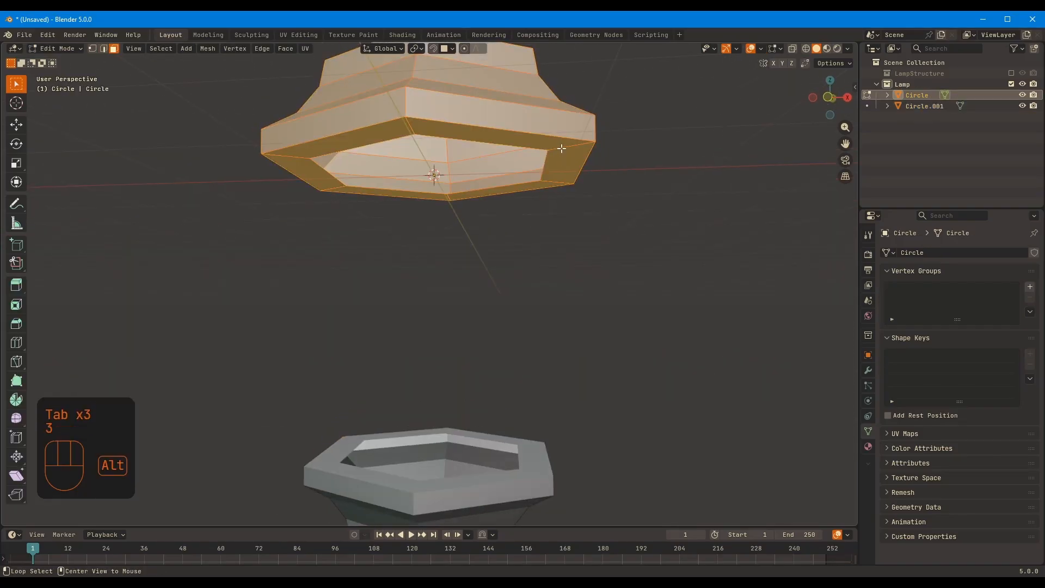
alt+click(551, 170)
key(shift+d)
right_click(552, 171)
key(p)
click(551, 171)
Duplicate the inner edge loop of the lower piece's top opening in place and split it off as an object
key(Tab)
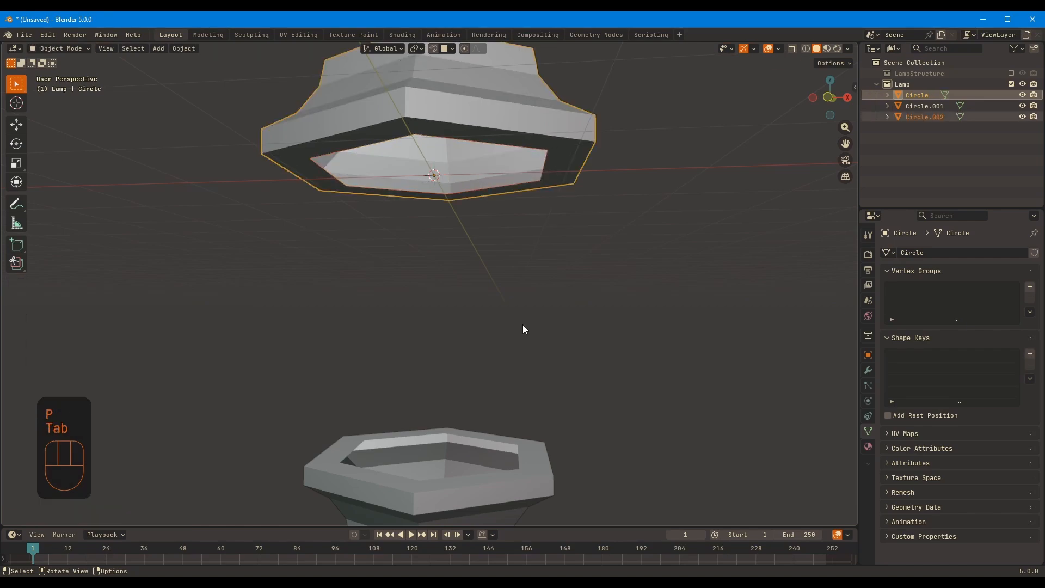
click(524, 455)
key(Tab)
alt+click(521, 457)
key(shift+d)
right_click(523, 454)
Join the two separated hexagonal loops into one object and enter Edit Mode on it
click(925, 117)
shift+click(932, 128)
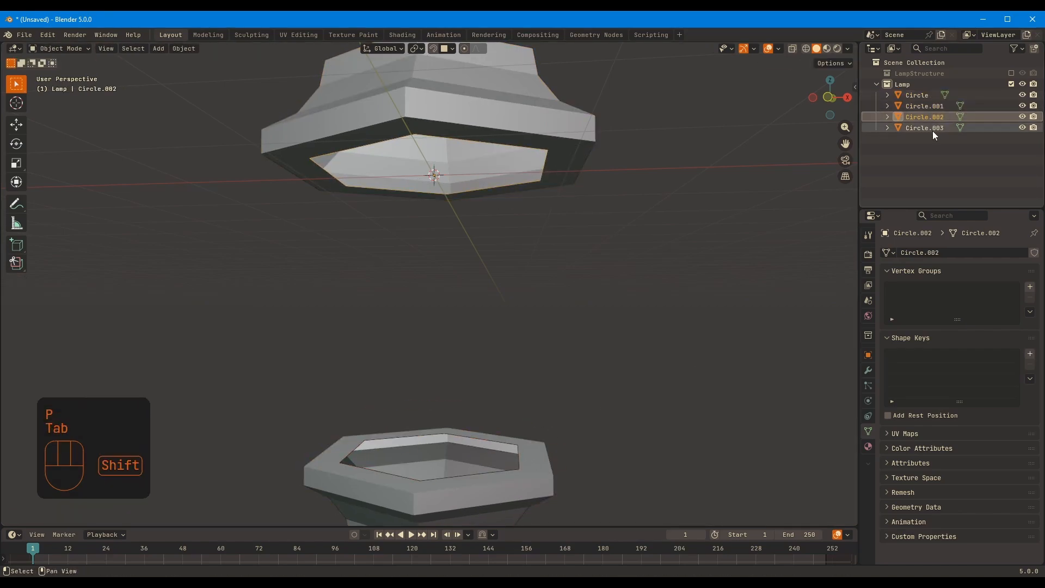
key(ctrl+j)
key(Tab)
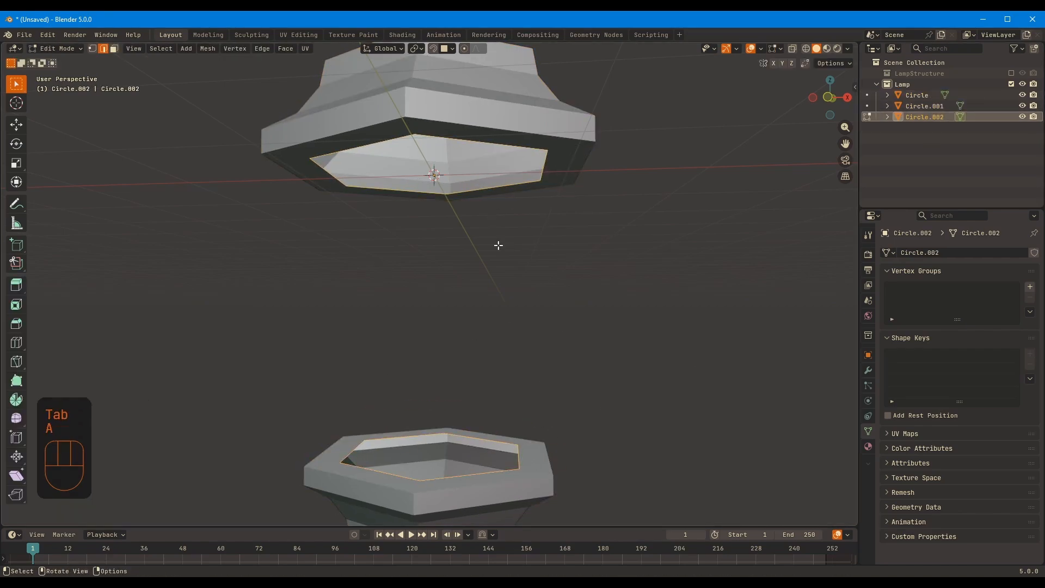
right_click(452, 272)
click(451, 279)
middle_drag(637, 308, 427, 354)
key(ctrl+z)
key(ctrl+z)
Bridge the upper and lower hexagonal edge loops with faces to form the lamp's tapered body
right_click(451, 258)
click(451, 258)
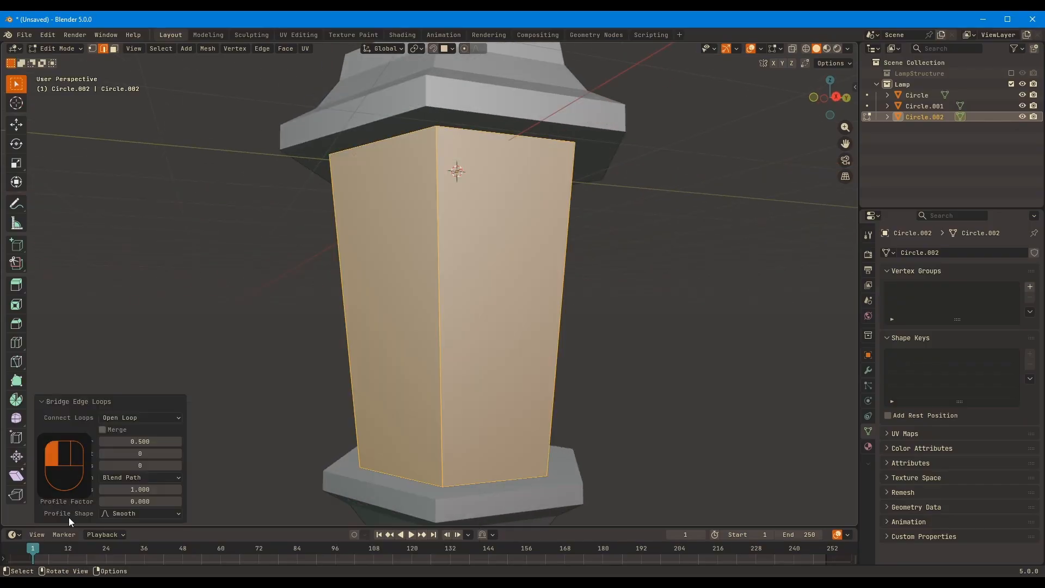
click(124, 405)
click(90, 518)
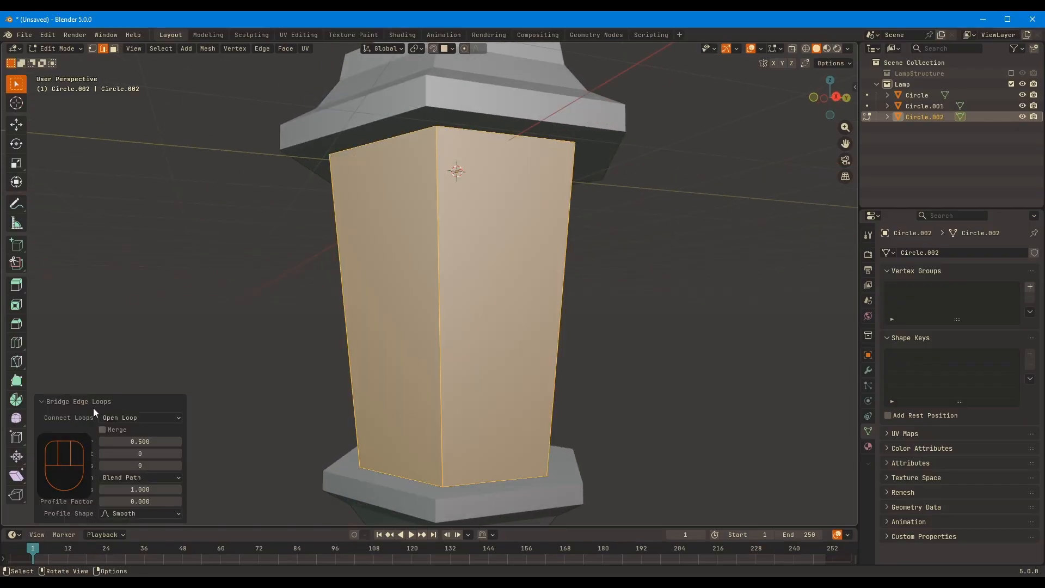
ctrl+click(44, 399)
click(203, 365)
Open the floating adjustment settings of the last Bridge Edge Loops operation for review
key(F2)
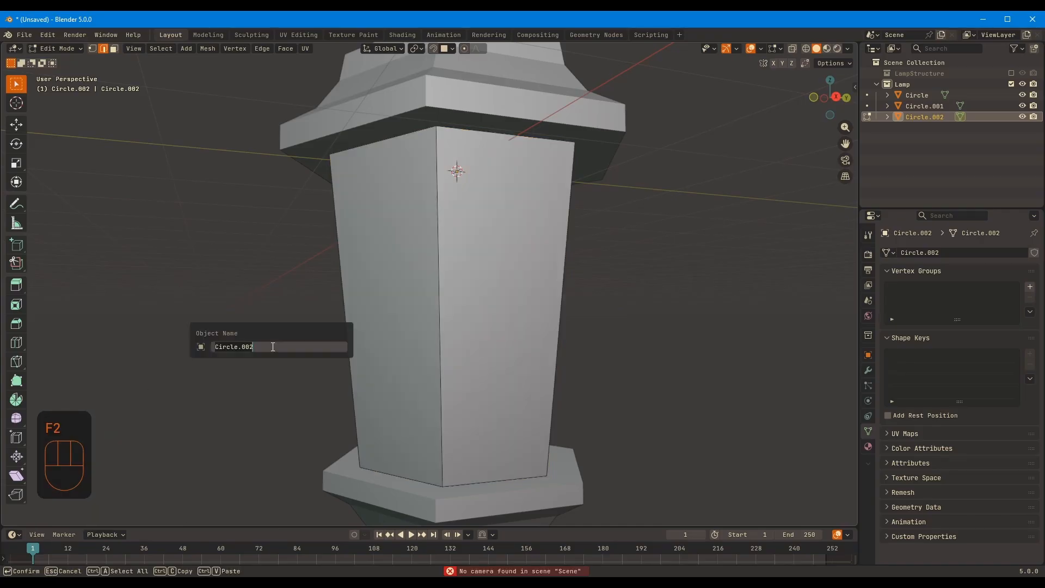
key(F9)
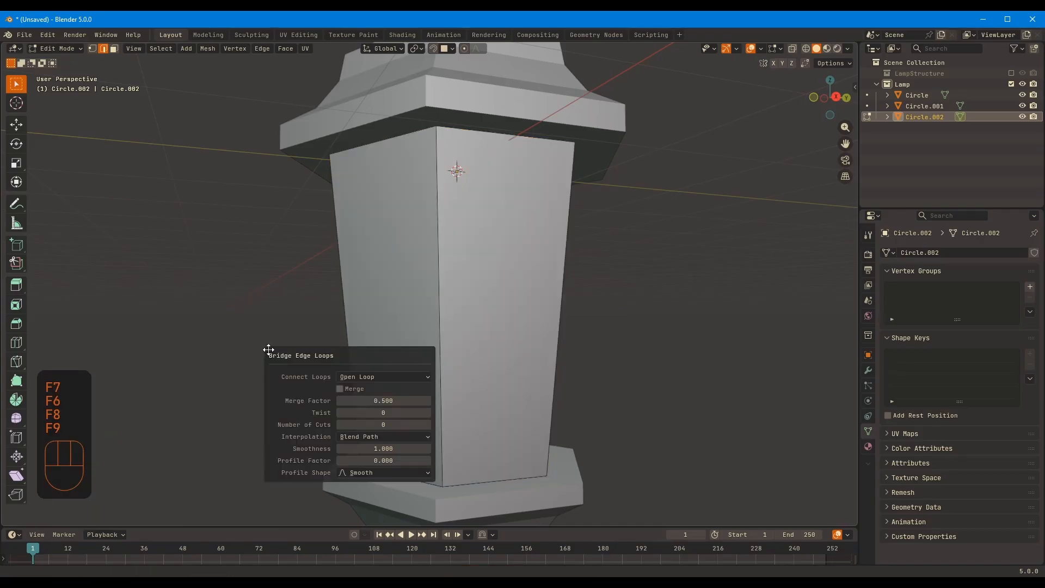
drag(284, 358, 266, 344)
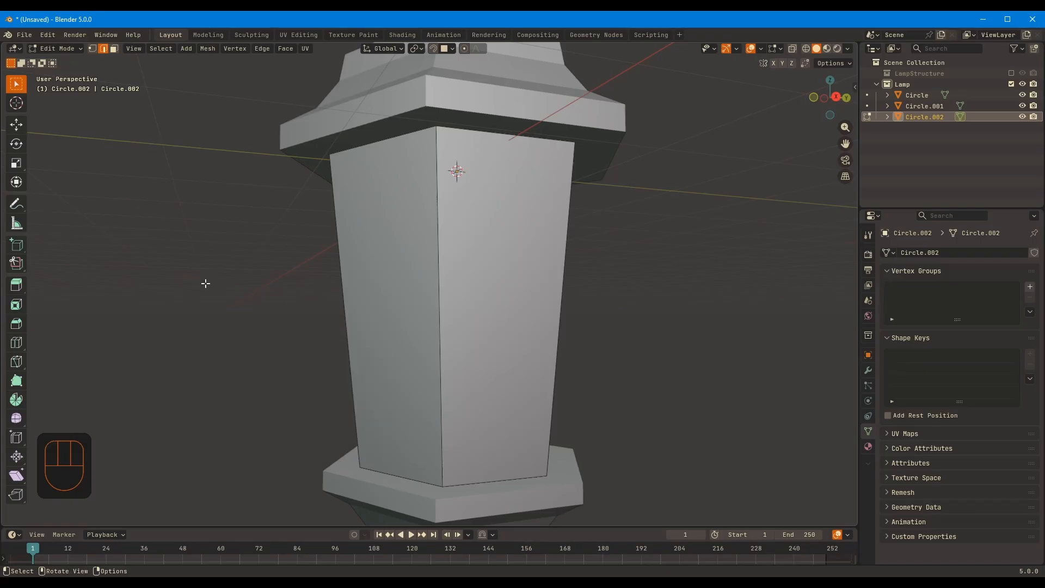
Set the lantern body's bridge to 3 cuts with smoothness 0.480 and give it a negative profile factor
key(F9)
drag(282, 304, 187, 267)
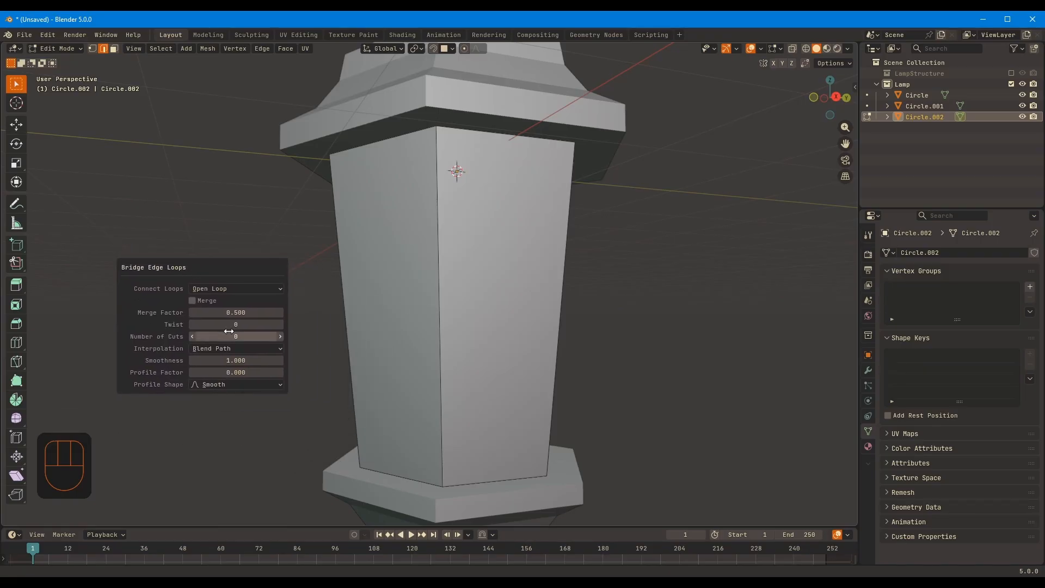
drag(236, 338, 258, 338)
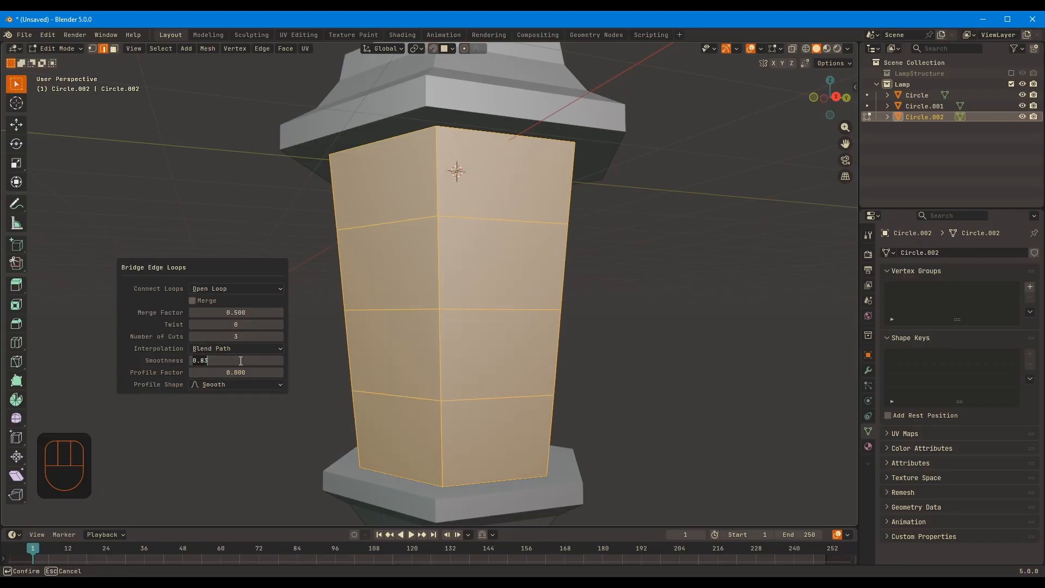
mouse_move(240, 372)
mouse_down()
mouse_move(263, 375)
mouse_move(242, 360)
mouse_up()
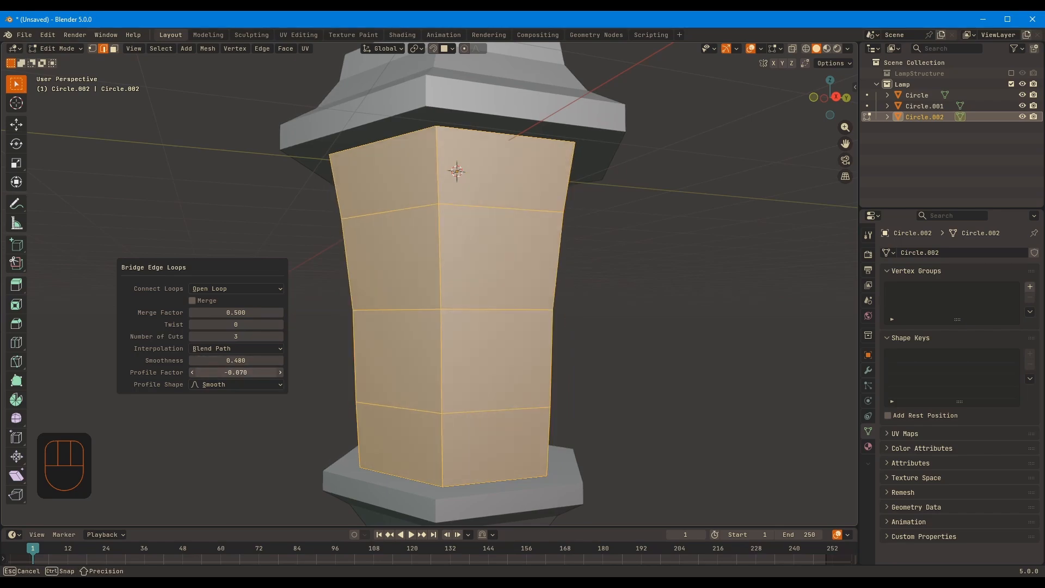
Refine the bridge's inward curve with the Root profile shape, profile factor -0.110 and smoothness 0.690
click(242, 385)
click(244, 386)
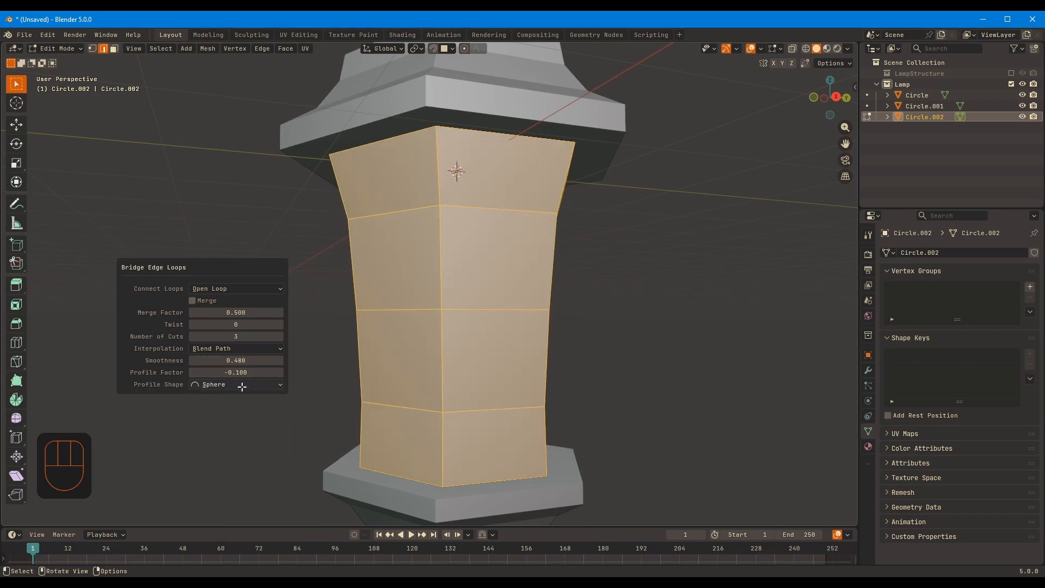
click(242, 385)
click(238, 403)
mouse_move(239, 373)
mouse_down()
mouse_move(247, 372)
mouse_move(234, 372)
mouse_up()
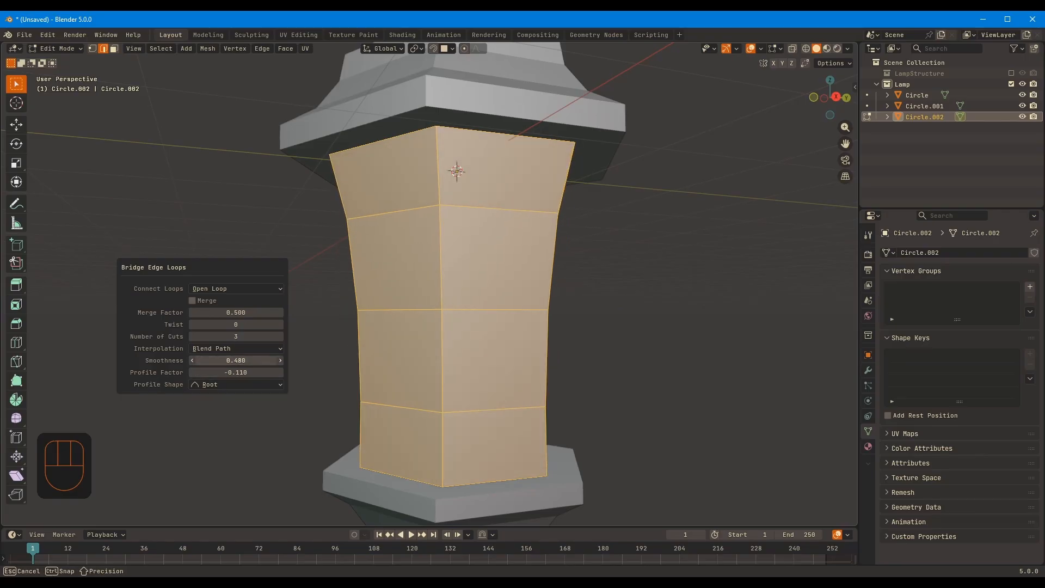
drag(249, 376, 248, 376)
Leave Edit Mode and shade the curved lantern body smooth
middle_drag(585, 343, 563, 359)
scroll(635, 314, down, 6)
key(Tab)
right_click(430, 279)
click(429, 279)
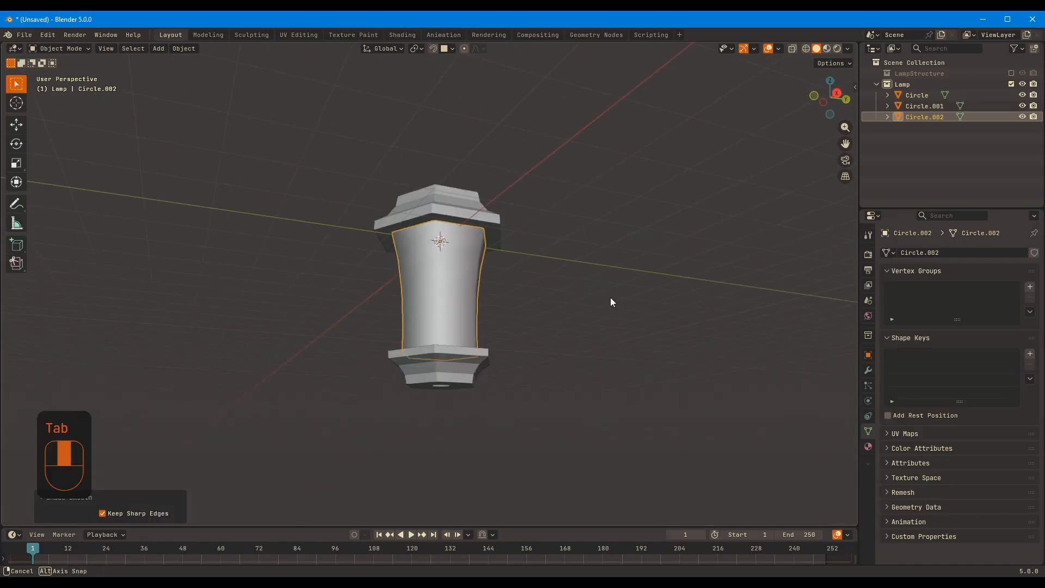
Open the lantern's upper and lower hexagonal pieces together in Edit Mode with face selection
scroll(638, 340, up, 4)
middle_drag(637, 339, 500, 376)
click(525, 440)
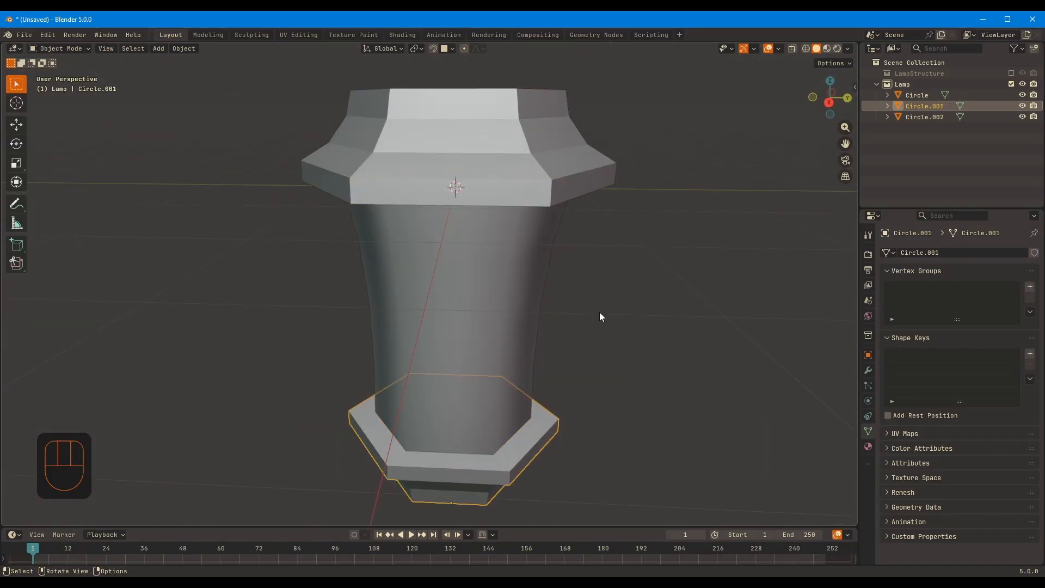
key(Tab)
middle_drag(576, 426, 557, 163)
key(Tab)
shift+click(556, 155)
key(Tab)
key(3)
middle_drag(653, 360, 589, 344)
Duplicate in place the flat rim faces under the upper piece and atop the lower piece, and separate them into new objects
alt+click(578, 181)
alt+shift+click(543, 426)
key(shift+d)
right_click(574, 338)
key(p)
click(575, 337)
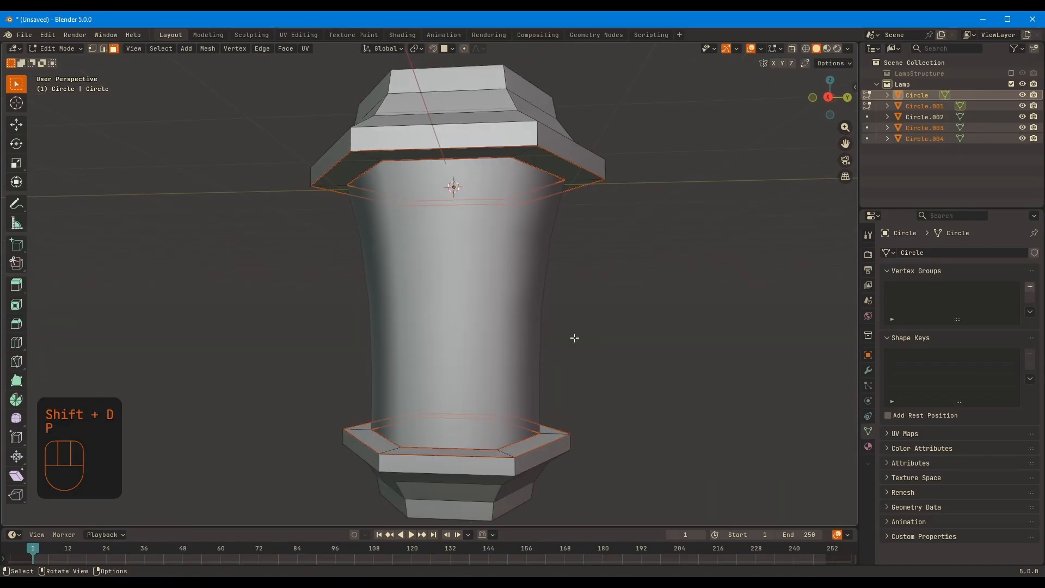
Select only the two separated rim rings and open them together in Edit Mode
key(Tab)
click(931, 128)
shift+click(933, 139)
middle_drag(672, 321, 677, 348)
key(Tab)
key(a)
key(Tab)
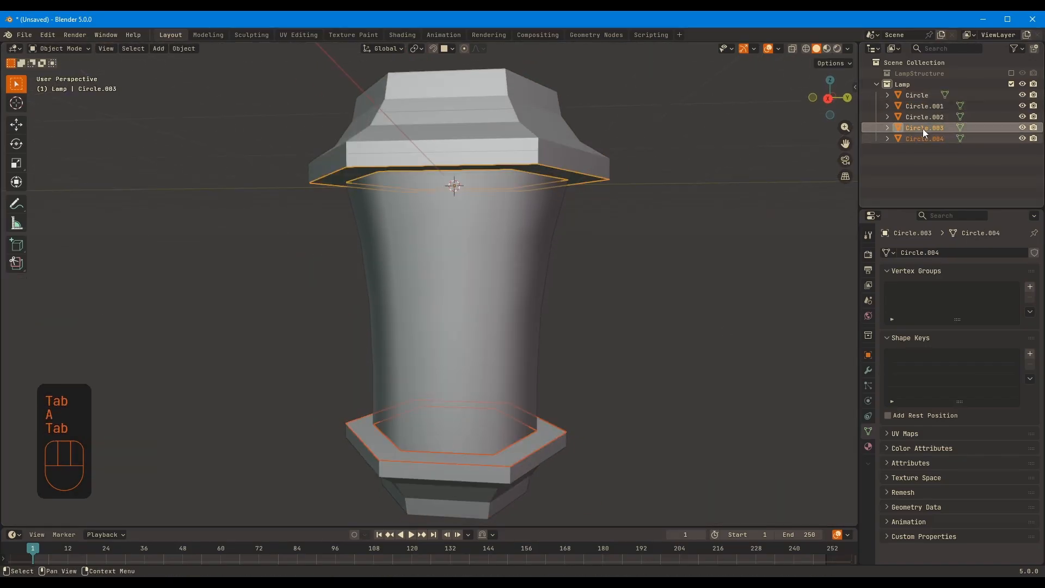
click(926, 129)
shift+click(926, 140)
key(Tab)
Scale the outer edge loops of both rim rings inward in the horizontal plane to narrow the rings
middle_drag(592, 250, 546, 424)
key(2)
alt+click(586, 198)
alt+shift+click(546, 425)
key(s)
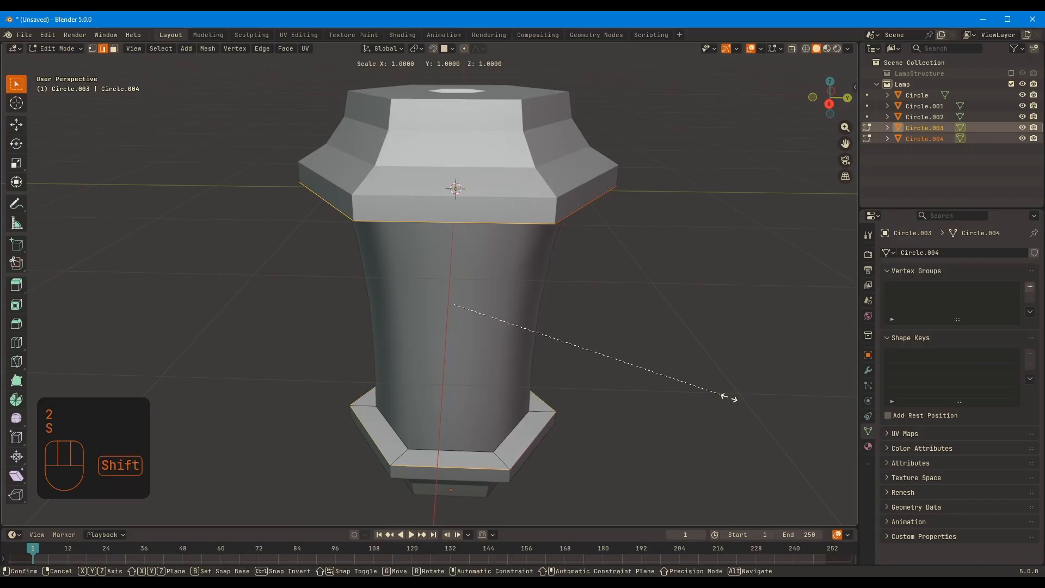
key(shift+z)
click(685, 391)
Extrude all faces of both rim rings along their normals by about 0.081 m
middle_drag(684, 391, 653, 329)
key(a)
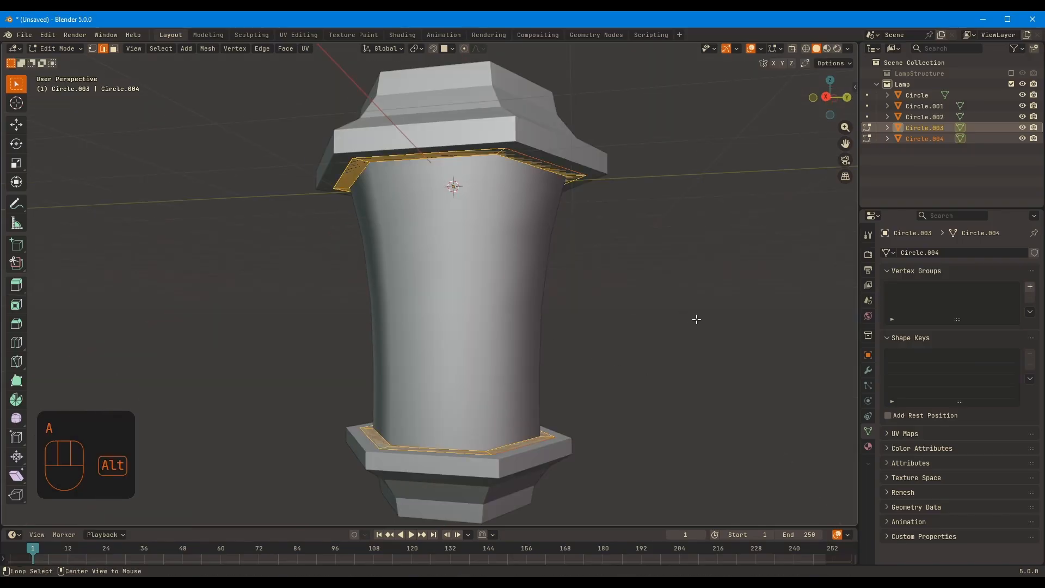
key(alt+e)
click(696, 319)
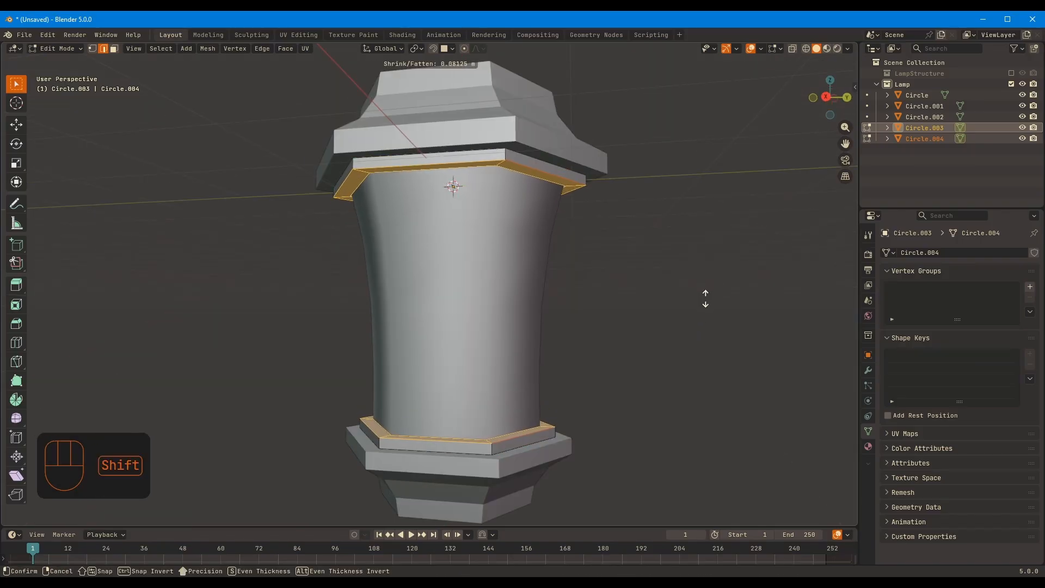
click(705, 298)
Scale the outer edge loops of both extruded rings in the horizontal plane to taper their sides
middle_drag(770, 354, 535, 166)
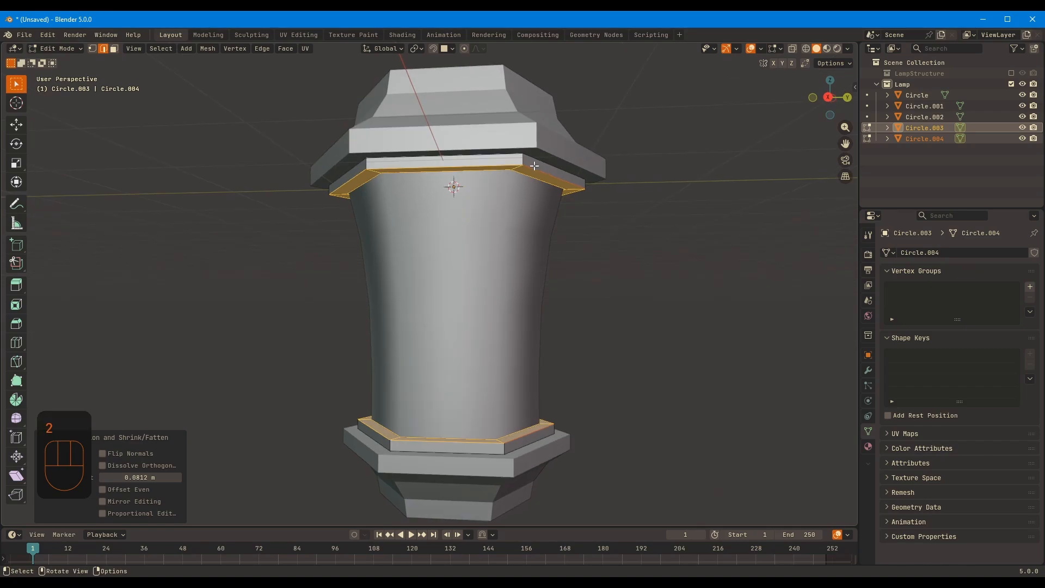
alt+click(534, 166)
alt+shift+click(542, 427)
key(s)
key(shift+z)
click(723, 380)
Select the vertical corner edges around both the upper and lower rings in Edit Mode
middle_drag(736, 346, 515, 142)
key(Tab)
key(Tab)
ctrl+alt+click(515, 142)
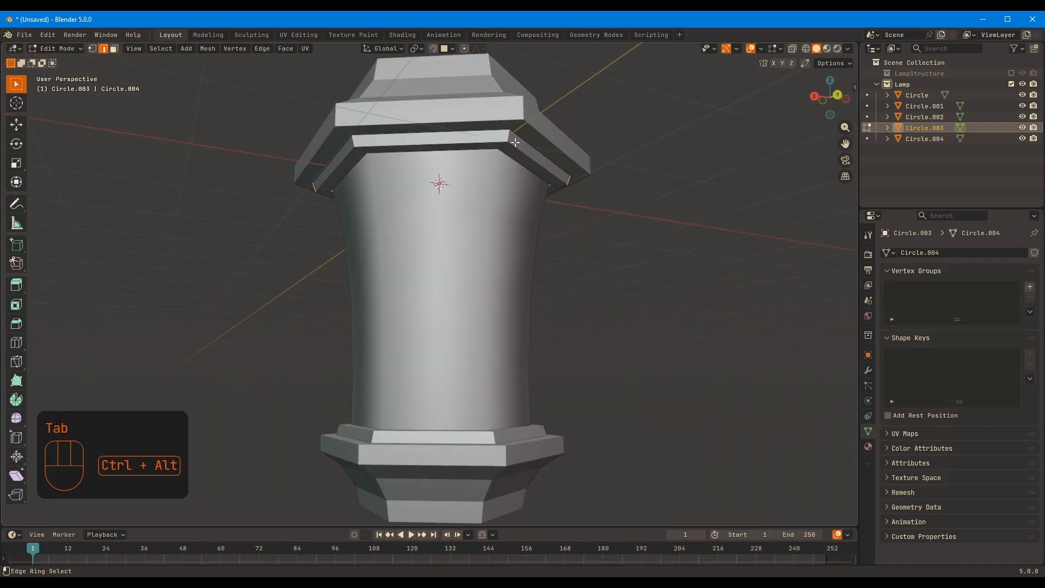
key(Tab)
shift+click(509, 434)
key(Tab)
ctrl+alt+click(494, 437)
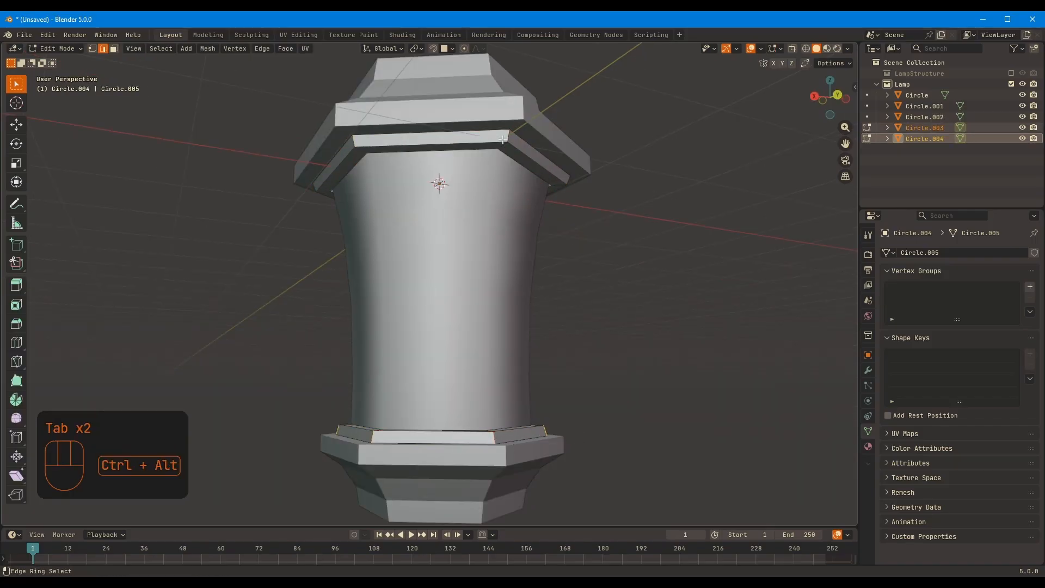
middle_drag(618, 278, 333, 441)
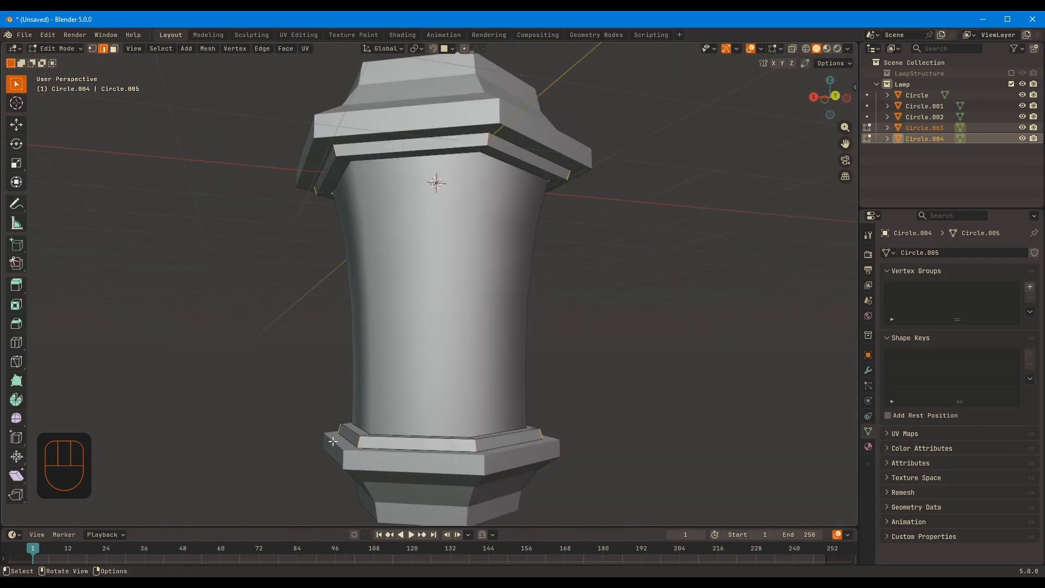
ctrl+alt+click(477, 445)
Extend the corner edge selection to full edge loops and bevel the ring corners by 0.122 m with 1 segment
click(161, 49)
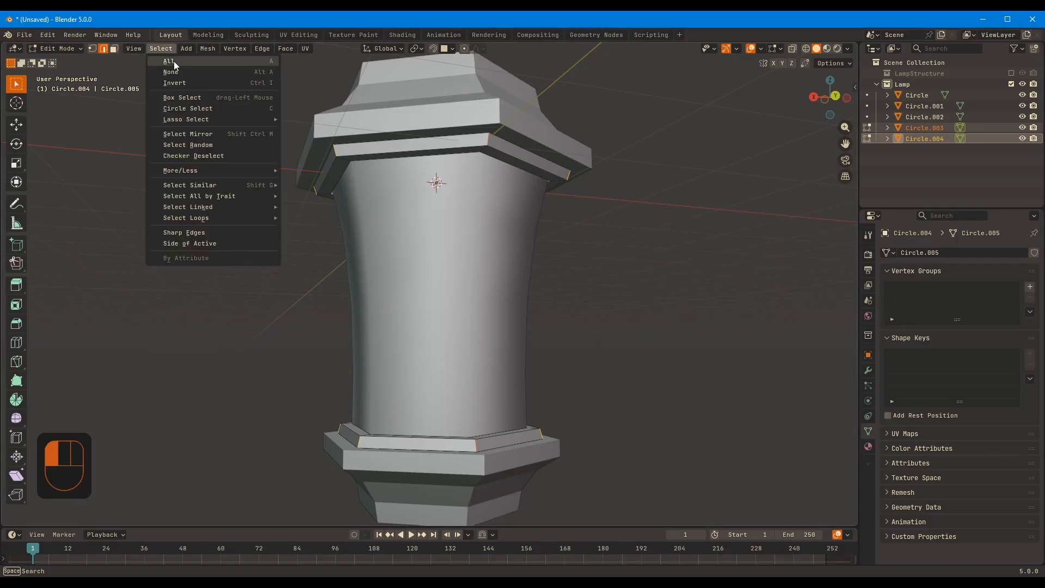
mouse_move(201, 220)
click(317, 217)
middle_drag(508, 203, 487, 112)
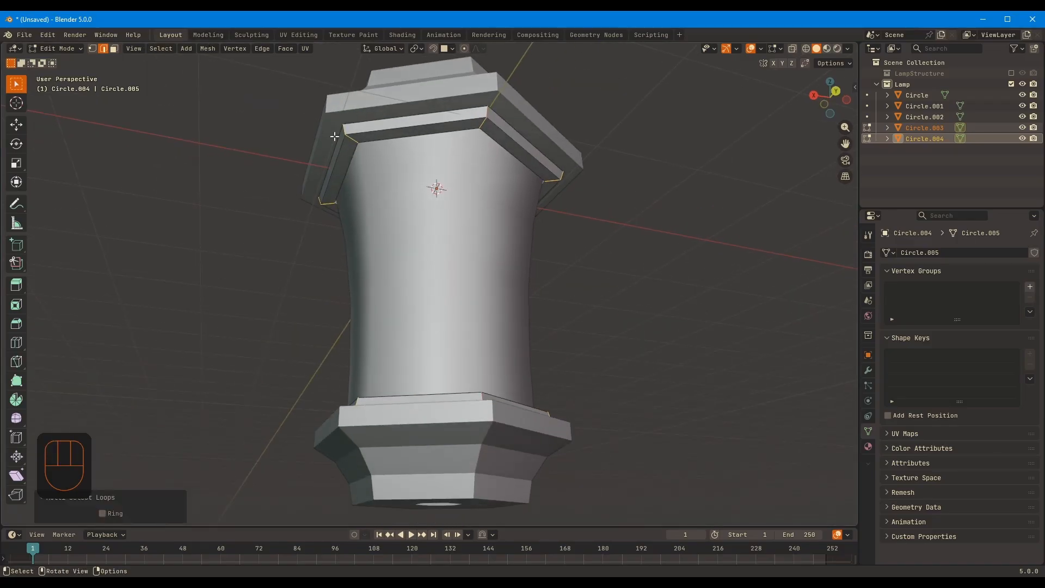
middle_drag(629, 349, 657, 397)
key(ctrl+b)
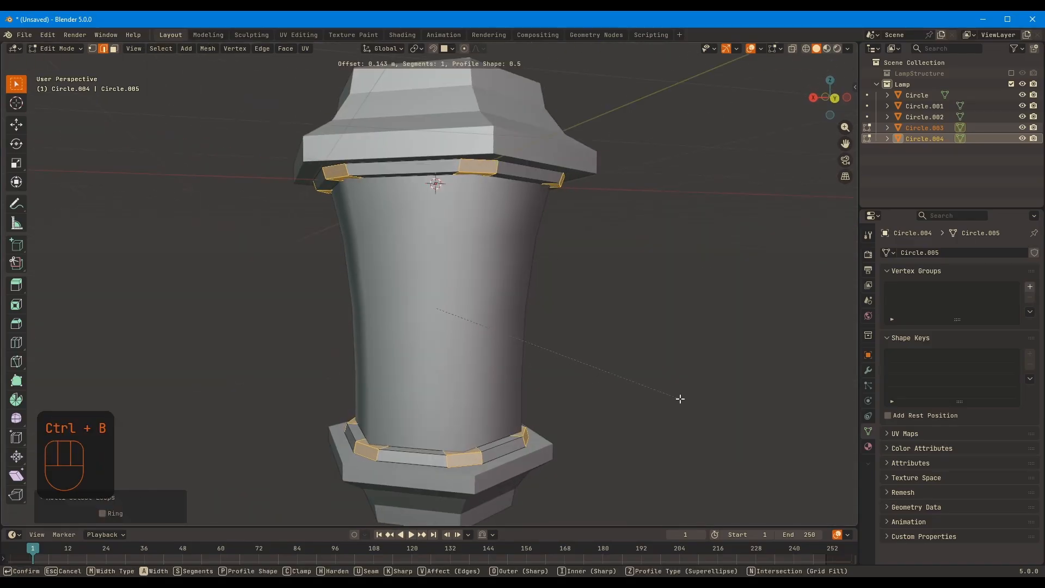
click(677, 399)
middle_drag(677, 399, 604, 415)
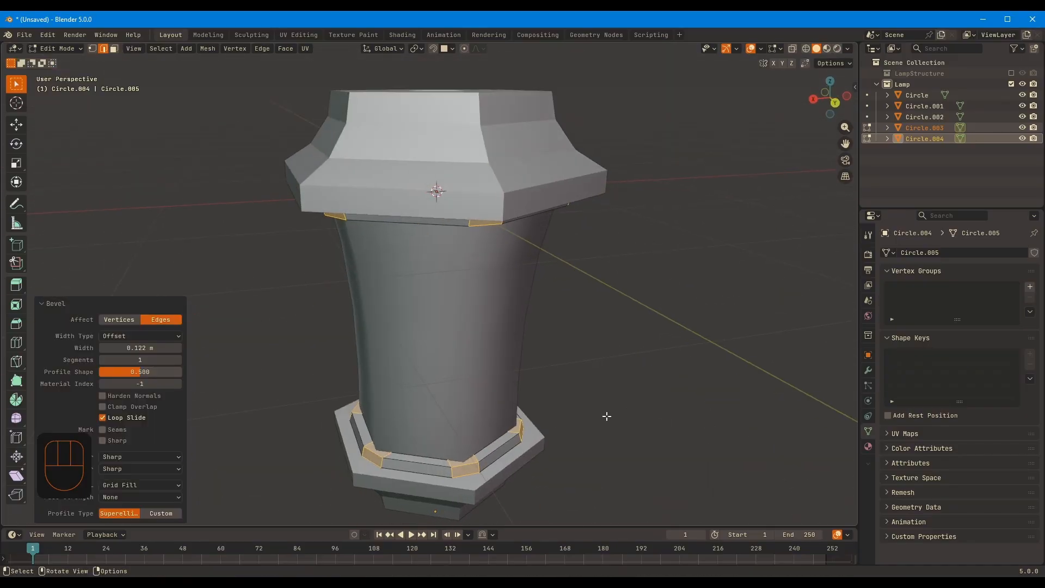
Select the lower ring's outer side faces and scale them outward in the horizontal plane
key(3)
key(shift+2)
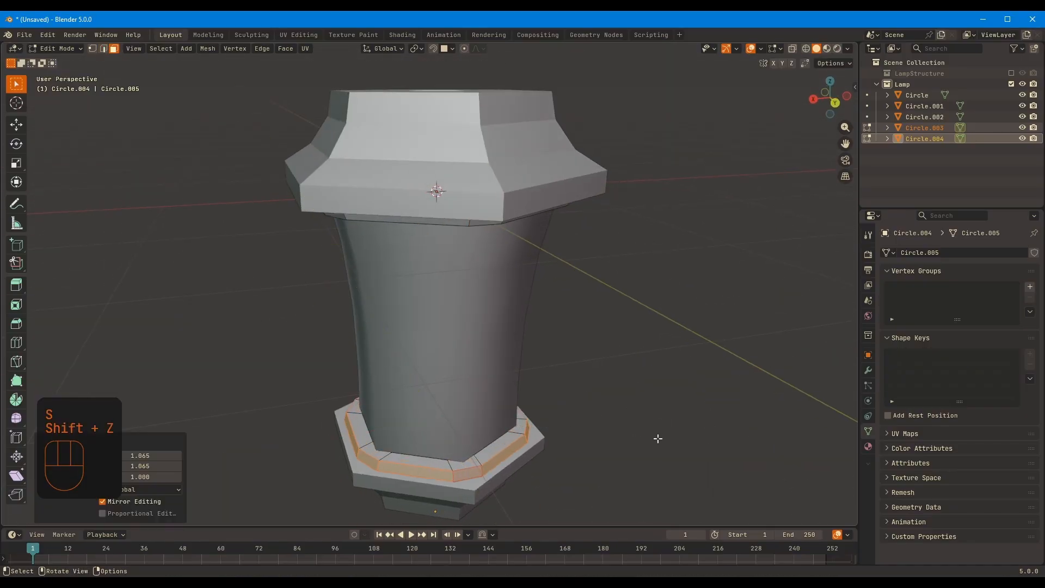
middle_drag(655, 436, 607, 299)
key(ctrl+z)
middle_drag(537, 278, 591, 380)
middle_drag(564, 334, 561, 375)
scroll(593, 427, up, 2)
key(s)
key(shift+z)
click(574, 365)
Scale the whole lower hexagonal base piece slightly wider in the horizontal plane
key(Tab)
click(483, 406)
key(Tab)
key(a)
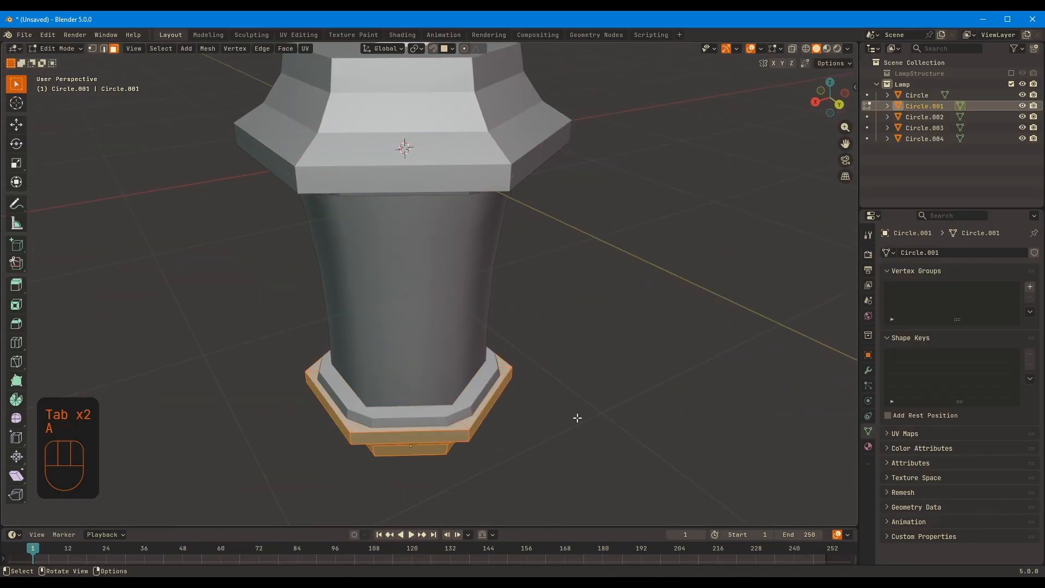
key(s)
key(shift+z)
click(577, 413)
key(Tab)
Select the upper and lower bevelled rings and open them together in Edit Mode
middle_drag(588, 424, 542, 211)
key(KP_1)
middle_drag(469, 202, 500, 170)
click(509, 133)
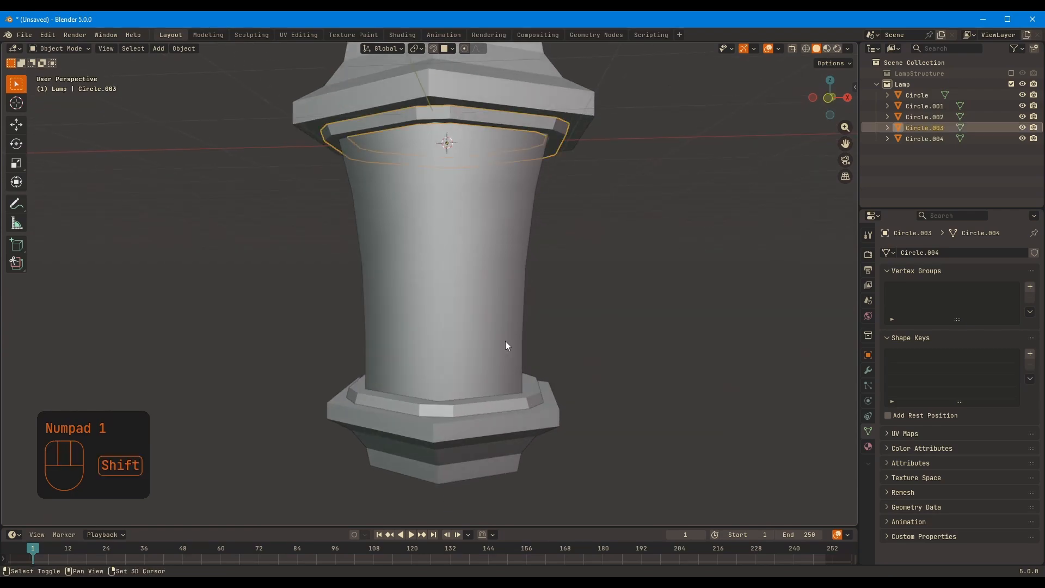
shift+click(504, 387)
middle_drag(510, 379, 504, 291)
key(Tab)
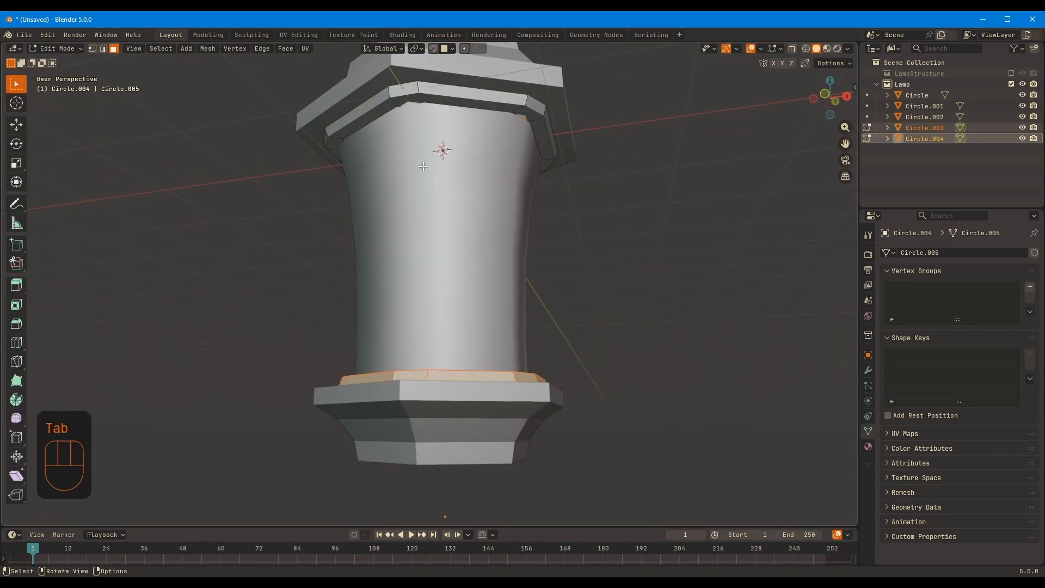
Duplicate one matching corner face from each ring in place and separate the copies into new objects
click(404, 103)
middle_drag(404, 104, 415, 410)
shift+click(408, 424)
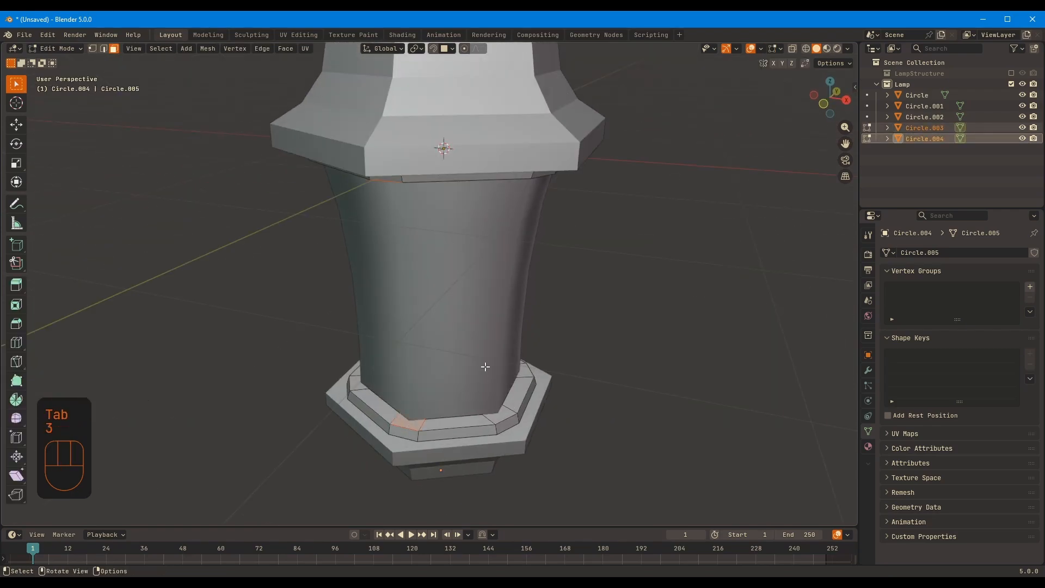
key(shift+d)
right_click(453, 349)
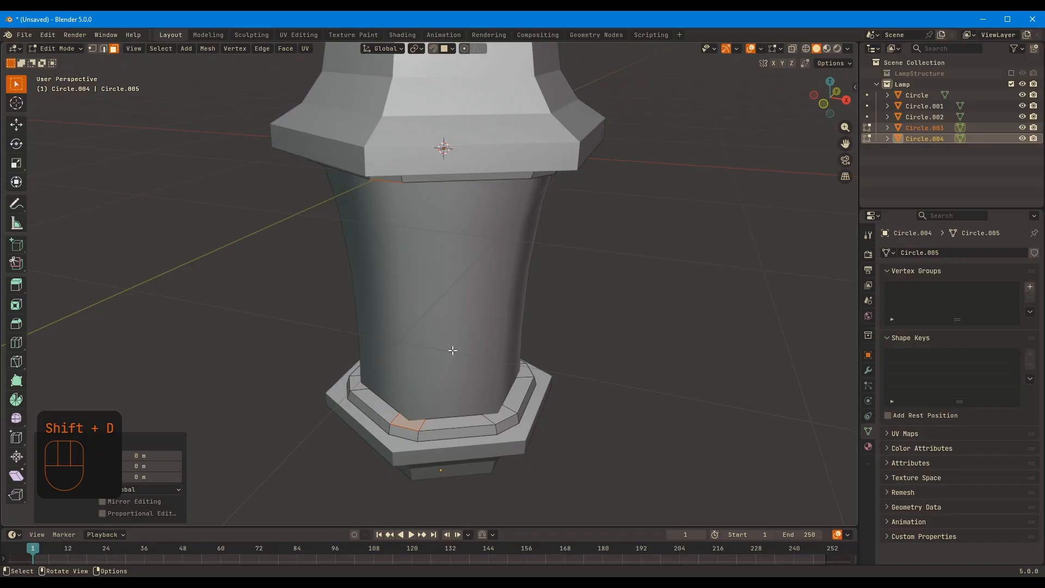
key(p)
click(452, 351)
Join the two separated corner faces into a single object
key(Tab)
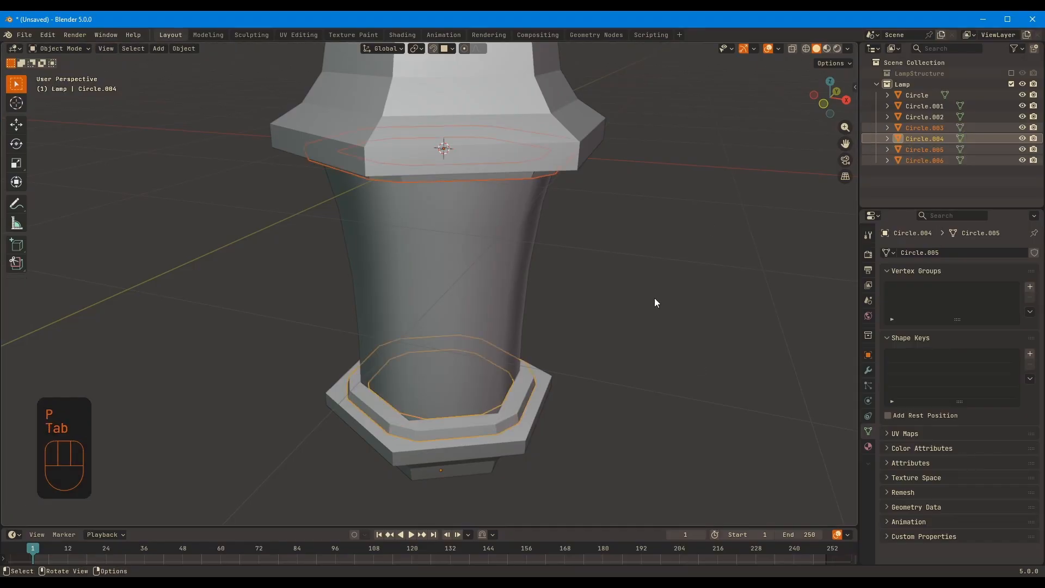
click(929, 159)
click(932, 151)
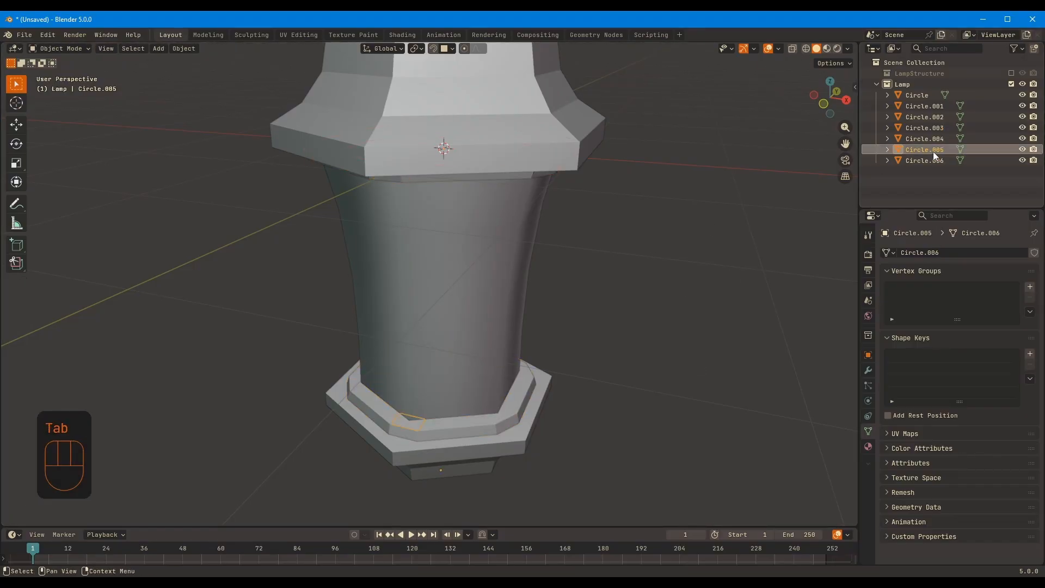
ctrl+click(936, 159)
key(ctrl+j)
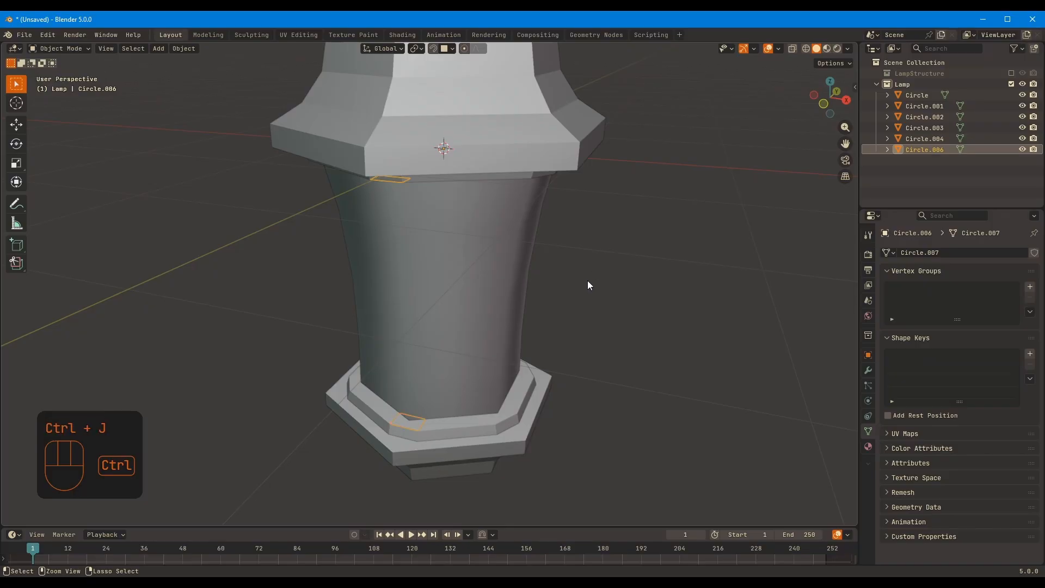
Bridge the upper and lower corner faces to form a straight corner post
middle_drag(586, 280, 481, 281)
key(Tab)
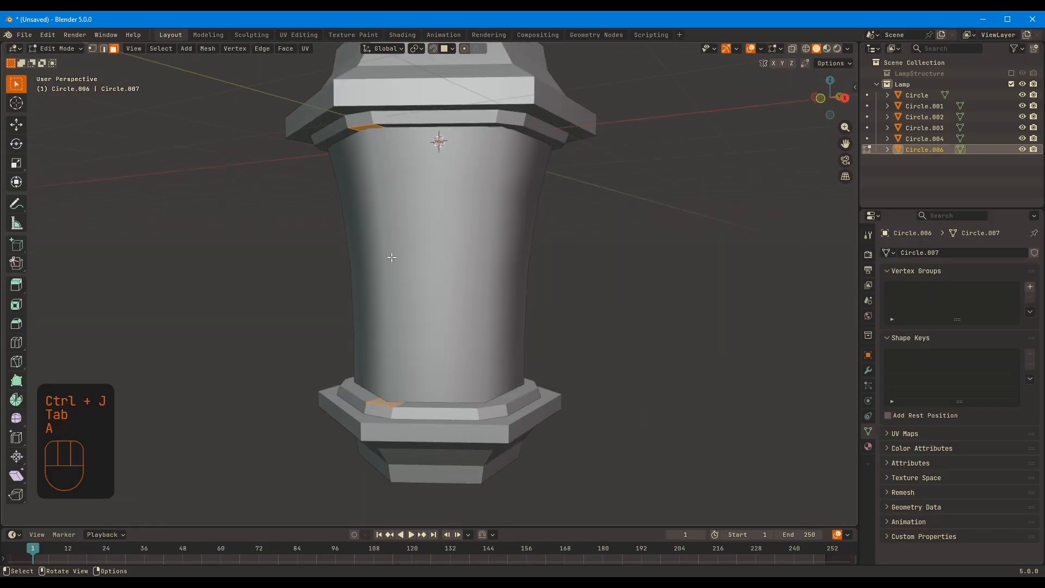
right_click(338, 202)
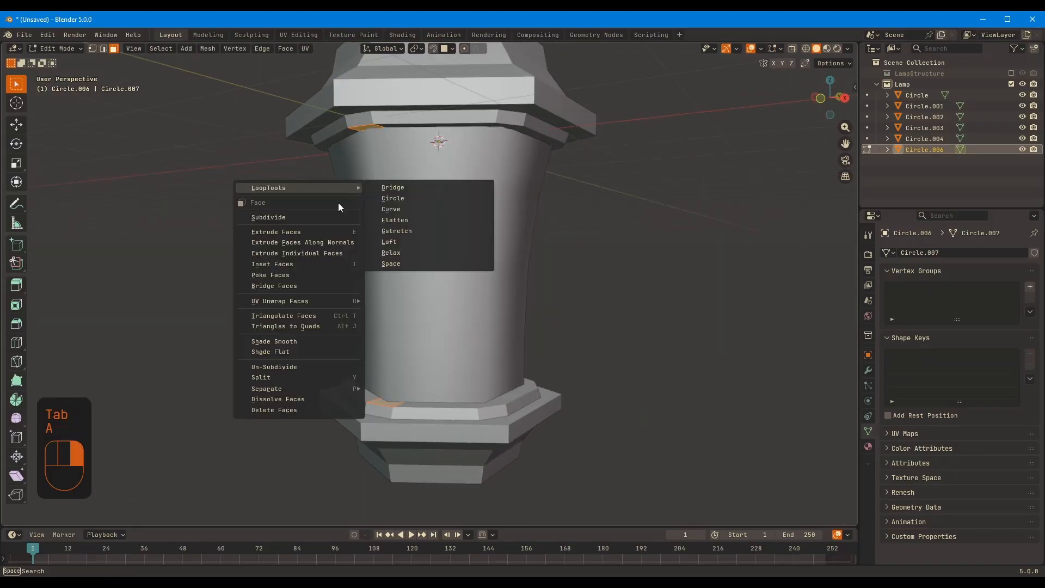
click(309, 289)
middle_drag(468, 289, 437, 271)
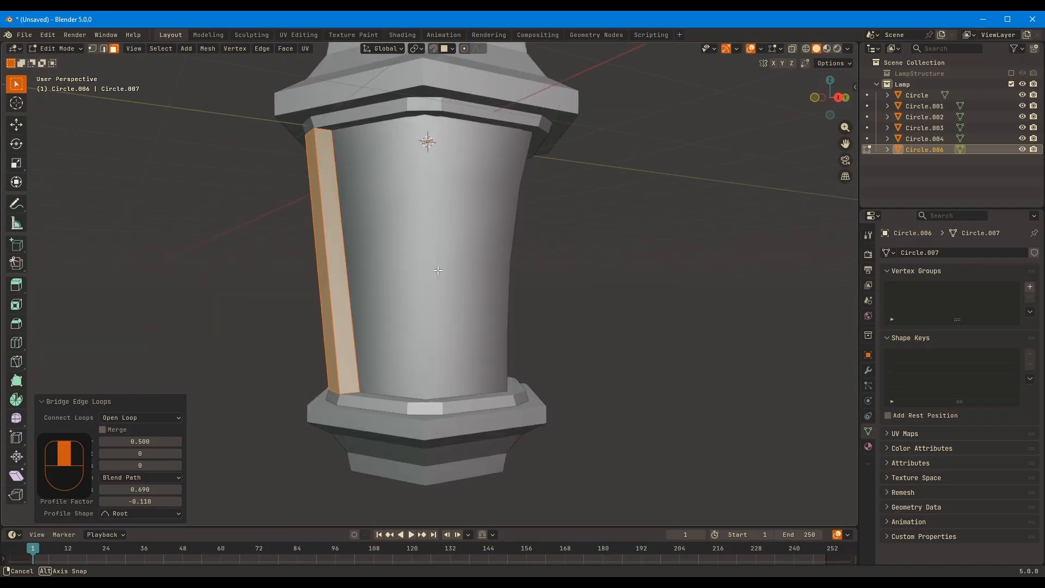
Add a centred loop cut at the post's mid-height and move it about 0.085 m along Y toward the lantern body
key(ctrl+r)
click(324, 255)
right_click(324, 255)
key(KP_3)
key(g)
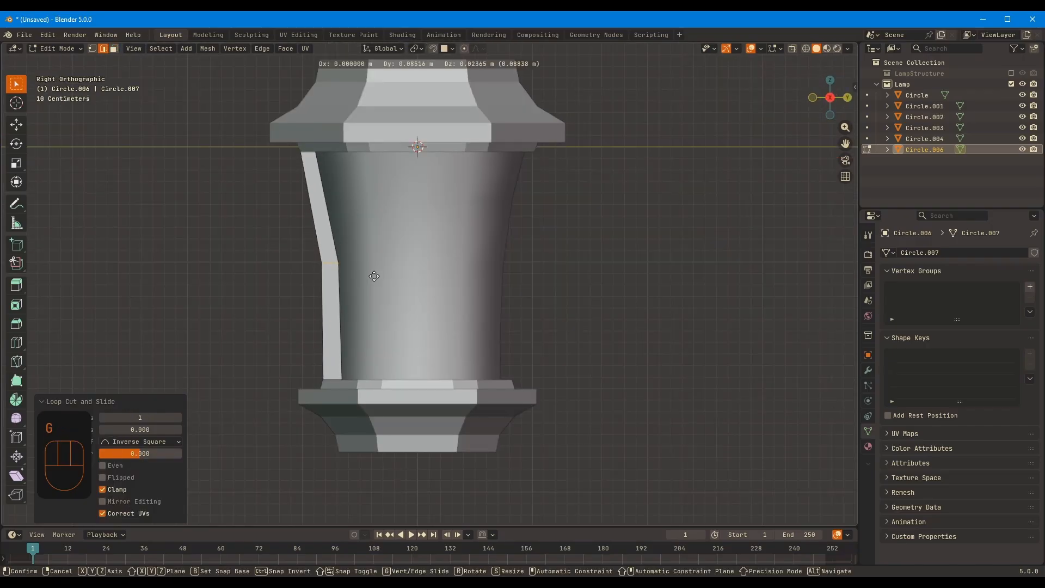
click(373, 276)
Add a centred loop cut in the post's lower half and move it along Y to follow the body's curve
key(ctrl+r)
click(325, 303)
right_click(325, 303)
key(g)
key(y)
click(387, 303)
key(ctrl+t)
Add a centred loop cut in the post's upper half and move it to follow the body's curve
key(ctrl+r)
click(321, 203)
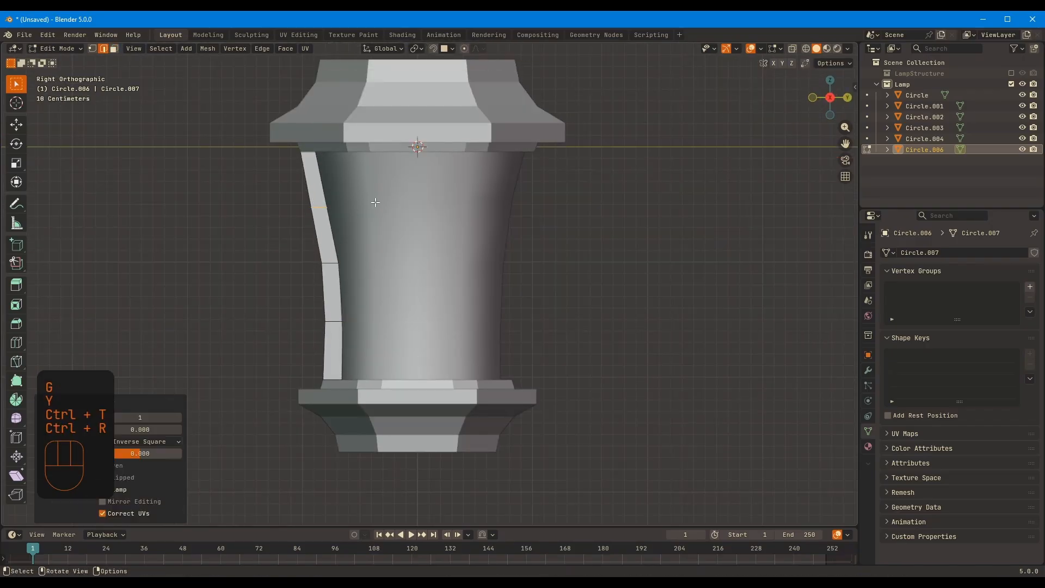
key(g)
click(380, 201)
Select the outward-facing faces along the full length of the corner post and shrink them along their normals to thin it
middle_drag(381, 202, 599, 233)
key(3)
alt+click(547, 194)
click(552, 190)
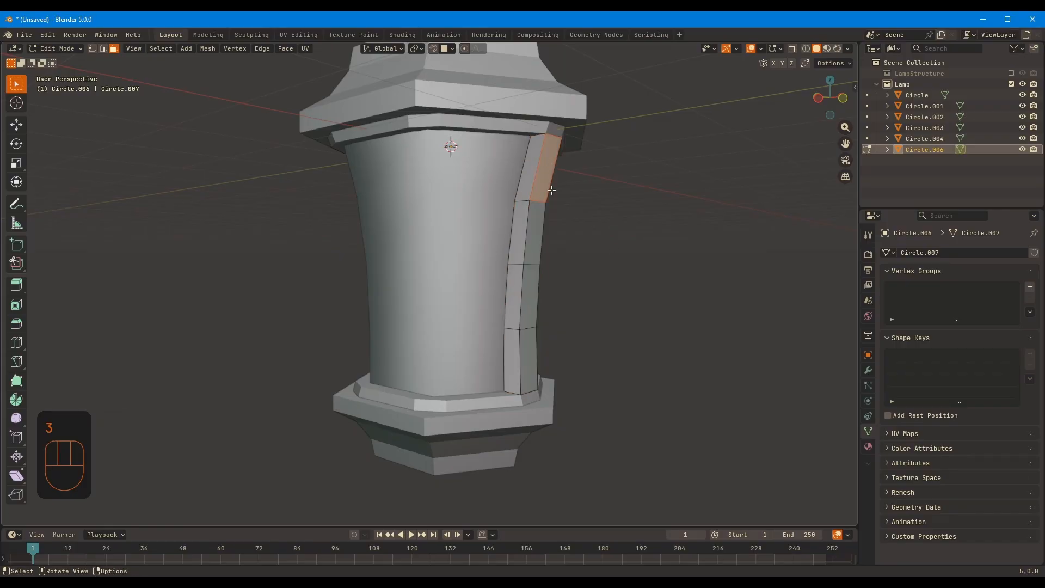
ctrl+click(530, 360)
middle_drag(631, 351, 694, 344)
key(alt+s)
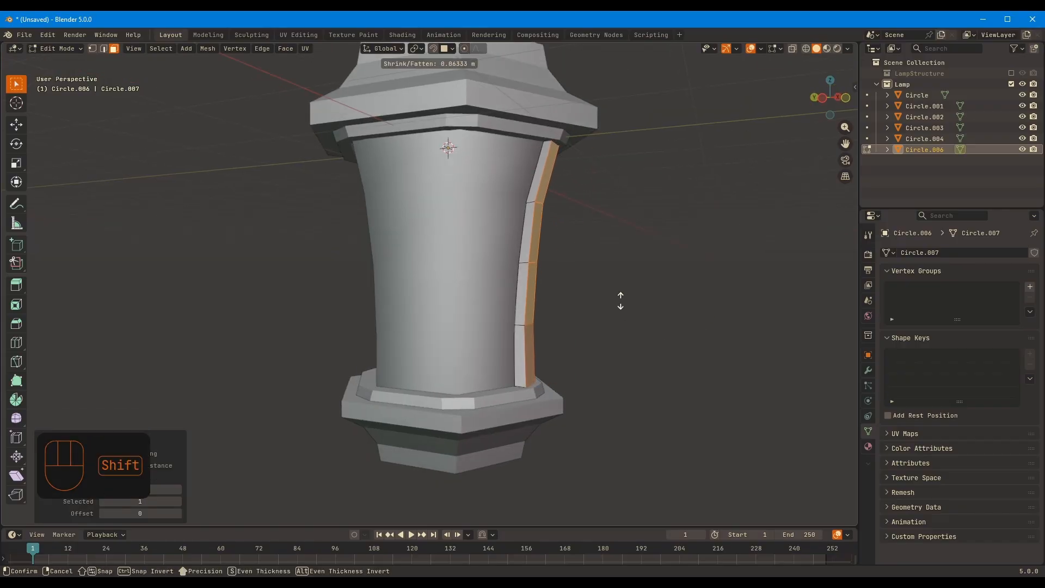
click(635, 305)
key(Tab)
Move the outer vertices in the corner post's lower part along Y to refine its curved profile
middle_drag(670, 310, 464, 309)
key(Tab)
key(alt+z)
key(1)
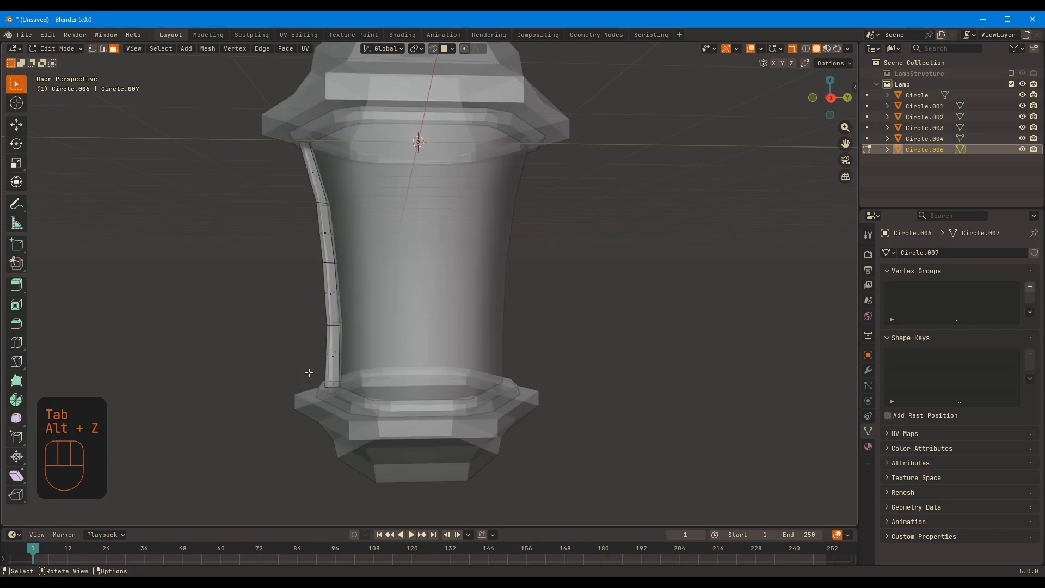
drag(308, 371, 332, 397)
key(alt+z)
key(g)
key(y)
click(358, 391)
key(alt+z)
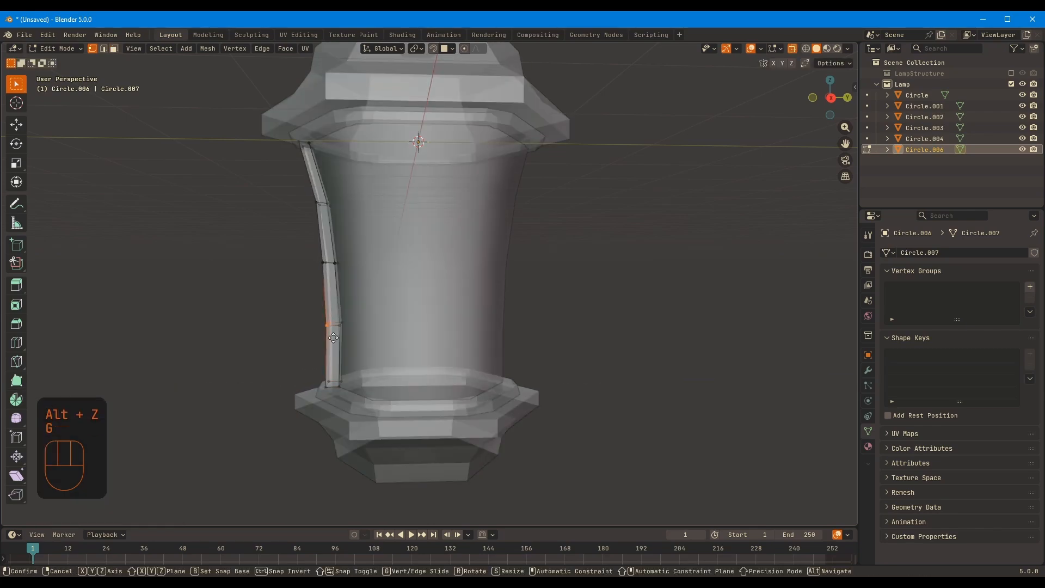
key(Tab)
Select the corner post object and add an Array modifier to it
scroll(476, 393, down, 8)
middle_drag(476, 393, 569, 367)
click(483, 319)
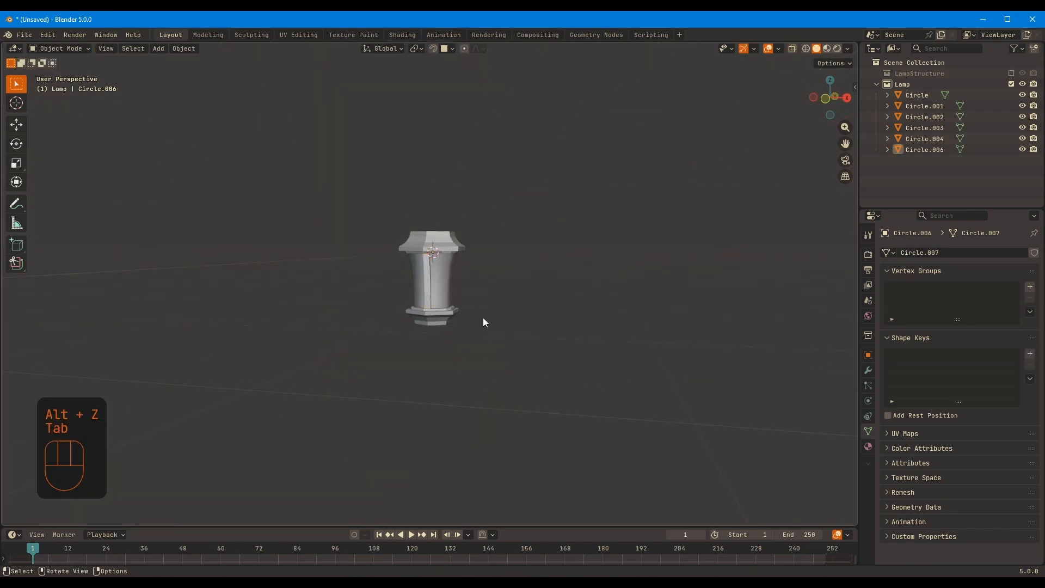
scroll(481, 316, up, 5)
click(425, 269)
middle_drag(503, 296, 583, 235)
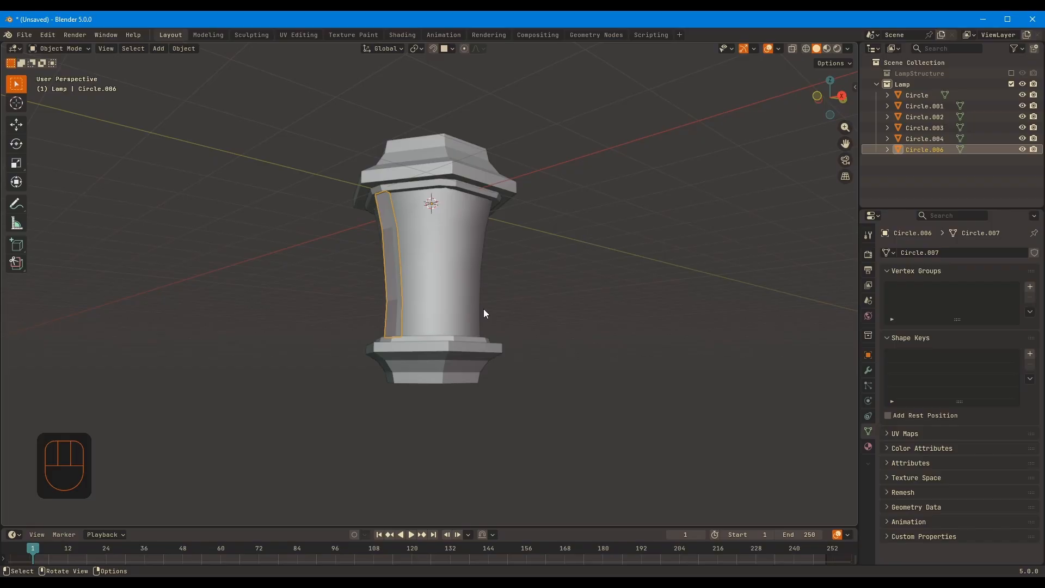
middle_drag(483, 309, 798, 363)
click(869, 371)
click(941, 253)
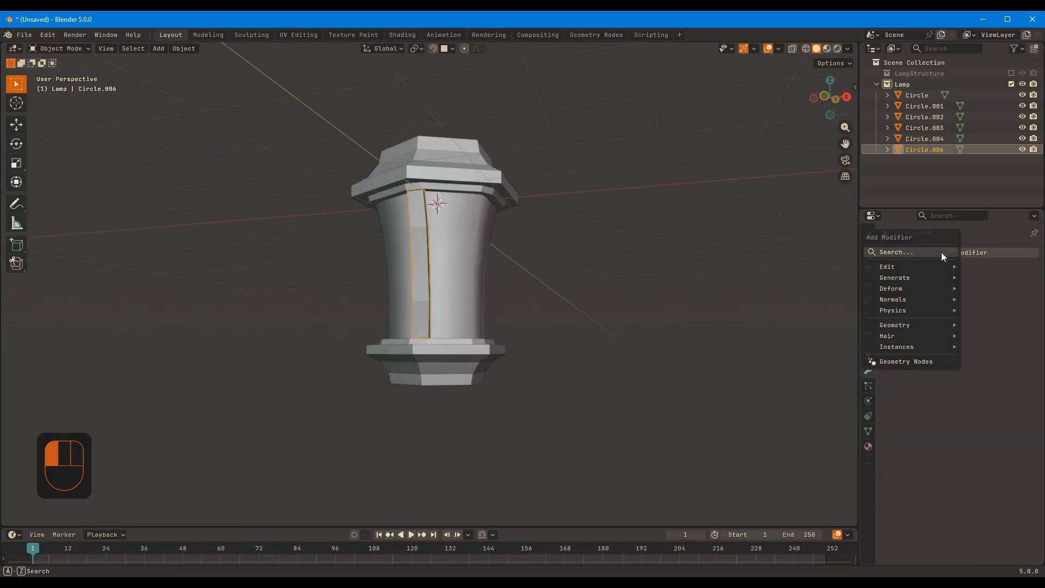
mouse_move(899, 275)
click(811, 276)
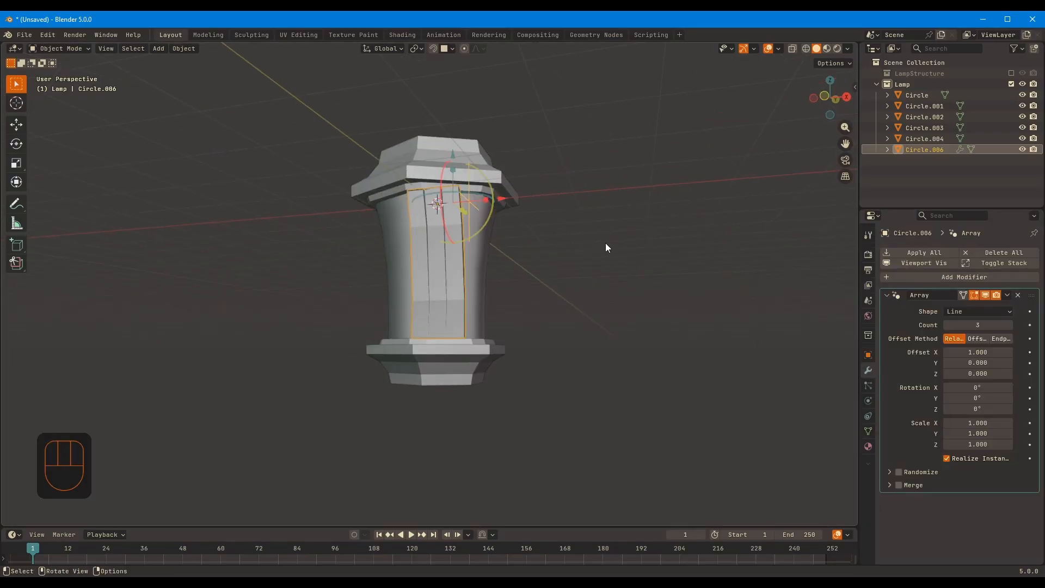
Set the post's array to a full Circle of 6 copies around the Z axis with a radius of 0 m
middle_drag(549, 239, 461, 198)
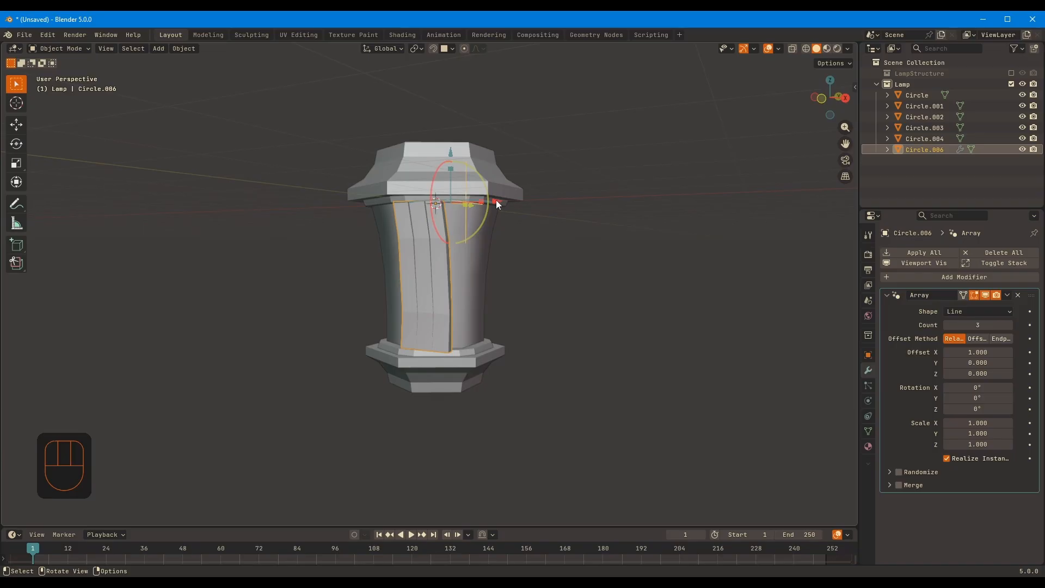
drag(496, 204, 519, 188)
click(998, 312)
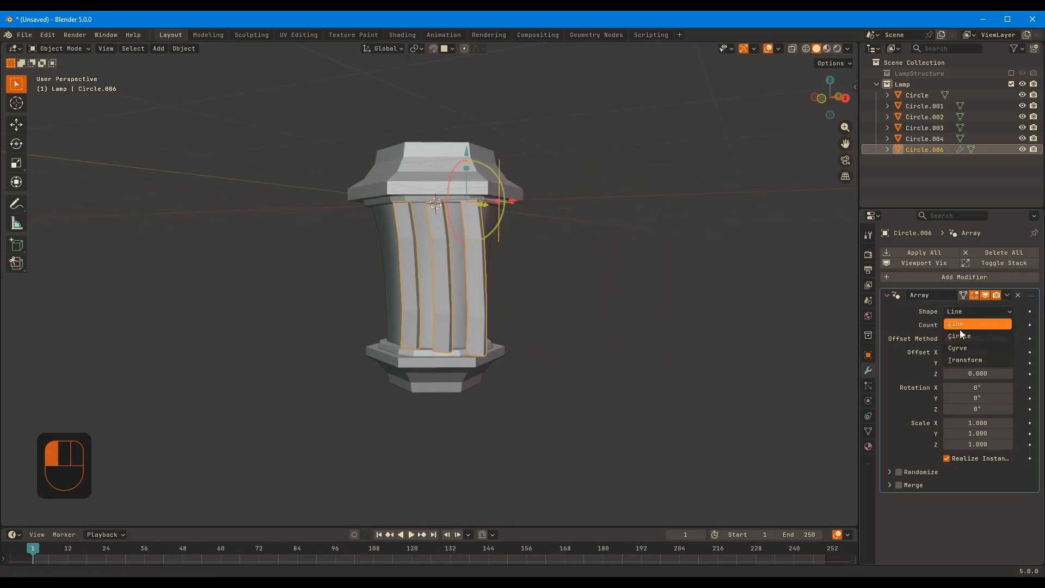
click(959, 329)
middle_drag(501, 203, 476, 221)
drag(457, 204, 587, 227)
middle_drag(587, 226, 523, 254)
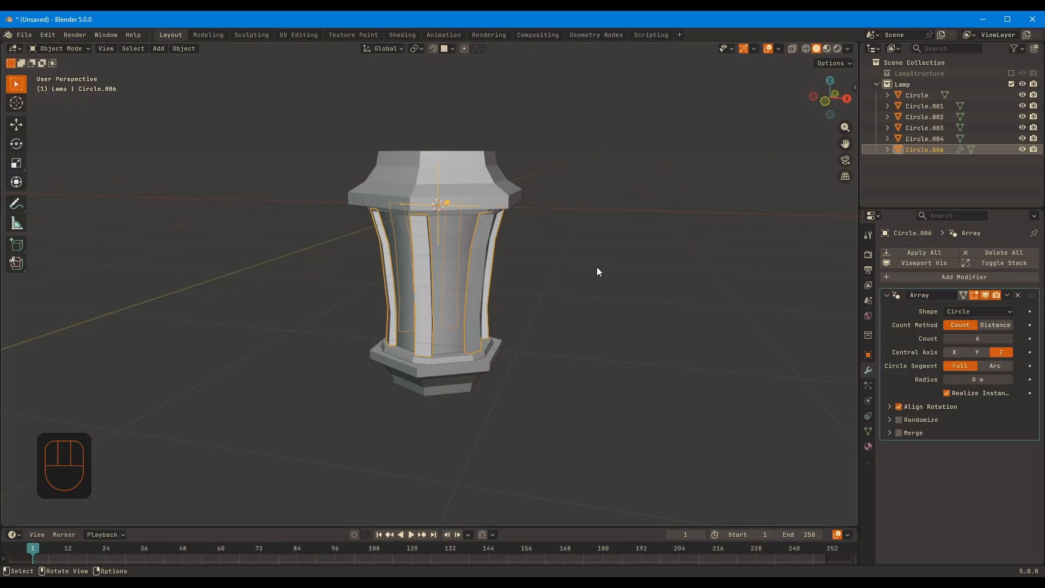
middle_drag(623, 266, 722, 249)
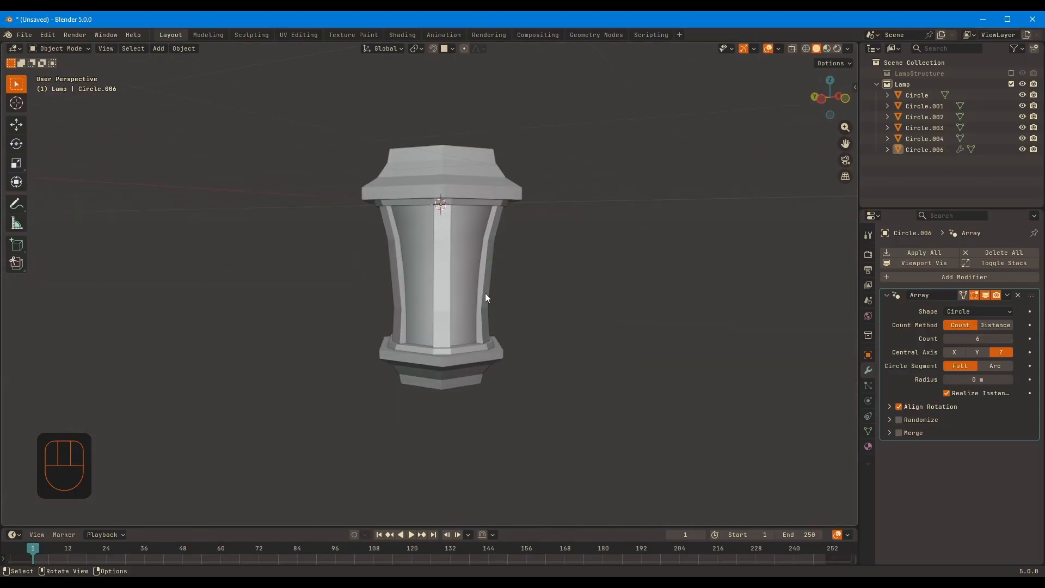
Open the arrayed corner post's mesh for editing
scroll(486, 297, up, 3)
key(Tab)
middle_drag(594, 275, 582, 263)
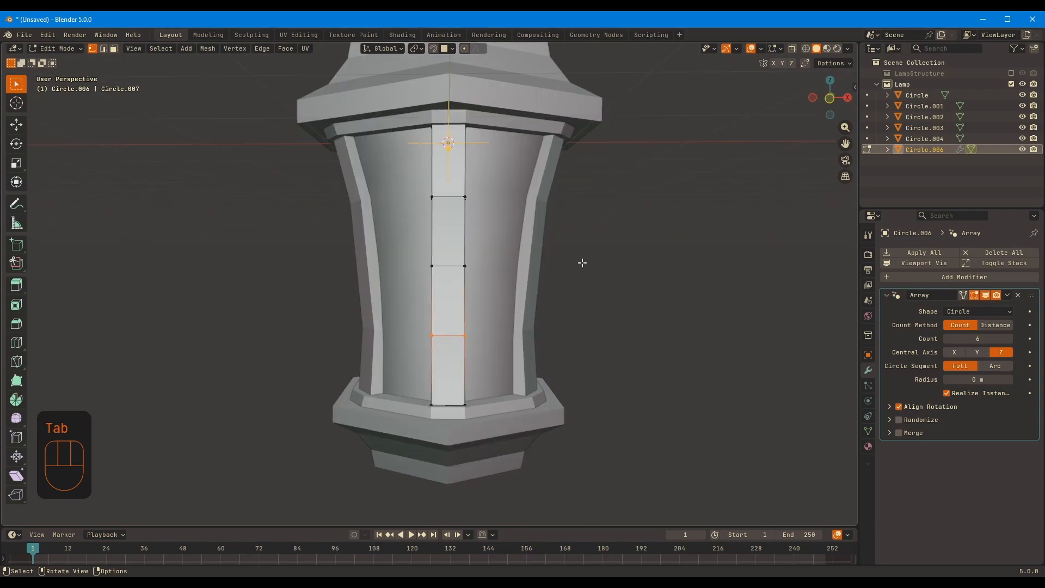
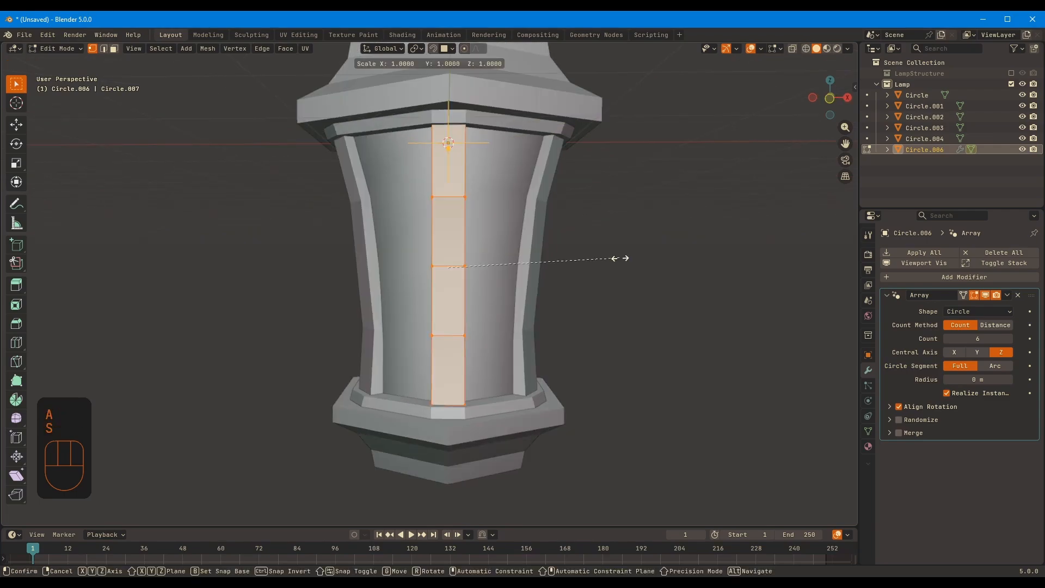
Narrow the corner post mesh along X to about 0.75 of its width and return to Object Mode
click(585, 258)
middle_drag(598, 261, 593, 306)
key(Tab)
click(727, 295)
scroll(612, 282, down, 5)
middle_drag(547, 277, 604, 259)
scroll(518, 324, up, 6)
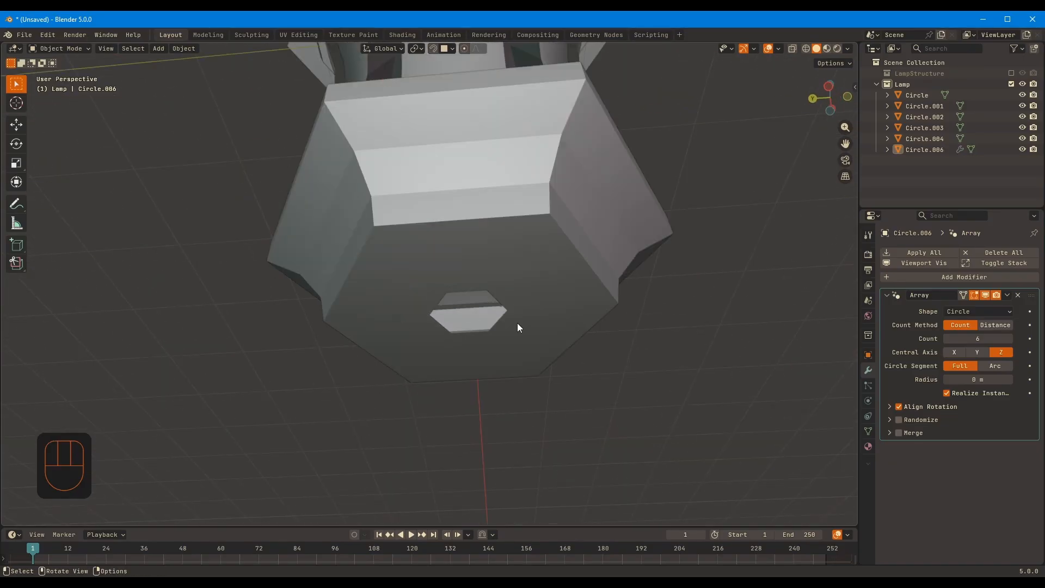
click(518, 325)
key(Tab)
key(Tab)
middle_drag(526, 300, 523, 313)
key(shift+a)
mouse_move(506, 251)
click(574, 301)
scroll(580, 302, down, 4)
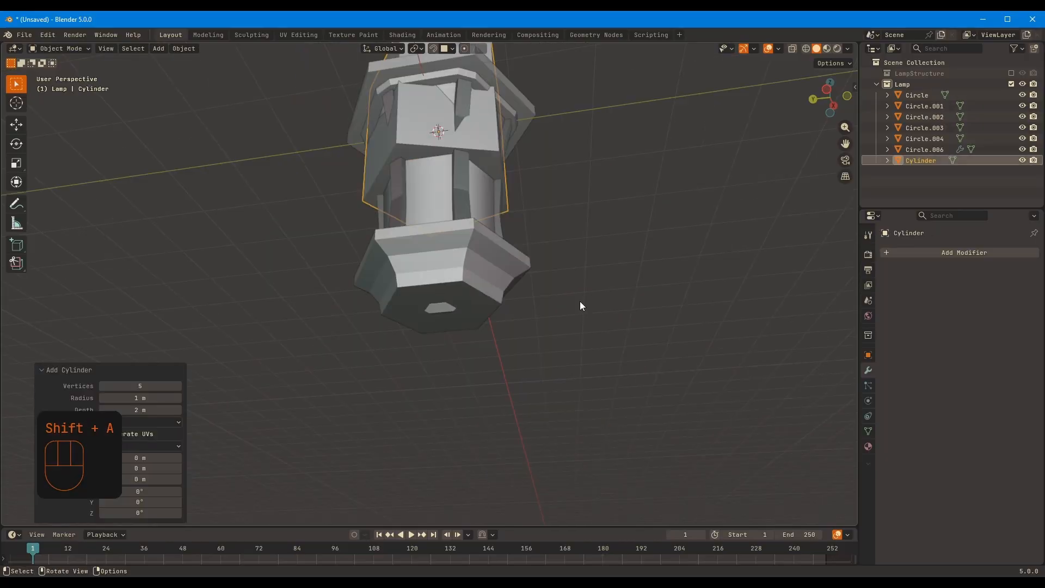
click(177, 385)
click(177, 385)
click(178, 386)
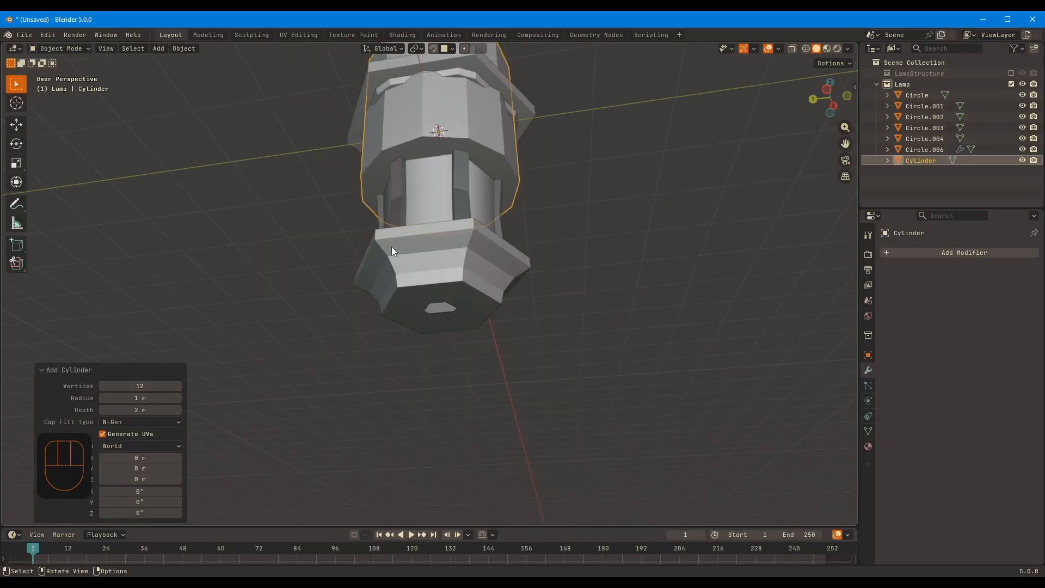
key(g)
key(z)
click(452, 486)
middle_drag(536, 293, 296, 277)
key(ctrl+z)
key(ctrl+z)
Add an eight-sided cylinder and move it down along Z by about 3.49 m, beneath the lantern base
key(shift+a)
mouse_move(588, 230)
click(656, 282)
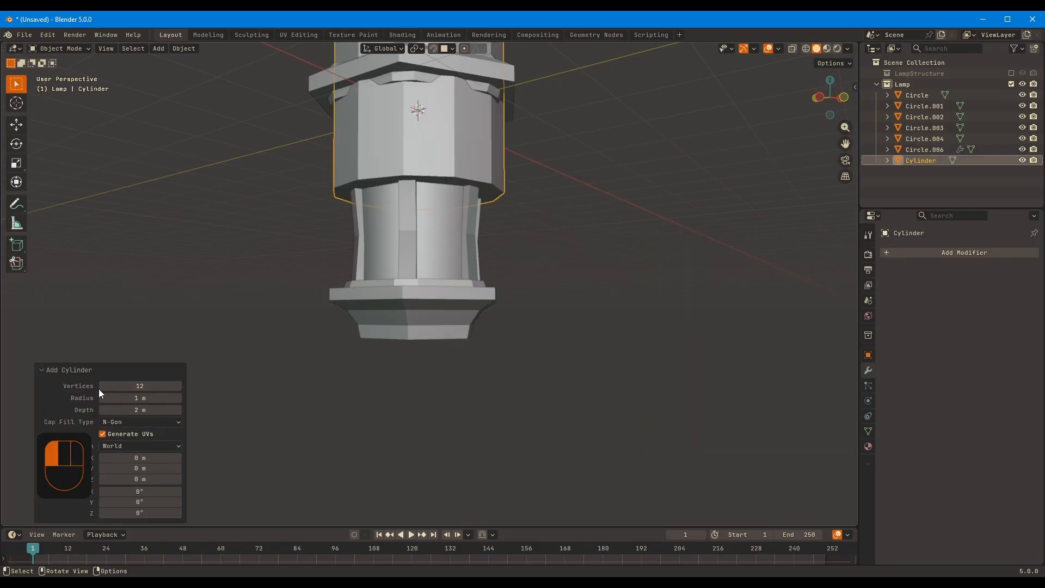
click(102, 385)
click(102, 386)
click(102, 386)
click(101, 386)
key(g)
key(z)
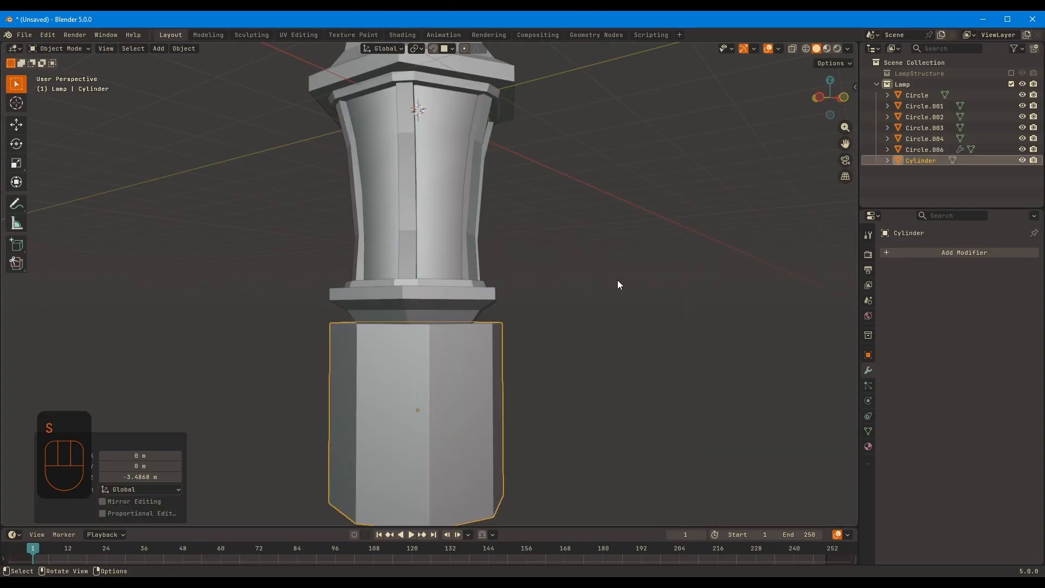
click(527, 328)
Scale the cylinder down and move it along Z close to the underside of the lantern base
middle_drag(527, 328, 507, 263)
scroll(560, 286, up, 4)
key(s)
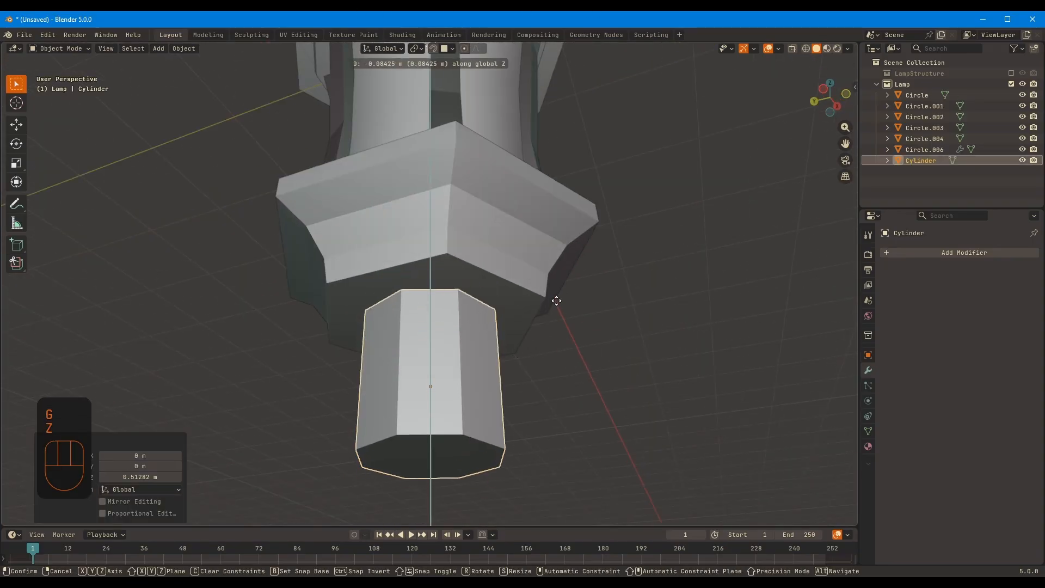
click(498, 304)
key(g)
key(z)
Widen the cylinder in X and Y by a factor of 2.318 and apply its scale
key(shift+z)
click(497, 306)
key(ctrl+a)
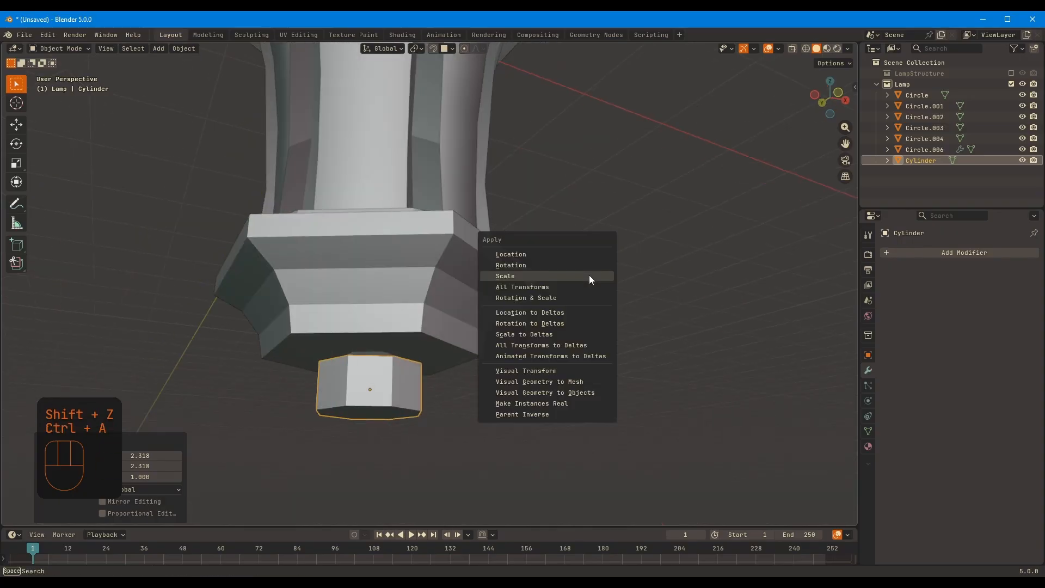
click(588, 276)
Open the cylinder's mesh for editing, select its top face and set the snap target to Vertex
key(KP_1)
key(Tab)
key(3)
middle_drag(435, 312, 418, 326)
click(406, 330)
click(451, 48)
click(427, 127)
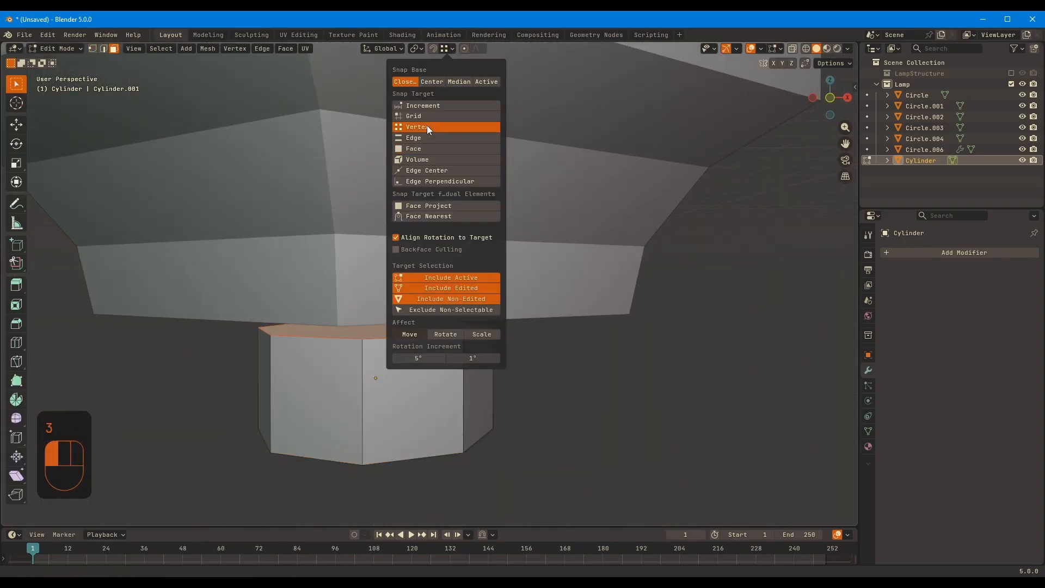
middle_drag(700, 296, 679, 275)
key(g)
key(z)
ctrl+click(578, 286)
key(ctrl+z)
Move the cylinder's top face up along Z until it meets the underside of the lantern base
click(447, 49)
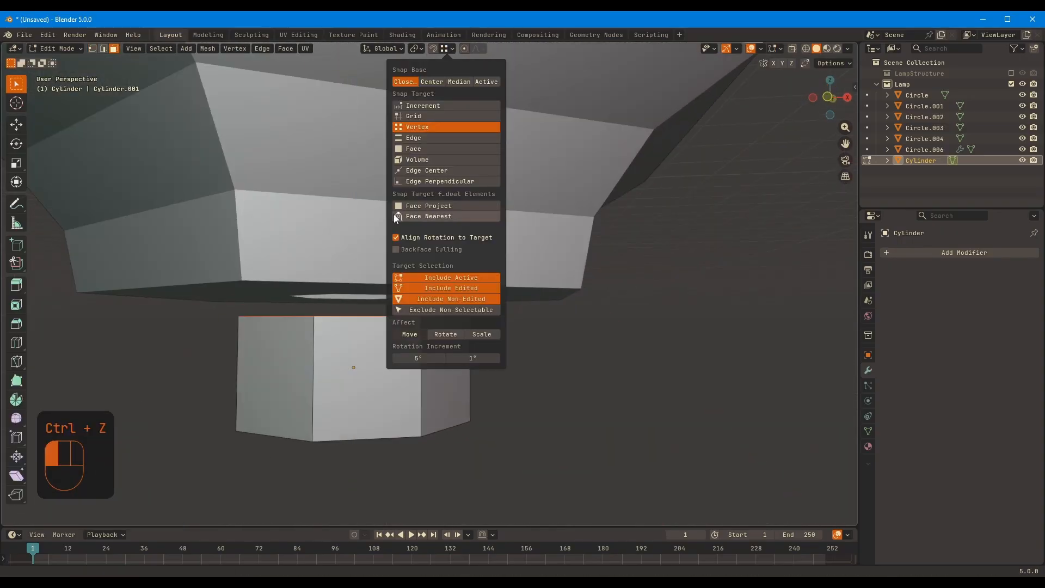
key(g)
key(z)
ctrl+click(585, 286)
Raise the cylinder's bottom face along Z by about 0.25 m to leave a thin collar
middle_drag(585, 287, 510, 260)
key(3)
click(302, 397)
key(g)
key(z)
click(306, 326)
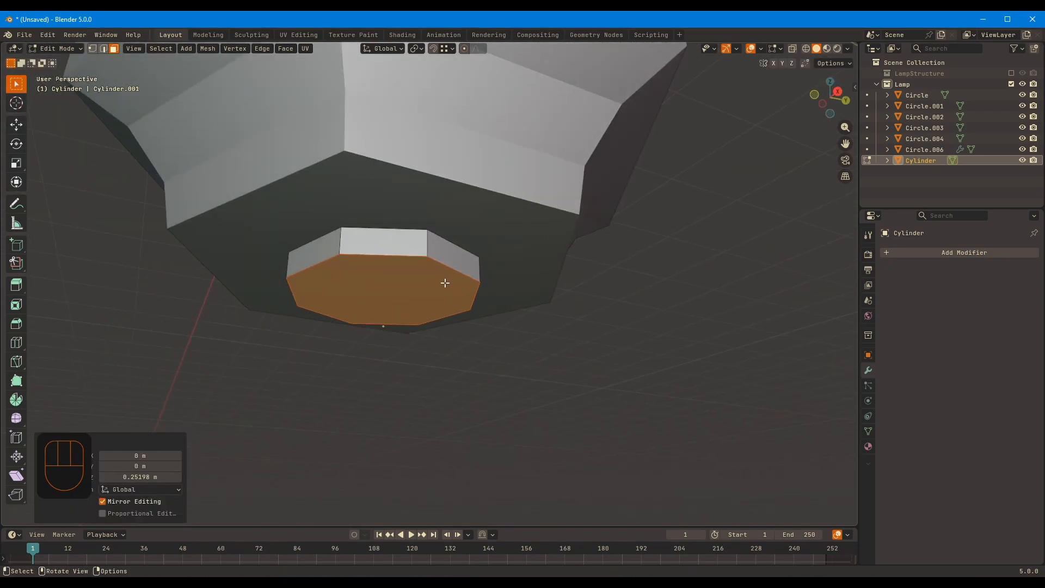
Inset the collar's bottom face by about 0.083 m and extrude it downward as a neck
key(i)
click(557, 276)
key(e)
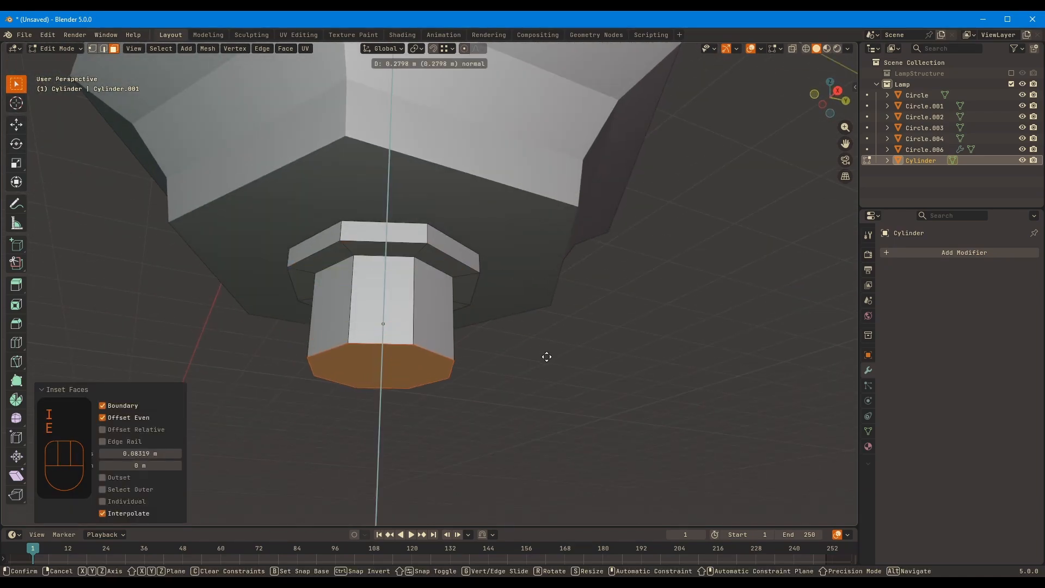
click(544, 393)
Give the neck a concave profile with a loop cut scaled inward and bevelled to a width of about 0.067 m
key(ctrl+r)
click(469, 341)
right_click(469, 342)
key(s)
click(646, 326)
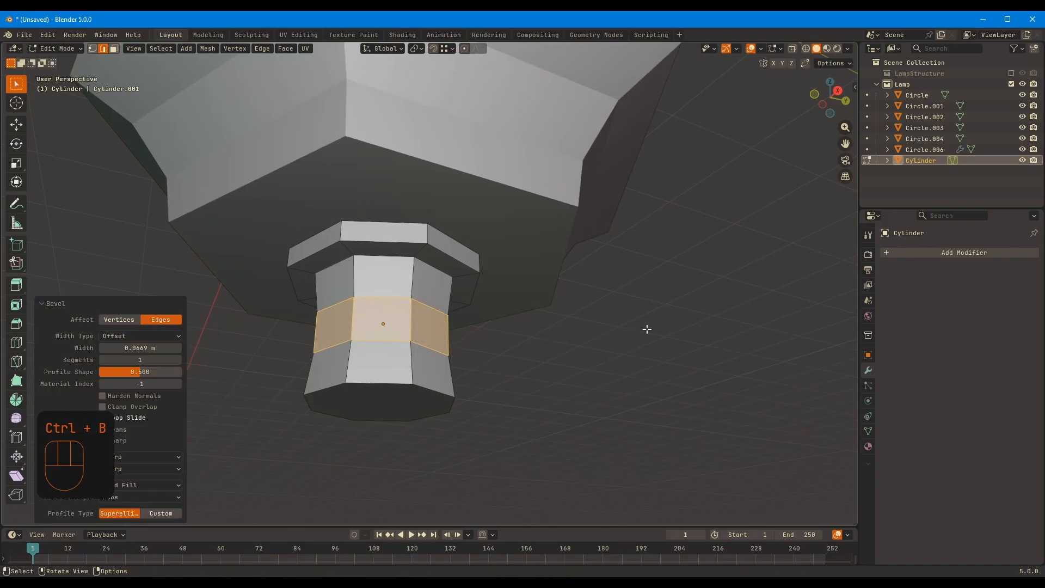
key(Tab)
Select the whole neck section, scale it along Z and move it along Z to meet the collar
key(Tab)
middle_drag(431, 412, 375, 351)
key(ctrl+KP_Add)
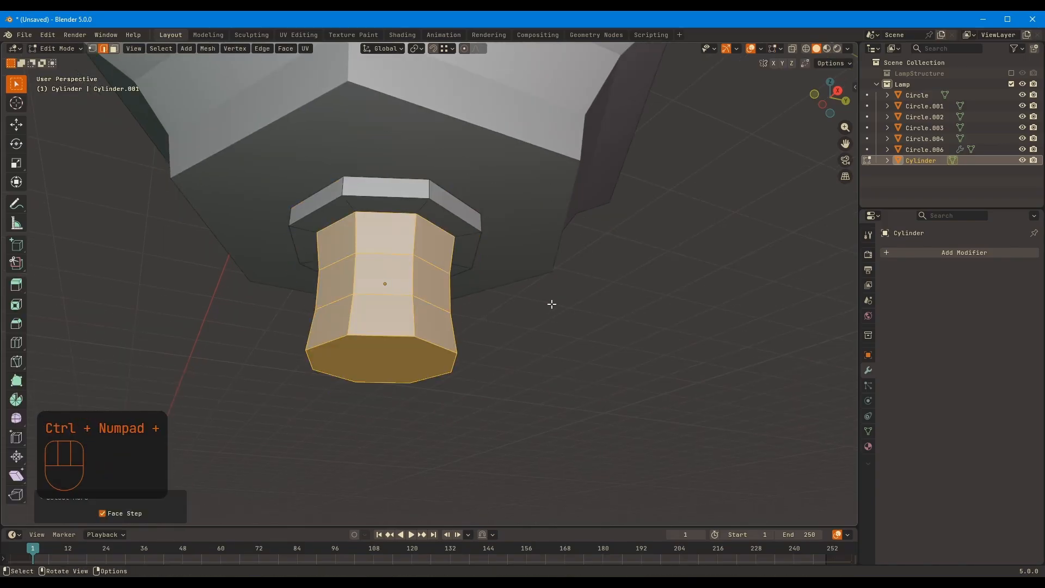
key(KP_1)
key(1)
key(alt+z)
click(675, 346)
Extrude the neck's bottom face downward by about 0.07 m
key(Tab)
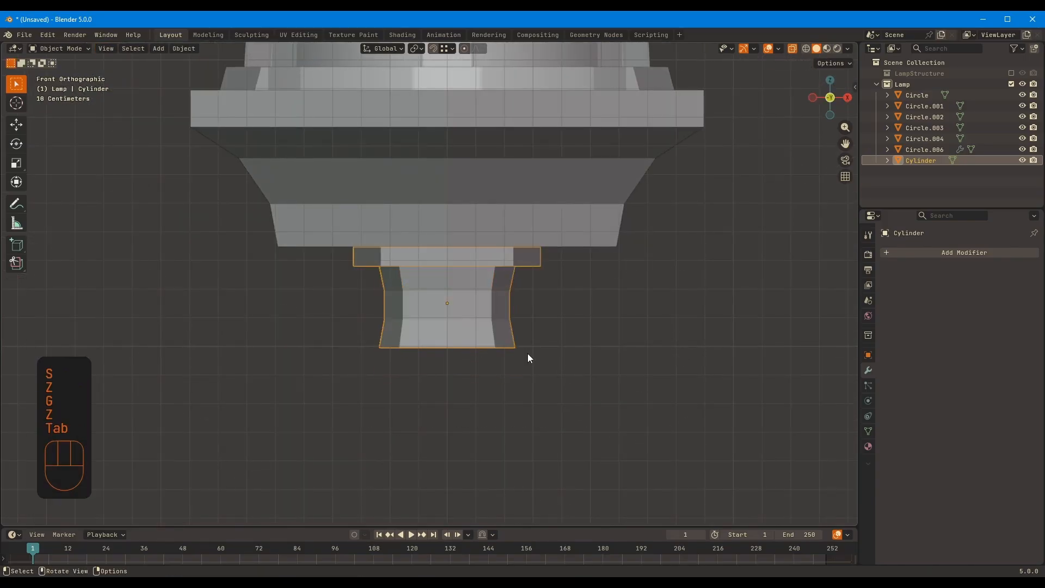
key(Tab)
key(3)
middle_drag(527, 354, 579, 319)
key(alt+z)
click(575, 339)
key(3)
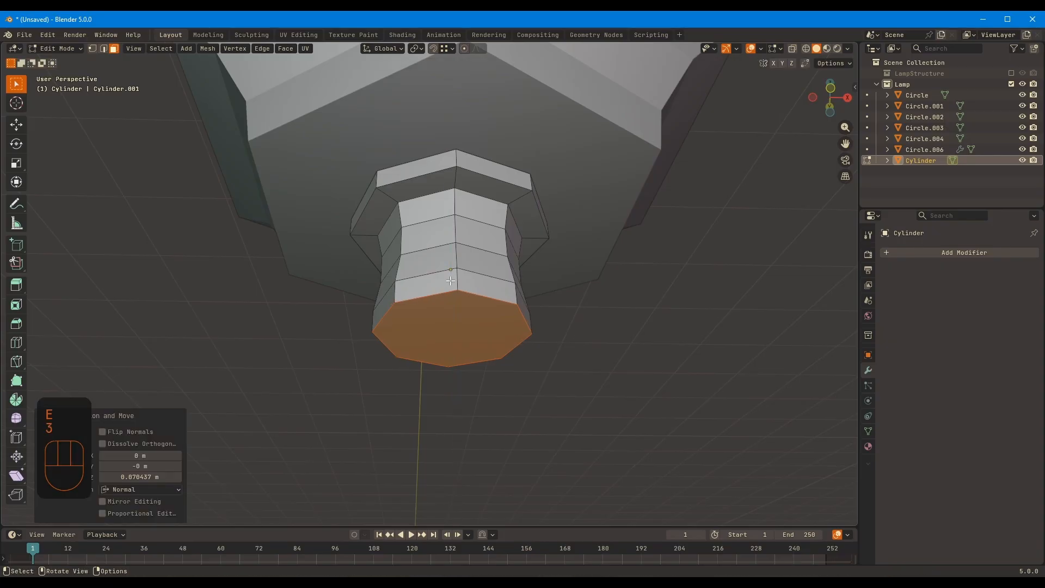
Extrude the side faces of the neck's lowest band outward along their normals to form a ring
alt+click(517, 294)
key(alt+s)
right_click(575, 288)
key(alt+e)
click(574, 289)
key(ctrl)
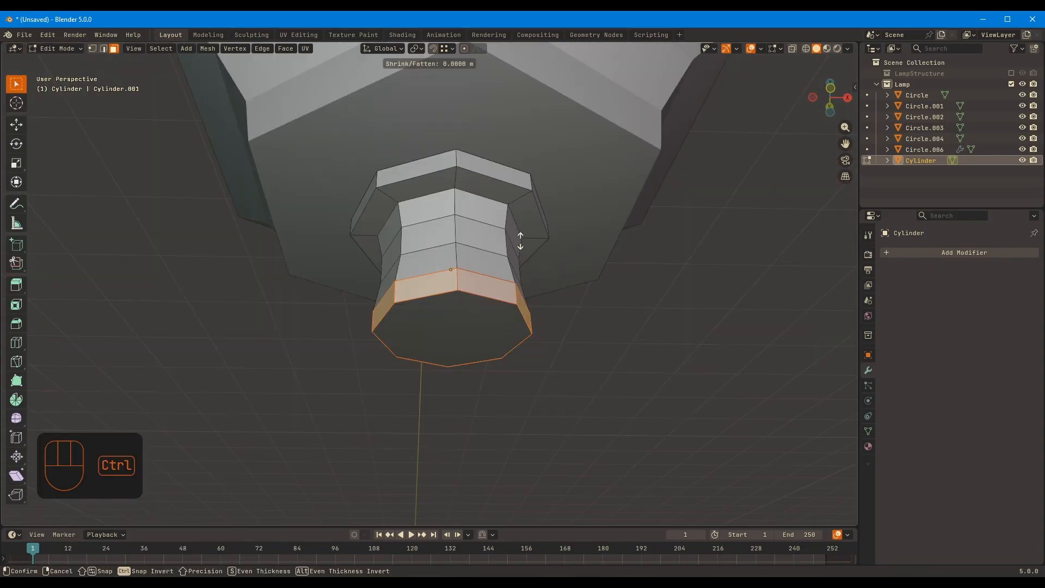
Extrude the ring's bottom face downward and scale its end to about 0.21 to form a tapered cone
key(3)
click(527, 341)
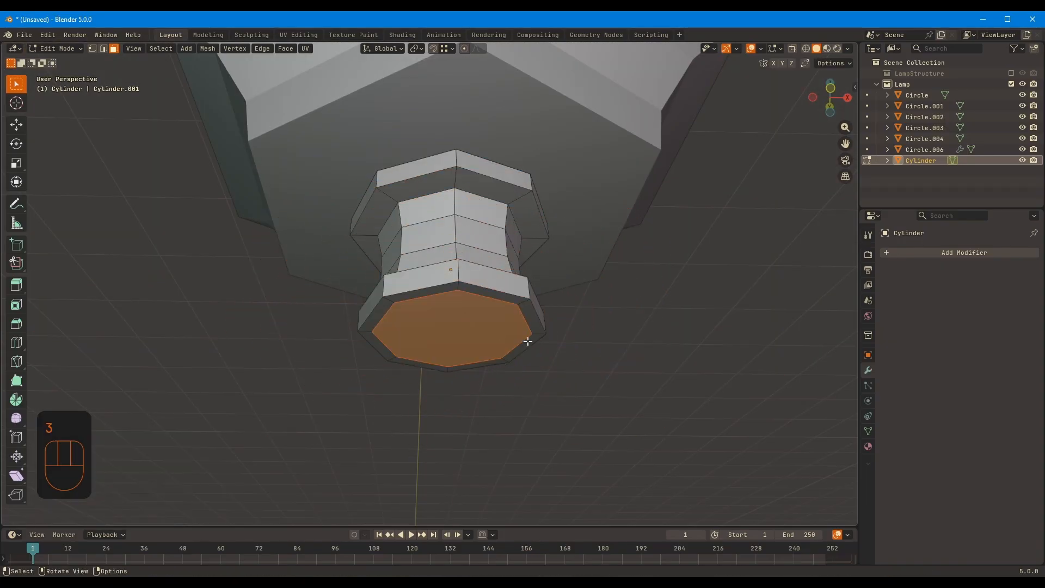
key(e)
click(515, 419)
key(s)
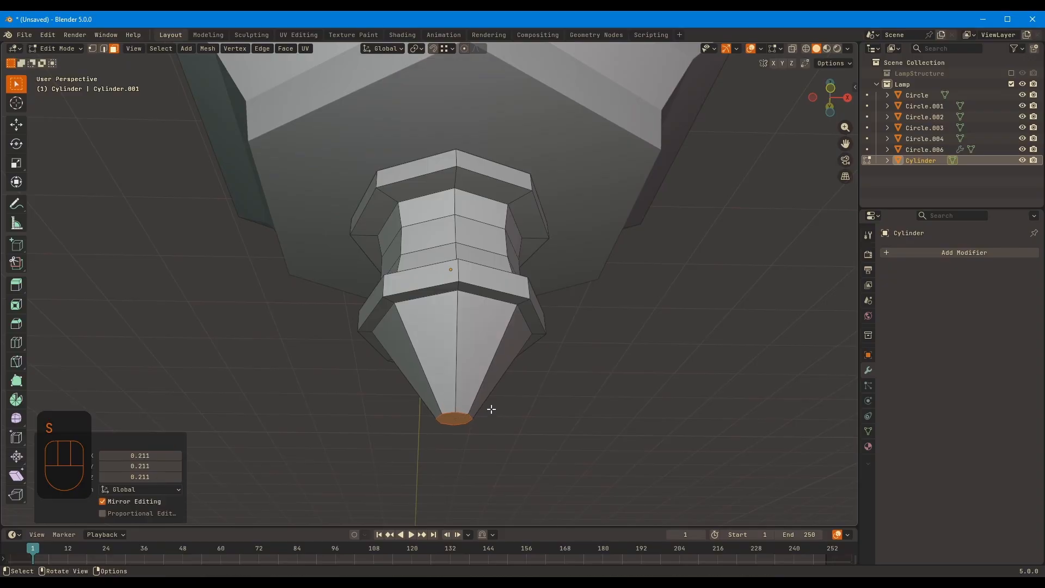
click(551, 373)
Shape the cone's profile with a middle edge loop scaled to about 0.953 and bevelled by about 0.055 m
middle_drag(656, 375, 637, 402)
key(s)
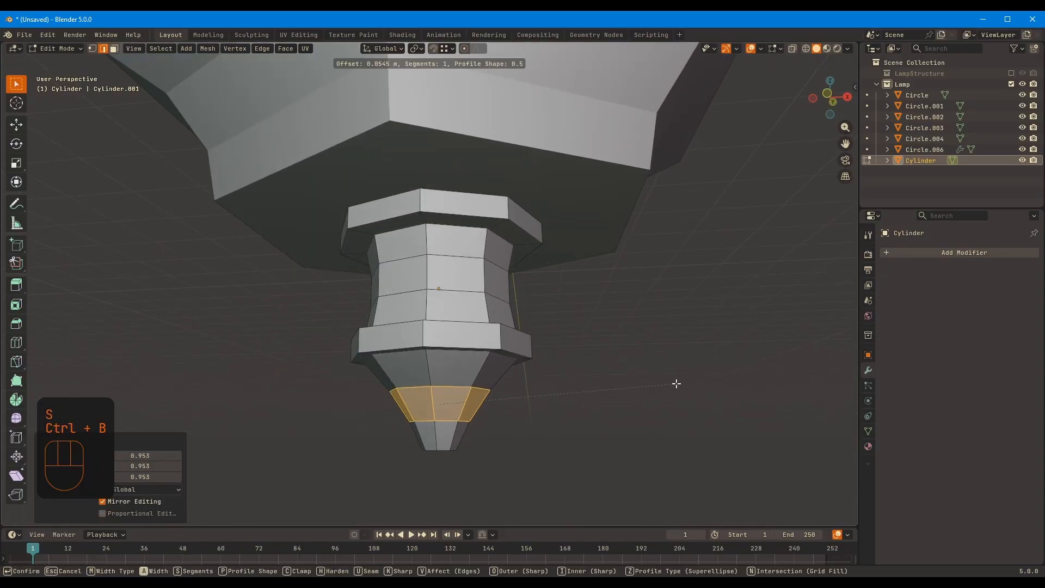
click(675, 383)
Extrude the cone's end face downward and scale it to about 0.323 to sharpen the tip
middle_drag(567, 384, 578, 343)
key(3)
click(458, 376)
key(e)
click(652, 390)
key(s)
click(520, 395)
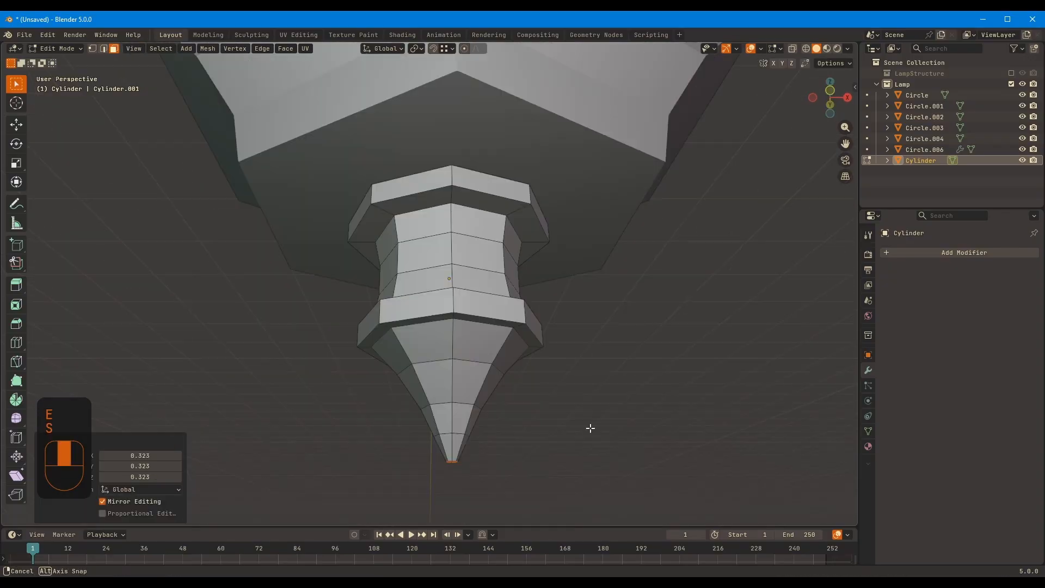
Move the finial's tip along Z to adjust the length of the point
key(g)
key(z)
click(590, 431)
middle_drag(590, 428, 635, 321)
key(g)
key(z)
click(602, 413)
Examine the finial's tip up close, leave mesh editing and check its proportions against the lantern base
scroll(622, 355, up, 3)
right_click(518, 306)
click(467, 379)
scroll(554, 357, up, 2)
click(595, 348)
scroll(648, 348, down, 4)
key(Tab)
scroll(566, 333, down, 7)
click(546, 335)
scroll(479, 304, up, 5)
Open the finial's mesh for editing and move the lower cone vertices up along Z by about 0.033 m
click(449, 290)
key(Tab)
key(a)
middle_drag(680, 282, 688, 273)
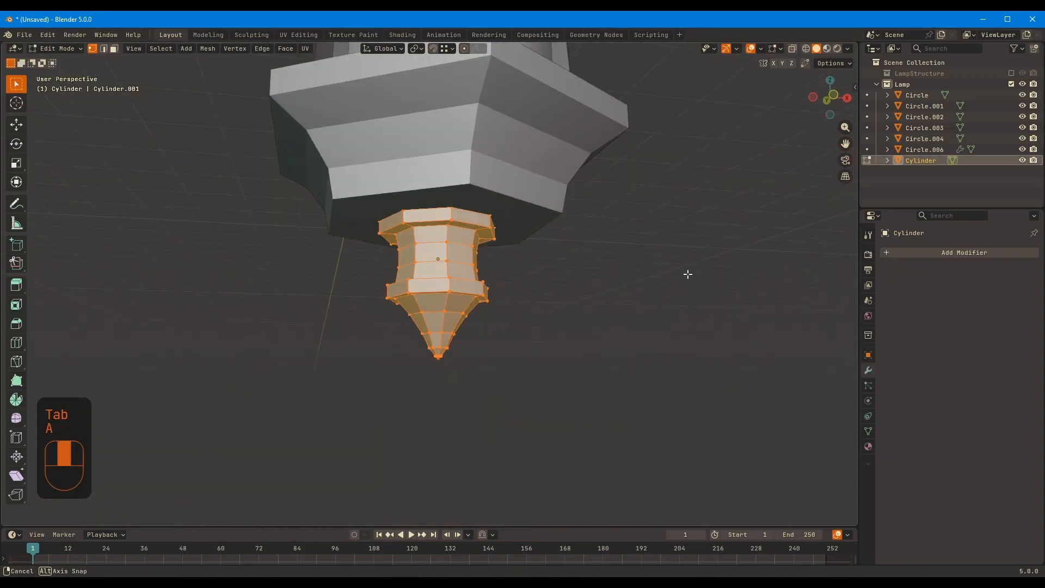
key(s)
key(z)
key(KP_1)
key(alt+z)
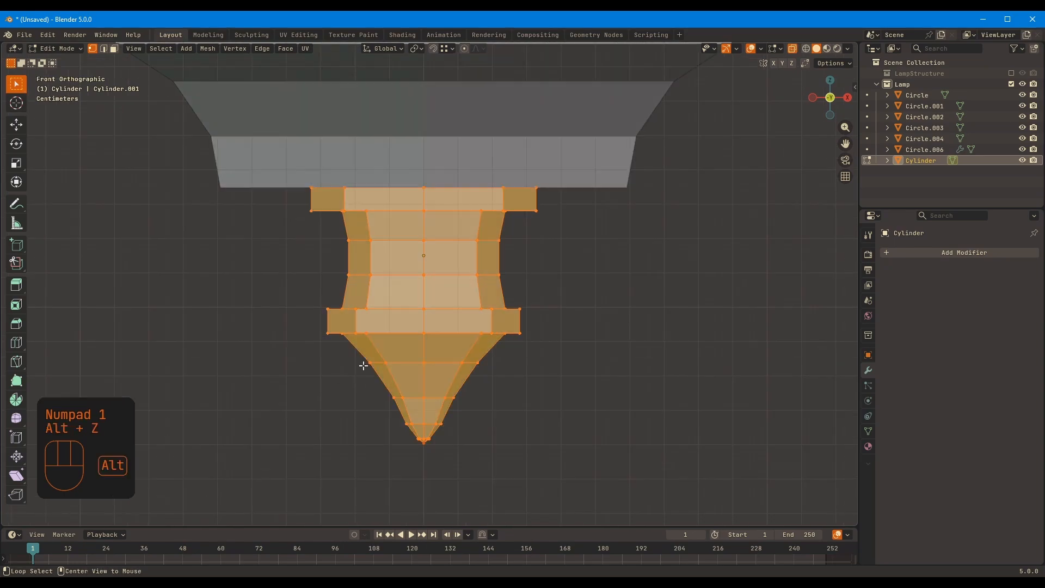
drag(356, 351, 568, 462)
click(666, 396)
key(g)
key(z)
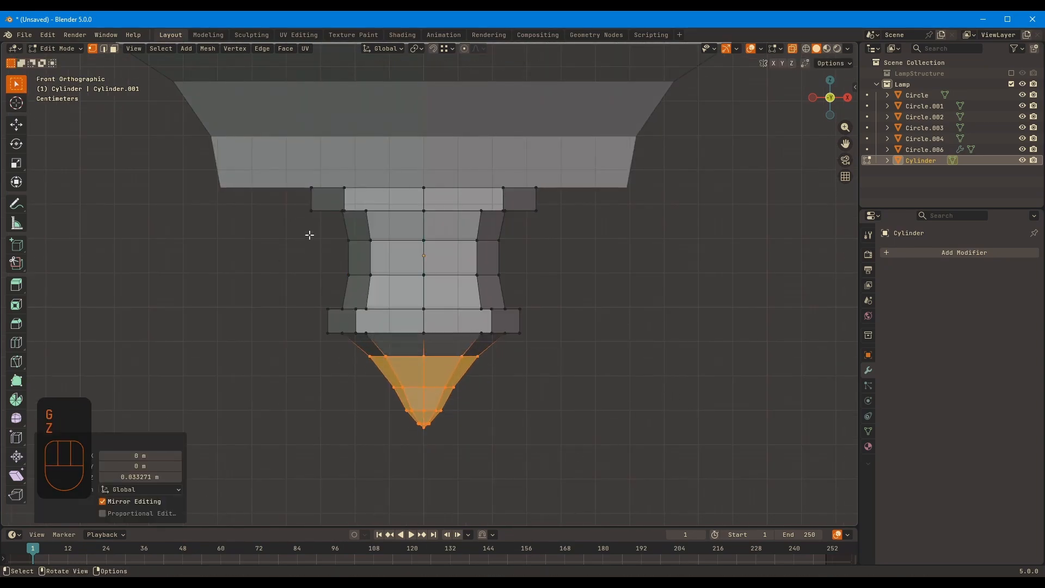
Compress the neck's middle vertices along Z and raise the lower ring and cone by about 0.046 m
drag(309, 235, 702, 289)
key(s)
key(z)
drag(297, 289, 658, 456)
key(g)
key(z)
click(662, 438)
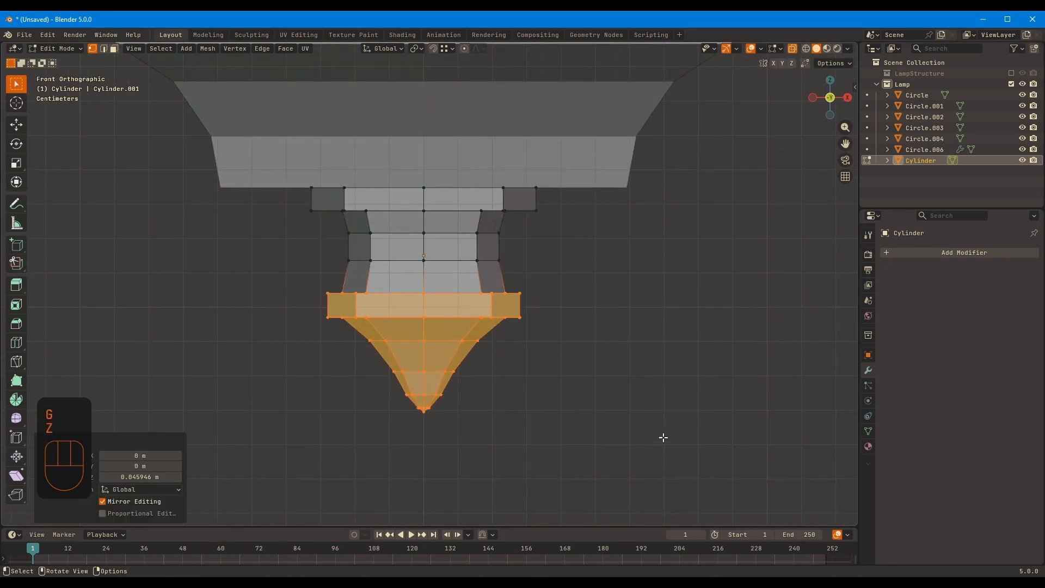
Turn off X-ray, return to Object Mode, deselect the finial and bring the whole lantern into view
key(alt+z)
key(Tab)
click(522, 354)
scroll(521, 354, down, 8)
middle_drag(521, 354, 557, 295)
scroll(647, 357, down, 5)
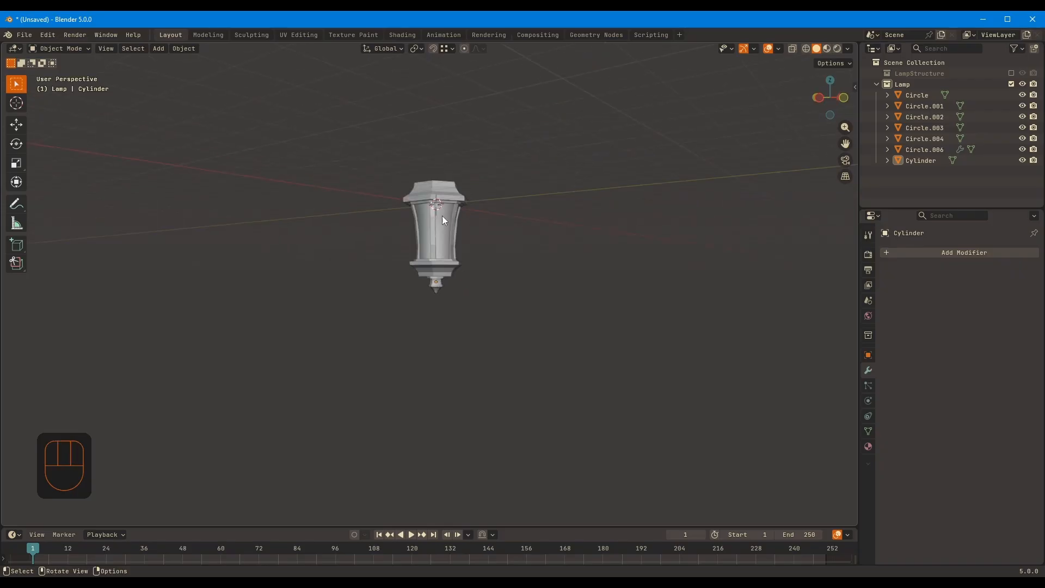
Examine the lantern's cap, corner posts and base from several angles
scroll(441, 216, up, 4)
shift+middle_drag(495, 129, 497, 197)
scroll(490, 207, up, 4)
middle_drag(410, 367, 355, 409)
shift+middle_drag(531, 186, 604, 282)
scroll(635, 273, down, 2)
click(573, 261)
key(Tab)
key(Tab)
shift+middle_drag(604, 283, 588, 258)
click(652, 285)
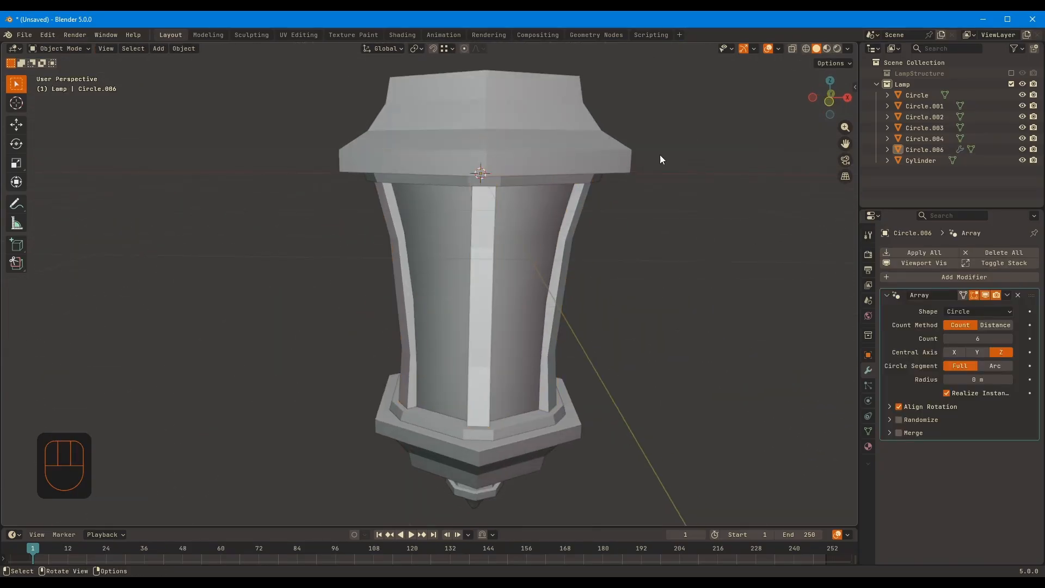
middle_drag(660, 159, 632, 201)
Add a cube, move its mesh about 1.32 m along negative Y and shrink it to a small block
key(shift+a)
mouse_move(633, 204)
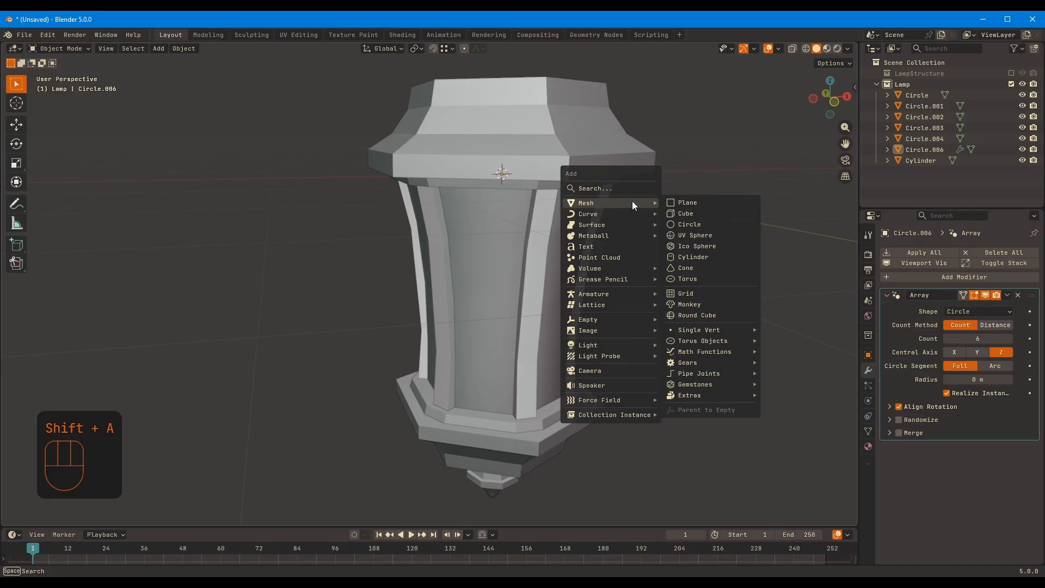
click(705, 213)
key(Tab)
key(s)
click(702, 201)
key(s)
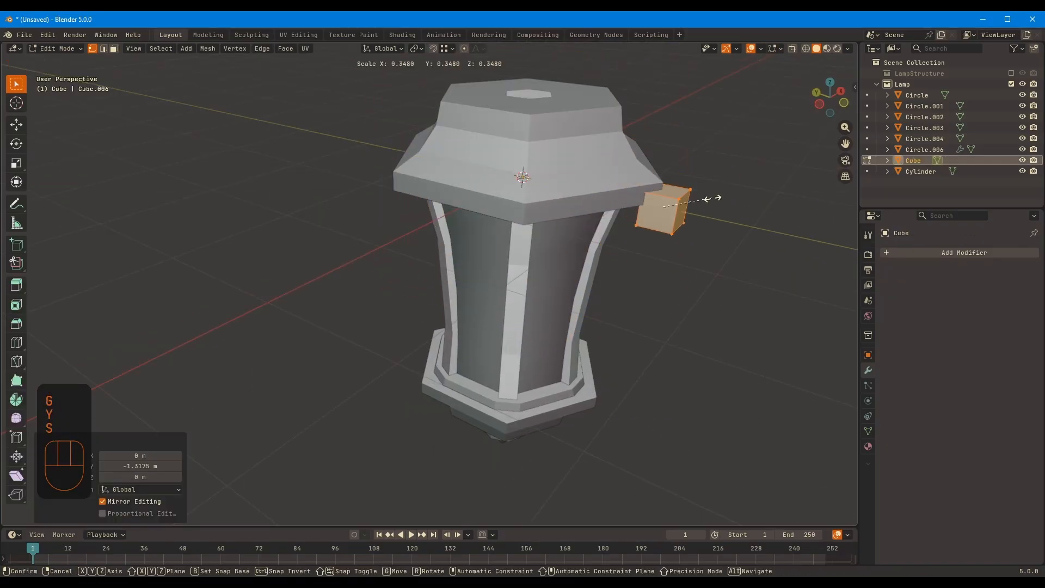
click(728, 194)
Raise the cube about 0.11 m along Z to sit at the lantern cap's lower rim
key(KP_3)
scroll(597, 203, up, 5)
key(alt+z)
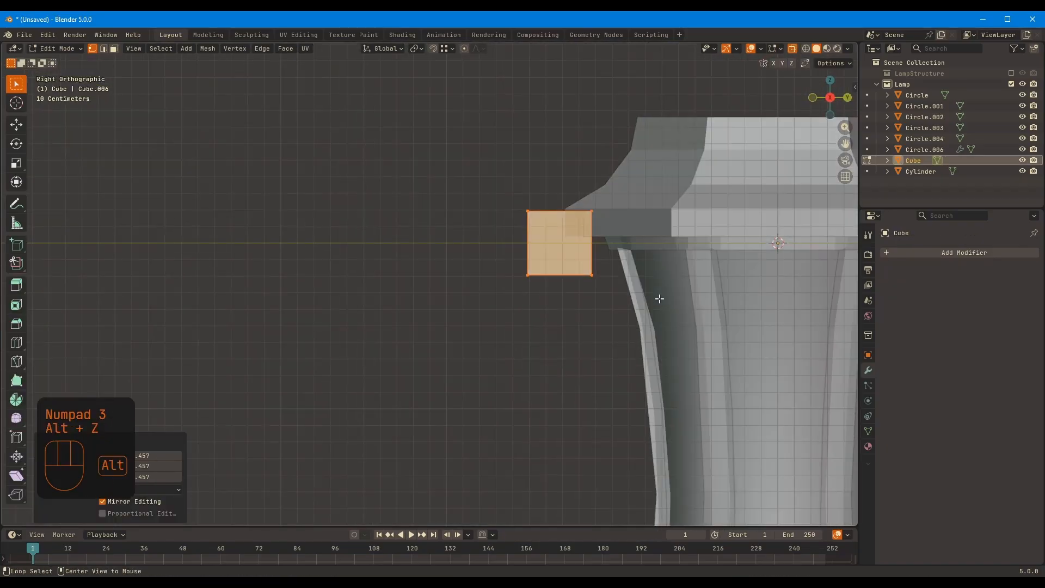
scroll(607, 321, up, 5)
key(g)
click(591, 274)
shift+middle_drag(719, 299, 542, 309)
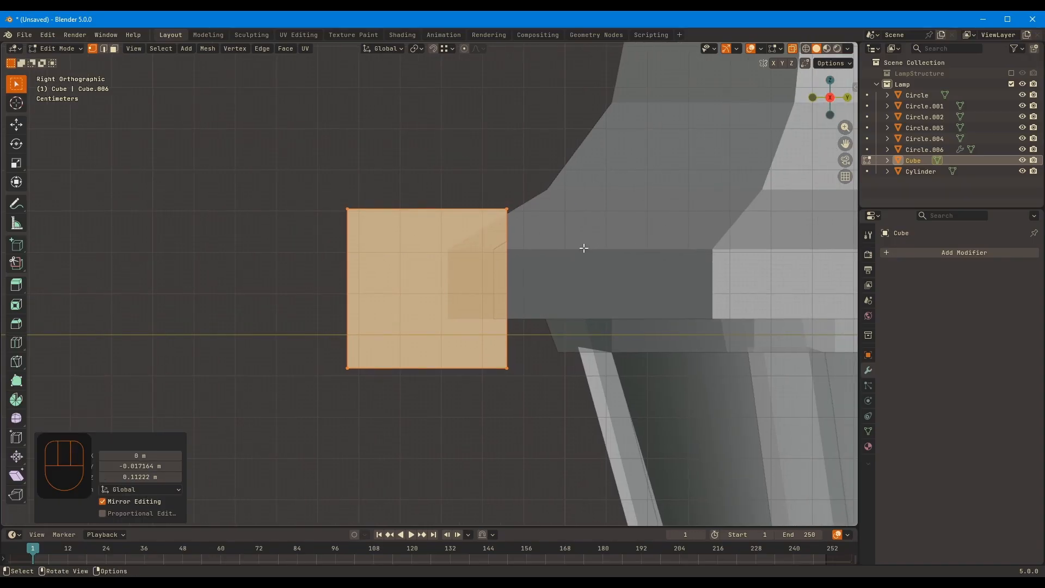
Flatten the cube along Z towards the rim's height and move it about 0.18 m inward along Y
key(s)
key(z)
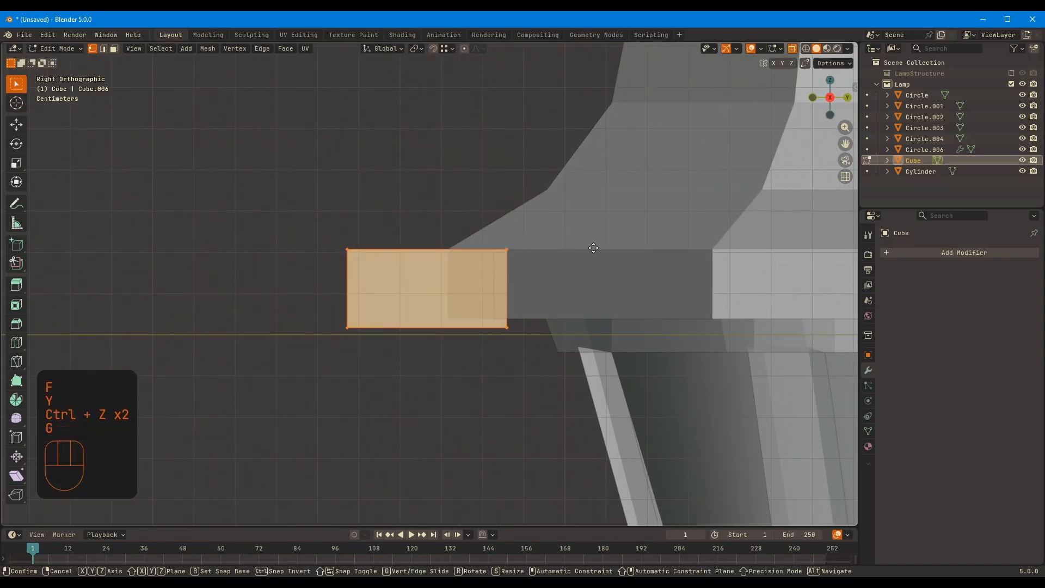
key(y)
click(671, 263)
middle_drag(671, 264, 712, 272)
Turn off X-ray, narrow the block along X and lower its bottom face about 0.011 m
key(alt+z)
key(s)
key(x)
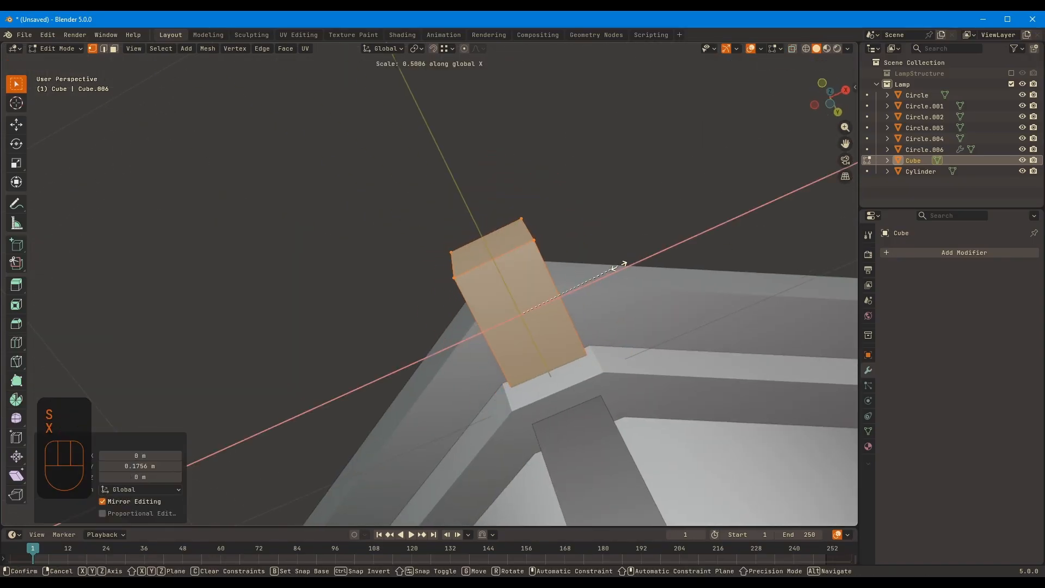
click(617, 267)
middle_drag(618, 266, 762, 343)
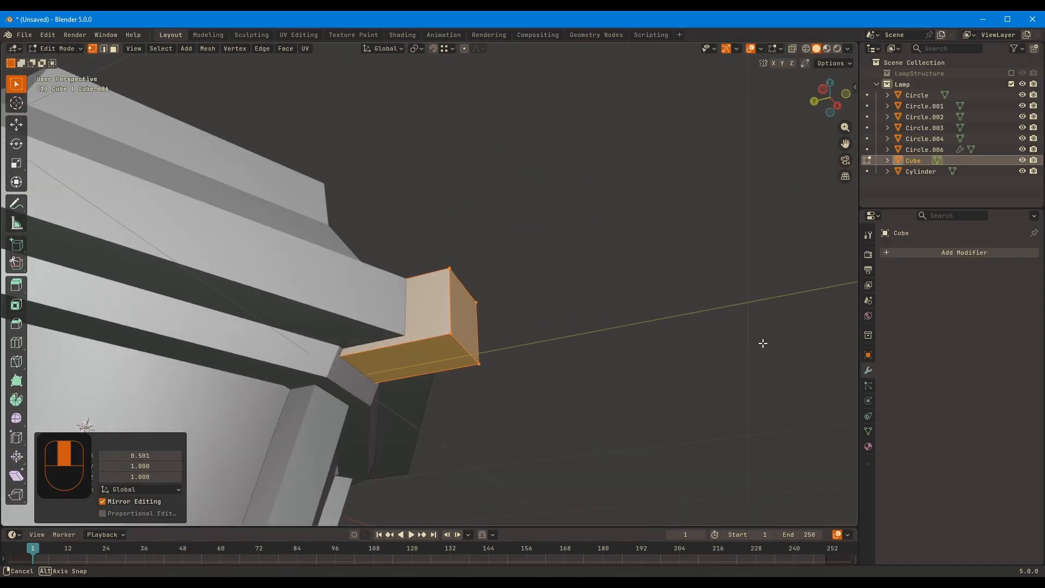
click(409, 356)
middle_drag(410, 357, 474, 324)
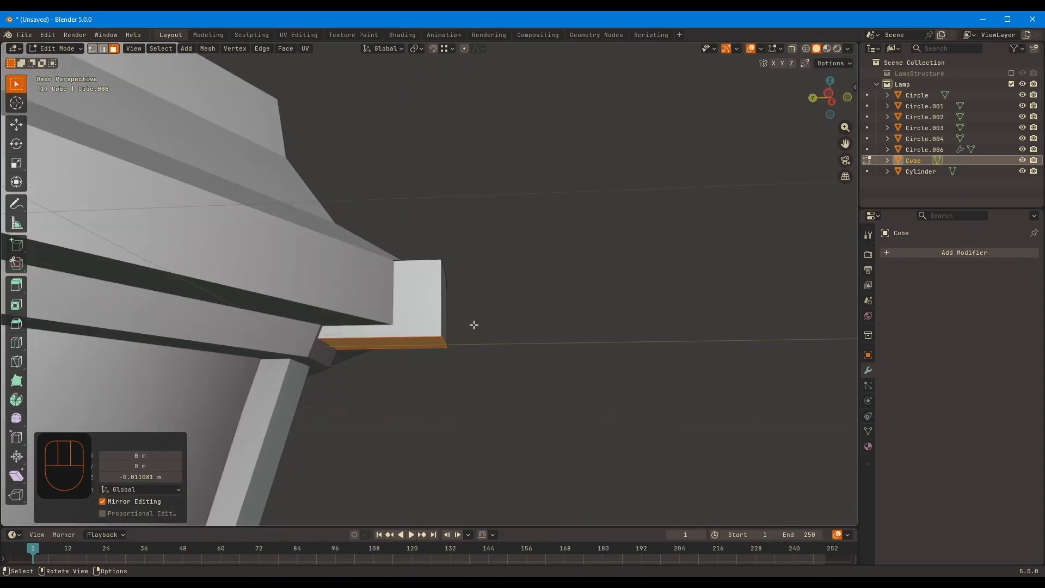
Try to extrude the corner block's top face straight upward without an inset
middle_drag(552, 275, 440, 245)
key(3)
click(442, 260)
key(e)
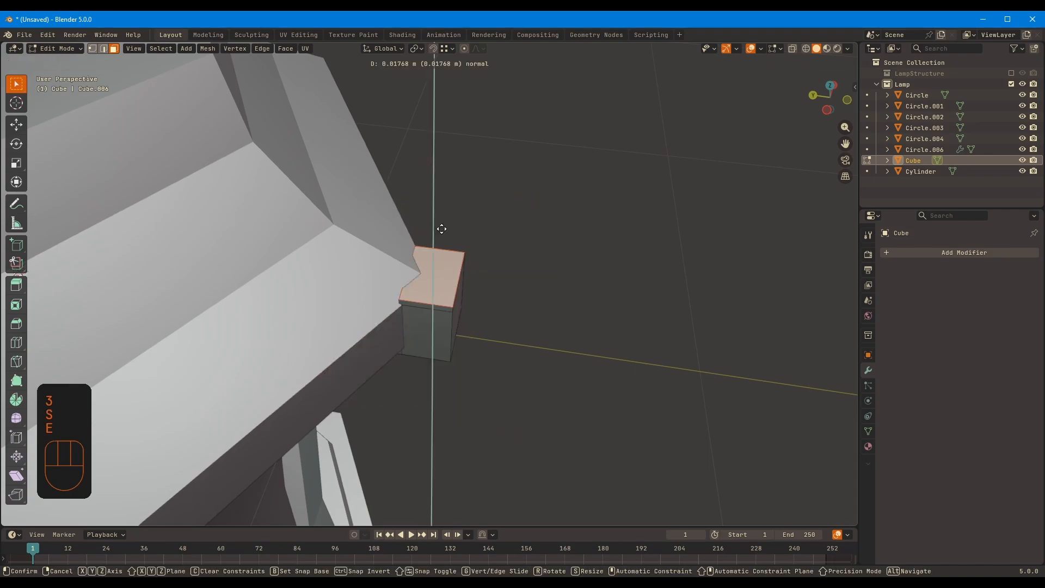
click(441, 198)
middle_drag(440, 198, 427, 209)
scroll(546, 287, up, 2)
key(ctrl+z)
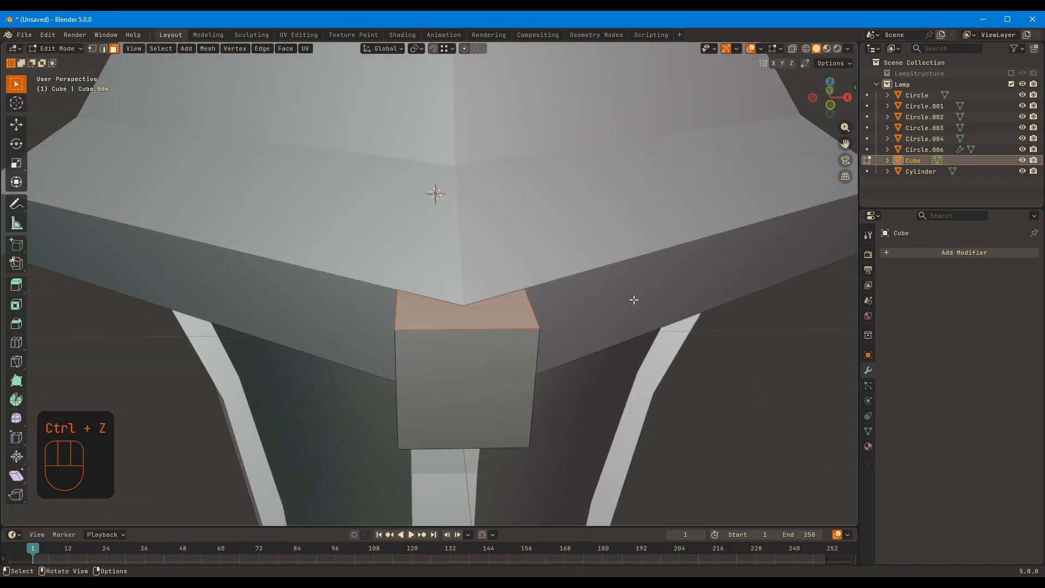
Inset the corner block's top face and extrude it upward twice, first by about 0.068 m
key(i)
click(634, 285)
middle_drag(635, 285, 684, 277)
key(e)
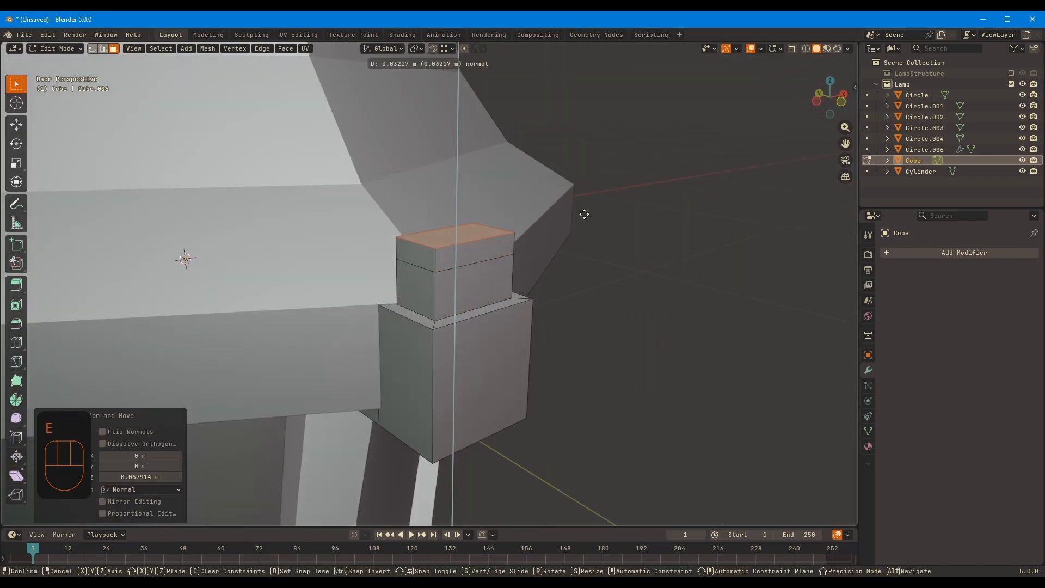
click(647, 199)
middle_drag(647, 198, 679, 191)
Taper the extruded cap by shrinking its top and narrowing its middle edges along X
key(s)
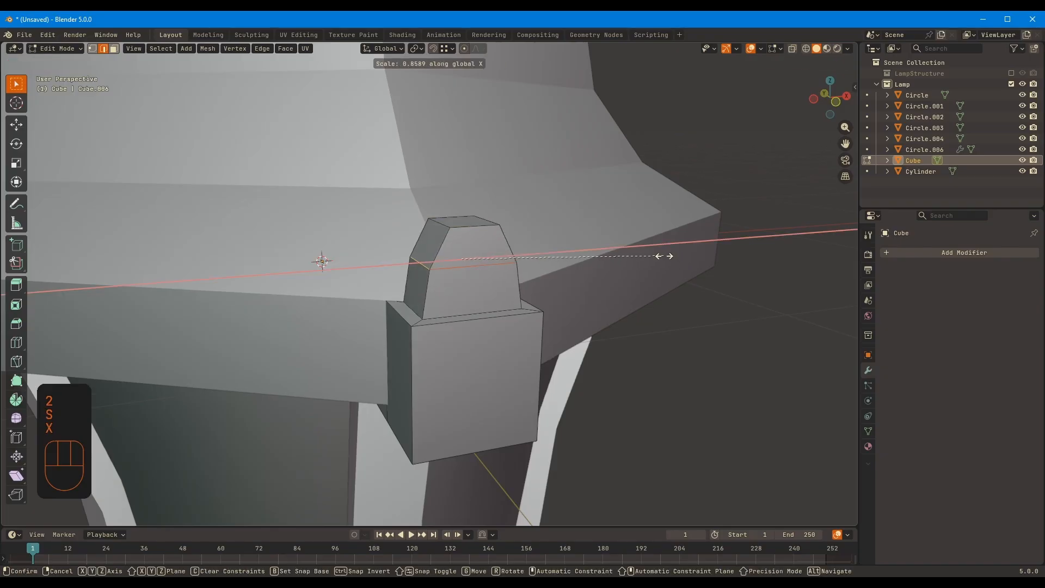
click(653, 256)
middle_drag(653, 256, 517, 229)
key(z)
click(665, 217)
key(ctrl+z)
Extrude the cap's top face upward, scale it to about 0.403 along X and narrow it along Y
key(e)
key(z)
mouse_move(665, 217)
middle_down()
mouse_move(599, 212)
mouse_move(676, 215)
middle_up()
click(604, 187)
key(s)
key(x)
click(553, 194)
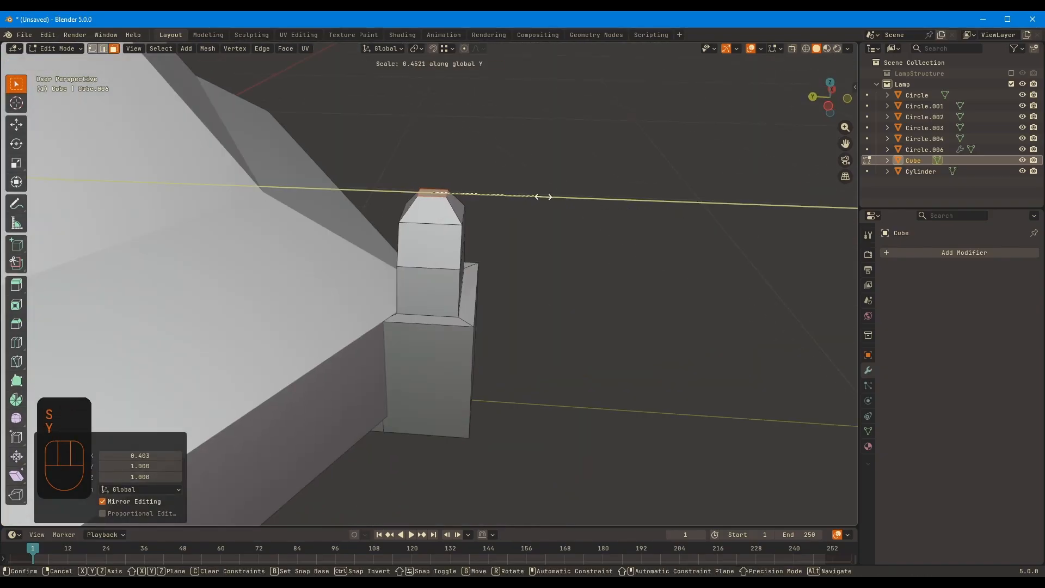
Move the cap's outer horizontal edges inward along Y to curve its front profile
key(2)
click(463, 214)
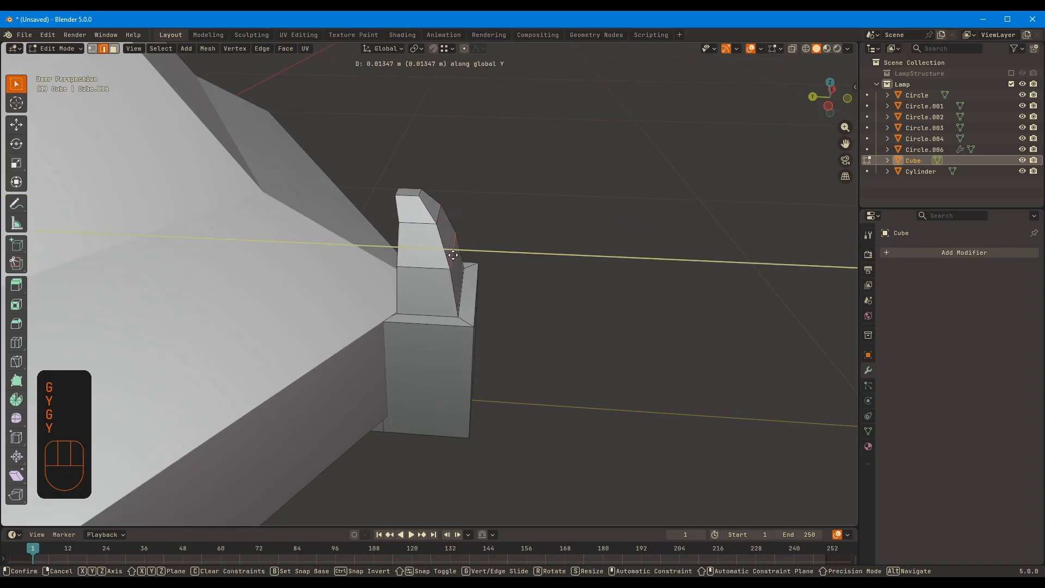
click(441, 217)
scroll(498, 172, up, 2)
middle_drag(422, 216, 535, 224)
Move the tip's outer edge inward along Y and shift the tip about 0.007 m in Y
key(2)
click(518, 187)
click(418, 157)
click(399, 153)
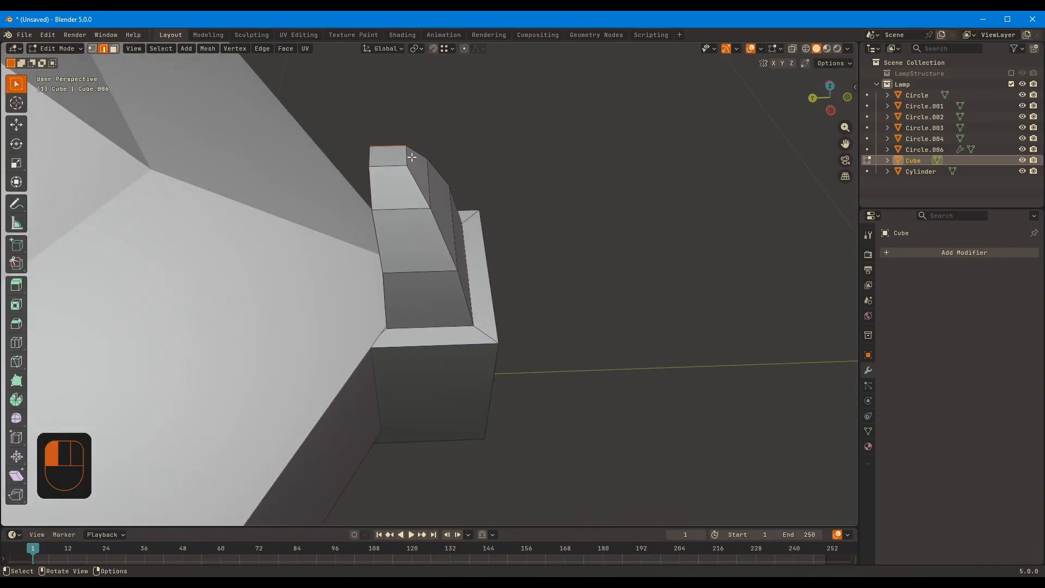
key(g)
key(y)
click(382, 159)
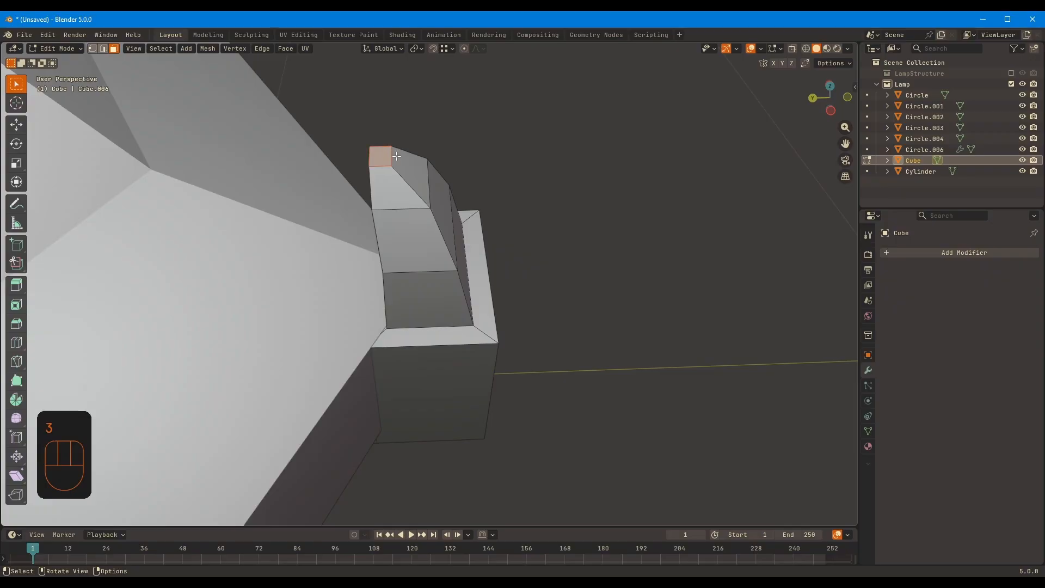
click(388, 154)
middle_drag(388, 153, 593, 338)
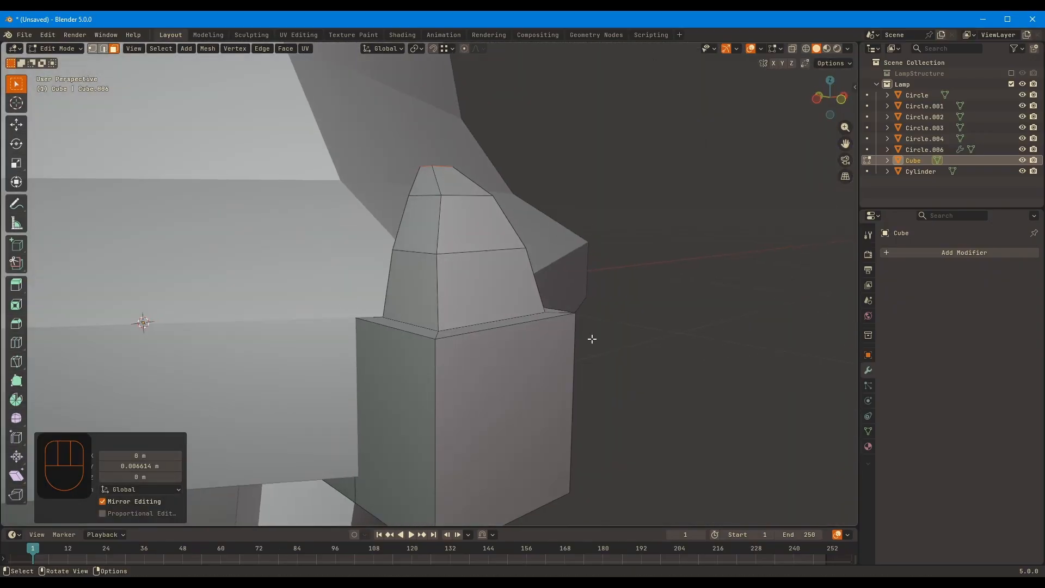
Raise the cap's lower outer edges along Z to form a slope above the block
key(2)
alt+click(461, 322)
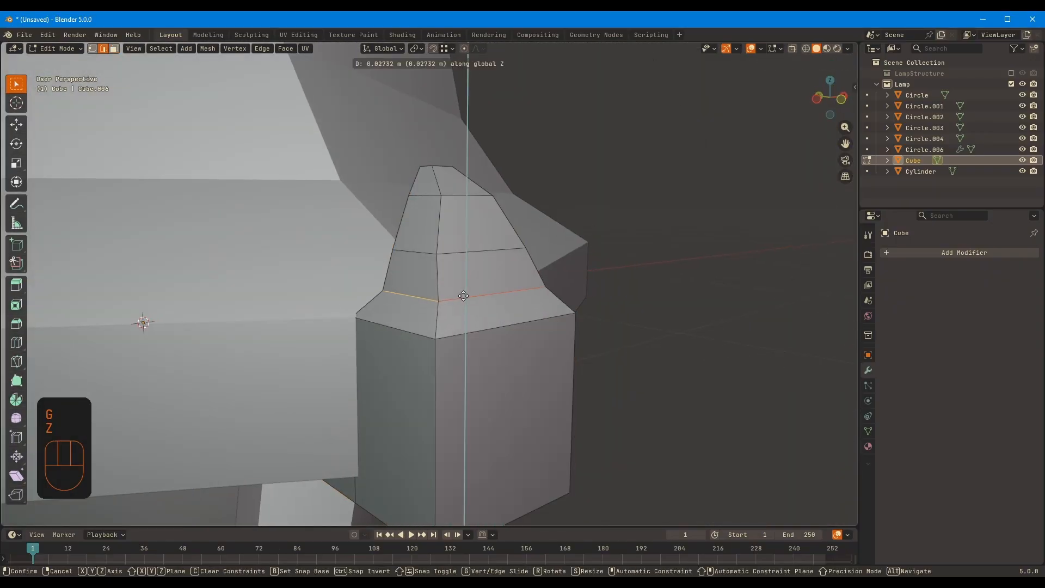
click(463, 295)
middle_drag(463, 296, 539, 326)
key(g)
key(z)
click(497, 319)
Select the vertices at the corner block's lower inner end through the mesh and adjust that end's shape
scroll(497, 319, down, 4)
key(Tab)
key(Tab)
middle_drag(458, 360, 420, 354)
key(alt+z)
key(1)
drag(282, 353, 359, 388)
key(alt+z)
middle_drag(375, 389, 465, 294)
Add one centred vertical loop cut through the corner block and its cap
click(382, 358)
key(3)
click(437, 385)
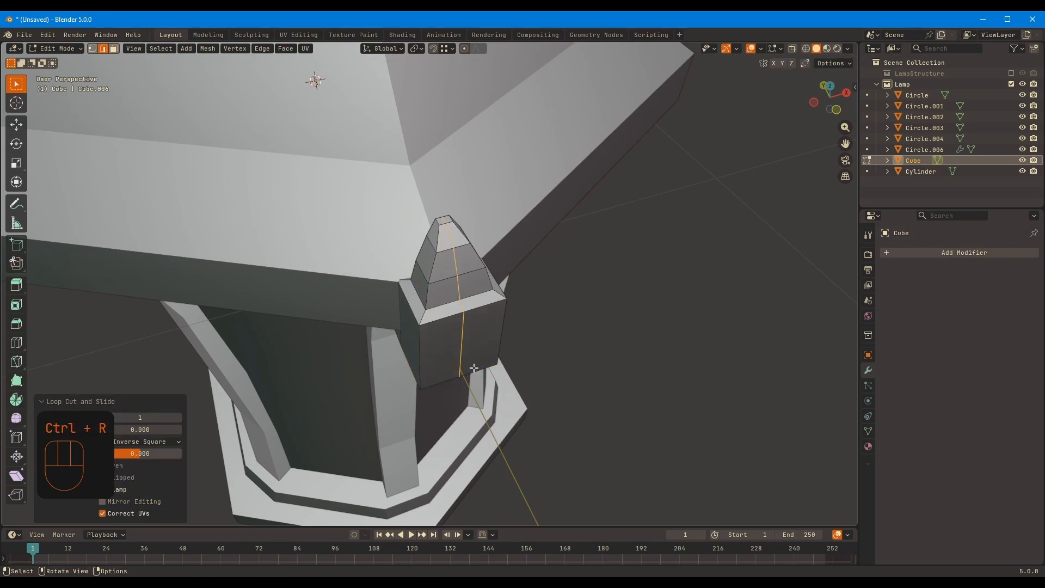
middle_drag(474, 368, 504, 364)
Isolate the corner block and move its outer side edges about 0.0145 m inward along Y for a faceted front
middle_drag(513, 328, 625, 304)
alt+click(459, 332)
middle_drag(459, 332, 370, 310)
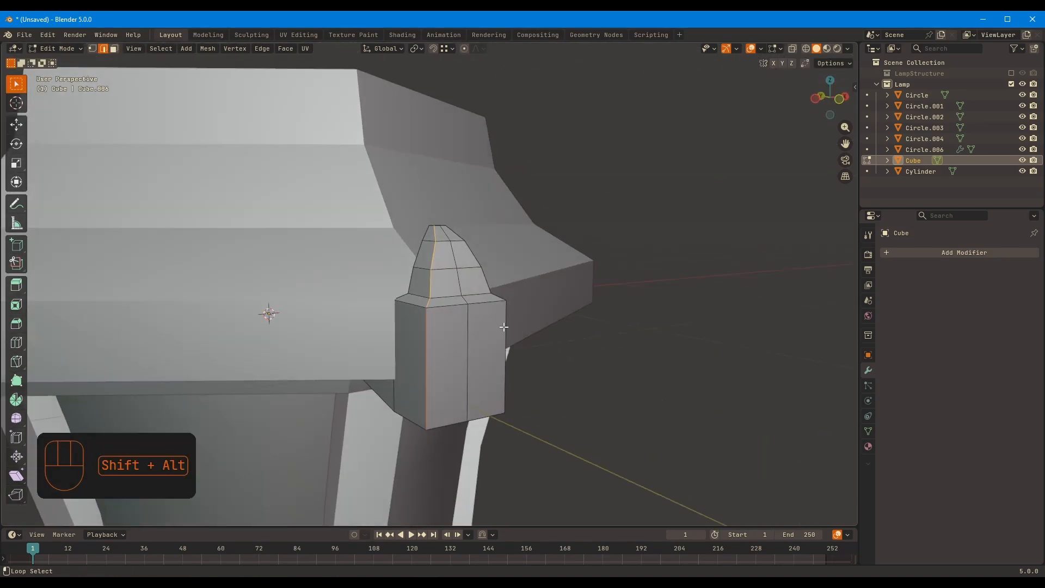
alt+shift+click(505, 338)
middle_drag(508, 332, 506, 292)
click(683, 331)
alt+click(426, 290)
key(KP_Divide)
key(g)
key(y)
click(711, 315)
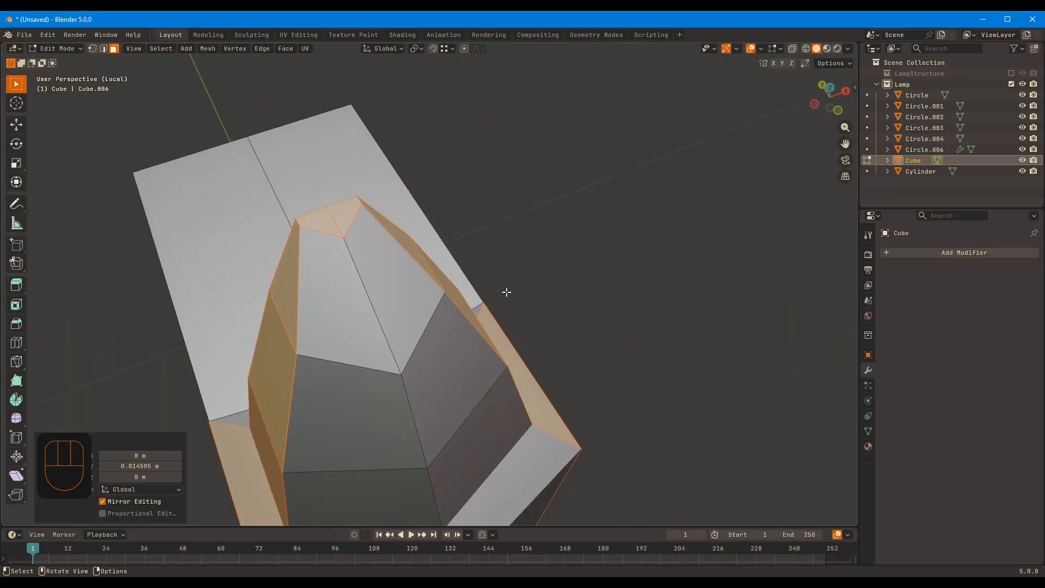
Slide the selected side edges and adjust the height of the tip's edge along Z
key(g)
key(g)
click(410, 191)
key(2)
click(331, 211)
middle_drag(338, 210, 394, 229)
key(g)
key(z)
click(440, 121)
Shift the cap's upper edges along Y, return to Object Mode and leave local view
click(477, 211)
click(526, 193)
key(g)
key(y)
click(517, 201)
key(Tab)
key(KP_Divide)
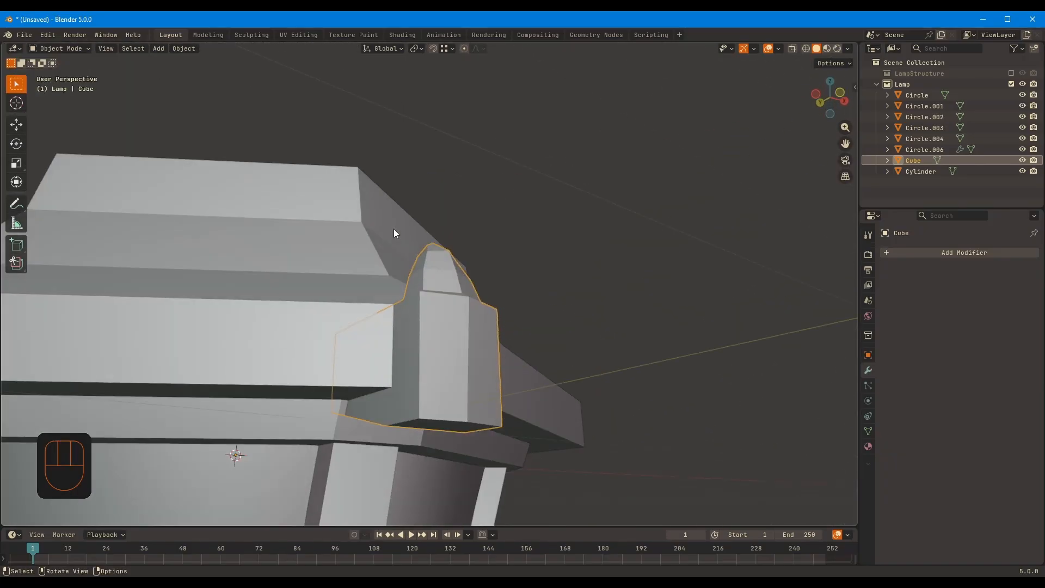
Try Shade Auto Smooth with a 30° angle on the corner block and remove its modifier
middle_drag(469, 328, 493, 351)
scroll(493, 351, down, 6)
click(590, 354)
middle_drag(591, 354, 481, 347)
right_click(434, 310)
click(432, 309)
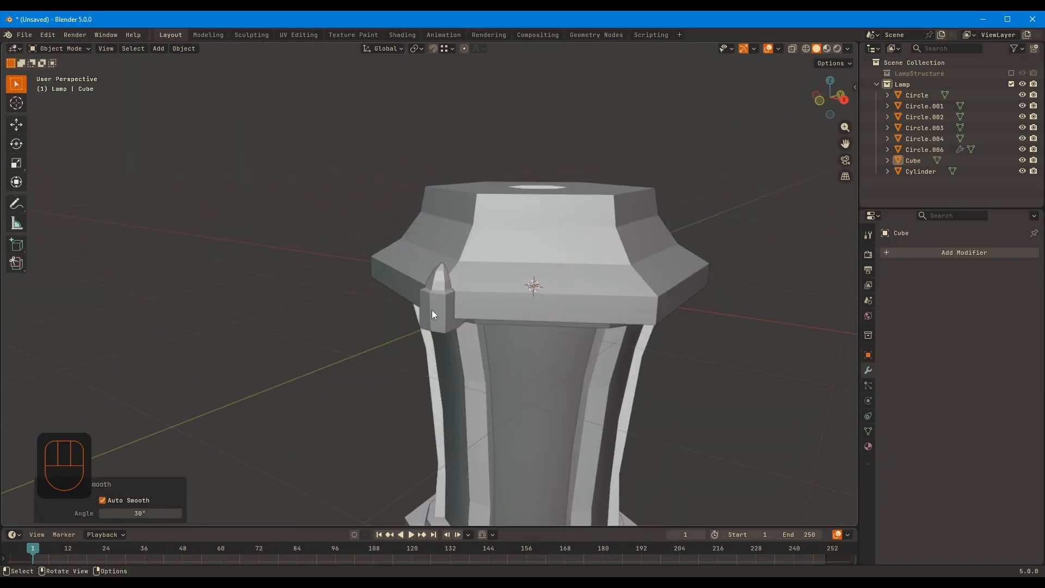
click(432, 309)
middle_drag(432, 309, 609, 329)
click(1018, 296)
Shade the corner block flat and give it an Array modifier with Circle shape and a count of 6
right_click(426, 313)
click(423, 325)
key(shift+a)
mouse_move(968, 301)
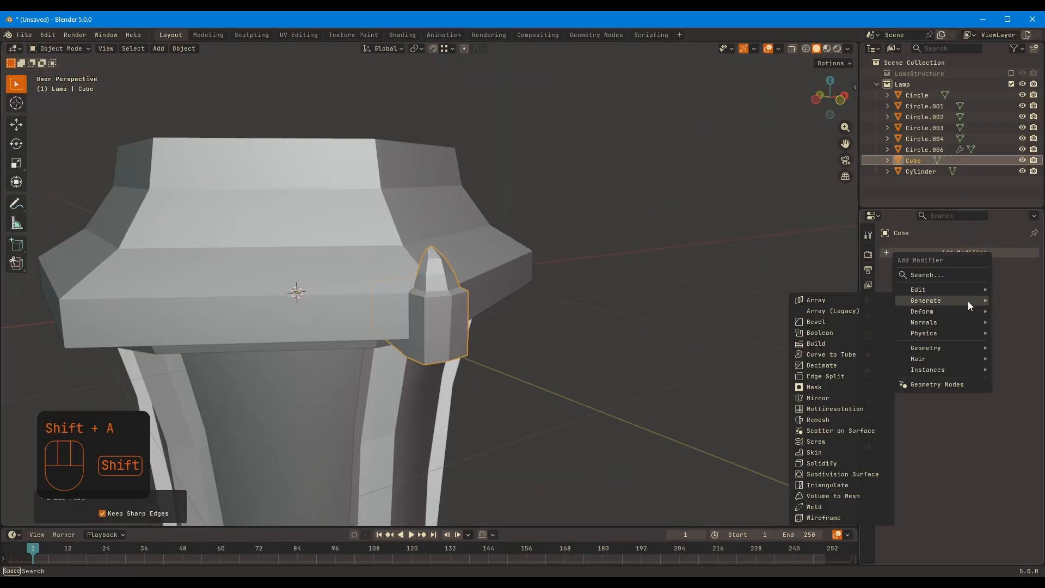
click(887, 297)
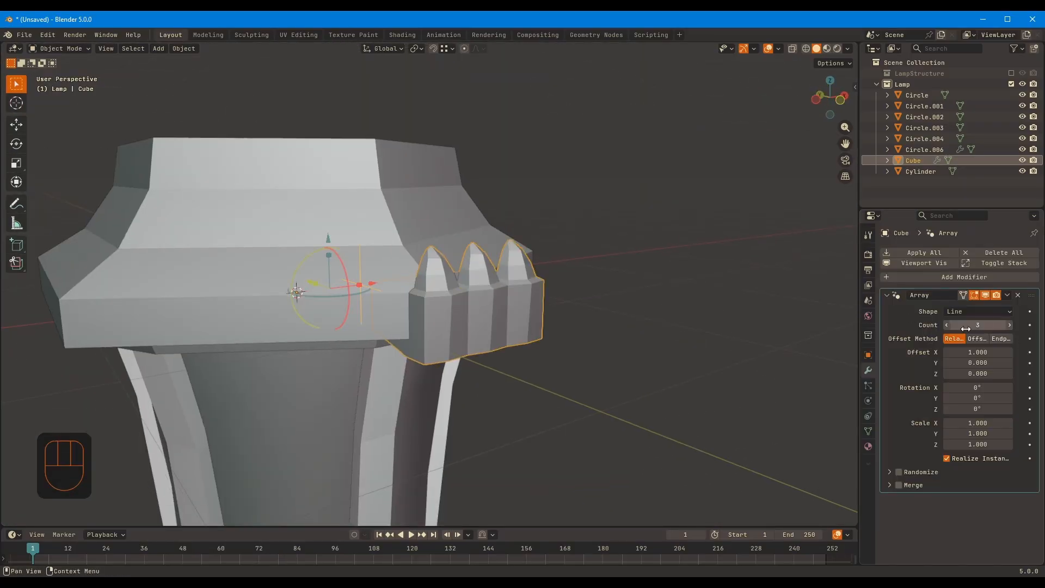
click(973, 312)
click(972, 335)
click(1012, 340)
click(1013, 340)
click(1013, 340)
Check the arrayed corner blocks around the lantern cap, in isolation and from the front
middle_drag(691, 299, 565, 336)
scroll(566, 305, down, 4)
shift+middle_drag(576, 279, 553, 340)
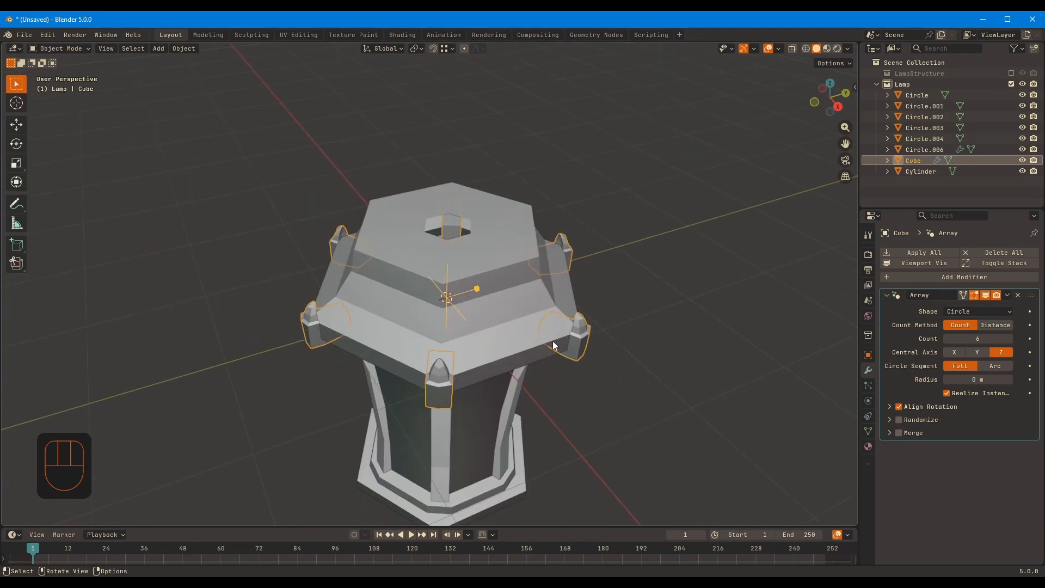
key(KP_Divide)
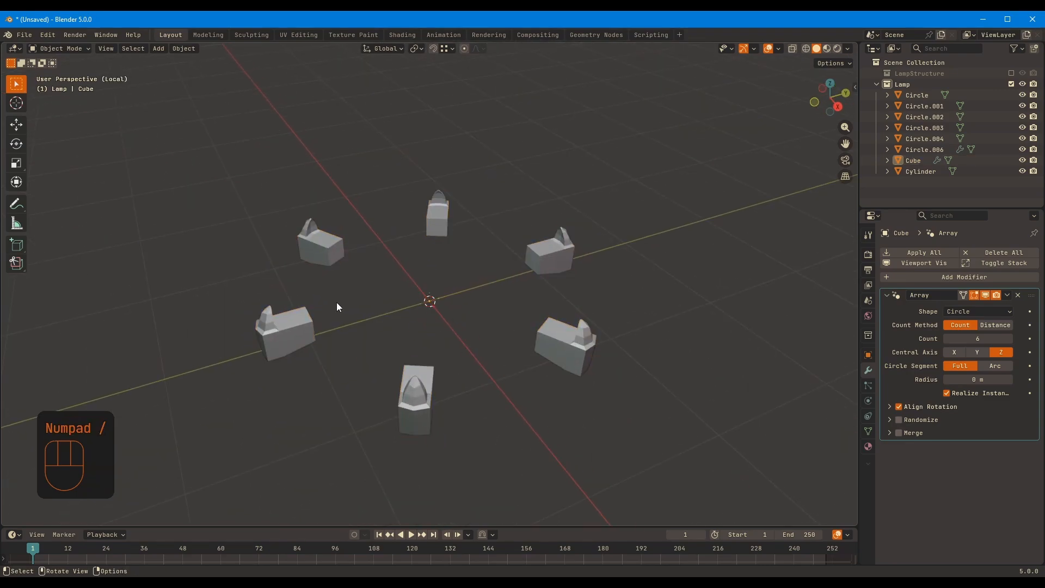
key(KP_Divide)
middle_drag(386, 312, 607, 259)
key(KP_1)
scroll(384, 261, up, 5)
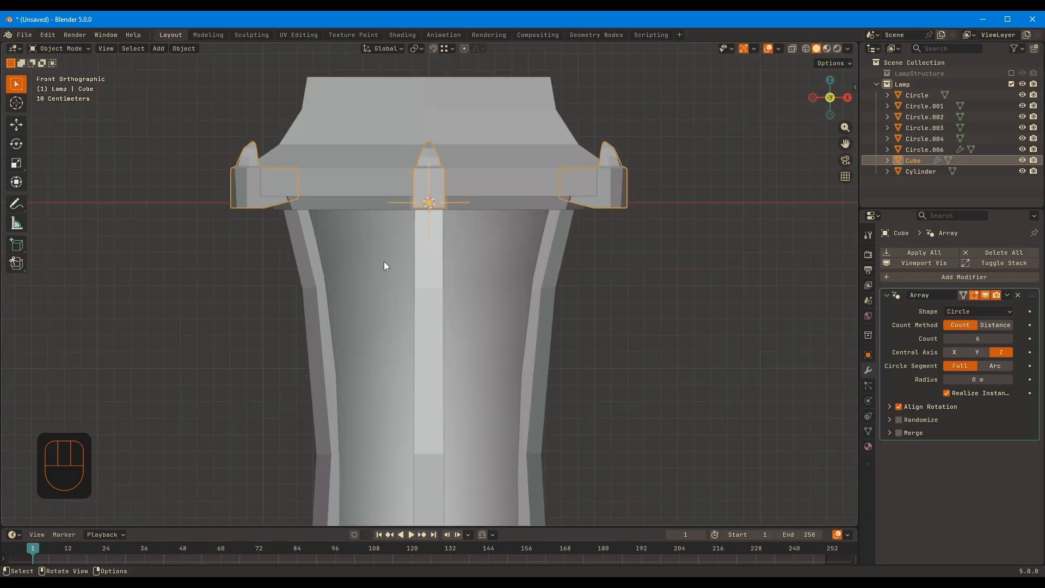
Scale the corner ornament's outer vertical edges by 1.297 along X and shift them along Y
middle_drag(384, 261, 625, 330)
scroll(478, 272, up, 7)
key(Tab)
key(2)
click(565, 235)
middle_drag(606, 233, 730, 259)
key(s)
key(x)
click(603, 263)
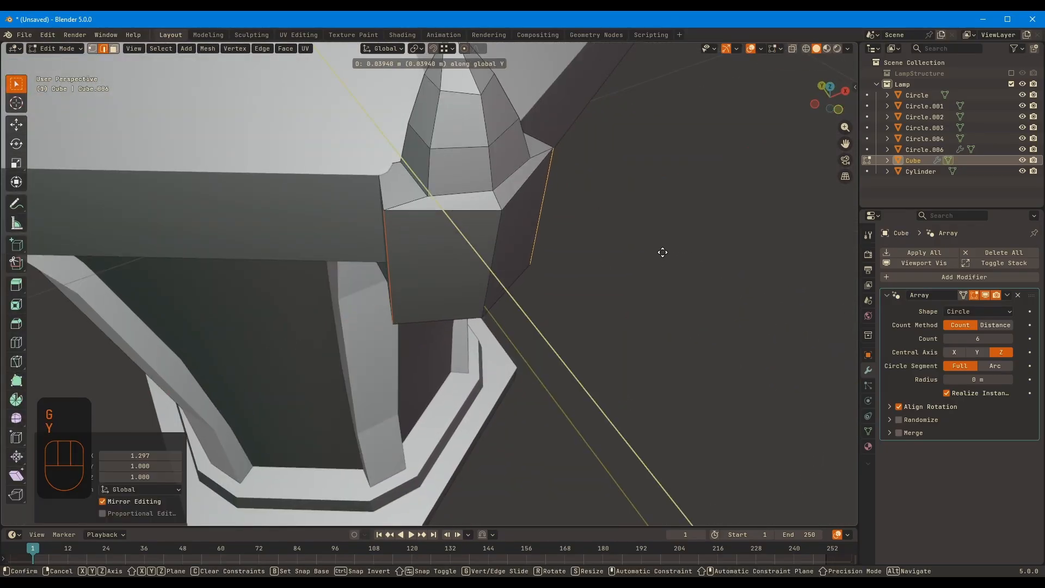
middle_drag(502, 213, 468, 338)
Adjust the spire's profile by moving its front vertex rings individually along Y
key(1)
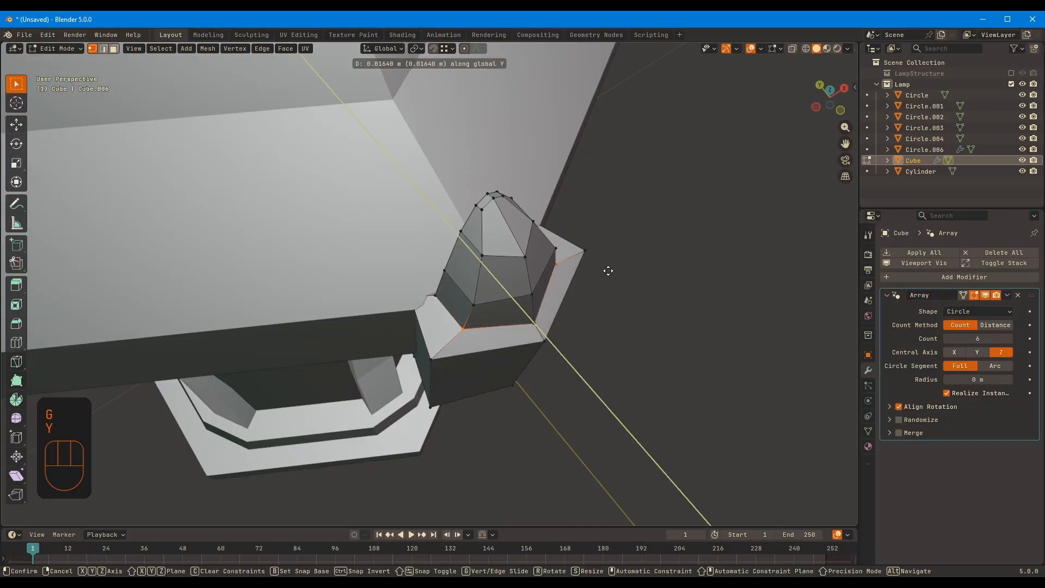
click(557, 250)
click(554, 253)
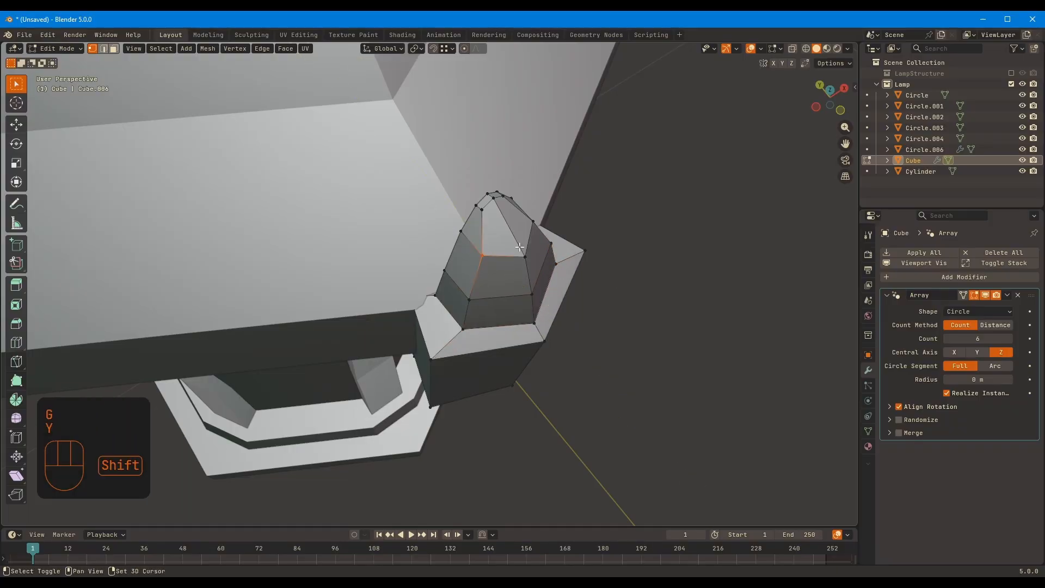
click(548, 239)
key(g)
key(y)
click(531, 248)
Try to slide the spire's front vertex along its edges and undo the change
key(g)
key(g)
Move the spire's front vertex along Y, return to Object Mode and deselect the ornament
key(g)
key(g)
middle_drag(582, 299, 634, 245)
key(ctrl+z)
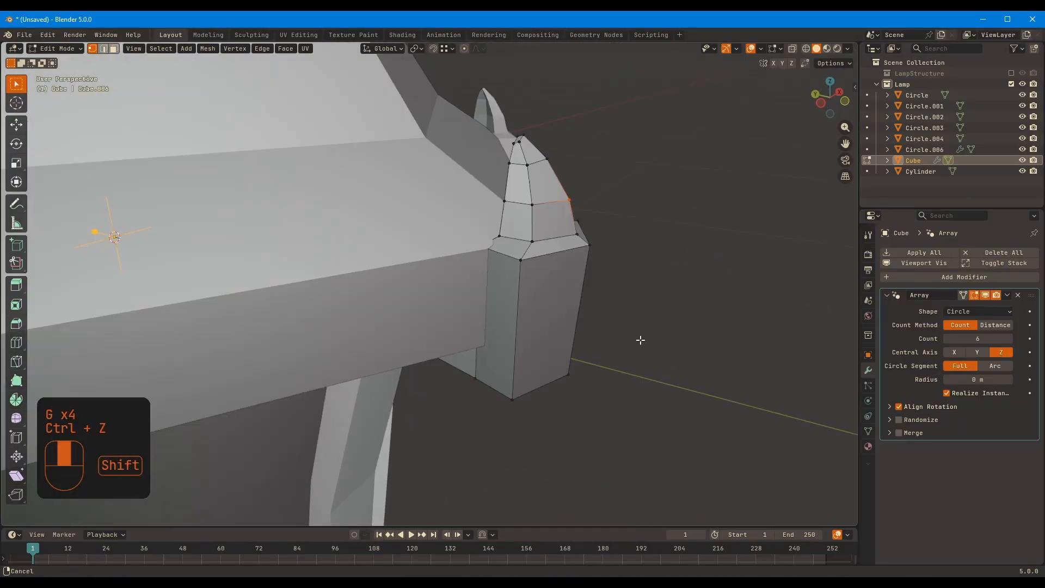
middle_drag(640, 340, 686, 272)
key(g)
key(y)
click(632, 238)
click(648, 235)
key(Tab)
click(695, 318)
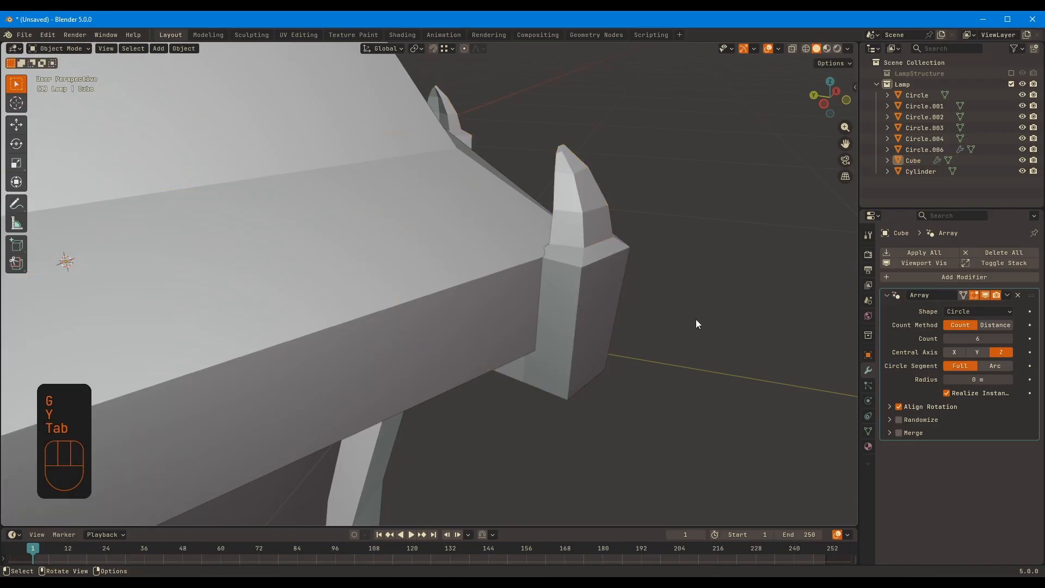
Select all of the corner ornament's spire through the mesh in Edit Mode, shift it along Z and return to Object Mode
scroll(695, 319, down, 6)
middle_drag(696, 319, 552, 332)
scroll(436, 183, up, 5)
click(478, 207)
key(Tab)
scroll(478, 206, up, 2)
shift+middle_drag(580, 155, 615, 245)
key(alt+z)
drag(413, 98, 598, 247)
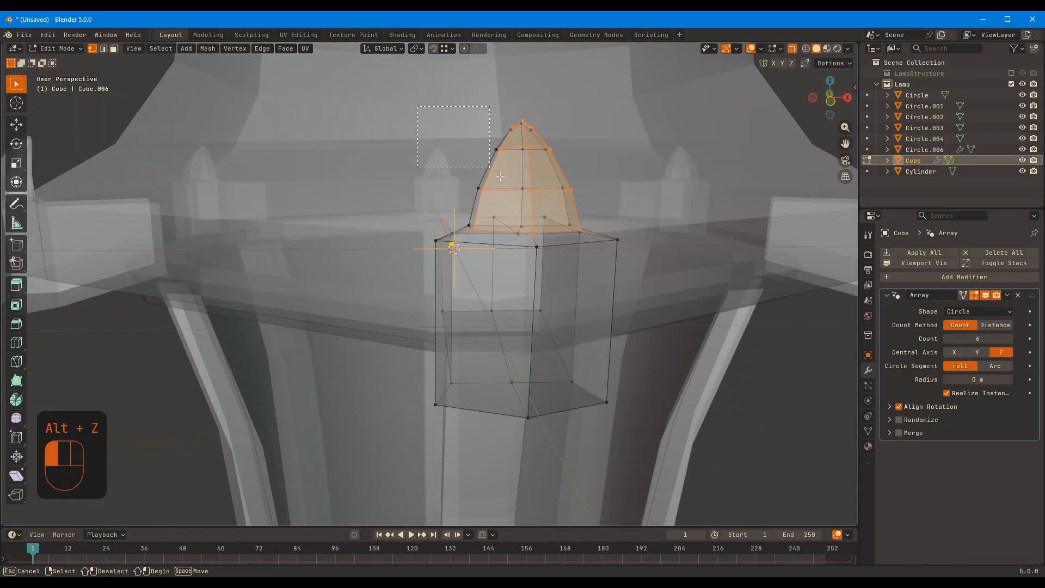
middle_drag(599, 248, 734, 245)
key(alt+z)
key(alt+z)
ctrl+drag(424, 165, 635, 266)
middle_drag(636, 265, 511, 286)
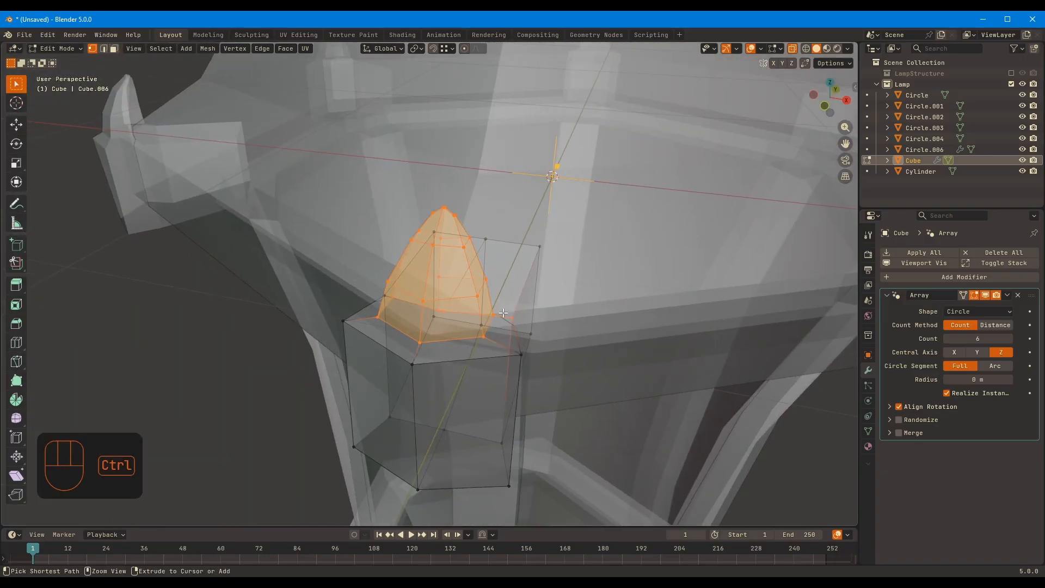
ctrl+drag(493, 307, 520, 348)
key(alt+z)
middle_drag(672, 261, 808, 207)
key(g)
key(z)
click(723, 224)
key(Tab)
click(745, 354)
scroll(653, 353, down, 8)
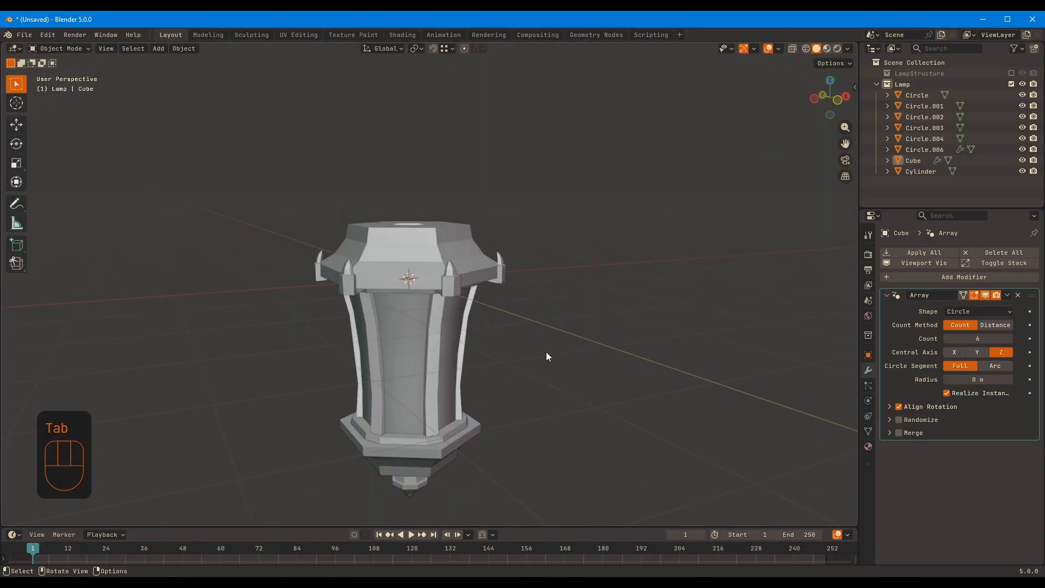
Open the corner ornament in Edit Mode and shift its bottom centre edge along Z
middle_drag(546, 351, 486, 247)
click(442, 206)
scroll(492, 233, up, 4)
shift+middle_drag(470, 125, 471, 184)
key(Tab)
scroll(475, 197, up, 4)
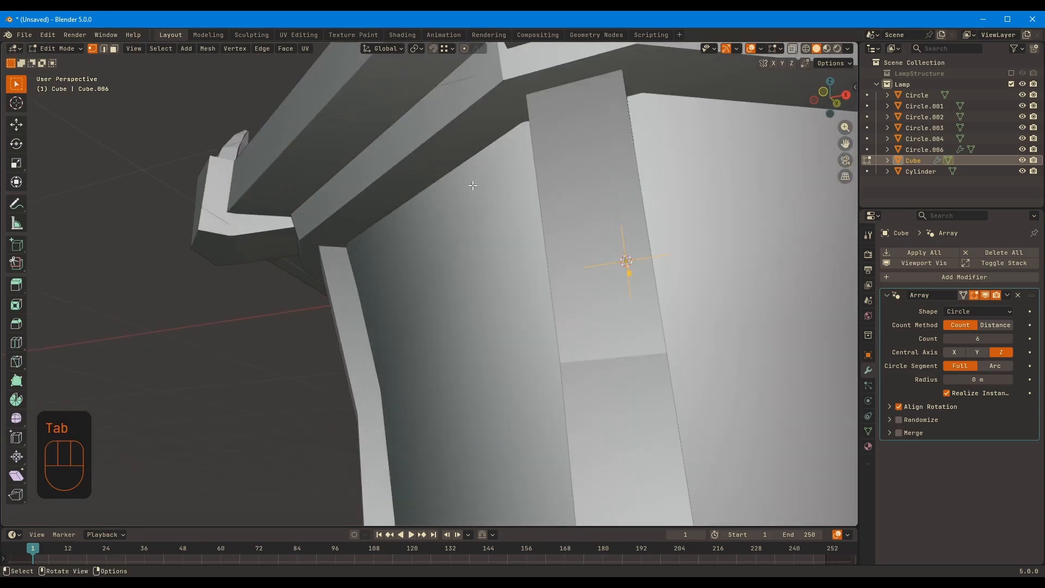
shift+middle_drag(549, 93, 540, 179)
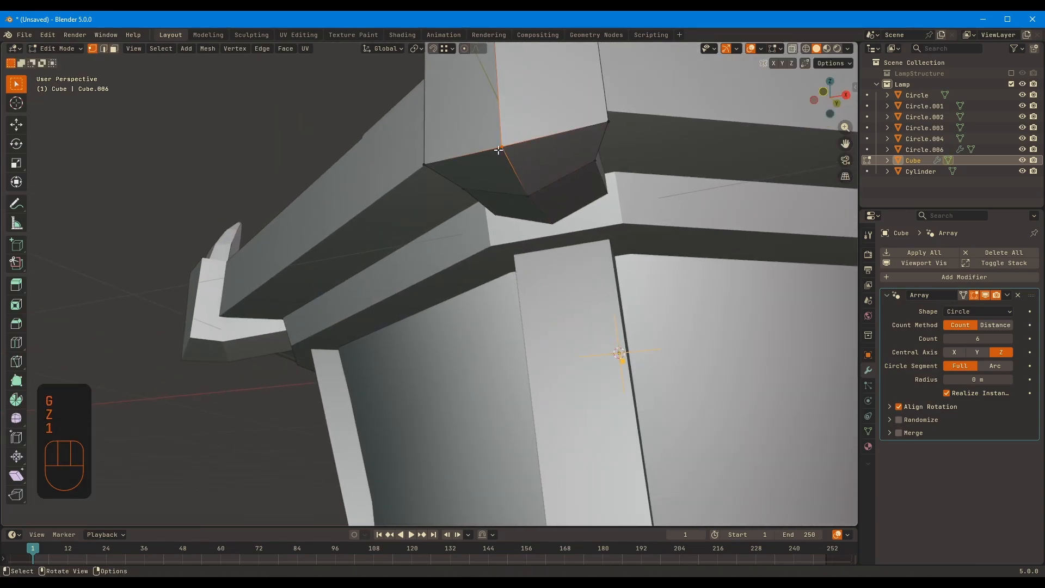
Slope the corner ornament's underside by moving its bottom side vertices along Z
middle_drag(655, 160, 736, 171)
click(539, 217)
middle_drag(542, 216, 473, 209)
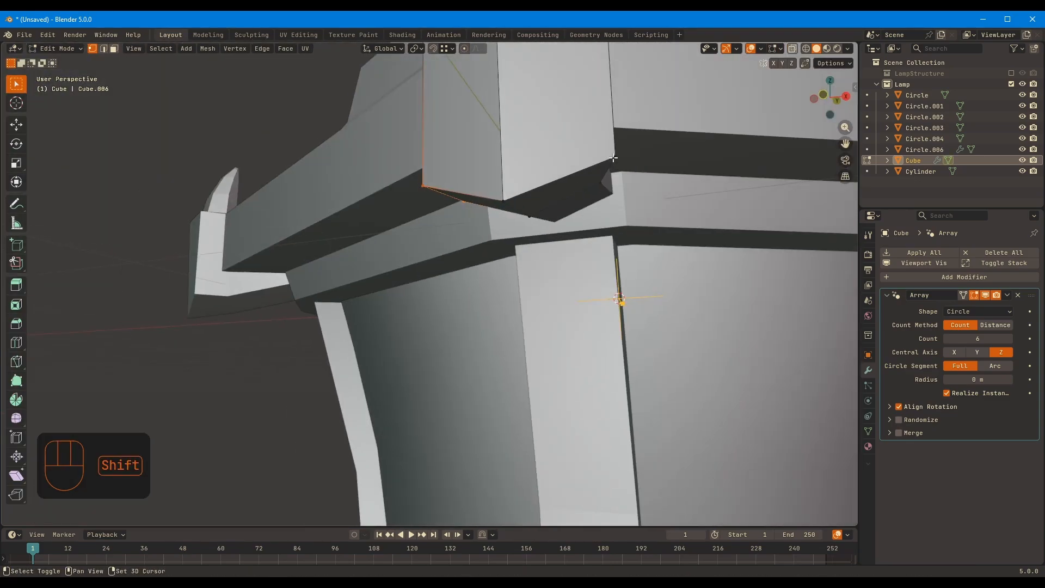
click(640, 165)
middle_drag(641, 165, 623, 212)
click(599, 203)
key(alt+z)
key(alt+z)
key(g)
key(z)
click(744, 249)
middle_drag(744, 249, 728, 242)
shift+click(516, 213)
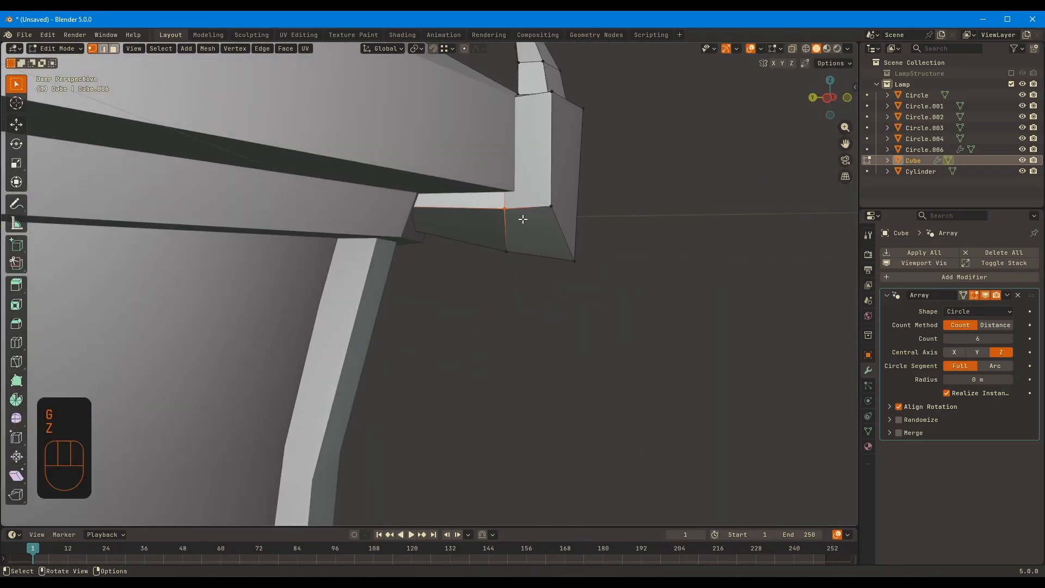
Inspect the reshaped corner ornament in local view, then return to the full scene in Object Mode
middle_drag(605, 255, 487, 160)
key(KP_Divide)
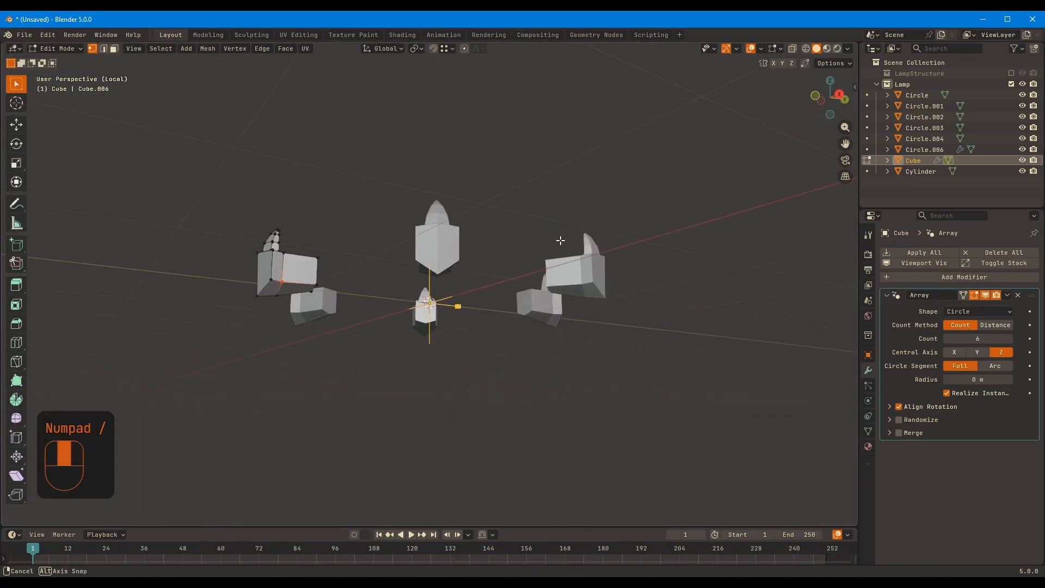
middle_drag(648, 366, 609, 318)
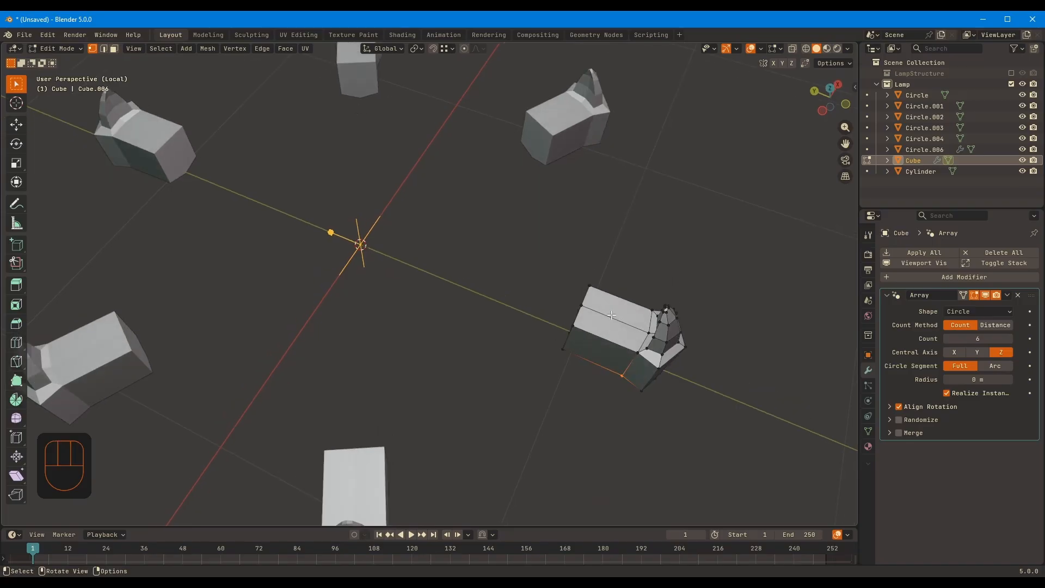
key(KP_Divide)
key(Tab)
key(Tab)
key(Tab)
middle_drag(547, 270, 523, 276)
click(592, 305)
Duplicate the cap's corner ornaments and move the copy down about 2.11 m along Z to the lantern's lower ring, then fine-tune its height
scroll(599, 326, down, 4)
scroll(523, 275, down, 4)
middle_drag(523, 276, 571, 275)
click(453, 202)
click(545, 437)
scroll(552, 419, up, 3)
shift+middle_drag(560, 399, 612, 295)
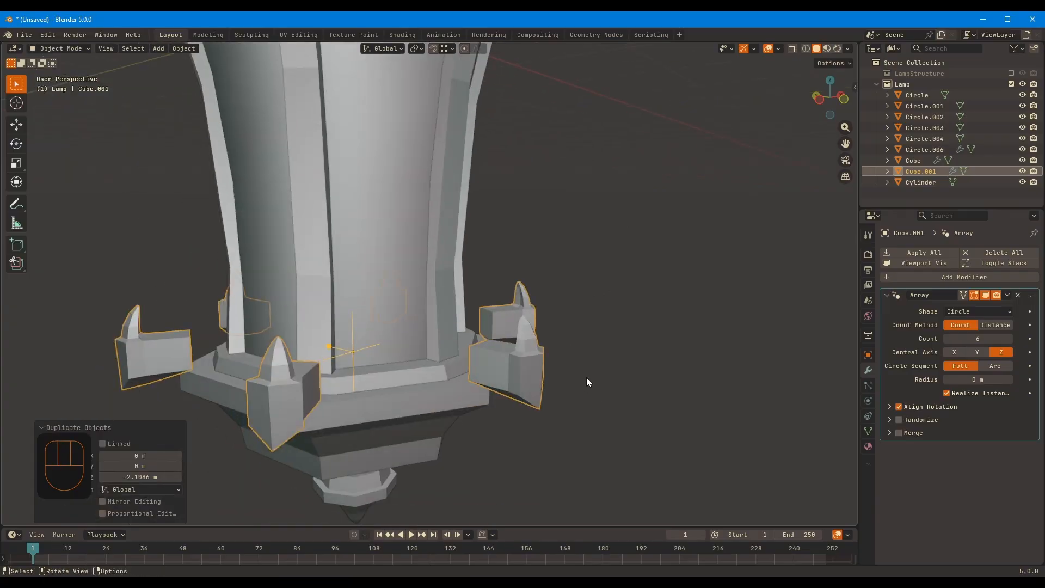
key(g)
key(z)
click(586, 360)
Flip the duplicated ornament's whole mesh upside down in Edit Mode by scaling it by -1 along Z
key(Tab)
text(a)
text(-1)
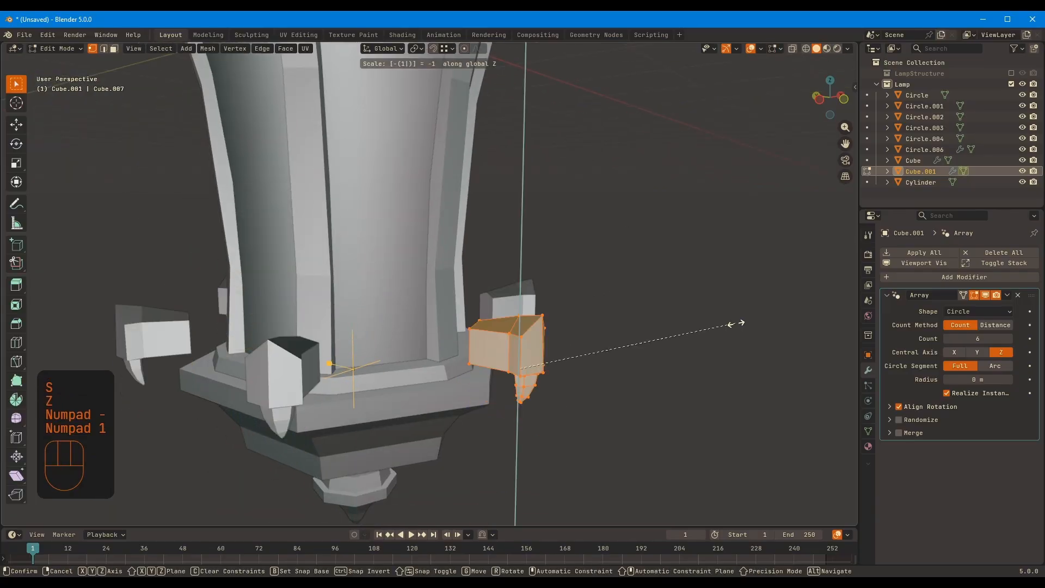
click(736, 324)
Display face orientation, correct the normals of the flipped ornament and the corner posts to face outside, and hide the display again
click(760, 48)
click(688, 284)
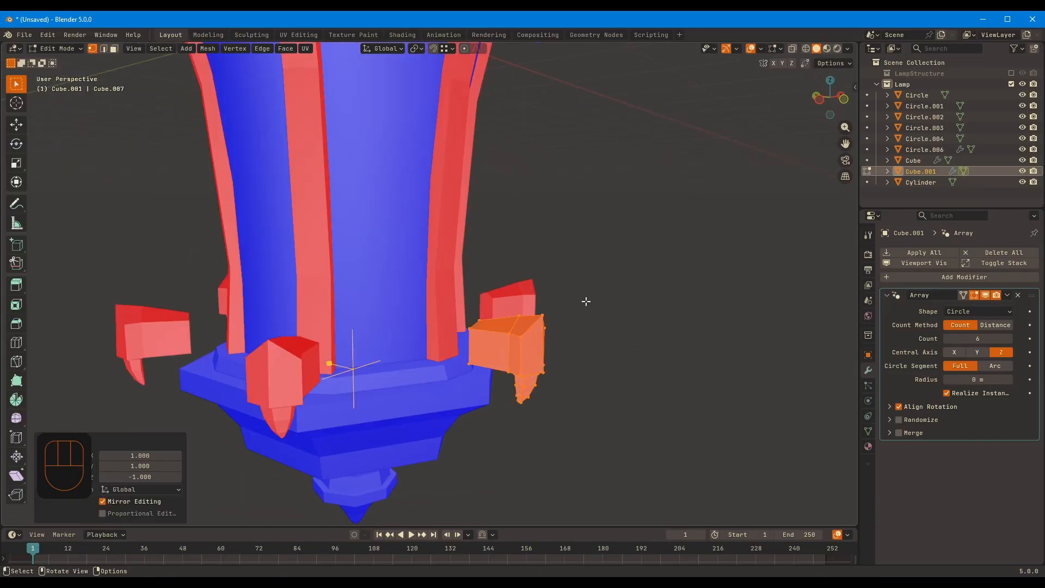
key(shift+n)
key(Tab)
key(Tab)
key(alt+n)
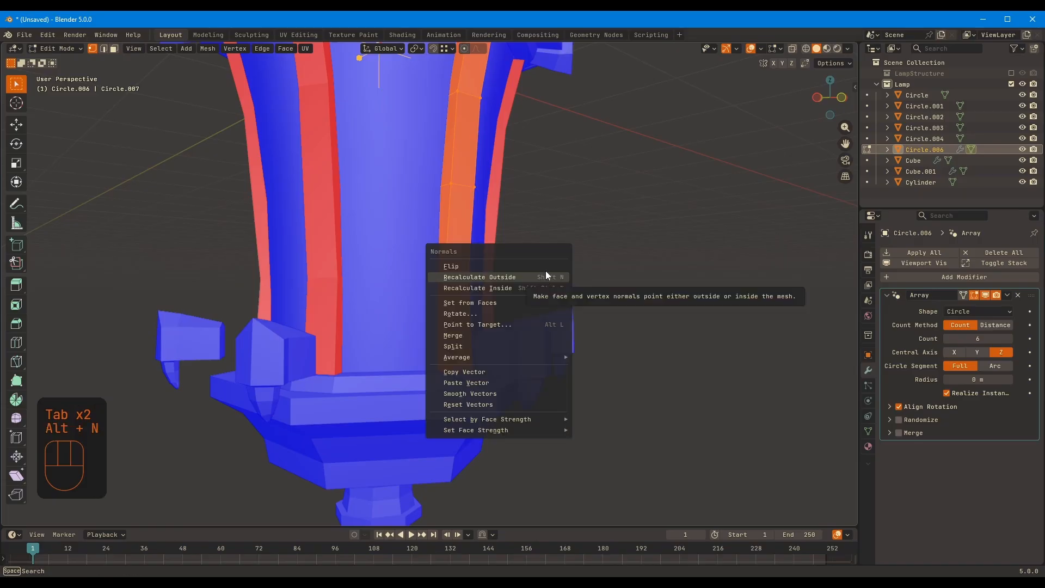
key(Tab)
click(779, 49)
click(709, 273)
Move the flipped ornament's mesh by -0.23588 m along Z and shift it along Y toward the lower ring
key(Tab)
scroll(636, 349, up, 1)
key(g)
key(z)
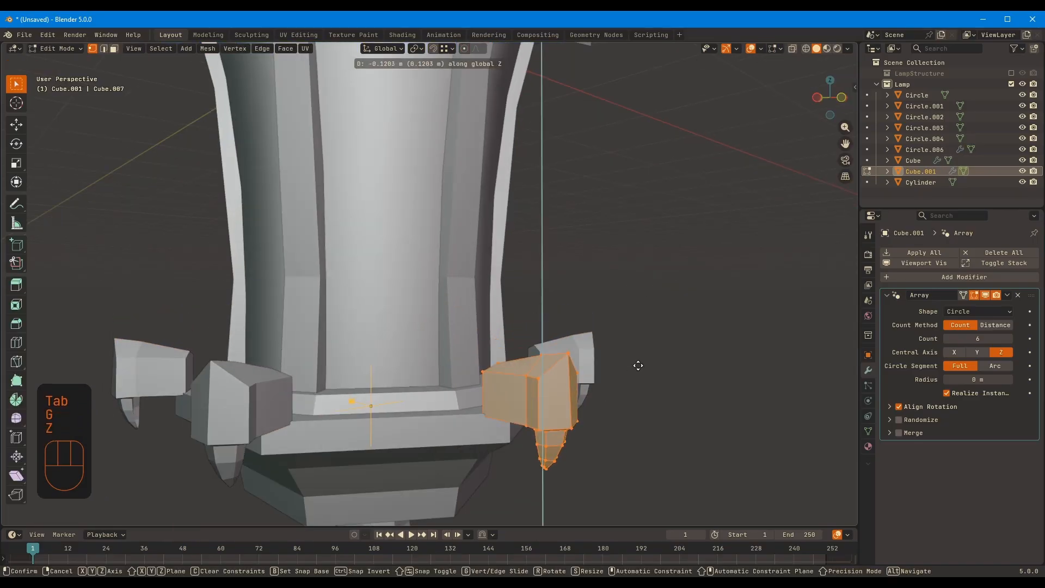
click(626, 389)
middle_drag(626, 390, 655, 298)
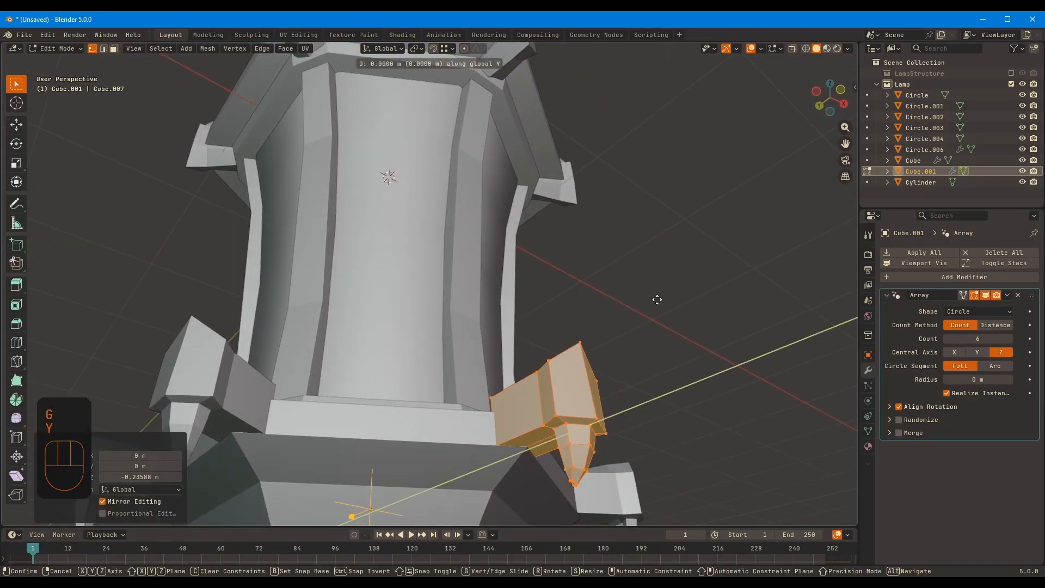
click(608, 327)
Adjust the flipped ornament's height along Z and scale its mesh uniformly to suit the lower ring
middle_drag(609, 328, 590, 245)
scroll(578, 191, down, 3)
middle_drag(590, 244, 691, 272)
scroll(691, 272, up, 4)
shift+middle_drag(691, 272, 606, 286)
scroll(607, 287, up, 3)
key(g)
key(z)
click(655, 261)
mouse_move(656, 261)
middle_down()
mouse_move(726, 273)
mouse_move(639, 263)
middle_up()
key(s)
click(763, 277)
Seat the resized ornament on the lower ring's corner by moving it along Z and Y, then return to Object Mode and deselect
key(g)
key(z)
right_click(713, 303)
key(g)
key(z)
shift+click(712, 281)
key(g)
key(y)
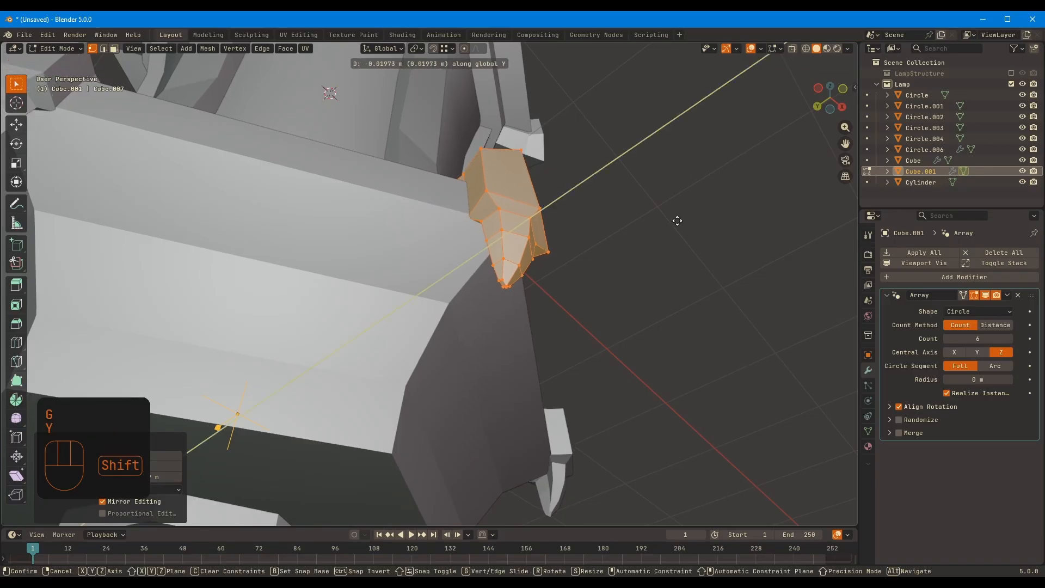
shift+click(676, 189)
middle_drag(676, 188, 465, 254)
key(Tab)
scroll(544, 272, down, 7)
click(609, 286)
Examine the lantern cap and its central top opening, briefly opening the cap's mesh in Edit Mode
middle_drag(609, 286, 526, 291)
scroll(556, 300, up, 5)
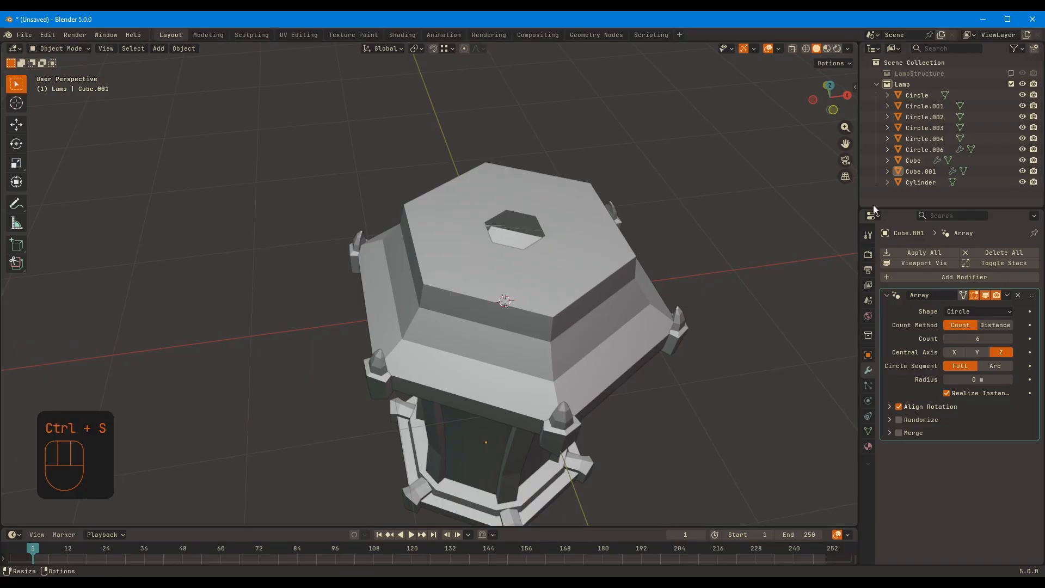
scroll(580, 224, up, 1)
middle_drag(542, 162, 559, 135)
shift+middle_drag(560, 135, 561, 202)
middle_drag(560, 202, 563, 218)
shift+middle_drag(577, 142, 534, 198)
click(550, 371)
key(Tab)
key(Tab)
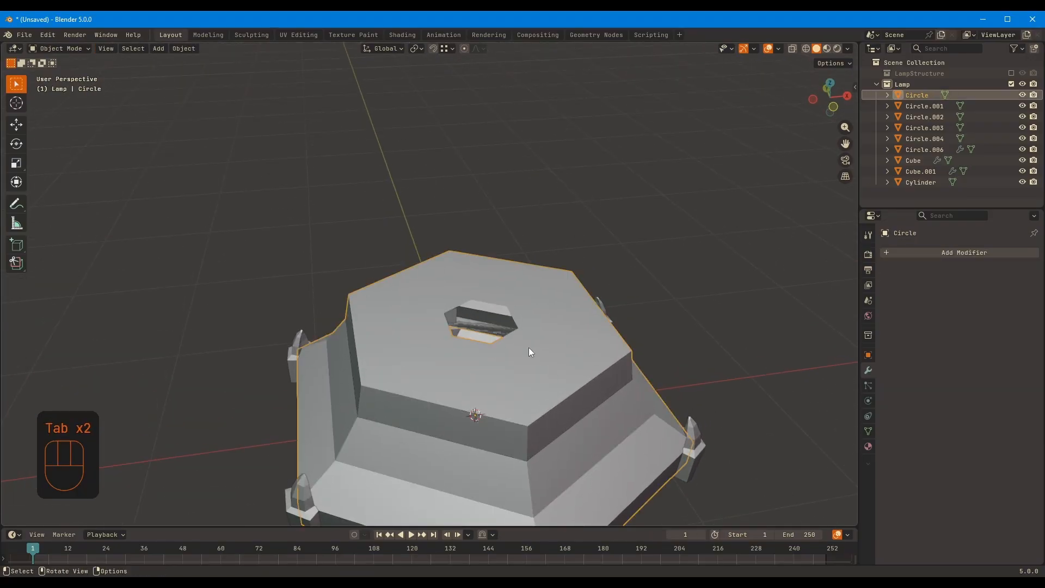
Add a cylinder at the world origin with 8 vertices, a 1 m radius and a 2 m depth
key(shift+a)
mouse_move(541, 316)
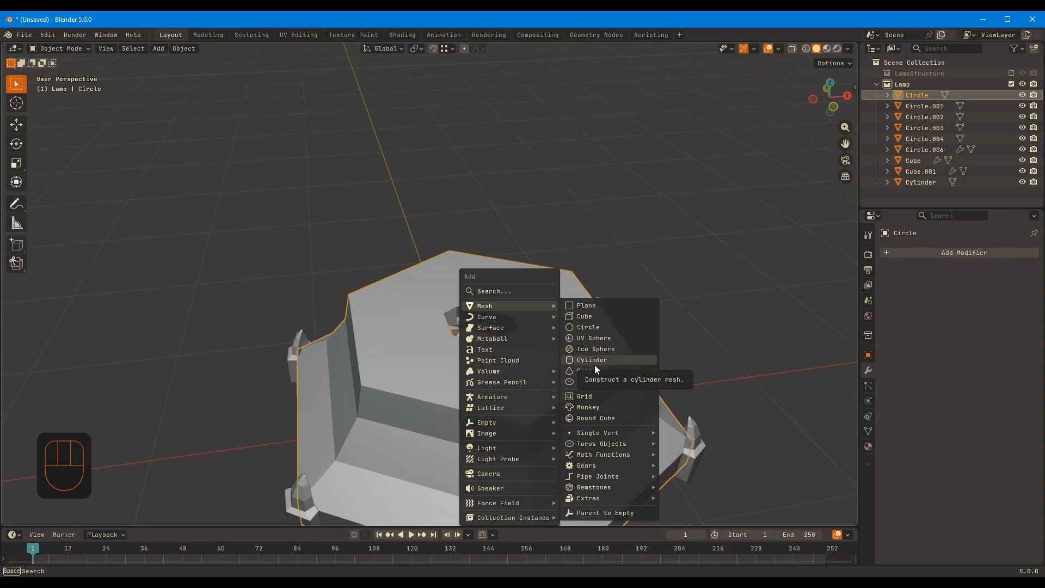
click(593, 361)
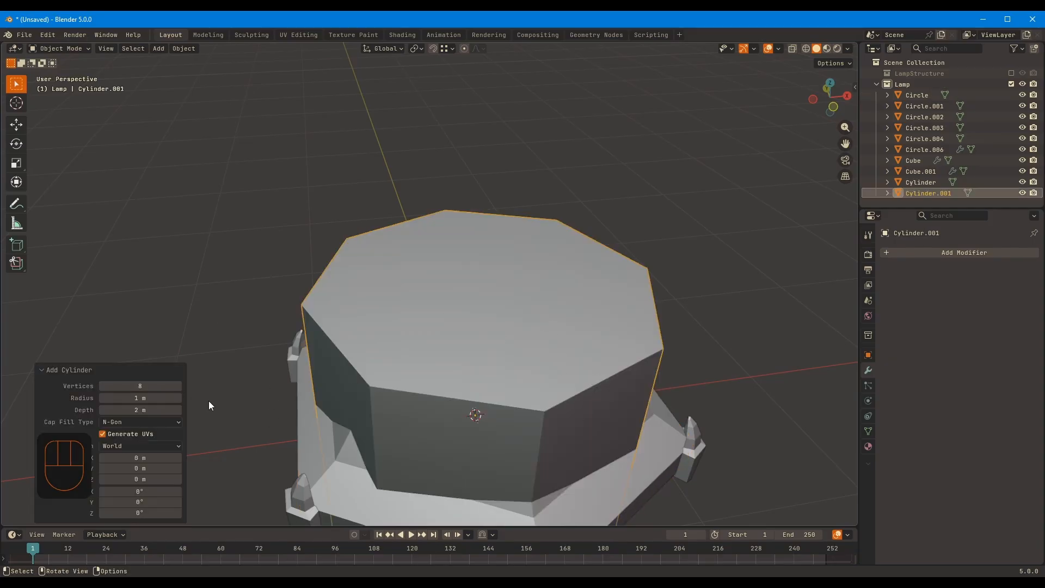
click(179, 385)
click(178, 386)
middle_drag(517, 381, 173, 380)
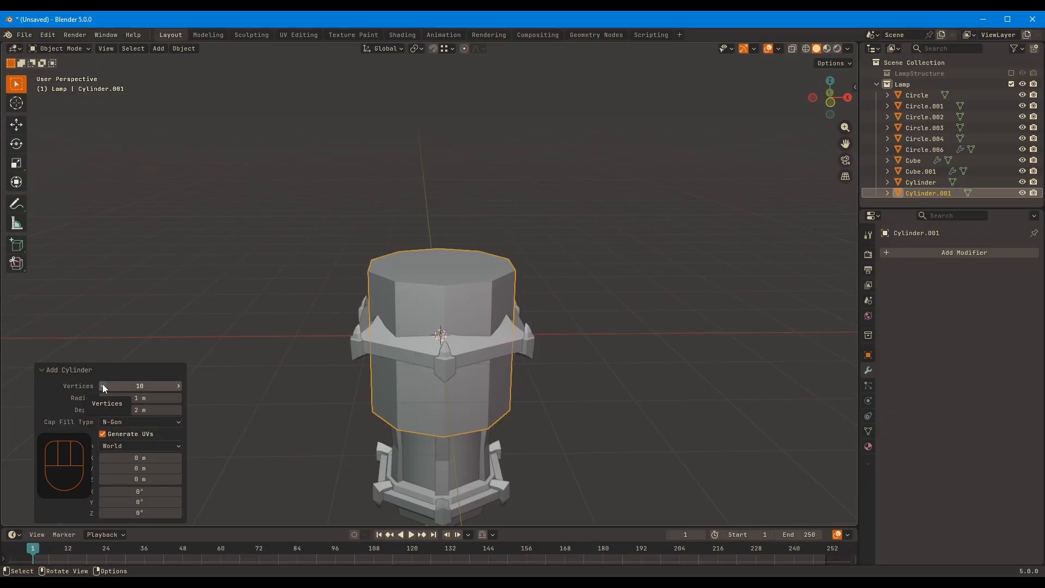
Scale the cylinder to 0.276, seat it flattened over the cap's top opening, and widen it by 1.476 along X and Y
scroll(464, 309, up, 3)
key(s)
click(520, 221)
scroll(629, 238, up, 5)
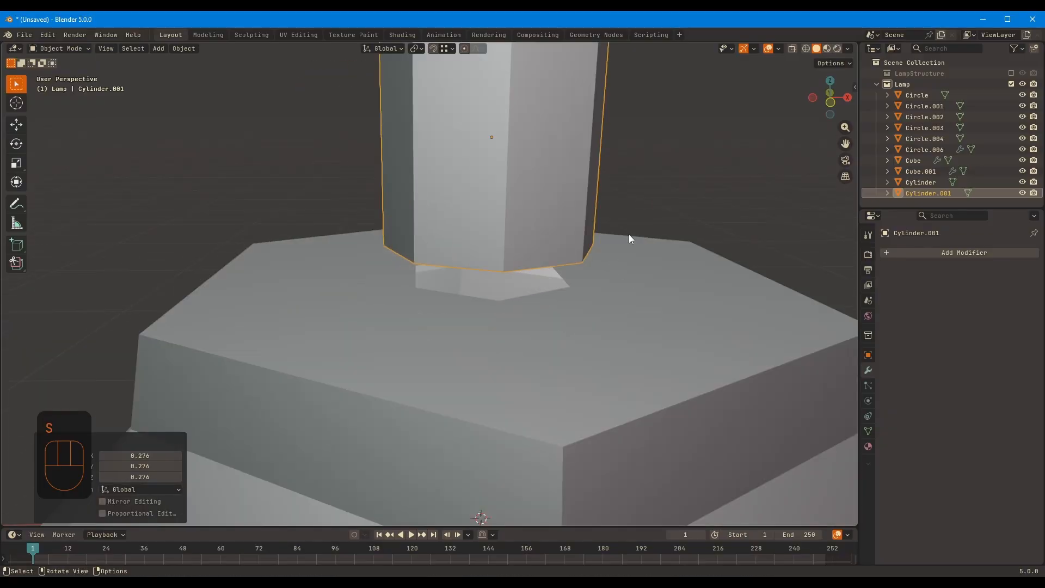
key(s)
key(shift+z)
click(658, 245)
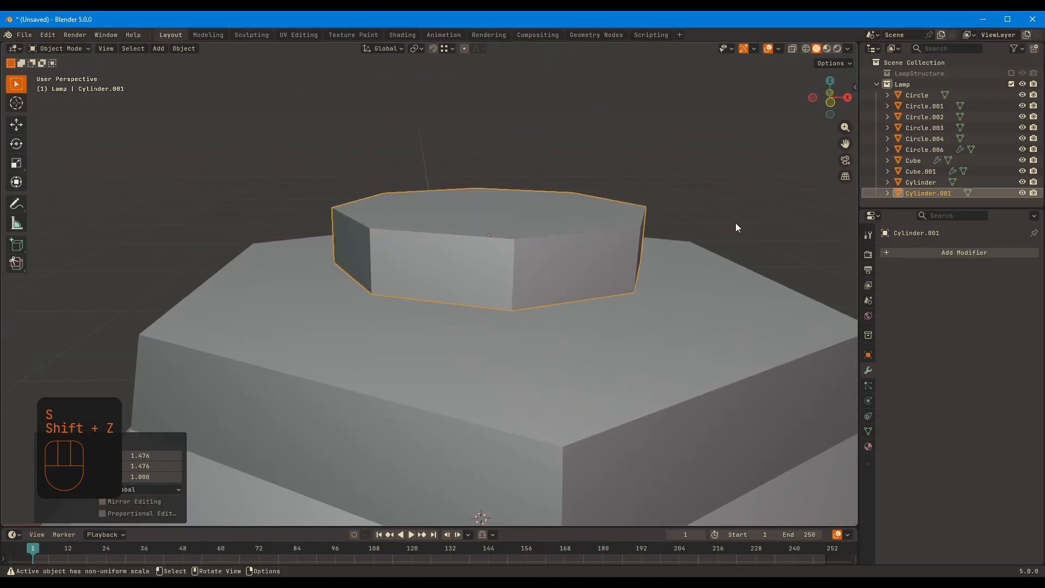
Apply the eight-sided cylinder's scale and lower it along Z onto the cap's upper surface
key(ctrl+a)
click(681, 201)
key(KP_1)
key(g)
key(z)
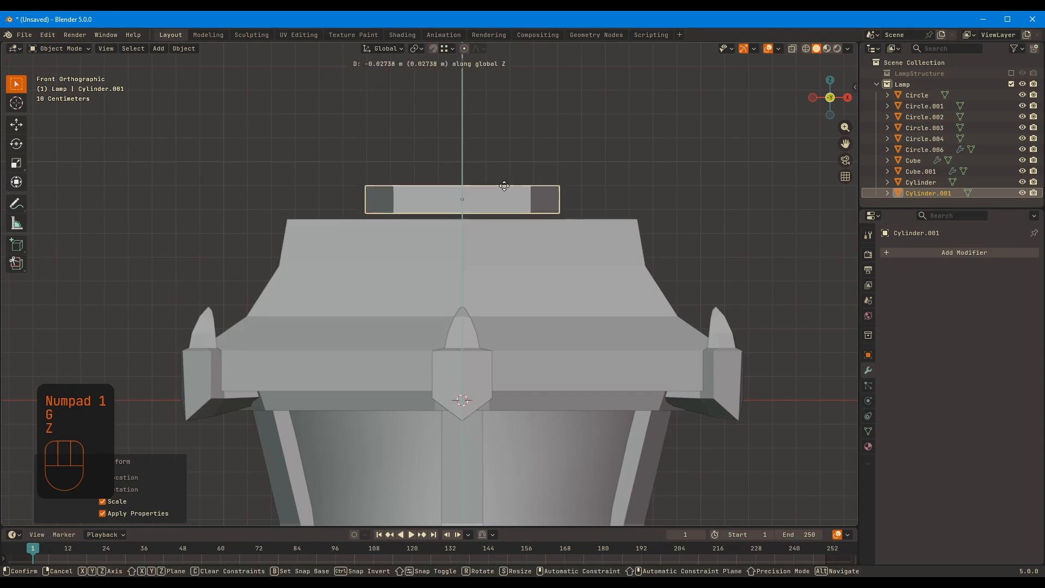
click(504, 190)
middle_drag(504, 190, 436, 314)
Inset the cylinder's upper face by 0.1671 m and extrude it upward about 0.2 m into a narrower neck
key(Tab)
key(Tab)
key(Tab)
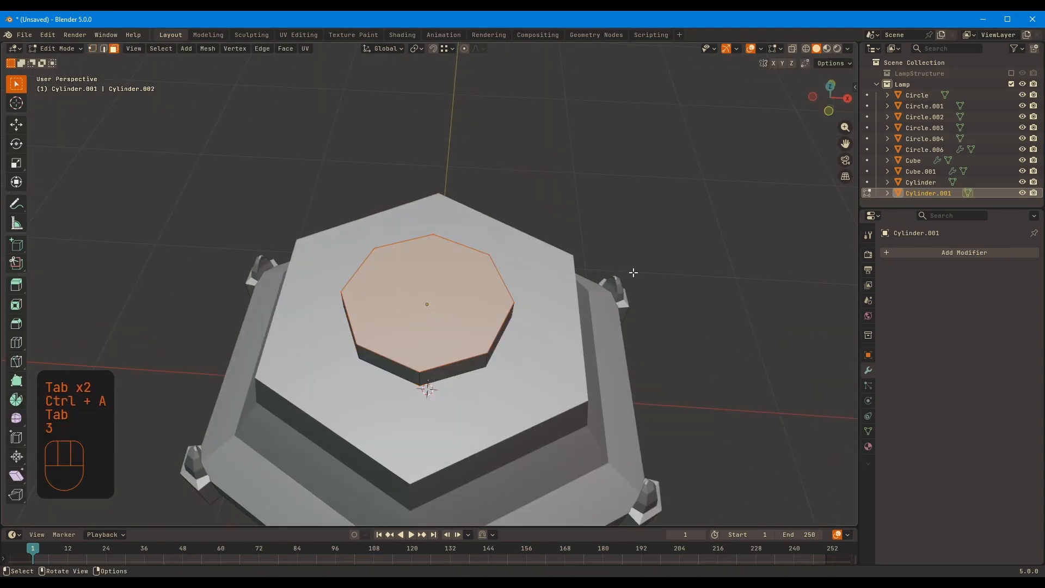
click(600, 263)
middle_drag(599, 264, 582, 201)
key(e)
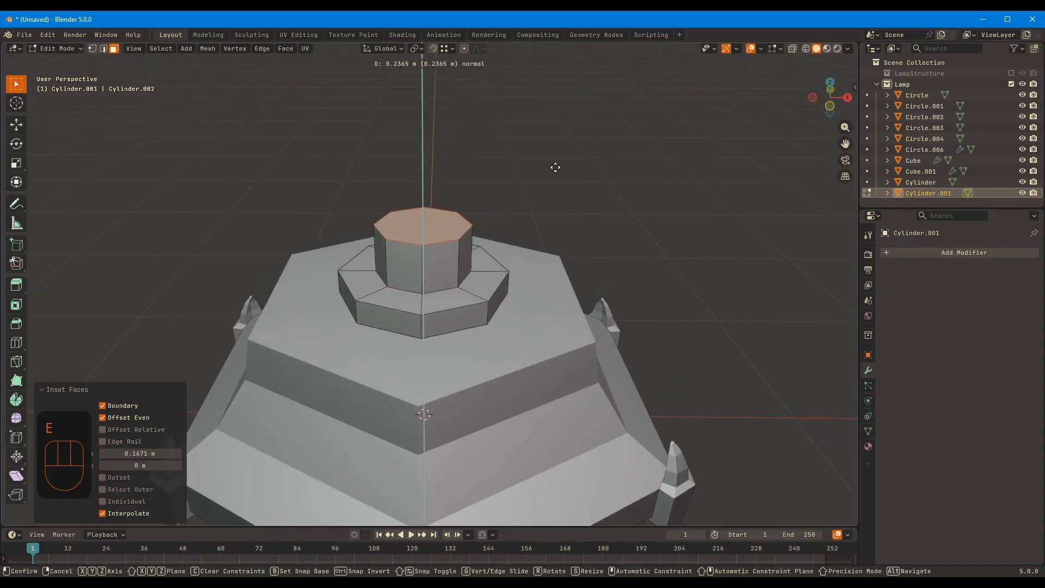
click(556, 174)
Raise the neck's upper face by about 0.025 m along Z, then return to Object Mode
middle_drag(560, 245, 604, 210)
key(g)
key(z)
click(412, 192)
middle_drag(412, 190, 401, 202)
scroll(446, 263, up, 1)
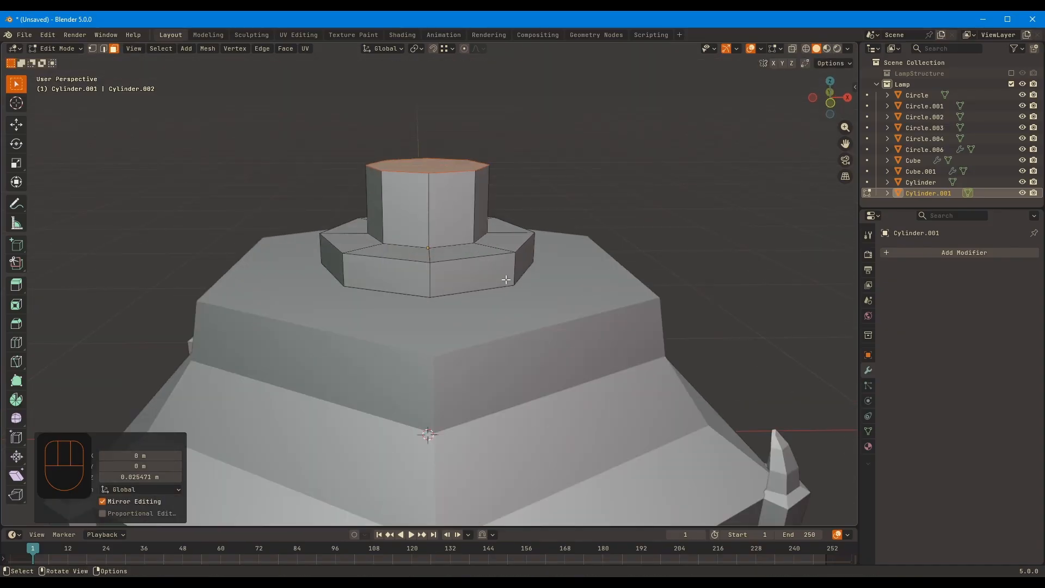
key(Tab)
scroll(647, 307, down, 6)
Try Shade Auto Smooth on the cap's top piece with the smoothing angle set to 45.7°
click(642, 304)
click(439, 262)
middle_drag(572, 239, 573, 258)
right_click(431, 255)
click(431, 254)
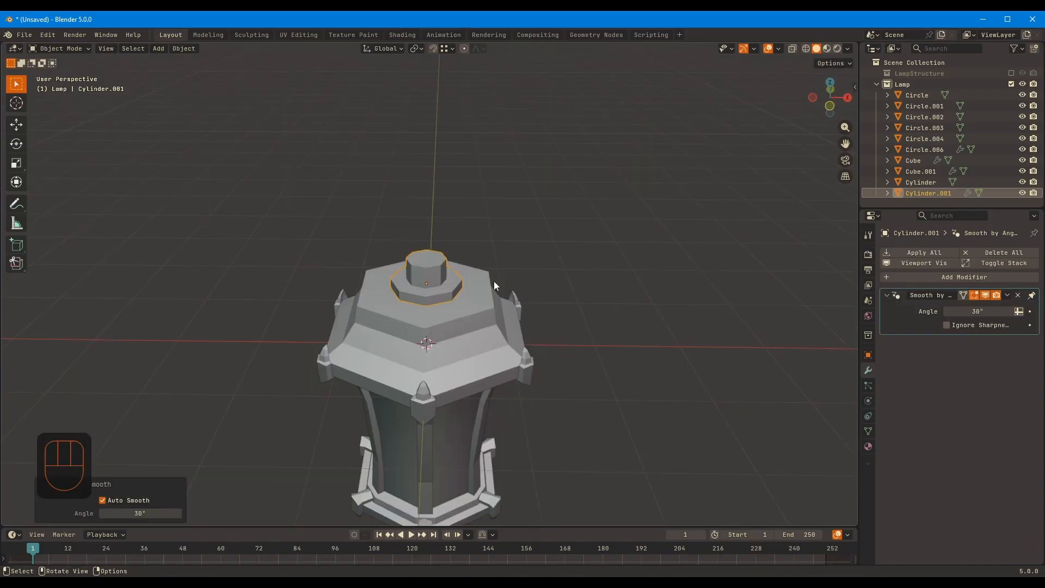
scroll(494, 280, up, 2)
middle_drag(494, 281, 568, 261)
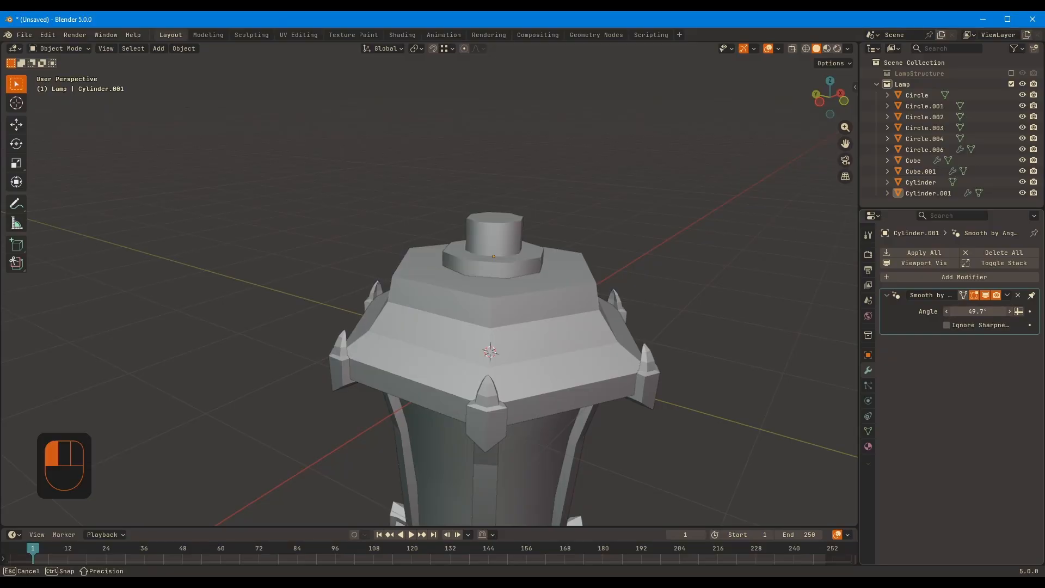
middle_drag(492, 217, 480, 313)
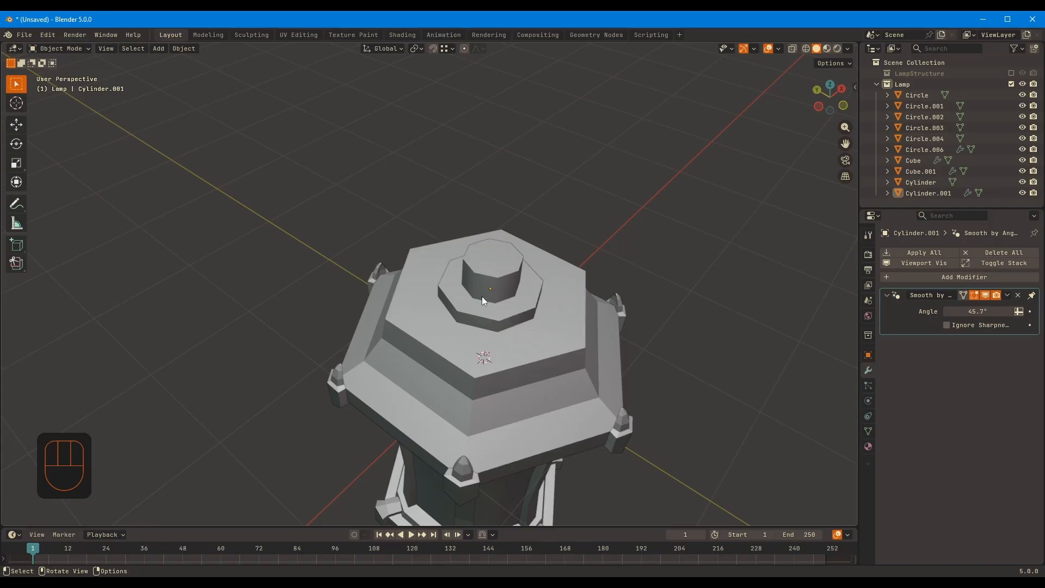
Remove the Smooth by Angle modifier from the cap's top piece and apply Shade Flat
click(1018, 296)
right_click(495, 276)
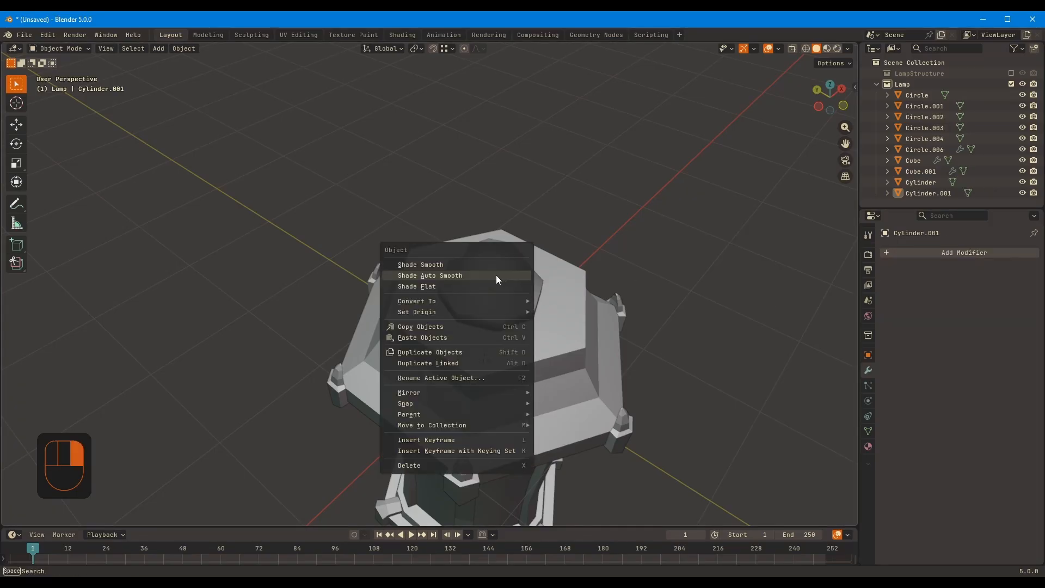
click(496, 284)
click(497, 271)
right_click(497, 270)
click(497, 269)
Add a torus at the world origin in an isolated local view
middle_drag(611, 312, 573, 290)
scroll(574, 291, up, 4)
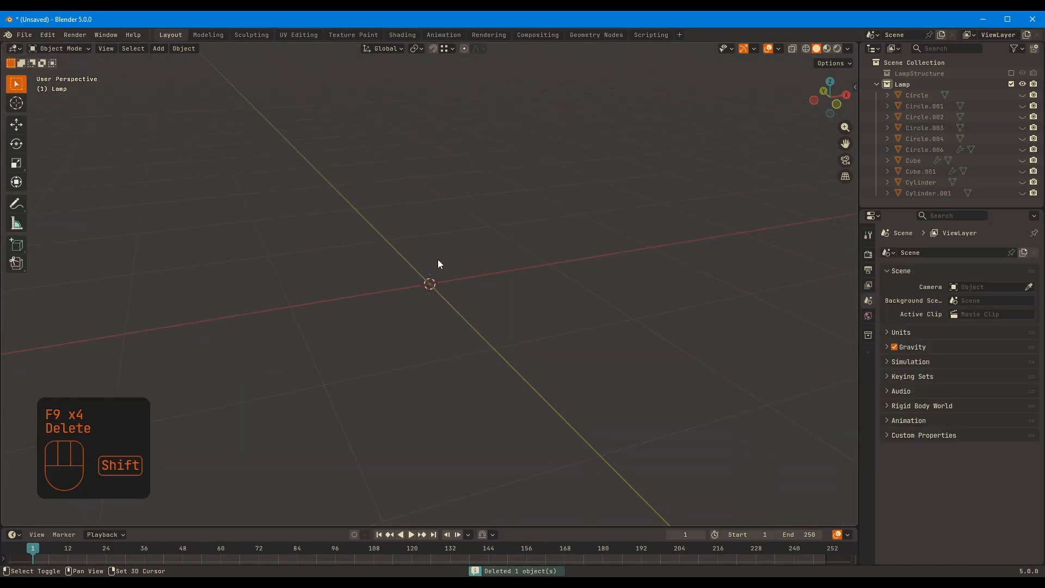
key(shift+a)
mouse_move(437, 259)
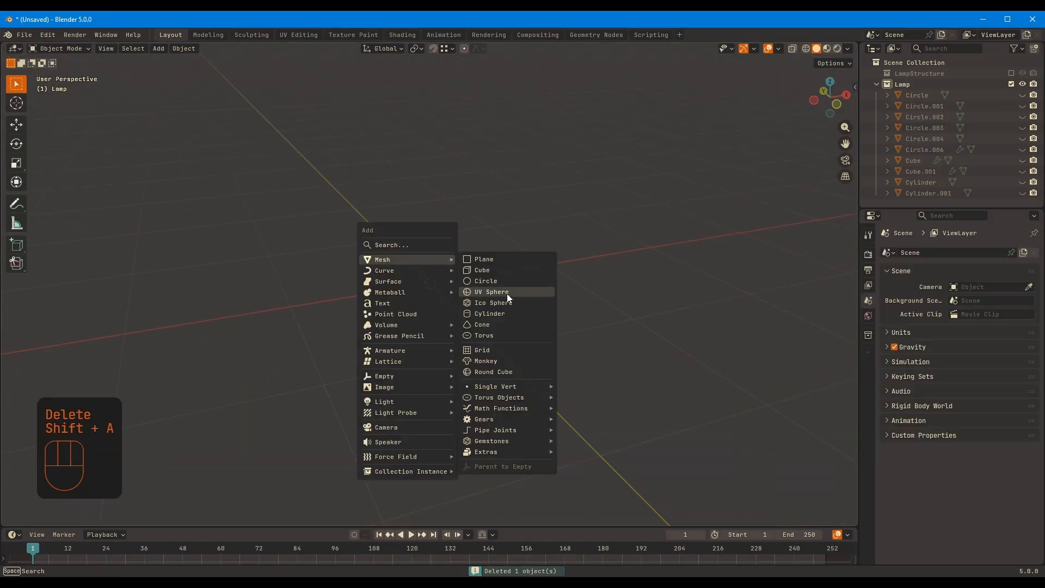
click(492, 337)
key(F9)
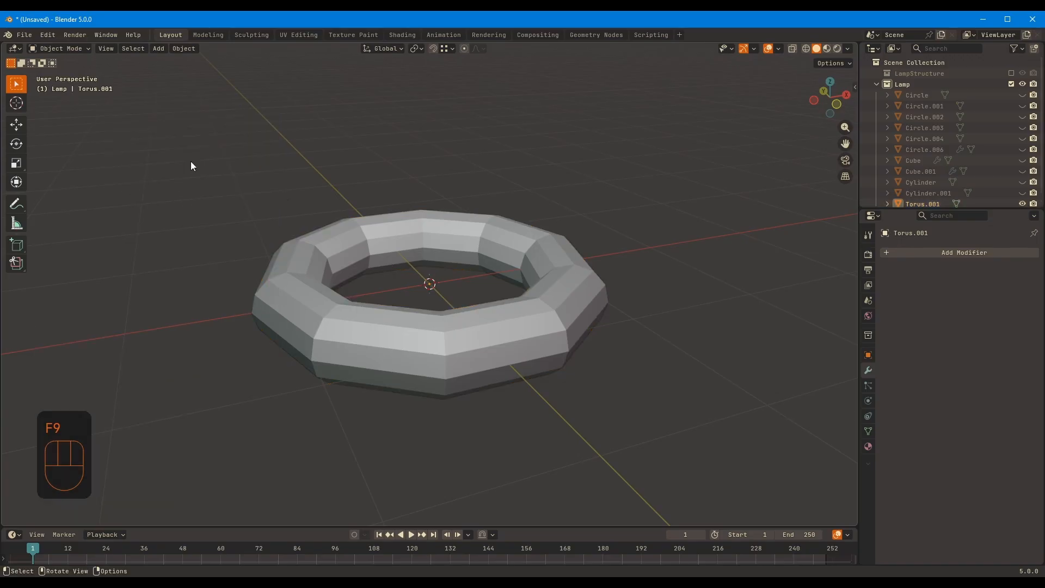
key(F9)
Set the torus to 16 major and 8 minor segments with a 1 m major and 0.25 m minor radius
shift+scroll(190, 171, up, 2)
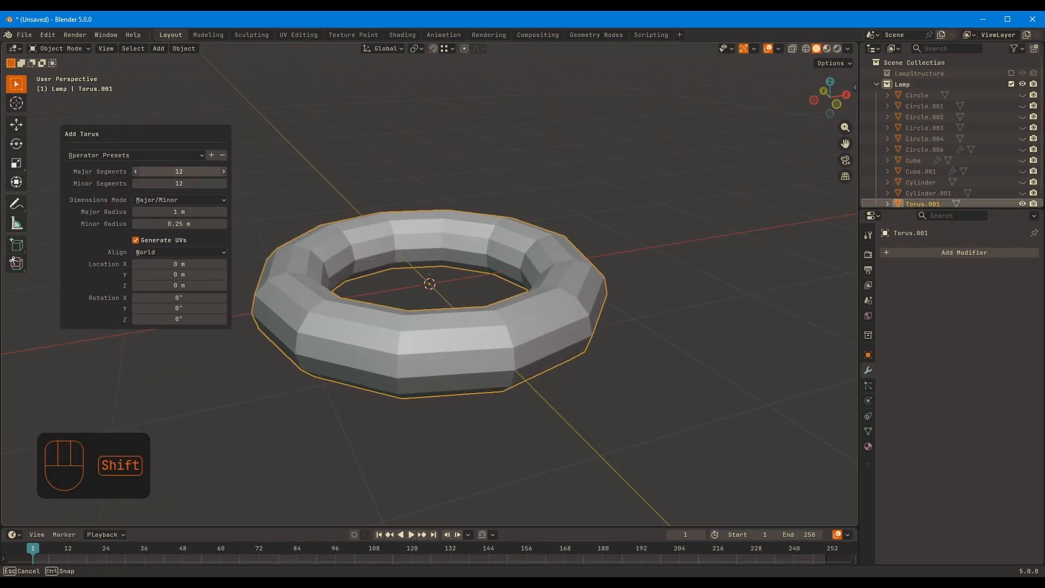
shift+scroll(191, 184, down, 6)
shift+scroll(190, 184, up, 2)
drag(191, 171, 223, 171)
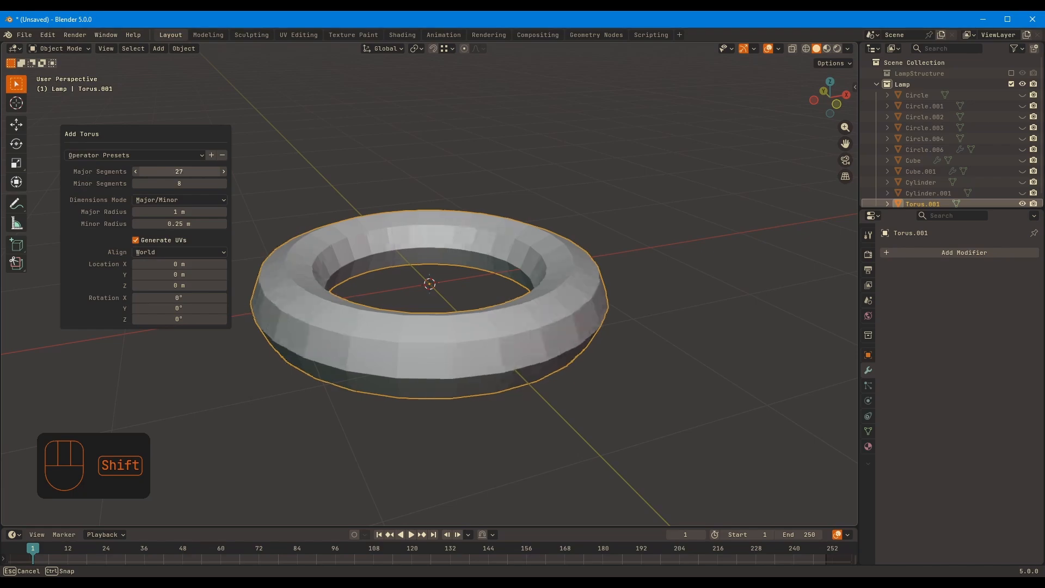
drag(234, 171, 212, 171)
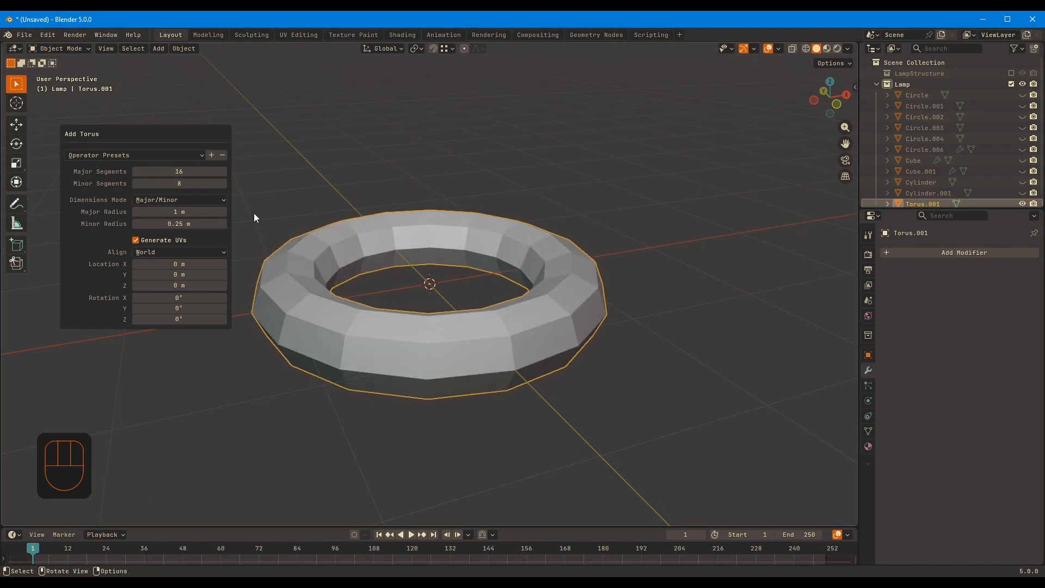
middle_drag(575, 315, 449, 294)
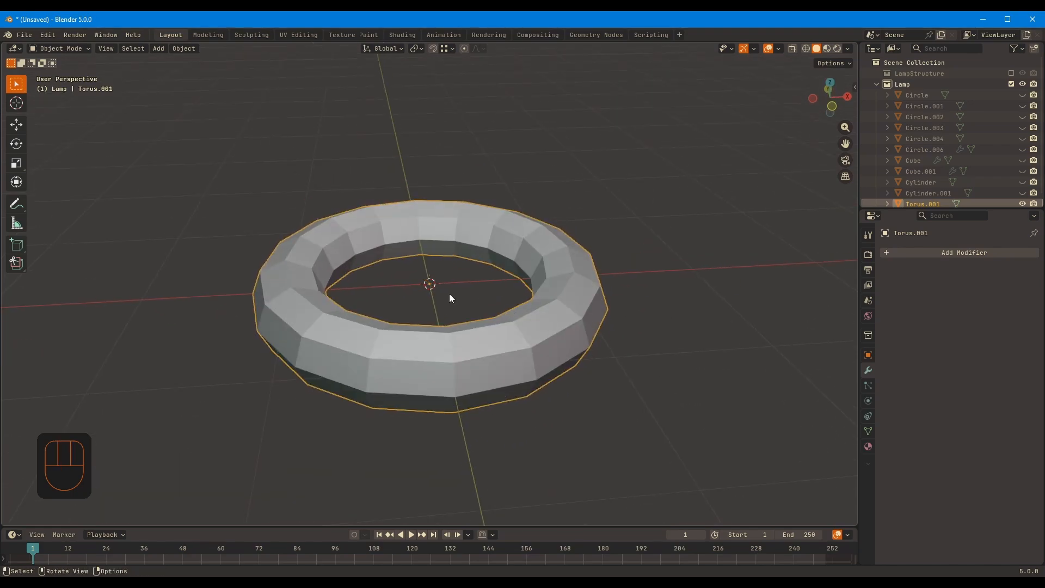
Leave local view and raise the torus along Z above the lantern's top neck
key(KP_Divide)
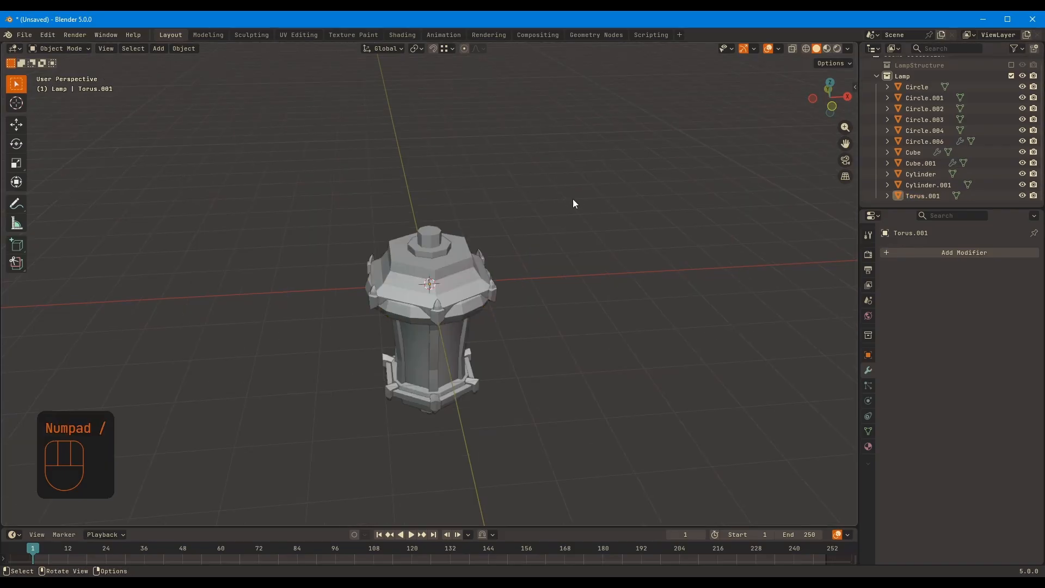
key(KP_1)
key(g)
key(z)
click(590, 135)
shift+middle_drag(590, 135, 594, 270)
In Edit Mode, rotate the whole torus 90° about X and scale it to 0.306
key(Tab)
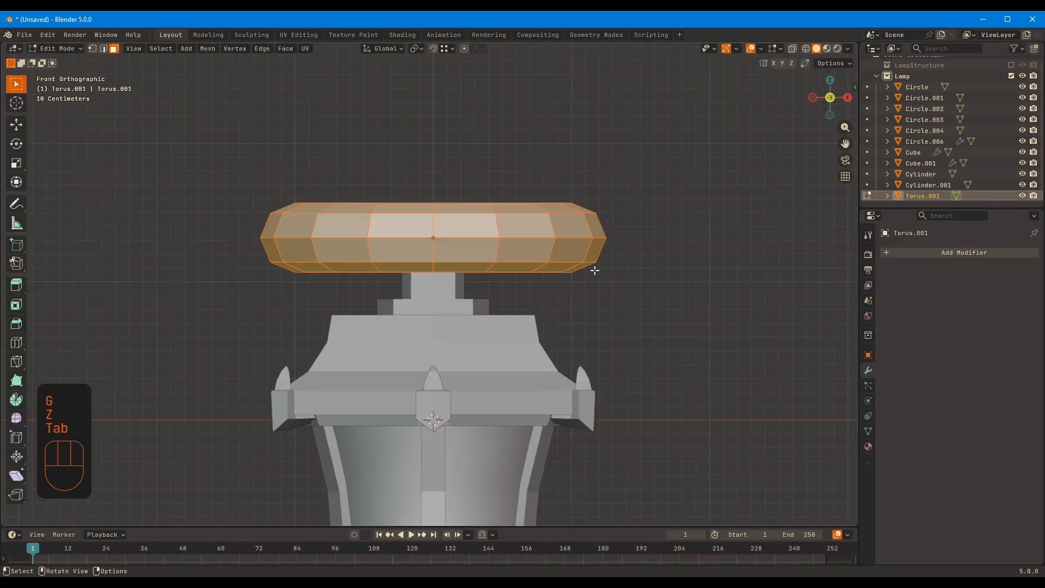
text(90)
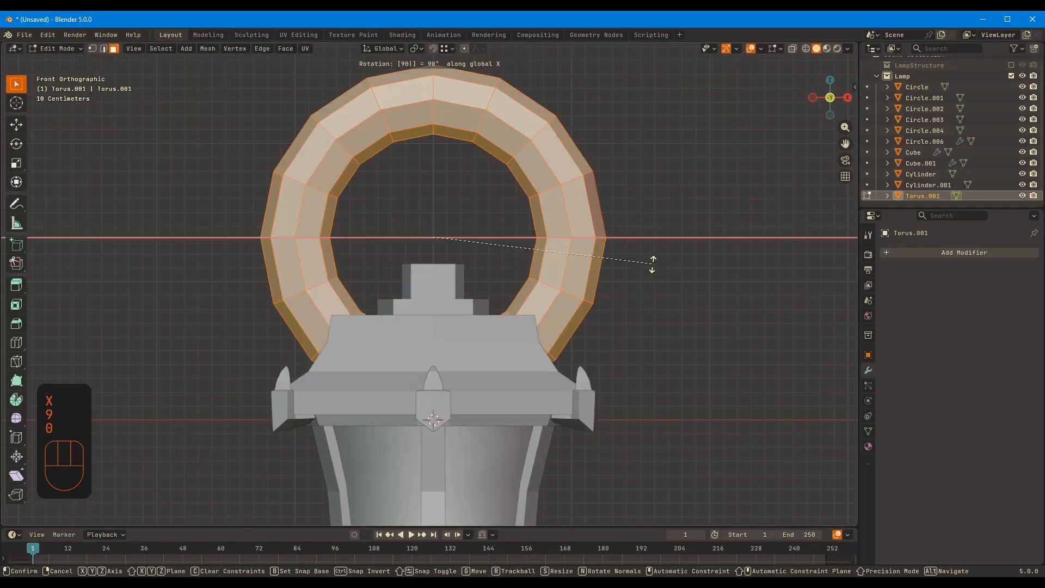
key(Return)
key(s)
click(511, 251)
Lower the upright ring along Z around the neck and thin its tube with Shrink/Fatten by -0.0313 m
key(g)
key(z)
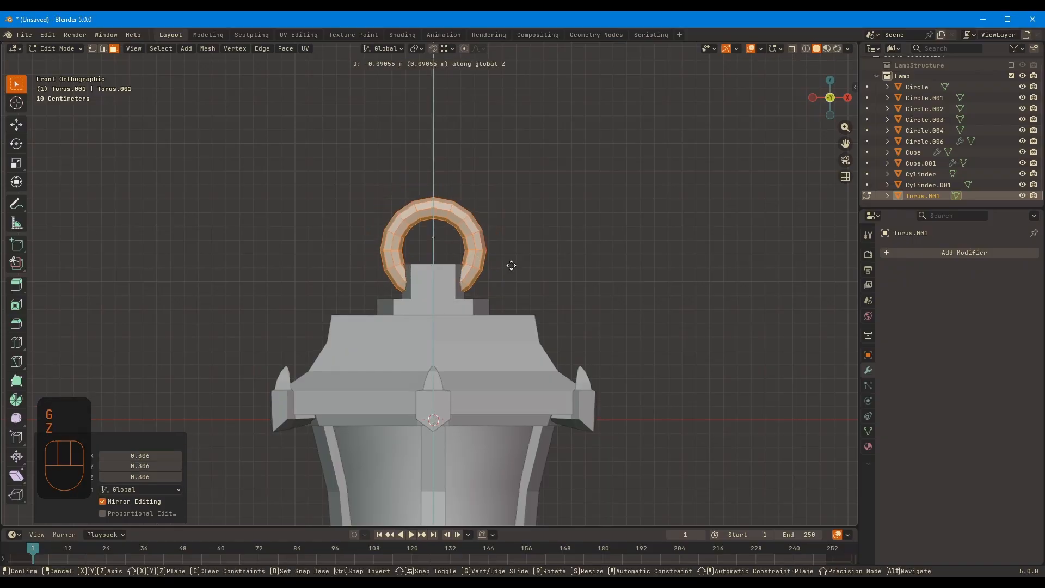
click(511, 265)
scroll(511, 266, up, 5)
shift+middle_drag(515, 267, 498, 279)
key(alt+s)
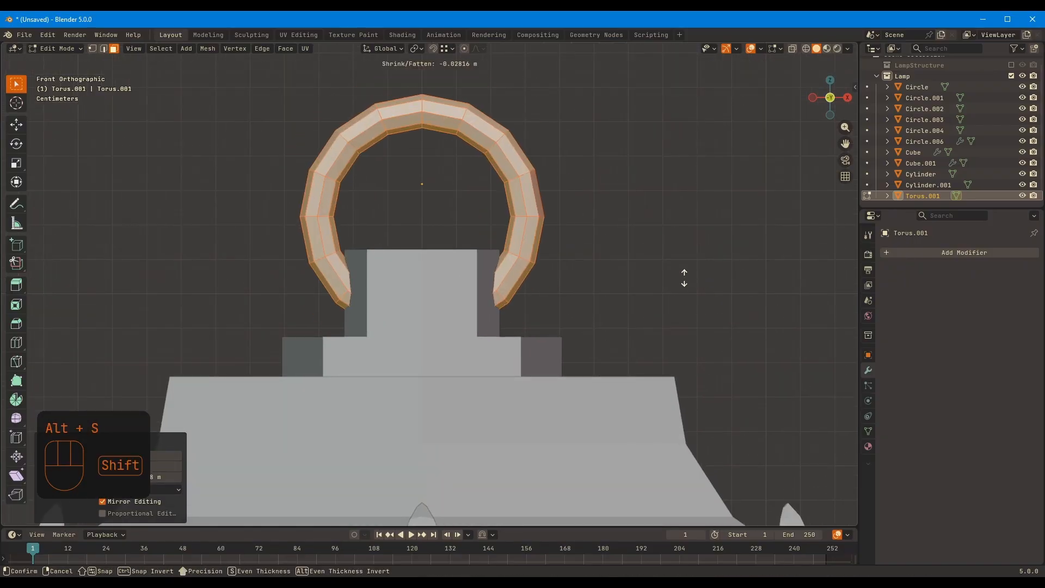
click(649, 300)
Isolate the ring and delete its lowest section of vertices to open a gap
key(KP_Divide)
scroll(427, 285, up, 2)
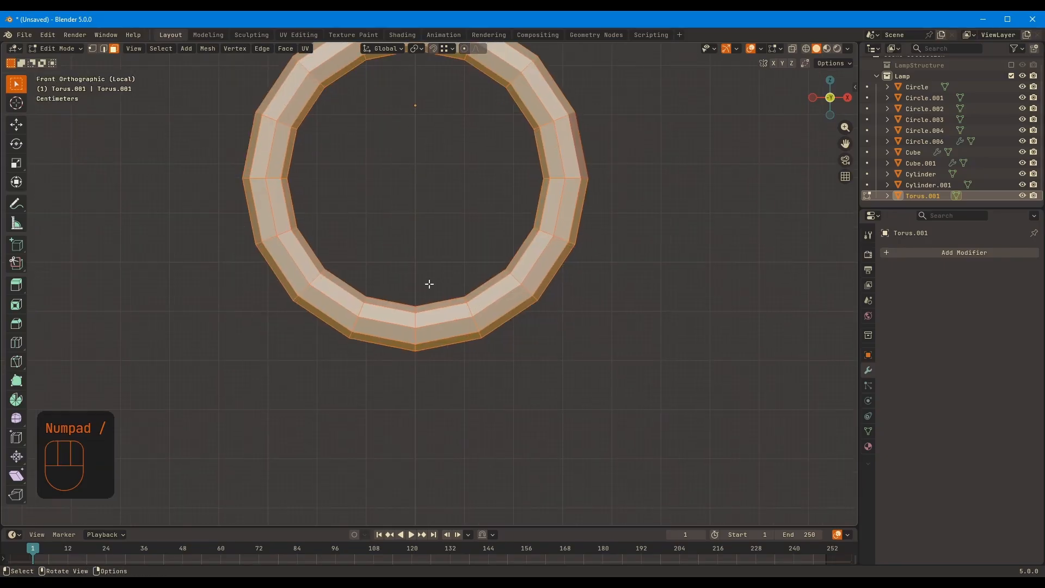
key(1)
key(alt+z)
drag(343, 276, 489, 393)
key(x)
click(533, 302)
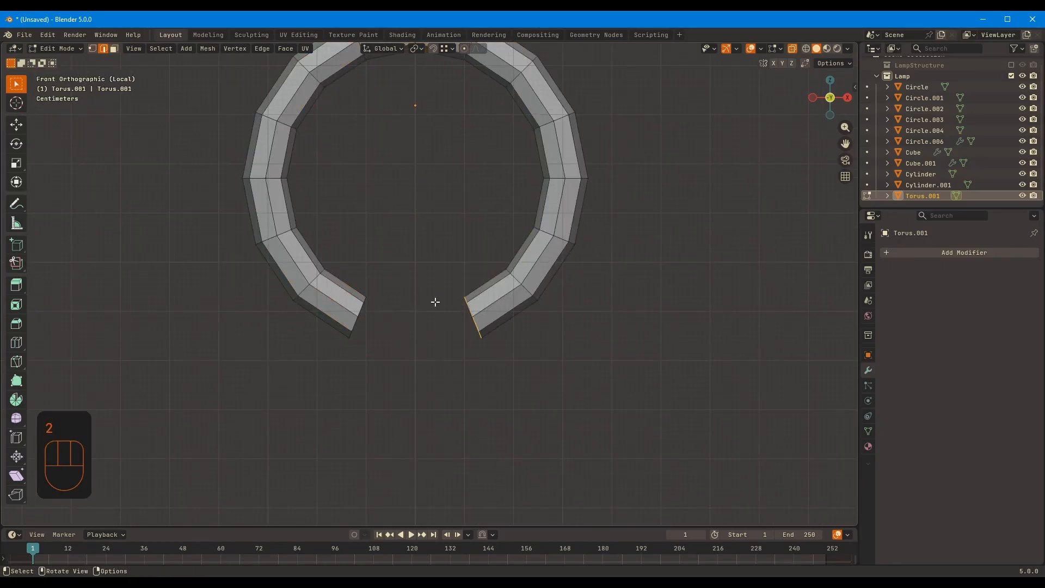
Raise the ring's two open end loops by about 0.041 m along Z and draw them closer together along X
ctrl+click(367, 309)
key(g)
key(z)
click(558, 301)
key(s)
key(x)
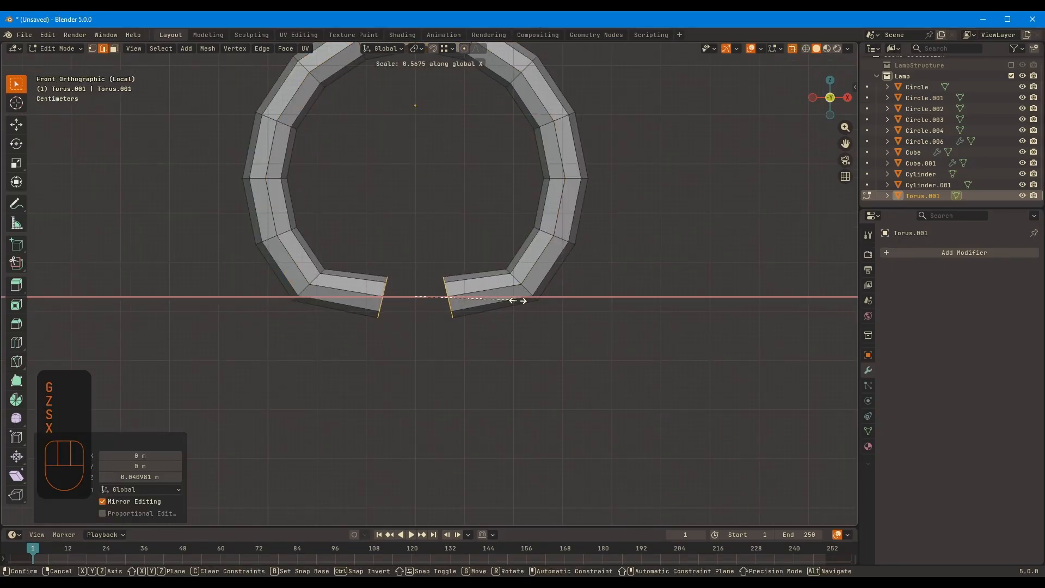
click(515, 290)
Reshape the edge loop at the ring's lower +X bend by scaling it along Z and rotating it -12.3°
scroll(544, 299, up, 2)
alt+click(578, 306)
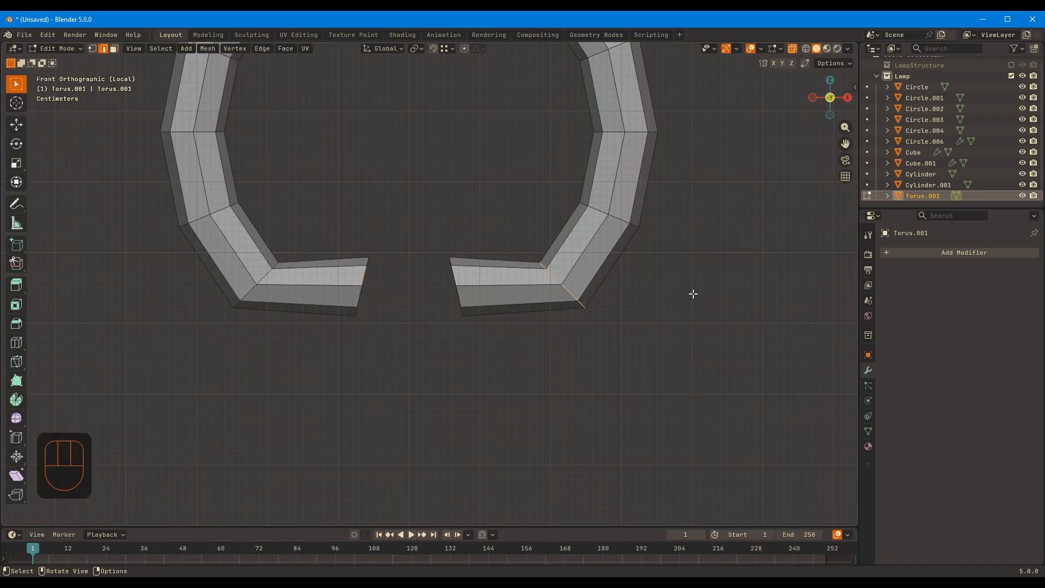
key(s)
key(z)
click(706, 338)
key(r)
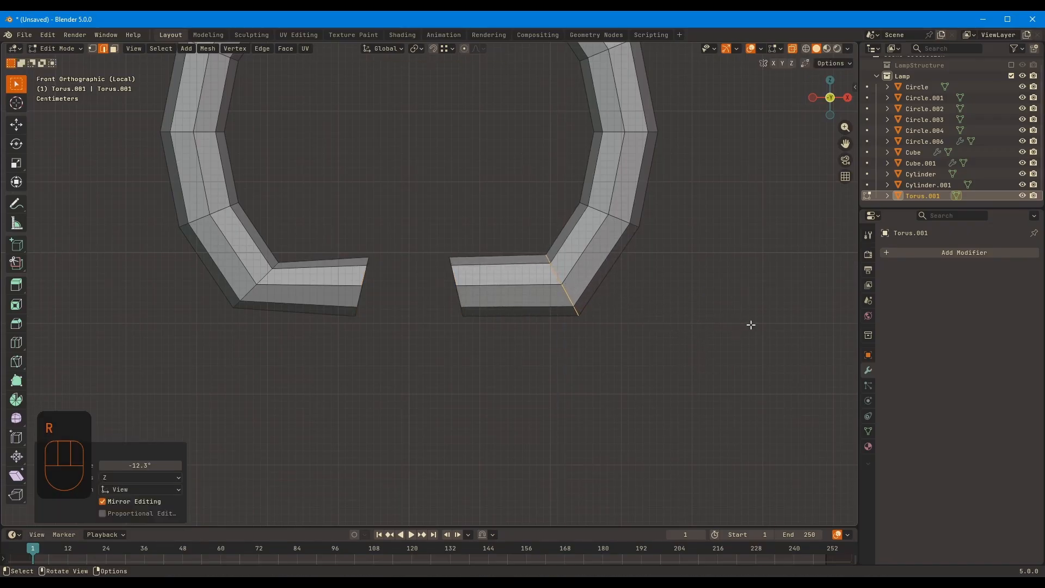
Scale the ring's two open end loops by 1.665 along X and fine-tune their height along Z
alt+click(454, 278)
alt+shift+click(365, 278)
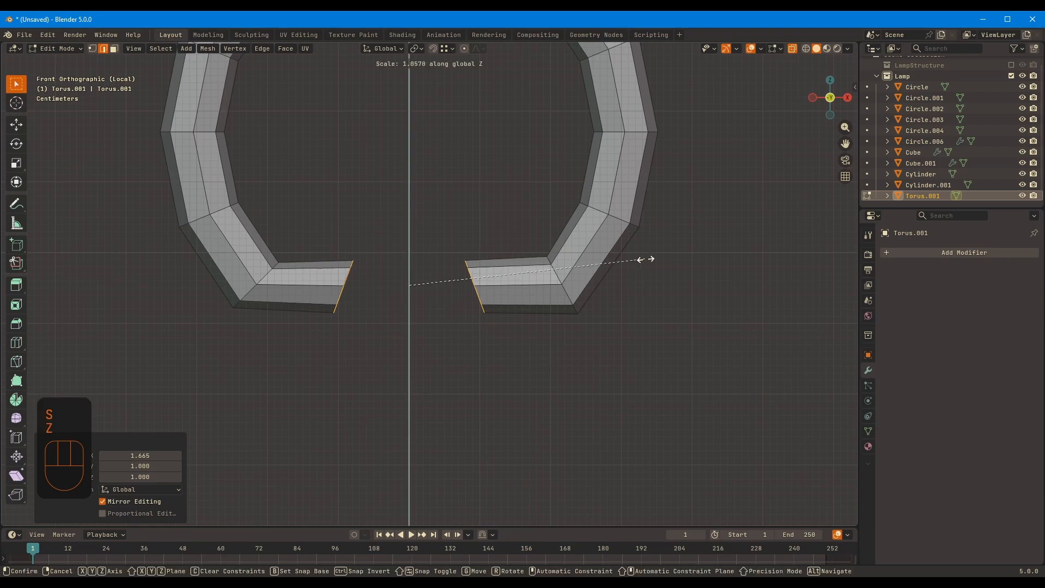
scroll(648, 253, down, 4)
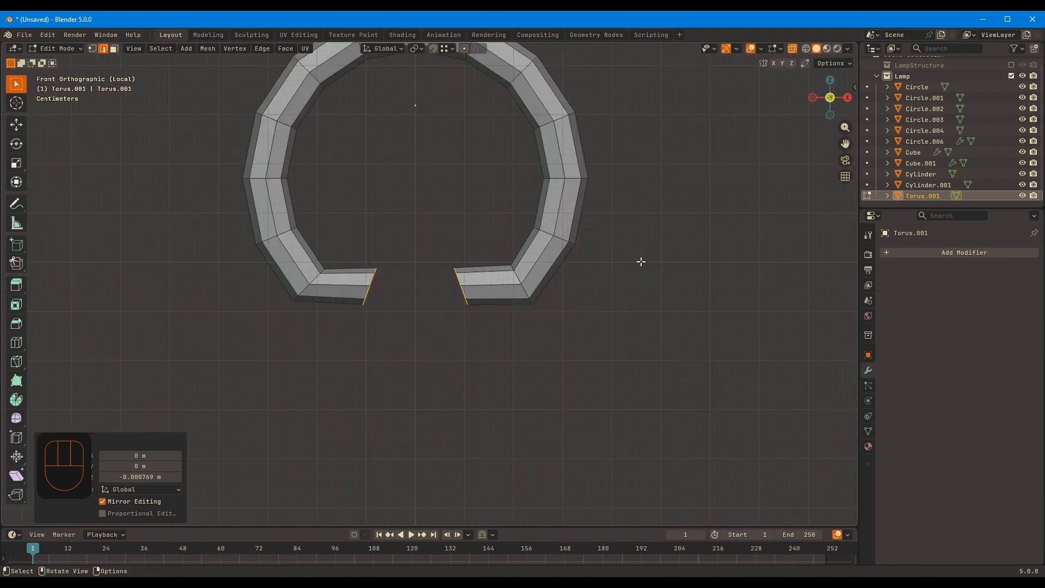
key(Tab)
key(alt+z)
key(Tab)
key(alt+z)
scroll(536, 393, up, 3)
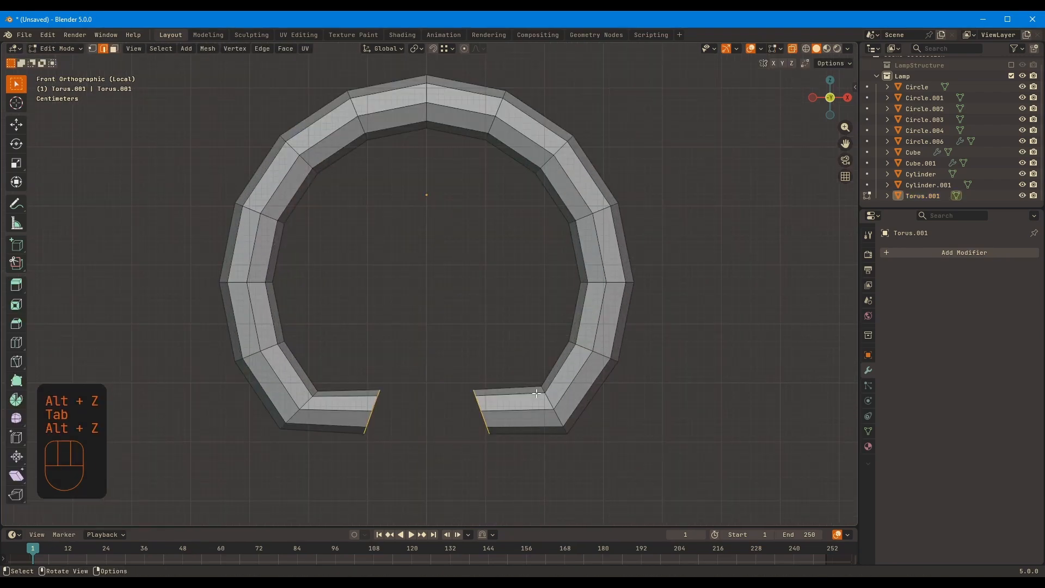
key(Tab)
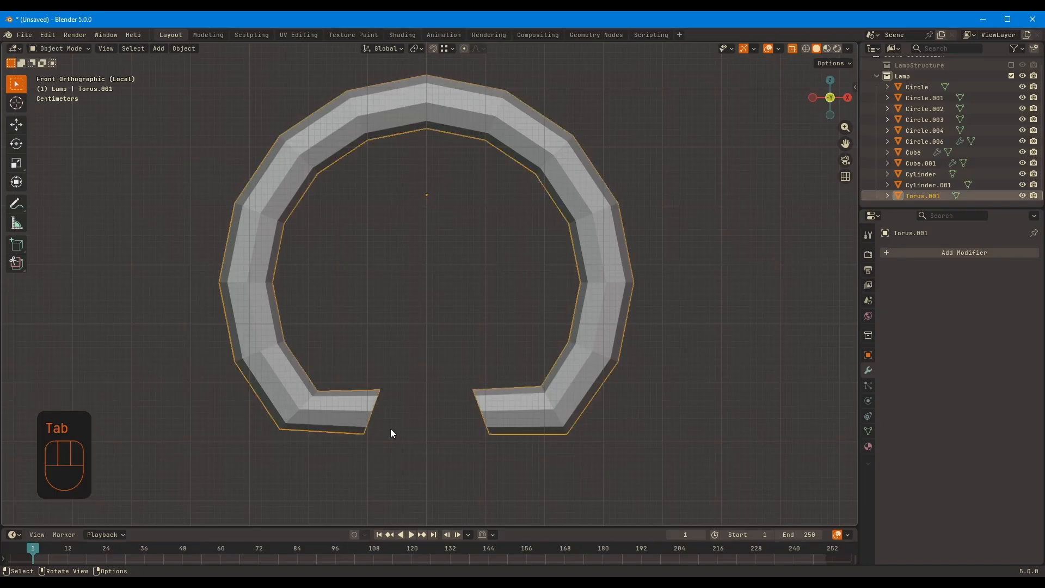
Delete the vertices of the ring's -X half and return to Object Mode
key(Tab)
drag(184, 82, 416, 438)
key(x)
click(435, 258)
key(Tab)
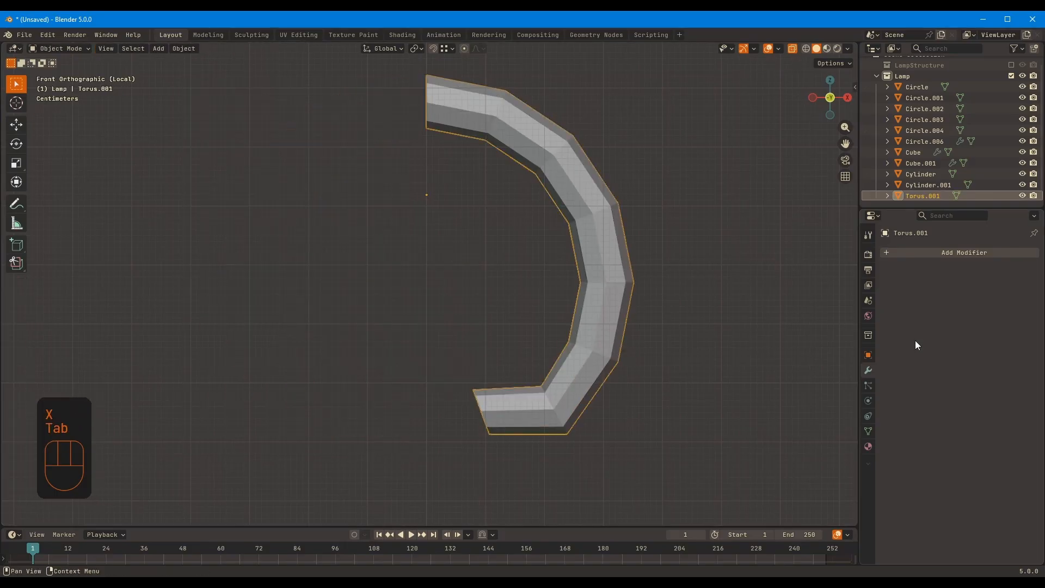
Add a Mirror modifier on the X axis with Clipping enabled to the half ring
key(shift+a)
key(shift+a)
mouse_move(935, 309)
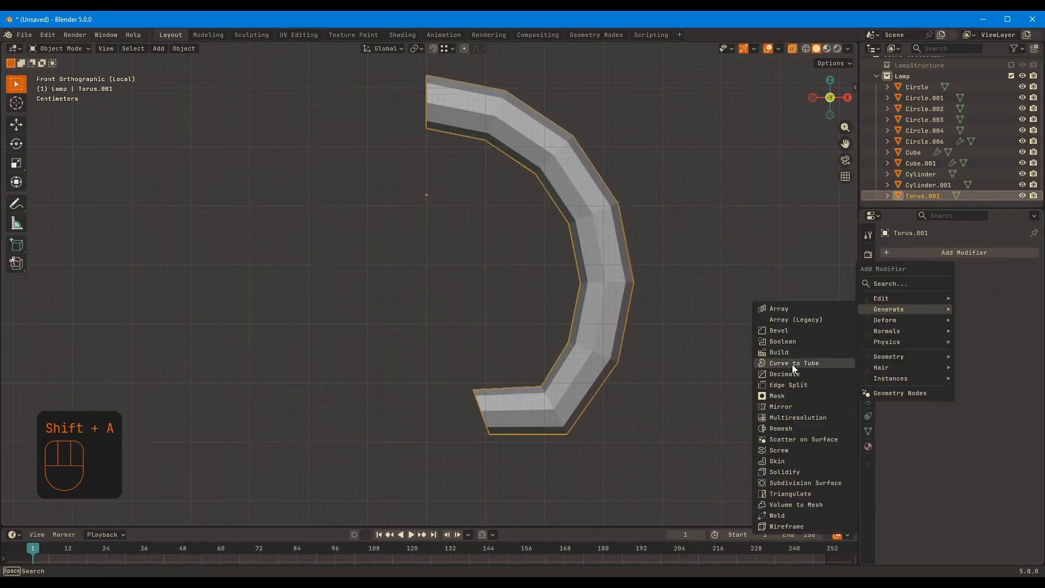
click(793, 406)
Clip the ring's upper seam loop to the mirror plane, then leave X-ray and local view in Object Mode
key(Tab)
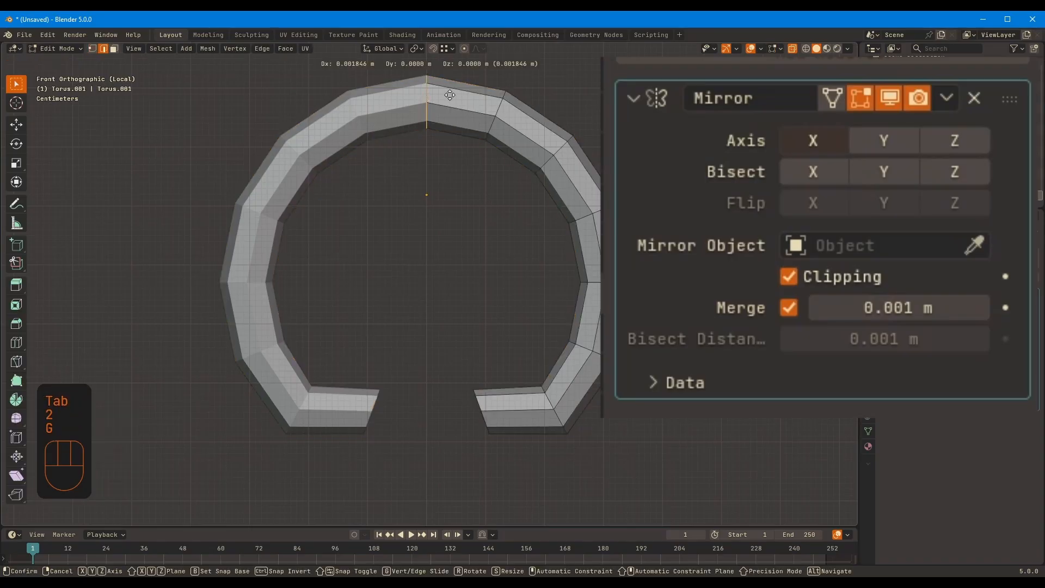
key(g)
key(g)
key(g)
click(426, 149)
key(Tab)
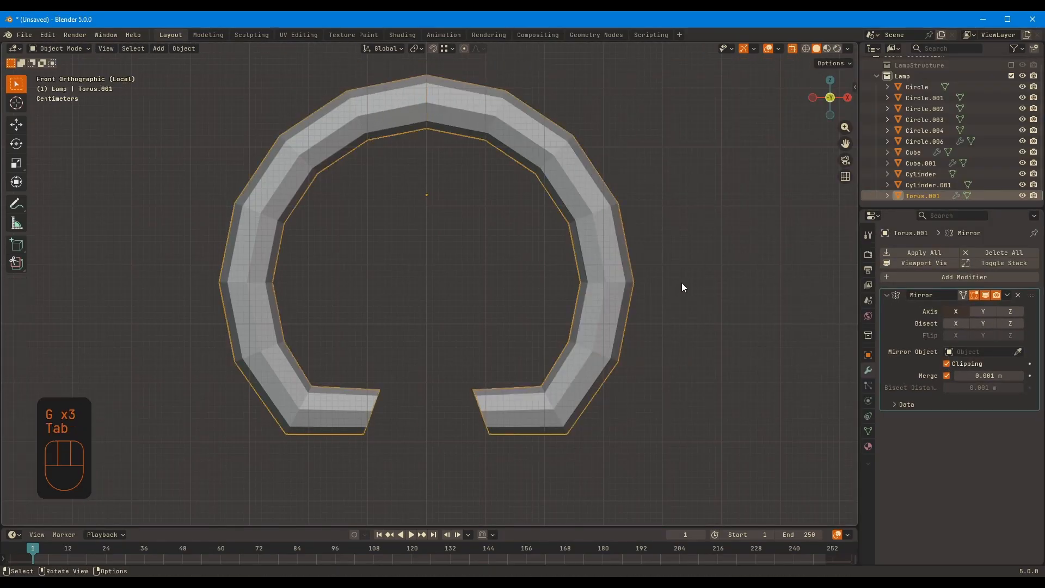
key(alt+z)
key(KP_Divide)
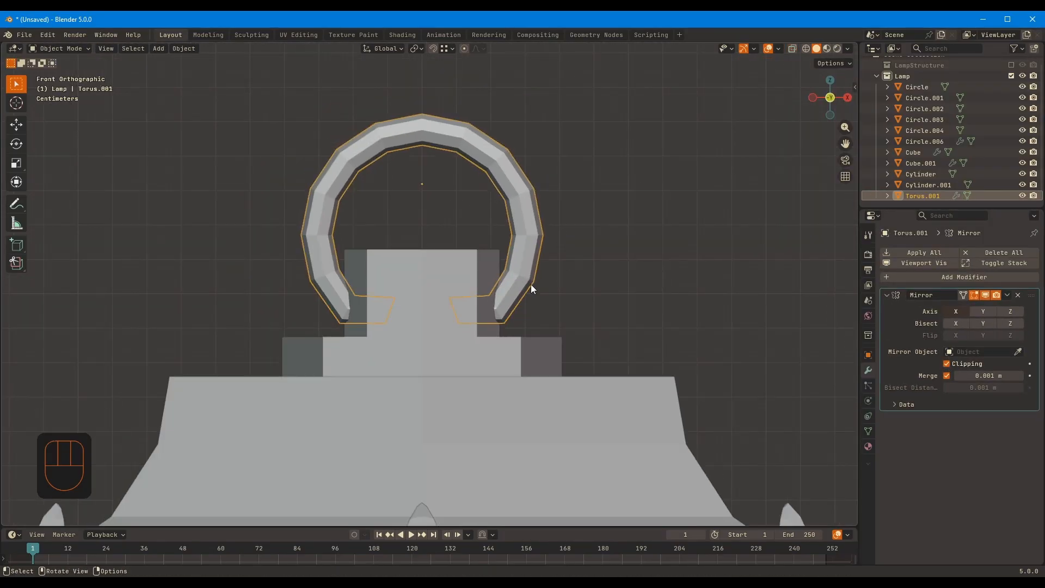
key(Tab)
key(a)
key(s)
right_click(616, 266)
key(Tab)
Scale the mirrored ring by 1.182 and raise it about 0.09 m along Z
key(s)
click(644, 259)
key(g)
key(z)
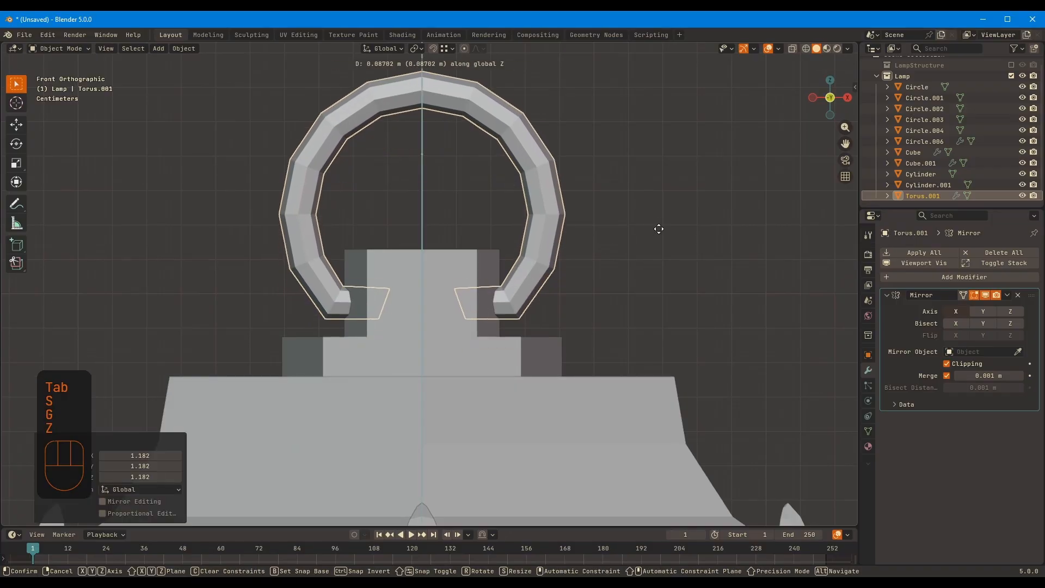
click(660, 222)
Resize the ring once more, fine-tune its height along Z so its ends enter the neck, and deselect it
key(s)
click(678, 216)
key(g)
key(z)
click(686, 205)
click(686, 215)
scroll(683, 294, down, 8)
middle_drag(568, 272, 641, 287)
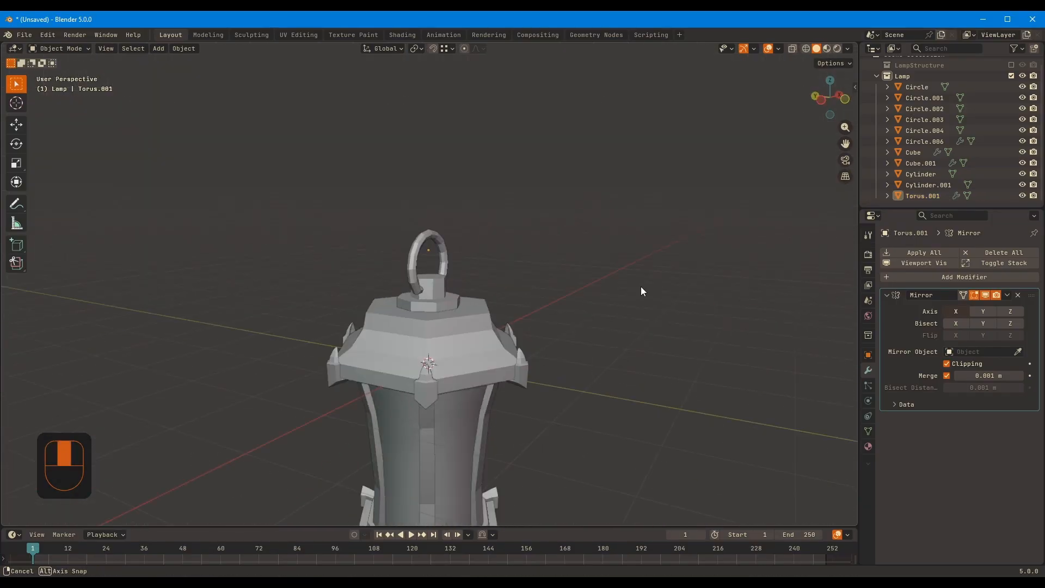
Shade the hanging ring smooth and apply its scale
click(429, 221)
right_click(426, 205)
click(426, 206)
scroll(443, 215, up, 1)
key(ctrl+a)
click(475, 236)
click(621, 193)
middle_drag(610, 192, 440, 206)
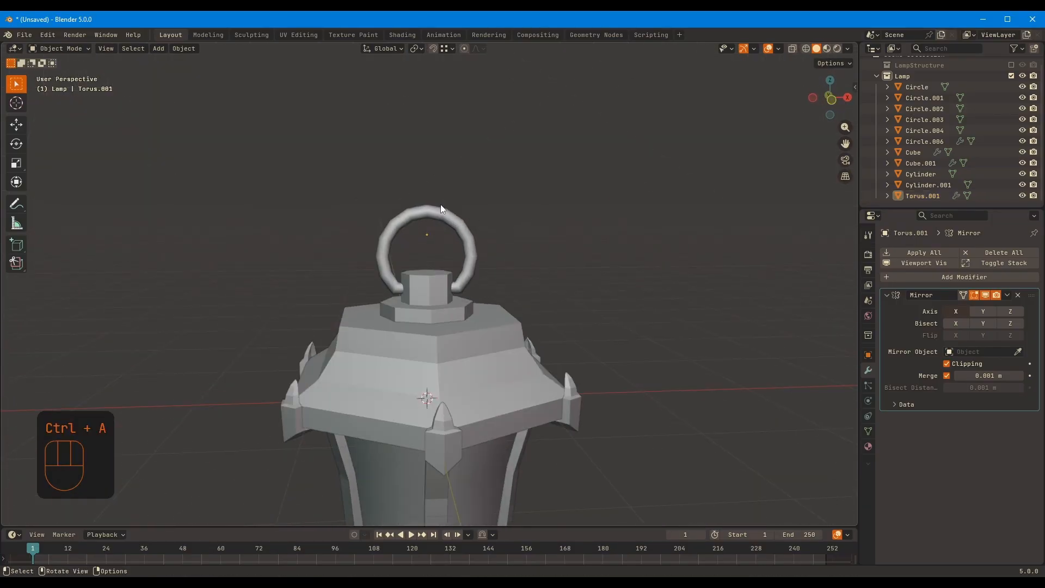
Apply the hanging ring's Mirror modifier
scroll(462, 212, up, 4)
key(ctrl+a)
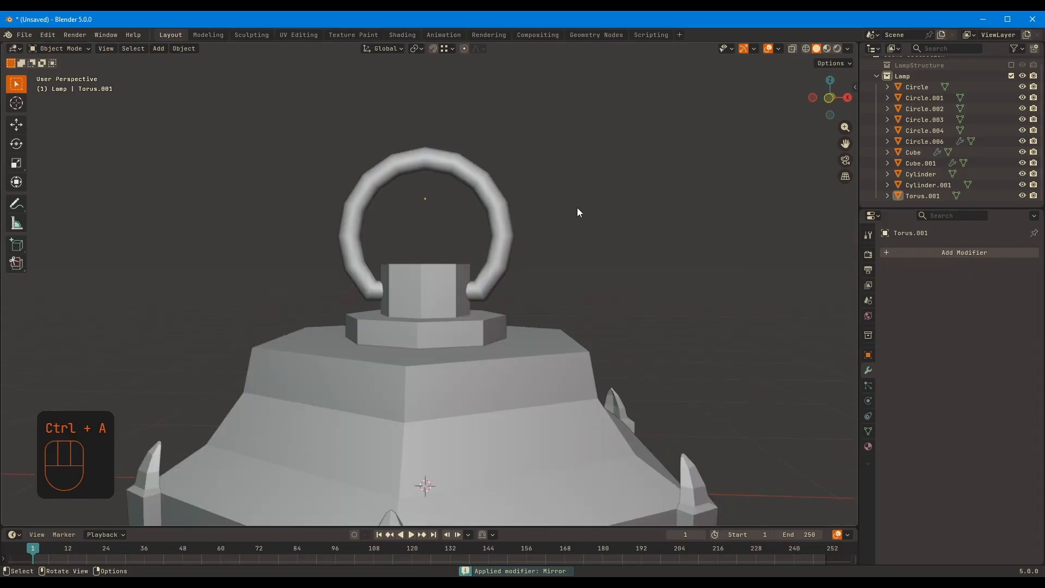
scroll(576, 212, down, 6)
middle_drag(574, 223, 611, 291)
scroll(457, 236, up, 5)
Thicken the whole ring mesh with Shrink/Fatten by about 0.023 m
click(482, 239)
key(Tab)
key(a)
key(alt+s)
key(alt+s)
click(683, 262)
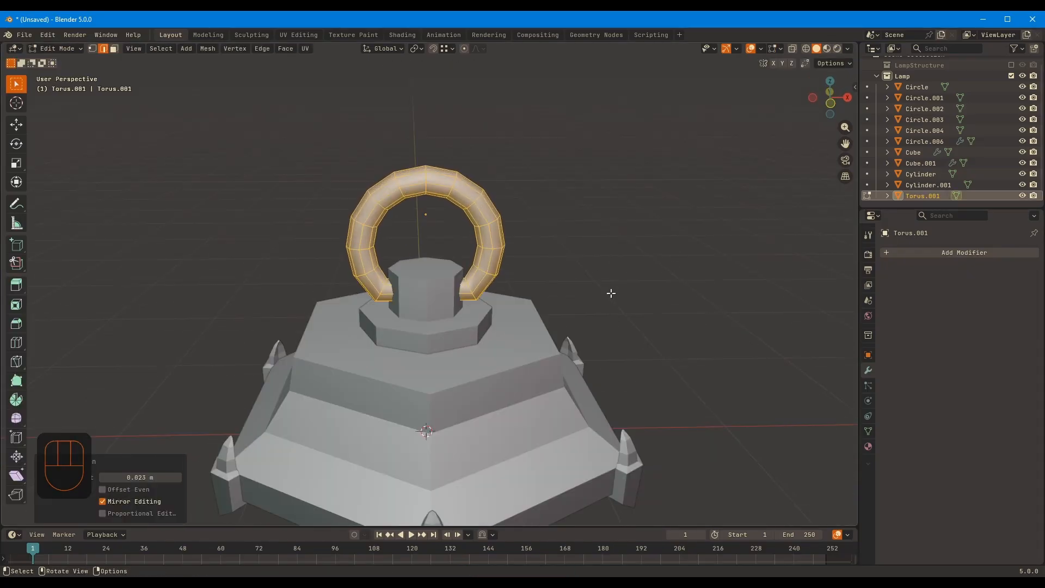
scroll(611, 291, up, 2)
key(s)
key(x)
right_click(539, 234)
Widen the ring in front view by moving one half's vertices outward along X with X-ray on
key(KP_1)
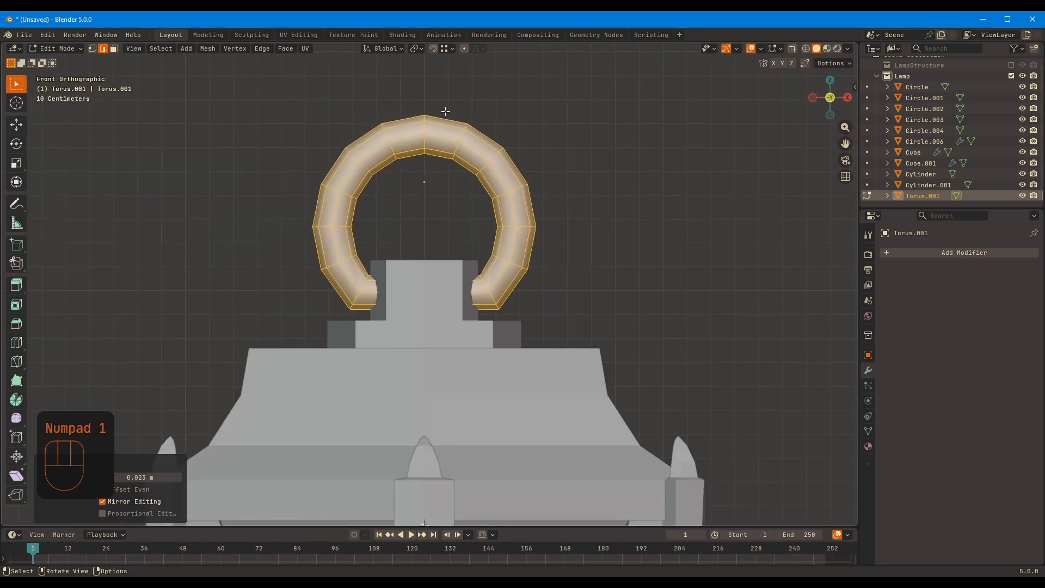
key(alt+z)
drag(440, 106, 596, 339)
key(s)
right_click(629, 220)
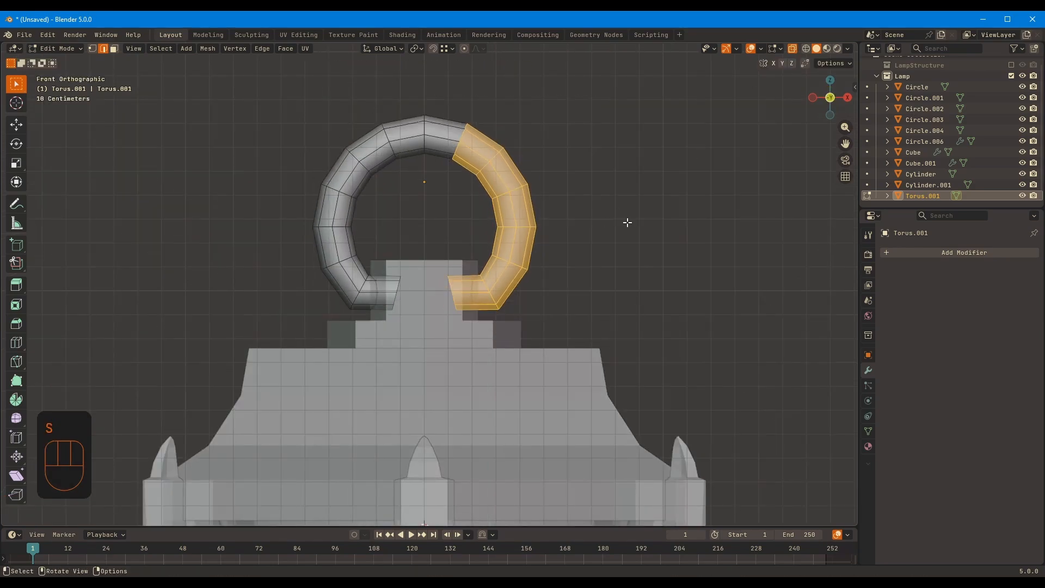
key(g)
key(x)
click(640, 228)
Flatten the ring's end loop to 0 along X, move it along X into the neck, and return to Object Mode
key(2)
alt+click(467, 296)
key(s)
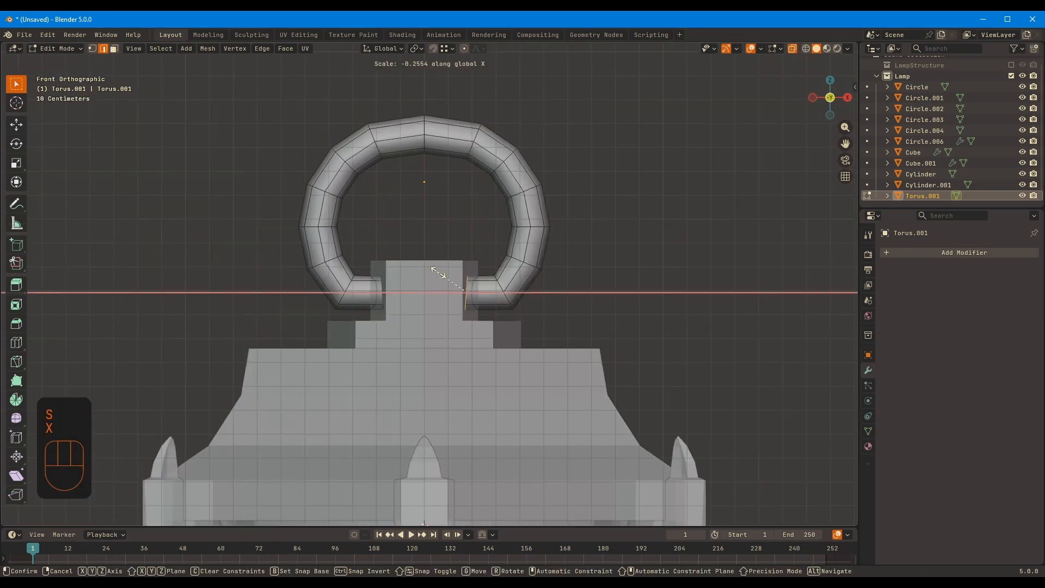
key(KP_0)
click(470, 268)
key(g)
key(x)
click(519, 268)
key(alt+z)
key(Tab)
scroll(581, 266, down, 8)
click(582, 265)
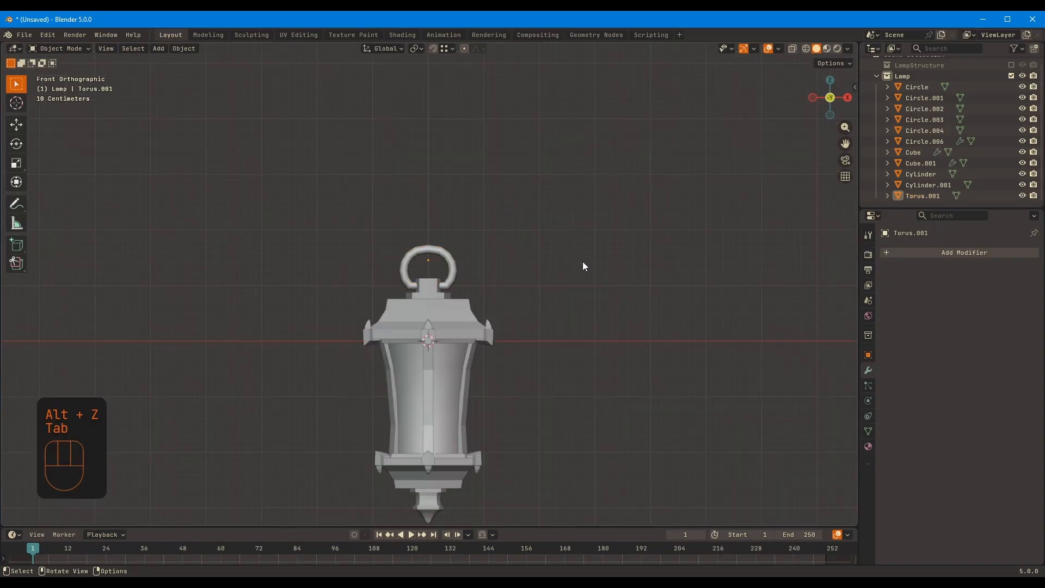
middle_drag(582, 266, 541, 277)
Try a level 1 Subdivision Surface modifier on the hanging ring and remove it
scroll(506, 270, up, 8)
click(533, 244)
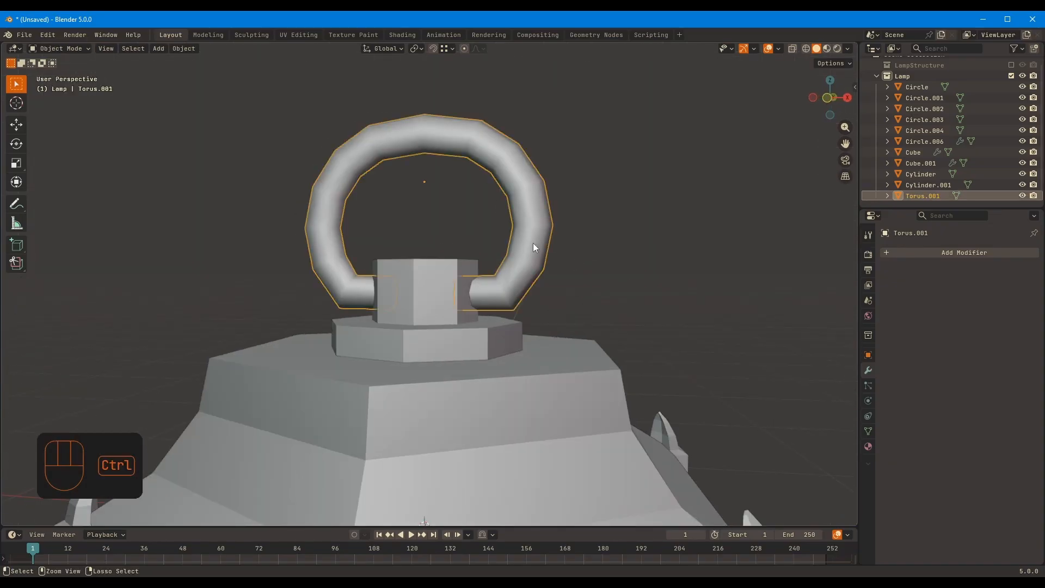
key(ctrl+1)
click(1017, 299)
click(628, 246)
scroll(615, 244, down, 6)
middle_drag(449, 214, 530, 222)
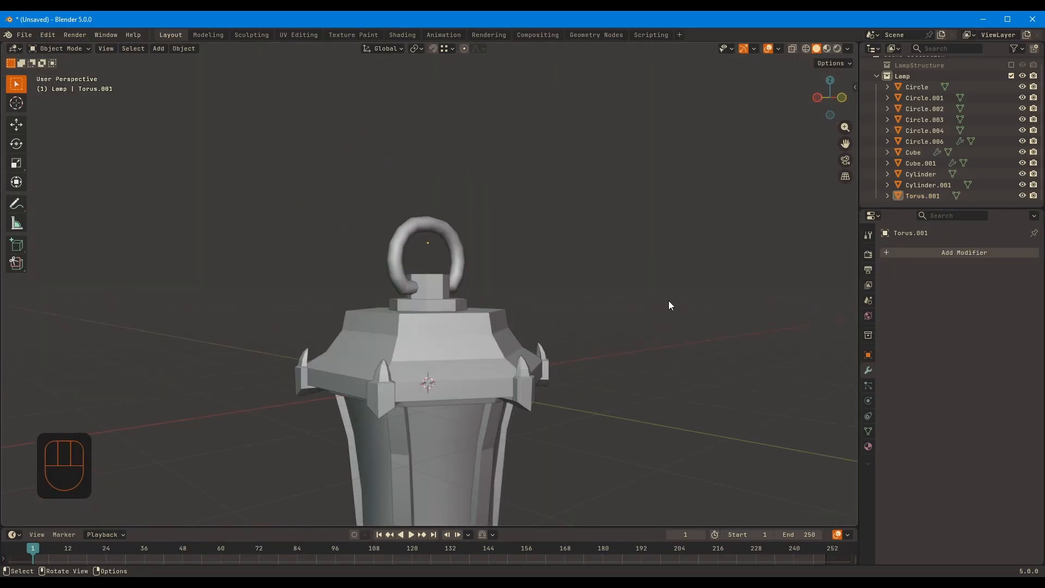
Duplicate the hanging ring together with its neck piece about 2.46 m upward along Z
middle_drag(669, 302, 684, 335)
shift+click(422, 360)
key(shift+d)
key(z)
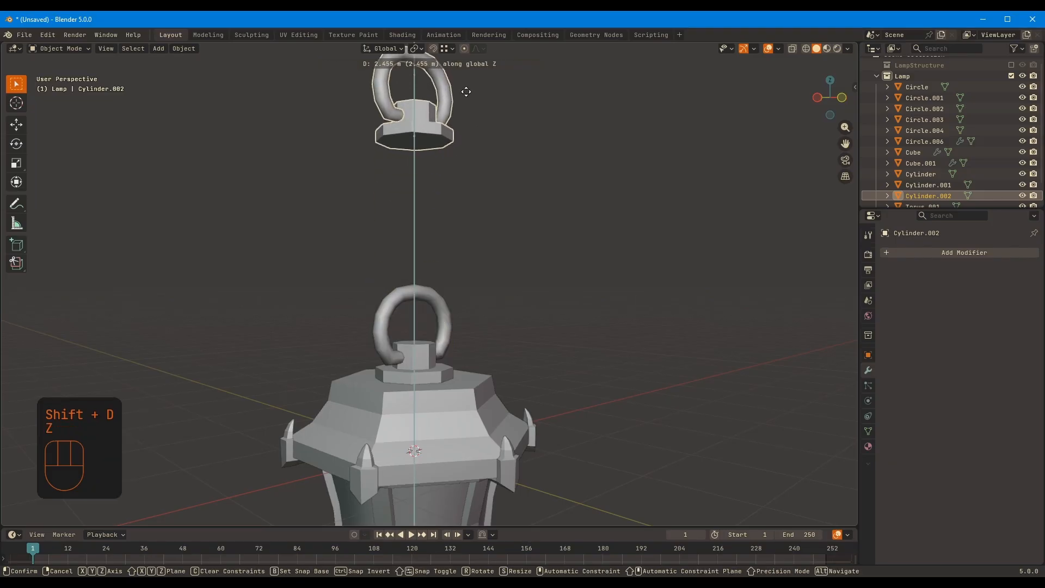
click(466, 91)
Flip the duplicated ring and mount upside down by scaling them -1 along Z, and apply the scale
shift+middle_drag(639, 132, 652, 213)
key(Tab)
Correct the face normals of the flipped ring and mount in Edit Mode
key(Tab)
text(sz)
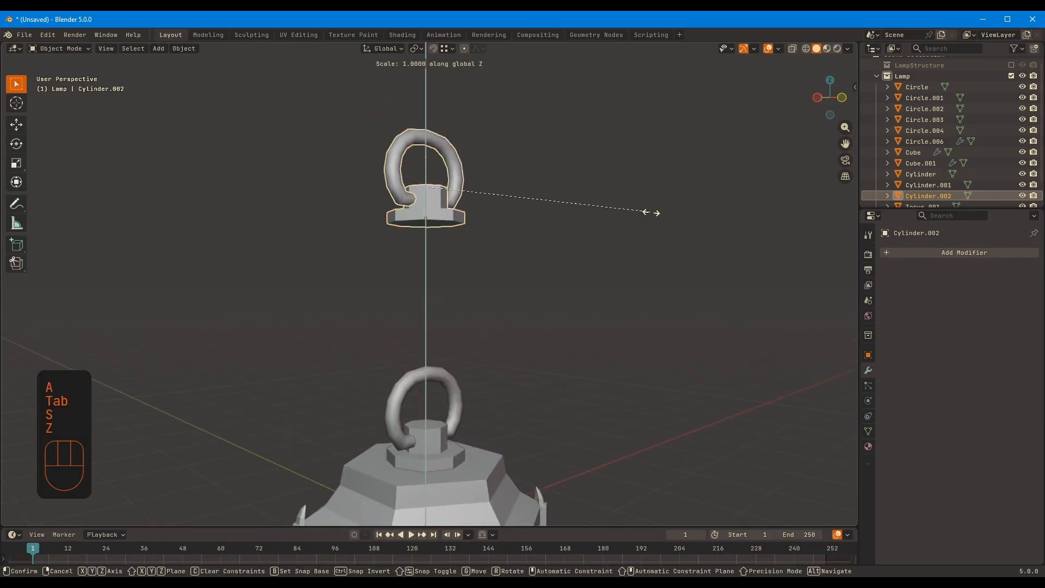
text(-1)
click(652, 213)
key(ctrl+a)
click(517, 216)
key(Tab)
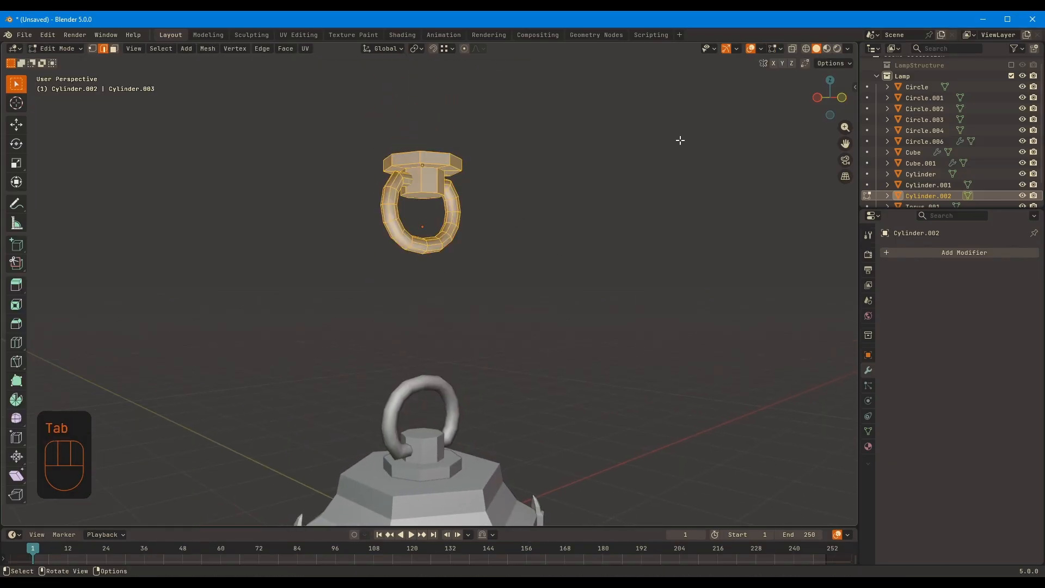
key(alt+n)
click(568, 180)
key(Tab)
Adjust the height of the flipped ring and mount along Z in front view
key(KP_1)
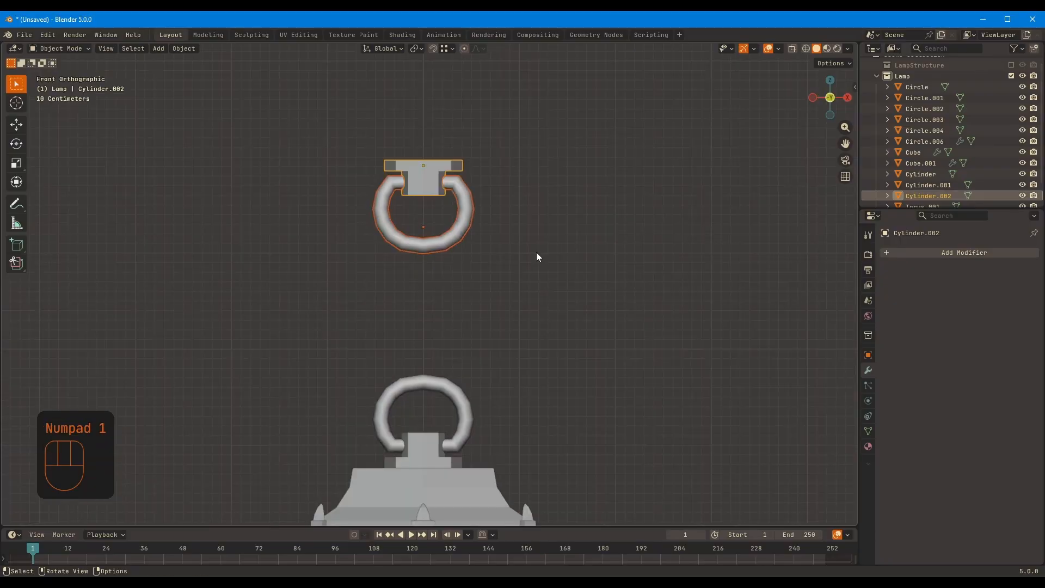
key(g)
key(z)
click(523, 245)
Try enlarging the upper ring and mount, and undo that scaling
key(s)
click(566, 237)
scroll(385, 203, up, 5)
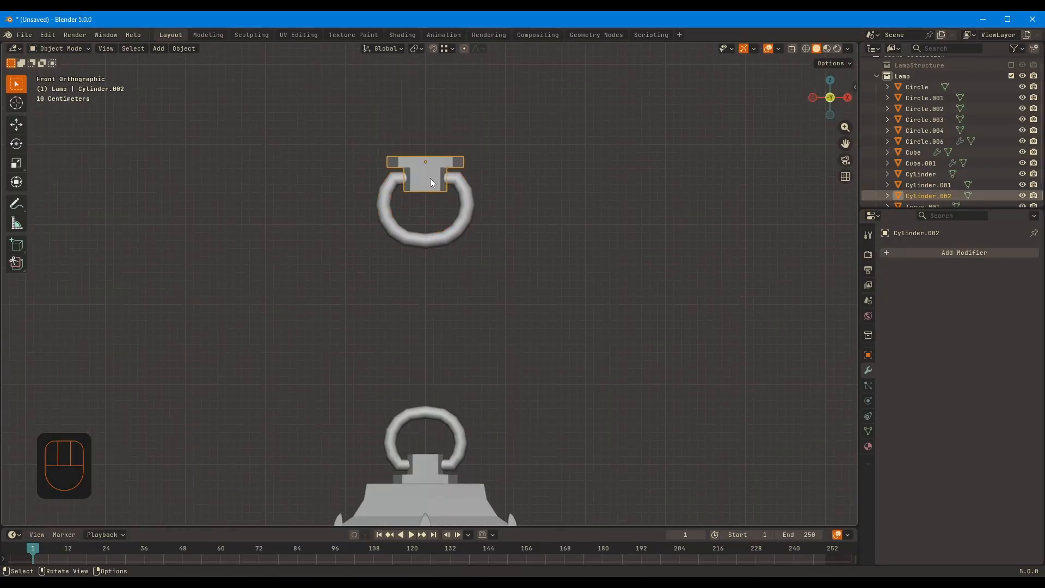
key(ctrl+z)
key(ctrl+z)
Scale the upper ring and mount up by about 1.4
key(s)
click(629, 181)
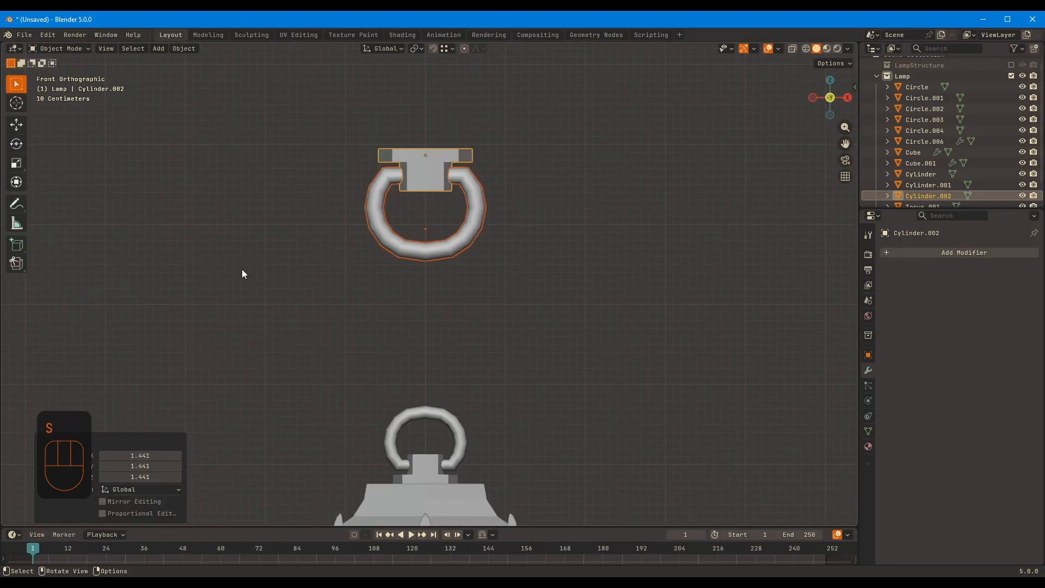
key(F9)
key(Return)
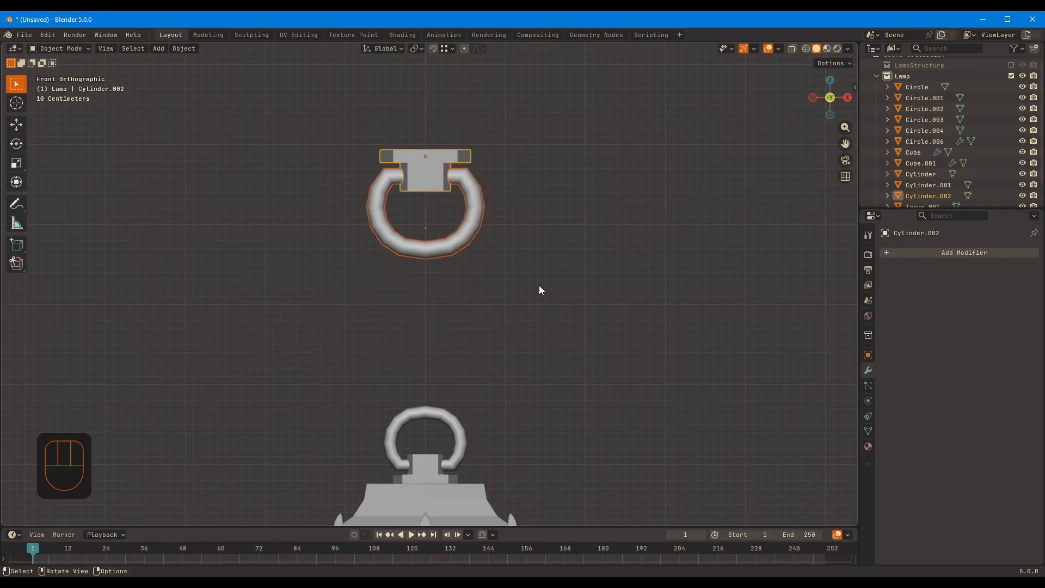
Apply the scale of the upper ring and mount and reposition them along Z
key(ctrl+a)
click(539, 197)
key(g)
key(z)
click(518, 247)
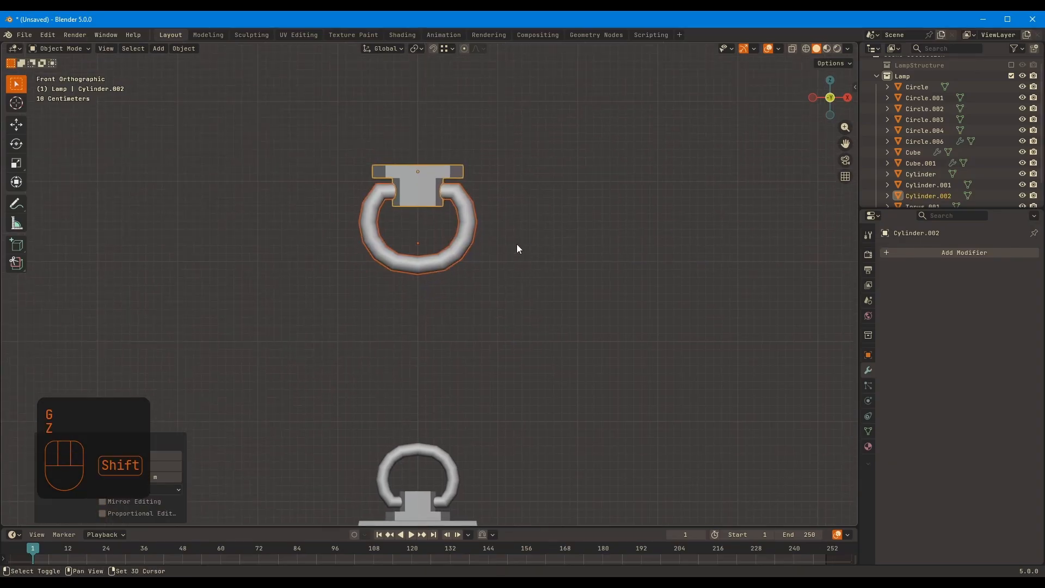
Scale the upper mount's mesh by 1.18 in Edit Mode
key(Tab)
click(524, 160)
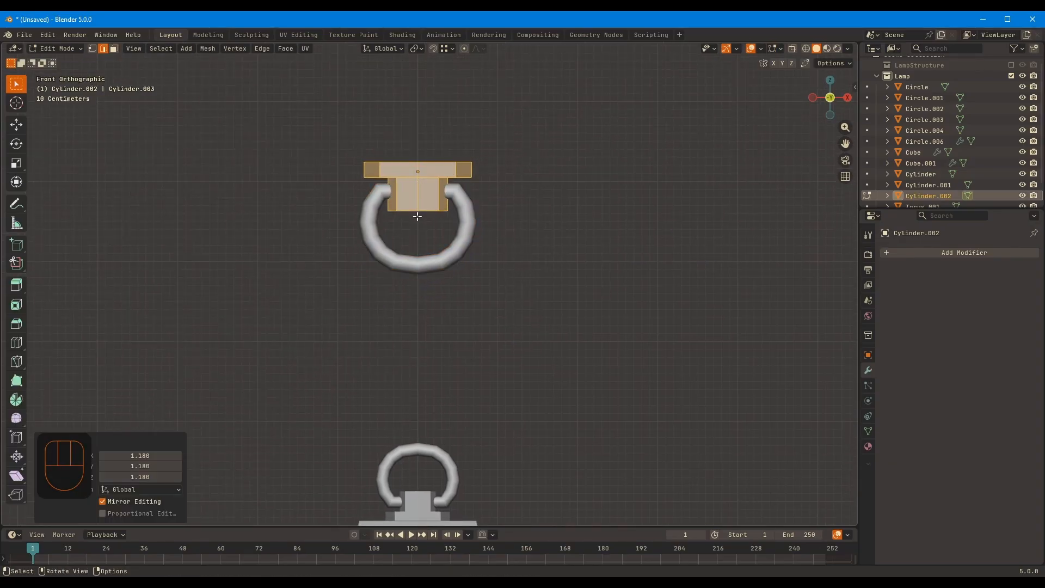
middle_drag(418, 217, 422, 249)
Thicken the upper mount's plate along Z and widen it in X and Y, then leave Edit Mode and deselect
key(3)
click(416, 165)
key(g)
key(z)
alt+click(420, 175)
key(s)
key(shift+z)
click(598, 183)
key(Tab)
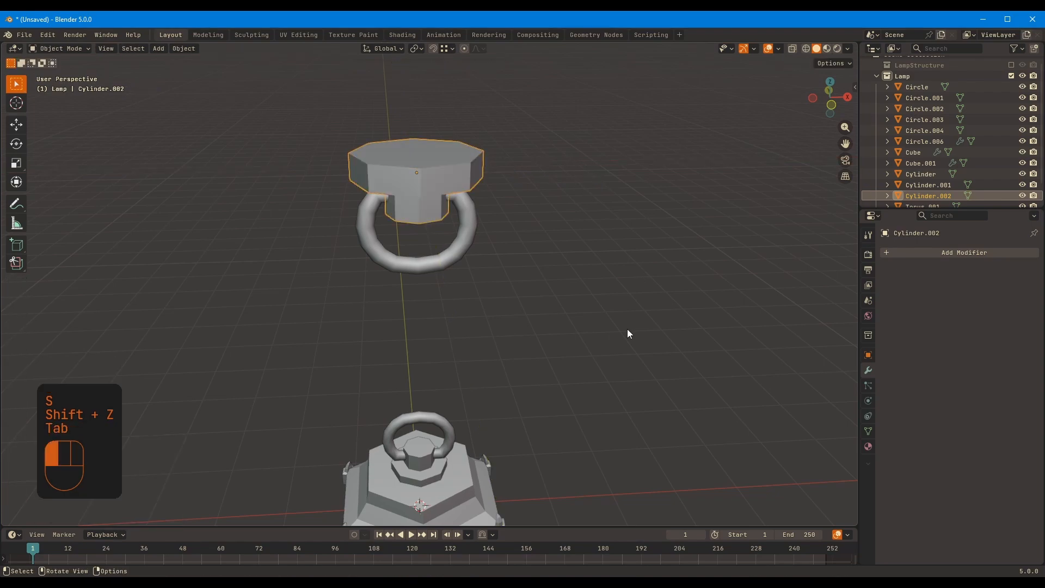
click(628, 333)
Add a torus and raise it about 2.48 m along Z, between the two rings
scroll(599, 321, down, 4)
middle_drag(592, 313, 550, 299)
key(KP_1)
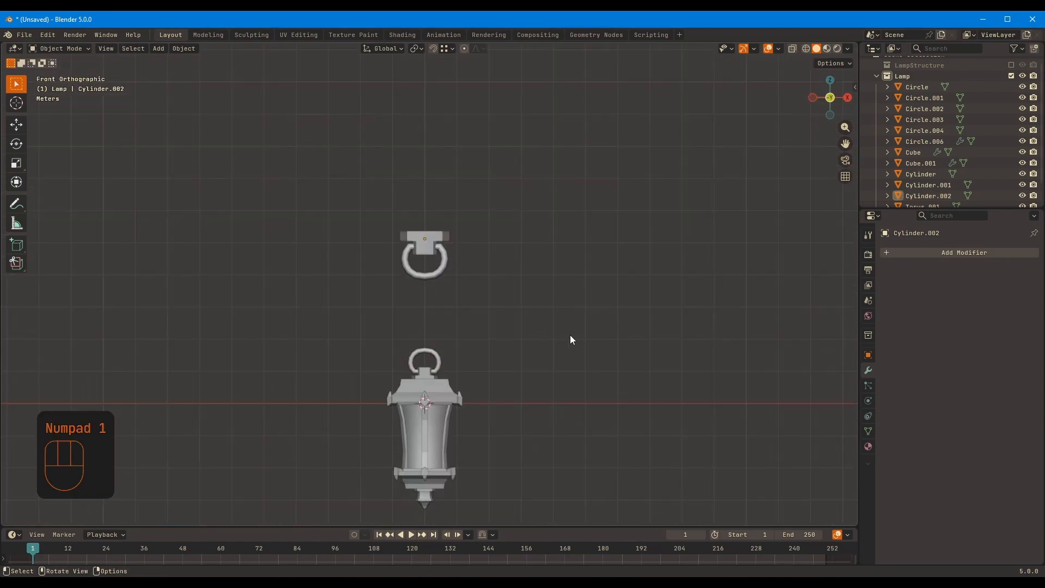
click(445, 266)
scroll(462, 273, up, 3)
click(560, 342)
shift+middle_drag(543, 344, 554, 283)
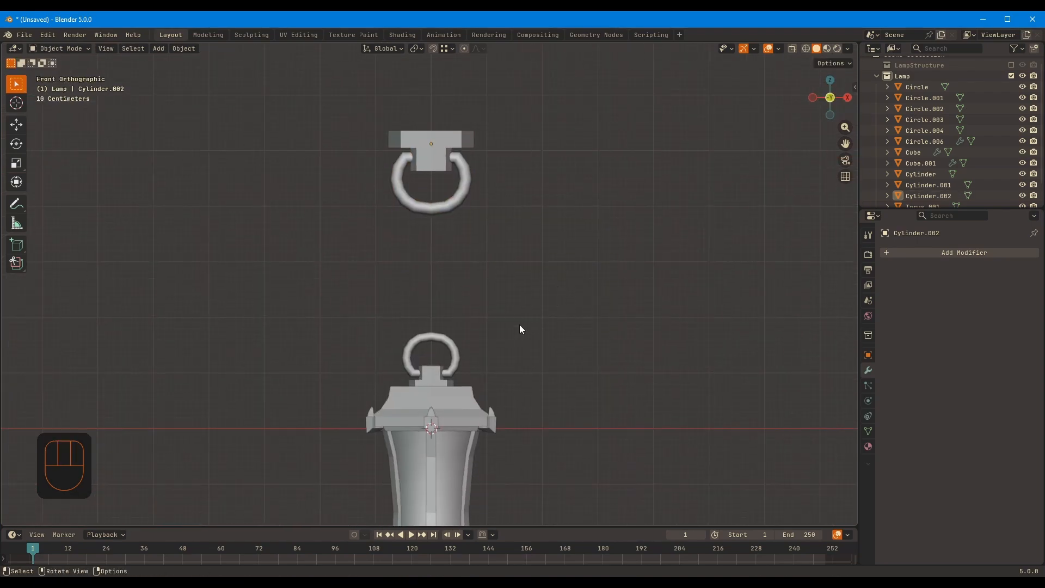
key(shift+a)
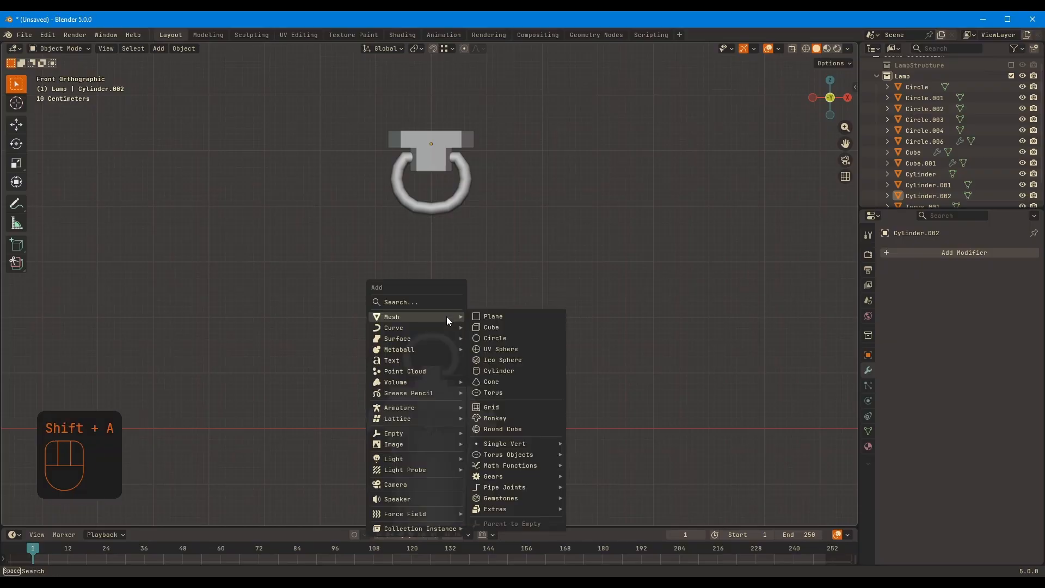
click(507, 399)
key(g)
key(z)
click(443, 291)
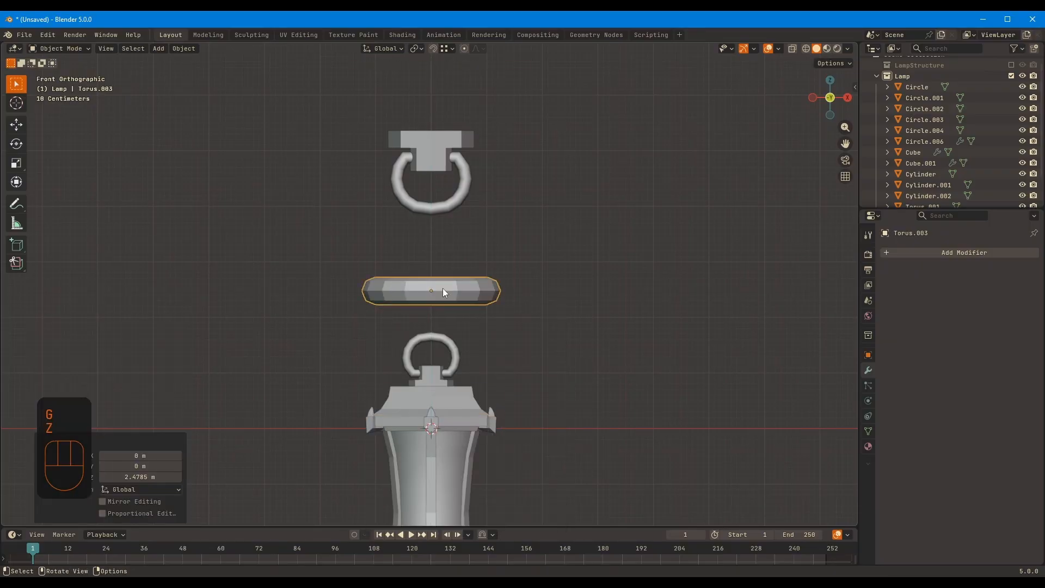
Rotate the torus 90° about X and scale it by about 0.312
text(rx90)
click(443, 289)
scroll(455, 291, up, 3)
key(s)
click(497, 287)
Apply the torus's scale and enter Edit Mode in front view
key(ctrl+a)
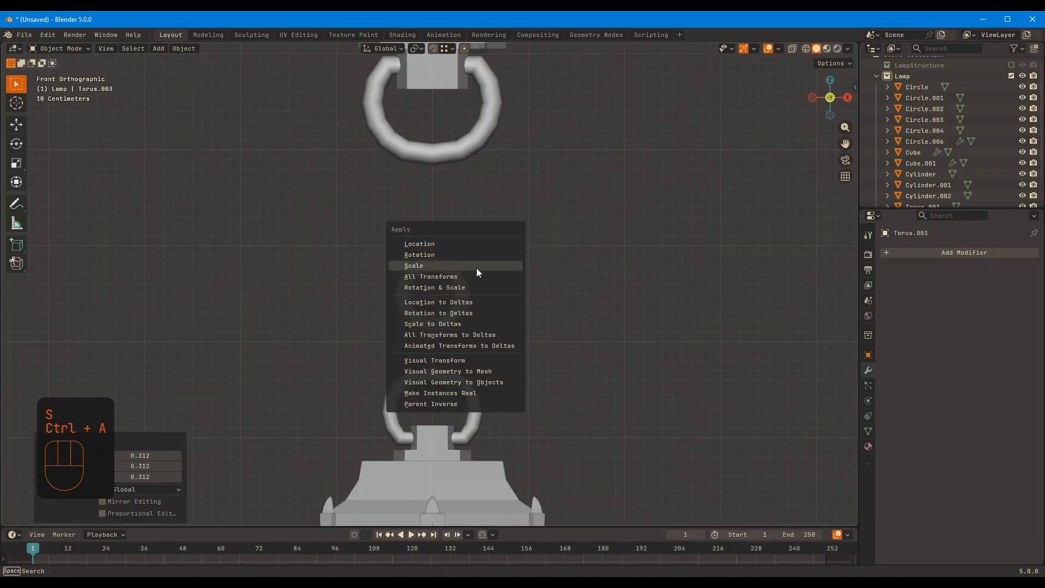
click(475, 267)
scroll(521, 302, up, 5)
key(KP_1)
key(Tab)
key(1)
key(2)
alt+click(456, 307)
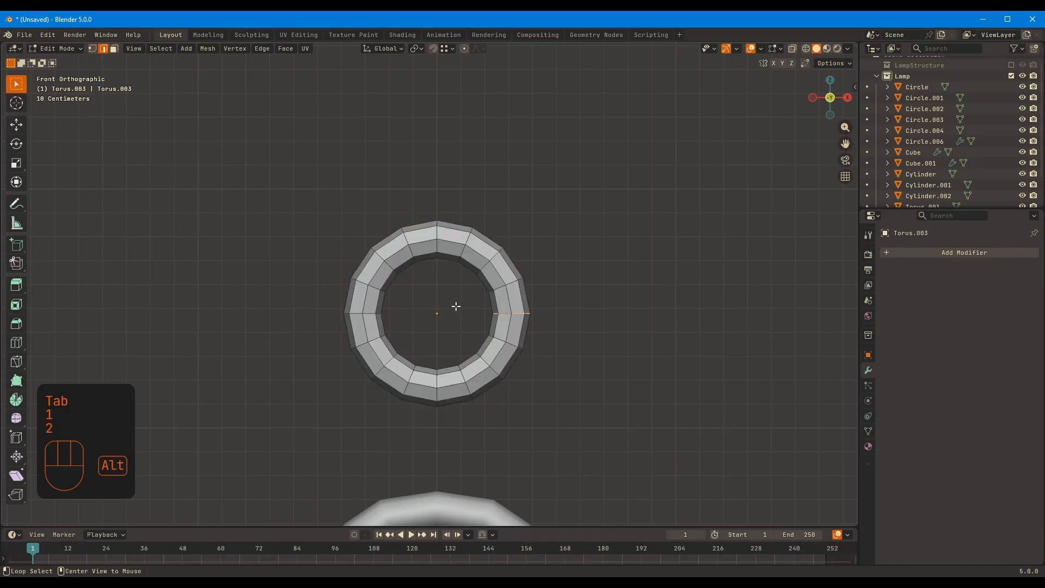
key(ctrl+b)
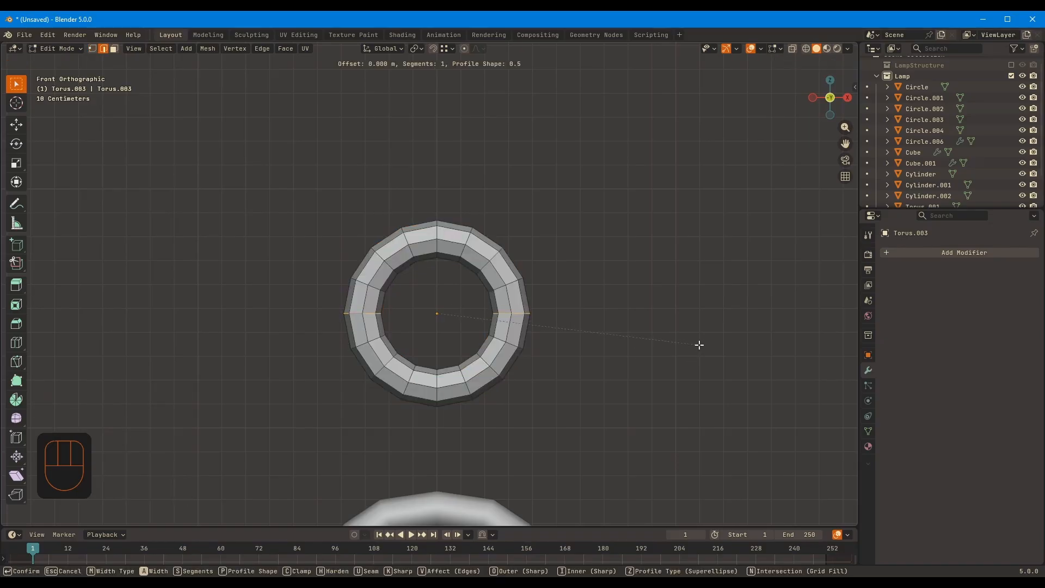
right_click(709, 342)
Stretch the torus into an oval chain link by raising its upper half about 0.4 m along Z
key(1)
drag(275, 206, 579, 311)
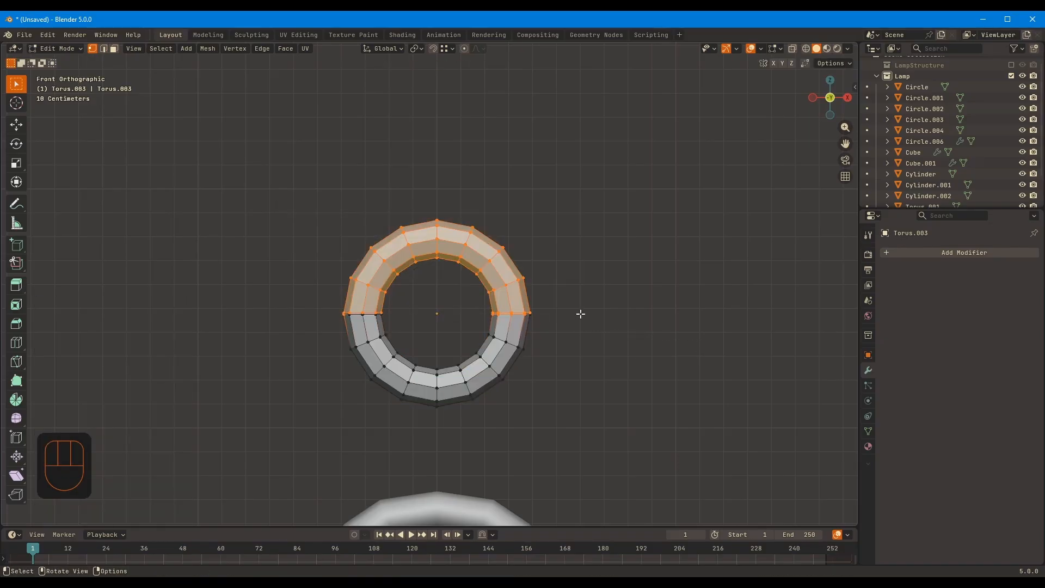
key(alt+z)
drag(246, 164, 591, 313)
key(g)
key(z)
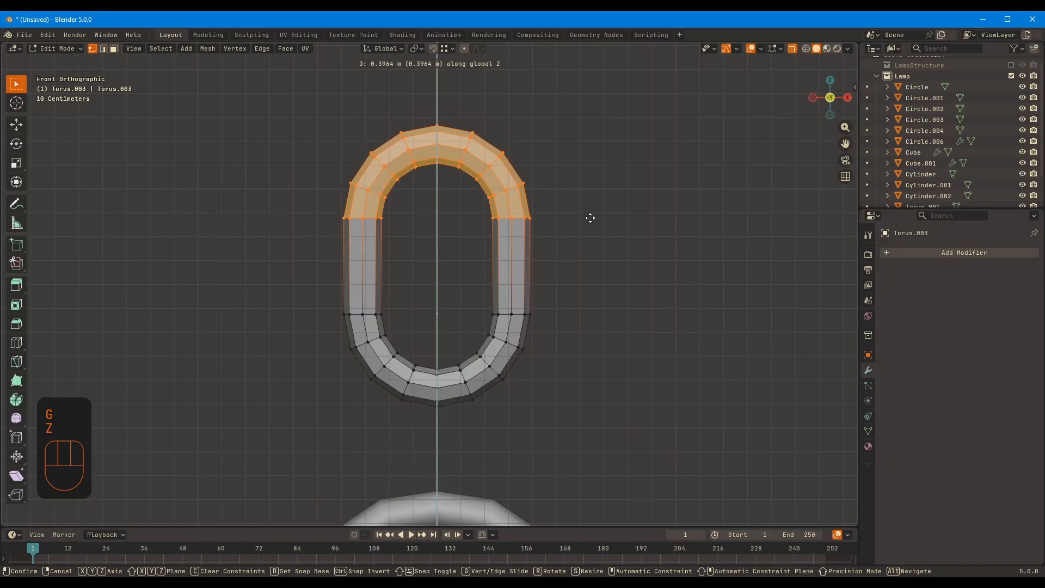
click(590, 225)
key(Tab)
Set the chain link's origin to its geometry
right_click(460, 242)
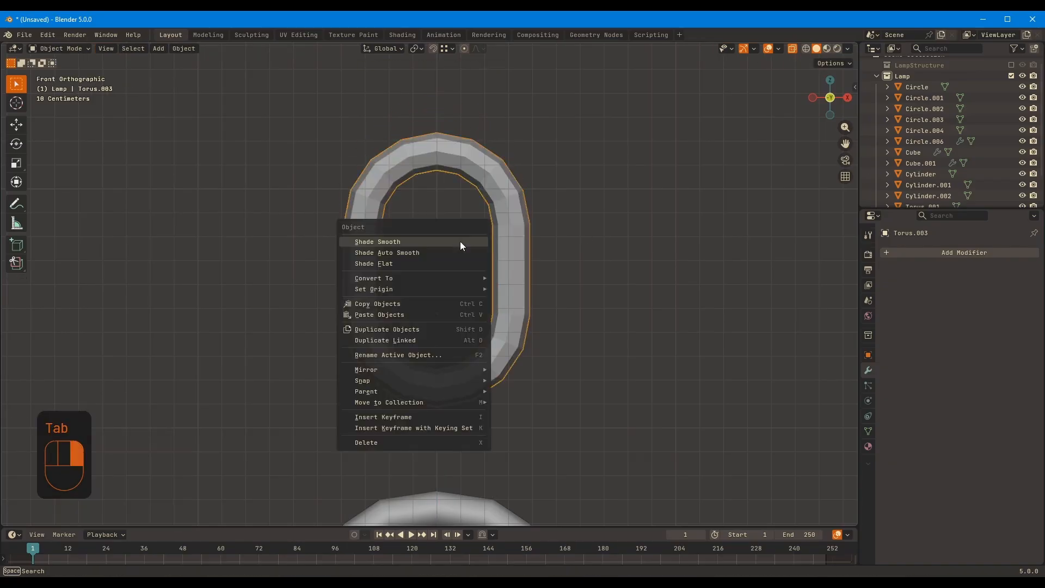
click(580, 302)
key(Tab)
scroll(457, 326, down, 3)
key(Tab)
key(Tab)
key(Tab)
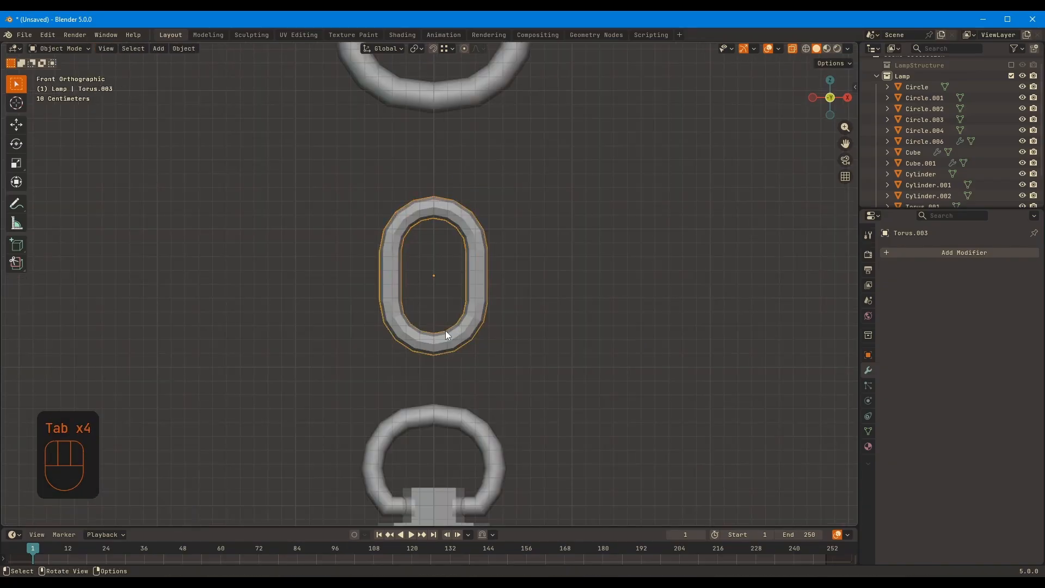
Adjust the chain link's thickness slightly with Shrink/Fatten, then turn off X-ray and leave Edit Mode
key(Tab)
key(a)
key(alt+s)
key(alt+s)
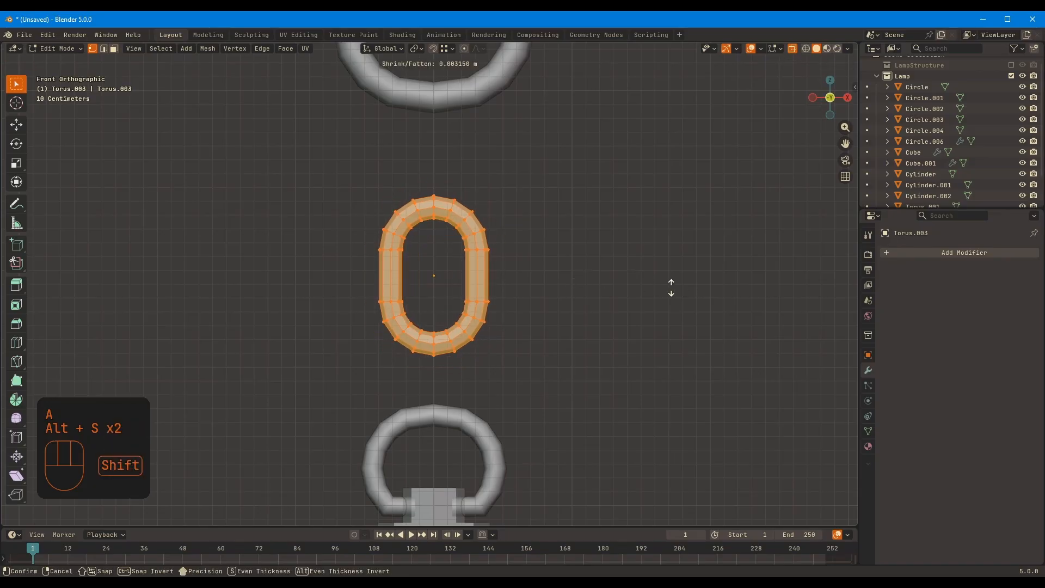
click(664, 303)
key(alt+z)
key(Tab)
Shade the chain link smooth
middle_drag(664, 292, 562, 310)
right_click(453, 223)
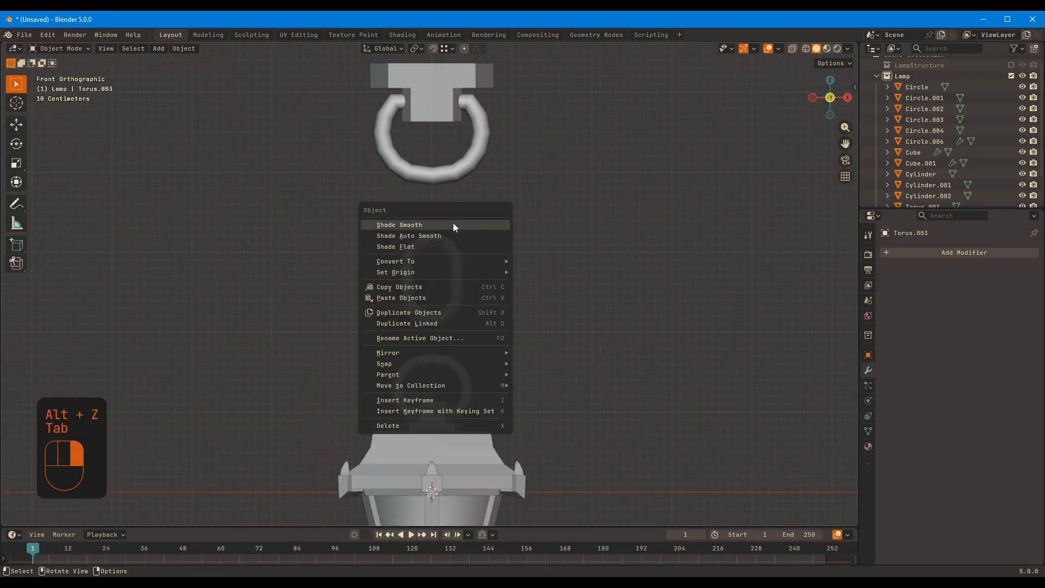
click(453, 224)
middle_drag(453, 224, 664, 298)
Rotate the link's mesh 90° about Z and lower the link about 0.69 m along Z to interlock with the lantern's ring
key(Tab)
text(arz90)
click(507, 317)
key(Tab)
key(g)
key(z)
click(668, 353)
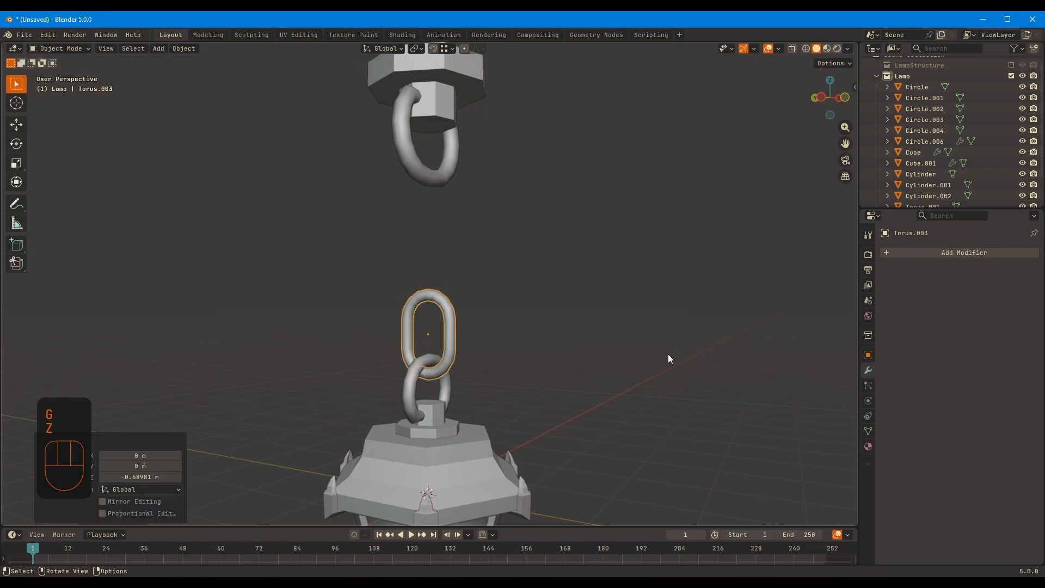
Fine-tune the chain link's height along Z where it interlocks with the lantern's ring
key(KP_3)
shift+middle_drag(514, 431, 455, 264)
middle_drag(490, 348, 723, 375)
key(g)
key(z)
click(539, 364)
scroll(544, 365, down, 8)
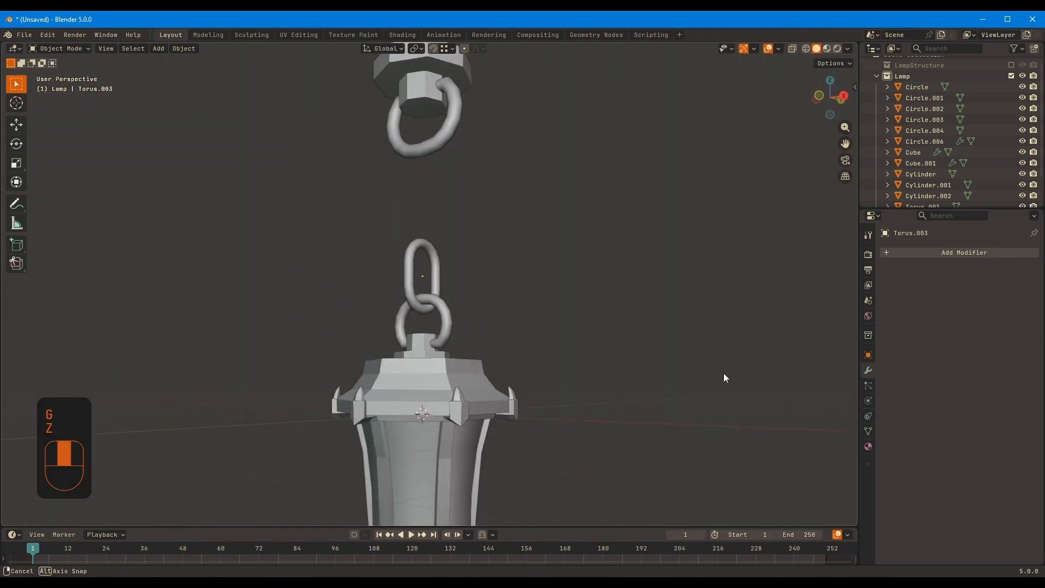
Add a line Array modifier to the link with relative offset 0 in X and 1 in Z, and apply the link's rotation and scale
click(904, 252)
click(816, 251)
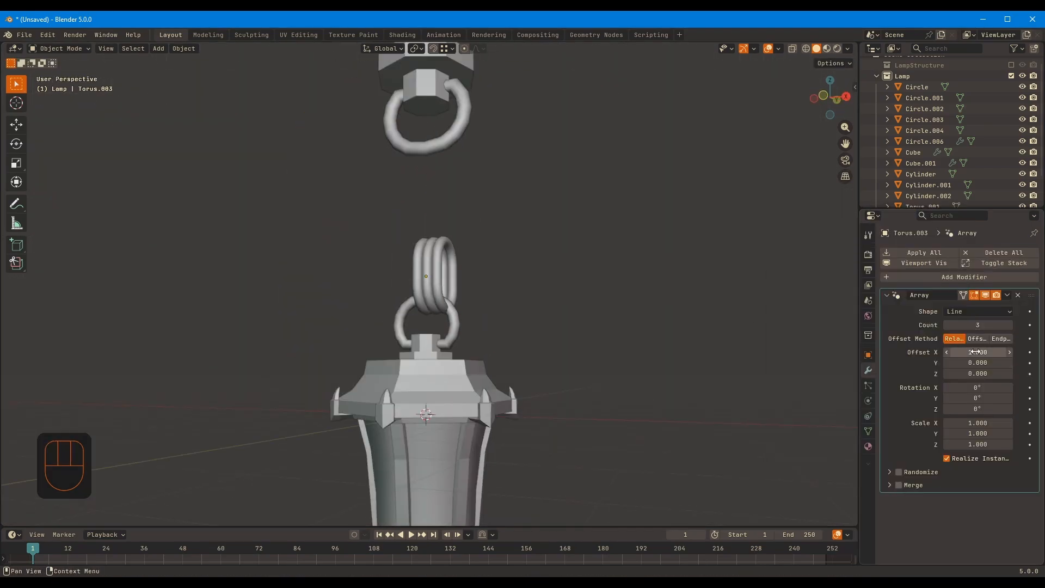
text(1)
key(Return)
middle_drag(515, 291, 412, 195)
key(ctrl+a)
click(460, 273)
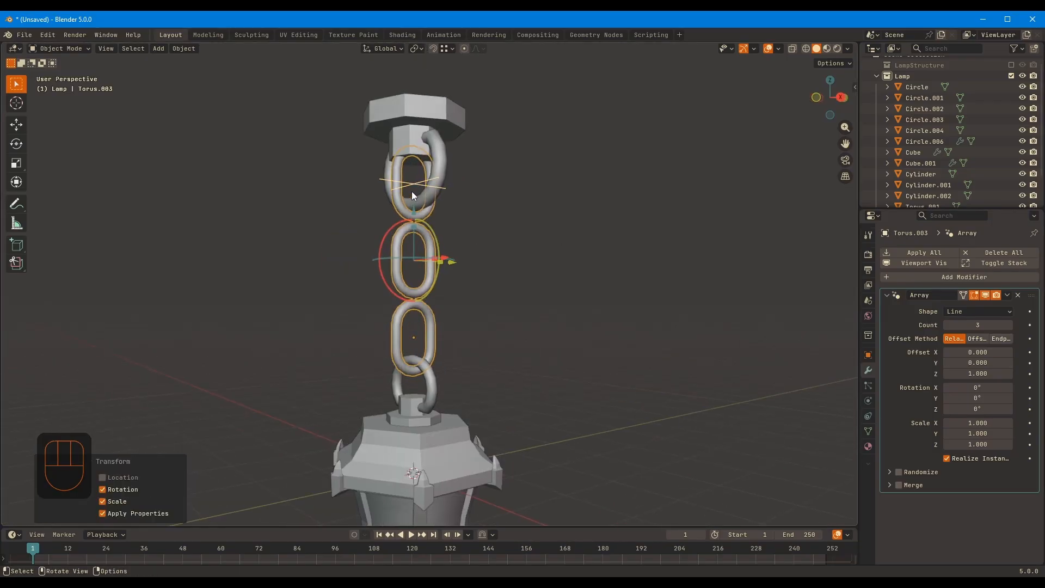
Set the array's Z rotation to 90° and its Z offset to 0.727 so the repeated links interlock
drag(970, 398, 970, 398)
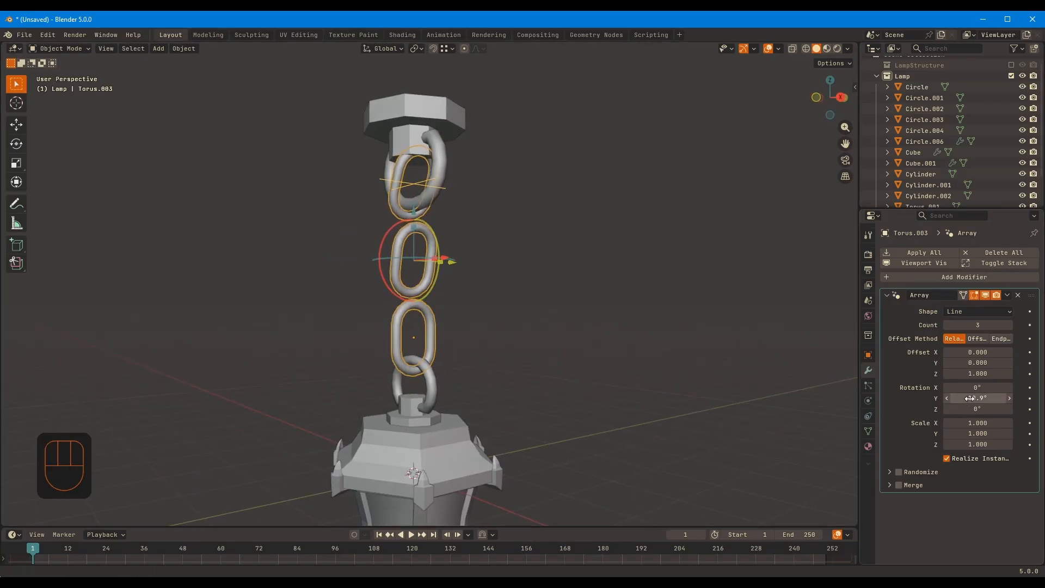
middle_drag(509, 285, 413, 235)
shift+drag(418, 251, 417, 255)
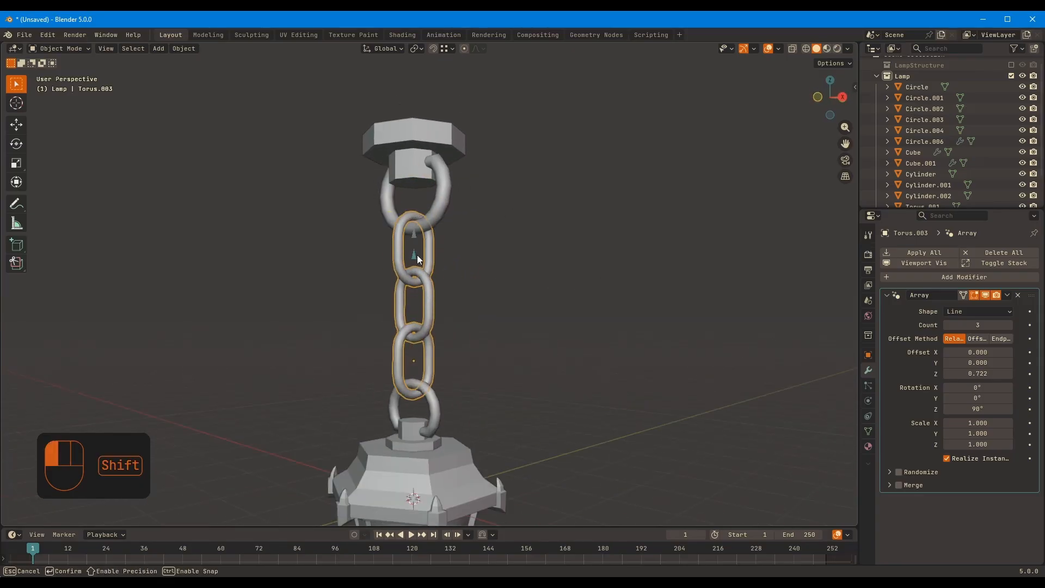
scroll(598, 360, up, 5)
shift+middle_drag(599, 363, 593, 318)
drag(384, 229, 383, 229)
Move the upper mount and its ring together along Z to meet the chain's top link
shift+middle_drag(592, 253, 636, 376)
click(484, 85)
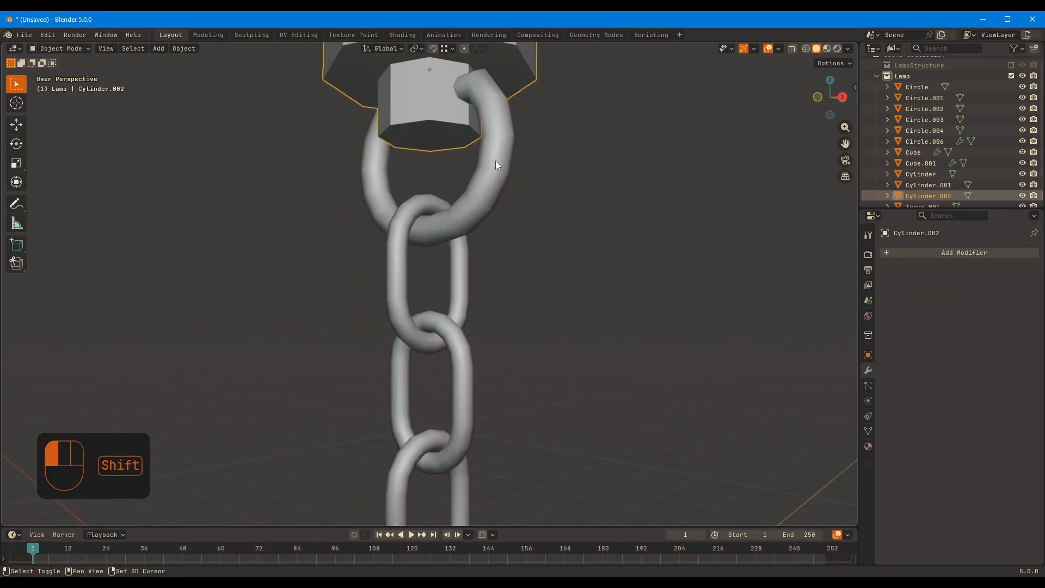
shift+click(495, 161)
mouse_move(555, 250)
middle_down()
mouse_move(600, 283)
mouse_move(566, 264)
middle_up()
key(g)
key(z)
click(564, 269)
click(575, 348)
scroll(576, 366, down, 5)
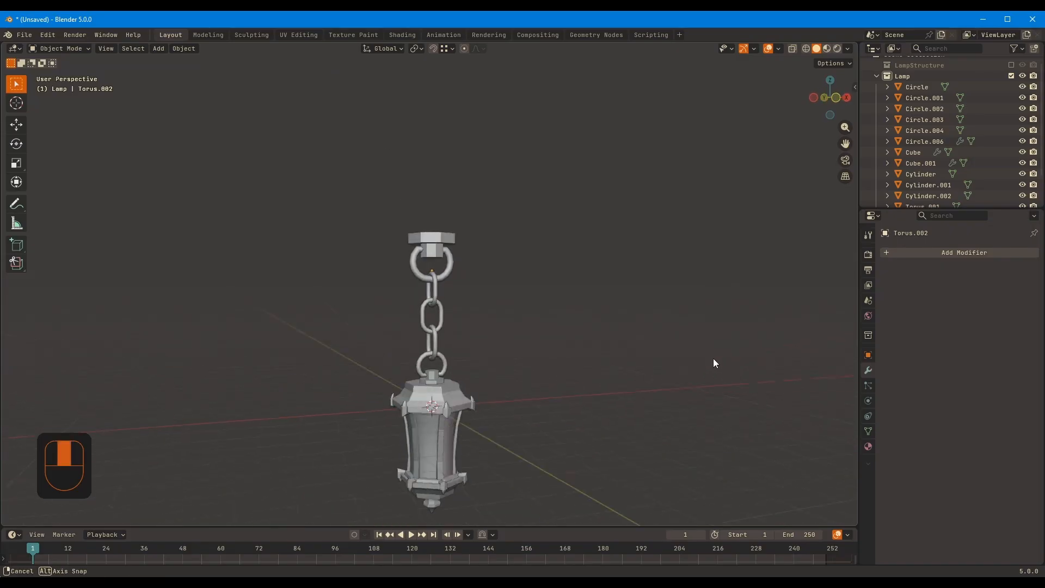
Enlarge the Outliner to list all lamp parts, and save the file
shift+middle_drag(713, 362, 618, 264)
drag(394, 103, 566, 443)
drag(895, 209, 886, 343)
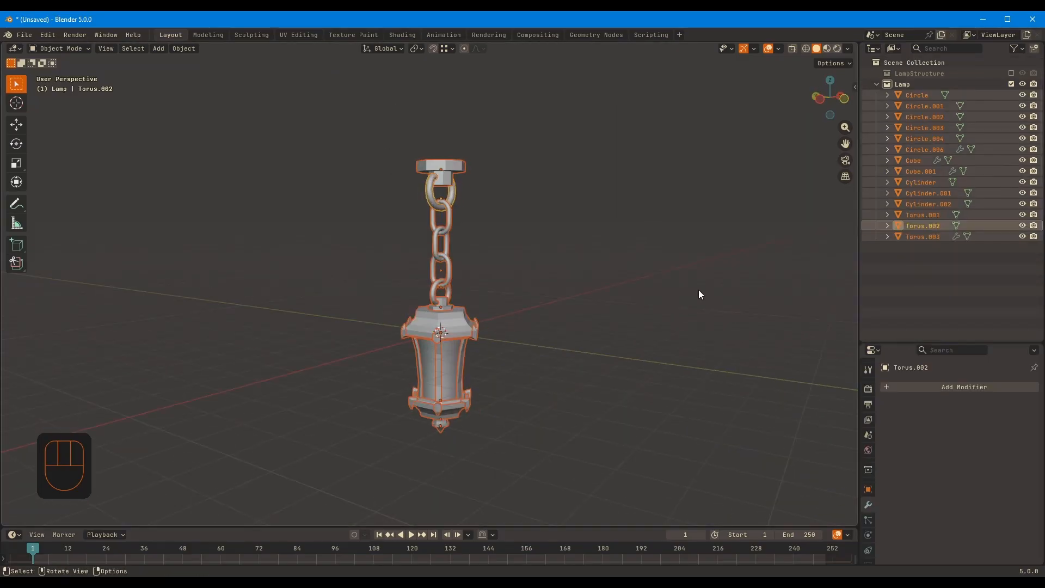
click(692, 290)
middle_drag(648, 286, 578, 277)
key(ctrl+s)
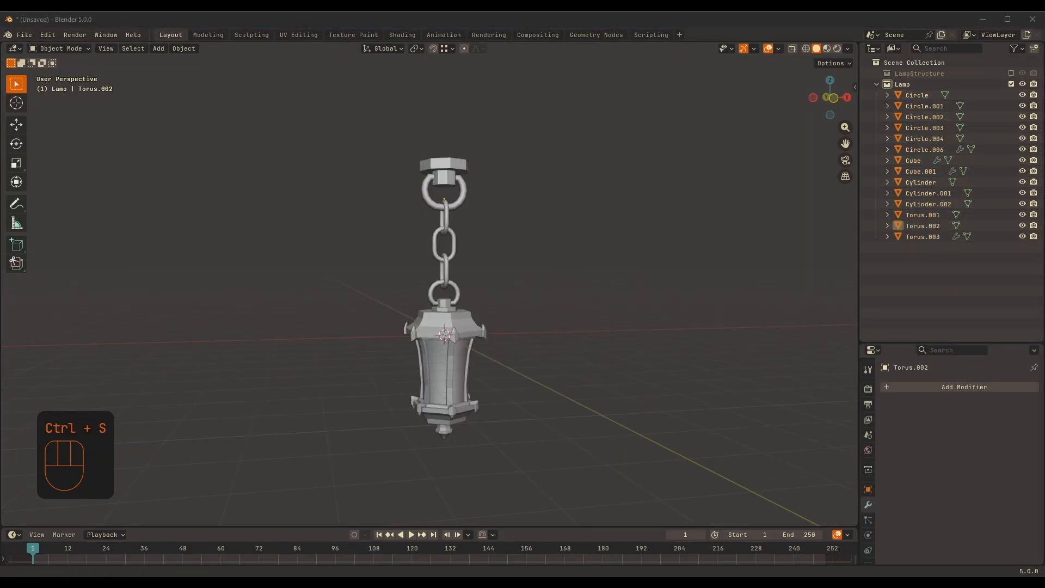
Rename the lantern's roof object as LampBody1
click(916, 97)
double_click(924, 95)
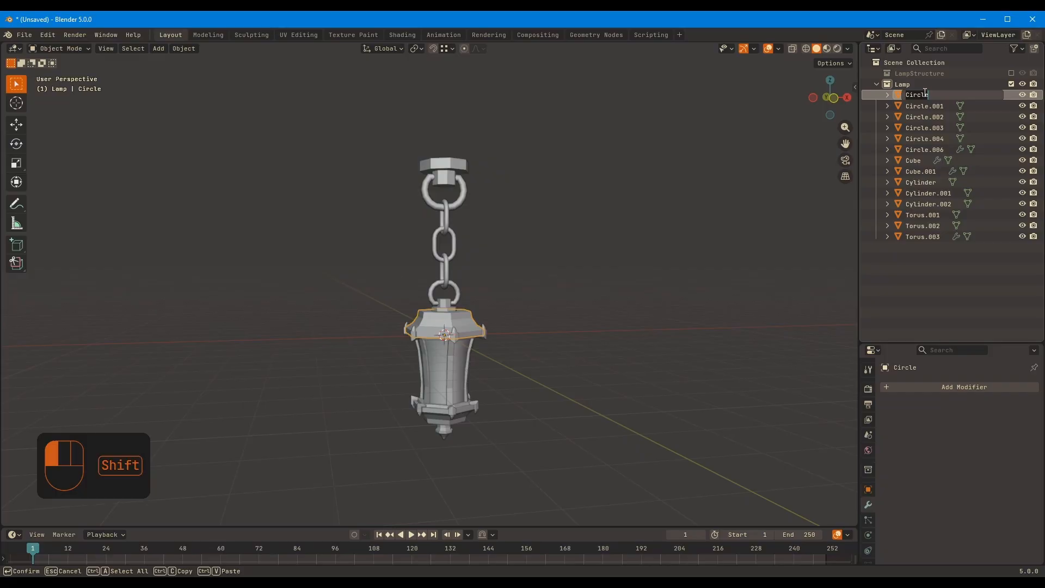
text(Lamp)
key(Return)
Reuse the LampBody name to rename the roof's corner ornaments as LampBody2
scroll(519, 402, up, 5)
shift+middle_drag(520, 405, 510, 266)
click(553, 259)
middle_drag(637, 293, 626, 279)
middle_drag(498, 459, 567, 247)
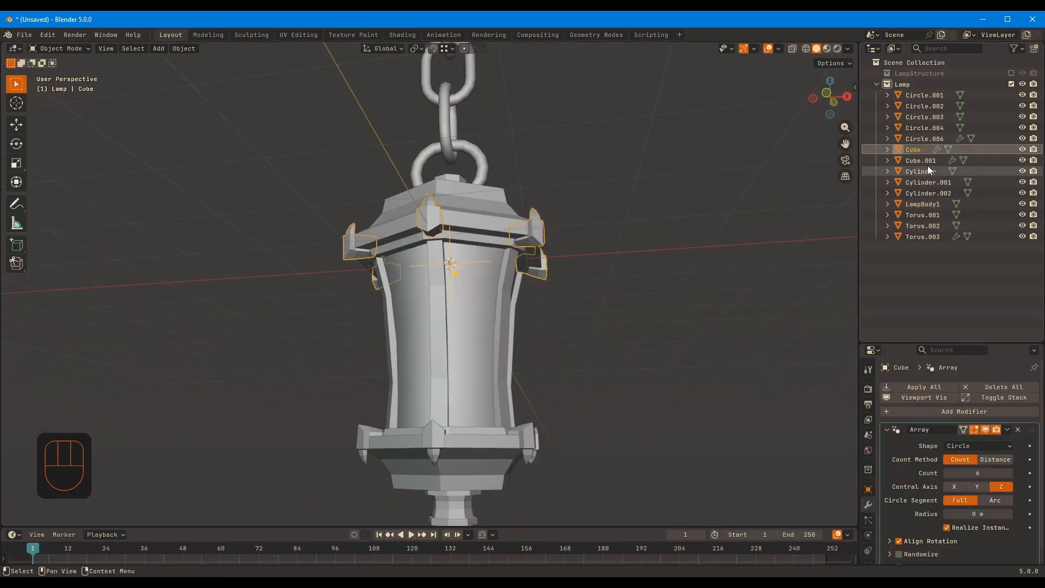
ctrl+click(929, 205)
key(ctrl+c)
key(Return)
click(536, 231)
key(F2)
key(ctrl+v)
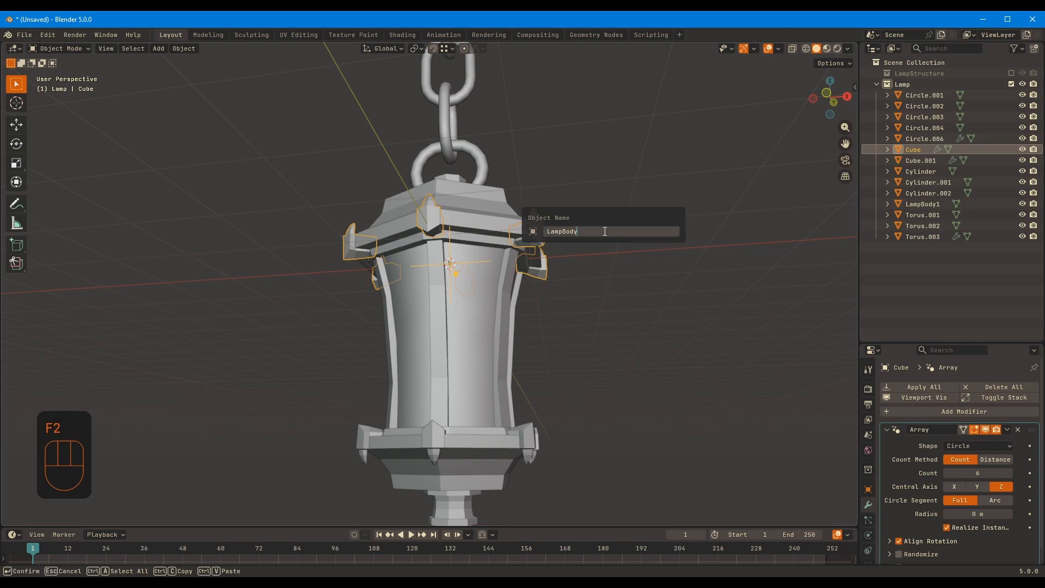
text(2)
key(Return)
Rename the trim under the roof as LampBody3 and the lantern's vertical frame posts as LampBody4
click(500, 241)
key(F2)
key(ctrl+v)
text(3)
key(Return)
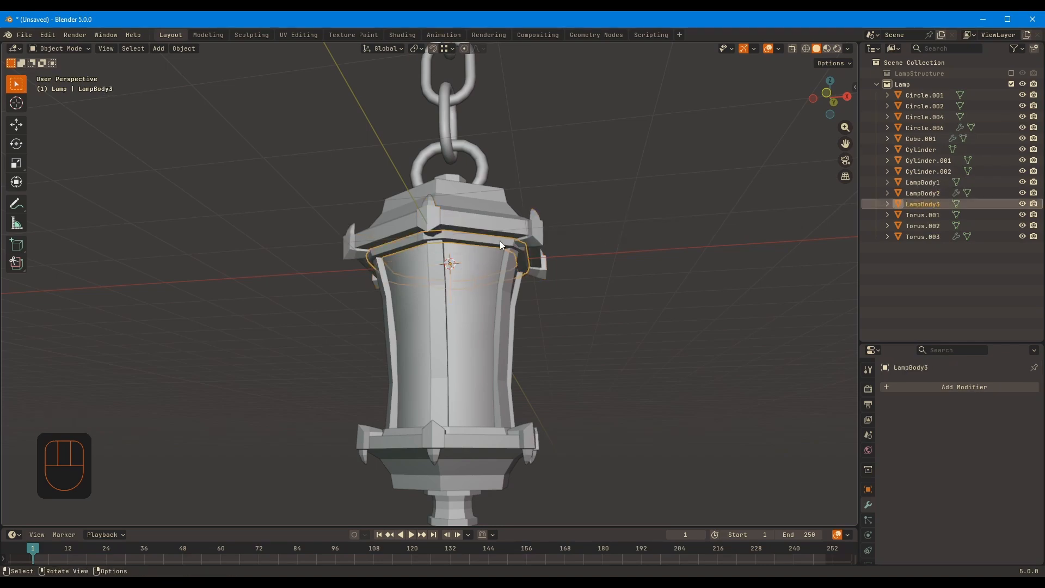
click(432, 289)
key(F2)
key(ctrl+v)
text(4)
Rename the trim at the foot of the glass as LampBody5 and the lower corner ornaments as LampBody6
click(480, 430)
key(F2)
key(ctrl+v)
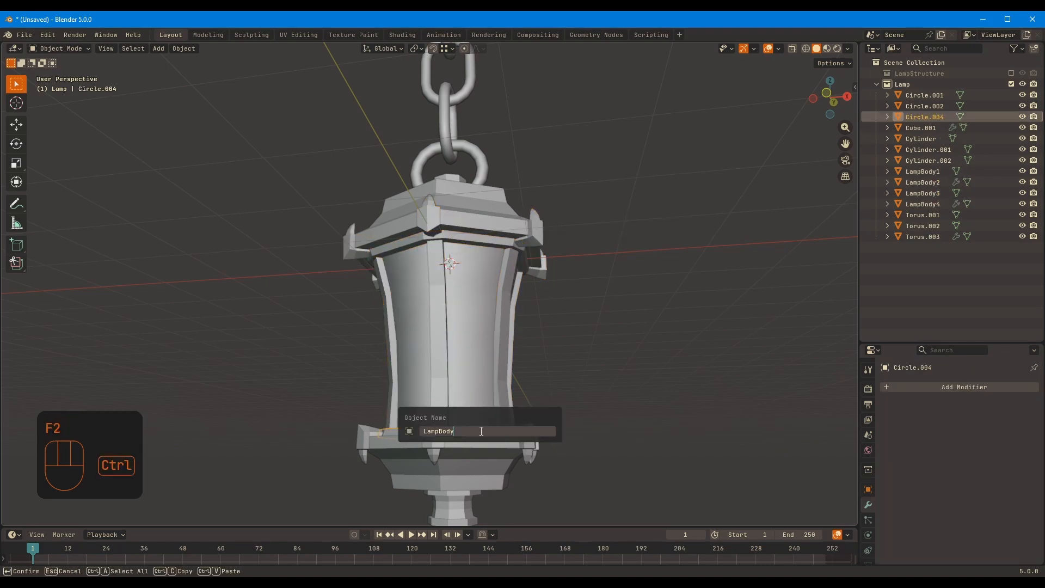
key(Return)
click(531, 443)
key(F2)
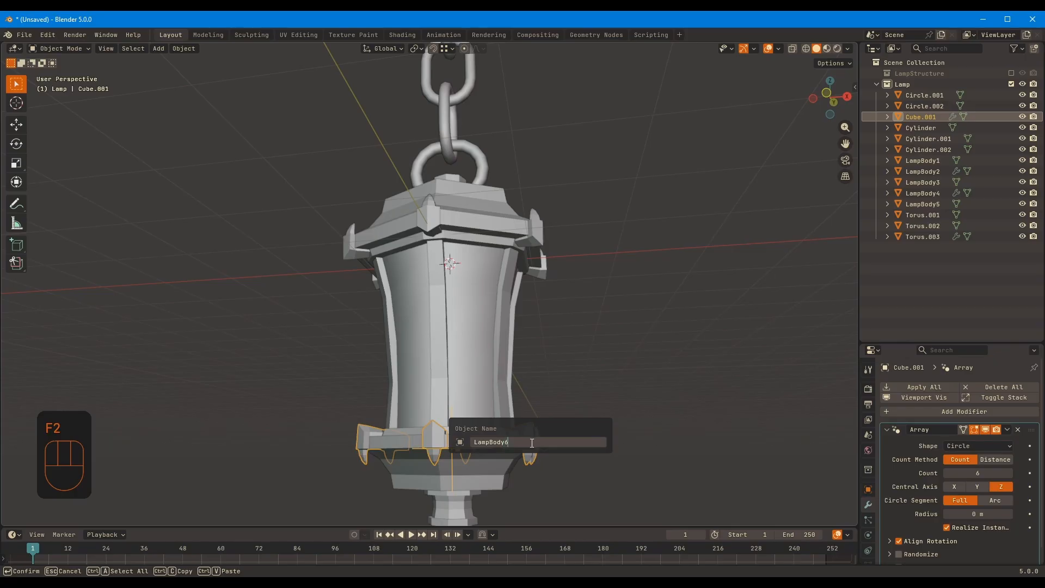
key(Return)
Rename the lantern's lower base as LampBody7 and the finial beneath it as LampBody8
click(489, 462)
key(F2)
text(7)
key(Return)
click(462, 500)
shift+middle_drag(514, 427, 512, 411)
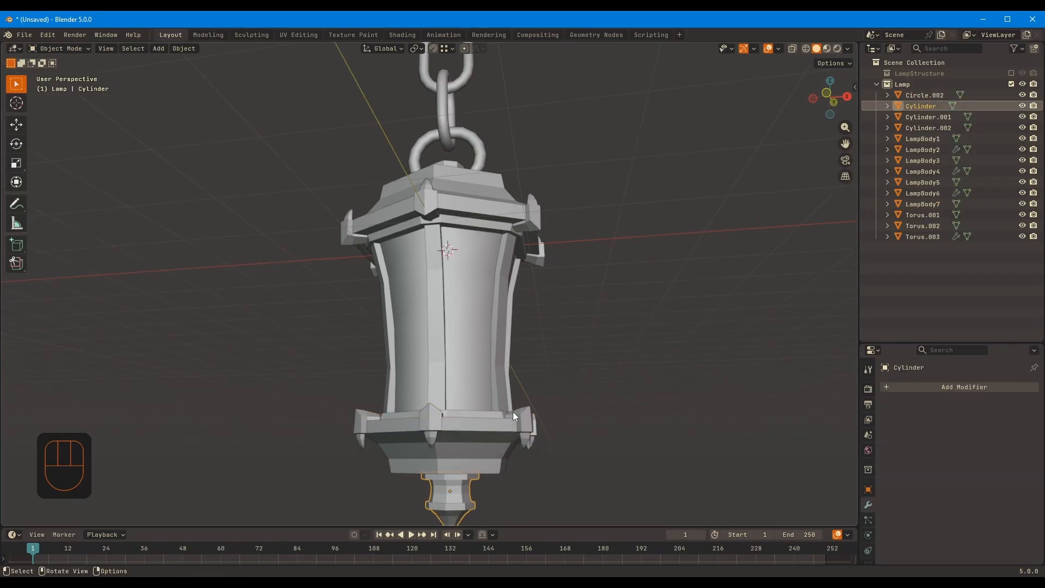
key(F2)
key(ctrl+v)
text(8)
key(Return)
Rename the lantern's inner glass body as LampEmission
click(472, 347)
key(F2)
text(LampE)
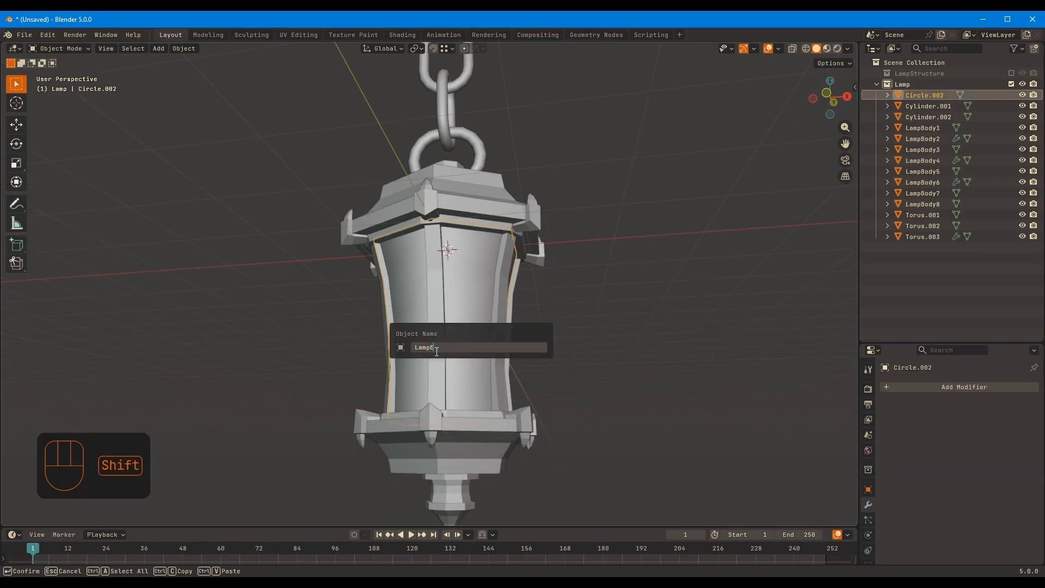
text(mission)
key(Return)
Rename the ring mount on top of the lantern roof as ChainLinkBaseB
click(527, 285)
middle_drag(527, 285, 504, 306)
shift+middle_drag(555, 223, 554, 332)
click(934, 99)
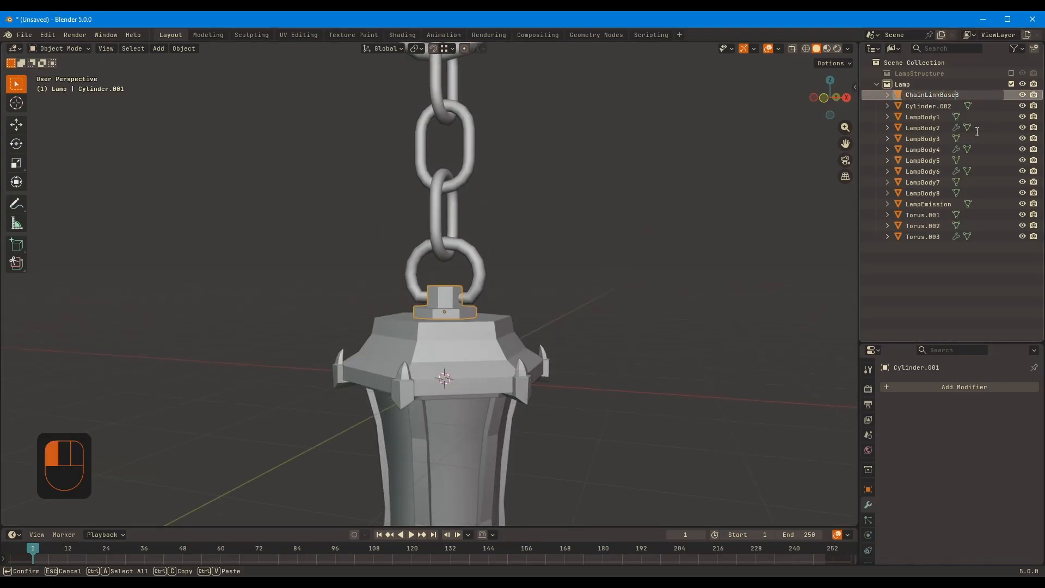
key(Return)
Rename the upper ring mount as ChainLinkBaseT
shift+middle_drag(666, 194, 661, 301)
click(456, 81)
key(F2)
key(ctrl+v)
text(T)
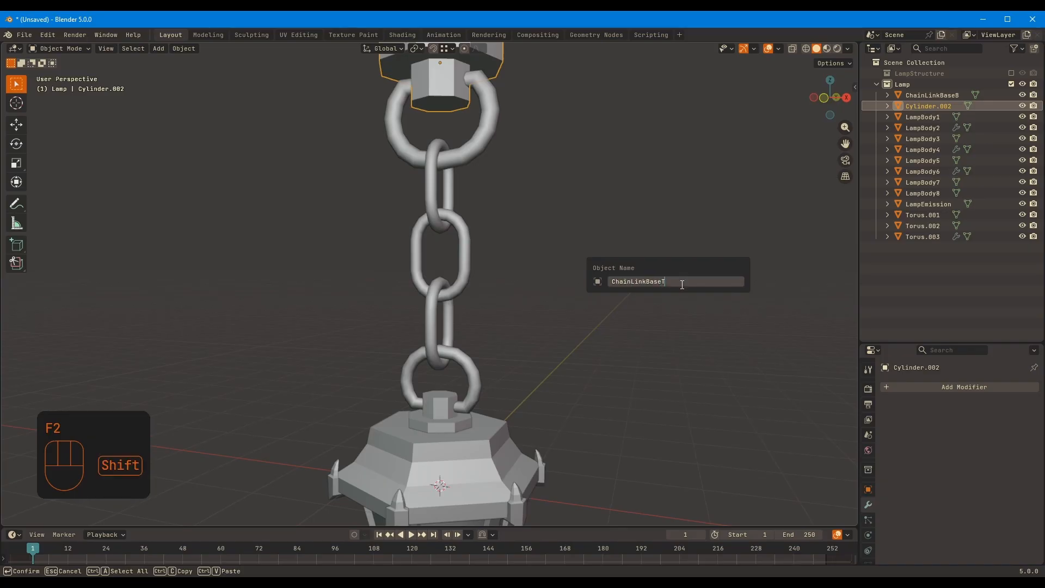
key(Return)
Rename the lantern's lower ring as ChainLinkBase
click(469, 371)
key(F2)
key(ctrl+v)
key(Return)
Rename the upper ring as ChainLinkT
click(454, 149)
key(F2)
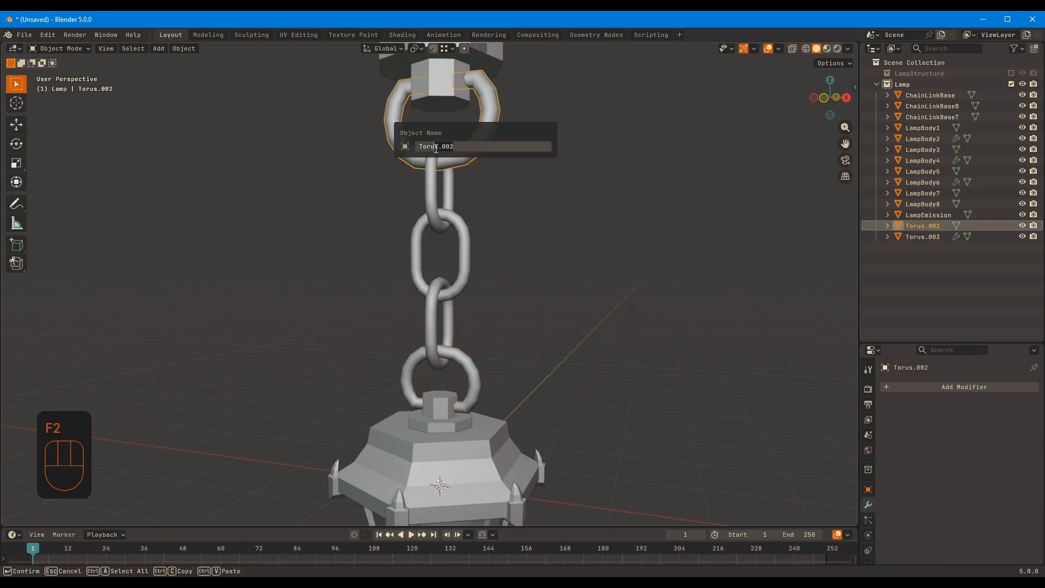
key(ctrl+v)
key(BackSpace)
key(BackSpace)
key(BackSpace)
key(BackSpace)
text(T)
key(Return)
click(655, 256)
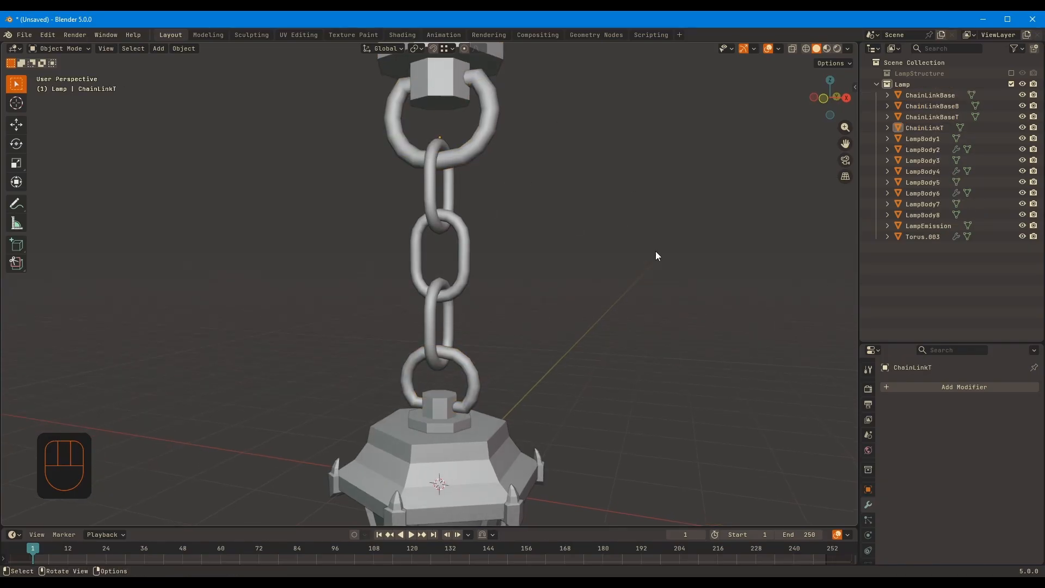
Rename the lantern's lower ring as ChainLinkB
double_click(935, 99)
key(ctrl+v)
key(BackSpace)
key(BackSpace)
key(BackSpace)
key(Return)
click(695, 295)
Rename the arrayed chain between the two rings as ChainLink
click(465, 264)
key(F2)
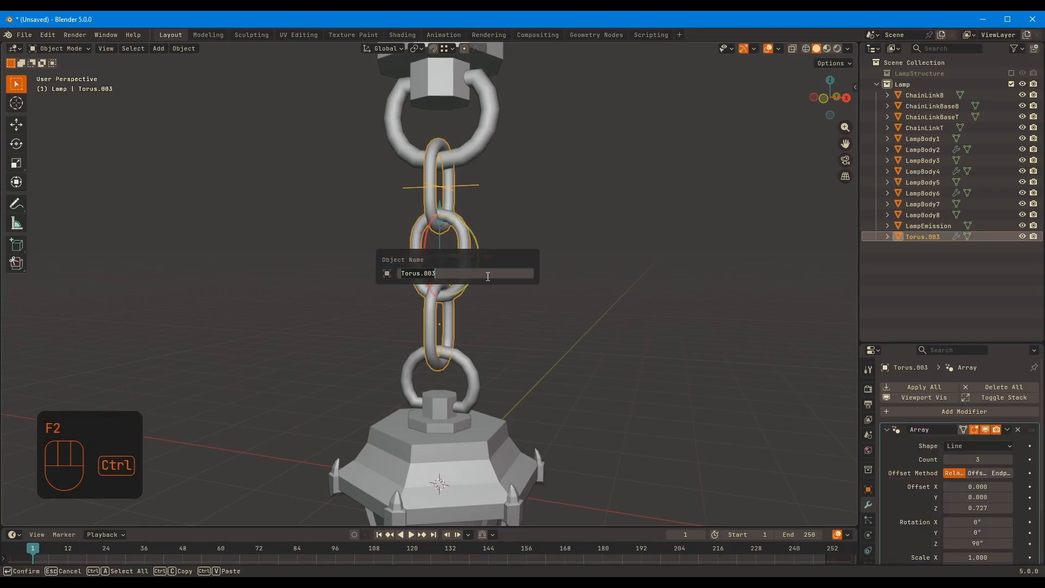
text(ChainLink)
key(Return)
Check the renamed chain and lantern parts by selecting them one at a time, and save the file
scroll(609, 325, down, 5)
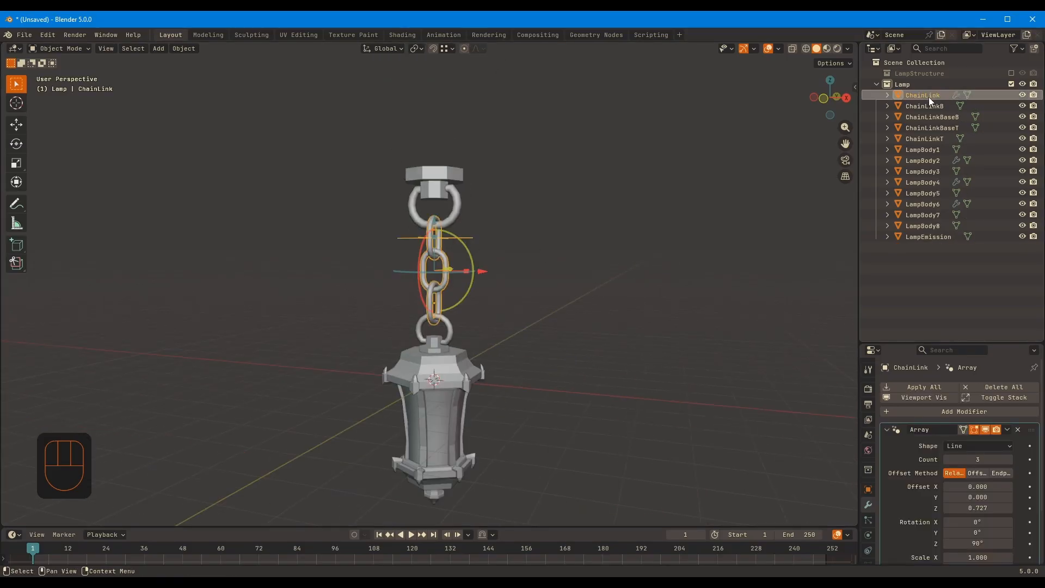
click(930, 106)
click(940, 117)
click(439, 182)
click(447, 216)
click(430, 249)
click(438, 366)
click(649, 356)
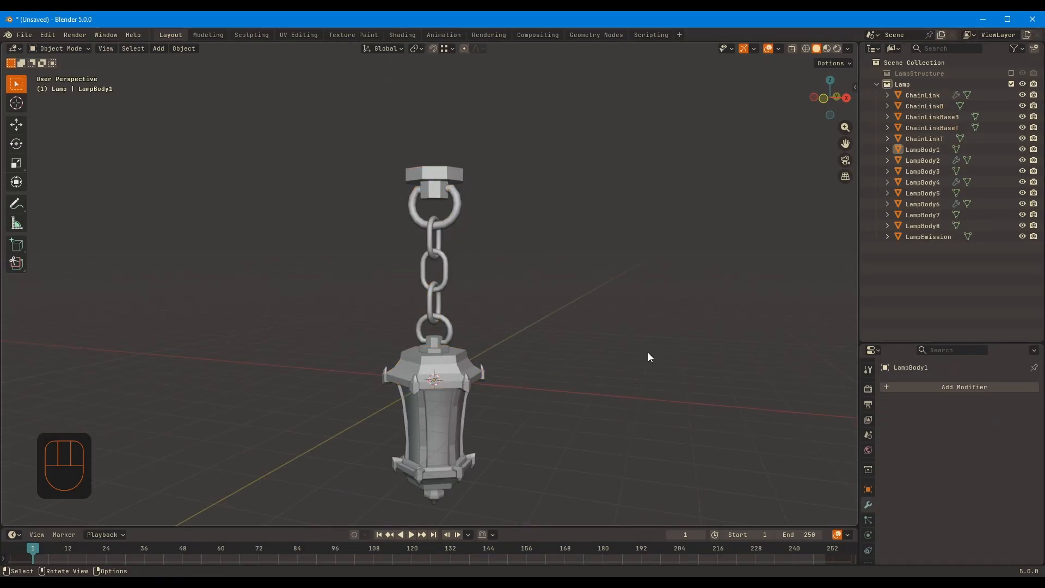
key(ctrl+s)
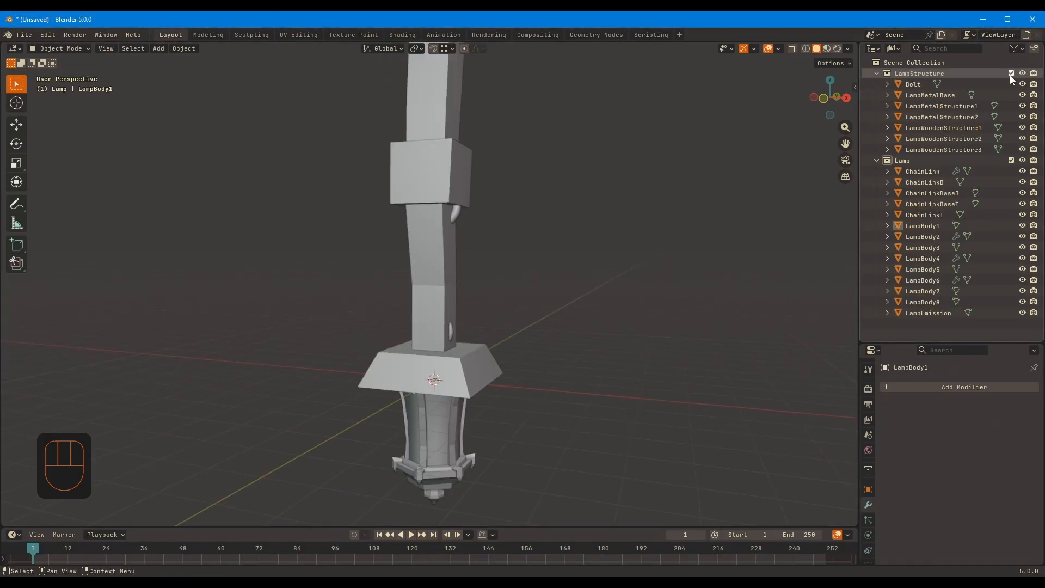
Show the LampStructure collection and select all Lamp parts in the right side view
shift+click(922, 171)
middle_drag(490, 305, 517, 289)
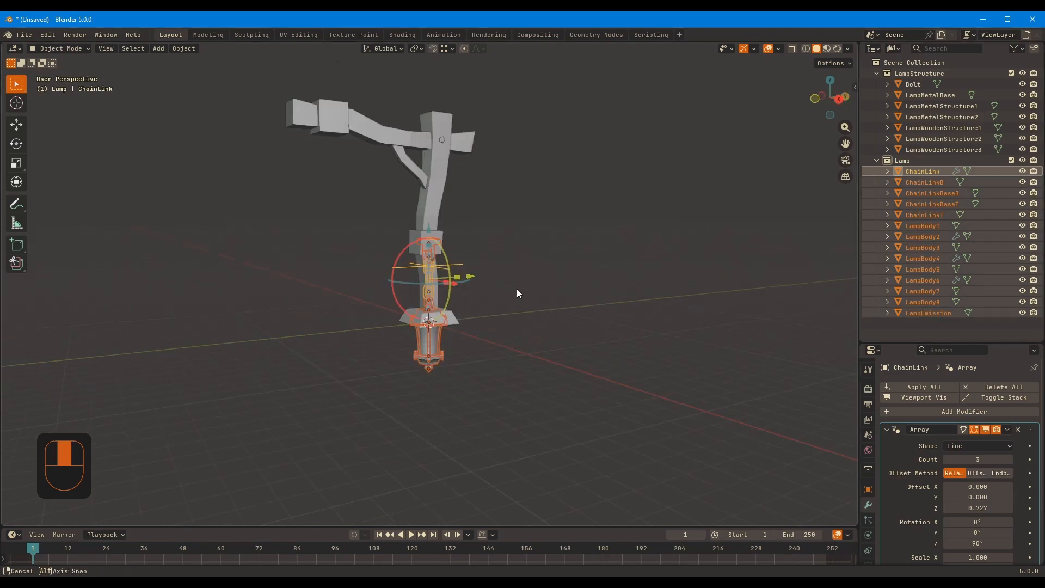
key(KP_3)
drag(475, 280, 409, 280)
scroll(406, 280, up, 2)
key(ctrl+z)
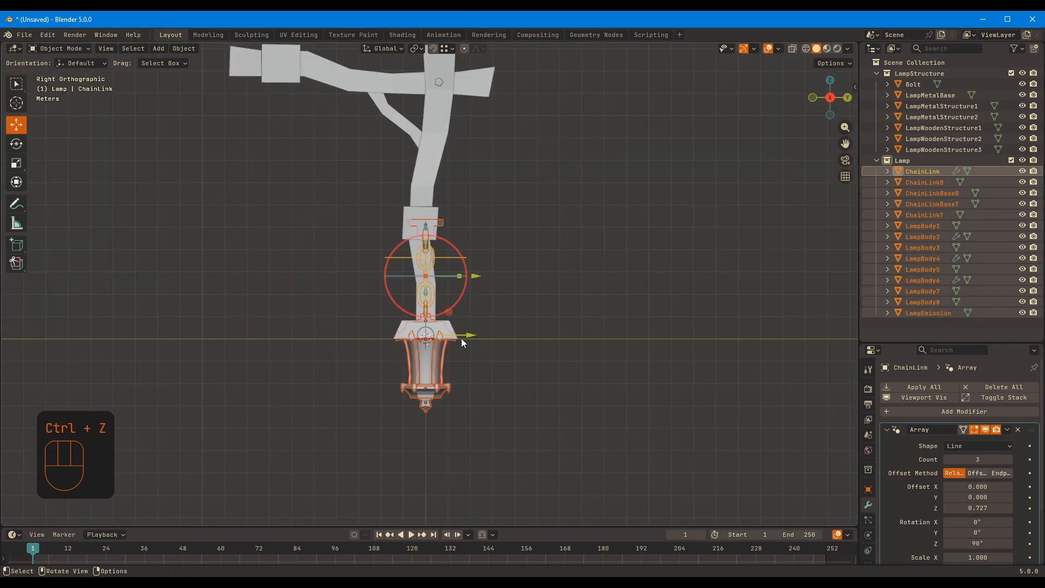
Move the whole lamp along Y beneath the end block of the post's arm and raise it along Z toward the block
drag(465, 335, 291, 336)
shift+click(256, 367)
drag(251, 292, 252, 154)
key(ctrl+z)
drag(289, 199, 326, 202)
key(g)
right_click(332, 184)
Scale the whole lamp down and move it along Z so its upper mount meets the underside of the arm's end block
shift+click(263, 87)
key(s)
click(371, 131)
key(g)
key(z)
click(379, 86)
shift+middle_drag(426, 159, 540, 223)
scroll(427, 214, up, 6)
shift+middle_drag(427, 214, 497, 292)
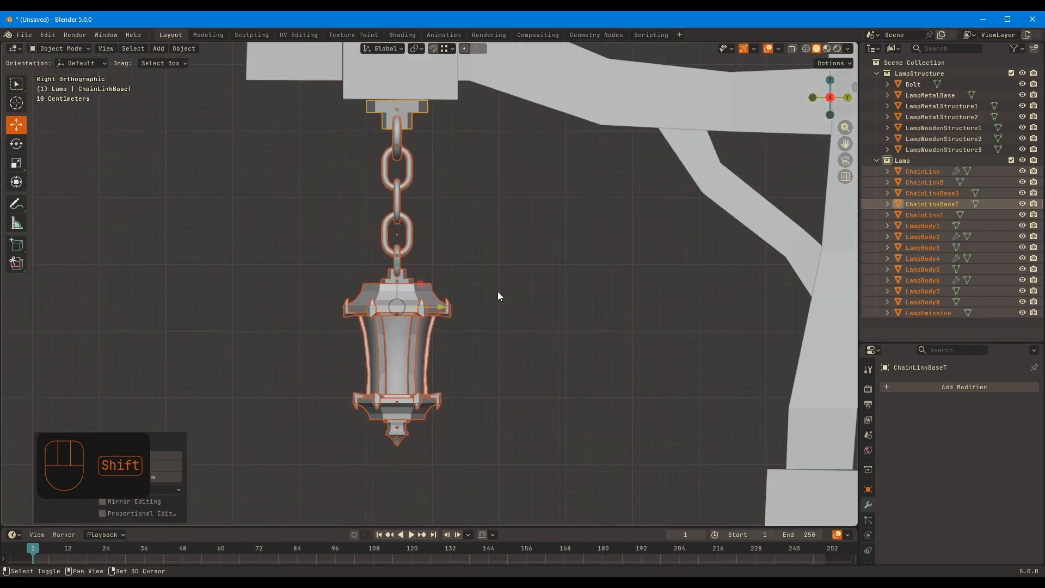
Fine-tune the whole lamp's scale and its height along Z so the top mount sits against the arm's end block
key(g)
key(z)
click(508, 229)
key(s)
click(546, 268)
key(g)
key(z)
click(570, 233)
Shorten the ChainLink mesh by moving its upper half vertices down about 0.04 m along Z with X-ray on
scroll(571, 235, down, 5)
middle_drag(571, 235, 524, 214)
scroll(524, 214, up, 9)
shift+middle_drag(544, 174, 614, 205)
click(470, 192)
key(Tab)
key(alt+z)
drag(408, 156, 554, 203)
key(g)
key(z)
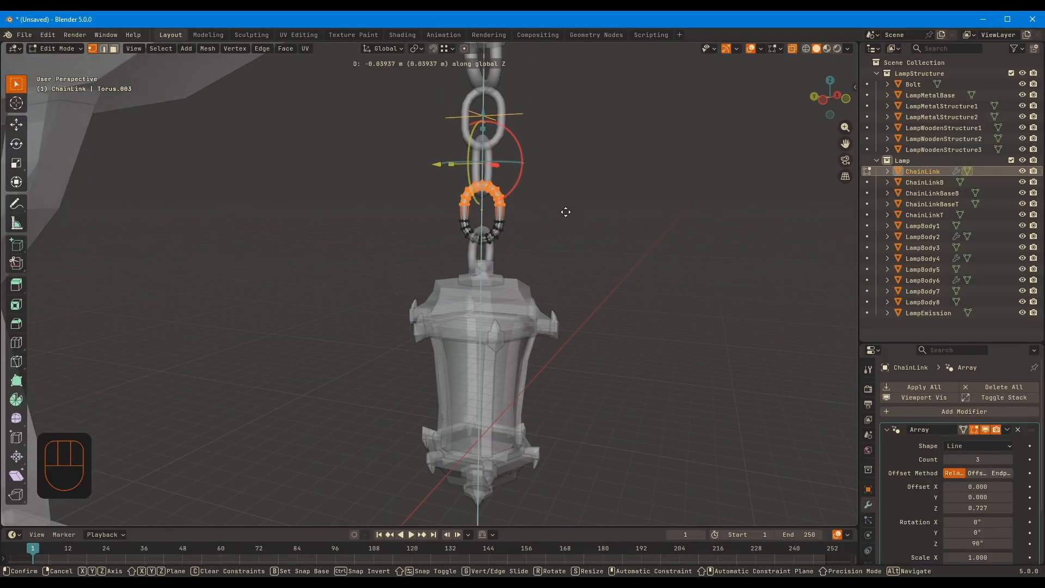
click(566, 212)
key(Tab)
key(alt+z)
Raise ChainLink, ChainLinkB, ChainLinkBaseB and the lantern body along Z toward the top chain link, and save the file
drag(334, 193, 547, 266)
key(g)
key(z)
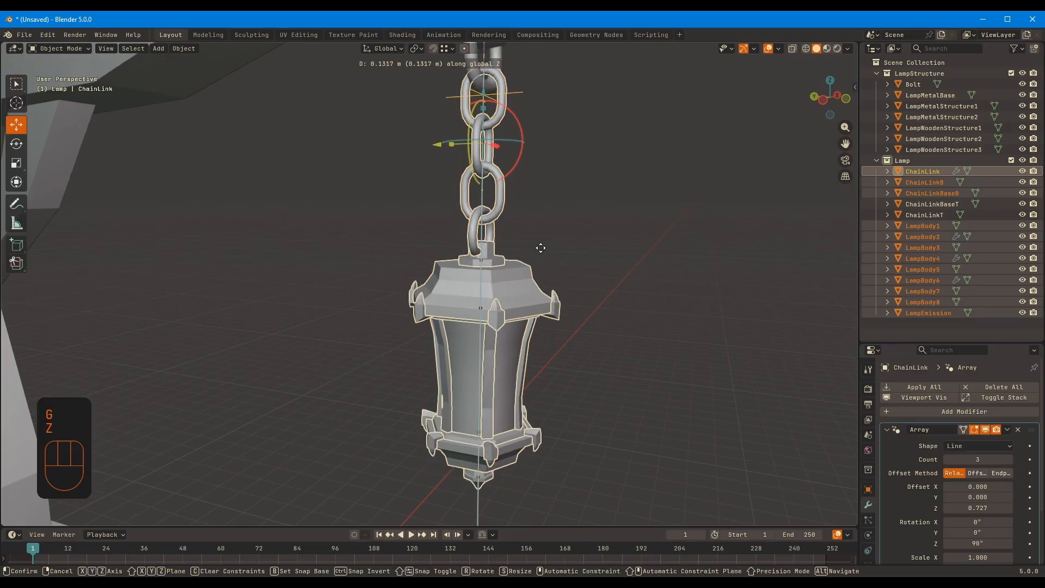
click(540, 248)
middle_drag(540, 248, 665, 244)
key(g)
key(z)
click(654, 205)
click(654, 204)
scroll(656, 210, down, 8)
key(ctrl+s)
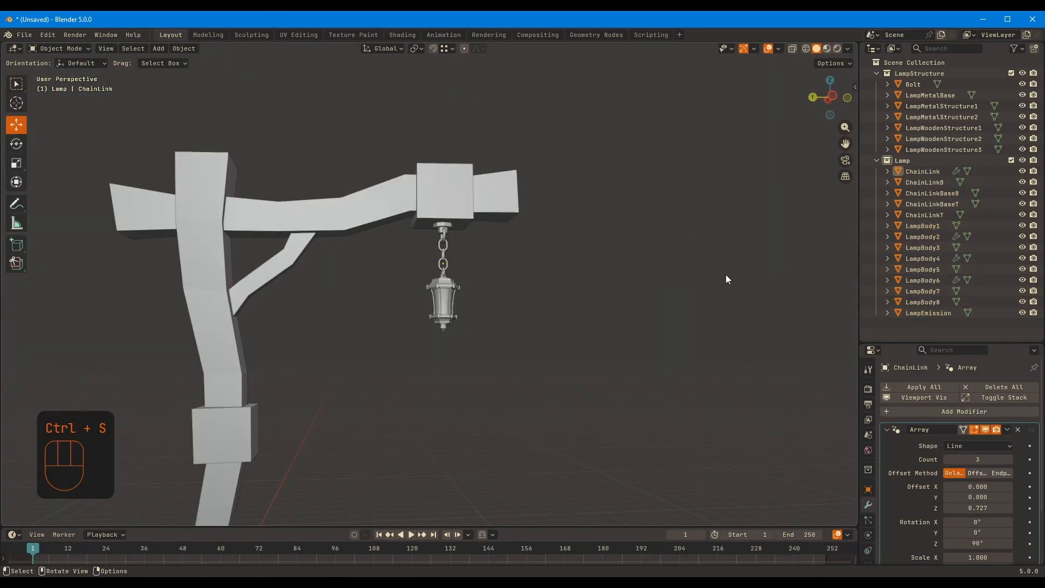
Examine the array modifiers on ChainLink, LampBody4 and LampBody6, and view the hung lamp on the whole post
scroll(465, 368, down, 5)
middle_drag(465, 368, 449, 299)
click(926, 172)
click(922, 236)
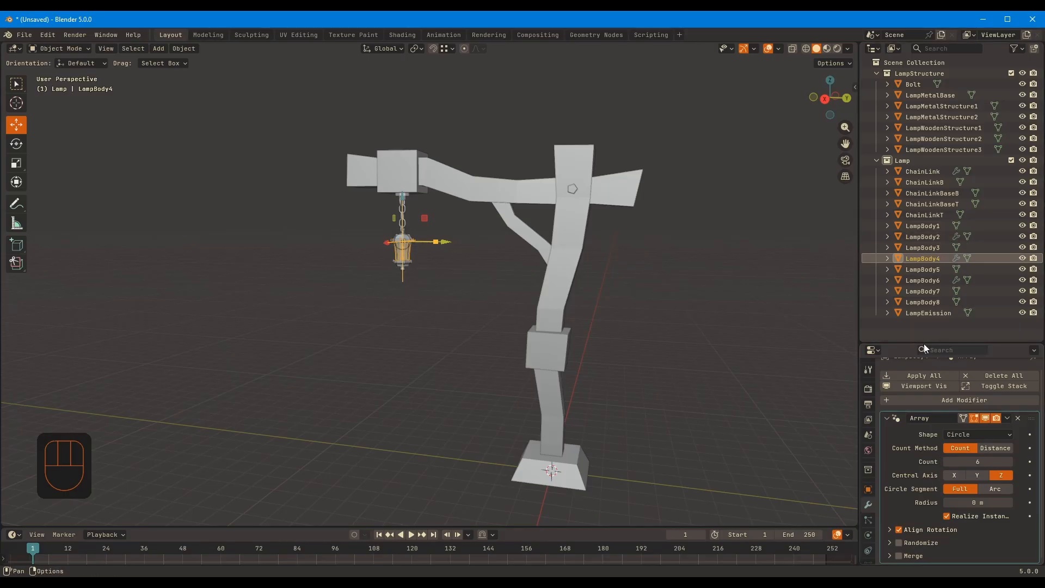
click(922, 280)
scroll(497, 266, up, 5)
scroll(638, 308, down, 3)
scroll(639, 308, down, 2)
shift+middle_drag(639, 308, 668, 317)
middle_drag(625, 294, 603, 283)
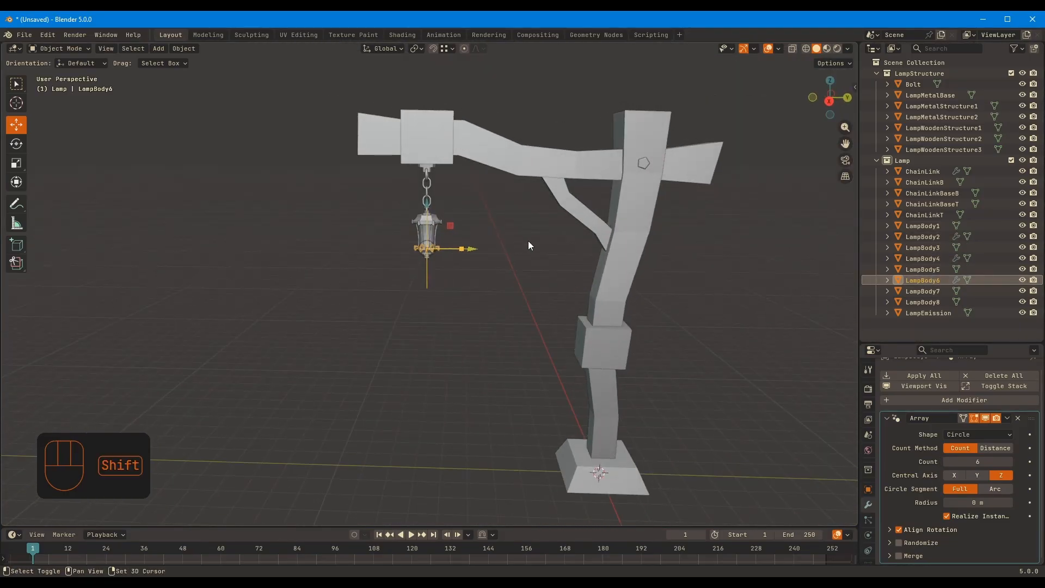
shift+middle_drag(529, 242, 524, 236)
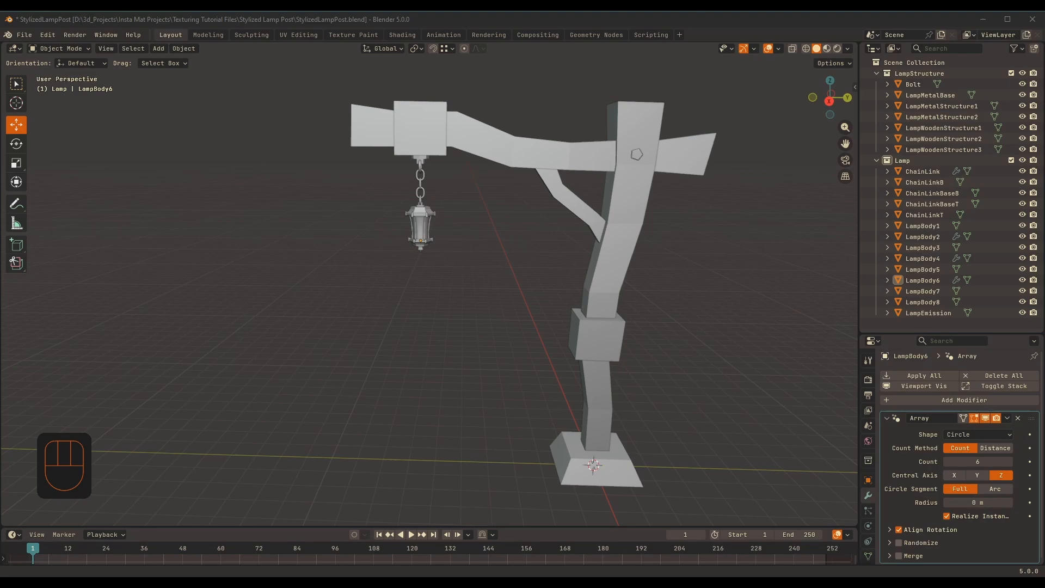
click(775, 320)
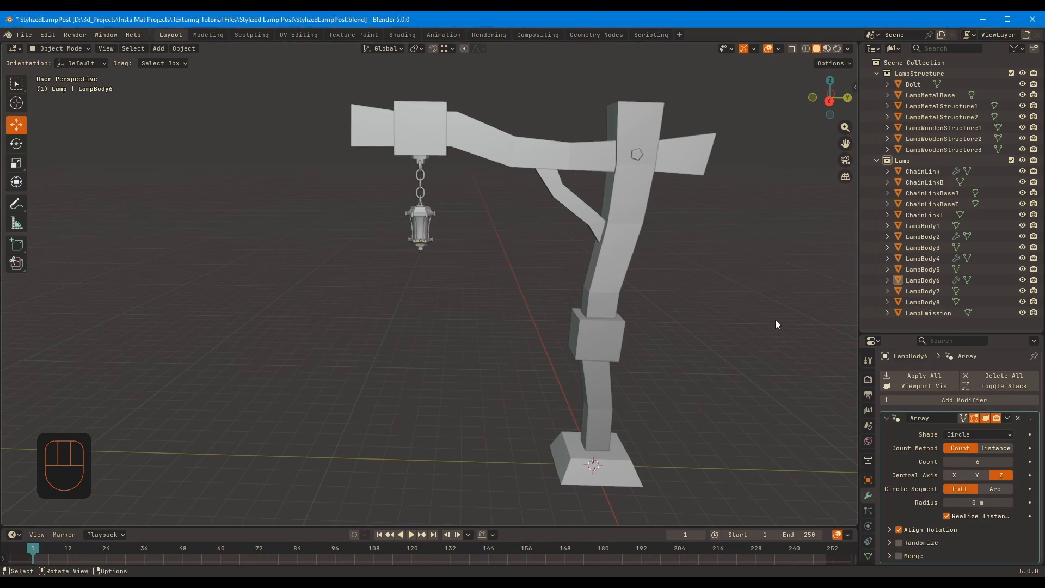
Select all LampBody parts and LampEmission, scale them up, and move them along Z beneath the chain
middle_drag(286, 250, 430, 234)
shift+middle_drag(430, 234, 440, 293)
drag(355, 156, 449, 281)
ctrl+middle_drag(447, 172, 474, 188)
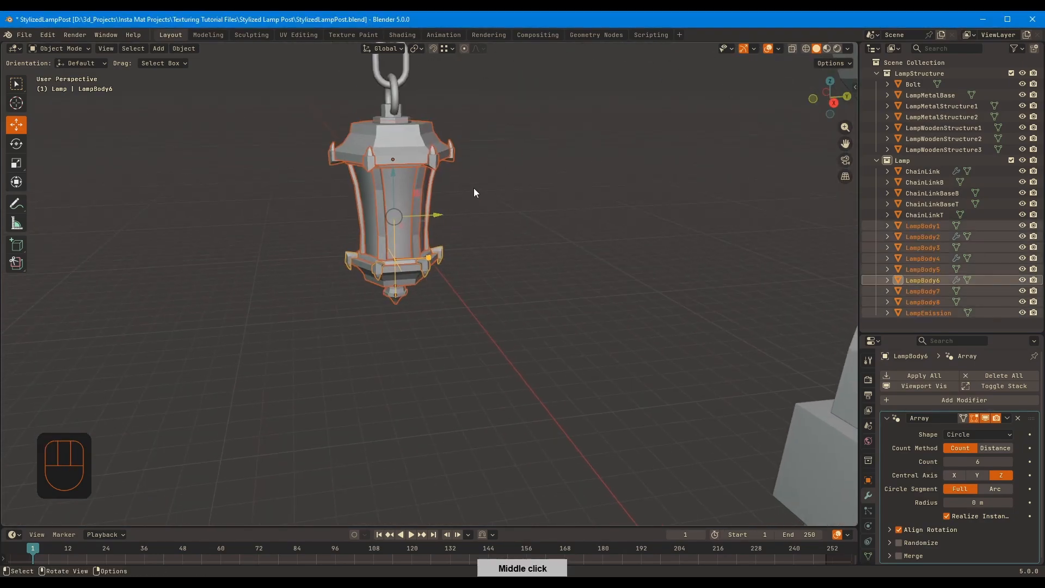
key(s)
click(538, 164)
key(g)
key(z)
click(531, 173)
Scale the lantern body by about 1.145 in the right view and shift it along Z to meet the lower chain mount
middle_drag(546, 161, 479, 184)
key(KP_2)
key(KP_3)
key(s)
click(492, 164)
ctrl+middle_drag(479, 184, 487, 93)
key(KP_Decimal)
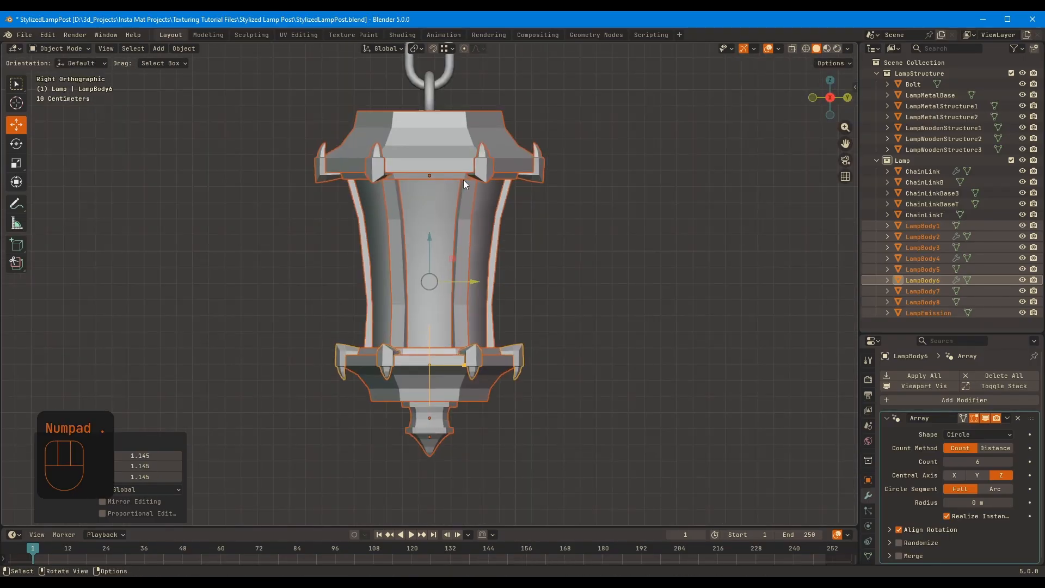
key(g)
key(z)
middle_drag(466, 201, 486, 215)
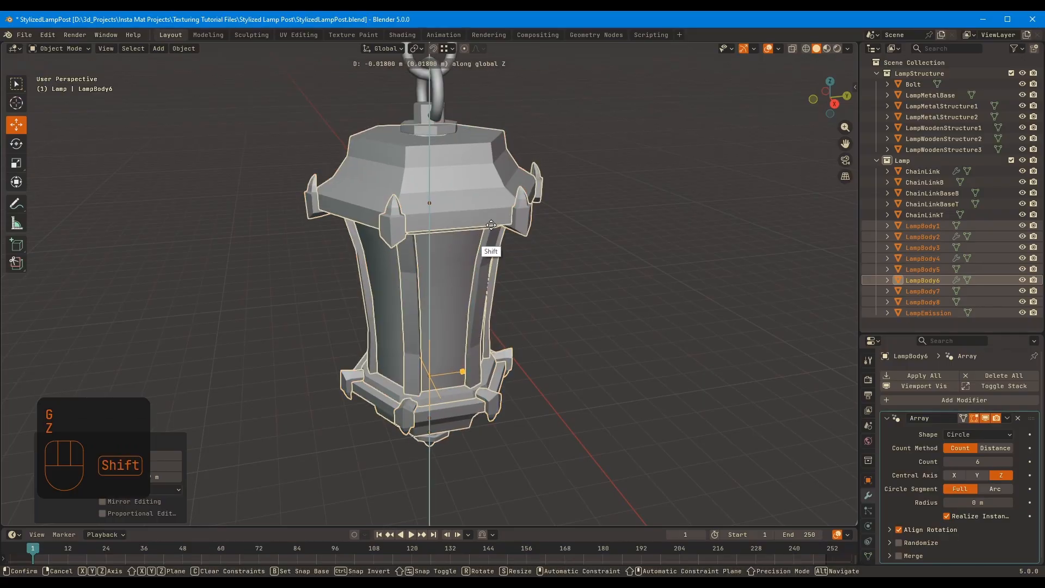
click(498, 202)
Nudge the lantern body about 0.0017 m along Z, checking it in the front view, and clear the selection
middle_drag(502, 136, 506, 204)
ctrl+middle_drag(506, 204, 514, 120)
shift+middle_drag(514, 121, 517, 155)
key(KP_1)
shift+middle_drag(517, 155, 378, 293)
ctrl+middle_drag(410, 234, 384, 299)
key(g)
key(z)
click(457, 199)
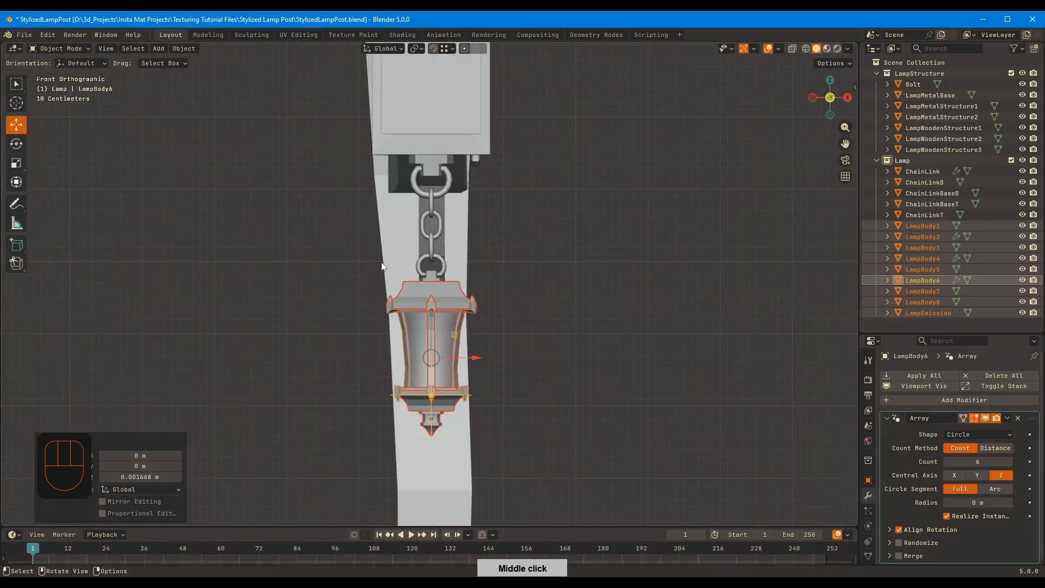
key(ctrl+a)
middle_drag(383, 263, 454, 152)
click(356, 262)
click(367, 263)
Try a Multires modifier subdivided twice on the horizontal beam LampWoodenStructure2
scroll(480, 240, down, 3)
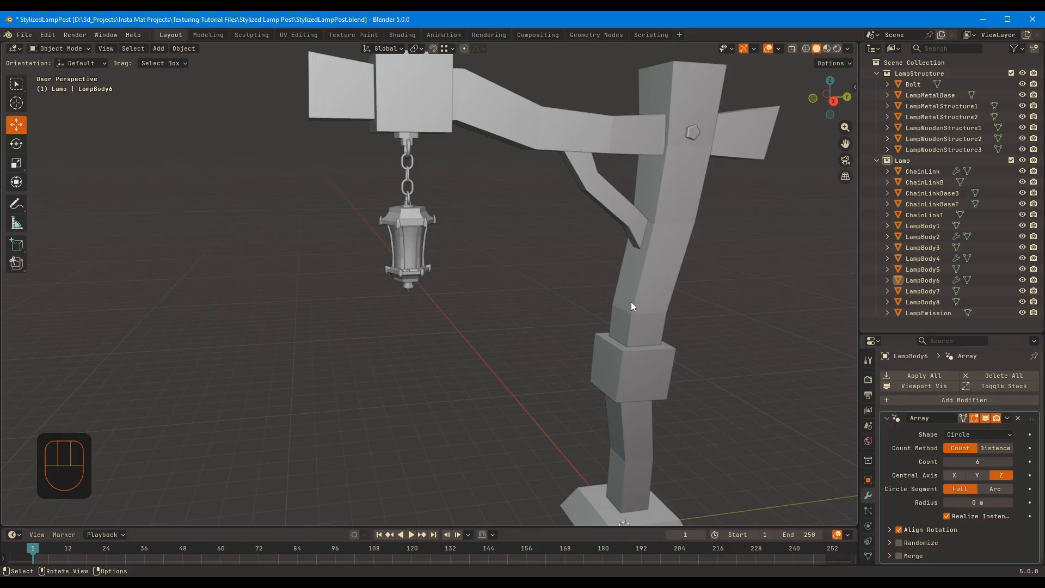
middle_drag(631, 306, 639, 223)
drag(681, 428, 286, 167)
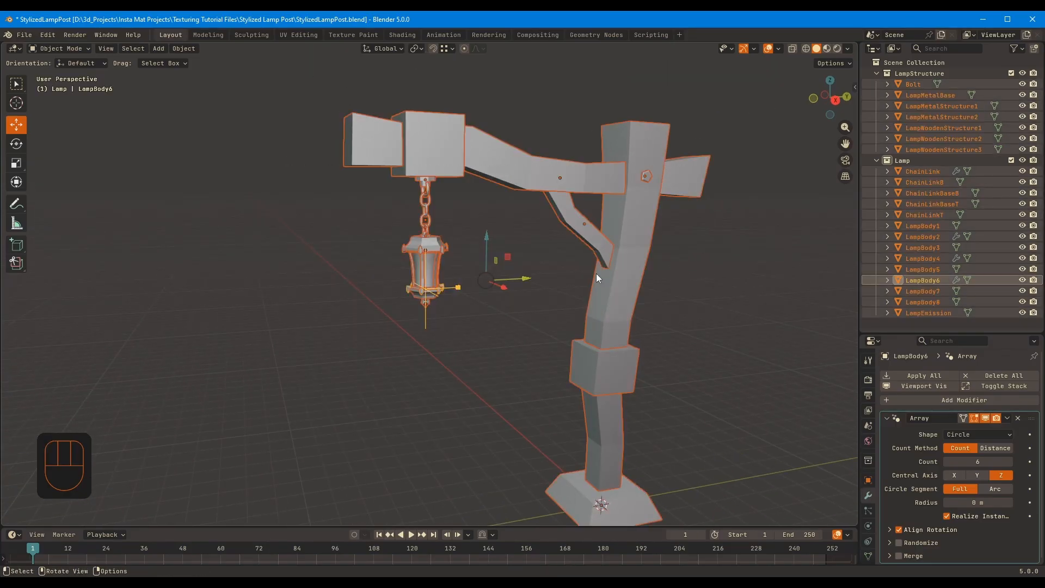
click(651, 185)
click(923, 378)
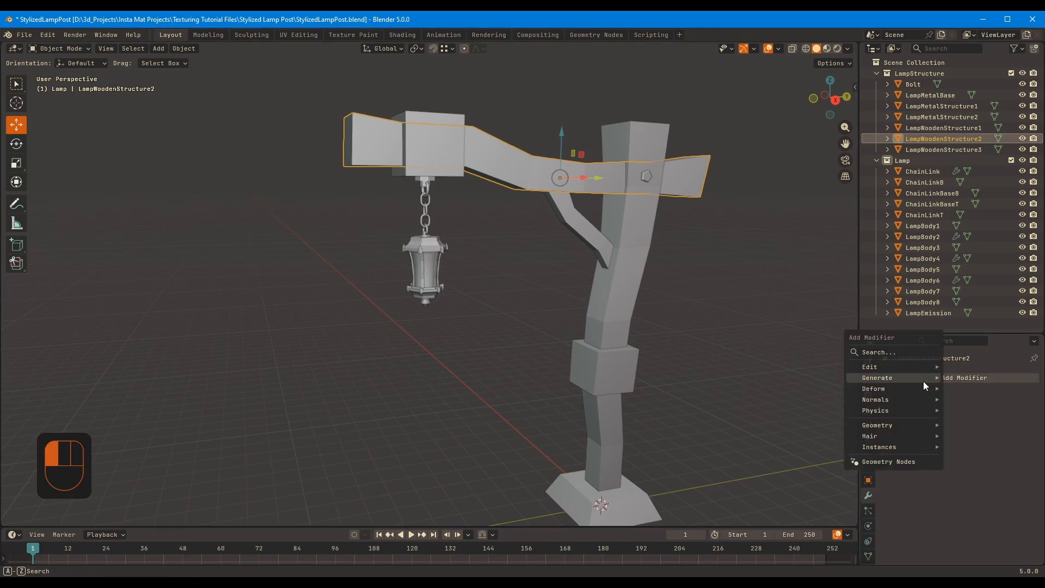
mouse_move(908, 379)
click(808, 268)
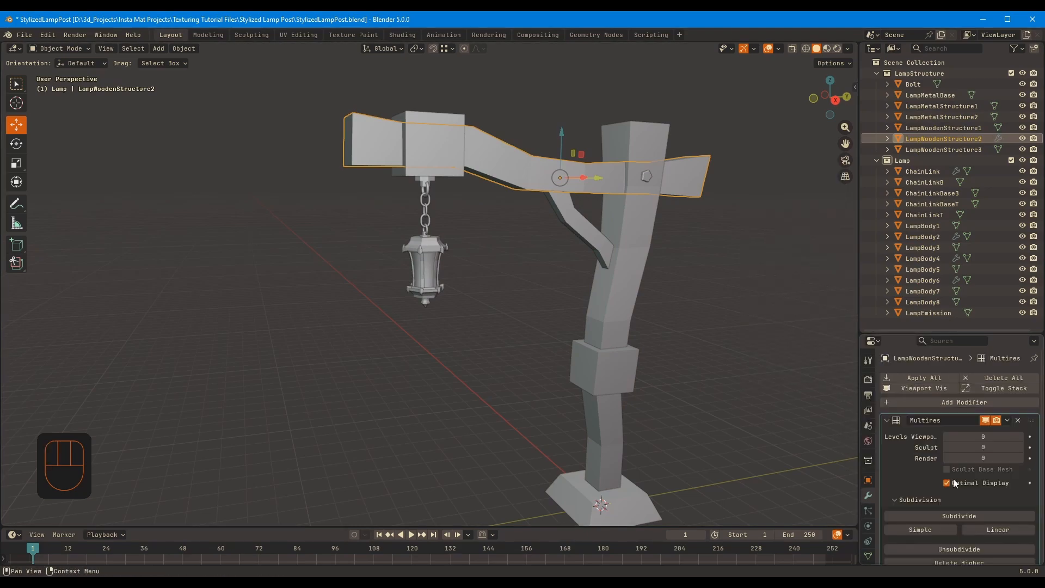
click(945, 514)
click(946, 515)
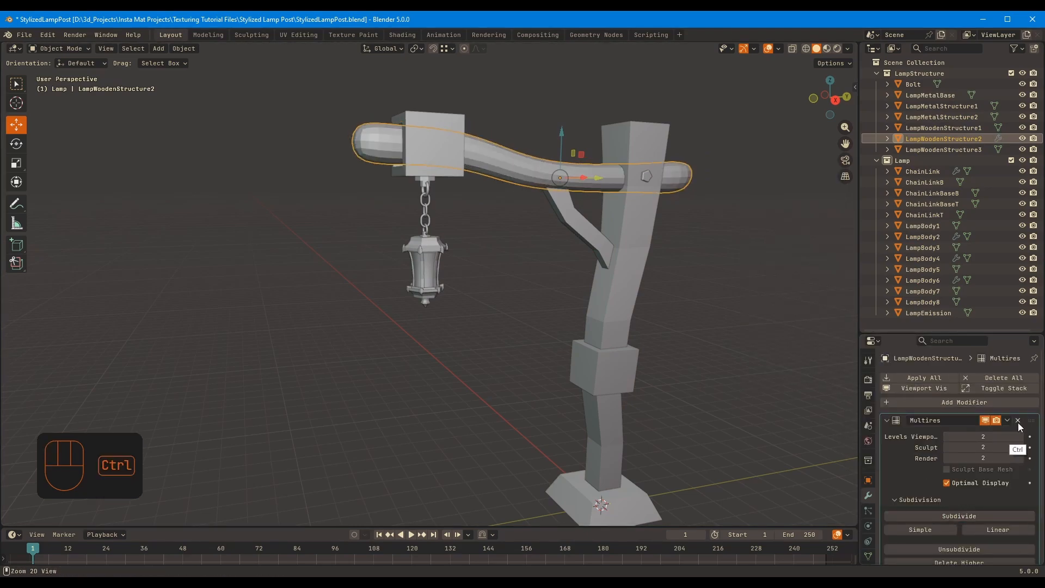
Undo both subdivisions and remove the Multires modifier from LampWoodenStructure2
key(ctrl+z)
key(ctrl+z)
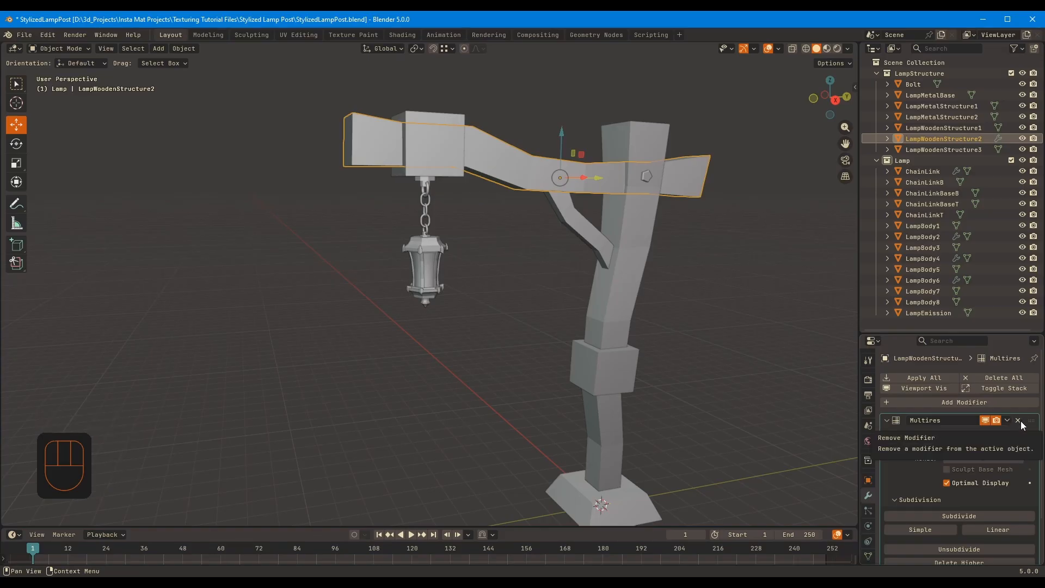
click(1018, 420)
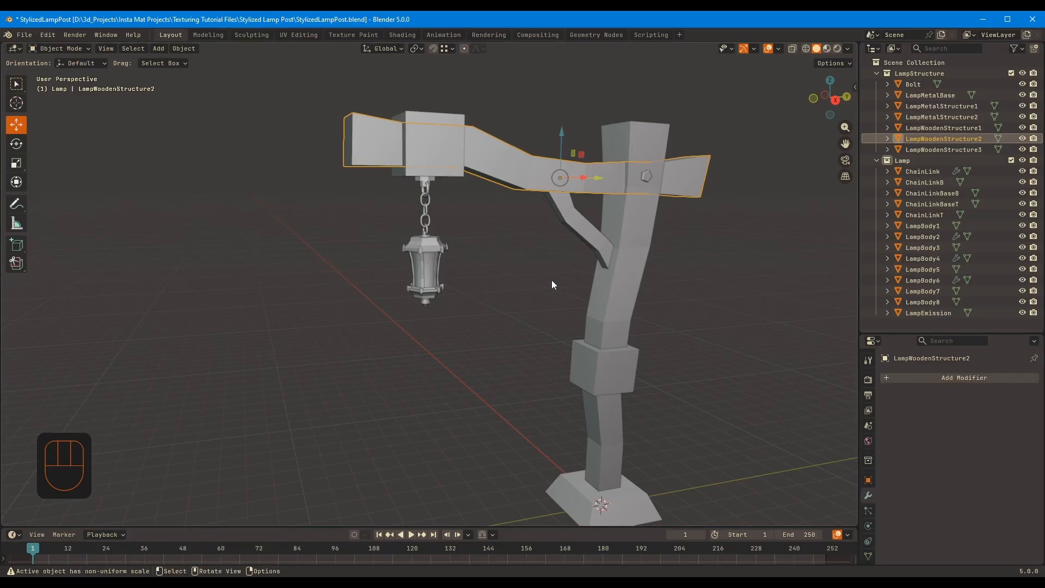
middle_drag(551, 230, 543, 320)
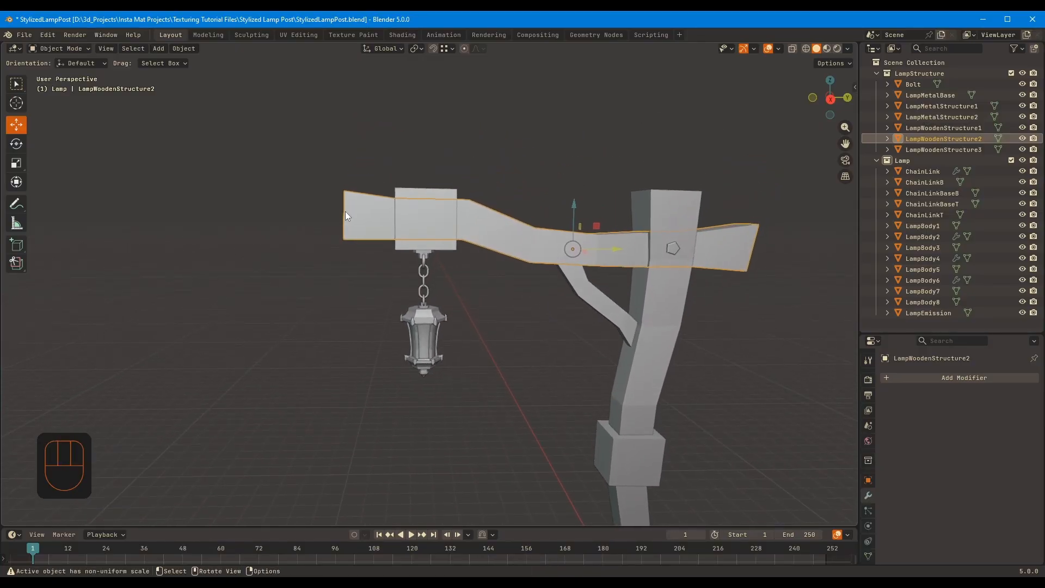
Exclude the Lamp collection from the view layer and duplicate the LampStructure collection
click(501, 357)
middle_drag(502, 357, 541, 315)
click(1011, 160)
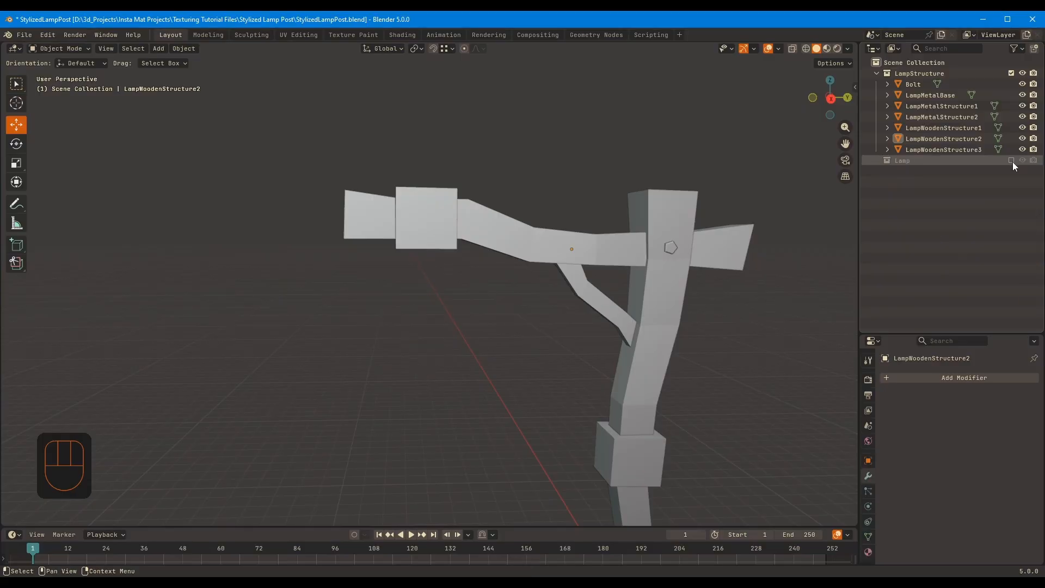
right_click(927, 72)
click(887, 84)
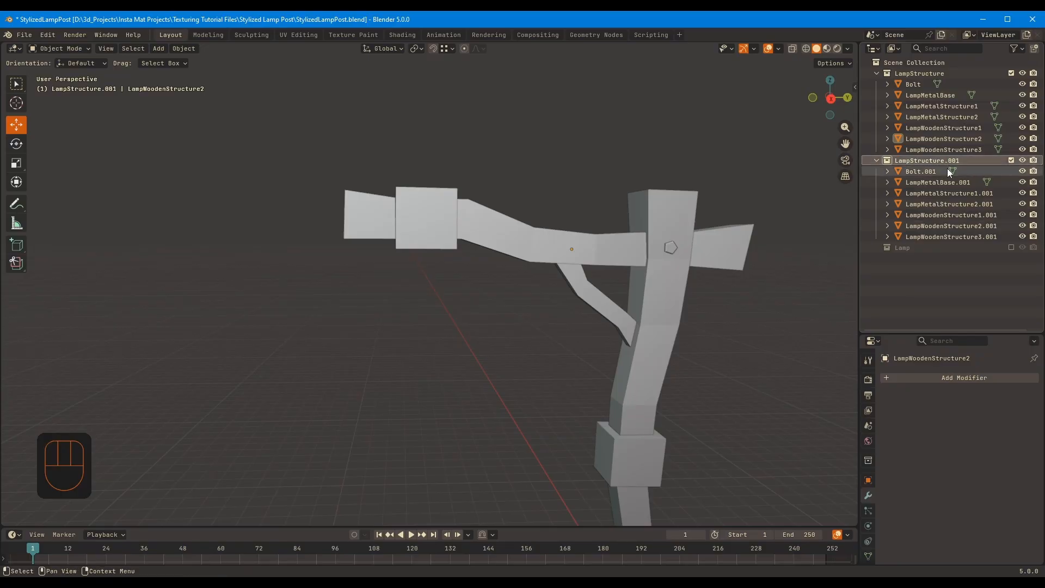
Batch rename the duplicated structure objects, replacing .001 with _high in their names
shift+click(956, 236)
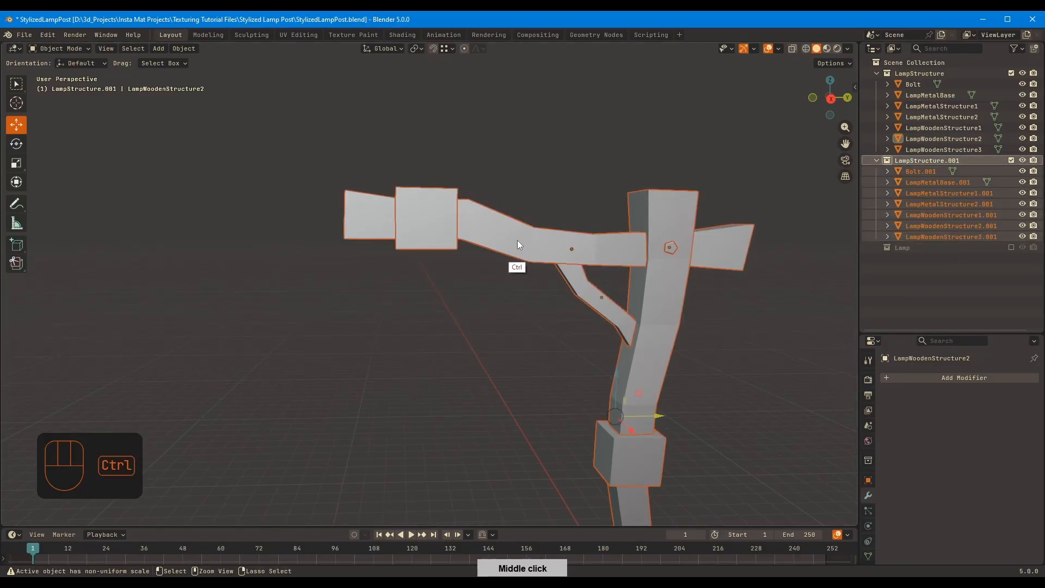
key(ctrl+F2)
click(524, 275)
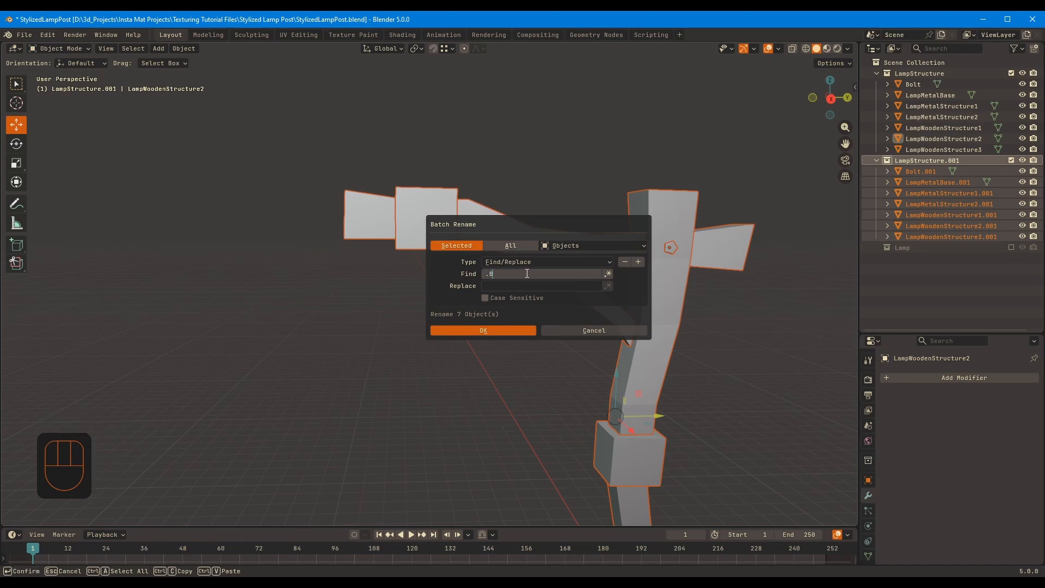
click(529, 288)
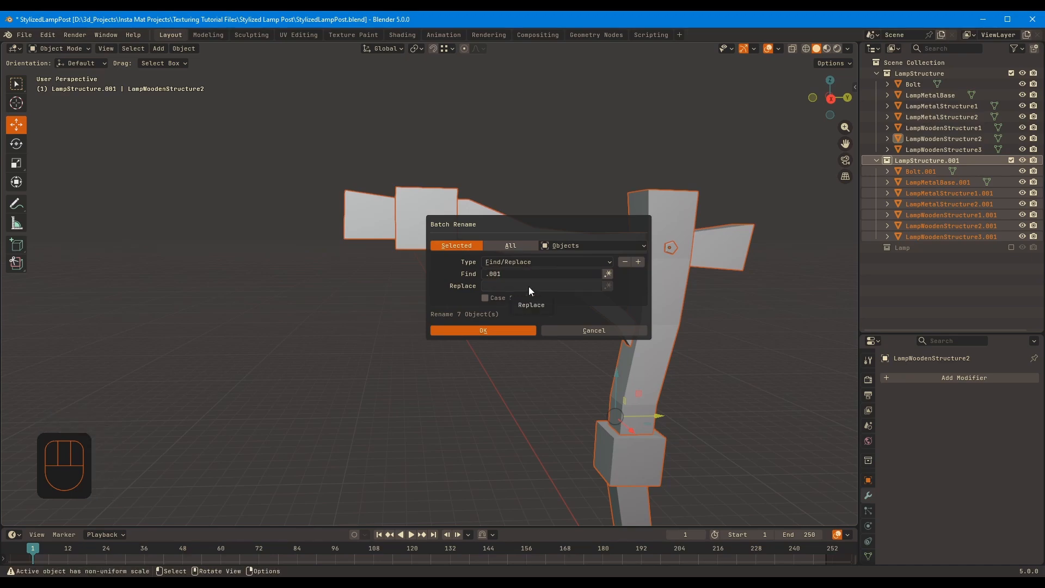
click(528, 286)
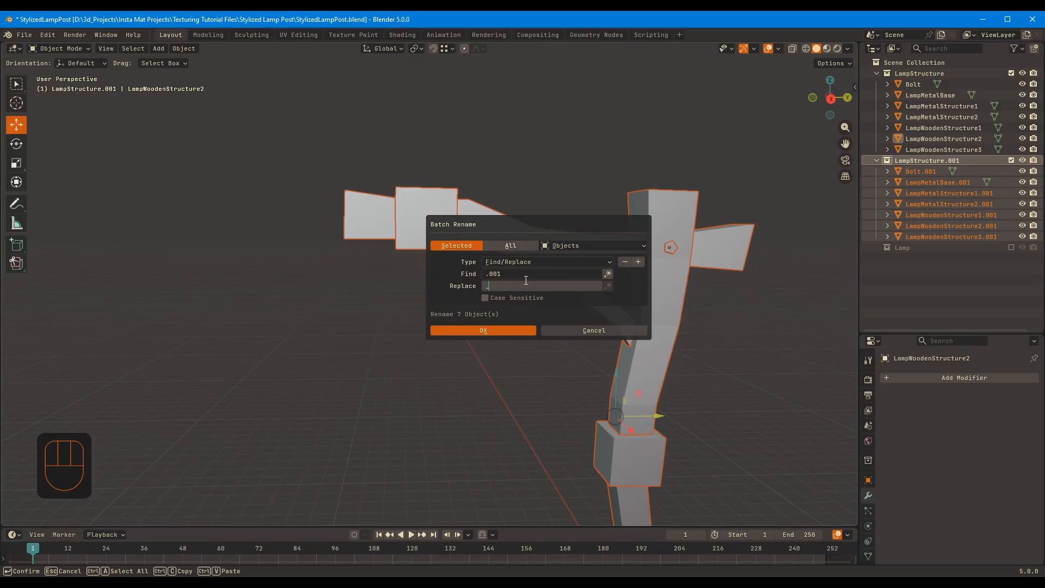
click(518, 331)
Rename the duplicated collection as LampStructure_High
double_click(957, 160)
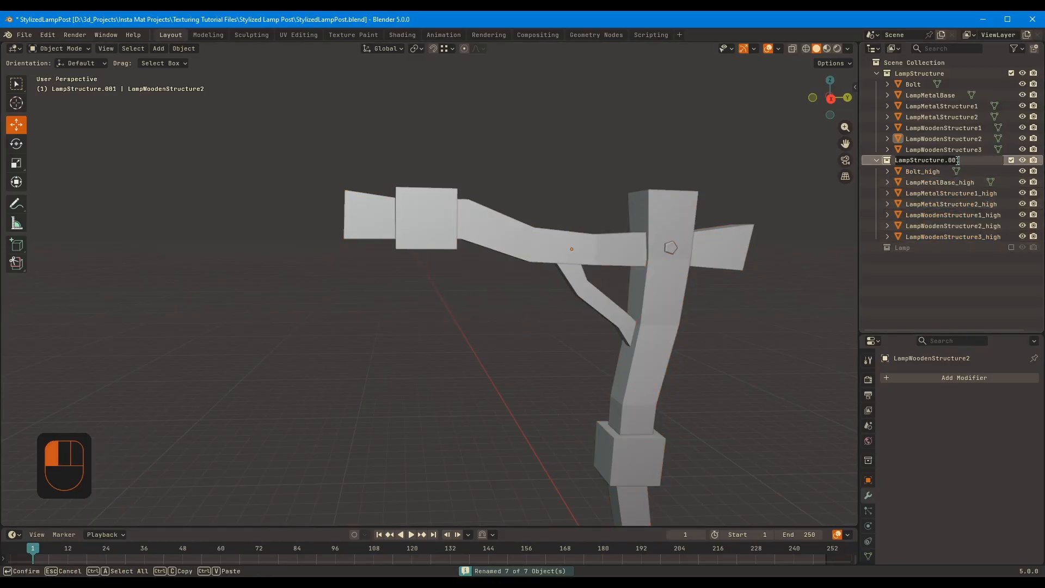
key(BackSpace)
key(BackSpace)
key(BackSpace)
key(BackSpace)
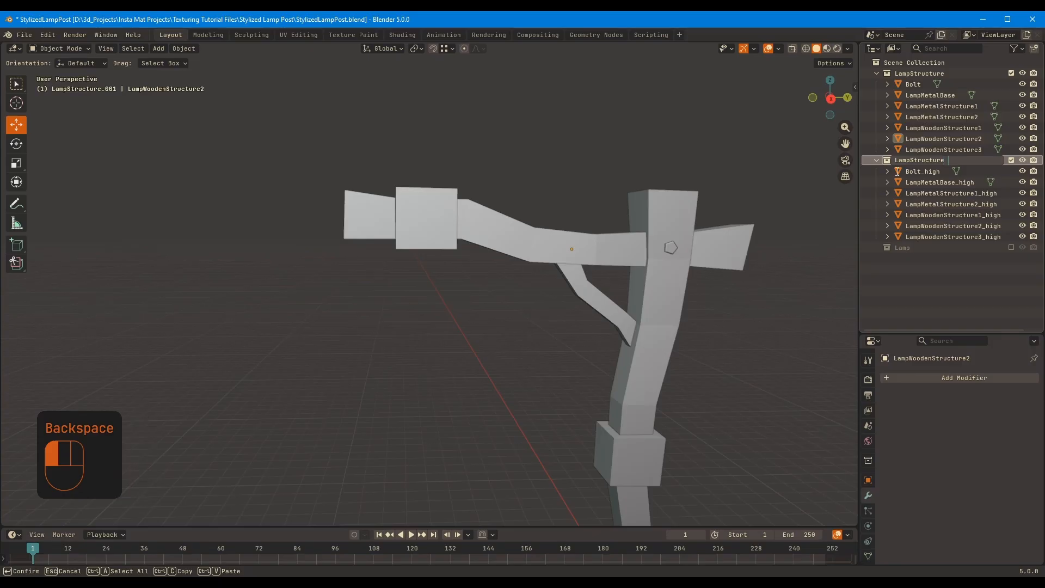
text(_High)
key(Return)
Select all objects in the original LampStructure collection and batch rename them with the suffix _low
click(947, 171)
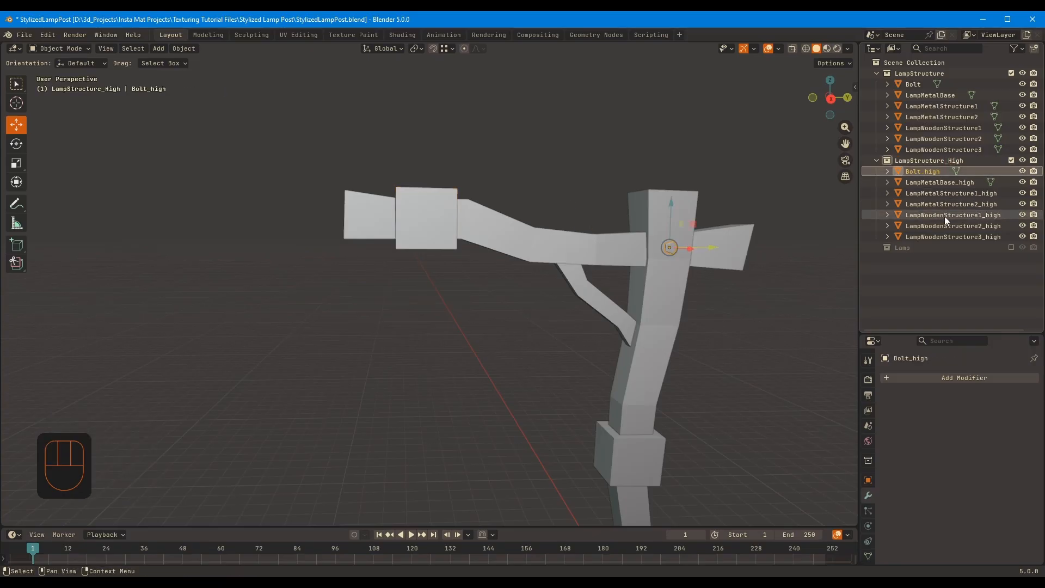
click(945, 237)
click(946, 108)
click(919, 85)
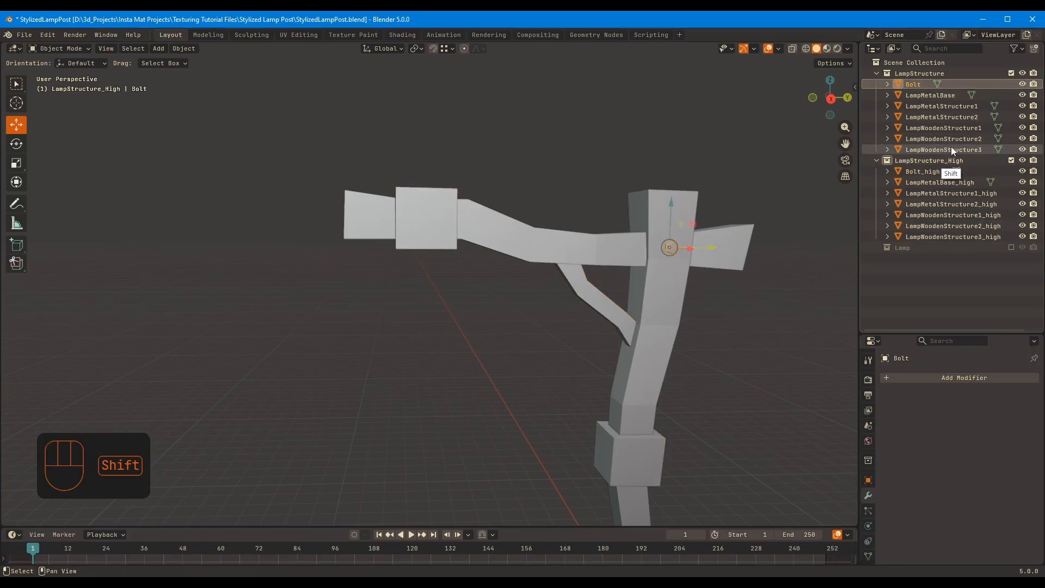
shift+click(951, 149)
key(ctrl+F2)
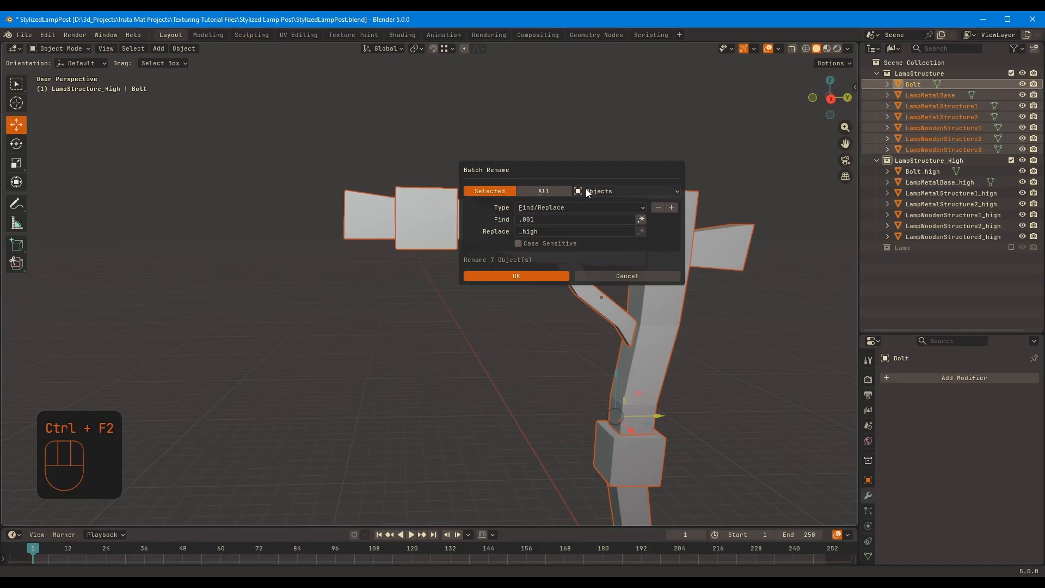
click(561, 231)
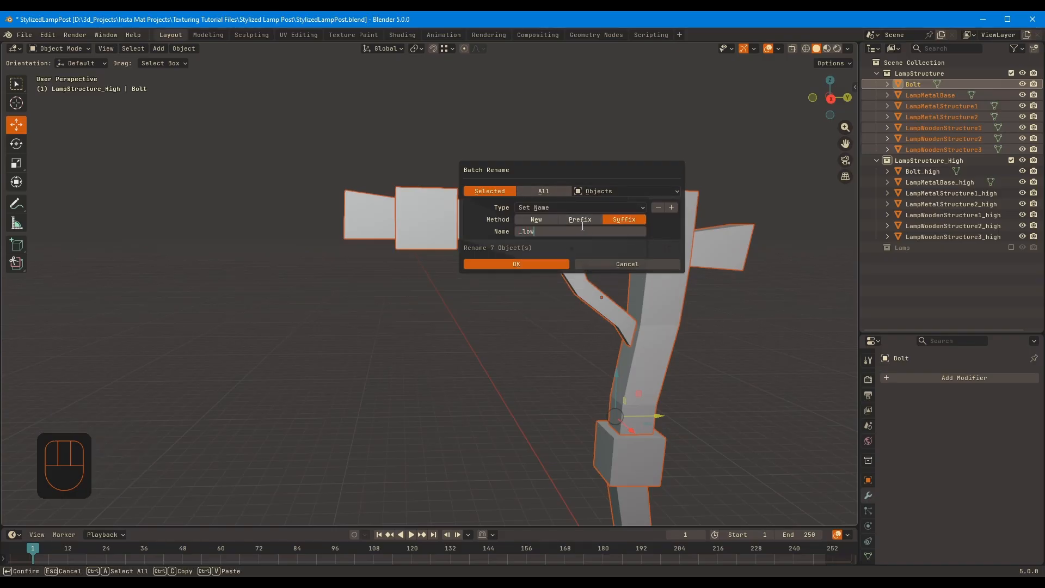
key(Return)
Rename the original LampStructure collection as LampStructure_Low
click(952, 173)
click(951, 203)
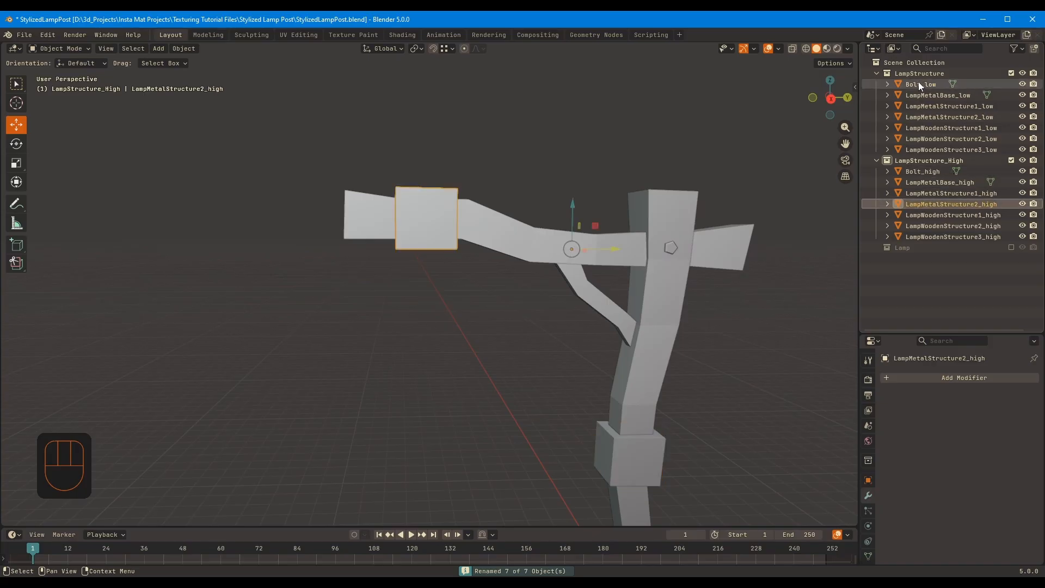
click(925, 73)
text(_)
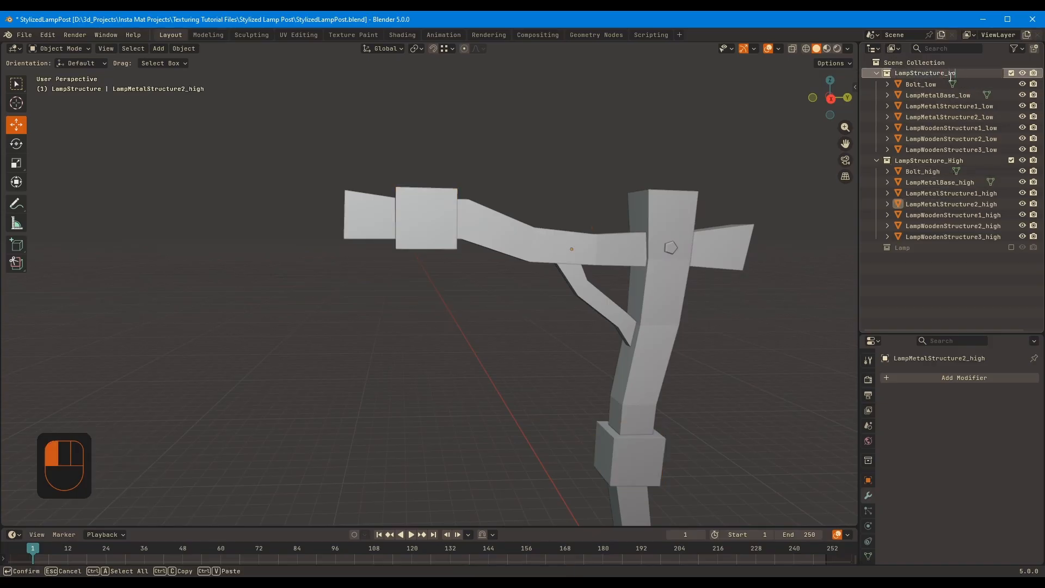
text(Low)
key(Return)
Select Bolt_high, view it on the post, and switch to the Select Box tool
click(922, 171)
middle_drag(680, 228, 596, 191)
click(16, 84)
shift+middle_drag(819, 189, 734, 149)
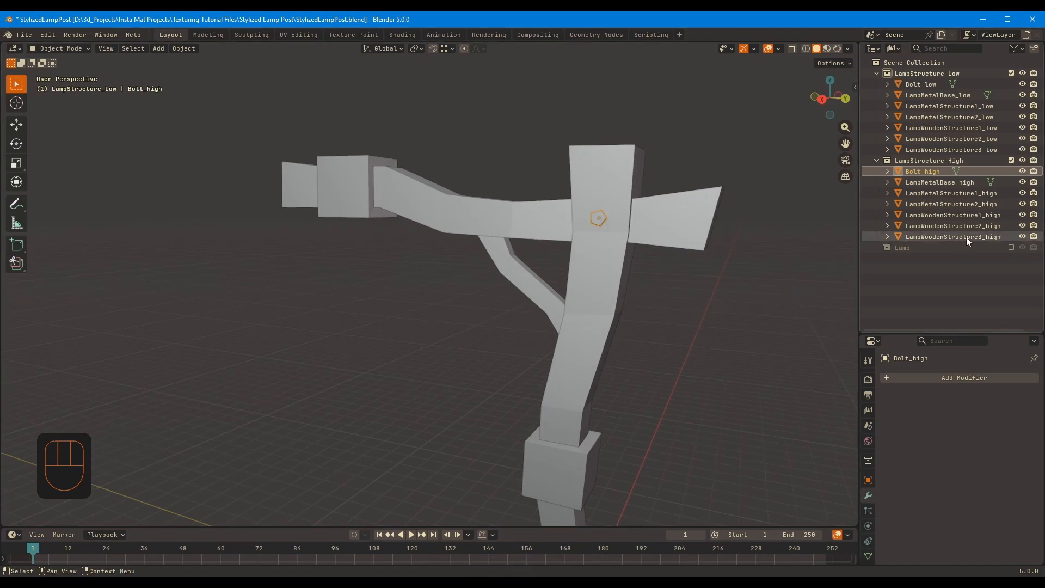
Try to bevel all edges of the lamp post's metal base on the object picked in the viewport
click(966, 236)
click(932, 183)
shift+middle_drag(607, 365, 630, 112)
key(KP_Decimal)
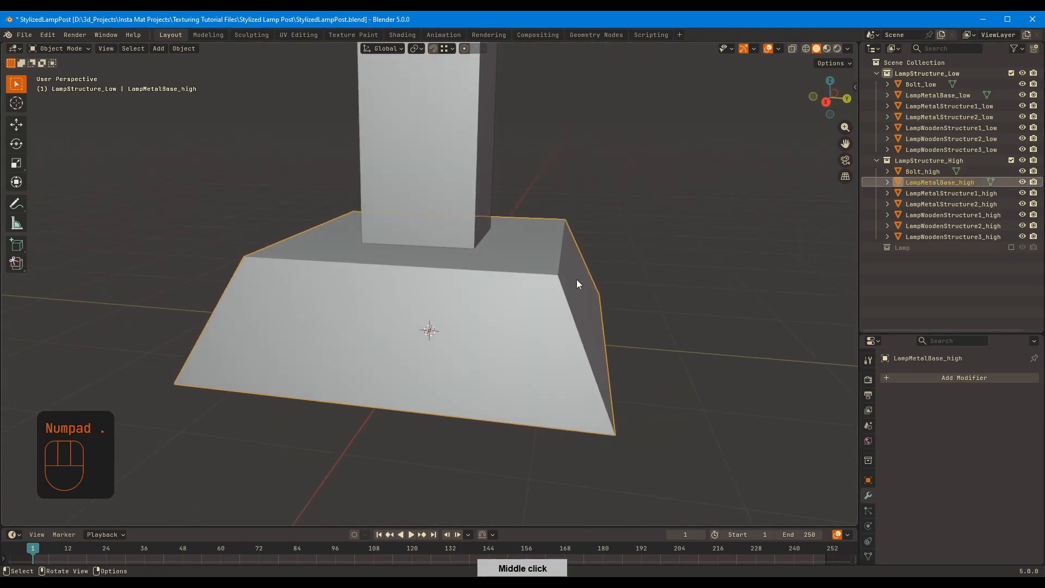
click(576, 279)
key(Tab)
key(a)
key(ctrl+b)
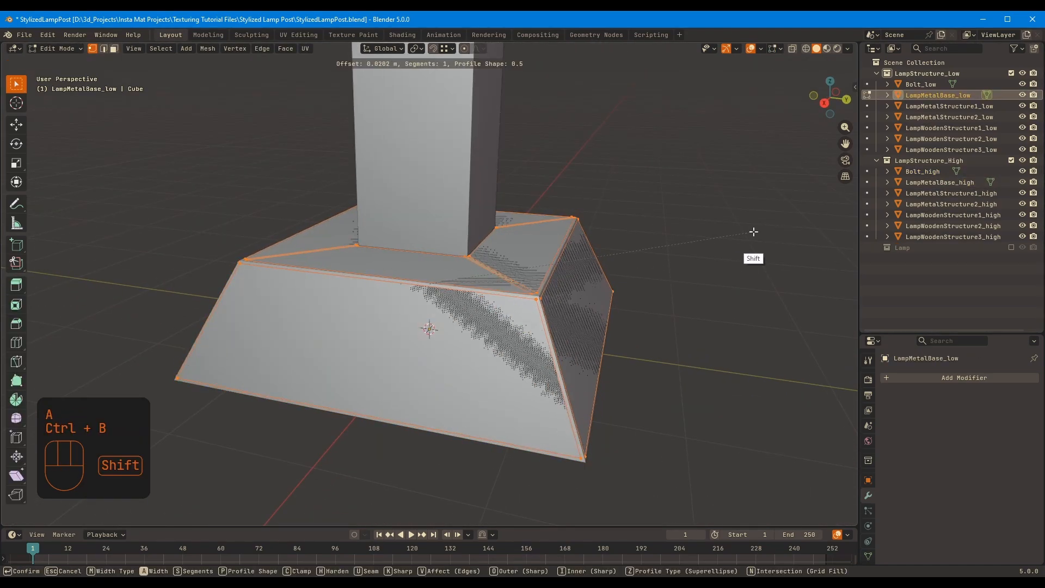
click(754, 228)
key(ctrl+z)
key(ctrl+z)
key(ctrl+z)
Check which overlapping base objects are selected and exclude the LampStructure_Low collection from the view layer
click(688, 193)
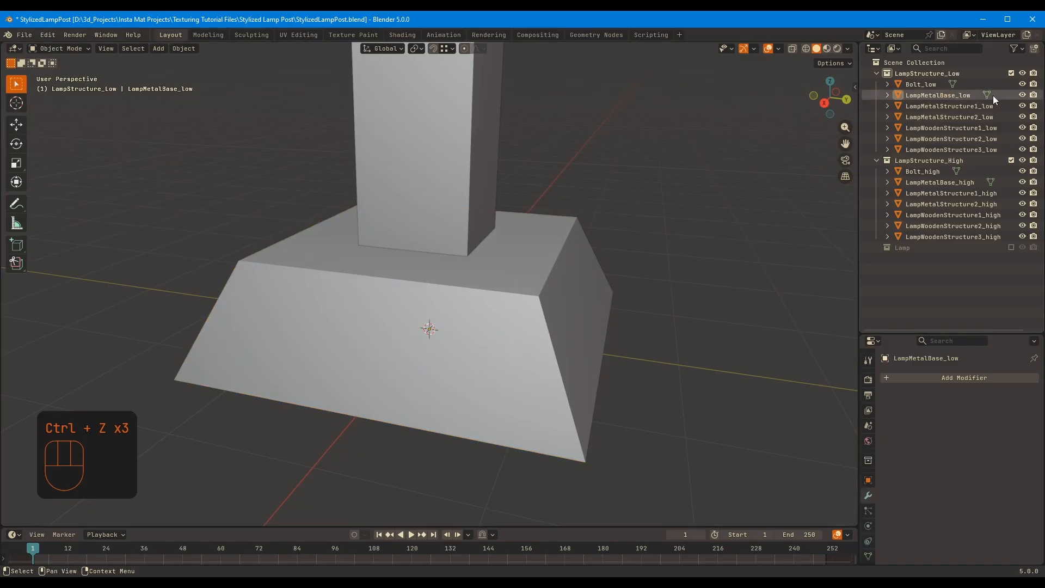
click(993, 96)
key(g)
right_click(616, 219)
key(Tab)
key(Tab)
click(940, 214)
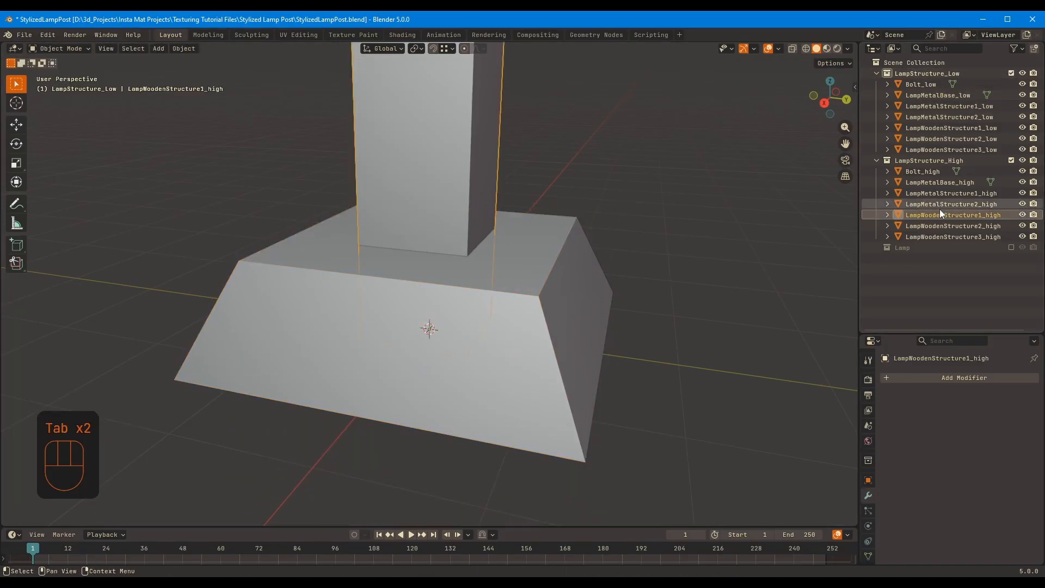
click(1011, 73)
Try a bevel of about 0.023 m on all edges of LampMetalBase_high and check the object's scale values
click(535, 295)
key(Tab)
key(ctrl+b)
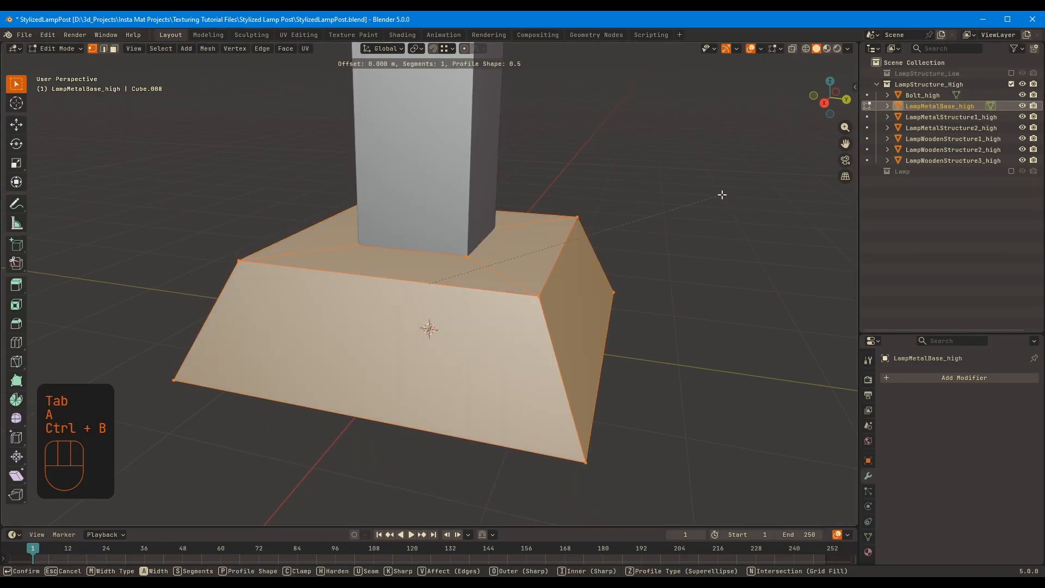
click(740, 196)
middle_drag(740, 196, 824, 171)
click(868, 461)
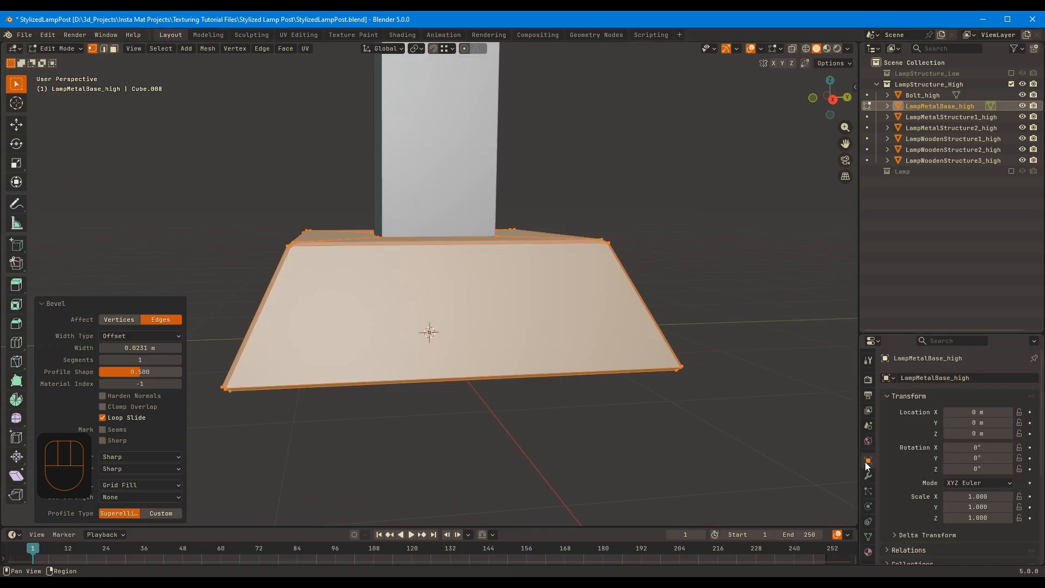
middle_drag(662, 262, 654, 267)
key(ctrl+z)
Select all objects in LampStructure_High and apply their object transforms
ctrl+middle_drag(709, 167, 713, 255)
shift+middle_drag(713, 239, 728, 313)
click(923, 95)
shift+click(931, 160)
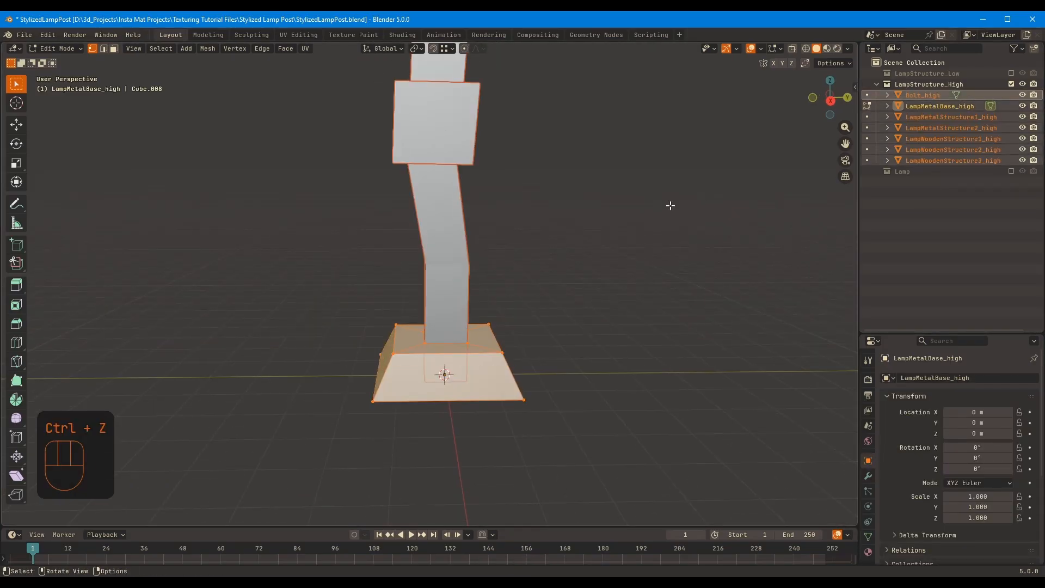
key(ctrl+a)
key(Tab)
key(ctrl+a)
click(621, 202)
scroll(605, 266, up, 5)
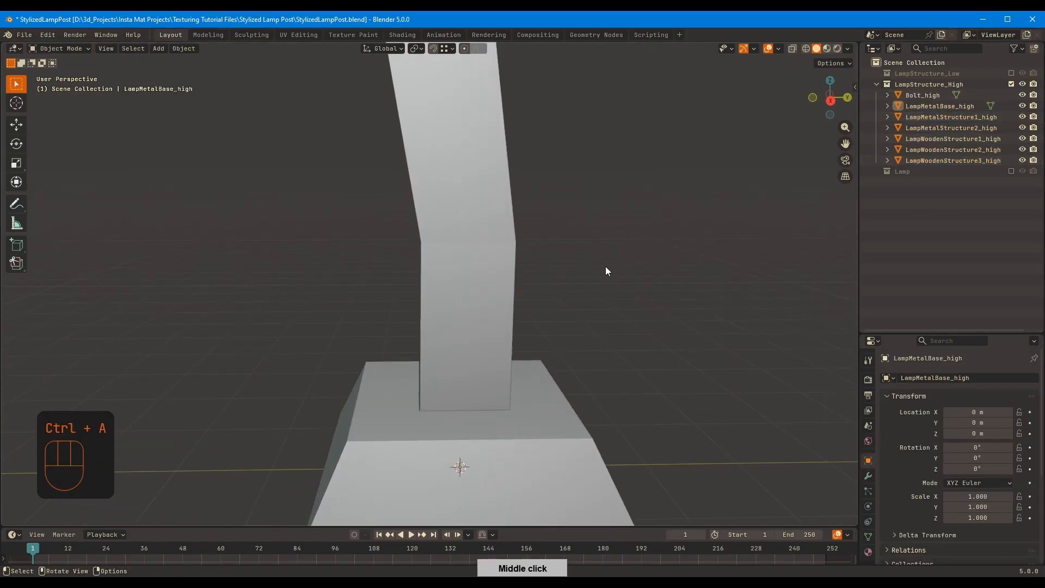
Bevel all edges of LampMetalBase_high by about 0.02 m with two segments
middle_drag(605, 266, 695, 215)
key(Tab)
key(ctrl+b)
click(719, 239)
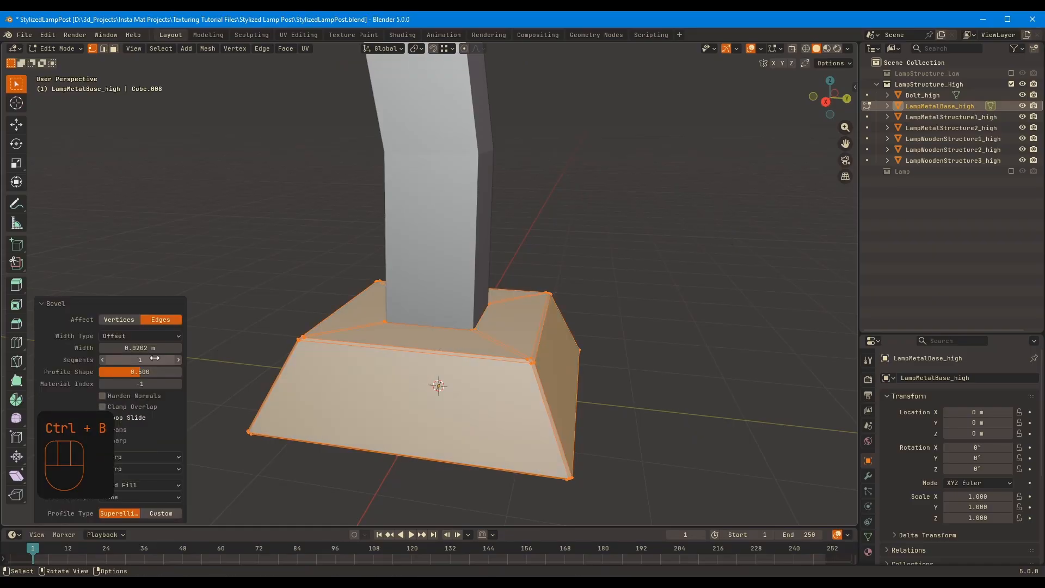
middle_drag(334, 313, 588, 191)
Shade LampMetalBase_high smooth and add a Subdivision modifier with viewport level 3
key(Tab)
right_click(527, 291)
click(527, 292)
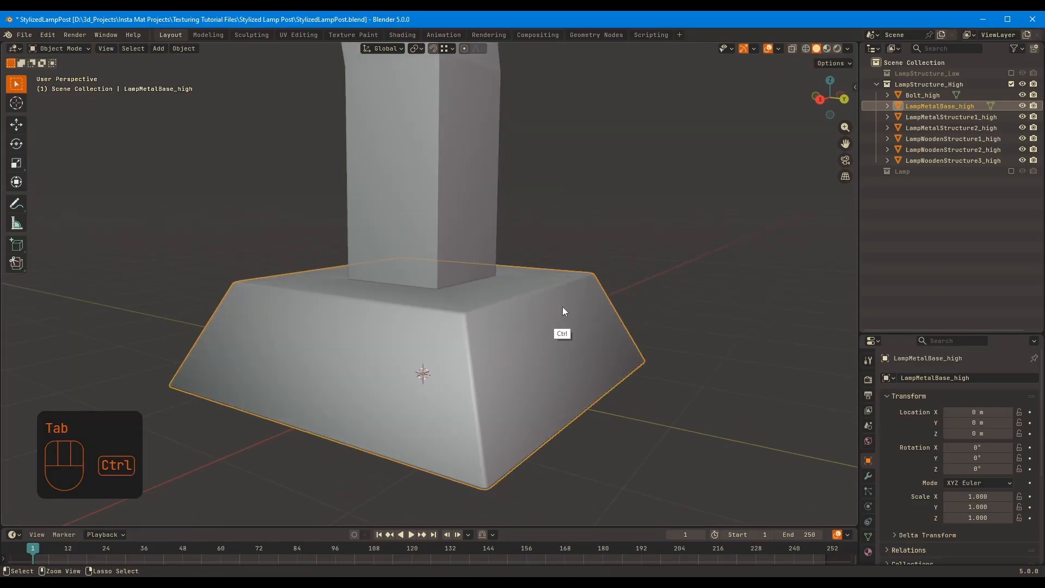
key(ctrl+3)
click(868, 475)
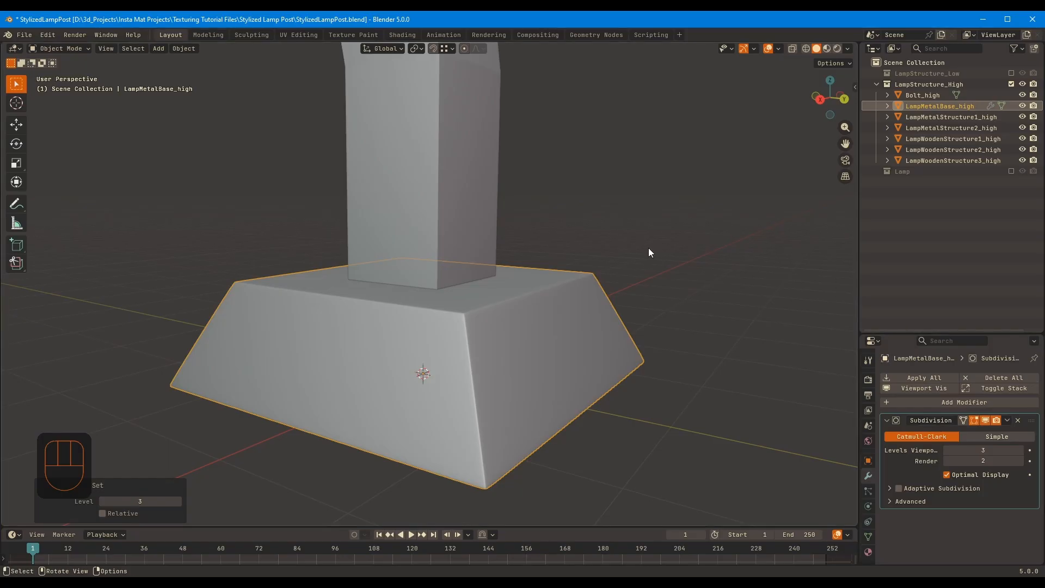
middle_drag(649, 253, 698, 258)
Turn on the wireframe and statistics overlays in the viewport
key(q)
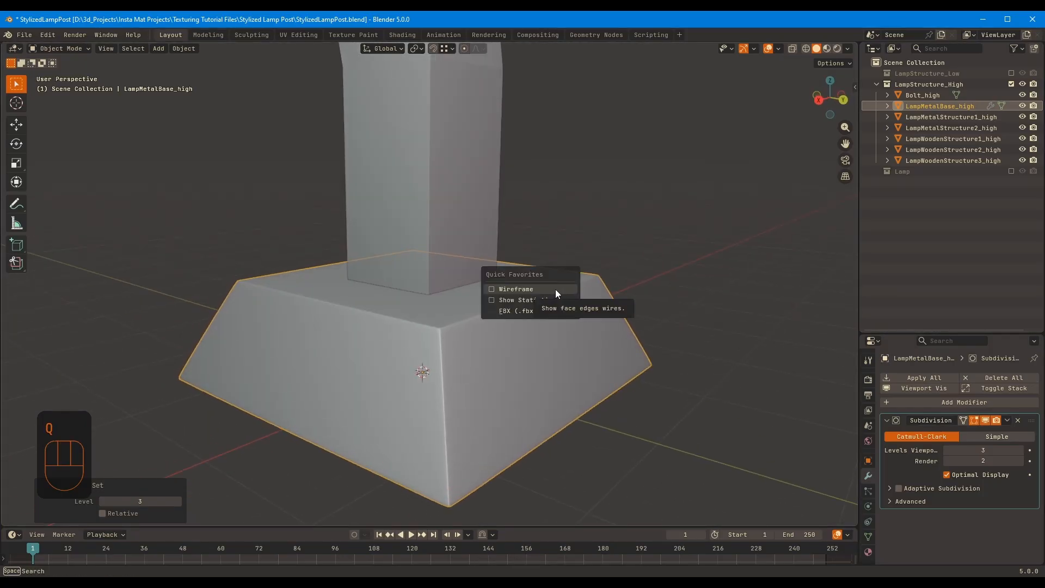
click(555, 289)
click(778, 49)
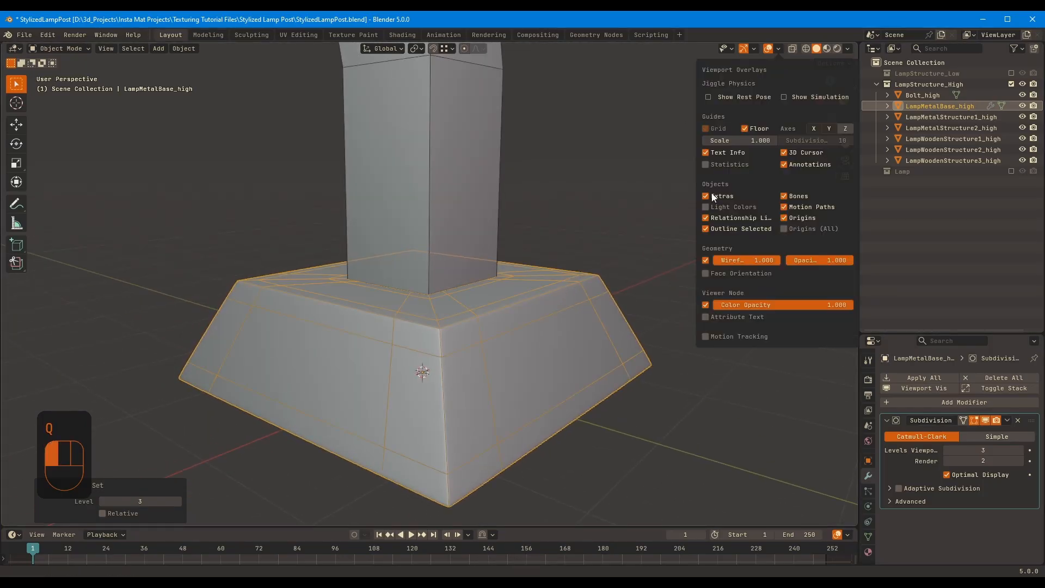
right_click(704, 263)
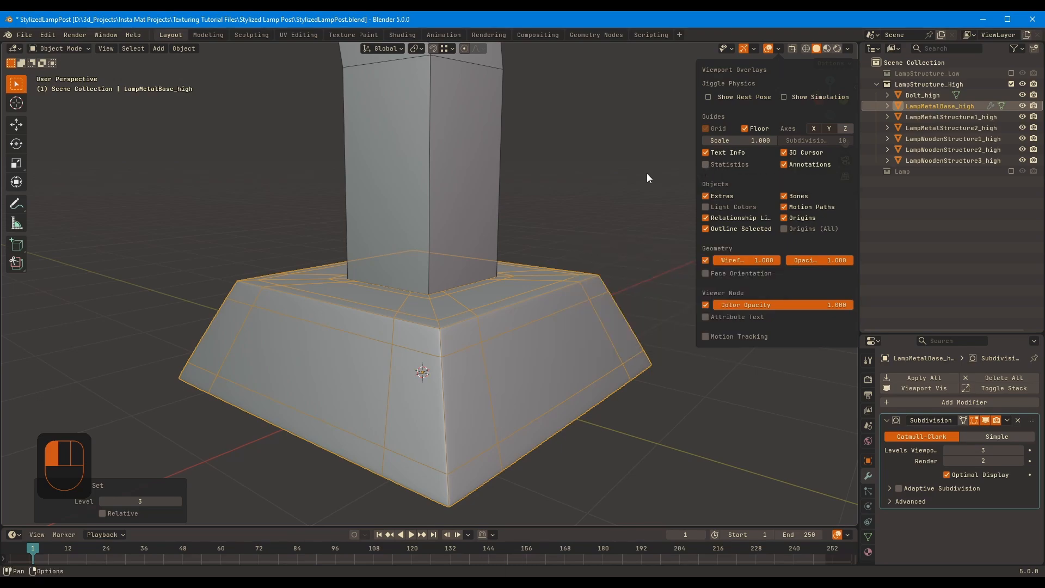
key(q)
click(776, 333)
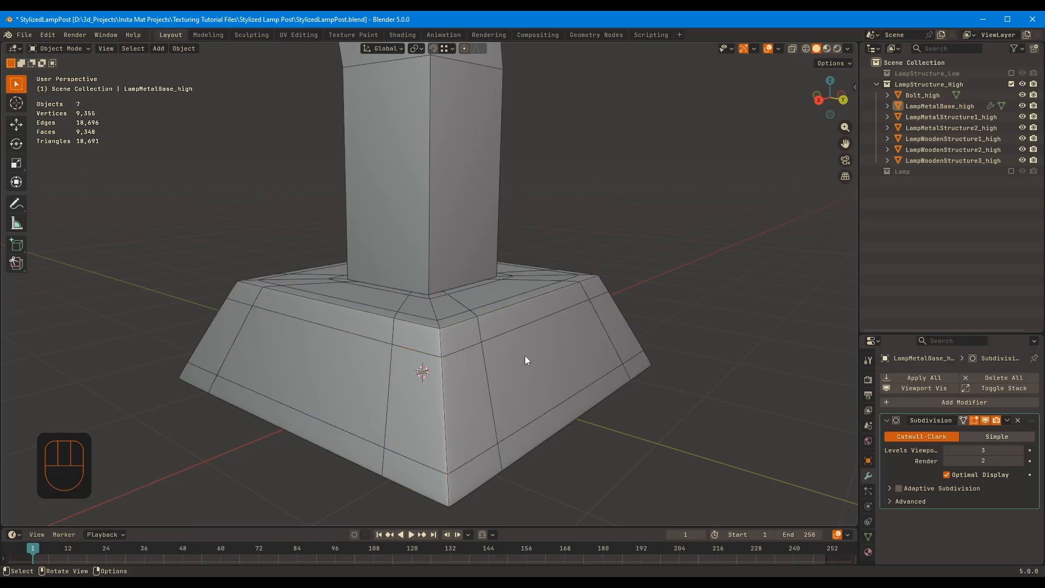
Turn off Optimal Display on the Subdivision modifier of LampMetalBase_high and inspect the full mesh density
click(530, 354)
click(726, 418)
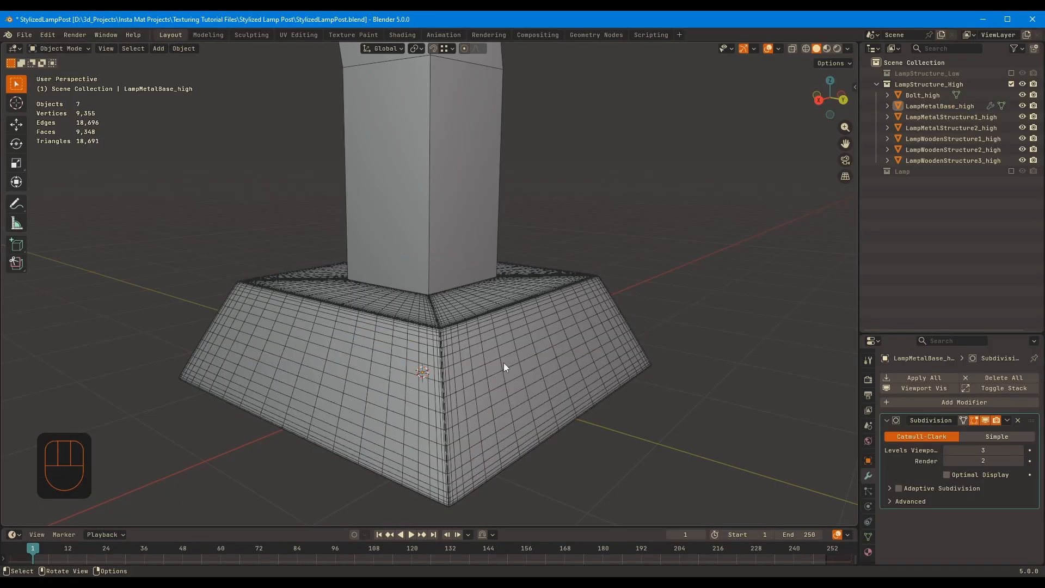
middle_drag(503, 362, 599, 373)
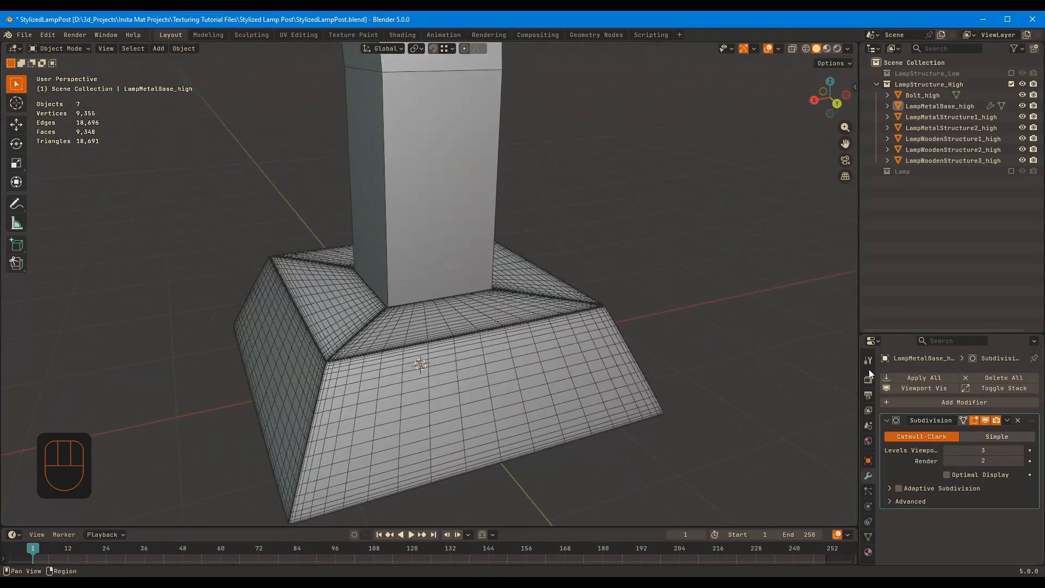
Try a centered loop cut on one side of LampMetalBase_high with the subdivision displayed
key(Tab)
key(ctrl+r)
click(446, 357)
right_click(464, 349)
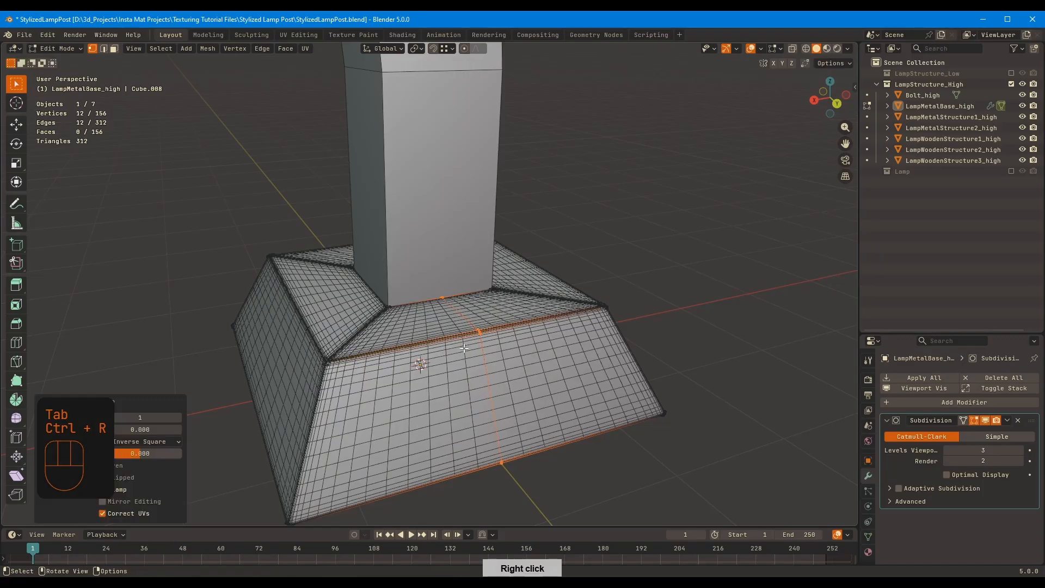
key(ctrl+z)
Disable the Subdivision modifier's viewport display and add a centered loop cut on one side of LampMetalBase_high
click(984, 421)
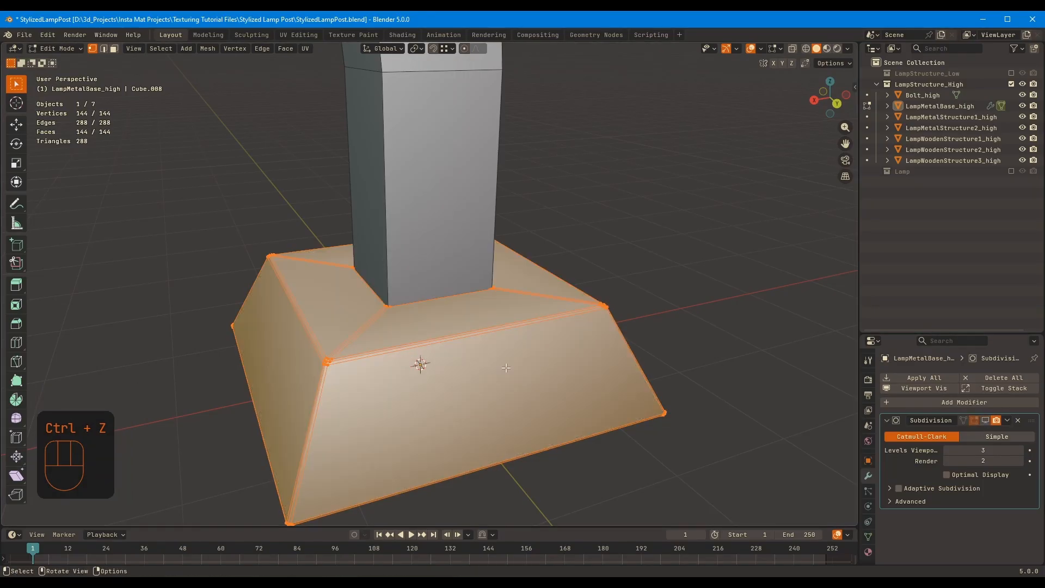
key(Tab)
key(Tab)
key(ctrl+r)
click(452, 342)
right_click(459, 343)
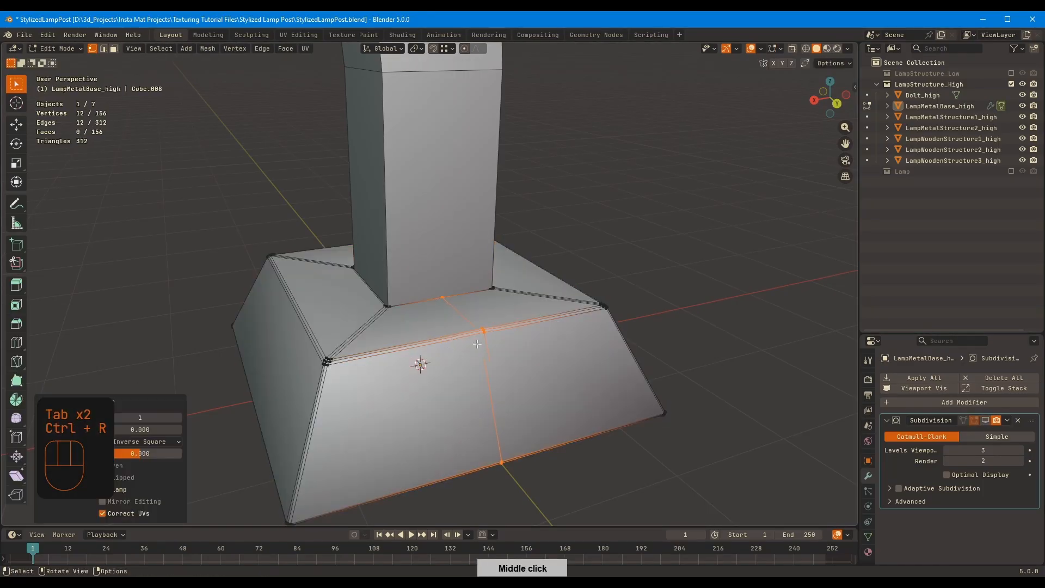
middle_drag(460, 346, 501, 344)
Add a centered loop cut on each of the three remaining sides of LampMetalBase_high
key(ctrl+r)
click(361, 343)
middle_drag(401, 331, 506, 339)
key(ctrl+r)
click(394, 344)
right_click(406, 340)
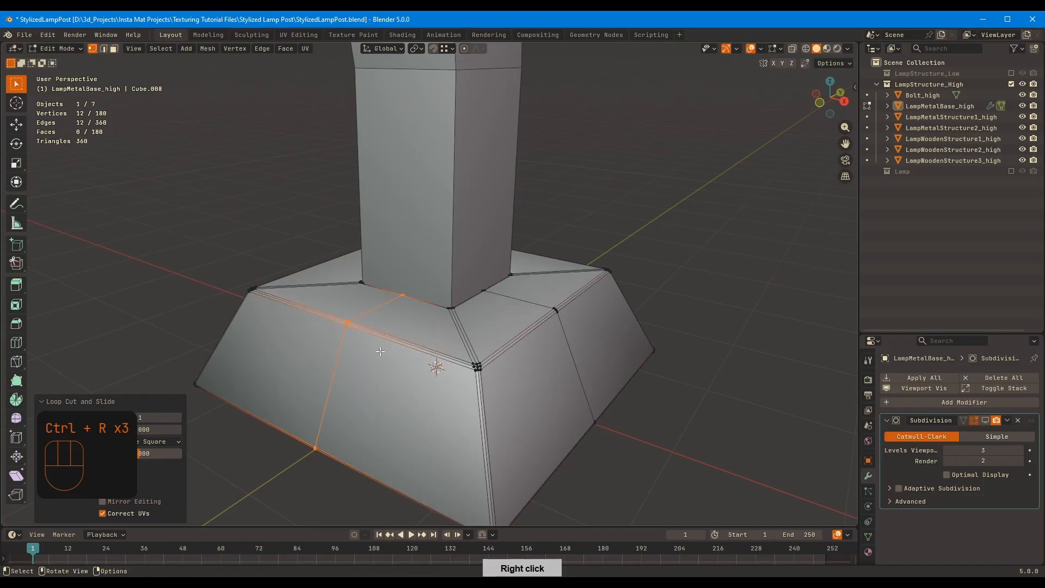
middle_drag(411, 337, 506, 317)
key(ctrl+r)
right_click(376, 318)
key(Tab)
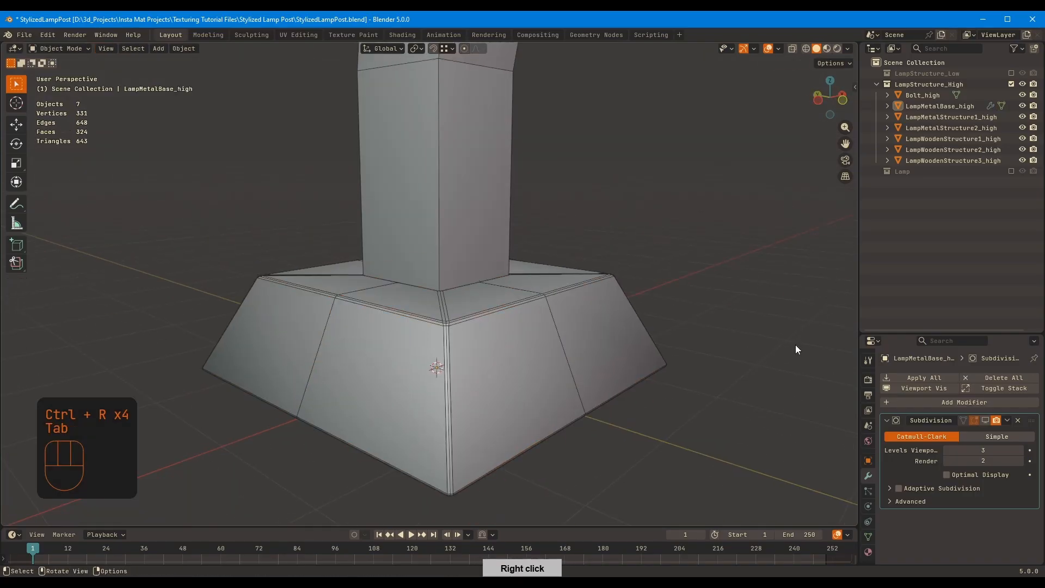
Re-enable the viewport display of LampMetalBase_high's Subdivision modifier and inspect the subdivided mesh
click(985, 420)
middle_drag(598, 332, 400, 341)
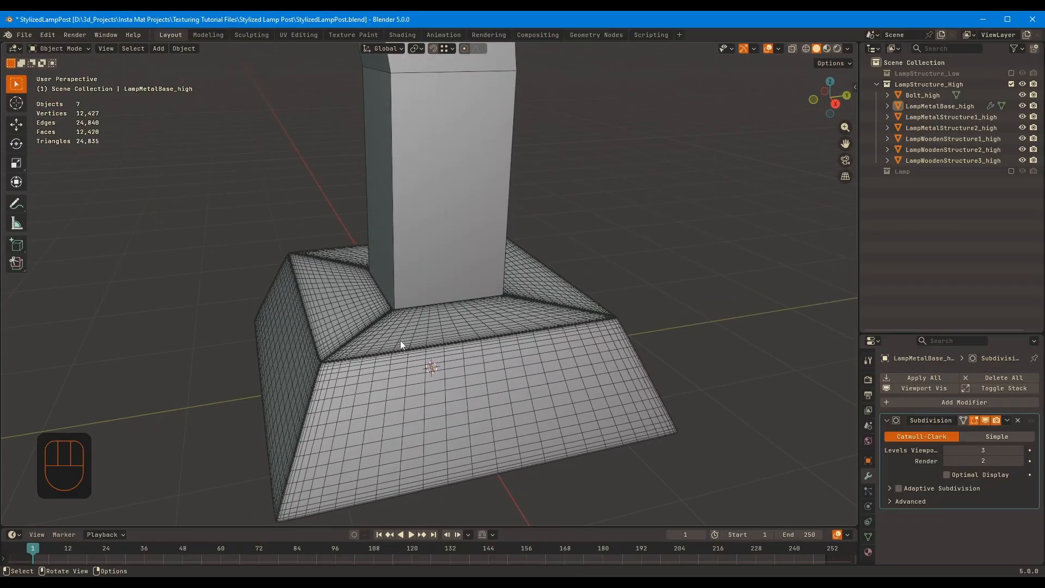
click(985, 420)
click(985, 420)
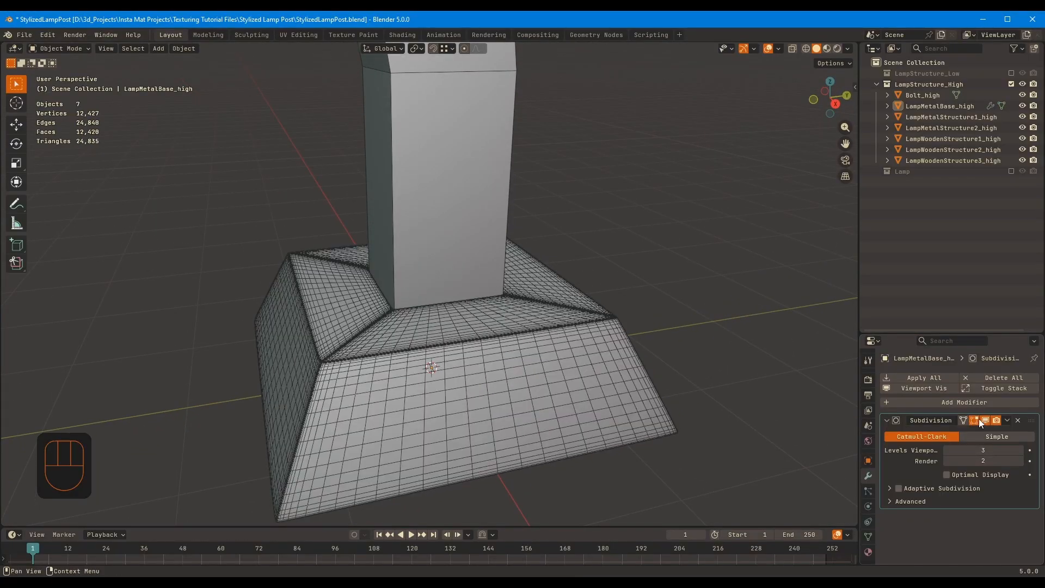
middle_drag(544, 350, 599, 333)
Try a further loop cut along the front corner edge of LampMetalBase_high
key(Tab)
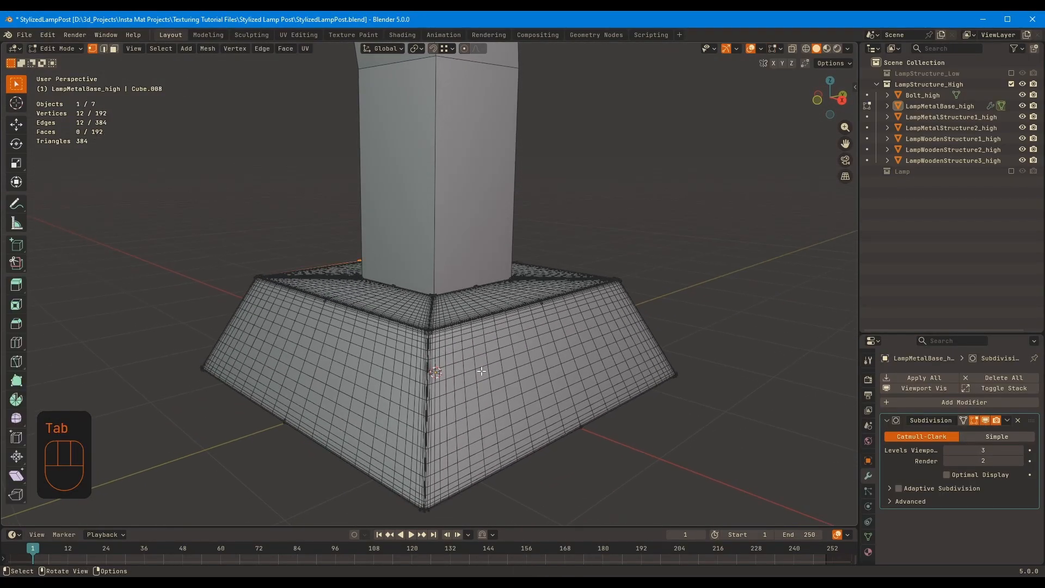
click(422, 393)
right_click(424, 402)
key(ctrl+z)
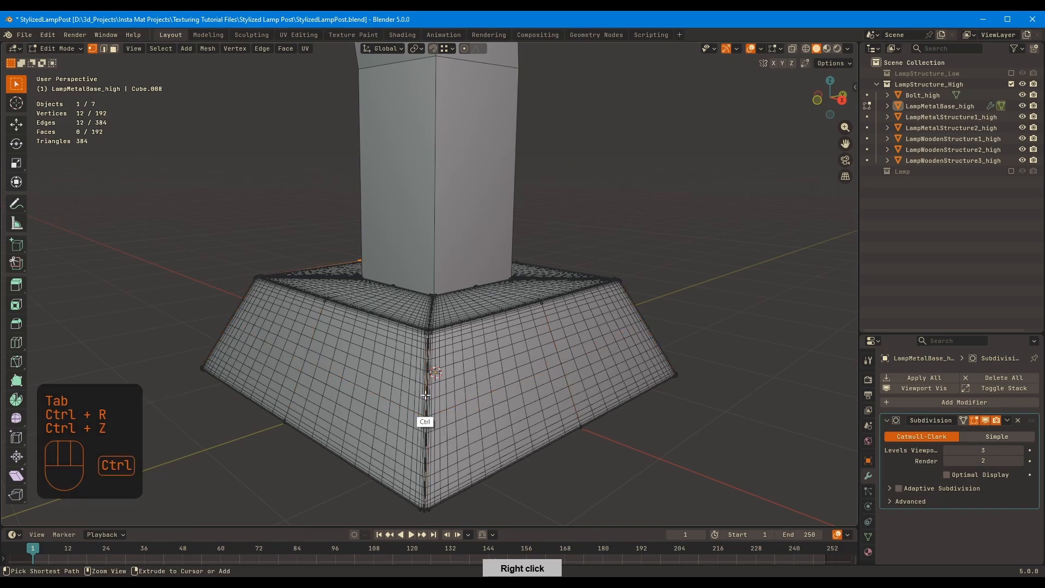
middle_drag(425, 395, 562, 342)
key(Tab)
Set LampMetalBase_high's Subdivision viewport level to 5 and turn Optimal Display back on
click(1020, 451)
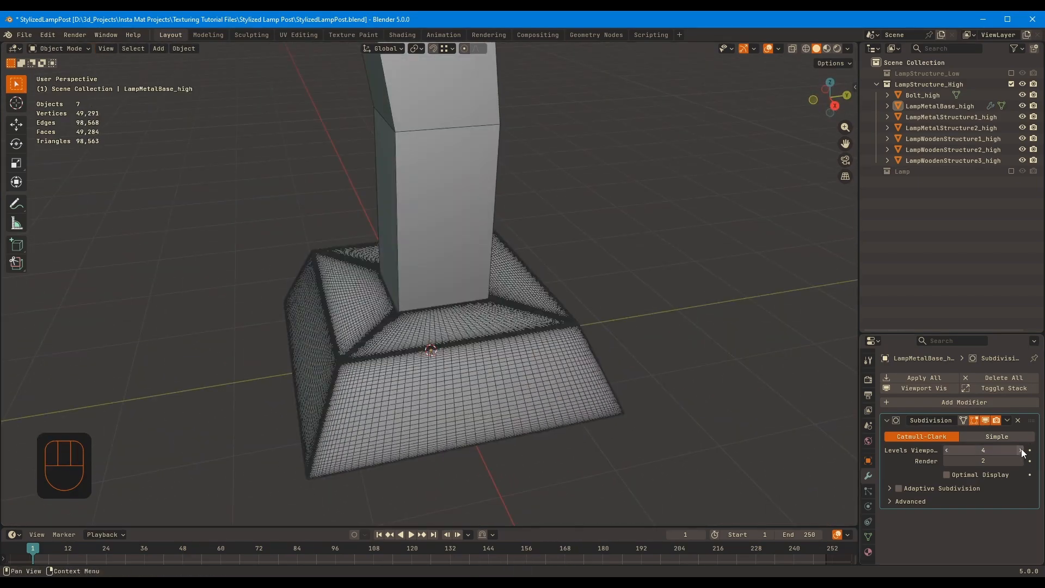
click(1021, 451)
mouse_move(607, 357)
middle_down()
mouse_move(588, 329)
mouse_move(609, 355)
middle_up()
click(947, 475)
scroll(572, 353, down, 2)
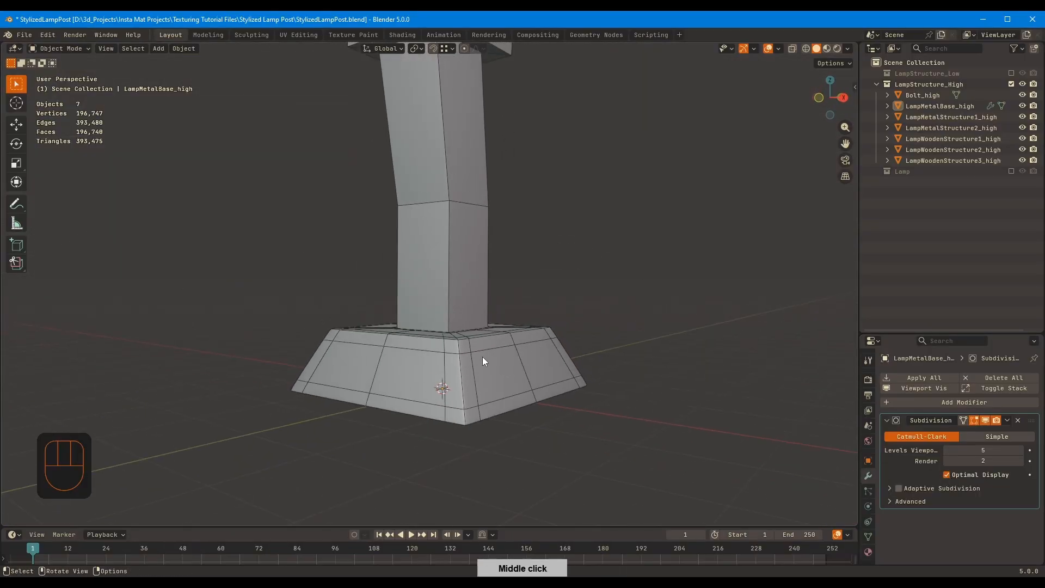
Bevel all edges of LampMetalStructure1_high, the metal block around the post, with two segments
shift+middle_drag(514, 236, 547, 350)
click(498, 321)
scroll(566, 283, down, 1)
middle_drag(536, 302, 520, 329)
shift+middle_drag(566, 228, 557, 346)
middle_drag(541, 305, 484, 318)
click(485, 318)
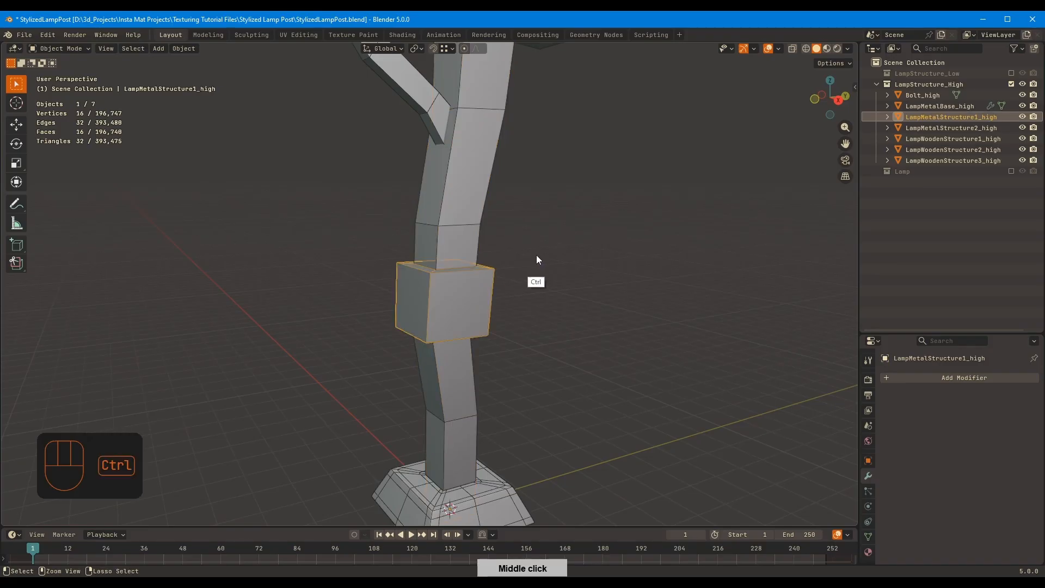
ctrl+middle_drag(537, 261, 609, 315)
key(Tab)
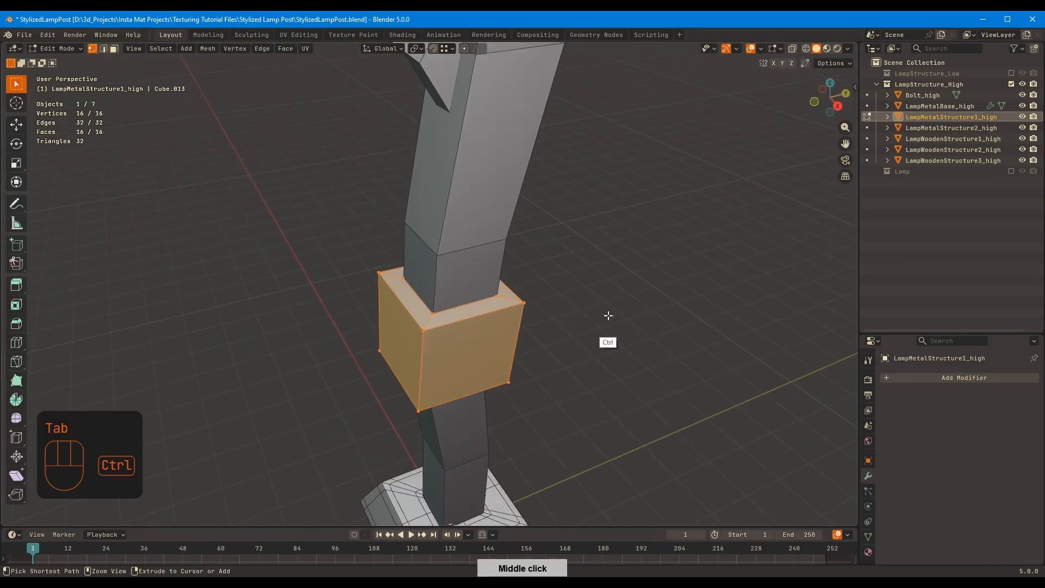
key(ctrl+b)
click(606, 318)
key(Tab)
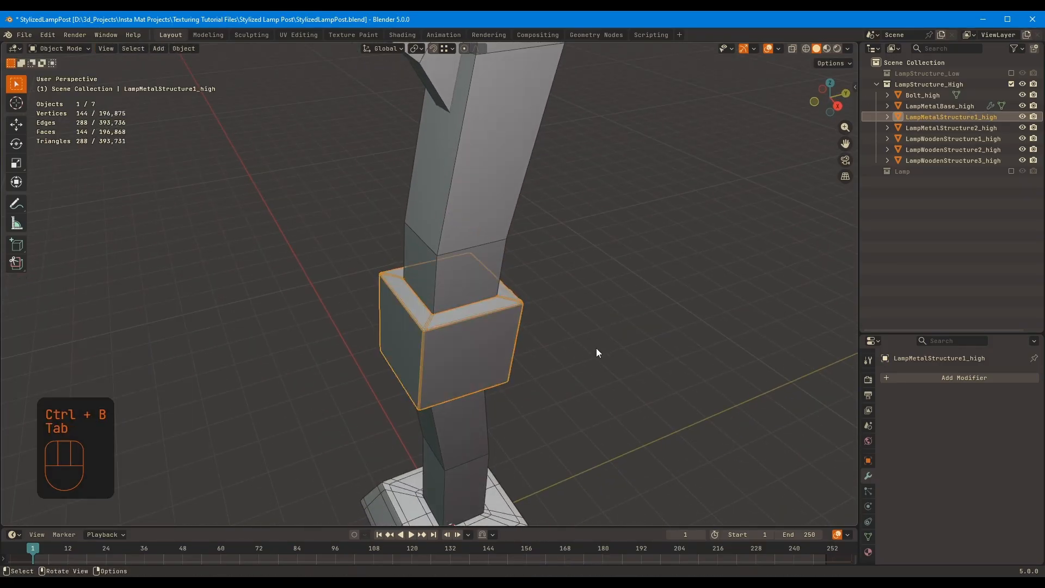
Copy the Subdivision modifier from LampMetalBase_high to LampMetalStructure1_high
shift+middle_drag(558, 391, 561, 326)
ctrl+middle_drag(655, 255, 637, 375)
shift+click(497, 401)
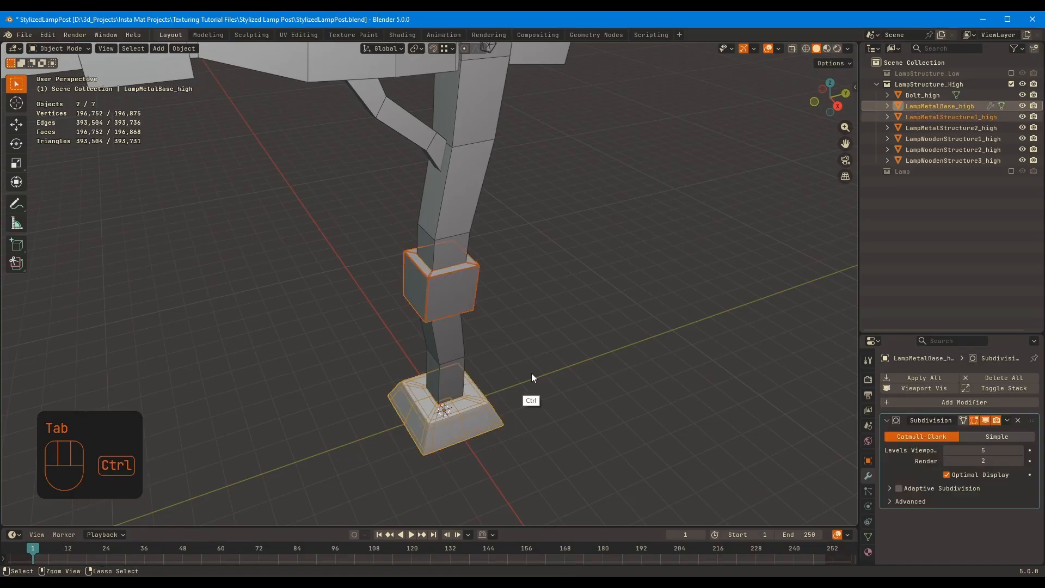
key(ctrl+l)
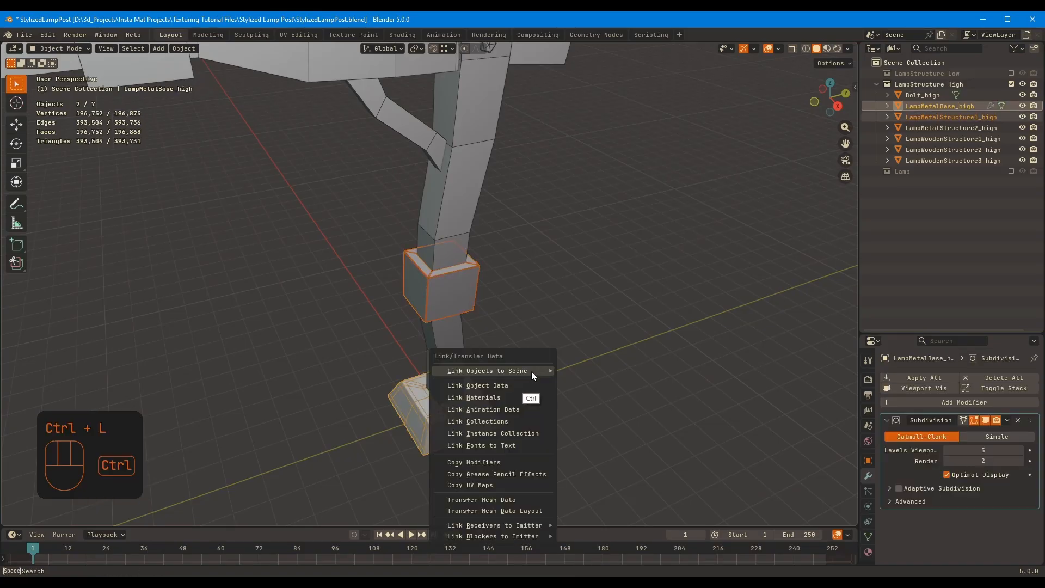
click(488, 463)
click(515, 333)
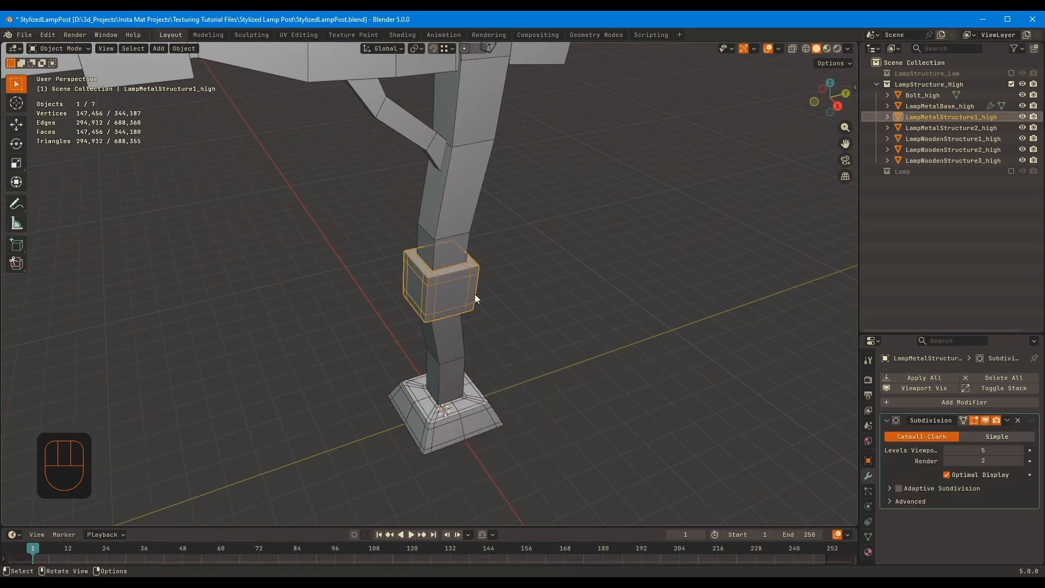
Turn Optimal Display off on LampMetalStructure1_high to inspect its mesh density, and switch it back on
key(q)
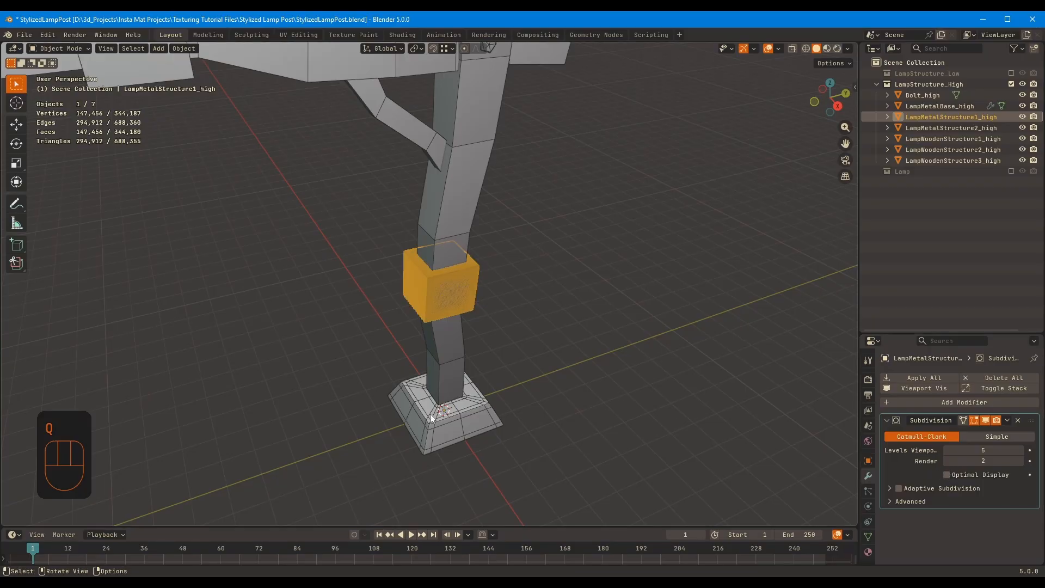
middle_drag(431, 418, 626, 316)
click(947, 475)
Bevel all edges of LampMetalStructure2_high, the metal block on the horizontal beam, with two segments
shift+middle_drag(457, 207, 566, 396)
click(333, 188)
shift+middle_drag(524, 283, 649, 223)
key(Tab)
key(a)
key(ctrl+b)
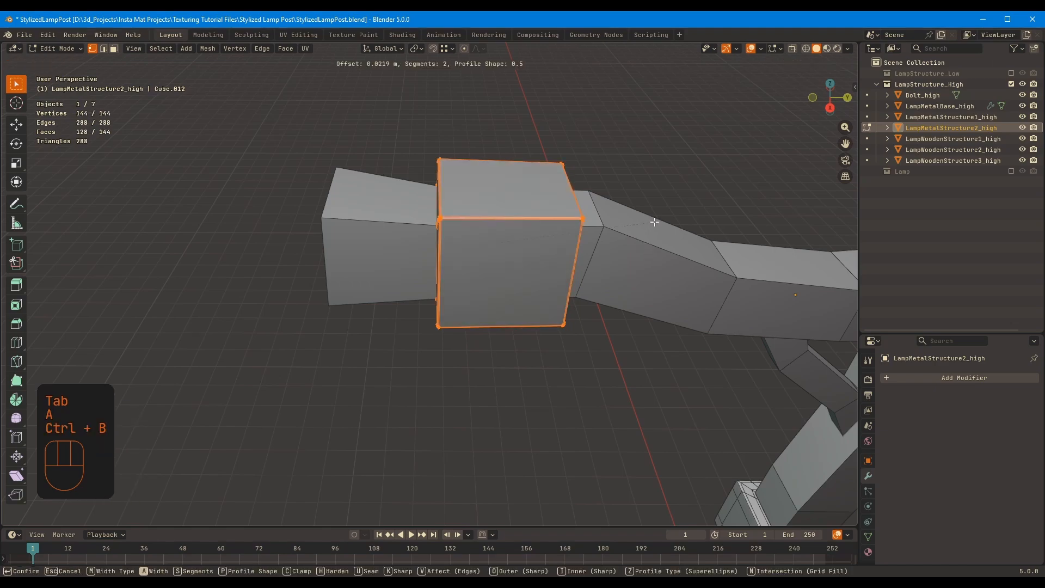
click(652, 223)
key(Tab)
Copy the Subdivision modifier from the already subdivided metal part to LampMetalStructure2_high
shift+click(740, 501)
shift+middle_drag(762, 362, 680, 348)
key(ctrl+l)
click(624, 250)
click(547, 286)
middle_drag(547, 286, 551, 266)
key(q)
Bevel the lengthwise and end edges of LampWoodenStructure2_high with two segments, leaving out its inner cross-section loops
middle_drag(479, 261, 630, 237)
click(595, 237)
key(KP_Divide)
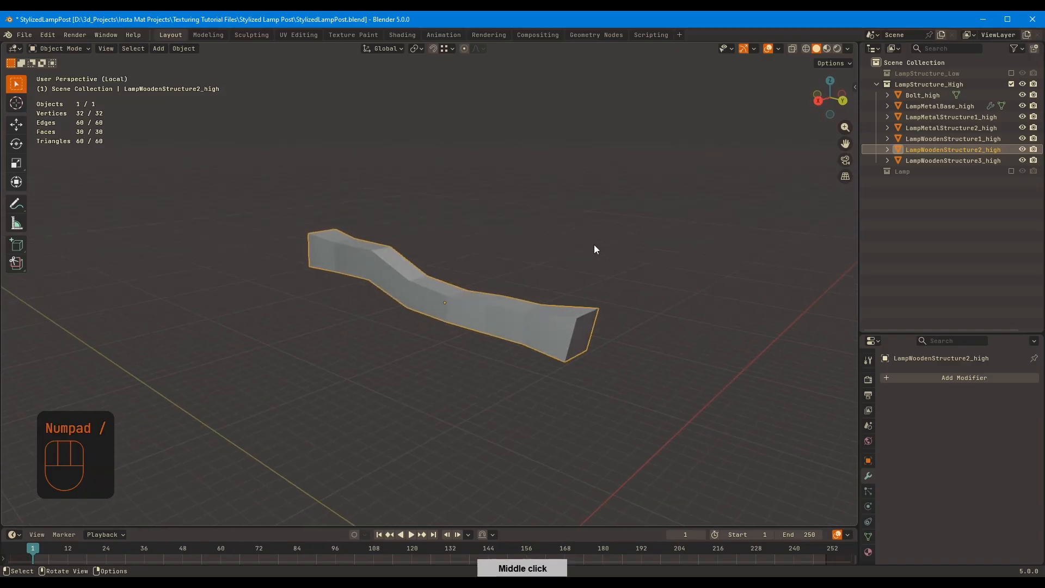
key(Tab)
key(2)
key(a)
key(2)
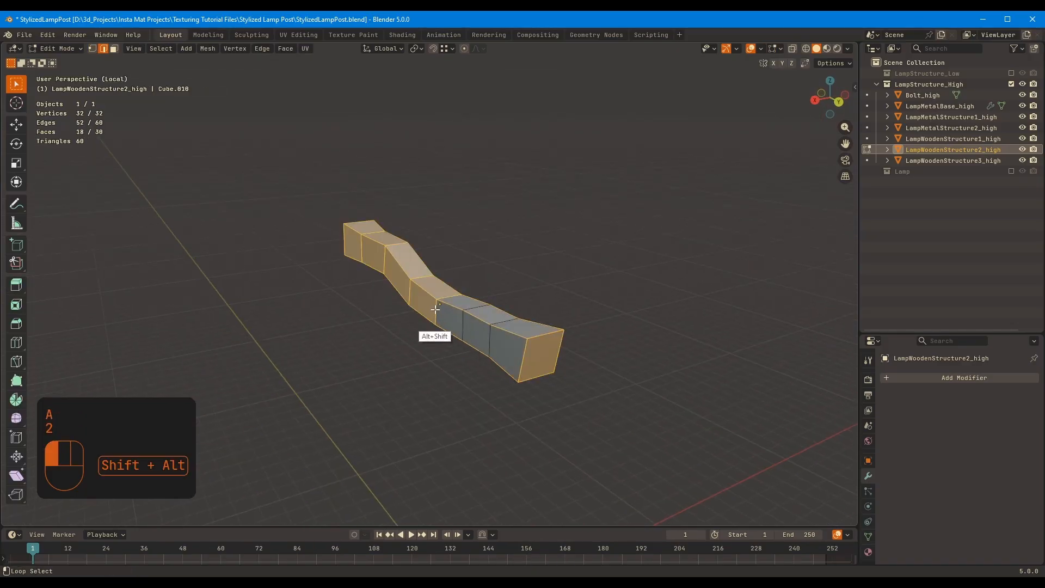
alt+shift+click(379, 260)
middle_drag(379, 260, 517, 257)
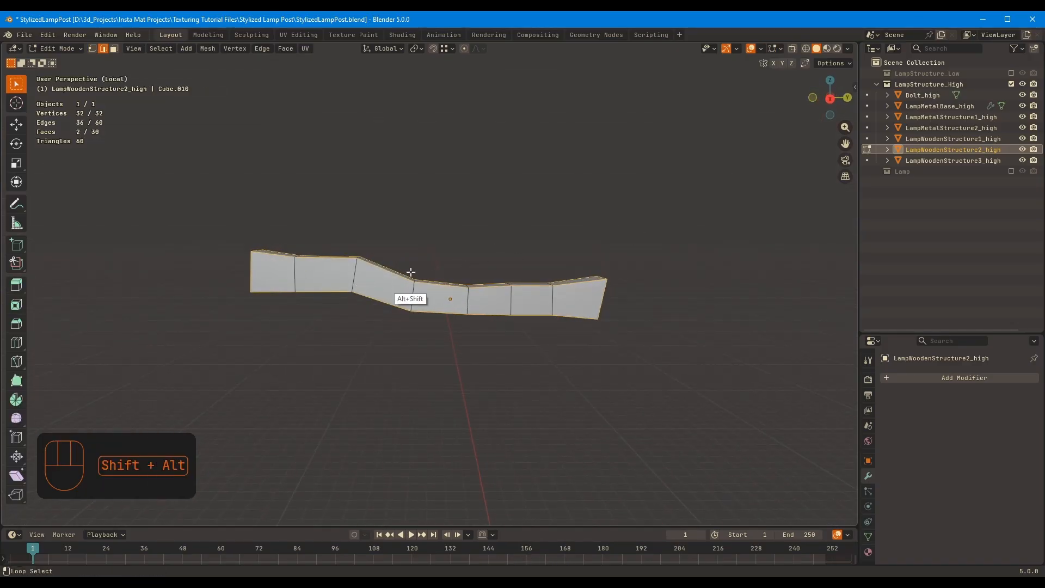
key(KP_Divide)
middle_drag(411, 272, 718, 226)
key(ctrl+b)
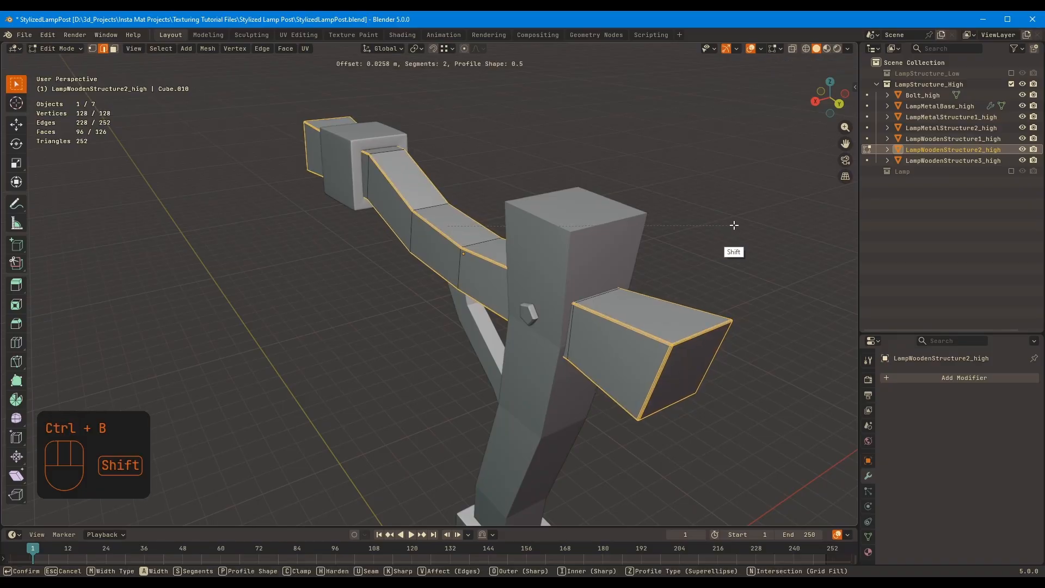
click(734, 225)
key(Tab)
Copy the Subdivision modifier from LampMetalStructure2_high to LampWoodenStructure2_high
shift+click(357, 205)
key(ctrl+l)
click(355, 214)
click(370, 182)
Select the two cross-section loops at the bends of LampWoodenStructure2_high and try beveling them
key(Tab)
middle_drag(342, 299, 717, 207)
key(Tab)
click(400, 193)
key(Tab)
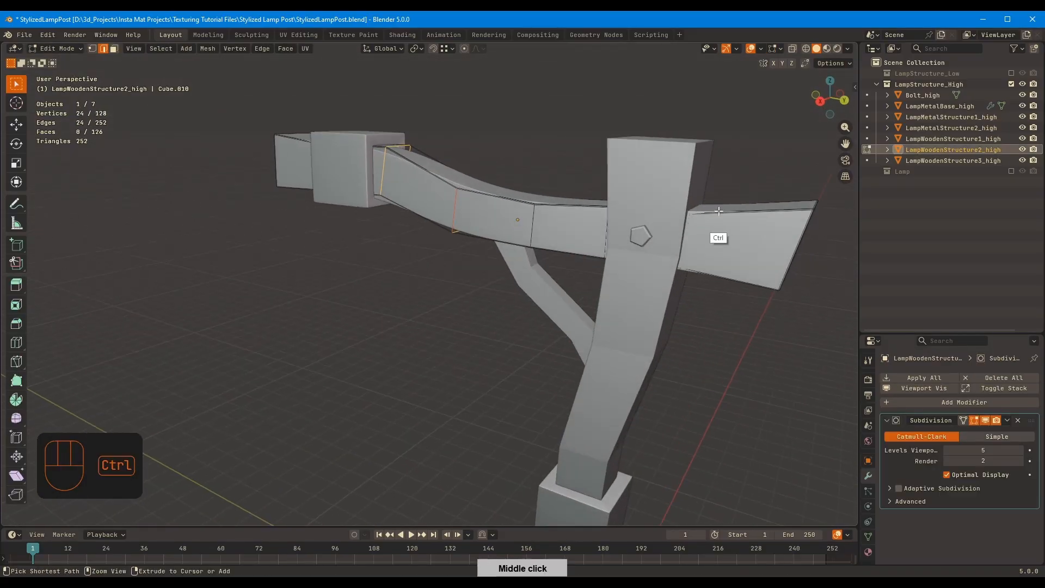
key(ctrl+b)
click(766, 229)
key(Tab)
key(Tab)
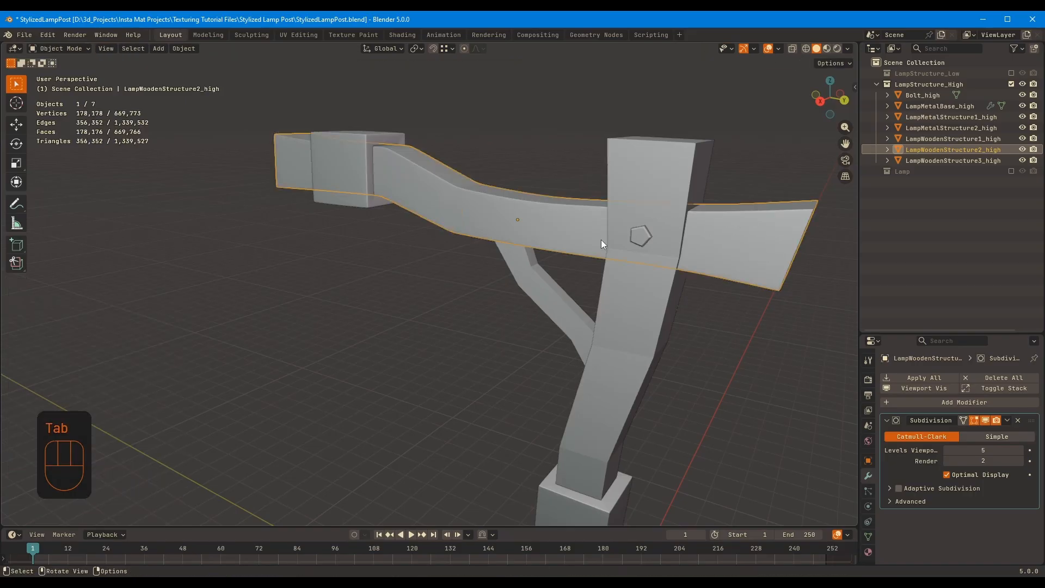
middle_drag(601, 240, 567, 274)
middle_drag(675, 261, 724, 229)
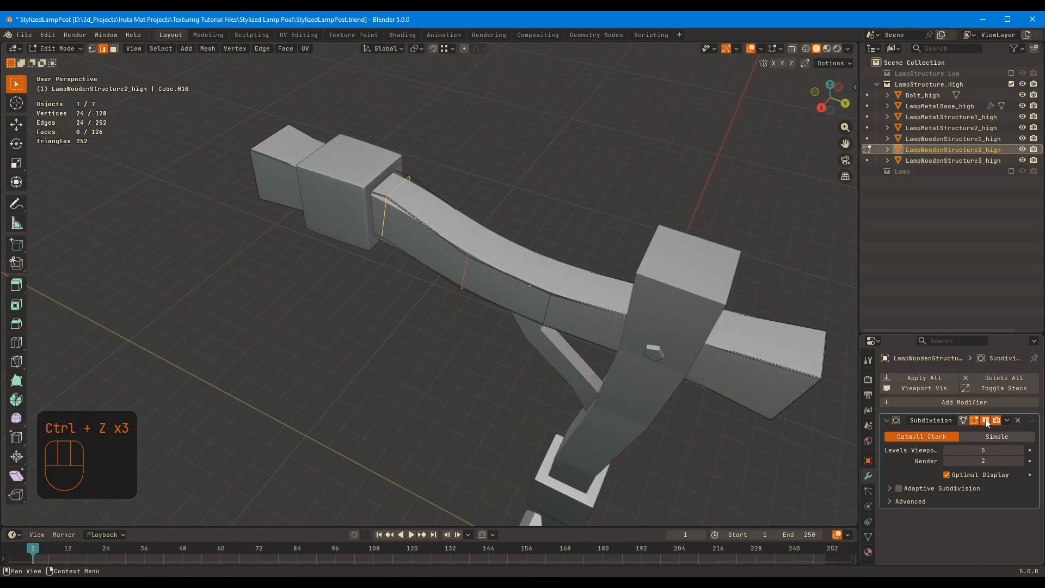
Show the subdivision on LampWoodenStructure2_high's edit cage and bevel the two selected bend loops with two segments
middle_drag(627, 280, 615, 240)
key(ctrl+b)
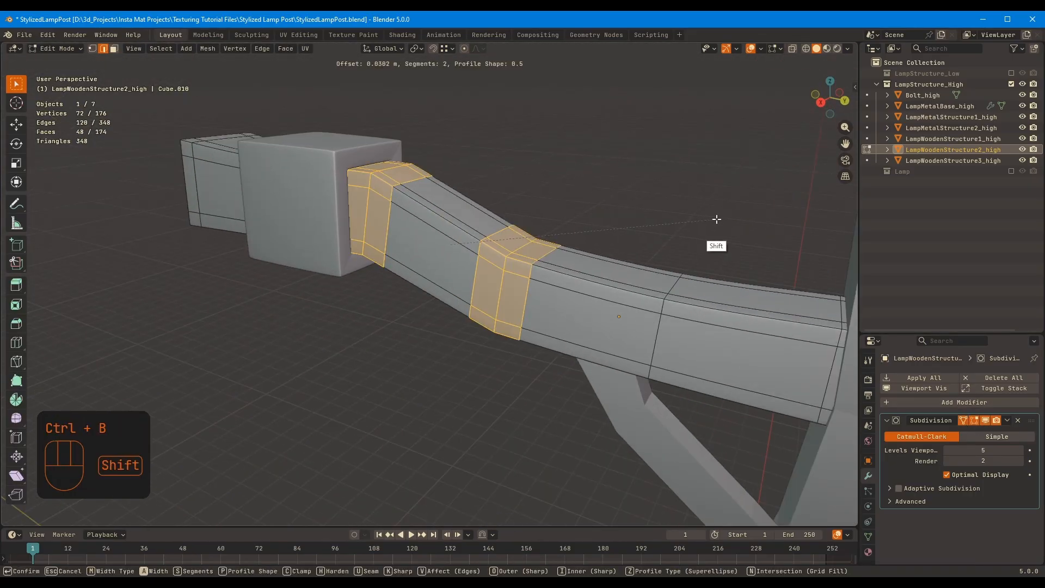
click(881, 319)
key(Tab)
scroll(696, 299, down, 1)
mouse_move(691, 300)
middle_down()
mouse_move(719, 266)
mouse_move(680, 291)
middle_up()
middle_drag(588, 228, 488, 286)
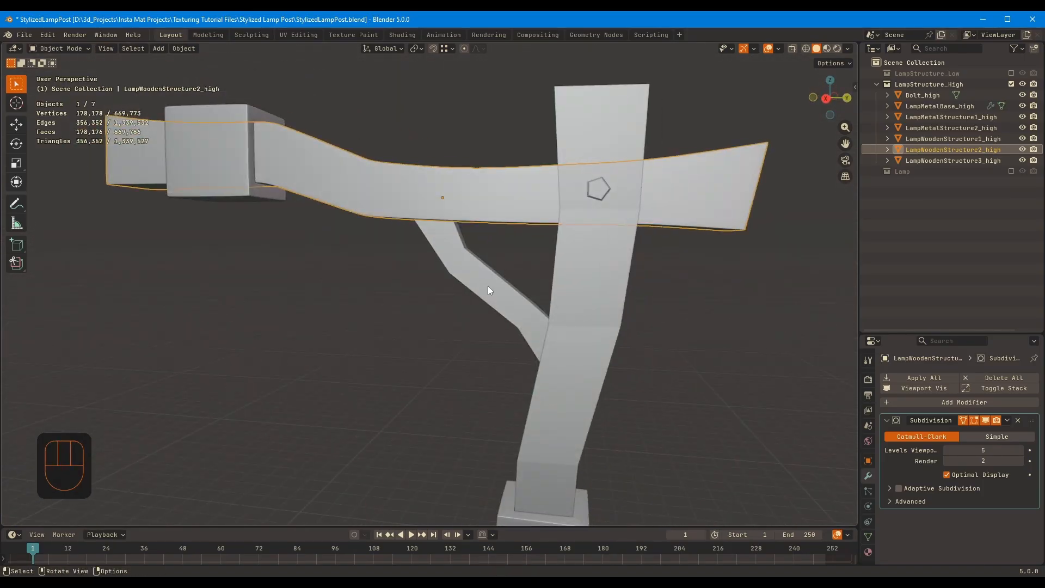
Isolate LampWoodenStructure3_high, the diagonal brace, and delete its two hidden end faces
click(488, 286)
key(Tab)
key(Tab)
key(KP_Divide)
middle_drag(635, 342, 623, 338)
key(Tab)
key(3)
click(306, 185)
middle_drag(557, 233, 405, 163)
shift+click(501, 357)
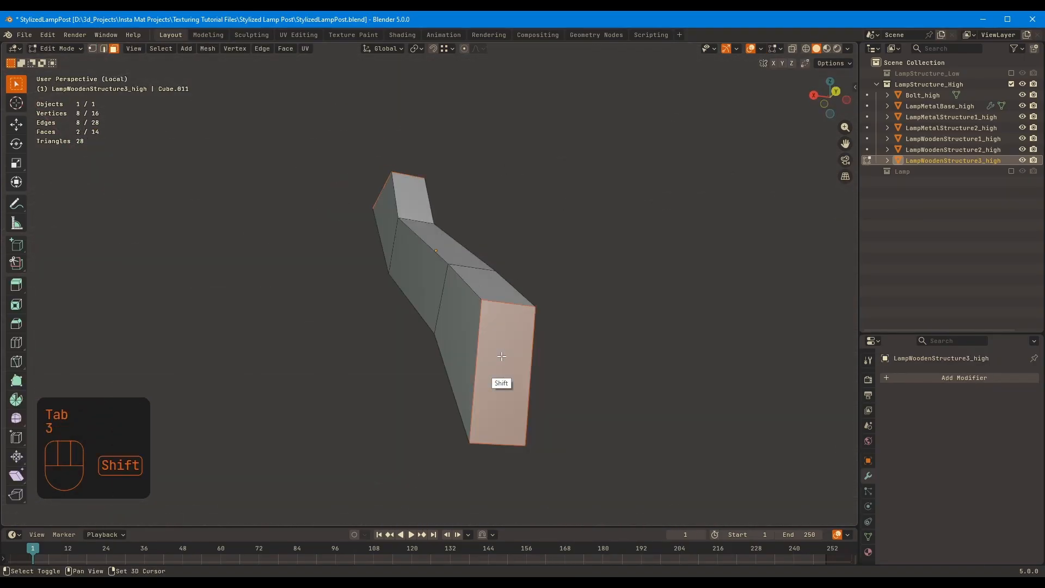
click(614, 282)
key(Tab)
key(KP_Divide)
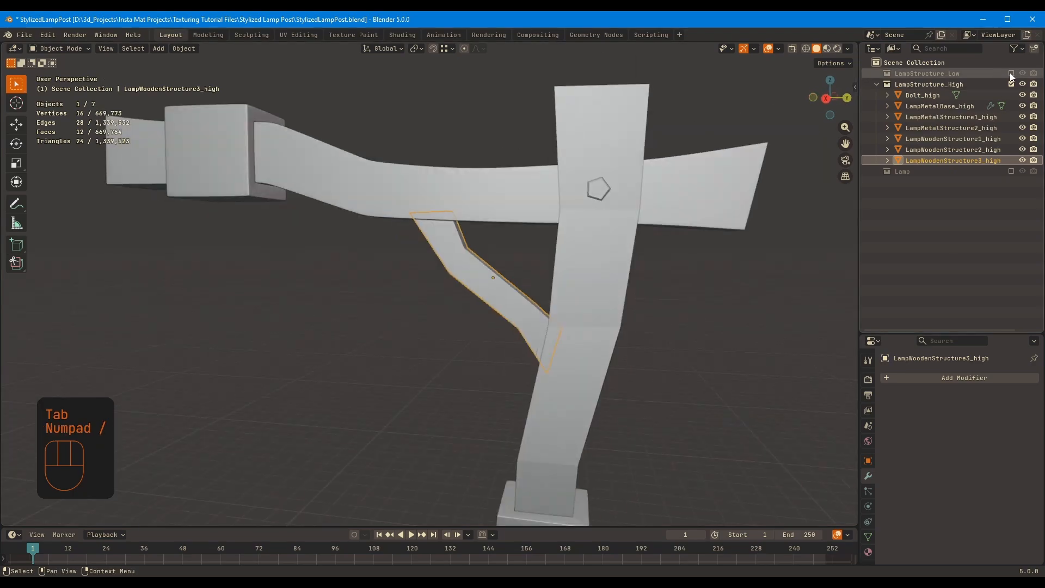
Enable the LampStructure_Low collection, delete the two end faces of LampWoodenStructure3_low, and disable the collection again
key(KP_Divide)
key(Tab)
key(3)
middle_drag(632, 259, 665, 354)
click(506, 373)
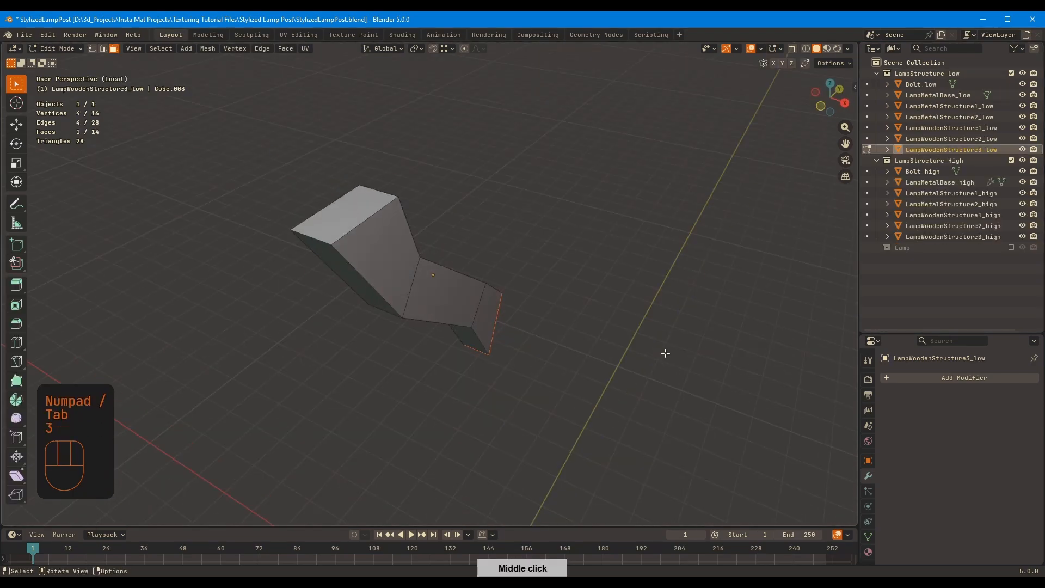
shift+click(352, 216)
key(x)
click(442, 192)
key(Tab)
key(KP_Divide)
click(972, 204)
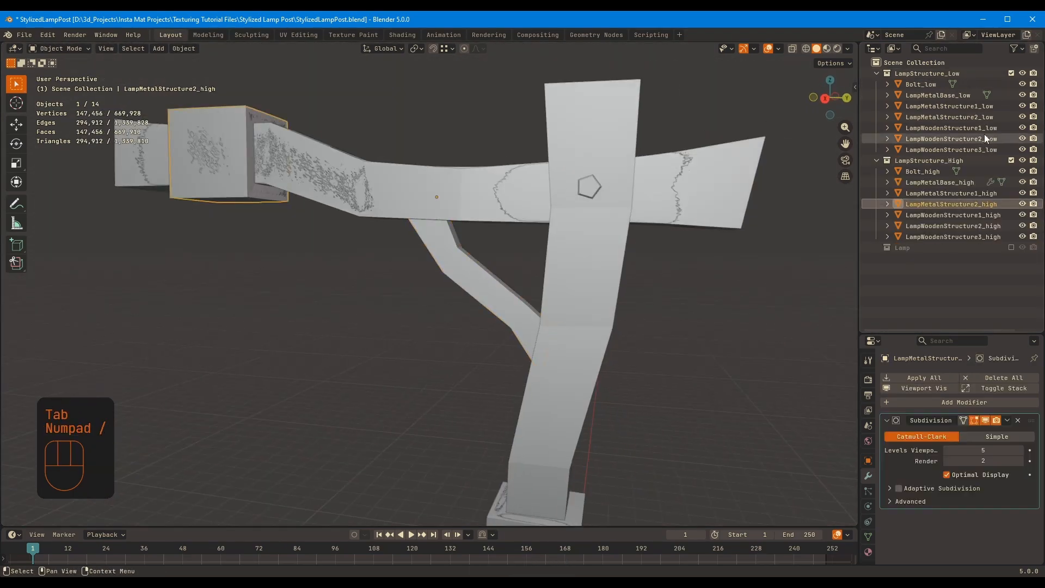
click(1011, 73)
Isolate LampWoodenStructure3_high and bevel its lengthwise edges with two segments, leaving out the inner cross-section loops
click(464, 295)
key(Tab)
key(KP_Divide)
middle_drag(577, 253, 556, 250)
key(a)
key(2)
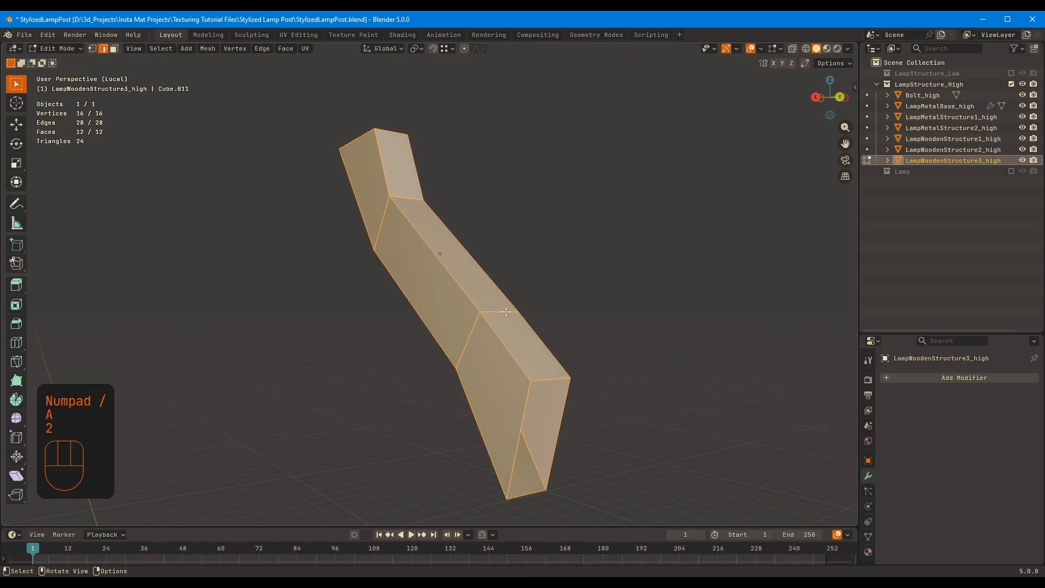
alt+shift+click(495, 312)
alt+shift+click(407, 202)
key(ctrl+b)
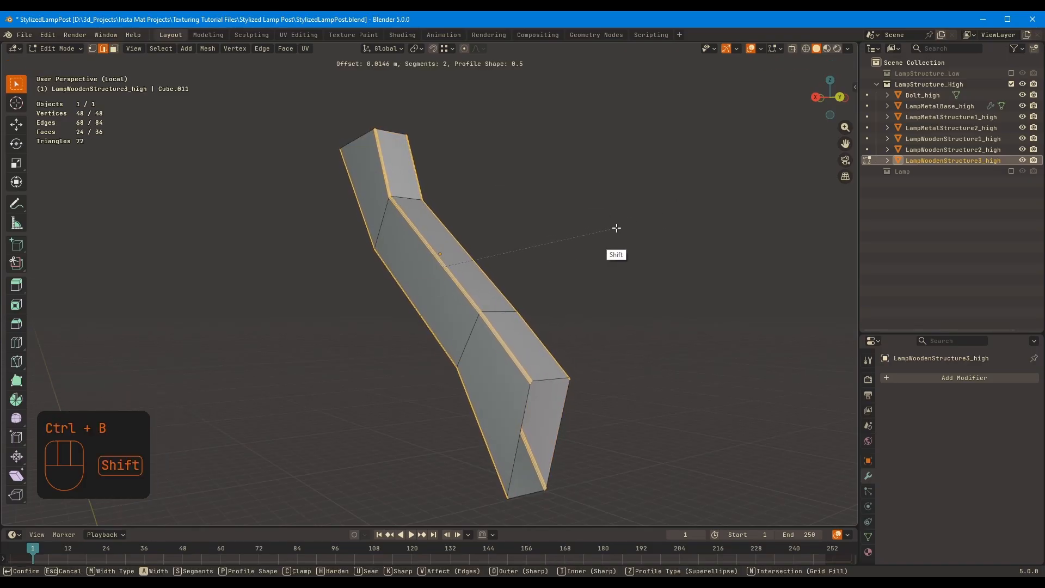
click(620, 230)
key(Tab)
Add a Subdivision modifier at viewport level 5 to LampWoodenStructure3_high
middle_drag(624, 233, 791, 345)
key(ctrl+5)
middle_drag(592, 331, 604, 333)
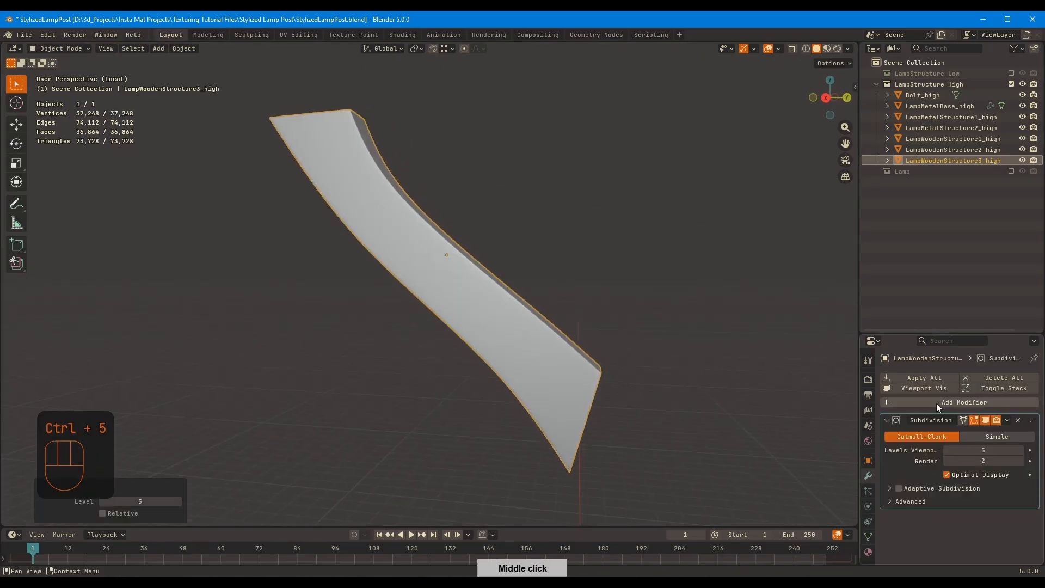
Bevel the two bend loops of LampWoodenStructure3_high with two segments and a width of about 0.105 m, and leave isolation
key(Tab)
key(2)
alt+shift+click(484, 306)
key(ctrl+b)
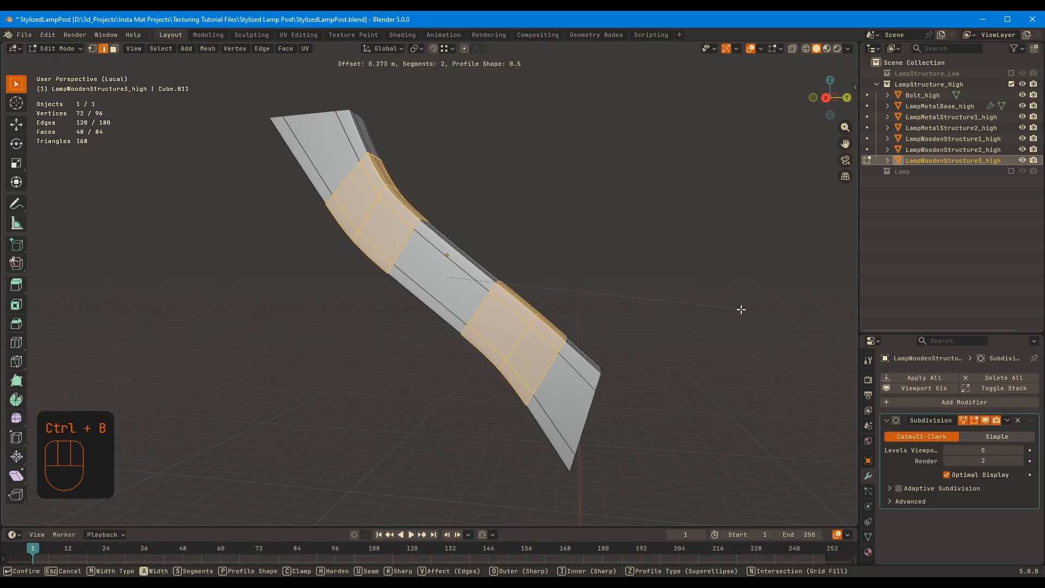
click(735, 310)
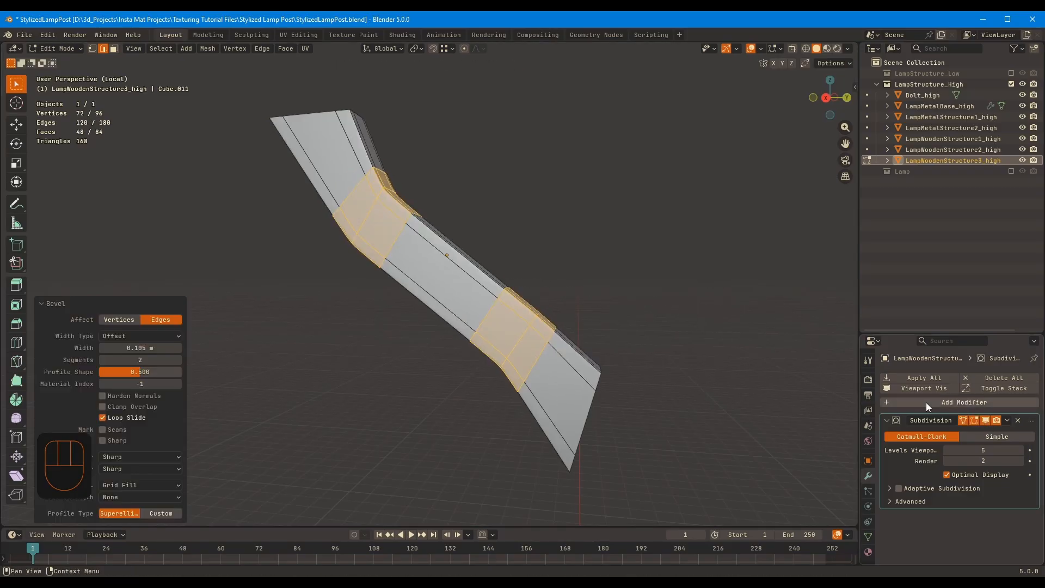
key(Tab)
scroll(702, 318, down, 4)
middle_drag(690, 314, 517, 266)
key(KP_Divide)
Isolate LampWoodenStructure1_high, the main post, and bevel its lengthwise and end edges without the inner cross-section loops
click(585, 235)
ctrl+middle_drag(517, 267, 495, 332)
key(Tab)
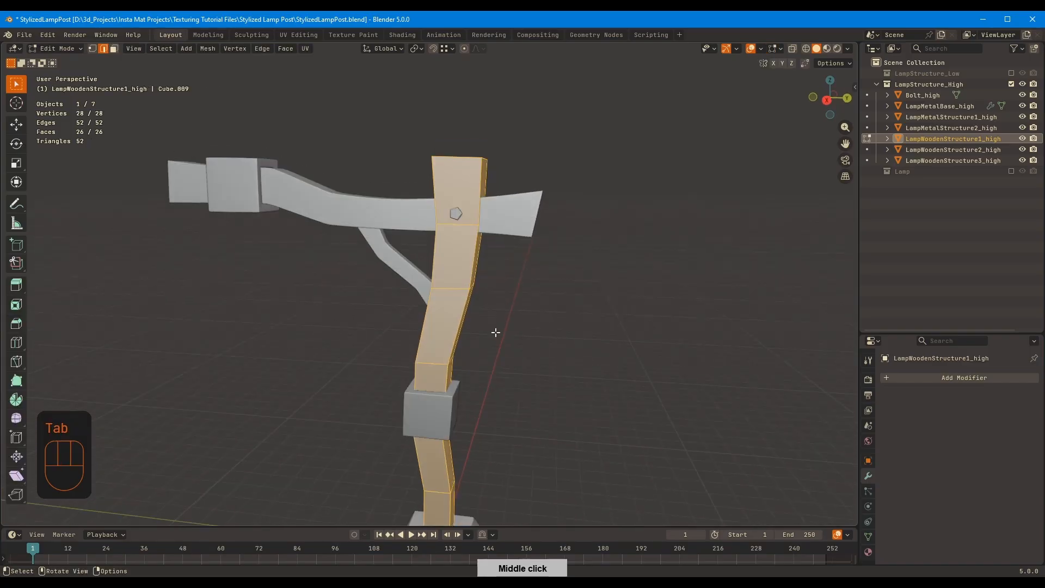
key(KP_Divide)
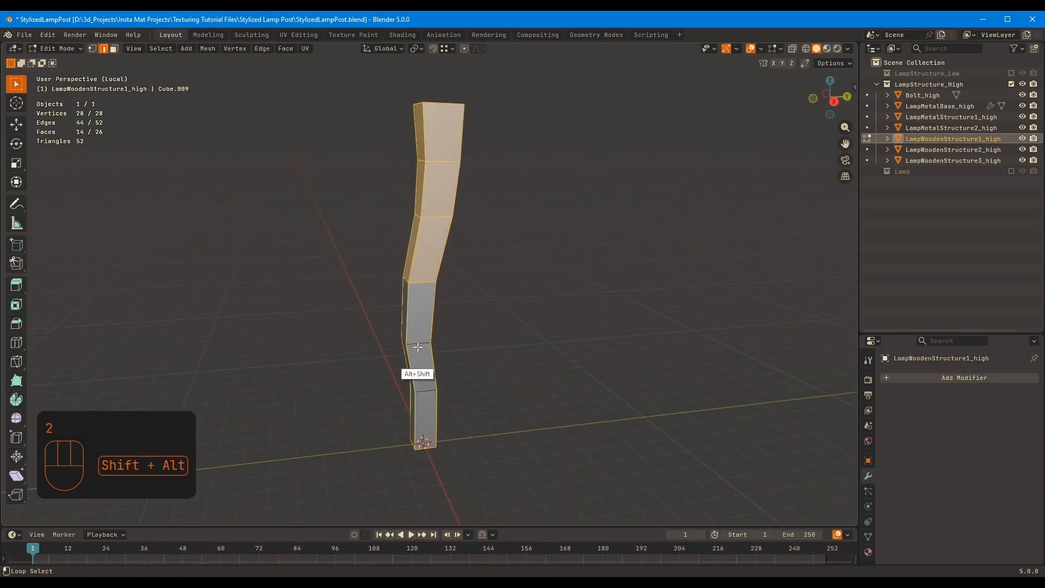
alt+shift+click(440, 162)
middle_drag(602, 213, 629, 294)
key(ctrl+b)
click(621, 235)
scroll(598, 296, up, 2)
Add a Subdivision modifier at viewport level 5 to LampWoodenStructure1_high
key(Tab)
key(ctrl+5)
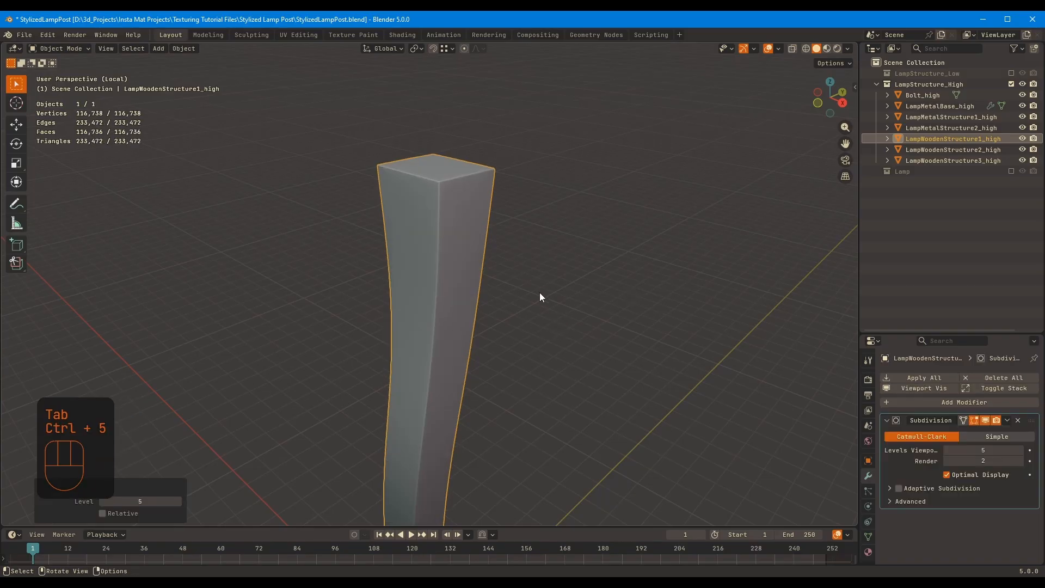
key(KP_Divide)
Bevel the four lower cross-section loops at the bends of LampWoodenStructure1_high with two segments
key(Tab)
middle_drag(442, 404, 443, 260)
key(KP_Divide)
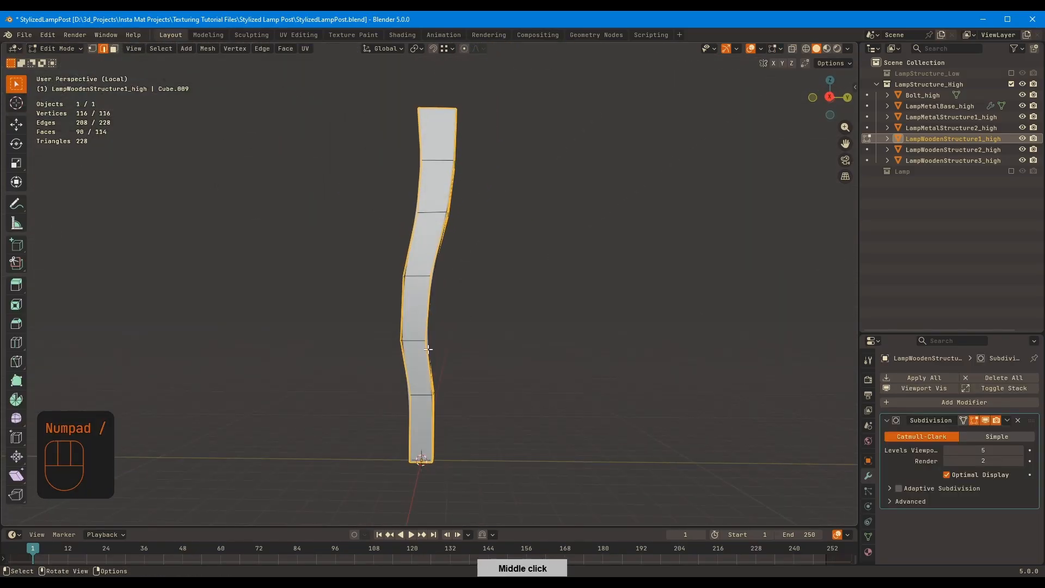
middle_drag(478, 232, 624, 233)
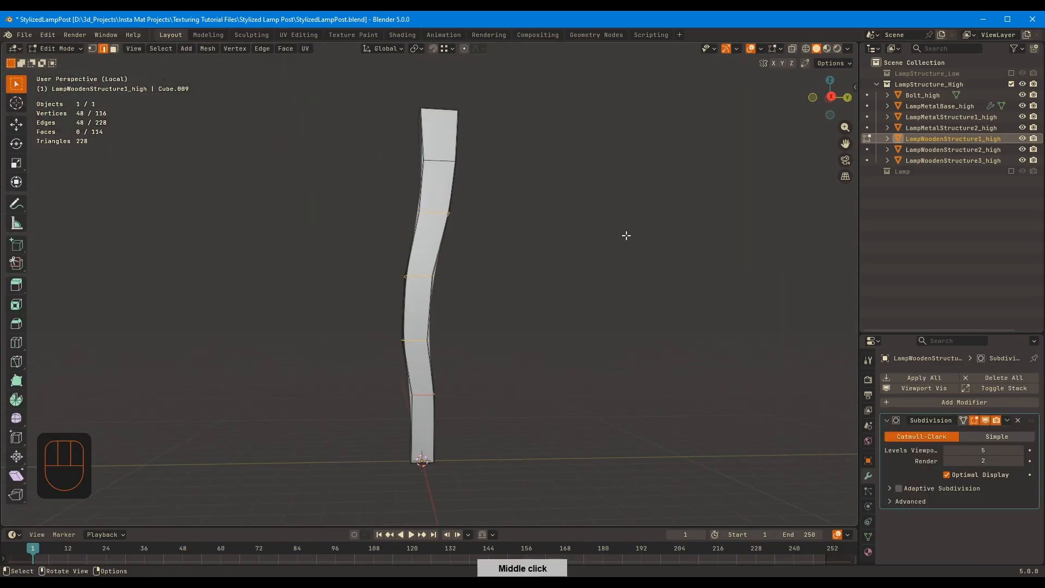
key(KP_Divide)
middle_drag(590, 279, 559, 313)
key(ctrl+b)
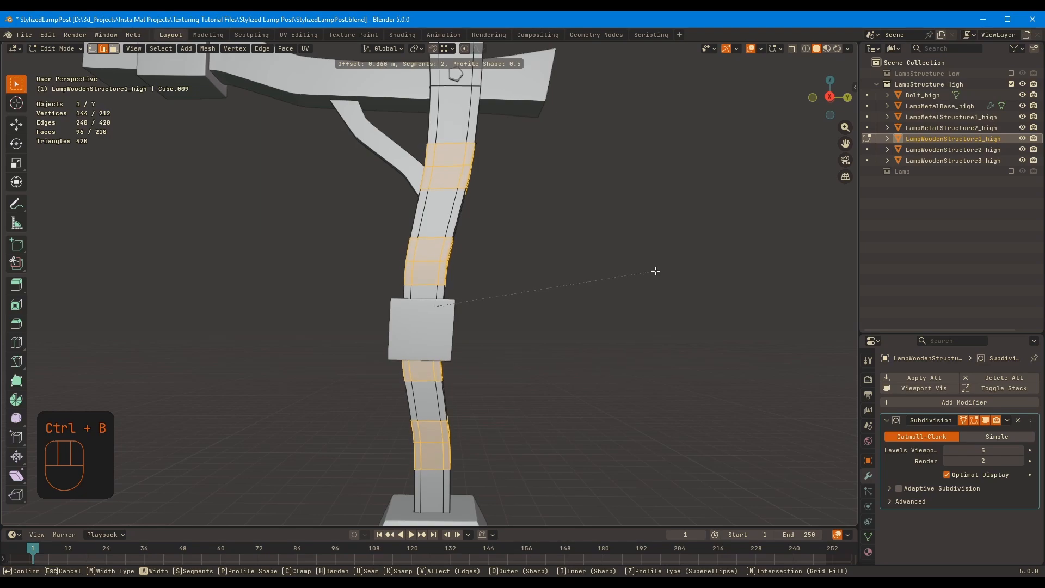
click(653, 274)
ctrl+middle_drag(653, 275, 655, 332)
key(Tab)
middle_drag(655, 327, 576, 265)
Hide the subdivision on the isolated LampWoodenStructure1_high and edge-slide the outer bevel loops at its bends
key(KP_Divide)
key(Tab)
key(Tab)
scroll(576, 264, up, 4)
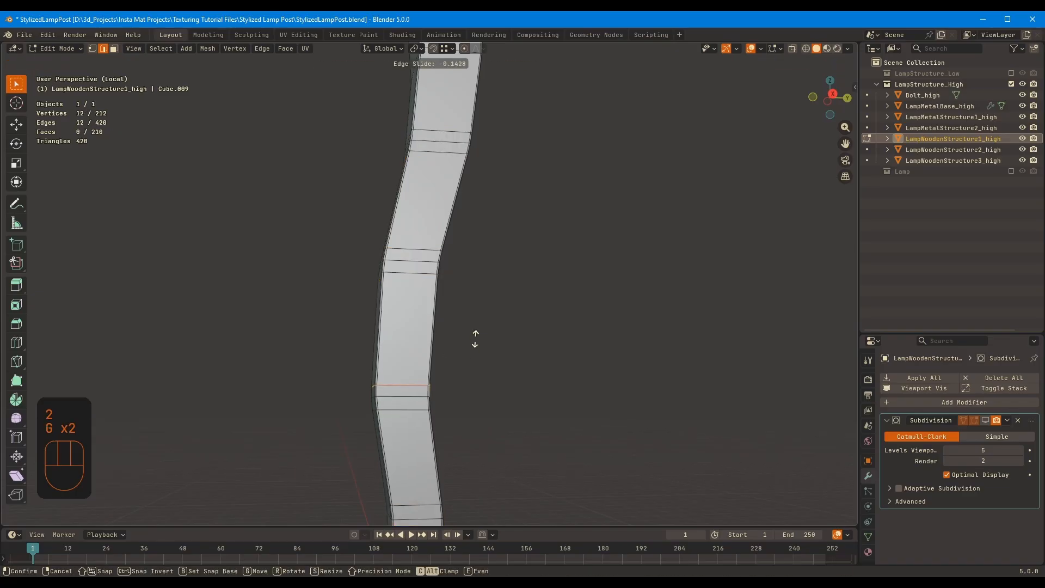
key(g)
click(426, 244)
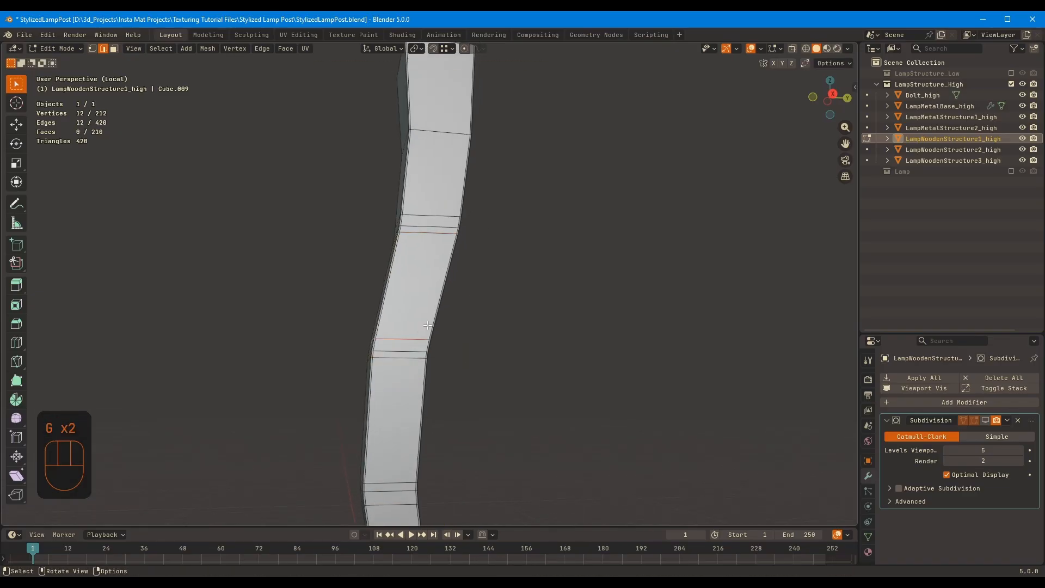
shift+middle_drag(441, 213, 441, 215)
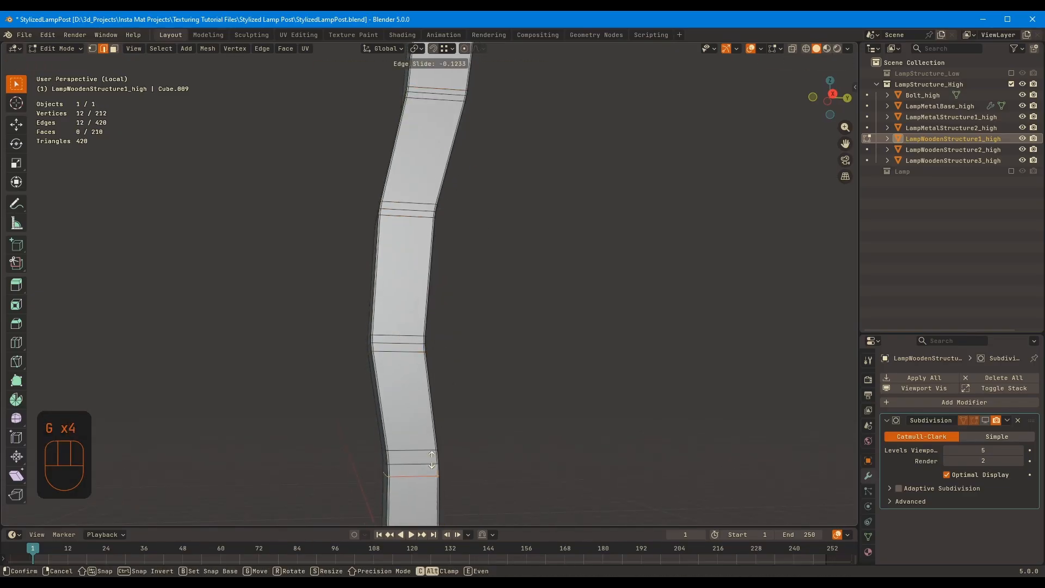
click(431, 460)
key(g)
key(g)
click(434, 457)
Turn LampWoodenStructure1_high's subdivision display back on and bring the whole lamp structure back into view
click(985, 420)
key(Tab)
scroll(566, 294, down, 4)
middle_drag(566, 289, 495, 319)
key(KP_Divide)
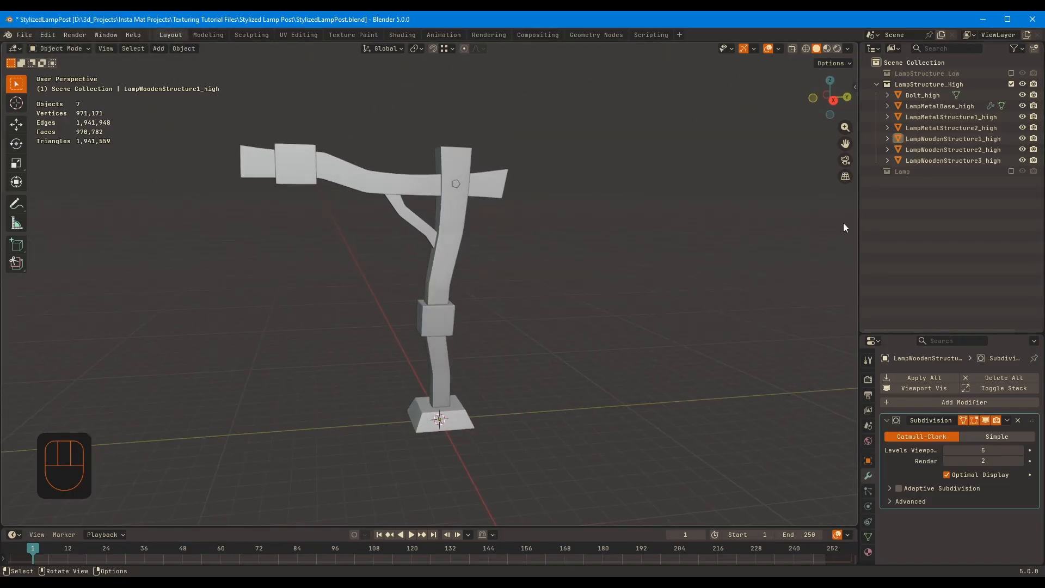
Widen the outliner area, isolate Bolt_high, and bevel its pentagonal rim loops with two segments
drag(859, 224, 810, 218)
click(872, 96)
key(KP_Decimal)
key(KP_Divide)
middle_drag(491, 256, 544, 250)
key(Tab)
key(2)
alt+click(429, 309)
alt+shift+click(463, 305)
alt+shift+click(408, 274)
key(ctrl+b)
click(683, 236)
Select the five short slanted corner edges around Bolt_high's head and bevel them
middle_drag(495, 223, 170, 64)
ctrl+alt+click(502, 257)
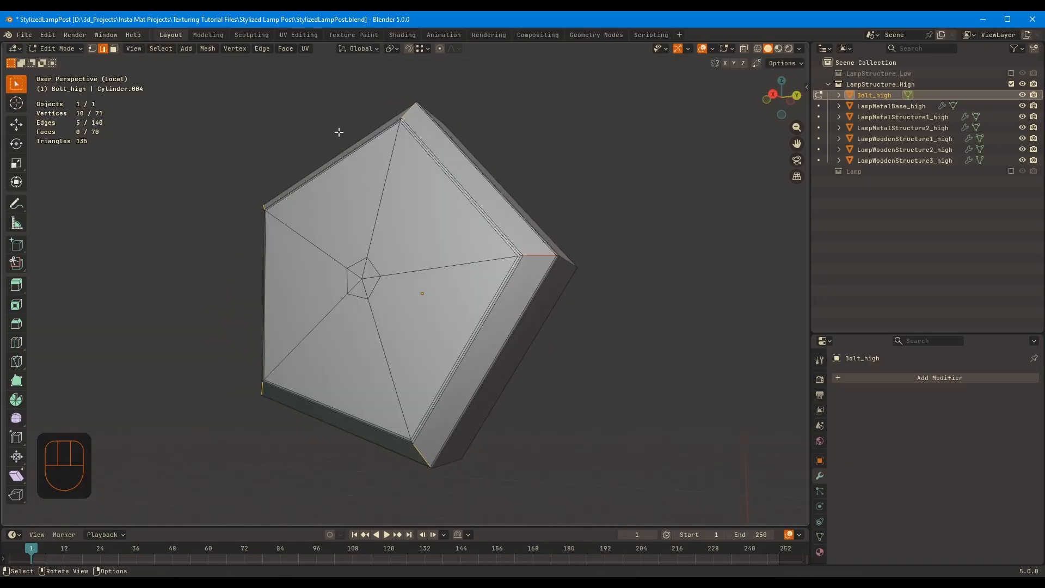
click(161, 49)
mouse_move(222, 222)
click(315, 218)
key(ctrl+b)
click(665, 216)
key(Tab)
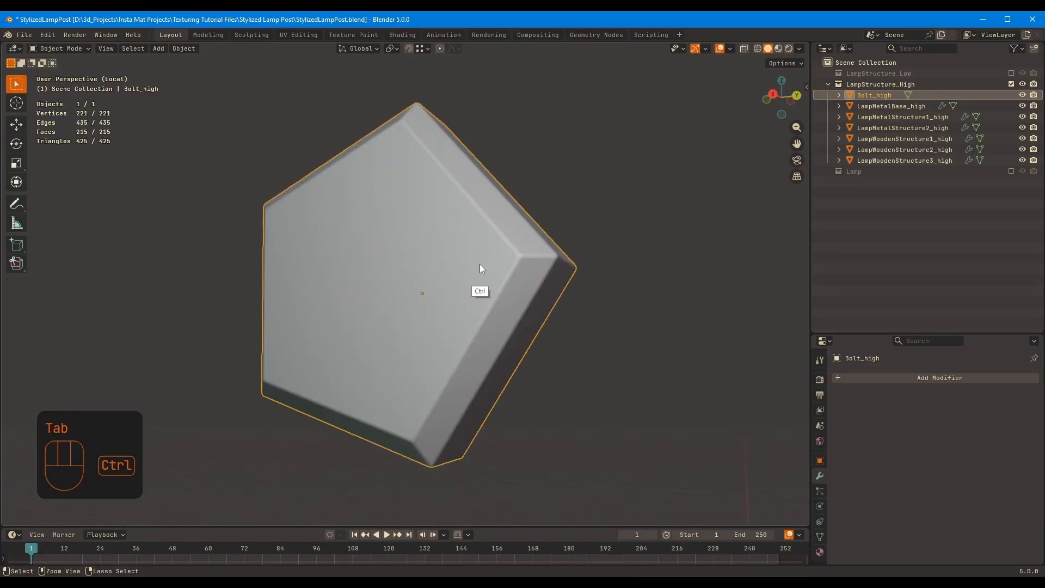
Add a level 5 subdivision modifier to Bolt_high, bring the whole lamp structure back into view, and select LampWoodenStructure1_high
key(ctrl+5)
key(KP_Divide)
click(415, 224)
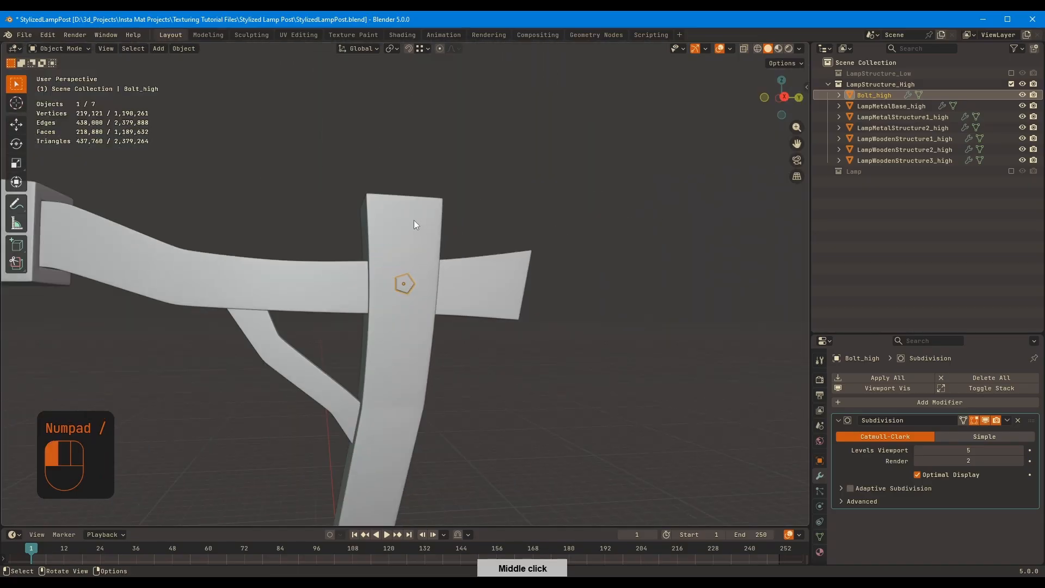
middle_drag(415, 224, 328, 276)
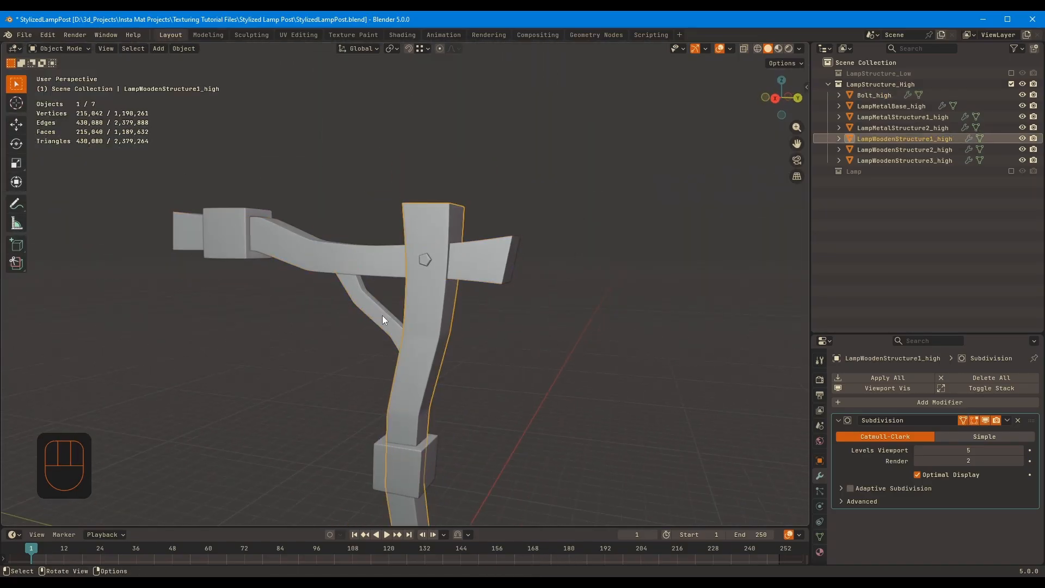
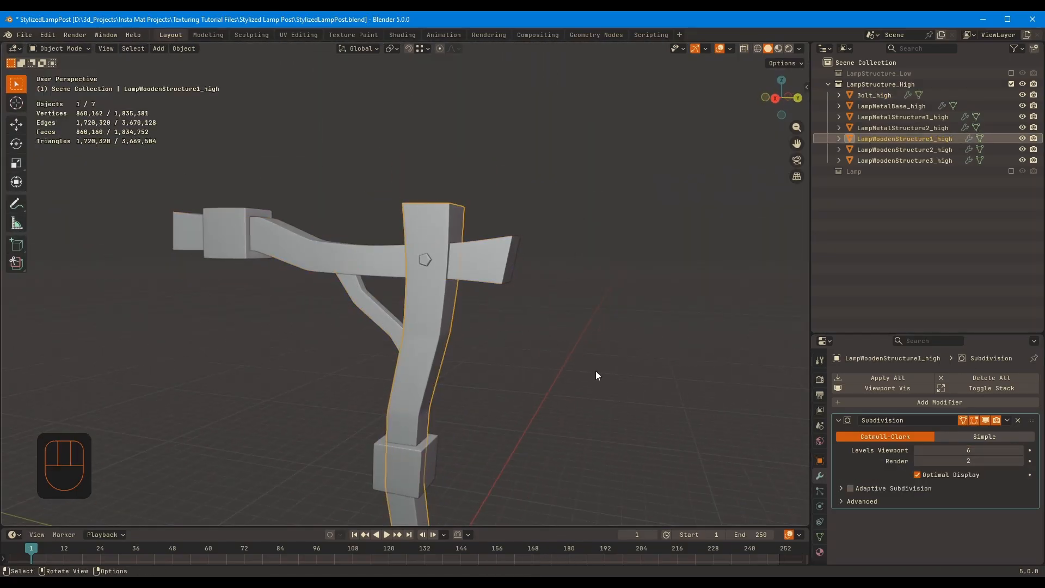
Raise the viewport subdivision of LampWoodenStructure2_high and LampWoodenStructure3_high to level 6
click(395, 255)
middle_drag(536, 340, 517, 351)
click(1022, 452)
click(415, 302)
click(1021, 450)
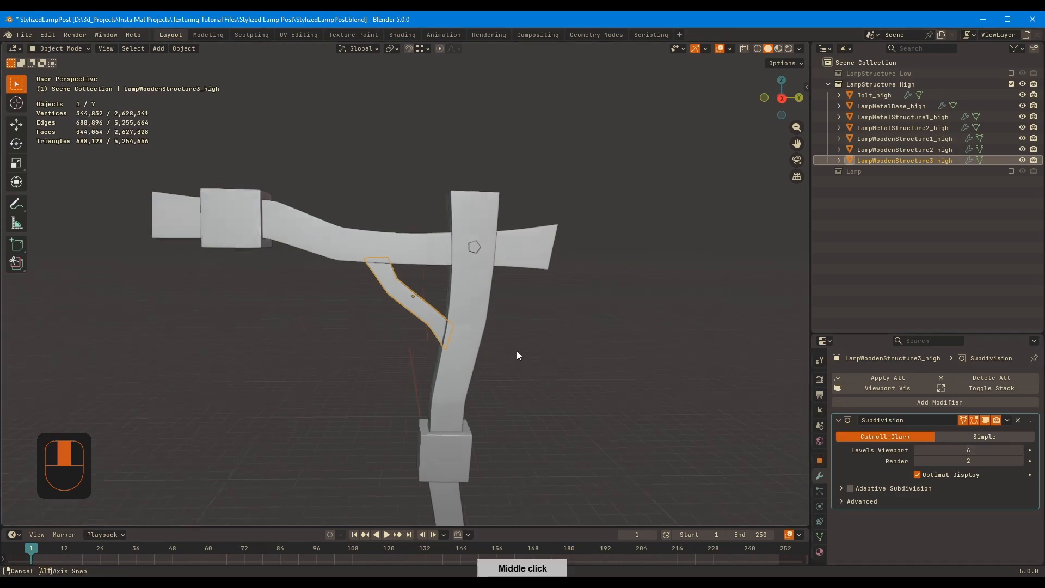
Review the complete high-poly structure with all its parts selected, and exclude the LampStructure_High collection from the view layer
middle_drag(410, 314, 547, 284)
click(596, 295)
middle_drag(364, 203, 413, 207)
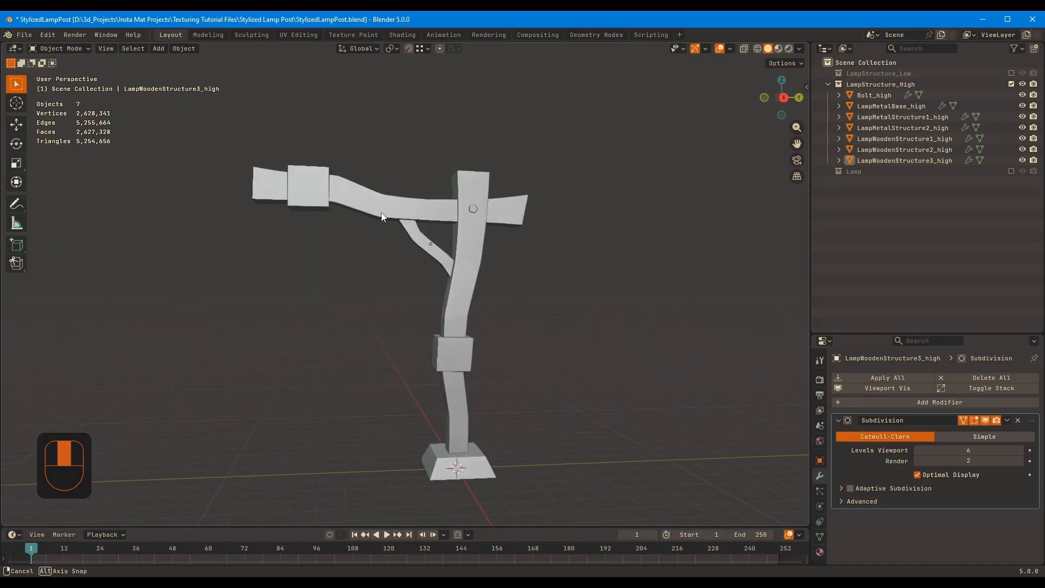
drag(242, 145, 566, 481)
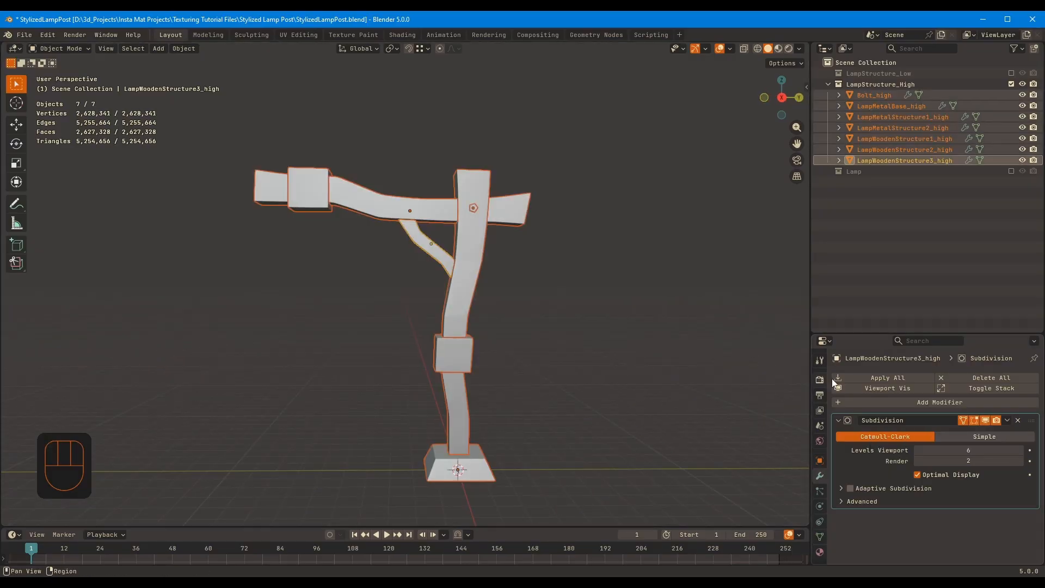
middle_drag(609, 348, 576, 329)
click(1011, 84)
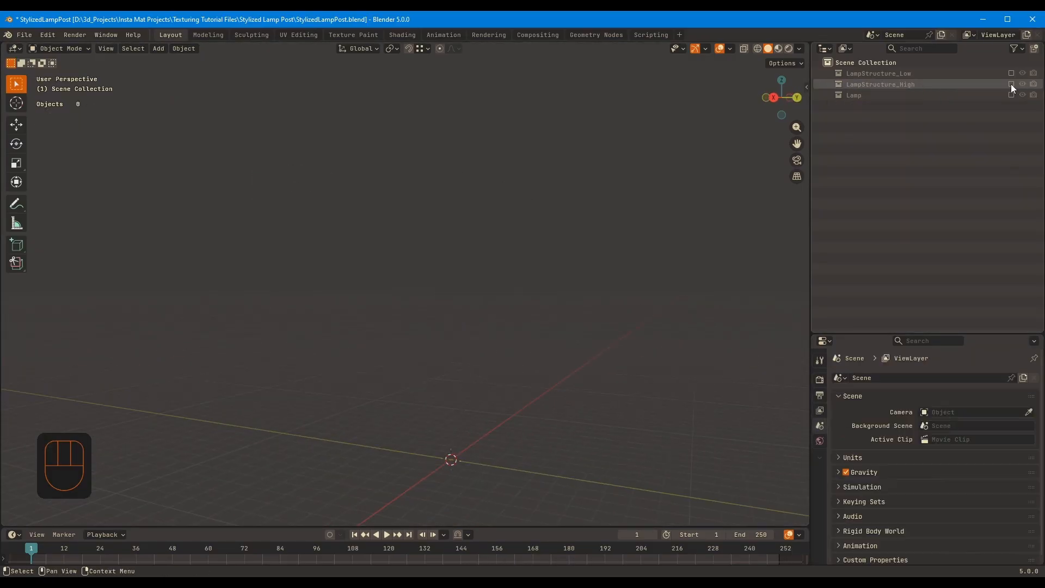
Duplicate the Lamp collection with its objects and rename the copy Lamp_high
right_click(854, 95)
click(852, 100)
scroll(871, 260, down, 3)
double_click(879, 187)
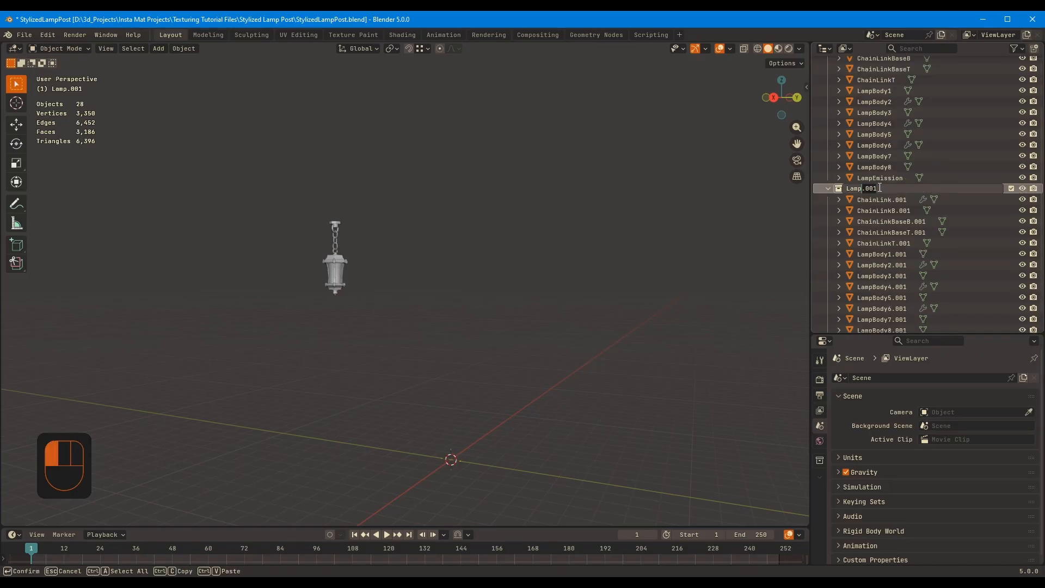
click(870, 188)
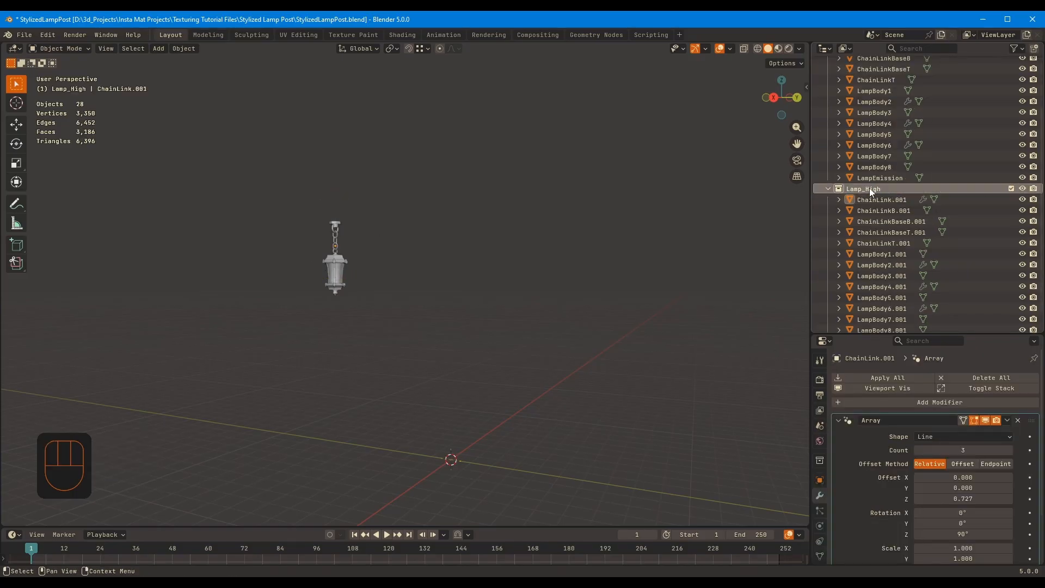
text(h)
key(Return)
Select all objects in the Lamp_high collection and batch rename them so the .001 ending becomes _high
click(914, 199)
middle_drag(926, 264, 929, 191)
shift+click(920, 322)
middle_drag(517, 261, 531, 269)
key(ctrl+F3)
key(ctrl+F2)
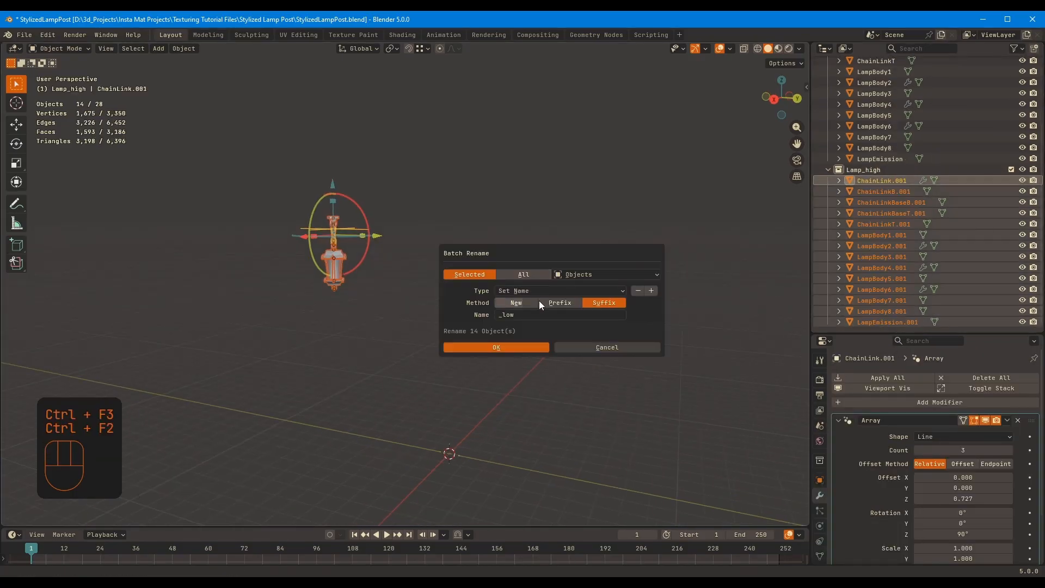
click(538, 292)
click(521, 354)
Select all objects in the original Lamp collection and batch rename them with the suffix _low
middle_drag(892, 168, 882, 250)
click(879, 247)
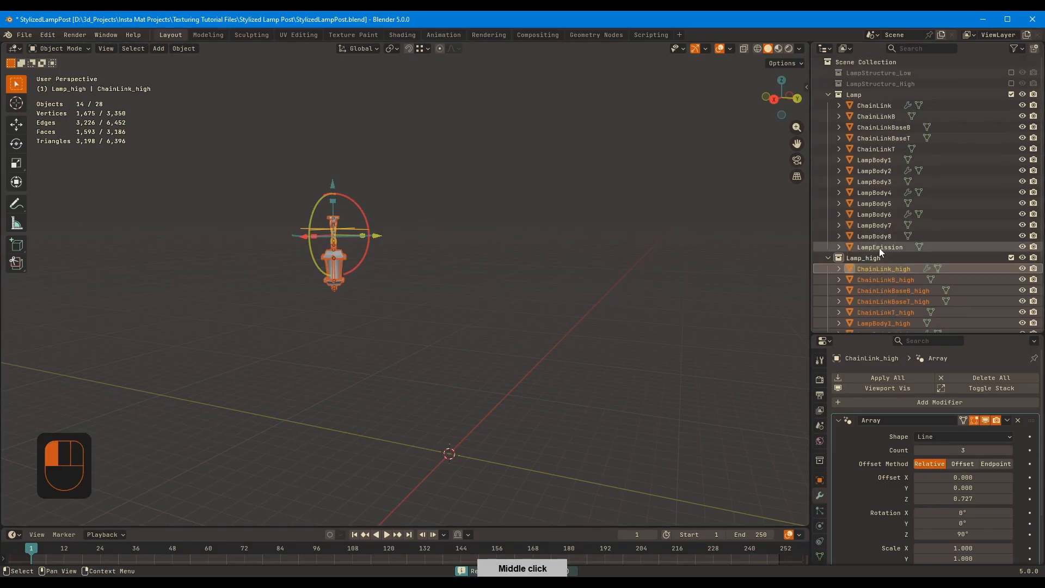
shift+click(874, 105)
key(ctrl+F2)
click(556, 238)
click(501, 260)
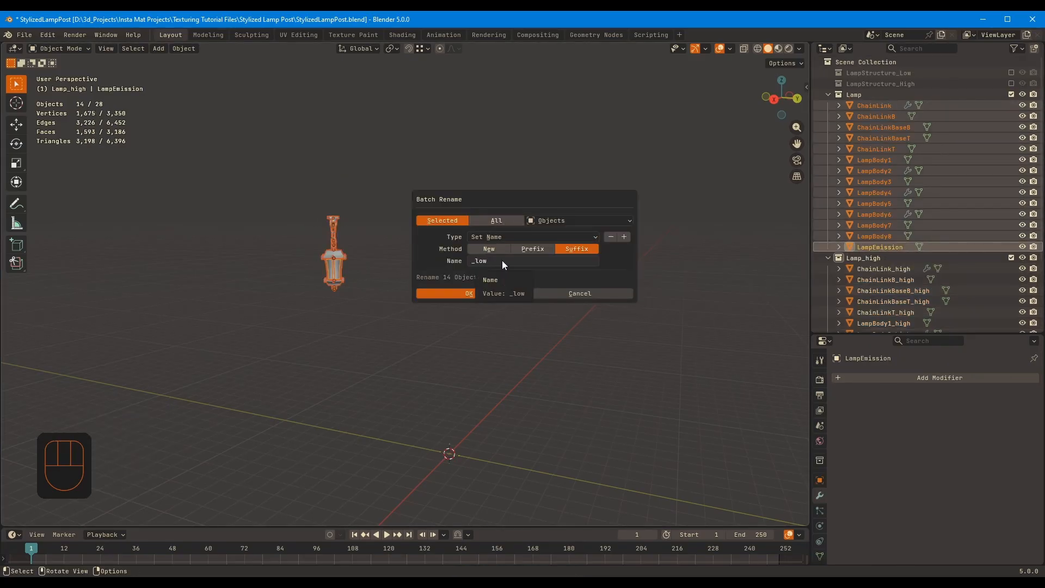
click(489, 291)
Rename the remaining collections LampStructure_low, LampStructure_high and Lamp_low, and exclude Lamp_low from the view layer
double_click(874, 97)
click(876, 98)
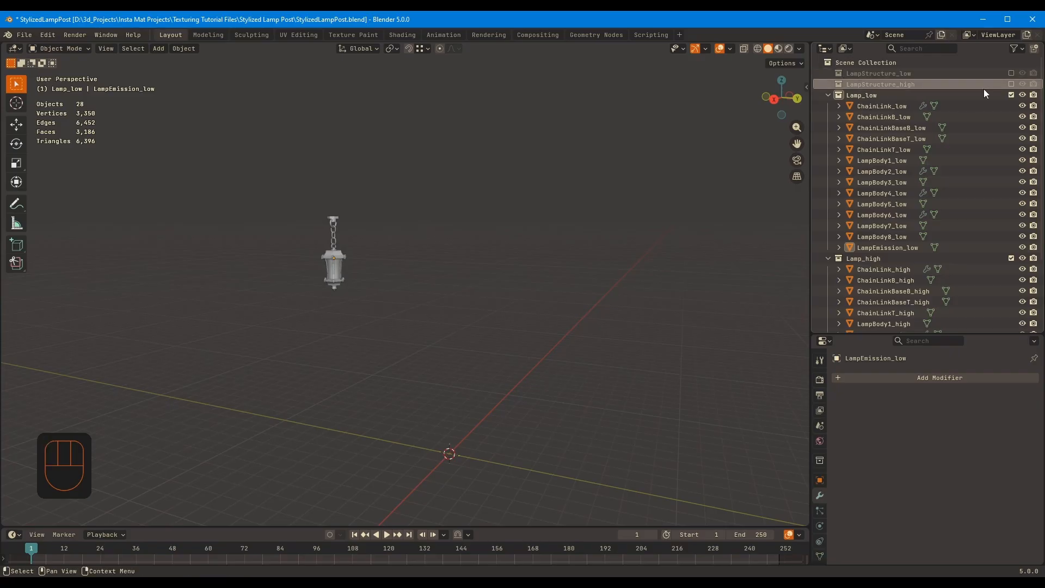
middle_drag(451, 279, 486, 281)
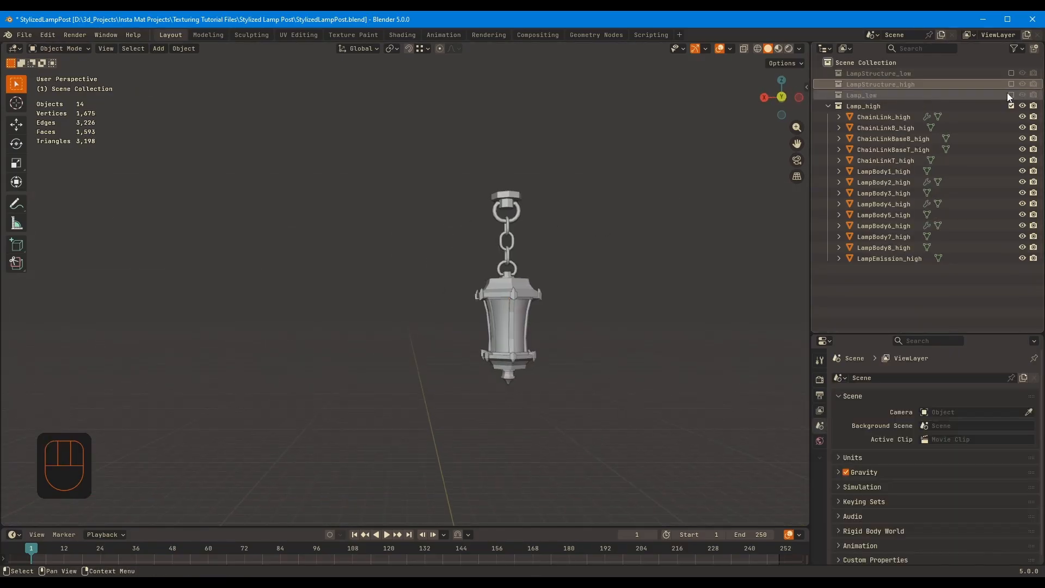
Bevel the horizontal rim loops of ChainLinkBaseT_high's plate and stem with two segments
middle_drag(479, 272, 493, 271)
key(KP_Decimal)
key(Tab)
middle_drag(586, 152, 632, 259)
key(2)
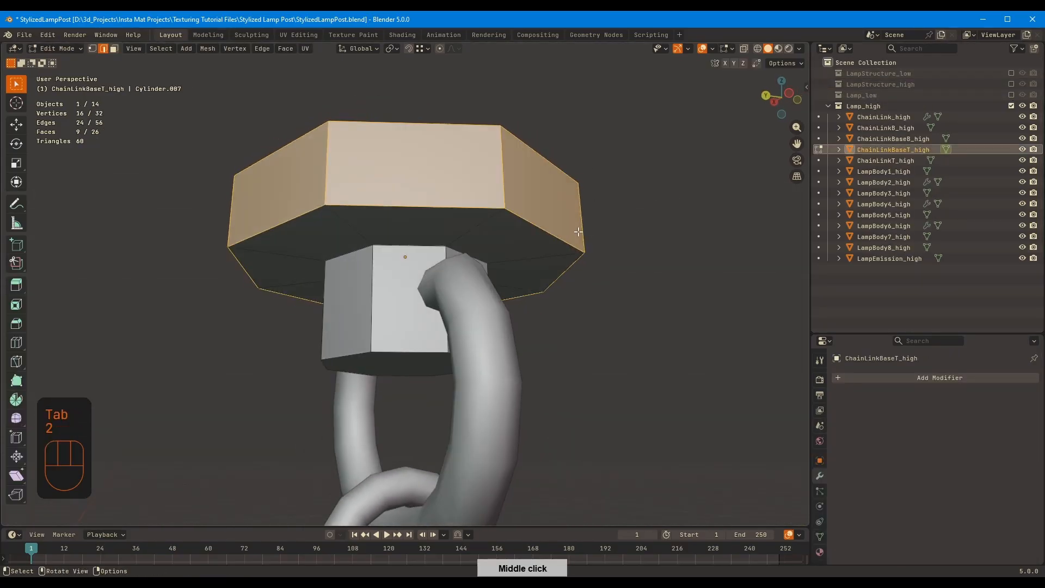
alt+click(504, 230)
middle_drag(536, 266, 561, 206)
alt+shift+click(512, 197)
alt+shift+click(439, 238)
alt+shift+click(401, 320)
key(ctrl+b)
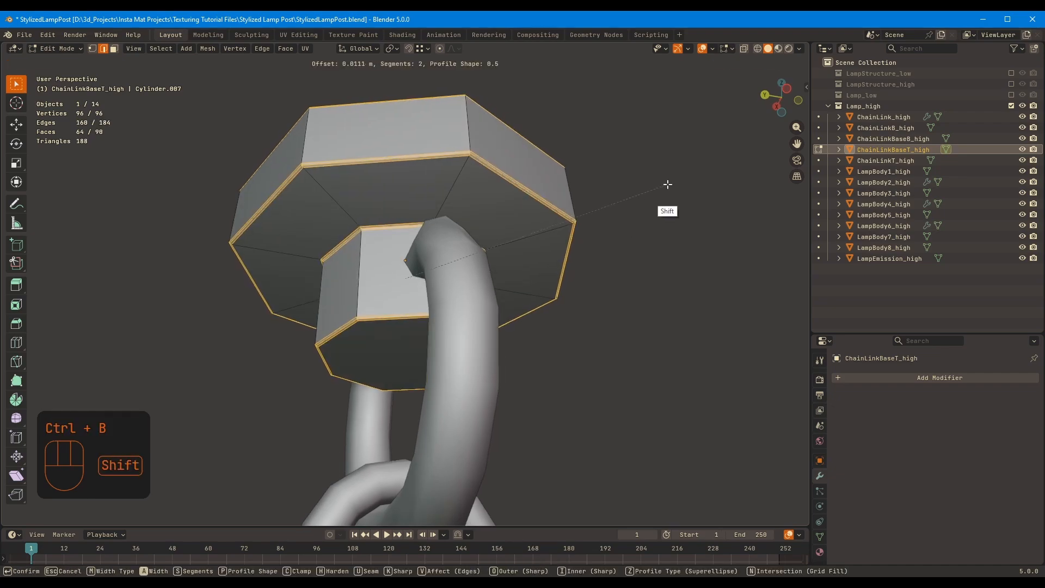
click(661, 193)
Add a level 3 subdivision modifier to ChainLinkBaseT_high and inspect its rounding
key(Tab)
key(ctrl+3)
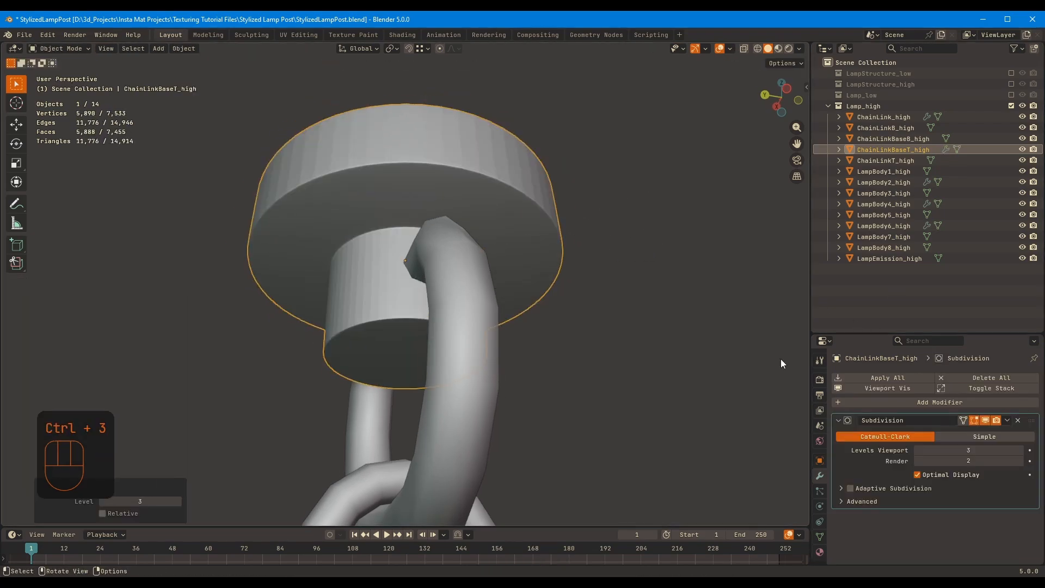
middle_drag(781, 358, 658, 231)
scroll(680, 337, down, 4)
middle_drag(648, 239, 593, 288)
Try selecting the vertical corner edges of ChainLinkBaseT_high's plate, and undo back to the unbeveled mesh
key(Tab)
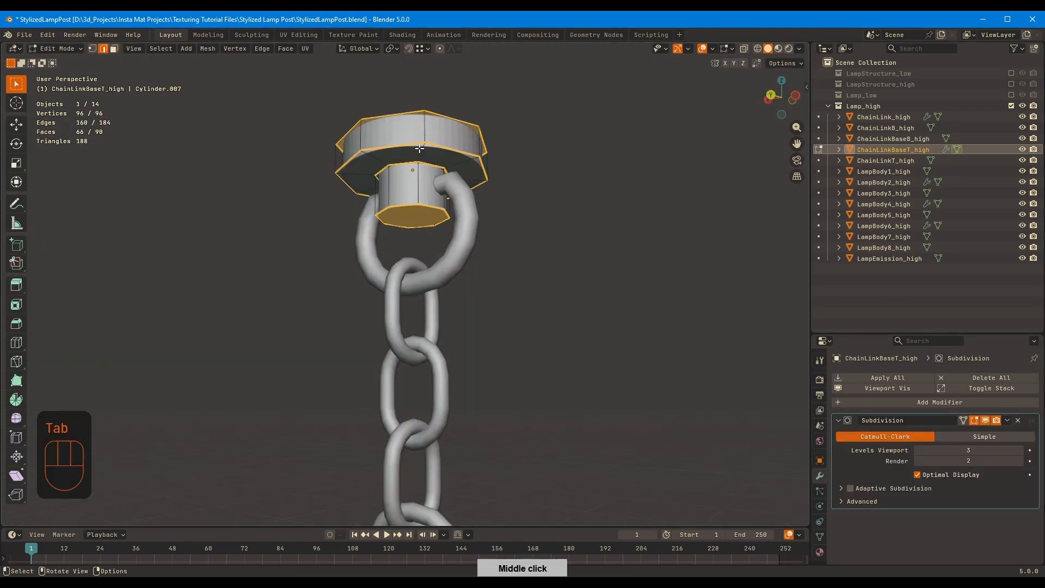
middle_drag(381, 109, 544, 147)
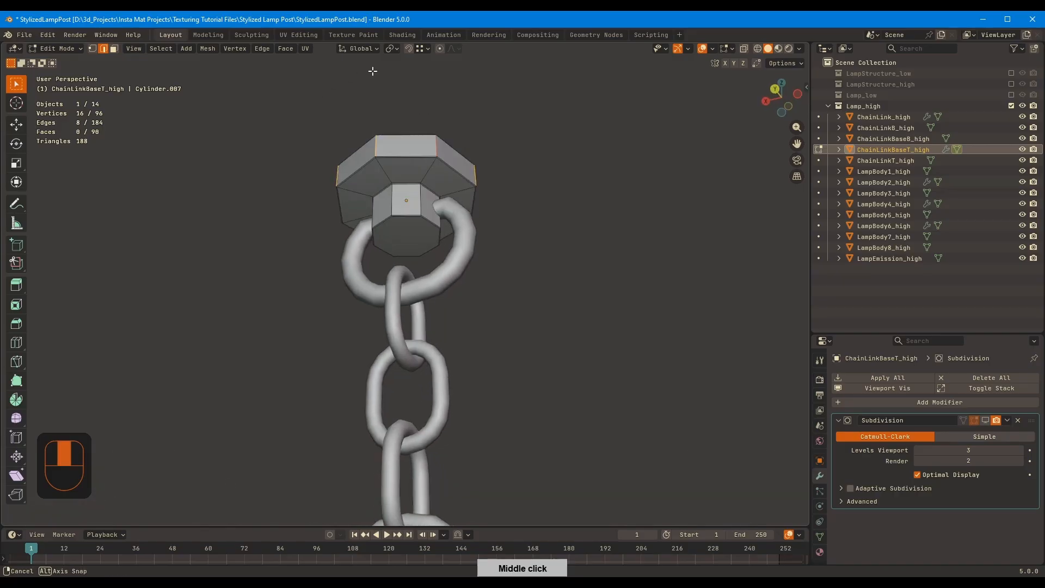
key(ctrl+z)
key(ctrl+z)
key(ctrl+z)
key(ctrl+z)
key(ctrl+z)
key(ctrl+z)
Bevel all edges of ChainLinkBaseT_high and give it a subdivision modifier at viewport level 5
key(a)
key(ctrl+b)
click(661, 177)
middle_drag(666, 182, 714, 190)
key(Tab)
key(ctrl+3)
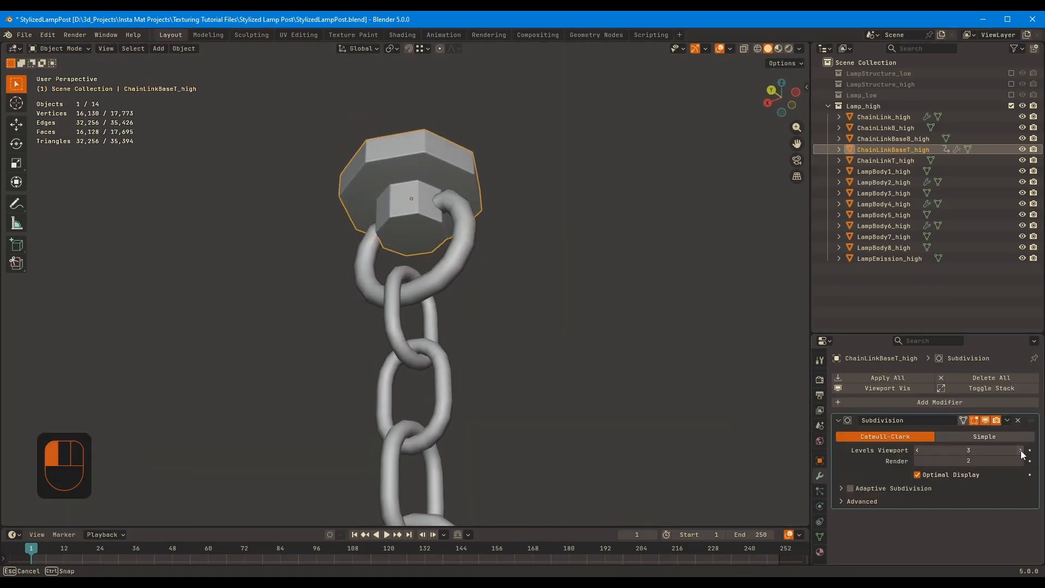
click(1021, 451)
Bevel all edges of ChainLinkBaseB_high, the chain's lower mount, and add a level 5 subdivision modifier
middle_drag(485, 272, 463, 430)
shift+middle_drag(463, 430, 424, 348)
click(400, 426)
key(Tab)
middle_drag(533, 294, 604, 266)
key(a)
key(ctrl+b)
click(616, 264)
scroll(613, 265, up, 4)
key(Tab)
key(ctrl+3)
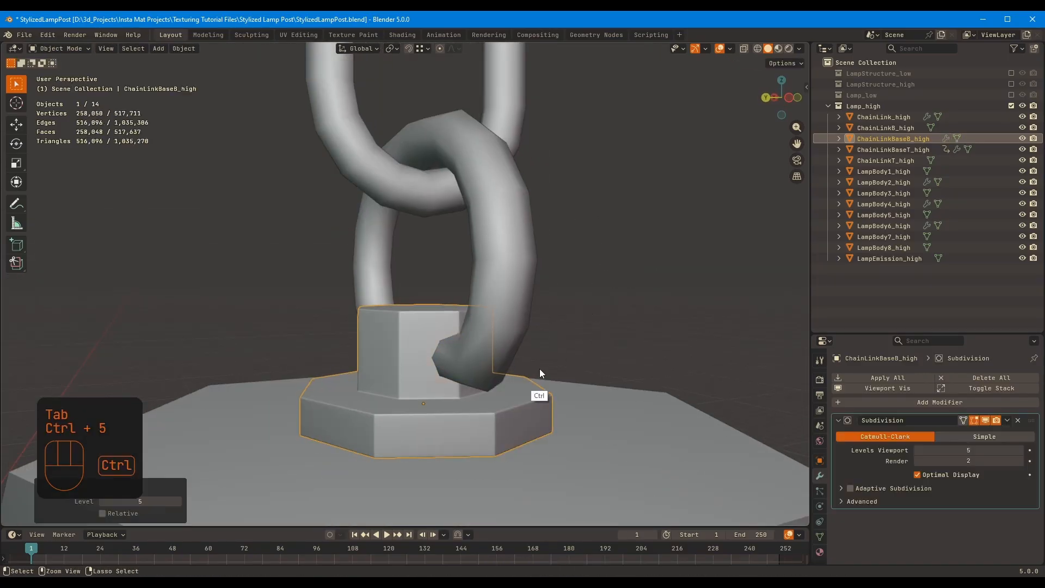
Select ChainLinkT_high and ChainLinkB_high together and open both meshes for edge editing
scroll(536, 326, down, 6)
shift+middle_drag(535, 245, 531, 416)
click(467, 156)
shift+middle_drag(481, 236, 536, 158)
middle_drag(536, 158, 547, 131)
shift+click(525, 406)
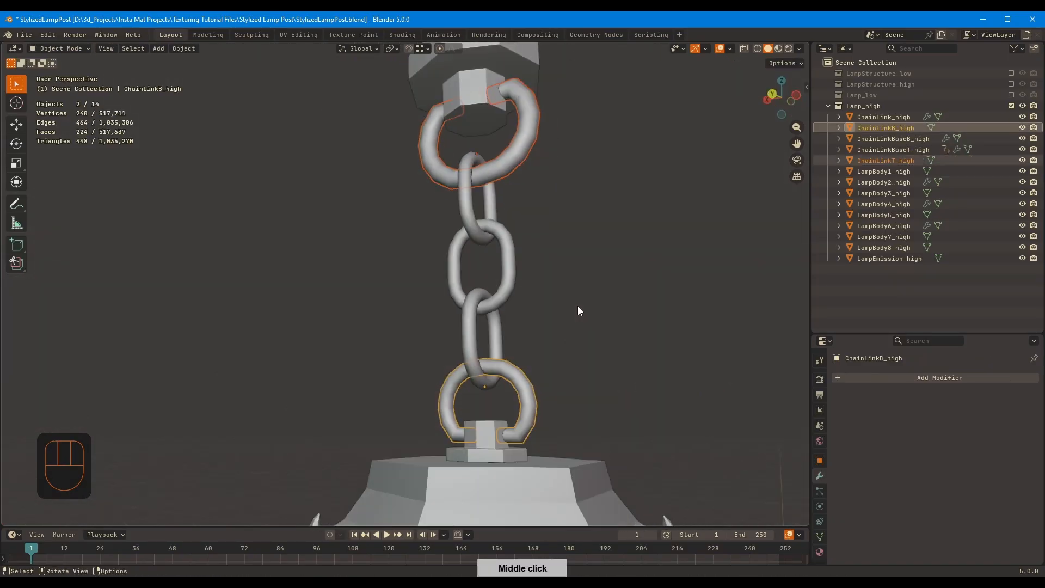
key(Tab)
key(2)
Bevel the edge loops near the ends of both ring links where they enter their mounts
alt+click(512, 437)
alt+shift+click(460, 434)
middle_drag(475, 393, 435, 231)
alt+shift+click(428, 140)
alt+shift+click(501, 132)
middle_drag(660, 157, 629, 204)
key(ctrl+b)
click(675, 178)
Add subdivision modifiers to ChainLinkT_high and ChainLinkB_high, testing viewport levels 3, 4 and 5
key(Tab)
key(ctrl+3)
key(ctrl+4)
key(ctrl+5)
middle_drag(617, 249, 591, 231)
Add a level 2 subdivision modifier to the arrayed ChainLink_high
click(487, 348)
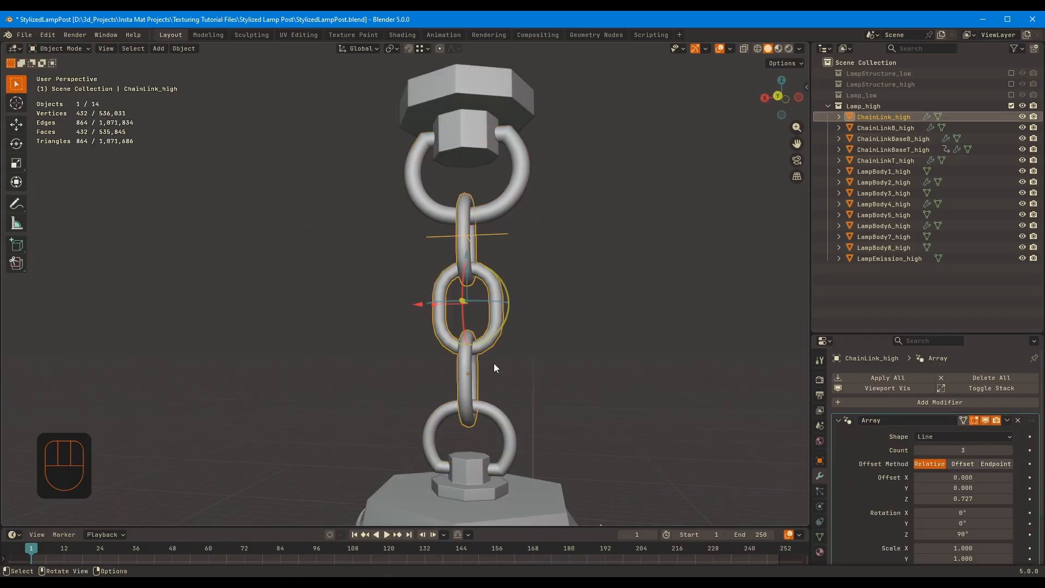
middle_drag(494, 363, 544, 277)
key(ctrl+2)
scroll(863, 436, down, 6)
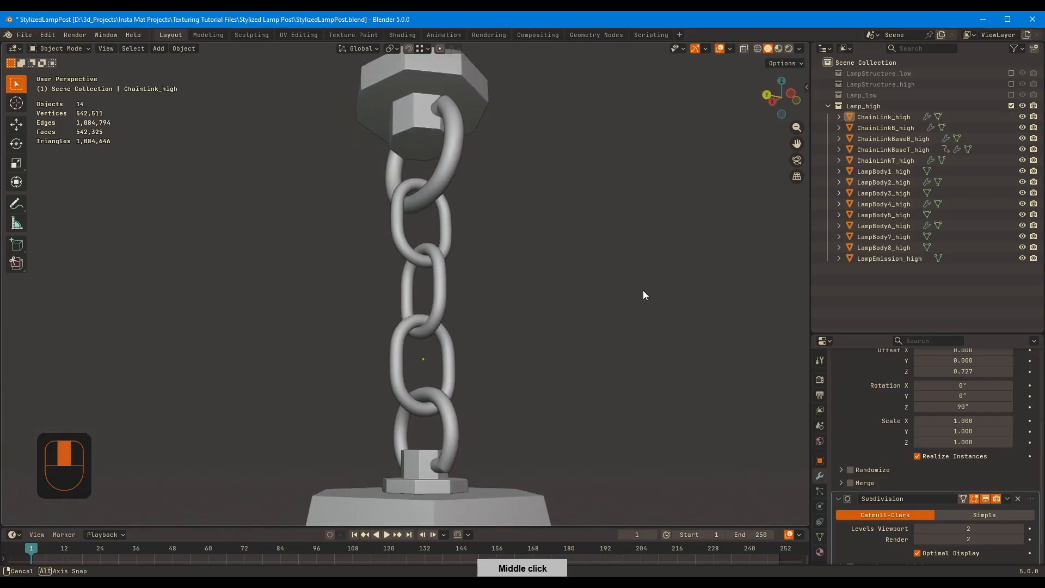
Try selecting the upper half of ChainLink_high's vertices through the mesh with X-ray
key(Tab)
key(a)
middle_drag(643, 289, 476, 330)
click(558, 313)
middle_drag(561, 309, 498, 322)
key(alt+w)
right_click(521, 322)
key(1)
key(alt+z)
drag(310, 322, 416, 379)
key(alt+z)
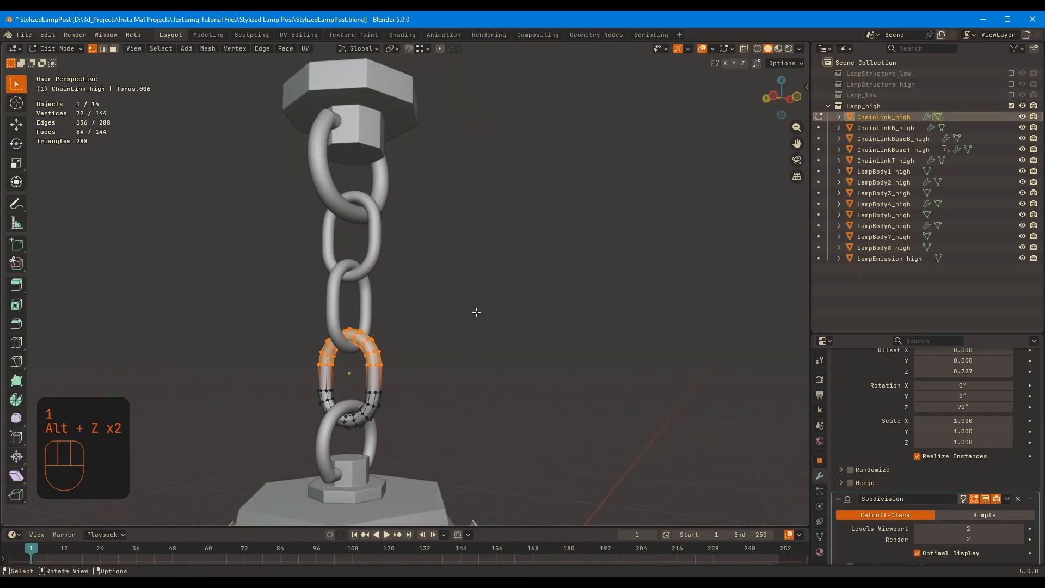
Stop editing ChainLink_high, undo the last changes and deselect everything
click(478, 319)
middle_drag(549, 319, 490, 318)
scroll(544, 315, down, 5)
key(Tab)
shift+middle_drag(593, 314, 579, 285)
key(ctrl+z)
key(ctrl+z)
key(ctrl+z)
key(ctrl+z)
key(ctrl+z)
key(ctrl+z)
key(ctrl+z)
key(ctrl+z)
key(ctrl+z)
key(ctrl+z)
click(608, 322)
Isolate LampBody1_high, the lantern's roof, and bevel all its edges except the two intermediate horizontal loops
scroll(512, 289, up, 4)
click(475, 307)
key(Tab)
key(a)
key(2)
alt+shift+click(427, 316)
alt+shift+click(424, 350)
key(KP_Divide)
middle_drag(598, 261, 621, 261)
key(ctrl+b)
click(667, 260)
key(Tab)
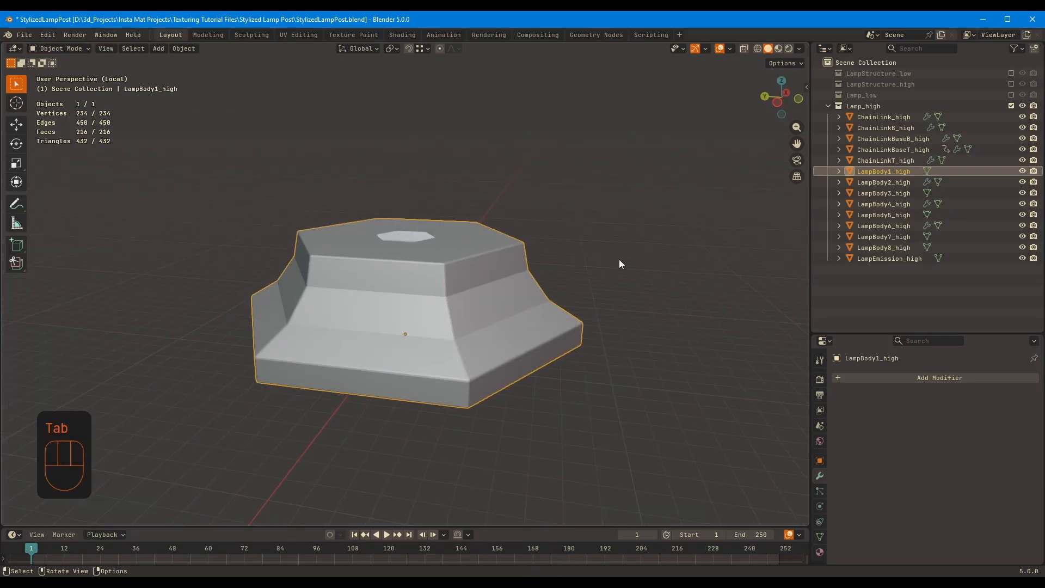
Bring the whole lantern back into view and add a level 3 subdivision modifier to LampBody1_high
key(KP_Divide)
key(ctrl+3)
middle_drag(593, 320, 590, 262)
shift+middle_drag(577, 413, 561, 272)
Bevel LampBody7_high's edges, except its two intermediate horizontal loops, with two segments, and fine-tune the bevel width
click(471, 432)
key(Tab)
middle_drag(471, 432, 454, 414)
alt+shift+click(447, 414)
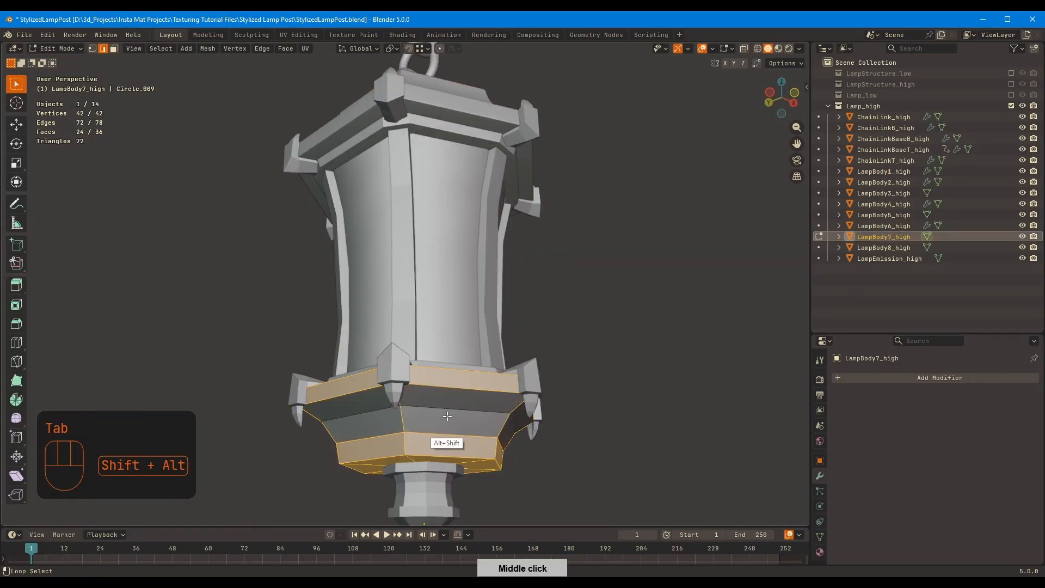
click(661, 347)
middle_drag(667, 345, 580, 319)
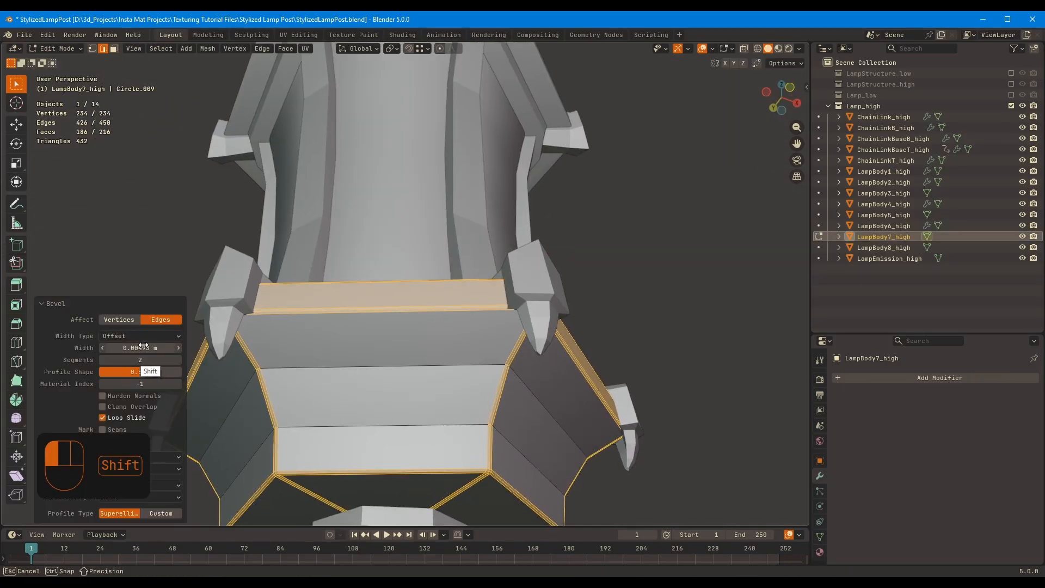
Add a level 3 subdivision modifier to LampBody7_high
key(Tab)
key(ctrl+3)
scroll(537, 268, down, 5)
middle_drag(517, 327, 440, 414)
Isolate LampBody3_high and LampBody5_high, the upper and lower lantern rings, and bevel all their edges with two segments
click(466, 305)
middle_drag(462, 293, 487, 376)
click(497, 179)
shift+click(482, 397)
key(KP_Divide)
key(Tab)
key(a)
middle_drag(564, 252, 594, 289)
key(ctrl+b)
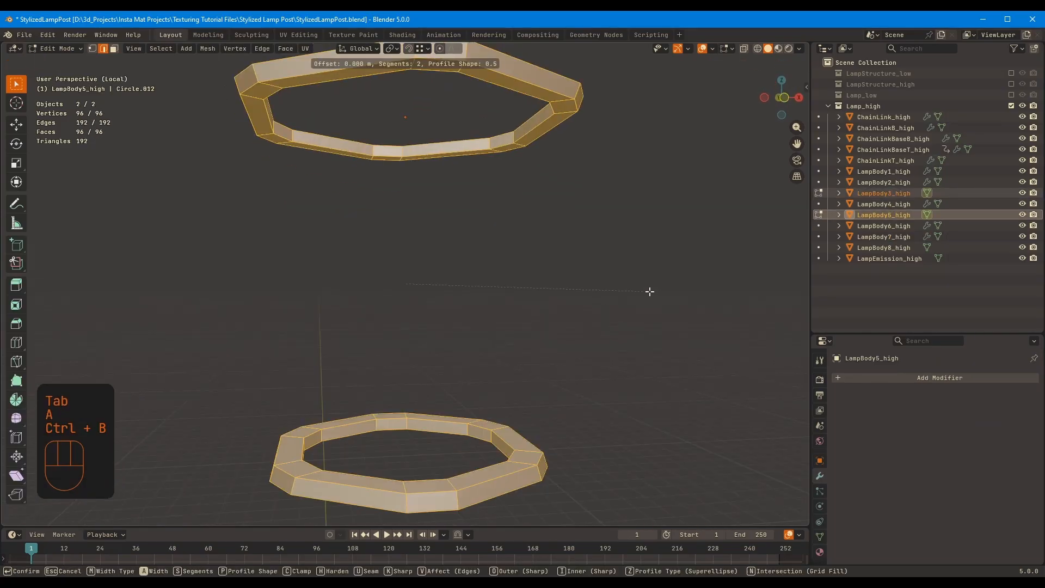
click(660, 291)
middle_drag(661, 291, 701, 233)
Add level 3 subdivision modifiers to LampBody3_high and LampBody5_high and bring the whole lantern back into view
key(Tab)
key(KP_Divide)
key(ctrl+3)
middle_drag(545, 262, 392, 296)
scroll(498, 312, up, 3)
click(985, 423)
scroll(468, 332, down, 2)
Isolate LampBody4_high, the curved side bars, and bevel its edges, except the intermediate horizontal loops, with two segments
click(377, 296)
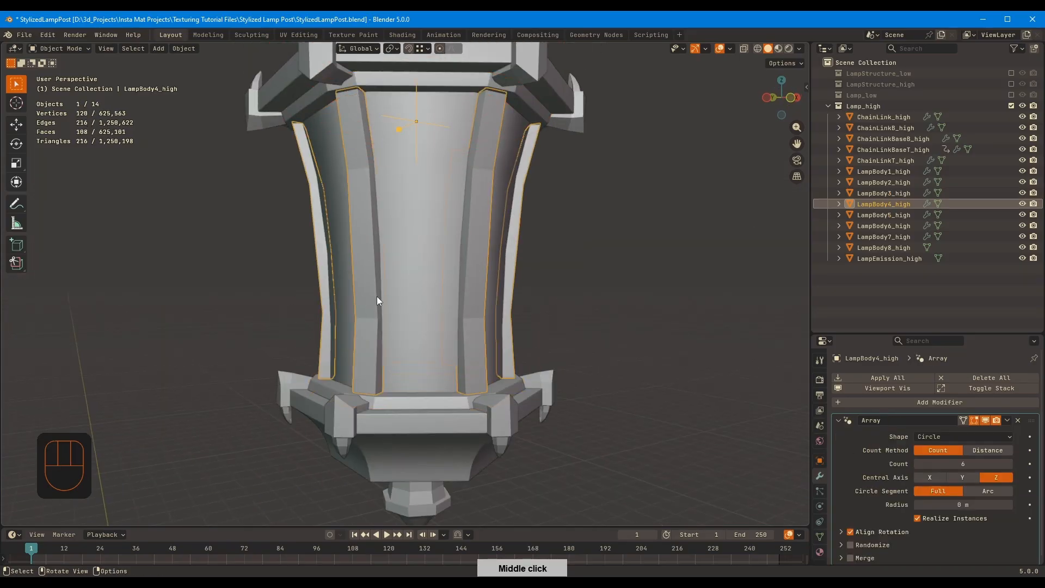
key(KP_Divide)
key(Tab)
middle_drag(424, 261, 512, 294)
key(2)
alt+shift+click(527, 256)
key(ctrl+b)
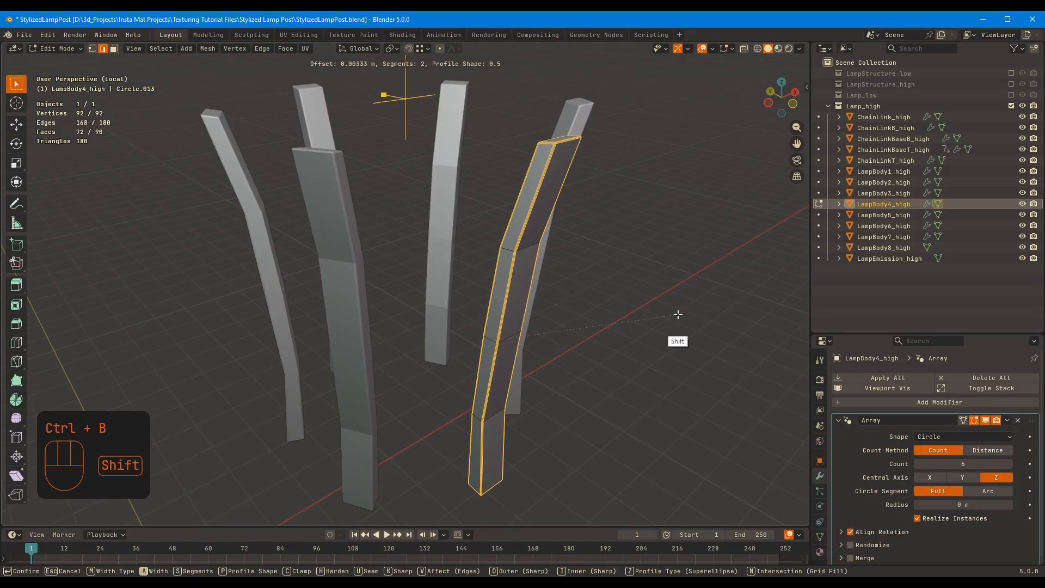
click(667, 315)
Add a level 3 subdivision modifier to LampBody4_high and bring the whole lantern back into view
key(Tab)
key(ctrl+3)
key(KP_Divide)
Isolate LampEmission_high and try extruding its open upper and lower borders, scaling them by 1.098 along Z
middle_drag(602, 249, 442, 306)
click(448, 270)
key(KP_Divide)
key(Tab)
key(2)
alt+click(410, 171)
key(e)
right_click(571, 276)
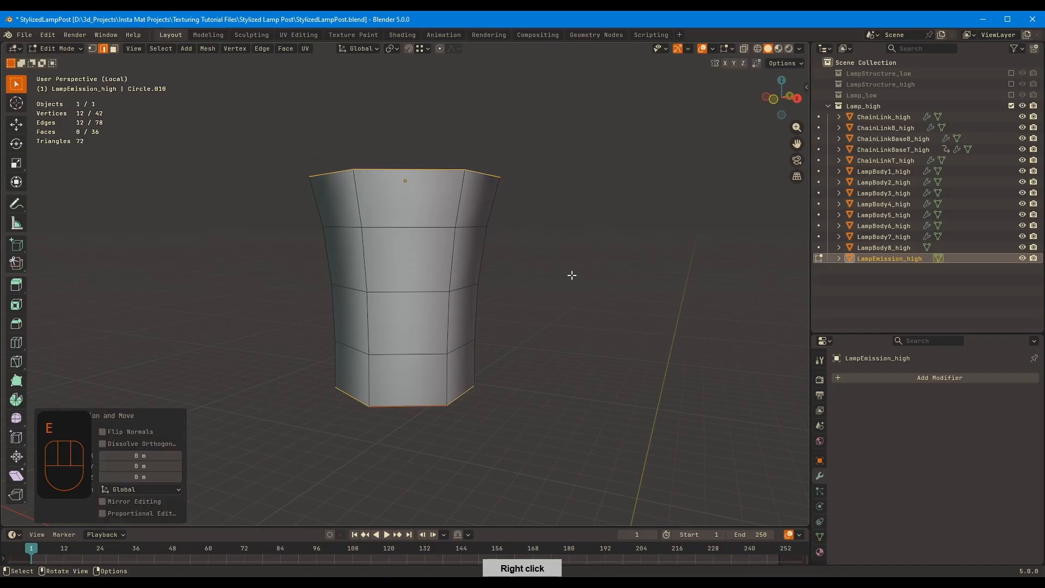
click(579, 245)
Try adding support loops near LampEmission_high's upper and lower ends, together with a level 3 subdivision modifier
middle_drag(548, 203, 394, 204)
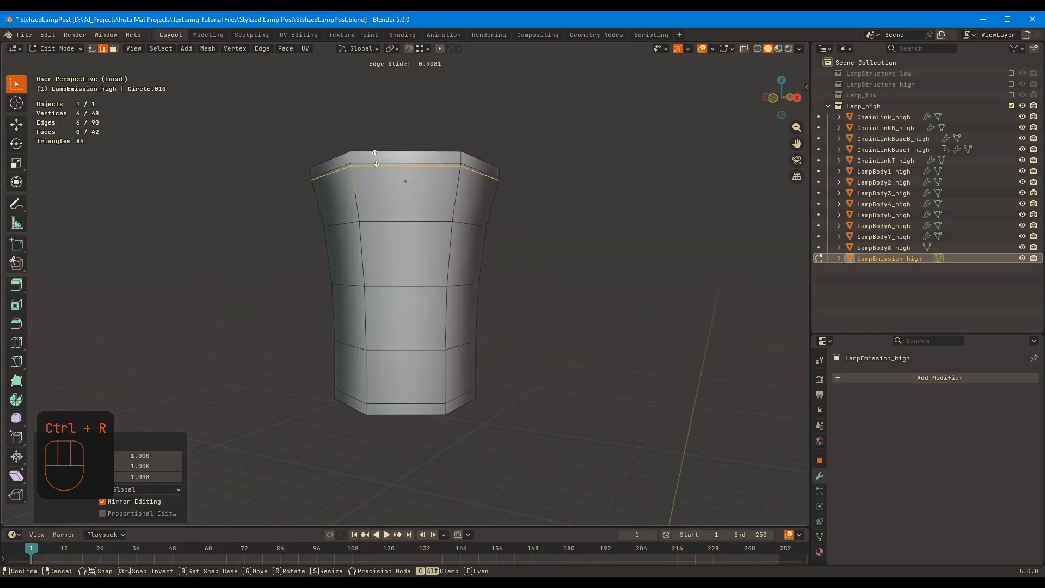
click(373, 392)
key(Tab)
key(ctrl+3)
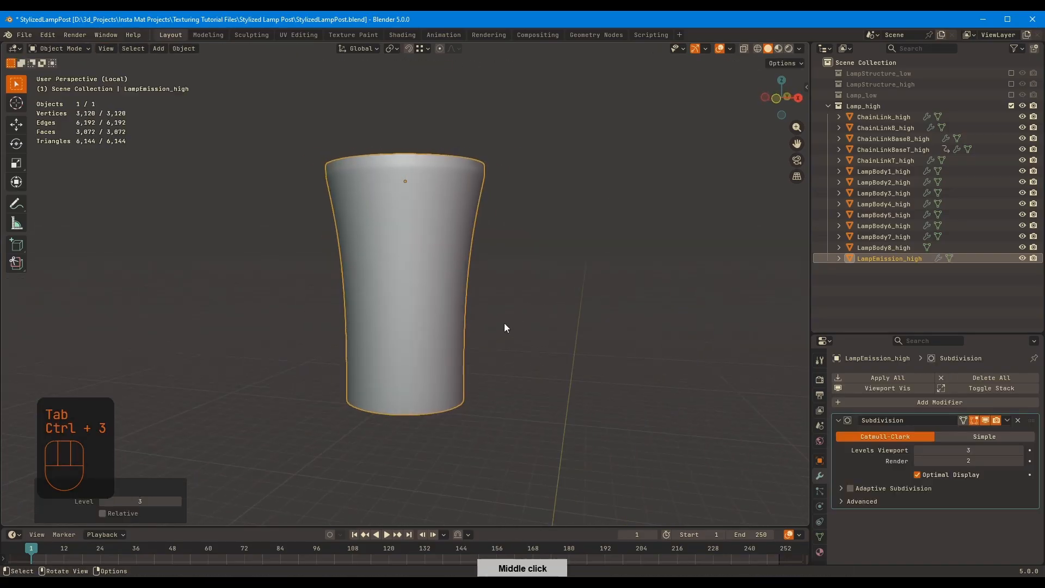
key(KP_Divide)
Undo the subdivision modifier, support loops and border scaling on LampEmission_high and bring the whole lantern back into view
middle_drag(383, 286, 716, 296)
key(ctrl+z)
key(ctrl+z)
key(ctrl+z)
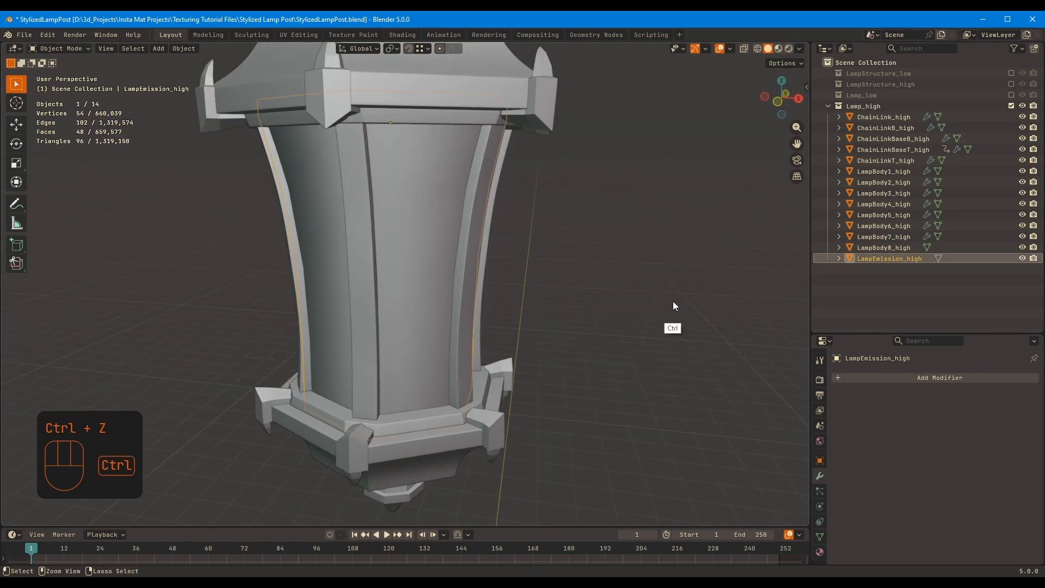
key(KP_Divide)
key(ctrl+z)
key(Tab)
key(KP_Divide)
Isolate LampBody8_high, the lantern's pointed finial, and bevel its edges, except the intermediate horizontal loops, with two segments
middle_drag(550, 303, 593, 283)
scroll(531, 304, down, 6)
scroll(593, 283, up, 6)
click(452, 403)
key(Tab)
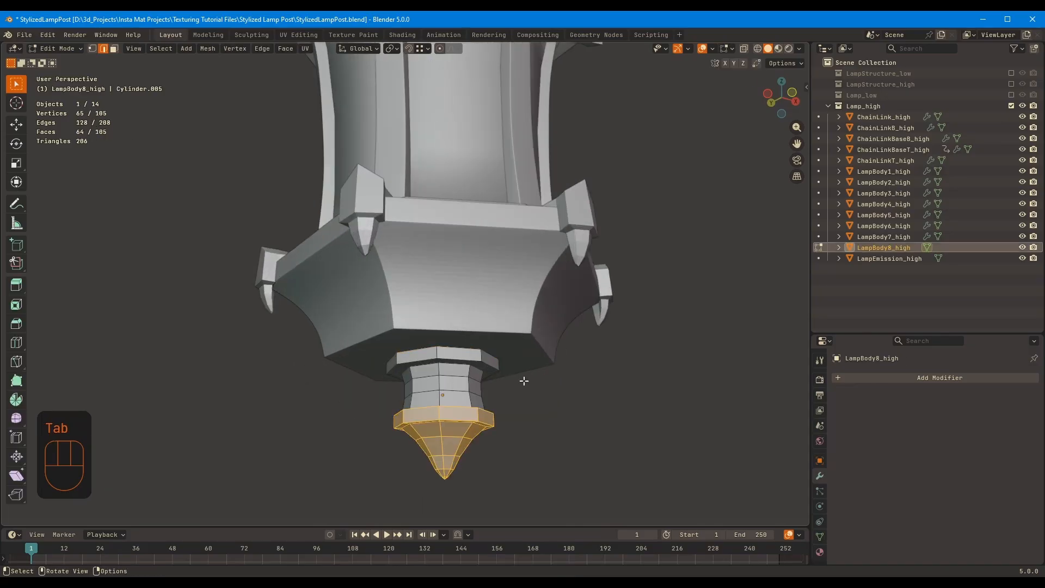
key(a)
middle_drag(523, 380, 443, 416)
alt+shift+click(443, 403)
alt+shift+click(438, 429)
alt+shift+click(434, 449)
scroll(436, 424, up, 8)
alt+shift+click(339, 319)
middle_drag(483, 326, 419, 304)
alt+shift+click(370, 254)
alt+shift+click(368, 222)
middle_drag(458, 256, 544, 212)
key(KP_Divide)
key(ctrl+b)
click(644, 237)
ctrl+middle_drag(644, 238, 631, 210)
middle_drag(620, 239, 667, 217)
key(Tab)
key(Tab)
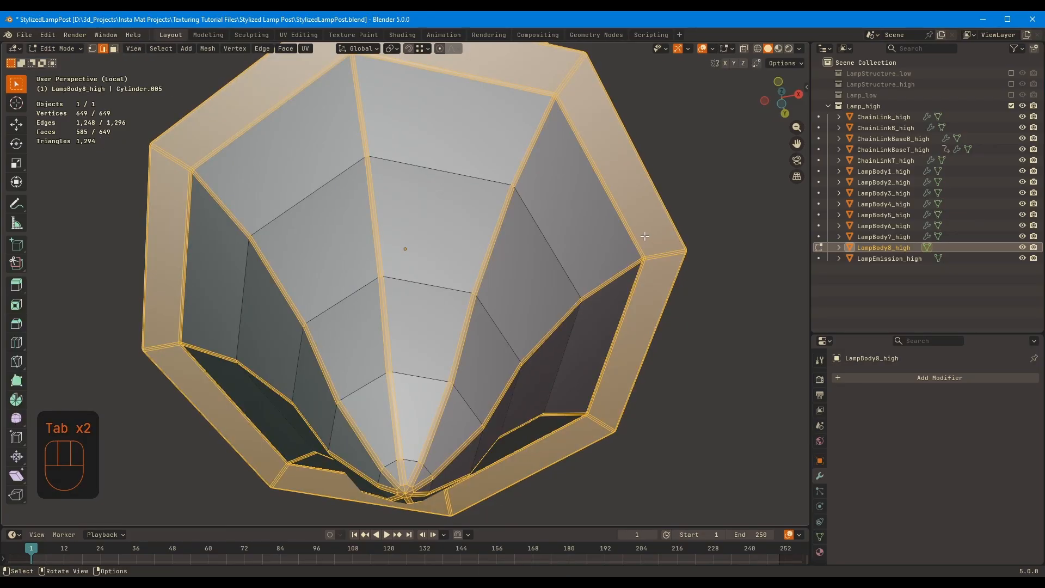
Add a level 3 subdivision modifier to LampBody8_high and bring the whole lantern back into view
ctrl+middle_drag(626, 294, 492, 305)
scroll(598, 245, down, 5)
key(Tab)
key(ctrl+3)
key(KP_Divide)
Isolate LampBody6_high, the lower corner brackets, and try adding support loops around the spike's base and along the block
shift+middle_drag(348, 283, 489, 349)
click(443, 324)
key(Tab)
key(KP_Divide)
middle_drag(457, 305, 490, 277)
shift+middle_drag(588, 223, 536, 260)
scroll(537, 260, up, 3)
key(ctrl+r)
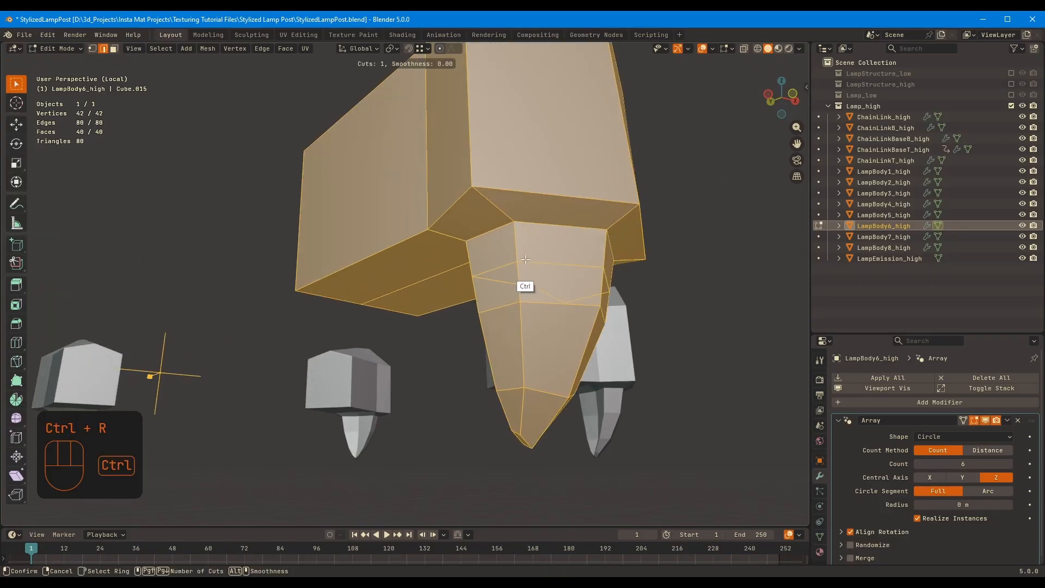
click(537, 223)
click(520, 214)
middle_drag(521, 213, 562, 162)
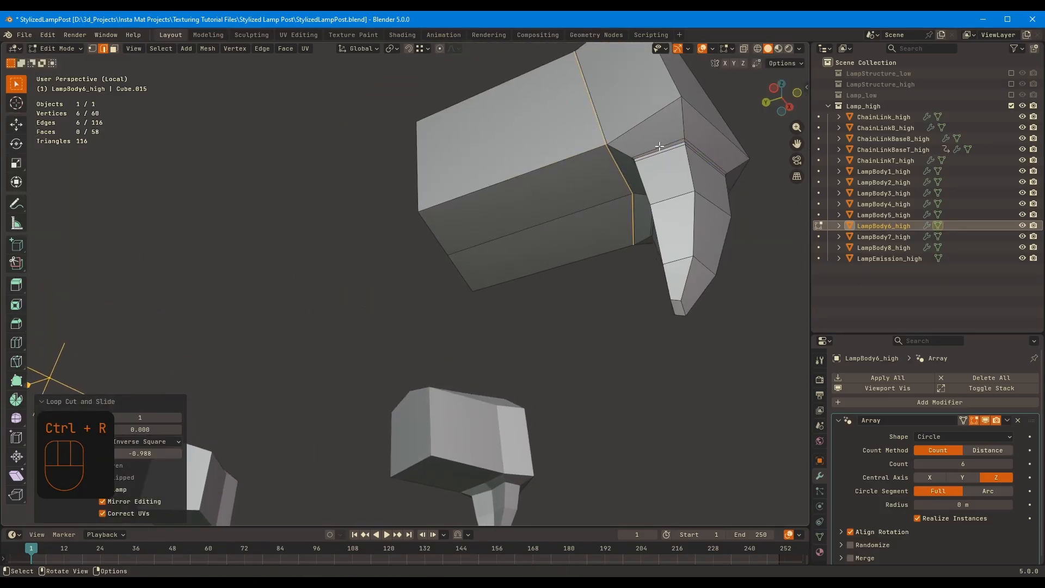
Try further support loop cuts on LampBody6_high, then undo all of its added loops
click(621, 137)
middle_drag(620, 137, 503, 245)
click(448, 228)
key(ctrl+r)
click(425, 205)
key(ctrl+z)
key(ctrl+z)
key(ctrl+z)
key(ctrl+z)
key(ctrl+z)
key(ctrl+z)
key(ctrl+z)
key(ctrl+z)
key(ctrl+shift+z)
key(ctrl+shift+z)
key(ctrl+shift+z)
key(ctrl+shift+z)
key(ctrl+shift+z)
key(ctrl+shift+z)
key(ctrl+z)
key(ctrl+z)
Bevel LampBody6_high's edges, except the spike's two intermediate horizontal loops, with two segments
key(KP_Divide)
key(KP_Decimal)
key(2)
alt+shift+click(469, 315)
alt+shift+click(462, 382)
middle_drag(490, 375, 611, 341)
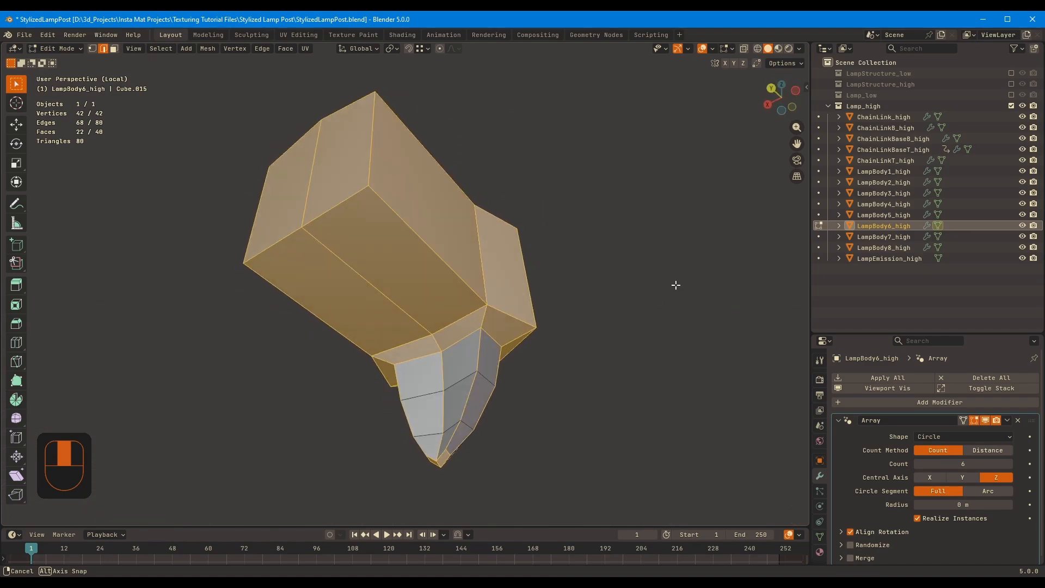
middle_drag(676, 284, 636, 234)
key(ctrl+b)
click(655, 238)
middle_drag(550, 228, 604, 191)
middle_drag(604, 191, 536, 316)
Add a level 3 subdivision modifier to LampBody6_high, check its wireframe, and bring the whole lantern back into view
key(Tab)
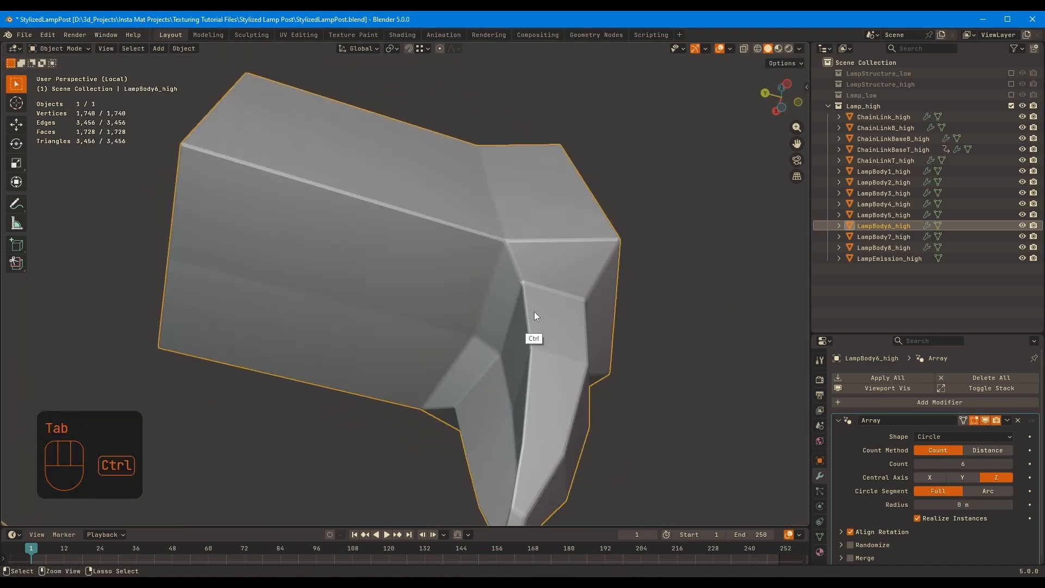
scroll(928, 527, down, 4)
click(648, 338)
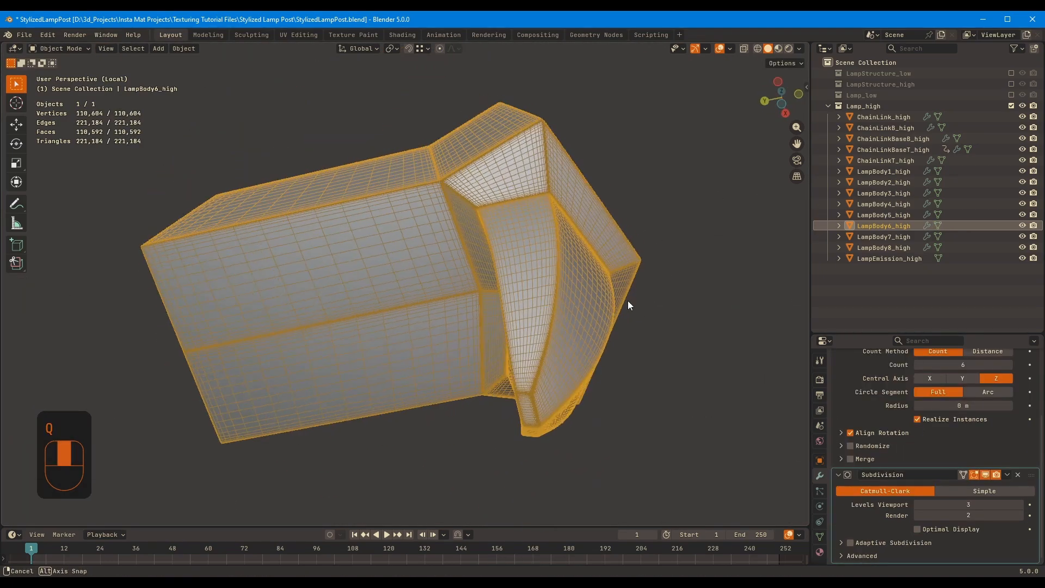
middle_drag(628, 301, 359, 517)
key(KP_Divide)
Isolate LampBody2_high, the upper corner brackets, and bevel its edges, except the spike's intermediate horizontal loops
click(416, 170)
key(KP_Decimal)
middle_drag(479, 173, 517, 243)
key(Tab)
key(KP_Divide)
key(a)
middle_drag(464, 324, 484, 313)
alt+shift+click(455, 320)
ctrl+middle_drag(484, 313, 469, 288)
key(ctrl+b)
shift+click(669, 262)
Add a level 3 subdivision modifier to LampBody2_high and bring the whole lantern back into view
key(Tab)
ctrl+middle_drag(667, 262, 553, 261)
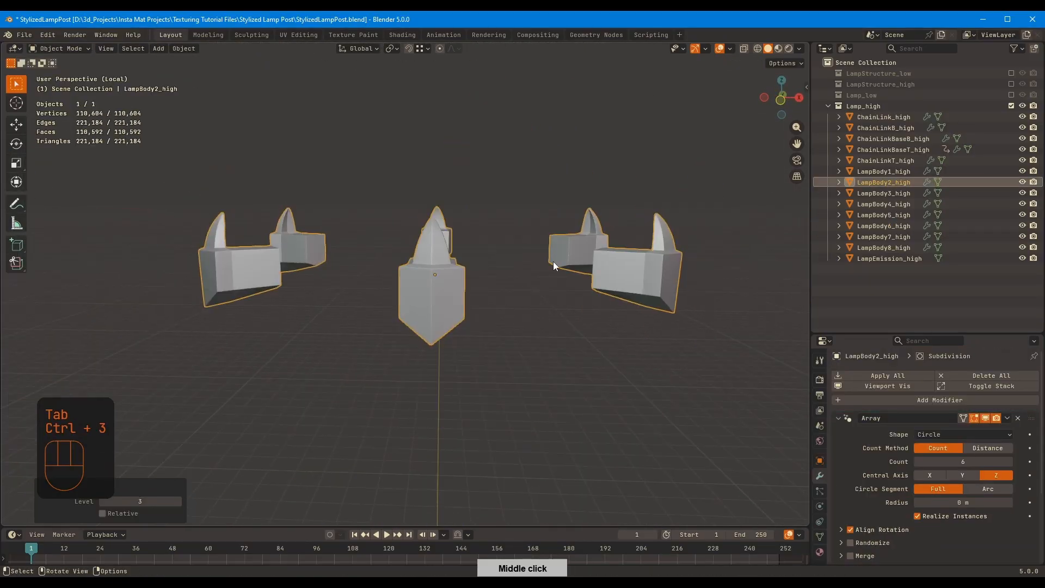
key(KP_Divide)
Isolate LampEmission_high, the lantern's glass body, and open its mesh for editing
click(440, 310)
key(KP_Divide)
middle_drag(442, 309, 554, 188)
key(Tab)
key(Tab)
key(Tab)
Try beveling all of LampEmission_high's edges at once
middle_drag(488, 246, 577, 238)
key(a)
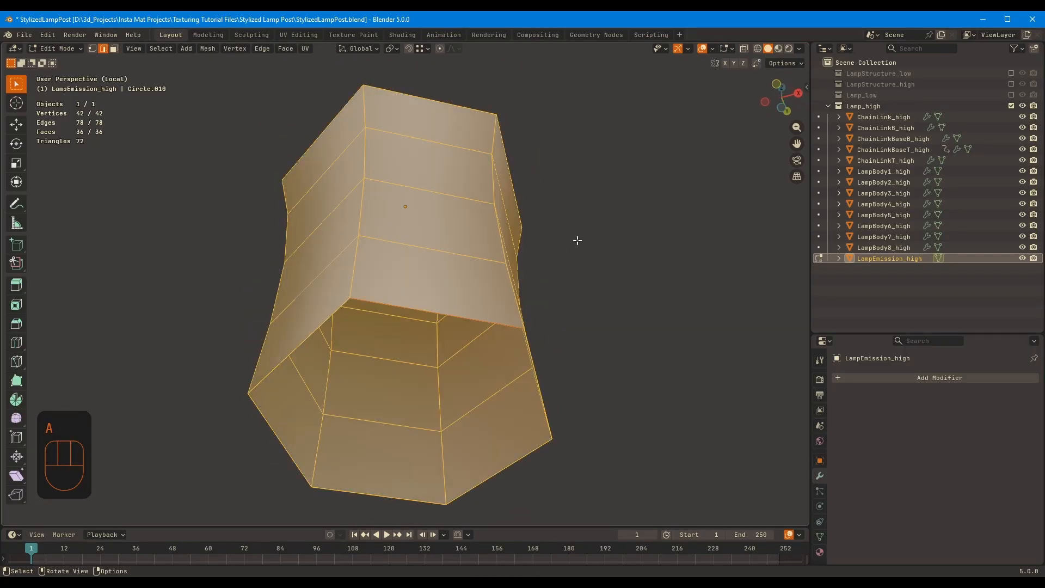
key(ctrl+b)
key(ctrl+z)
key(ctrl+z)
Try beveling only LampEmission_high's vertical edges, then undo that bevel
click(161, 49)
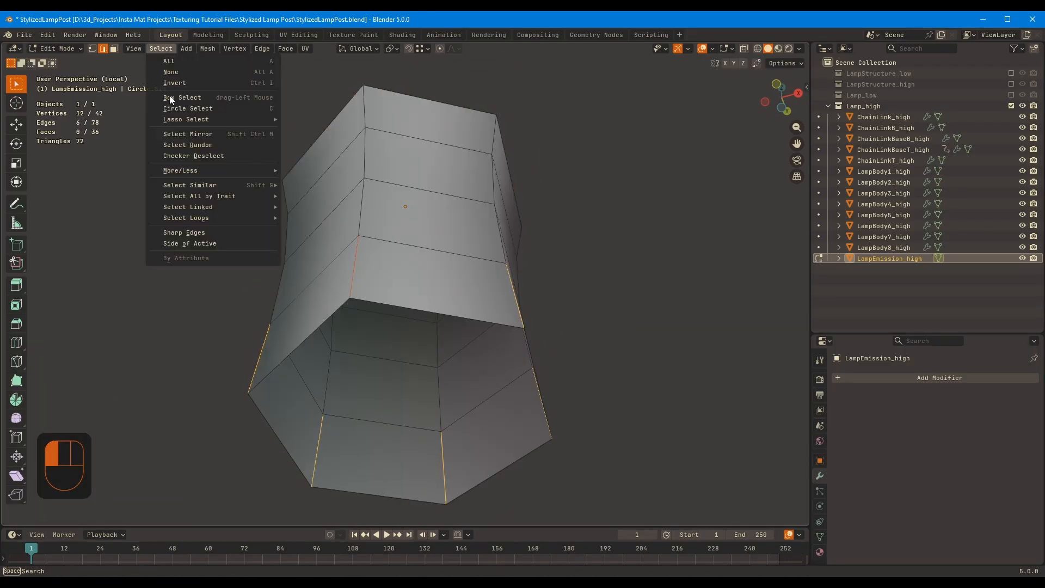
click(363, 217)
key(ctrl+b)
middle_drag(577, 183, 566, 207)
click(593, 198)
key(ctrl+z)
key(1)
key(2)
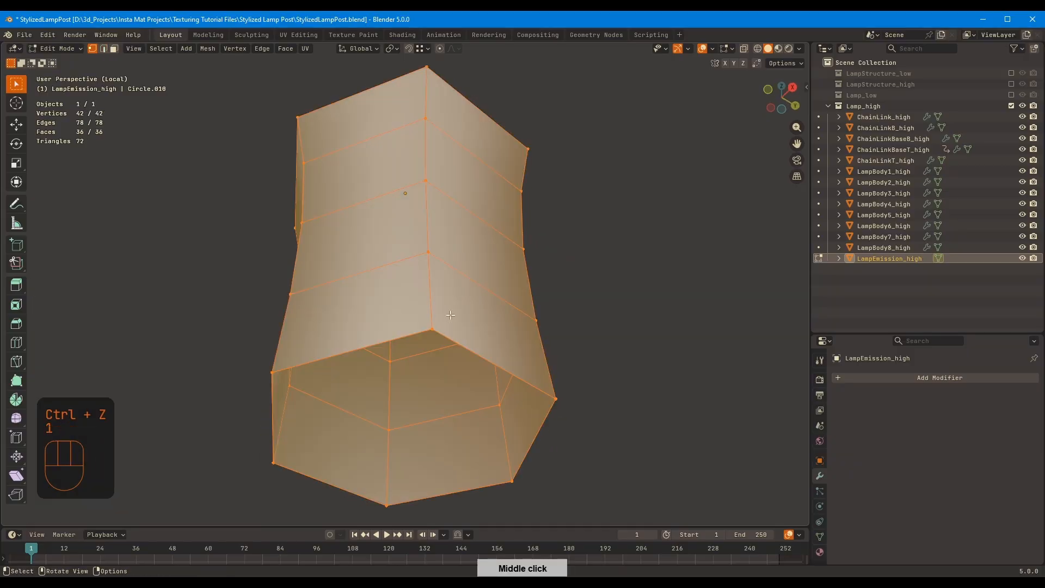
Delete the outermost vertex loops at the lower and upper ends of LampEmission_high
alt+click(461, 345)
key(g)
click(450, 359)
key(x)
click(450, 360)
alt+click(450, 182)
key(g)
click(476, 119)
key(x)
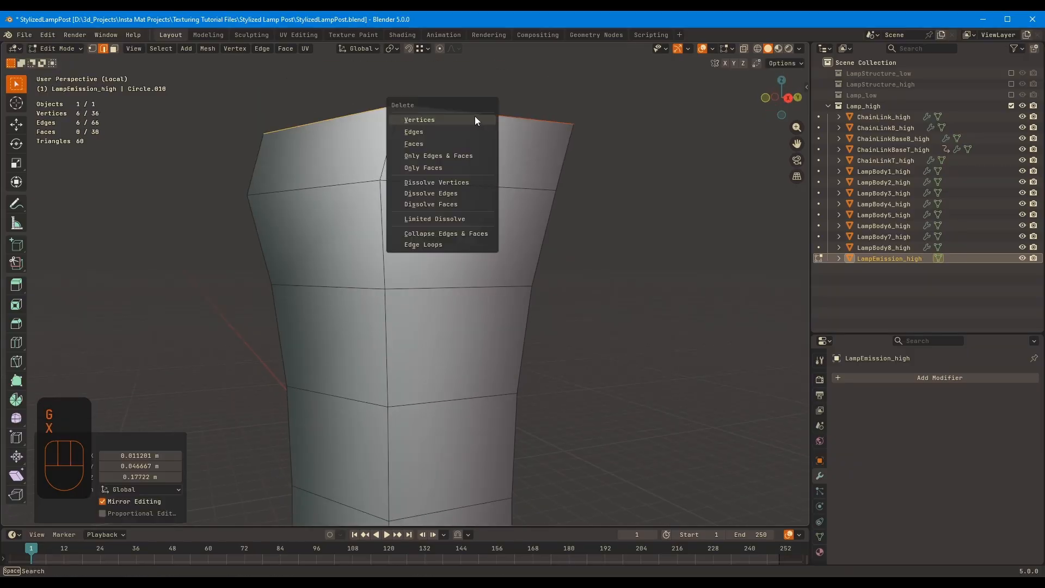
click(476, 120)
Select all vertical edge loops around LampEmission_high, extending the selection from its ring of vertical edges
click(165, 49)
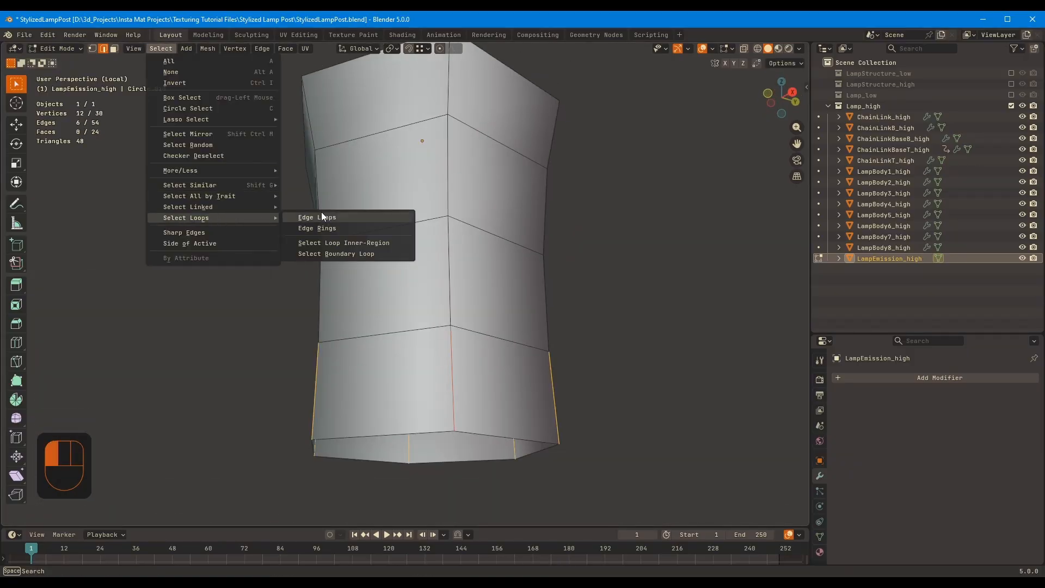
click(321, 217)
middle_drag(490, 229, 403, 245)
Try beveling the selected vertical edges and resizing the whole glass body along its normals with Shrink/Fatten
key(ctrl+b)
click(700, 215)
key(KP_Divide)
key(F9)
middle_drag(611, 264, 562, 198)
key(a)
key(alt+s)
click(669, 143)
middle_drag(669, 143, 534, 207)
key(ctrl+z)
key(ctrl+shift+z)
key(ctrl+shift+z)
key(ctrl+shift+z)
key(ctrl+shift+z)
key(ctrl+shift+z)
key(ctrl+z)
Bevel the glass body's vertical edges with a single segment, matching the width against the surrounding lantern frame
key(KP_Divide)
key(KP_Divide)
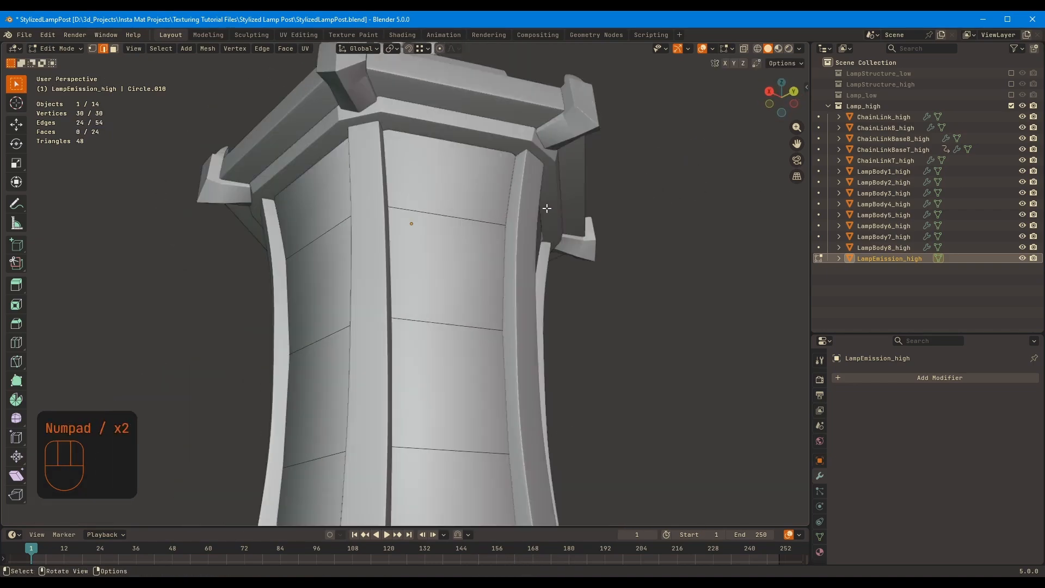
key(ctrl+b)
click(565, 193)
key(KP_Divide)
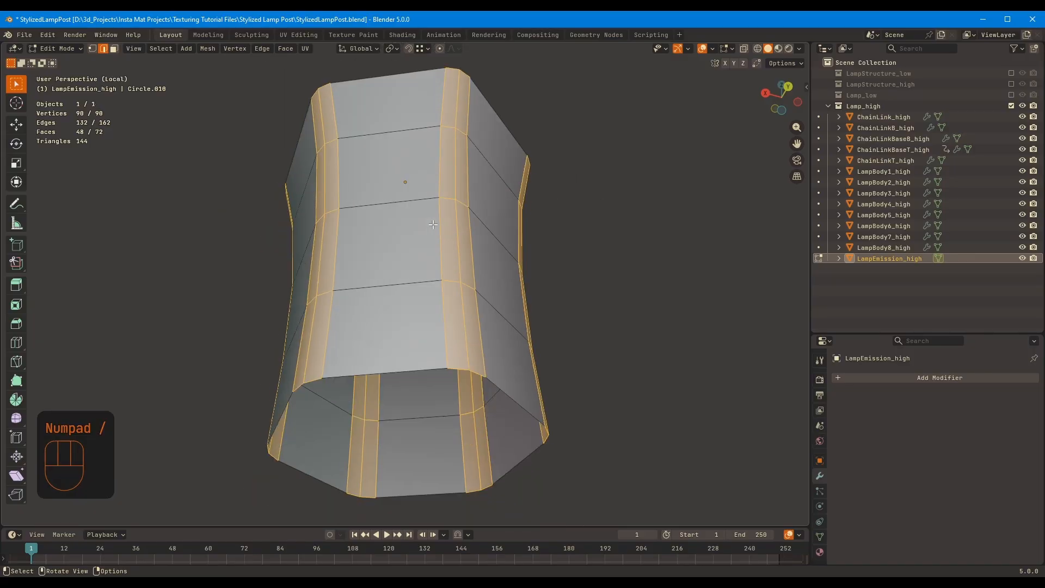
middle_drag(374, 275, 420, 261)
key(F9)
drag(419, 261, 629, 214)
click(660, 267)
middle_drag(642, 182, 479, 229)
Add a level 3 subdivision modifier to LampEmission_high
key(KP_Divide)
middle_drag(490, 294, 451, 267)
key(Tab)
key(ctrl+3)
key(KP_Divide)
Open LampEmission_high's mesh and select the vertical edge loops on both sides of every beveled corner strip
key(Tab)
key(2)
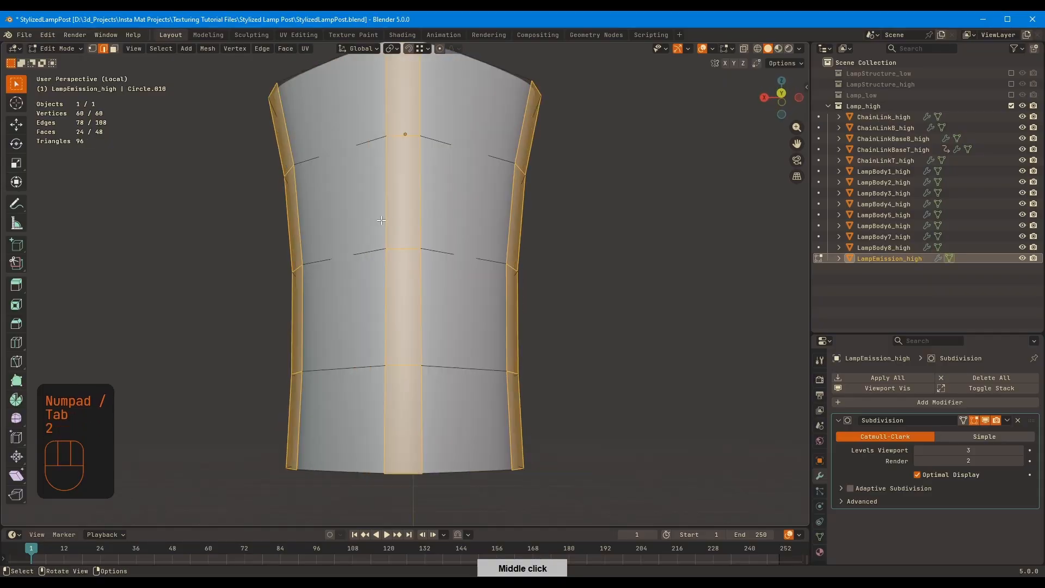
middle_drag(479, 221, 577, 253)
key(a)
alt+shift+click(443, 201)
alt+shift+click(437, 313)
alt+shift+click(441, 413)
middle_drag(566, 318, 573, 217)
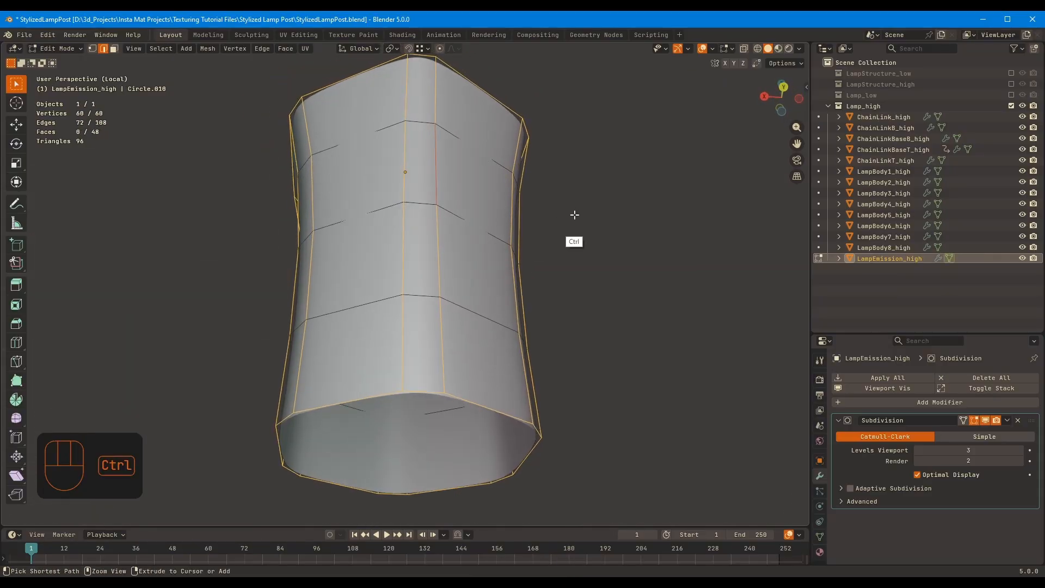
Try beveling the selected vertical edge loops of LampEmission_high
key(ctrl+b)
click(588, 210)
click(179, 361)
scroll(468, 272, down, 4)
middle_drag(468, 272, 549, 152)
key(Tab)
key(ctrl+z)
key(ctrl+z)
key(ctrl+z)
key(Tab)
Show the Lamp_low collection and delete its existing lamp emission object
click(1012, 95)
scroll(888, 226, down, 2)
click(889, 206)
key(Delete)
Duplicate LampEmission_high in place, move the copy into the Lamp_low collection and rename it LampEmission_low
scroll(917, 207, down, 2)
click(895, 321)
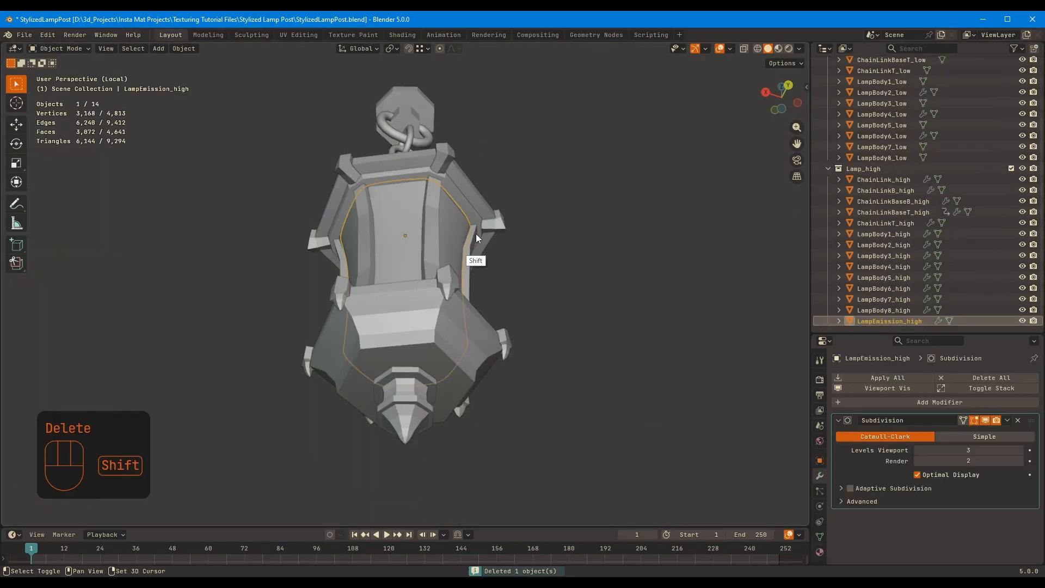
key(shift+d)
right_click(479, 238)
drag(904, 329, 912, 157)
double_click(911, 158)
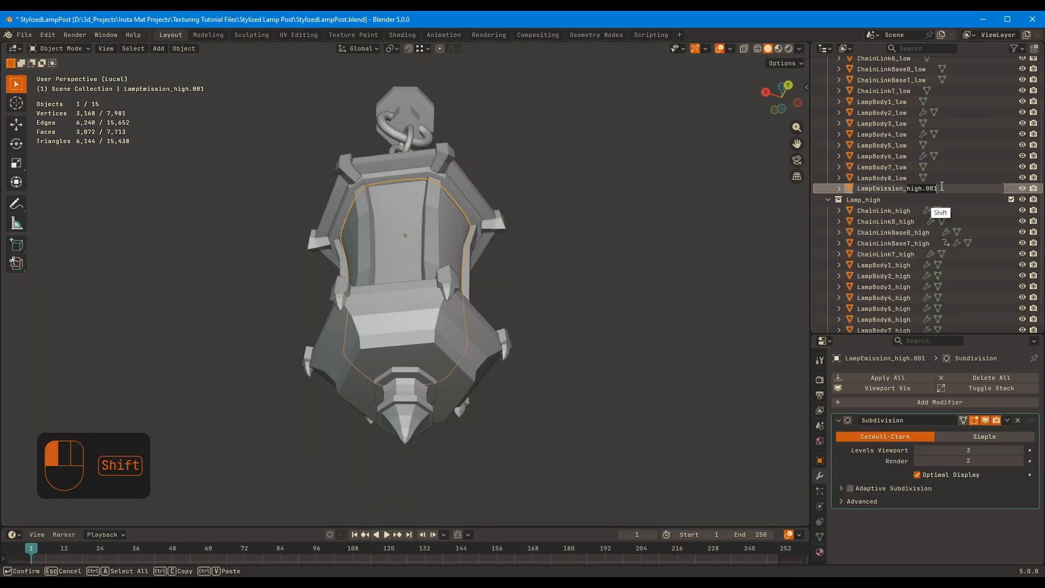
Remove the Subdivision modifier from LampEmission_low and hide the Lamp_low collection
scroll(898, 165, up, 3)
click(1018, 420)
click(1011, 95)
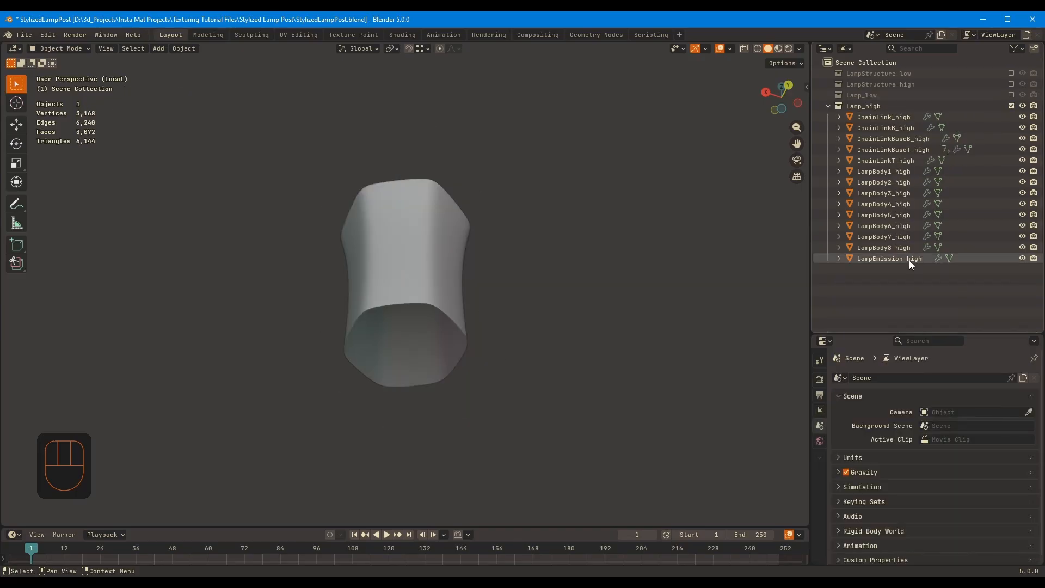
Bevel LampEmission_high's selected vertical edge loops with 2 segments and a width of about 0.007 m
click(908, 259)
middle_drag(427, 245, 424, 289)
key(Tab)
middle_drag(517, 267, 495, 291)
key(ctrl+b)
click(547, 248)
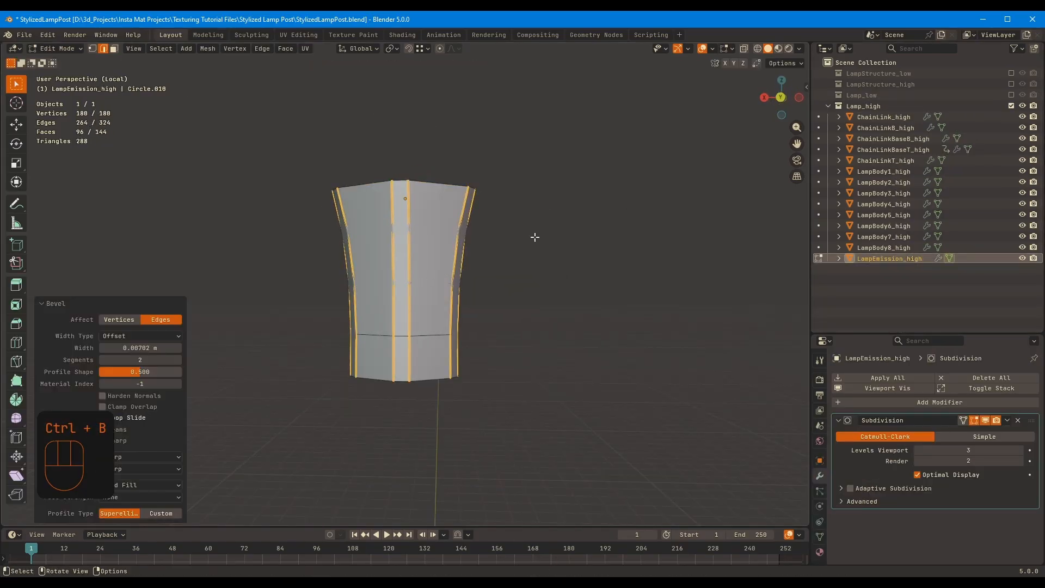
scroll(561, 222, up, 4)
Bring the whole high-poly lantern back into view with nothing selected and save the file
key(Tab)
key(KP_Divide)
click(605, 237)
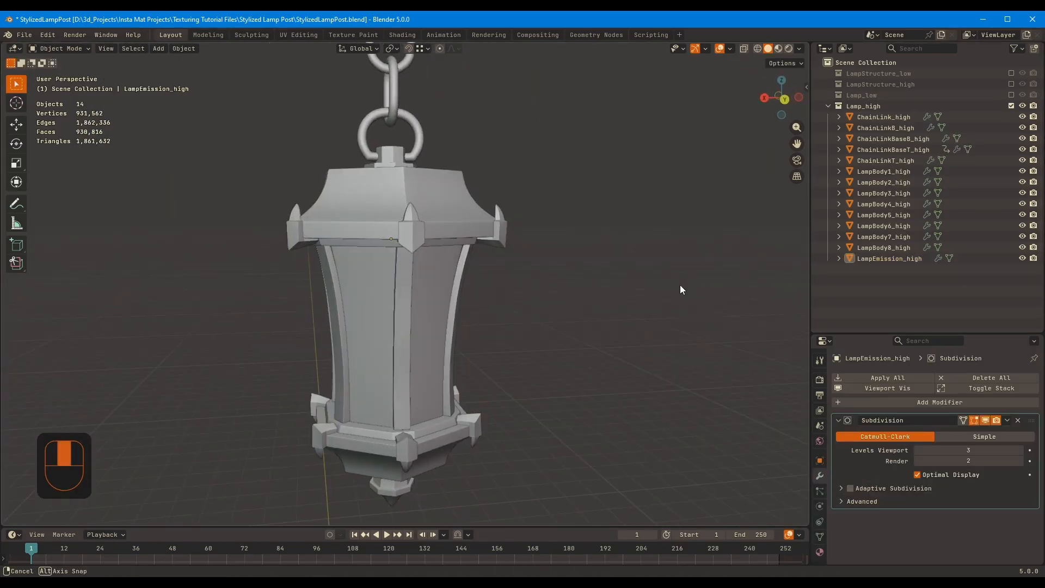
key(ctrl+s)
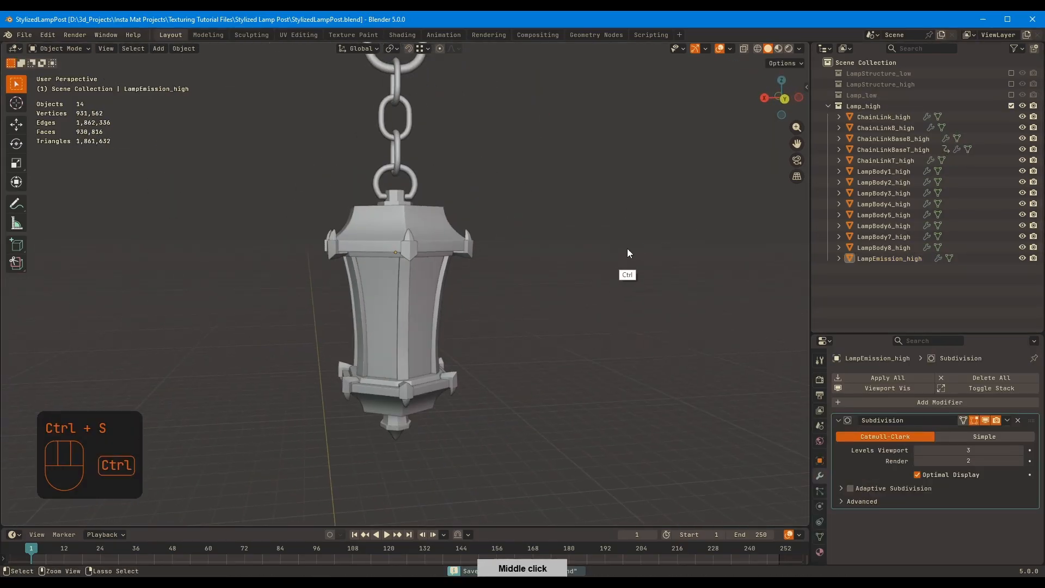
Show the LampStructure_high, Lamp_low and LampStructure_low collections together with the high-poly lantern
click(1010, 85)
click(1011, 171)
scroll(775, 186, down, 2)
click(1011, 74)
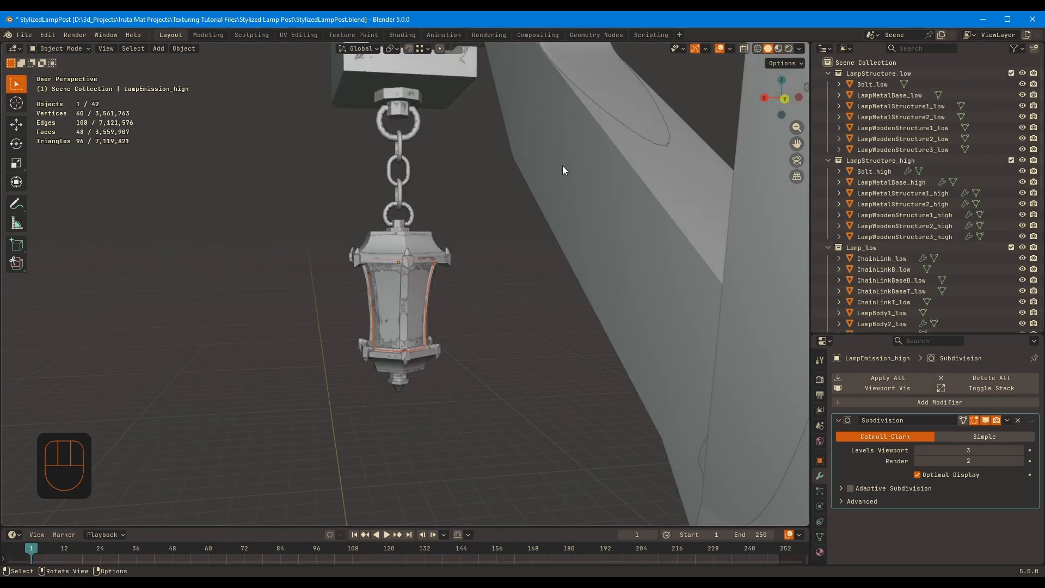
middle_drag(563, 170, 545, 174)
Hide the LampStructure_low and Lamp_low collections, deselect everything and save the file
click(1011, 73)
click(1011, 171)
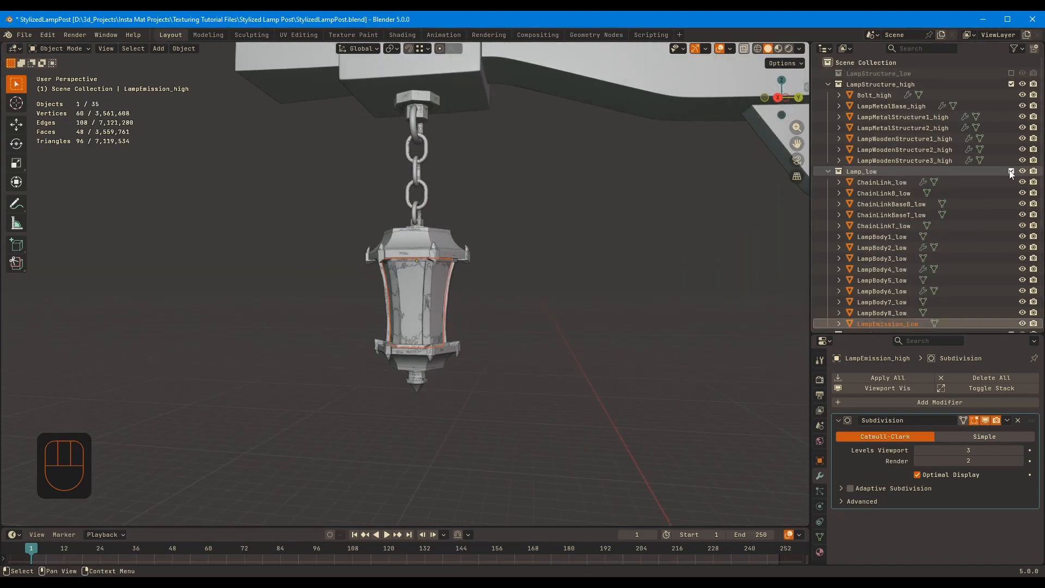
click(1011, 172)
ctrl+middle_drag(387, 253, 374, 385)
middle_drag(561, 226, 590, 229)
shift+middle_drag(592, 228, 573, 153)
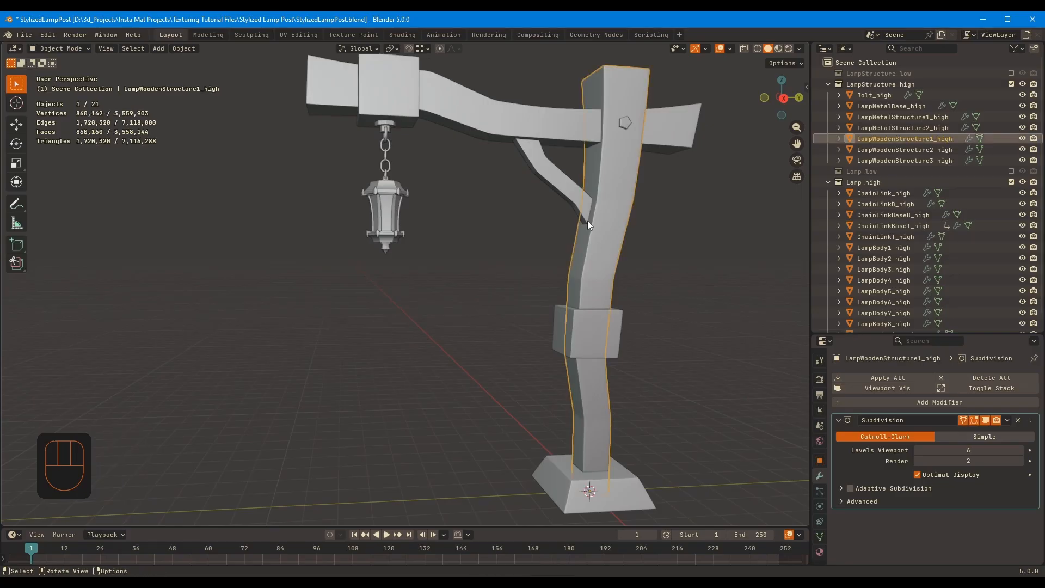
middle_drag(454, 282, 497, 235)
middle_drag(555, 279, 580, 276)
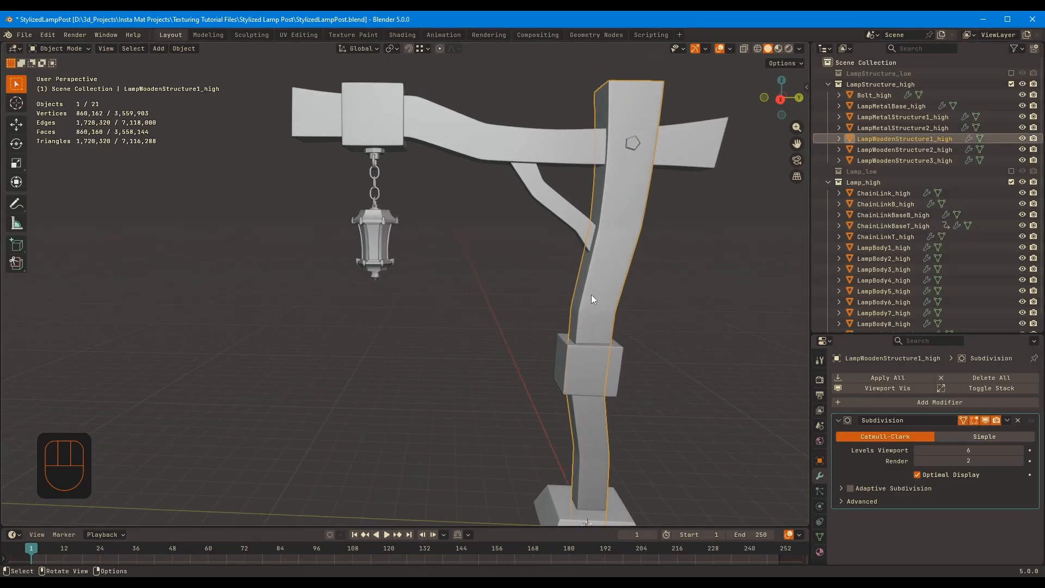
key(alt+a)
key(ctrl+s)
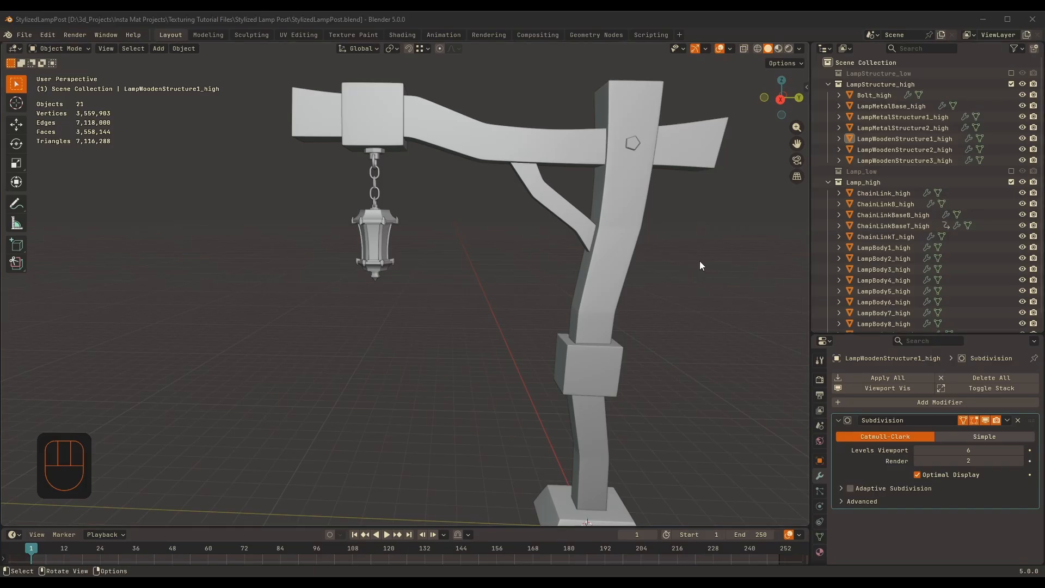
Hide the Lamp_high collection and apply the Subdivision modifier of LampMetalBase_high
middle_drag(455, 211, 589, 166)
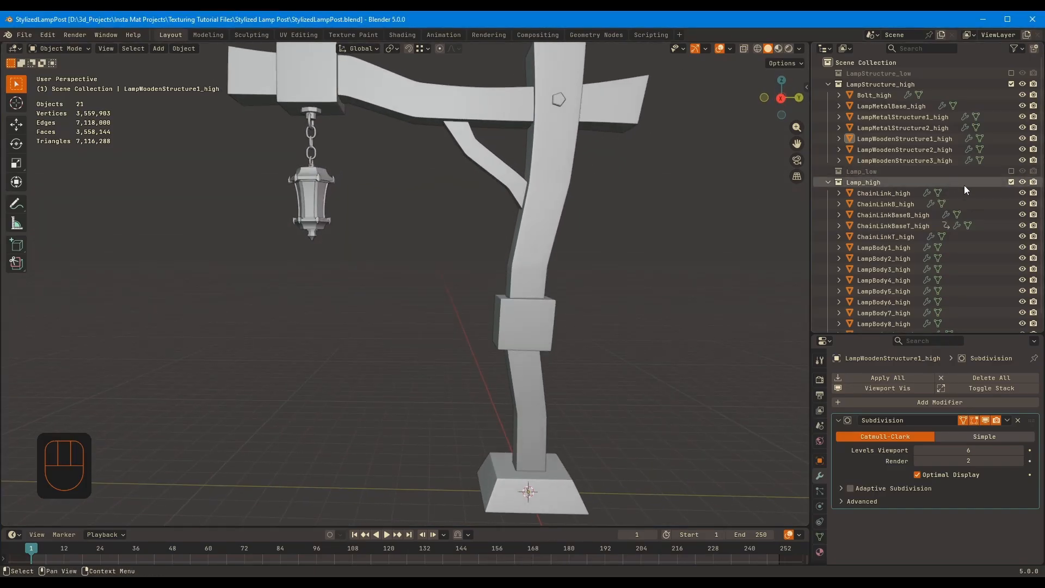
click(1012, 182)
middle_drag(435, 207, 419, 337)
scroll(411, 288, down, 1)
shift+middle_drag(410, 280, 405, 309)
shift+middle_drag(502, 232, 497, 218)
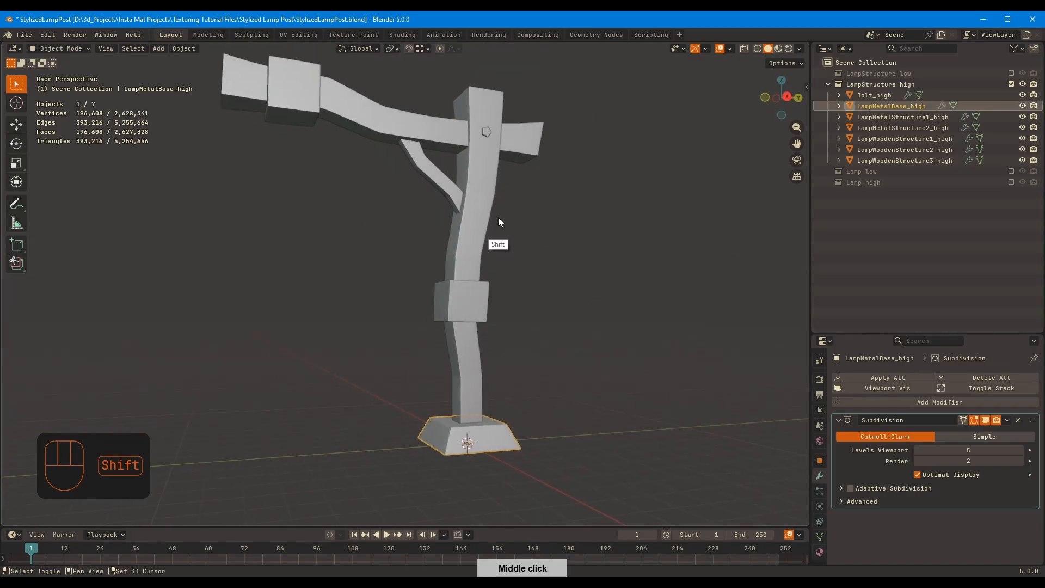
key(ctrl+a)
middle_drag(469, 408, 478, 441)
ctrl+middle_drag(478, 440, 478, 224)
key(Tab)
ctrl+middle_drag(451, 363, 480, 359)
key(Tab)
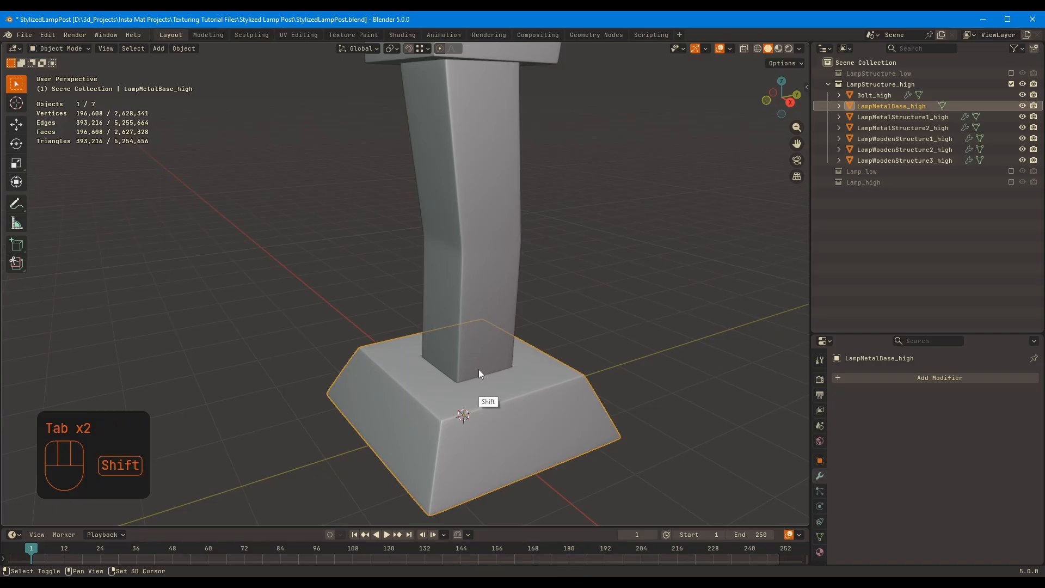
Switch to the Sculpting workspace and choose the Orb_Flatten_EdgeProtect brush for LampMetalBase_high
click(251, 35)
middle_drag(613, 219, 354, 413)
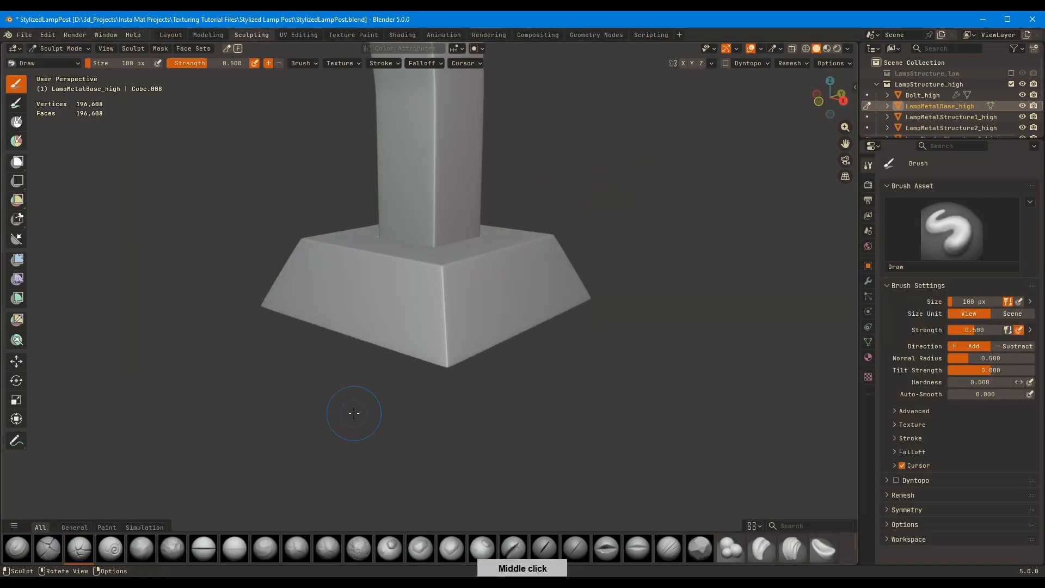
drag(326, 533, 725, 510)
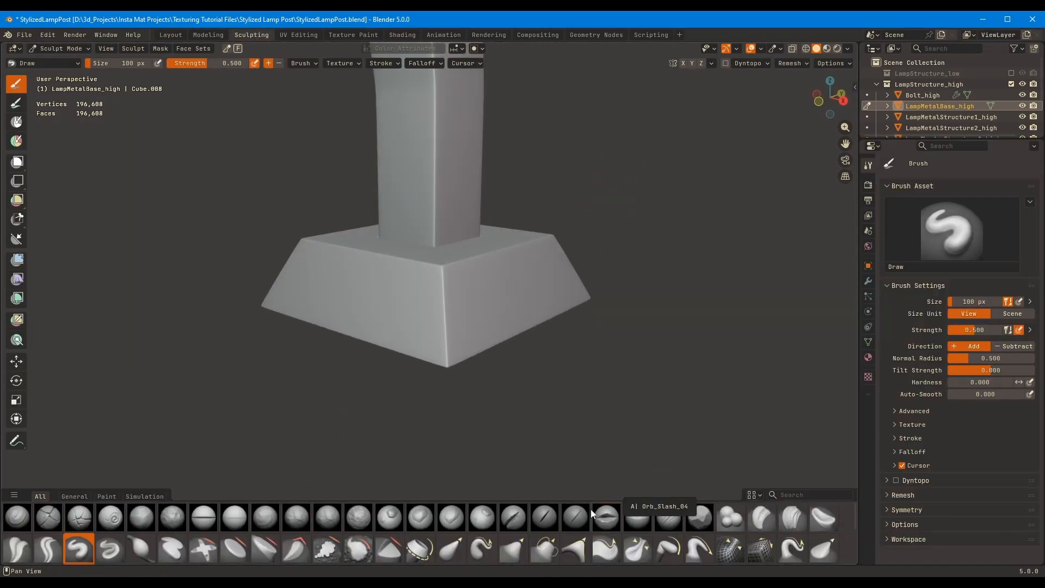
click(700, 517)
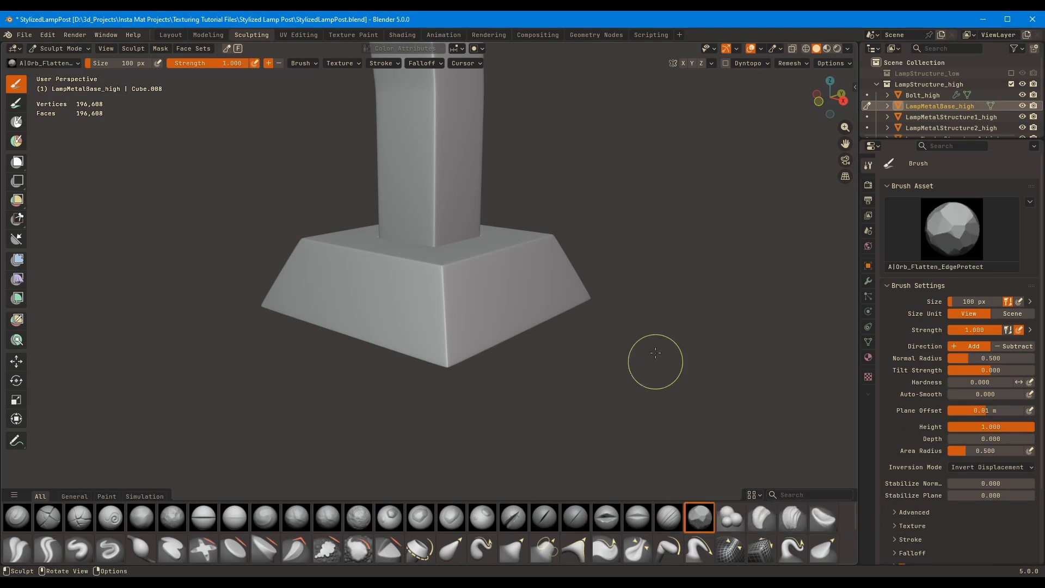
Try chiseling the metal base's corners and upper edges with the Orb_Flatten_EdgeProtect brush at different sizes
mouse_move(602, 241)
middle_down()
mouse_move(625, 268)
mouse_move(618, 249)
middle_up()
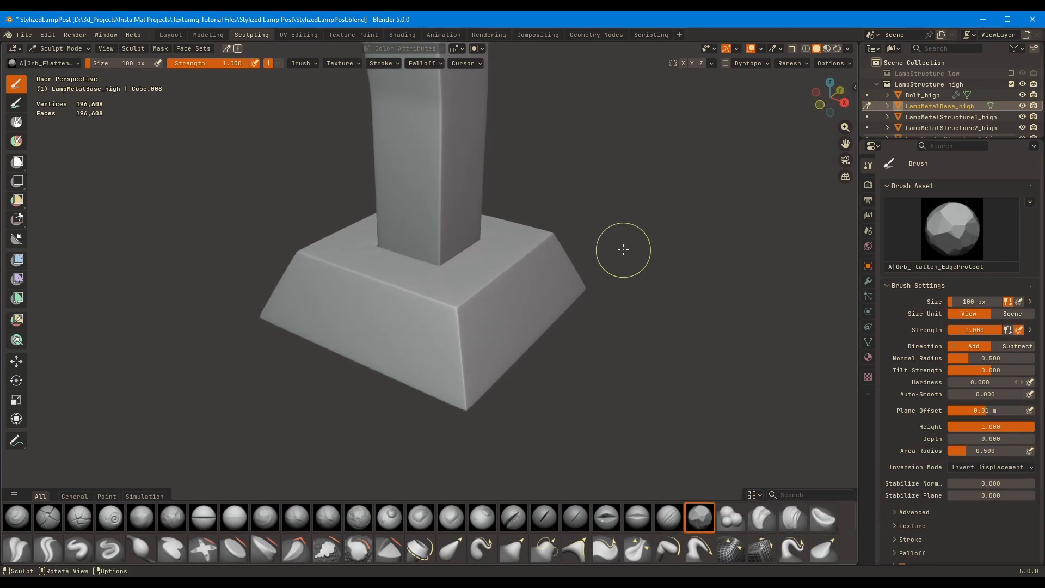
shift+middle_drag(425, 245, 456, 241)
middle_drag(460, 288, 482, 300)
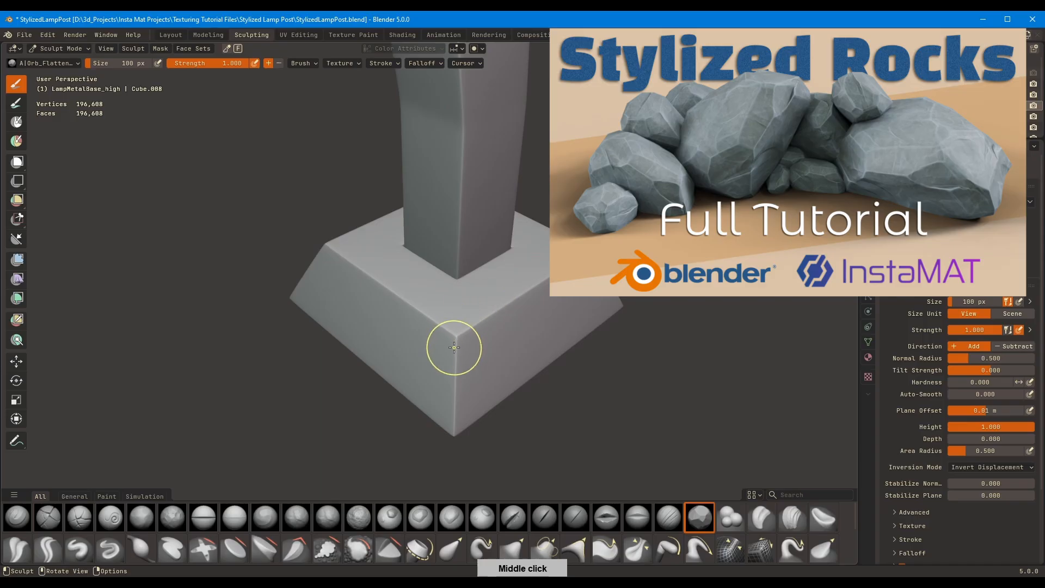
middle_drag(567, 271, 647, 391)
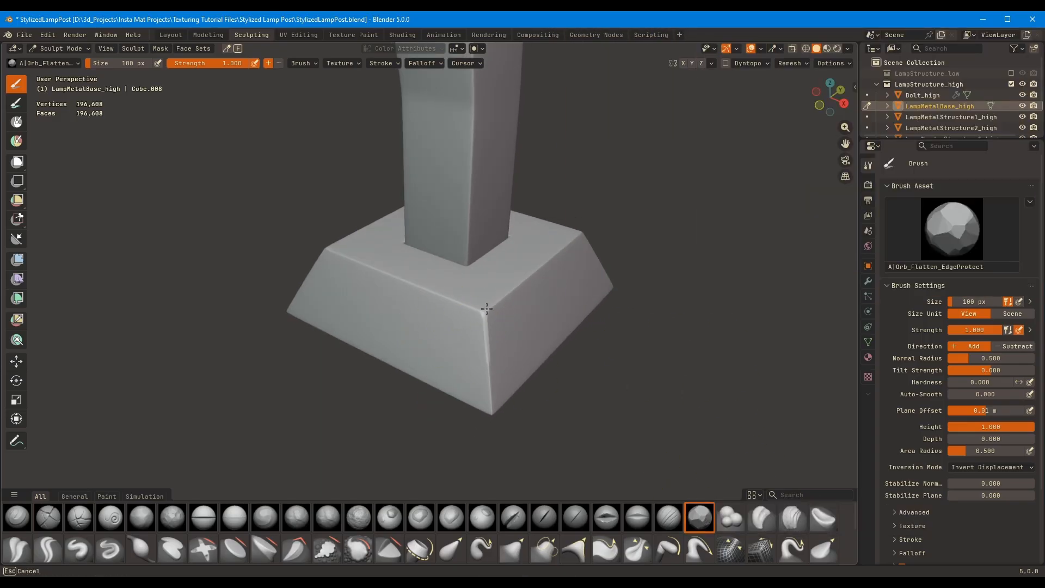
middle_drag(550, 257, 441, 288)
key(g)
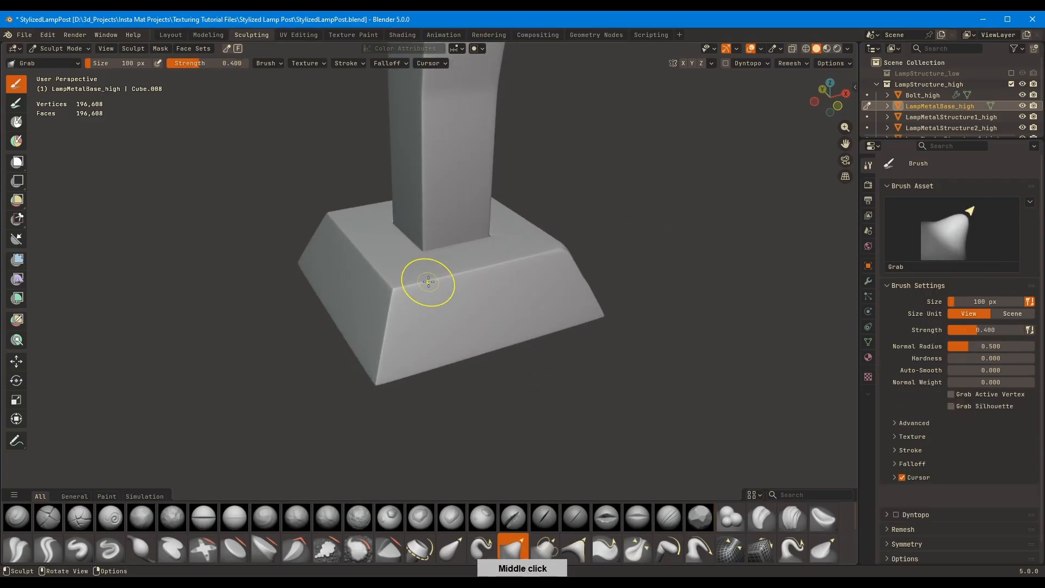
click(388, 548)
middle_drag(366, 427, 447, 317)
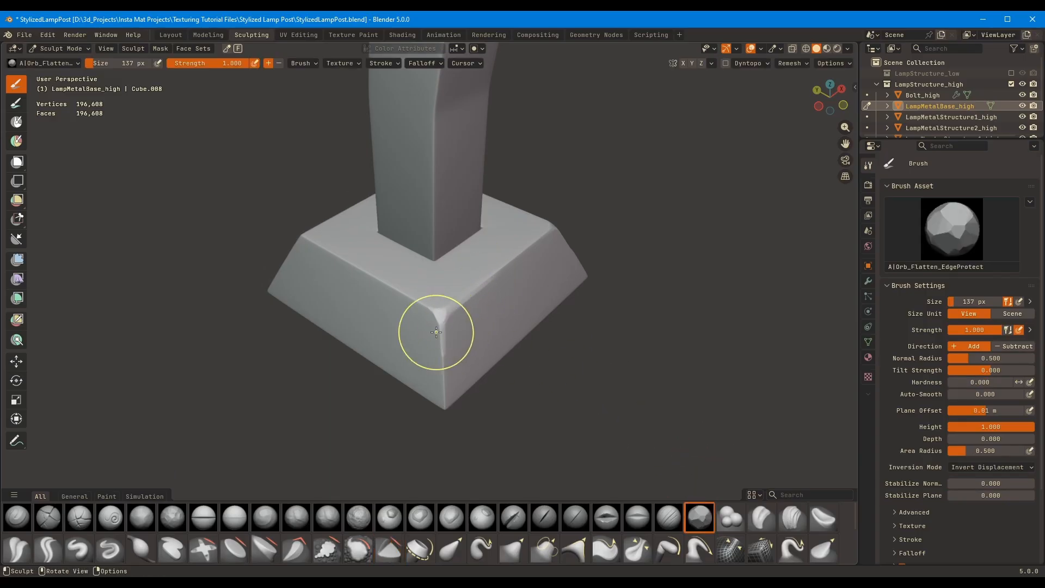
middle_drag(491, 276, 504, 279)
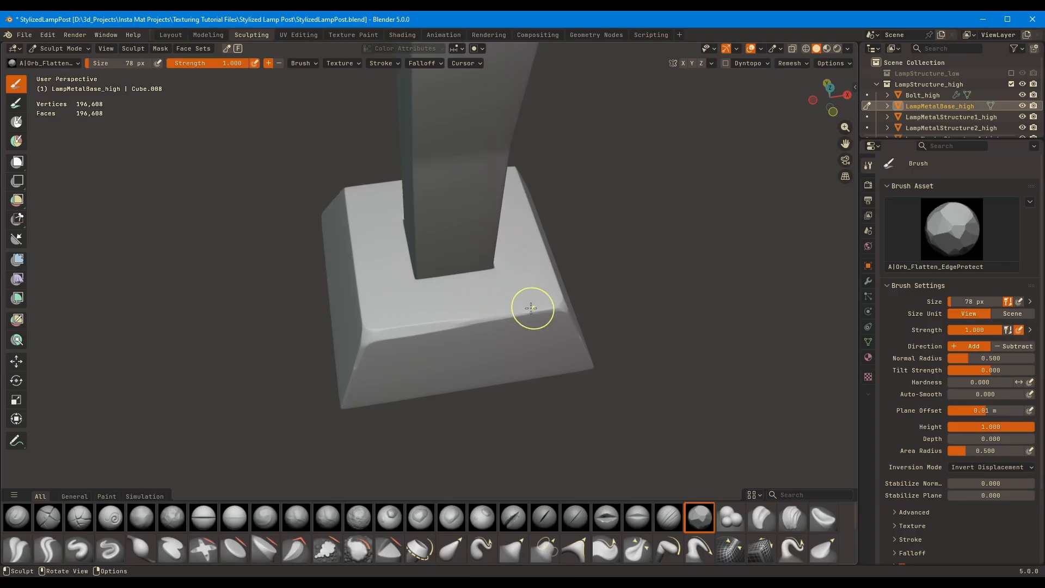
middle_drag(563, 304, 461, 250)
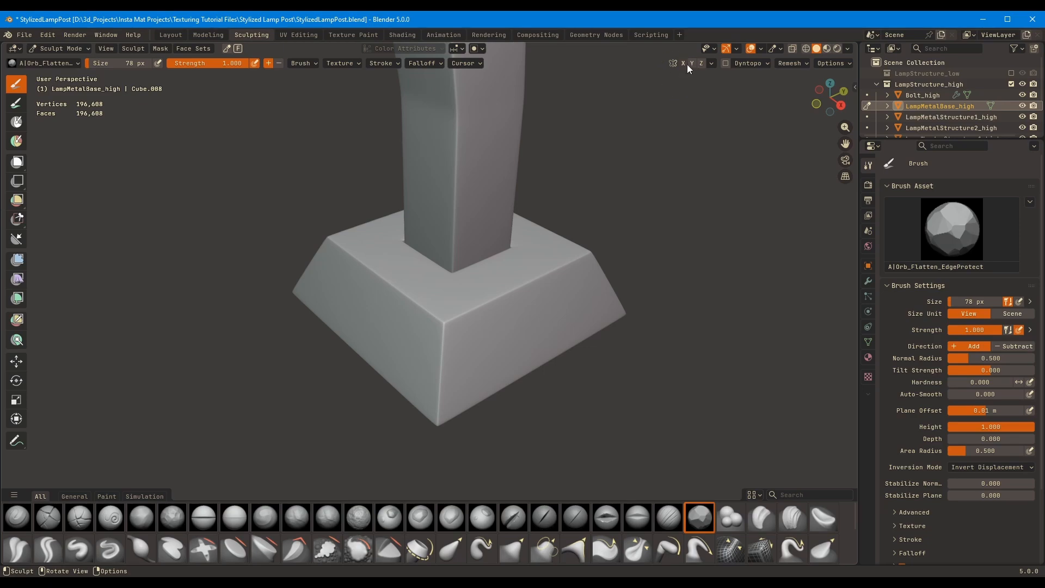
Flatten the metal base's corner and upper edges with mirrored strokes, using an 88 px Orb_Flatten_EdgeProtect brush
middle_drag(527, 237, 500, 332)
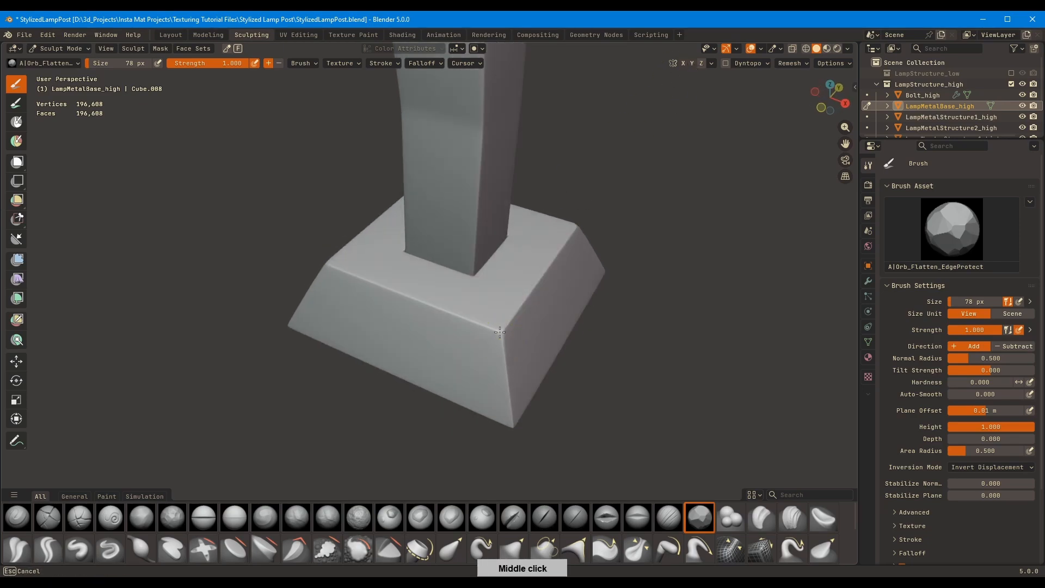
mouse_move(506, 369)
middle_down()
mouse_move(554, 210)
mouse_move(422, 217)
mouse_move(475, 210)
mouse_move(501, 173)
mouse_move(455, 240)
mouse_move(466, 299)
mouse_move(446, 377)
middle_up()
click(520, 314)
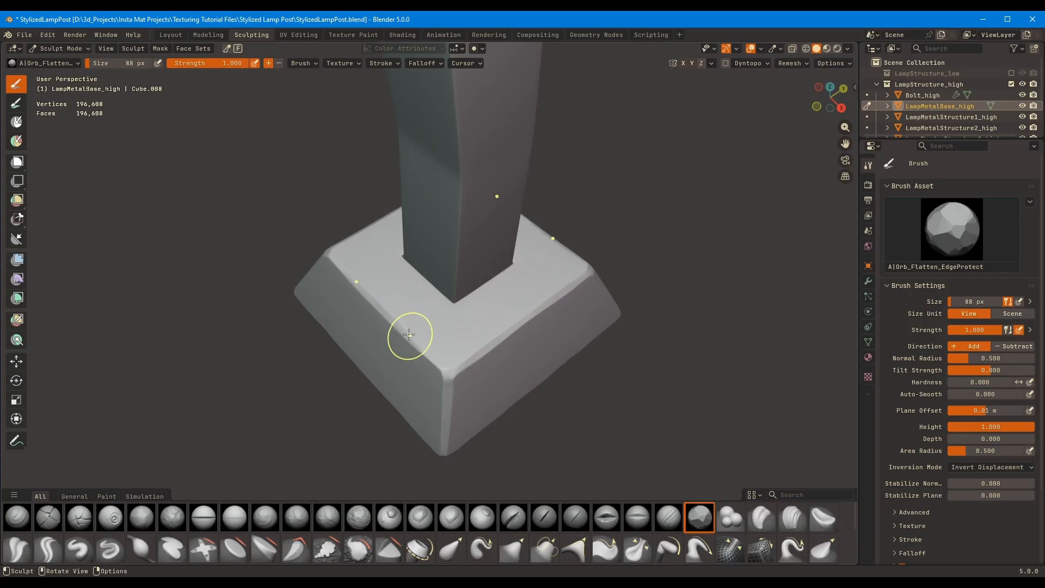
middle_drag(505, 333, 704, 74)
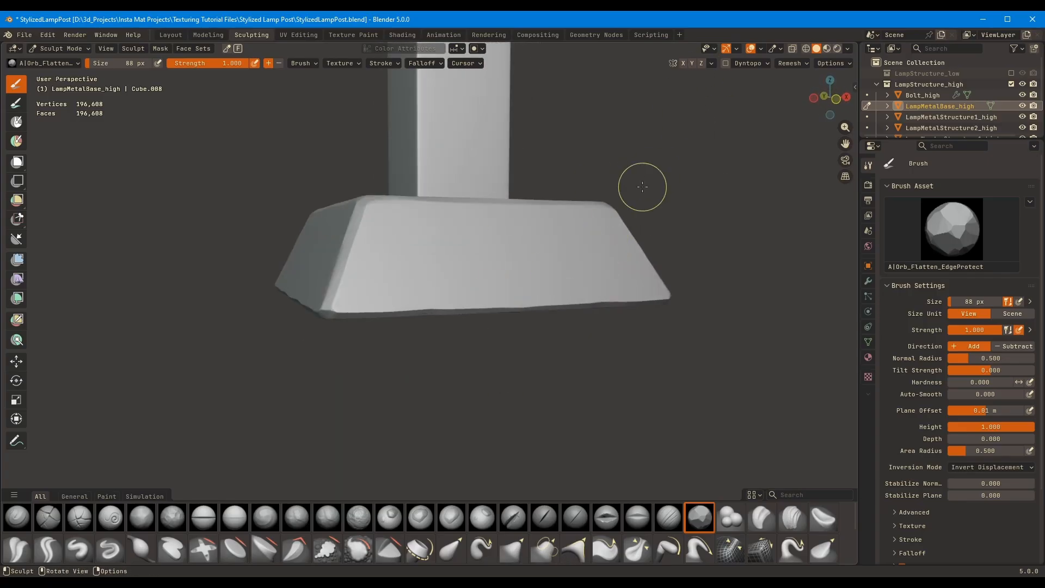
Roughen the metal base's upper edges with a 153 px Orb_Flatten_EdgeProtect brush
middle_drag(642, 187, 578, 244)
key(g)
click(701, 518)
mouse_move(443, 284)
middle_down()
mouse_move(465, 295)
mouse_move(431, 326)
middle_up()
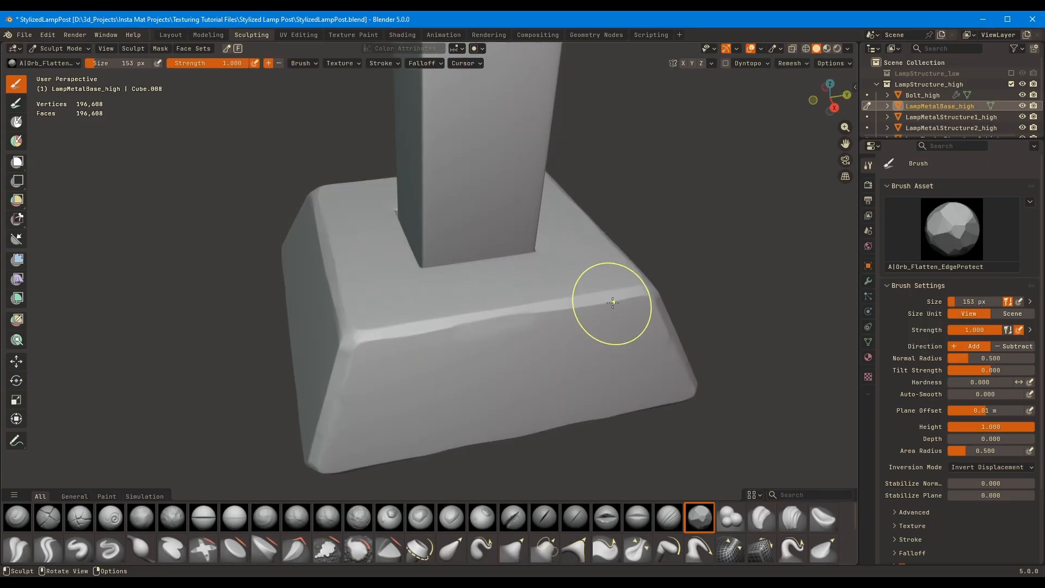
Flatten the metal base's upper and corner edges with a 124 px Orb_Flatten_EdgeProtect brush
middle_drag(612, 302, 609, 332)
key(f)
click(596, 334)
drag(571, 334, 507, 359)
middle_drag(598, 281, 511, 310)
drag(506, 326, 467, 344)
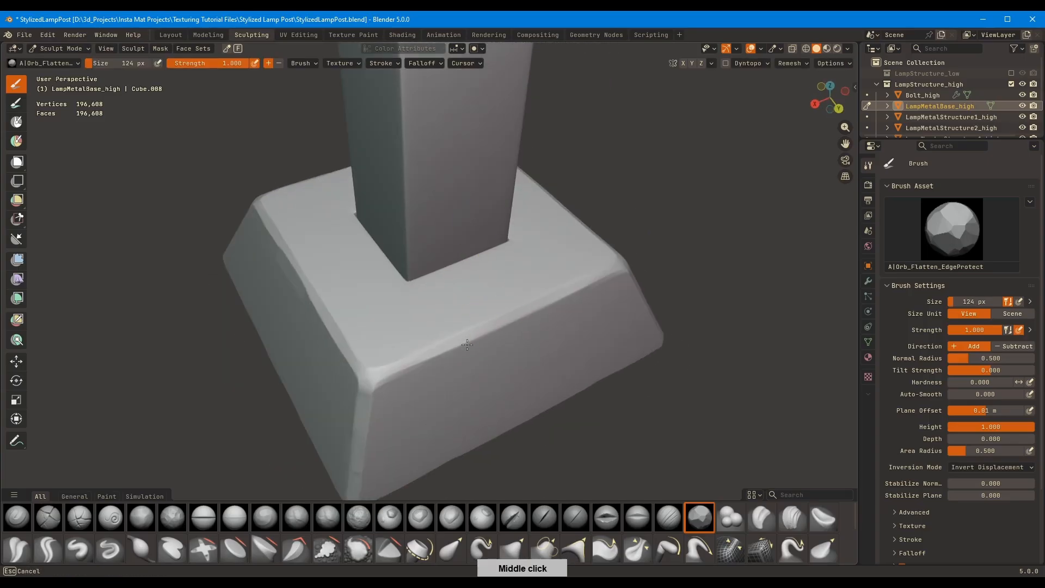
mouse_move(466, 344)
middle_down()
mouse_move(517, 323)
mouse_move(425, 308)
mouse_move(336, 318)
middle_up()
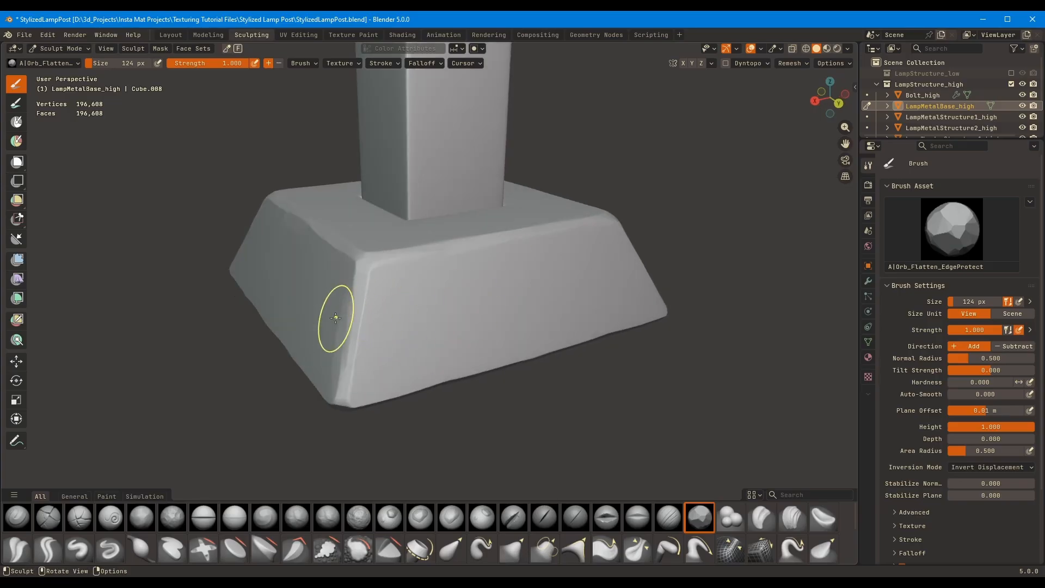
Chisel the remaining sides and corners of the metal base, enlarging the flatten brush to 136 px
mouse_move(456, 207)
middle_down()
mouse_move(497, 310)
mouse_move(408, 302)
mouse_move(455, 296)
mouse_move(465, 275)
mouse_move(400, 330)
mouse_move(506, 305)
mouse_move(515, 289)
middle_up()
key(f)
click(501, 284)
middle_drag(543, 211, 505, 372)
key(f)
click(519, 337)
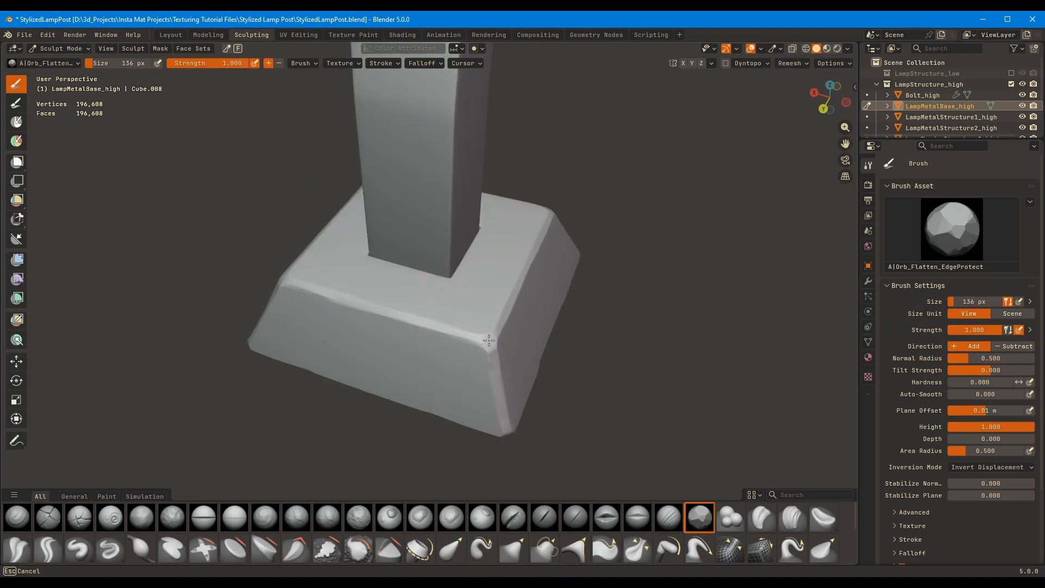
mouse_move(518, 336)
middle_down()
mouse_move(479, 362)
mouse_move(501, 333)
mouse_move(581, 328)
middle_up()
Shave the metal base's lower edge with a 107 px Trim brush
click(387, 548)
key(f)
click(575, 328)
drag(449, 364, 479, 351)
mouse_move(501, 357)
middle_down()
mouse_move(492, 323)
mouse_move(412, 322)
mouse_move(442, 296)
middle_up()
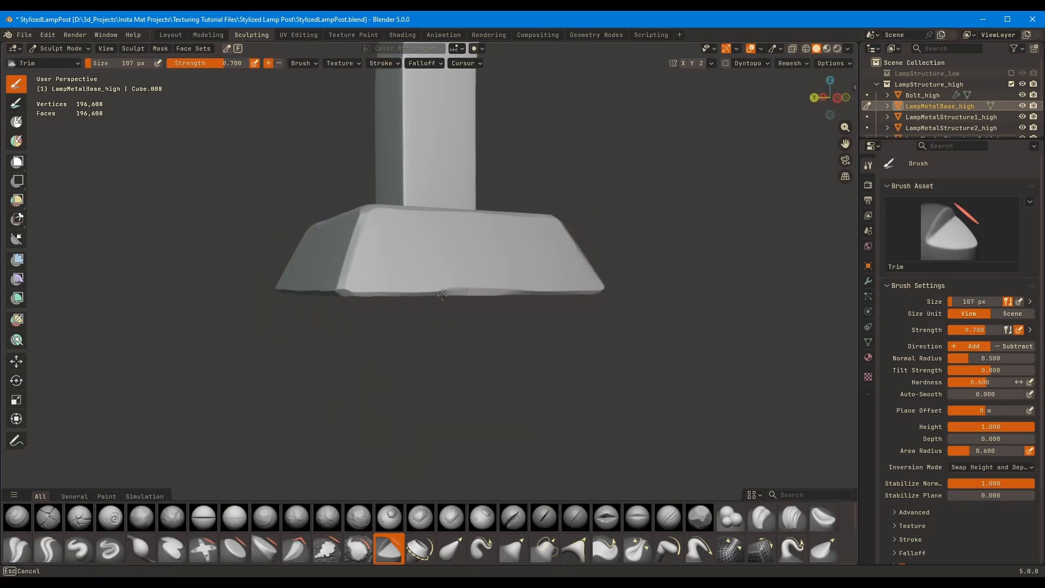
Try the Orb_rubble_02 brush on the metal base's sloped side with its strength lowered to 0.291
click(420, 517)
middle_drag(443, 298, 499, 215)
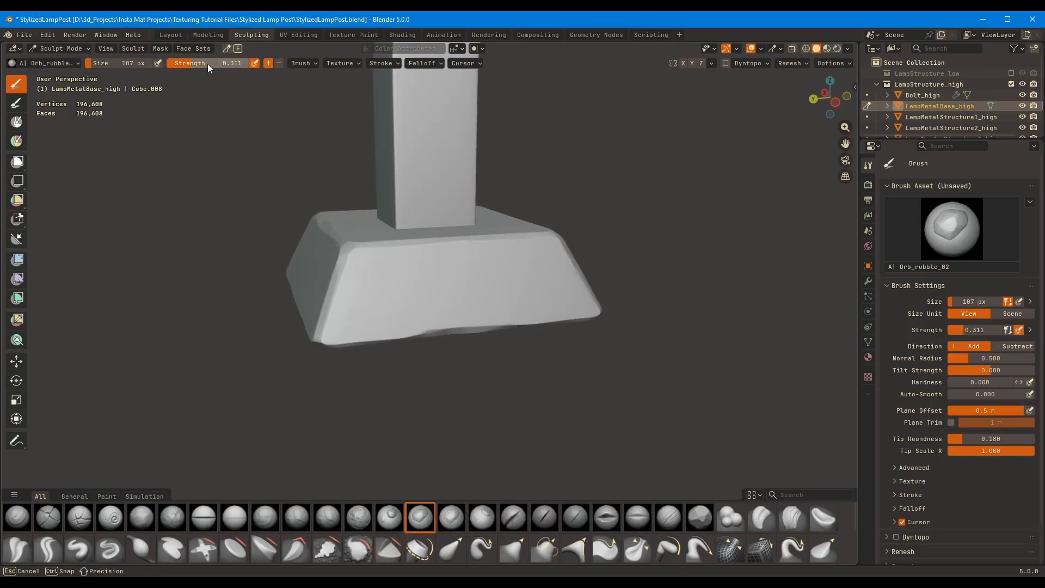
drag(208, 64, 205, 64)
mouse_move(476, 322)
middle_down()
mouse_move(493, 269)
mouse_move(474, 270)
mouse_move(579, 240)
mouse_move(518, 249)
middle_up()
scroll(494, 266, up, 2)
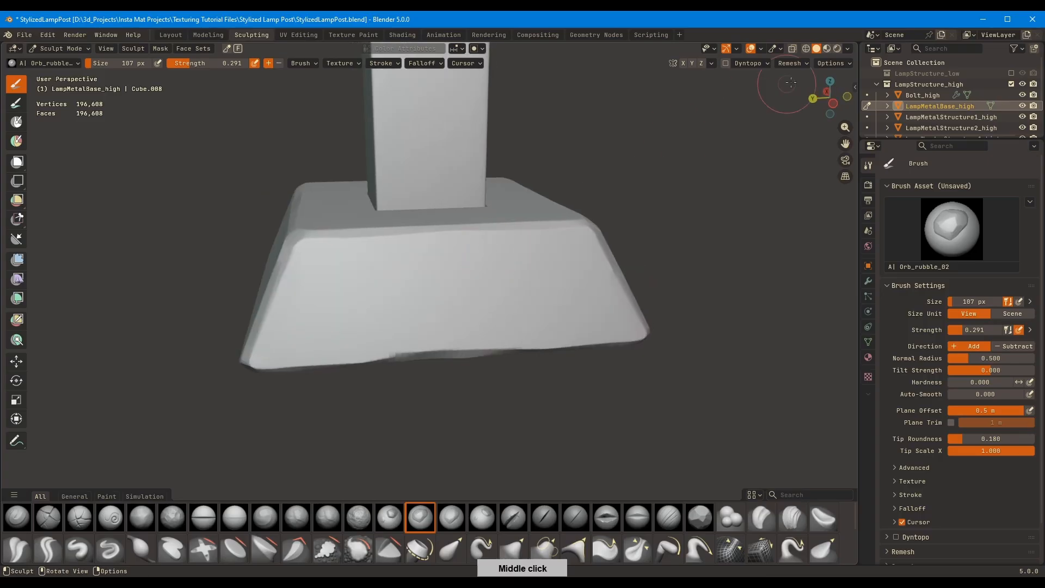
Enable screen-space cavity shading in the viewport and raise the Orb_rubble_02 brush strength to 0.435
click(848, 48)
click(785, 354)
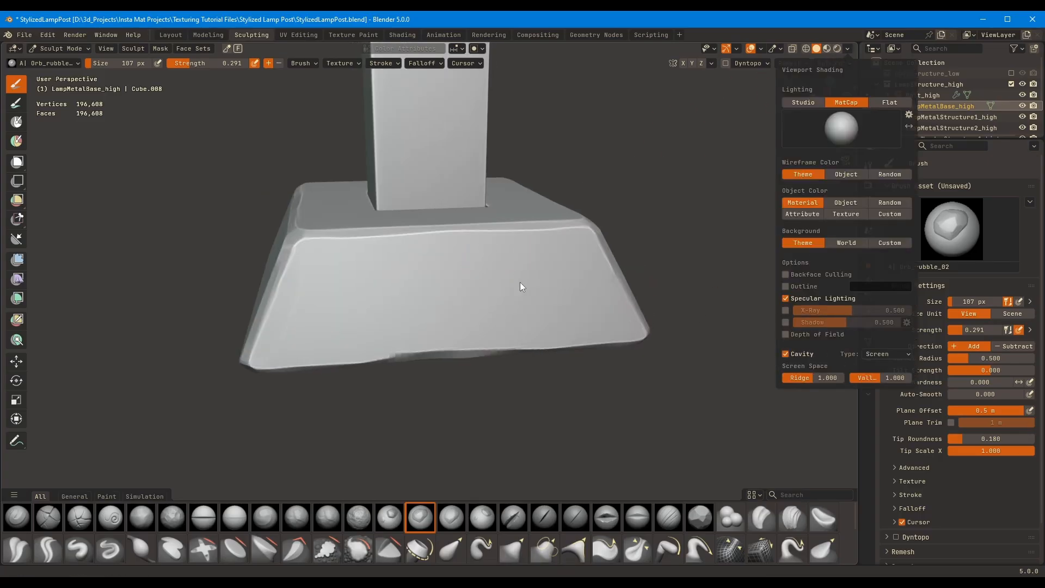
key(ctrl)
middle_drag(547, 308, 496, 258)
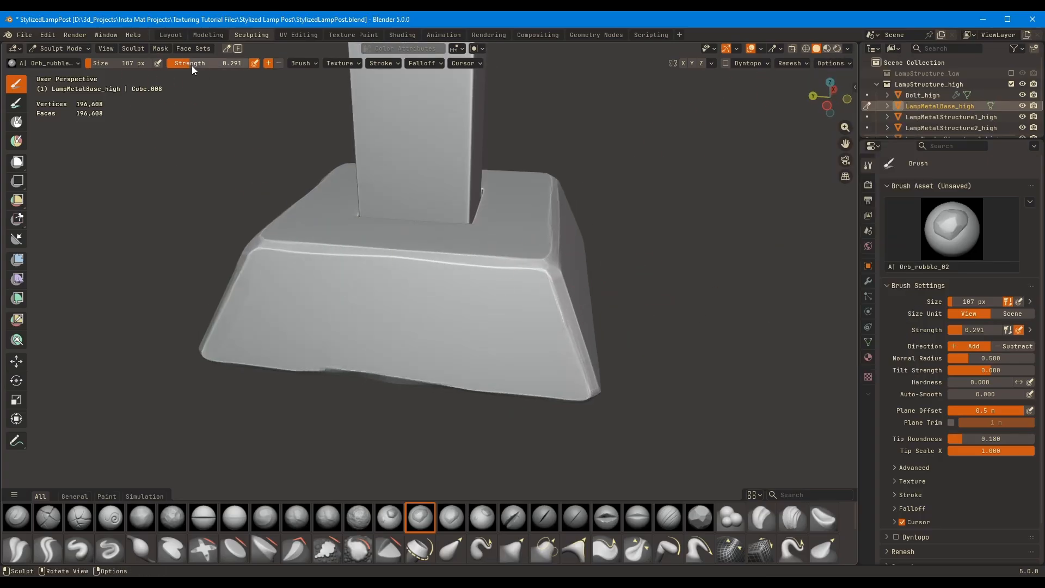
drag(191, 64, 196, 64)
middle_drag(387, 309, 326, 151)
Add a Subdivision Surface modifier to LampMetalBase_high in the Layout workspace, apply it, and return to Sculpting
click(182, 35)
key(shift+a)
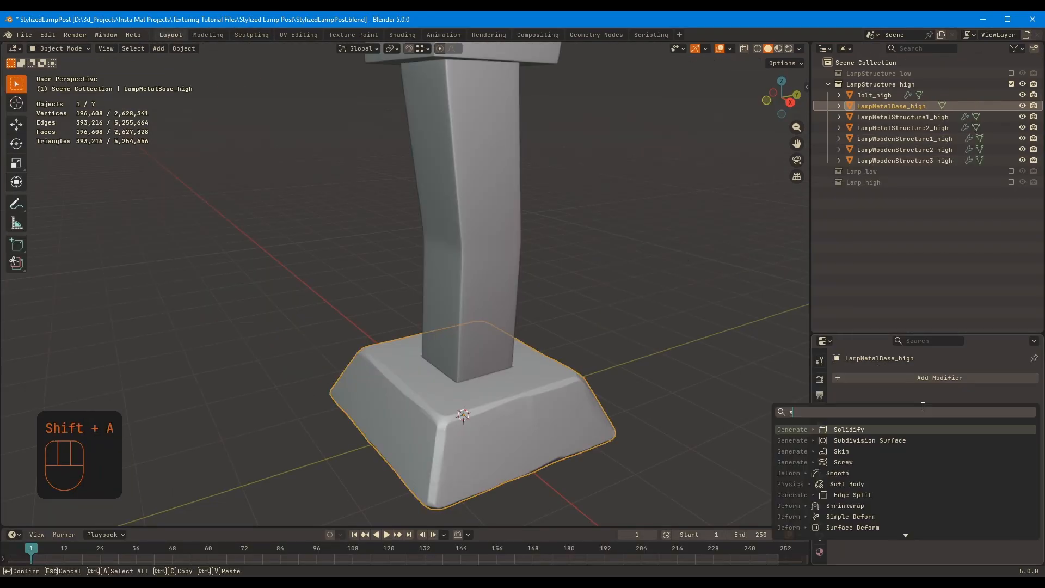
text(sub)
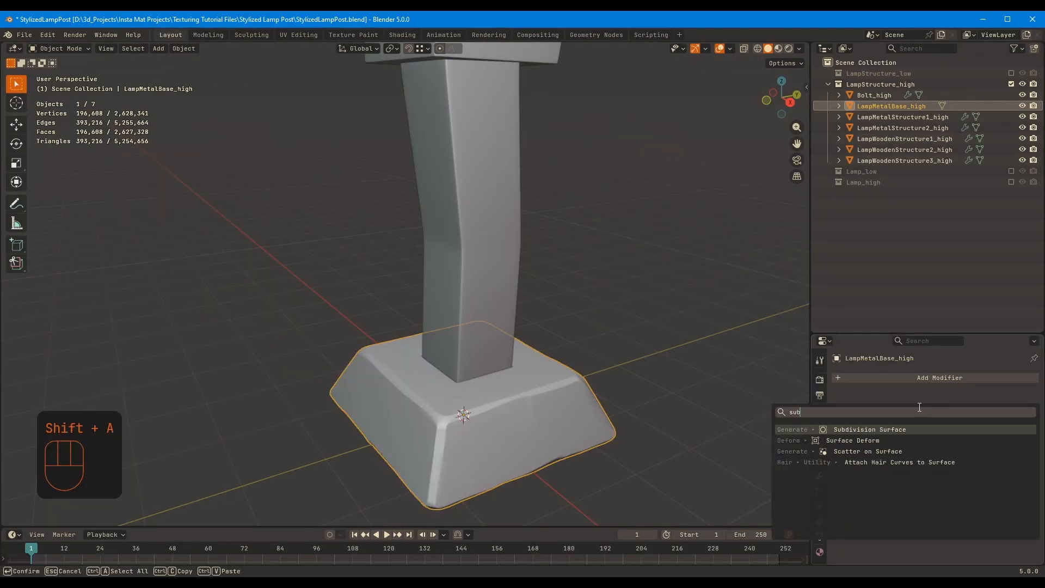
click(899, 429)
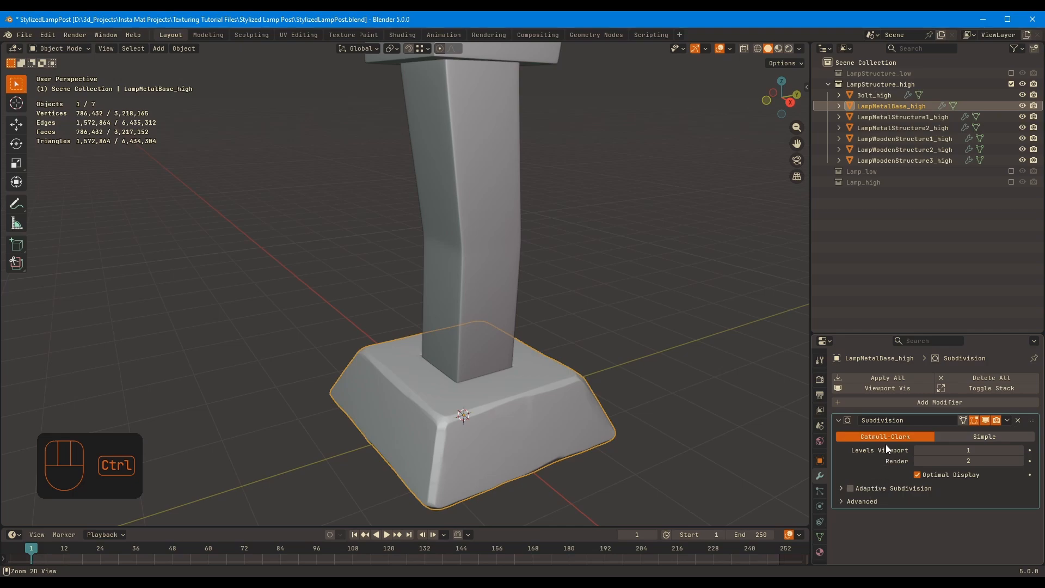
key(ctrl+a)
click(252, 35)
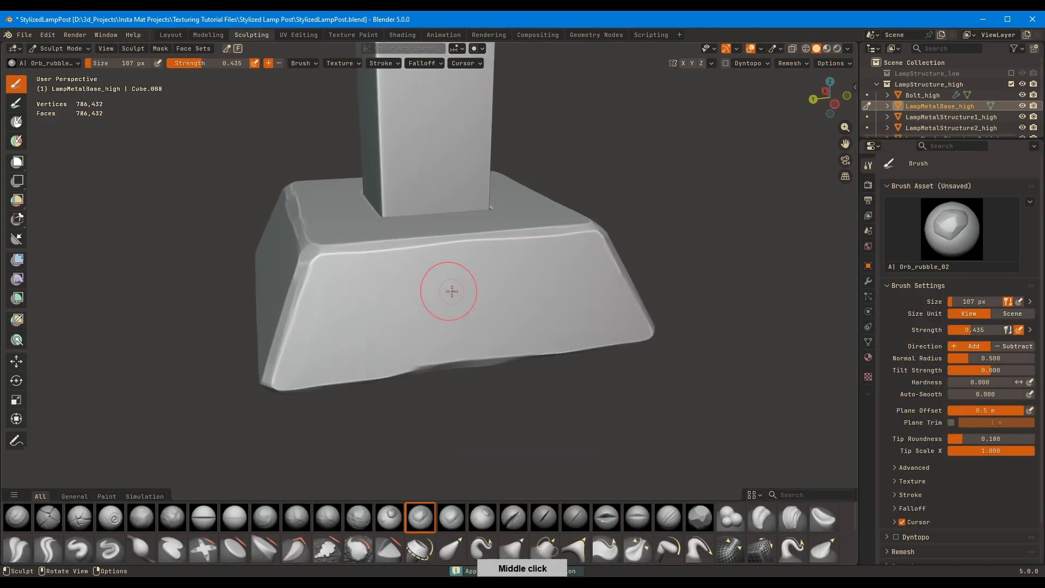
Press rubble dents into the metal base's sloped sides with Orb_rubble_02, adjusting its strength between strokes
middle_drag(465, 292, 432, 477)
key(shift+f)
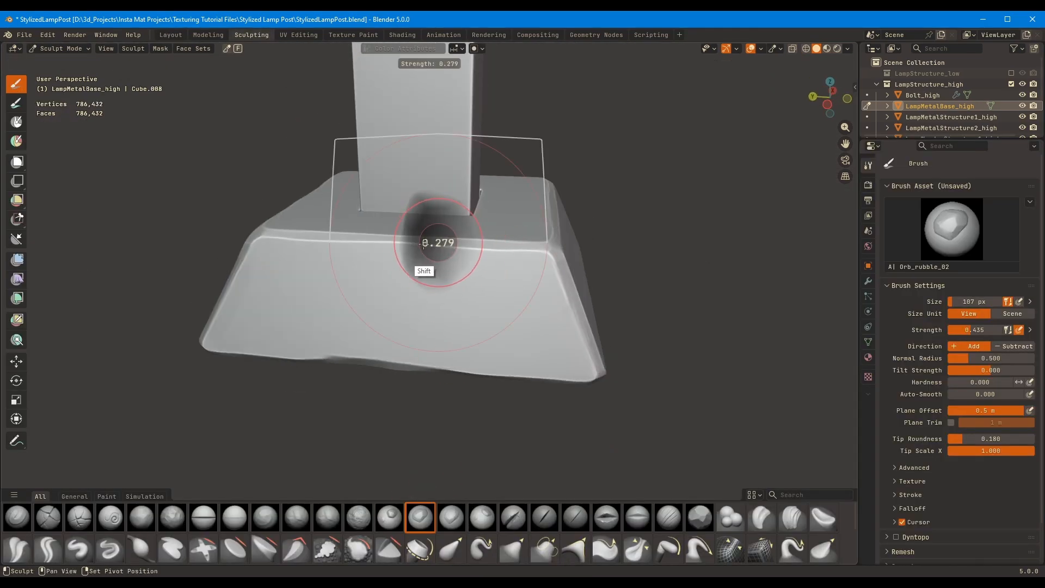
click(422, 244)
middle_drag(518, 331, 473, 343)
key(shift+f)
click(409, 275)
ctrl+drag(371, 303, 493, 353)
mouse_move(534, 296)
middle_down()
mouse_move(470, 276)
mouse_move(473, 264)
mouse_move(463, 275)
mouse_move(682, 262)
mouse_move(490, 259)
middle_up()
middle_drag(376, 279, 503, 305)
Undo the last rubble stroke and dent the metal base's side with Orb_rubble_03 at strength 0.321
click(392, 517)
key(ctrl+z)
key(shift+f)
click(468, 294)
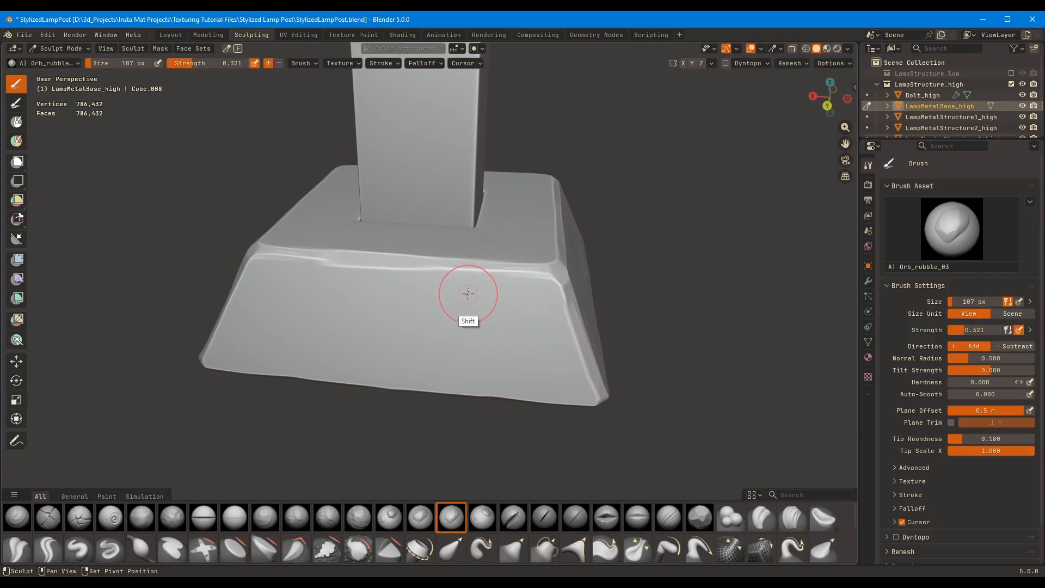
mouse_move(420, 283)
middle_down()
mouse_move(370, 274)
mouse_move(644, 300)
mouse_move(382, 313)
mouse_move(560, 242)
mouse_move(637, 286)
mouse_move(427, 231)
mouse_move(433, 260)
mouse_move(392, 424)
mouse_move(439, 330)
middle_up()
Carve shallow dents into the metal base's other sides and upper edge with Orb_rubble_02 at strength 0.461
key(shift+f)
click(451, 324)
mouse_move(666, 261)
middle_down()
mouse_move(611, 236)
mouse_move(490, 288)
middle_up()
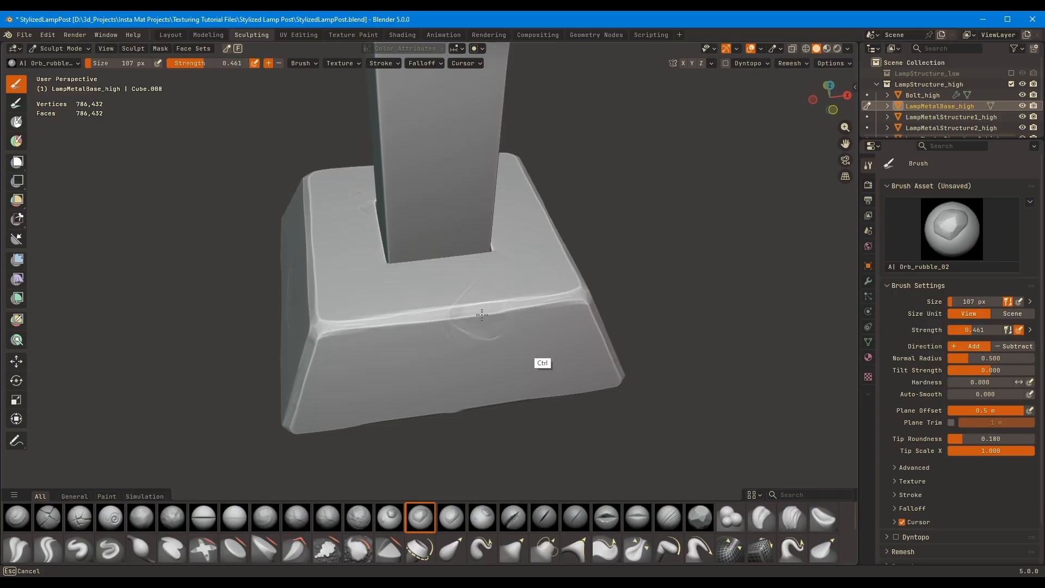
ctrl+drag(482, 315, 479, 316)
mouse_move(618, 272)
middle_down()
mouse_move(602, 252)
mouse_move(711, 186)
mouse_move(587, 226)
mouse_move(577, 271)
middle_up()
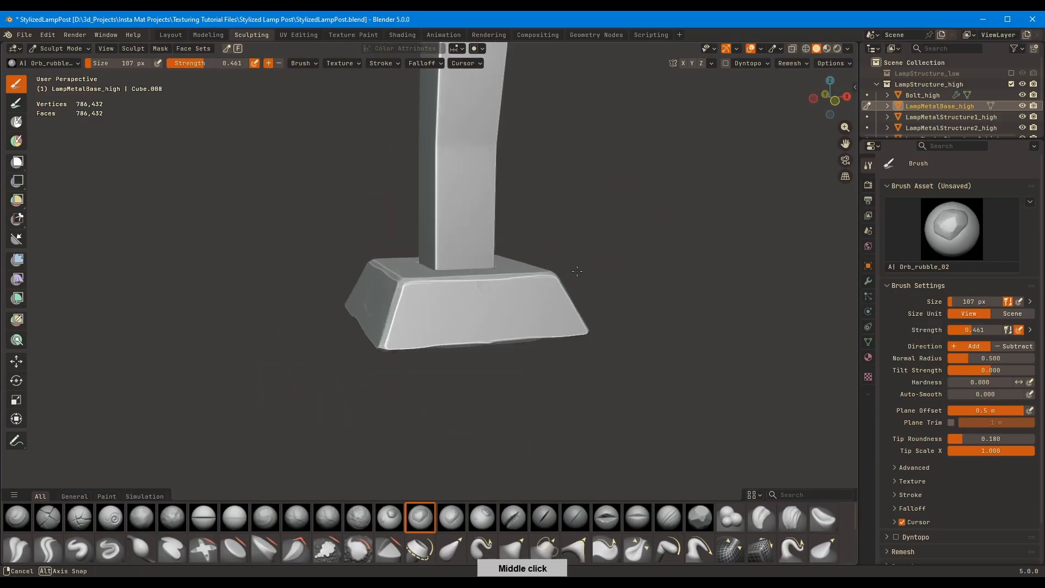
mouse_move(615, 238)
middle_down()
mouse_move(592, 223)
mouse_move(611, 321)
mouse_move(634, 235)
middle_up()
Break up the metal base's edges and lower rim with a 107 px Orb_Flatten_EdgeProtect brush
click(700, 517)
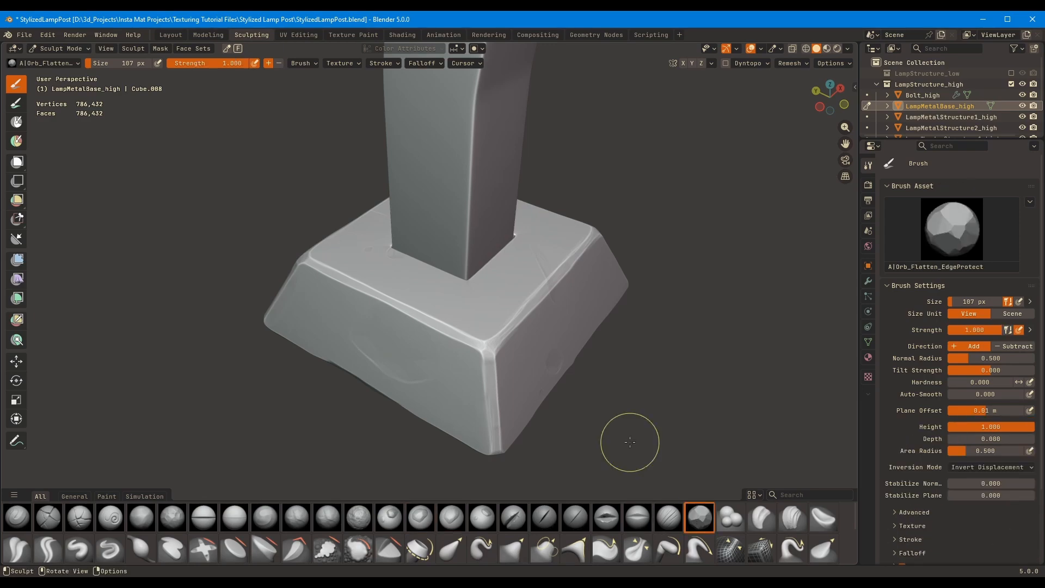
mouse_move(516, 326)
middle_down()
mouse_move(463, 324)
mouse_move(582, 250)
mouse_move(369, 289)
mouse_move(380, 261)
mouse_move(532, 320)
middle_up()
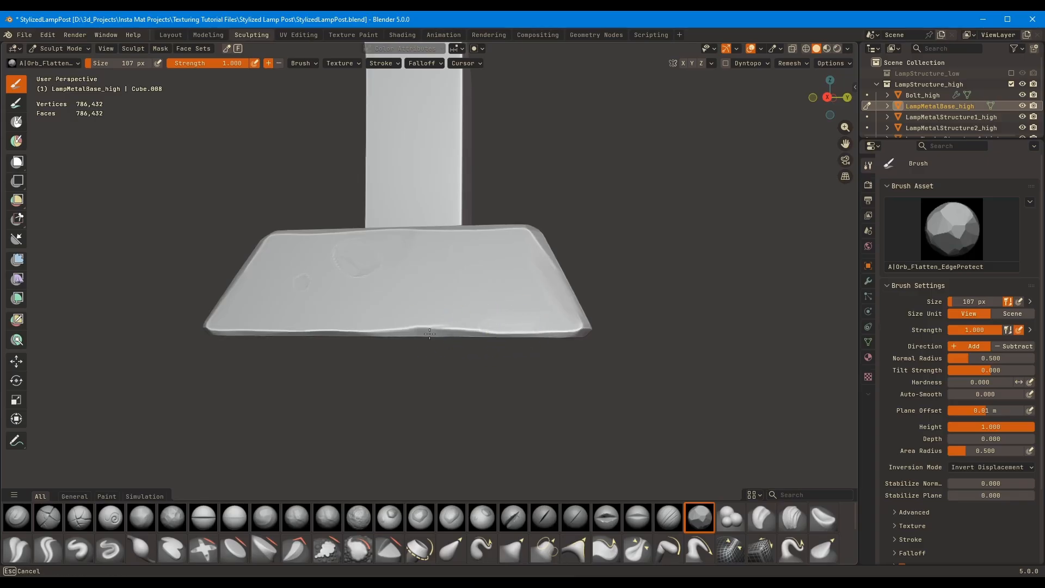
mouse_move(429, 333)
middle_down()
mouse_move(516, 322)
mouse_move(489, 303)
mouse_move(439, 366)
mouse_move(486, 220)
mouse_move(416, 373)
mouse_move(467, 384)
middle_up()
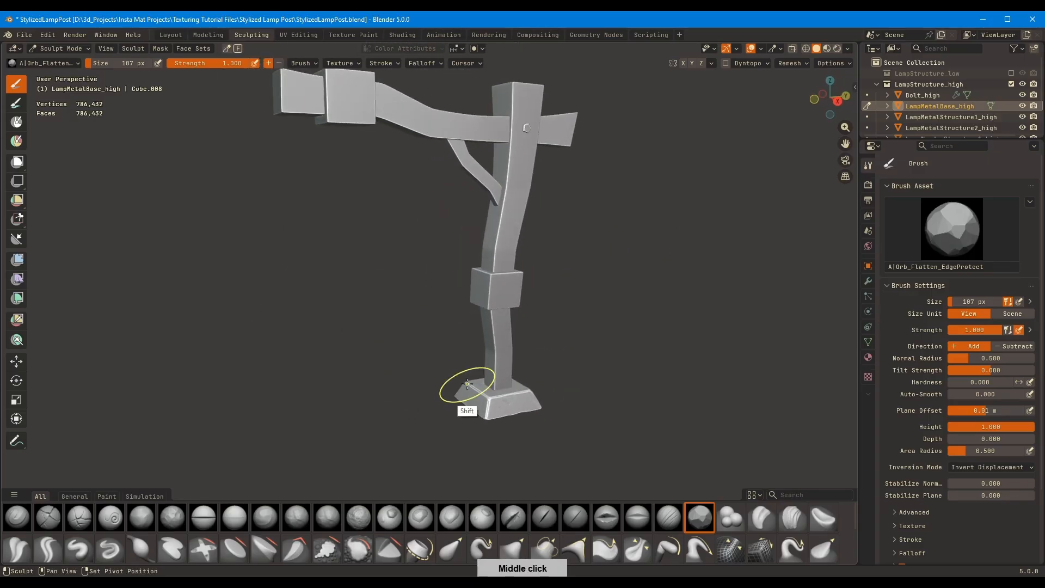
Switch sculpting to LampMetalStructure1_high, the metal collar around the vertical post
scroll(525, 297, up, 2)
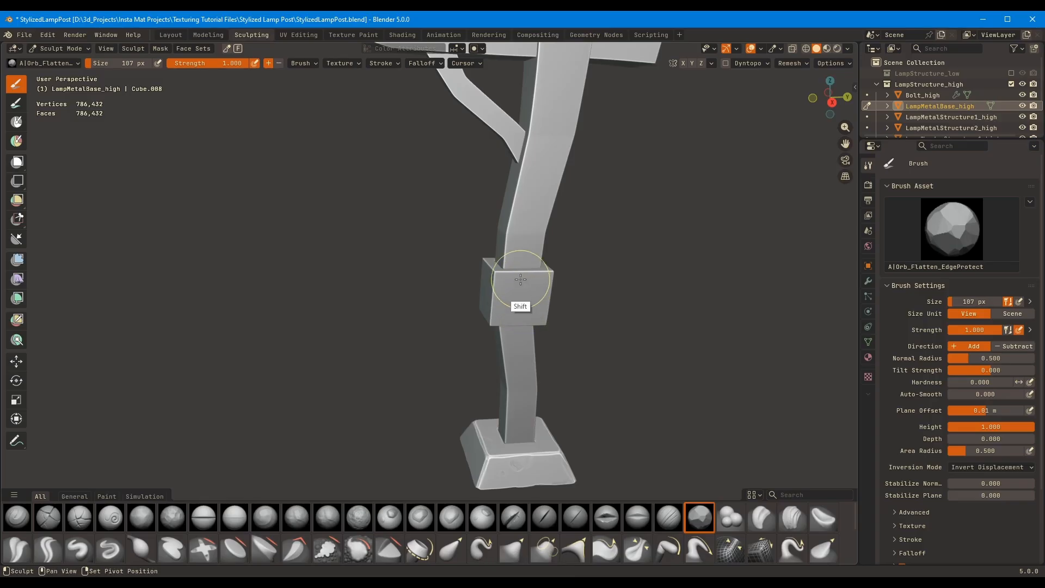
mouse_move(521, 279)
shift+middle_down()
mouse_move(518, 263)
mouse_move(618, 240)
mouse_move(625, 203)
mouse_move(431, 256)
mouse_move(545, 163)
mouse_move(663, 88)
mouse_move(702, 117)
shift+middle_up()
key(alt+q)
key(alt+q)
key(alt+q)
ctrl+middle_drag(702, 117, 724, 455)
Try flattening the post collar's upper corner with a 116 px Orb_Flatten_EdgeProtect brush
key(f)
click(447, 226)
middle_drag(447, 226, 359, 239)
key(f)
click(506, 261)
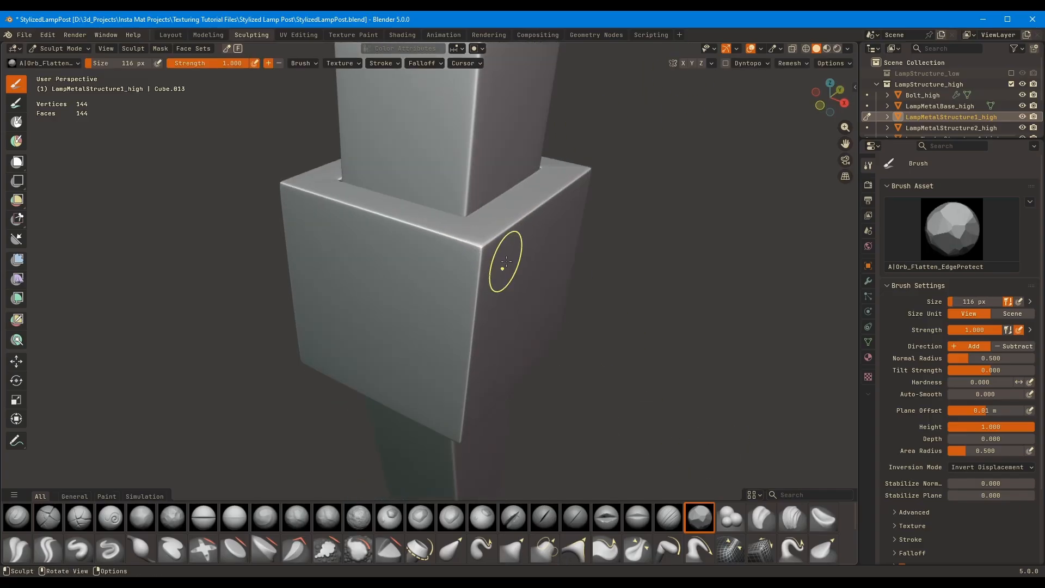
ctrl+middle_drag(506, 261, 653, 289)
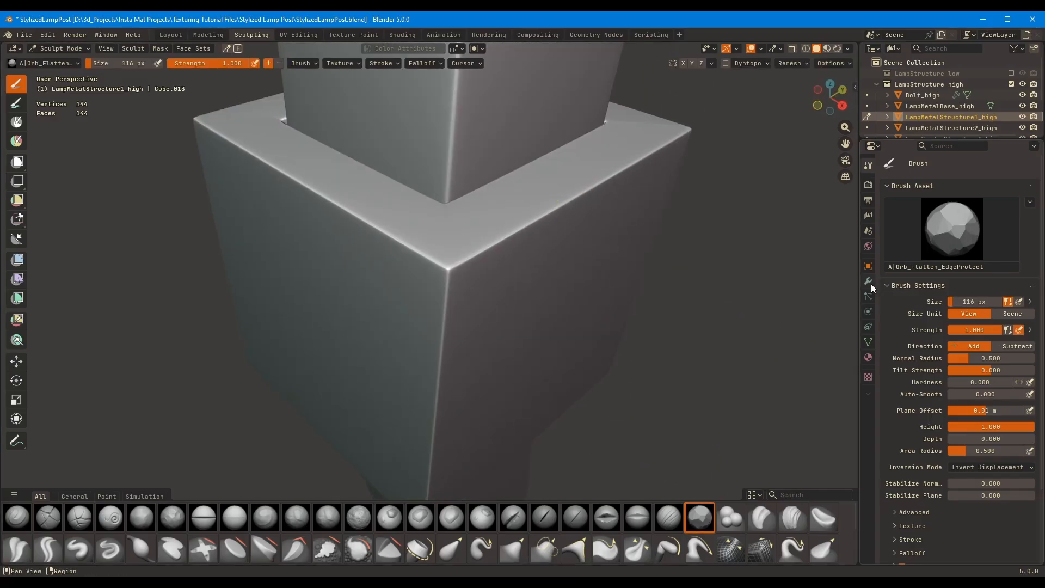
Apply the Subdivision modifier of LampMetalStructure1_high in the Layout workspace and return to Sculpting
click(868, 282)
click(171, 35)
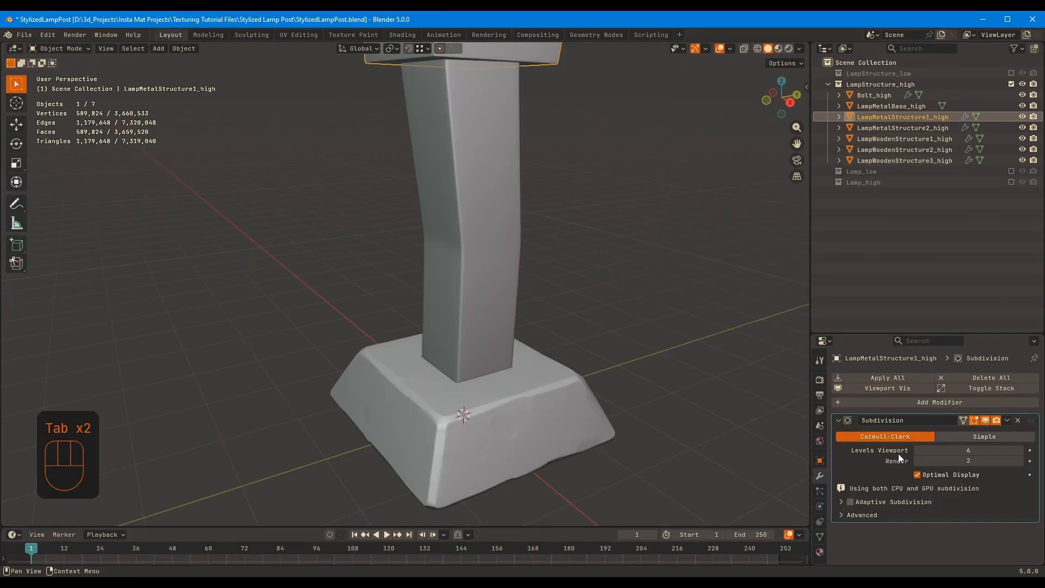
ctrl+middle_drag(534, 272, 490, 272)
shift+middle_drag(490, 244, 525, 376)
key(ctrl+a)
click(251, 35)
Chisel the post collar's upper edges and corners, reducing the Orb_Flatten_EdgeProtect brush to 92 px
ctrl+middle_drag(544, 245, 460, 258)
middle_drag(460, 258, 464, 243)
drag(463, 241, 453, 244)
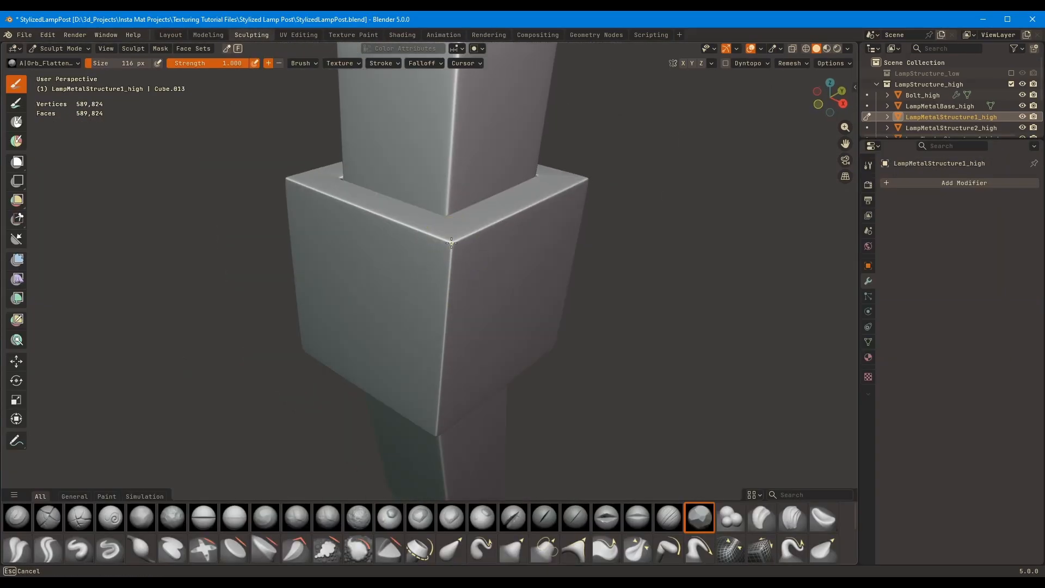
key(f)
mouse_move(462, 247)
middle_down()
mouse_move(562, 263)
mouse_move(572, 218)
middle_up()
click(557, 263)
drag(525, 186, 497, 199)
mouse_move(555, 182)
middle_down()
mouse_move(541, 199)
mouse_move(572, 211)
mouse_move(449, 245)
middle_up()
middle_drag(509, 222, 457, 181)
scroll(490, 215, down, 3)
middle_drag(490, 215, 504, 191)
Flatten the post collar's vertical corner edges, reducing the Orb_Flatten_EdgeProtect brush to 74 px
middle_drag(305, 288, 401, 237)
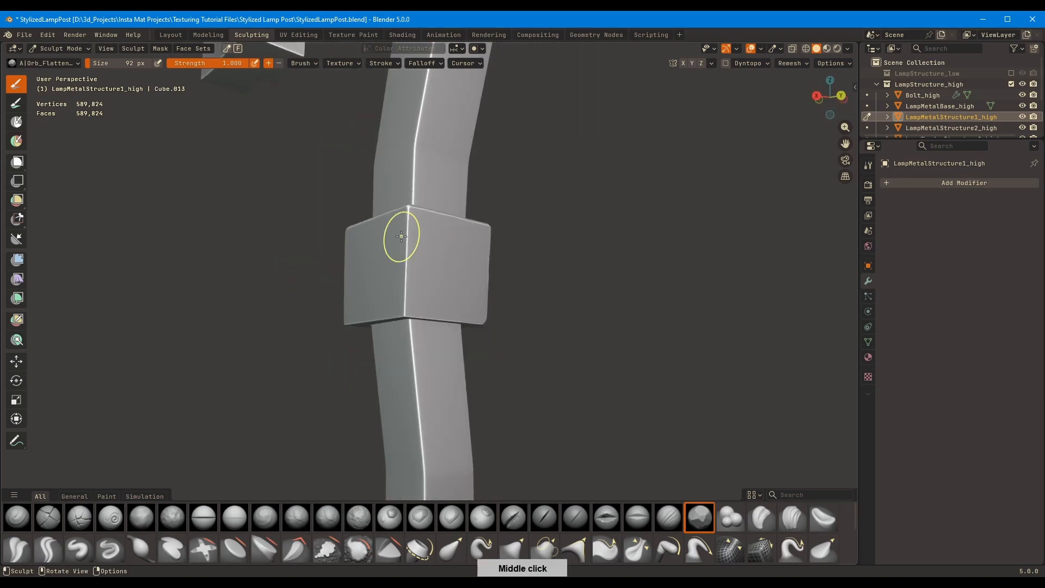
middle_drag(408, 281, 578, 235)
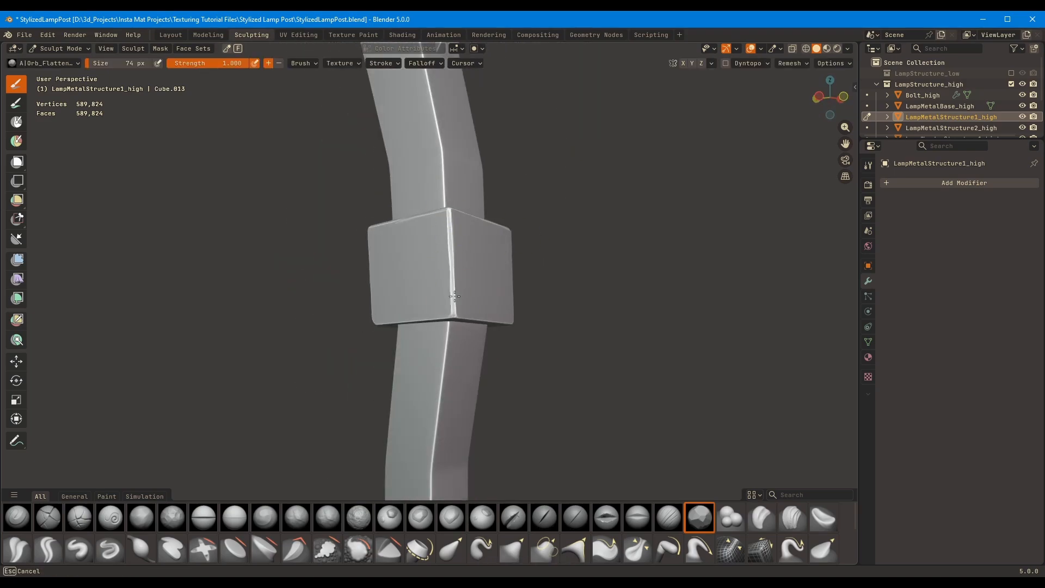
drag(455, 296, 455, 311)
middle_drag(455, 311, 498, 250)
middle_drag(459, 292, 392, 283)
Flatten the post collar's lower edges with a 105 px Orb_Flatten_EdgeProtect brush
scroll(342, 282, up, 4)
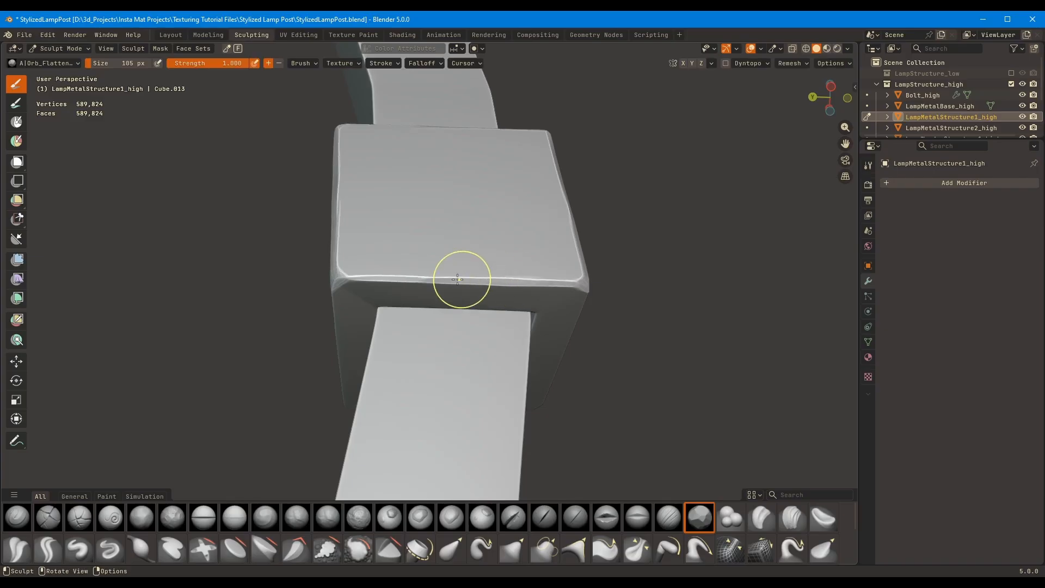
mouse_move(457, 279)
middle_down()
mouse_move(504, 299)
mouse_move(466, 289)
middle_up()
middle_drag(399, 284, 466, 291)
middle_drag(525, 182, 427, 509)
Wear down the post collar's faces and edges with the Orb_rubble_02 and Orb_rubble_03 brushes
click(422, 515)
drag(425, 223, 447, 240)
mouse_move(447, 239)
middle_down()
mouse_move(445, 296)
mouse_move(457, 240)
middle_up()
shift+drag(457, 234, 389, 223)
middle_drag(390, 223, 414, 245)
click(457, 521)
mouse_move(474, 414)
middle_down()
mouse_move(517, 327)
mouse_move(512, 252)
middle_up()
mouse_move(556, 313)
middle_down()
mouse_move(576, 301)
mouse_move(495, 305)
middle_up()
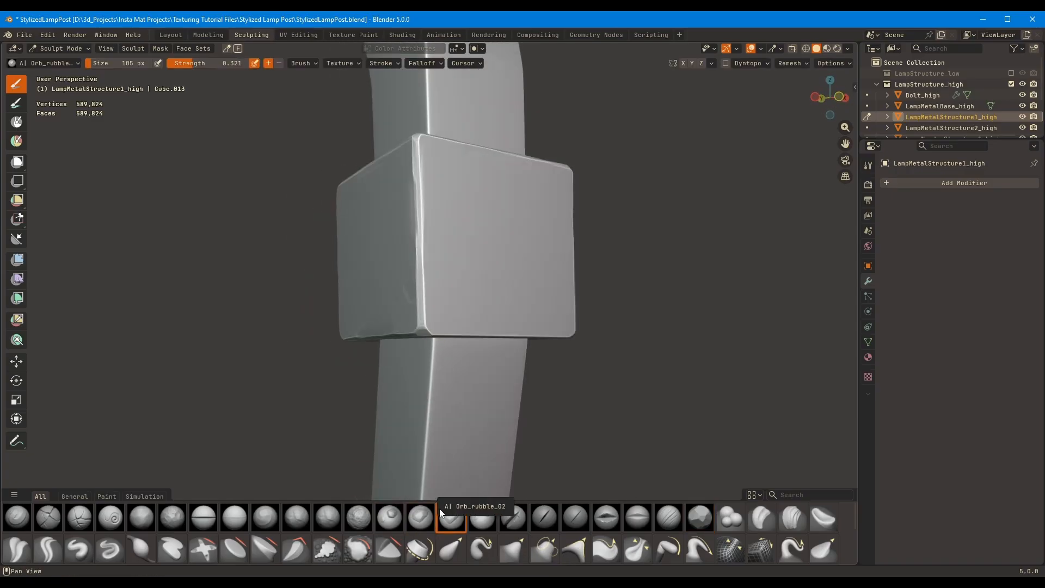
Add shallow dents to the post collar's faces with the rubble brush after Orb_rubble_03, at strength 0.303
click(482, 518)
key(shift+f)
click(611, 217)
mouse_move(611, 217)
middle_down()
mouse_move(589, 211)
mouse_move(497, 282)
mouse_move(497, 264)
mouse_move(470, 283)
middle_up()
key(shift+f)
click(576, 252)
drag(422, 244, 423, 224)
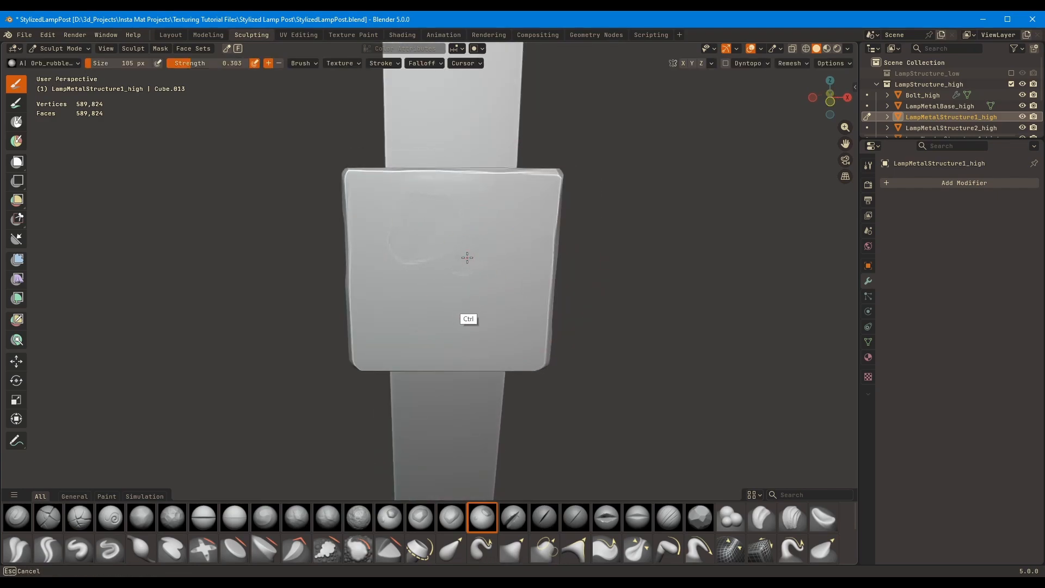
scroll(473, 256, down, 4)
mouse_move(588, 220)
middle_down()
mouse_move(623, 247)
mouse_move(536, 228)
middle_up()
scroll(435, 253, up, 4)
Chisel the post collar's corners and lower edges again with Orb_Flatten_EdgeProtect, enlarging the brush to 130 px
key(shift+t)
mouse_move(513, 270)
middle_down()
mouse_move(473, 267)
mouse_move(476, 286)
middle_up()
key(f)
click(492, 269)
drag(437, 289, 433, 283)
mouse_move(495, 275)
middle_down()
mouse_move(551, 250)
mouse_move(577, 272)
mouse_move(625, 244)
middle_up()
key(f)
click(620, 244)
drag(433, 259, 430, 262)
middle_drag(433, 260, 500, 191)
drag(419, 317, 418, 313)
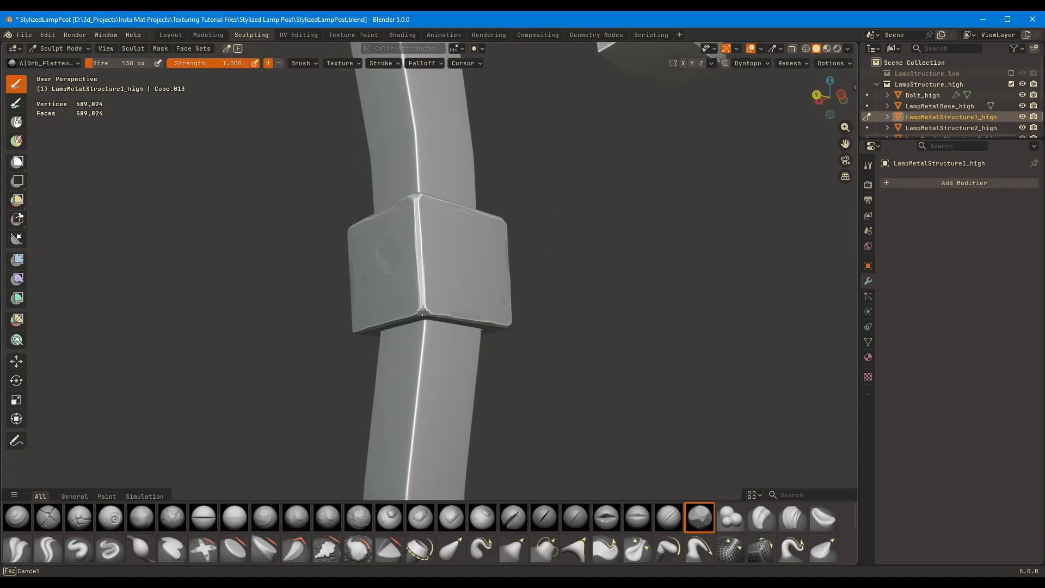
mouse_move(430, 305)
middle_down()
mouse_move(529, 263)
mouse_move(490, 278)
mouse_move(455, 260)
mouse_move(457, 212)
mouse_move(458, 278)
middle_up()
Refine the post collar's side edges and corners, reducing the flatten brush to 76 px
mouse_move(348, 240)
middle_down()
mouse_move(468, 269)
mouse_move(463, 261)
mouse_move(412, 327)
middle_up()
key(f)
click(424, 271)
ctrl+middle_drag(484, 261, 625, 304)
middle_drag(327, 299, 469, 297)
ctrl+middle_drag(469, 296, 468, 250)
middle_drag(467, 261, 536, 262)
Switch to LampMetalStructure2_high, raise its viewport subdivision level, apply the Subdivision modifier in Layout, and return to Sculpting
ctrl+middle_drag(545, 207, 566, 294)
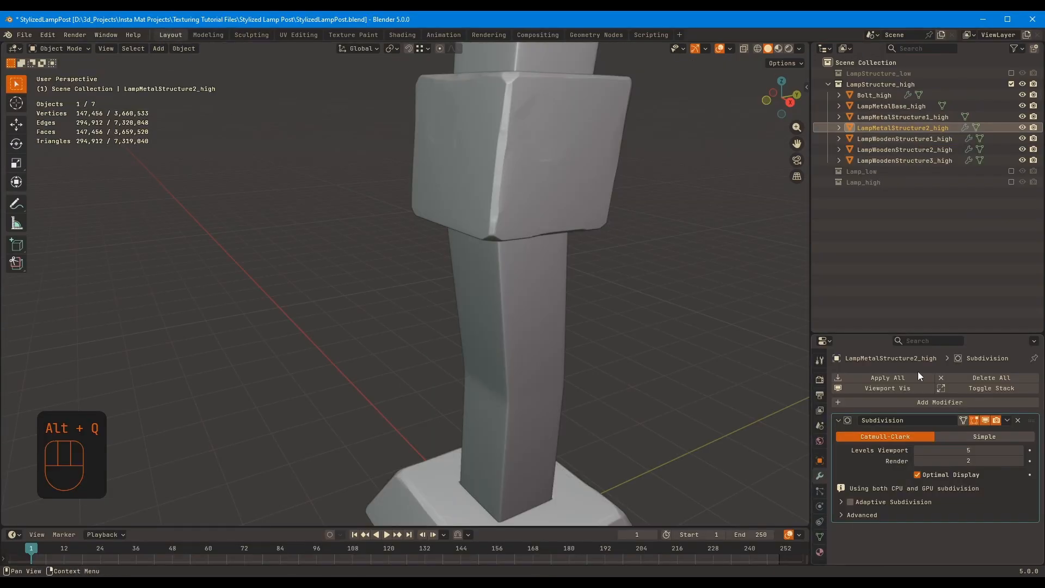
key(ctrl+a)
click(406, 34)
click(263, 36)
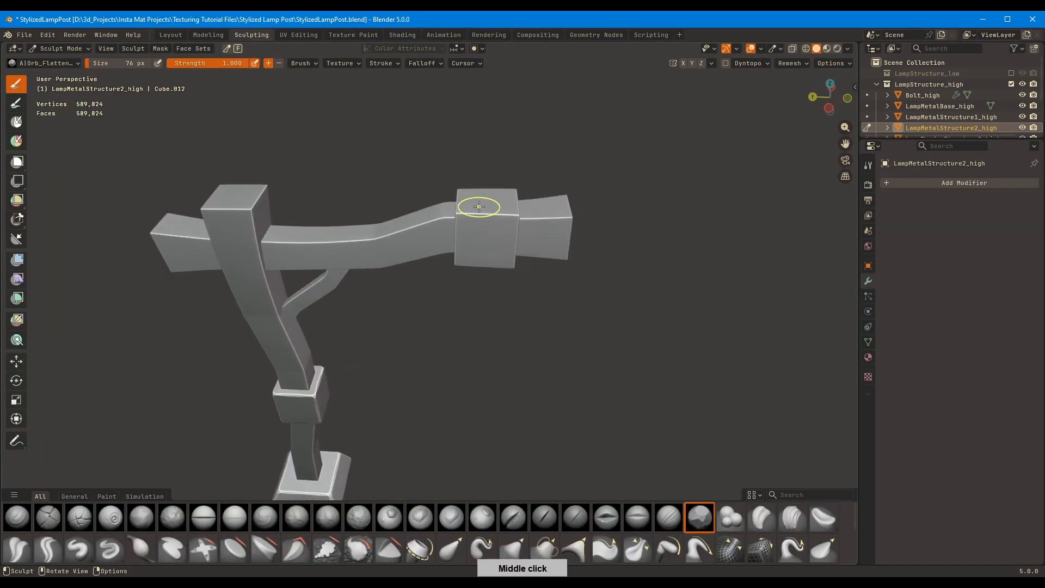
Flatten the outer edges of the horizontal beam's metal collar with a 76 px Orb_Flatten_EdgeProtect brush
alt+middle_click(479, 209)
scroll(484, 240, up, 5)
mouse_move(488, 252)
middle_down()
mouse_move(445, 211)
mouse_move(344, 232)
mouse_move(291, 261)
mouse_move(354, 212)
mouse_move(397, 261)
middle_up()
alt+middle_click(285, 237)
alt+middle_click(390, 296)
scroll(389, 296, up, 3)
drag(299, 238, 297, 248)
scroll(348, 255, down, 3)
Chisel the beam collar's remaining corners and edges, enlarging the flatten brush to 96 px
middle_drag(348, 256, 381, 263)
key(f)
click(399, 263)
drag(399, 263, 495, 242)
mouse_move(326, 289)
middle_down()
mouse_move(469, 304)
mouse_move(473, 333)
mouse_move(450, 299)
mouse_move(474, 274)
mouse_move(485, 390)
mouse_move(474, 299)
mouse_move(361, 300)
mouse_move(450, 301)
mouse_move(368, 239)
mouse_move(359, 247)
middle_up()
mouse_move(487, 253)
middle_down()
mouse_move(469, 290)
mouse_move(395, 300)
mouse_move(439, 345)
mouse_move(512, 324)
mouse_move(499, 243)
middle_up()
mouse_move(462, 300)
middle_down()
mouse_move(417, 321)
mouse_move(446, 273)
middle_up()
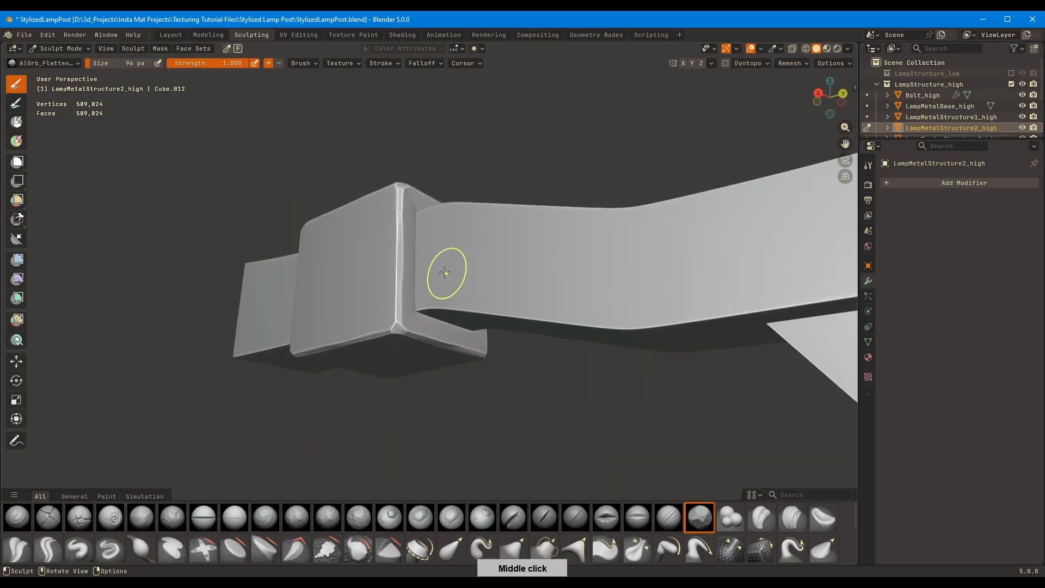
Isolate the beam collar in local view and chisel its inner opening's rim with a 57 px flatten brush
key(KP_Divide)
mouse_move(543, 240)
middle_down()
mouse_move(315, 216)
mouse_move(408, 170)
mouse_move(485, 179)
mouse_move(517, 304)
mouse_move(333, 348)
middle_up()
scroll(495, 229, down, 3)
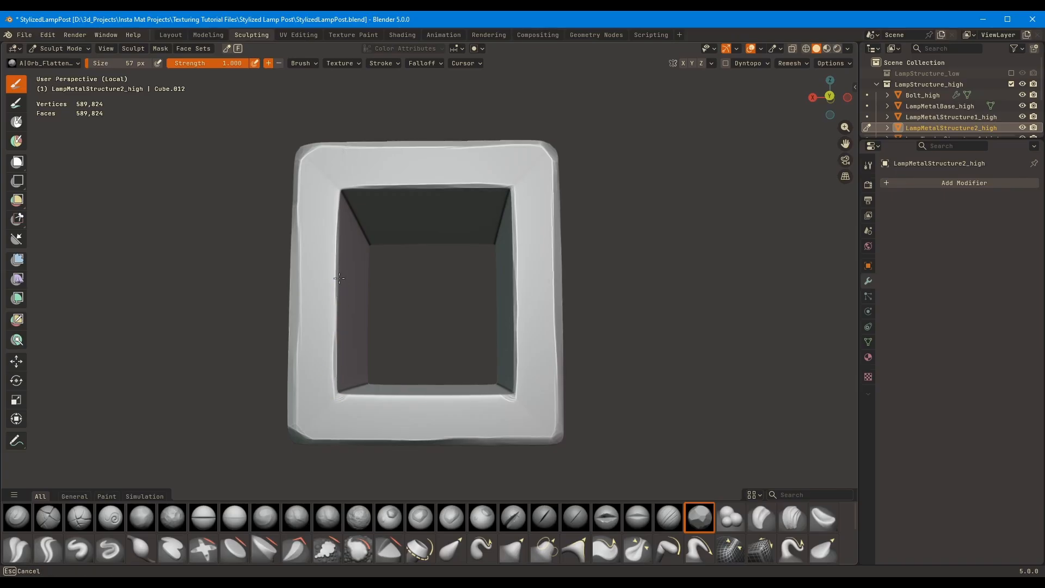
middle_drag(345, 186, 286, 281)
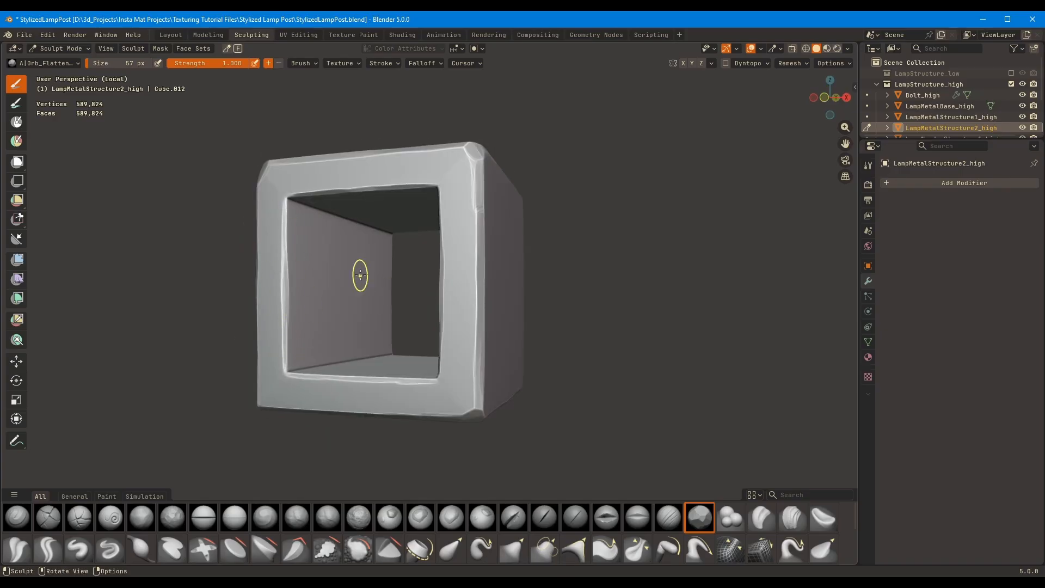
Leave local view and sculpt shallow surface wear into the beam collar's side faces with an enlarged brush
middle_drag(360, 275, 448, 299)
scroll(448, 299, down, 1)
scroll(375, 308, down, 4)
middle_drag(376, 308, 294, 309)
key(slash)
mouse_move(517, 304)
middle_down()
mouse_move(494, 306)
mouse_move(446, 527)
middle_up()
middle_drag(454, 272, 424, 519)
mouse_move(411, 370)
middle_down()
mouse_move(438, 395)
mouse_move(489, 263)
middle_up()
middle_drag(600, 223, 566, 305)
click(482, 517)
mouse_move(430, 327)
middle_down()
mouse_move(392, 378)
mouse_move(691, 229)
middle_up()
scroll(690, 229, down, 5)
scroll(460, 337, up, 3)
mouse_move(460, 346)
middle_down()
mouse_move(447, 317)
mouse_move(470, 321)
middle_up()
key(f)
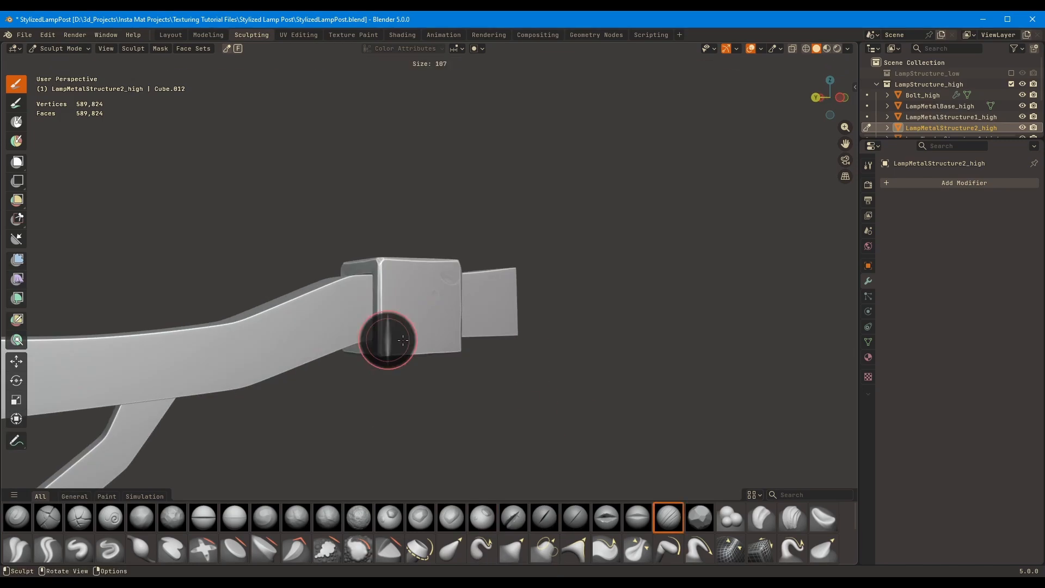
click(412, 339)
mouse_move(373, 362)
middle_down()
mouse_move(384, 331)
mouse_move(416, 334)
middle_up()
mouse_move(475, 291)
middle_down()
mouse_move(473, 345)
mouse_move(499, 366)
mouse_move(446, 324)
mouse_move(419, 396)
mouse_move(450, 303)
middle_up()
Isolate LampMetalStructure1_high in local view, chisel its inner opening's rim with an 87 px flatten brush, and leave local view
scroll(447, 323, down, 4)
key(alt+q)
mouse_move(393, 376)
shift+middle_down()
mouse_move(427, 305)
mouse_move(438, 370)
shift+middle_up()
scroll(427, 306, up, 5)
key(KP_Divide)
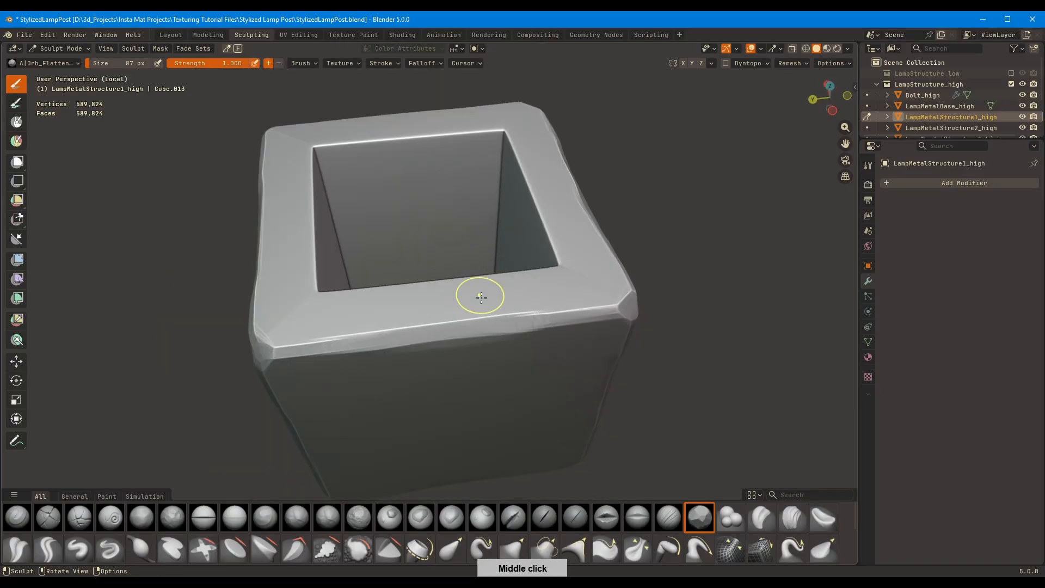
middle_drag(479, 296, 256, 210)
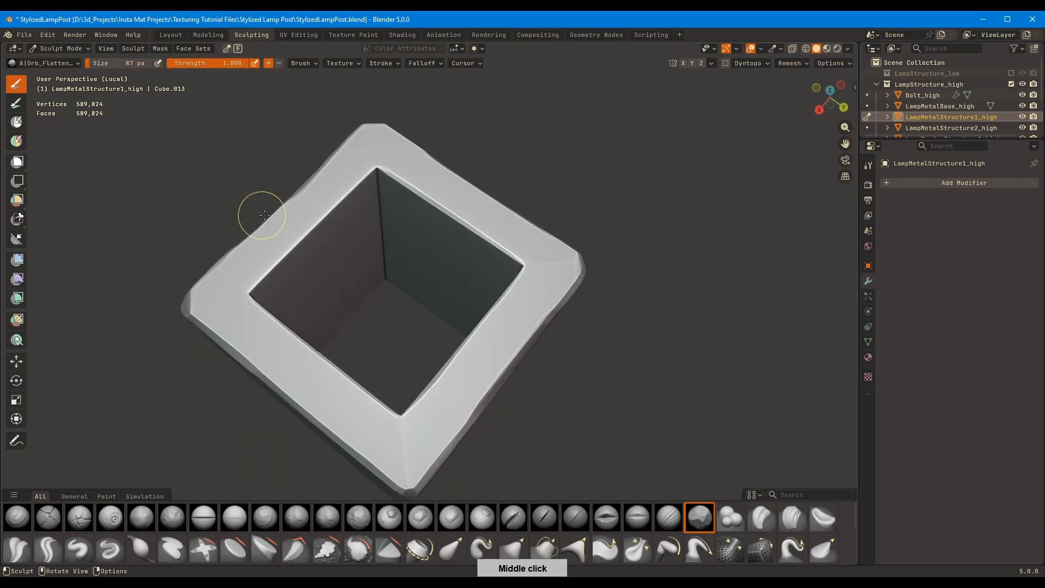
middle_drag(306, 235, 536, 332)
key(KP_Divide)
Switch to Bolt_high, apply its Subdivision modifier in the Layout workspace, and return to Sculpting
scroll(588, 252, up, 2)
scroll(506, 198, up, 5)
key(alt+q)
key(KP_Divide)
key(KP_Divide)
key(KP_Decimal)
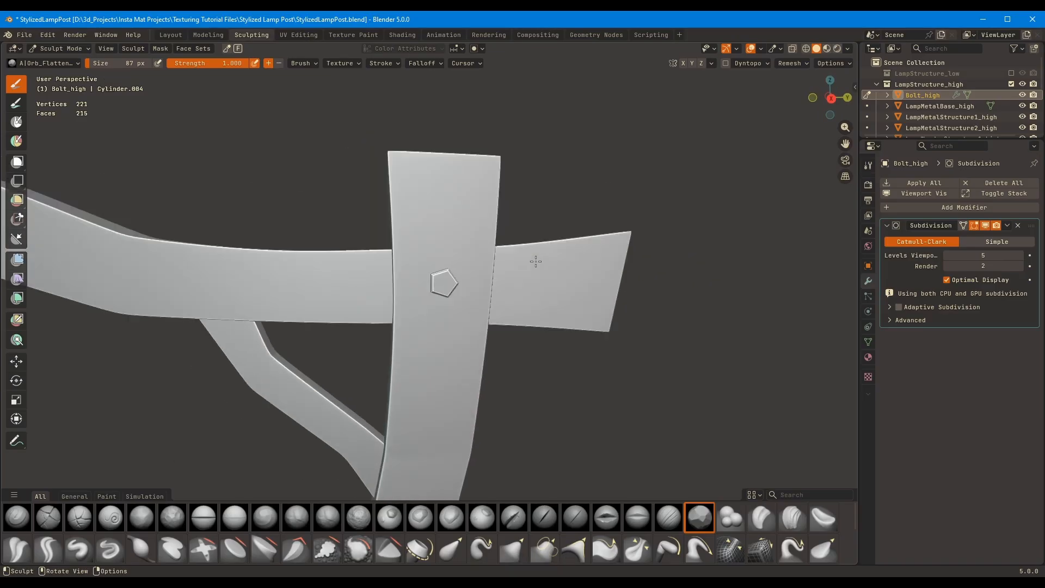
click(171, 35)
key(ctrl+a)
scroll(479, 163, down, 5)
middle_drag(522, 136, 498, 228)
click(251, 35)
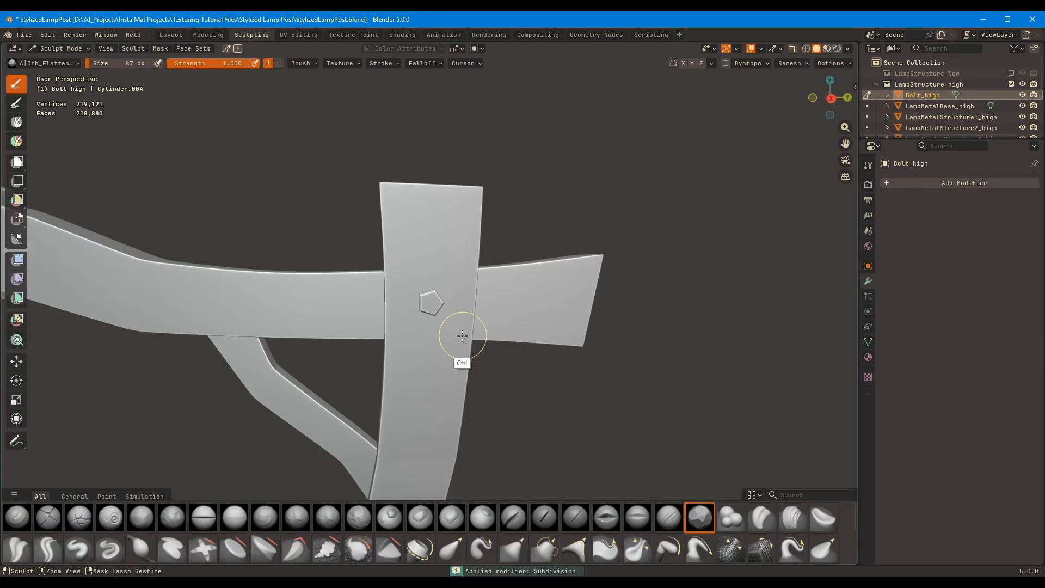
Turn off cavity shading and flatten the pentagonal bolt head's edges all around with a 70 px Orb_Flatten brush
scroll(463, 335, up, 8)
middle_drag(463, 334, 373, 262)
scroll(436, 321, up, 2)
middle_drag(369, 300, 477, 417)
click(847, 48)
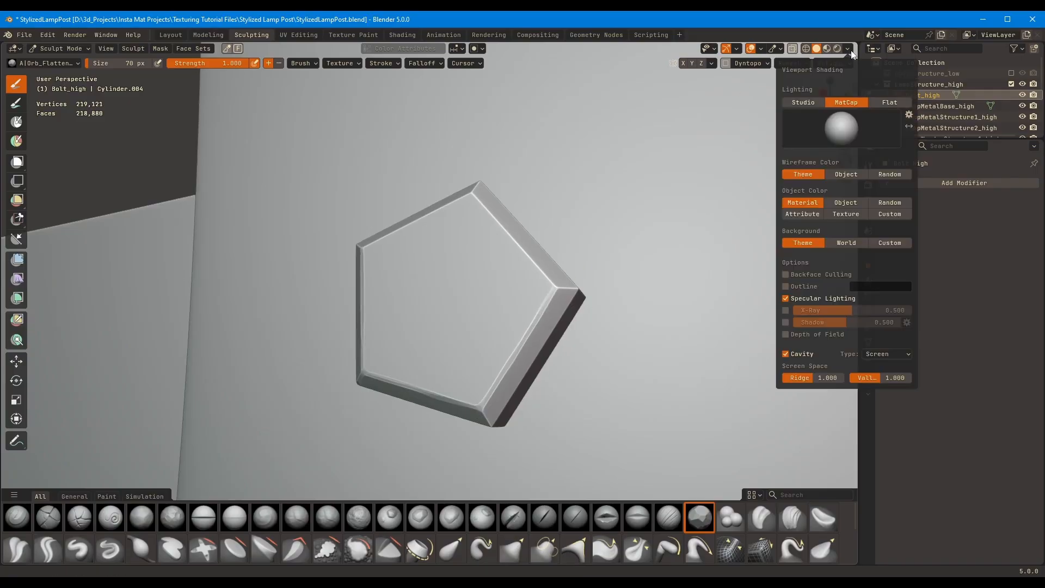
mouse_move(525, 225)
middle_down()
mouse_move(377, 237)
mouse_move(451, 231)
mouse_move(534, 334)
mouse_move(335, 260)
middle_up()
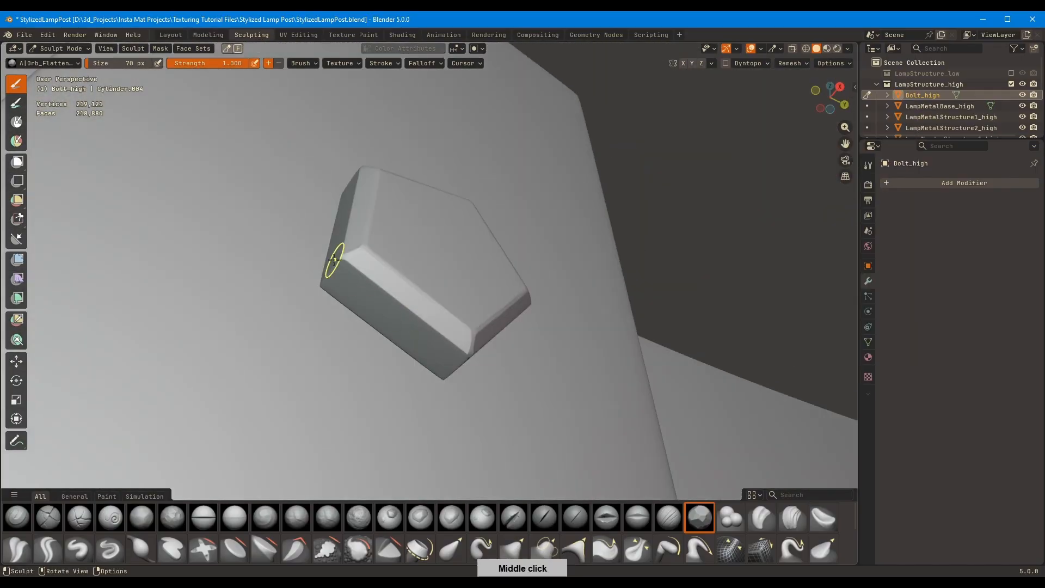
middle_drag(575, 268, 434, 206)
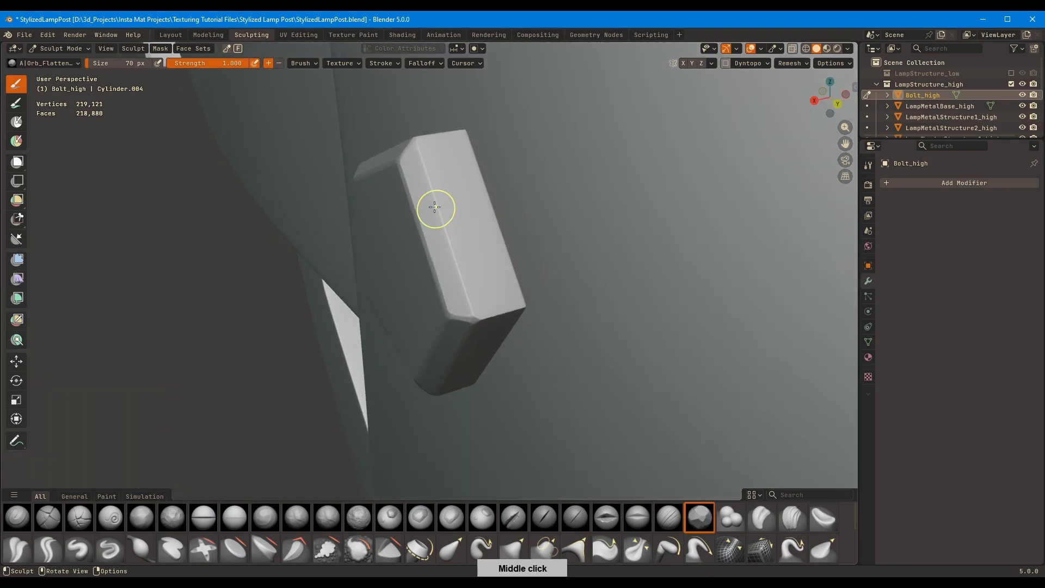
middle_drag(454, 252, 429, 205)
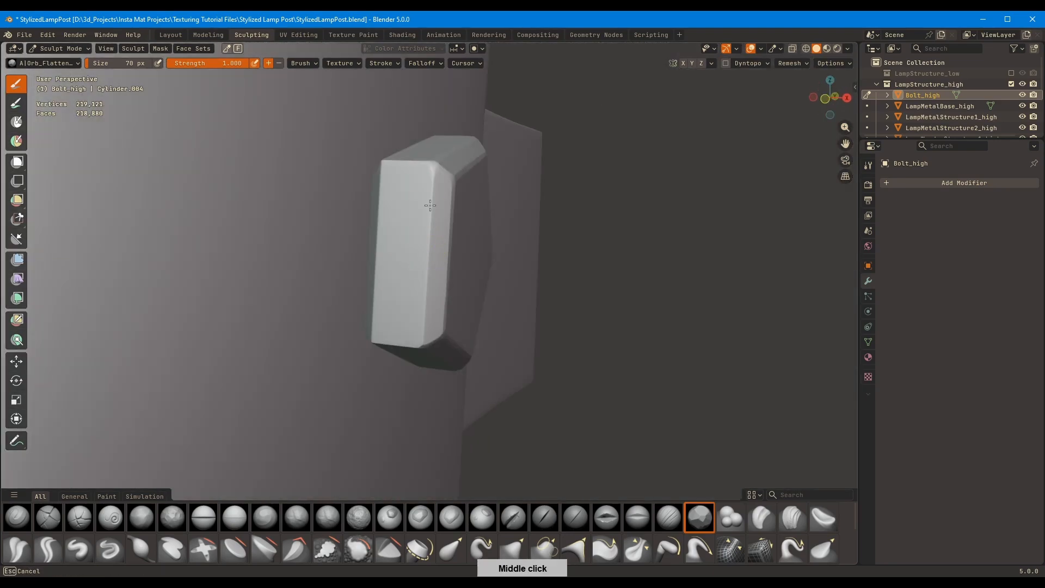
middle_drag(423, 285, 488, 191)
Isolate the bolt in local view and flatten its edges further with the brush enlarged to 107 px
key(KP_Divide)
mouse_move(462, 233)
middle_down()
mouse_move(338, 249)
mouse_move(455, 279)
mouse_move(495, 308)
mouse_move(394, 226)
mouse_move(606, 227)
mouse_move(551, 245)
mouse_move(544, 347)
mouse_move(434, 327)
mouse_move(450, 296)
mouse_move(629, 331)
mouse_move(411, 329)
mouse_move(392, 302)
mouse_move(363, 289)
mouse_move(478, 217)
mouse_move(443, 133)
mouse_move(515, 341)
mouse_move(403, 403)
mouse_move(519, 394)
middle_up()
key(f)
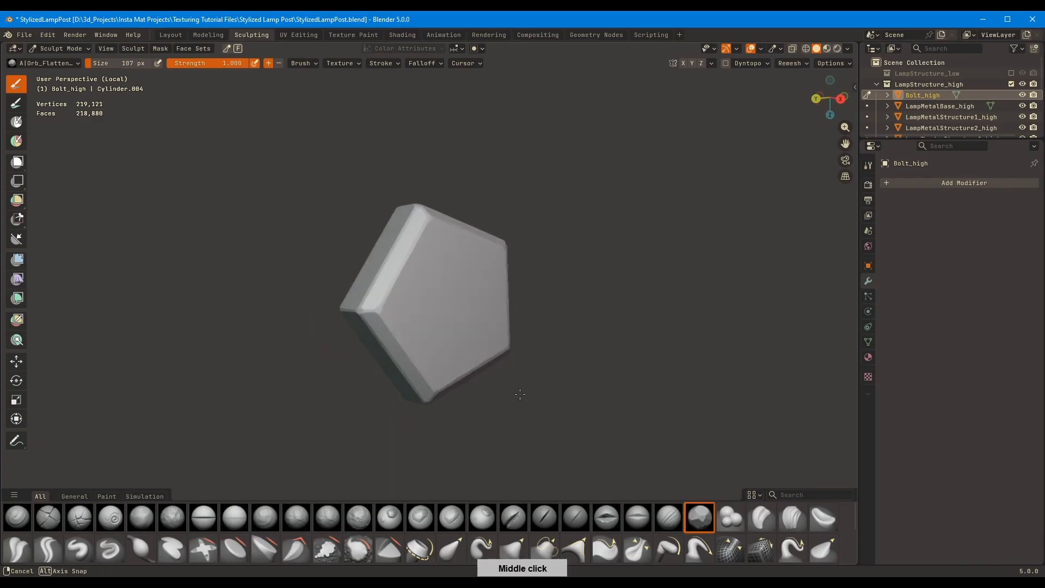
middle_drag(590, 346, 580, 348)
Hammer the bolt's front face with a 107 px Orb_Hammer brush and reshape its outline with a 106 px Grab brush
key(shift+t)
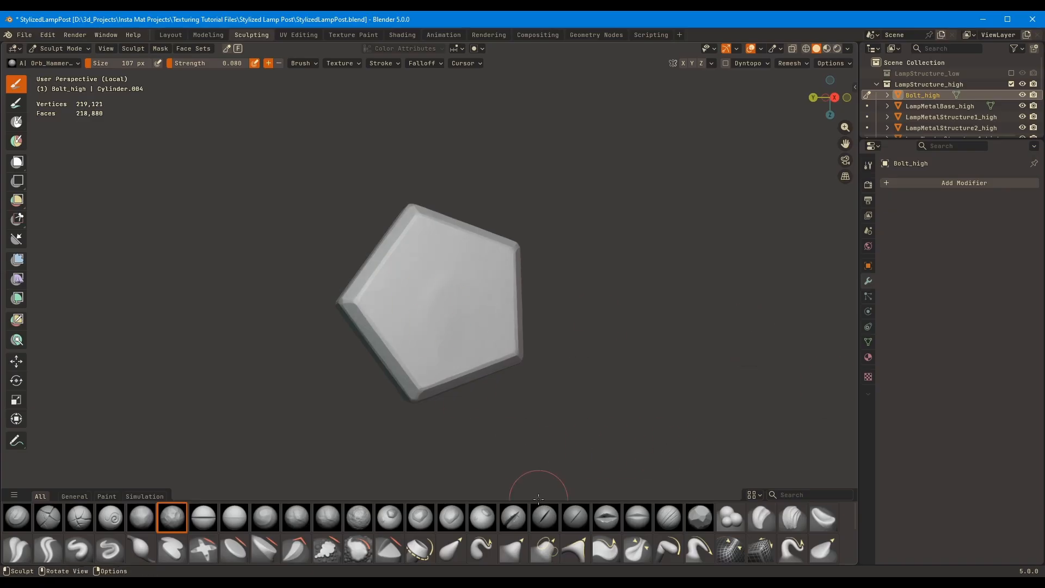
mouse_move(539, 498)
middle_down()
mouse_move(497, 373)
mouse_move(429, 327)
mouse_move(455, 345)
middle_up()
key(shift+t)
key(g)
middle_drag(489, 288, 557, 259)
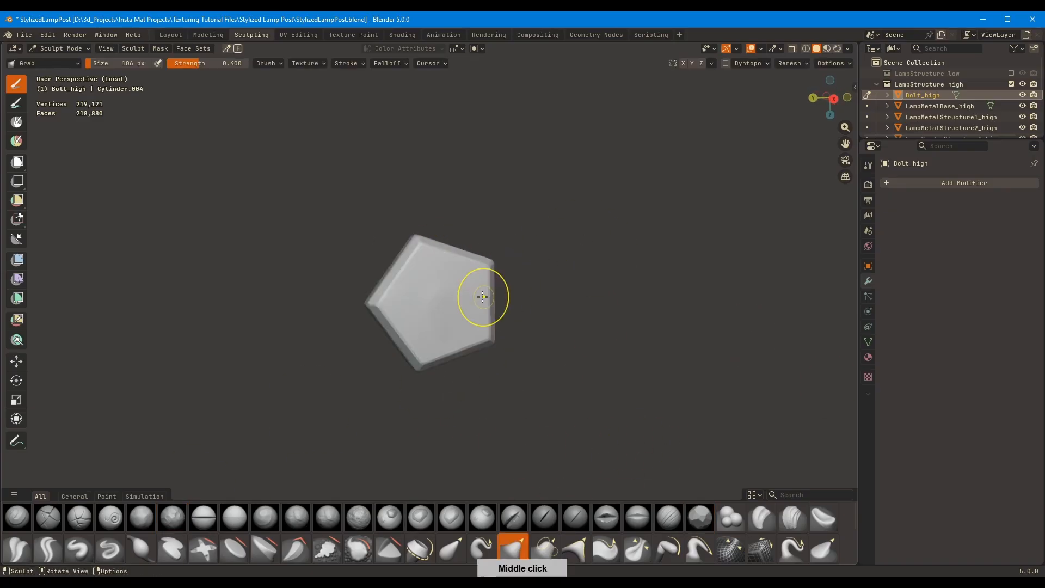
Flatten the reshaped bolt's edges and corners with an 84 px Orb_Flatten brush
key(shift+t)
mouse_move(482, 297)
middle_down()
mouse_move(401, 299)
mouse_move(450, 296)
mouse_move(434, 302)
mouse_move(450, 343)
mouse_move(427, 358)
middle_up()
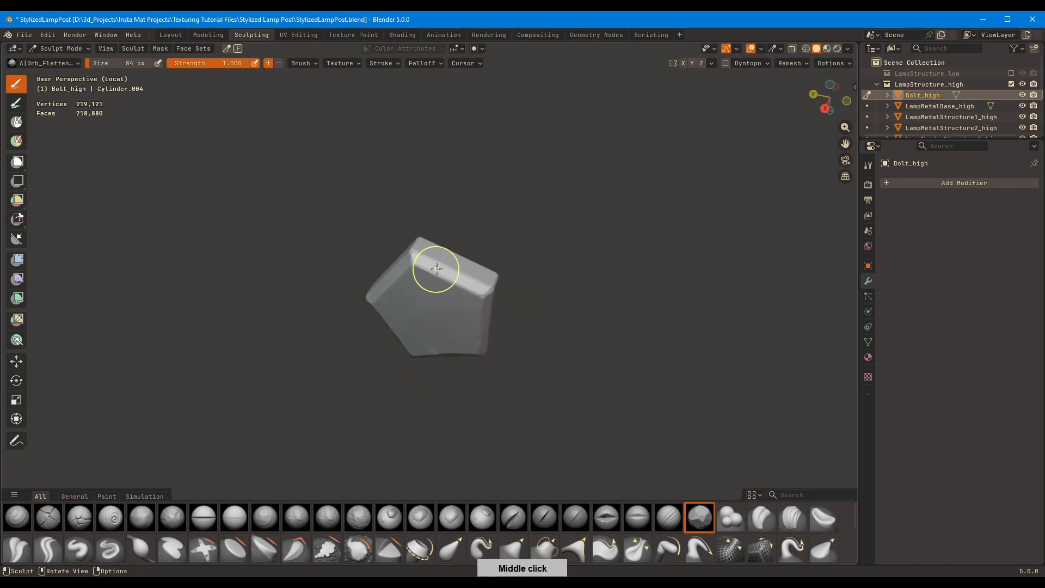
middle_drag(427, 287, 534, 438)
mouse_move(418, 284)
middle_down()
mouse_move(396, 281)
mouse_move(617, 231)
mouse_move(599, 310)
mouse_move(498, 376)
mouse_move(276, 199)
mouse_move(403, 193)
middle_up()
Leave the bolt's local view, compare the lamp post with and without cavity shading, and leave cavity off
click(847, 49)
click(789, 294)
mouse_move(490, 252)
middle_down()
mouse_move(425, 233)
mouse_move(498, 239)
mouse_move(466, 300)
mouse_move(468, 236)
middle_up()
click(847, 49)
click(789, 356)
key(KP_Divide)
ctrl+middle_drag(468, 236, 481, 332)
mouse_move(481, 332)
middle_down()
mouse_move(511, 311)
mouse_move(463, 327)
mouse_move(484, 321)
middle_up()
click(848, 49)
click(784, 356)
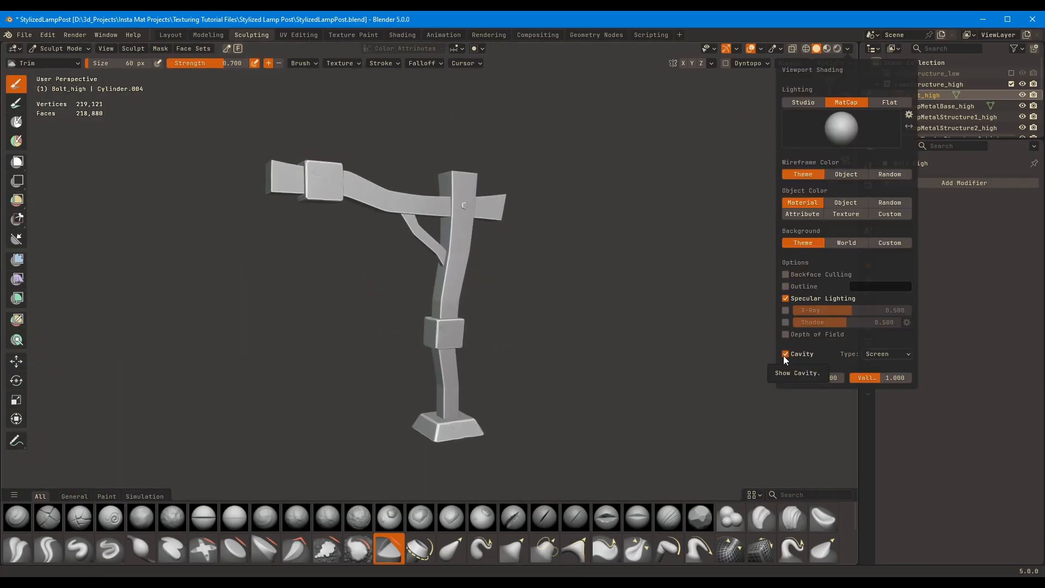
click(784, 357)
Switch to LampMetalStructure2_high and chip the collar's vertical edge facing the post with a 59 px Orb_Flatten brush
middle_drag(536, 280, 544, 240)
mouse_move(544, 240)
ctrl+middle_down()
mouse_move(534, 173)
mouse_move(491, 240)
mouse_move(604, 381)
ctrl+middle_up()
ctrl+middle_drag(576, 262, 536, 174)
mouse_move(536, 175)
middle_down()
mouse_move(459, 313)
mouse_move(479, 280)
middle_up()
key(alt+q)
click(701, 523)
mouse_move(478, 280)
shift+middle_down()
mouse_move(400, 253)
mouse_move(401, 227)
shift+middle_up()
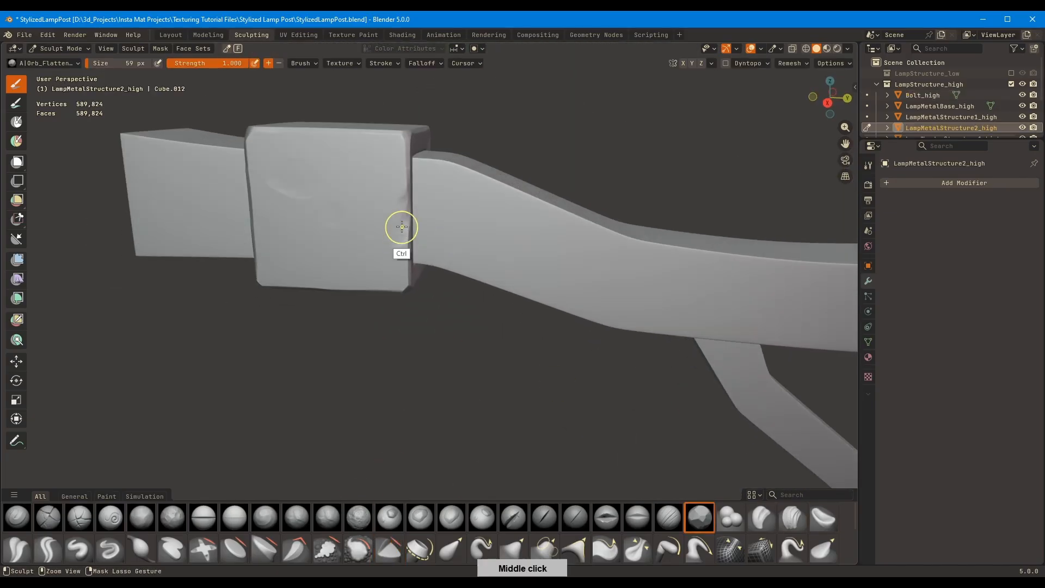
middle_drag(457, 250, 408, 239)
shift+middle_drag(408, 239, 654, 242)
mouse_move(653, 242)
shift+middle_down()
mouse_move(436, 250)
mouse_move(561, 318)
shift+middle_up()
middle_drag(561, 318, 619, 316)
Chip the collar's vertical edge facing the beam's free end with the 59 px flatten brush
drag(247, 364, 249, 393)
middle_drag(313, 332, 256, 321)
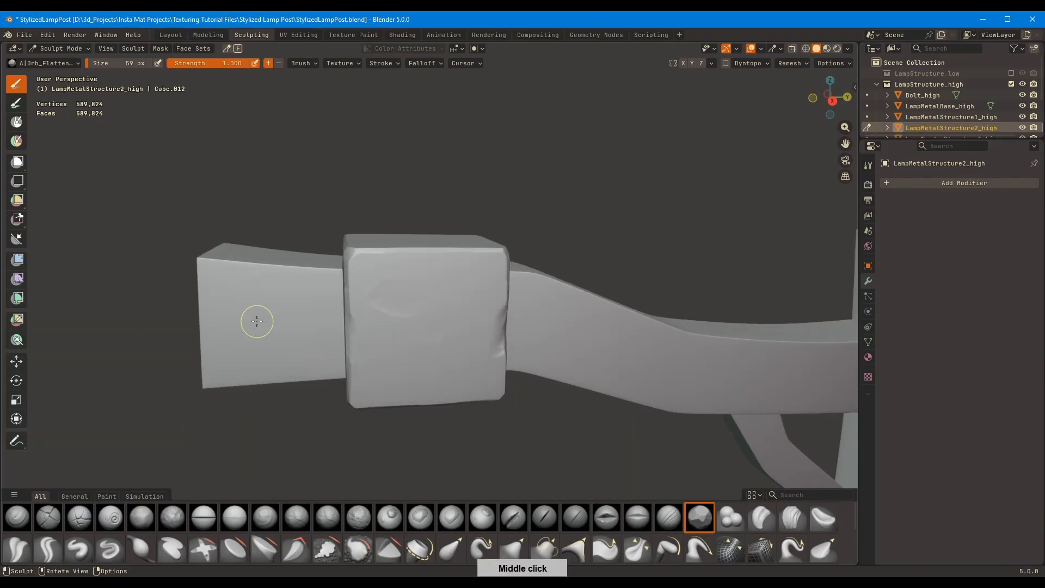
drag(350, 348, 352, 338)
middle_drag(355, 324, 415, 309)
drag(278, 405, 326, 386)
Cut a dent beside the chipped edge near the beam's free end with a resized Trim brush
click(389, 548)
key(f)
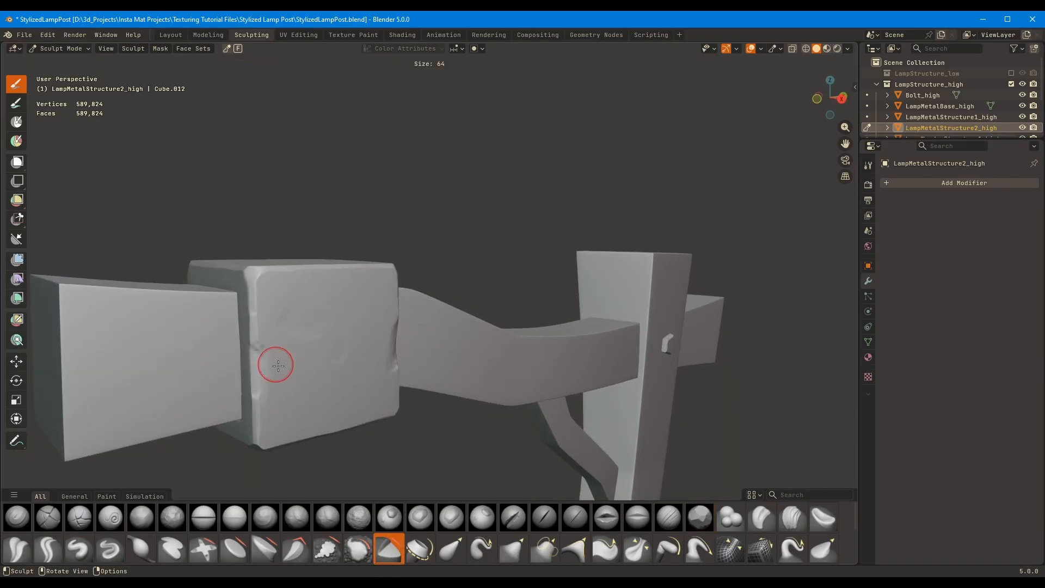
click(297, 364)
drag(277, 356, 276, 372)
middle_drag(276, 372, 218, 386)
Turn cavity shading back on and trim the collar's front face and chipped edges with a 49 px Trim brush
click(847, 49)
click(788, 353)
key(f)
click(407, 316)
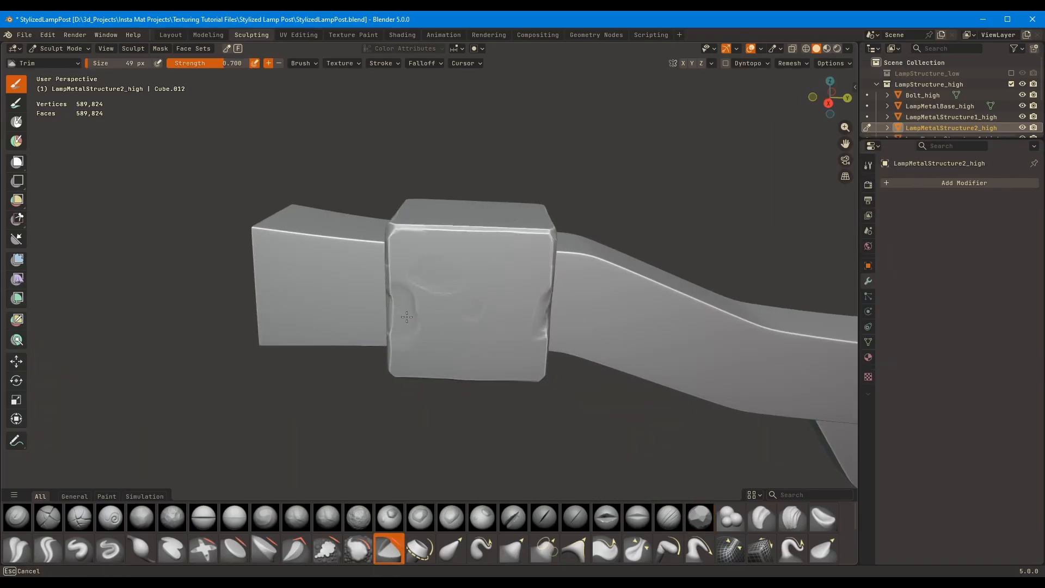
middle_drag(550, 333, 507, 330)
mouse_move(508, 330)
shift+middle_down()
mouse_move(626, 342)
mouse_move(468, 354)
shift+middle_up()
middle_drag(468, 354, 642, 326)
Carve dents into the beam collar's rear face and neighbouring edges, resizing the Trim brush between strokes
key(f)
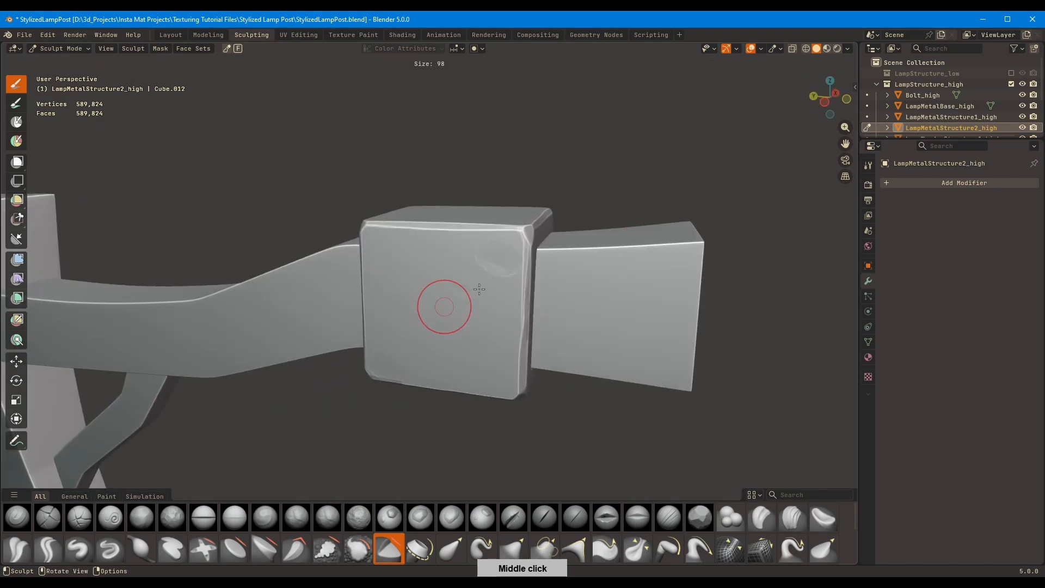
click(478, 289)
key(f)
click(516, 259)
mouse_move(493, 260)
mouse_down()
mouse_move(510, 265)
mouse_move(490, 274)
mouse_up()
mouse_move(359, 355)
middle_down()
mouse_move(398, 337)
mouse_move(448, 354)
mouse_move(508, 300)
middle_up()
scroll(447, 354, up, 2)
key(f)
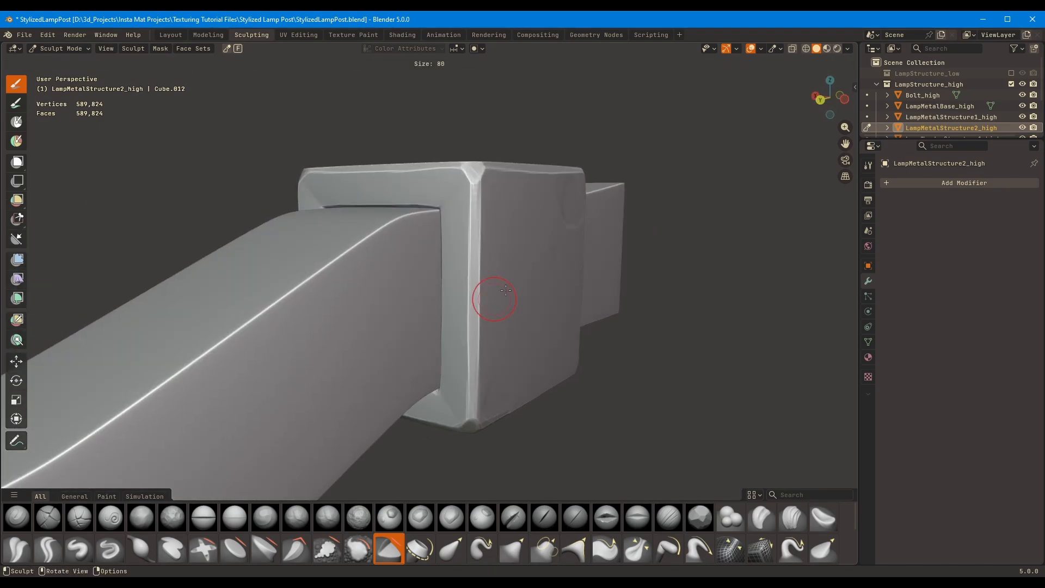
click(512, 299)
mouse_move(438, 169)
middle_down()
mouse_move(413, 310)
mouse_move(480, 336)
mouse_move(533, 320)
mouse_move(584, 217)
mouse_move(566, 223)
middle_up()
Deepen the chipped front edge of the beam collar next to the beam with a 60 px Trim brush
scroll(533, 319, down, 5)
scroll(566, 272, up, 4)
shift+middle_drag(566, 305, 465, 184)
key(f)
click(404, 147)
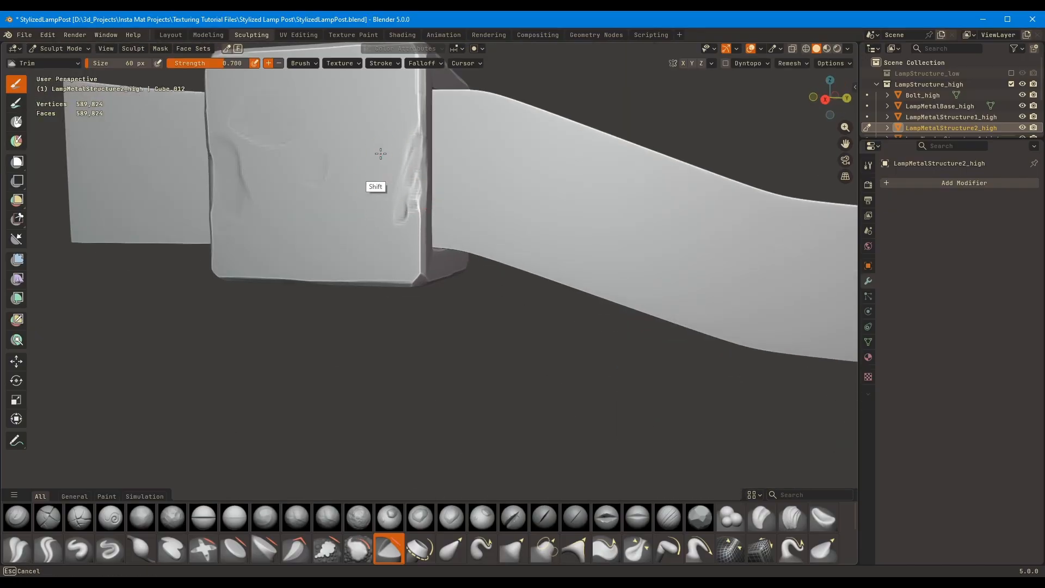
Carve dents into the beam collar's underside with the Trim brush reduced to 54 px
scroll(375, 163, down, 6)
mouse_move(313, 259)
middle_down()
mouse_move(363, 196)
mouse_move(345, 218)
middle_up()
scroll(349, 207, up, 4)
key(f)
click(354, 150)
drag(351, 147, 330, 111)
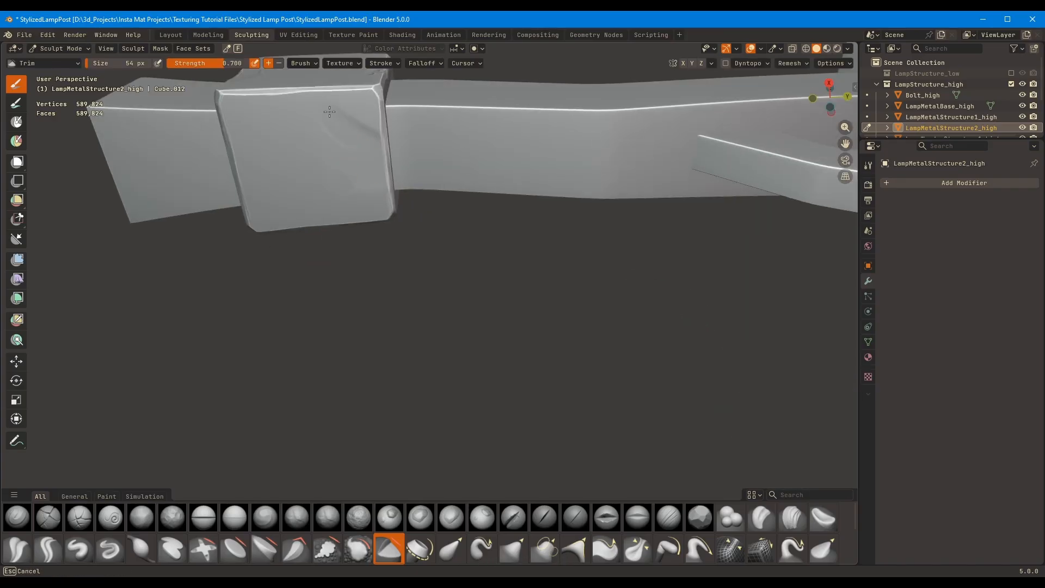
ctrl+middle_drag(296, 141, 304, 218)
mouse_move(435, 245)
middle_down()
mouse_move(548, 359)
mouse_move(560, 243)
mouse_move(449, 282)
middle_up()
Switch to LampMetalStructure1_high and trim dents into the post collar's side face and vertical edge at 54 px
key(alt+q)
middle_drag(522, 278, 461, 250)
drag(509, 278, 501, 271)
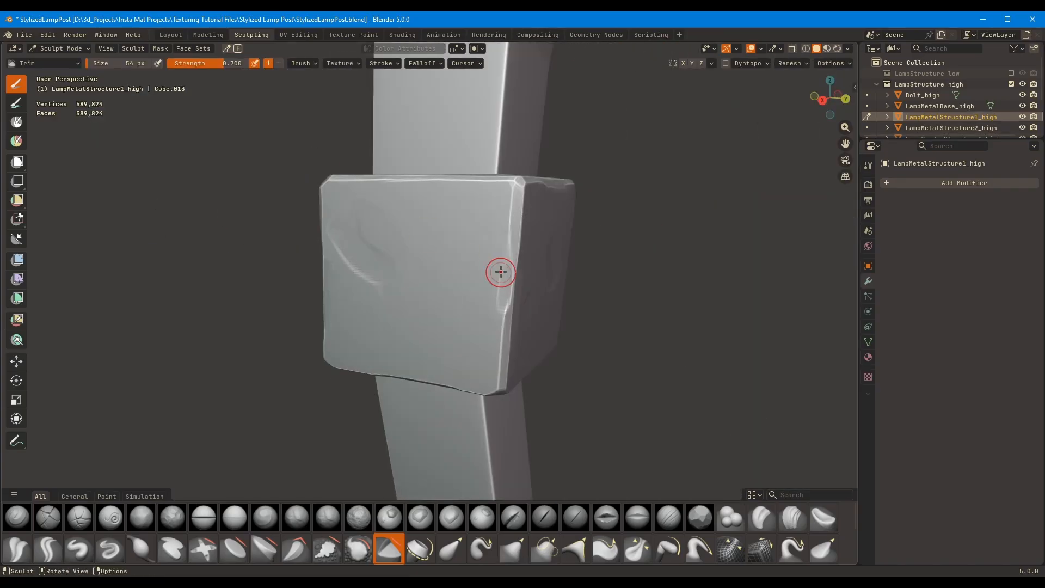
mouse_move(511, 287)
middle_down()
mouse_move(578, 294)
mouse_move(462, 267)
mouse_move(421, 310)
middle_up()
Cut a chip into the post collar's lower edge with the Trim brush enlarged to 80 px
key(f)
click(462, 296)
mouse_move(435, 379)
mouse_down()
mouse_move(479, 375)
mouse_move(469, 371)
mouse_up()
middle_drag(470, 370, 580, 365)
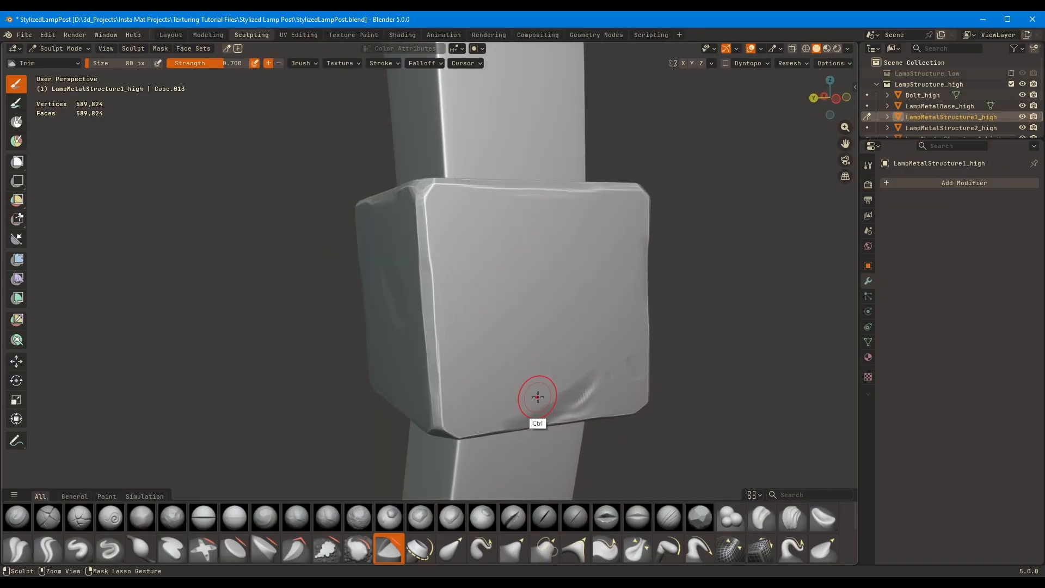
middle_drag(507, 416, 545, 316)
Switch to LampMetalBase_high and gouge a chip into the base's upper rim with a resized Trim brush
scroll(546, 316, down, 2)
mouse_move(571, 262)
middle_down()
mouse_move(327, 300)
mouse_move(392, 354)
mouse_move(468, 321)
mouse_move(516, 267)
middle_up()
scroll(364, 304, down, 4)
scroll(468, 321, down, 4)
scroll(623, 252, up, 8)
mouse_move(622, 252)
shift+middle_down()
mouse_move(425, 343)
mouse_move(403, 284)
shift+middle_up()
key(f)
click(414, 288)
key(alt+q)
drag(398, 289, 408, 282)
middle_drag(408, 278, 397, 321)
mouse_move(393, 321)
mouse_down()
mouse_move(401, 312)
mouse_move(384, 331)
mouse_up()
Refine the chip in the base's upper rim with a 64 px Orb_Flatten brush
click(706, 508)
middle_drag(385, 330, 391, 289)
drag(392, 289, 391, 273)
middle_drag(391, 274, 389, 330)
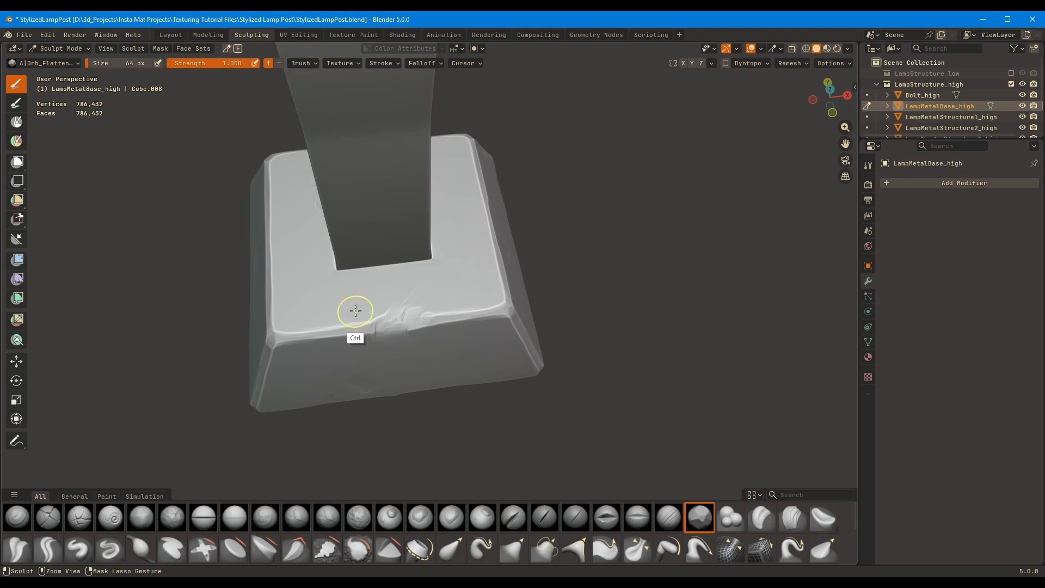
mouse_move(394, 292)
middle_down()
mouse_move(450, 301)
mouse_move(366, 303)
mouse_move(393, 338)
mouse_move(583, 217)
mouse_move(555, 204)
middle_up()
Return to the Layout workspace and select the metal base, both metal collars and the bolt together
scroll(455, 261, down, 5)
shift+middle_drag(455, 261, 448, 392)
click(170, 35)
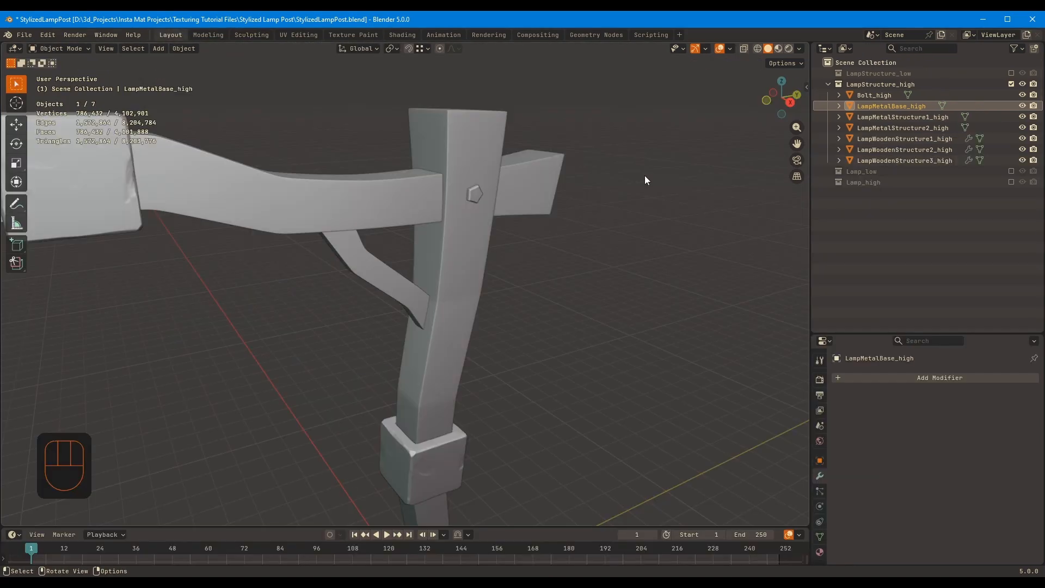
middle_drag(644, 175, 423, 218)
scroll(422, 218, down, 4)
click(422, 218)
click(463, 157)
click(906, 128)
shift+click(906, 96)
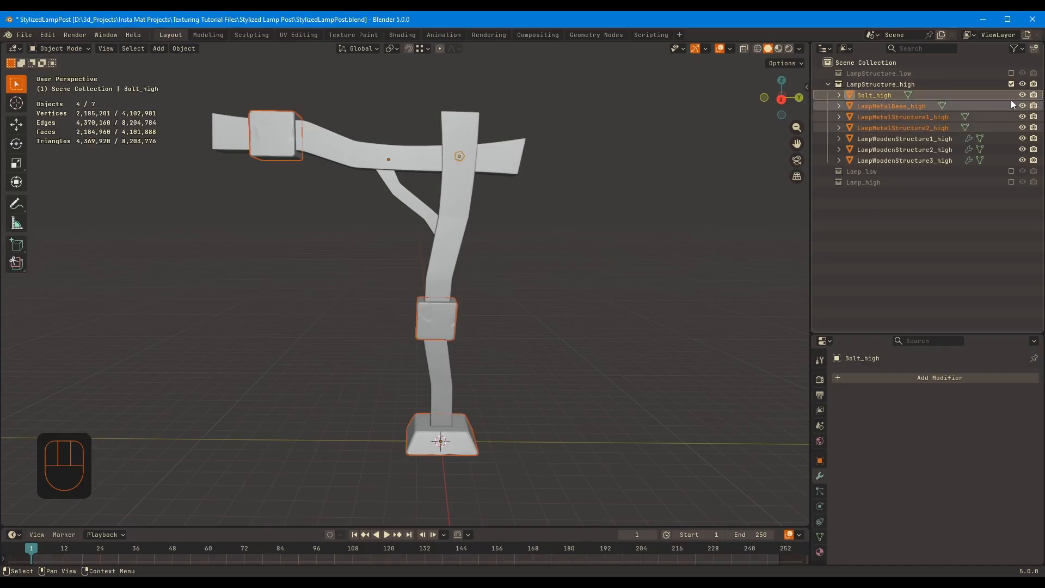
Select LampWoodenStructure1_high and apply its modifier to the mesh
drag(1022, 95, 1022, 138)
drag(1022, 128, 1024, 100)
click(1022, 138)
click(905, 138)
key(ctrl+a)
middle_drag(788, 353, 246, 35)
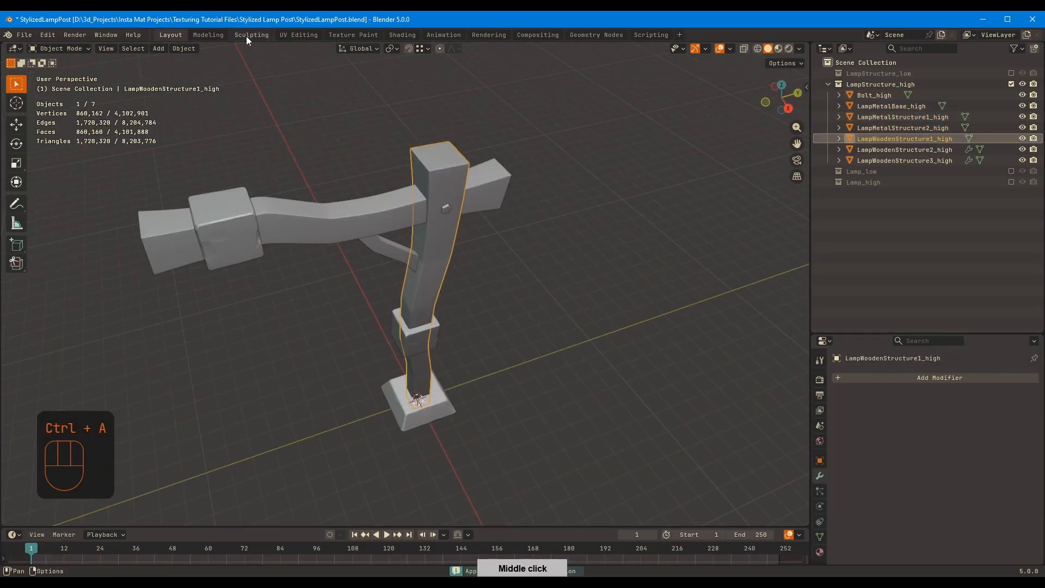
Check the wooden post's dense mesh in Edit Mode, then open it in the Sculpting workspace
middle_drag(283, 104, 246, 47)
key(Tab)
scroll(246, 46, up, 6)
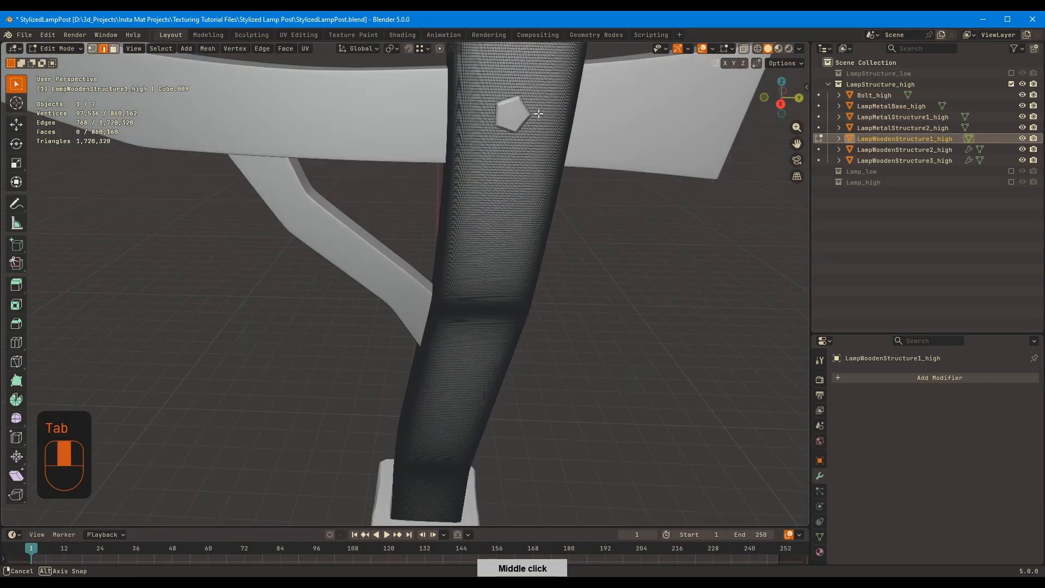
key(Tab)
scroll(245, 47, down, 5)
click(250, 37)
Flatten the wooden post's top rim and upper corner edge with the 94 px Orb_Flatten brush
scroll(593, 175, up, 3)
mouse_move(405, 248)
middle_down()
mouse_move(593, 175)
mouse_move(571, 218)
middle_up()
drag(481, 221, 451, 216)
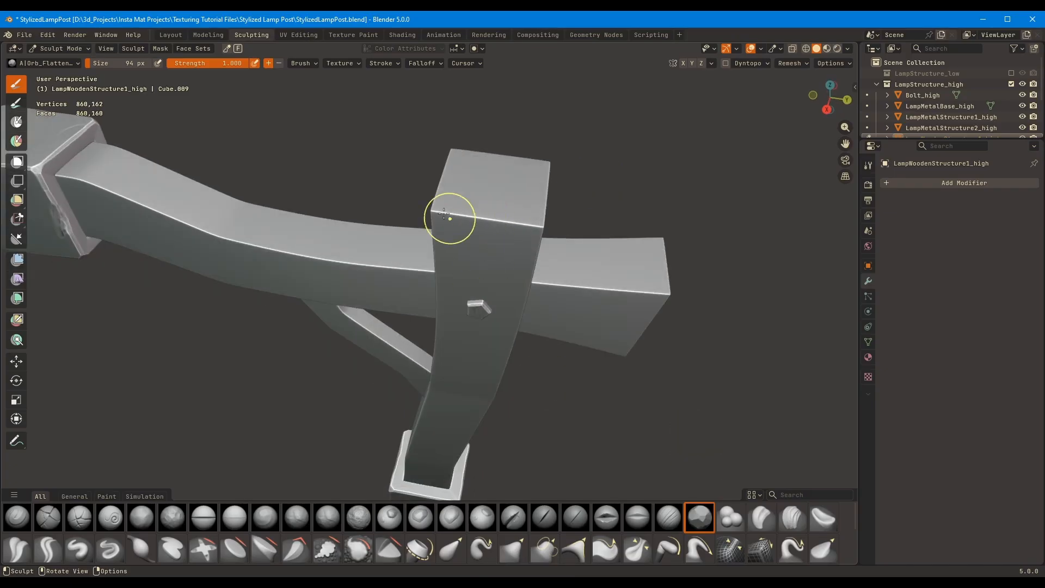
middle_drag(452, 217, 470, 234)
middle_drag(455, 359, 464, 239)
drag(465, 217, 450, 368)
scroll(450, 369, down, 3)
Reduce the Orb_Flatten brush to 62 px and wear down the post's long corner edge down to the base
key(f)
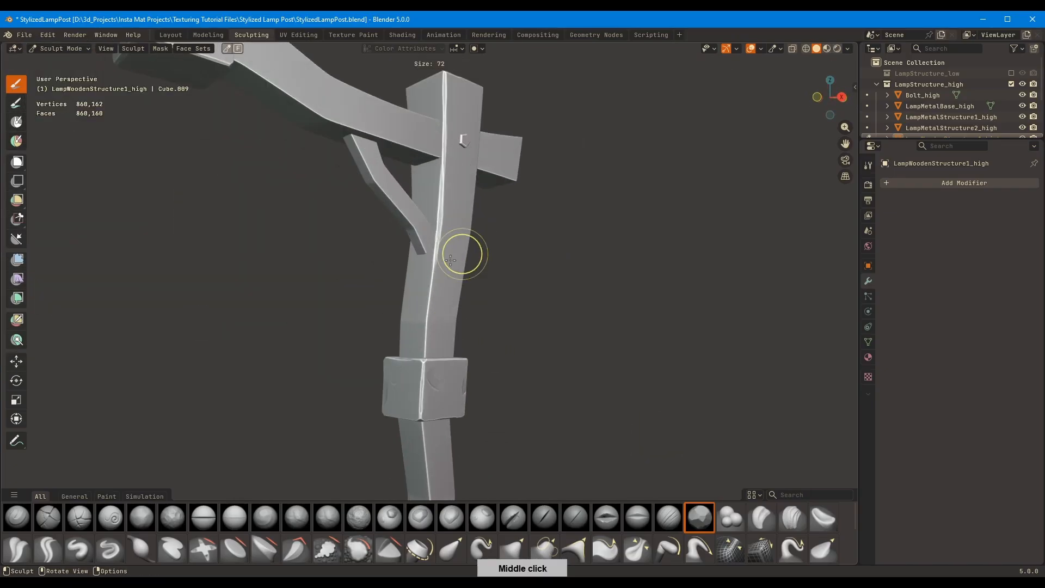
click(477, 252)
drag(435, 240, 425, 325)
shift+middle_drag(425, 326, 406, 212)
drag(402, 310, 408, 416)
middle_drag(408, 417, 442, 309)
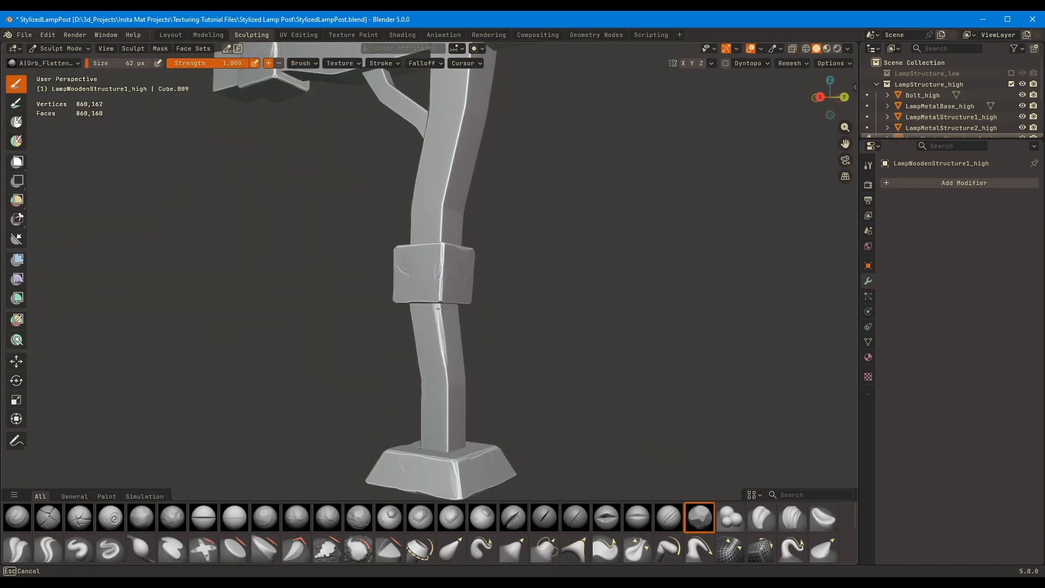
shift+middle_drag(446, 454, 433, 190)
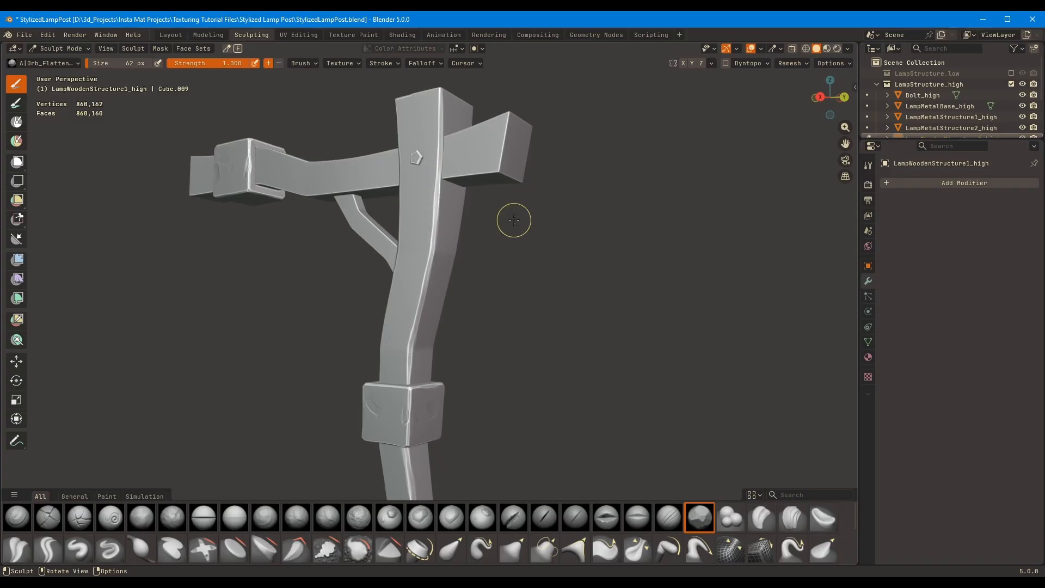
Flatten the wooden post's remaining long corner edges from the top down to the metal base with Orb_Flatten
middle_drag(513, 220, 472, 193)
middle_drag(452, 317, 430, 279)
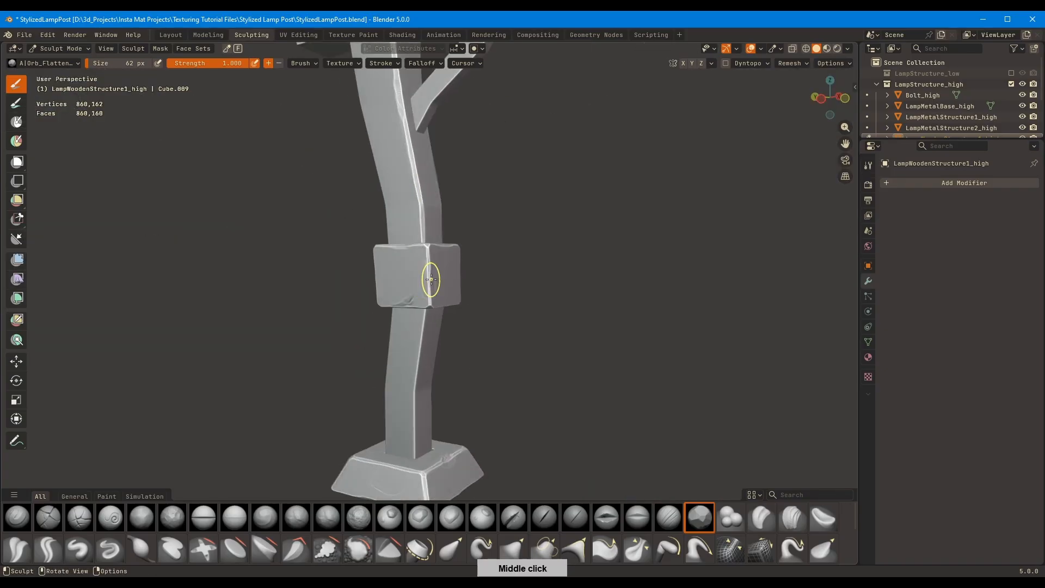
middle_drag(414, 433, 425, 343)
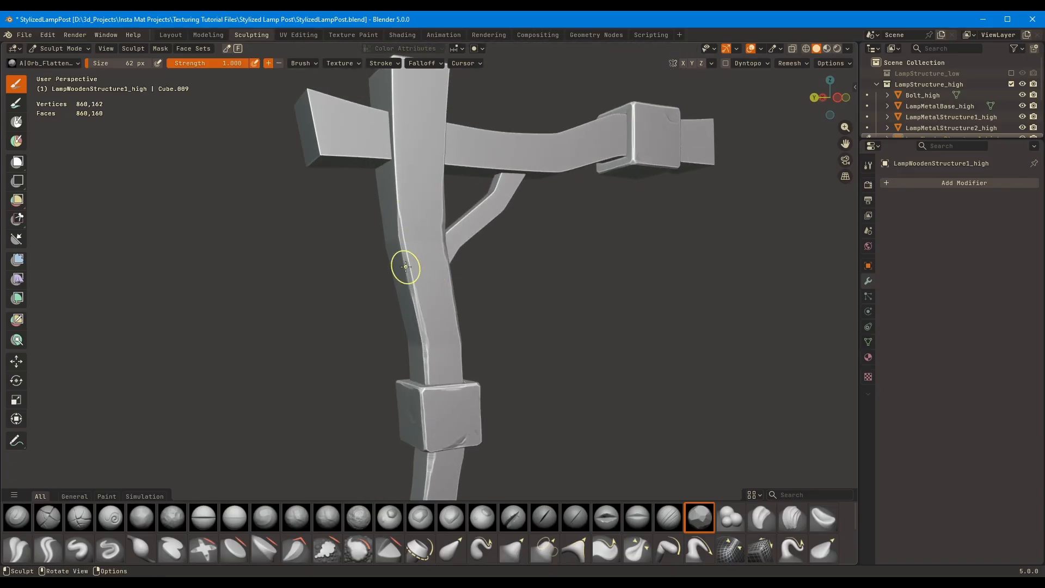
middle_drag(405, 267, 415, 305)
key(KP_Divide)
key(KP_Divide)
middle_drag(415, 305, 514, 284)
shift+middle_drag(473, 323, 493, 275)
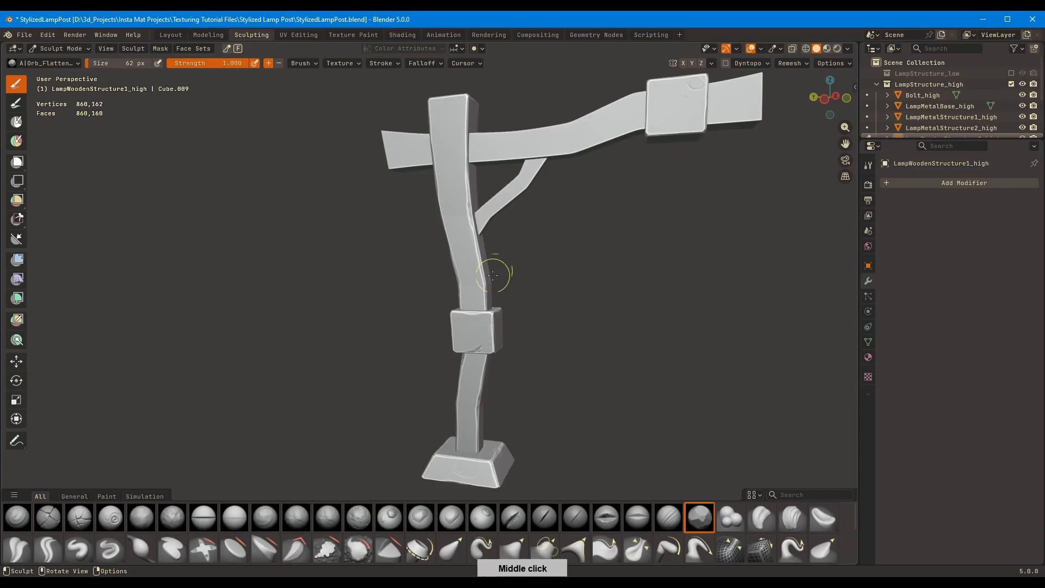
Carve long vertical cracks into the upper post's back face with the Orb_Cracks brush at 17 px
click(79, 517)
mouse_move(446, 229)
middle_down()
mouse_move(434, 168)
mouse_move(408, 280)
middle_up()
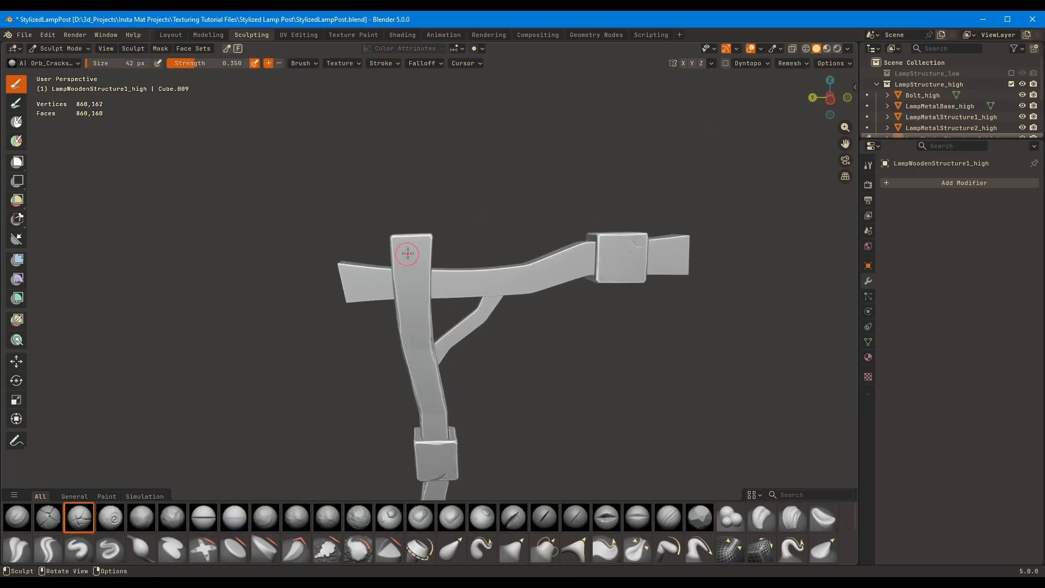
key(f)
click(433, 259)
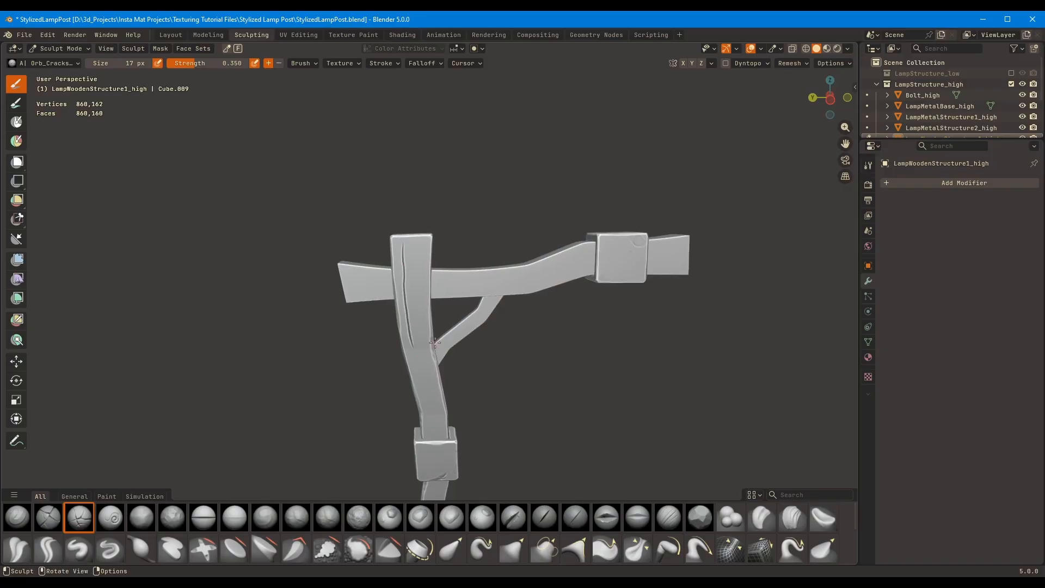
ctrl+middle_drag(435, 342, 412, 306)
Try to carve a crack down the post's bolt side in right view with the 17 px Orb_Cracks brush
key(KP_3)
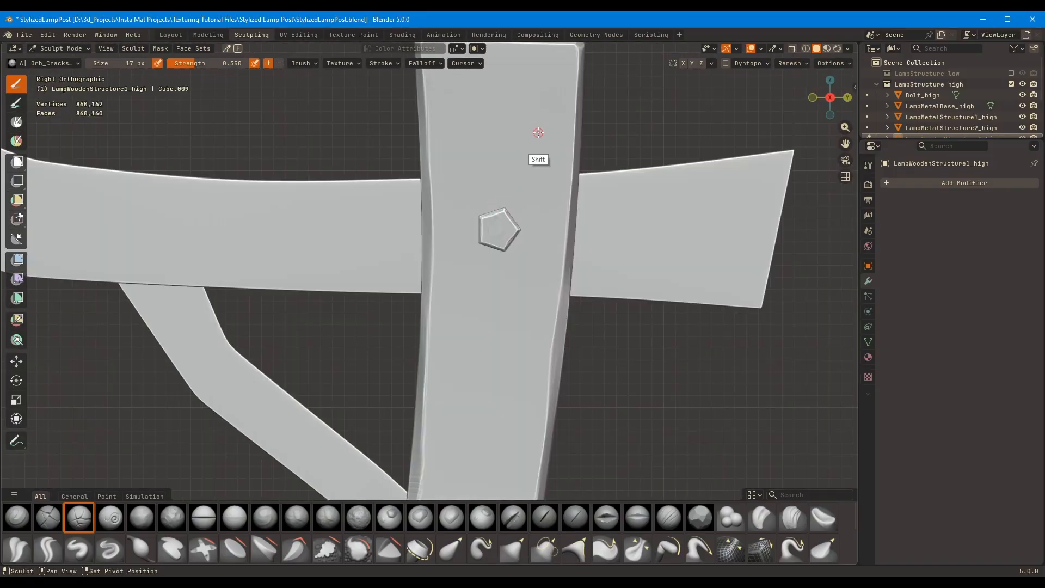
shift+middle_drag(538, 132, 522, 258)
drag(449, 194, 450, 441)
drag(447, 353, 453, 458)
key(ctrl+z)
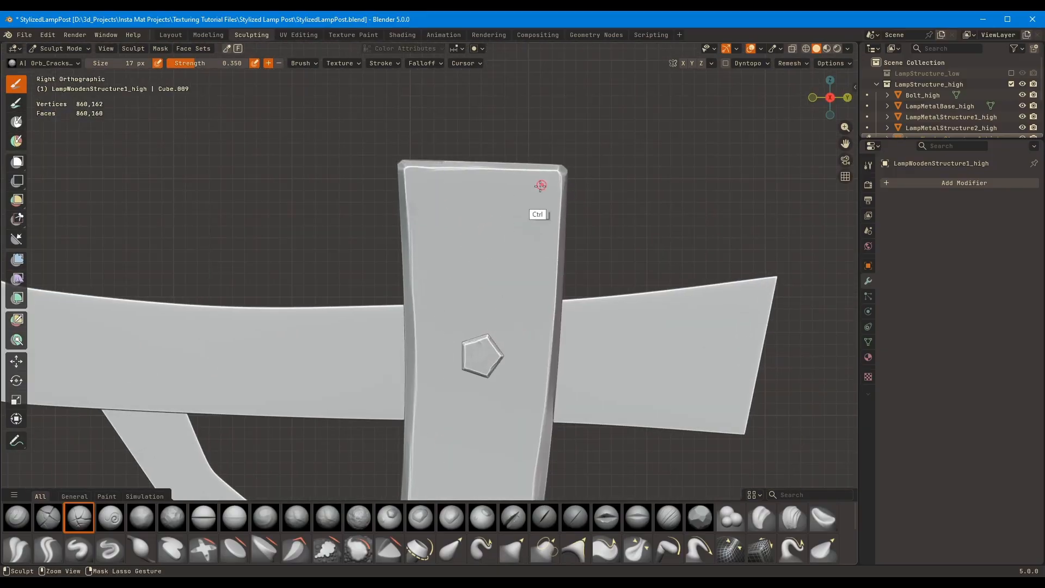
Try the crack beside the bolt again with the brush enlarged to 24 px
key(f)
click(478, 215)
drag(445, 169, 449, 416)
mouse_move(419, 402)
ctrl+middle_down()
mouse_move(397, 327)
mouse_move(404, 271)
ctrl+middle_up()
key(ctrl+z)
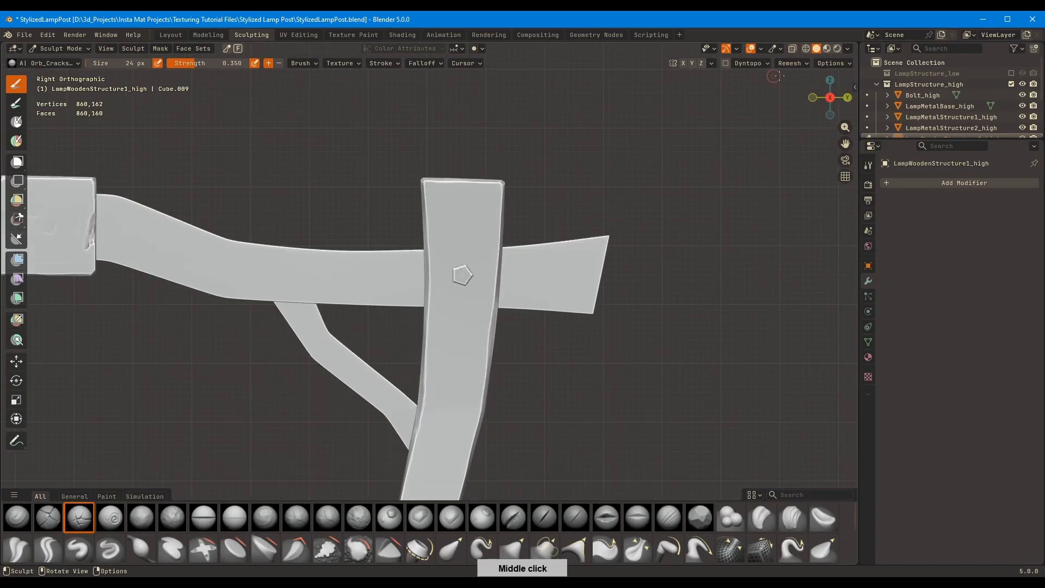
Turn off the cavity effect in the viewport shading and try another crack stroke beside the bolt
click(848, 49)
click(785, 354)
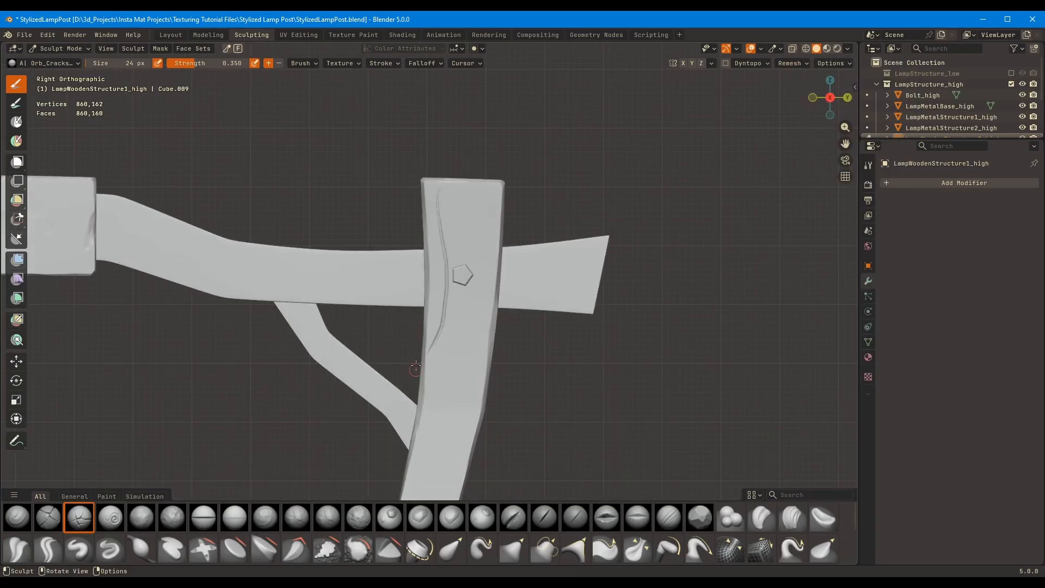
mouse_move(312, 128)
ctrl+middle_down()
mouse_move(427, 226)
mouse_move(469, 179)
mouse_move(406, 278)
mouse_move(460, 210)
mouse_move(413, 103)
mouse_move(550, 174)
mouse_move(483, 194)
mouse_move(553, 143)
mouse_move(537, 178)
mouse_move(475, 163)
ctrl+middle_up()
mouse_move(463, 146)
mouse_down()
mouse_move(448, 231)
mouse_move(455, 337)
mouse_up()
ctrl+middle_drag(455, 337, 437, 213)
middle_drag(509, 142, 375, 203)
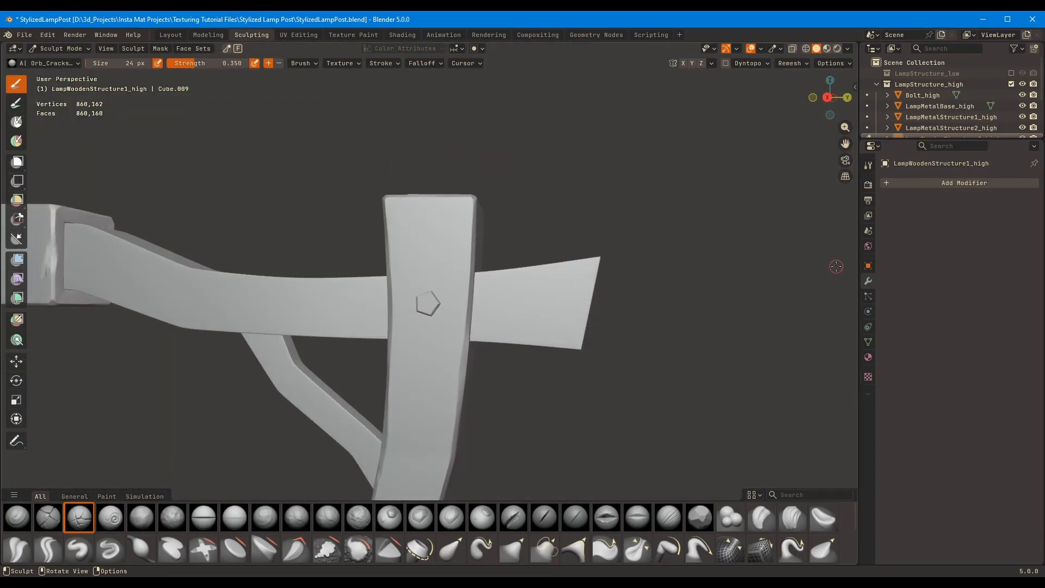
Return to the Layout workspace and save the lamp post file
click(171, 34)
middle_drag(593, 213, 561, 180)
key(ctrl+s)
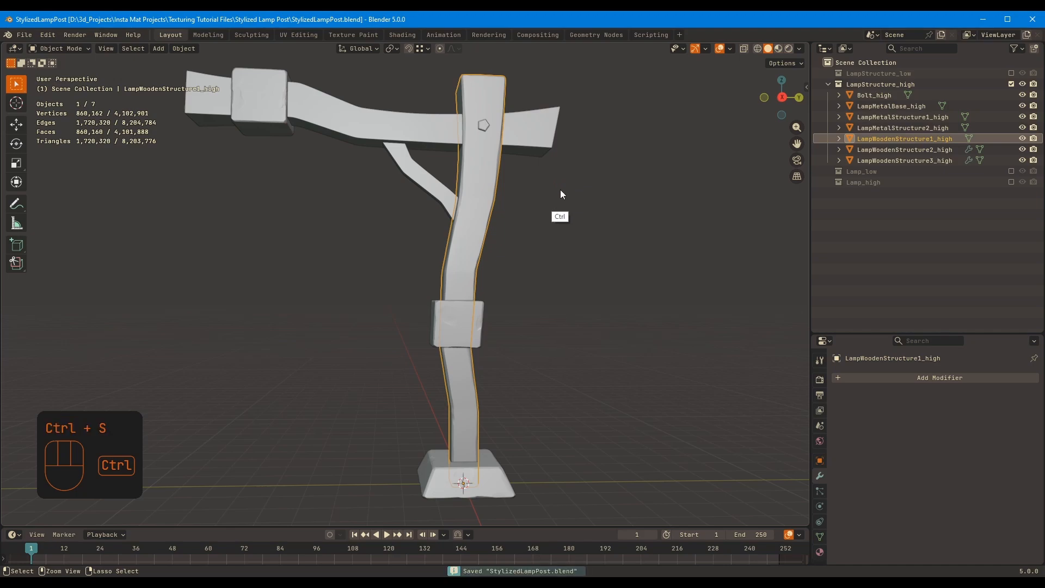
Try to add a Multiresolution modifier to LampWoodenStructure1_high and subdivide it, then close the frozen program and reopen the saved file
click(883, 378)
mouse_move(884, 376)
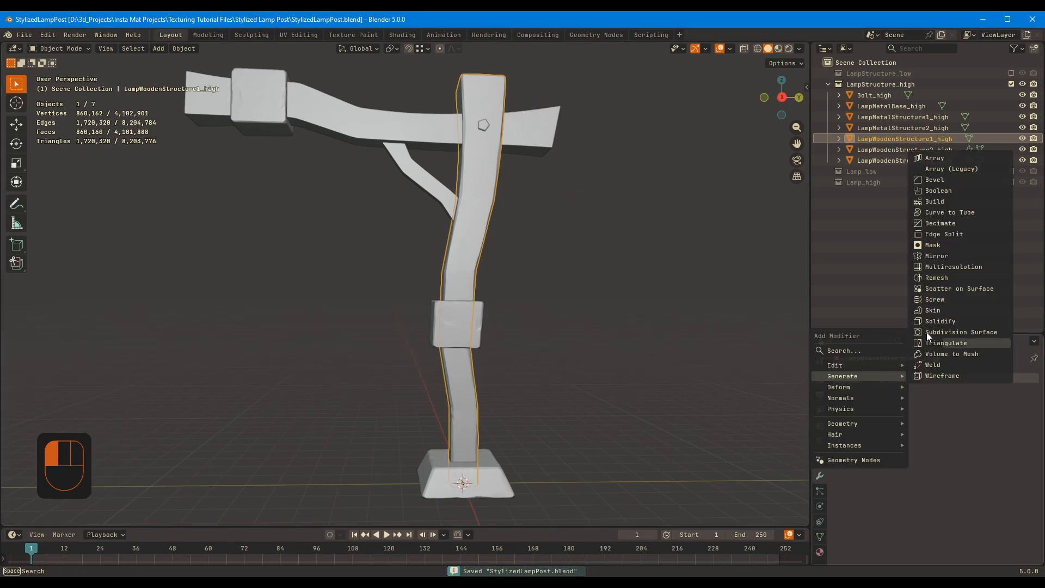
click(962, 266)
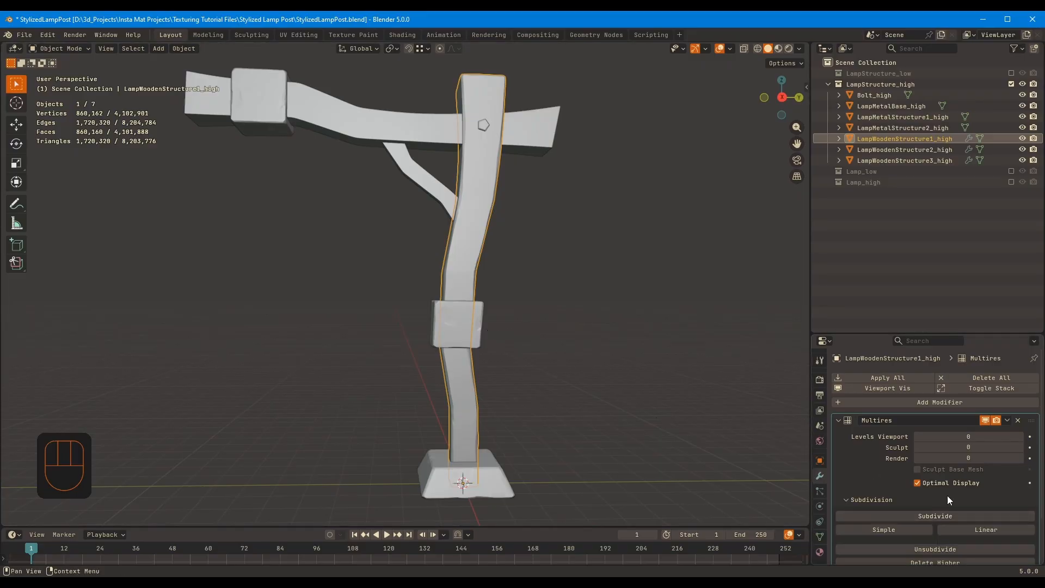
click(934, 517)
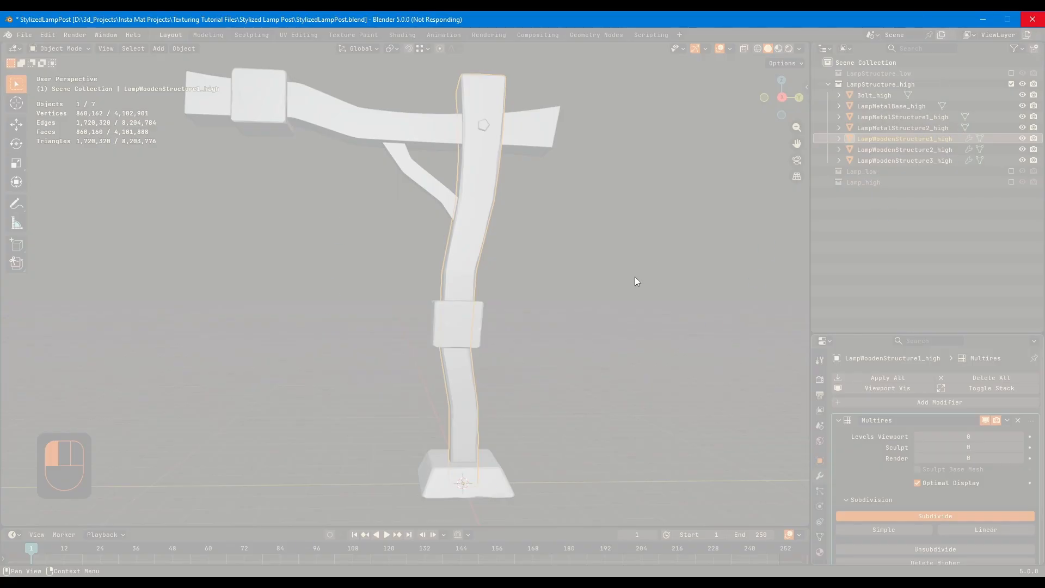
mouse_move(215, 573)
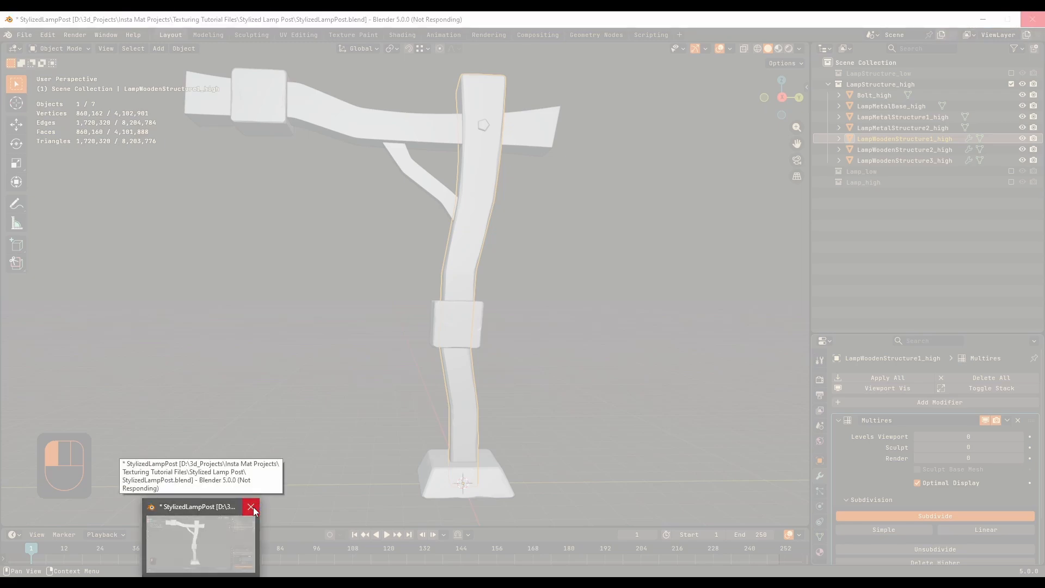
click(254, 507)
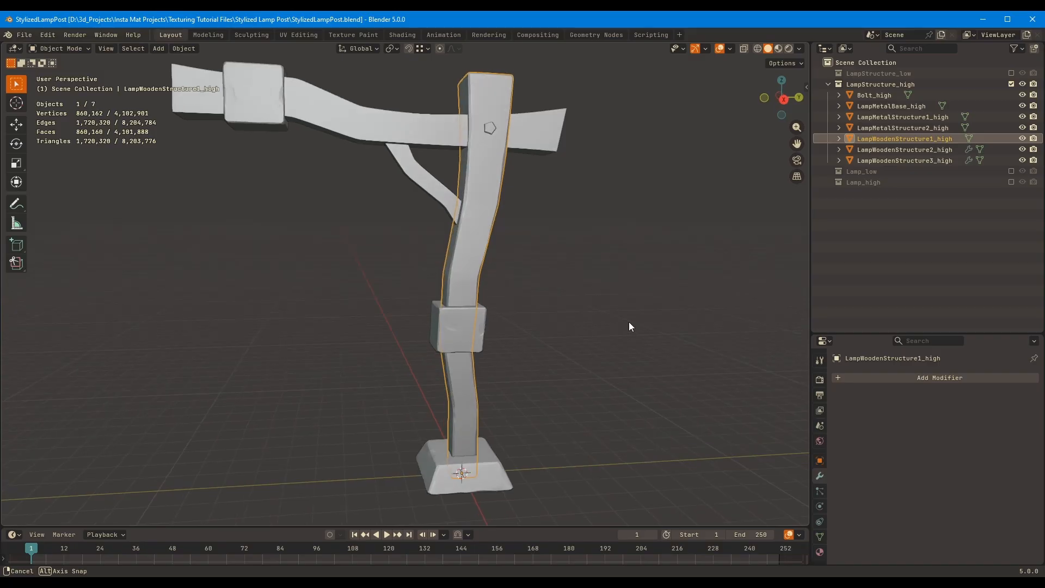
middle_drag(629, 323, 751, 363)
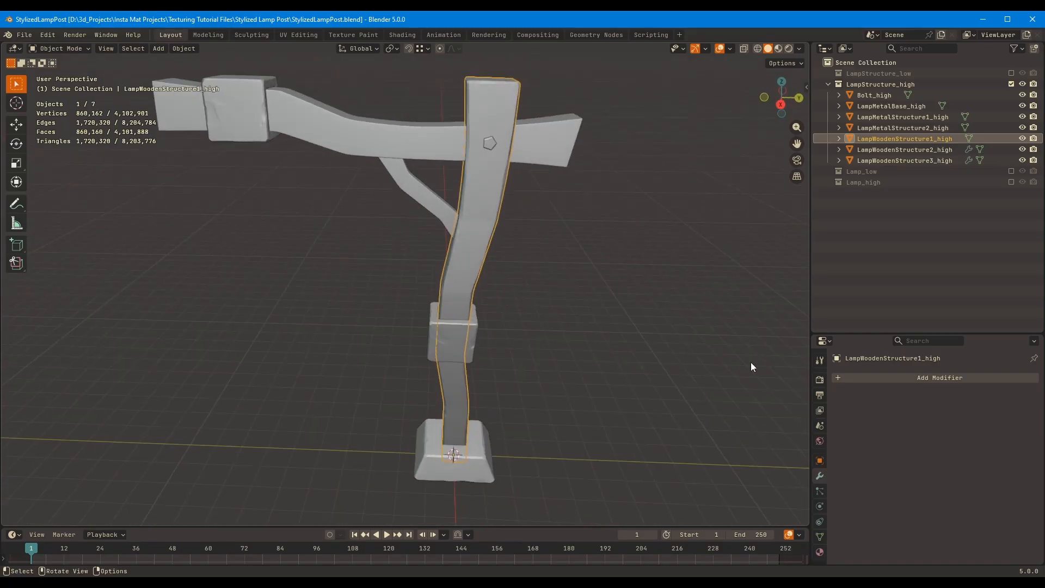
Open the Sculpting workspace and try carving a crack down the post's bolt side with the 24 px Orb_Cracks brush
click(260, 34)
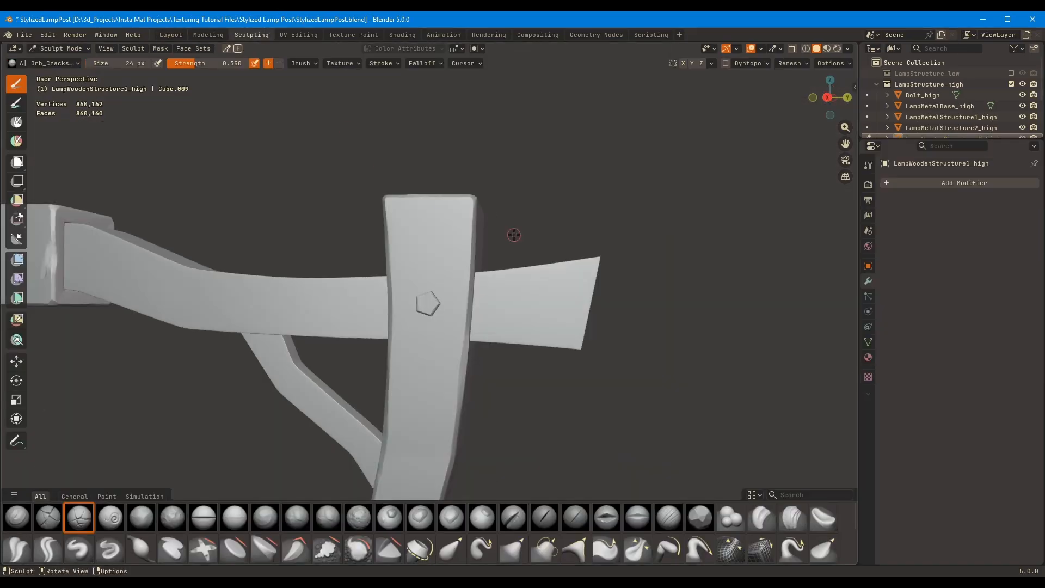
mouse_move(491, 223)
middle_down()
mouse_move(523, 177)
mouse_move(497, 129)
middle_up()
drag(498, 143, 503, 236)
mouse_move(504, 235)
ctrl+middle_down()
mouse_move(503, 187)
mouse_move(621, 103)
mouse_move(536, 178)
mouse_move(520, 160)
ctrl+middle_up()
key(ctrl+z)
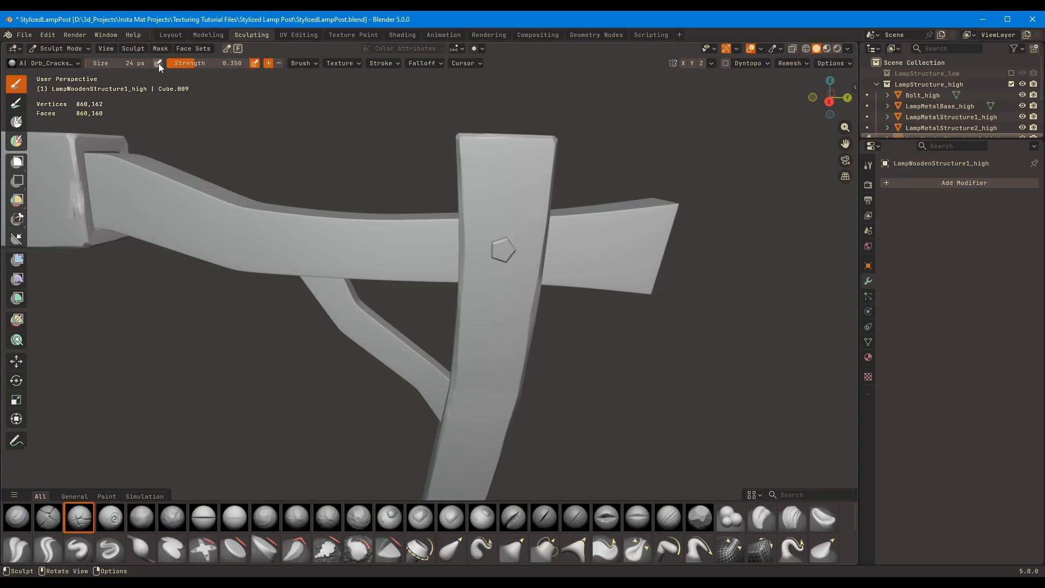
drag(484, 156, 494, 338)
key(ctrl+z)
Try several crack strokes down the post while resizing the Orb_Cracks brush to 30 px, undoing each one
key(f)
click(483, 152)
drag(483, 152, 486, 389)
key(ctrl+z)
key(f)
click(483, 159)
drag(483, 158, 478, 401)
key(ctrl+z)
drag(480, 139, 481, 139)
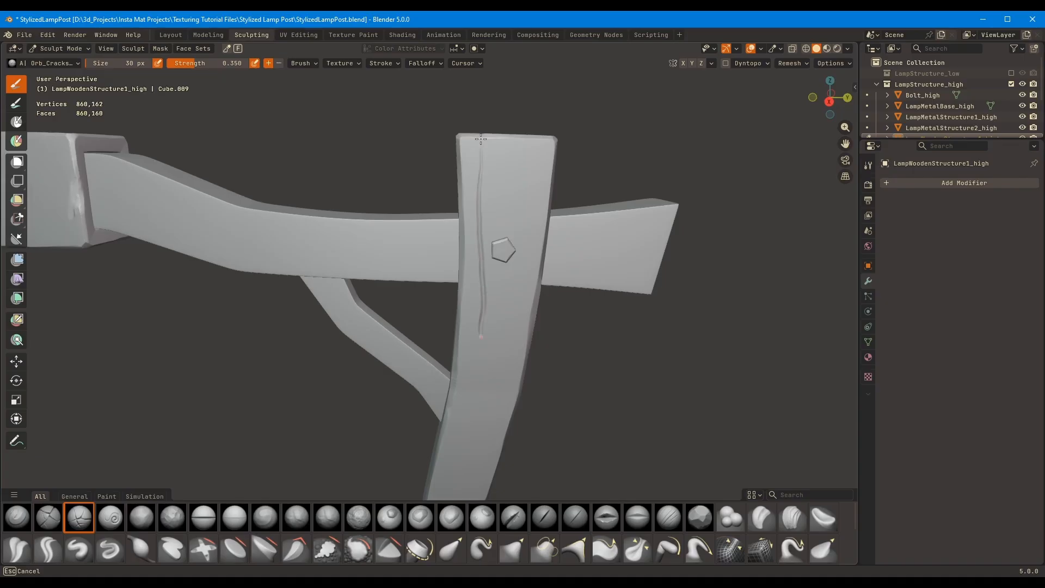
key(ctrl+z)
Raise the brush's stroke stabilization to a 39 px radius and 0.703 factor and try a crack stroke
click(383, 63)
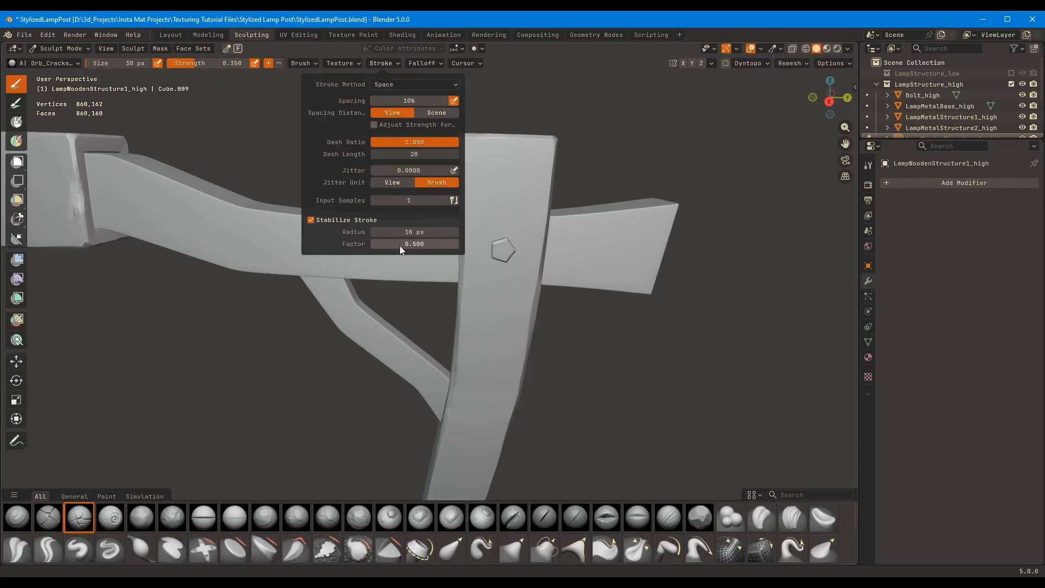
drag(400, 249, 387, 247)
drag(404, 232, 403, 232)
drag(476, 141, 481, 327)
key(ctrl+z)
Set the brush's Stabilize Stroke radius to 30 px and its factor to 0.7
click(385, 63)
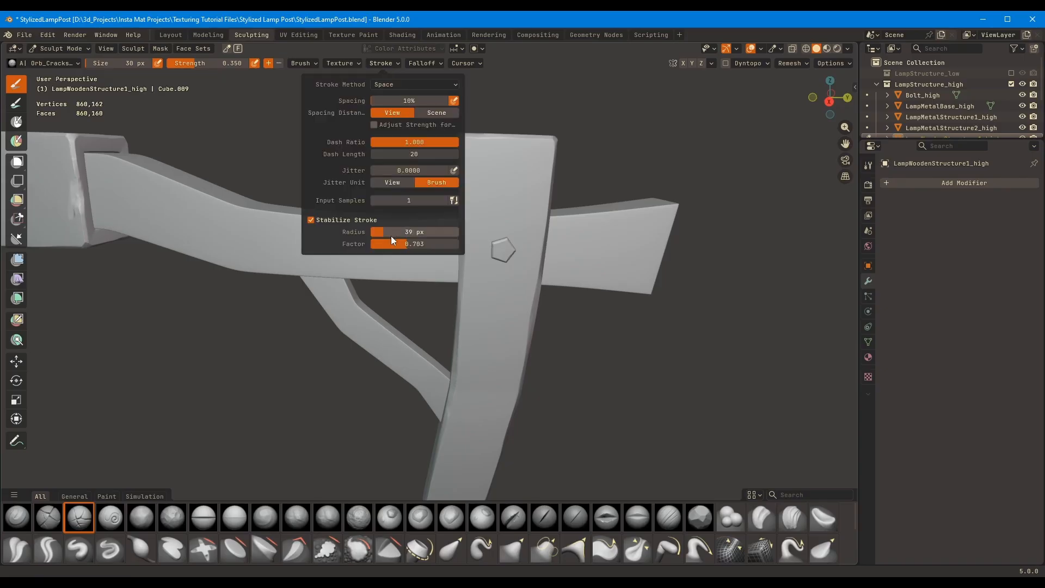
click(393, 234)
key(Insert)
key(Return)
key(Num_Lock)
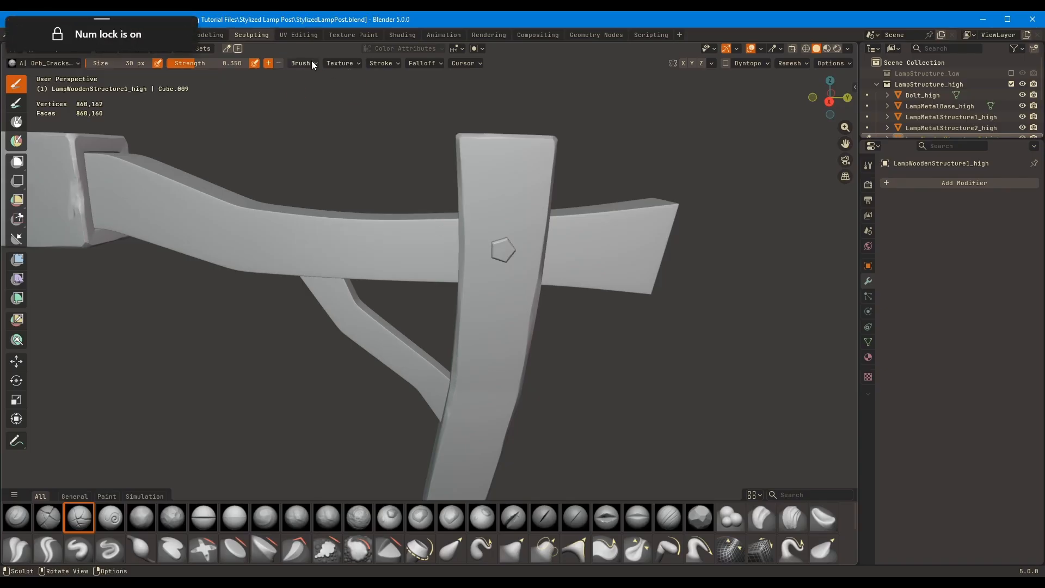
click(384, 63)
click(408, 244)
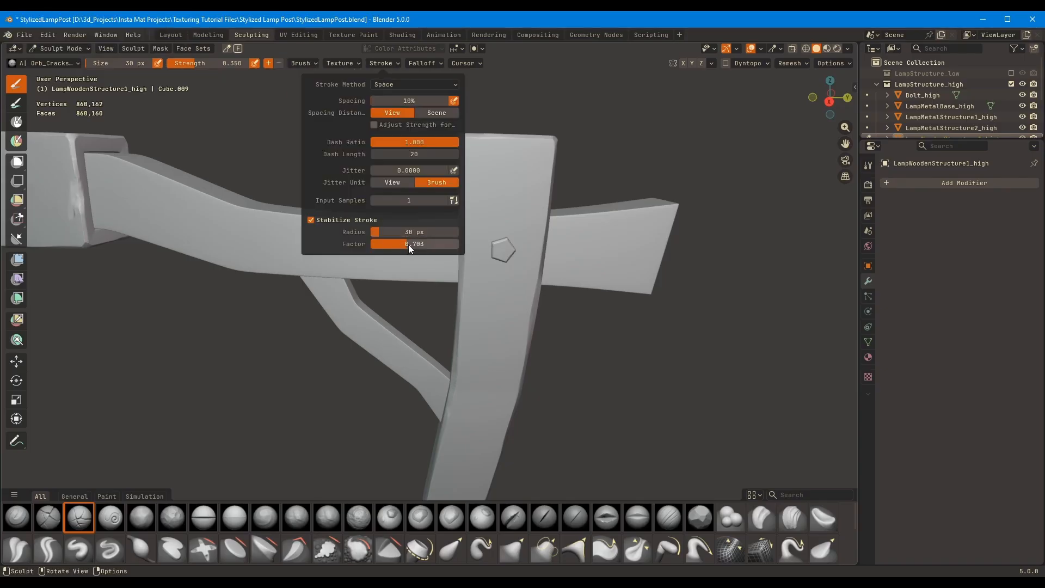
text(.7)
key(Return)
Try carving a long curved crack from the post's top past the bolt with the stabilized 30 px brush
mouse_move(479, 145)
mouse_down()
mouse_move(485, 392)
mouse_move(464, 490)
mouse_up()
shift+middle_drag(496, 180, 497, 143)
key(ctrl+z)
drag(485, 101, 469, 386)
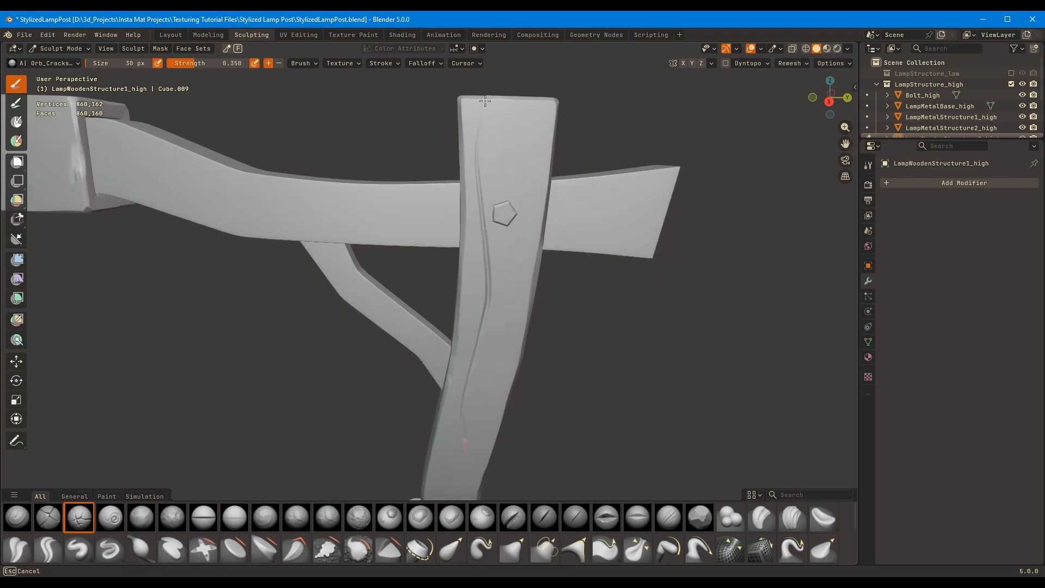
drag(465, 451, 465, 457)
scroll(549, 188, down, 4)
mouse_move(548, 188)
middle_down()
mouse_move(539, 273)
mouse_move(523, 275)
middle_up()
key(ctrl+z)
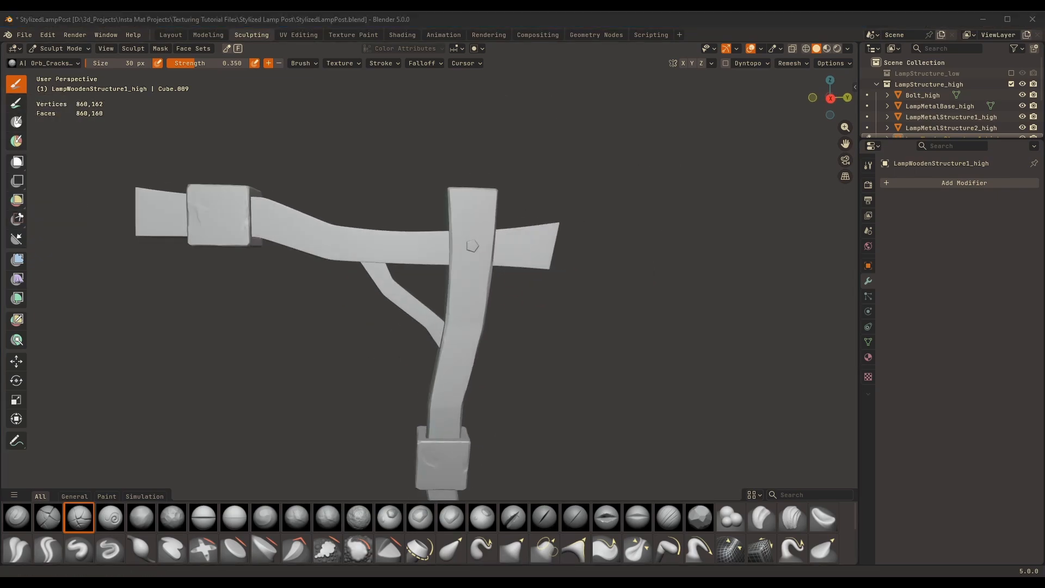
Switch to the XPPen tablet settings for the Deco M and adjust the pen's pressure hardness
drag(1044, 267, 568, 157)
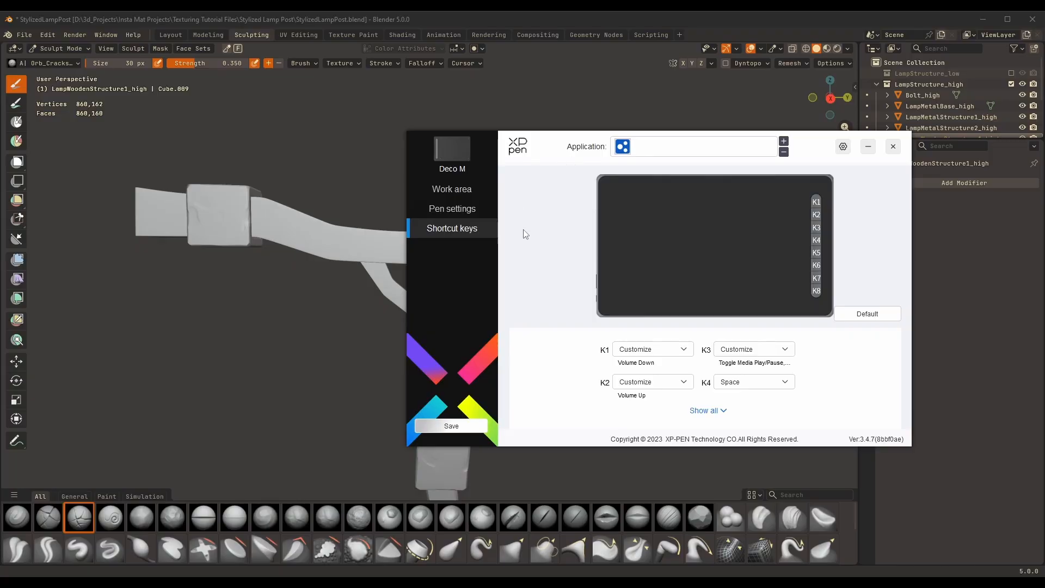
click(455, 208)
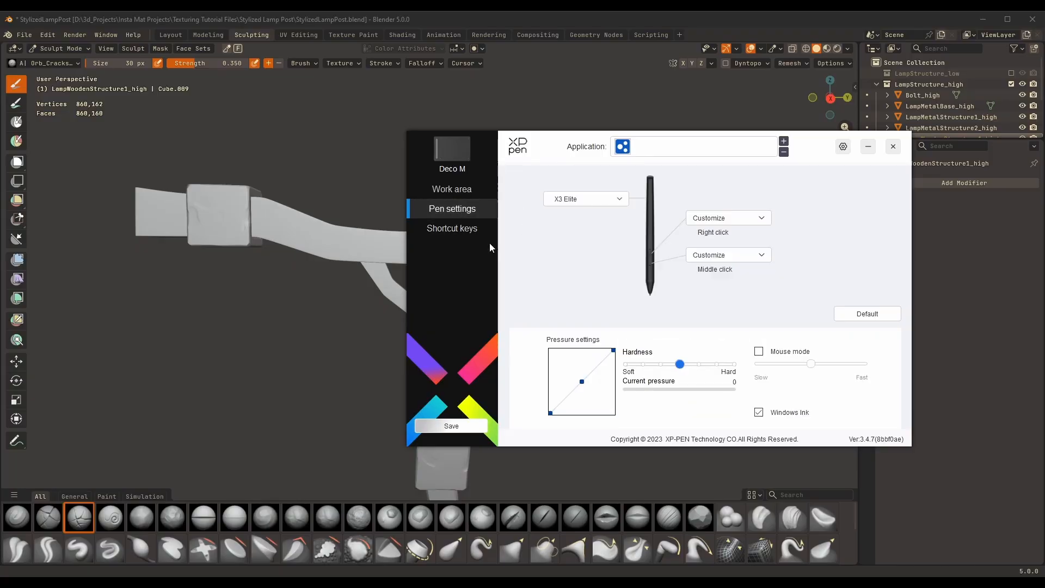
click(697, 368)
mouse_move(704, 368)
mouse_down()
mouse_move(717, 369)
mouse_move(701, 375)
mouse_up()
drag(813, 141, 1044, 169)
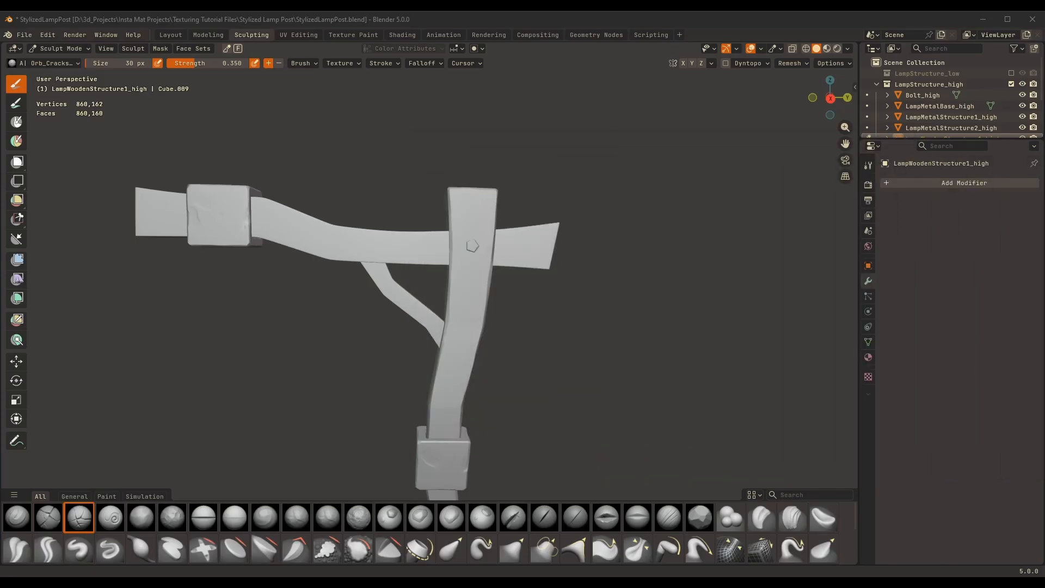
Try carving a crack down from the post's top in the right side view
click(592, 266)
key(KP_3)
shift+middle_drag(477, 196, 462, 190)
drag(444, 208, 443, 188)
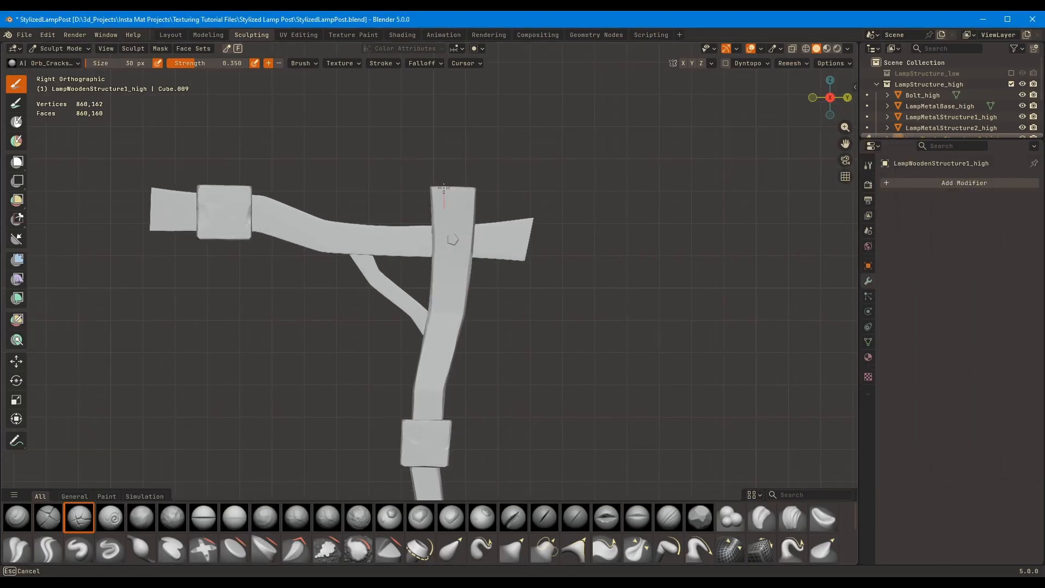
middle_drag(443, 188, 725, 215)
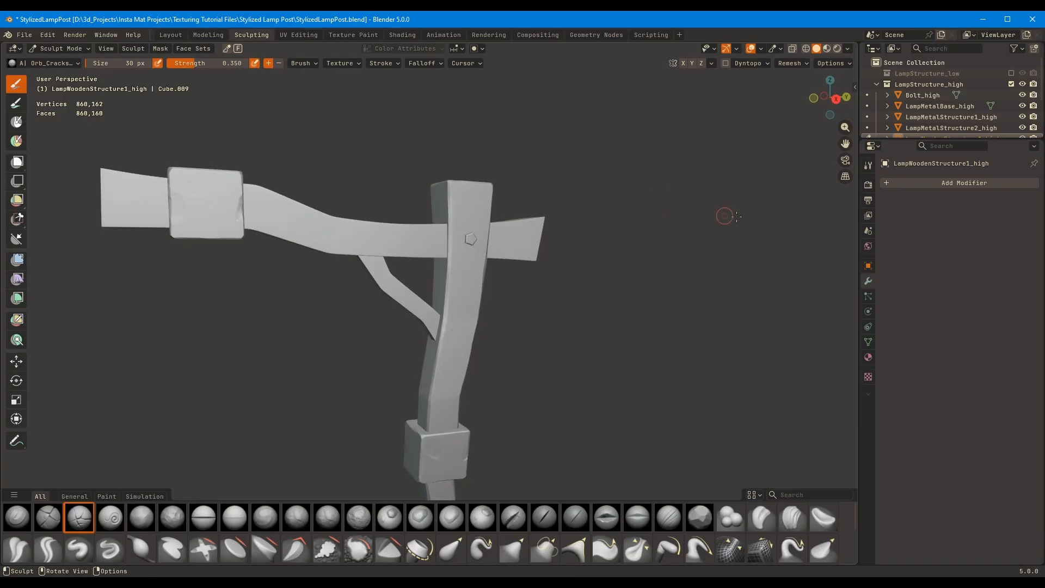
scroll(512, 313, up, 1)
key(KP_3)
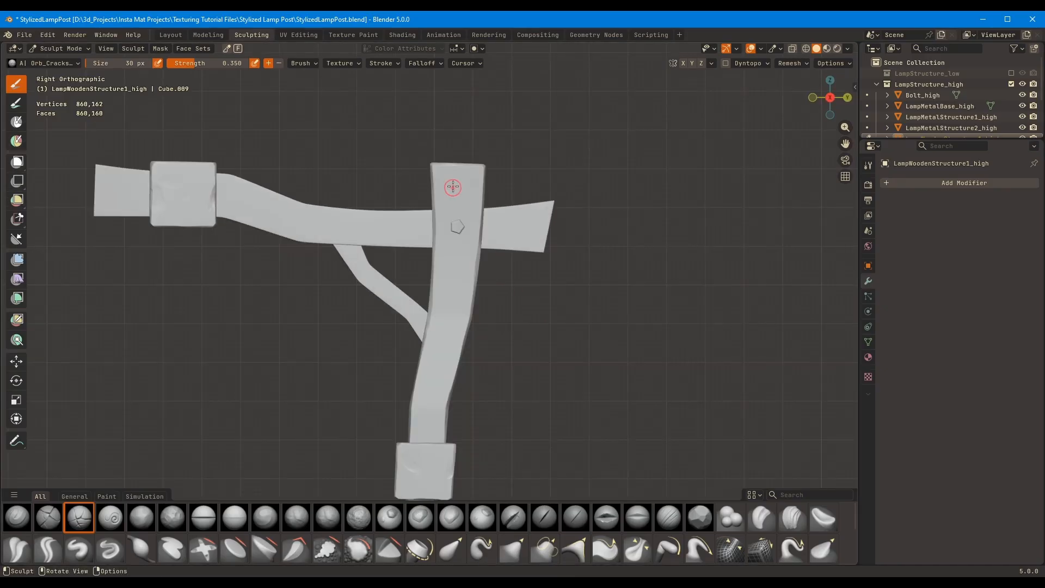
Set the brush size to 26 px and carve a long curved crack from the post's top down to the metal collar
key(f)
click(452, 182)
shift+middle_drag(451, 197, 443, 180)
drag(438, 149, 439, 196)
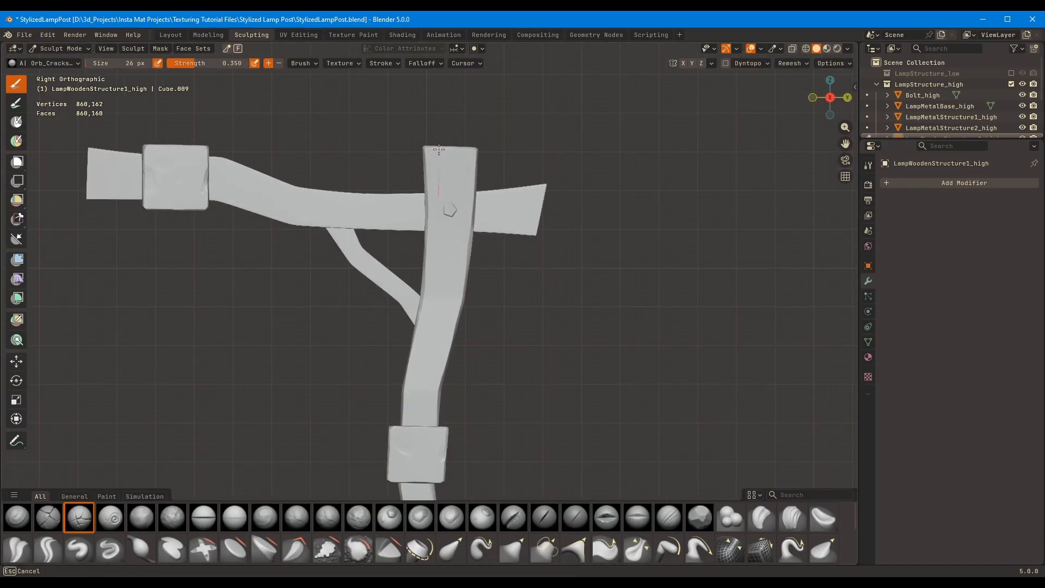
drag(439, 149, 438, 148)
shift+middle_drag(406, 470, 392, 270)
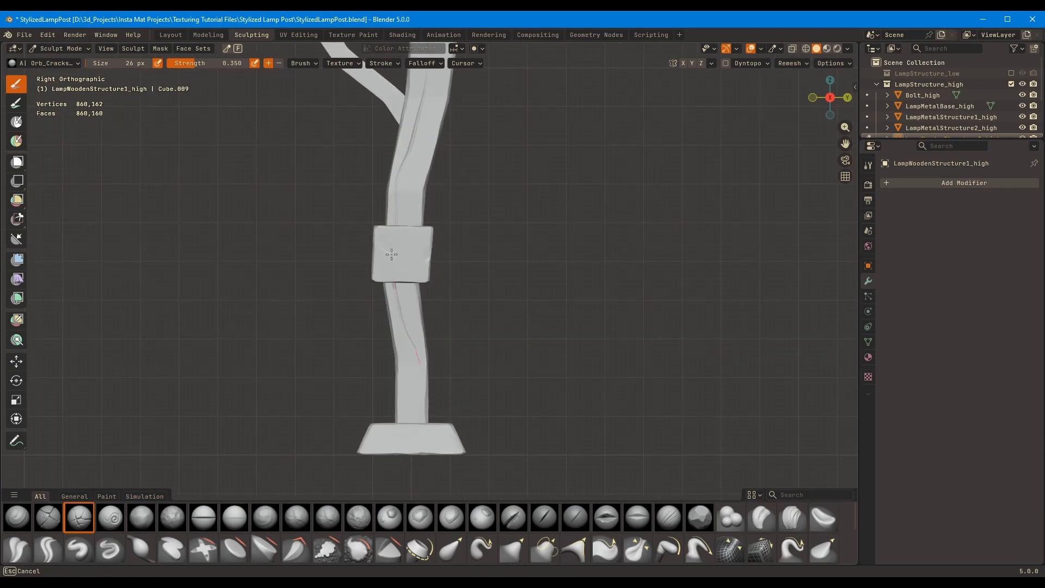
Carve a wavy crack from beneath the metal collar down to the post's base, redoing the first stroke
drag(392, 254, 417, 423)
shift+middle_drag(413, 300, 416, 244)
ctrl+middle_drag(416, 245, 403, 233)
key(ctrl+z)
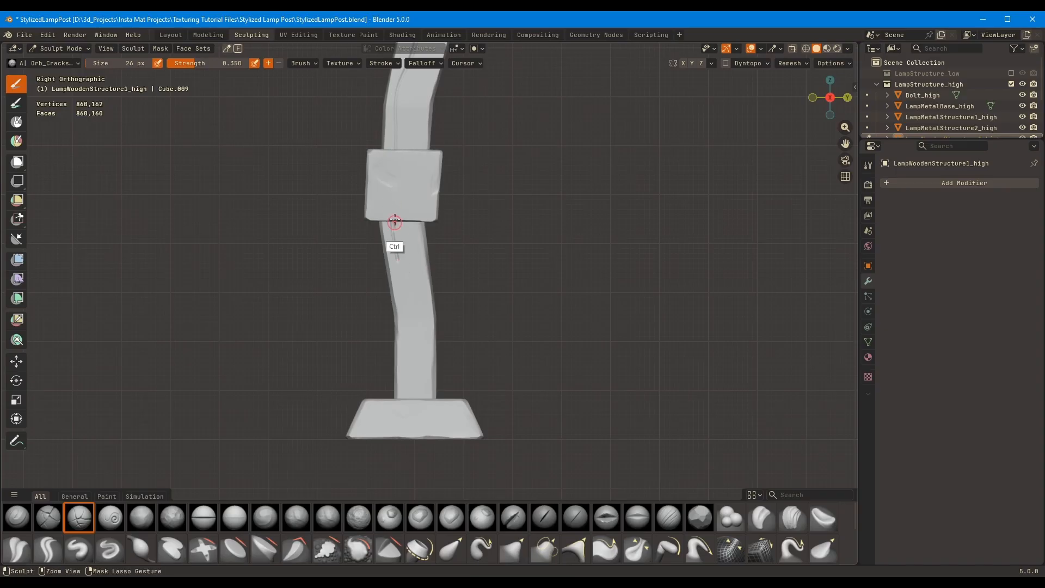
drag(392, 199, 393, 235)
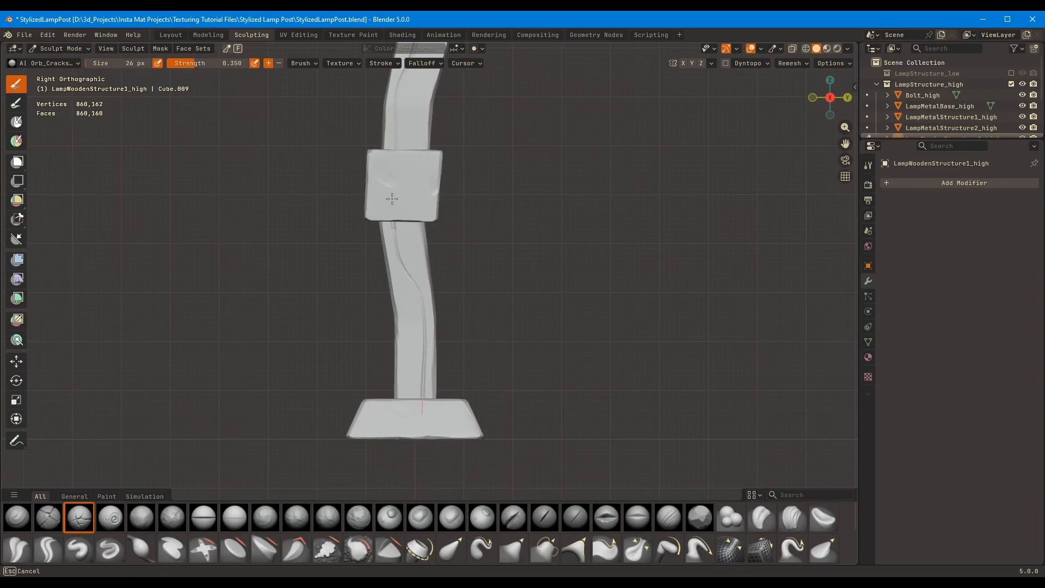
drag(422, 414, 422, 427)
Carve a second short vertical crack beside the first one around the metal collar, undoing unwanted strokes
mouse_move(403, 291)
mouse_down()
mouse_move(410, 419)
mouse_move(397, 434)
mouse_move(411, 388)
mouse_up()
key(ctrl+z)
key(ctrl+z)
shift+middle_drag(400, 288, 394, 352)
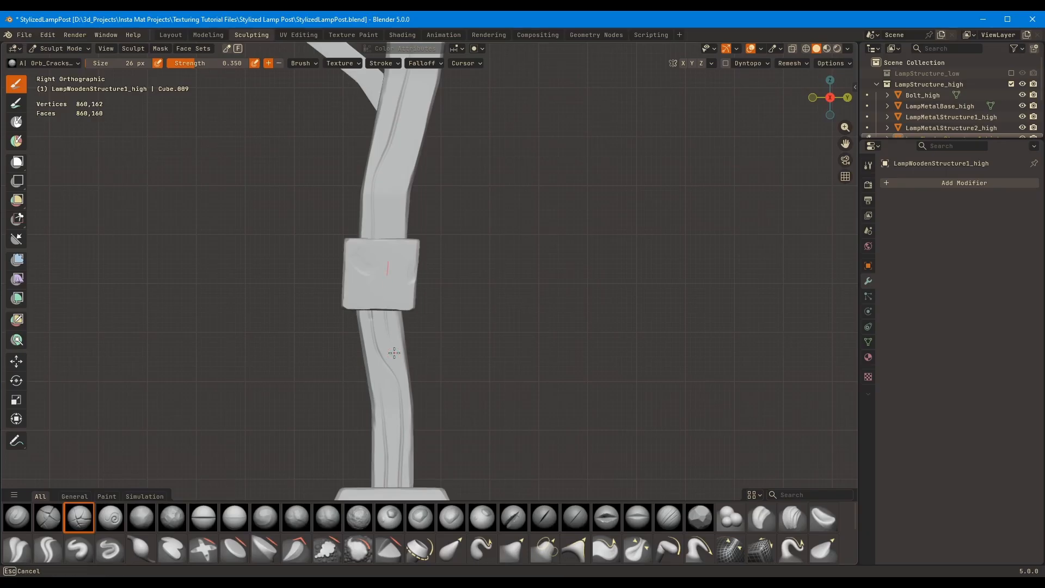
shift+middle_drag(409, 198, 405, 239)
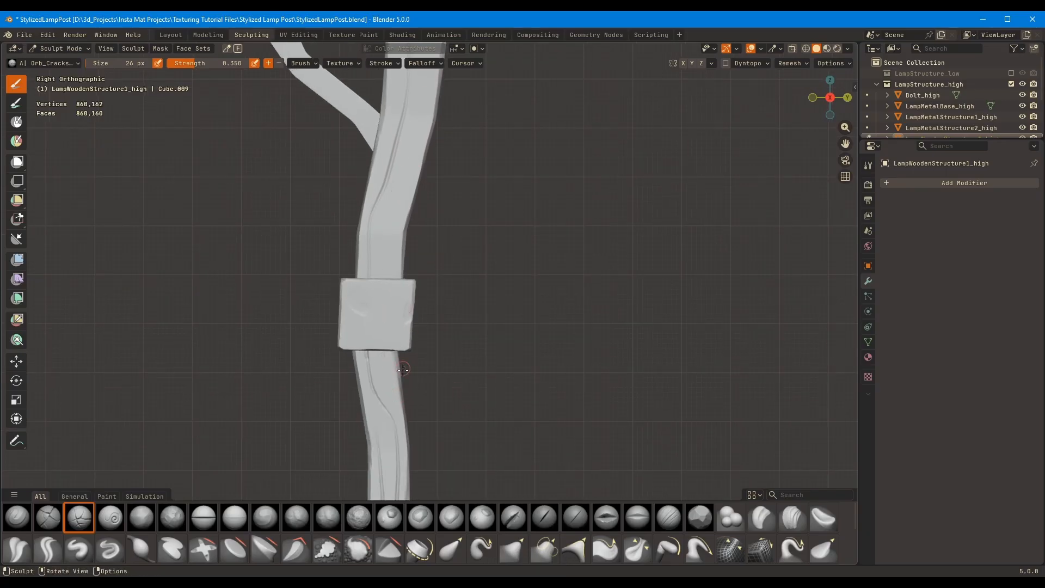
shift+middle_drag(391, 399, 400, 255)
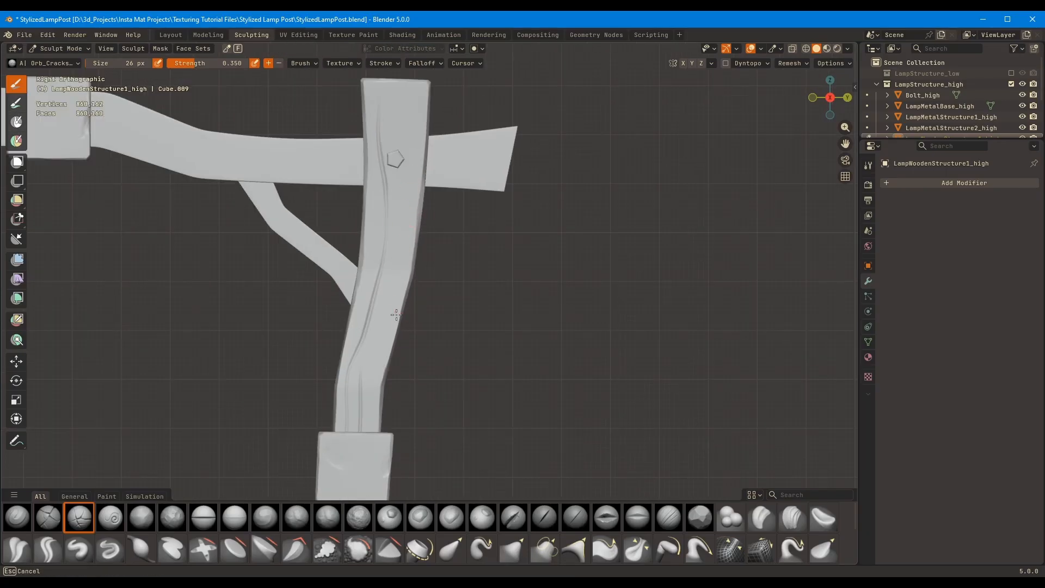
key(ctrl+z)
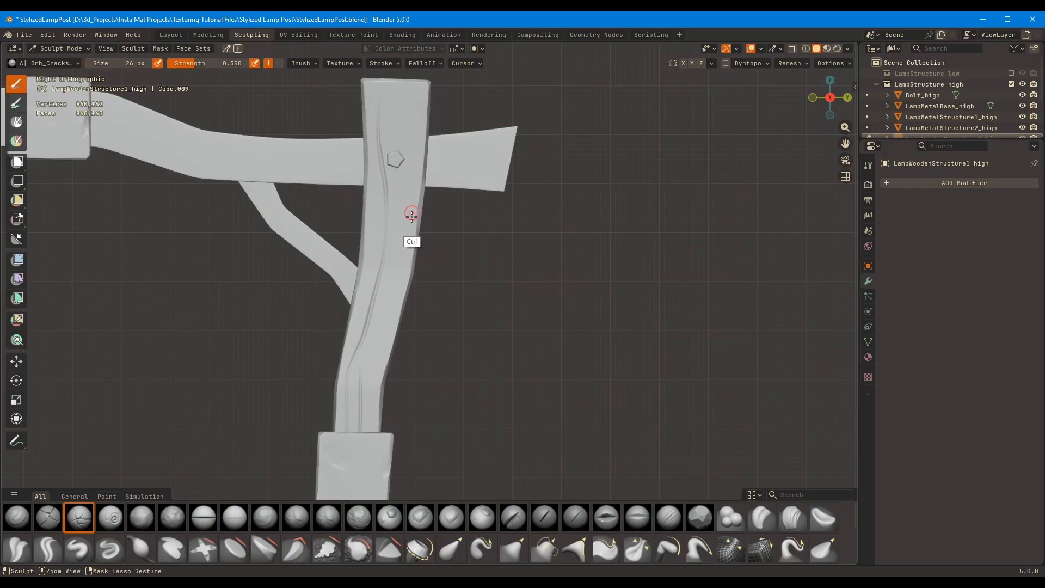
Carve a second long wavy crack from the post's top behind the bolt and down the upper section
drag(412, 105, 411, 79)
mouse_move(447, 178)
shift+middle_down()
mouse_move(446, 240)
mouse_move(388, 123)
shift+middle_up()
shift+middle_drag(379, 116, 361, 289)
drag(353, 288, 360, 155)
drag(292, 362, 298, 187)
ctrl+middle_drag(379, 160, 421, 286)
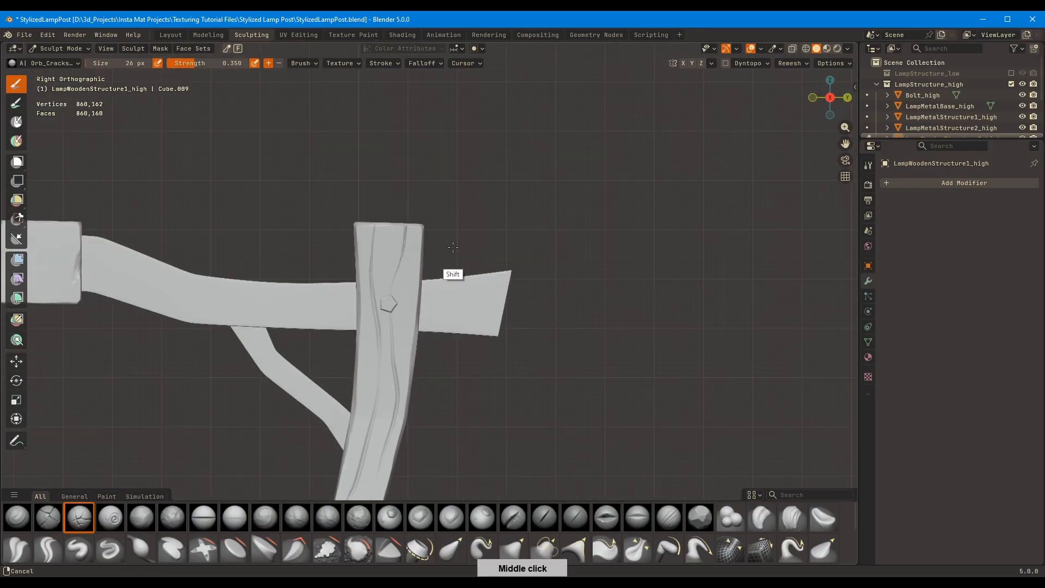
Inspect the carved post in the Layout workspace and return to the Sculpting workspace
mouse_move(577, 199)
middle_down()
mouse_move(551, 217)
mouse_move(536, 248)
middle_up()
click(170, 35)
shift+middle_drag(498, 177, 468, 321)
ctrl+middle_drag(468, 321, 534, 229)
right_click(508, 185)
click(508, 173)
middle_drag(572, 153, 552, 232)
ctrl+middle_drag(552, 232, 577, 163)
click(254, 34)
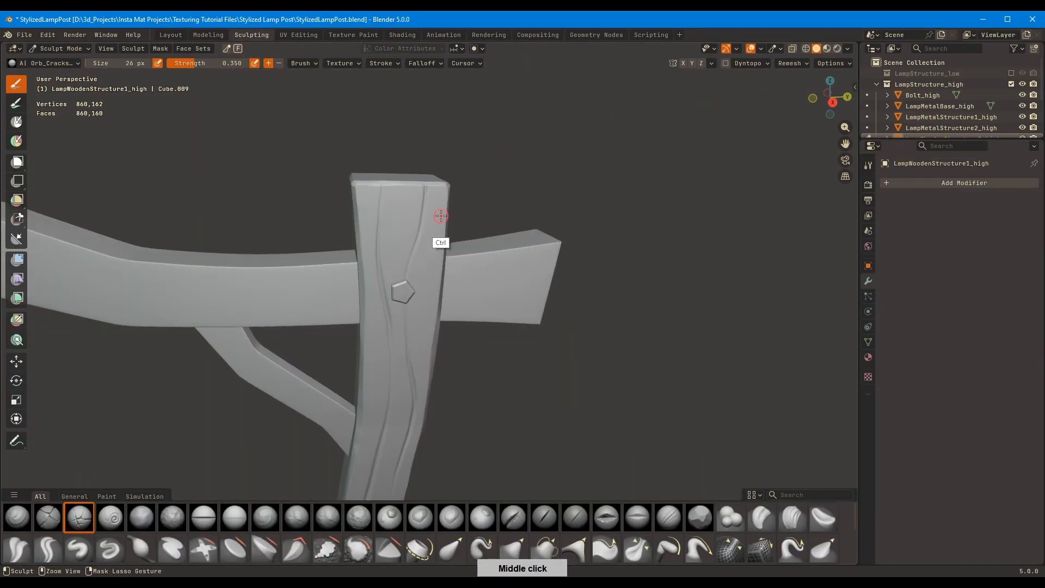
Deepen the crack running below the bolt with repeated strokes along the post's upper section
middle_drag(438, 238, 415, 223)
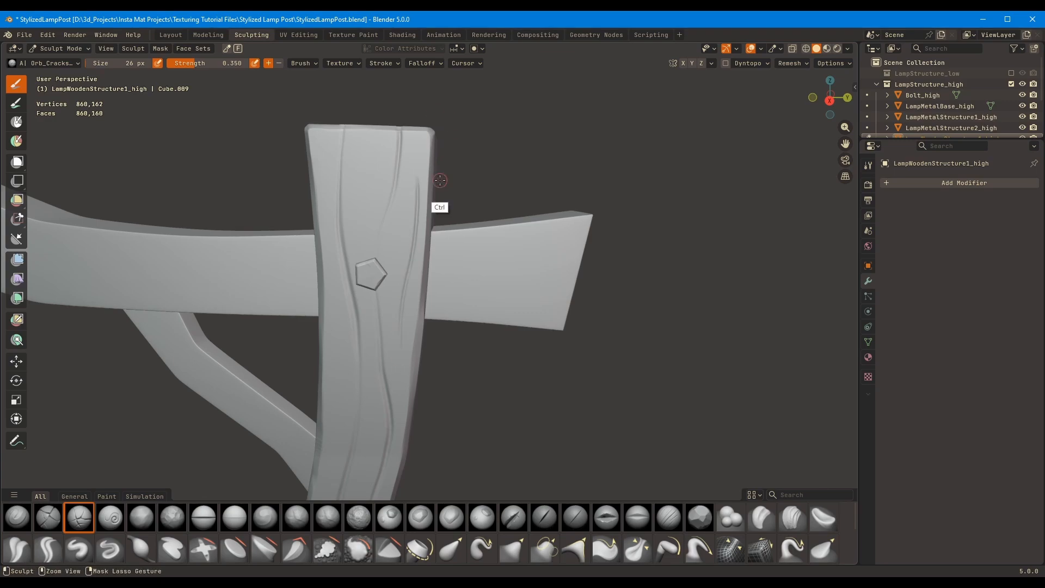
middle_drag(464, 153, 397, 252)
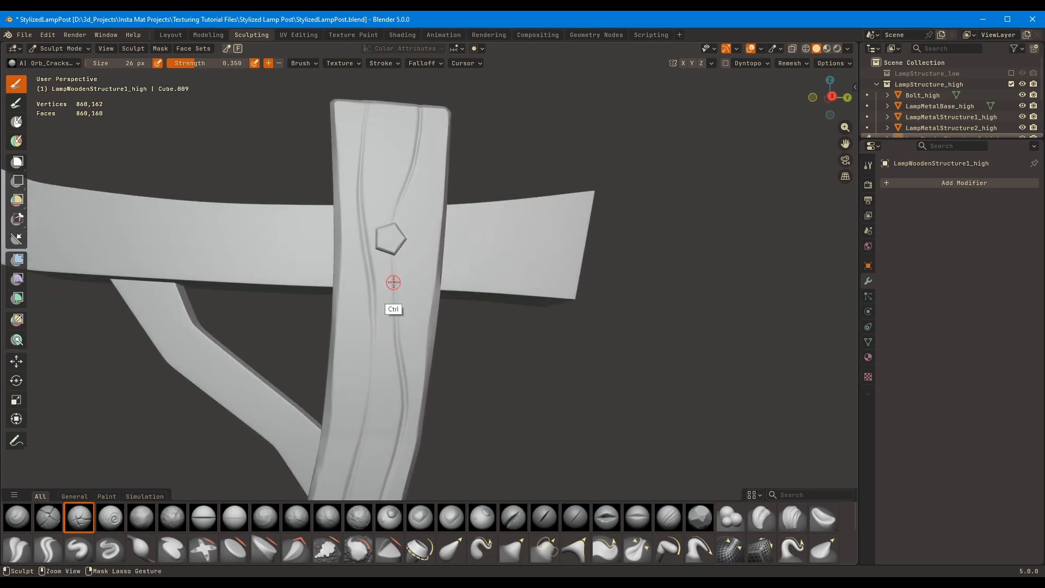
drag(396, 268, 402, 376)
shift+middle_drag(376, 470, 411, 221)
drag(457, 209, 426, 320)
middle_drag(413, 405, 406, 240)
drag(381, 280, 379, 399)
mouse_move(375, 305)
ctrl+middle_down()
mouse_move(362, 355)
mouse_move(381, 223)
ctrl+middle_up()
drag(331, 412, 320, 307)
ctrl+middle_drag(324, 307, 343, 400)
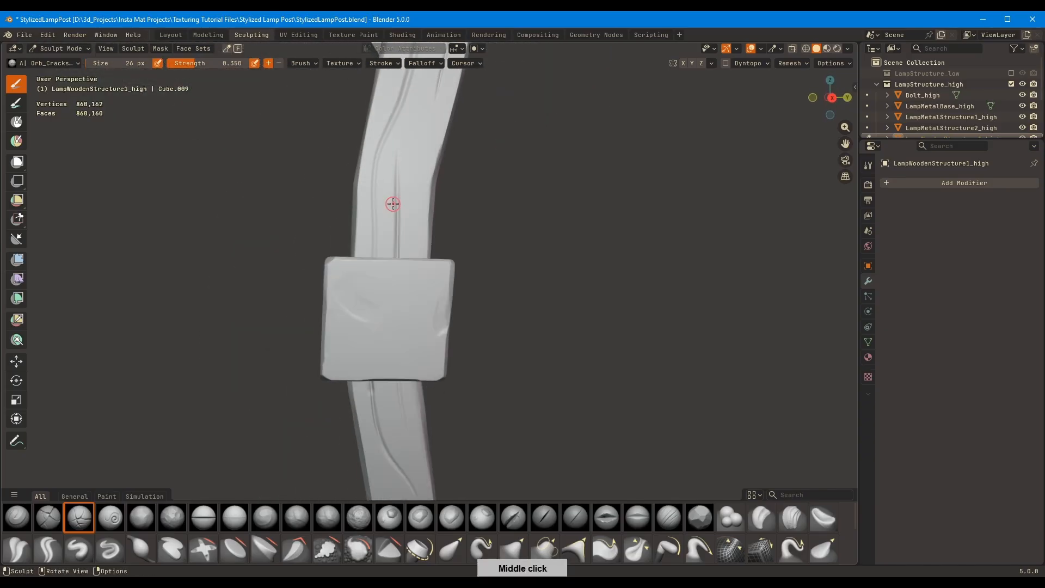
Deepen the cracks just above the metal collar and up the bend of the post
shift+middle_drag(391, 205, 376, 348)
ctrl+middle_drag(377, 349, 377, 292)
drag(357, 278, 383, 197)
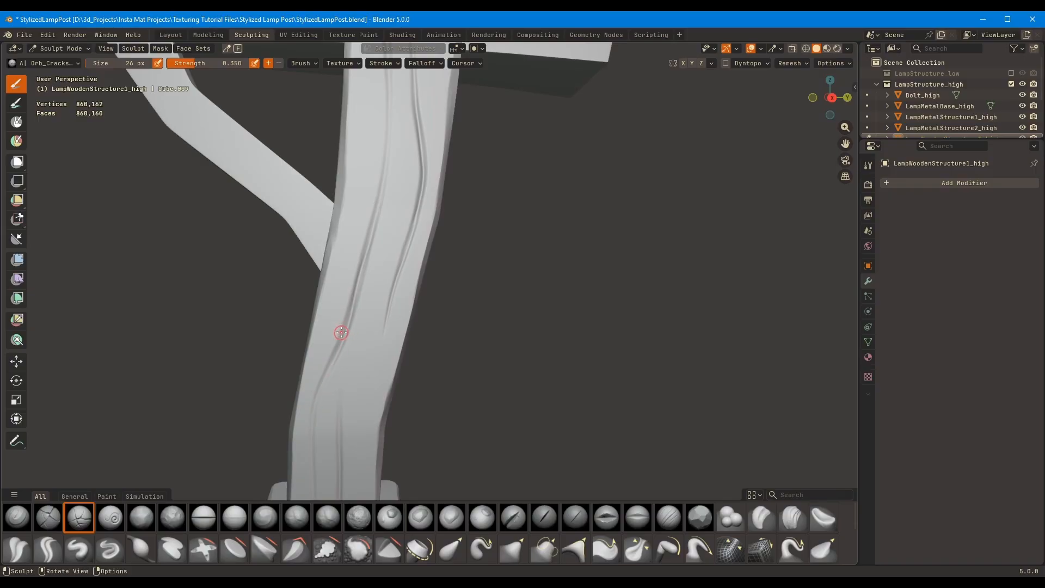
middle_drag(441, 154, 345, 191)
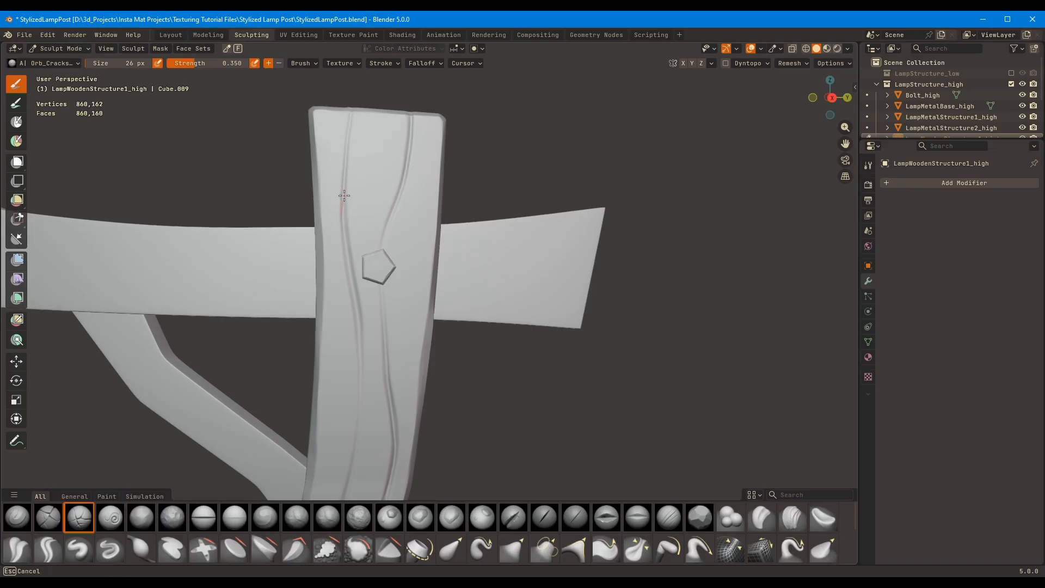
Retrace the two cracks at the post's top and along its upper face to sharpen them
drag(412, 115, 396, 206)
mouse_move(412, 112)
middle_down()
mouse_move(387, 205)
mouse_move(322, 326)
mouse_move(556, 159)
mouse_move(506, 163)
middle_up()
scroll(456, 355, up, 4)
shift+middle_drag(456, 355, 404, 147)
drag(350, 285, 343, 216)
middle_drag(381, 346, 430, 425)
scroll(315, 345, down, 5)
Isolate the wooden post in local view and carve a curved crack from the top of its adjacent uncracked face
middle_drag(327, 261, 437, 236)
mouse_move(485, 162)
middle_down()
mouse_move(463, 223)
mouse_move(414, 199)
mouse_move(432, 236)
mouse_move(326, 236)
mouse_move(443, 186)
middle_up()
key(KP_Divide)
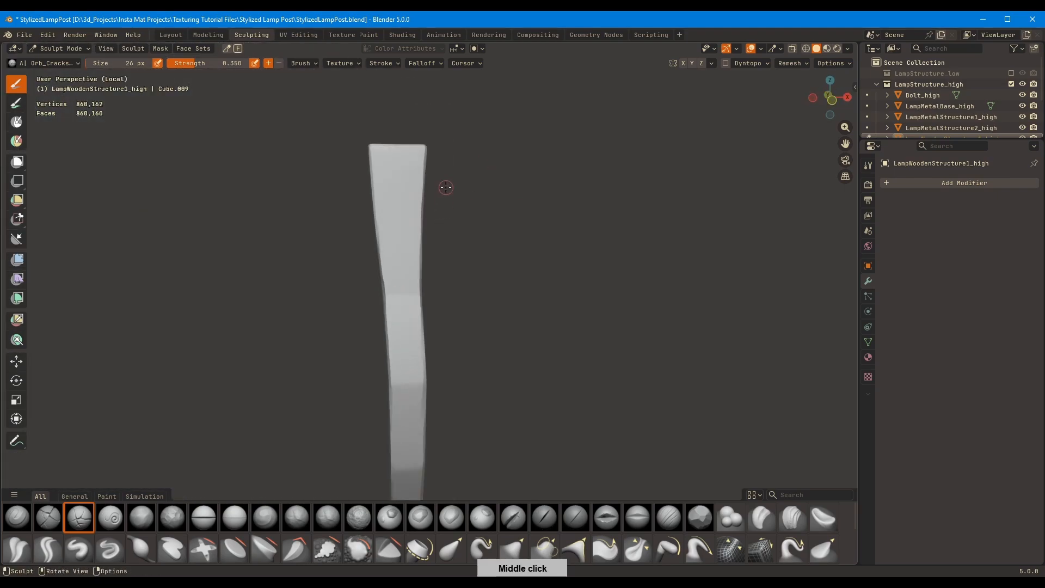
drag(409, 140, 410, 144)
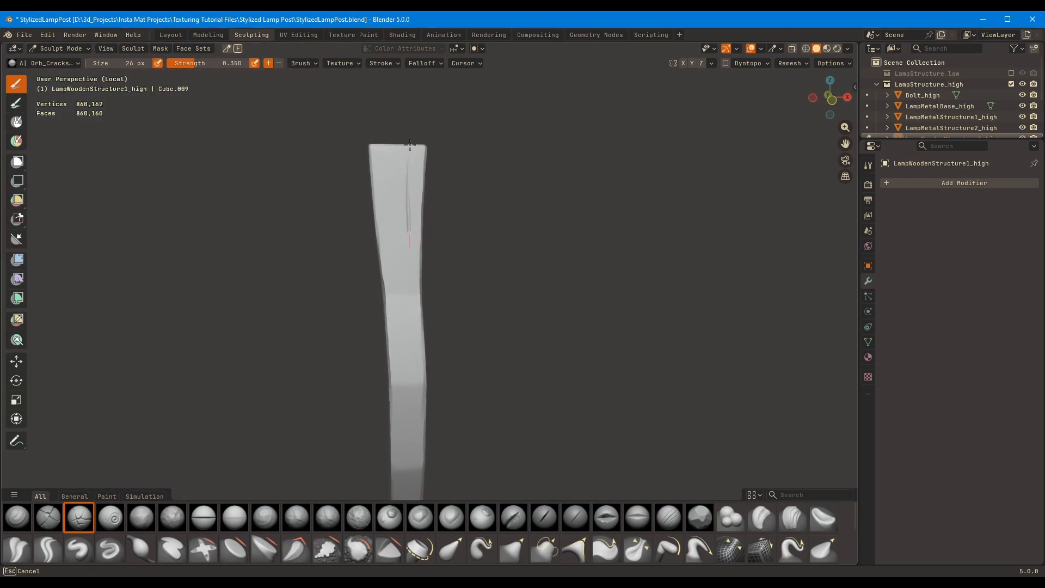
middle_drag(495, 207, 389, 100)
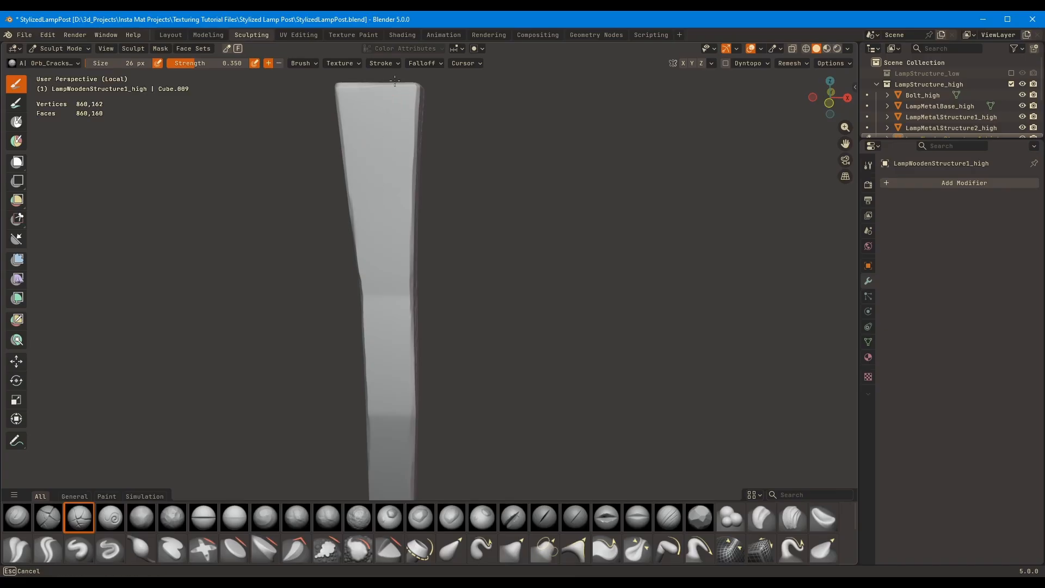
middle_drag(455, 218, 455, 206)
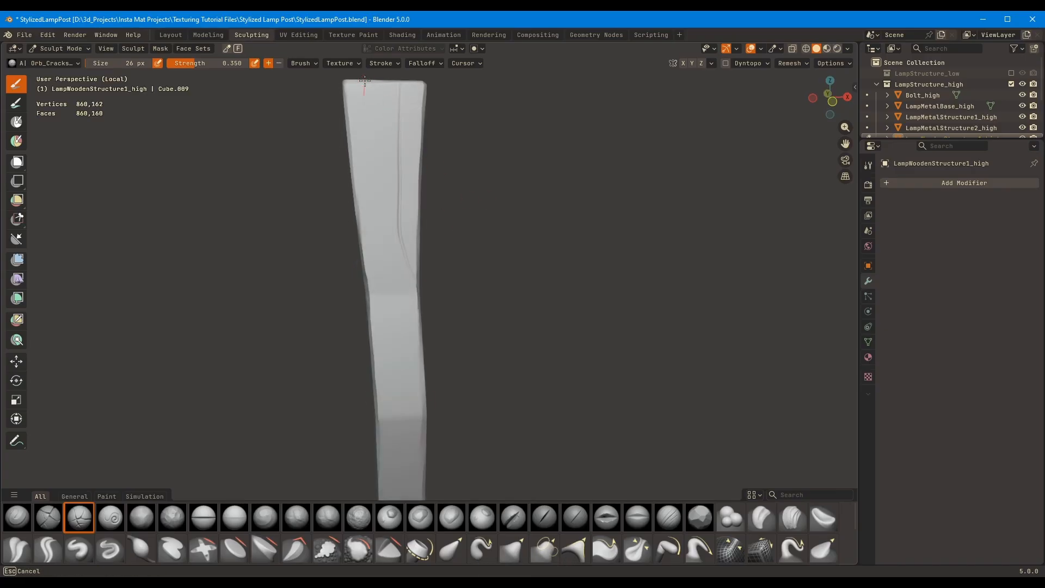
Try carving a second long crack from the top down the isolated post's side face
click(388, 63)
drag(377, 232, 380, 233)
mouse_move(366, 82)
mouse_down()
mouse_move(388, 282)
mouse_move(381, 260)
mouse_up()
key(ctrl+z)
middle_drag(366, 82, 393, 170)
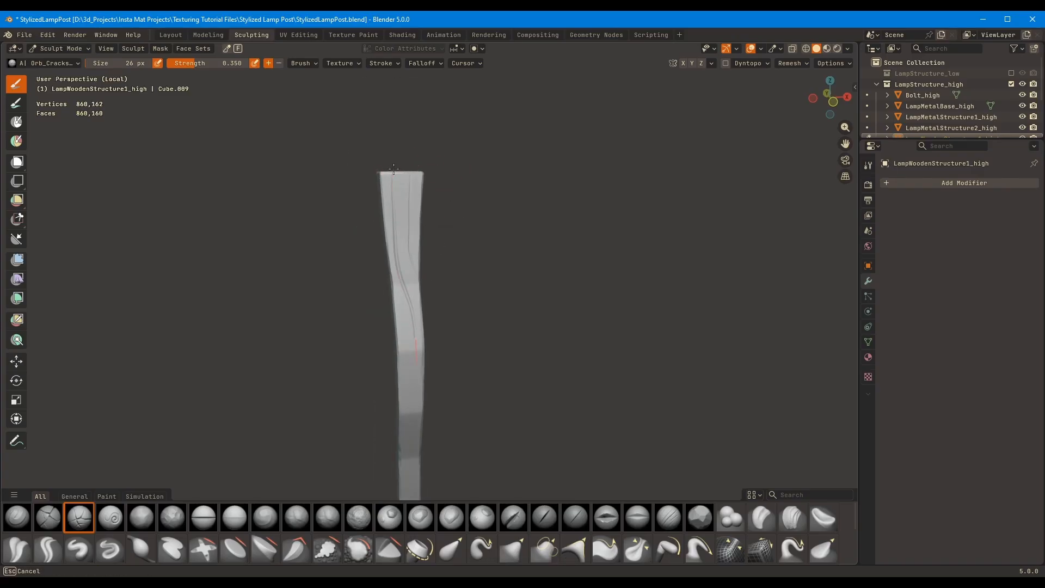
drag(393, 170, 408, 458)
mouse_move(406, 396)
shift+middle_down()
mouse_move(387, 231)
mouse_move(395, 283)
shift+middle_up()
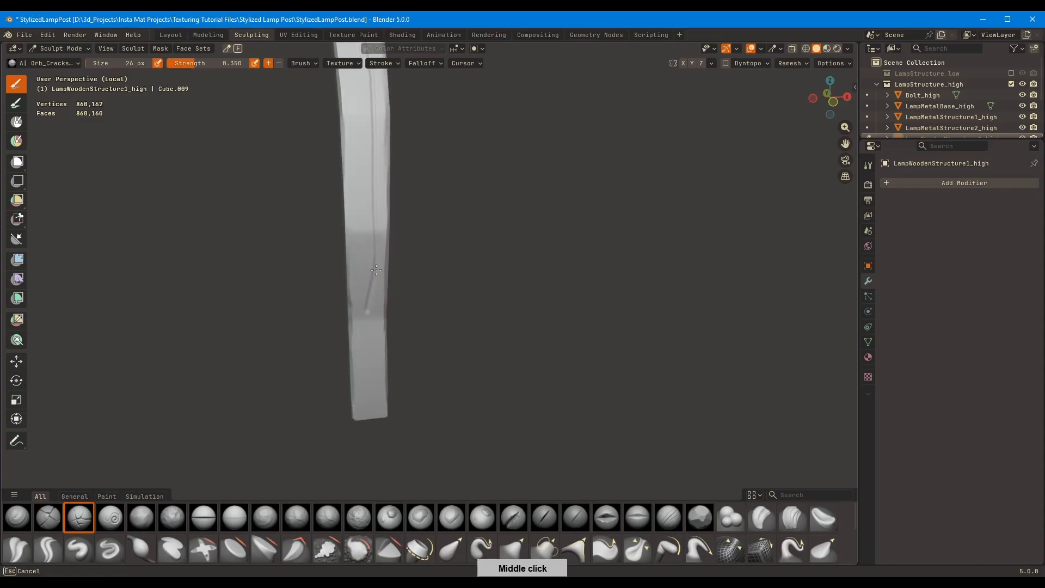
key(ctrl+z)
Switch the brush's size unit to Scene, set the size to 0.55 m and test it at different zoom levels
ctrl+middle_drag(463, 185, 469, 163)
shift+middle_drag(422, 109, 416, 302)
click(383, 63)
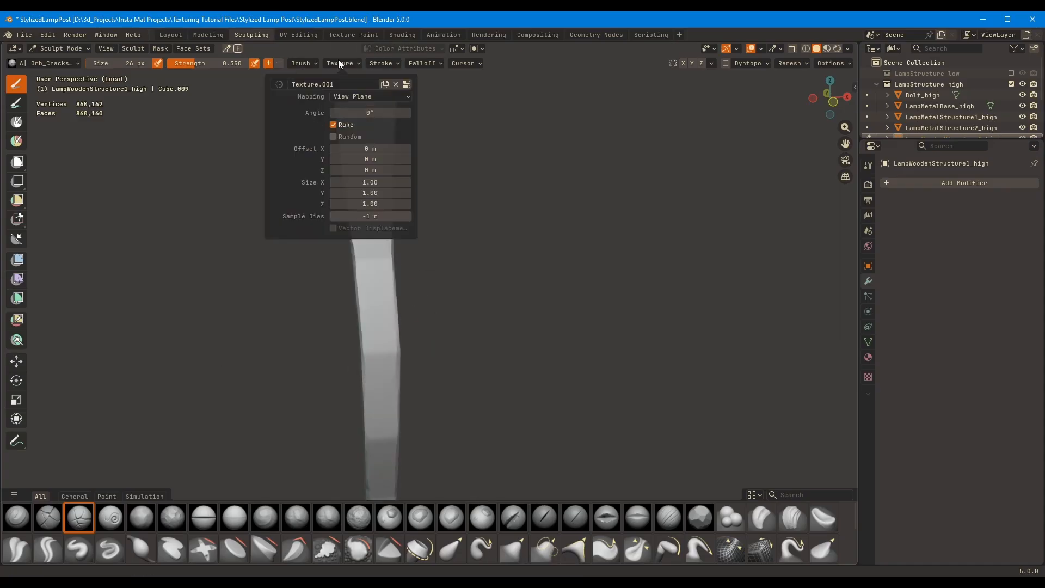
mouse_move(308, 64)
click(345, 83)
key(f)
click(380, 129)
middle_drag(379, 131, 396, 143)
ctrl+middle_drag(397, 142, 392, 65)
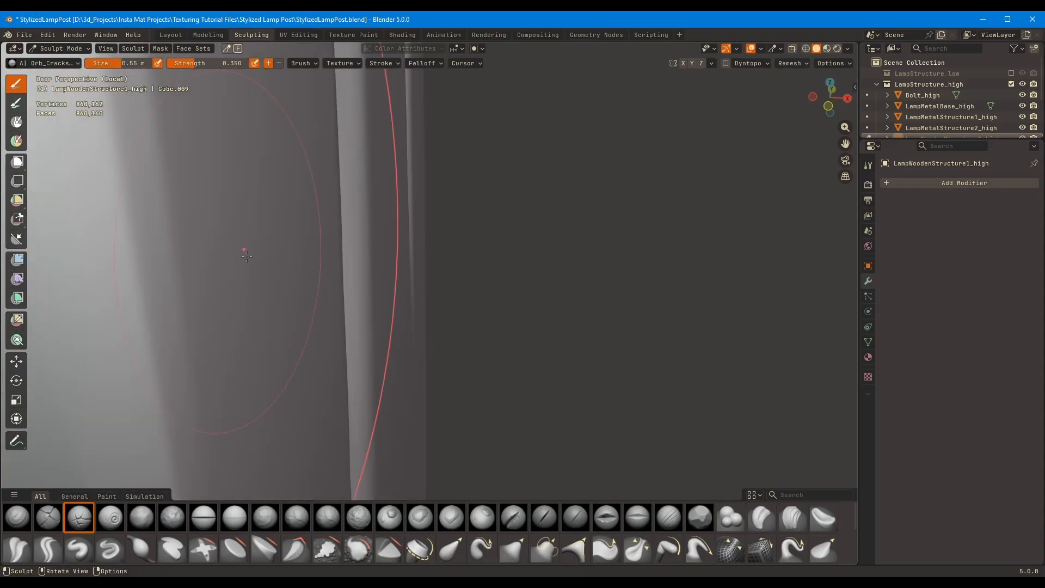
ctrl+middle_drag(262, 240, 278, 321)
drag(360, 164, 380, 264)
ctrl+middle_drag(405, 250, 482, 536)
Switch the brush's size unit back to View, set the size to 20 px and test a stroke up close
click(305, 63)
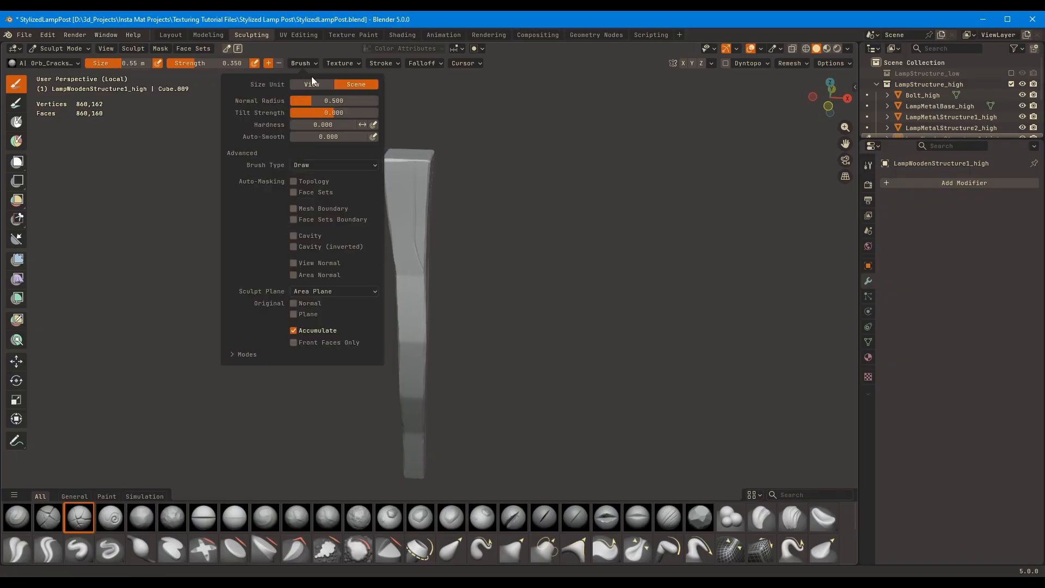
click(311, 83)
key(f)
click(412, 180)
drag(407, 264, 401, 174)
ctrl+middle_drag(430, 193, 333, 165)
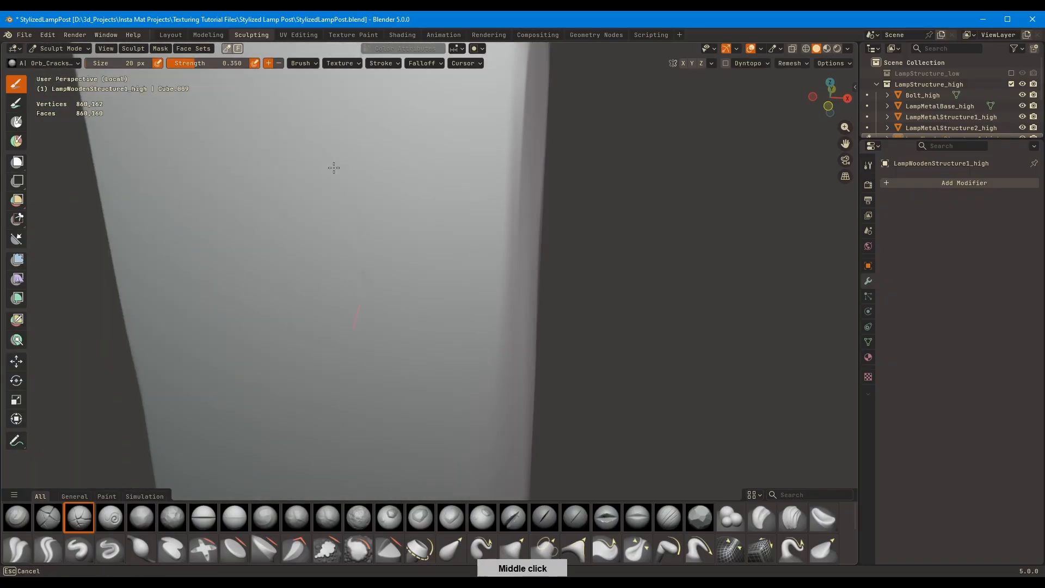
mouse_move(531, 209)
ctrl+middle_down()
mouse_move(445, 126)
mouse_move(400, 207)
mouse_move(460, 188)
ctrl+middle_up()
Set the brush's size unit to Scene and its size to 0.4 m
click(304, 64)
click(354, 83)
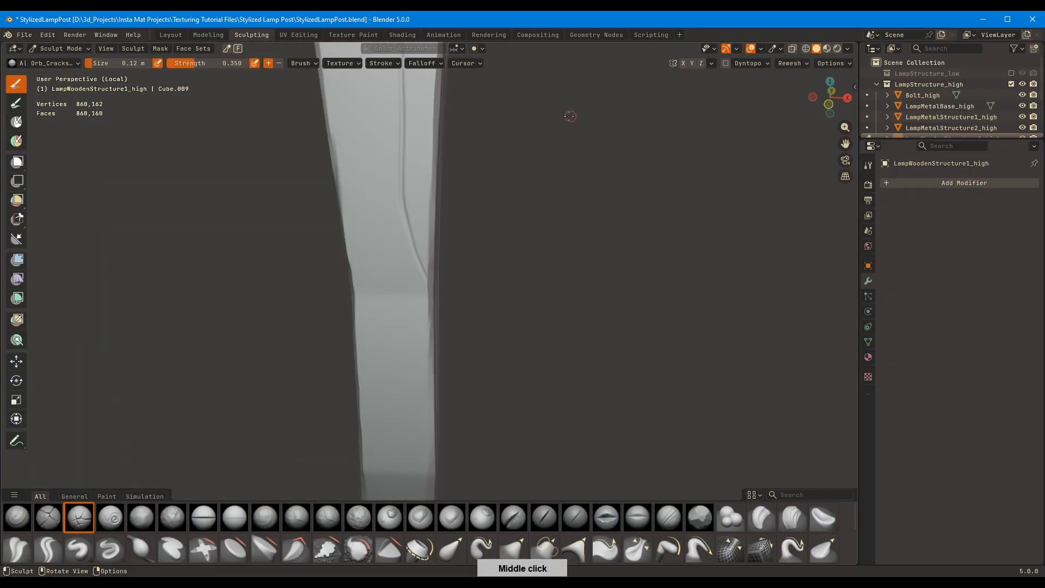
ctrl+middle_drag(569, 114, 547, 243)
shift+middle_drag(547, 243, 586, 309)
key(f)
click(442, 206)
key(f)
click(415, 173)
Try carving a wavy second crack from the top of the post's side face with the 0.4 m brush
drag(417, 174, 434, 356)
key(ctrl+z)
drag(434, 414, 435, 416)
shift+middle_drag(422, 260, 373, 213)
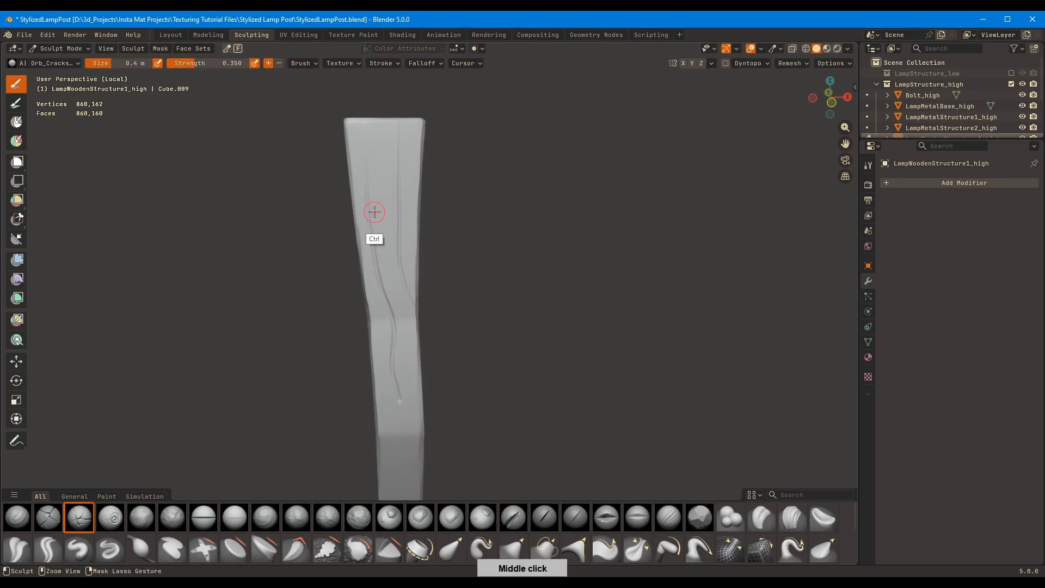
key(ctrl+z)
mouse_move(372, 120)
mouse_down()
mouse_move(391, 307)
mouse_move(370, 121)
mouse_up()
key(ctrl+z)
Set the brush size to 0.33 m and carve a second crack along the side face, joining strokes from the top and base
key(f)
click(370, 119)
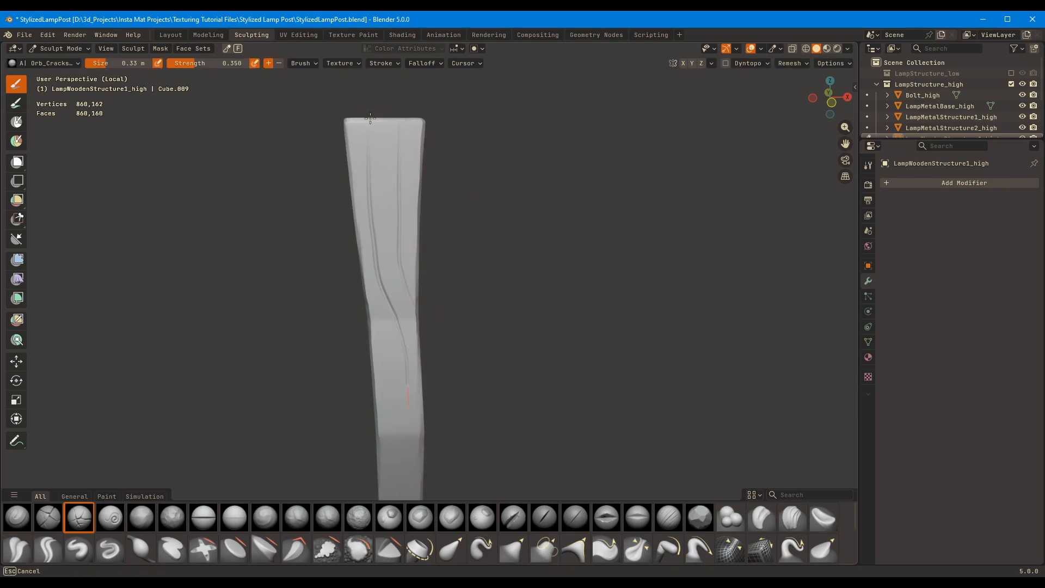
middle_drag(370, 118, 392, 450)
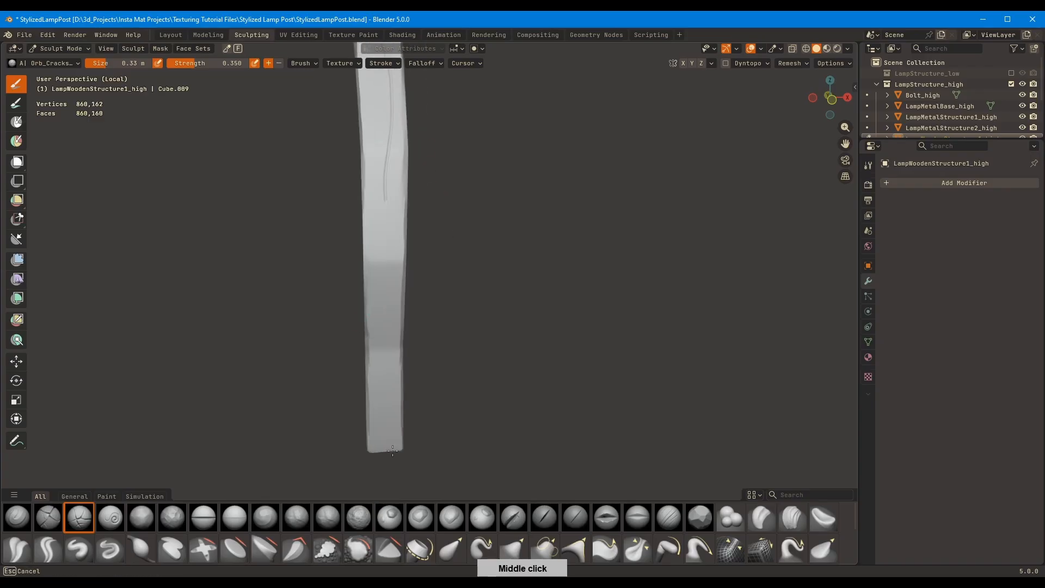
mouse_move(395, 145)
middle_down()
mouse_move(374, 242)
mouse_move(374, 226)
mouse_move(373, 327)
mouse_move(348, 267)
middle_up()
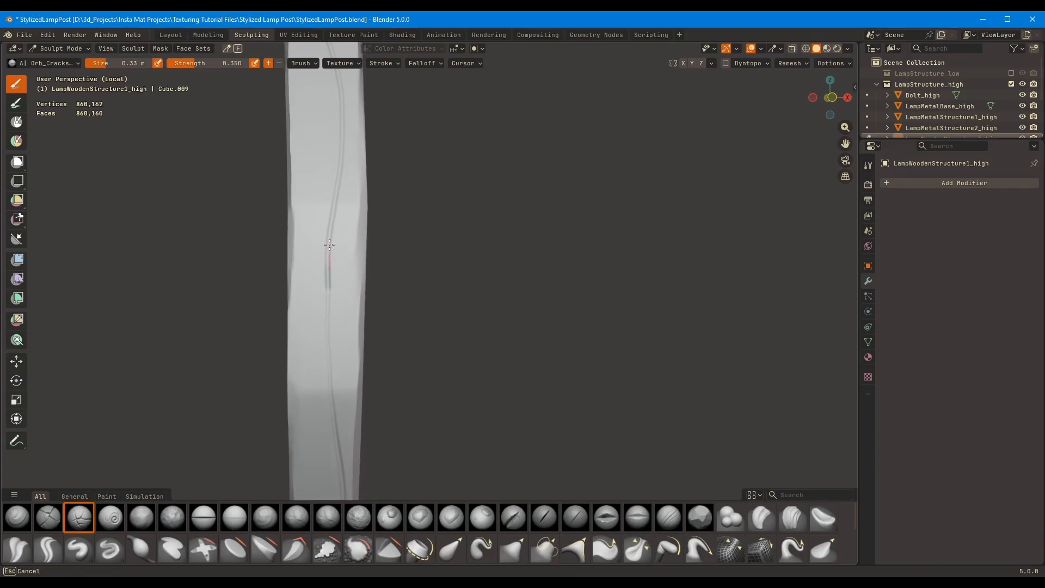
mouse_move(328, 262)
mouse_down()
mouse_move(329, 352)
mouse_move(330, 343)
mouse_up()
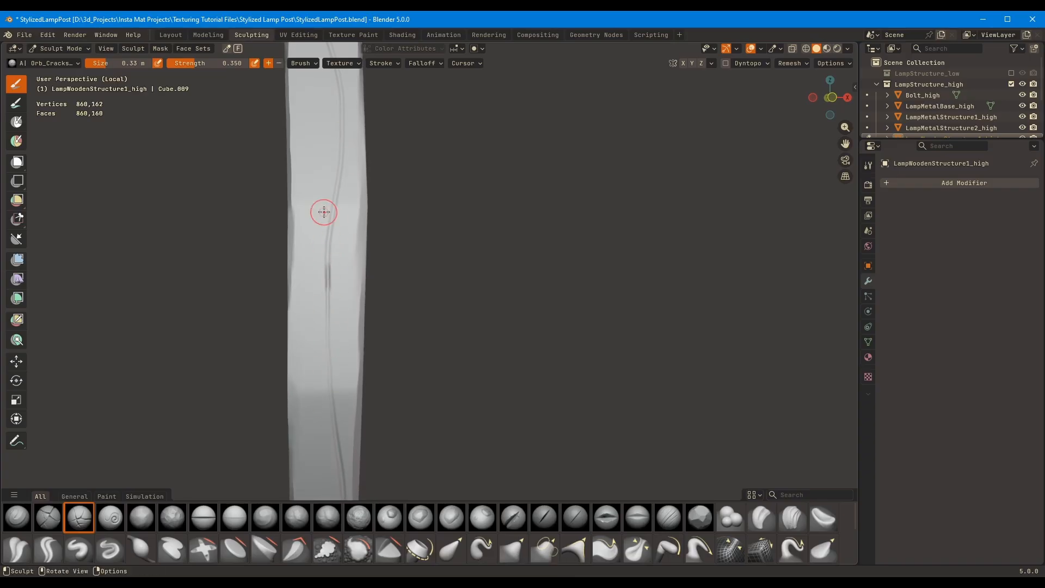
Carve further wavy strokes along the post's narrow side face, extending its cracks towards the foot
scroll(326, 212, down, 4)
middle_drag(376, 206, 371, 218)
scroll(370, 218, up, 1)
drag(361, 177, 360, 152)
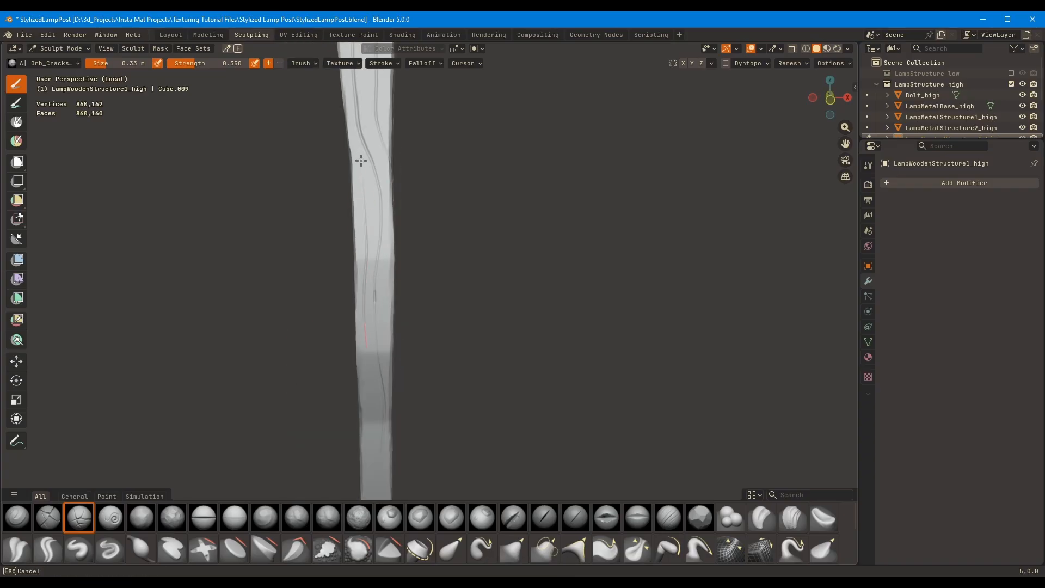
drag(368, 447, 369, 458)
mouse_move(369, 446)
shift+middle_down()
mouse_move(355, 275)
mouse_move(349, 316)
shift+middle_up()
scroll(355, 275, up, 3)
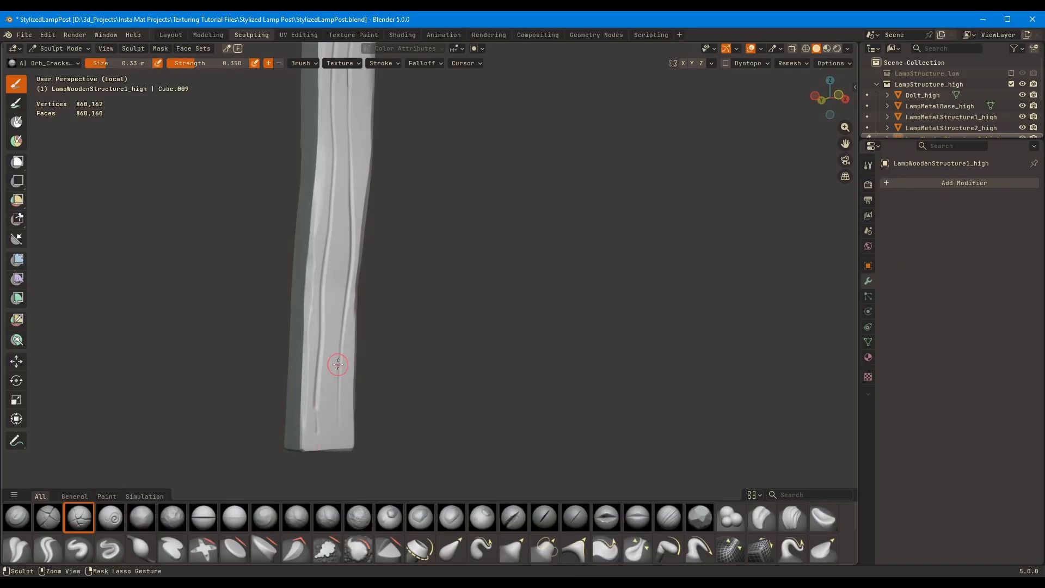
Show the whole lamp post again and face the uncarved side in the left orthographic view
key(KP_Divide)
mouse_move(563, 212)
middle_down()
mouse_move(576, 206)
mouse_move(586, 233)
middle_up()
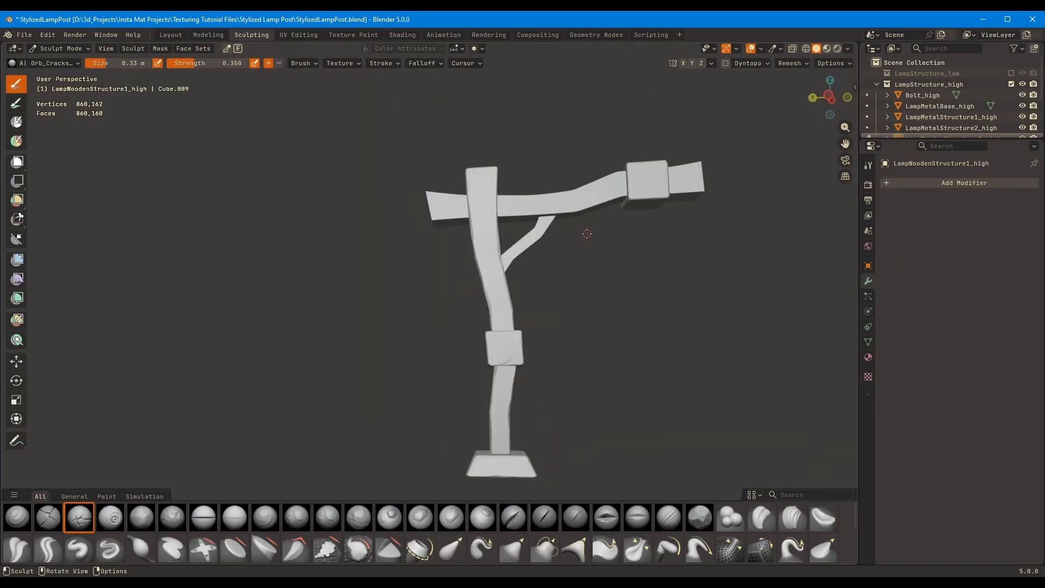
key(ctrl+KP_3)
scroll(497, 218, up, 4)
key(ctrl+z)
Try carving long cracks down the post's left face from the top to the middle block
mouse_move(479, 134)
mouse_down()
mouse_move(490, 272)
mouse_move(471, 308)
mouse_up()
drag(487, 397, 491, 420)
mouse_move(450, 140)
mouse_down()
mouse_move(477, 402)
mouse_move(455, 270)
mouse_up()
key(ctrl+z)
shift+middle_drag(453, 128, 418, 90)
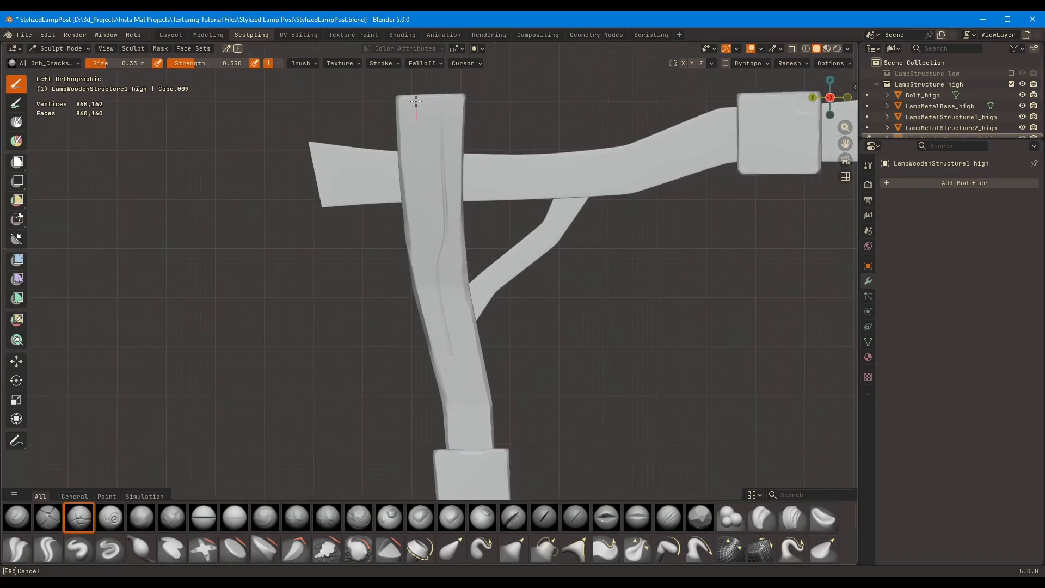
drag(460, 426, 461, 475)
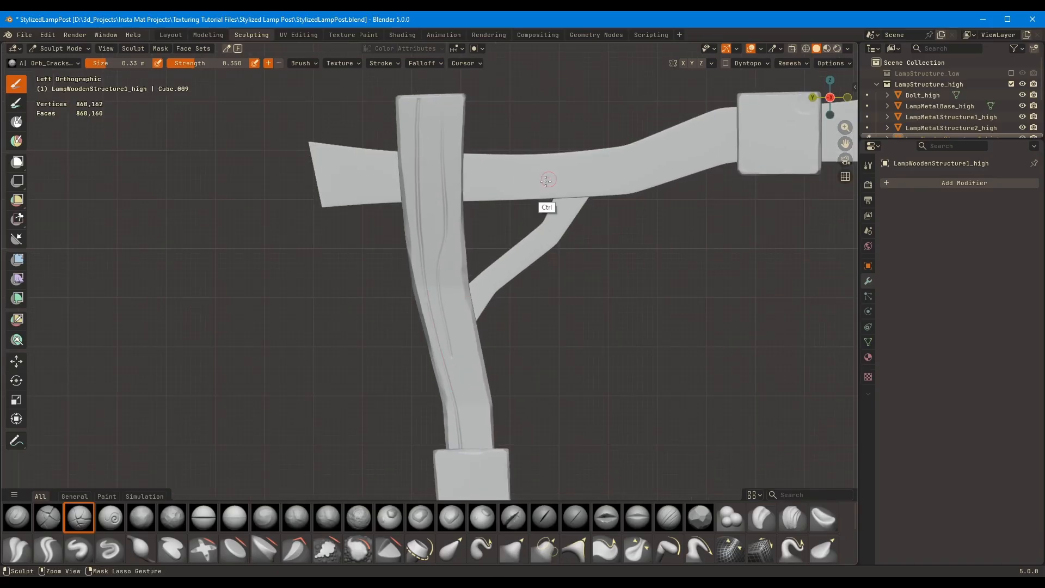
key(ctrl+z)
mouse_move(417, 97)
mouse_down()
mouse_move(418, 210)
mouse_move(451, 374)
mouse_up()
drag(461, 448, 462, 473)
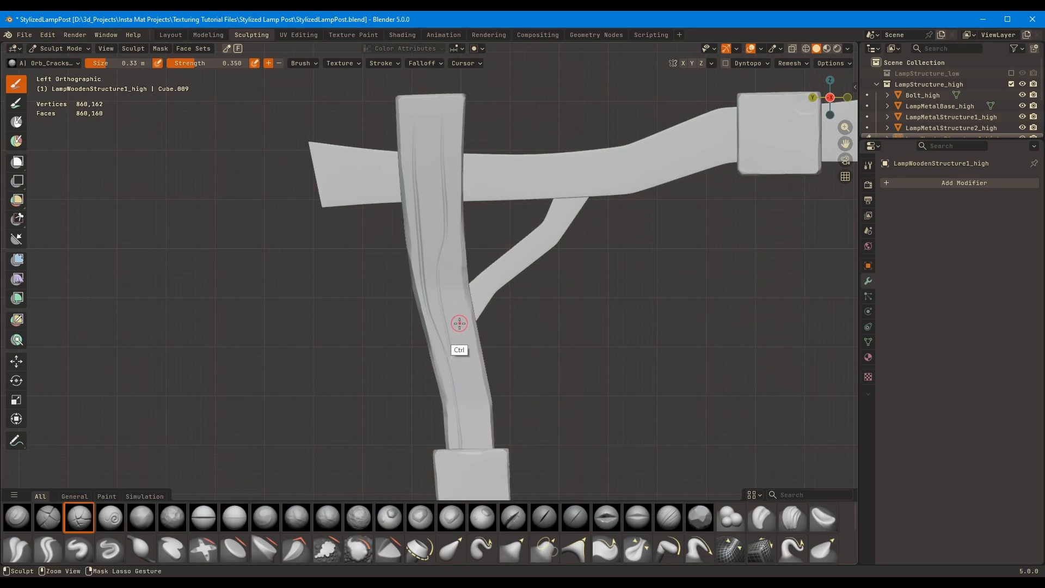
ctrl+middle_drag(459, 321, 487, 175)
key(ctrl+z)
key(ctrl+z)
Carve one wavy crack down the middle of the left face, from the top to the middle block
drag(447, 105, 446, 207)
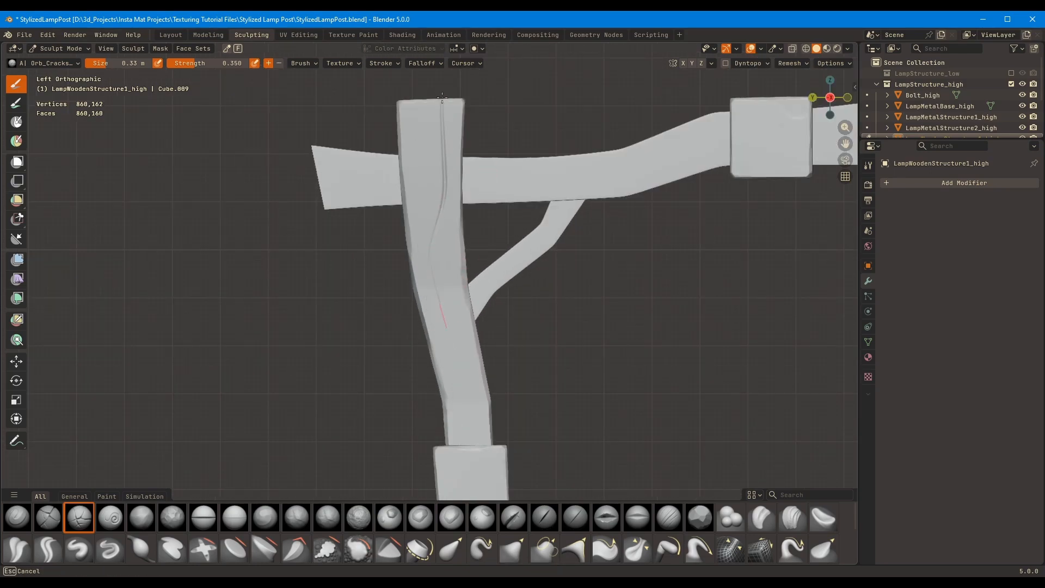
drag(468, 414, 473, 469)
shift+middle_drag(451, 304, 434, 264)
Try carving a second crack on the left face, starting at the edge beneath the crossbeam
drag(447, 193, 431, 234)
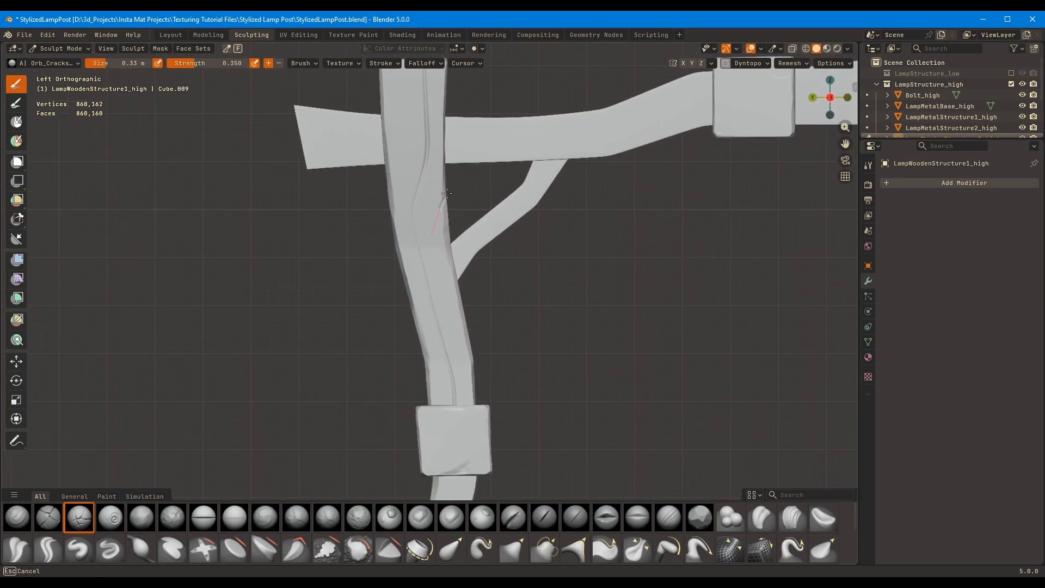
drag(463, 415, 464, 451)
key(ctrl+z)
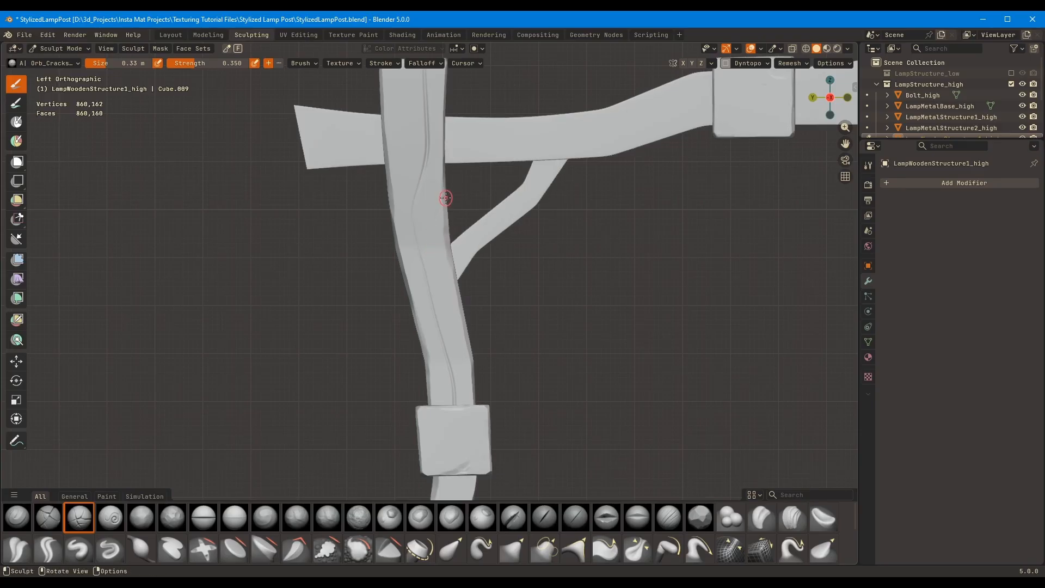
drag(446, 197, 450, 311)
drag(463, 390, 464, 442)
key(ctrl+z)
mouse_move(443, 204)
mouse_down()
mouse_move(436, 283)
mouse_move(448, 310)
mouse_up()
key(ctrl+z)
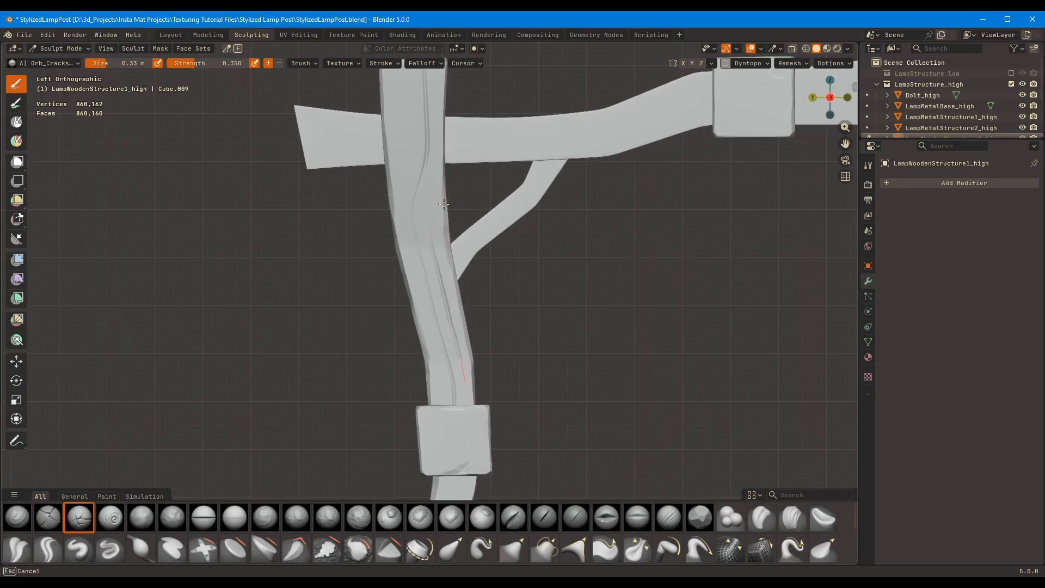
Carve a curved second crack from the left face's edge above the diagonal brace down to the middle block
ctrl+middle_drag(444, 204, 475, 252)
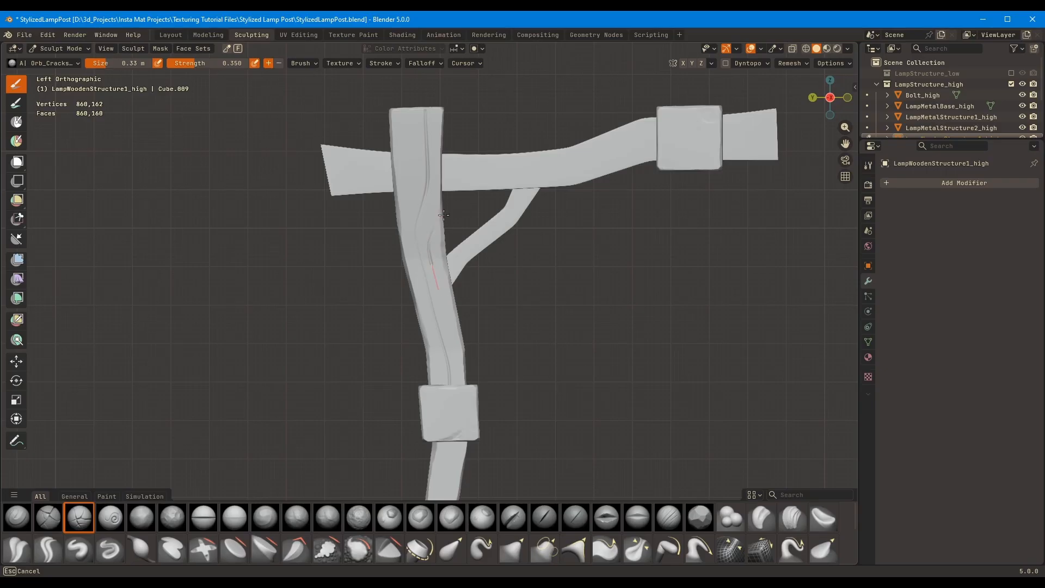
drag(460, 383, 457, 432)
ctrl+middle_drag(432, 305, 501, 133)
shift+middle_drag(437, 214, 432, 295)
mouse_move(433, 295)
mouse_down()
mouse_move(428, 218)
mouse_move(457, 183)
mouse_up()
Carve a short crack down from the top of the left face, beside the wavy one
ctrl+middle_drag(451, 188, 430, 245)
shift+middle_drag(425, 218, 422, 355)
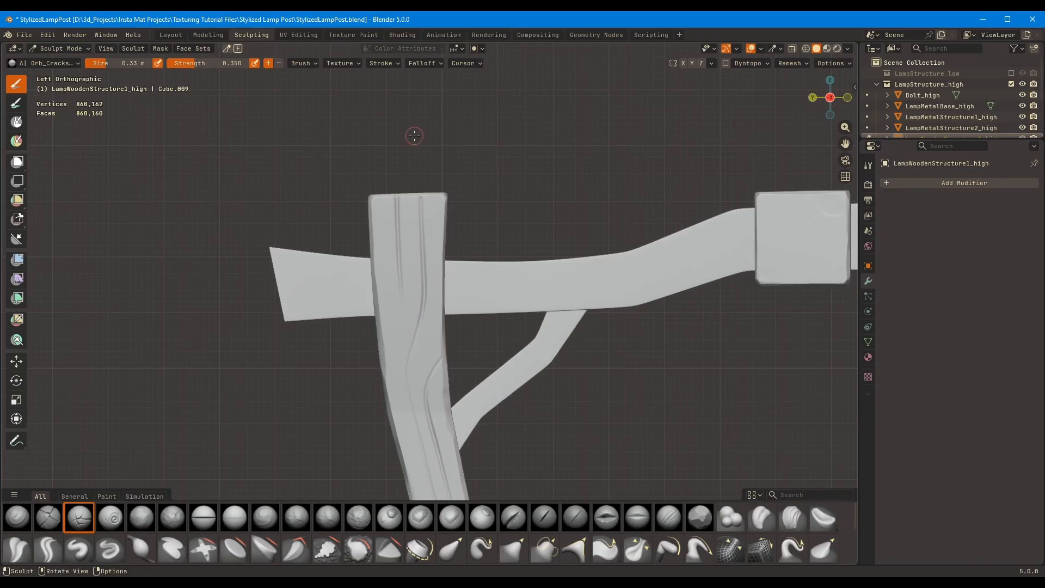
drag(399, 341, 389, 185)
ctrl+middle_drag(392, 332, 391, 290)
ctrl+middle_drag(394, 335, 381, 354)
shift+middle_drag(378, 348, 368, 193)
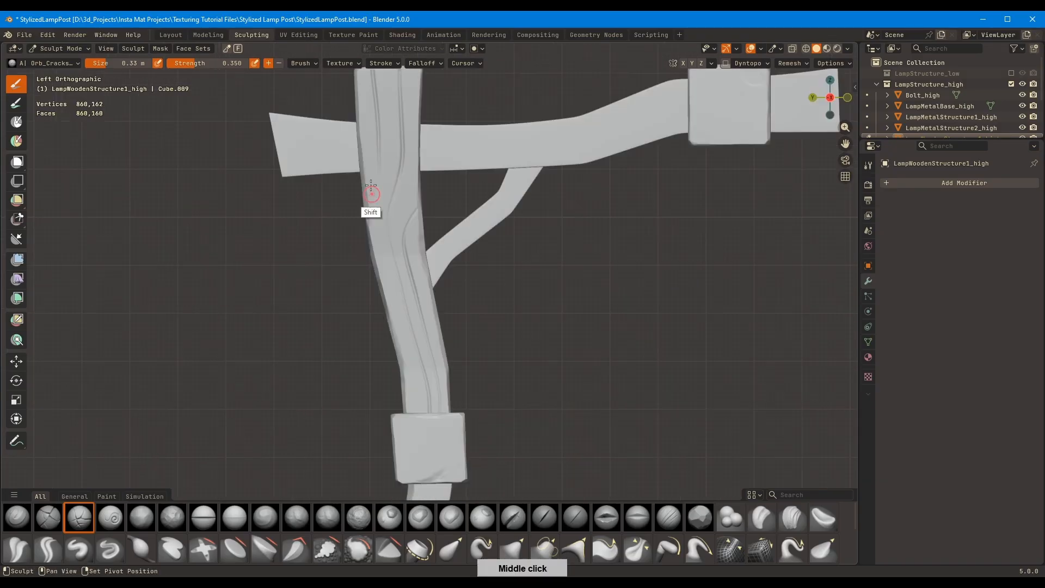
Carve cracks down the left face below the middle block and join them to the upper ones with the post isolated
shift+middle_drag(432, 463, 439, 270)
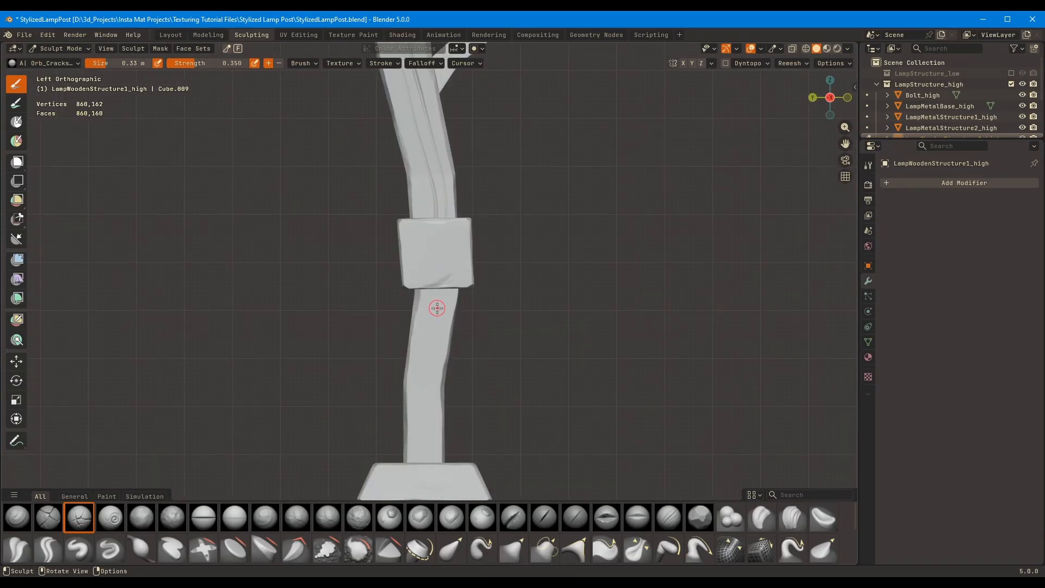
scroll(435, 431, up, 2)
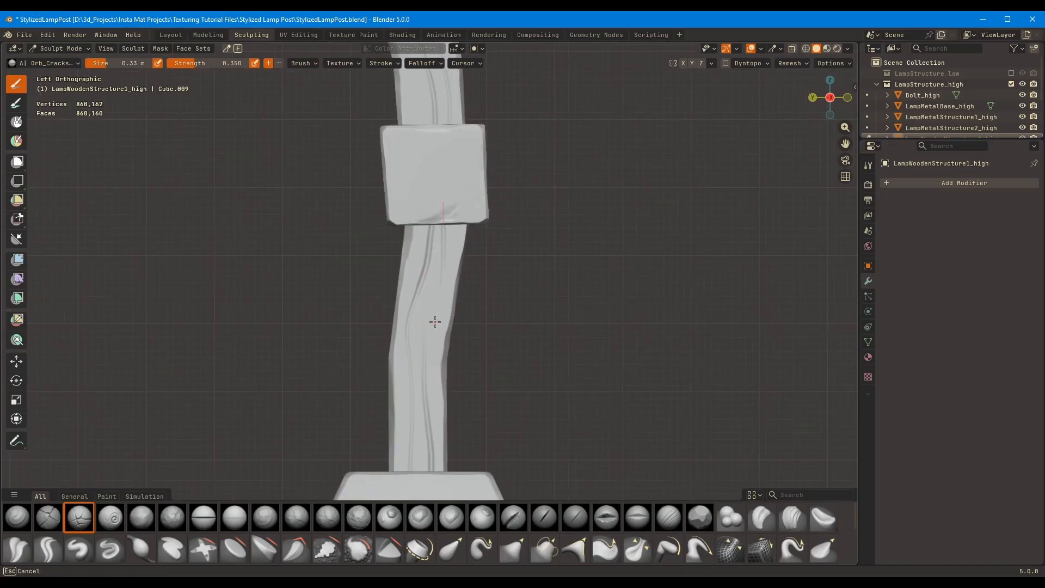
drag(440, 316, 440, 320)
key(ctrl+z)
key(slash)
ctrl+middle_drag(459, 273, 461, 196)
mouse_move(490, 392)
shift+middle_down()
mouse_move(445, 413)
mouse_move(440, 353)
shift+middle_up()
drag(438, 297, 431, 351)
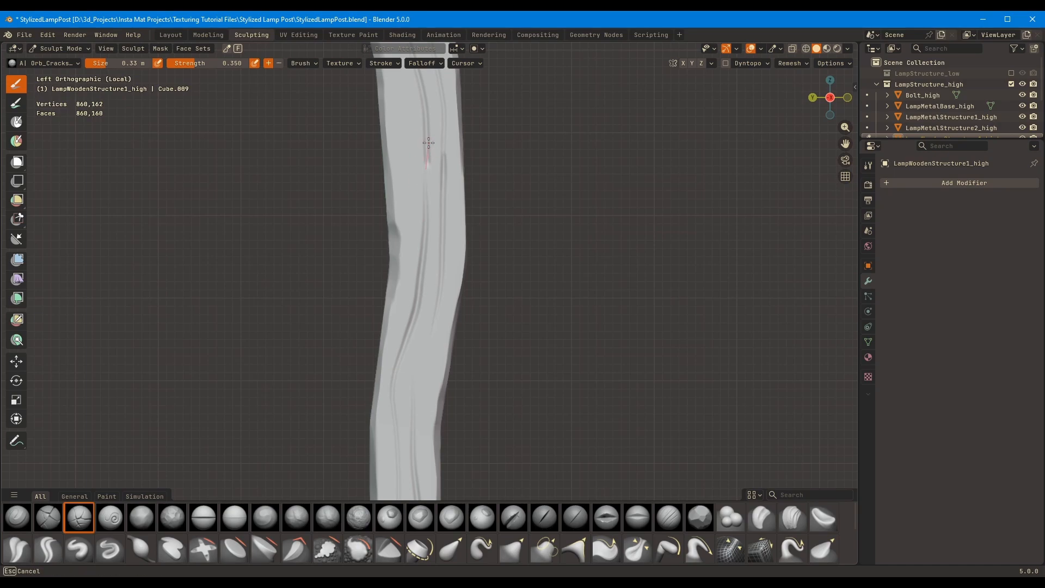
Review the carved cracks on the whole lamp post with Cavity shading enabled, and disable it again
key(slash)
ctrl+middle_drag(504, 212, 506, 277)
middle_drag(523, 234, 561, 256)
click(847, 49)
click(786, 353)
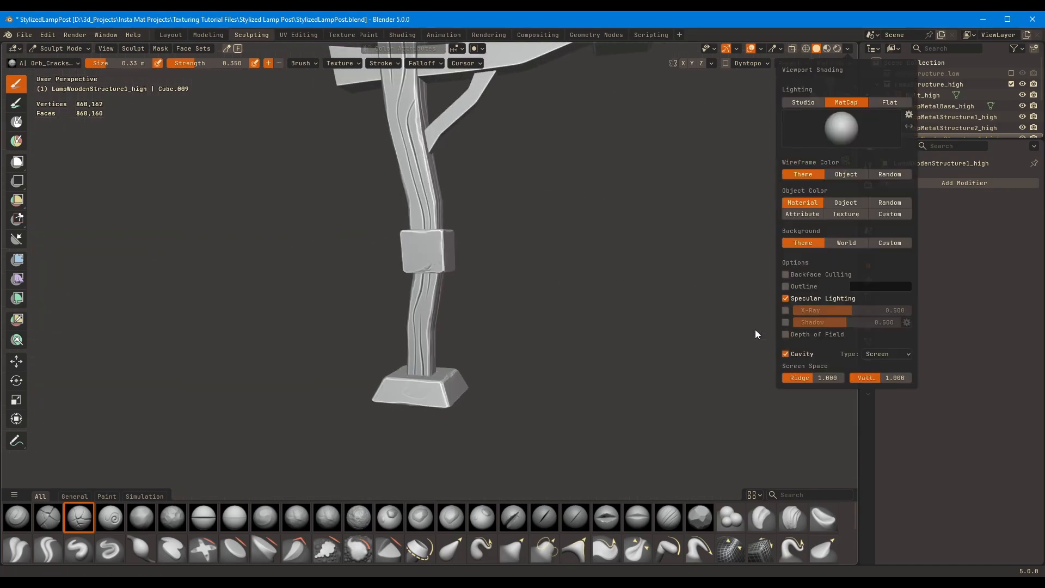
mouse_move(692, 305)
middle_down()
mouse_move(669, 221)
mouse_move(675, 251)
mouse_move(690, 228)
mouse_move(653, 267)
middle_up()
click(847, 49)
click(787, 352)
shift+middle_drag(577, 202, 555, 289)
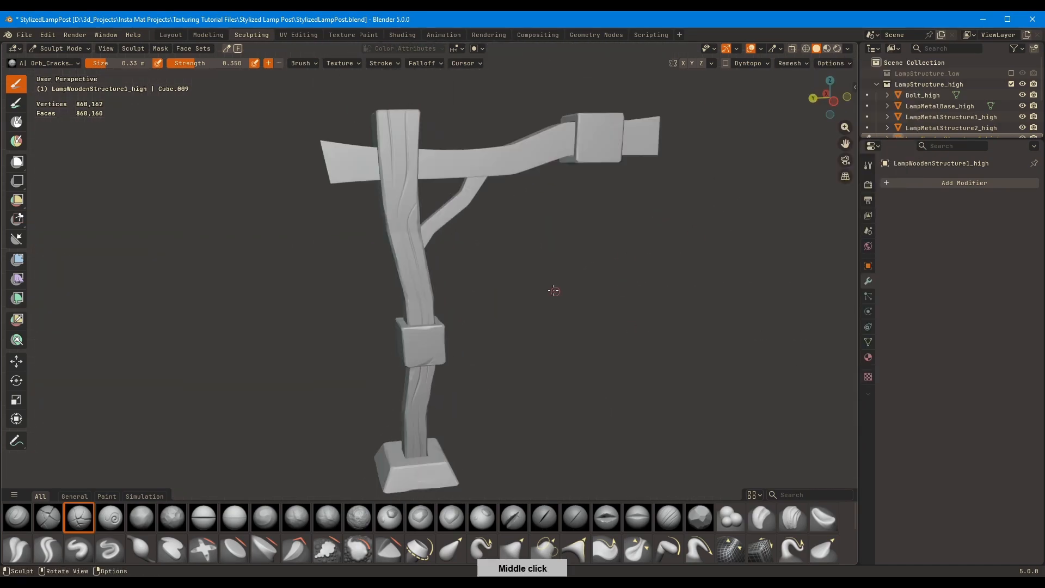
Carve long cracks along the back face of the post between the base and the middle block
shift+middle_drag(381, 185, 400, 272)
mouse_move(400, 272)
ctrl+middle_down()
mouse_move(394, 212)
mouse_move(370, 327)
mouse_move(417, 214)
mouse_move(579, 239)
mouse_move(478, 310)
mouse_move(507, 158)
ctrl+middle_up()
scroll(495, 188, up, 4)
middle_drag(530, 255, 459, 406)
middle_drag(438, 234, 422, 342)
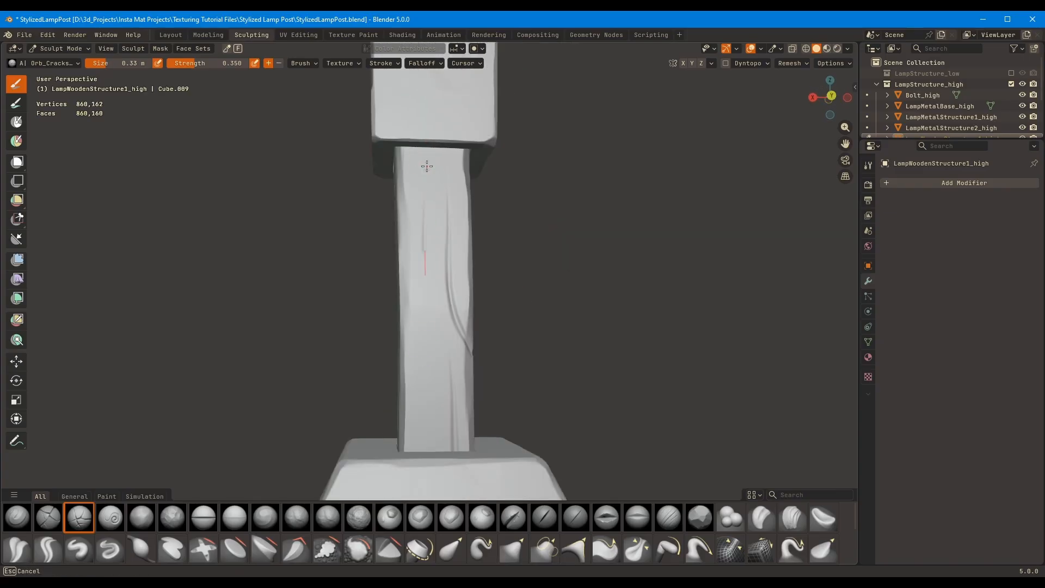
middle_drag(424, 205, 398, 437)
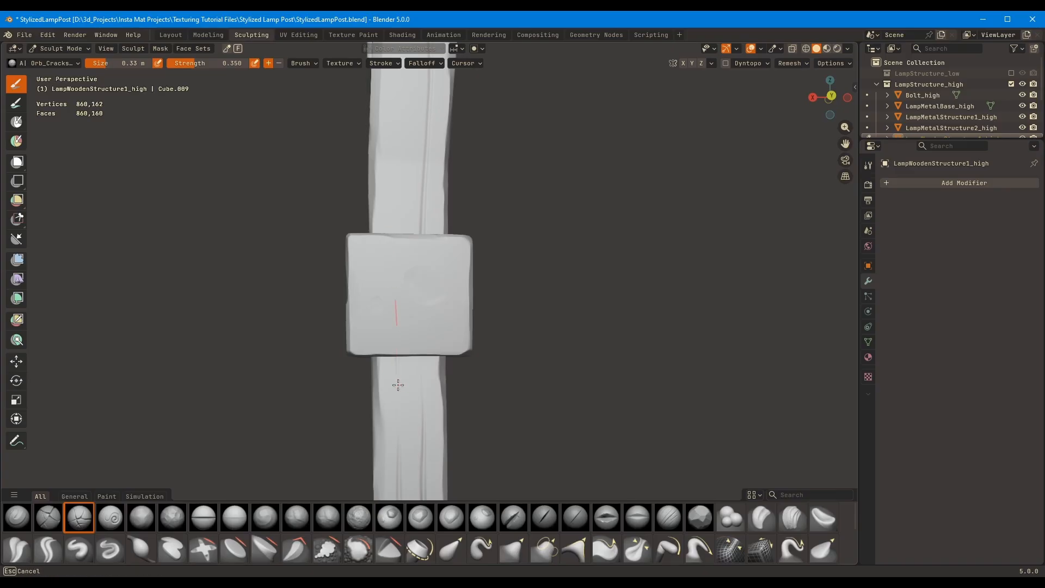
Continue the back-face cracks behind the middle block with the post isolated, and bring back the other parts
middle_drag(398, 385, 380, 370)
key(KP_Divide)
scroll(400, 317, up, 1)
shift+middle_drag(406, 282, 435, 218)
key(KP_Divide)
Carve a second crack along the upper back face, running from the middle block towards the post's top
middle_drag(415, 351, 402, 282)
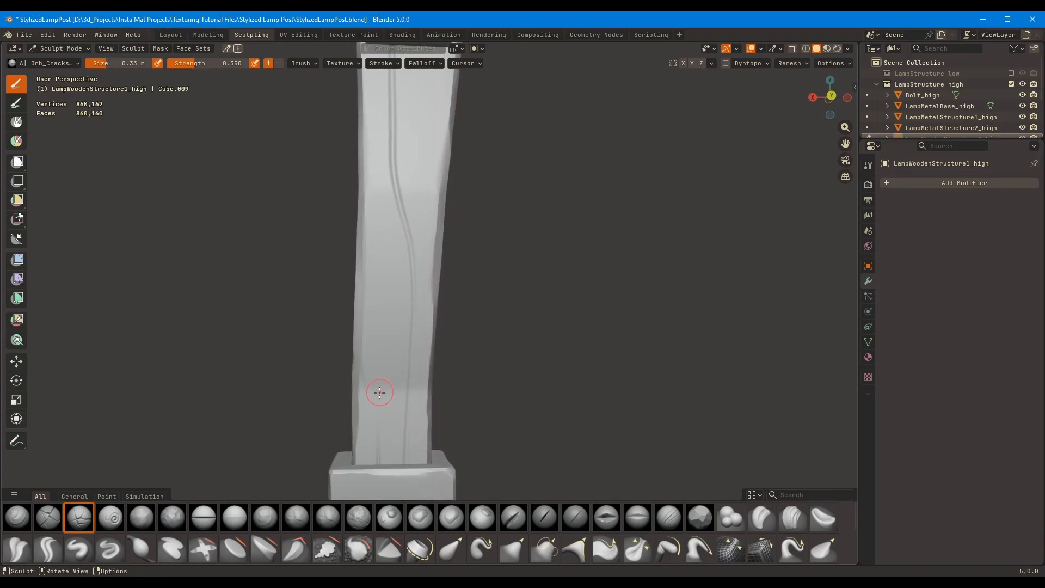
middle_drag(378, 439, 440, 224)
middle_drag(446, 261, 404, 271)
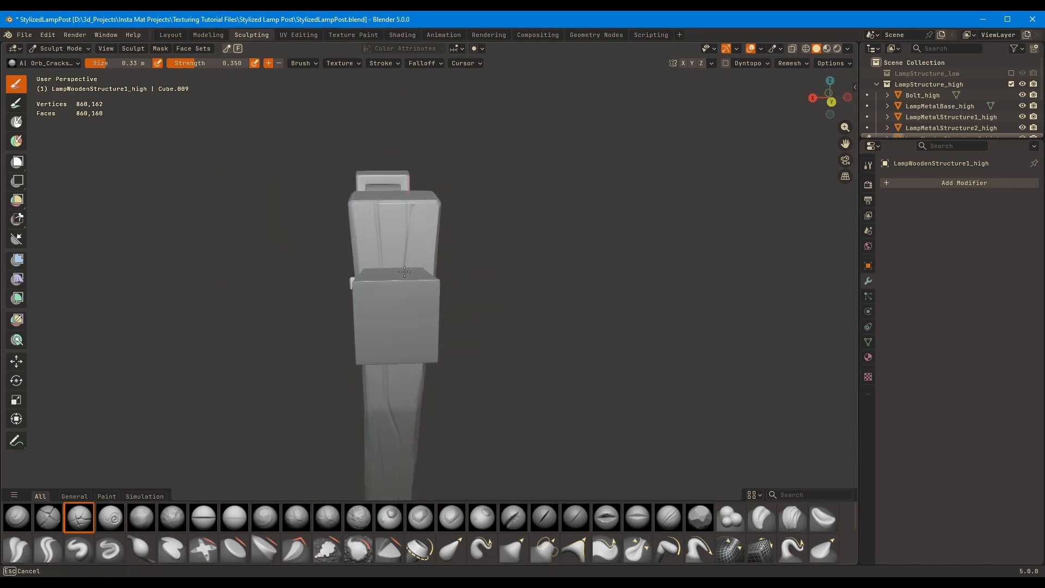
middle_drag(445, 158, 394, 403)
drag(392, 394, 395, 352)
Set the brush size to 0.47 m and carve short cracks just above the middle block on the bolt-side face
ctrl+middle_drag(395, 351, 370, 419)
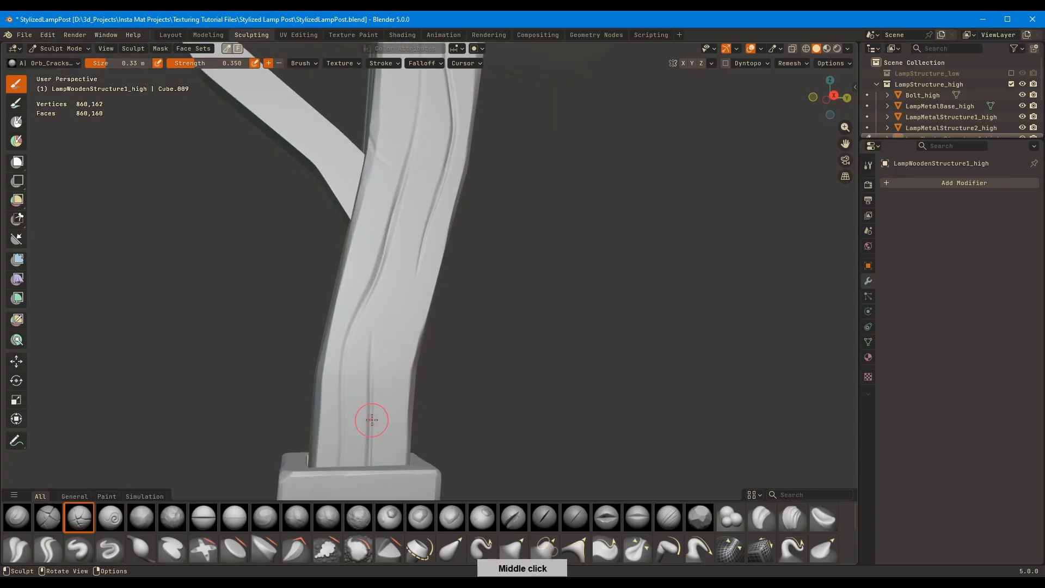
mouse_move(370, 446)
mouse_down()
mouse_move(395, 311)
mouse_move(373, 346)
mouse_up()
click(215, 550)
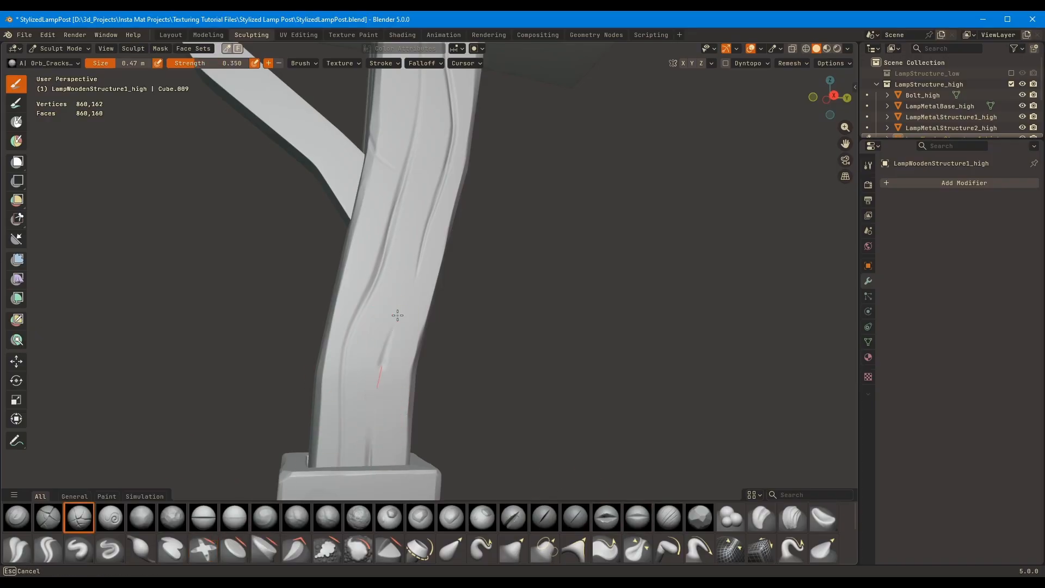
ctrl+middle_drag(410, 310, 495, 318)
Inspect the bolt-side cracks from a distance with Cavity shading on, and switch it off again
mouse_move(495, 318)
middle_down()
mouse_move(602, 301)
mouse_move(530, 278)
mouse_move(679, 250)
mouse_move(676, 155)
middle_up()
click(847, 48)
click(784, 354)
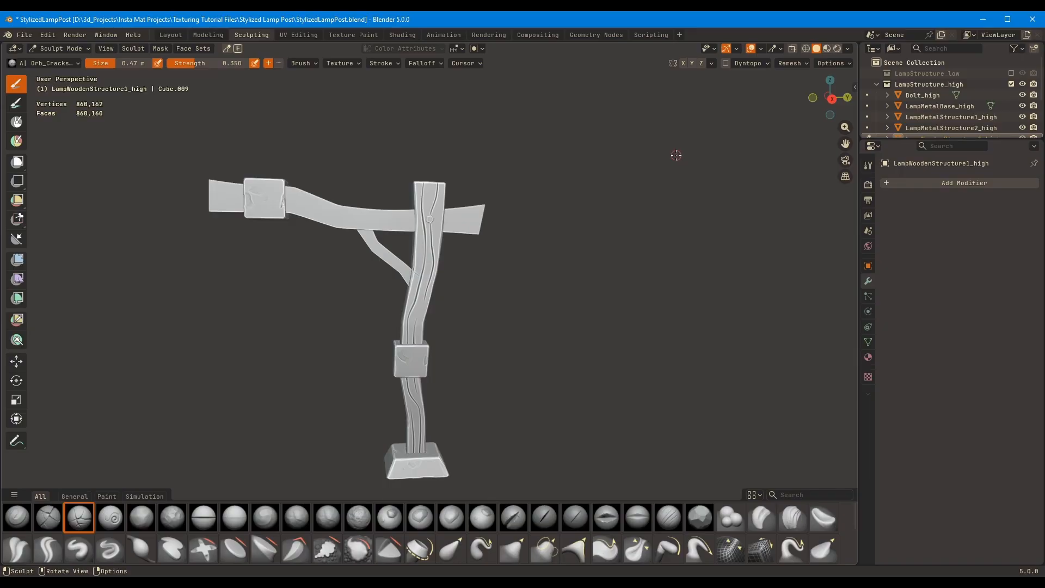
click(849, 50)
click(785, 353)
Use the Mask and Grab brushes to raise the corner plank beside the crack at the post's top
scroll(518, 269, up, 3)
mouse_move(517, 270)
middle_down()
mouse_move(653, 226)
mouse_move(665, 185)
mouse_move(641, 193)
mouse_move(490, 180)
mouse_move(326, 133)
mouse_move(478, 233)
mouse_move(406, 186)
mouse_move(368, 256)
mouse_move(367, 234)
mouse_move(587, 175)
mouse_move(419, 270)
mouse_move(458, 213)
mouse_move(517, 304)
mouse_move(523, 381)
mouse_move(534, 322)
middle_up()
scroll(653, 226, up, 2)
key(m)
mouse_move(532, 163)
middle_down()
mouse_move(500, 218)
mouse_move(390, 227)
mouse_move(463, 261)
mouse_move(516, 305)
mouse_move(481, 362)
mouse_move(587, 226)
mouse_move(621, 207)
mouse_move(611, 233)
mouse_move(475, 218)
mouse_move(538, 167)
mouse_move(349, 310)
mouse_move(260, 243)
mouse_move(535, 199)
mouse_move(479, 221)
mouse_move(475, 277)
mouse_move(483, 211)
mouse_move(481, 226)
middle_up()
key(g)
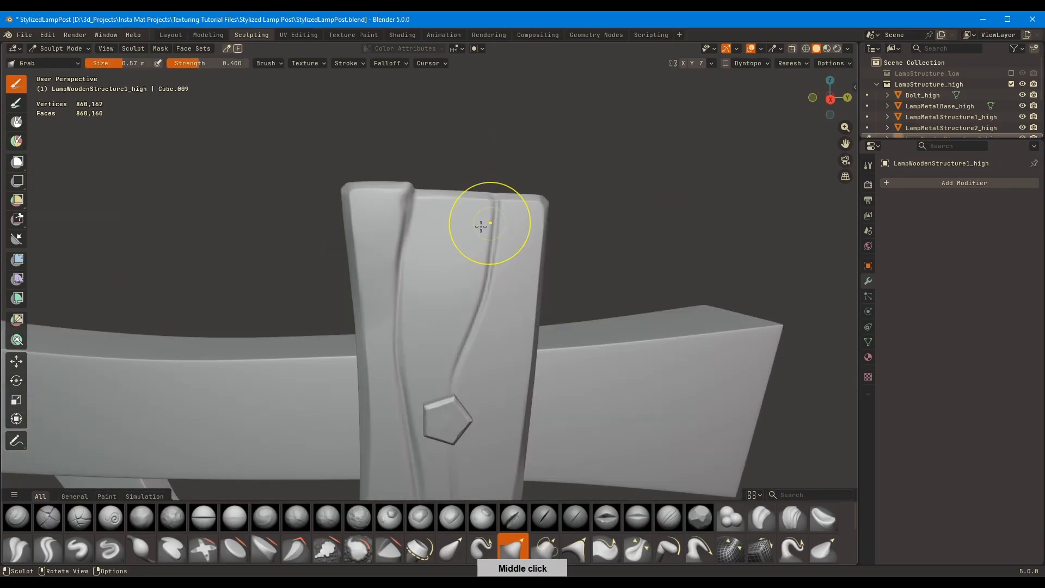
Switch to another sculpt brush, resize it and work the top end between the two cracks
click(19, 547)
scroll(484, 210, up, 1)
key(f)
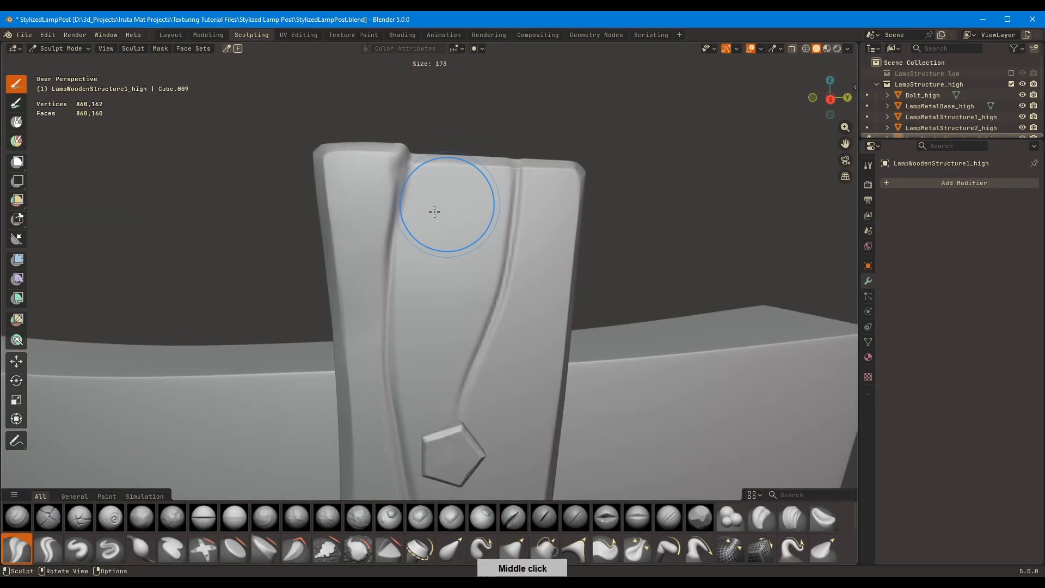
click(427, 206)
mouse_move(397, 198)
middle_down()
mouse_move(397, 238)
mouse_move(459, 98)
mouse_move(422, 168)
mouse_move(563, 207)
mouse_move(459, 229)
middle_up()
Paint masks over two top corners of the post, following the cracks, with the Mask brush up to 0.29 m
key(m)
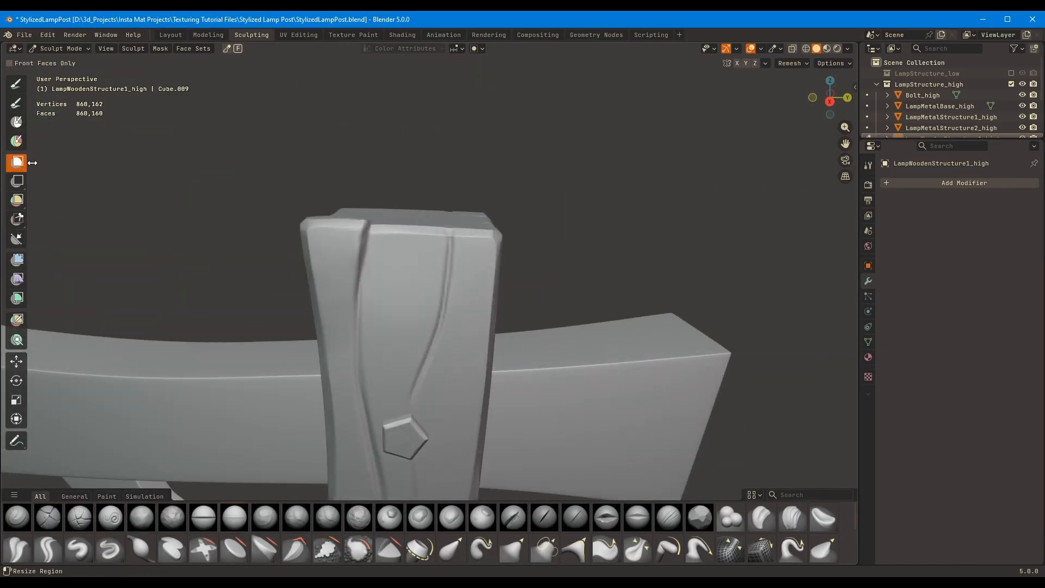
mouse_move(457, 311)
middle_down()
mouse_move(470, 275)
mouse_move(448, 306)
mouse_move(471, 339)
mouse_move(417, 251)
middle_up()
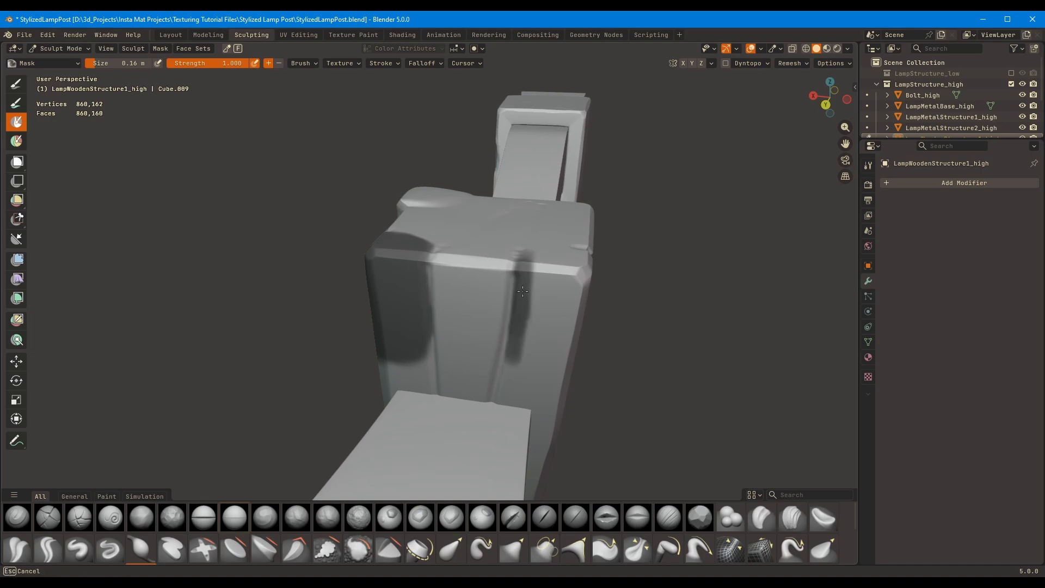
middle_drag(511, 351, 424, 257)
mouse_move(426, 376)
middle_down()
mouse_move(468, 353)
mouse_move(494, 306)
mouse_move(493, 283)
mouse_move(489, 408)
mouse_move(500, 323)
mouse_move(522, 410)
middle_up()
middle_drag(533, 333, 560, 308)
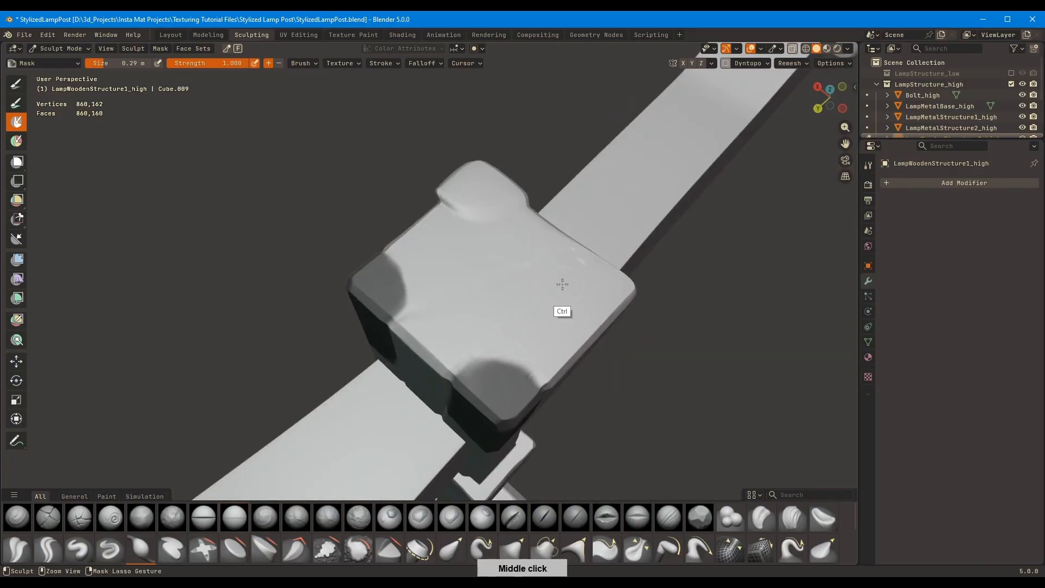
Pull the corner sections outlined by the inverted mask out of the post's top with a 1.4 m Grab brush
key(g)
mouse_move(467, 289)
middle_down()
mouse_move(454, 265)
mouse_move(427, 361)
mouse_move(474, 319)
mouse_move(423, 293)
mouse_move(471, 250)
mouse_move(421, 227)
mouse_move(536, 206)
mouse_move(408, 265)
mouse_move(593, 292)
mouse_move(560, 350)
mouse_move(553, 187)
mouse_move(536, 313)
middle_up()
mouse_move(517, 427)
middle_down()
mouse_move(525, 429)
mouse_move(525, 292)
mouse_move(514, 305)
middle_up()
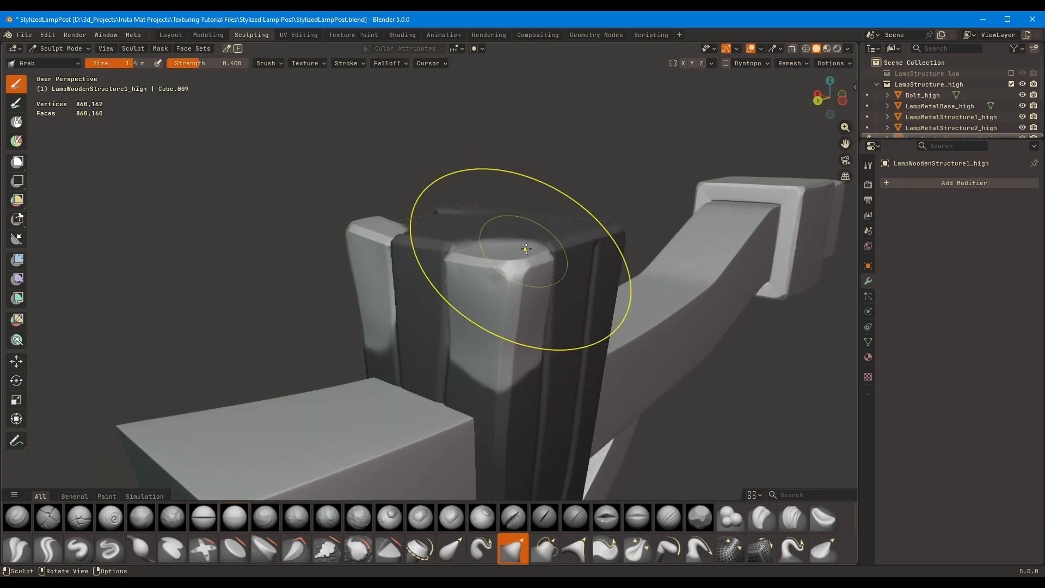
mouse_move(526, 249)
middle_down()
mouse_move(605, 245)
mouse_move(517, 272)
mouse_move(442, 260)
mouse_move(467, 234)
mouse_move(541, 240)
mouse_move(542, 251)
middle_up()
Resize the Grab brush and reshape another corner of the post's top
key(f)
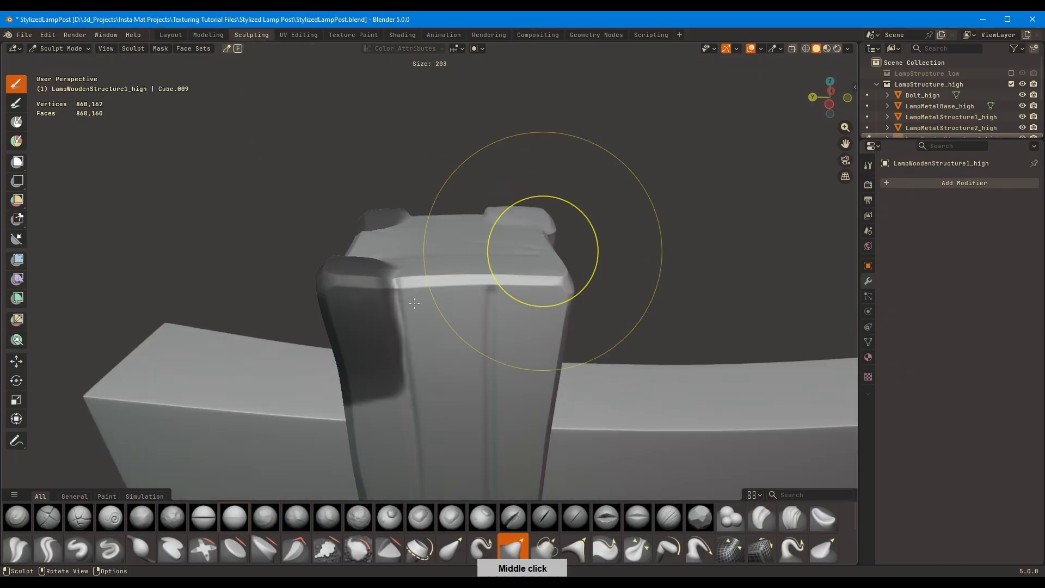
click(414, 302)
mouse_move(604, 229)
middle_down()
mouse_move(674, 243)
mouse_move(610, 226)
middle_up()
key(f)
click(513, 234)
Box-mask the remaining top corner beside the crack and refine the mask with the Mask brush
click(23, 163)
mouse_move(464, 190)
middle_down()
mouse_move(446, 185)
mouse_move(464, 184)
middle_up()
drag(501, 163, 620, 294)
mouse_move(636, 270)
middle_down()
mouse_move(507, 268)
mouse_move(517, 266)
middle_up()
ctrl+drag(319, 185, 555, 381)
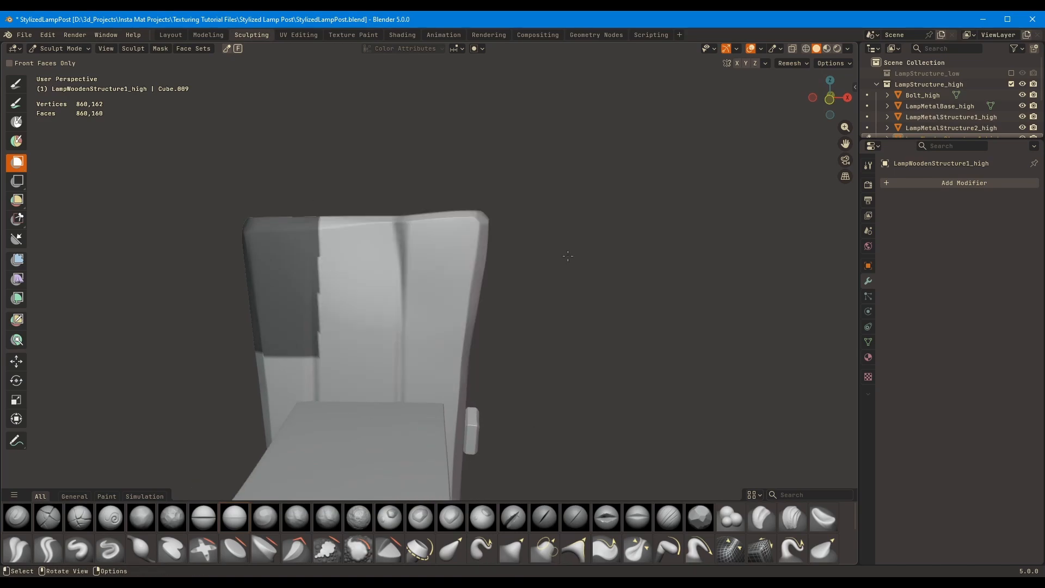
middle_drag(567, 256, 601, 258)
key(m)
ctrl+drag(383, 267, 381, 338)
middle_drag(381, 339, 500, 216)
mouse_move(523, 278)
middle_down()
mouse_move(479, 272)
mouse_move(653, 132)
mouse_move(649, 301)
mouse_move(601, 280)
mouse_move(626, 218)
mouse_move(626, 245)
middle_up()
Pull the last corner out with the resized Grab brush and clear the mask
key(g)
key(f)
click(609, 246)
drag(615, 245, 634, 238)
middle_drag(626, 212, 580, 348)
drag(572, 422, 564, 439)
middle_drag(563, 424, 642, 294)
key(f)
click(627, 290)
key(alt+m)
Even out the bumps between the corners on the post's top face, using the Scrape/Fill brush at 0.76 m and resizing it as needed
mouse_move(626, 245)
middle_down()
mouse_move(599, 326)
mouse_move(650, 357)
middle_up()
click(391, 546)
middle_drag(451, 313, 472, 336)
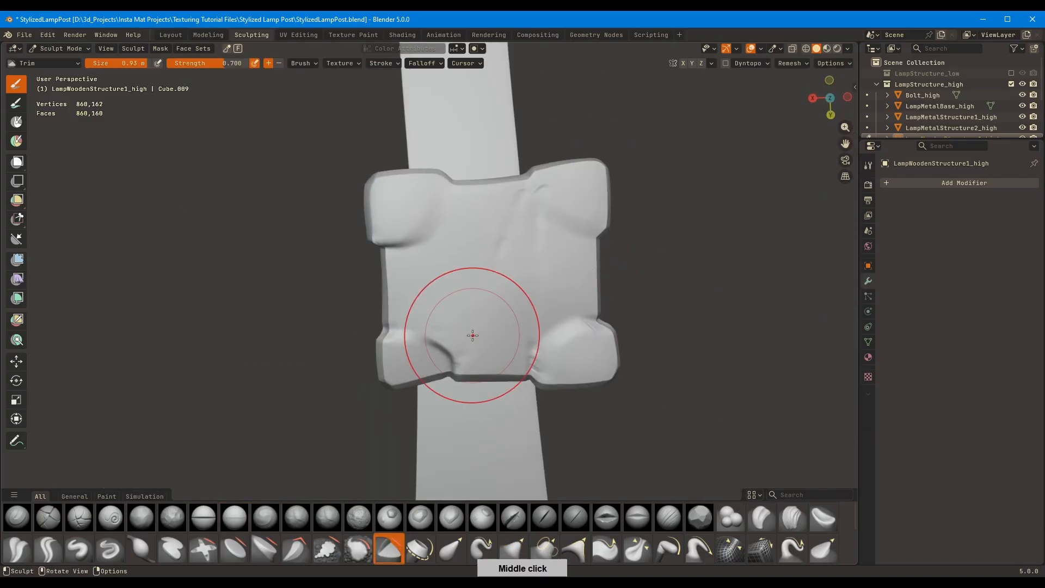
click(296, 548)
click(327, 548)
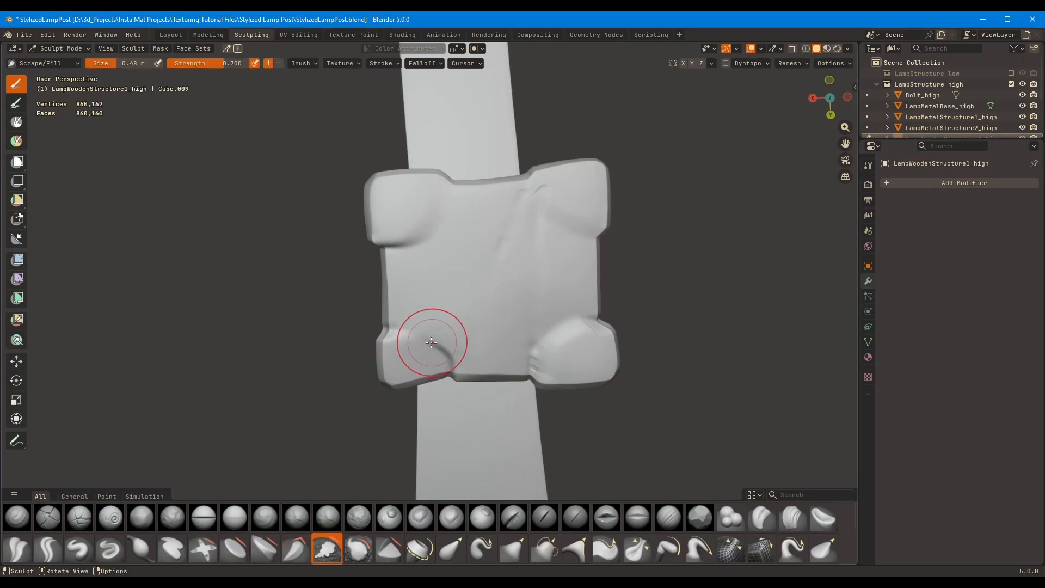
key(f)
click(483, 277)
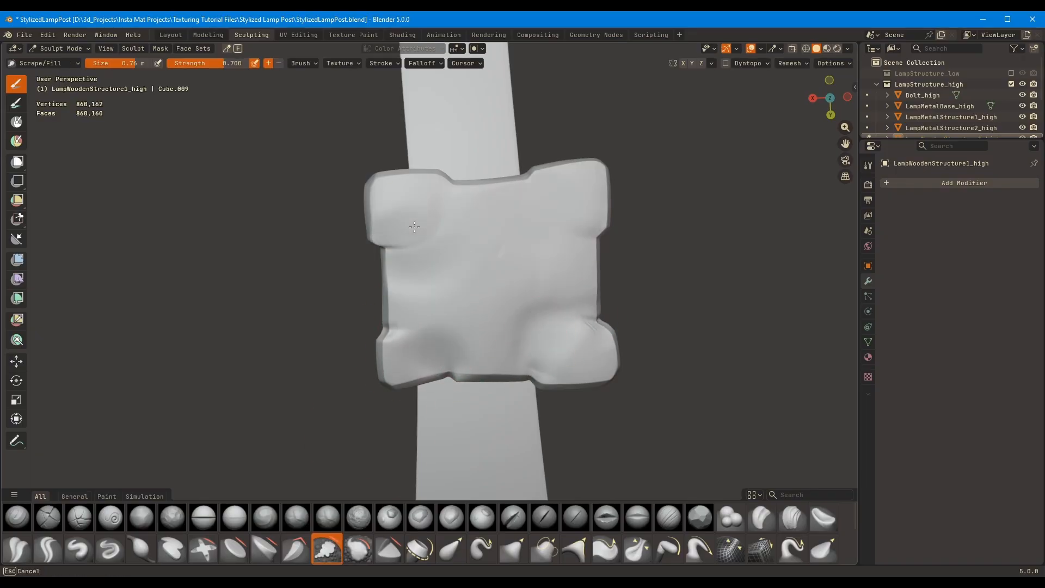
mouse_move(414, 227)
middle_down()
mouse_move(411, 354)
mouse_move(403, 326)
mouse_move(508, 332)
mouse_move(415, 280)
mouse_move(419, 272)
mouse_move(464, 303)
mouse_move(400, 271)
mouse_move(349, 266)
mouse_move(374, 315)
middle_up()
key(shift+c)
key(f)
click(395, 270)
mouse_move(440, 277)
middle_down()
mouse_move(501, 283)
mouse_move(450, 247)
mouse_move(548, 296)
middle_up()
Mask a curved strip on the post's edge where the diagonal brace meets it, using a 0.25 m Mask brush
key(g)
key(shift+t)
key(f)
click(478, 342)
mouse_move(478, 342)
middle_down()
mouse_move(618, 320)
mouse_move(416, 243)
mouse_move(423, 290)
mouse_move(560, 262)
mouse_move(443, 345)
mouse_move(455, 310)
mouse_move(455, 320)
mouse_move(479, 310)
mouse_move(457, 297)
mouse_move(413, 332)
mouse_move(411, 379)
middle_up()
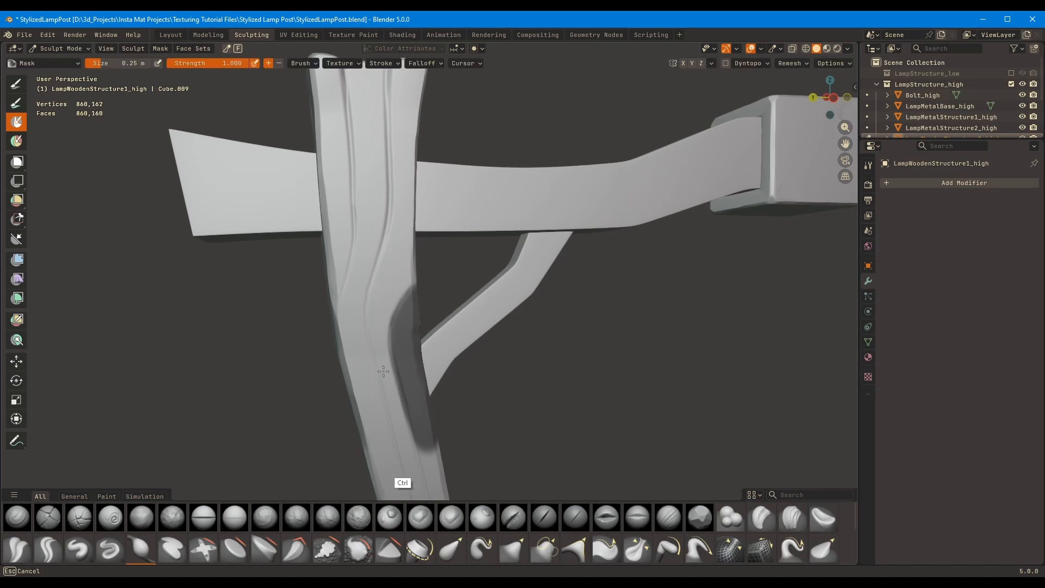
Invert the mask and pull the isolated strip out from the post with a 2.3 m Grab brush
key(g)
mouse_move(456, 295)
middle_down()
mouse_move(513, 299)
mouse_move(446, 233)
middle_up()
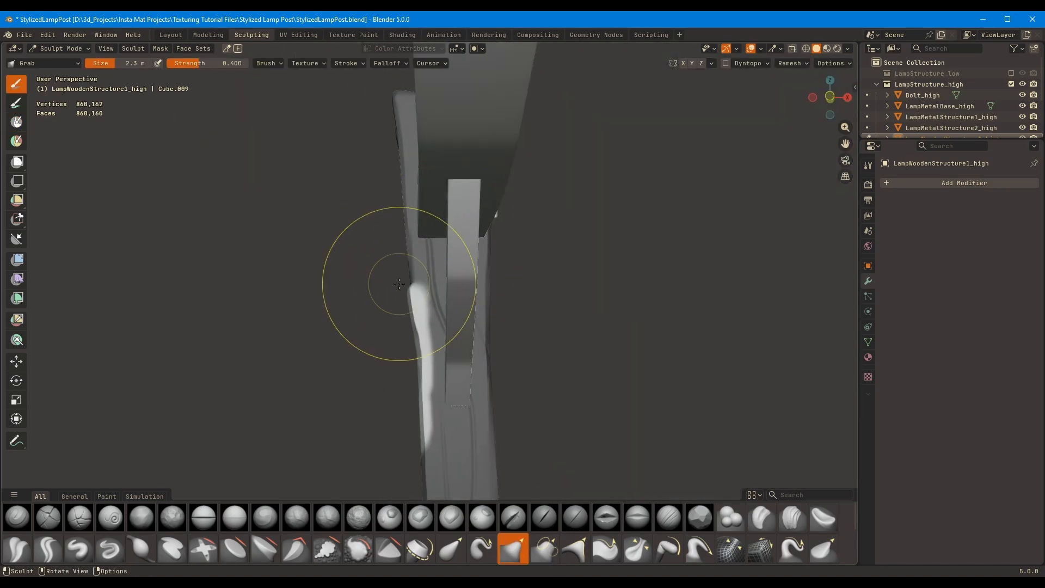
mouse_move(399, 283)
middle_down()
mouse_move(448, 347)
mouse_move(438, 310)
mouse_move(588, 256)
mouse_move(422, 291)
mouse_move(463, 309)
middle_up()
Carve a crack around the raised strip beside the brace with the Orb_Cracks brush at 0.31 m
key(c)
key(f)
click(376, 322)
middle_drag(381, 318, 414, 249)
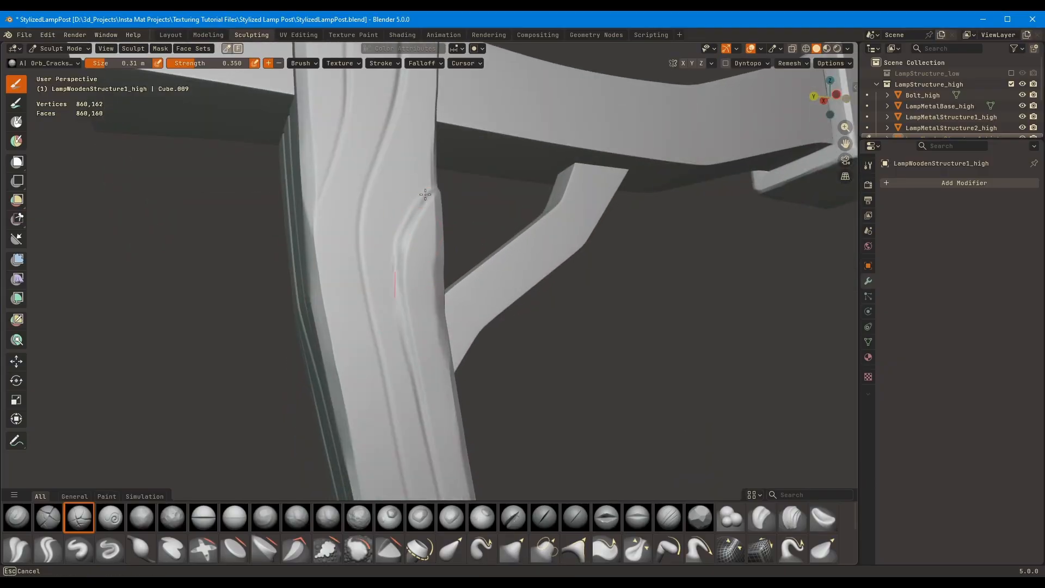
middle_drag(405, 228, 451, 247)
ctrl+drag(439, 208, 454, 205)
Mask a strip on the post's corner edge below the beam, invert the mask and pull the strip out with the Grab brush
scroll(489, 211, down, 5)
mouse_move(490, 210)
middle_down()
mouse_move(527, 236)
mouse_move(408, 232)
mouse_move(525, 212)
mouse_move(495, 298)
middle_up()
scroll(527, 212, up, 3)
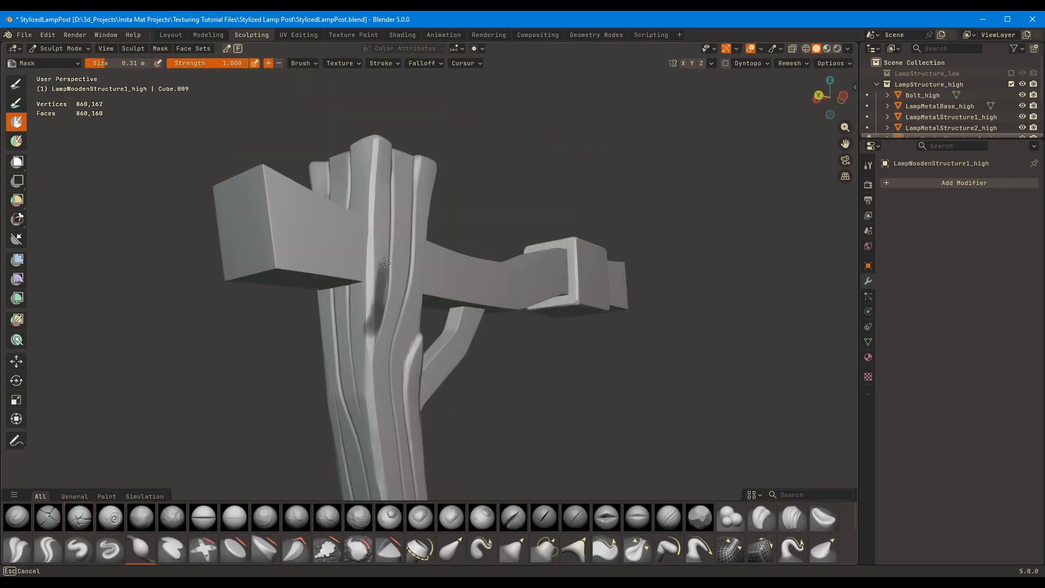
key(g)
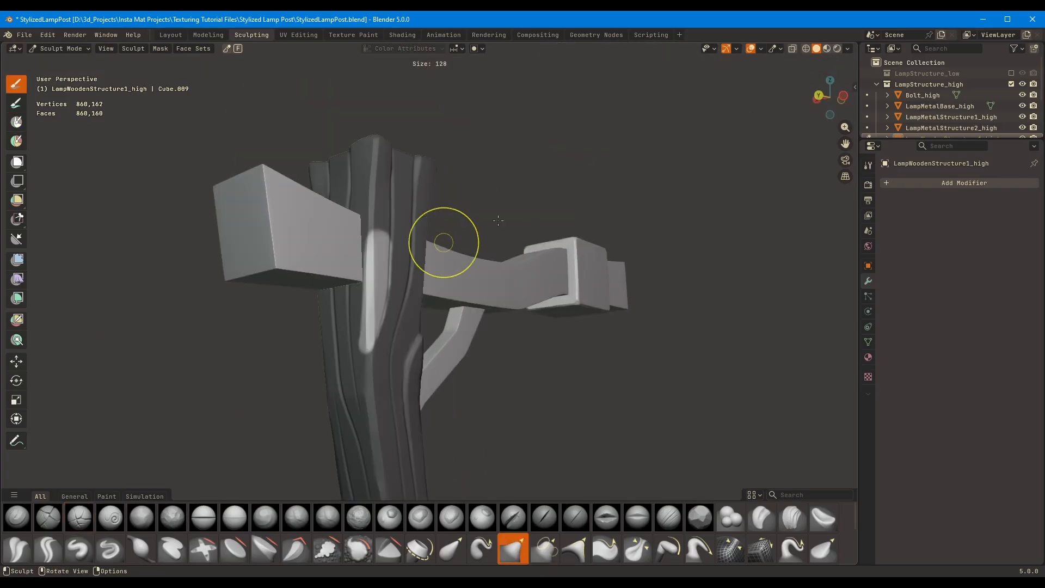
mouse_move(444, 240)
middle_down()
mouse_move(467, 373)
mouse_move(486, 282)
mouse_move(306, 343)
middle_up()
scroll(305, 342, up, 3)
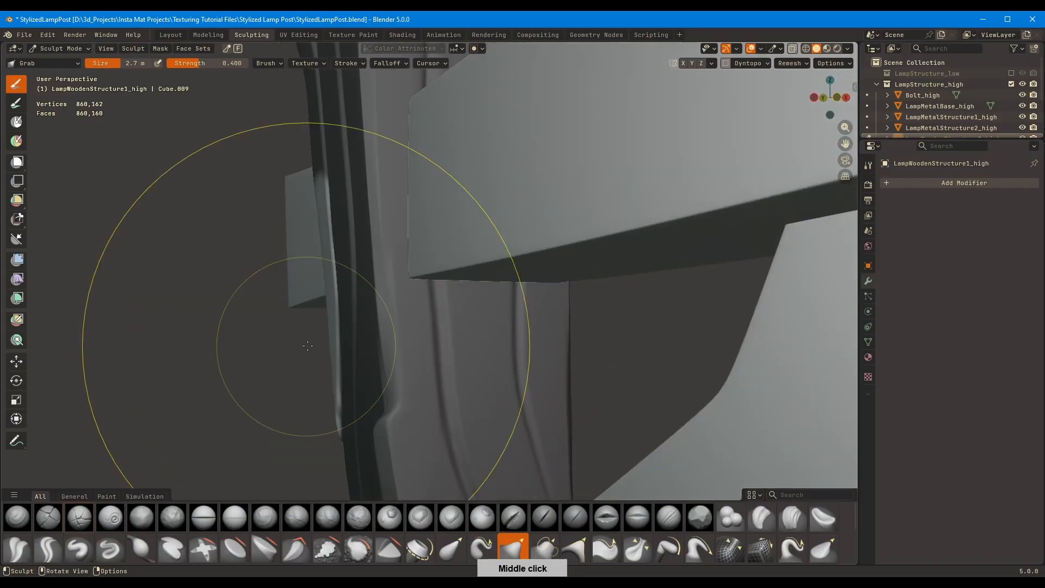
key(f)
click(536, 333)
mouse_move(536, 329)
middle_down()
mouse_move(571, 351)
mouse_move(550, 348)
middle_up()
mouse_move(296, 338)
middle_down()
mouse_move(366, 327)
mouse_move(375, 305)
middle_up()
Carve a crack up the post from the second raised strip with the Orb_Cracks brush at 0.3 m
key(c)
middle_drag(378, 257, 348, 289)
drag(286, 370, 325, 195)
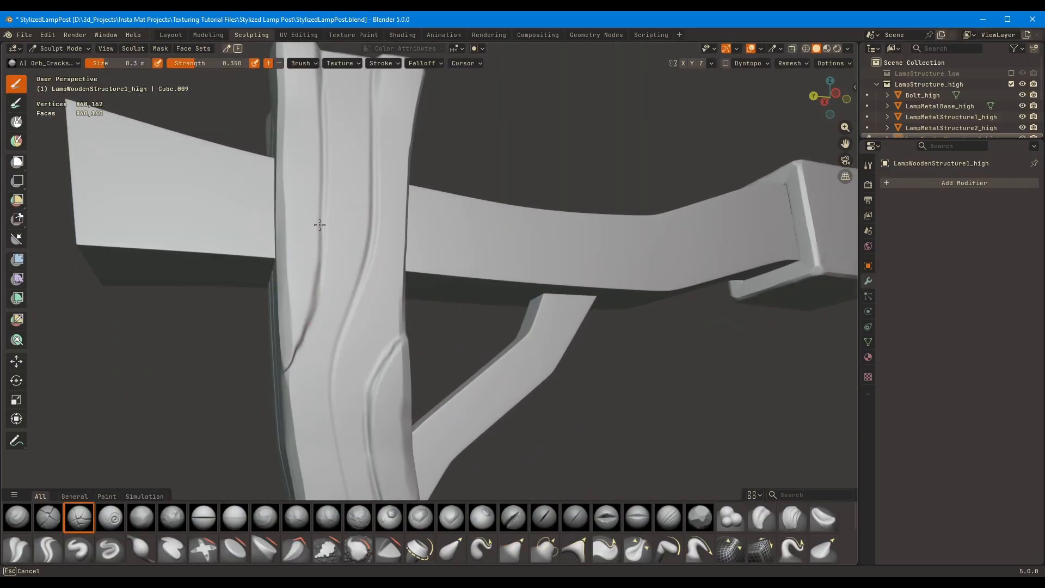
mouse_move(320, 236)
middle_down()
mouse_move(334, 350)
mouse_move(590, 252)
mouse_move(630, 213)
mouse_move(495, 207)
mouse_move(544, 234)
mouse_move(425, 275)
mouse_move(551, 192)
middle_up()
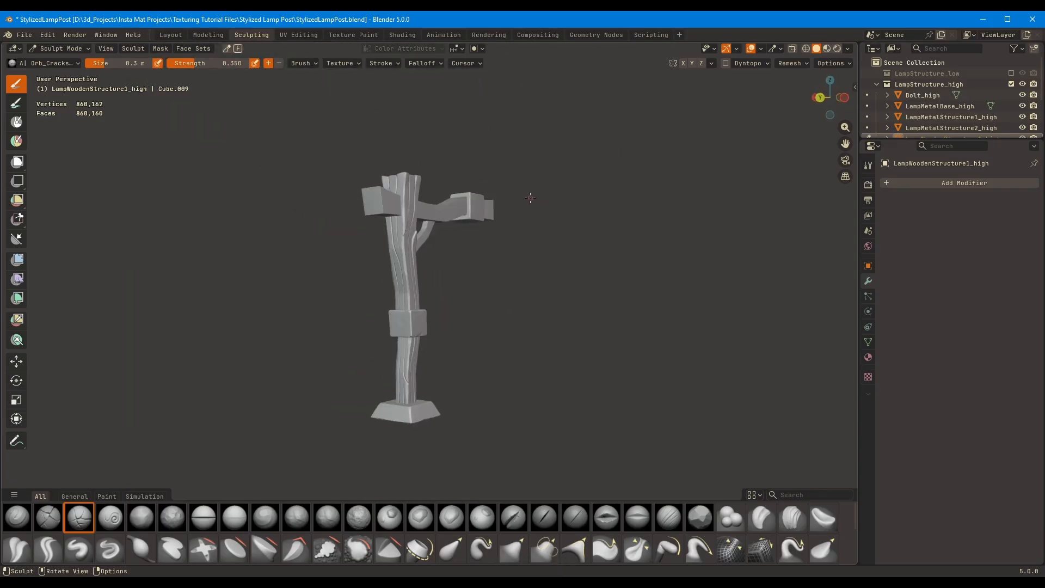
Apply the modifiers on LampWoodenStructure2_high and LampWoodenStructure3_high in Object Mode and save the file
click(848, 49)
middle_drag(776, 336, 653, 321)
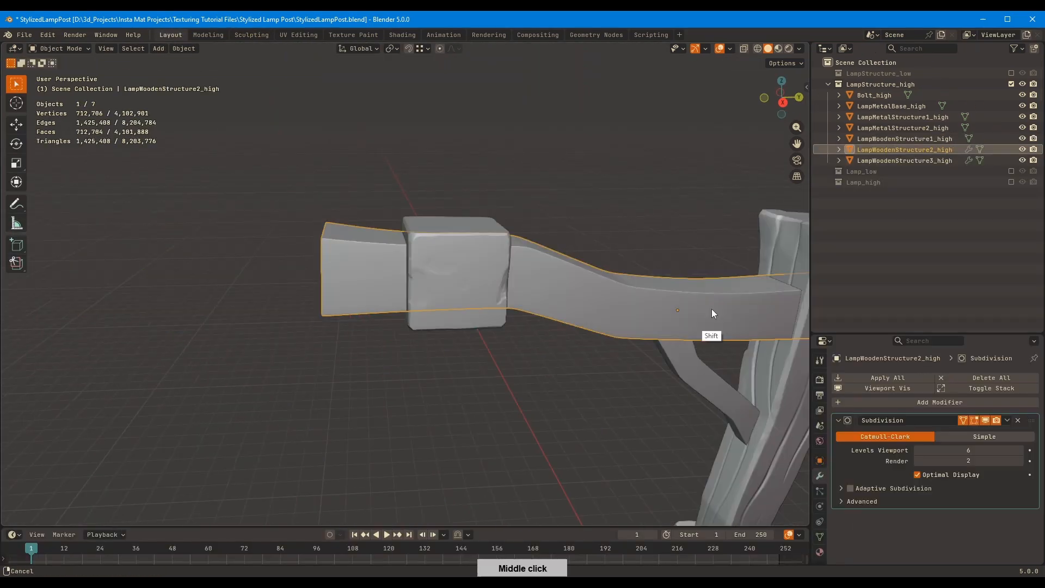
middle_drag(711, 308, 858, 468)
key(ctrl+a)
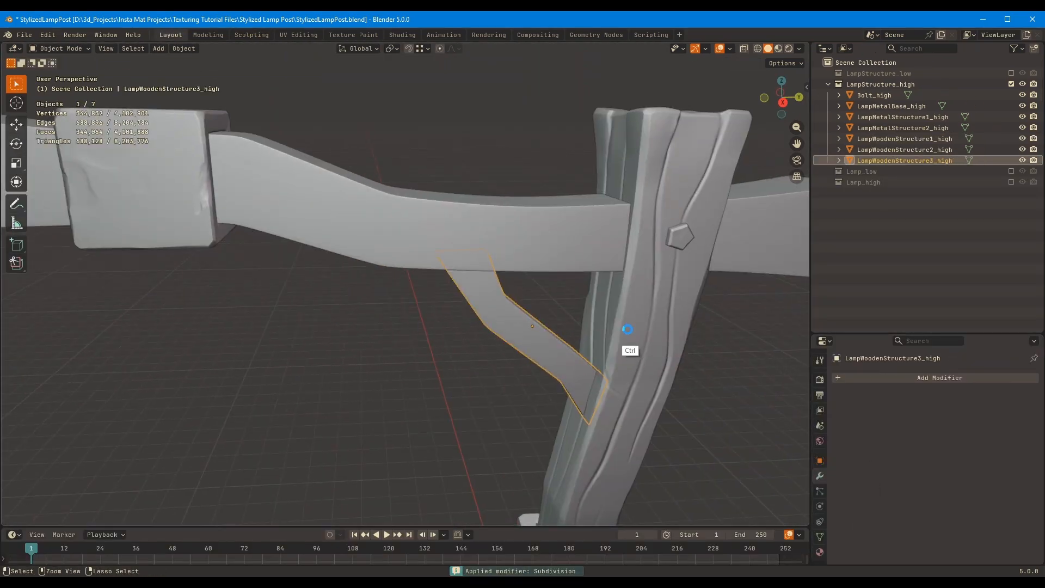
key(ctrl+s)
Add a level 1 Subdivision modifier to the diagonal brace, apply it and return to sculpting
key(ctrl+1)
key(ctrl+a)
click(251, 36)
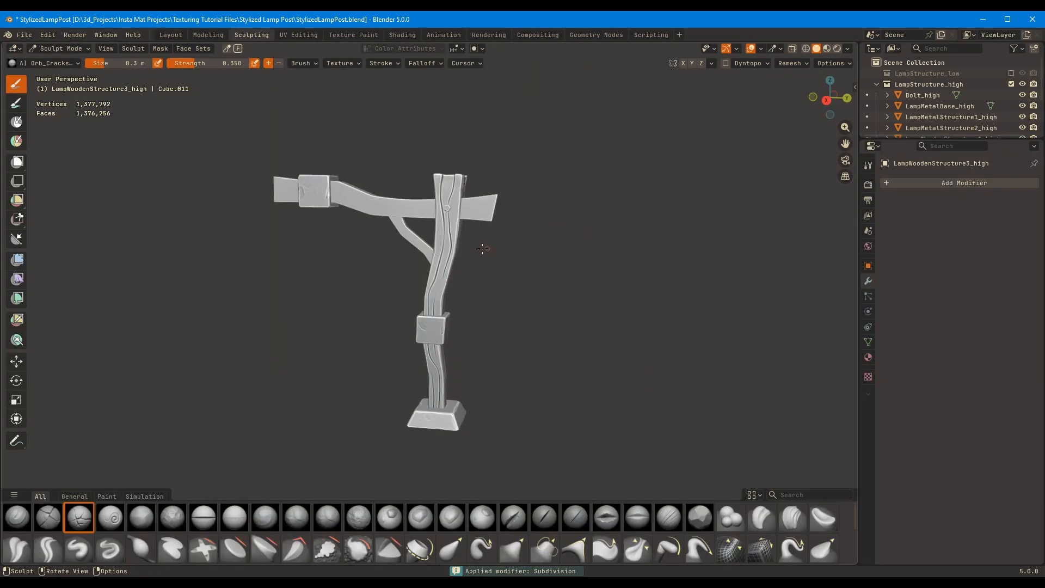
Choose the Orb_Flatten brush and isolate the diagonal brace in local view
scroll(485, 247, up, 2)
mouse_move(485, 247)
middle_down()
mouse_move(499, 211)
mouse_move(473, 243)
middle_up()
scroll(473, 242, up, 4)
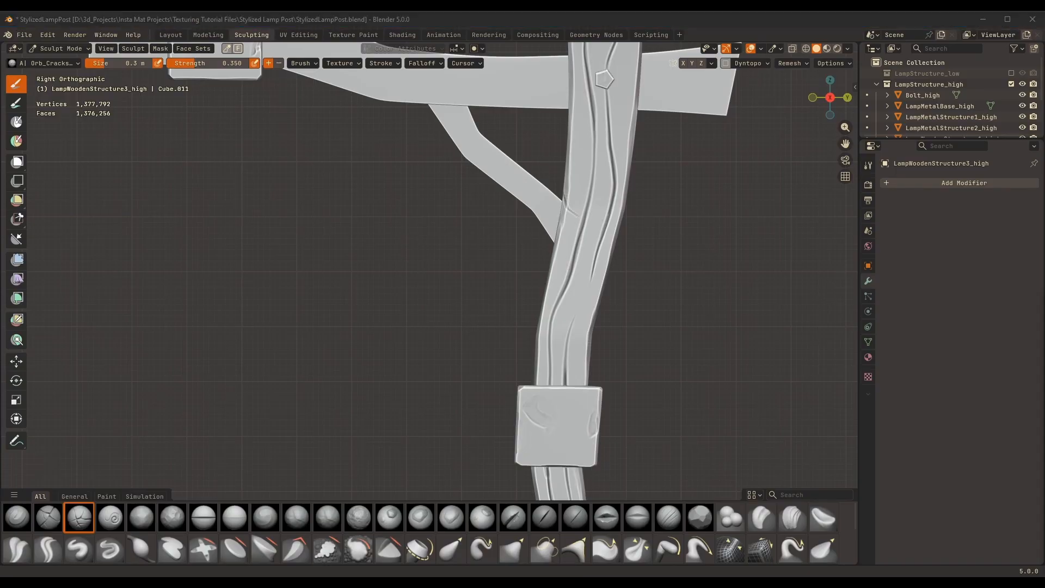
scroll(494, 245, up, 3)
mouse_move(532, 331)
middle_down()
mouse_move(639, 237)
mouse_move(541, 289)
mouse_move(615, 240)
middle_up()
click(699, 517)
mouse_move(463, 245)
middle_down()
mouse_move(478, 220)
mouse_move(464, 273)
mouse_move(402, 205)
mouse_move(403, 254)
mouse_move(385, 282)
mouse_move(428, 290)
middle_up()
key(KP_Divide)
middle_drag(485, 376, 350, 354)
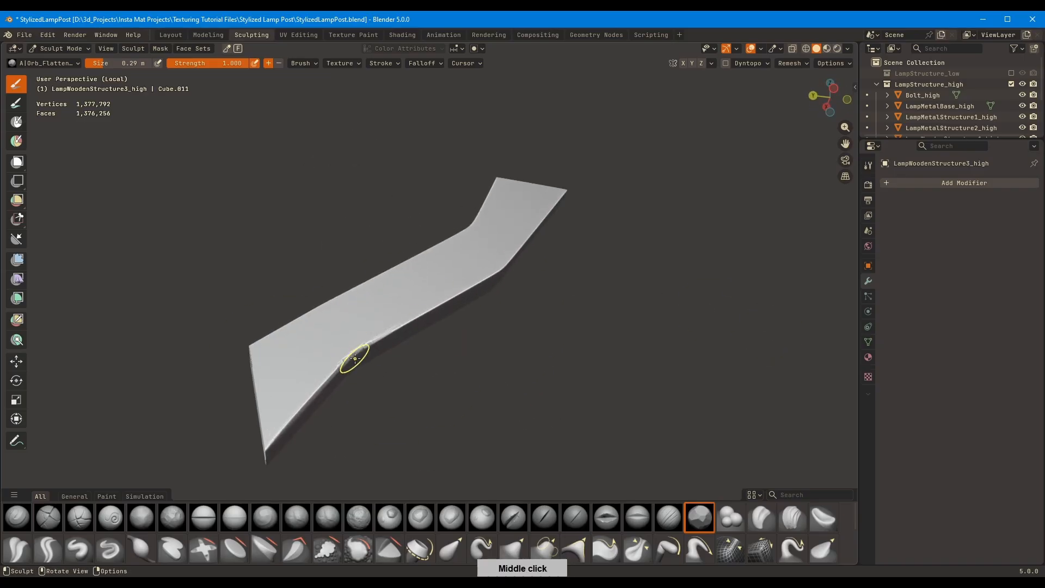
Flatten and wear down the brace's long edges and bends with the Orb_Flatten brush, reducing its size to 0.24 m
middle_drag(434, 298, 464, 278)
drag(377, 311, 492, 280)
middle_drag(503, 277, 543, 243)
shift+middle_drag(542, 243, 523, 297)
drag(472, 296, 570, 152)
shift+middle_drag(275, 468, 390, 343)
mouse_move(390, 342)
mouse_down()
mouse_move(422, 324)
mouse_move(357, 383)
mouse_up()
mouse_move(356, 383)
middle_down()
mouse_move(436, 376)
mouse_move(413, 359)
middle_up()
drag(386, 355, 363, 391)
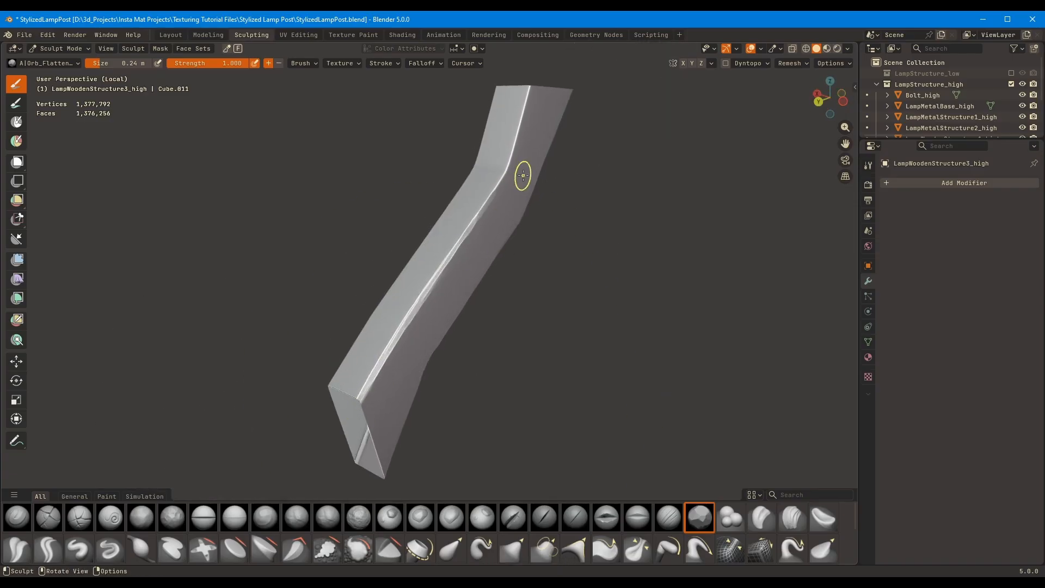
middle_drag(523, 176, 355, 191)
mouse_move(392, 292)
middle_down()
mouse_move(351, 253)
mouse_move(476, 320)
mouse_move(448, 408)
mouse_move(474, 345)
mouse_move(542, 281)
mouse_move(561, 294)
mouse_move(571, 268)
mouse_move(312, 261)
mouse_move(478, 187)
mouse_move(275, 393)
middle_up()
Exit local view and carve a long crack along the brace in right view with the Orb_Cracks brush at 0.14 m
click(80, 517)
key(f)
click(451, 279)
key(KP_3)
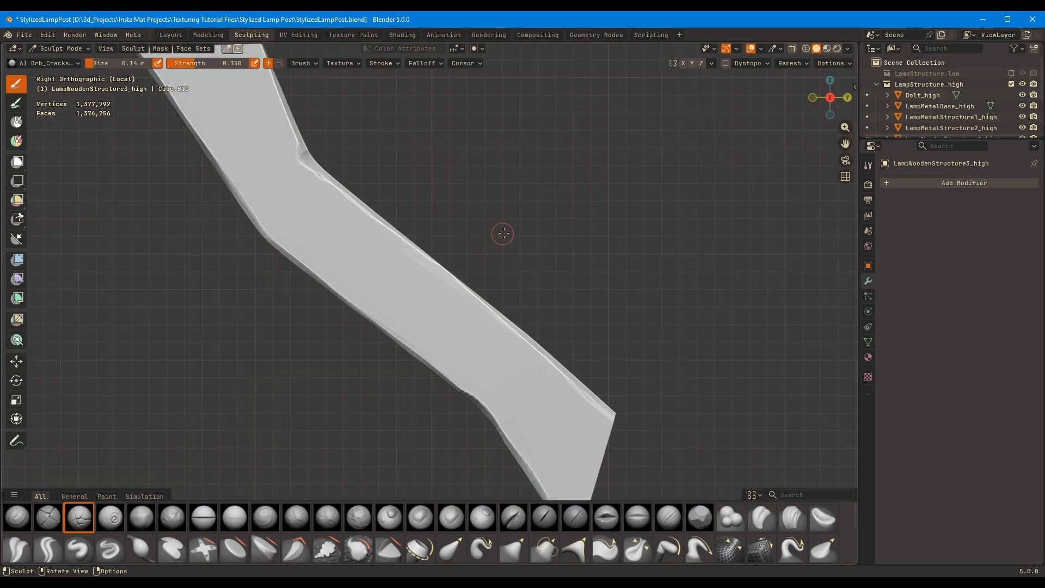
key(KP_Divide)
drag(430, 313, 375, 223)
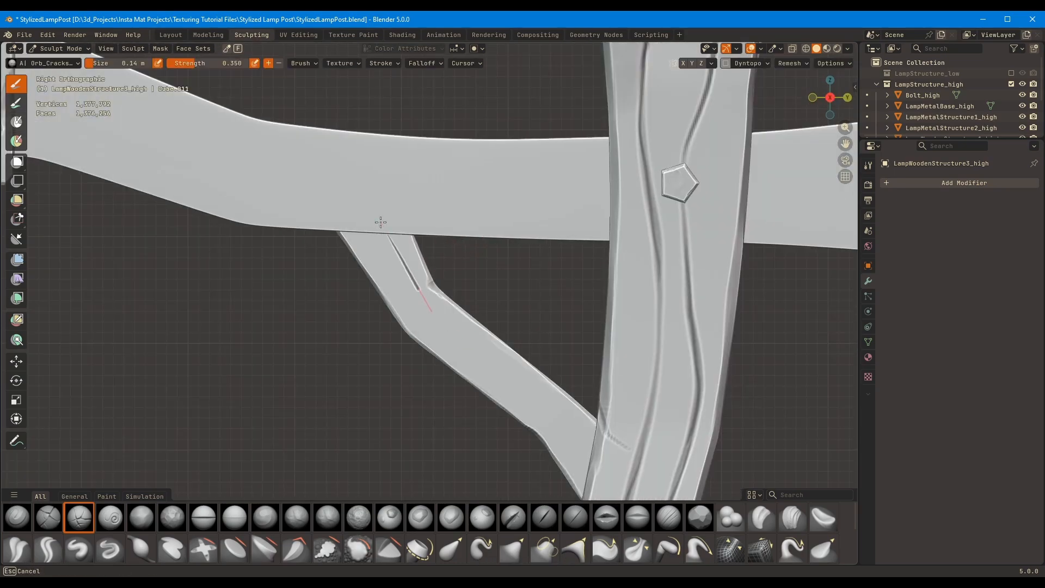
Shrink the brush shelf and carve shorter cracks along the brace's lower edge and at both of its ends
drag(616, 500, 608, 531)
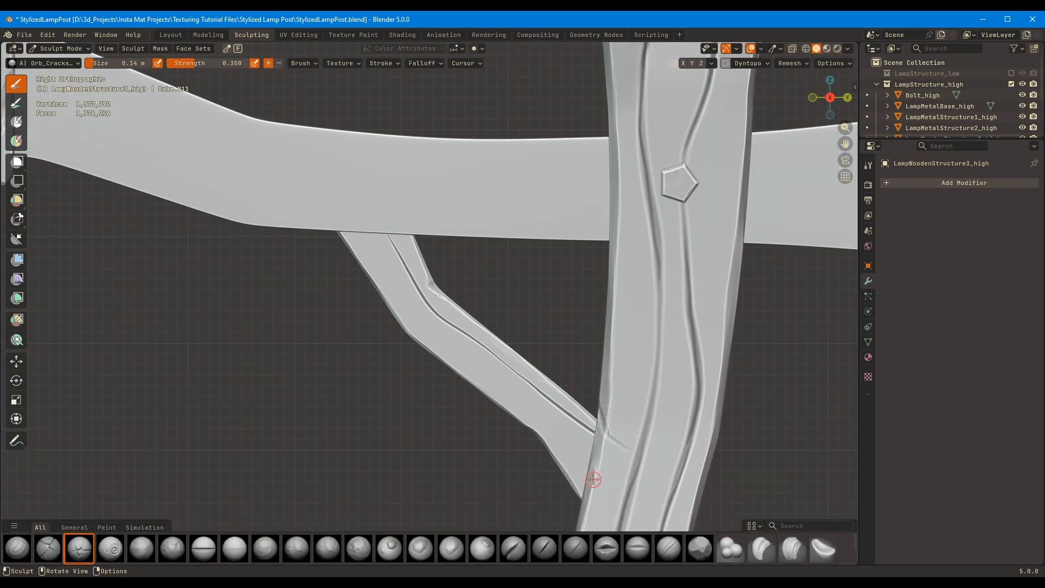
shift+middle_drag(593, 479, 562, 419)
drag(536, 381, 499, 349)
shift+middle_drag(329, 165, 366, 229)
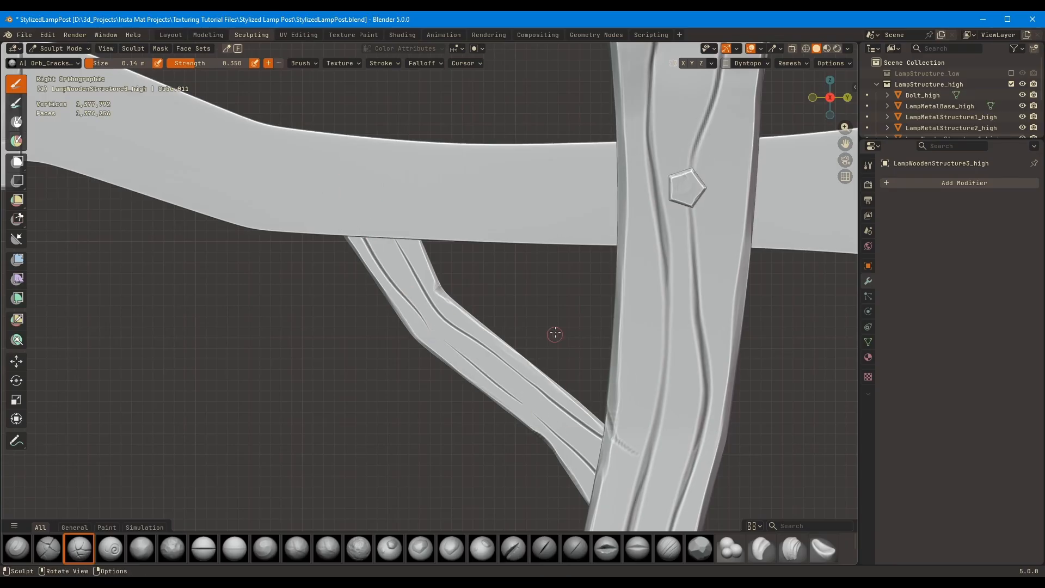
Carve a crack along the opposite side of the brace, starting beneath the beam
middle_drag(554, 334, 468, 245)
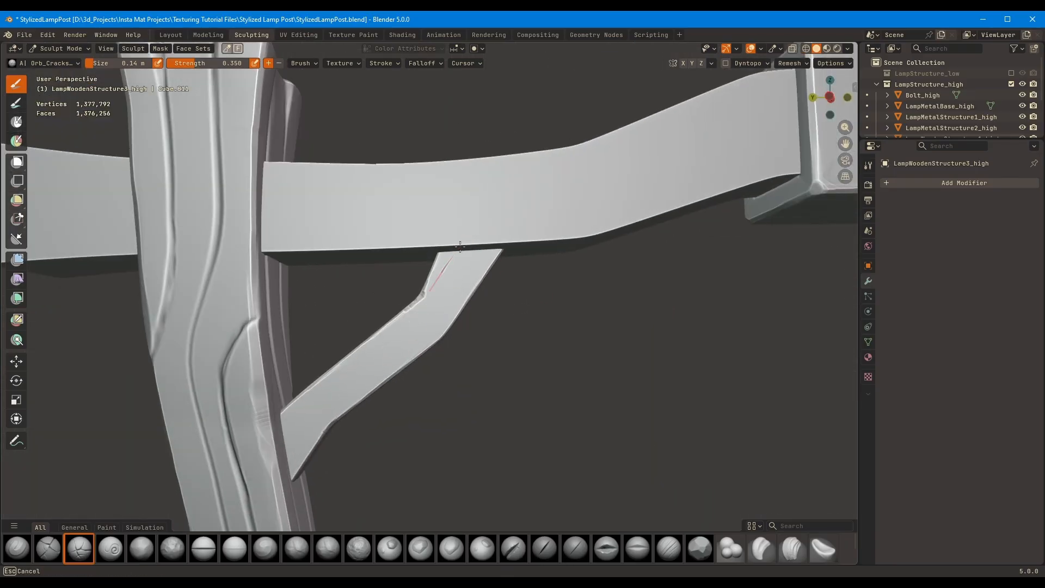
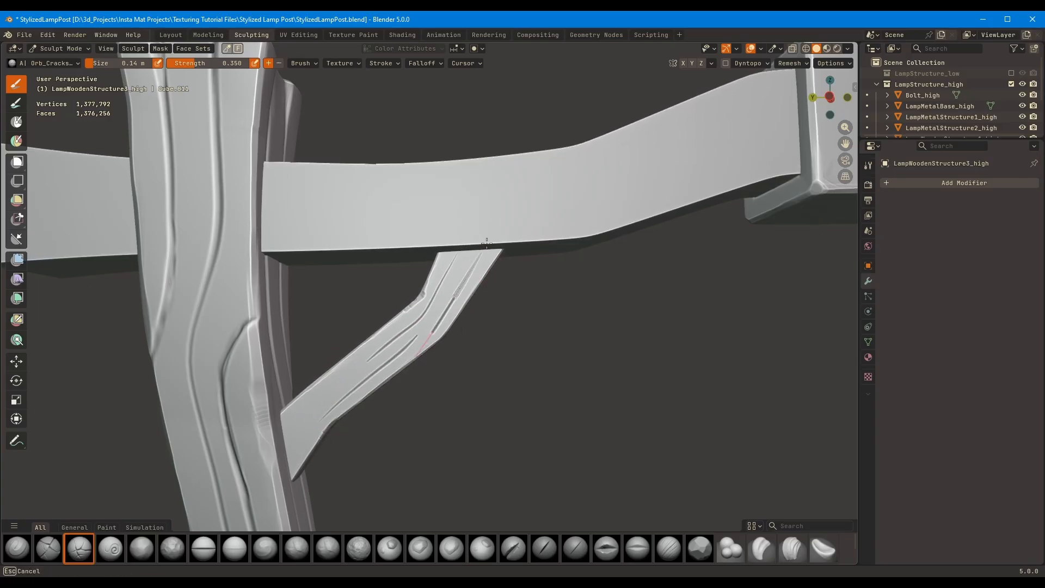
Carve wood-grain grooves along the middle of the diagonal brace's broad face with the Orb_Cracks brush at 0.14 m
drag(417, 335, 430, 323)
mouse_move(437, 331)
ctrl+middle_down()
mouse_move(553, 201)
mouse_move(538, 205)
mouse_move(434, 362)
ctrl+middle_up()
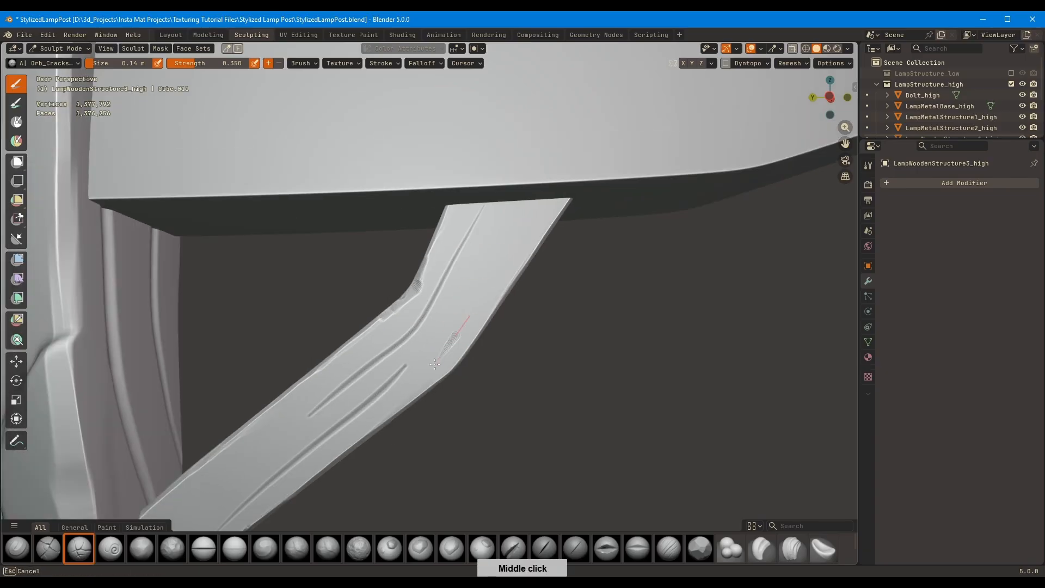
drag(467, 291, 445, 322)
shift+middle_drag(384, 314, 473, 218)
middle_drag(352, 359, 357, 367)
mouse_move(396, 328)
mouse_down()
mouse_move(263, 434)
mouse_move(315, 393)
mouse_up()
middle_drag(553, 206, 332, 338)
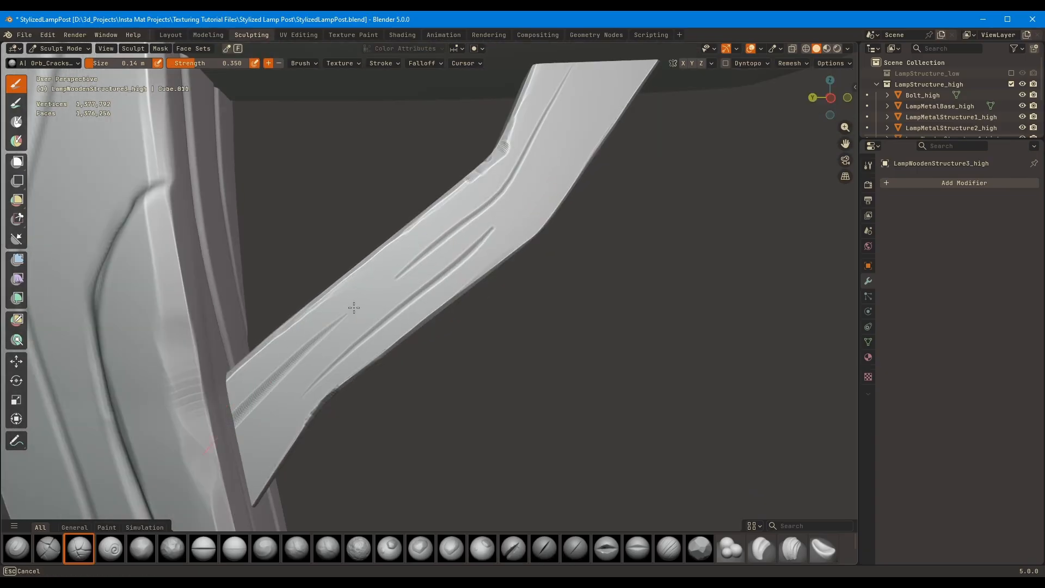
Carve short grain grooves into the lower end of the brace's broad face, near the post
ctrl+middle_drag(408, 258, 354, 338)
shift+middle_drag(354, 338, 364, 306)
drag(321, 358, 303, 389)
shift+middle_drag(457, 283, 394, 374)
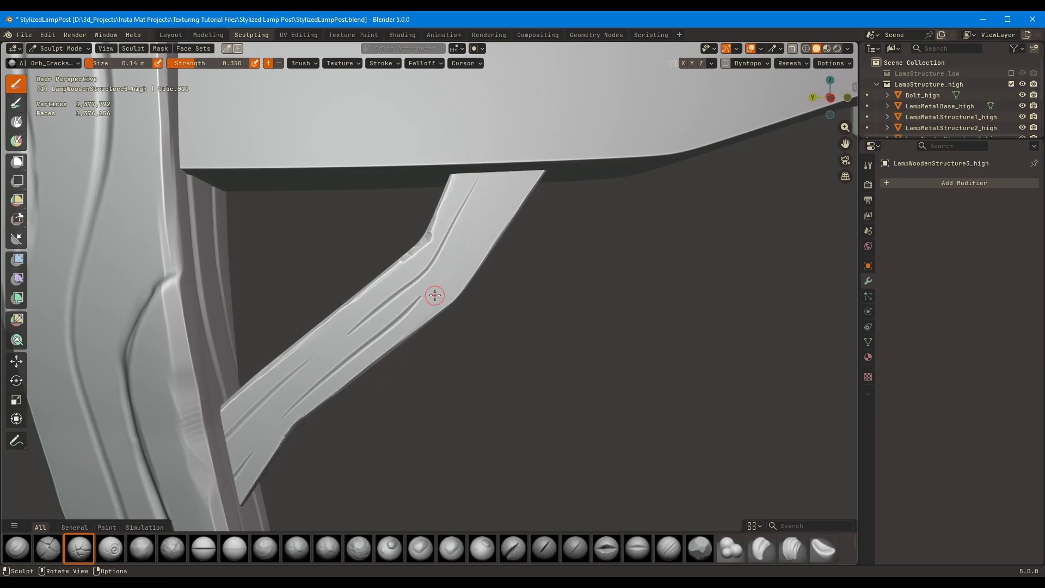
Try to carve a groove along the brace's upper section with the Orb_Cracks brush
drag(454, 267, 527, 170)
shift+middle_drag(484, 234, 464, 273)
ctrl+middle_drag(464, 273, 481, 182)
drag(409, 350, 524, 168)
key(ctrl+z)
key(ctrl+z)
Check the brush's stroke method options and try another groove up the brace's upper section
click(390, 62)
click(429, 85)
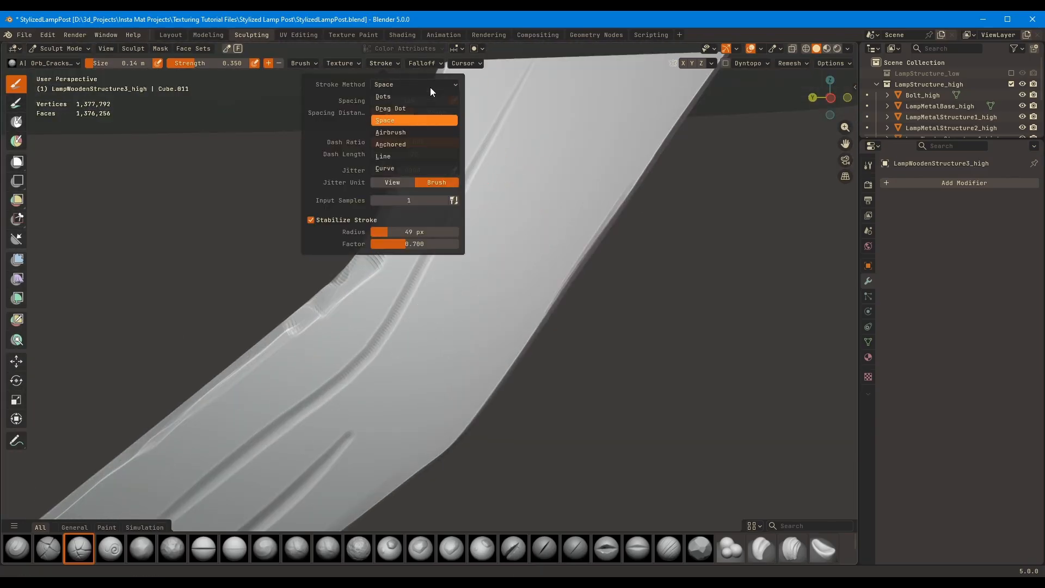
drag(456, 348, 604, 121)
key(ctrl+z)
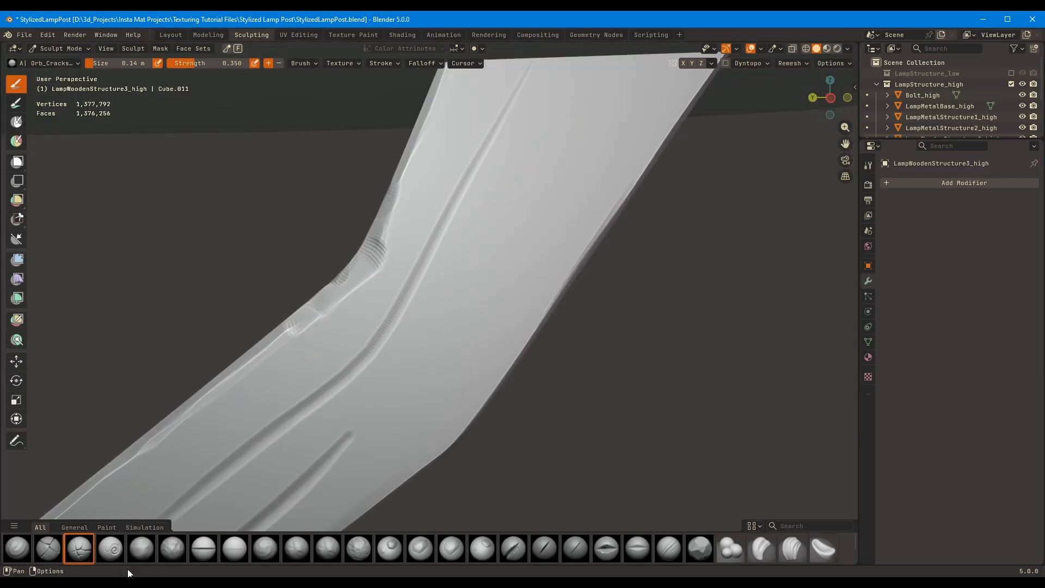
Switch to the Orb_Curve brush and try a groove on the brace's upper section
click(112, 550)
drag(465, 317, 572, 128)
key(ctrl+z)
middle_drag(572, 127, 488, 243)
click(383, 63)
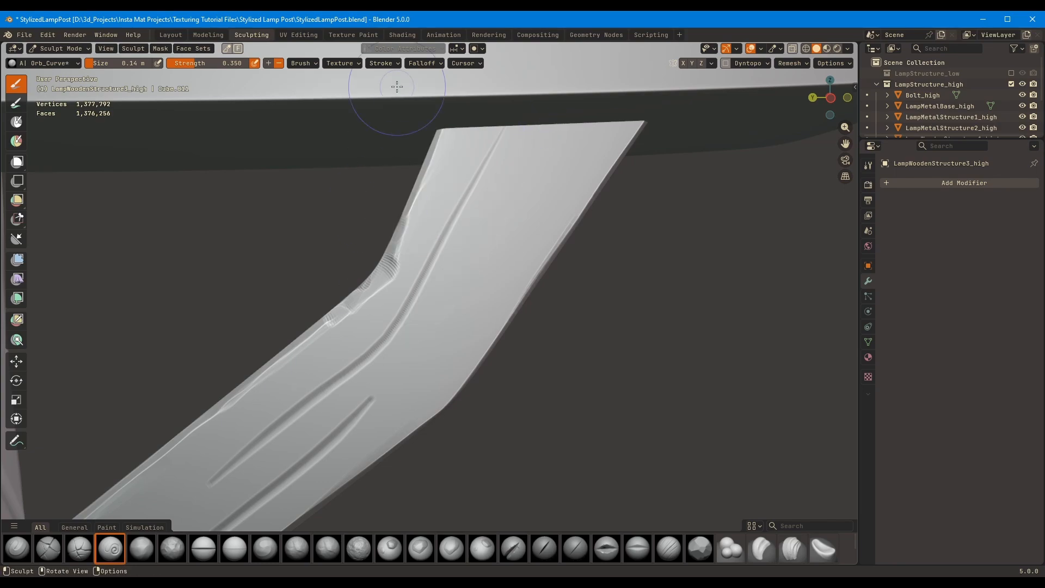
click(383, 63)
Reduce the brush size to 0.06 m and try a groove up the brace's upper section
key(f)
mouse_move(287, 212)
ctrl+middle_down()
mouse_move(457, 255)
mouse_move(403, 392)
ctrl+middle_up()
click(462, 255)
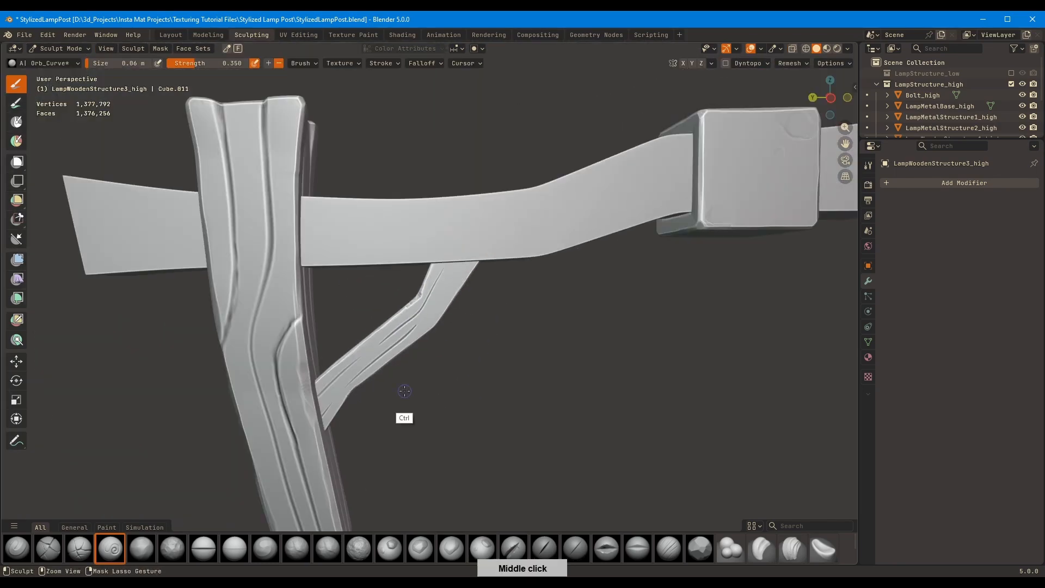
drag(433, 326, 464, 265)
mouse_move(474, 262)
ctrl+middle_down()
mouse_move(563, 173)
mouse_move(522, 220)
ctrl+middle_up()
key(ctrl+z)
Measure the brush size in screen pixels and try a groove on the brace's upper section at 73 px
click(304, 63)
click(310, 83)
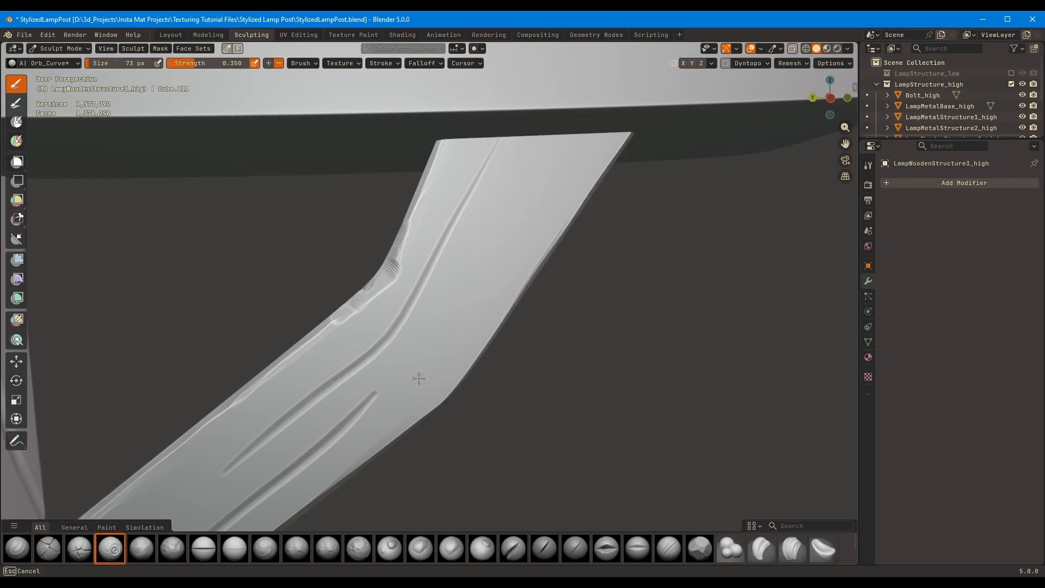
mouse_move(586, 185)
ctrl+middle_down()
mouse_move(508, 217)
mouse_move(560, 226)
mouse_move(661, 169)
mouse_move(528, 217)
mouse_move(531, 188)
ctrl+middle_up()
key(Tab)
key(Tab)
drag(529, 188, 446, 308)
key(ctrl+z)
Reduce the brush size to about 52 px and try the upper groove again
key(f)
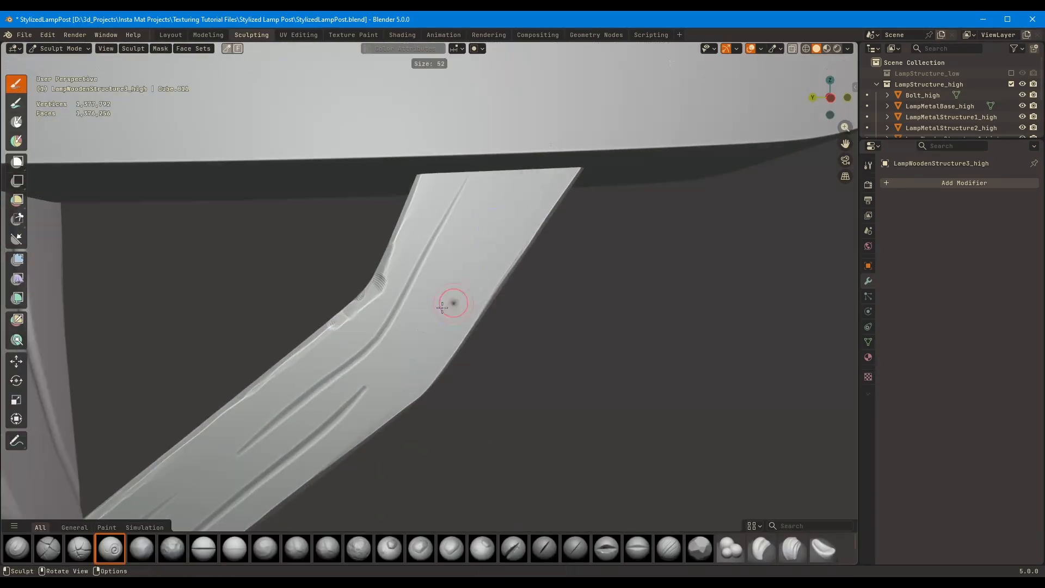
click(466, 303)
key(ctrl+z)
mouse_move(392, 354)
mouse_down()
mouse_move(512, 162)
mouse_move(479, 250)
mouse_up()
key(ctrl+z)
ctrl+middle_drag(478, 250, 452, 266)
Return the brush size to scene units, set it to 0.1 m, and carve grain grooves along the brace's upper section
click(304, 63)
click(356, 84)
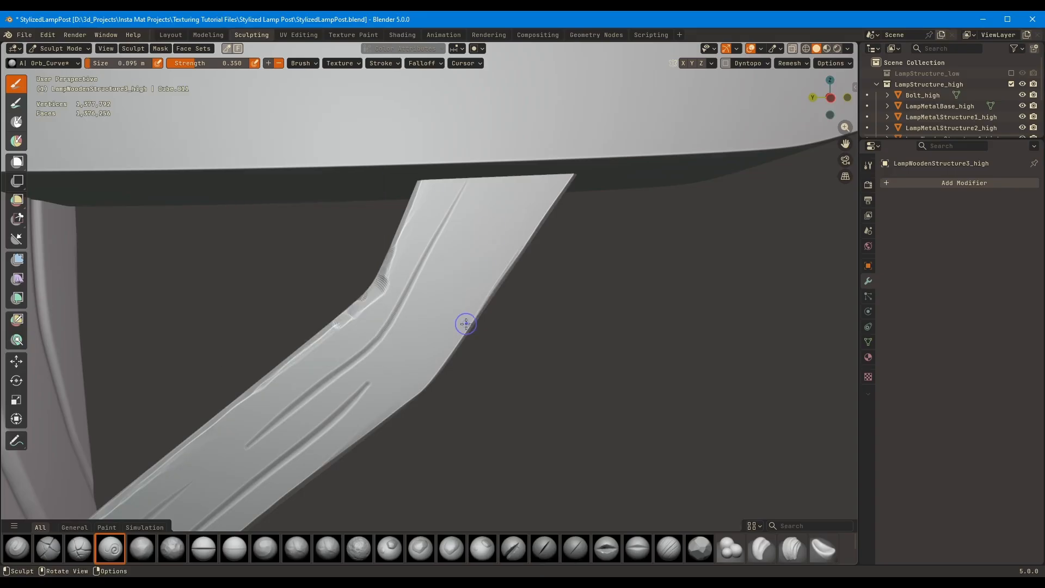
key(f)
click(396, 363)
key(ctrl+z)
mouse_move(392, 366)
mouse_down()
mouse_move(298, 447)
mouse_move(309, 447)
mouse_move(309, 423)
mouse_up()
key(ctrl+z)
key(ctrl+z)
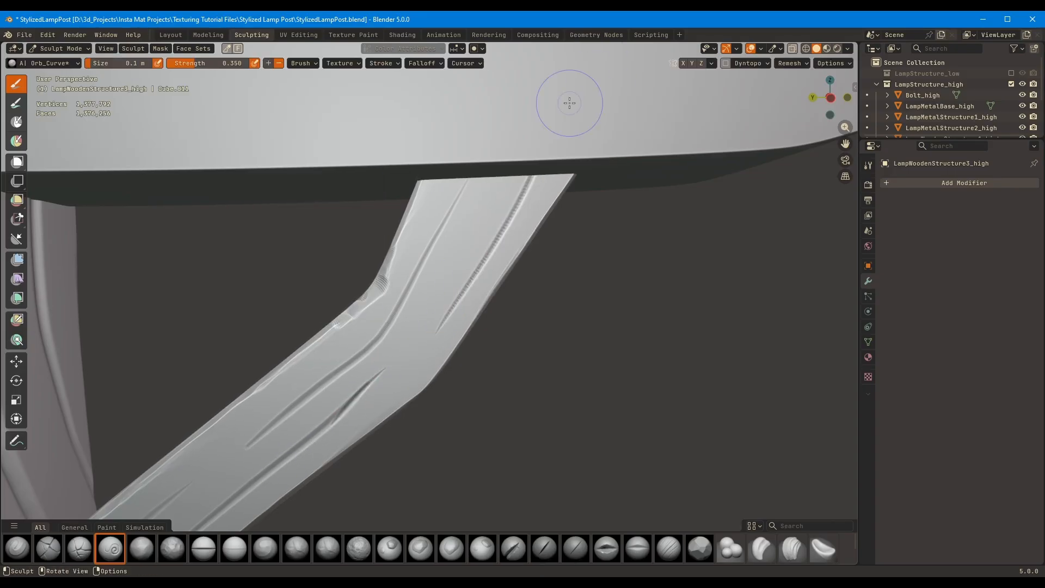
mouse_move(566, 103)
middle_down()
mouse_move(421, 333)
mouse_move(430, 354)
middle_up()
Inspect the post beside the brace, then isolate the diagonal brace LampWoodenStructure3_high for sculpting
middle_drag(381, 305, 462, 272)
key(alt+q)
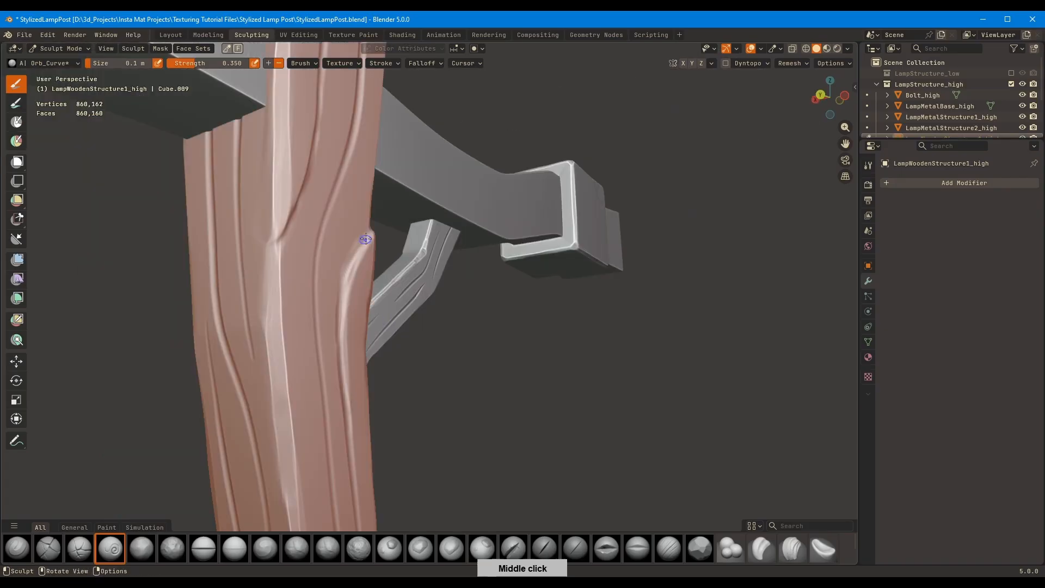
middle_drag(366, 272, 413, 280)
drag(326, 291, 319, 352)
mouse_move(381, 304)
middle_down()
mouse_move(541, 233)
mouse_move(468, 207)
middle_up()
key(alt+q)
key(slash)
Carve a long wavy groove down the full length of the brace's narrow face at a brush size of 0.2 m
drag(427, 103, 425, 262)
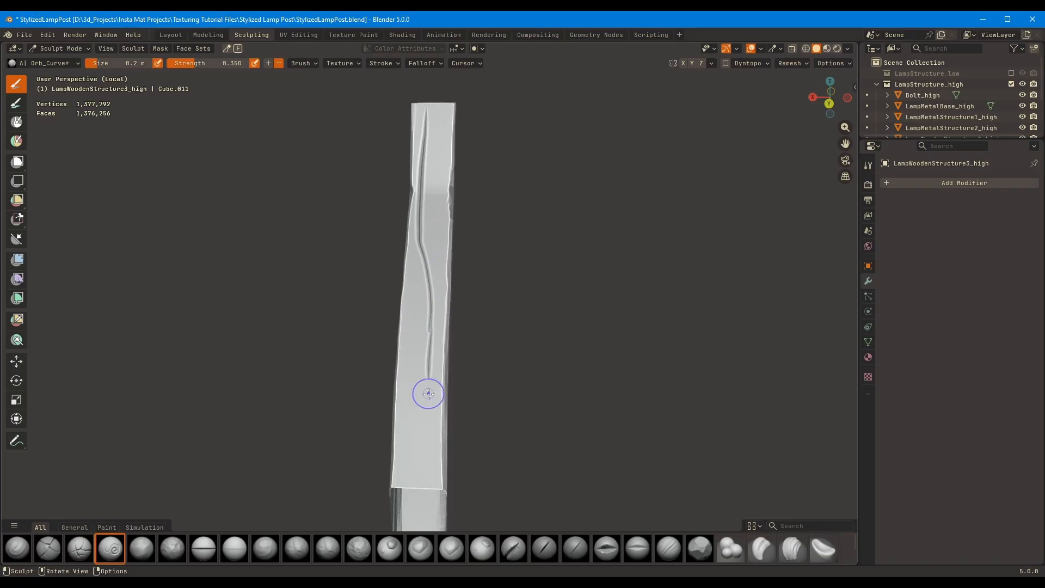
drag(428, 393, 422, 519)
mouse_move(413, 272)
middle_down()
mouse_move(443, 240)
mouse_move(420, 373)
middle_up()
Try different brush sizes in scene units, down to 0.0086 m, for a groove on the brace's opposite narrow face
mouse_move(483, 191)
middle_down()
mouse_move(467, 127)
mouse_move(525, 145)
mouse_move(433, 139)
middle_up()
key(f)
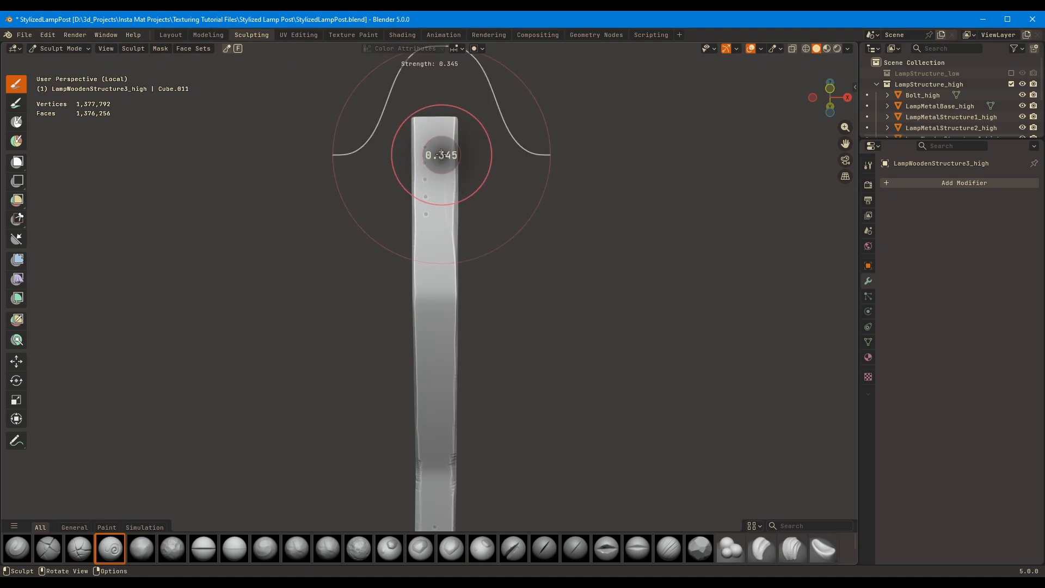
key(Escape)
click(397, 64)
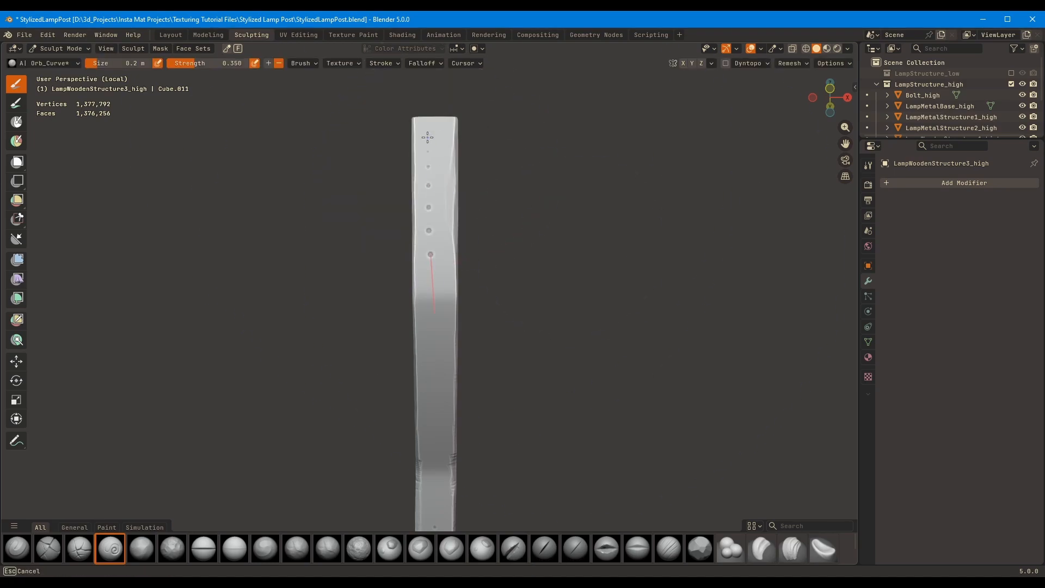
key(f)
click(714, 177)
key(f)
click(640, 202)
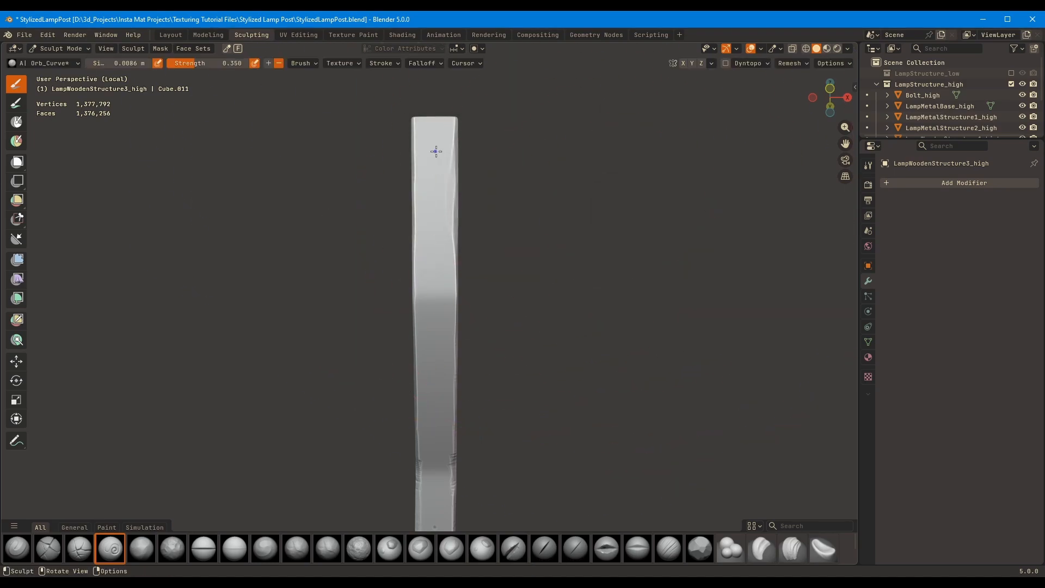
middle_drag(434, 149, 476, 205)
scroll(443, 223, down, 8)
key(f)
click(406, 246)
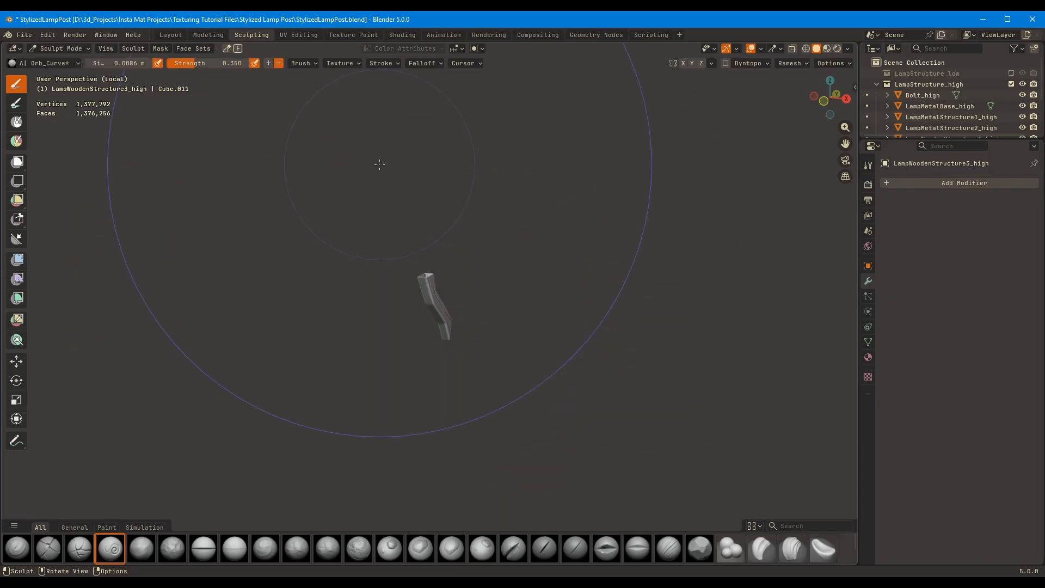
Set the brush size to 28 px and carve the first grooves down the brace's narrow face
drag(149, 64, 146, 65)
scroll(468, 223, up, 8)
key(f)
mouse_move(468, 223)
middle_down()
mouse_move(513, 189)
mouse_move(457, 178)
middle_up()
click(517, 189)
key(f)
click(440, 177)
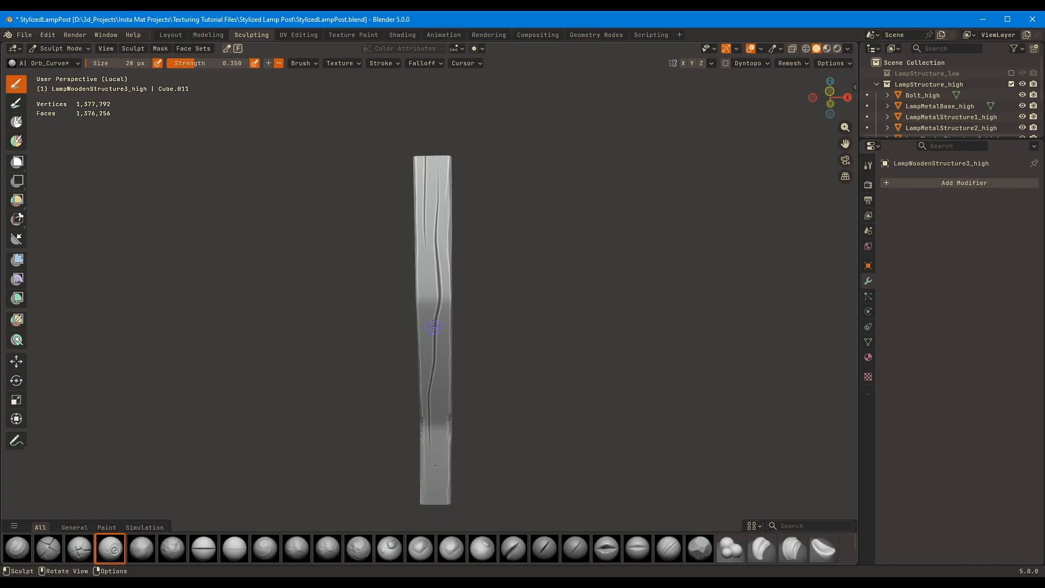
Carve long wavy grain grooves down the whole length of the brace's opposite narrow face at 28 px
middle_drag(426, 188, 436, 156)
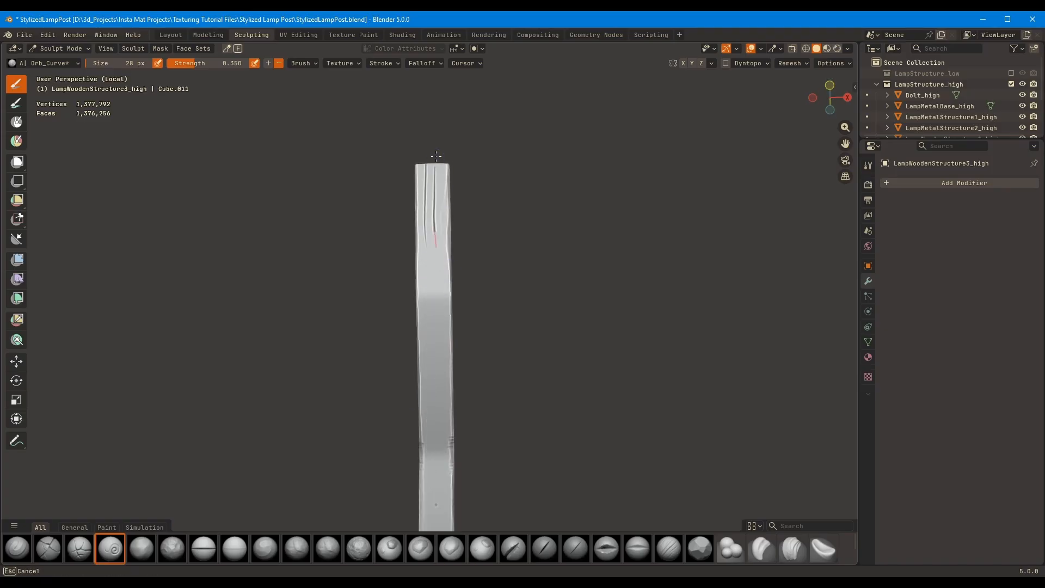
drag(436, 156, 446, 560)
shift+middle_drag(432, 321, 432, 260)
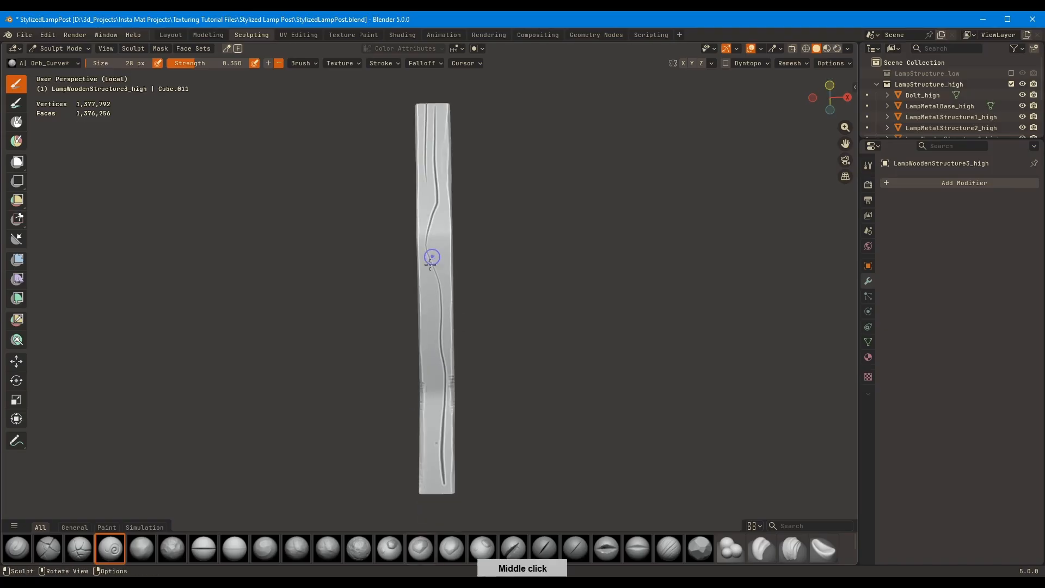
drag(428, 283, 432, 361)
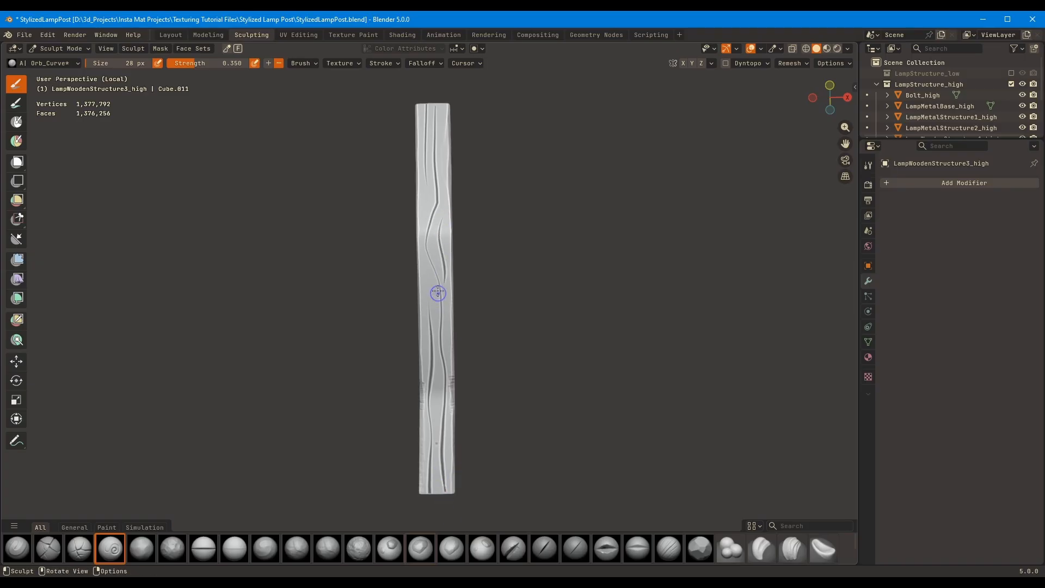
Extend the grain groove on the brace's broad face toward its lower end
middle_drag(438, 293, 370, 319)
ctrl+drag(363, 310, 291, 394)
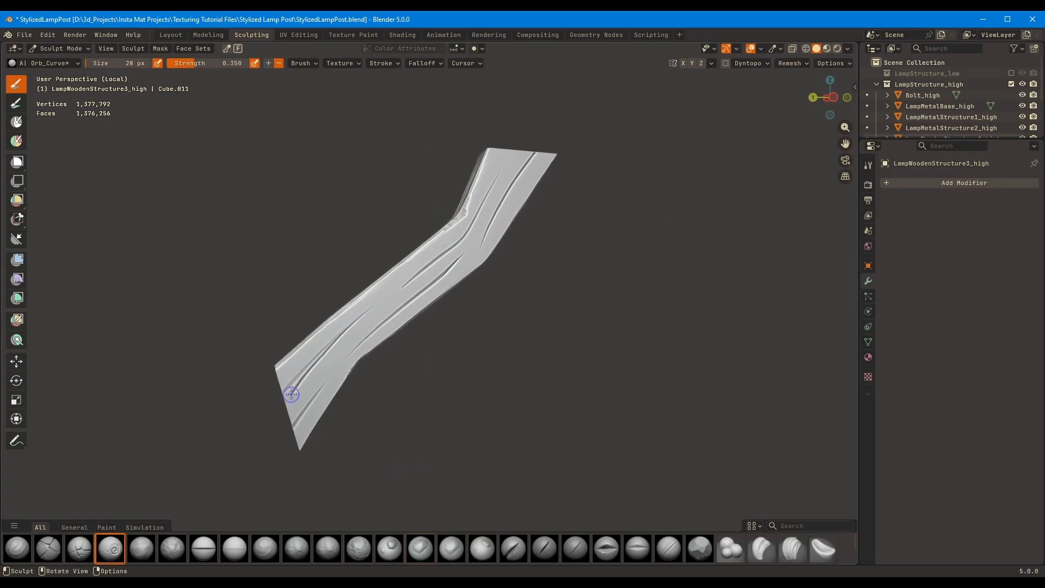
mouse_move(443, 206)
middle_down()
mouse_move(595, 163)
mouse_move(599, 294)
mouse_move(628, 285)
mouse_move(516, 298)
middle_up()
Leave the isolated view and switch sculpting to the crossbeam LampWoodenStructure2_high with the Orb_Flatten brush
key(KP_Divide)
key(alt+q)
click(171, 35)
click(252, 35)
mouse_move(530, 245)
middle_down()
mouse_move(490, 233)
mouse_move(552, 498)
middle_up()
key(shift+t)
Flatten the upper long edges of the crossbeam on both sides at 64 px and strength 1.000
middle_drag(334, 263, 265, 377)
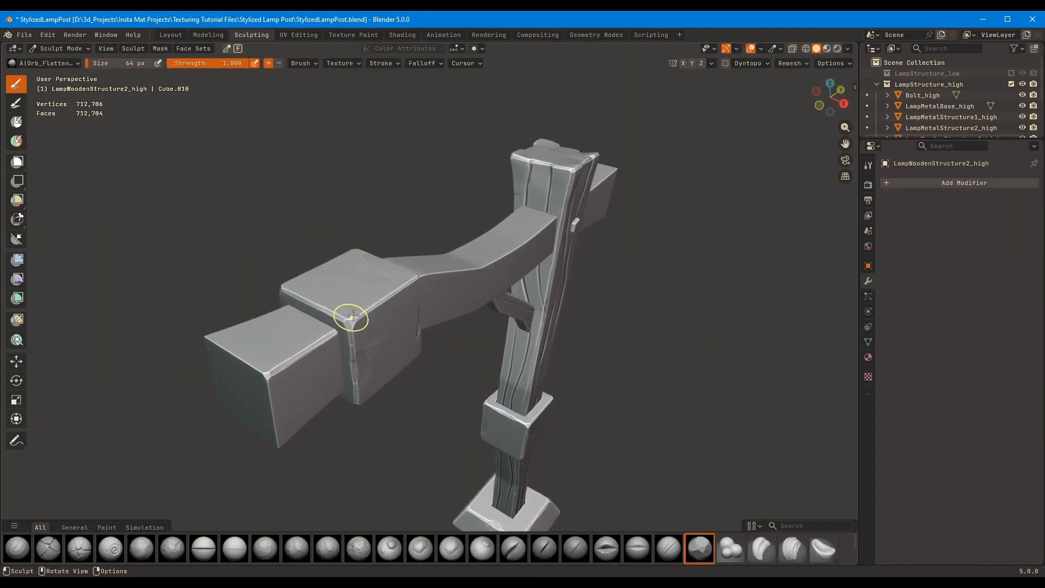
mouse_move(353, 316)
middle_down()
mouse_move(270, 310)
mouse_move(379, 272)
mouse_move(457, 272)
middle_up()
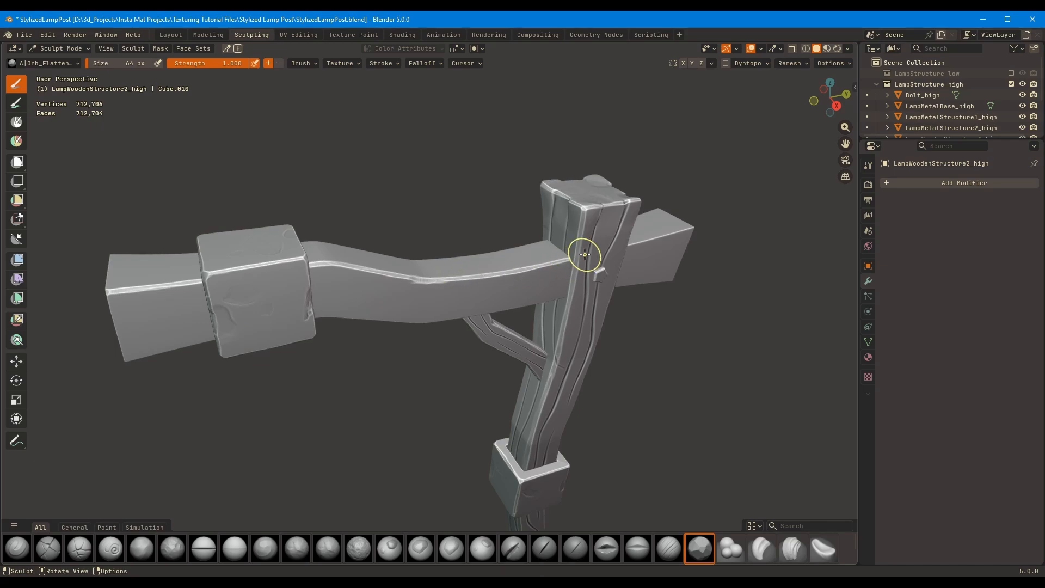
mouse_move(611, 254)
middle_down()
mouse_move(381, 321)
mouse_move(406, 285)
mouse_move(75, 368)
middle_up()
drag(74, 369, 119, 360)
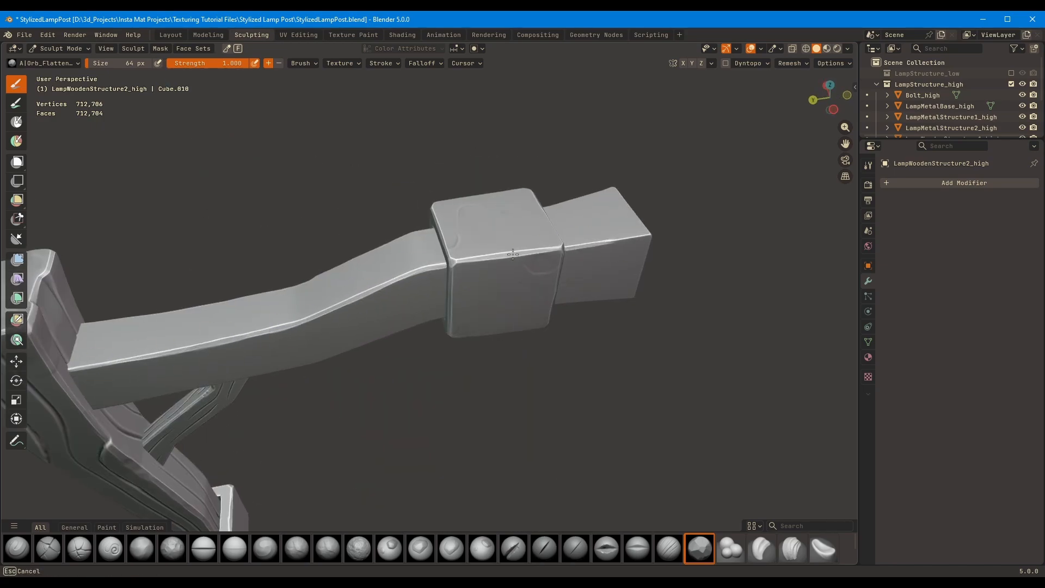
middle_drag(646, 236, 160, 305)
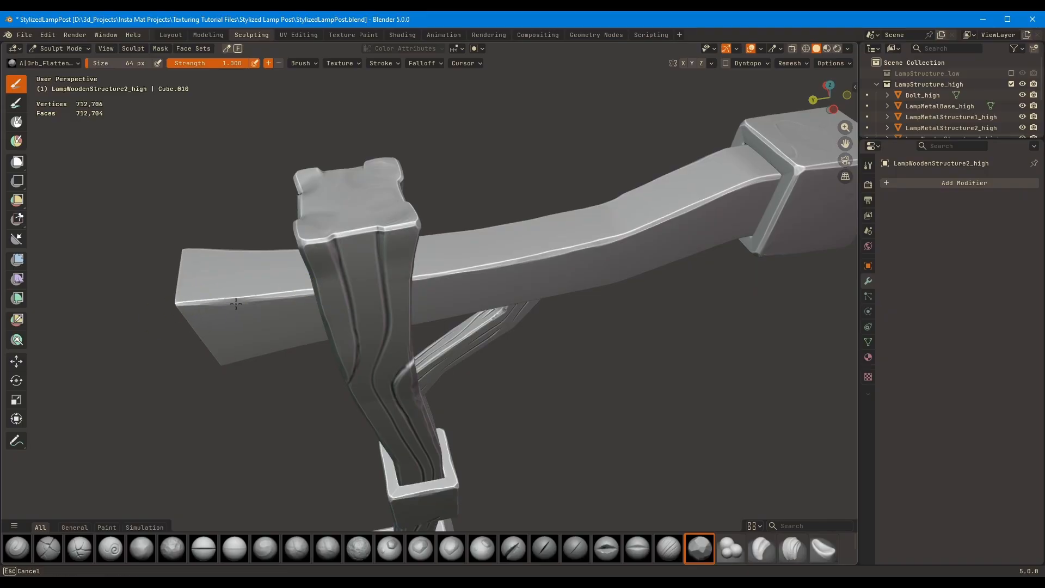
mouse_move(236, 303)
middle_down()
mouse_move(342, 240)
mouse_move(348, 158)
mouse_move(340, 194)
mouse_move(410, 222)
mouse_move(553, 231)
mouse_move(577, 205)
mouse_move(563, 169)
mouse_move(459, 162)
mouse_move(328, 204)
middle_up()
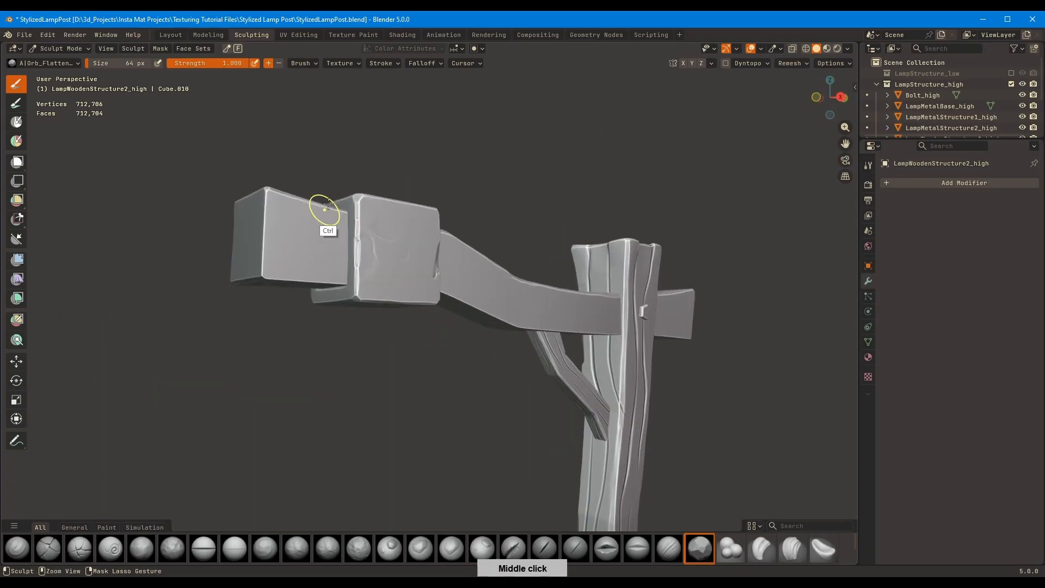
Flatten the lower long edge of the crossbeam between the bracket block and the post
middle_drag(266, 222, 321, 278)
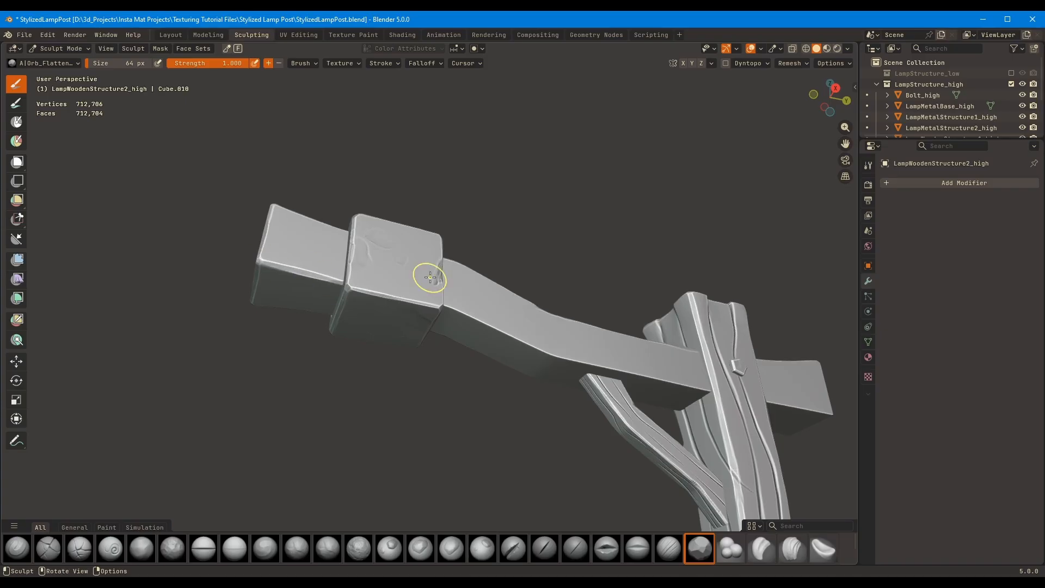
middle_drag(430, 277, 396, 279)
drag(449, 302, 587, 299)
middle_drag(727, 272, 661, 272)
drag(514, 296, 653, 279)
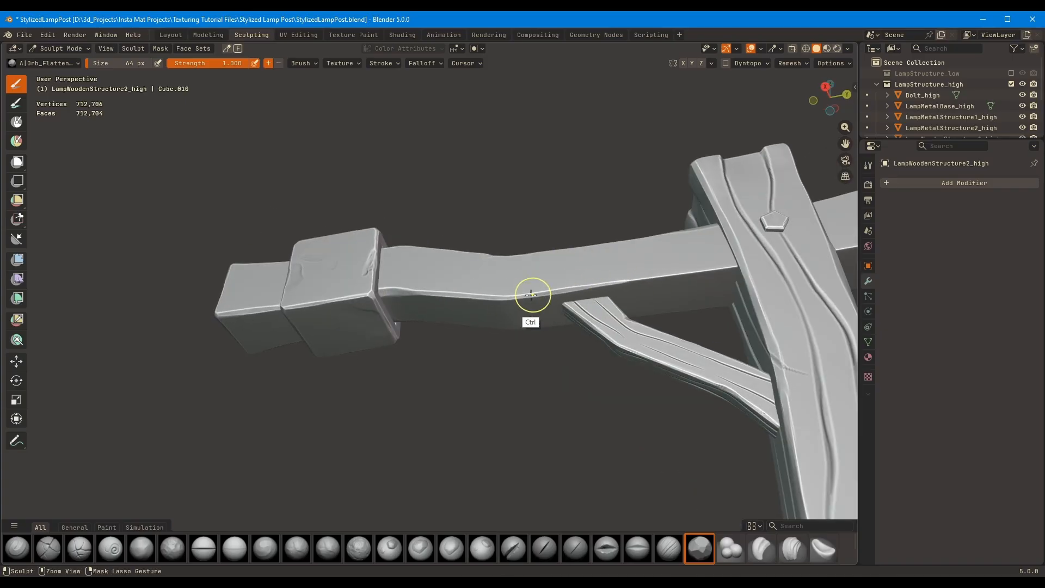
drag(547, 292, 723, 268)
Flatten the lower and vertical edges of the crossbeam's short end behind the post
shift+middle_drag(762, 248, 492, 259)
drag(474, 269, 569, 260)
middle_drag(580, 237, 565, 251)
drag(564, 248, 564, 203)
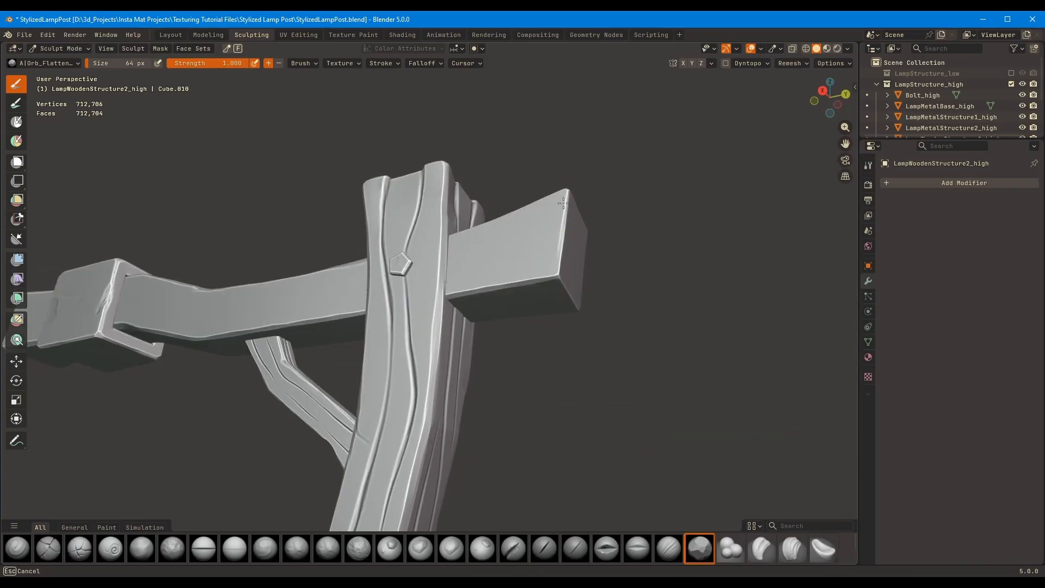
drag(561, 240, 558, 247)
Flatten the remaining edges around the crossbeam's ends, including the end beyond the bracket block
mouse_move(558, 248)
middle_down()
mouse_move(555, 299)
mouse_move(413, 162)
middle_up()
drag(412, 163, 473, 177)
mouse_move(473, 177)
middle_down()
mouse_move(416, 199)
mouse_move(504, 238)
middle_up()
drag(503, 238, 522, 233)
mouse_move(521, 233)
middle_down()
mouse_move(510, 220)
mouse_move(372, 211)
middle_up()
drag(349, 221, 342, 225)
middle_drag(342, 225, 382, 329)
drag(382, 329, 378, 306)
mouse_move(377, 306)
middle_down()
mouse_move(548, 303)
mouse_move(438, 344)
middle_up()
drag(438, 343, 438, 316)
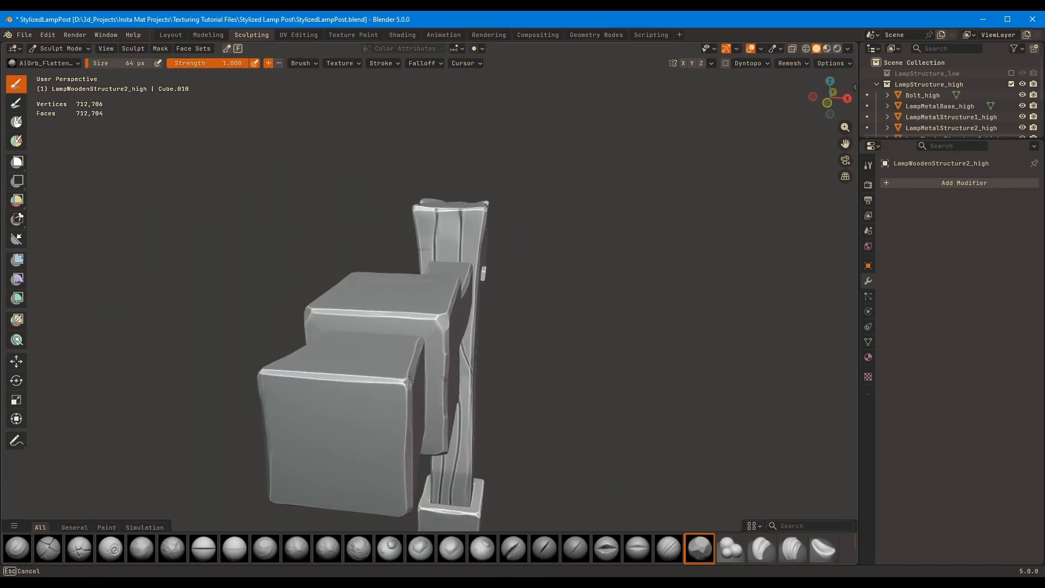
Set the flatten brush size to 44 px and chip the crossbeam's lower edge near the bracket block
key(f)
mouse_move(438, 315)
middle_down()
mouse_move(534, 309)
mouse_move(531, 233)
mouse_move(459, 149)
mouse_move(627, 219)
mouse_move(451, 264)
mouse_move(343, 265)
middle_up()
click(538, 308)
key(f)
click(441, 264)
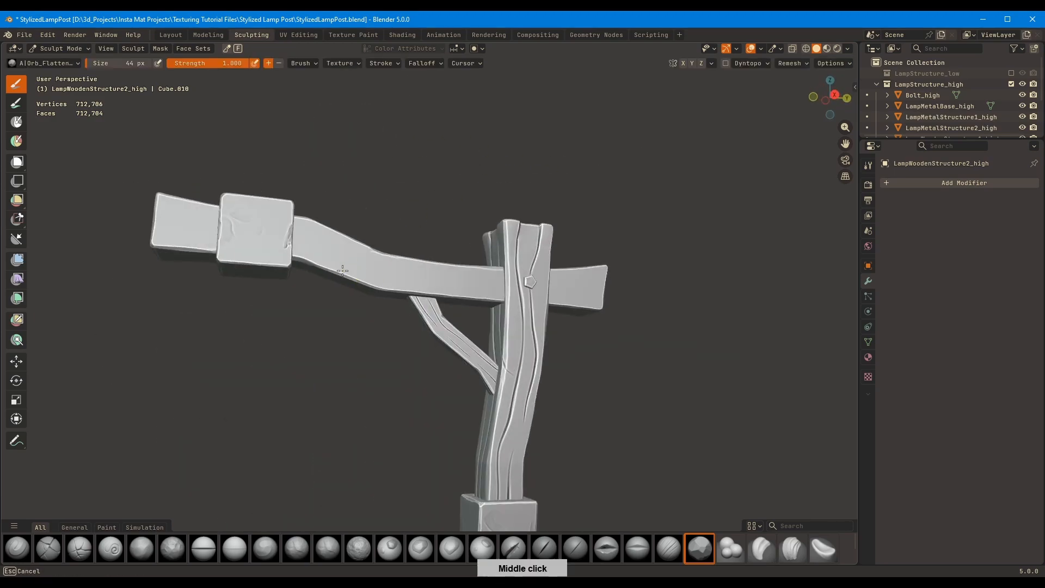
drag(333, 271, 346, 275)
mouse_move(346, 275)
middle_down()
mouse_move(413, 266)
mouse_move(415, 302)
middle_up()
drag(414, 303, 418, 295)
middle_drag(418, 295, 403, 278)
Carve a curved grain groove along the crossbeam's side from the bracket block with the Orb_Cracks brush in right orthographic view
scroll(402, 277, up, 1)
click(85, 546)
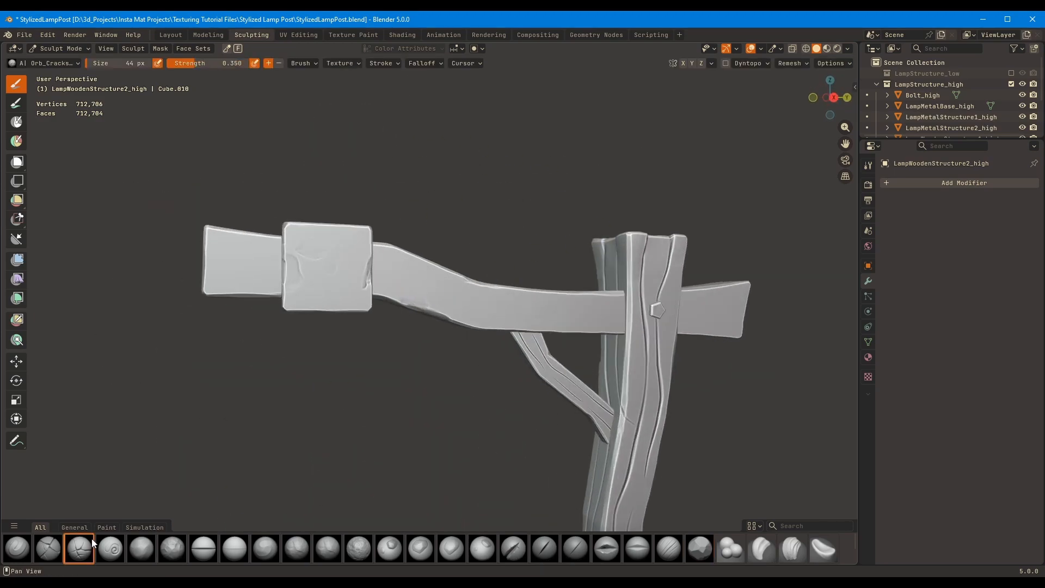
key(KP_3)
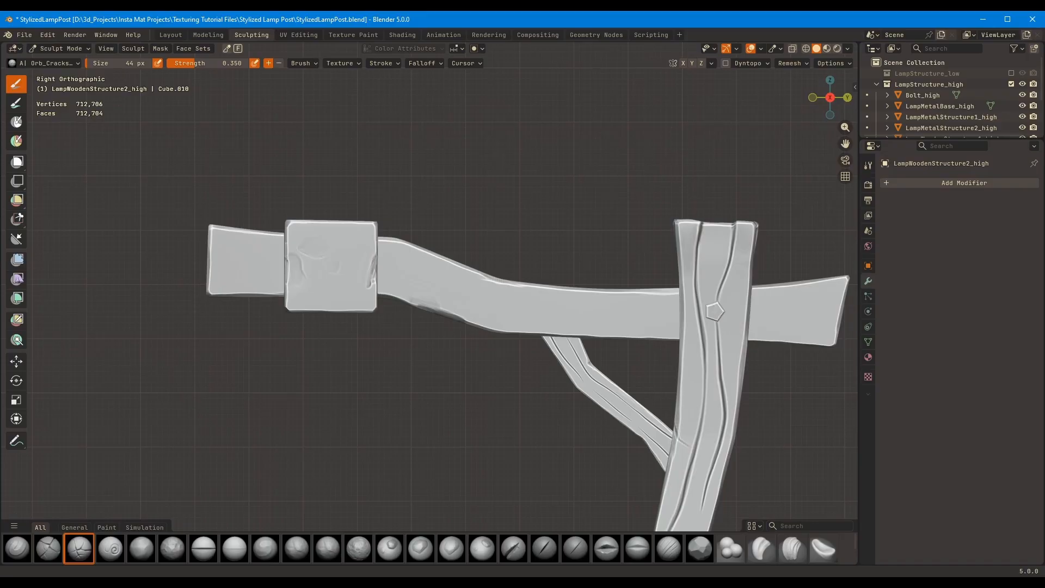
key(ctrl)
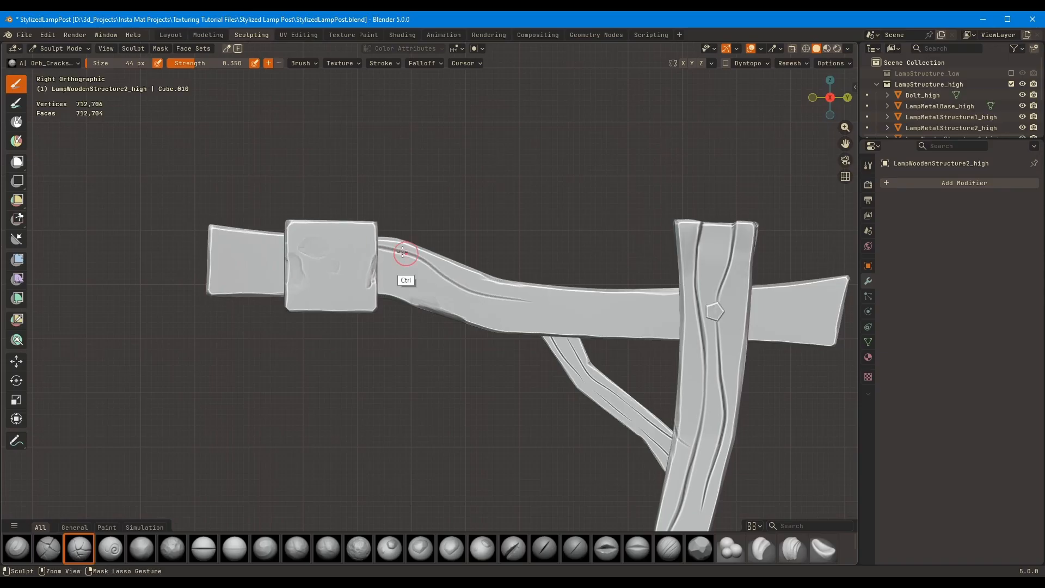
Carve wavy wood-grain grooves along the crossbeam's right side with the Orb_Cracks brush, continuing past the post and bracket block to both ends
ctrl+drag(403, 252, 538, 296)
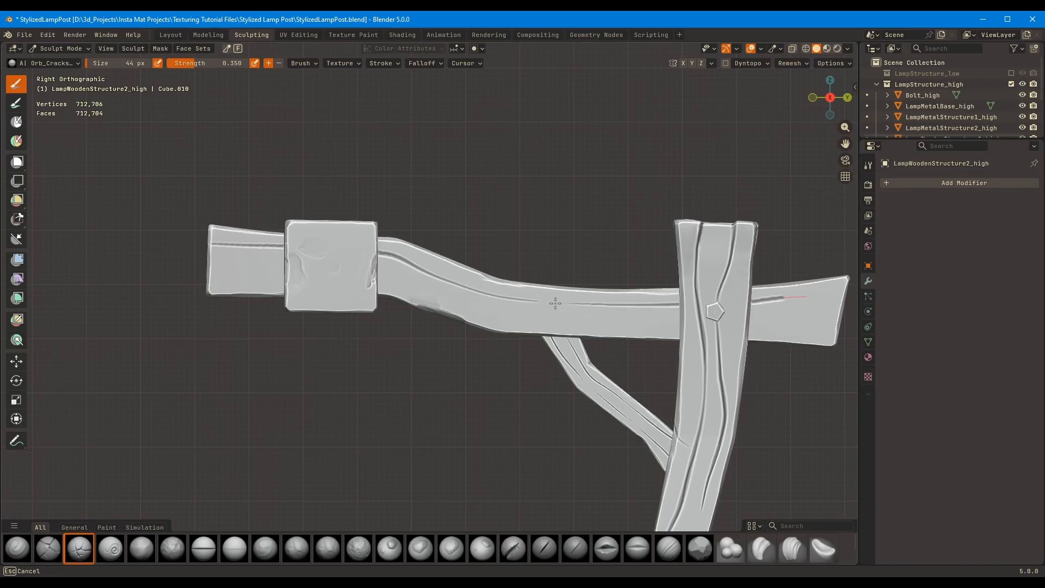
drag(445, 308, 920, 324)
shift+middle_drag(795, 331, 685, 307)
drag(684, 307, 728, 303)
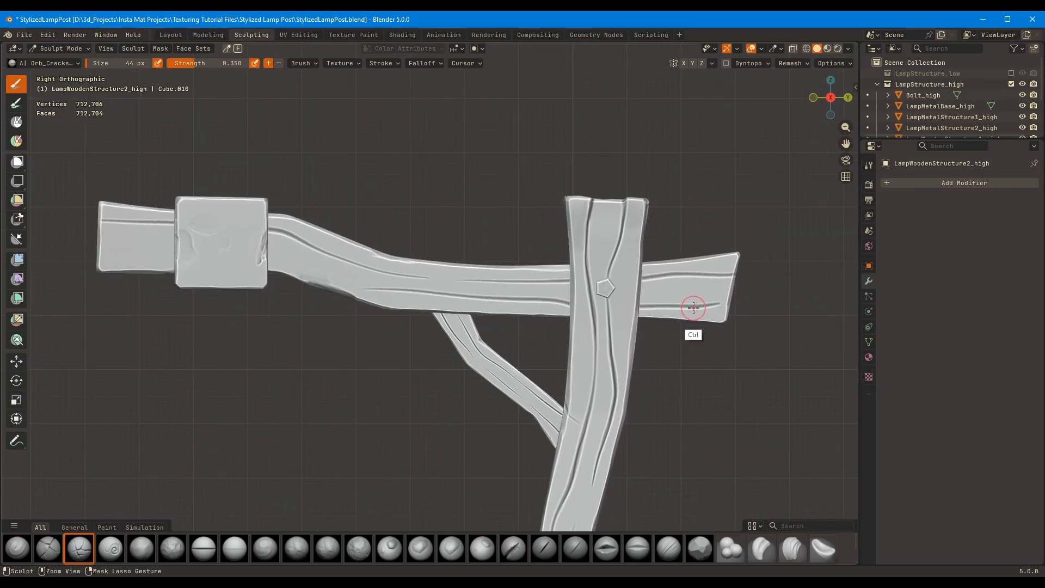
shift+middle_drag(538, 303, 727, 329)
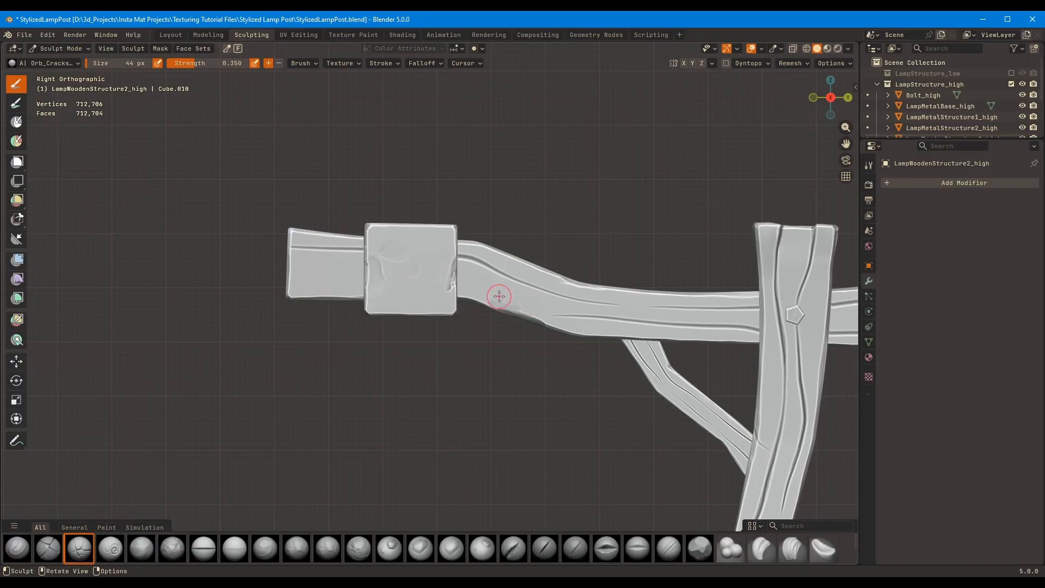
key(Escape)
Carve matching wavy grain grooves along the crossbeam's opposite side in left orthographic view, from the short end to the end beyond the block
middle_drag(533, 303, 222, 305)
drag(219, 308, 310, 313)
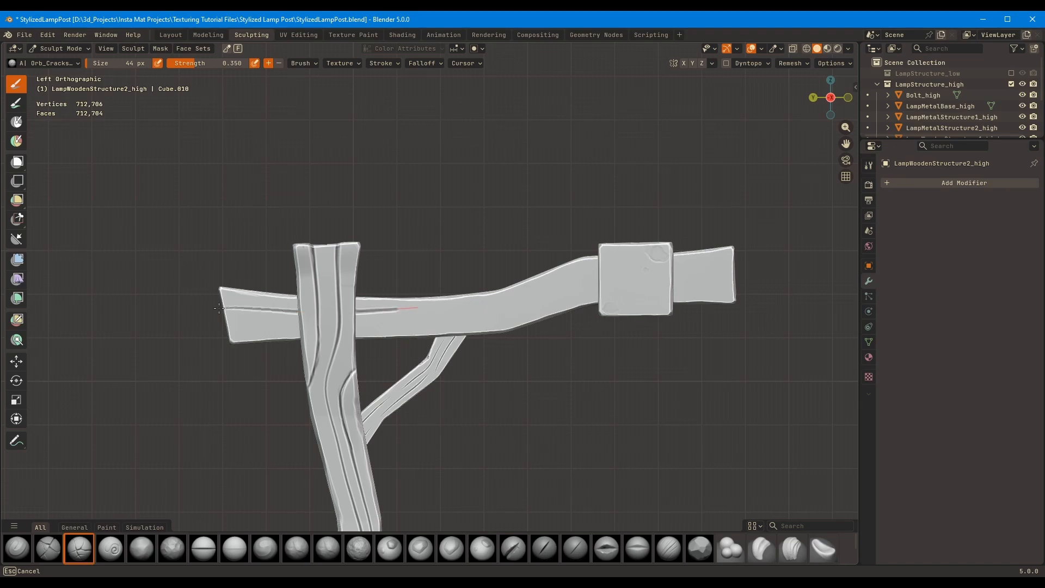
key(ctrl+z)
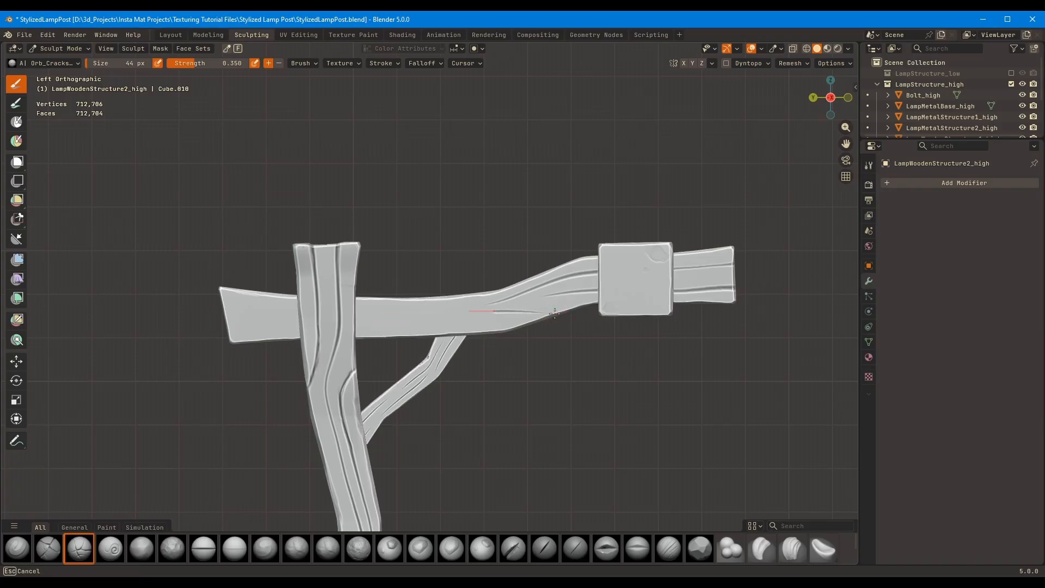
key(Escape)
drag(217, 311, 209, 303)
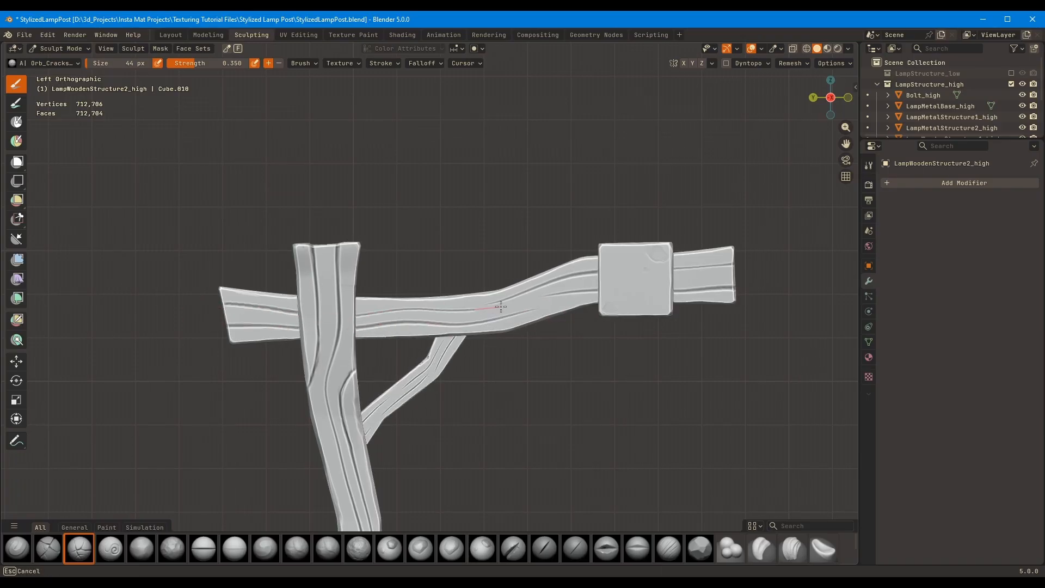
drag(501, 306, 502, 306)
drag(447, 304, 506, 308)
Isolate the crossbeam in local view and look at it from top orthographic view
middle_drag(471, 322, 519, 285)
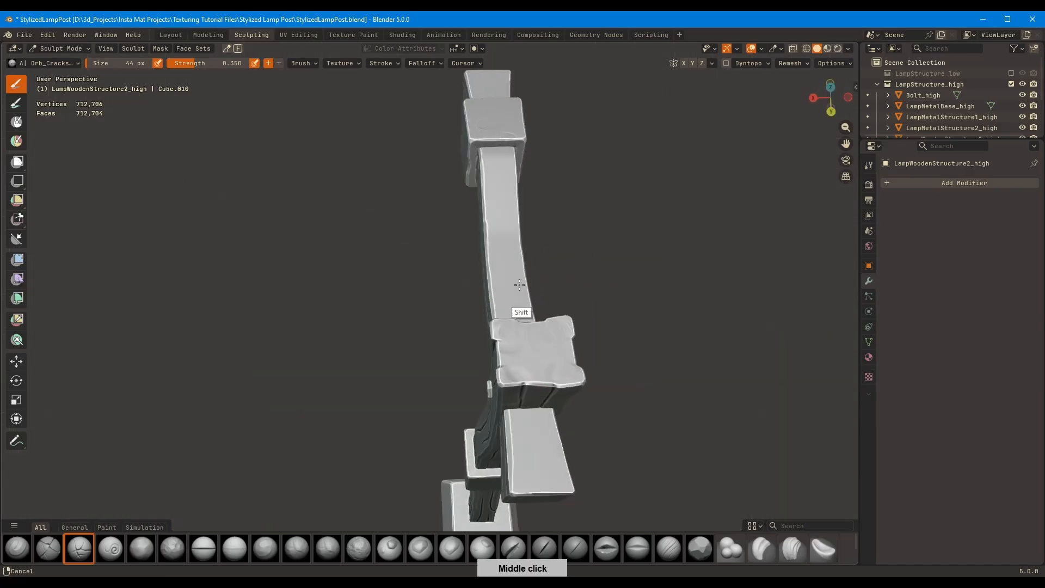
key(KP_7)
key(KP_Divide)
mouse_move(421, 114)
mouse_down()
mouse_move(419, 228)
mouse_move(420, 202)
mouse_up()
key(ctrl+z)
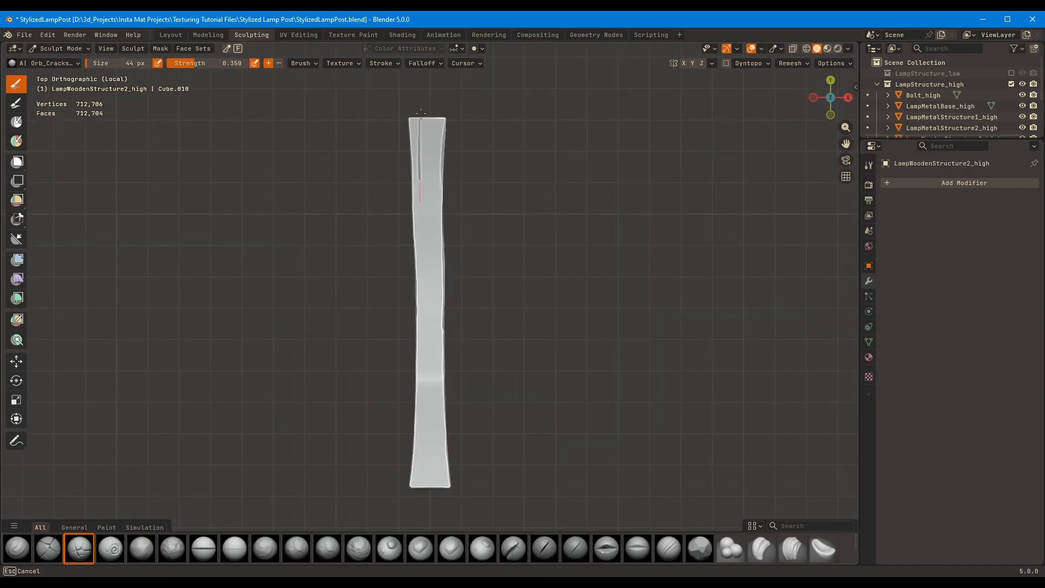
drag(431, 311, 432, 312)
key(ctrl+z)
key(bracketleft)
key(bracketleft)
key(bracketleft)
mouse_move(418, 140)
mouse_down()
mouse_move(418, 188)
mouse_move(434, 223)
mouse_up()
key(ctrl+z)
Set the Orb_Cracks brush size to 26 px and carve wavy grain grooves along the crossbeam's full top face
key(ctrl+z)
key(f)
drag(420, 114, 420, 221)
click(429, 163)
key(ctrl+z)
key(ctrl+z)
drag(421, 117, 419, 230)
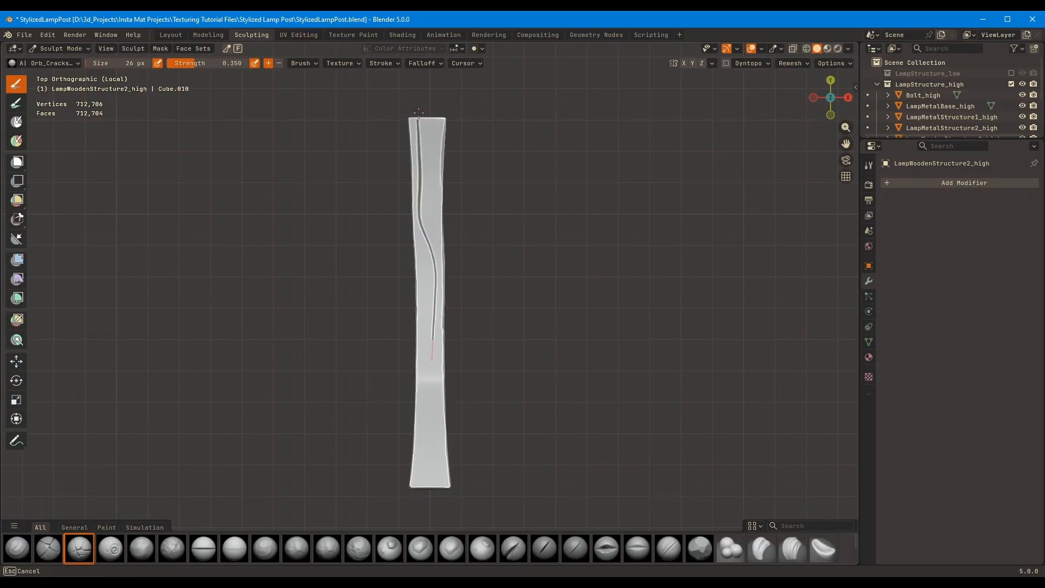
shift+middle_drag(433, 117, 418, 161)
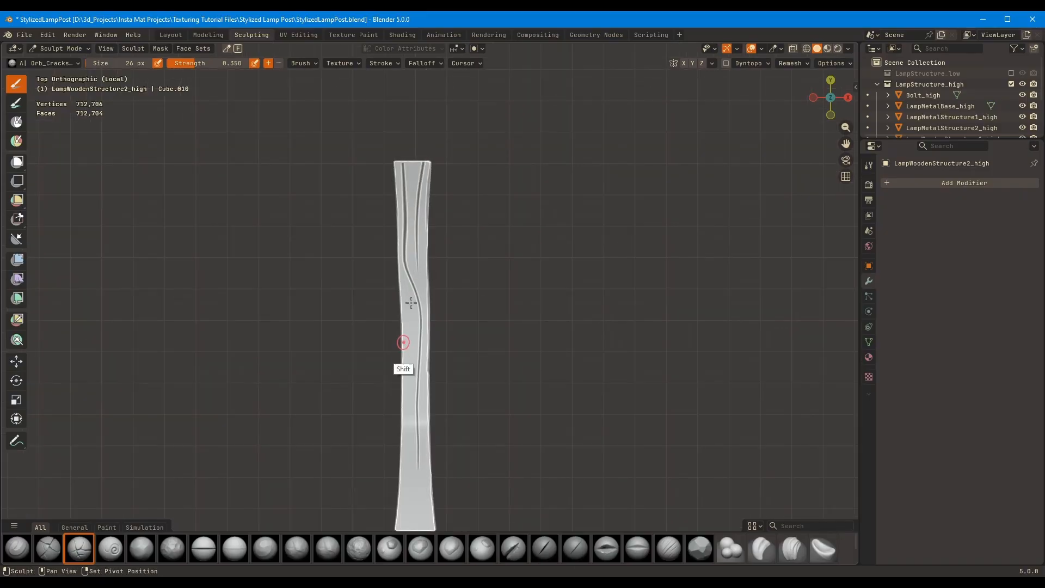
shift+middle_drag(410, 303, 403, 229)
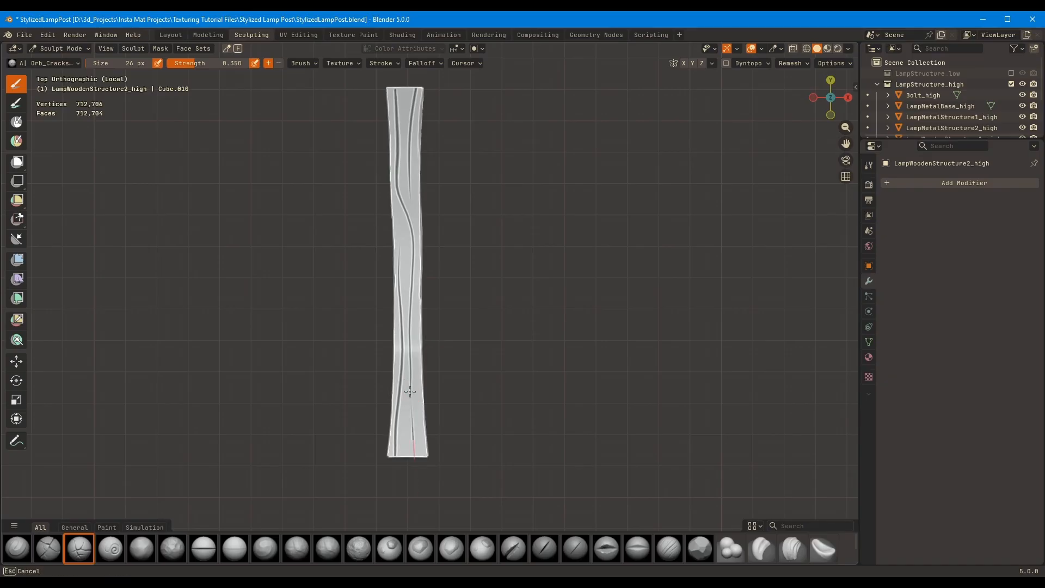
drag(410, 391, 415, 462)
Carve wavy grain grooves along the crossbeam's underside and bring the rest of the lamp post back into view
ctrl+middle_drag(469, 401, 473, 279)
mouse_move(400, 506)
shift+middle_down()
mouse_move(462, 305)
mouse_move(436, 345)
mouse_move(450, 374)
mouse_move(464, 298)
mouse_move(436, 287)
shift+middle_up()
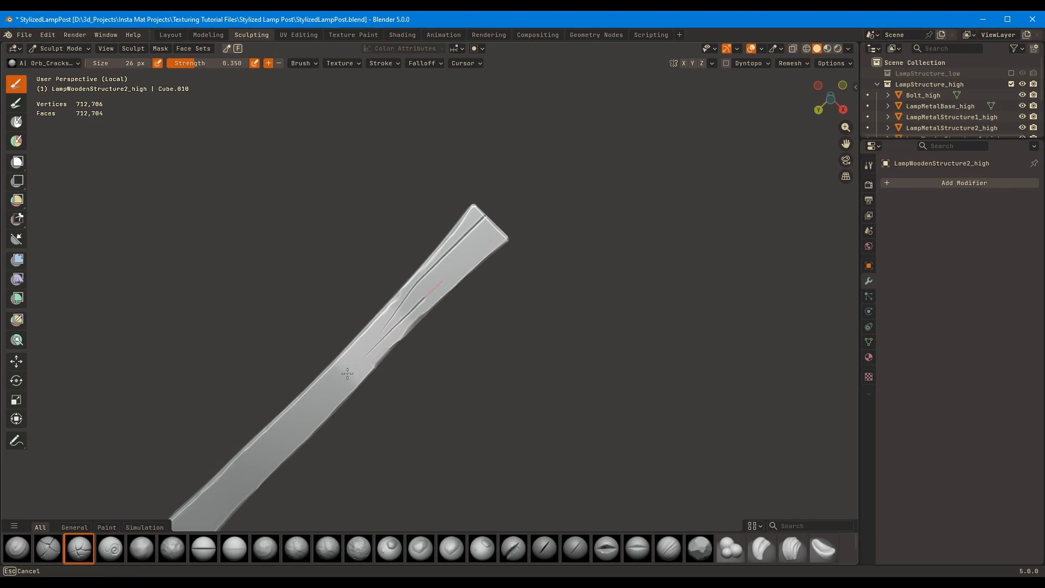
shift+middle_drag(340, 359, 400, 267)
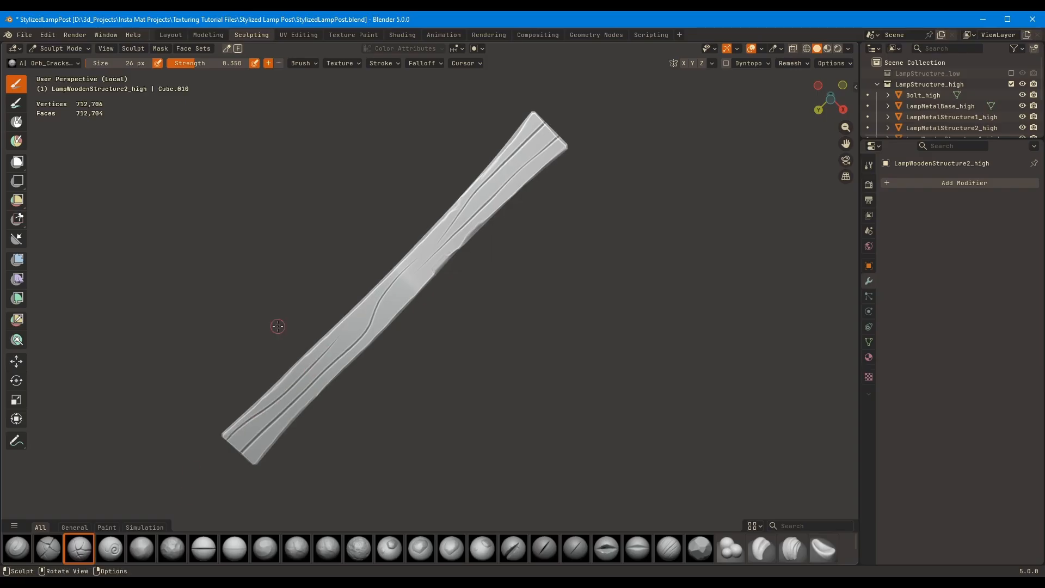
middle_drag(277, 326, 383, 319)
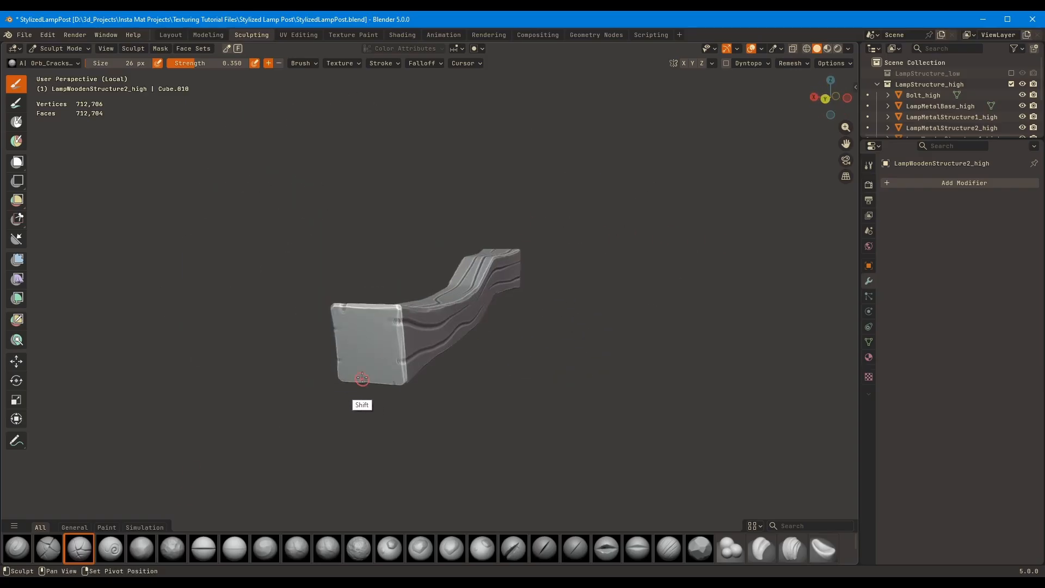
mouse_move(362, 377)
middle_down()
mouse_move(542, 216)
mouse_move(602, 234)
mouse_move(519, 235)
mouse_move(399, 320)
middle_up()
key(KP_Divide)
Mask the four corners of the crossbeam's end beyond the bracket block, using the Mask brush at up to 81 px, and invert the mask
scroll(602, 229, up, 2)
key(f)
click(521, 232)
key(m)
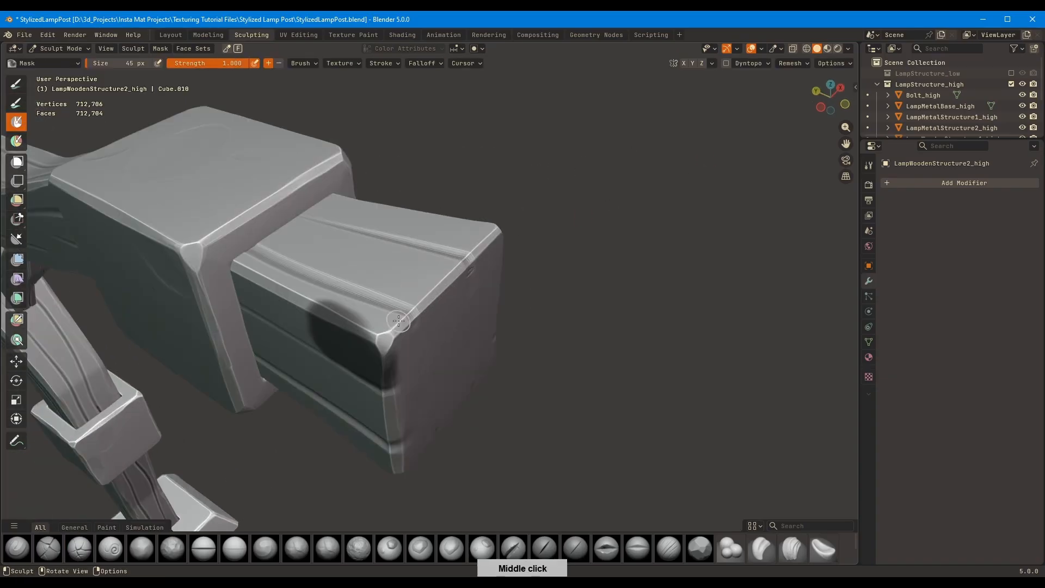
mouse_move(331, 307)
middle_down()
mouse_move(282, 251)
mouse_move(294, 326)
mouse_move(256, 401)
mouse_move(305, 264)
mouse_move(540, 225)
mouse_move(460, 240)
mouse_move(449, 255)
mouse_move(415, 217)
mouse_move(256, 283)
mouse_move(272, 250)
mouse_move(378, 148)
mouse_move(343, 166)
mouse_move(341, 185)
mouse_move(418, 212)
mouse_move(360, 153)
middle_up()
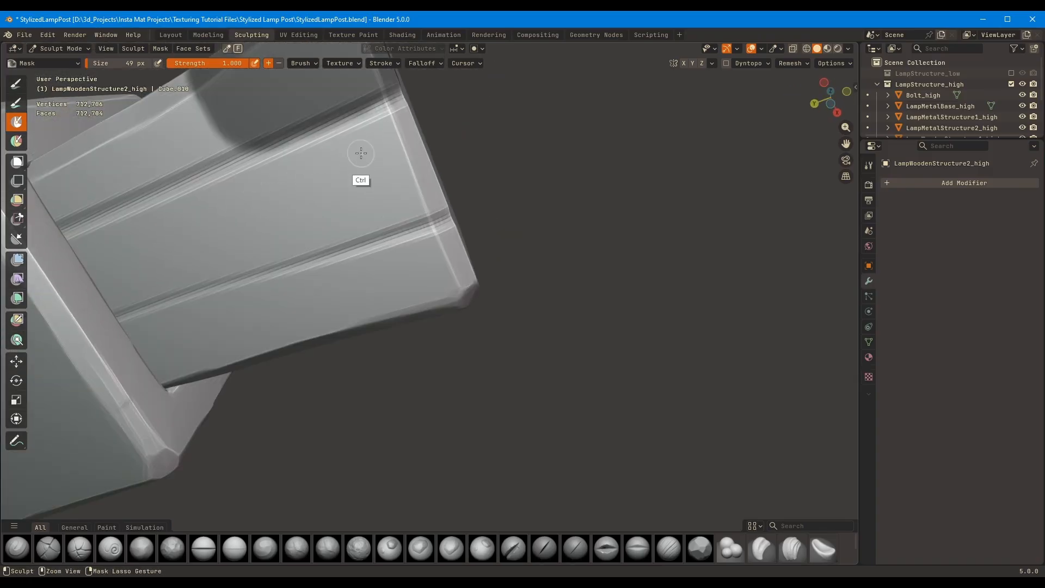
middle_drag(304, 284, 338, 280)
middle_drag(367, 330, 365, 312)
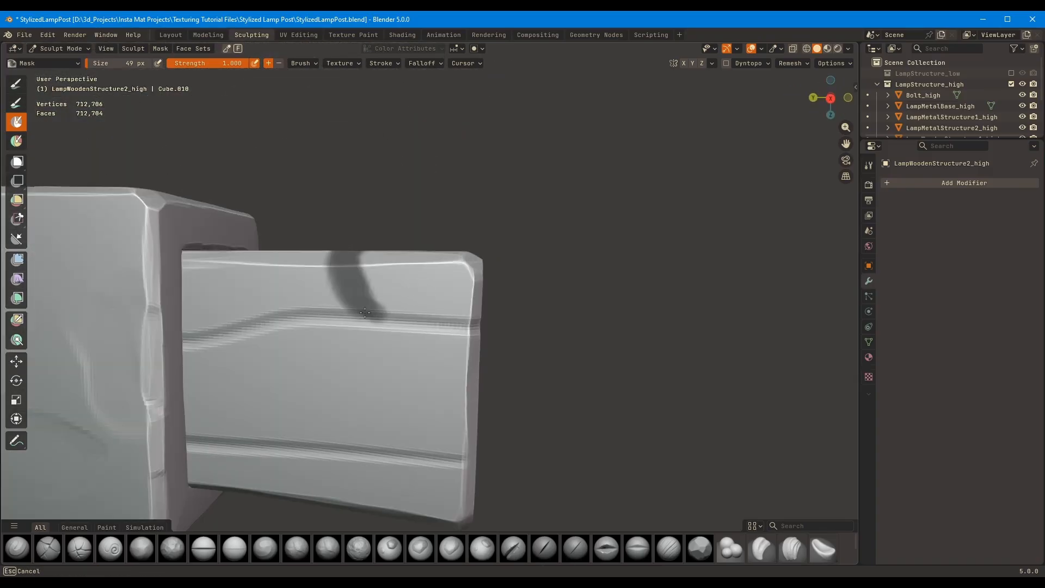
middle_drag(370, 270, 369, 328)
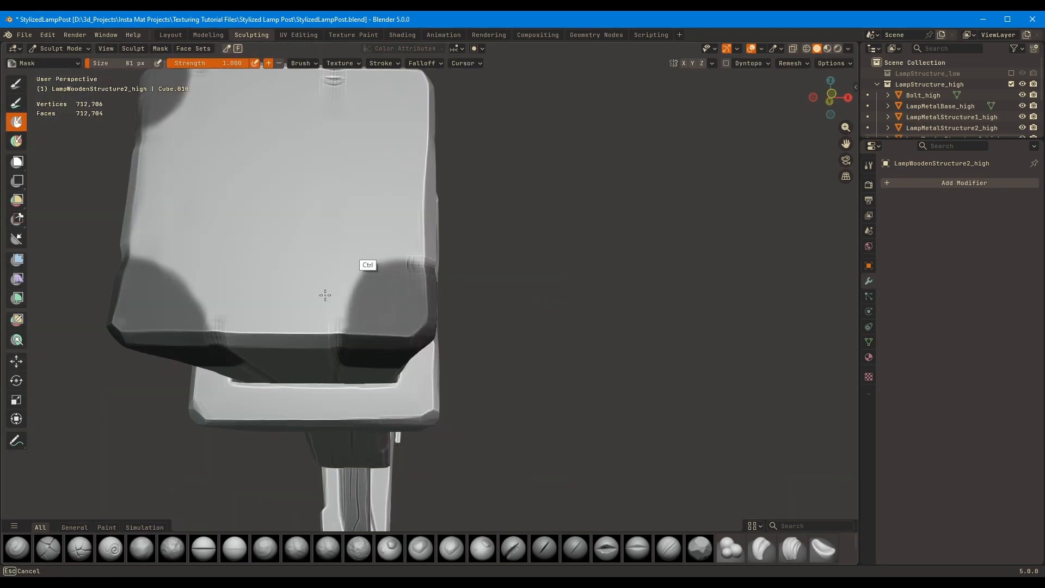
middle_drag(325, 295, 330, 261)
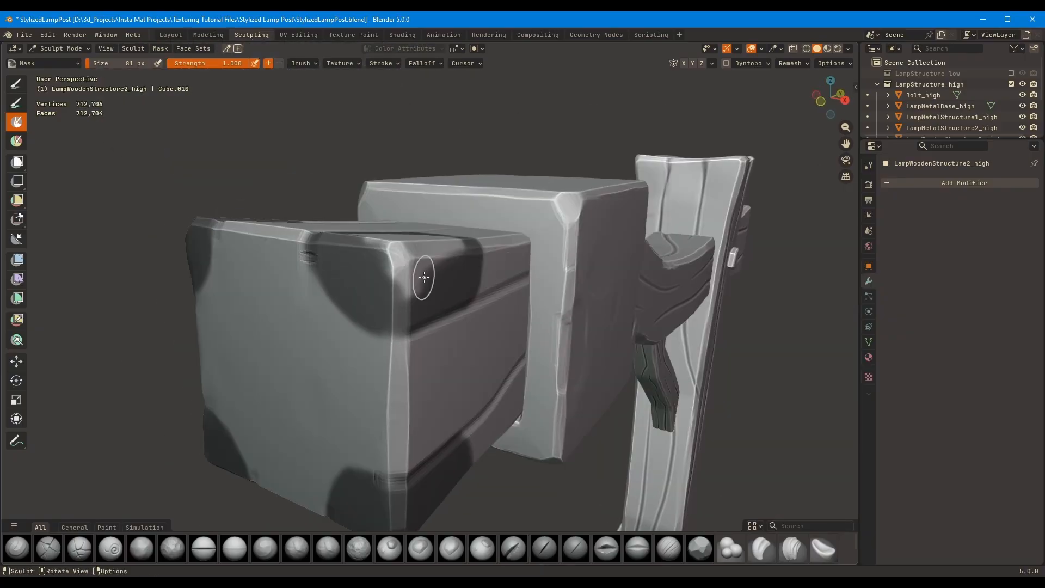
middle_drag(424, 277, 374, 277)
mouse_move(431, 333)
ctrl+middle_down()
mouse_move(614, 283)
mouse_move(506, 296)
ctrl+middle_up()
key(ctrl+i)
Pull the unmasked corners of the crossbeam's end beyond the bracket block outward with the Grab brush at 327 px
key(g)
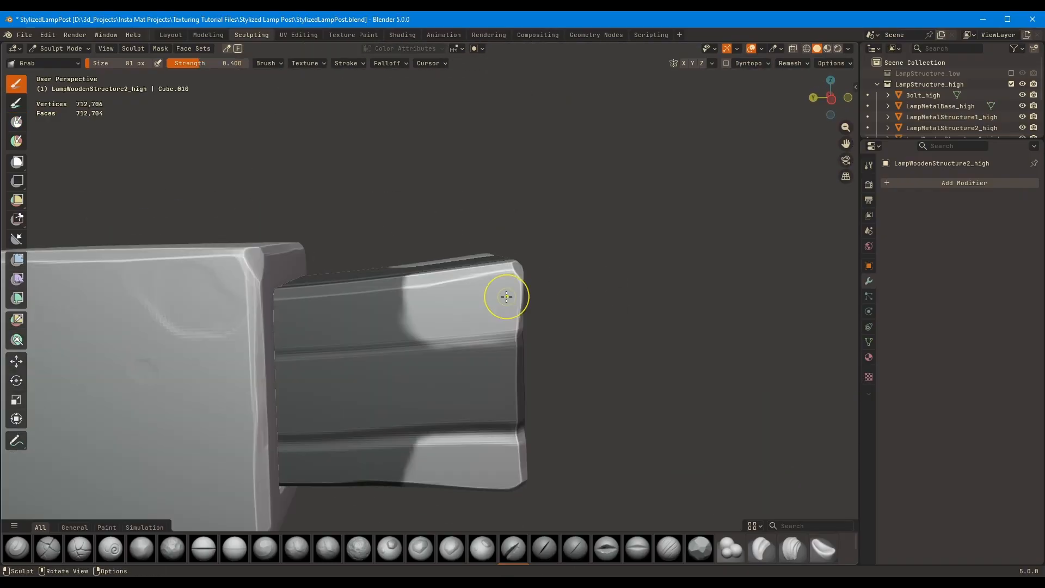
key(f)
click(573, 296)
mouse_move(573, 296)
middle_down()
mouse_move(576, 264)
mouse_move(591, 280)
middle_up()
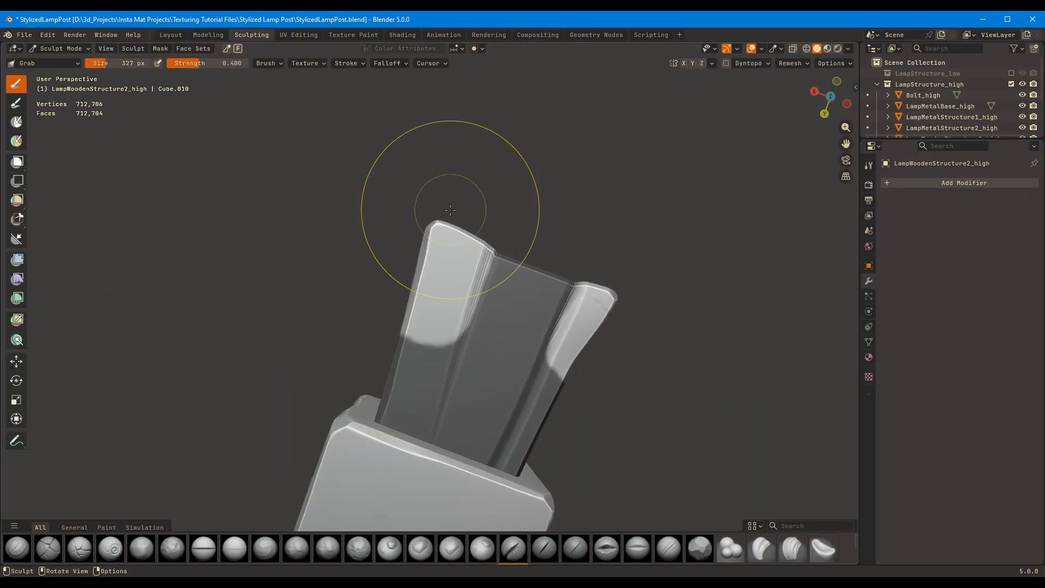
mouse_move(450, 186)
middle_down()
mouse_move(440, 273)
mouse_move(352, 345)
mouse_move(349, 381)
mouse_move(371, 428)
mouse_move(378, 279)
mouse_move(492, 275)
mouse_move(344, 348)
mouse_move(543, 362)
mouse_move(488, 264)
middle_up()
Push the middle of that end inward between the masked corners with the Grab brush at 275 px
key(f)
click(398, 289)
drag(488, 263, 474, 262)
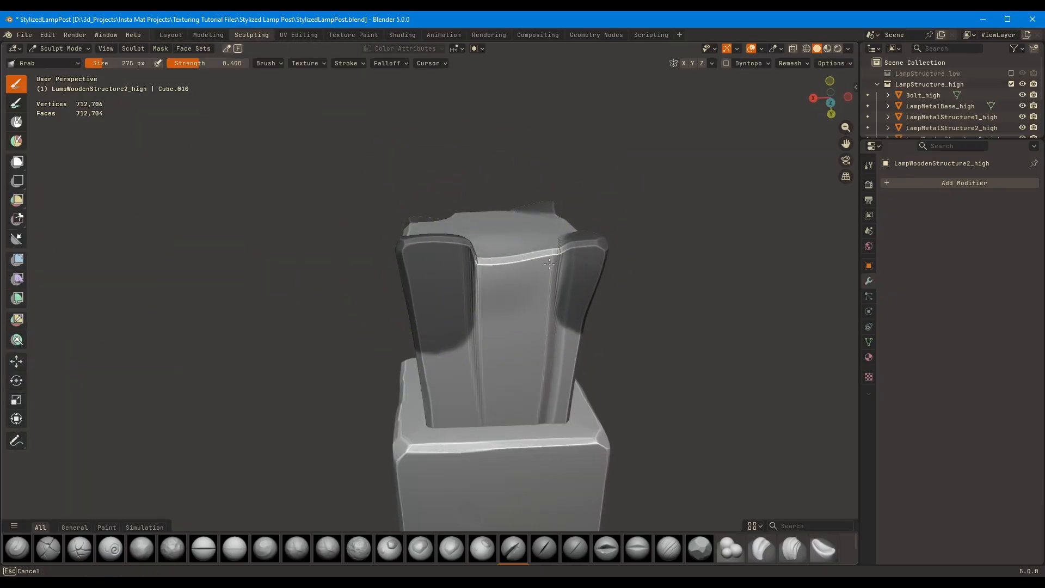
mouse_move(549, 264)
middle_down()
mouse_move(523, 252)
mouse_move(572, 275)
mouse_move(496, 209)
mouse_move(471, 333)
mouse_move(504, 250)
mouse_move(415, 291)
mouse_move(390, 366)
mouse_move(444, 344)
middle_up()
key(f)
drag(375, 262, 378, 267)
key(ctrl+z)
Enlarge the brush shelf and fill the creases between the corners and middle of the end beyond the bracket block
mouse_move(419, 533)
mouse_down()
mouse_move(420, 439)
mouse_move(419, 502)
mouse_up()
click(327, 548)
drag(406, 297, 410, 292)
mouse_move(509, 326)
middle_down()
mouse_move(427, 296)
mouse_move(503, 338)
middle_up()
key(f)
click(486, 338)
Box-mask the upper and lower corners of the crossbeam's short end behind the post in right orthographic view
mouse_move(746, 450)
middle_down()
mouse_move(417, 331)
mouse_move(439, 315)
mouse_move(625, 280)
mouse_move(497, 333)
mouse_move(114, 350)
middle_up()
click(16, 162)
middle_drag(484, 240, 536, 247)
drag(544, 267, 463, 214)
ctrl+middle_drag(550, 401, 544, 330)
Extend the corner masks around the short end's faces with the Mask brush at 62 px
click(16, 122)
key(f)
click(498, 337)
drag(503, 335, 513, 339)
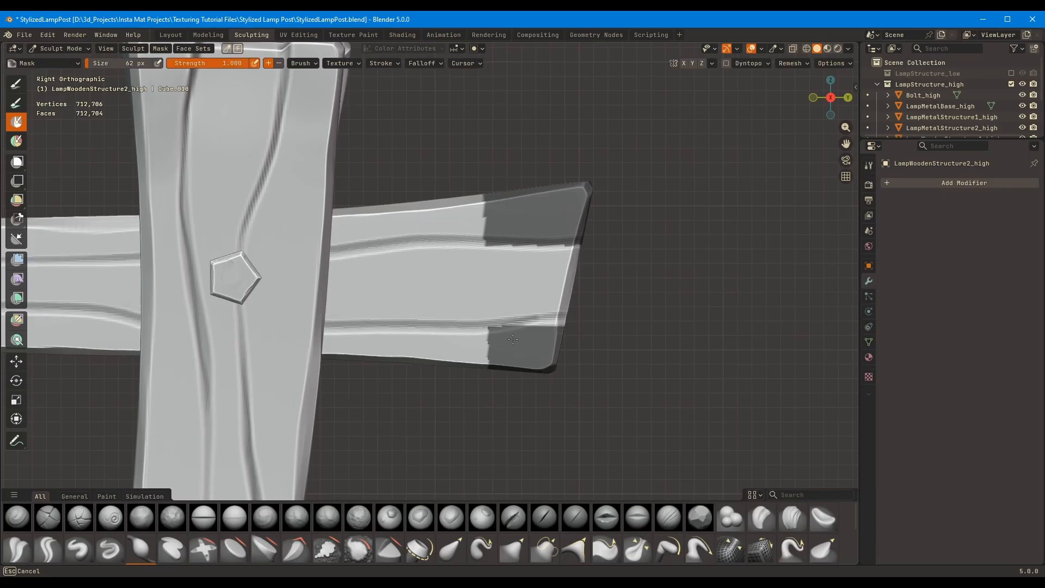
middle_drag(493, 200, 335, 223)
middle_drag(395, 299, 427, 284)
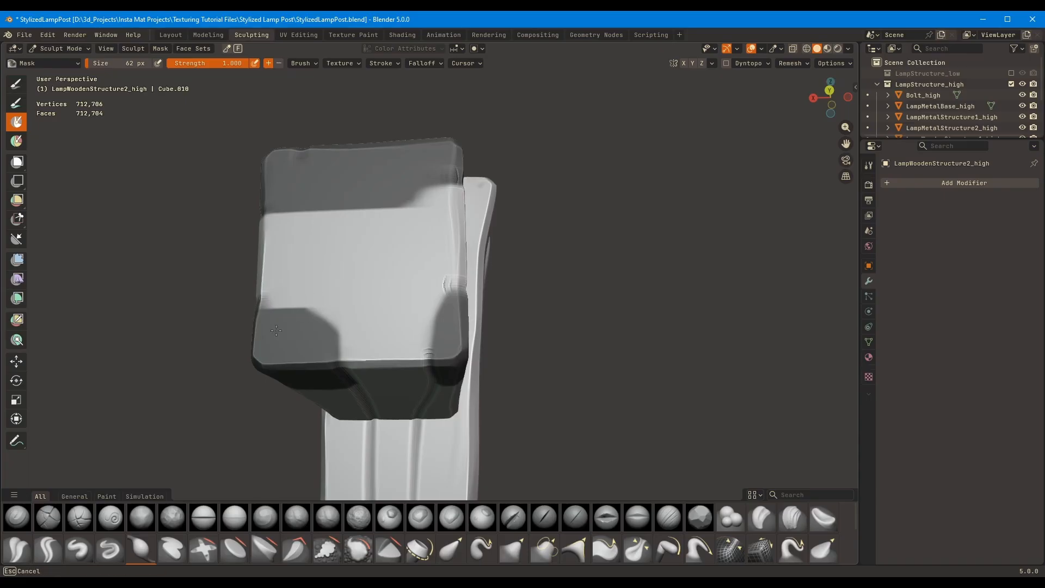
middle_drag(276, 331, 399, 289)
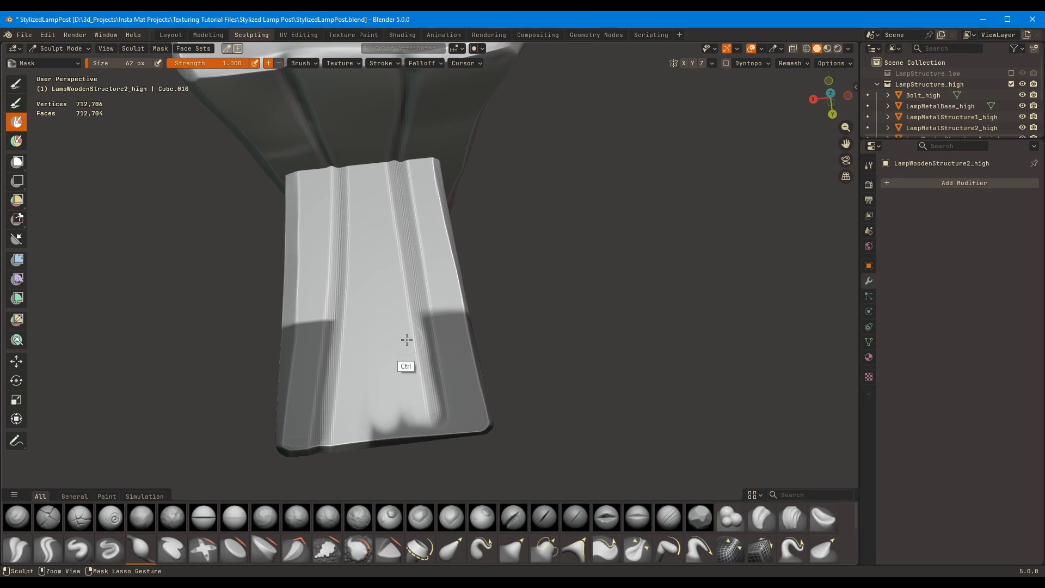
Erase the mask between the short end's corners and round off the separate corner masks with the brush at 100 px
middle_drag(392, 405, 392, 217)
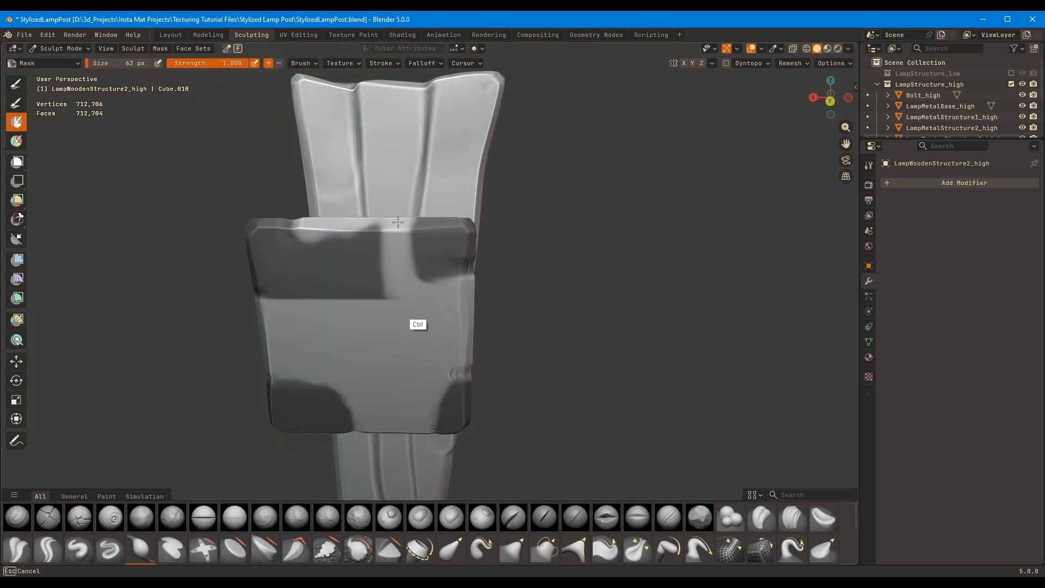
ctrl+drag(398, 222, 398, 226)
middle_drag(385, 288, 416, 276)
key(f)
mouse_move(417, 277)
ctrl+mouse_down()
mouse_move(430, 294)
mouse_move(443, 249)
ctrl+mouse_up()
click(489, 308)
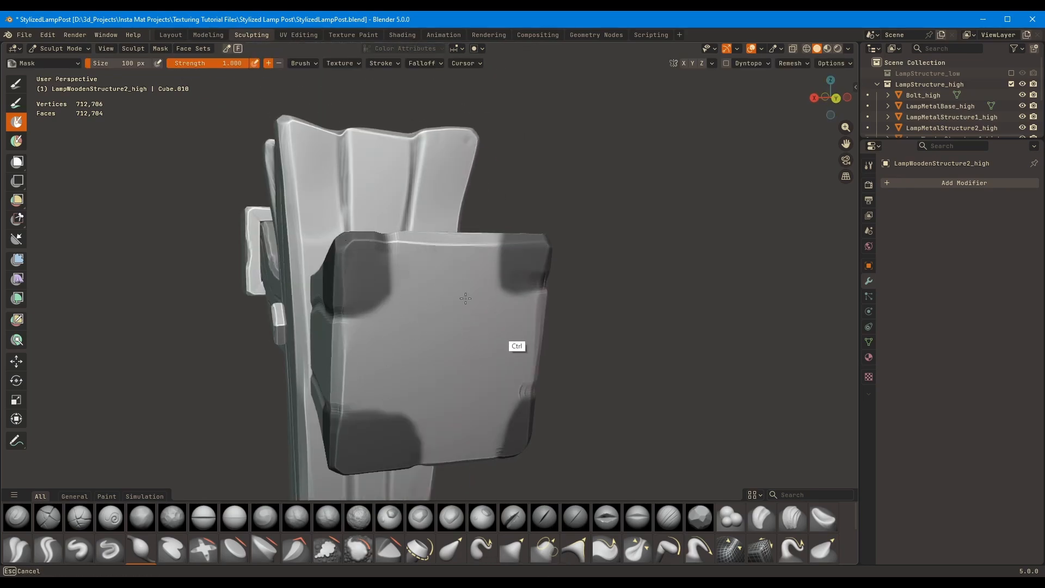
ctrl+drag(465, 298, 430, 400)
mouse_move(398, 395)
middle_down()
mouse_move(353, 382)
mouse_move(503, 364)
mouse_move(530, 386)
middle_up()
Refine the corner masks on the short end with the Mask brush at 34 px and invert the mask
key(f)
click(523, 392)
mouse_move(503, 354)
middle_down()
mouse_move(360, 304)
mouse_move(308, 402)
mouse_move(544, 272)
mouse_move(350, 320)
mouse_move(423, 322)
mouse_move(389, 329)
middle_up()
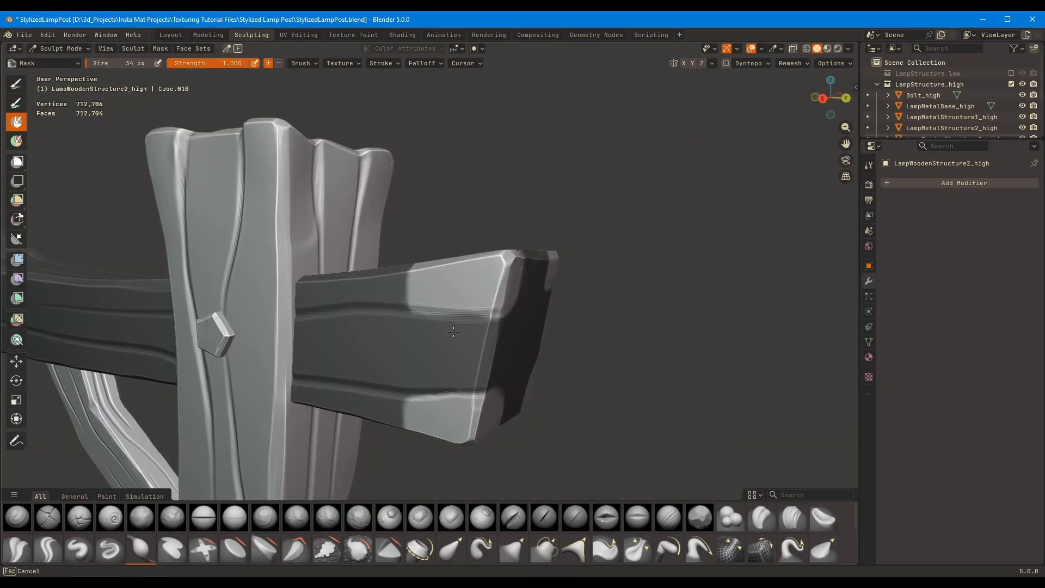
mouse_move(454, 332)
middle_down()
mouse_move(333, 280)
mouse_move(381, 272)
middle_up()
Pull the short end's corners outward and push its middle inward with the Grab brush at 231 px, and clear the mask
key(g)
mouse_move(430, 313)
middle_down()
mouse_move(313, 374)
mouse_move(427, 381)
mouse_move(438, 427)
mouse_move(468, 376)
middle_up()
mouse_move(498, 242)
middle_down()
mouse_move(573, 265)
mouse_move(541, 345)
mouse_move(423, 179)
mouse_move(494, 252)
mouse_move(508, 234)
mouse_move(485, 227)
mouse_move(479, 276)
mouse_move(333, 306)
mouse_move(477, 434)
middle_up()
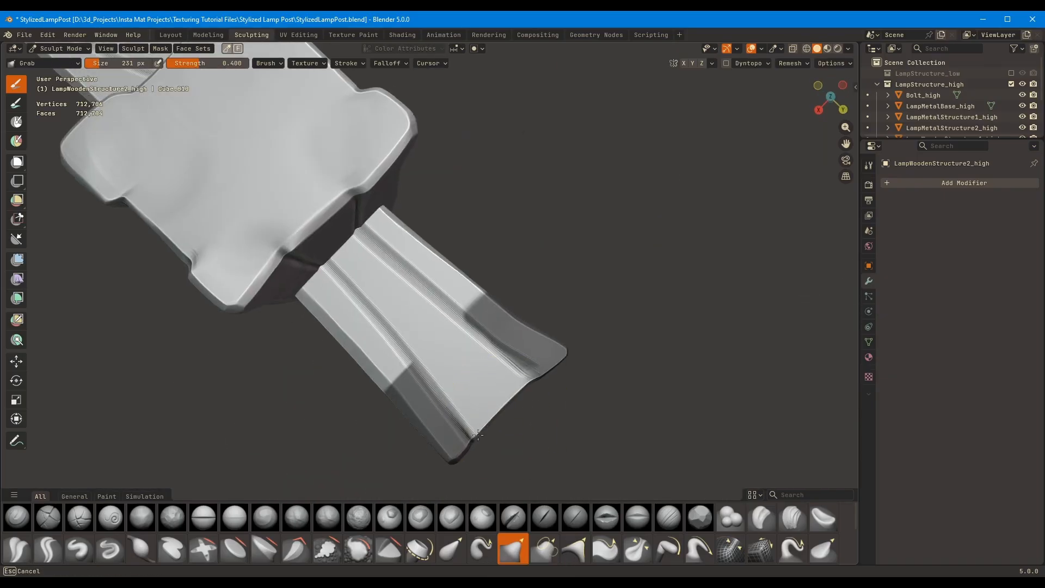
mouse_move(511, 398)
middle_down()
mouse_move(562, 321)
mouse_move(413, 414)
middle_up()
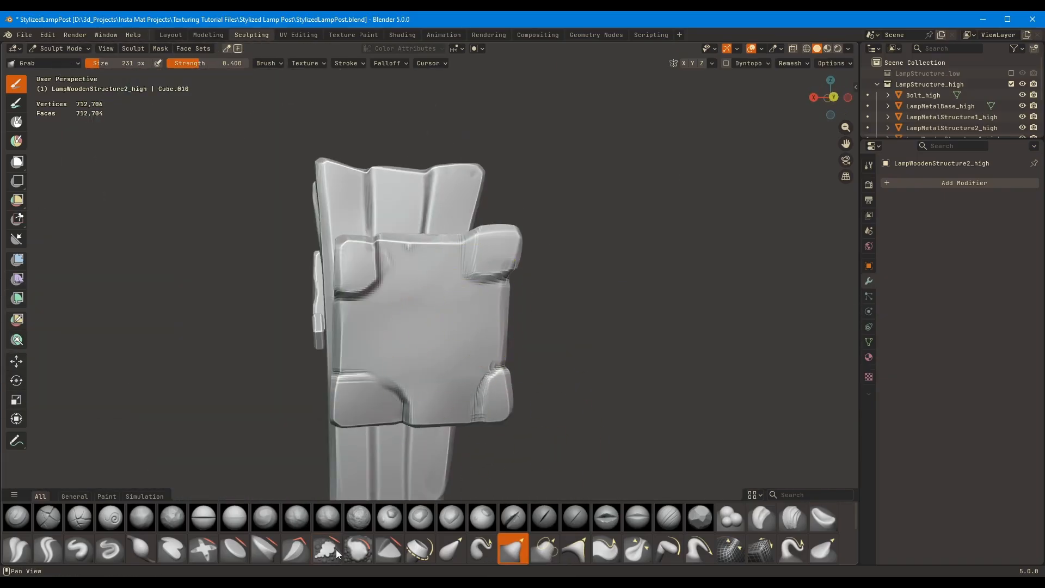
Fill the creases around the four corners of the short end's face with the Fill/Deepen brush at 151 px
click(327, 549)
key(f)
click(395, 354)
drag(366, 290, 361, 305)
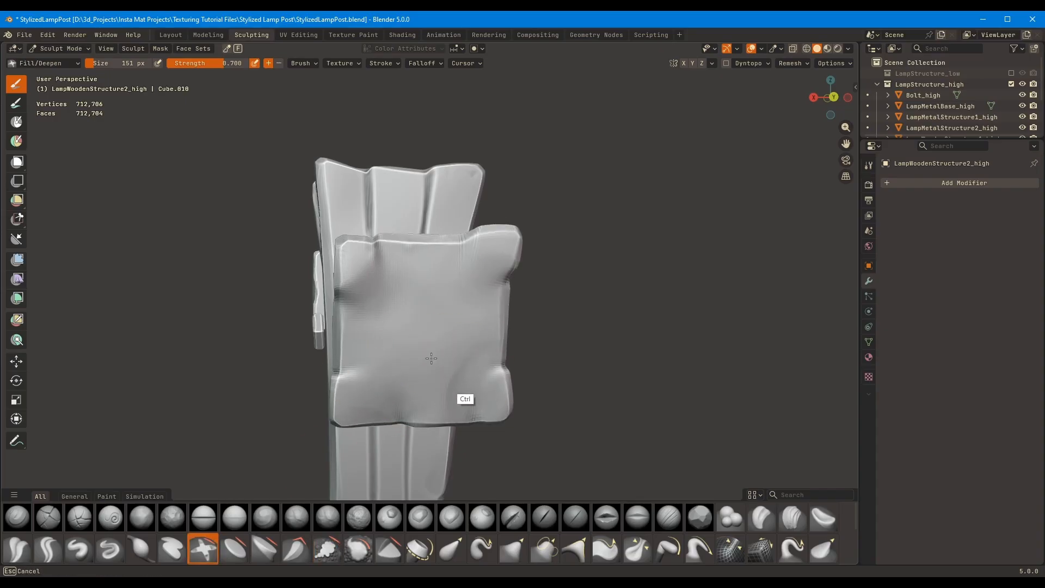
ctrl+drag(431, 358, 381, 297)
Deepen the grain grooves on the side of the crossbeam's short end with the Orb_Cracks brush at 50 px
mouse_move(431, 277)
middle_down()
mouse_move(473, 277)
mouse_move(536, 305)
middle_up()
click(80, 517)
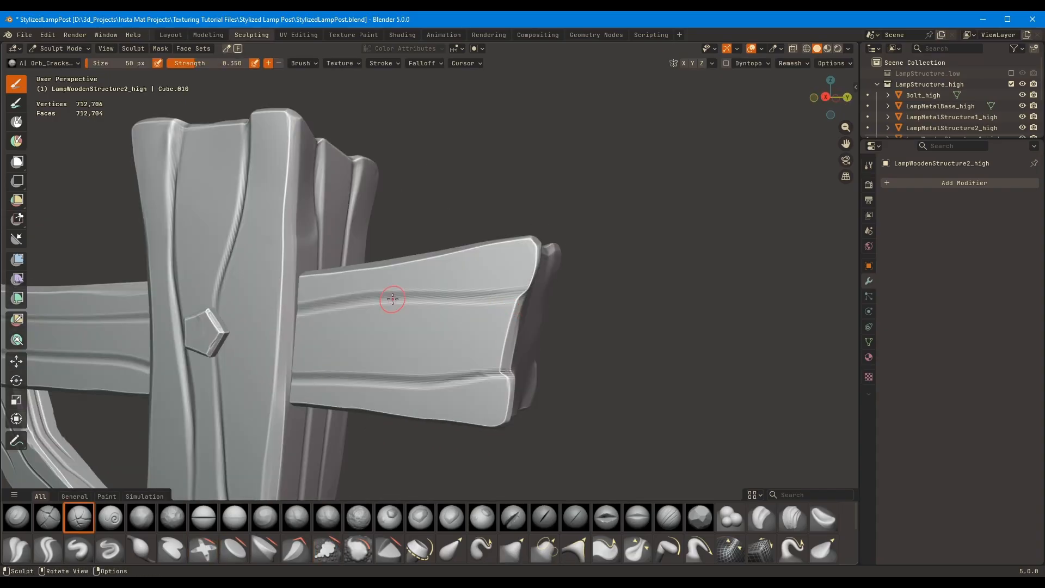
mouse_move(371, 296)
middle_down()
mouse_move(767, 254)
mouse_move(653, 261)
middle_up()
Inspect the sculpted lamp post in the Layout workspace and return to the Sculpting workspace
click(170, 35)
click(308, 321)
middle_drag(308, 321, 506, 283)
click(413, 220)
click(255, 35)
Switch sculpting to the wooden post and chip its edges with the Orb_Flatten brush at 48 px
click(703, 517)
mouse_move(283, 321)
middle_down()
mouse_move(360, 359)
mouse_move(321, 356)
mouse_move(288, 329)
middle_up()
scroll(427, 287, up, 2)
key(alt+q)
mouse_move(427, 287)
middle_down()
mouse_move(434, 268)
mouse_move(453, 384)
mouse_move(506, 221)
mouse_move(399, 212)
mouse_move(428, 225)
mouse_move(434, 240)
mouse_move(366, 250)
mouse_move(510, 219)
mouse_move(469, 219)
middle_up()
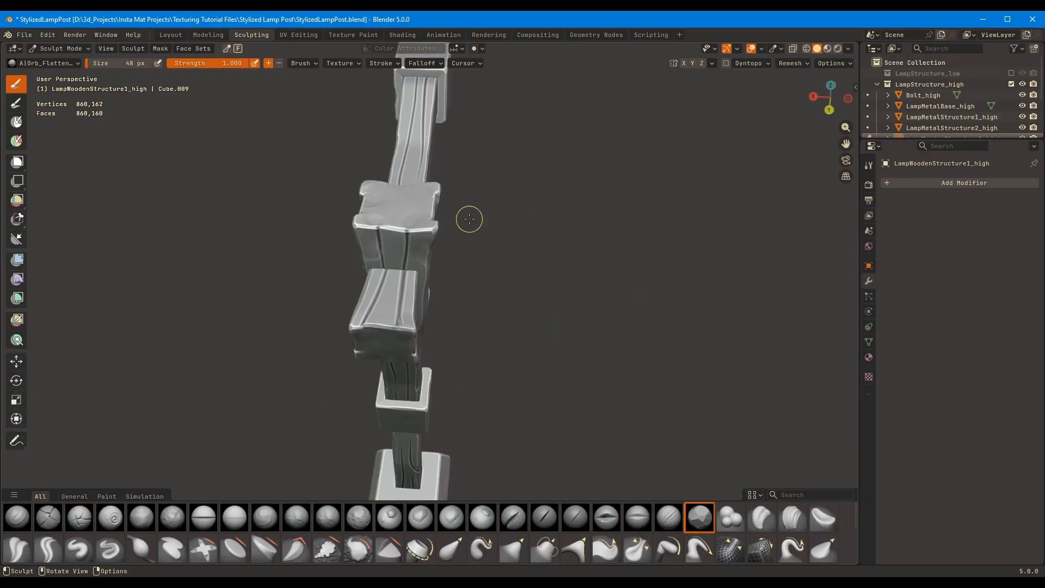
mouse_move(383, 226)
middle_down()
mouse_move(688, 270)
mouse_move(585, 306)
middle_up()
Switch sculpting to the wooden crossbeam and chip the edges of its short end with the Orb_Flatten brush at 72 px
key(alt+q)
mouse_move(636, 285)
middle_down()
mouse_move(595, 267)
mouse_move(672, 227)
mouse_move(199, 234)
mouse_move(337, 163)
mouse_move(436, 165)
mouse_move(438, 367)
mouse_move(533, 366)
mouse_move(462, 321)
mouse_move(401, 307)
middle_up()
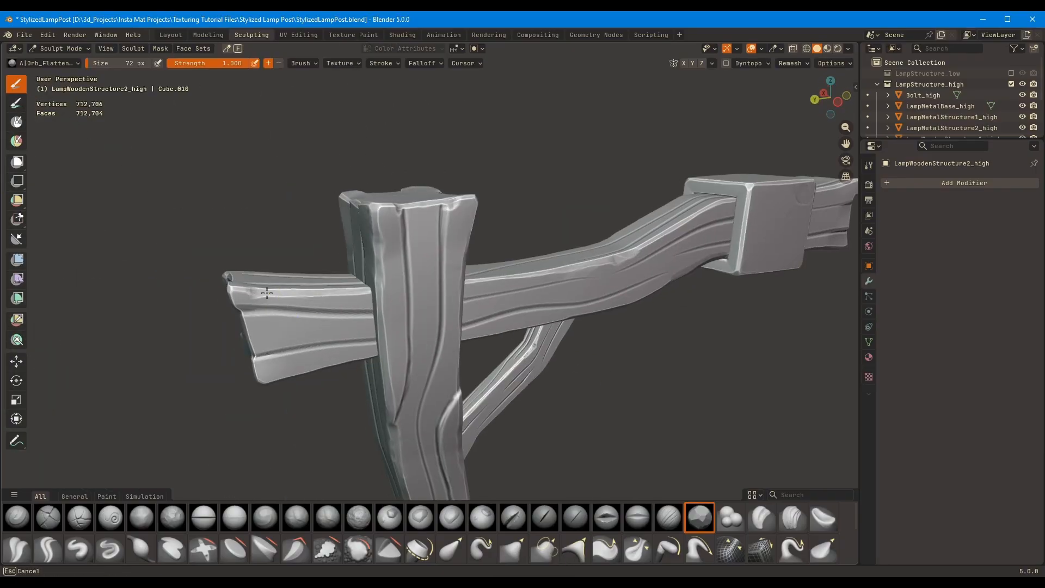
middle_drag(266, 293, 280, 277)
middle_drag(491, 286, 695, 263)
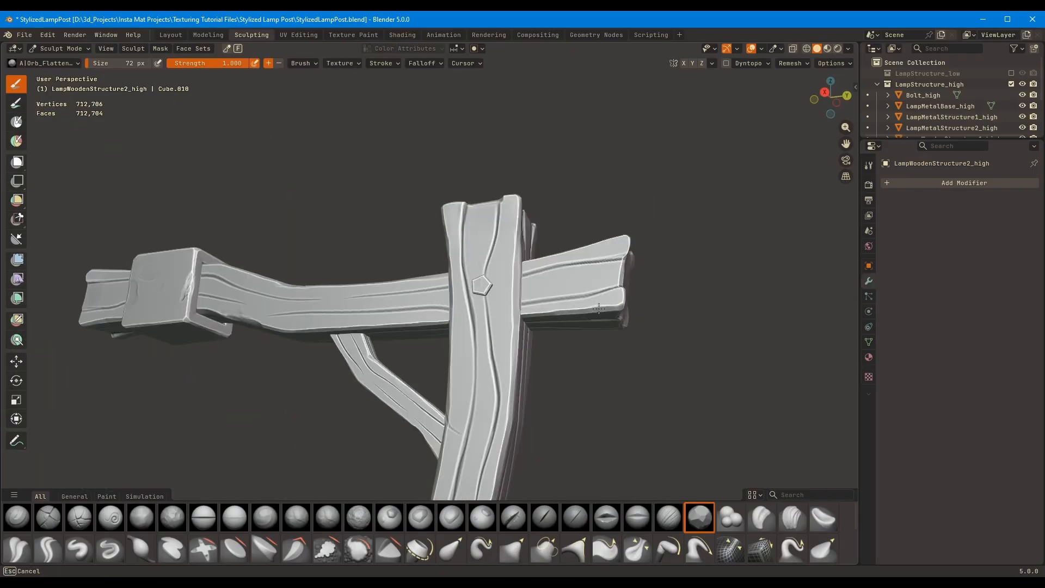
mouse_move(599, 308)
middle_down()
mouse_move(297, 299)
mouse_move(523, 264)
mouse_move(458, 244)
mouse_move(430, 305)
mouse_move(350, 385)
mouse_move(418, 263)
middle_up()
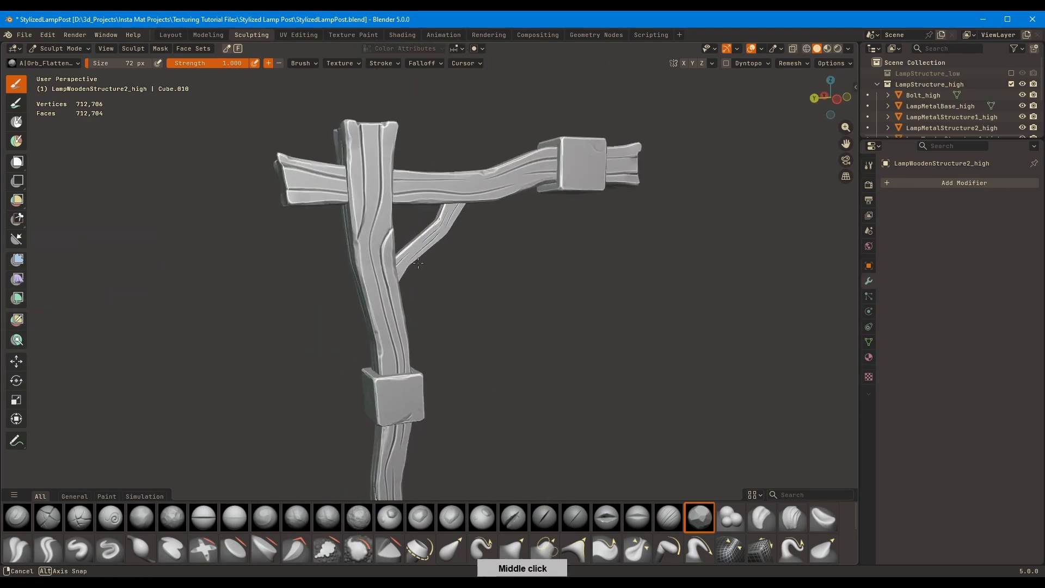
middle_drag(417, 263, 422, 264)
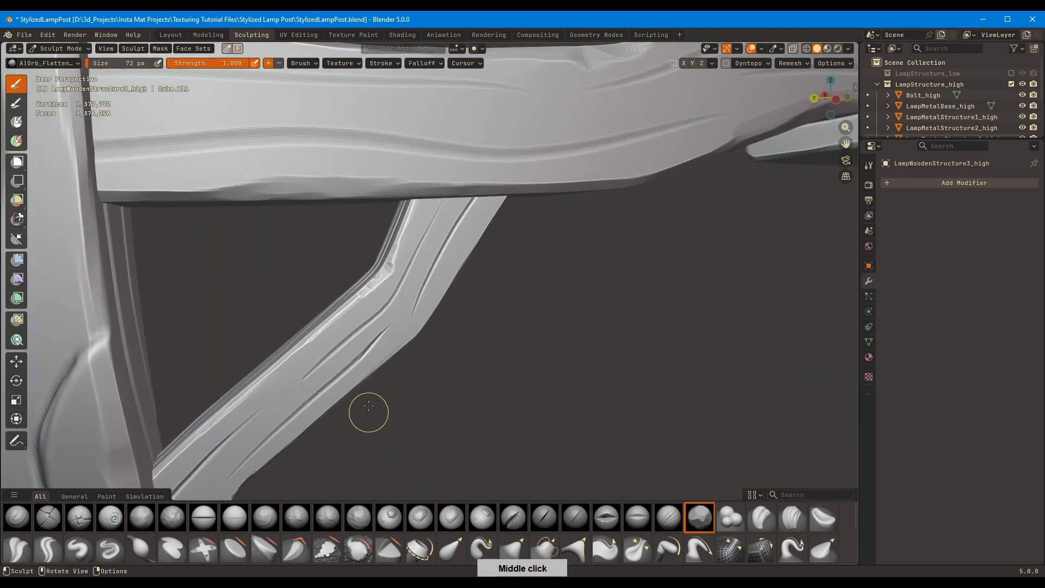
mouse_move(366, 413)
middle_down()
mouse_move(438, 260)
mouse_move(354, 299)
mouse_move(387, 340)
mouse_move(350, 327)
mouse_move(410, 331)
middle_up()
mouse_move(306, 377)
middle_down()
mouse_move(541, 299)
mouse_move(392, 201)
mouse_move(623, 273)
middle_up()
scroll(567, 326, down, 2)
scroll(392, 201, down, 4)
Wear down the edges and corners of the upper and lower metal brackets with the Orb_Flatten brush at 67 px
key(alt+q)
mouse_move(654, 192)
shift+middle_down()
mouse_move(590, 238)
mouse_move(631, 243)
mouse_move(577, 256)
mouse_move(588, 144)
shift+middle_up()
key(f)
click(627, 242)
key(alt+q)
drag(346, 423, 347, 436)
middle_drag(348, 403, 383, 375)
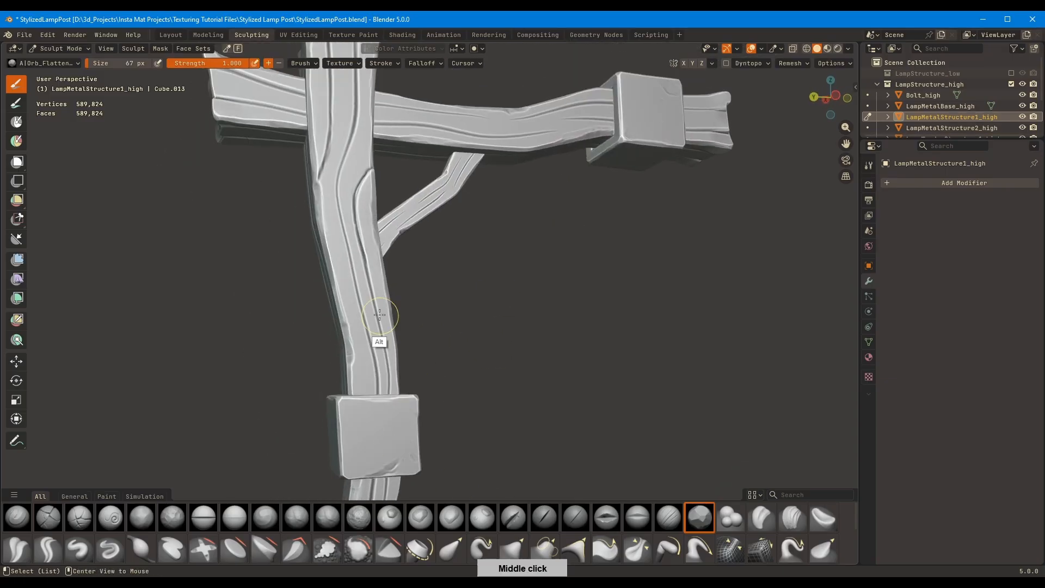
Carve subtle surface texture into the wooden post's faces with the Orb_rubble brush at 67 px and strength 0.303
key(alt+q)
key(2)
middle_drag(380, 315, 361, 366)
mouse_move(392, 333)
middle_down()
mouse_move(418, 283)
mouse_move(345, 207)
mouse_move(360, 237)
middle_up()
key(alt+q)
key(alt+q)
key(shift+f)
click(356, 236)
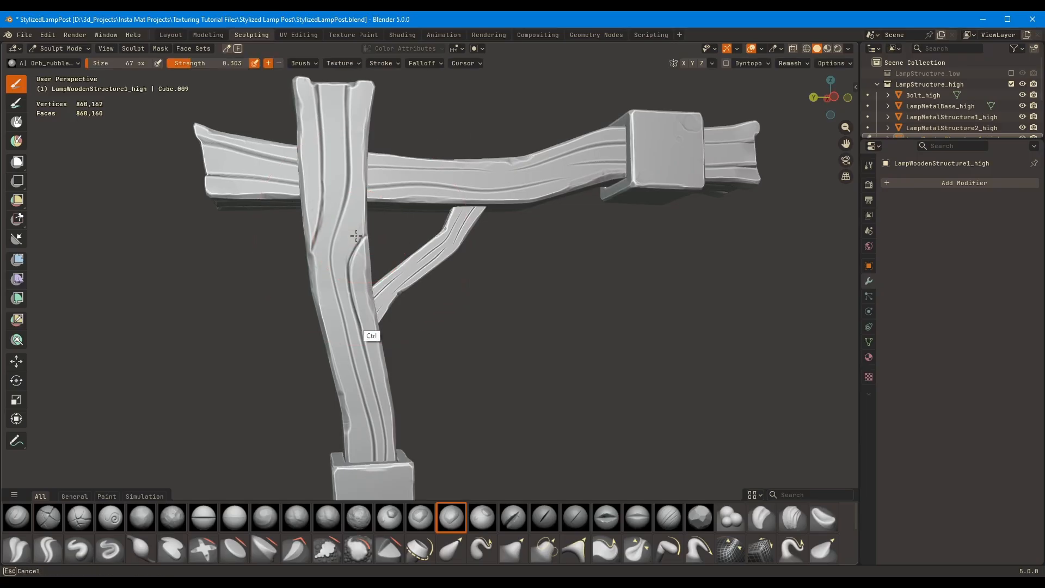
middle_drag(359, 190, 634, 319)
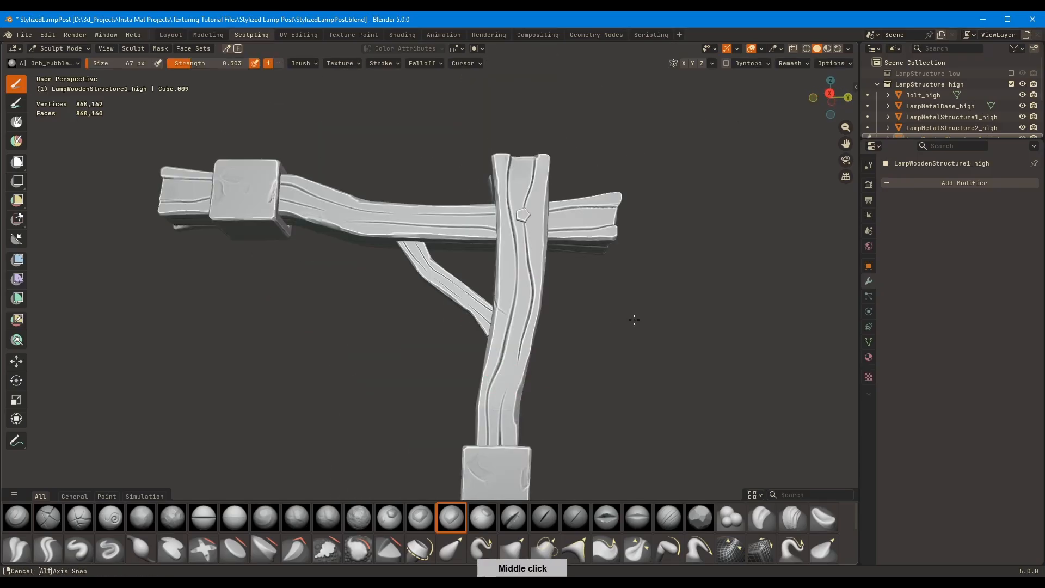
middle_drag(496, 407, 496, 332)
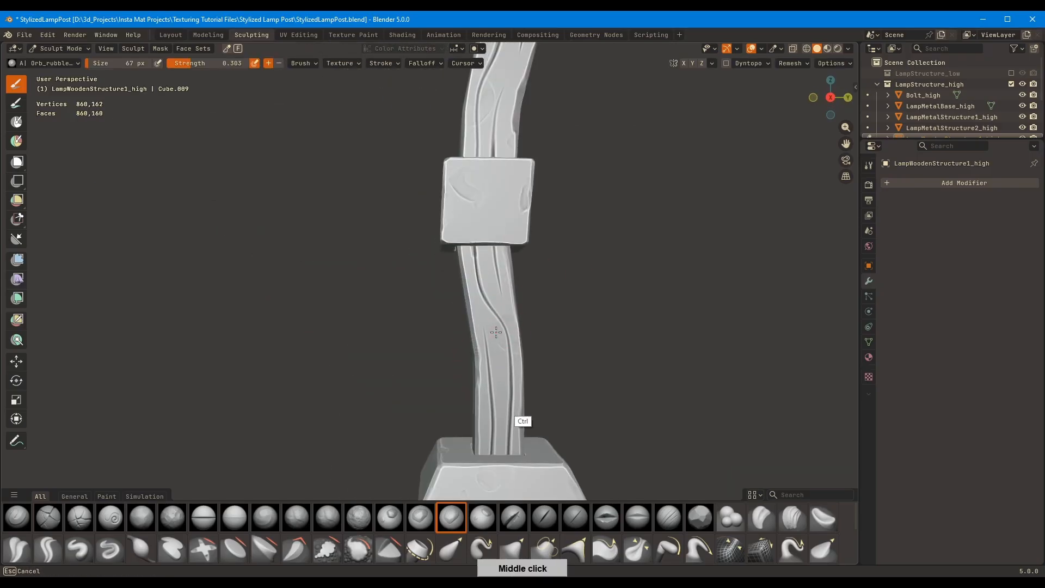
middle_drag(531, 378, 536, 243)
Carve the same subtle texture into the crossbeam with the Orb_rubble brushes at 67 px, using strengths 0.279 and 0.303
key(shift+f)
click(504, 316)
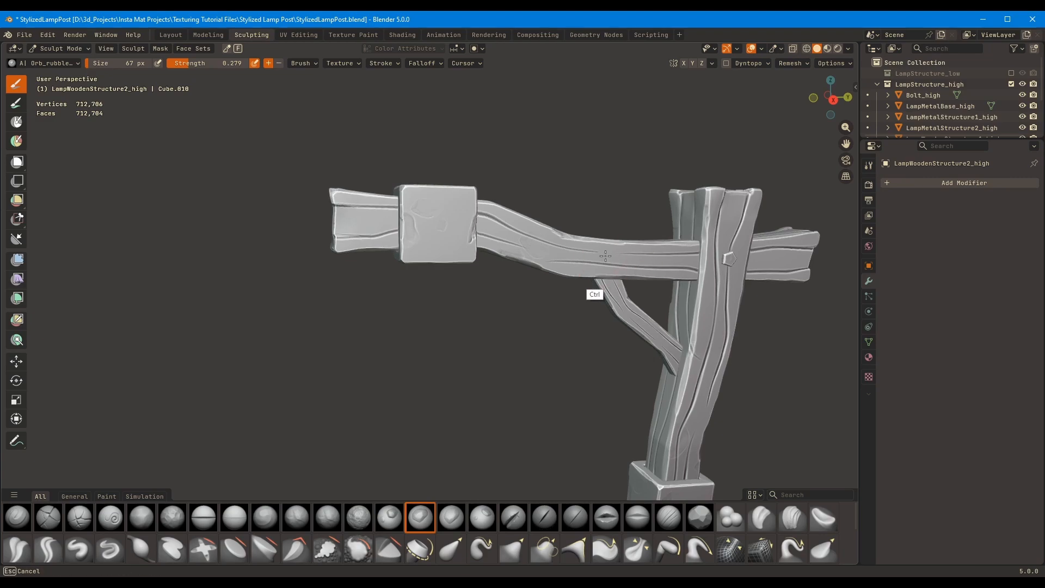
middle_drag(605, 256, 574, 246)
shift+middle_drag(762, 286, 537, 275)
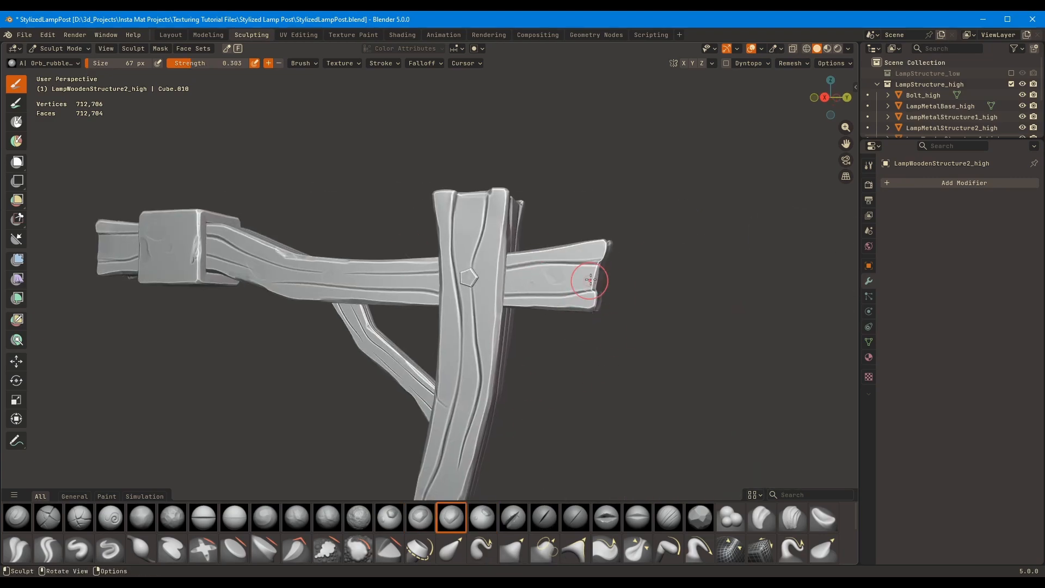
middle_drag(591, 280, 598, 281)
shift+middle_drag(576, 319, 703, 333)
middle_drag(529, 256, 674, 260)
Inspect the pentagonal bolt on the post in the Layout workspace while toggling the viewport's Cavity shading
click(593, 191)
middle_drag(598, 191, 447, 308)
scroll(561, 173, up, 5)
click(528, 154)
scroll(572, 168, up, 4)
click(800, 49)
click(746, 357)
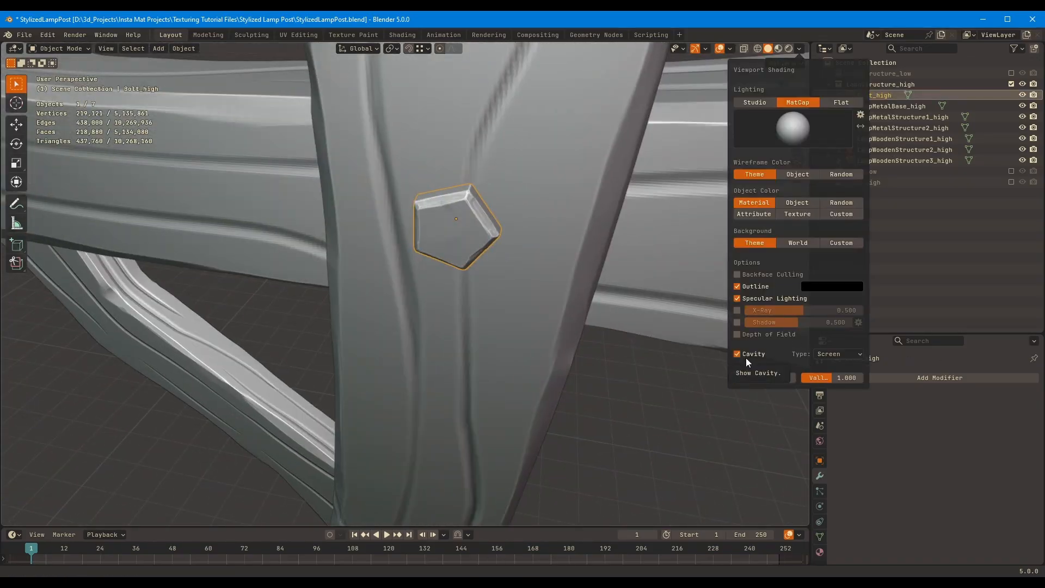
click(746, 357)
middle_drag(509, 289, 519, 275)
Apply Shade Smooth with sharp edges kept to all objects in LampStructure_high and save the file
scroll(520, 276, down, 12)
key(a)
right_click(507, 254)
click(506, 256)
middle_drag(541, 239, 585, 173)
key(ctrl+s)
shift+middle_drag(586, 256, 595, 246)
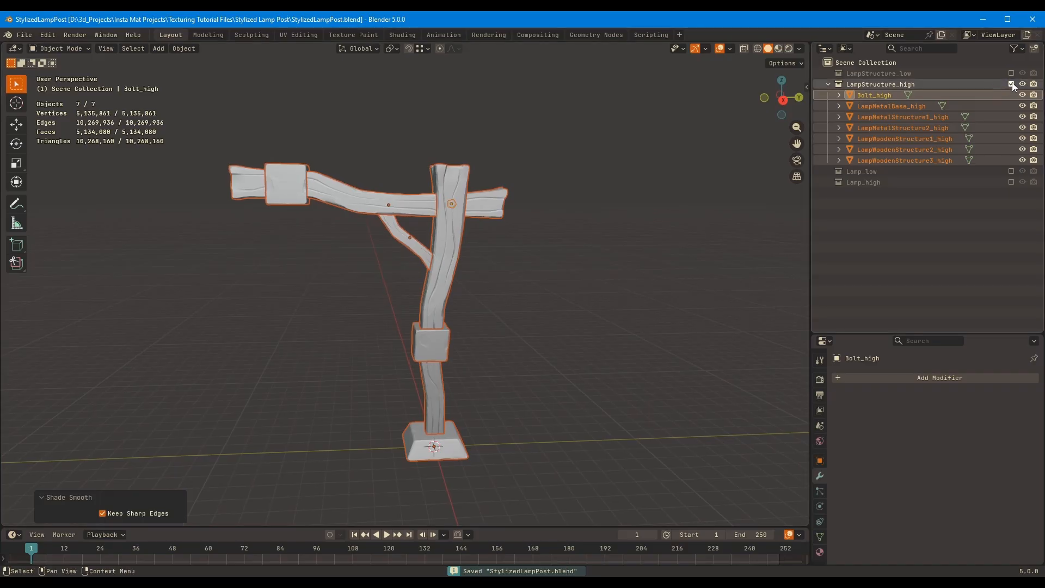
Exclude the LampStructure_high collection, include the Lamp_high collection and frame the hanging lamp
click(1011, 83)
click(1011, 106)
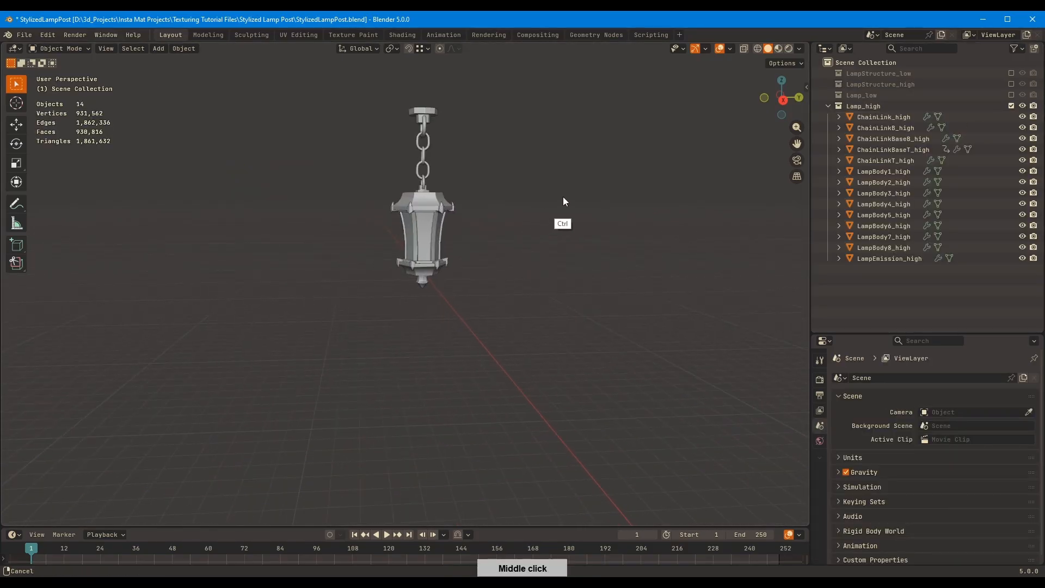
drag(291, 119, 582, 418)
key(KP_Decimal)
click(603, 273)
middle_drag(604, 272, 707, 373)
Apply the Subdivision modifier on ChainLinkBaseT_high and switch to the Sculpting workspace
click(415, 243)
ctrl+middle_drag(481, 249, 527, 206)
key(ctrl+a)
click(252, 34)
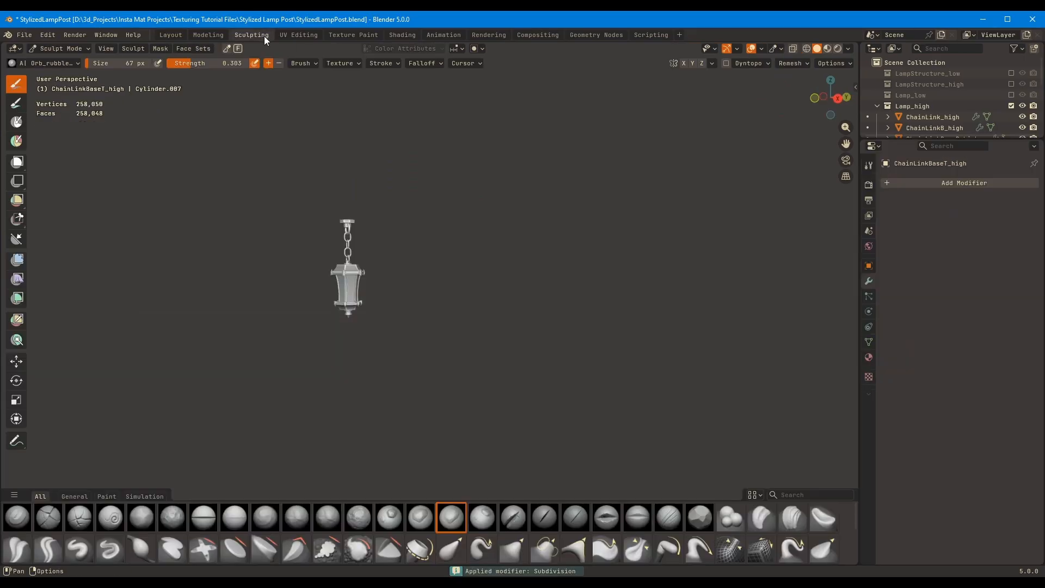
Flatten the sharp edges of the top chain base's octagonal disc with the Orb_Flatten brush at 83 px
shift+middle_drag(353, 261, 381, 202)
mouse_move(381, 201)
ctrl+middle_down()
mouse_move(355, 215)
mouse_move(392, 272)
mouse_move(394, 234)
mouse_move(438, 245)
ctrl+middle_up()
click(699, 518)
key(f)
click(416, 241)
drag(266, 242, 412, 240)
middle_drag(411, 241, 468, 231)
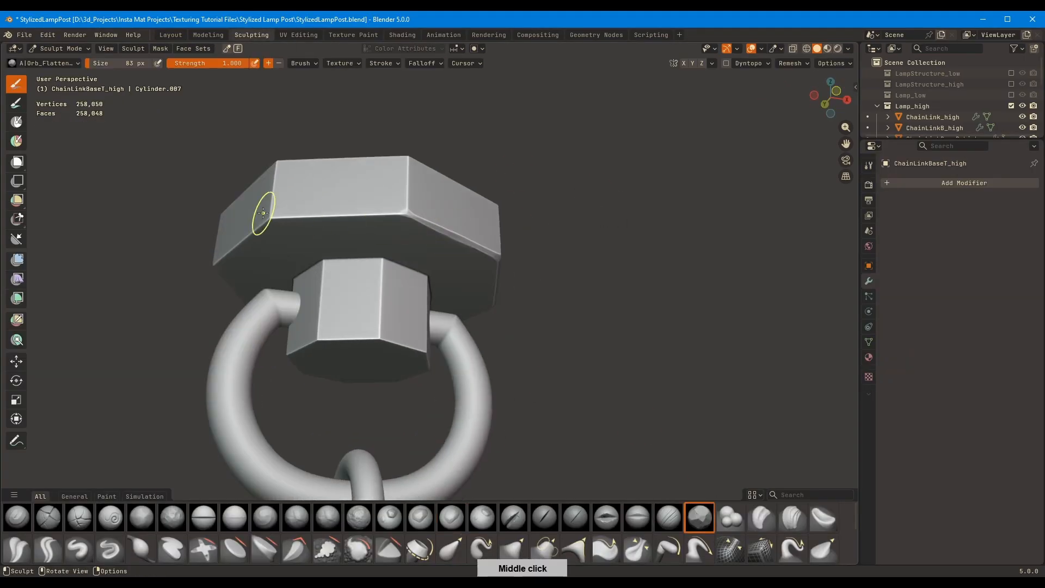
drag(261, 212, 348, 214)
mouse_move(348, 214)
middle_down()
mouse_move(413, 220)
mouse_move(443, 177)
mouse_move(427, 187)
mouse_move(442, 245)
mouse_move(497, 328)
mouse_move(359, 266)
mouse_move(482, 278)
middle_up()
middle_drag(407, 338, 447, 294)
mouse_move(555, 164)
middle_down()
mouse_move(606, 116)
mouse_move(588, 182)
mouse_move(447, 193)
mouse_move(493, 203)
mouse_move(431, 168)
mouse_move(452, 167)
mouse_move(443, 191)
mouse_move(347, 287)
mouse_move(416, 261)
middle_up()
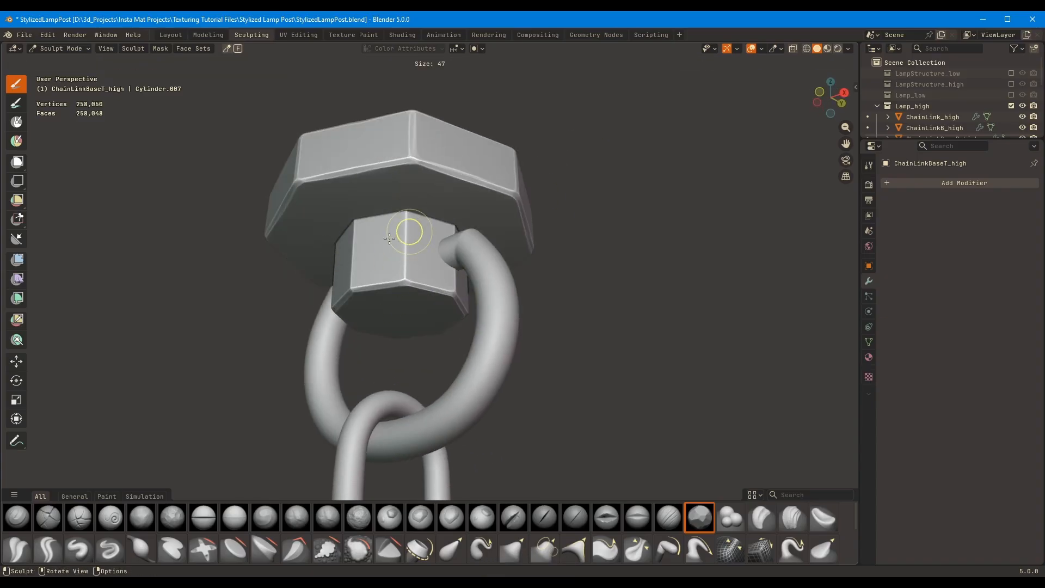
Flatten the hub edges of the top chain base with the Orb_Flatten brush at 48 px and isolate the part
mouse_move(411, 226)
middle_down()
mouse_move(434, 247)
mouse_move(383, 239)
mouse_move(400, 215)
middle_up()
mouse_move(400, 215)
ctrl+middle_down()
mouse_move(399, 201)
mouse_move(648, 450)
ctrl+middle_up()
key(KP_Divide)
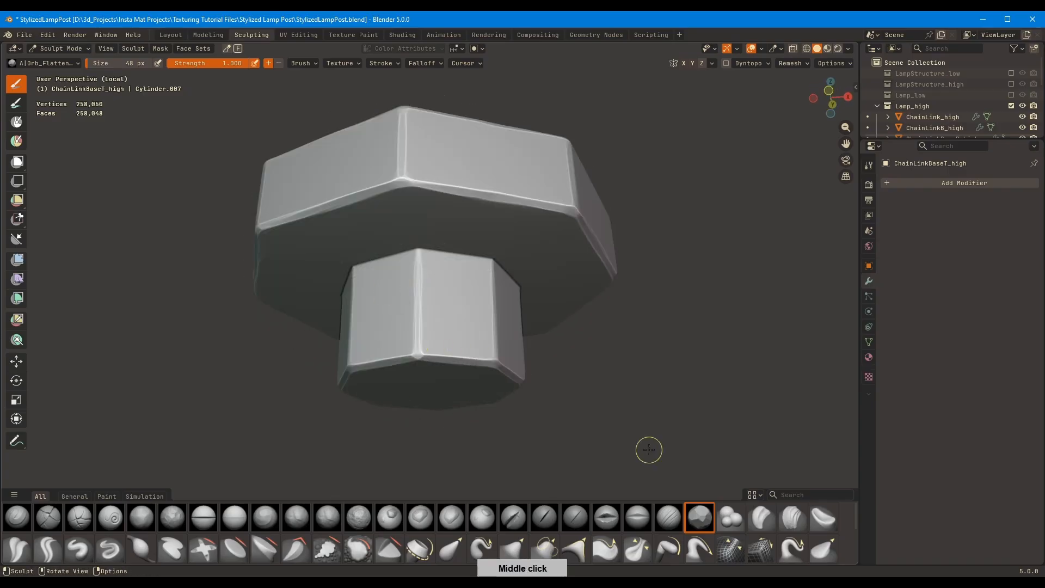
mouse_move(375, 261)
middle_down()
mouse_move(379, 238)
mouse_move(462, 236)
mouse_move(406, 239)
mouse_move(644, 271)
mouse_move(653, 316)
middle_up()
scroll(437, 243, down, 5)
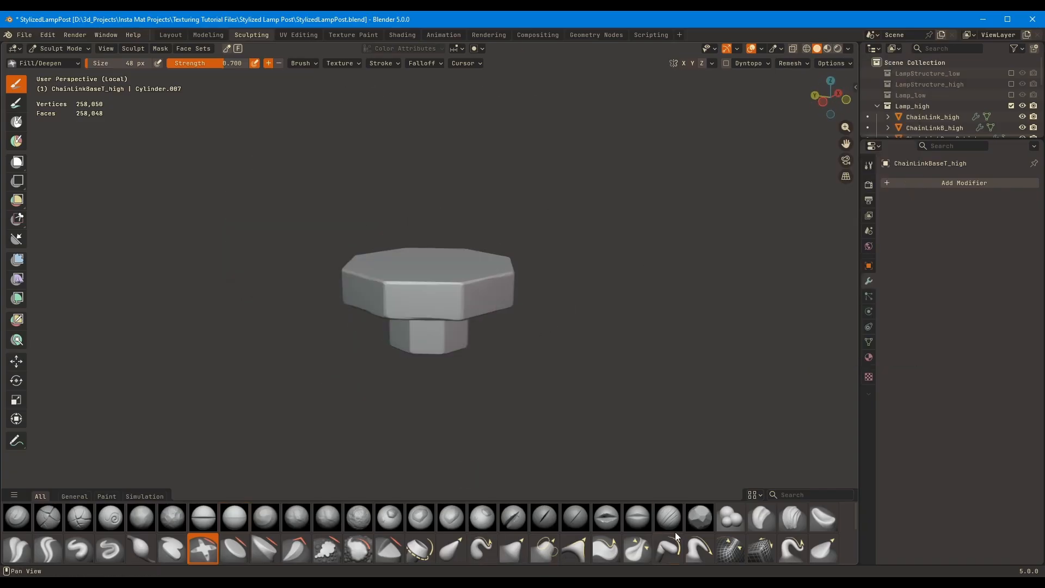
Bevel the remaining rim and corner edges of the isolated top chain base with the Orb_Flatten brush
click(696, 521)
middle_drag(479, 259, 453, 274)
middle_drag(447, 310, 506, 306)
middle_drag(429, 305, 582, 274)
middle_drag(471, 270, 424, 337)
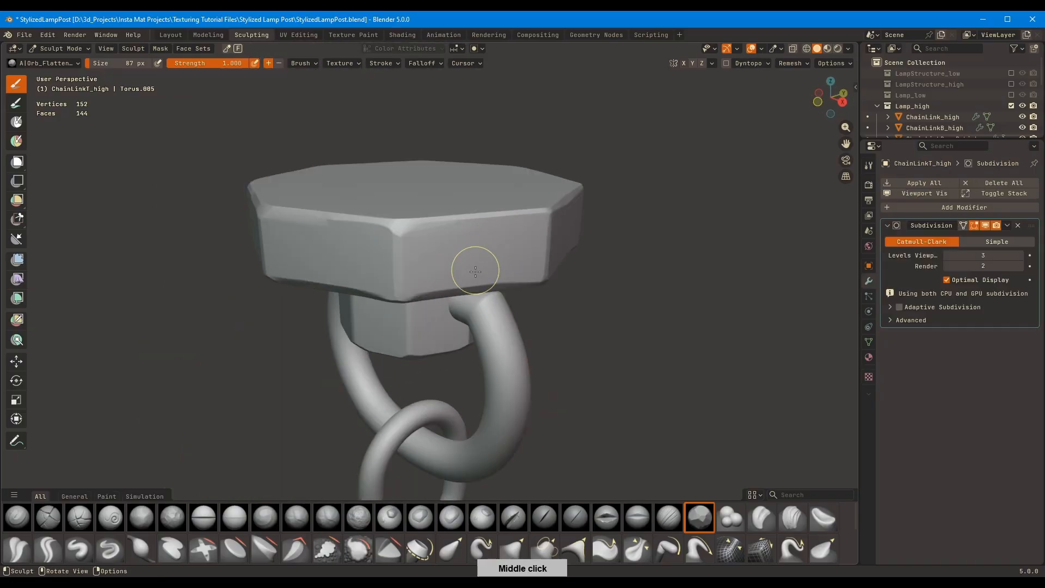
Apply the top ring link's Subdivision modifier and shape worn facets into it with Orb_Flatten at 87 px and Fill/Deepen at 100 px
middle_drag(473, 323, 541, 378)
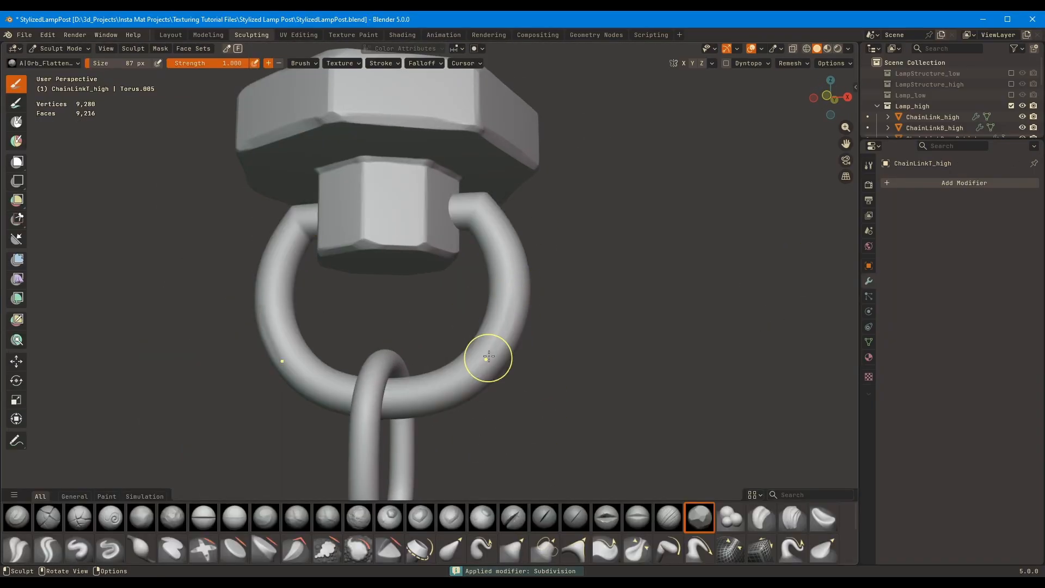
mouse_move(416, 394)
middle_down()
mouse_move(455, 419)
mouse_move(473, 238)
mouse_move(463, 332)
mouse_move(491, 220)
middle_up()
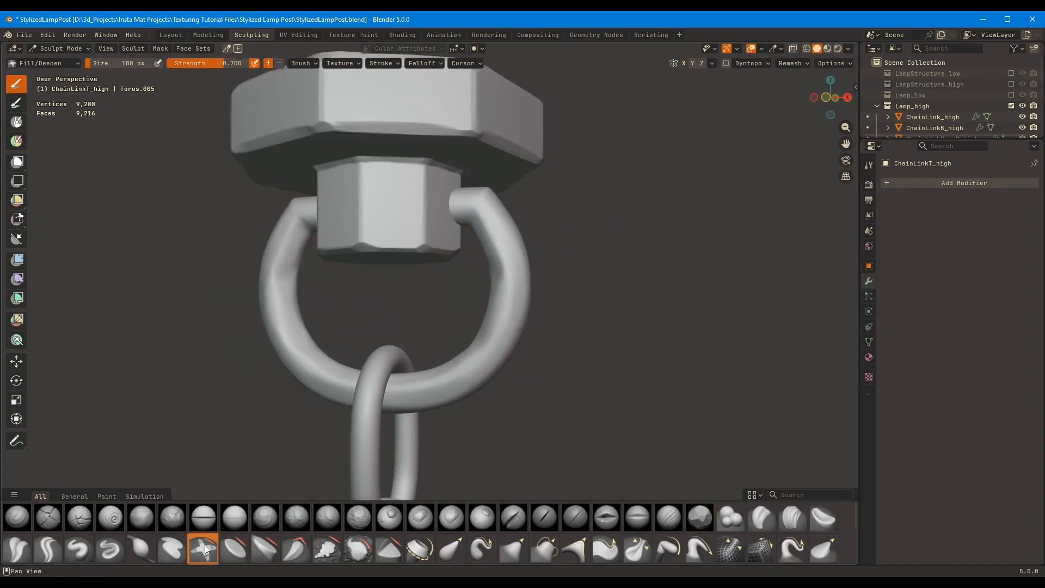
middle_drag(479, 291, 625, 501)
mouse_move(483, 206)
middle_down()
mouse_move(425, 196)
mouse_move(400, 210)
middle_up()
key(f)
click(397, 273)
ctrl+middle_drag(577, 217, 595, 283)
shift+middle_drag(544, 462, 585, 218)
Switch sculpting to the bottom ring link, apply its Subdivision modifier and shape worn facets into it
key(alt+q)
key(ctrl+a)
middle_drag(521, 314, 582, 310)
ctrl+middle_drag(443, 403, 457, 318)
drag(375, 318, 374, 325)
Apply the Subdivision modifier on ChainLinkBaseB_high, isolate the part and flatten the edges around its hub's top
mouse_move(458, 282)
middle_down()
mouse_move(397, 354)
mouse_move(446, 301)
mouse_move(385, 350)
mouse_move(420, 345)
mouse_move(438, 362)
mouse_move(704, 303)
mouse_move(450, 247)
mouse_move(506, 272)
mouse_move(565, 276)
middle_up()
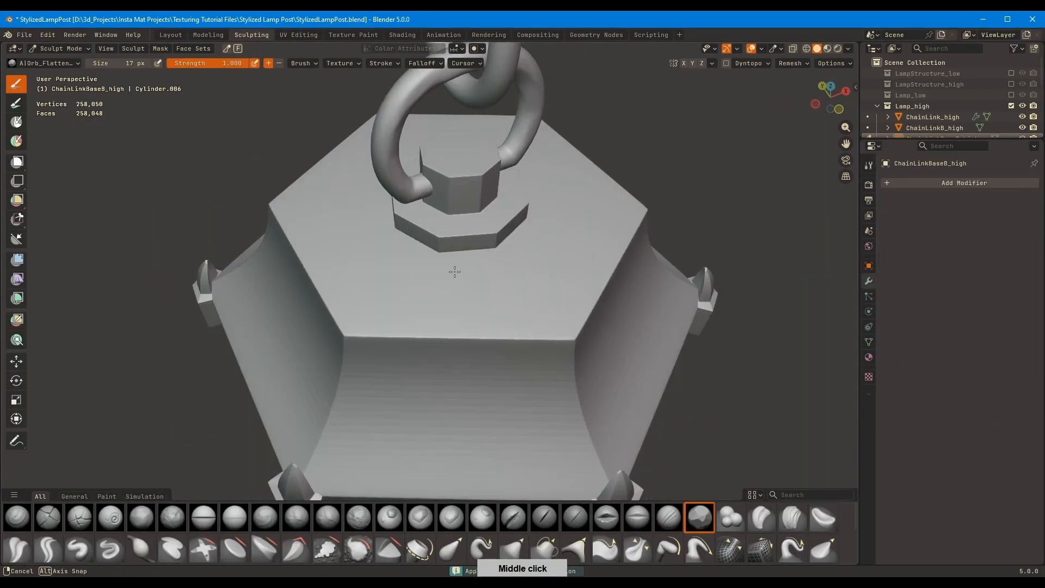
middle_drag(454, 272, 293, 206)
key(KP_Divide)
middle_drag(462, 304, 459, 249)
drag(459, 249, 400, 252)
middle_drag(419, 261, 473, 321)
Flatten the upper rim and outer corners of the bottom chain base's disc with the Orb_Flatten brush at about 80 px
key(f)
click(435, 338)
drag(400, 357, 540, 317)
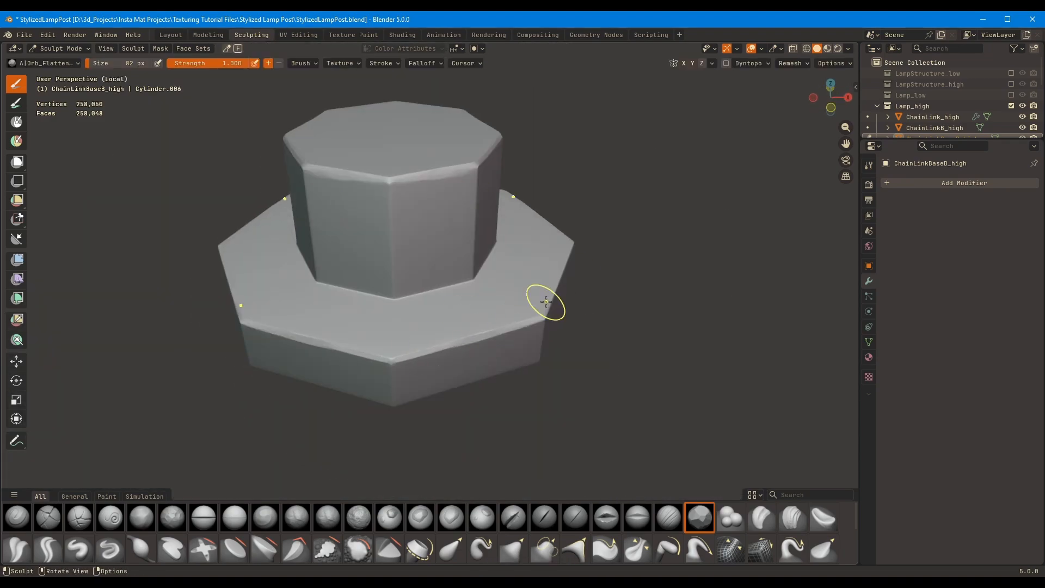
middle_drag(546, 300, 514, 319)
drag(517, 351, 598, 284)
mouse_move(560, 375)
middle_down()
mouse_move(548, 360)
mouse_move(585, 322)
middle_up()
drag(520, 357, 521, 309)
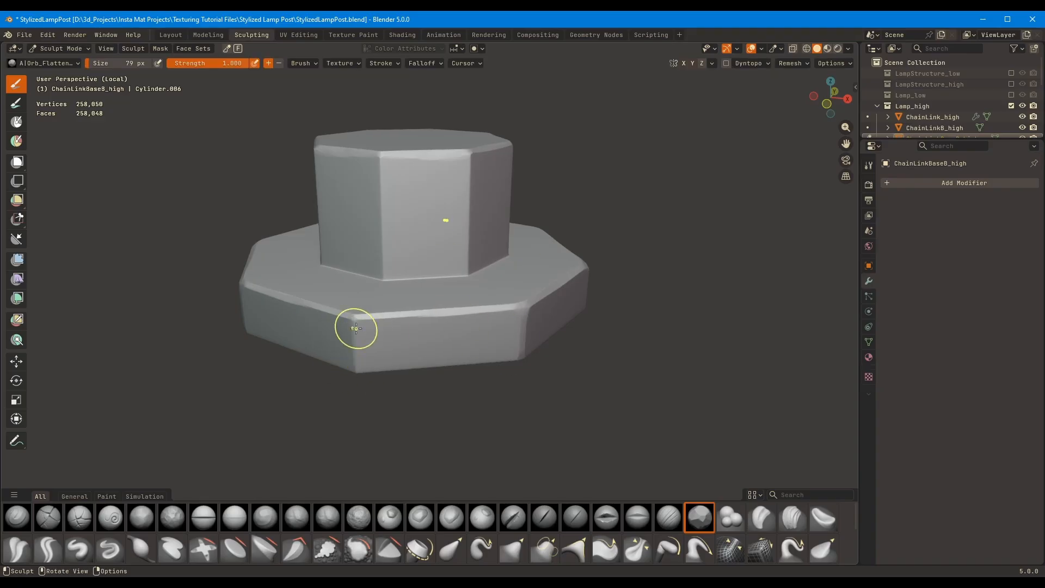
mouse_move(356, 328)
middle_down()
mouse_move(397, 240)
mouse_move(473, 163)
mouse_move(398, 208)
mouse_move(380, 354)
mouse_move(305, 283)
mouse_move(443, 226)
mouse_move(336, 215)
mouse_move(472, 324)
middle_up()
Bevel the crease where the bottom chain base's hub meets its disc with the Orb_Flatten brush at 59 px
key(f)
click(457, 324)
key(shift+t)
drag(385, 342, 459, 317)
middle_drag(459, 317, 425, 304)
drag(423, 306, 478, 284)
mouse_move(477, 261)
middle_down()
mouse_move(449, 281)
mouse_move(536, 255)
middle_up()
drag(258, 309, 417, 320)
mouse_move(430, 316)
middle_down()
mouse_move(469, 338)
mouse_move(458, 330)
middle_up()
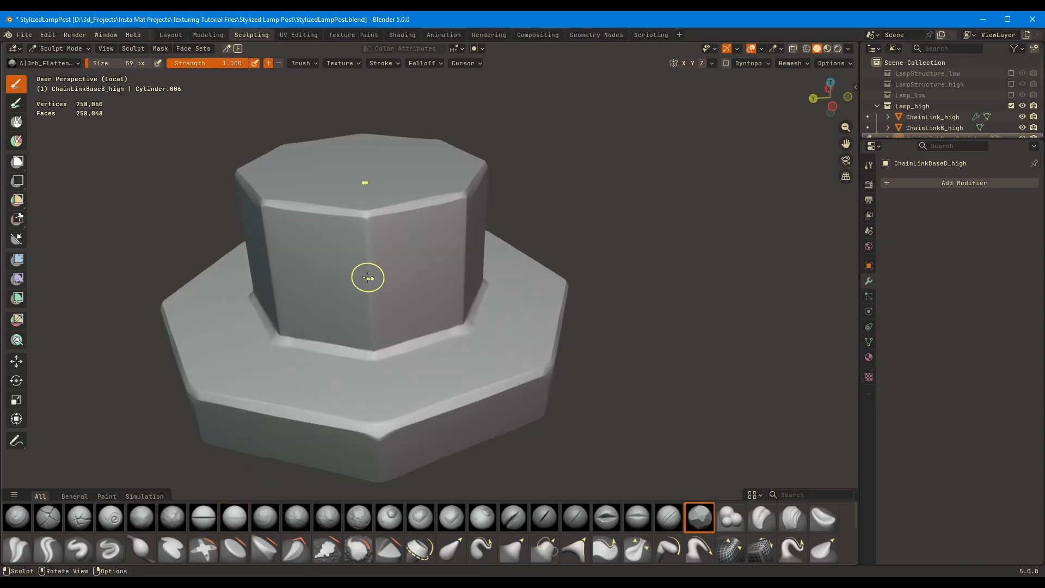
Flatten the bottom chain base's vertical edges and corners with Orb_Flatten at 59 px and 136 px, and leave the isolated view
mouse_move(368, 277)
middle_down()
mouse_move(490, 212)
mouse_move(468, 218)
mouse_move(450, 285)
mouse_move(673, 64)
middle_up()
mouse_move(475, 281)
middle_down()
mouse_move(460, 249)
mouse_move(471, 291)
mouse_move(452, 220)
mouse_move(462, 243)
mouse_move(464, 234)
mouse_move(471, 371)
mouse_move(524, 387)
mouse_move(509, 304)
middle_up()
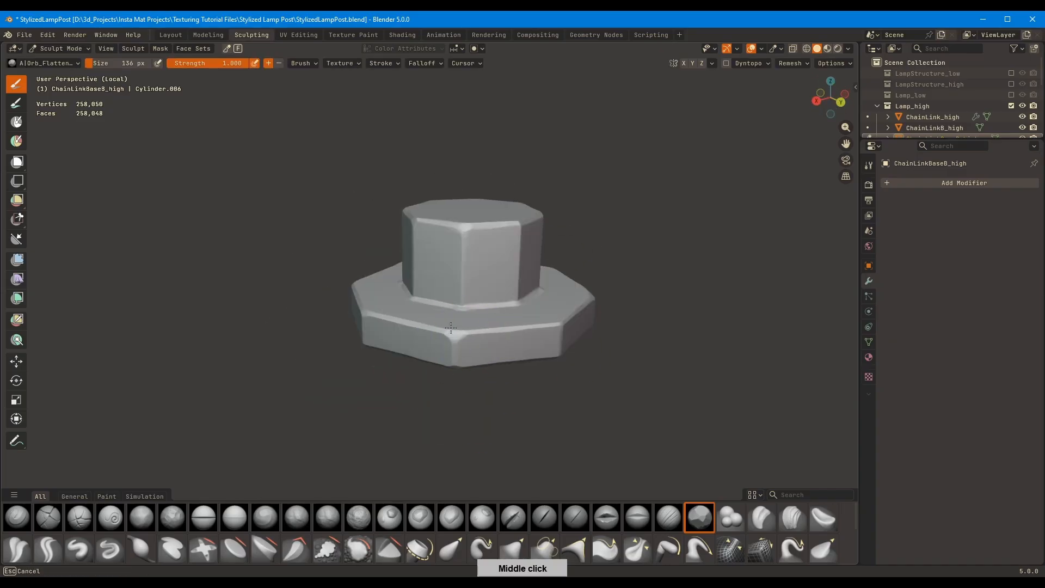
ctrl+middle_drag(503, 239, 495, 294)
key(slash)
Switch to the lamp roof LampBody1_high, apply its Subdivision modifier in the Layout workspace and return to the Sculpting workspace
middle_drag(608, 220, 571, 180)
ctrl+middle_drag(605, 180, 593, 256)
key(alt+q)
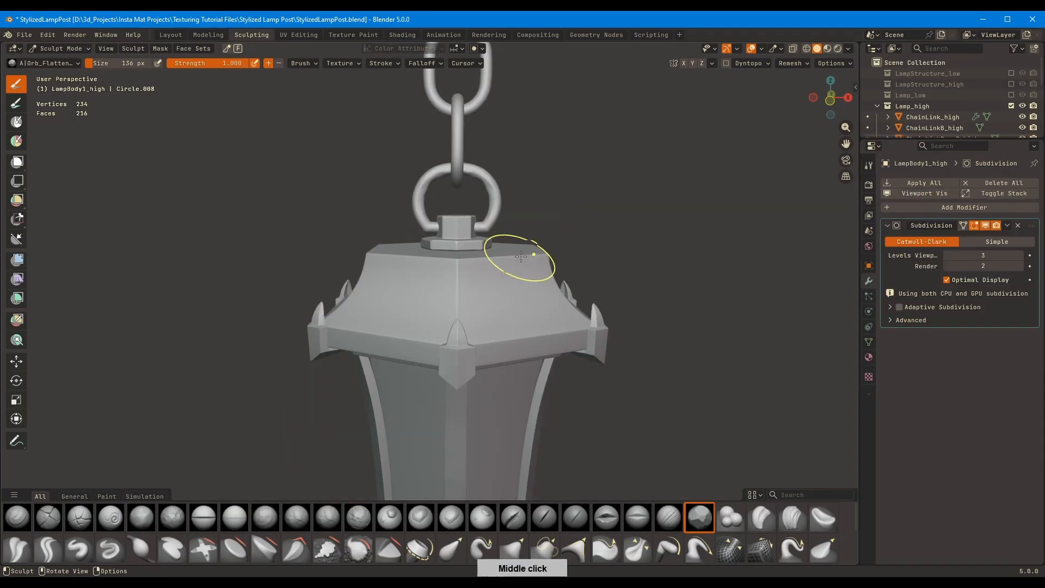
middle_drag(517, 256, 506, 262)
mouse_move(511, 272)
ctrl+middle_down()
mouse_move(516, 309)
mouse_move(467, 328)
ctrl+middle_up()
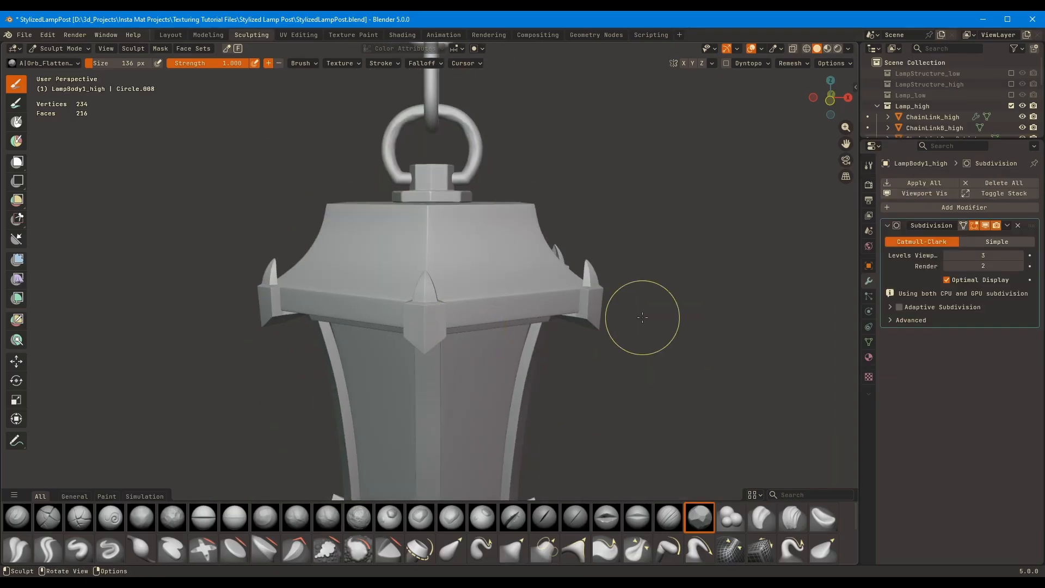
middle_drag(601, 242, 612, 279)
click(171, 35)
ctrl+scroll(968, 451, up, 1)
shift+middle_drag(607, 463, 605, 218)
ctrl+scroll(958, 451, up, 1)
key(ctrl+a)
shift+middle_drag(493, 349, 505, 259)
click(252, 35)
Flatten the edges around the roof's hexagonal top face with the Orb_Flatten brush at 77 px
mouse_move(460, 226)
middle_down()
mouse_move(464, 282)
mouse_move(468, 234)
middle_up()
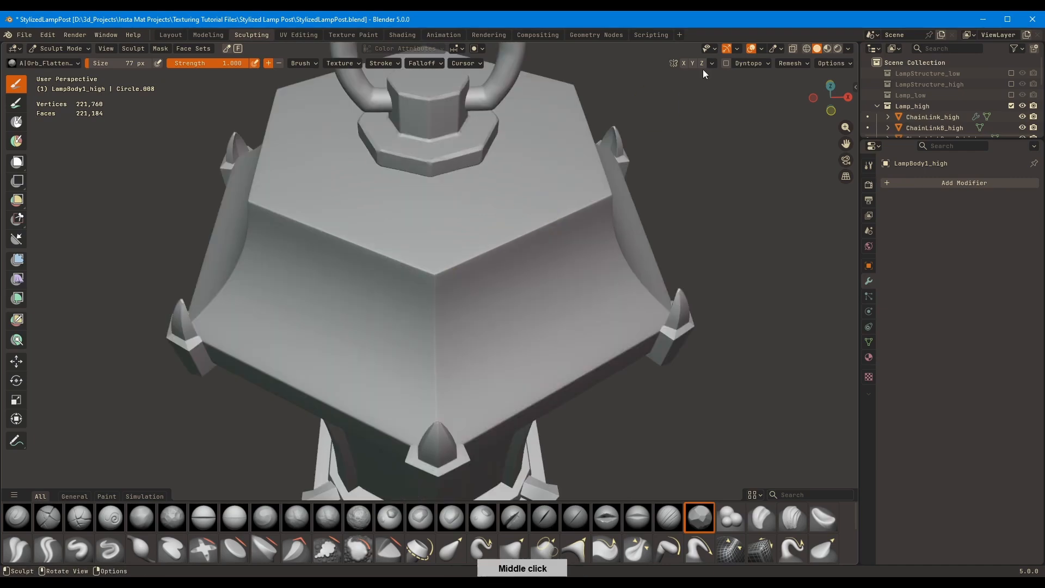
click(762, 48)
mouse_move(483, 287)
middle_down()
mouse_move(521, 212)
mouse_move(432, 293)
mouse_move(537, 227)
middle_up()
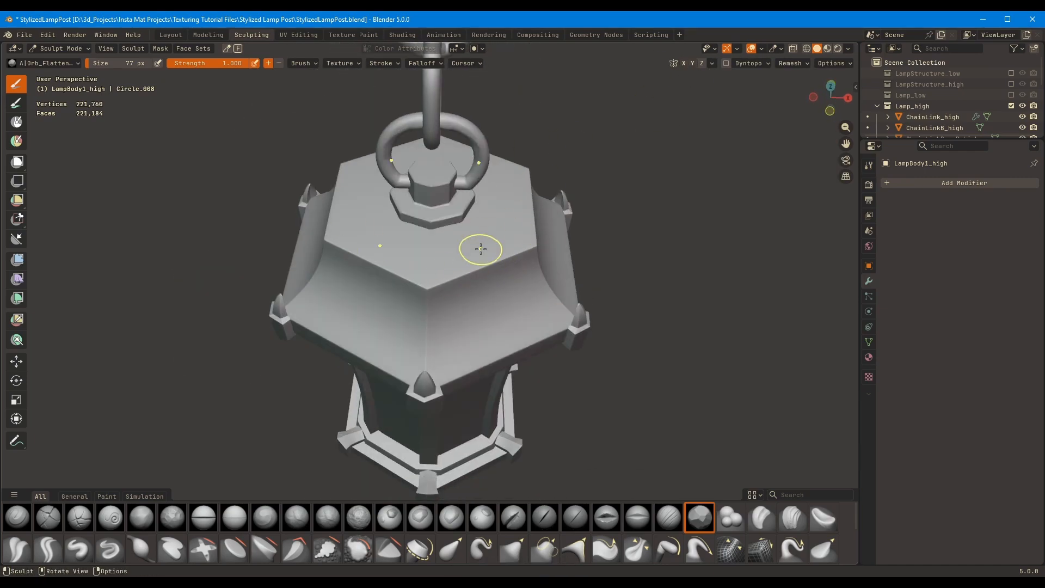
middle_drag(454, 284, 440, 289)
scroll(440, 288, up, 4)
scroll(439, 299, down, 4)
drag(439, 296, 545, 259)
middle_drag(588, 283, 541, 294)
Widen the bevel along the roof's upper edges and blunt its top corners with the Orb_Flatten brush at 101 px
key(f)
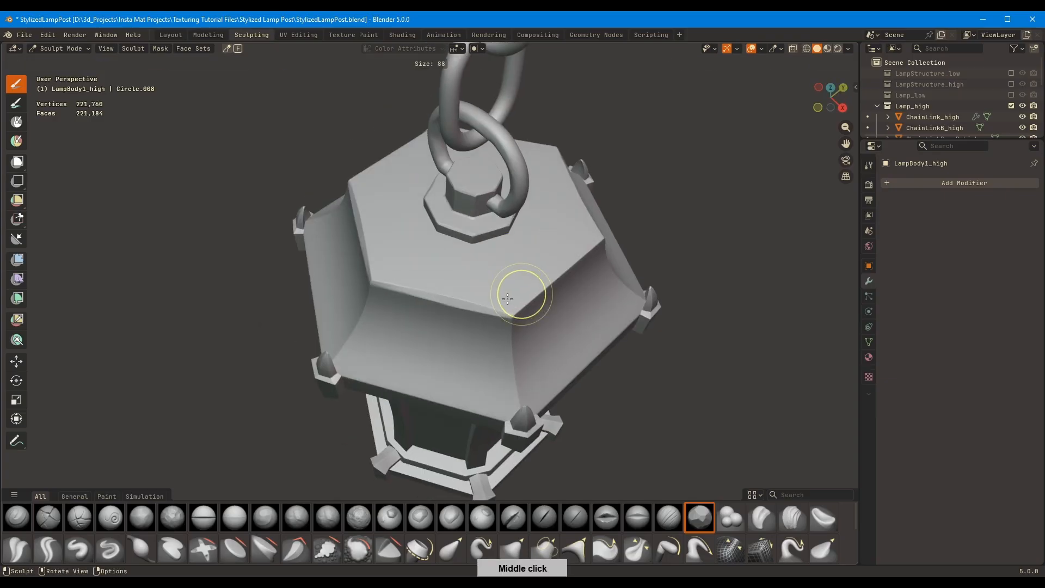
click(545, 294)
drag(514, 315, 567, 265)
mouse_move(567, 265)
middle_down()
mouse_move(471, 273)
mouse_move(448, 313)
mouse_move(457, 266)
mouse_move(484, 234)
middle_up()
key(f)
click(443, 296)
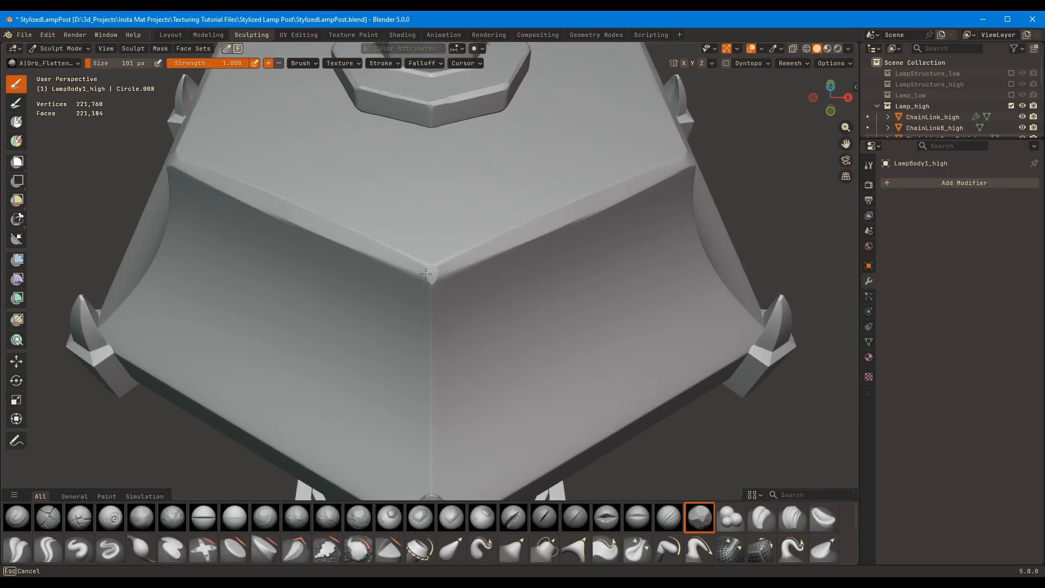
mouse_move(425, 274)
middle_down()
mouse_move(602, 305)
mouse_move(537, 316)
mouse_move(489, 268)
mouse_move(367, 289)
mouse_move(472, 229)
middle_up()
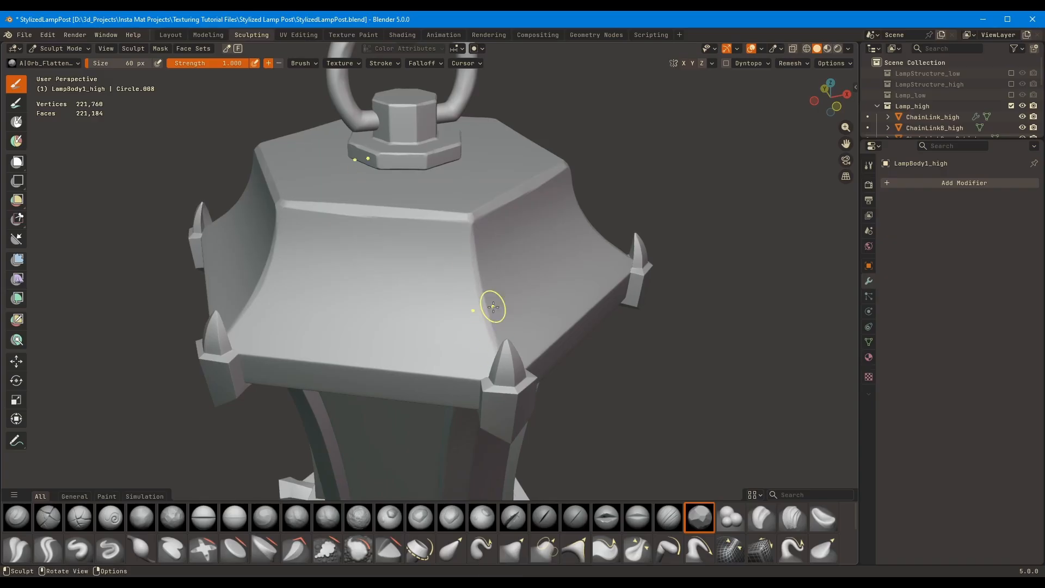
Flatten the ridges between the roof's curved faces at 60 px, isolate the roof and wear its lower edges at 102 px
mouse_move(493, 308)
middle_down()
mouse_move(460, 331)
mouse_move(477, 283)
mouse_move(469, 182)
mouse_move(532, 233)
mouse_move(611, 182)
mouse_move(617, 247)
mouse_move(566, 212)
mouse_move(515, 278)
mouse_move(506, 360)
middle_up()
key(KP_Divide)
mouse_move(505, 384)
mouse_down()
mouse_move(495, 393)
mouse_move(468, 373)
mouse_up()
mouse_move(468, 374)
middle_down()
mouse_move(475, 264)
mouse_move(544, 205)
mouse_move(599, 307)
mouse_move(582, 331)
mouse_move(549, 327)
mouse_move(523, 227)
mouse_move(595, 327)
mouse_move(544, 213)
mouse_move(517, 240)
mouse_move(511, 294)
mouse_move(482, 350)
mouse_move(492, 317)
mouse_move(605, 272)
middle_up()
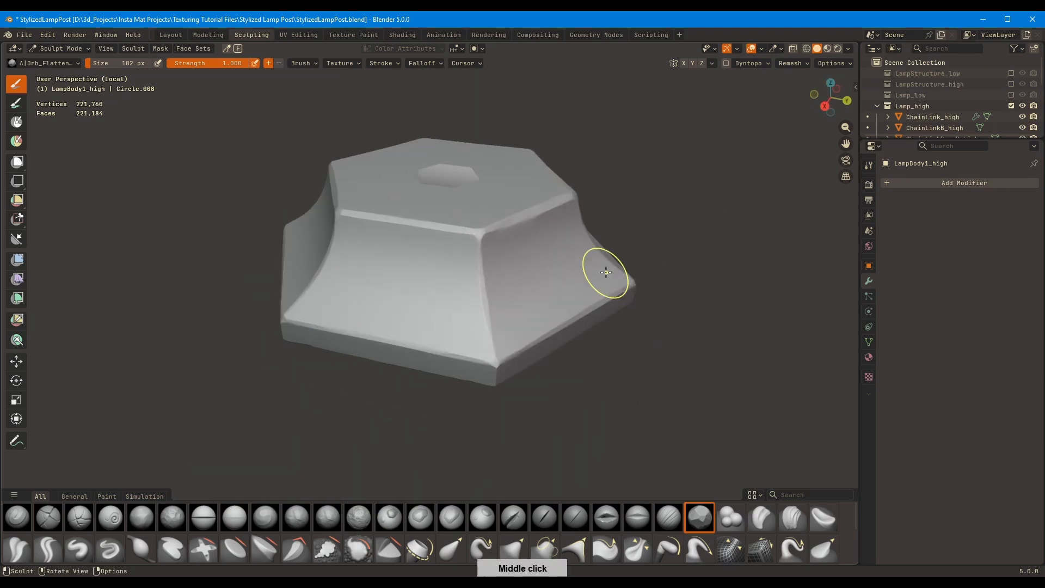
Enable Cavity shading in the viewport for the isolated lamp roof
mouse_move(549, 225)
middle_down()
mouse_move(506, 240)
mouse_move(462, 236)
mouse_move(492, 234)
mouse_move(501, 264)
mouse_move(602, 378)
mouse_move(377, 247)
mouse_move(476, 220)
mouse_move(429, 274)
mouse_move(457, 249)
middle_up()
click(847, 49)
click(785, 355)
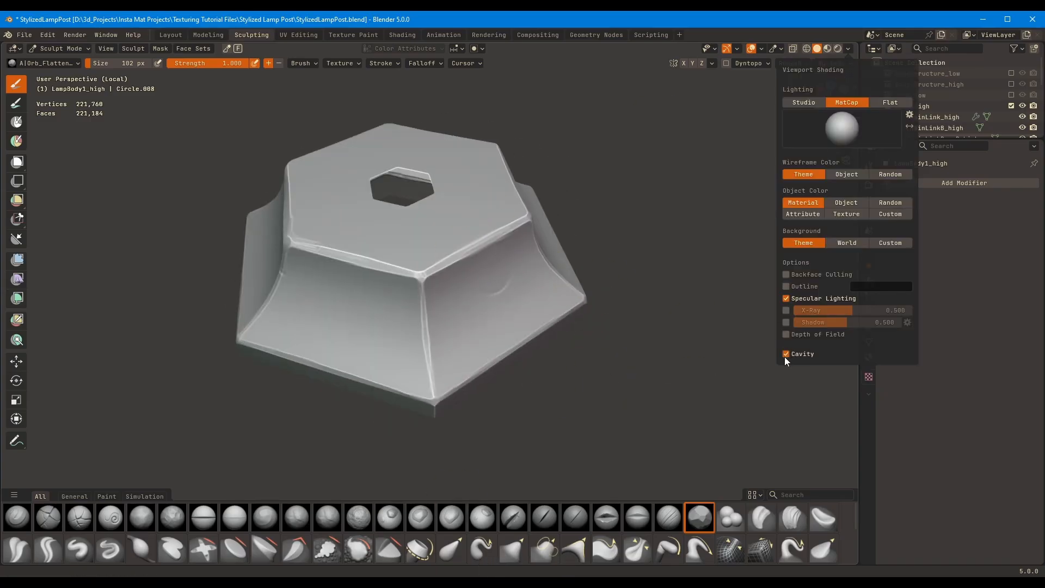
Leave the isolated view of the roof and switch sculpting to the roof's corner pieces, LampBody2_high
mouse_move(604, 277)
middle_down()
mouse_move(635, 233)
mouse_move(669, 239)
middle_up()
key(slash)
mouse_move(577, 333)
middle_down()
mouse_move(569, 361)
mouse_move(560, 296)
middle_up()
key(alt+q)
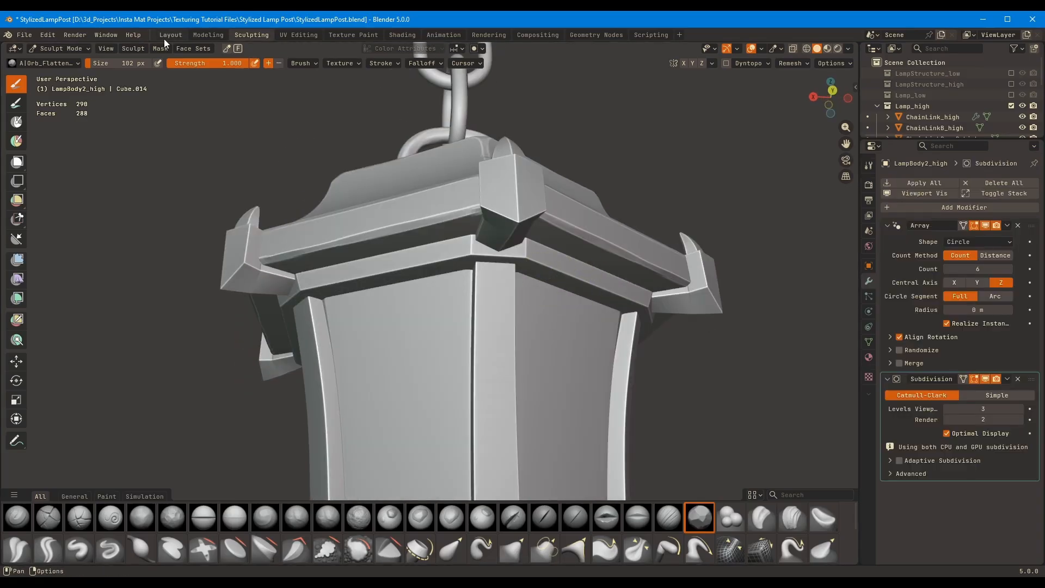
Set LampBody2_high's Subdivision viewport level to 4, move it above the Array and hide the Array in the viewport
click(169, 36)
middle_drag(566, 457, 591, 365)
scroll(988, 506, down, 4)
click(1018, 496)
drag(1030, 475, 1010, 345)
click(986, 516)
scroll(545, 208, up, 5)
Check the corner piece's mesh density in wireframe with Optimal Display off, and apply its Subdivision modifier
middle_drag(613, 272, 583, 304)
key(q)
click(583, 305)
click(915, 475)
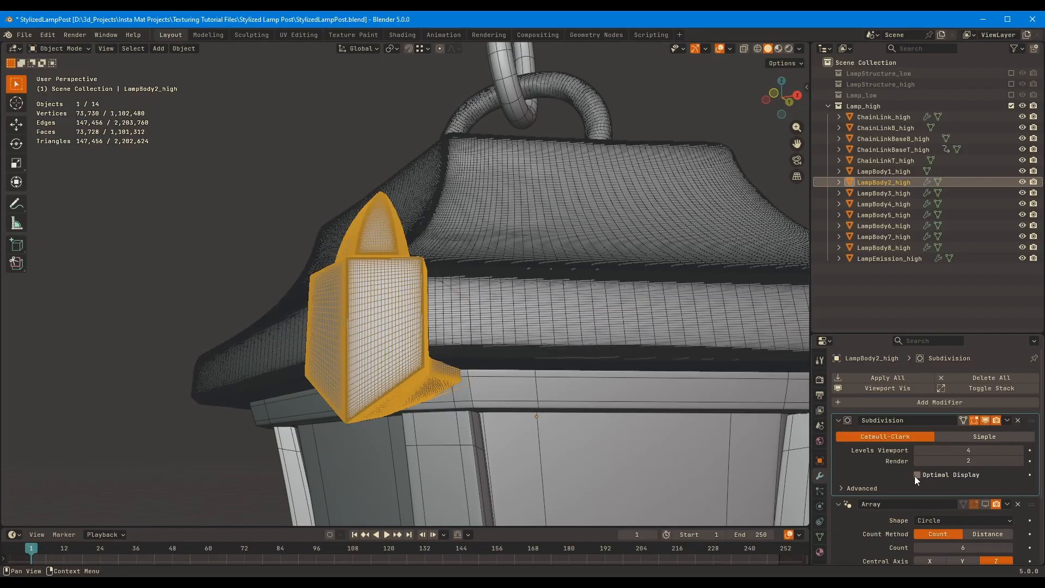
click(914, 476)
key(q)
key(ctrl+a)
Return to the sculpting workspace and hide the Array copies so only the original corner piece is displayed
click(252, 36)
mouse_move(541, 268)
middle_down()
mouse_move(492, 336)
mouse_move(326, 341)
middle_up()
scroll(326, 340, up, 6)
click(986, 225)
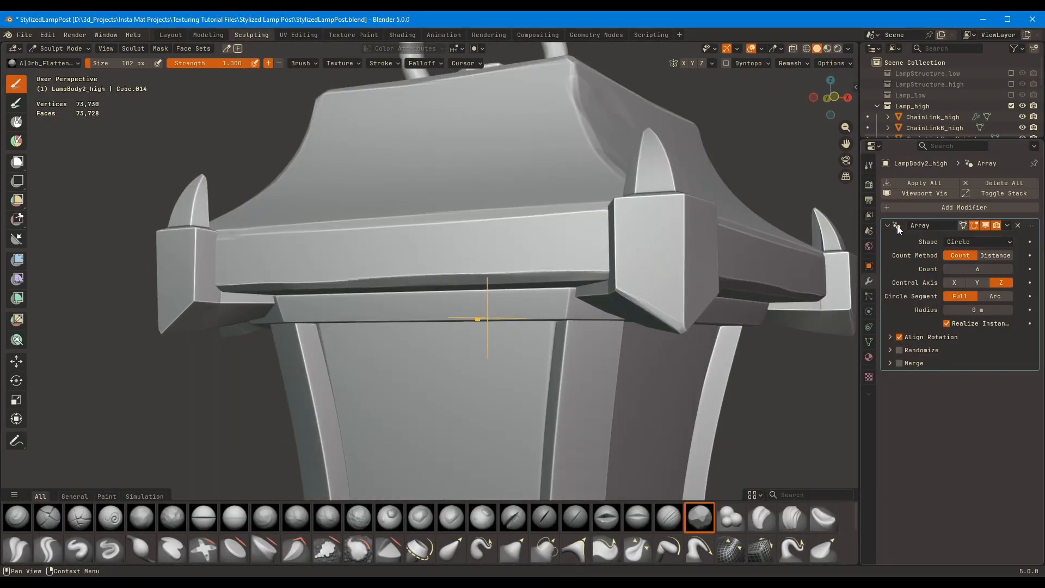
click(986, 227)
click(986, 227)
click(987, 227)
Set the Orb_Flatten brush to 70 px, isolate the corner piece and wear down the edges of its block and spike
mouse_move(648, 248)
middle_down()
mouse_move(501, 251)
mouse_move(452, 228)
mouse_move(462, 210)
middle_up()
scroll(468, 261, up, 3)
key(f)
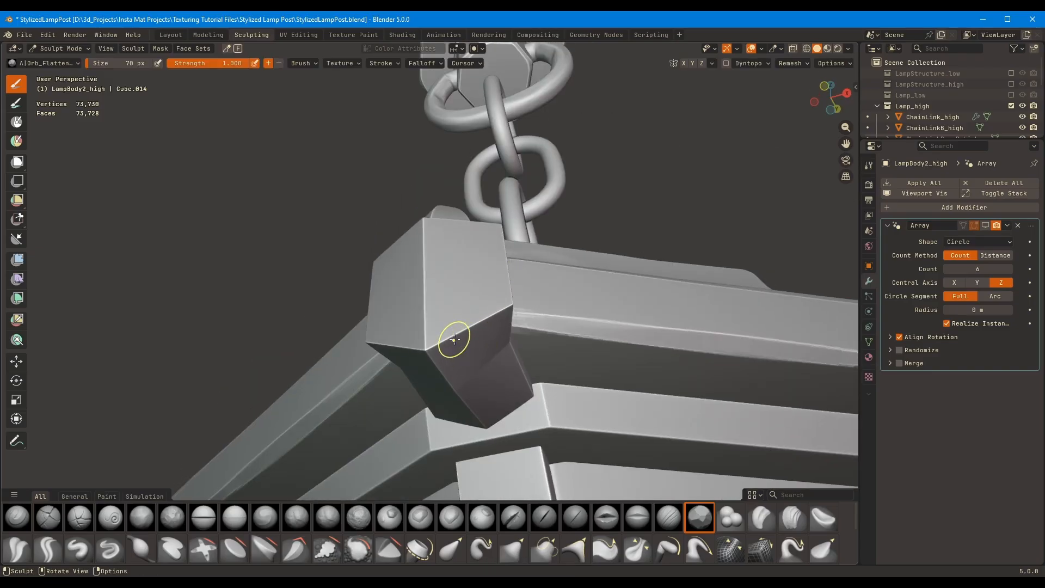
middle_drag(435, 349, 474, 377)
key(KP_Divide)
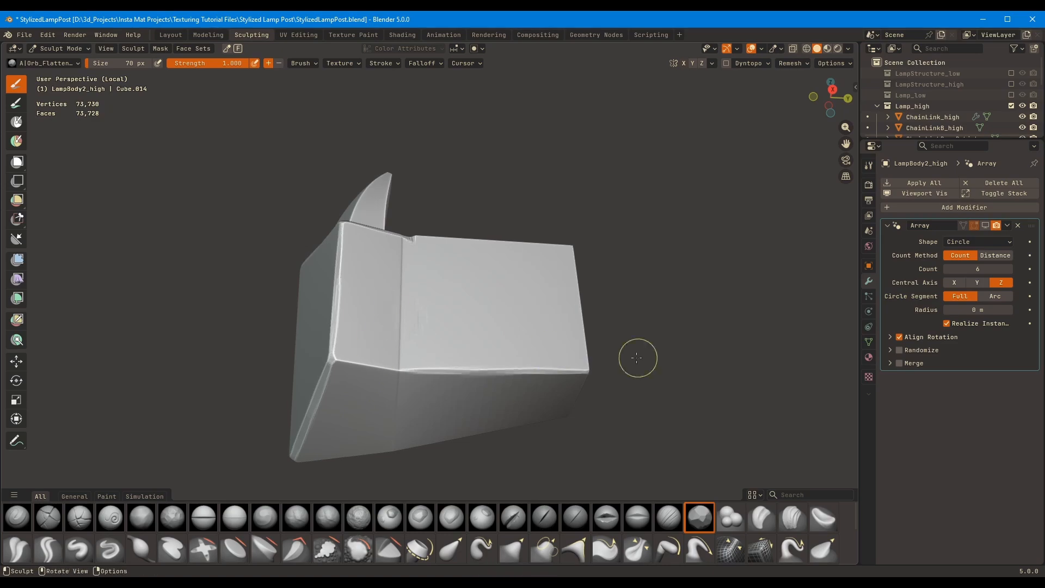
middle_drag(347, 361, 463, 268)
middle_drag(462, 325, 413, 350)
mouse_move(529, 93)
middle_down()
mouse_move(478, 196)
mouse_move(501, 274)
mouse_move(497, 154)
mouse_move(517, 380)
mouse_move(422, 300)
mouse_move(521, 350)
mouse_move(516, 324)
mouse_move(541, 348)
mouse_move(488, 354)
mouse_move(463, 304)
middle_up()
Soften the creases where the spike meets its base using the Fill/Deepen brush, reduced to 56 px
key(2)
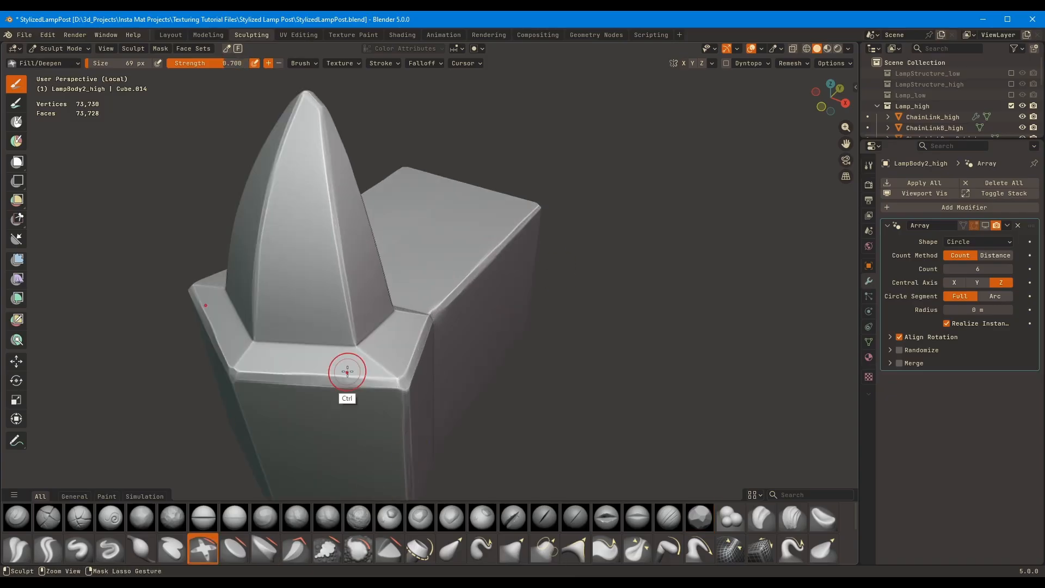
ctrl+middle_drag(347, 371, 316, 321)
drag(274, 330, 278, 330)
middle_drag(279, 329, 360, 251)
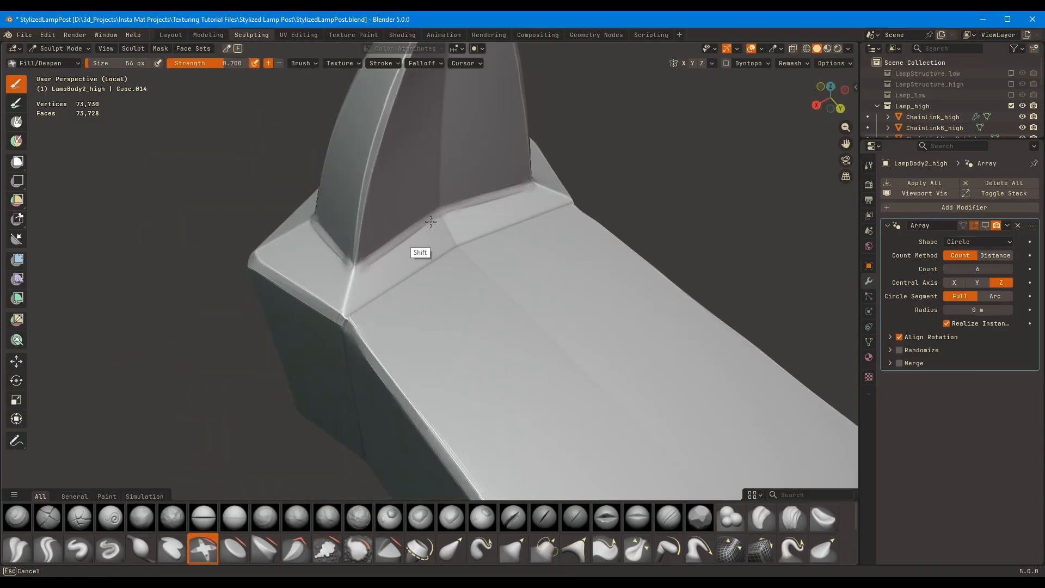
mouse_move(430, 221)
middle_down()
mouse_move(396, 323)
mouse_move(503, 305)
middle_up()
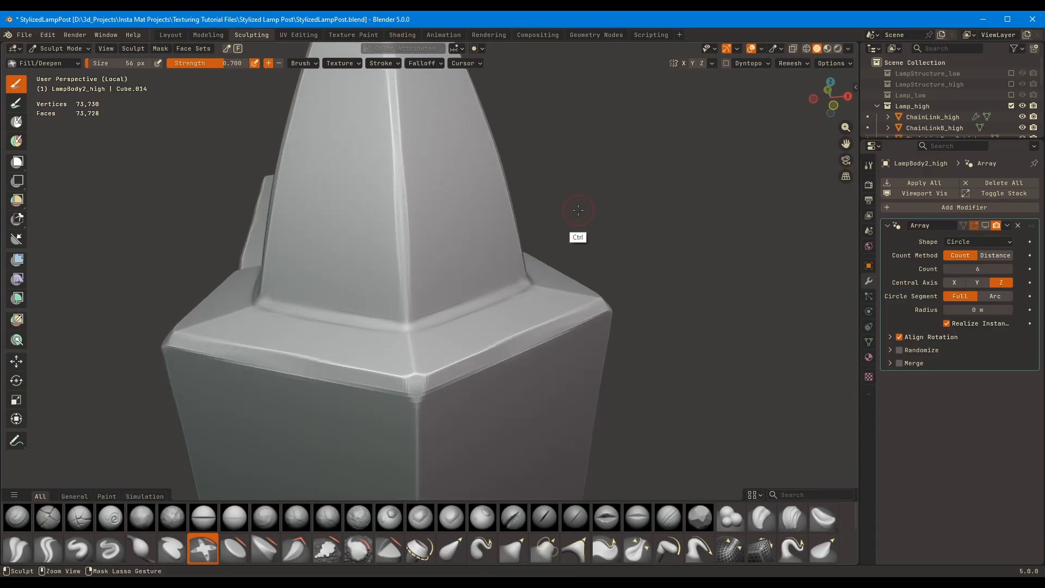
Turn off Cavity shading in the viewport while sculpting the corner piece
ctrl+middle_drag(578, 211, 590, 381)
click(848, 49)
click(785, 354)
ctrl+middle_drag(593, 473, 595, 436)
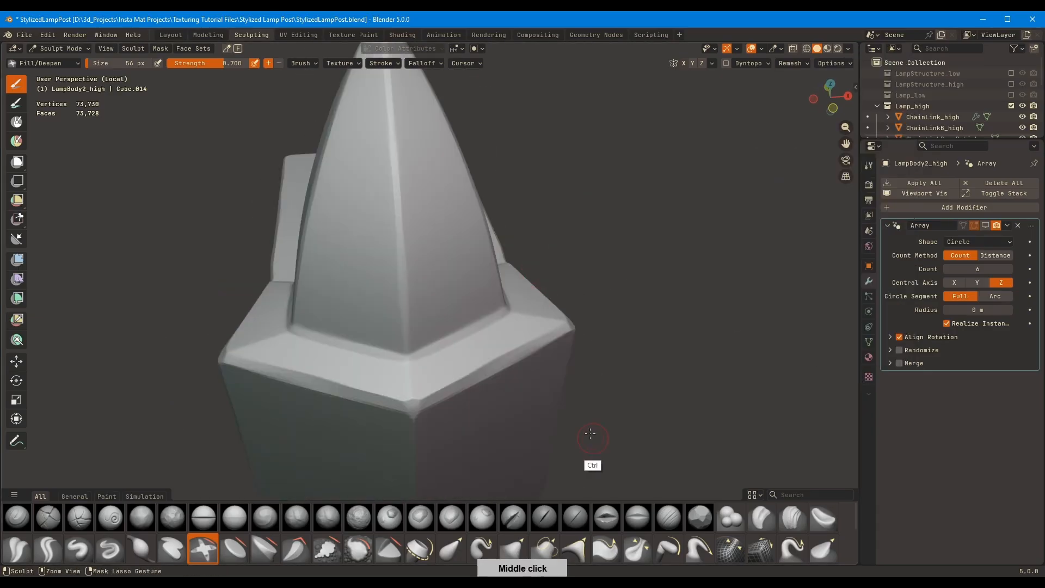
Blunt the corner block's edges with Orb_Flatten at 89 and 104 px, then exit isolation and show the Array copies again
click(699, 517)
middle_drag(441, 359, 416, 268)
ctrl+middle_drag(521, 215, 412, 413)
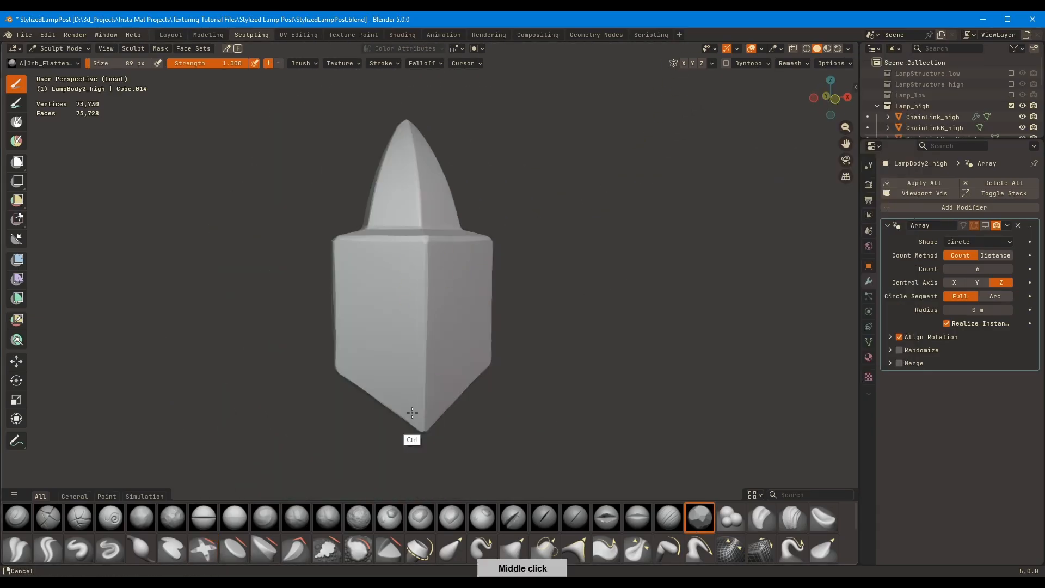
middle_drag(423, 263, 388, 250)
mouse_move(530, 305)
middle_down()
mouse_move(459, 217)
mouse_move(462, 296)
mouse_move(491, 274)
mouse_move(586, 315)
mouse_move(474, 267)
middle_up()
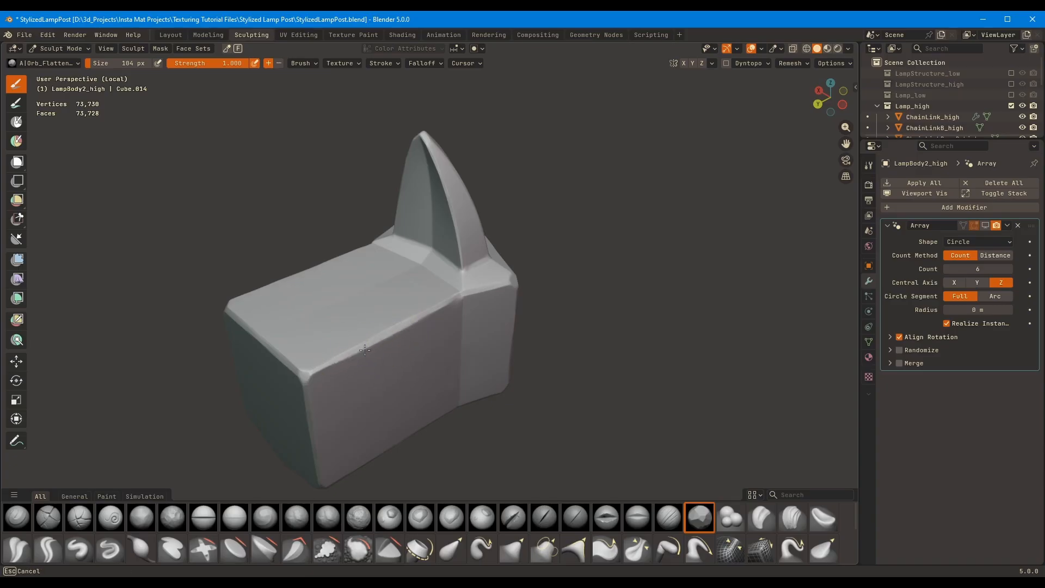
mouse_move(365, 350)
middle_down()
mouse_move(490, 321)
mouse_move(480, 359)
mouse_move(336, 308)
mouse_move(468, 267)
mouse_move(478, 245)
mouse_move(468, 256)
mouse_move(538, 331)
mouse_move(517, 279)
mouse_move(483, 426)
mouse_move(508, 422)
mouse_move(574, 296)
mouse_move(570, 305)
middle_up()
scroll(480, 360, down, 2)
scroll(480, 359, up, 4)
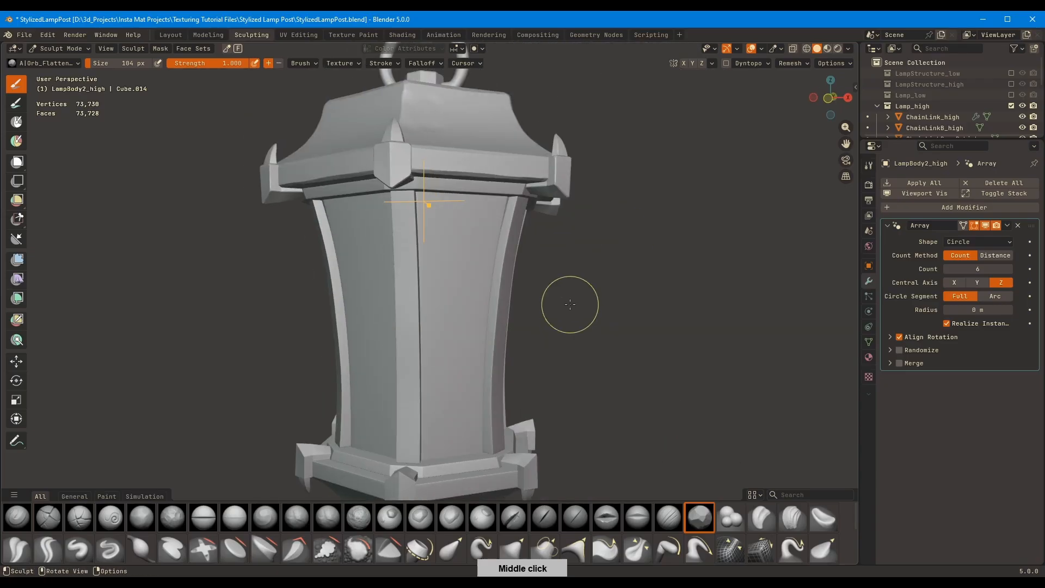
Switch to the upper ring LampBody3_high, set its Subdivision viewport level to 4, show wireframe and disable Optimal Display
key(alt+q)
click(170, 35)
click(1020, 451)
key(alt+w)
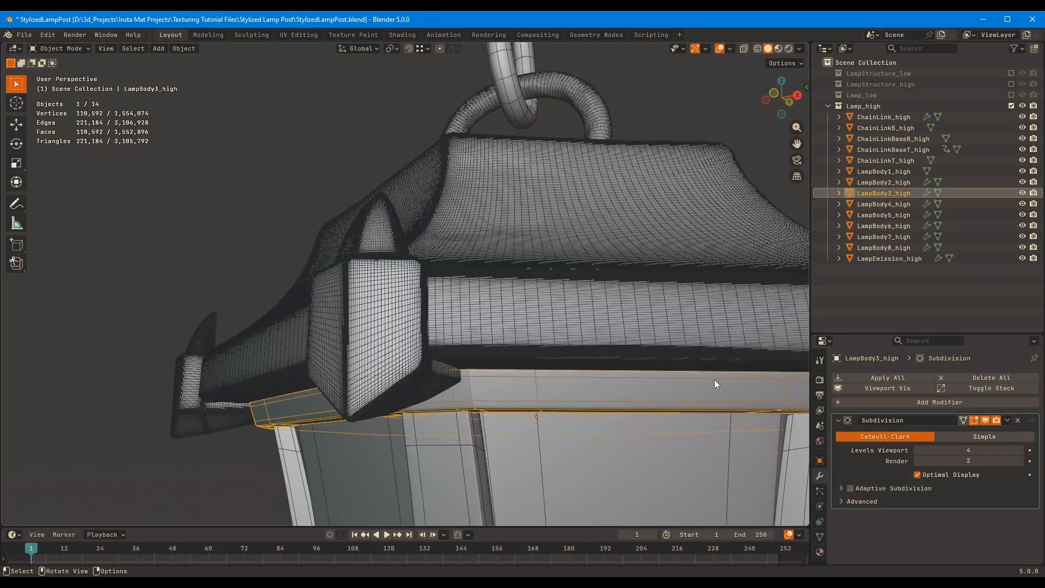
click(918, 475)
middle_drag(748, 405, 732, 367)
Hide the upper ring's subdivision in the viewport and add two edge loops across each of its six sides
key(Tab)
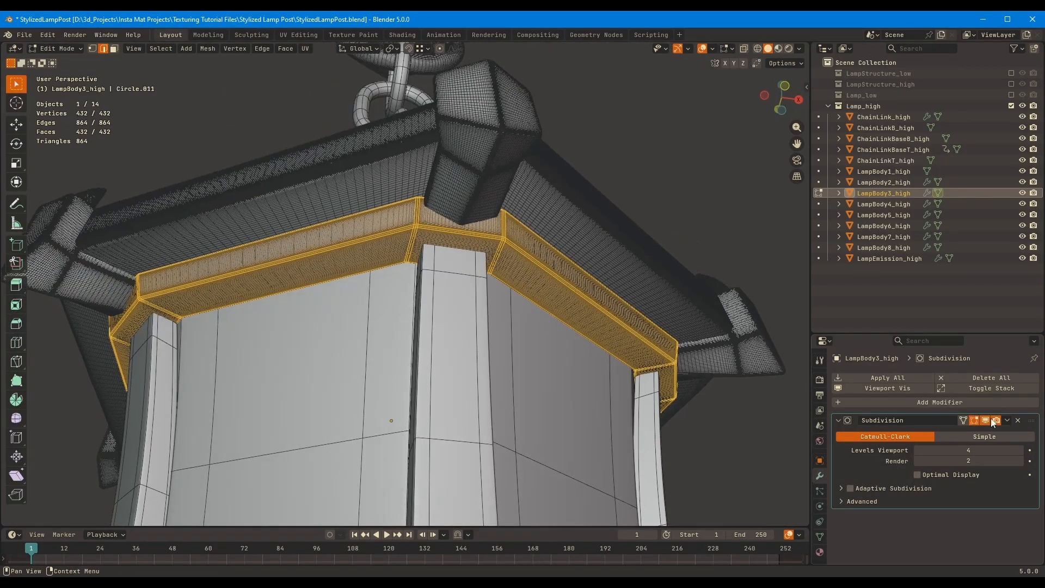
click(986, 420)
key(ctrl+r)
click(583, 296)
right_click(584, 297)
click(179, 418)
key(ctrl+r)
click(417, 298)
right_click(417, 298)
middle_drag(321, 310, 517, 306)
click(180, 418)
key(ctrl+r)
click(417, 303)
key(ctrl+r)
click(419, 290)
right_click(419, 289)
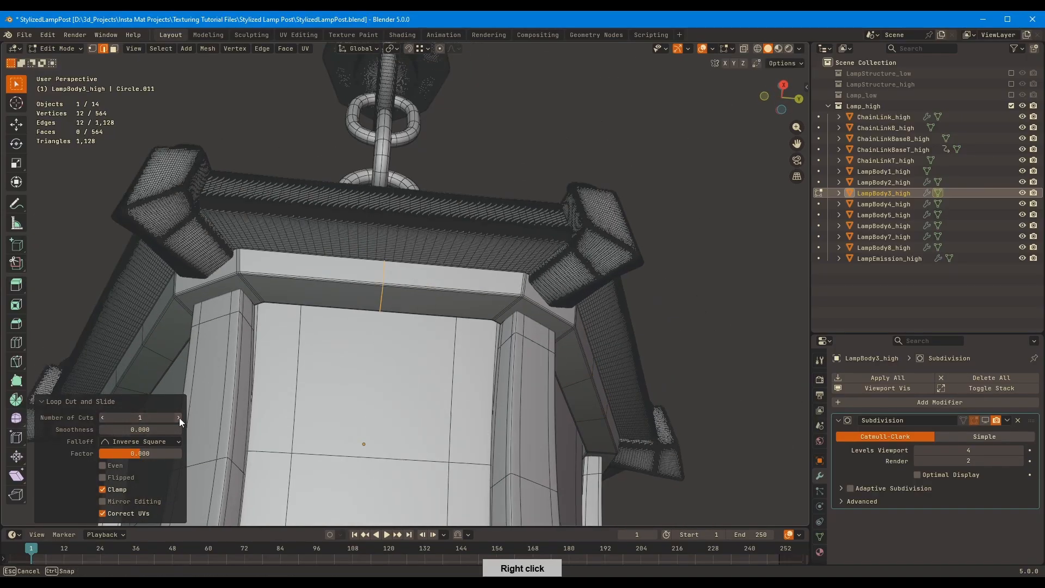
click(179, 418)
Leave mesh editing, show the upper ring's Subdivision modifier again and apply it
middle_drag(435, 305, 527, 304)
key(Tab)
click(985, 420)
key(ctrl+a)
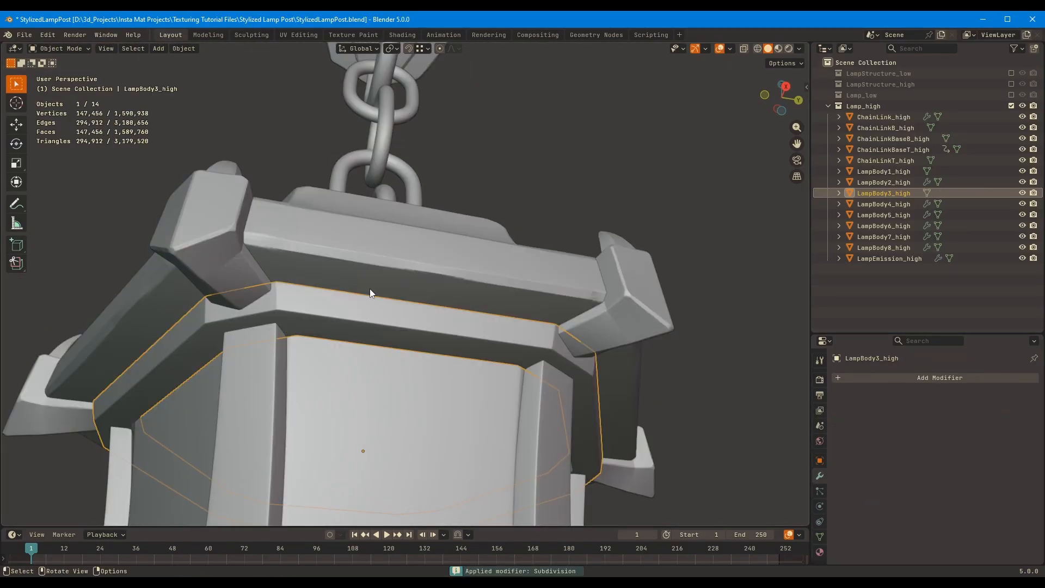
Return to sculpting and wear the upper ring's outer edges beneath the roof with the Orb_Flatten brush at 60 px
click(251, 34)
middle_drag(341, 299, 467, 345)
scroll(378, 308, up, 5)
middle_drag(436, 272, 444, 324)
scroll(641, 203, down, 5)
mouse_move(641, 204)
middle_down()
mouse_move(516, 315)
mouse_move(443, 293)
mouse_move(469, 270)
mouse_move(485, 283)
middle_up()
scroll(443, 292, up, 4)
key(f)
middle_drag(643, 252, 497, 318)
Isolate the upper ring and flatten its edges around the inner opening at 60 px
key(KP_Divide)
mouse_move(327, 345)
middle_down()
mouse_move(473, 315)
mouse_move(529, 276)
mouse_move(673, 319)
mouse_move(345, 245)
middle_up()
middle_drag(453, 242, 654, 266)
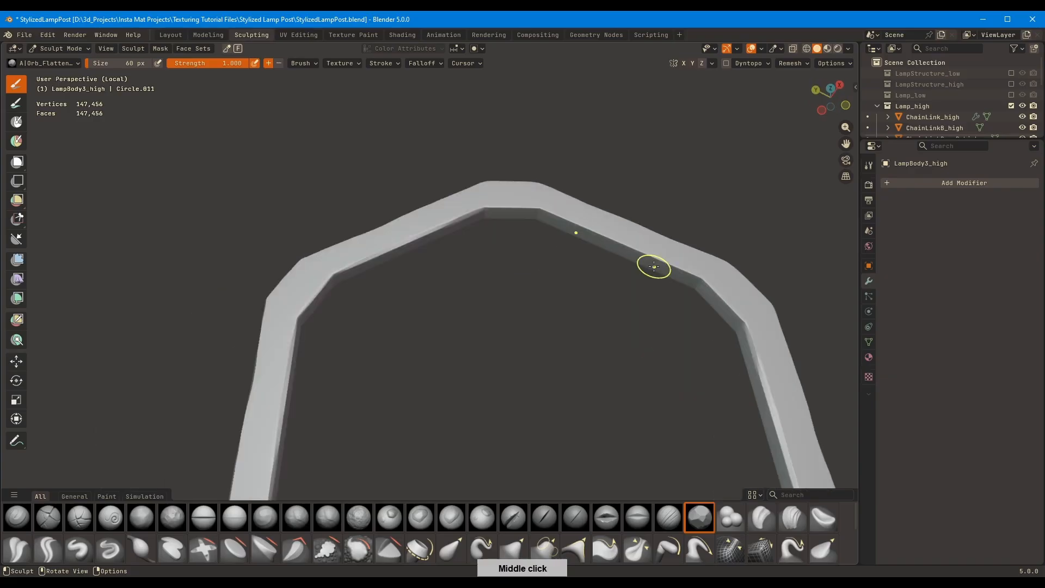
middle_drag(607, 225, 444, 241)
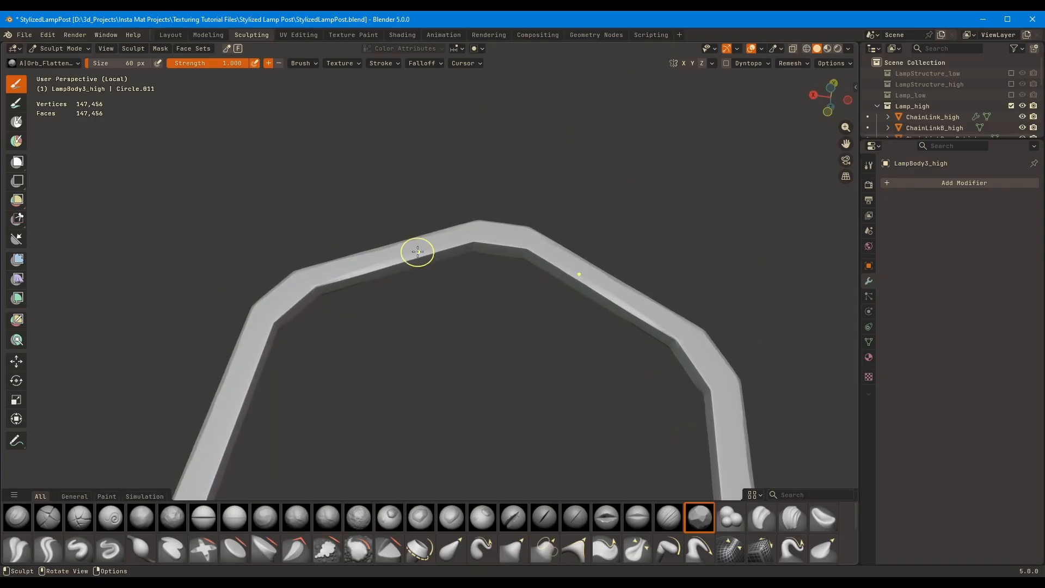
middle_drag(331, 285, 254, 294)
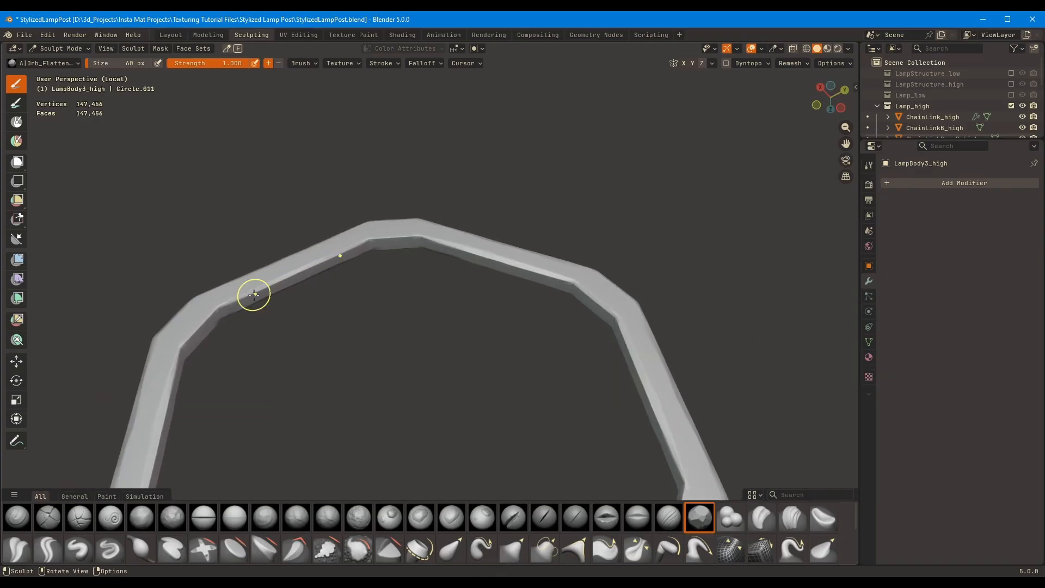
Exit isolation and wear the upper ring's top outer edge and corners between the corner pieces
middle_drag(381, 236, 490, 210)
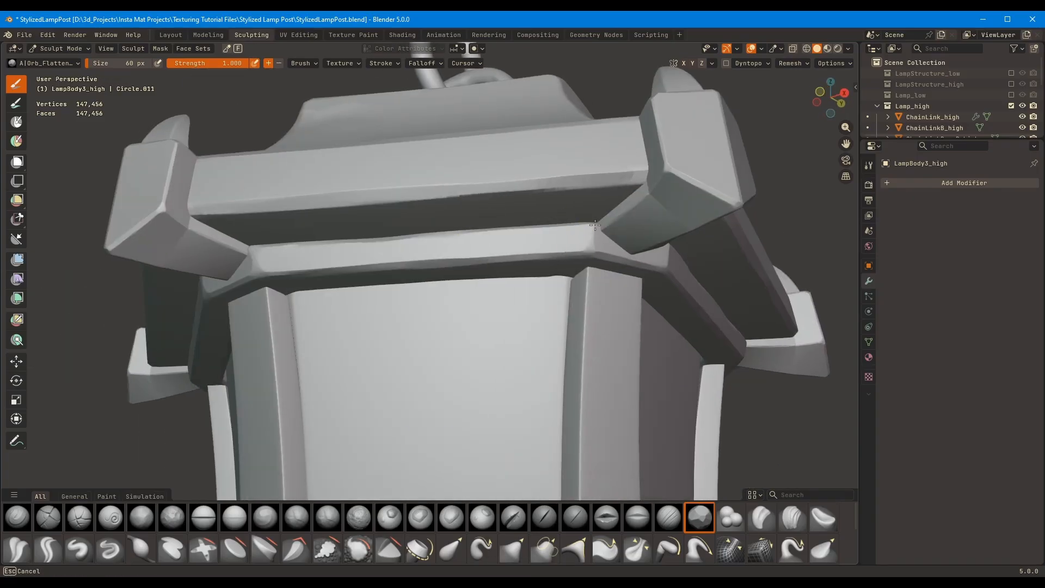
mouse_move(589, 247)
middle_down()
mouse_move(545, 224)
mouse_move(683, 235)
mouse_move(648, 244)
middle_up()
scroll(648, 244, down, 4)
mouse_move(626, 305)
middle_down()
mouse_move(448, 197)
mouse_move(490, 218)
middle_up()
Switch to the lower ring LampBody5_high and add two edge loops across each of its first two sides
key(alt+q)
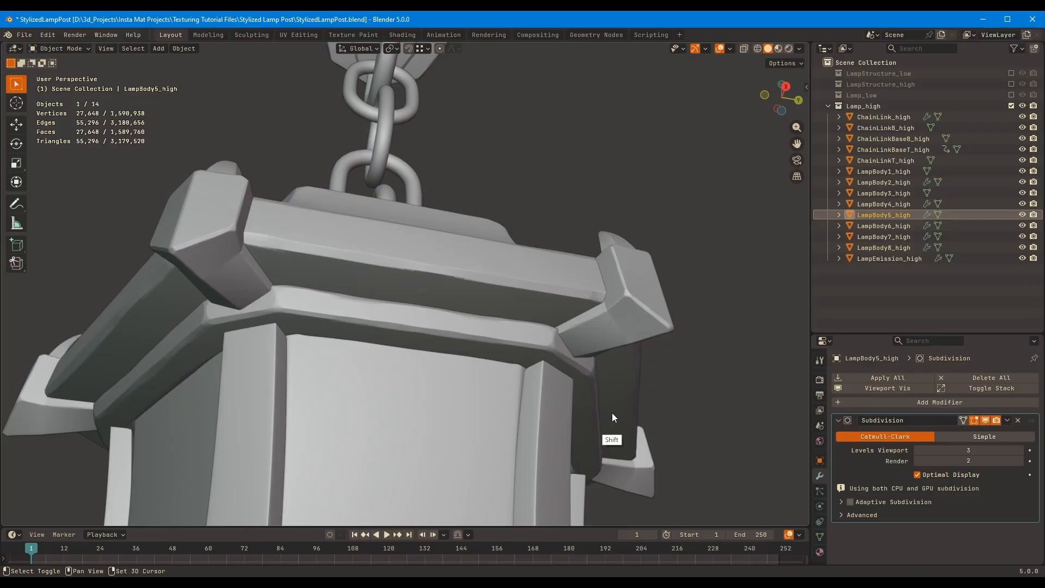
mouse_move(612, 412)
middle_down()
mouse_move(504, 279)
mouse_move(515, 290)
mouse_move(474, 327)
middle_up()
key(Tab)
key(ctrl+r)
scroll(464, 396, up, 1)
click(464, 396)
right_click(464, 396)
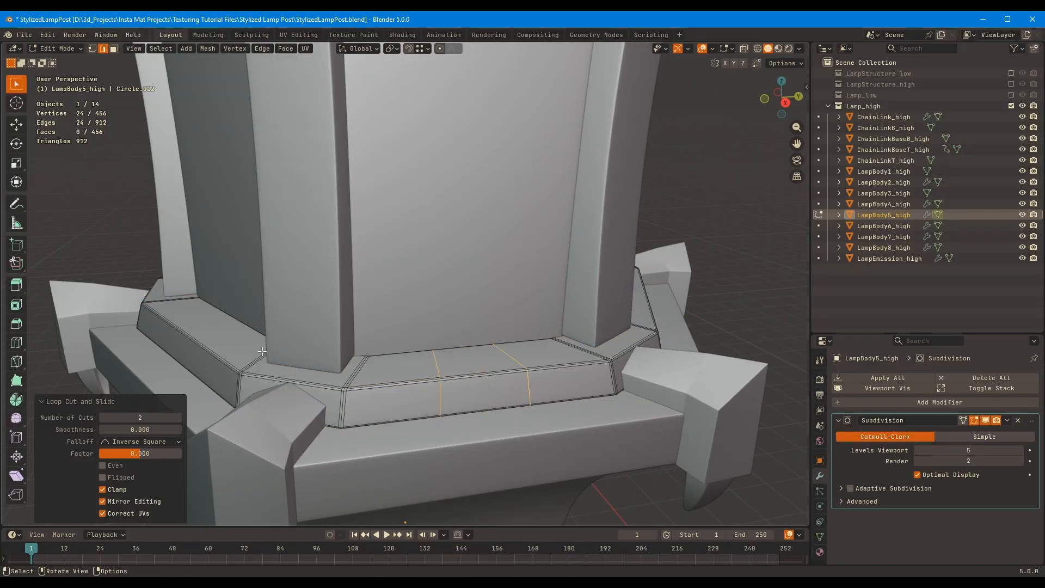
middle_drag(465, 397, 561, 401)
key(ctrl+r)
click(367, 407)
right_click(366, 407)
click(172, 419)
middle_drag(294, 401, 349, 398)
Add two edge loops across each of the lower ring's four remaining sides
click(348, 398)
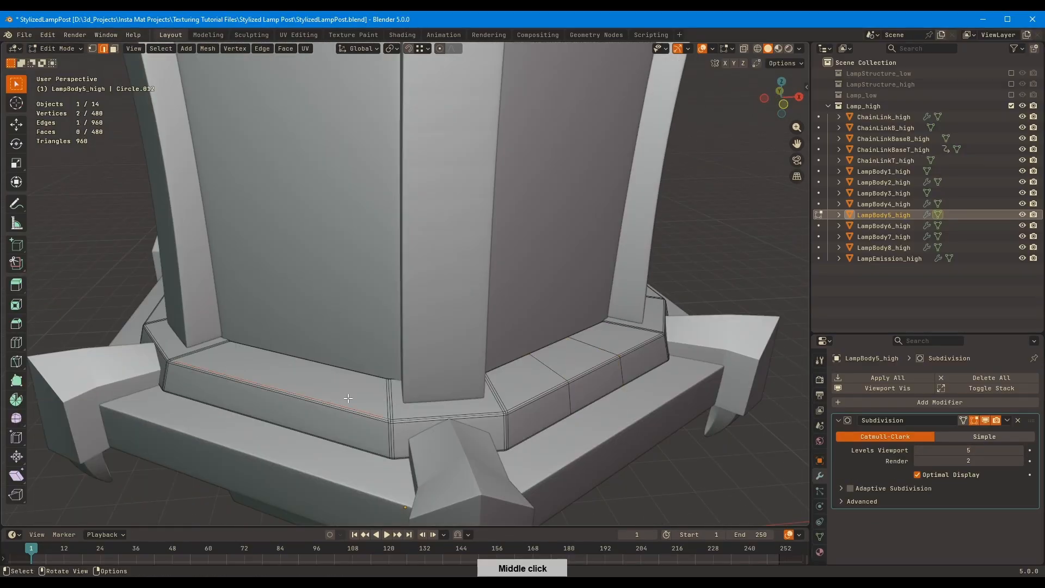
key(ctrl+r)
click(326, 402)
right_click(326, 402)
click(178, 416)
middle_drag(272, 359, 441, 348)
key(ctrl+r)
click(316, 381)
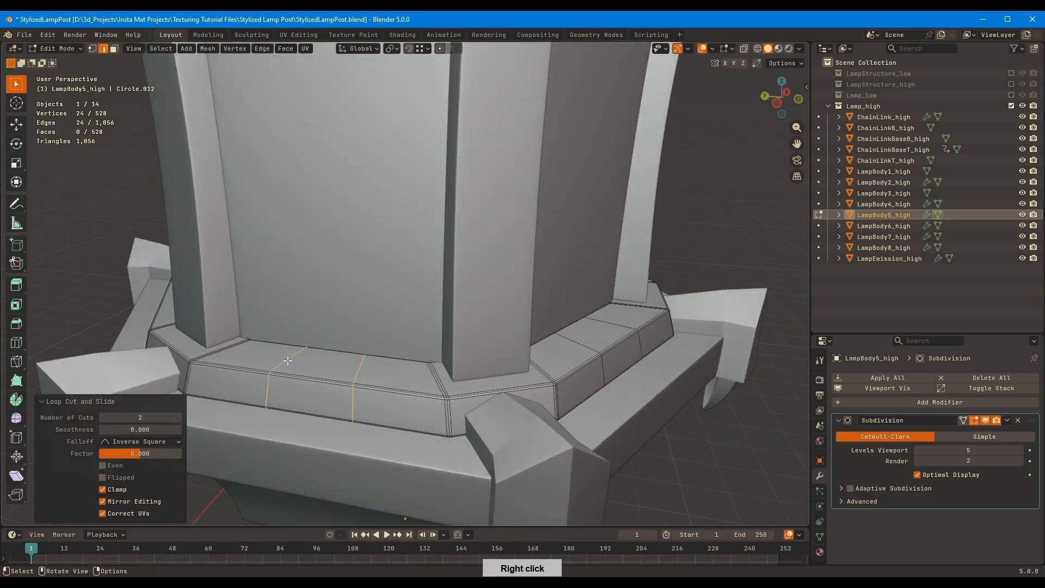
click(179, 416)
key(ctrl+r)
click(415, 403)
click(177, 415)
Apply the lower ring's Subdivision modifier and return to the sculpting workspace
key(Tab)
key(ctrl+a)
click(251, 35)
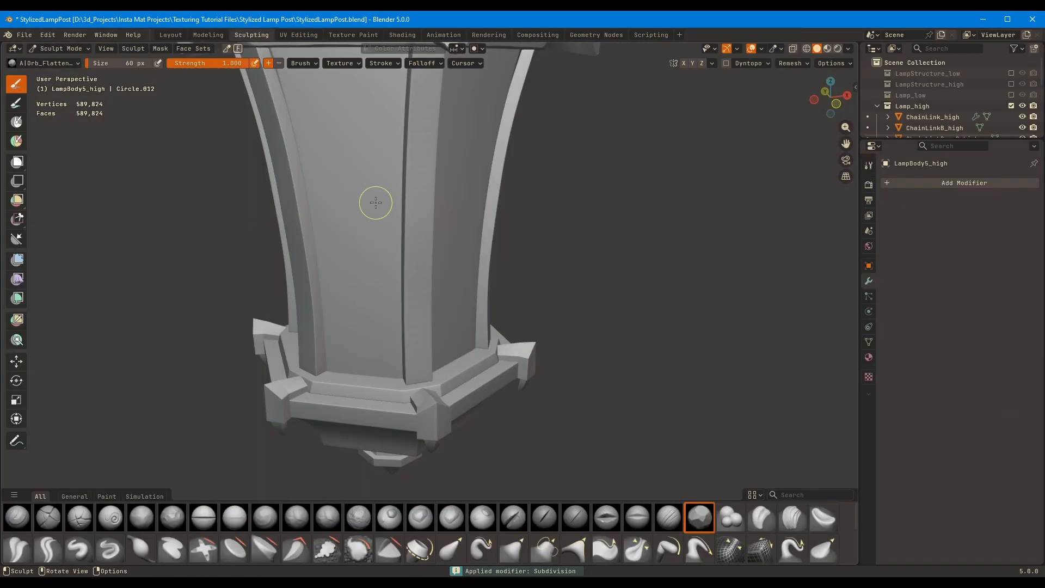
Flatten the lower ring's upper outer edges at 60 px, then isolate it and wear its underside edge
mouse_move(375, 201)
middle_down()
mouse_move(442, 326)
mouse_move(408, 364)
middle_up()
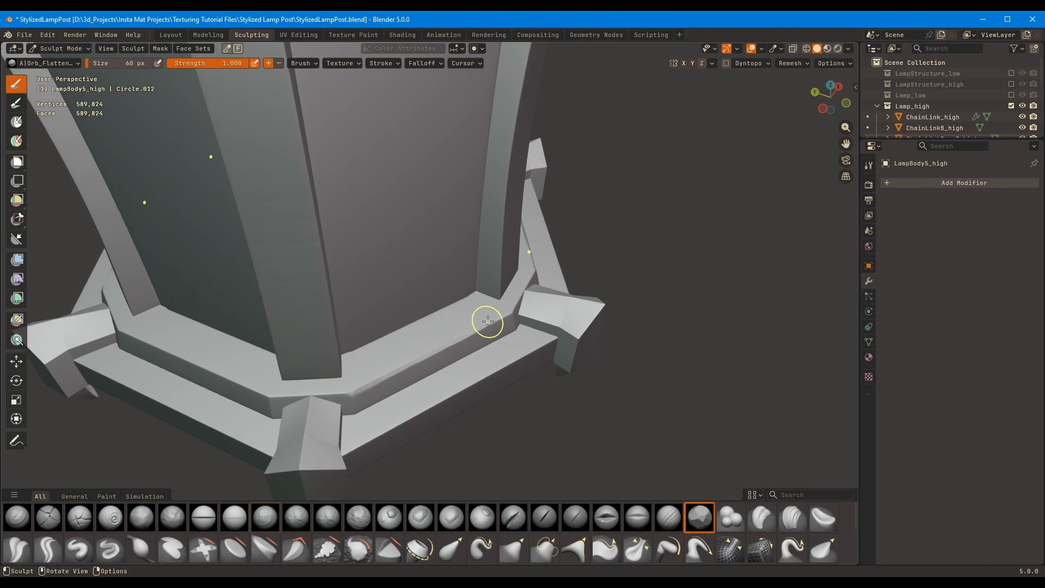
middle_drag(488, 321, 487, 267)
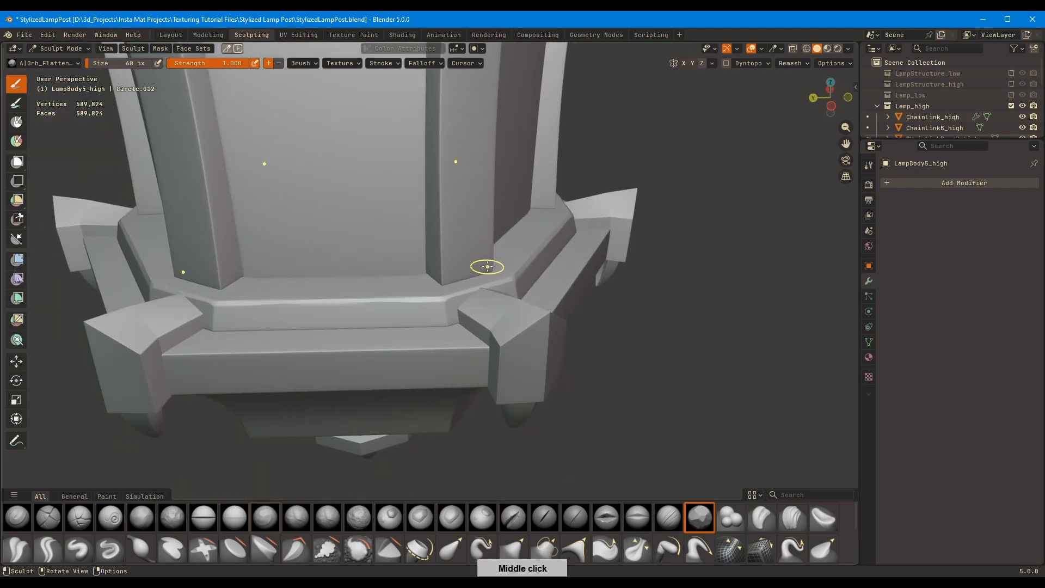
key(KP_Divide)
middle_drag(553, 209, 329, 200)
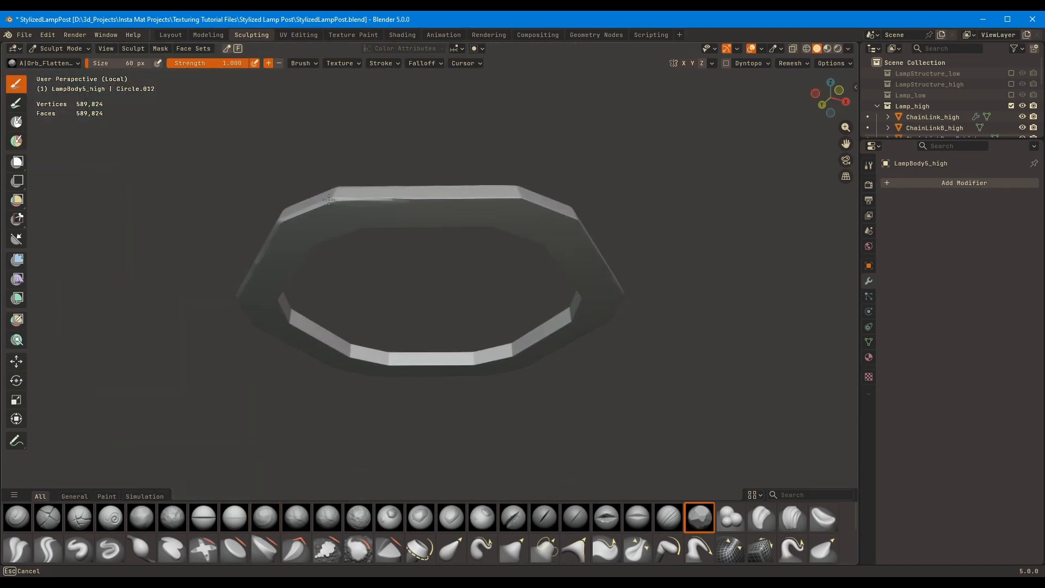
Flatten the edges around the lower ring's inner opening with the Orb_Flatten brush at 45 px
mouse_move(514, 196)
middle_down()
mouse_move(501, 245)
mouse_move(541, 334)
mouse_move(379, 391)
mouse_move(380, 235)
mouse_move(306, 233)
middle_up()
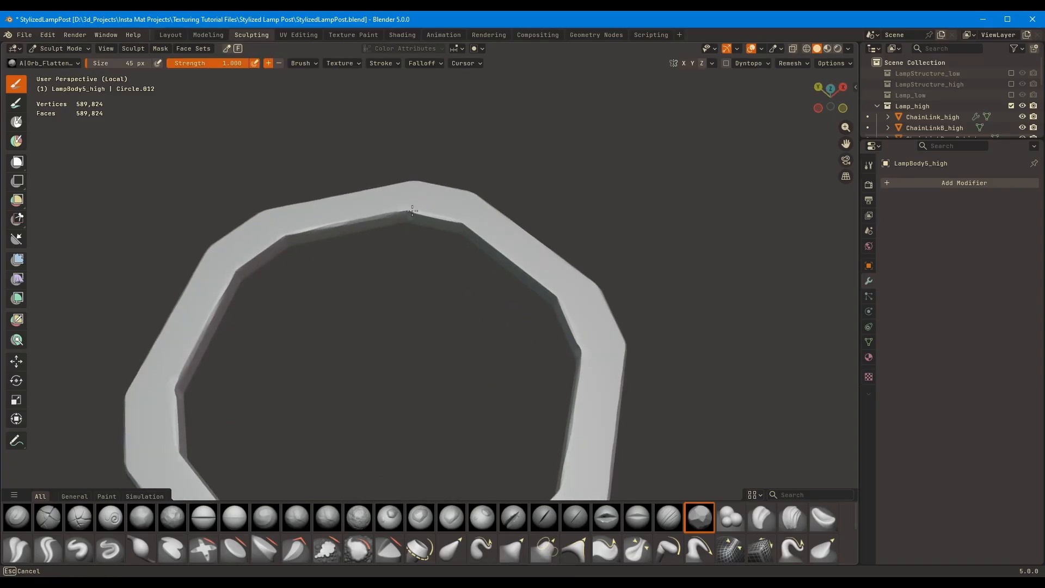
middle_drag(412, 211, 410, 282)
middle_drag(222, 343, 304, 369)
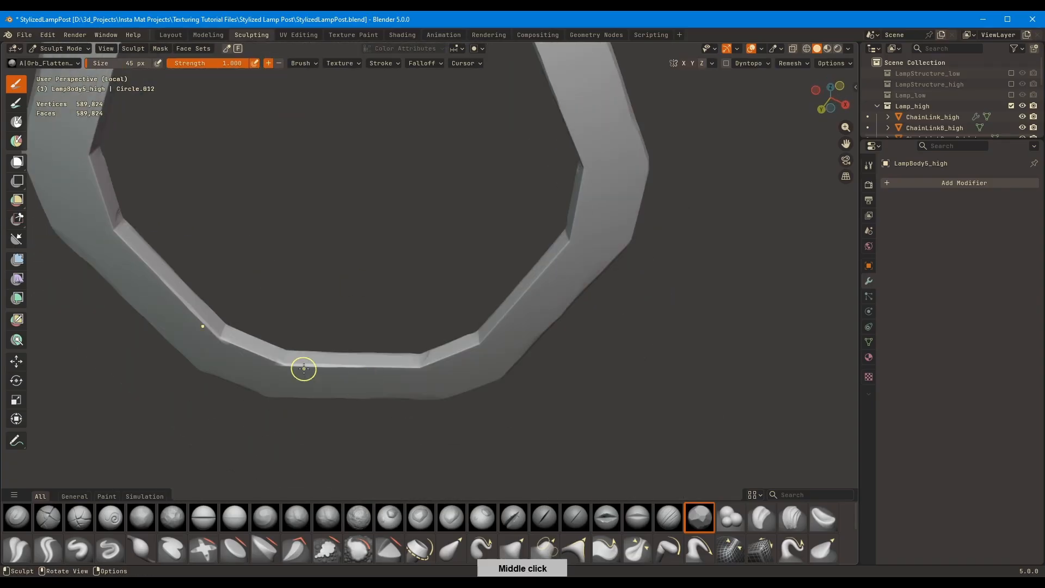
mouse_move(513, 304)
middle_down()
mouse_move(502, 331)
mouse_move(502, 297)
mouse_move(502, 357)
mouse_move(479, 403)
middle_up()
Blunt the lower ring's outer edges and corners with the brush at 116 px and exit isolation
scroll(501, 297, down, 3)
key(f)
click(420, 420)
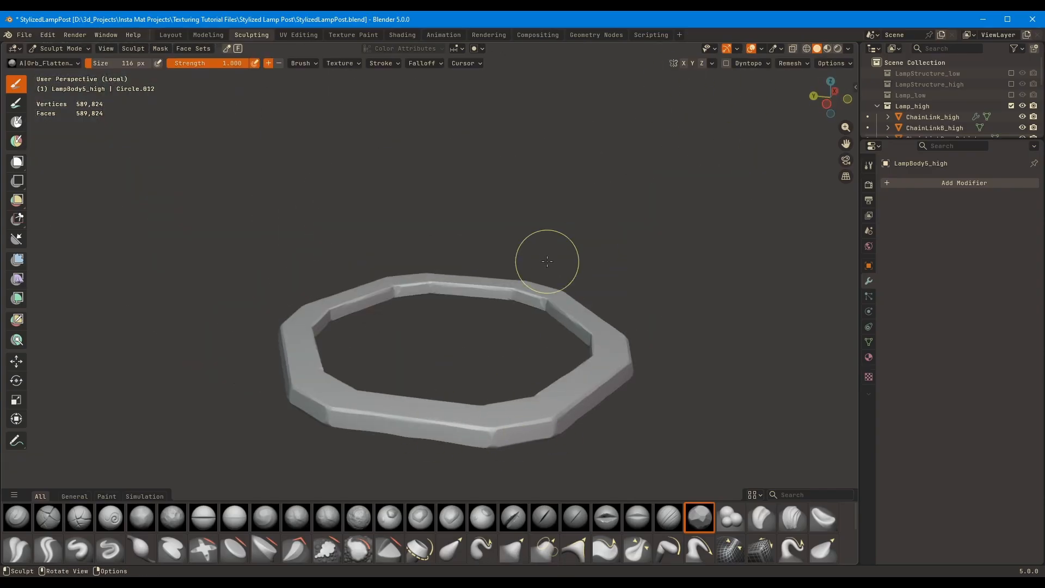
key(slash)
middle_drag(547, 262, 574, 276)
middle_drag(238, 350, 460, 326)
middle_drag(508, 297, 485, 240)
mouse_move(485, 239)
shift+middle_down()
mouse_move(459, 291)
mouse_move(460, 348)
shift+middle_up()
Switch back to the upper ring LampBody3_high and wear its outer edges further with the brush at 83 px
key(alt+q)
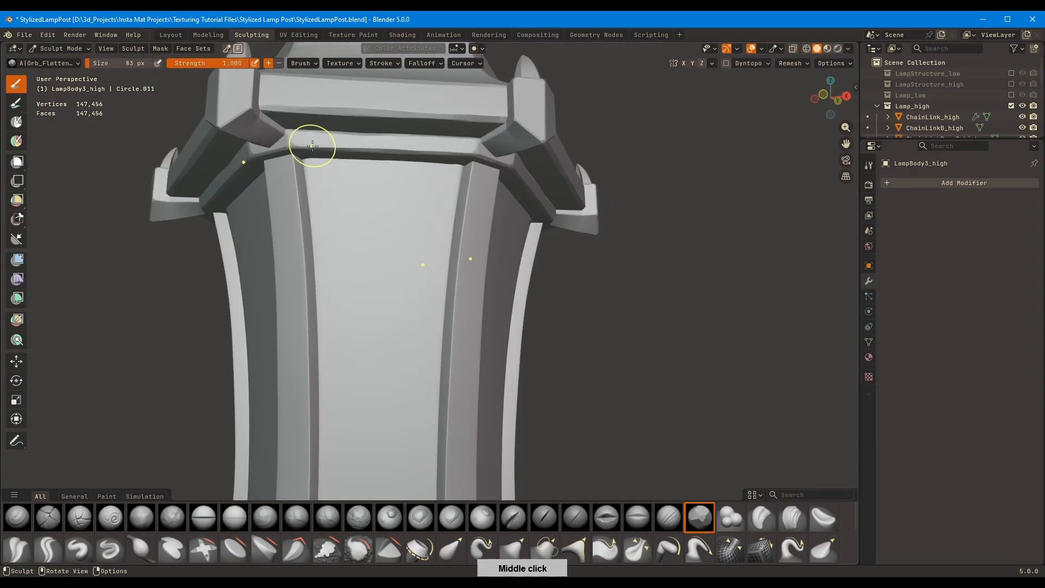
middle_drag(355, 147, 406, 155)
middle_drag(289, 159, 616, 211)
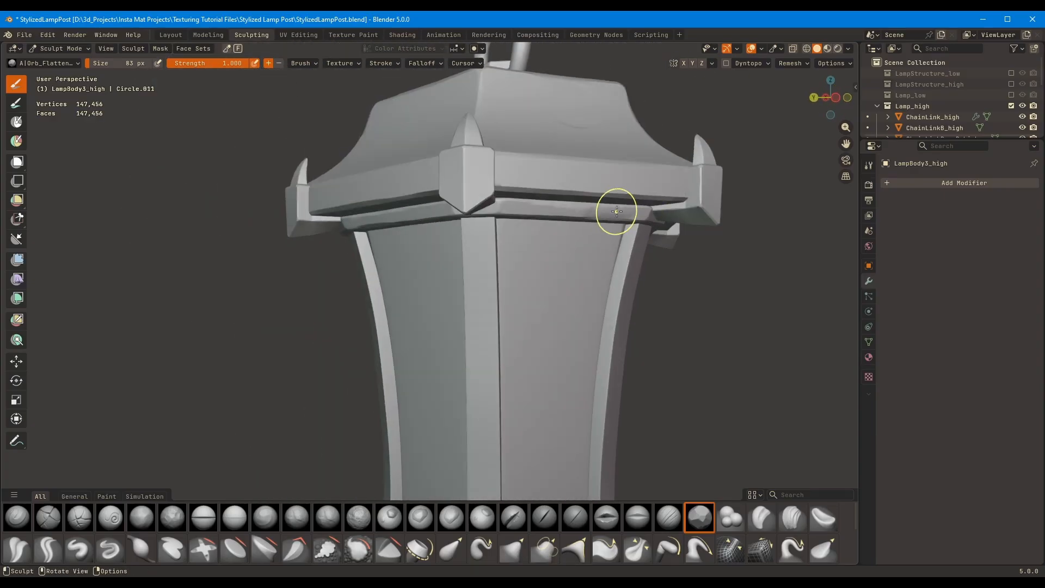
scroll(587, 211, down, 2)
Refine the wear along the upper ring's outer edges with the Orb_Flatten brush at 46 px
middle_drag(451, 188, 505, 190)
scroll(474, 216, up, 3)
key(bracketright)
key(bracketright)
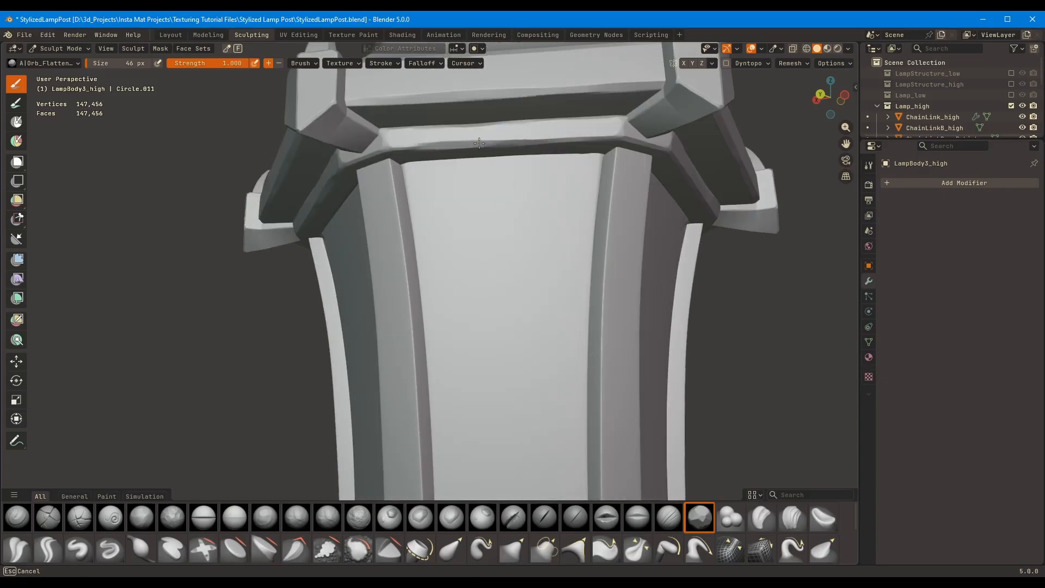
scroll(490, 164, down, 5)
mouse_move(353, 224)
middle_down()
mouse_move(421, 228)
mouse_move(427, 176)
middle_up()
middle_drag(422, 287, 474, 304)
Switch sculpting to the lower corner pieces, LampBody6_high, and bring them closer into view
key(alt+q)
middle_drag(539, 312, 666, 261)
shift+middle_drag(667, 261, 673, 182)
scroll(674, 182, up, 5)
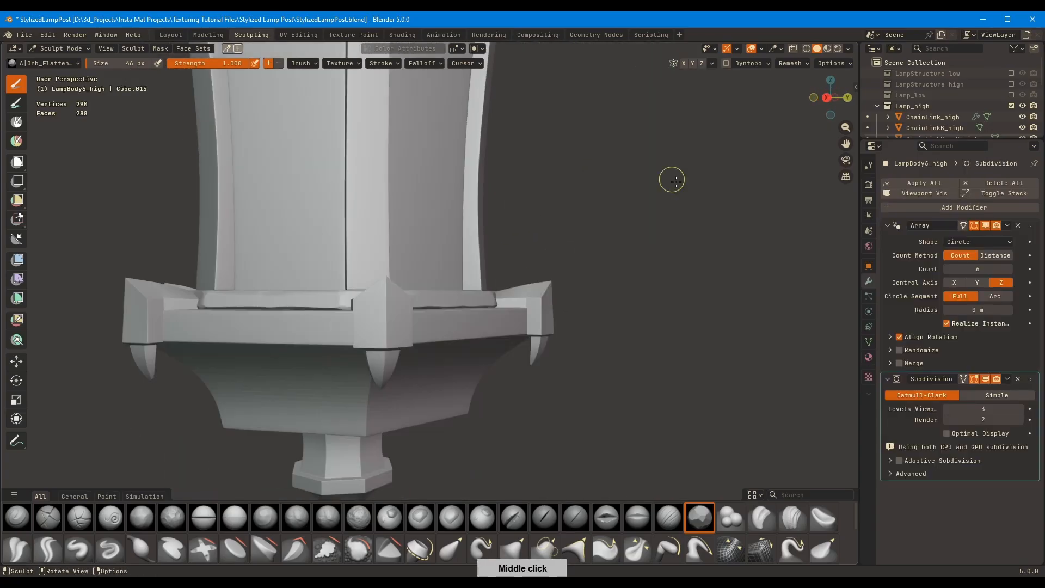
Move LampBody6_high's Subdivision above its Array, hide the Array in the viewport, raise subdivision to level 5 and apply it
drag(1033, 379, 1032, 228)
click(985, 322)
click(170, 35)
middle_drag(452, 305, 672, 334)
key(alt+w)
click(1020, 451)
click(1021, 451)
middle_drag(650, 375, 586, 349)
key(ctrl+a)
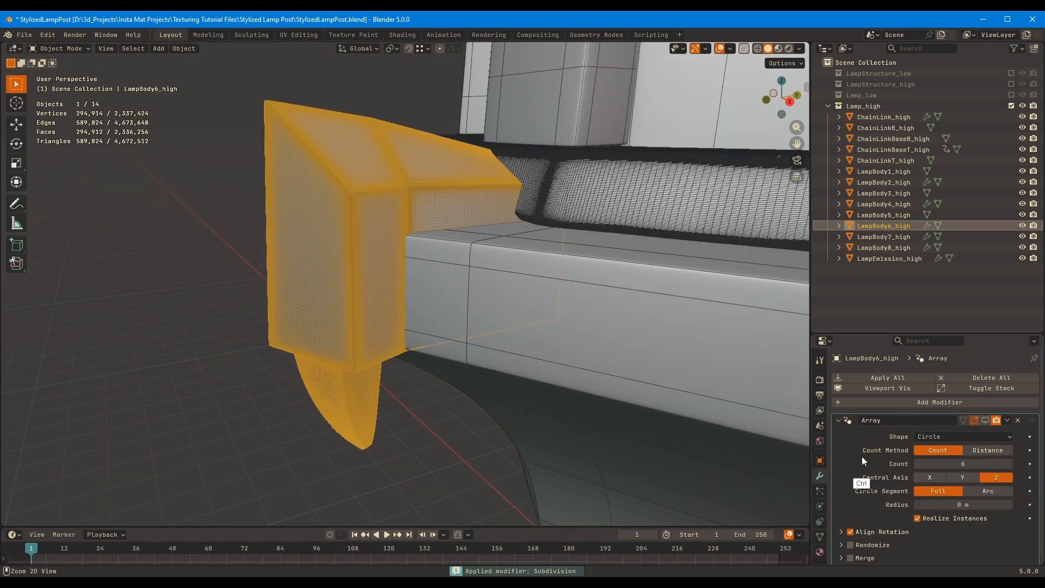
Isolate the lower corner piece in sculpting and flatten its upper and front edges with the Orb_Flatten brush at 79 px
key(alt+w)
click(252, 35)
mouse_move(560, 194)
middle_down()
mouse_move(384, 282)
mouse_move(513, 301)
mouse_move(535, 267)
mouse_move(482, 242)
mouse_move(592, 210)
middle_up()
key(KP_Divide)
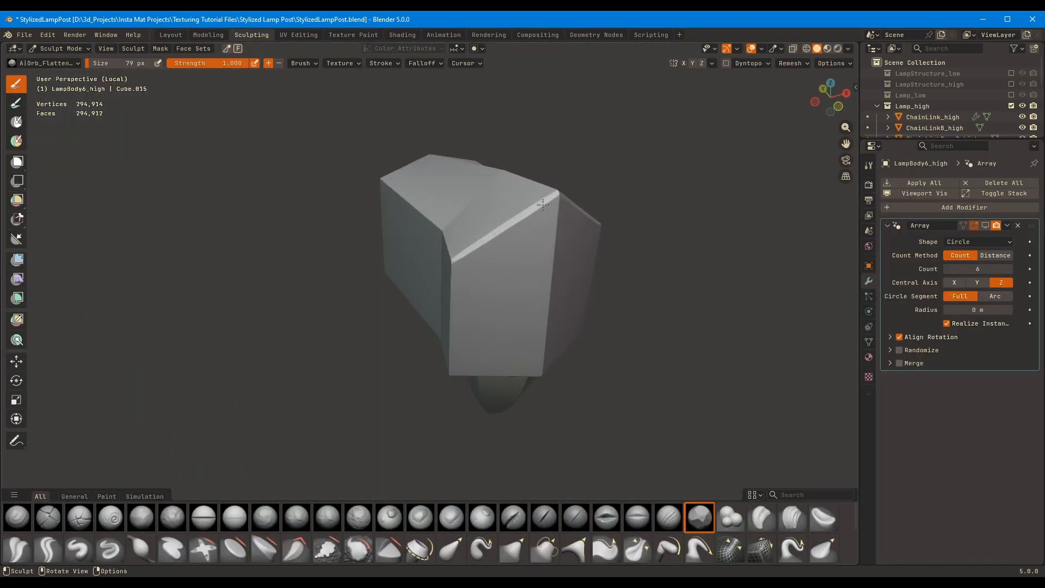
middle_drag(419, 272, 452, 253)
drag(446, 280, 446, 213)
middle_drag(446, 213, 434, 261)
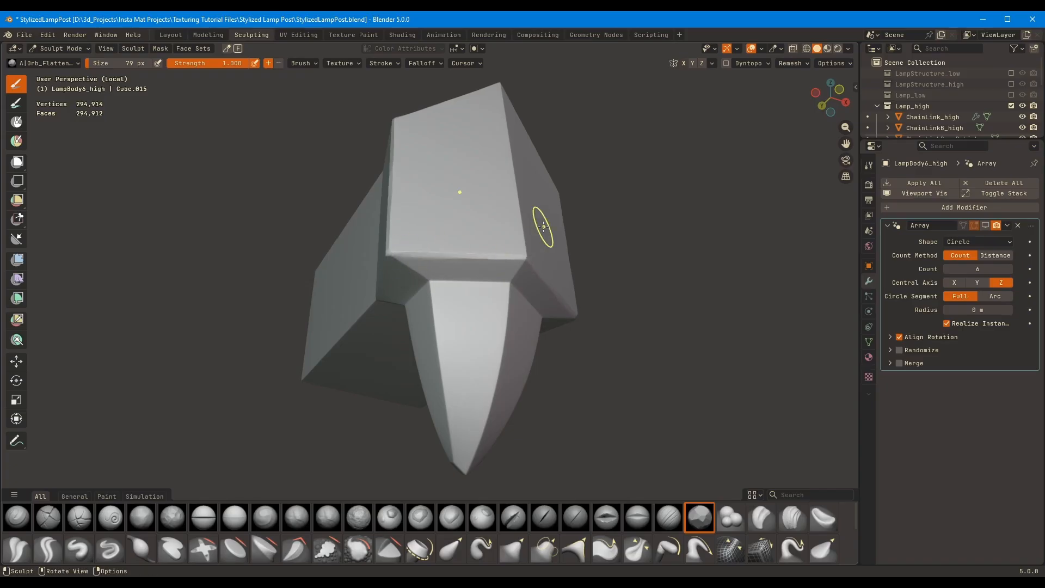
Flatten the corner piece's side and lower block edges with the Orb_Flatten brush at 89 px
middle_drag(543, 226, 455, 221)
middle_drag(470, 263, 400, 311)
scroll(473, 236, up, 5)
middle_drag(407, 272, 499, 256)
middle_drag(383, 290, 470, 177)
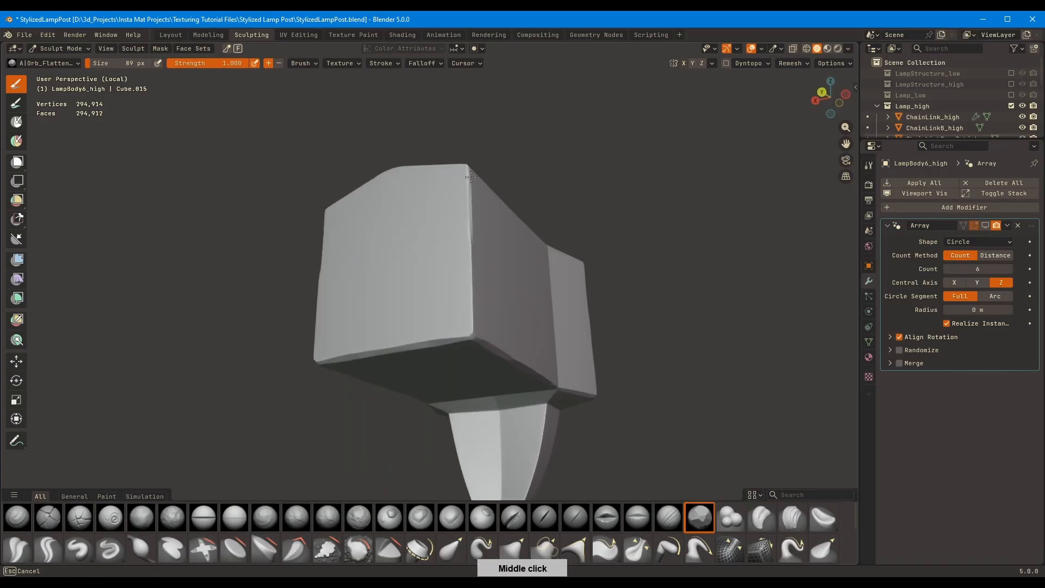
middle_drag(473, 239, 494, 156)
middle_drag(492, 300, 591, 155)
Wear the corner piece's underside and claw at 66 px, working the claw's upper seam with the Fill/Deepen brush at 53 px
middle_drag(476, 184, 461, 189)
middle_drag(455, 235, 458, 222)
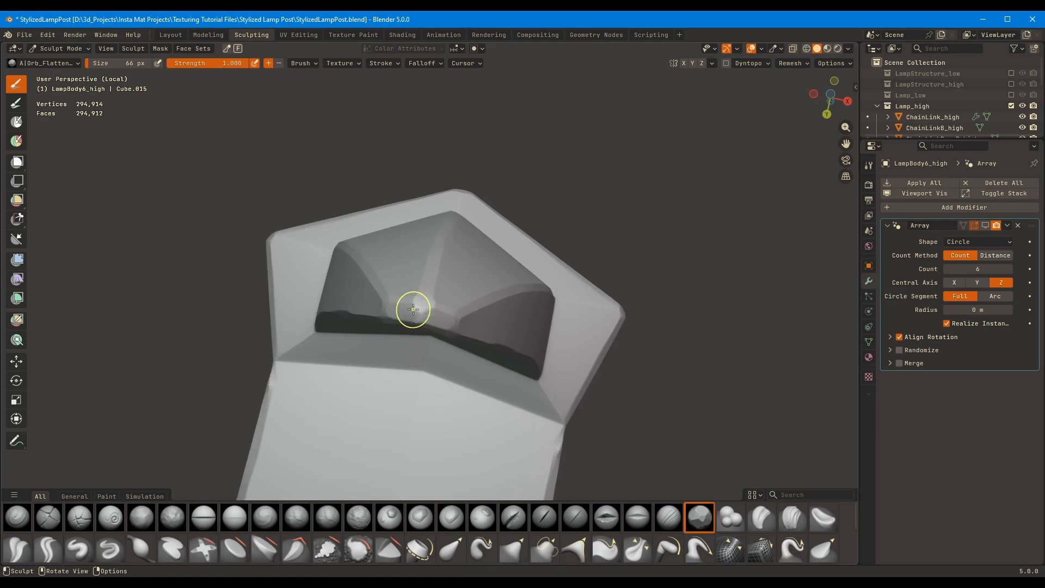
middle_drag(413, 309, 308, 463)
ctrl+middle_drag(570, 133, 328, 202)
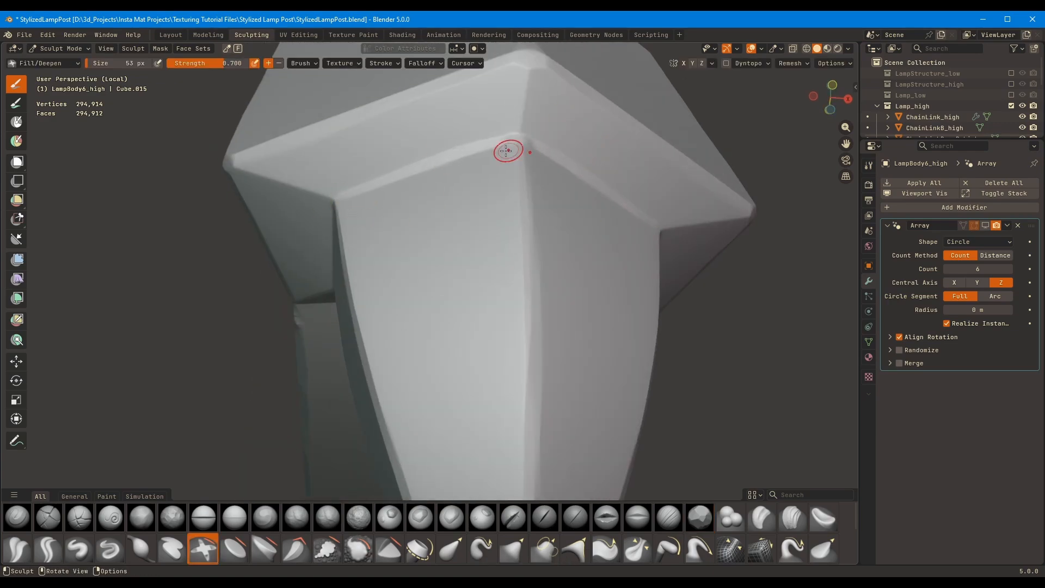
middle_drag(506, 151, 592, 524)
middle_drag(396, 312, 511, 297)
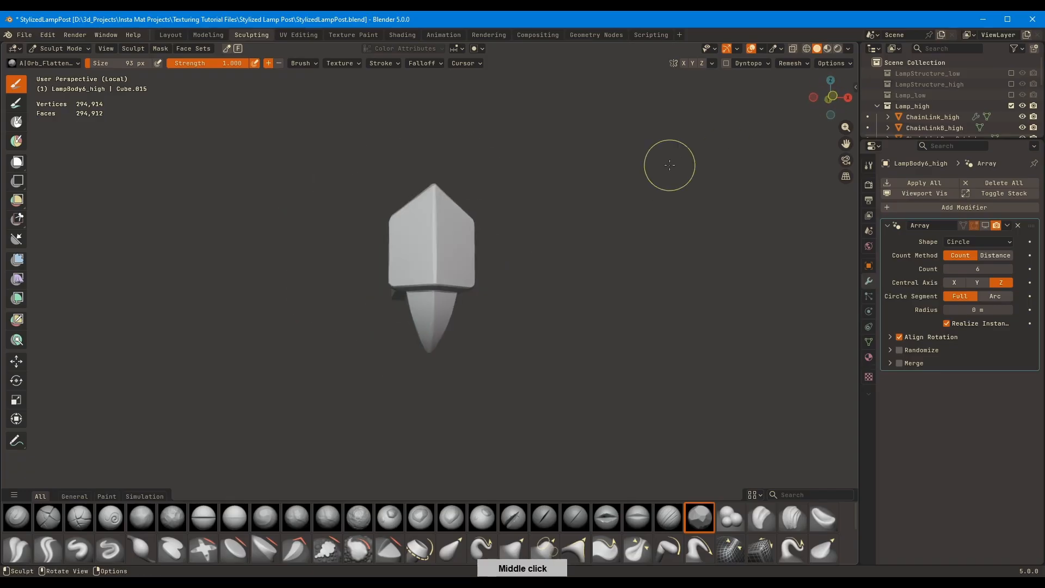
Exit isolation and switch sculpting to the tapered base, LampBody7_high
key(KP_Divide)
mouse_move(669, 165)
middle_down()
mouse_move(508, 334)
mouse_move(539, 196)
middle_up()
scroll(564, 264, down, 4)
scroll(508, 333, up, 3)
key(alt+q)
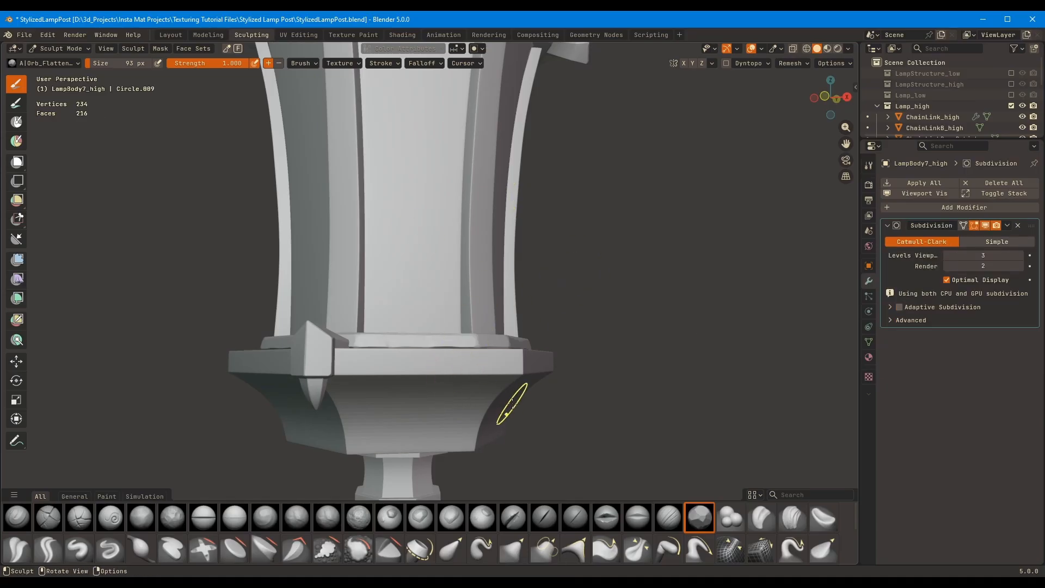
Apply the Subdivision modifier of LampBody7_high and return to sculpting it
mouse_move(512, 403)
middle_down()
mouse_move(606, 292)
mouse_move(684, 268)
mouse_move(686, 231)
middle_up()
scroll(606, 292, up, 3)
click(170, 35)
scroll(687, 232, down, 3)
key(ctrl+a)
click(251, 35)
Flatten the tapered base's upper rim edges and corners with Orb_Flatten at 93 px, isolating the part
mouse_move(381, 348)
middle_down()
mouse_move(412, 371)
mouse_move(414, 302)
mouse_move(401, 332)
mouse_move(432, 237)
middle_up()
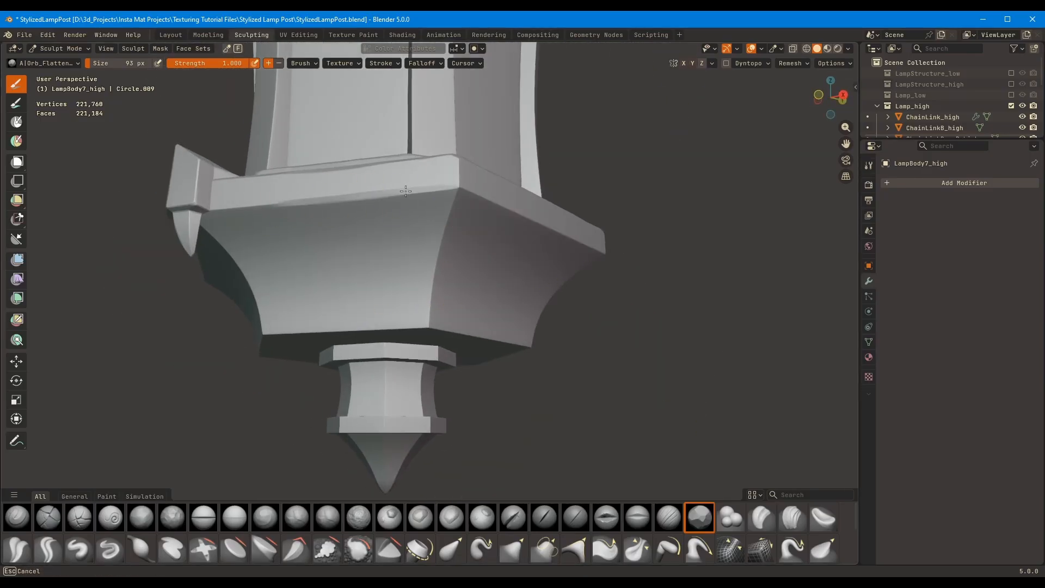
mouse_move(406, 190)
middle_down()
mouse_move(536, 210)
mouse_move(476, 194)
middle_up()
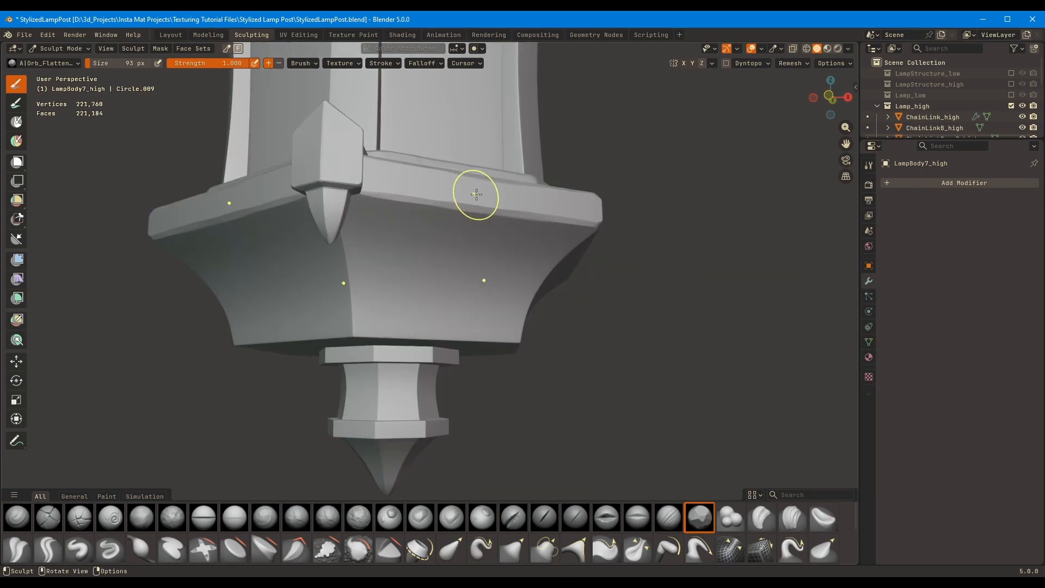
key(KP_Divide)
middle_drag(414, 218, 485, 304)
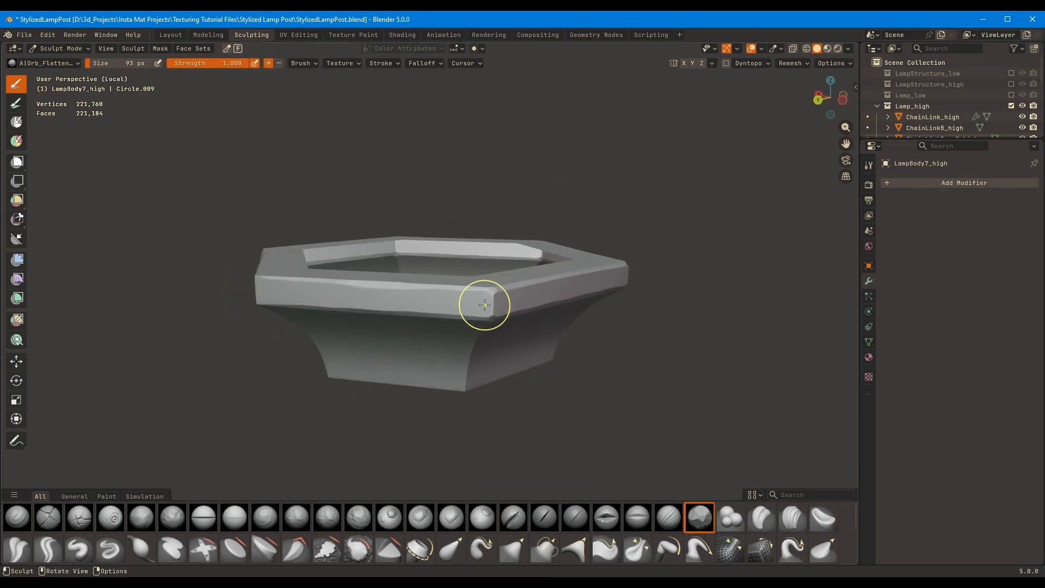
mouse_move(523, 272)
middle_down()
mouse_move(427, 269)
mouse_move(415, 315)
mouse_move(479, 249)
middle_up()
Flatten the tapered base's bottom edges at 77 px and its curved vertical corners at 51 px
middle_drag(463, 323, 485, 263)
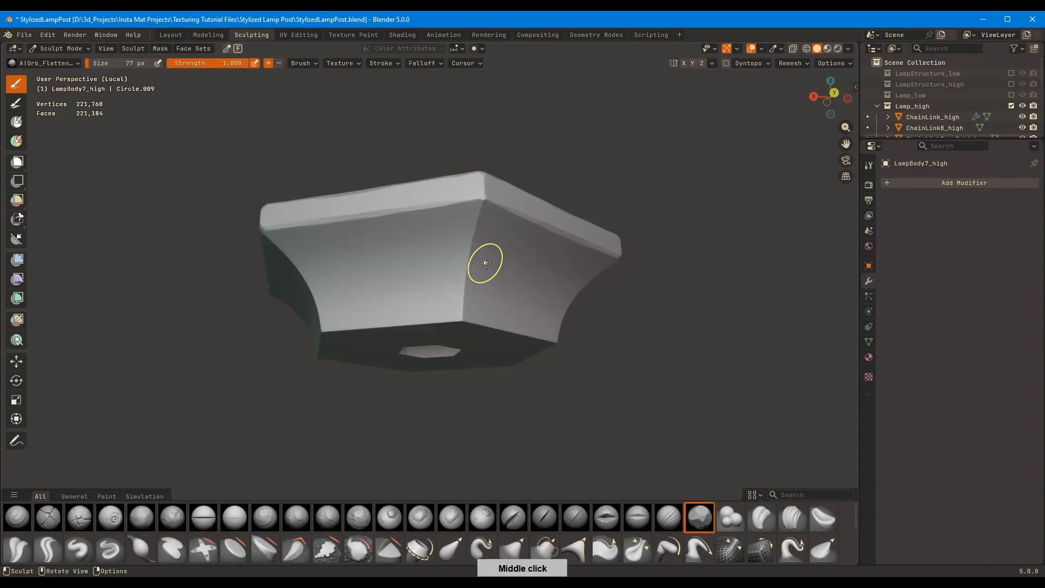
middle_drag(500, 212, 573, 180)
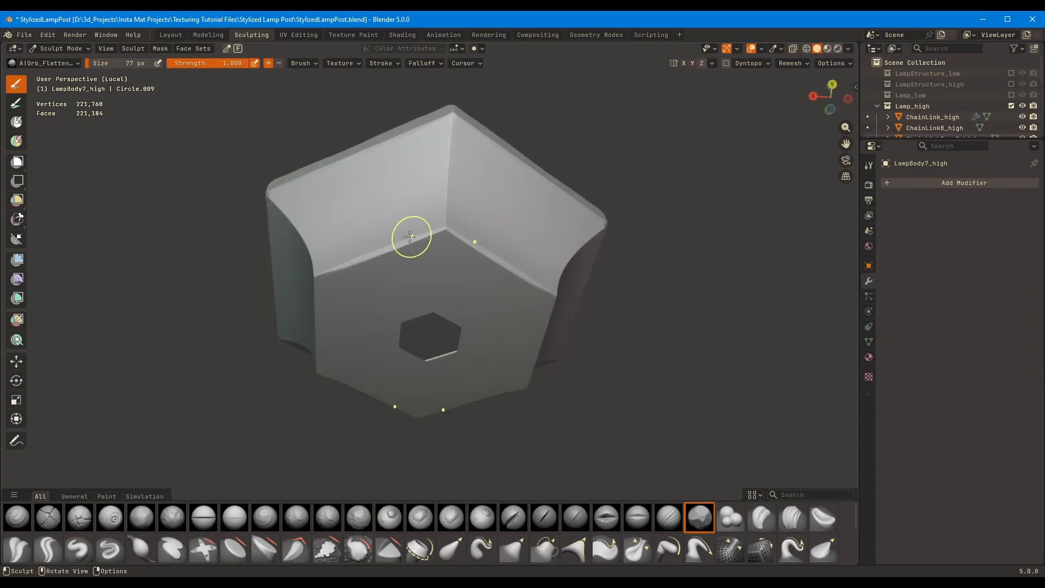
middle_drag(409, 237, 440, 247)
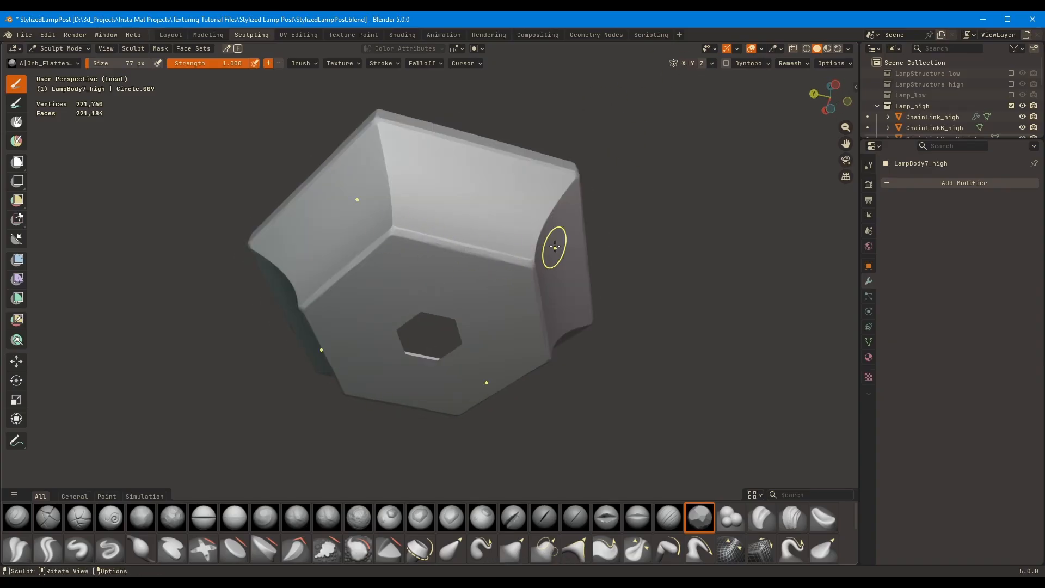
key(f)
mouse_move(554, 246)
middle_down()
mouse_move(441, 234)
mouse_move(375, 244)
middle_up()
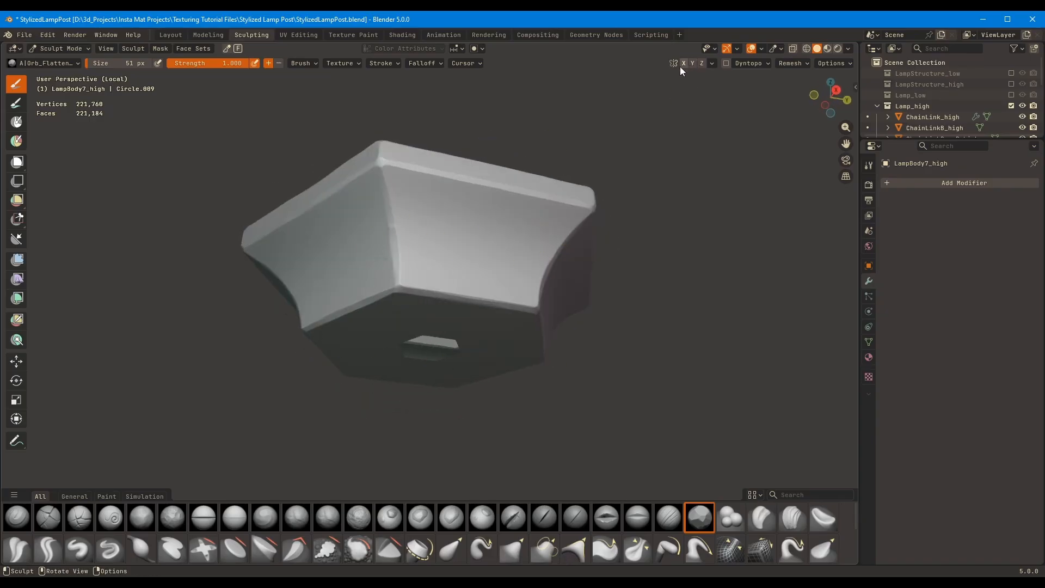
mouse_move(680, 71)
middle_down()
mouse_move(544, 163)
mouse_move(480, 299)
mouse_move(508, 262)
mouse_move(442, 284)
mouse_move(408, 315)
mouse_move(408, 262)
mouse_move(529, 258)
mouse_move(612, 239)
mouse_move(626, 223)
mouse_move(607, 239)
middle_up()
Switch to the bottom finial LampBody8_high, turn off Optimal Display, set its subdivision to level 4 and apply it for sculpting
key(alt+q)
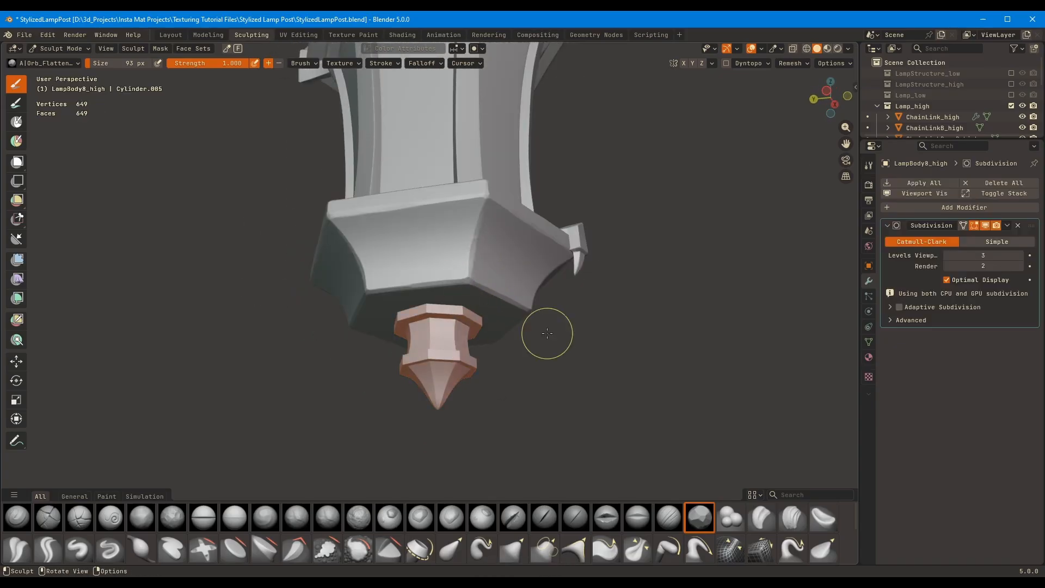
click(171, 35)
key(alt+w)
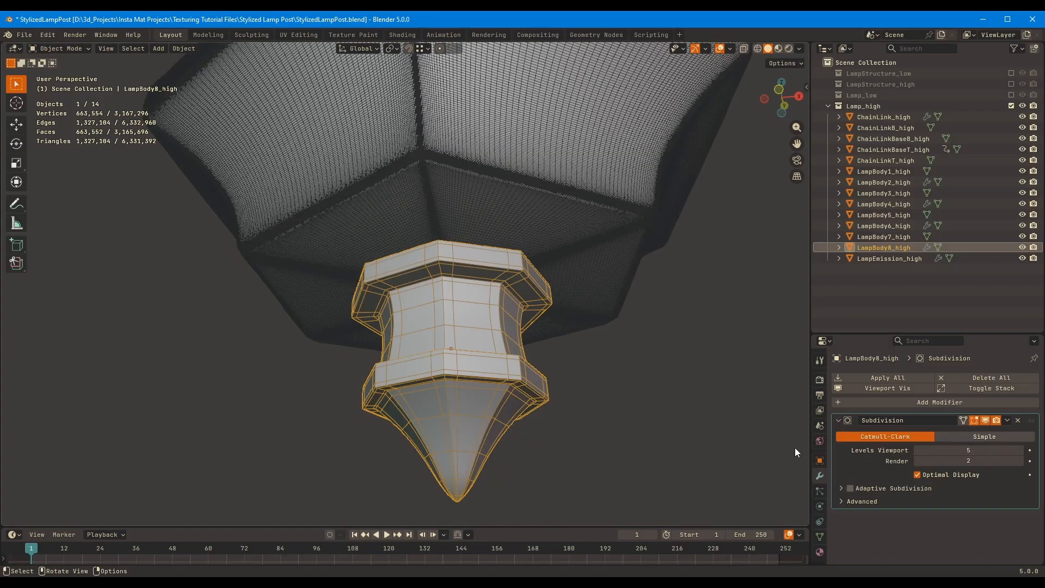
click(917, 474)
click(916, 451)
middle_drag(679, 466, 678, 436)
key(alt+w)
key(ctrl+a)
click(251, 35)
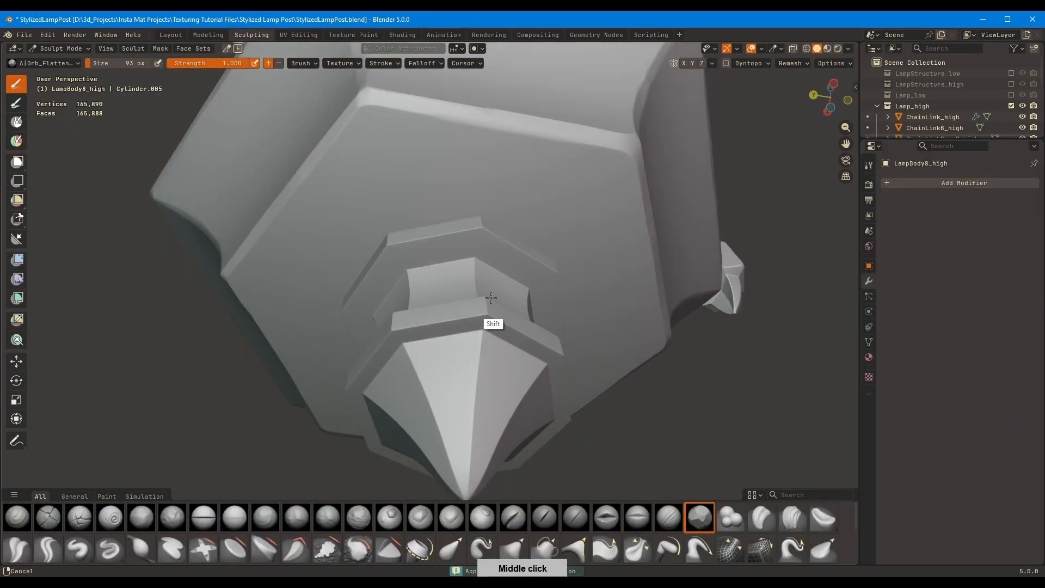
Flatten the finial's collar edges and the ridges of its pointed tip with the Orb_Flatten brush at 39 and 62 px
mouse_move(490, 324)
middle_down()
mouse_move(438, 292)
mouse_move(501, 273)
mouse_move(454, 158)
mouse_move(506, 191)
mouse_move(550, 304)
mouse_move(364, 289)
middle_up()
mouse_move(483, 325)
middle_down()
mouse_move(401, 282)
mouse_move(570, 206)
mouse_move(502, 156)
middle_up()
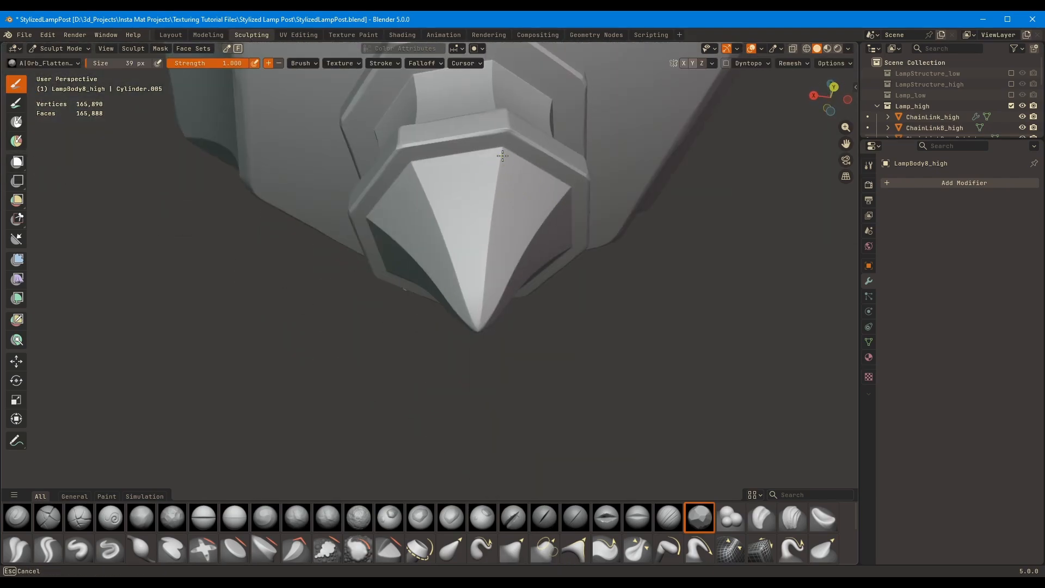
mouse_move(506, 214)
middle_down()
mouse_move(492, 235)
mouse_move(455, 183)
middle_up()
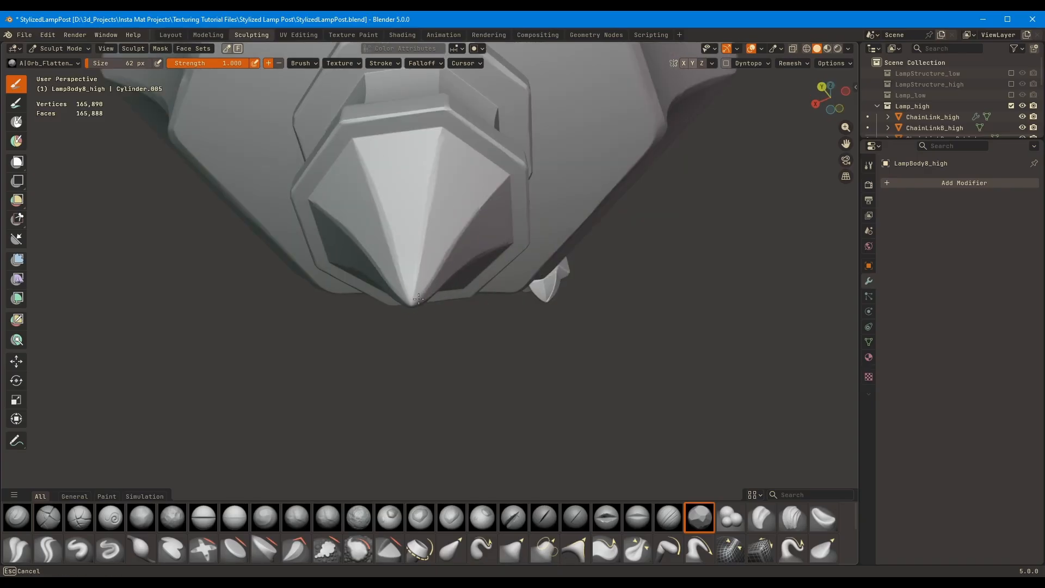
mouse_move(436, 305)
middle_down()
mouse_move(419, 261)
mouse_move(424, 326)
middle_up()
Work the seam where the finial's tip meets its lower collar with the Fill/Deepen brush at 53 px
key(shift+t)
middle_drag(424, 229, 416, 196)
key(f)
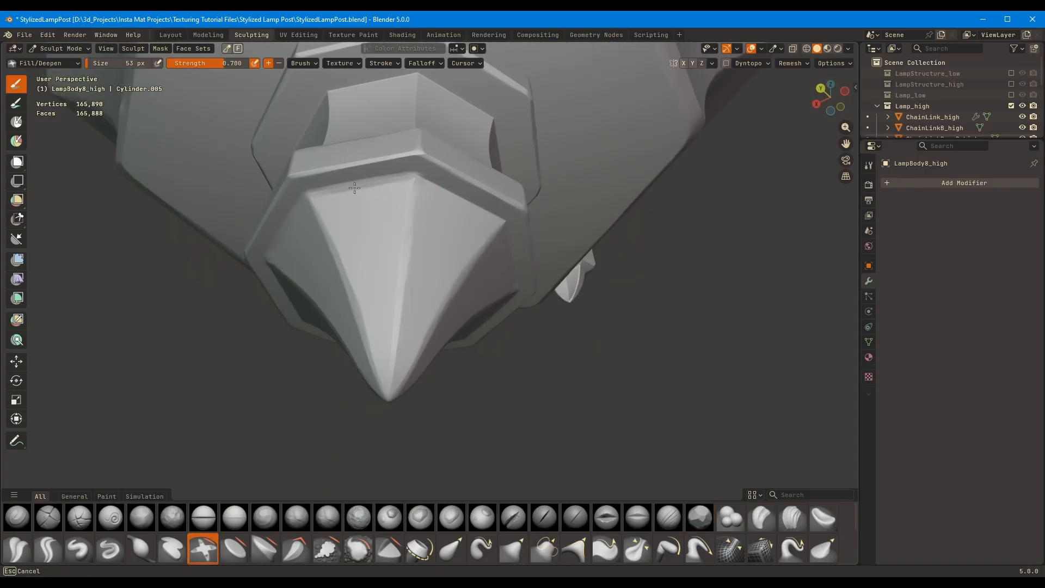
mouse_move(354, 188)
middle_down()
mouse_move(401, 182)
mouse_move(427, 322)
mouse_move(366, 296)
mouse_move(431, 294)
mouse_move(423, 275)
mouse_move(537, 234)
mouse_move(430, 168)
mouse_move(448, 207)
mouse_move(405, 191)
mouse_move(381, 245)
mouse_move(444, 226)
mouse_move(436, 236)
mouse_move(522, 240)
middle_up()
Return to the Orb_Flatten brush and wear the edges of the finial's neck and collars at 55 px
click(696, 521)
mouse_move(649, 80)
middle_down()
mouse_move(560, 229)
mouse_move(446, 251)
mouse_move(681, 72)
middle_up()
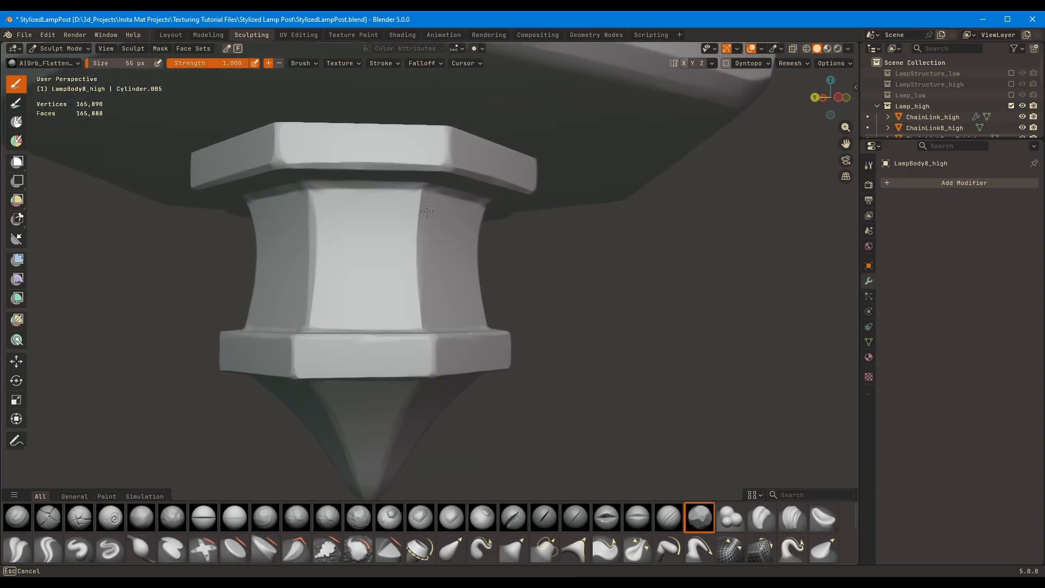
middle_drag(421, 277, 394, 217)
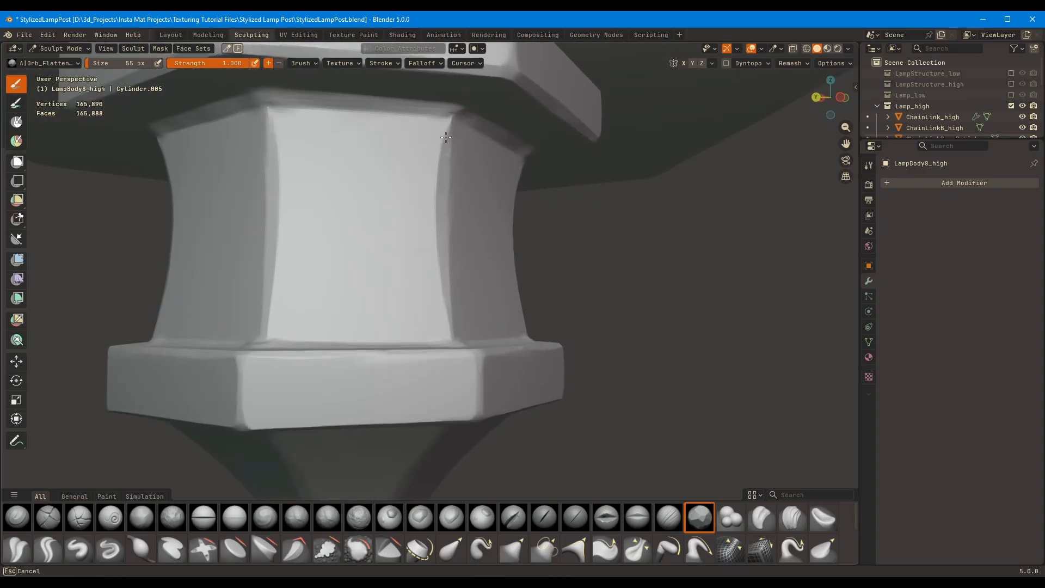
ctrl+middle_drag(553, 145, 555, 229)
middle_drag(555, 229, 544, 180)
mouse_move(544, 180)
ctrl+middle_down()
mouse_move(469, 292)
mouse_move(492, 322)
mouse_move(553, 252)
mouse_move(511, 316)
mouse_move(491, 289)
ctrl+middle_up()
mouse_move(471, 351)
middle_down()
mouse_move(424, 350)
mouse_move(532, 264)
mouse_move(517, 302)
middle_up()
Switch to LampBody7_high, enable viewport cavity shading and brush its sloped faces with the Orb_rubble brush at 136 px
key(alt+q)
key(2)
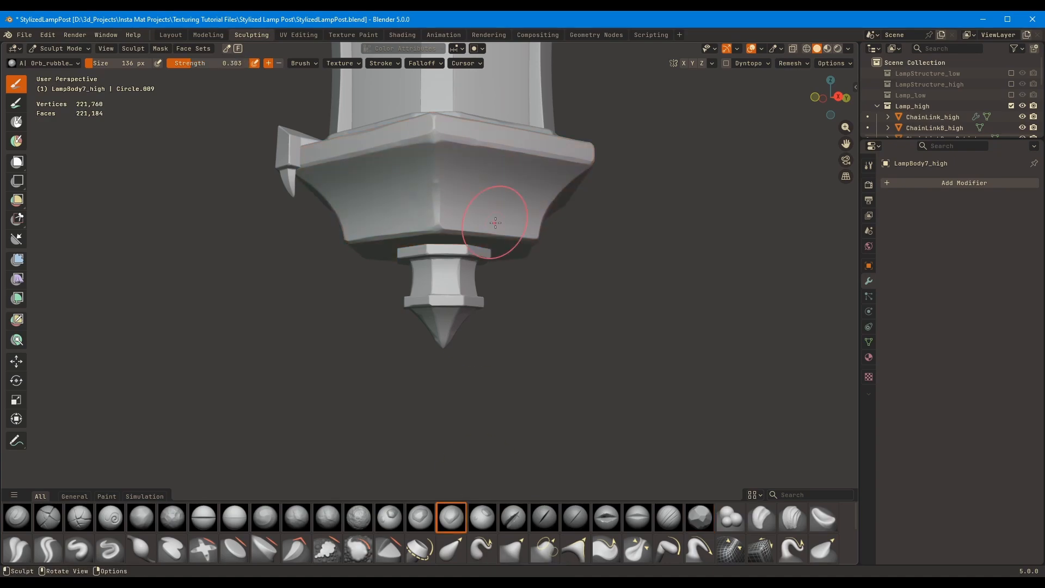
middle_drag(495, 224, 460, 232)
click(848, 49)
click(786, 354)
mouse_move(591, 233)
middle_down()
mouse_move(497, 232)
mouse_move(383, 168)
middle_up()
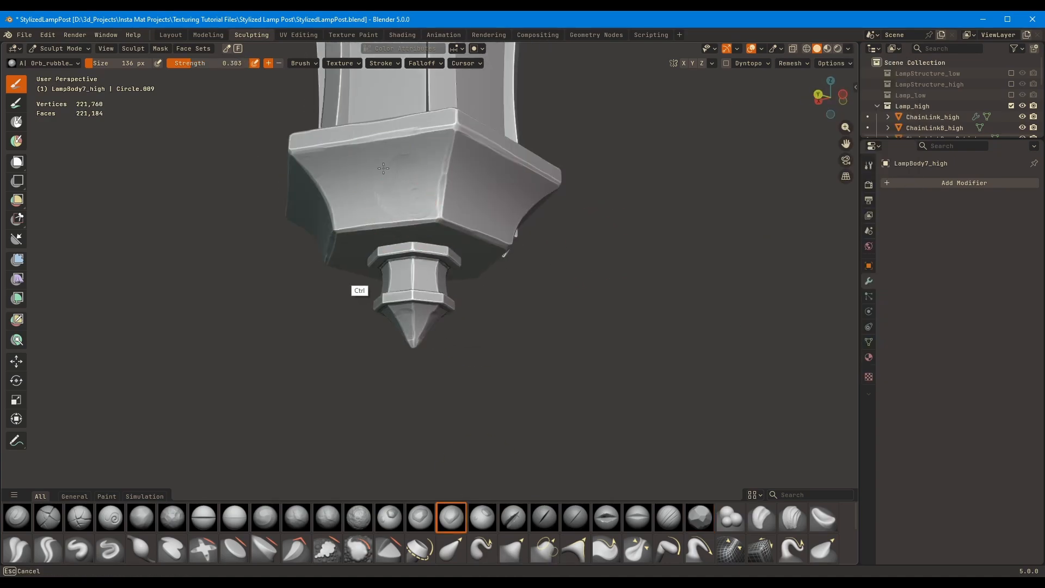
mouse_move(457, 95)
middle_down()
mouse_move(418, 231)
mouse_move(412, 188)
mouse_move(349, 204)
middle_up()
Isolate the vertical struts LampBody4_high, hide their Array in the viewport and place it below the Subdivision modifier
key(1)
mouse_move(381, 240)
middle_down()
mouse_move(491, 284)
mouse_move(500, 247)
mouse_move(460, 193)
mouse_move(592, 251)
middle_up()
middle_drag(592, 251, 522, 206)
ctrl+middle_drag(523, 207, 368, 287)
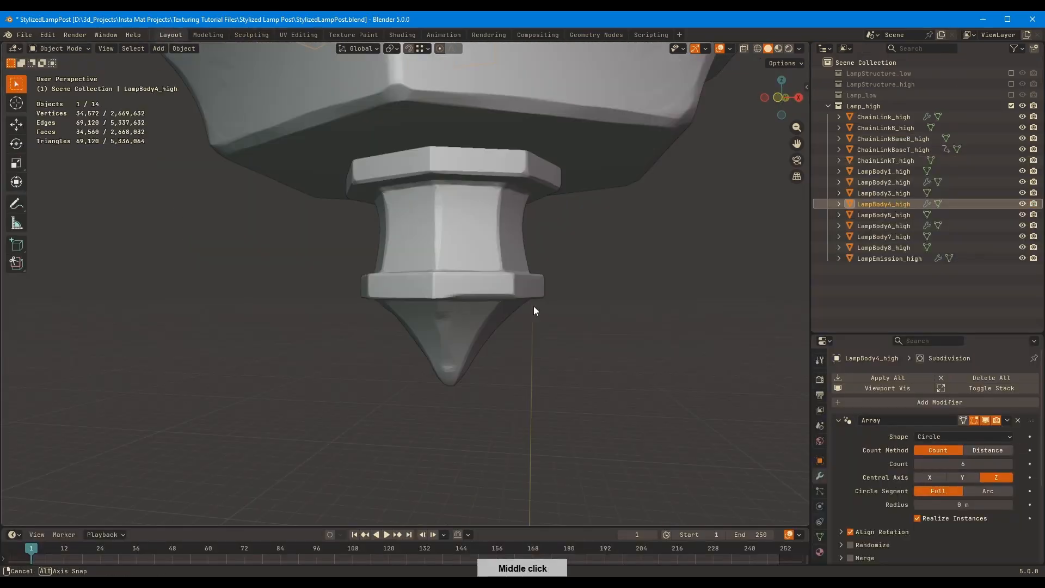
key(KP_Divide)
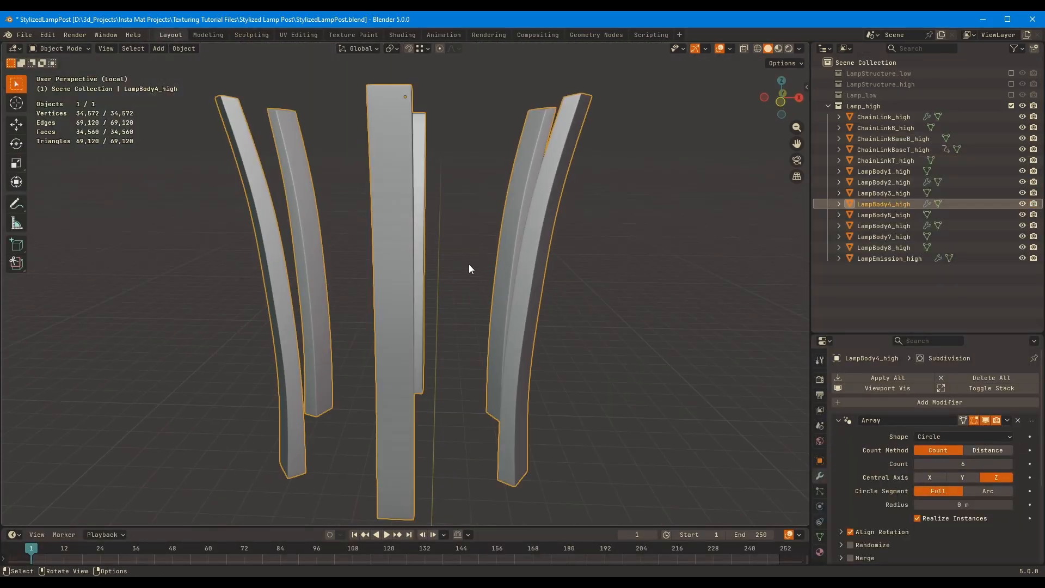
mouse_move(468, 263)
middle_down()
mouse_move(457, 292)
mouse_move(490, 283)
middle_up()
click(985, 423)
click(838, 422)
drag(1031, 421, 1030, 480)
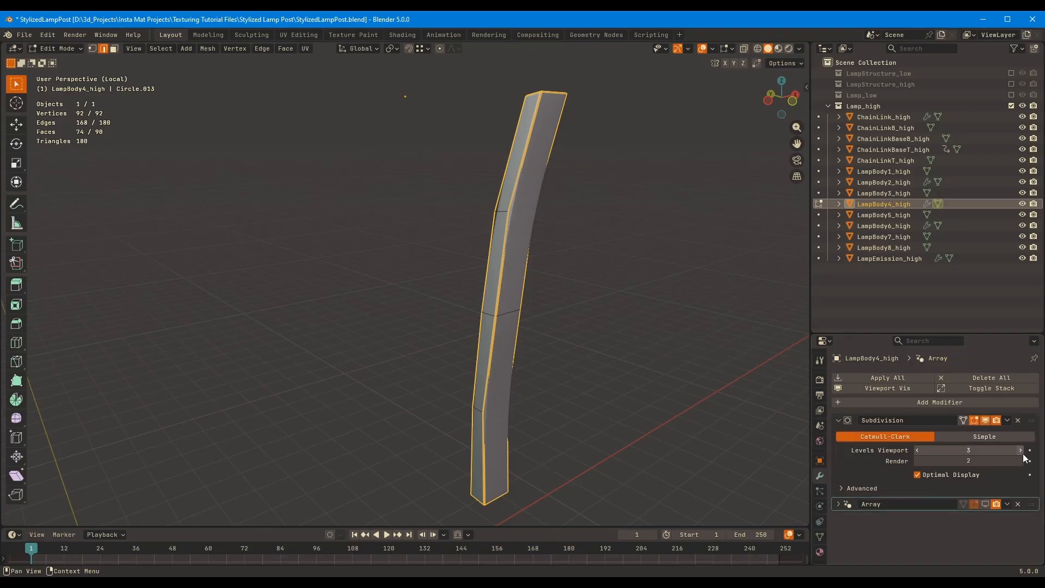
Try to add a loop cut across the strut's mesh
key(Tab)
key(Tab)
key(ctrl+r)
middle_drag(593, 345, 581, 327)
click(487, 370)
right_click(485, 377)
key(ctrl+z)
key(ctrl+z)
key(ctrl+z)
key(ctrl+z)
Hide the subdivision in the viewport, add a loop cut across the strut's upper section and shift it about 0.0066 m along Y
click(985, 420)
key(ctrl+r)
click(496, 155)
right_click(503, 163)
key(g)
key(y)
click(518, 172)
middle_drag(519, 177, 536, 179)
Add a loop cut across the strut's middle section and shift it along Y to smooth the curve
key(ctrl+r)
click(491, 223)
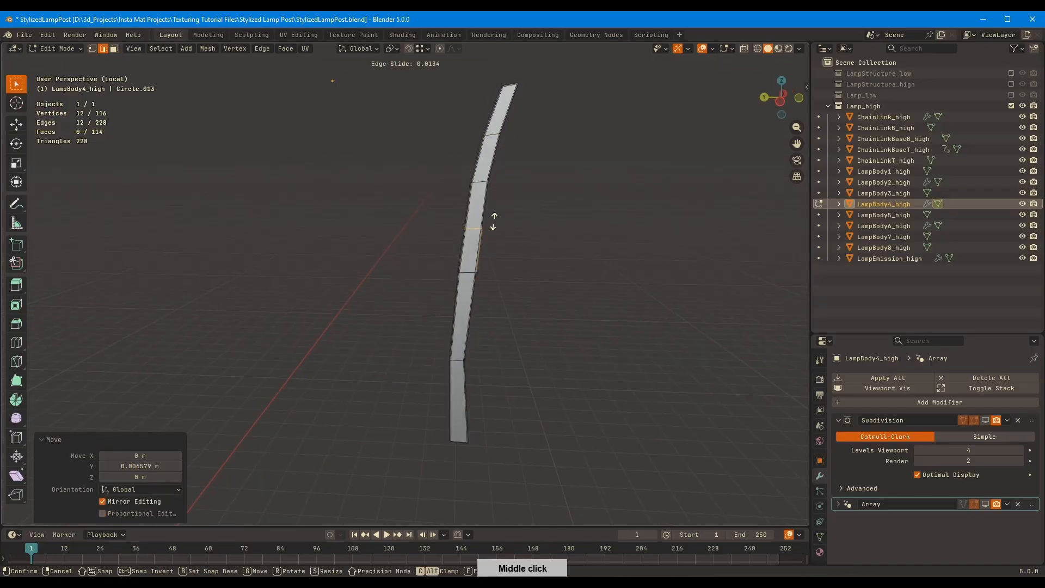
right_click(493, 224)
key(g)
key(y)
click(494, 218)
Add a loop cut below the strut's middle and shift the lower bend's edge loop along Y
key(ctrl+r)
middle_drag(503, 292, 490, 278)
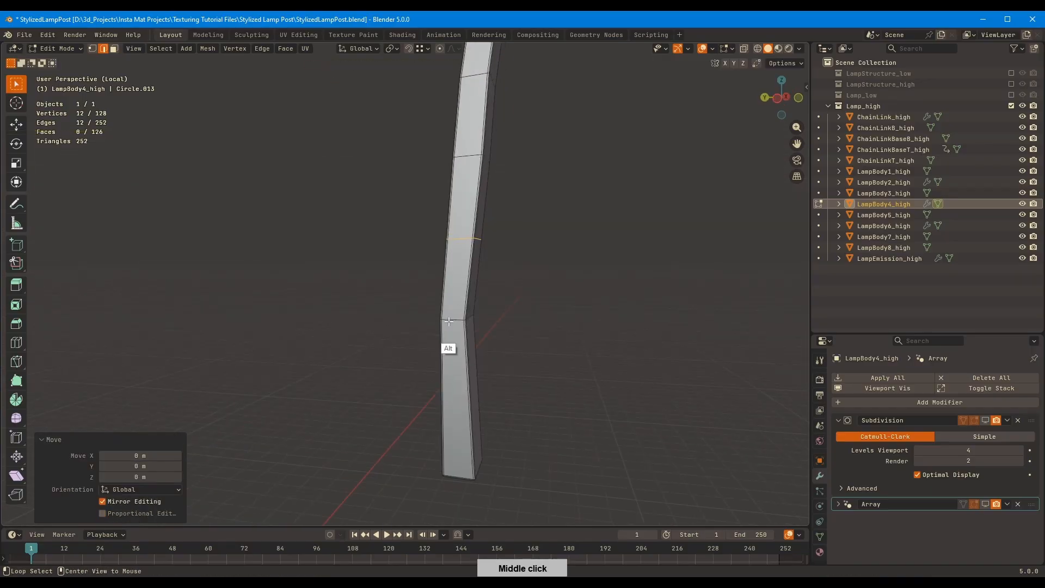
alt+click(450, 321)
key(g)
key(y)
click(534, 289)
Add a loop cut across the strut's lowest section and adjust its position along Y
key(ctrl+r)
click(484, 354)
right_click(544, 305)
key(g)
key(y)
click(564, 306)
Show the strut's subdivision in the viewport, leave mesh editing, turn off Optimal Display and exit isolation
click(985, 421)
key(Tab)
scroll(566, 283, down, 3)
mouse_move(566, 281)
middle_down()
mouse_move(597, 274)
mouse_move(547, 347)
mouse_move(570, 331)
mouse_move(508, 246)
mouse_move(561, 272)
middle_up()
click(917, 474)
key(slash)
Set the strut's Subdivision viewport level to 4 and apply the modifier
click(588, 245)
middle_drag(588, 245, 479, 261)
scroll(446, 300, up, 5)
ctrl+middle_drag(444, 306, 452, 327)
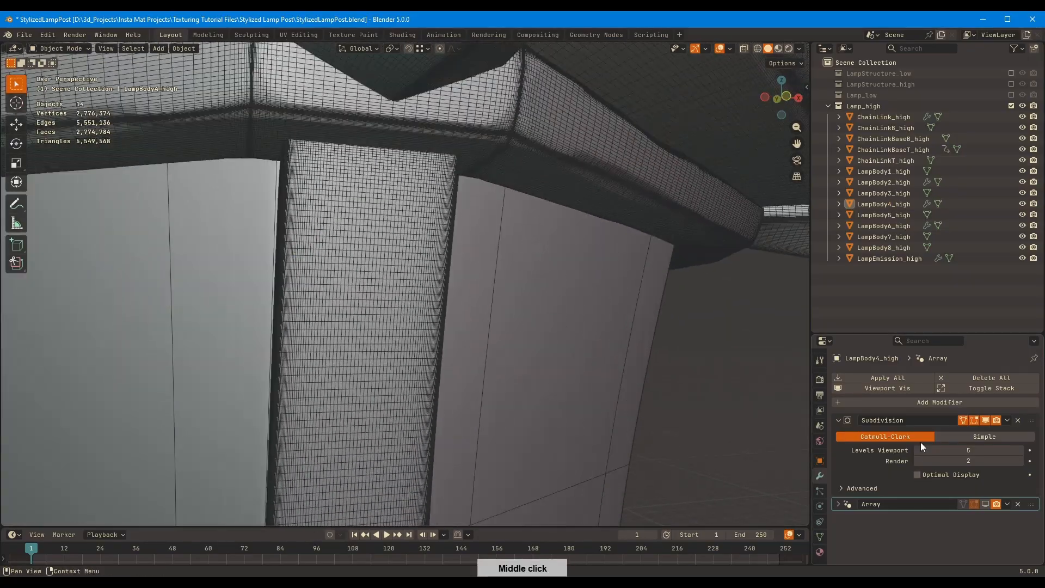
click(917, 450)
key(ctrl+a)
Hide the wireframe, return the strut LampBody4_high to sculpting and flatten its outer long edge at 66 px
key(shift+alt+z)
scroll(533, 305, down, 3)
middle_drag(533, 310, 382, 277)
click(383, 277)
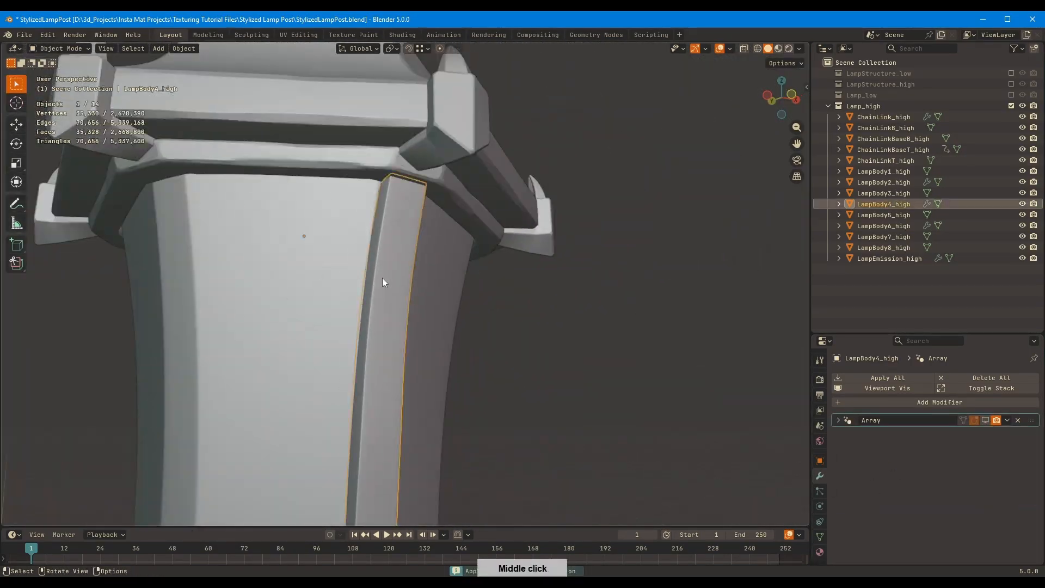
click(252, 35)
middle_drag(381, 206, 408, 186)
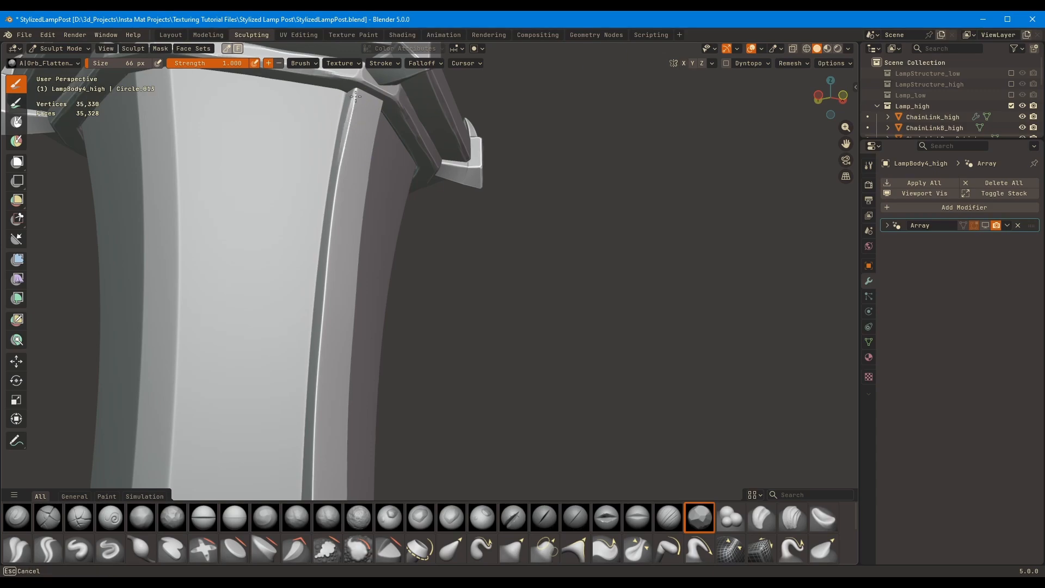
mouse_move(355, 96)
middle_down()
mouse_move(389, 217)
mouse_move(338, 260)
mouse_move(325, 238)
middle_up()
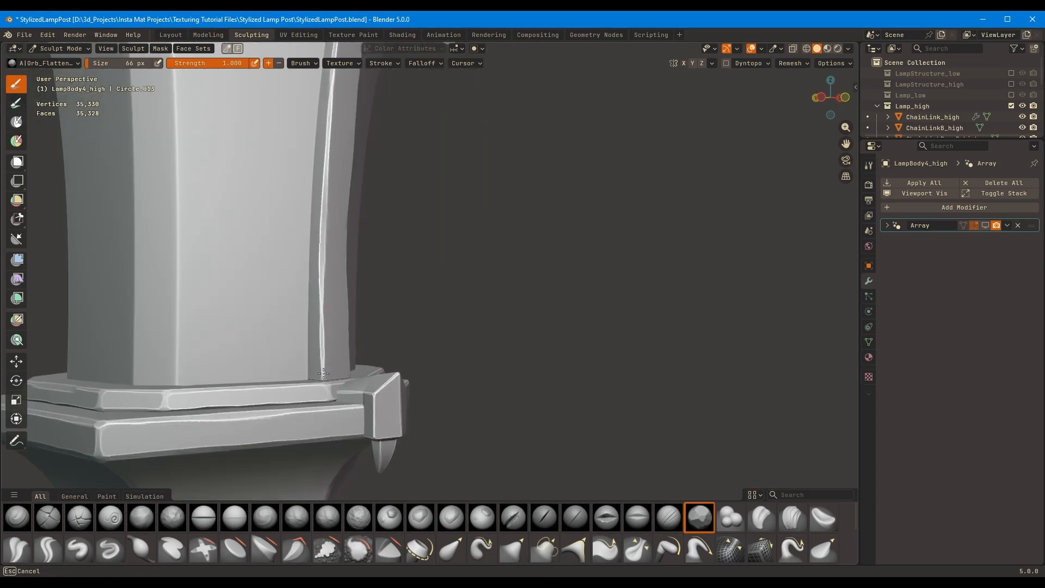
Isolate the strut, flatten its remaining long edges and ends with the Orb_Flatten brush at 66 px, and exit isolation
key(KP_Divide)
middle_drag(338, 359, 359, 268)
middle_drag(356, 315, 504, 332)
mouse_move(503, 332)
middle_down()
mouse_move(515, 347)
mouse_move(453, 350)
mouse_move(414, 326)
mouse_move(359, 385)
mouse_move(418, 254)
mouse_move(521, 247)
mouse_move(639, 201)
mouse_move(604, 180)
middle_up()
mouse_move(550, 288)
ctrl+middle_down()
mouse_move(540, 335)
mouse_move(524, 189)
ctrl+middle_up()
shift+middle_drag(513, 325, 455, 242)
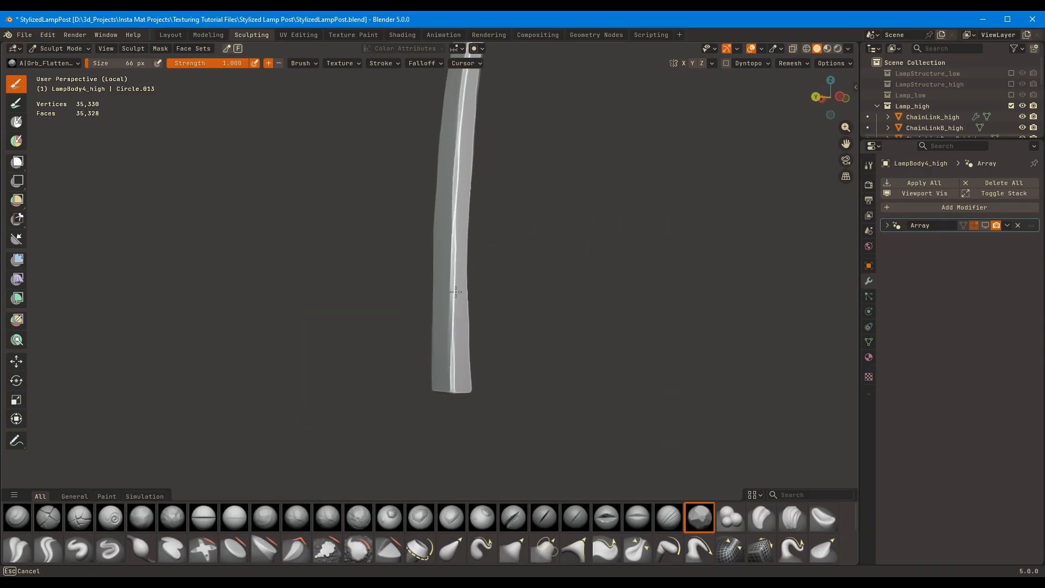
middle_drag(456, 292, 373, 267)
key(slash)
middle_drag(471, 244, 430, 207)
ctrl+middle_drag(430, 191, 452, 201)
middle_drag(451, 201, 501, 213)
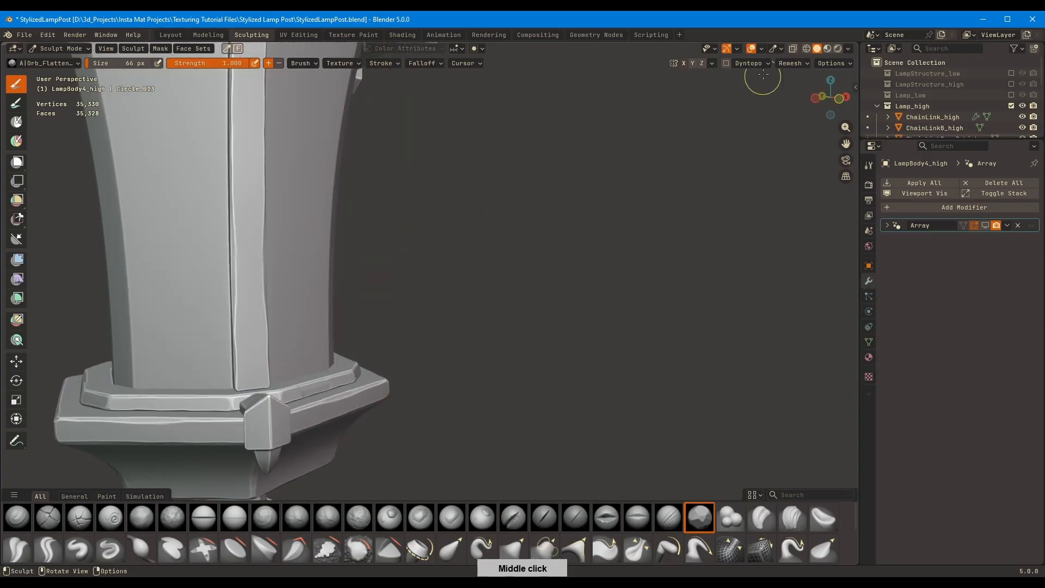
Check the flattened strut on the lamp, show its Array in the viewport again and switch to the Layout workspace
shift+middle_drag(248, 227, 301, 266)
drag(302, 275, 303, 232)
middle_drag(324, 245, 302, 231)
drag(298, 335, 297, 305)
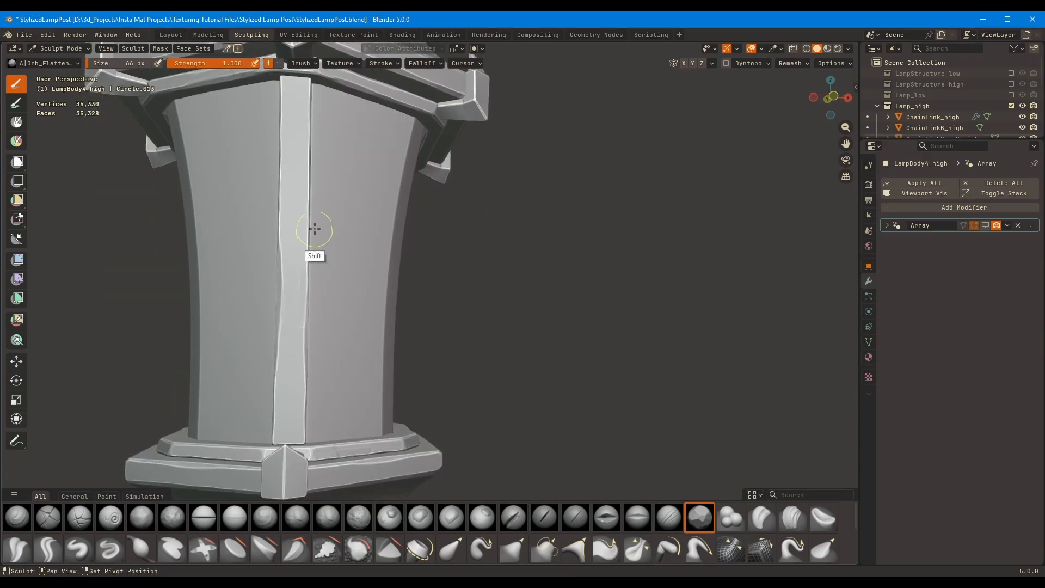
shift+middle_drag(314, 229, 312, 297)
mouse_move(312, 297)
middle_down()
mouse_move(299, 259)
mouse_move(308, 259)
middle_up()
click(985, 226)
mouse_move(370, 250)
ctrl+middle_down()
mouse_move(380, 308)
mouse_move(419, 315)
ctrl+middle_up()
click(171, 35)
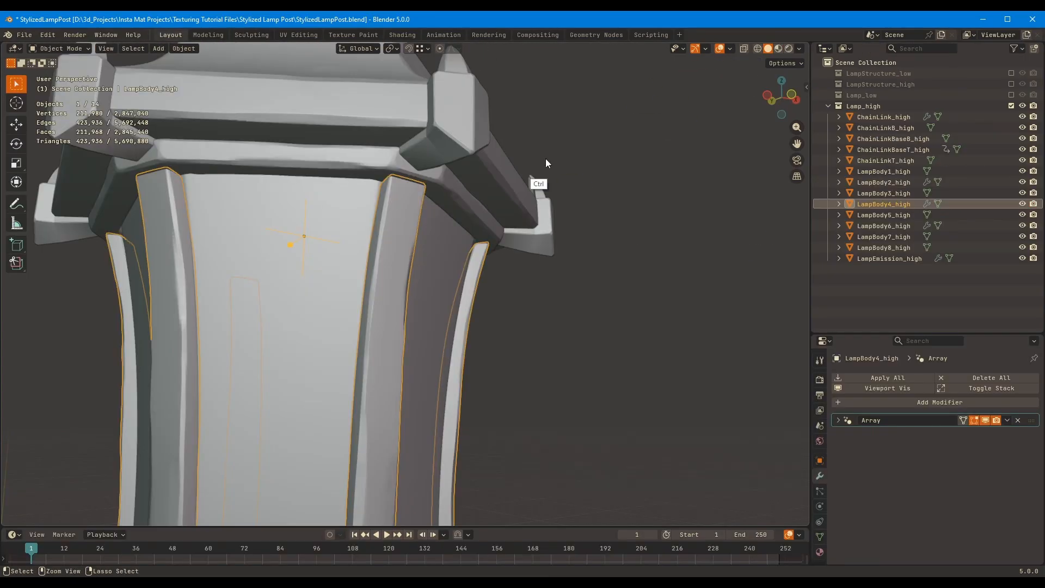
Deselect the struts, save the file and adjust the viewport's solid-shading options
ctrl+middle_drag(545, 159, 571, 204)
click(585, 197)
mouse_move(588, 196)
middle_down()
mouse_move(628, 203)
mouse_move(612, 250)
middle_up()
key(ctrl+s)
click(799, 48)
click(736, 308)
Add a Subdivision modifier to ChainLink_high, hide its Array in the viewport and apply the subdivision
mouse_move(439, 221)
ctrl+middle_down()
mouse_move(439, 271)
mouse_move(434, 212)
mouse_move(424, 305)
ctrl+middle_up()
ctrl+middle_drag(424, 305, 381, 240)
click(366, 239)
key(ctrl+2)
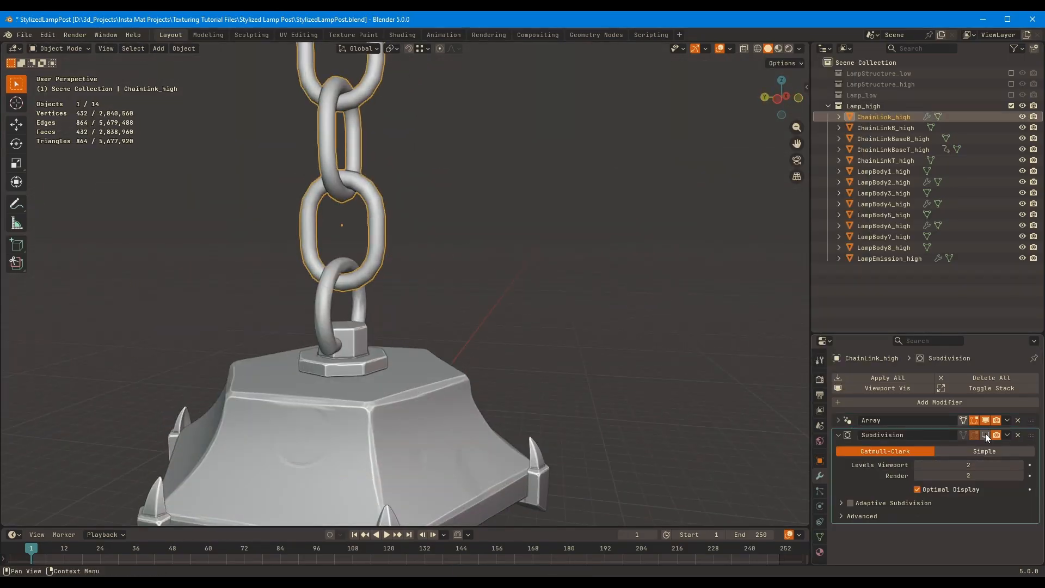
click(985, 420)
key(ctrl+a)
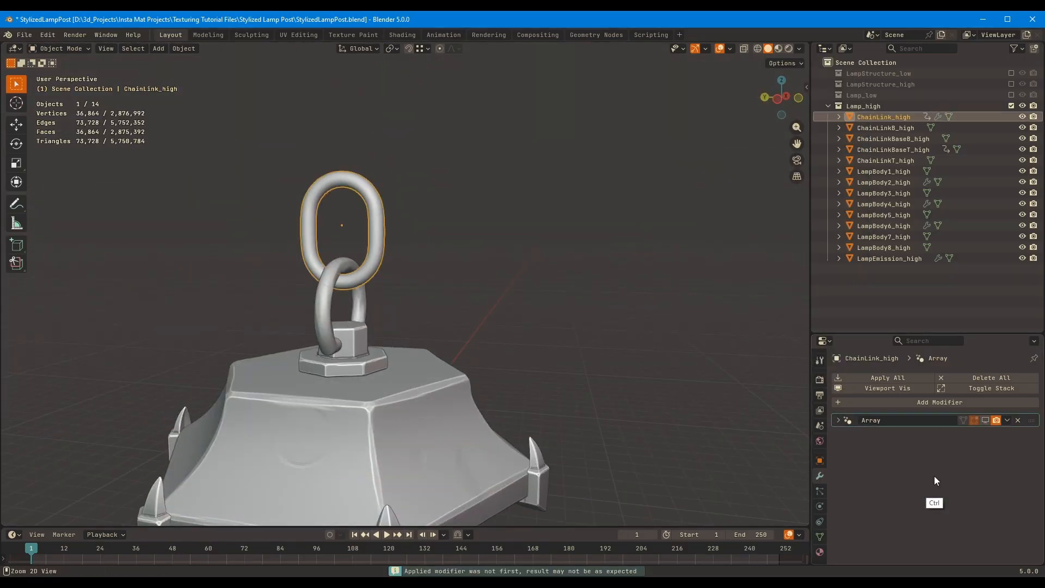
Open ChainLink_high for sculpting with its Array hidden and set the Orb_Flatten brush size to 138 px
click(985, 420)
click(252, 35)
shift+middle_drag(520, 175, 517, 349)
key(f)
mouse_move(517, 349)
ctrl+middle_down()
mouse_move(520, 264)
mouse_move(481, 310)
mouse_move(446, 207)
mouse_move(466, 291)
ctrl+middle_up()
click(526, 243)
key(ctrl+Tab)
key(ctrl+Tab)
click(985, 226)
key(f)
click(401, 392)
Check the flatten brush's settings and set its strength to 0.545
click(304, 64)
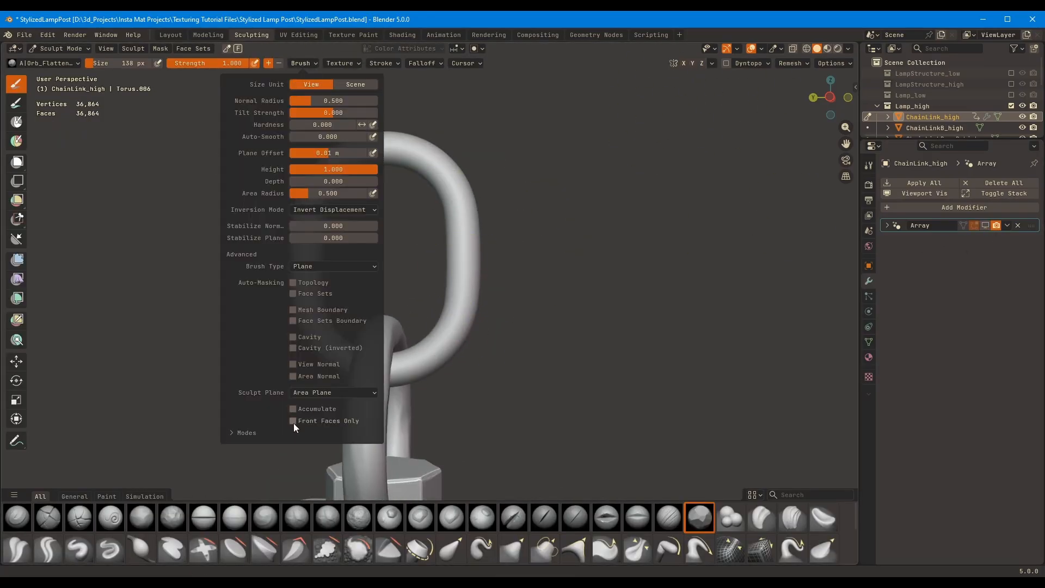
key(shift+f)
click(544, 234)
ctrl+middle_drag(571, 261, 573, 203)
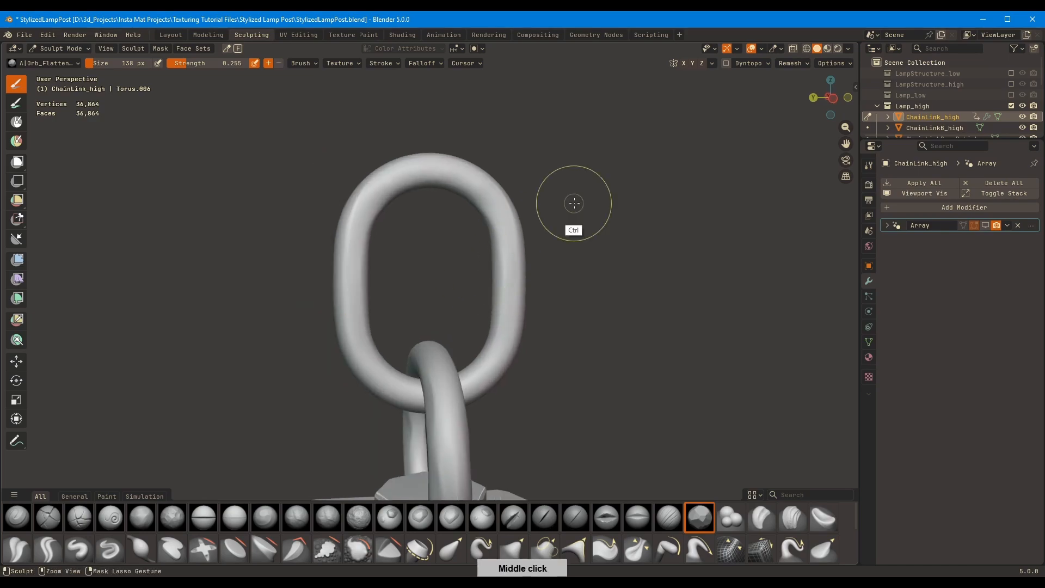
key(shift+f)
click(550, 158)
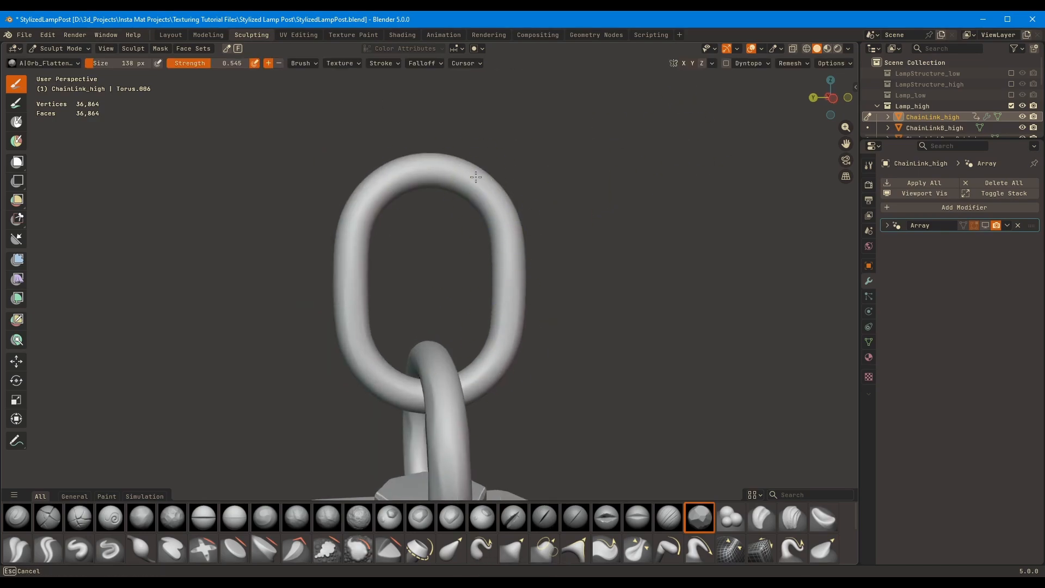
Flatten areas around the chain link with the Orb_Flatten brush, show its Array and return to the Layout workspace
middle_drag(465, 254, 468, 321)
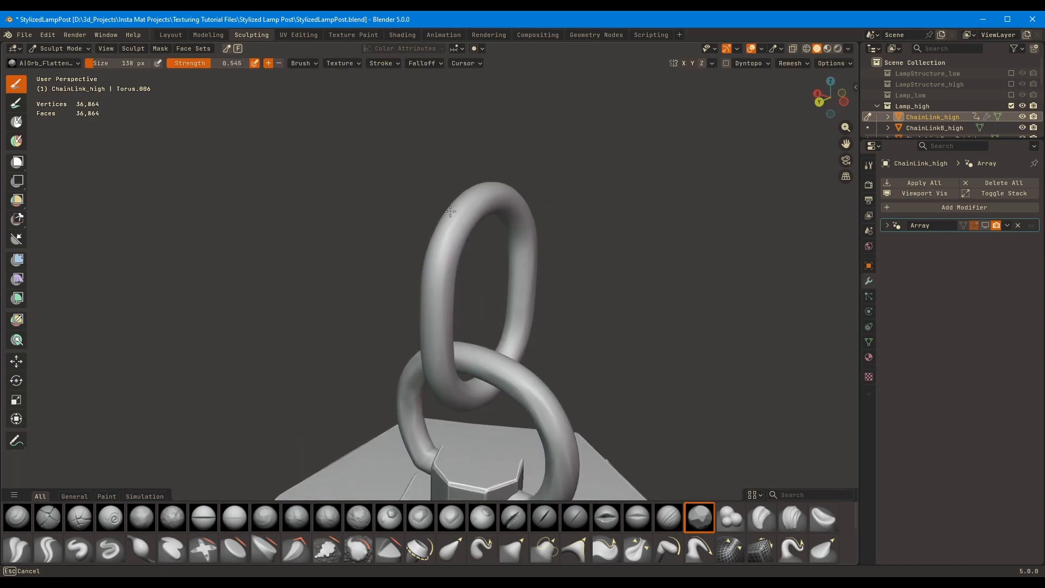
middle_drag(473, 234, 585, 258)
scroll(584, 258, down, 8)
click(171, 34)
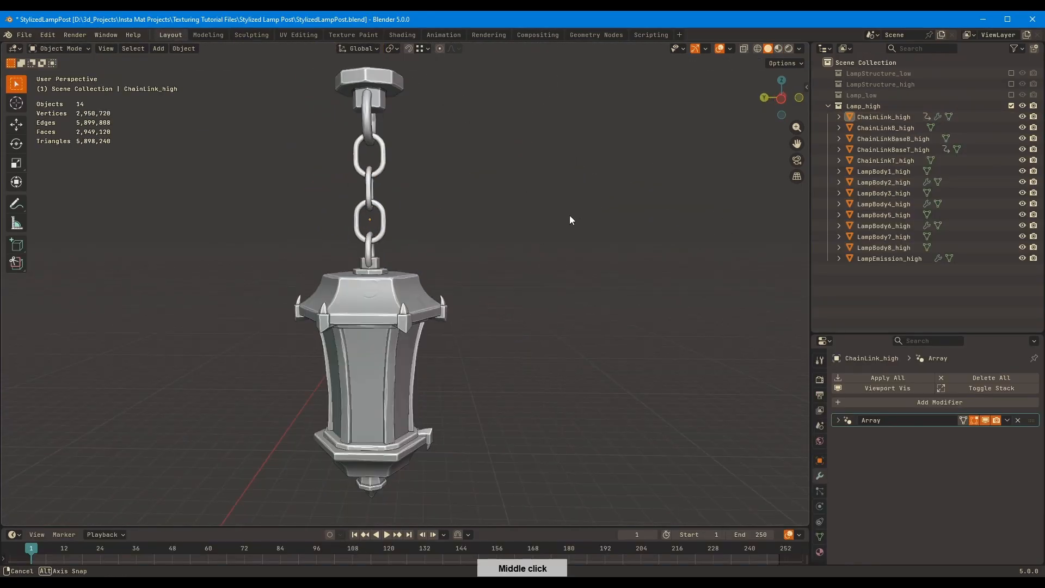
Clear the animation data from ChainLink_high and ChainLinkBaseT_high
click(839, 117)
right_click(880, 131)
click(877, 131)
click(838, 117)
click(838, 150)
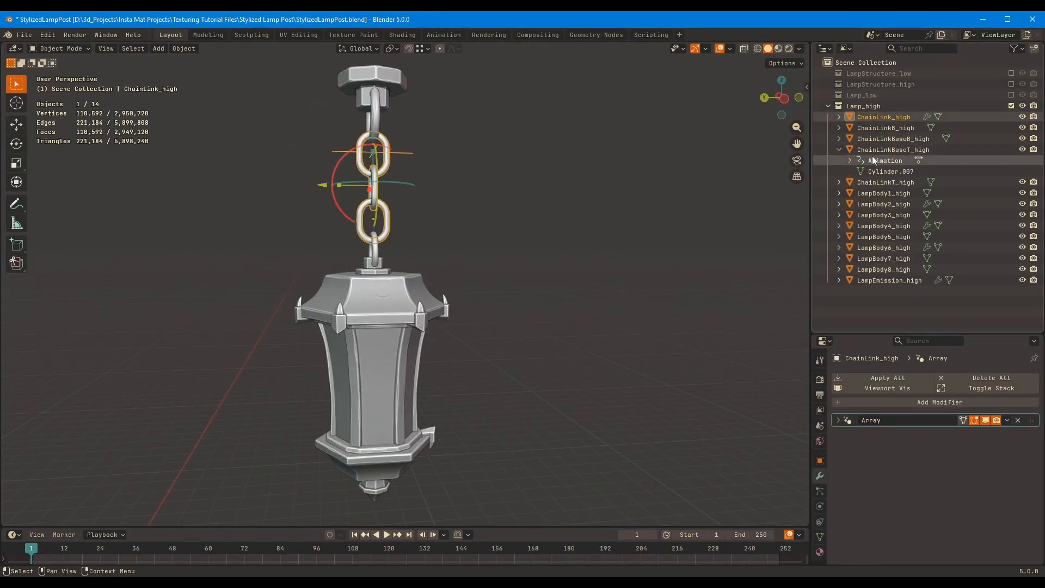
right_click(875, 159)
click(873, 160)
click(838, 149)
Save the file and bring the LampStructure_high collection back into the scene
click(546, 238)
middle_drag(546, 238, 523, 223)
key(ctrl+s)
click(1011, 85)
scroll(448, 331, down, 5)
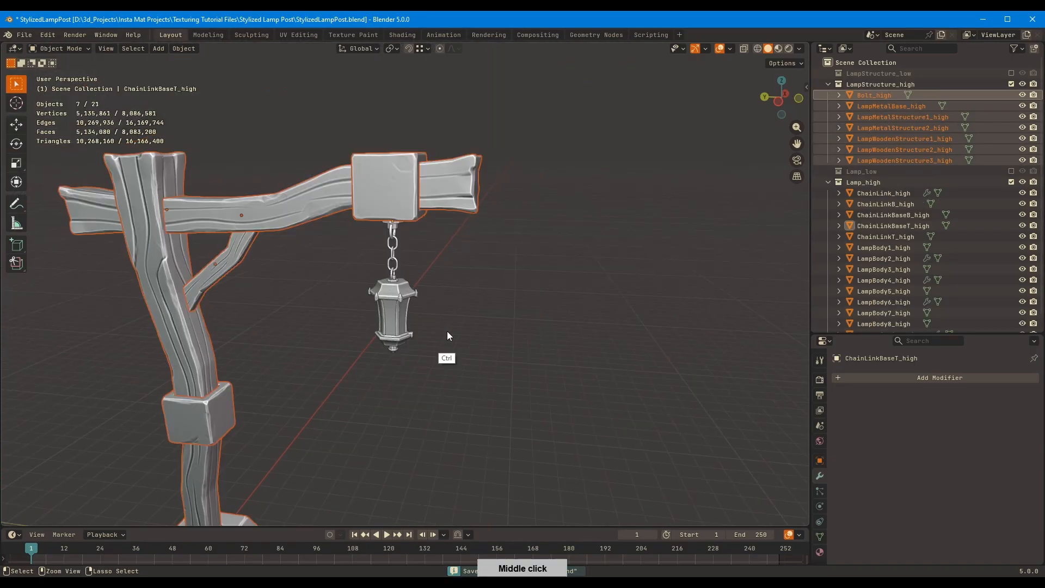
click(447, 332)
mouse_move(447, 332)
middle_down()
mouse_move(521, 202)
mouse_move(504, 205)
middle_up()
Adjust the viewport's solid-shading options and inspect the complete high-poly lamp post from several angles
click(799, 49)
click(743, 355)
scroll(648, 185, down, 4)
middle_drag(648, 185, 625, 165)
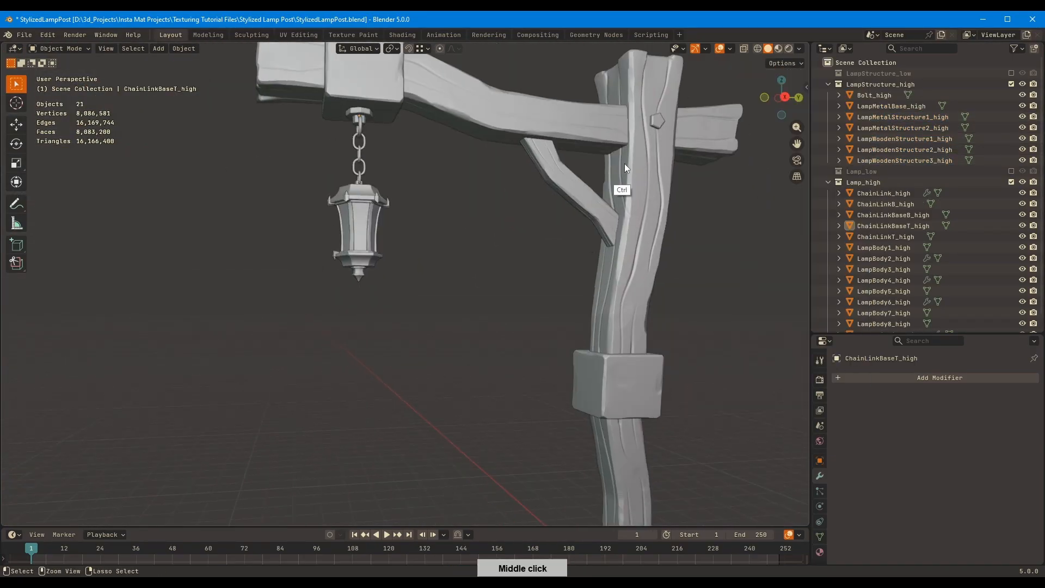
scroll(577, 266, down, 4)
mouse_move(561, 272)
middle_down()
mouse_move(671, 288)
mouse_move(570, 221)
mouse_move(593, 224)
middle_up()
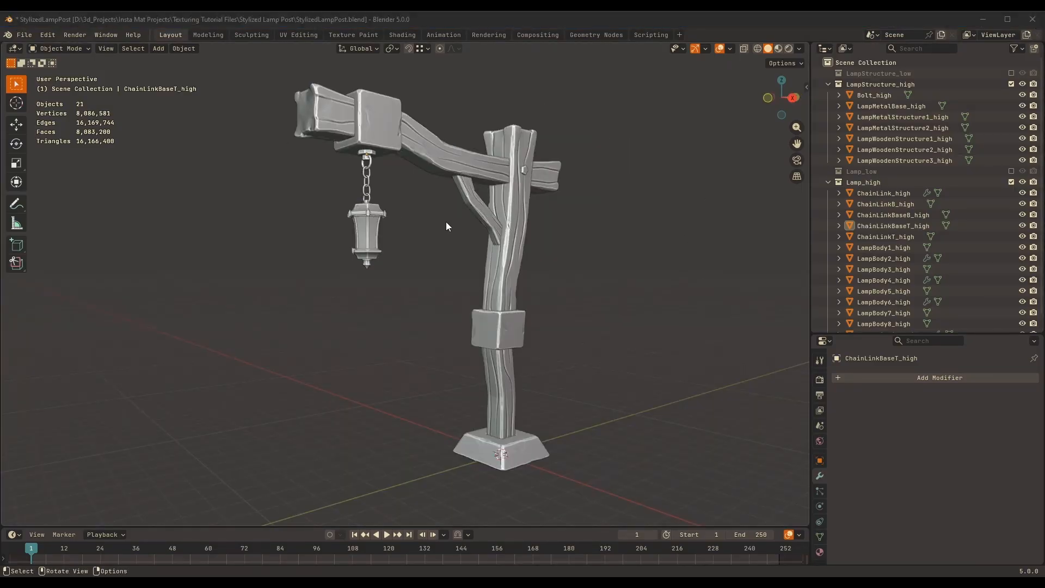
middle_drag(447, 222, 626, 220)
Enlarge the outliner and enable the Lamp_low and LampStructure_low collections
drag(849, 333, 839, 391)
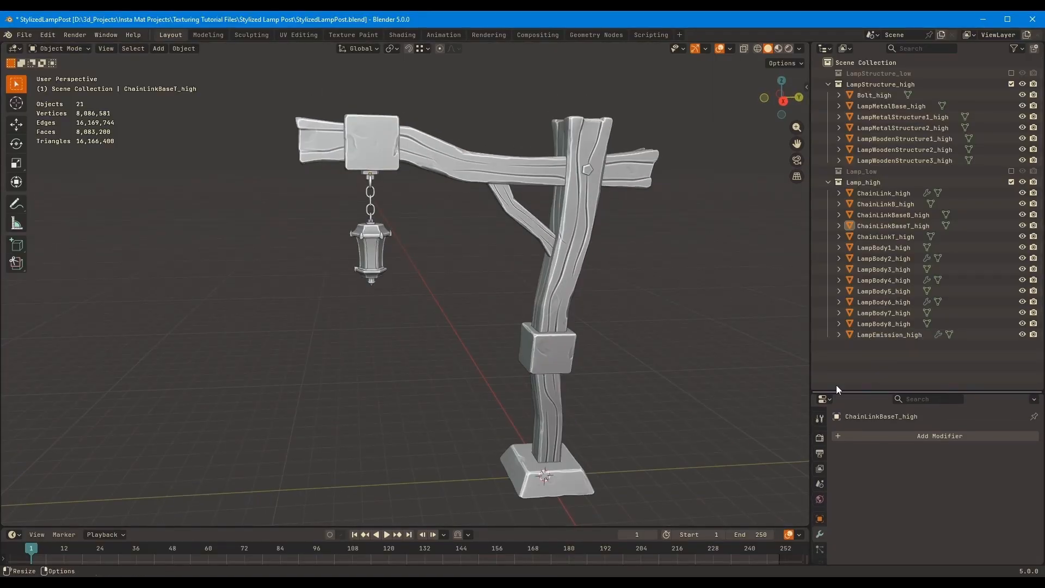
click(581, 230)
click(1011, 172)
click(1011, 74)
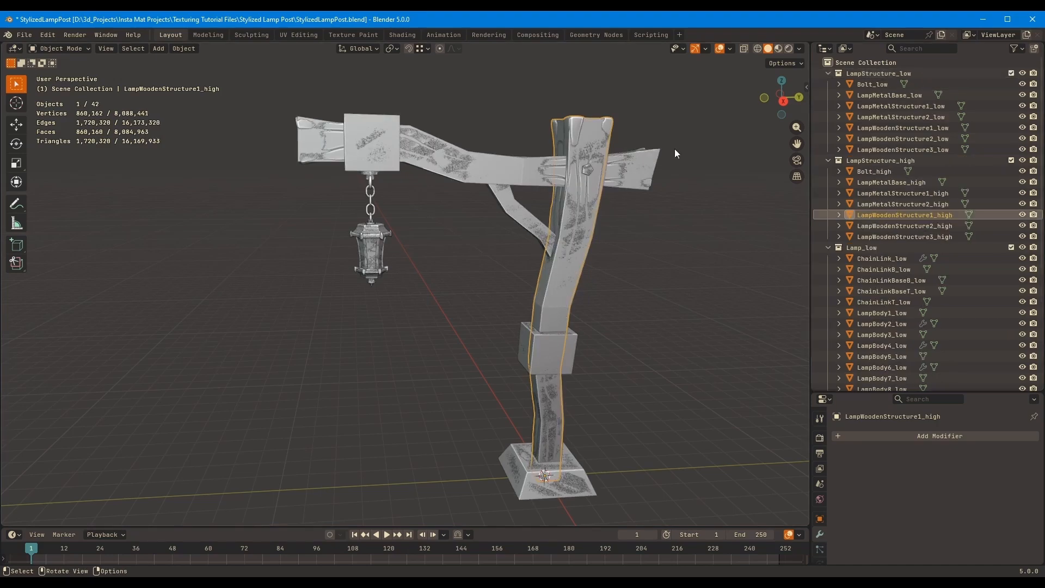
click(636, 167)
mouse_move(630, 245)
middle_down()
mouse_move(609, 280)
mouse_move(614, 247)
middle_up()
ctrl+middle_drag(330, 247, 305, 206)
drag(260, 140, 397, 330)
middle_drag(397, 331, 410, 307)
click(409, 327)
drag(295, 136, 583, 473)
click(642, 230)
middle_drag(642, 230, 550, 250)
key(shift)
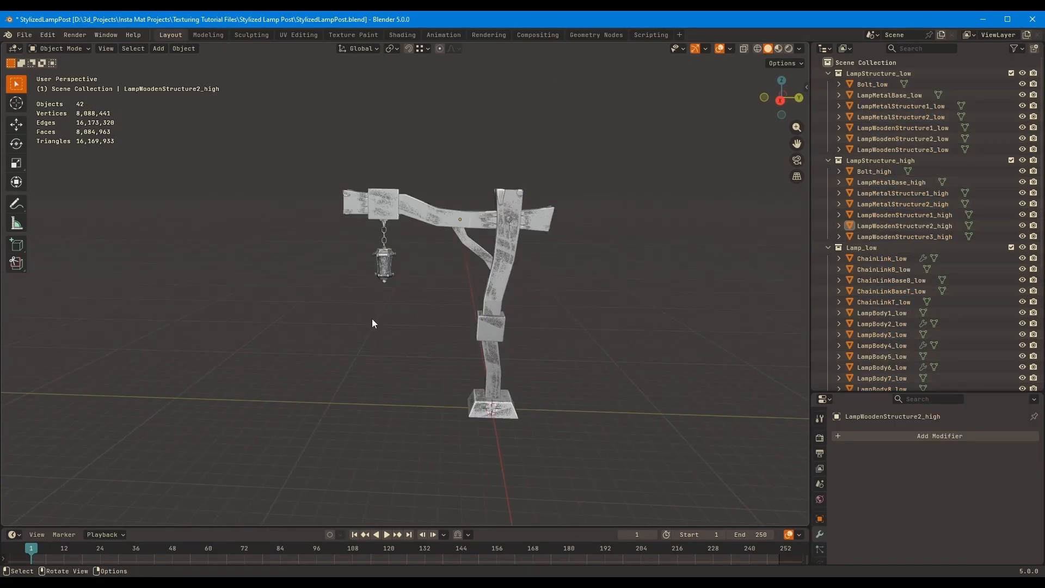
Add a 2 m cube at the world origin as a size reference for the lamp post
middle_drag(409, 386, 413, 311)
key(shift+a)
mouse_move(416, 332)
click(471, 344)
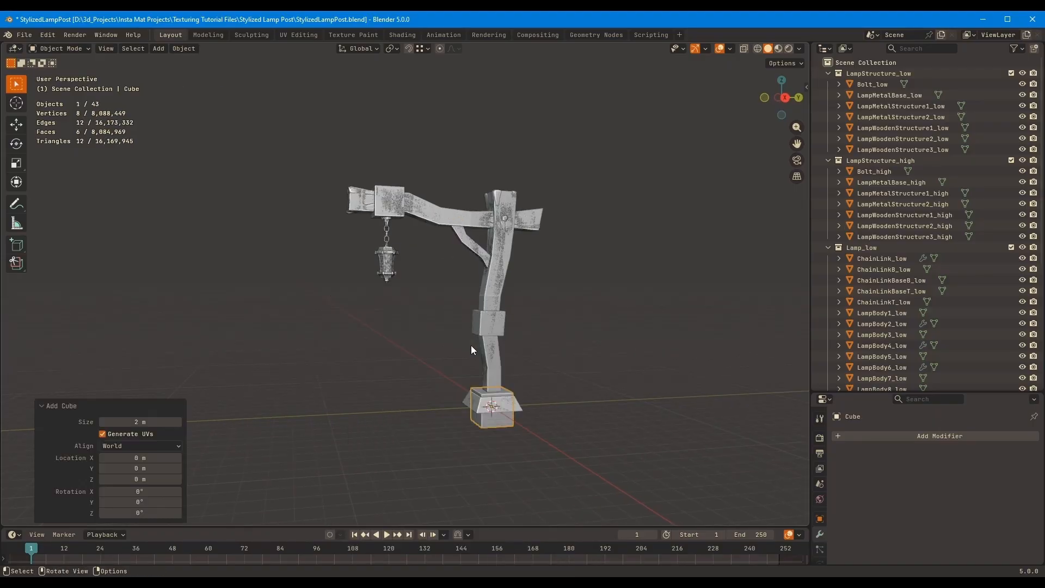
middle_drag(619, 316, 582, 185)
scroll(512, 242, up, 10)
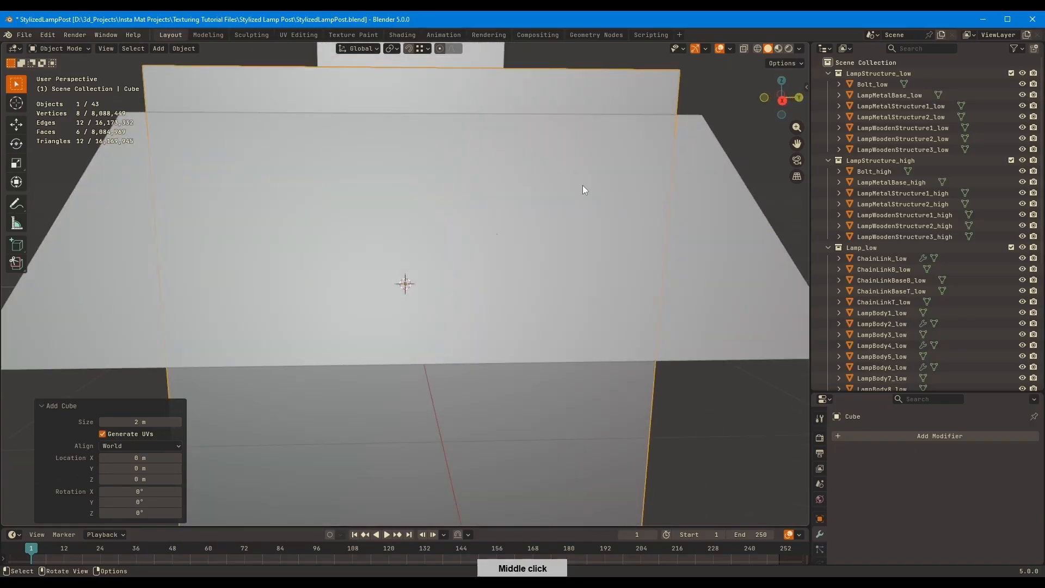
scroll(498, 253, down, 6)
middle_drag(497, 253, 415, 299)
Raise the cube's mesh 1 m along Z in Edit Mode so its origin sits at its base
key(Tab)
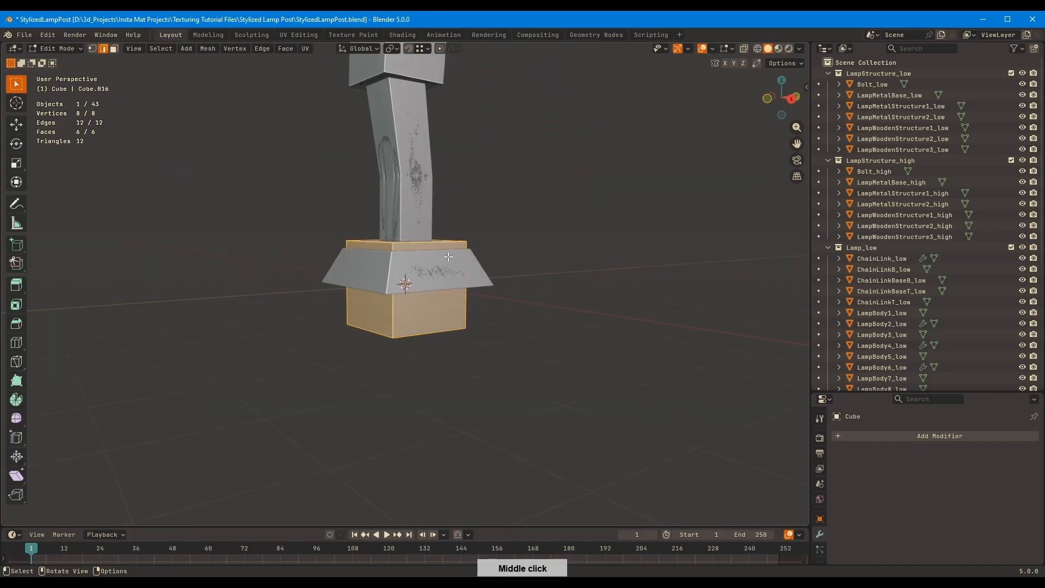
key(g)
key(z)
key(1)
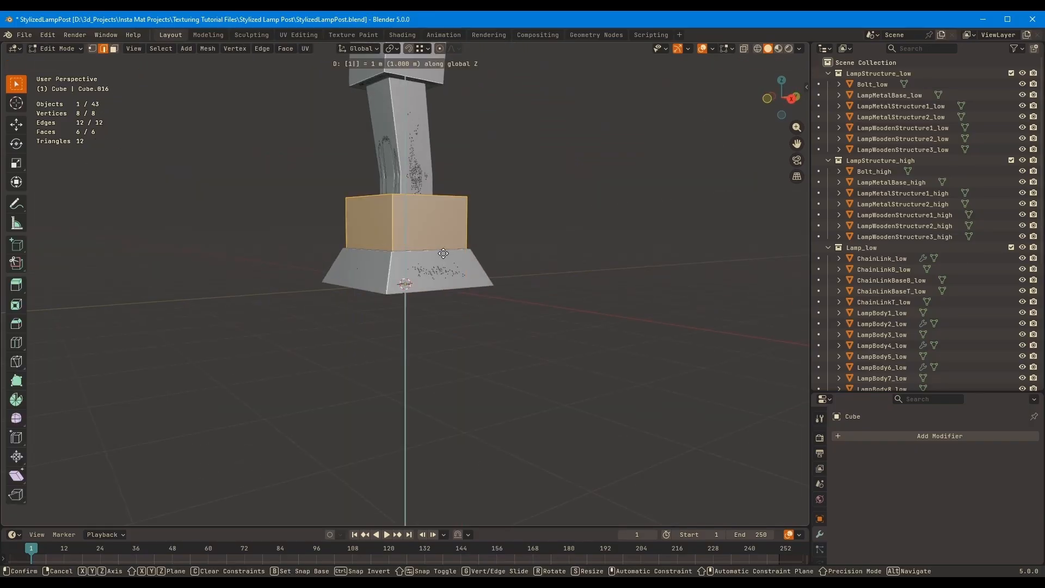
key(Return)
middle_drag(445, 248, 482, 203)
key(Tab)
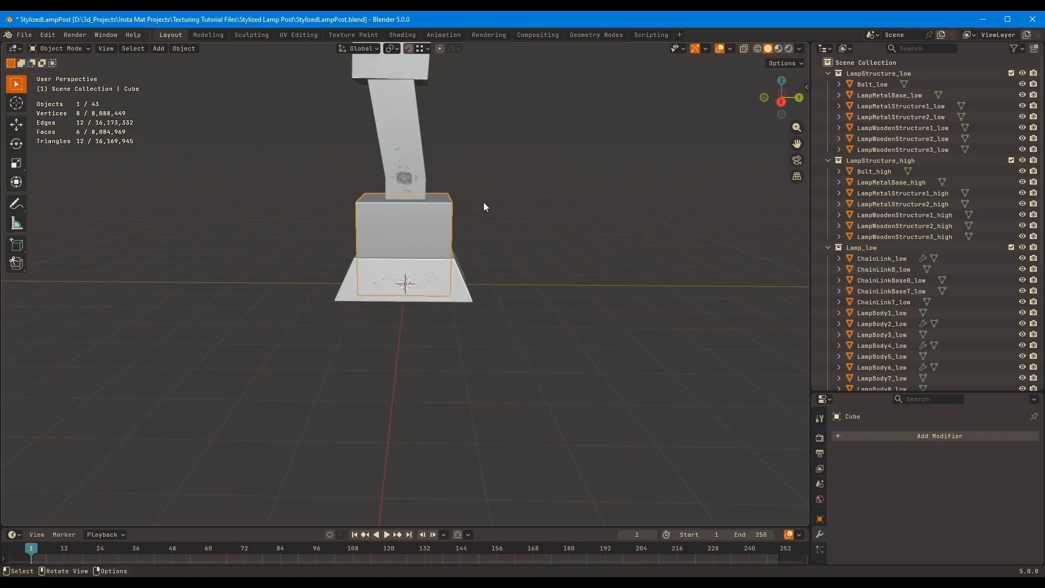
Move the cube along Y to about -6.3 m, beside the lamp post
key(g)
key(y)
click(241, 270)
shift+middle_drag(244, 269, 494, 261)
click(376, 239)
shift+middle_drag(546, 192, 540, 260)
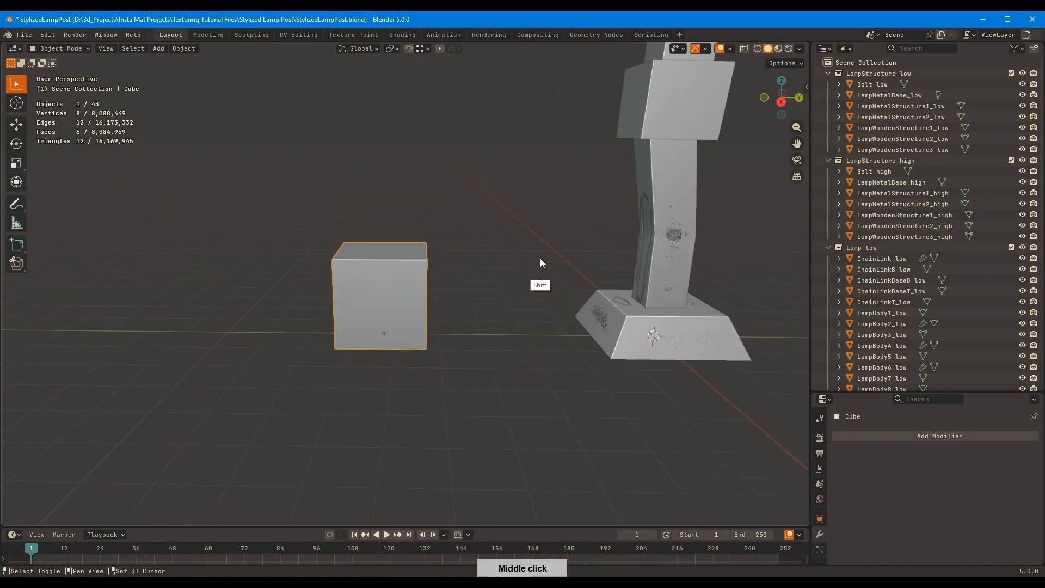
Set the cube's Z dimension to 3 m
key(n)
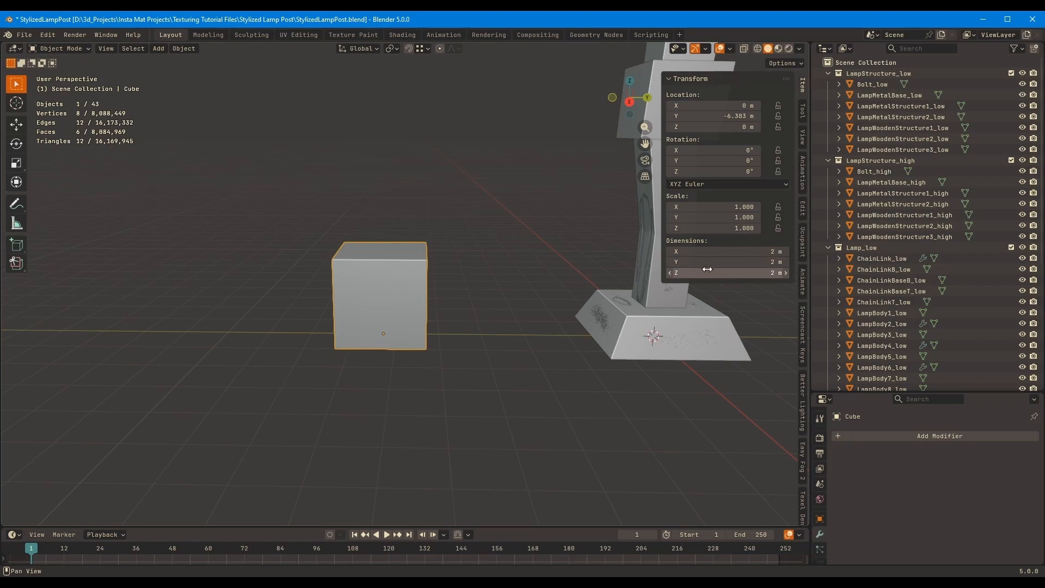
drag(705, 272, 704, 272)
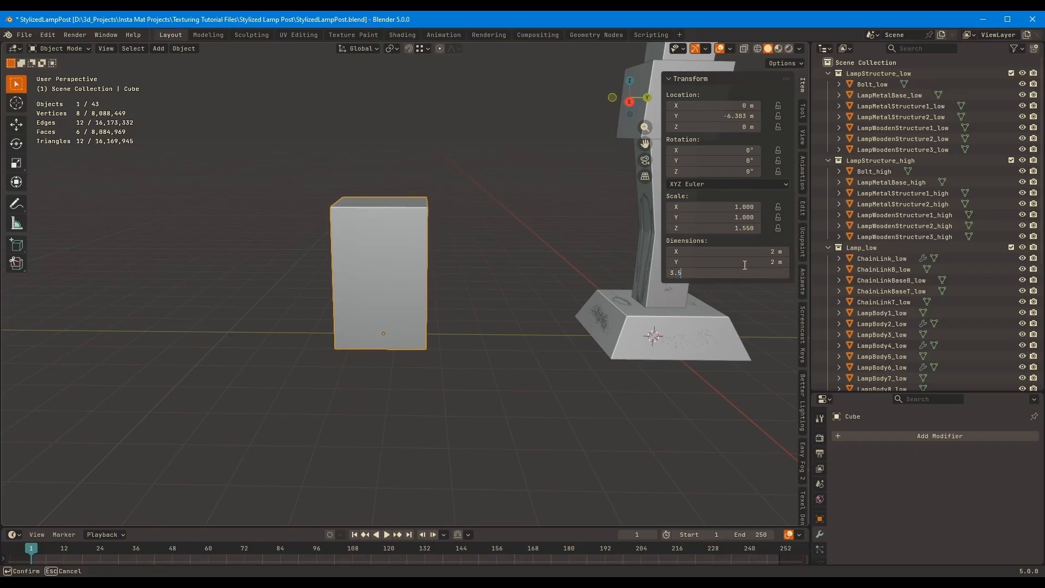
middle_drag(519, 258, 460, 281)
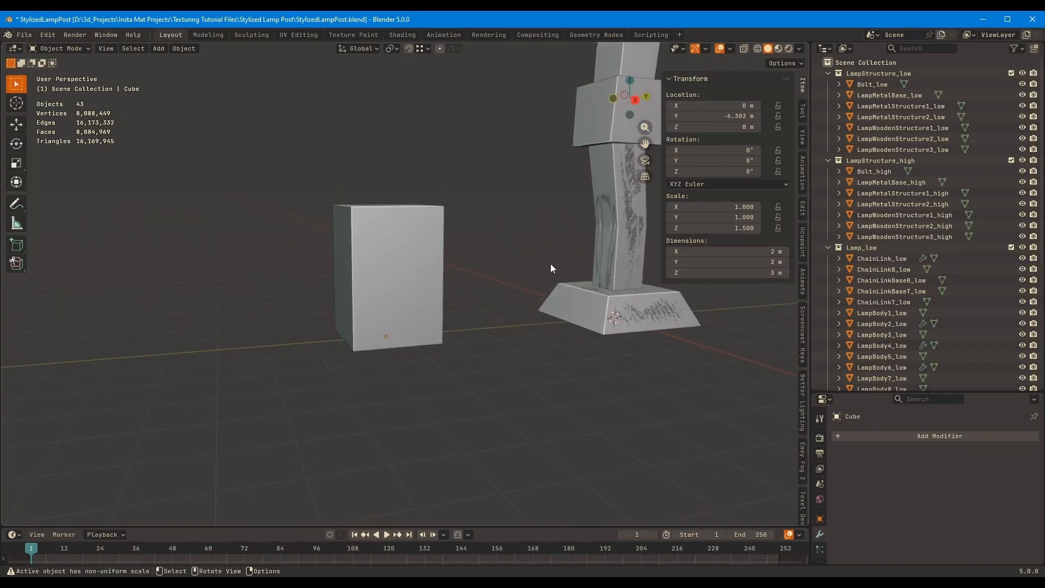
middle_drag(551, 268, 515, 231)
Move the cube about 2.95 m along Y, closer to the lamp post's base
key(g)
key(y)
click(638, 235)
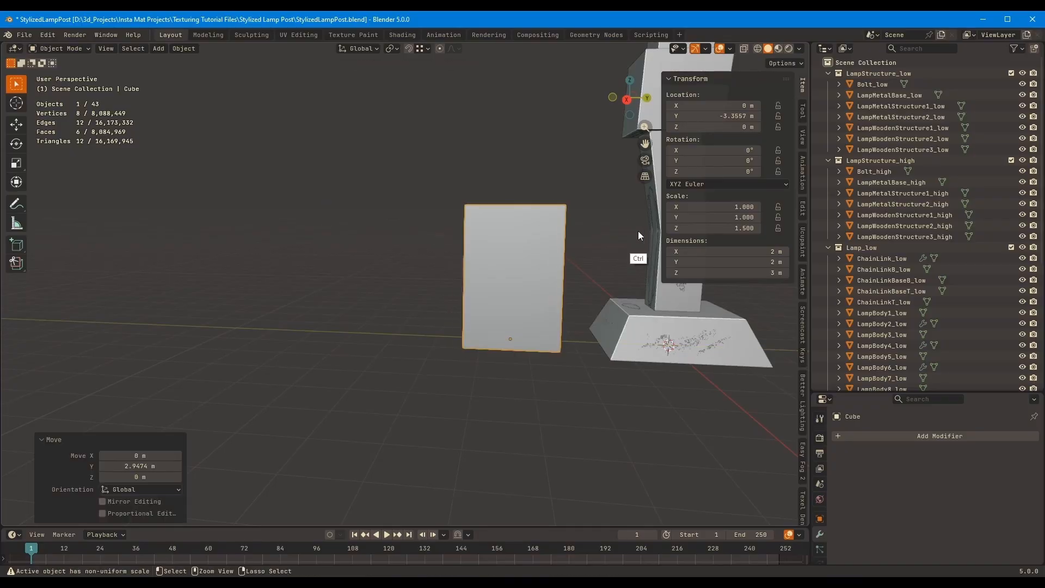
ctrl+middle_drag(638, 232, 506, 258)
shift+middle_drag(506, 259, 489, 404)
Select every lamp-post object except the reference cube and switch to an orthographic side view
ctrl+middle_drag(489, 404, 354, 338)
drag(270, 127, 619, 448)
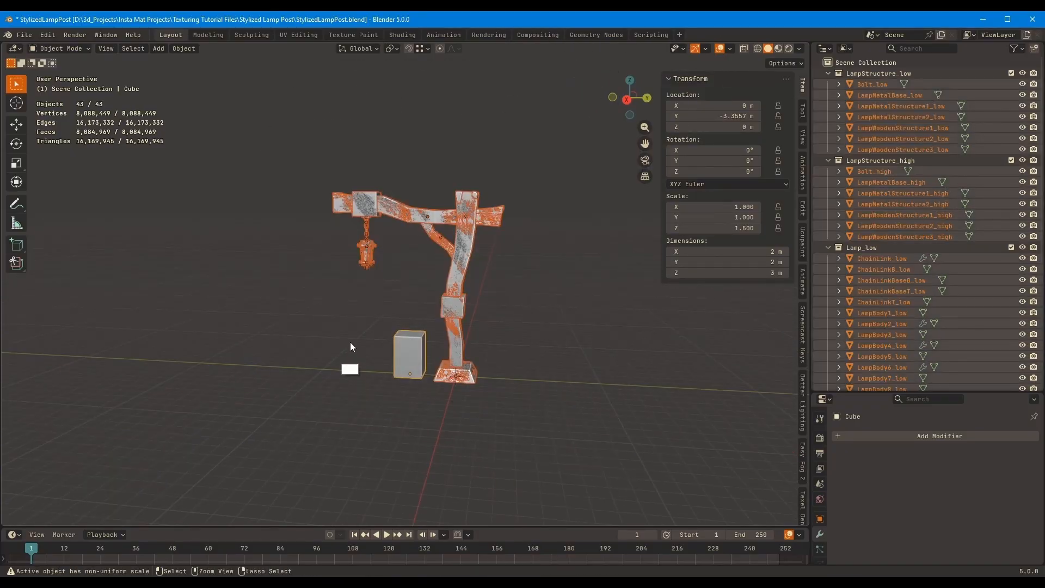
ctrl+drag(351, 342, 427, 384)
key(KP_1)
key(KP_3)
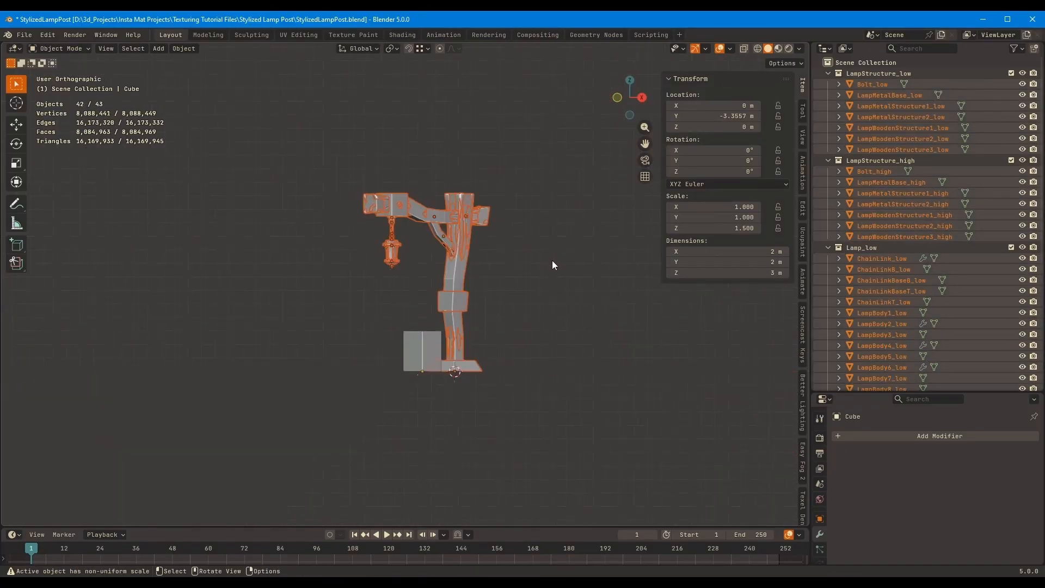
ctrl+middle_drag(489, 355, 538, 365)
Make LampMetalBase_low the active object of the selection, in the right orthographic view
shift+middle_drag(542, 434, 507, 210)
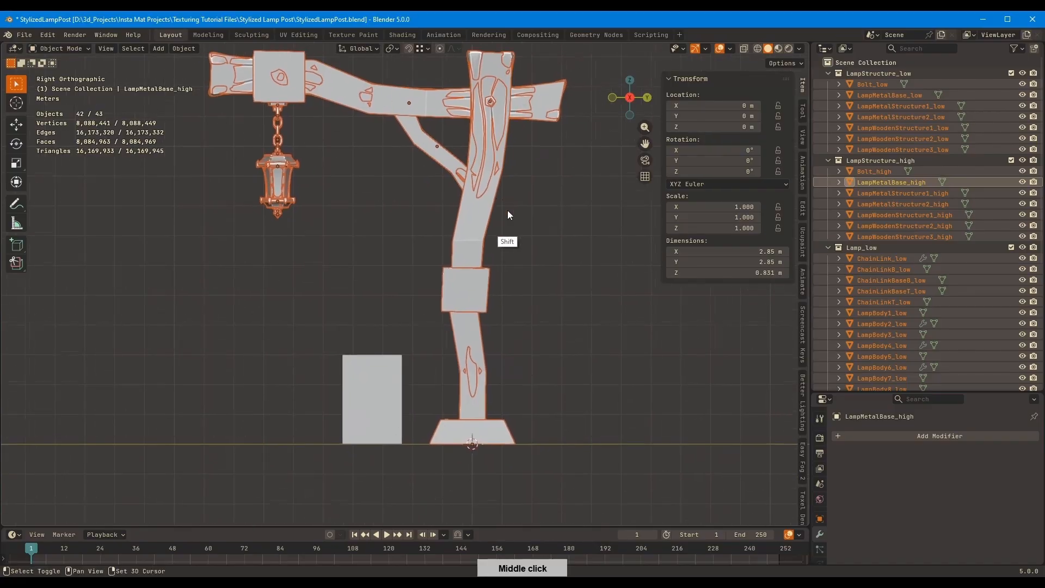
middle_drag(483, 429, 492, 351)
shift+click(481, 485)
middle_drag(472, 450, 535, 275)
key(KP_3)
Try scaling the selection, cancel it and set the transform pivot point to Active Element
key(s)
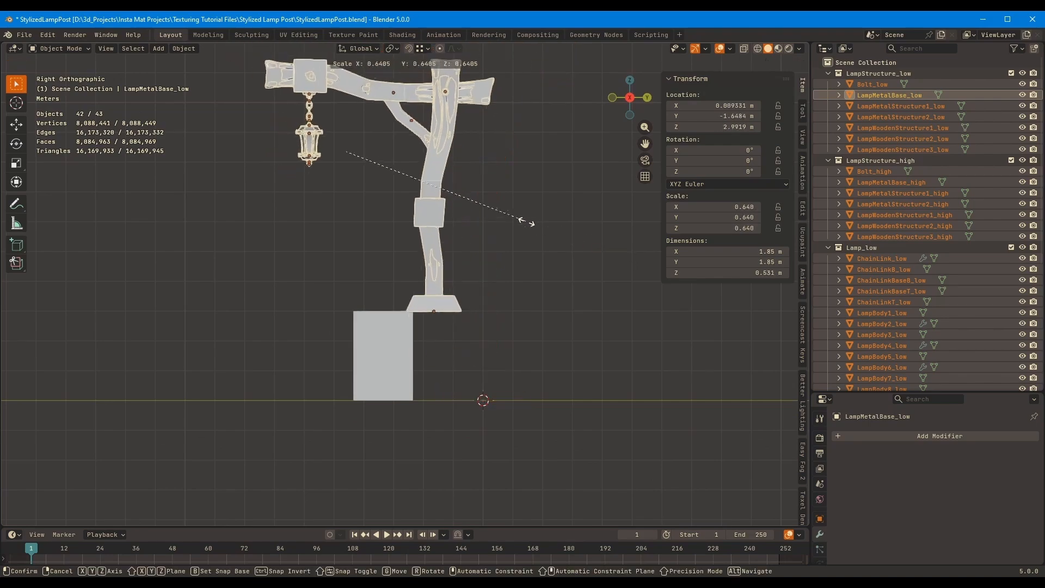
right_click(552, 227)
click(393, 47)
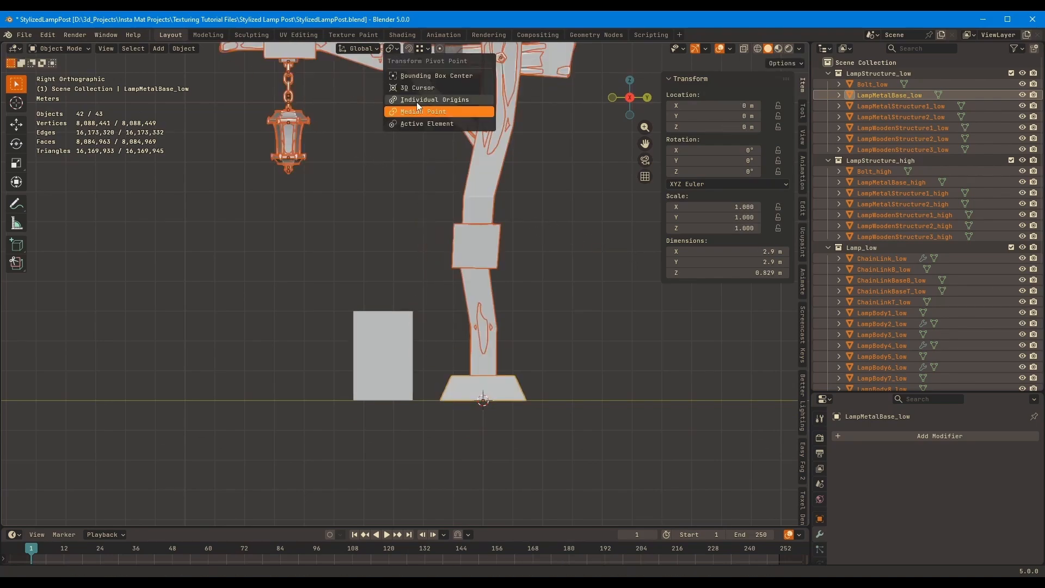
click(424, 125)
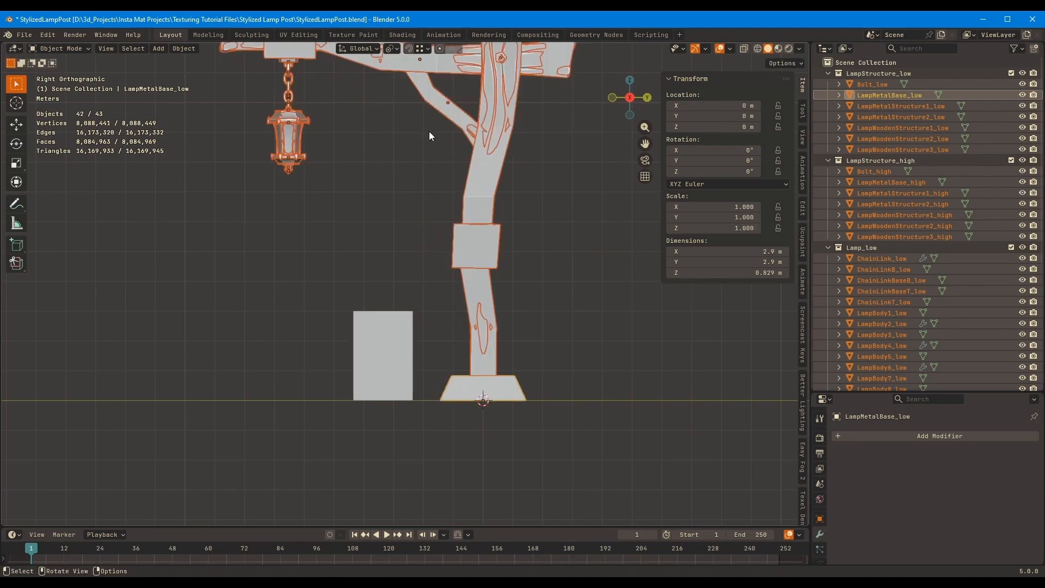
Scale the selected lamp-post objects down to about 0.235 of their size, close to the reference cube's height
key(s)
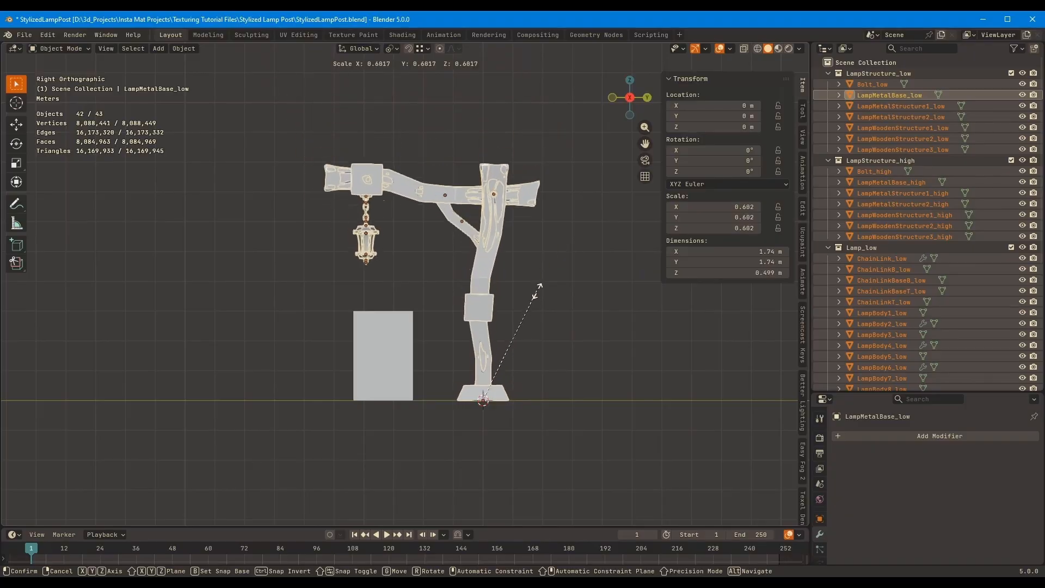
click(515, 360)
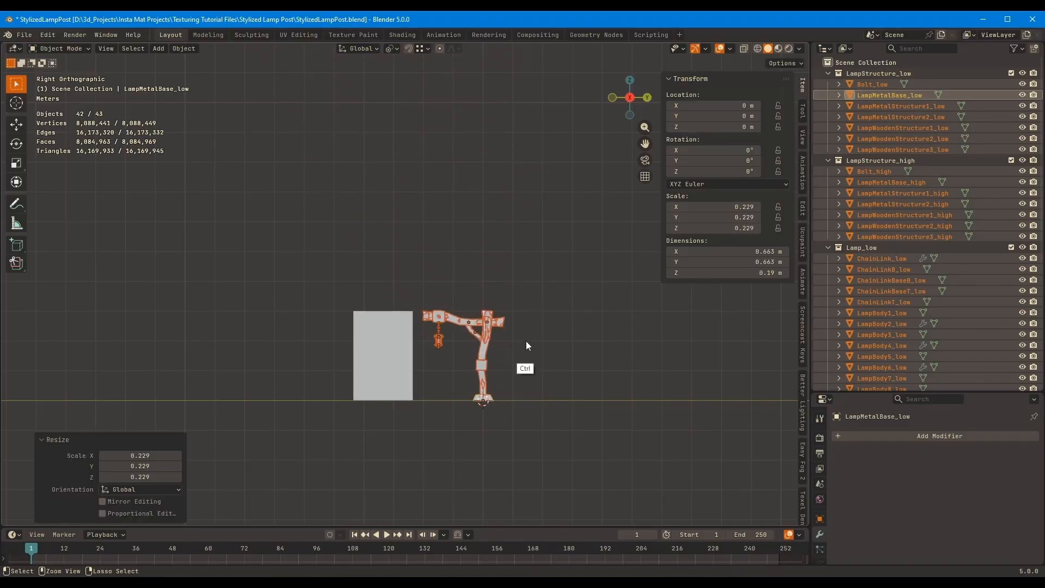
ctrl+middle_drag(526, 341, 620, 274)
key(s)
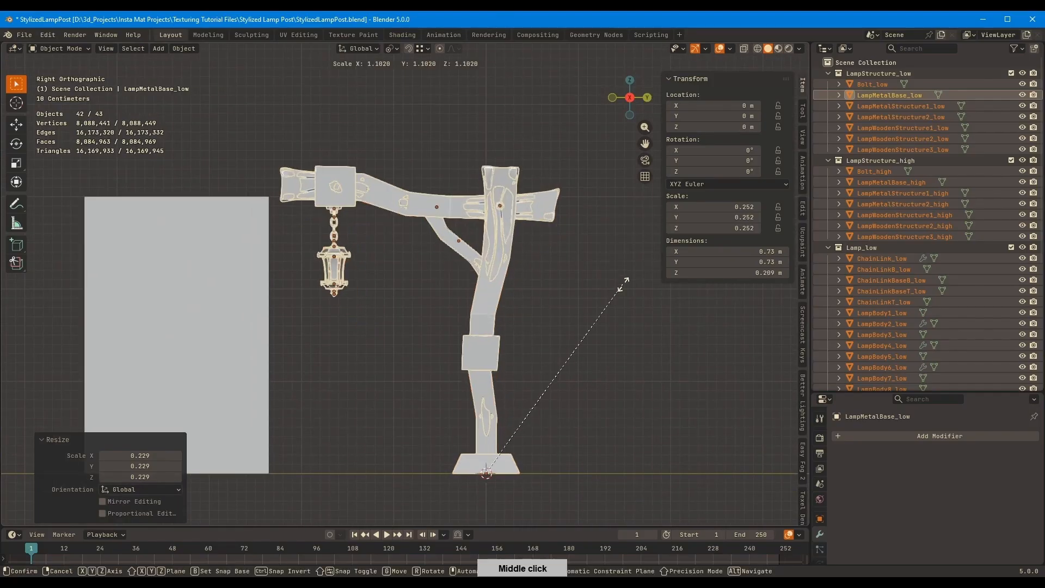
click(605, 295)
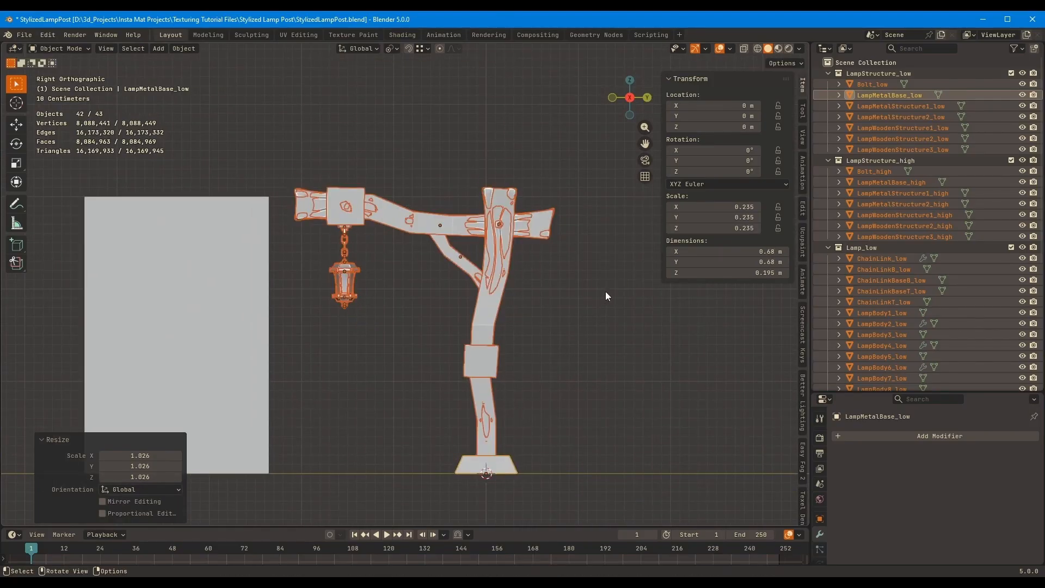
Apply rotation and scale to the selected lamp-post objects and clear the selection
middle_drag(521, 246, 549, 262)
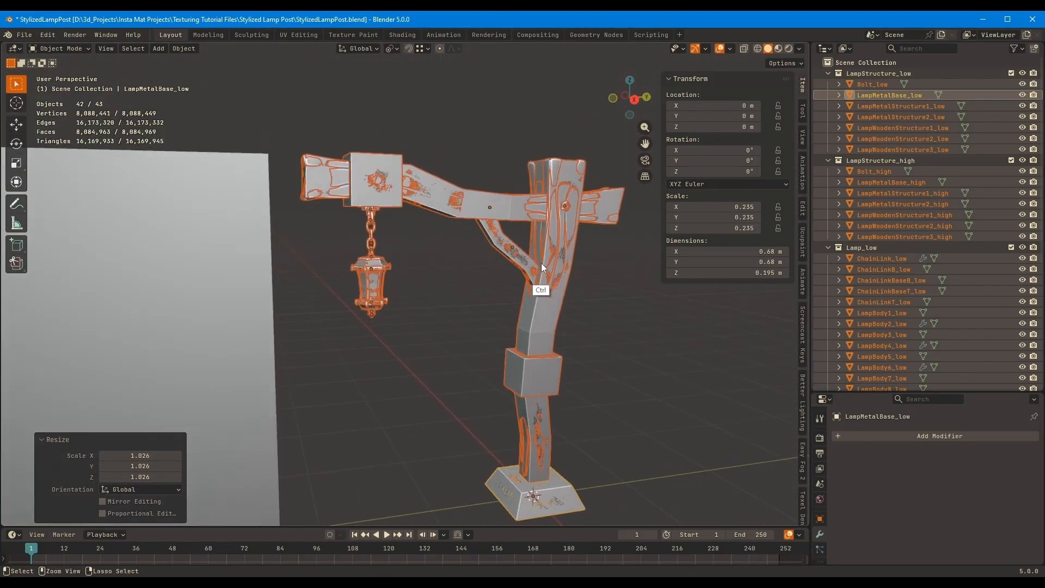
key(ctrl+a)
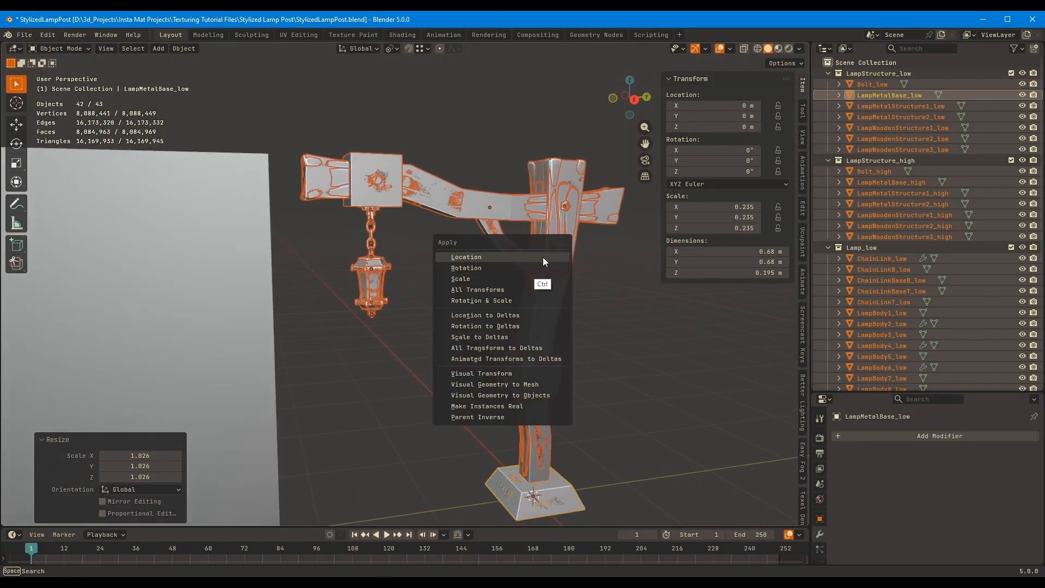
click(524, 299)
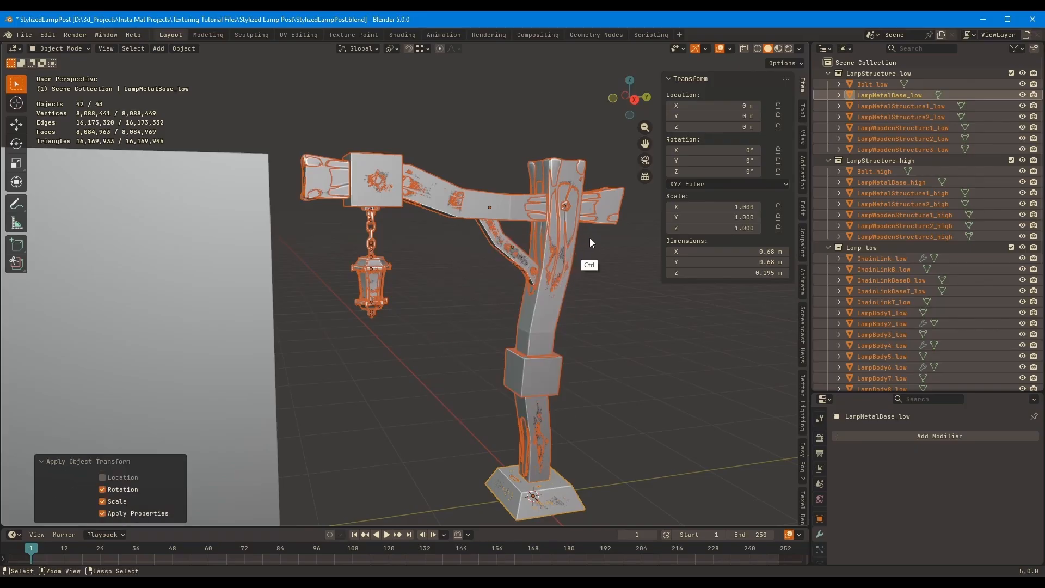
ctrl+middle_drag(590, 239, 582, 275)
click(412, 358)
middle_drag(459, 313, 443, 318)
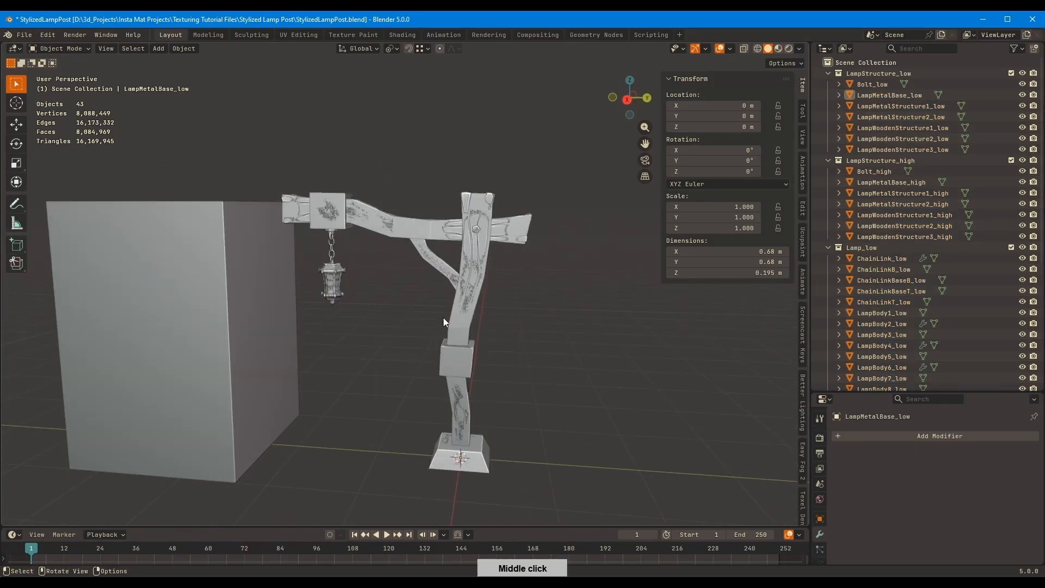
Add one centred horizontal loop cut to the reference cube at its mid-height
click(183, 363)
middle_drag(183, 363, 382, 336)
middle_drag(529, 269, 446, 295)
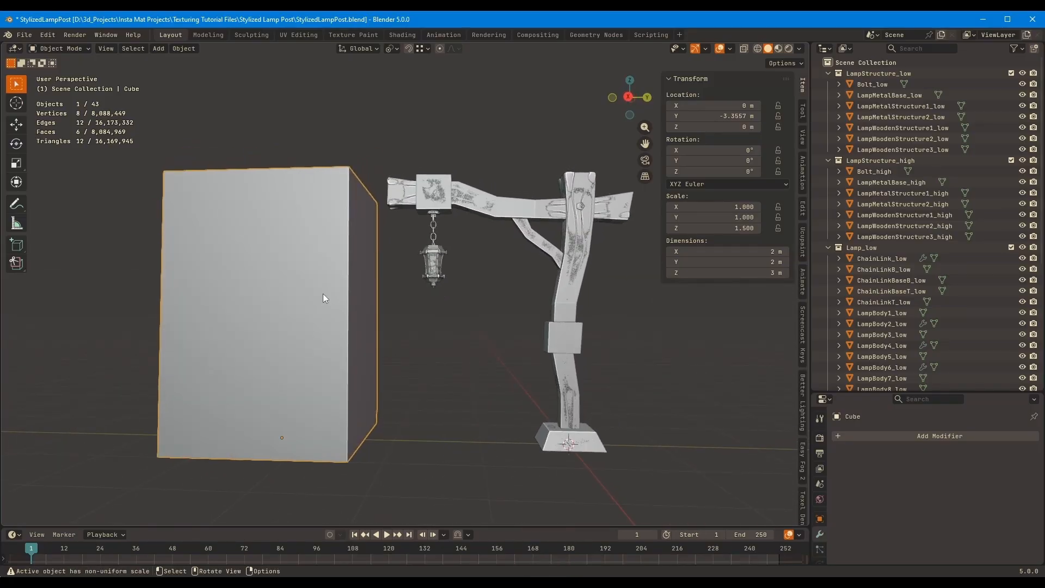
key(Tab)
click(343, 303)
right_click(226, 356)
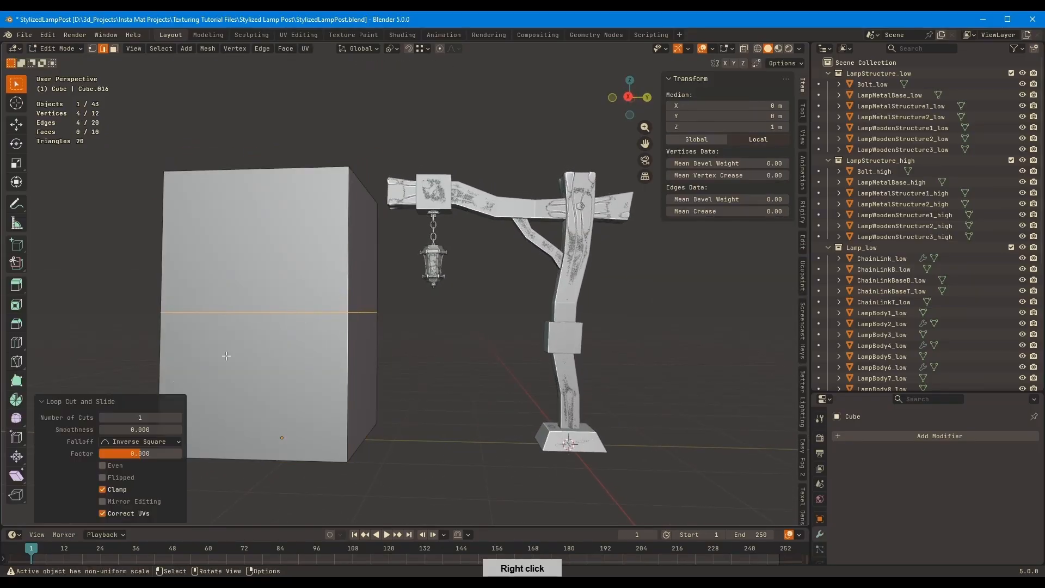
key(Tab)
middle_drag(455, 289, 366, 288)
key(Tab)
key(Tab)
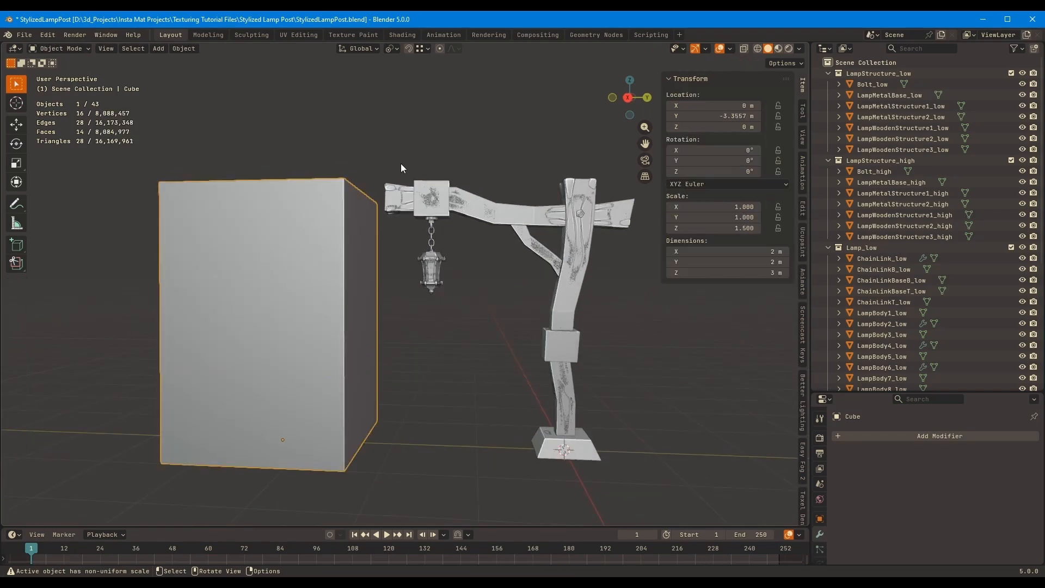
Scale all lamp-post objects up by about 1.146 in the right orthographic view, with LampMetalBase_high as the pivot
drag(400, 163, 636, 498)
middle_drag(620, 321, 602, 298)
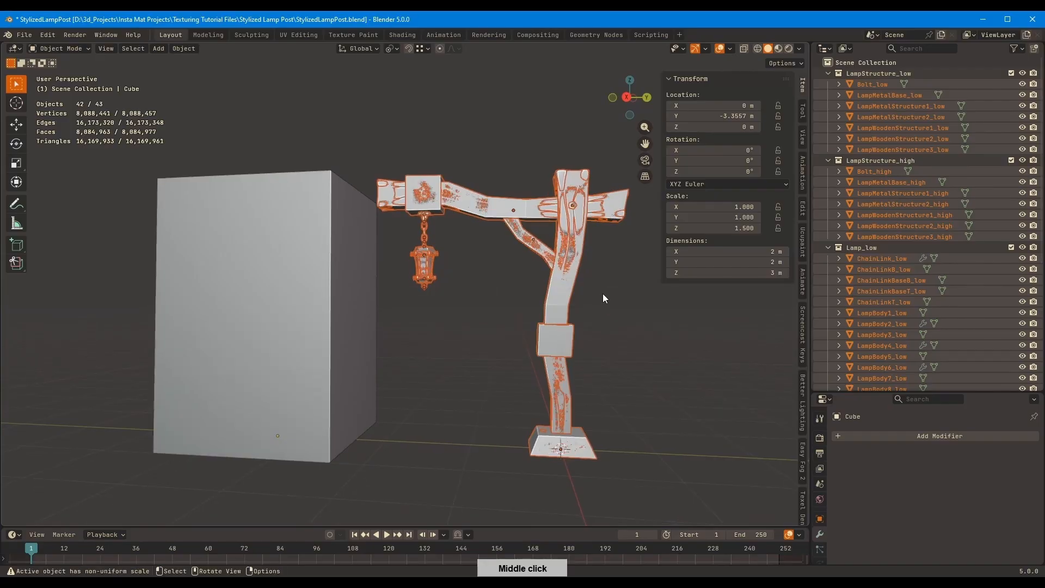
key(KP_3)
key(s)
right_click(558, 288)
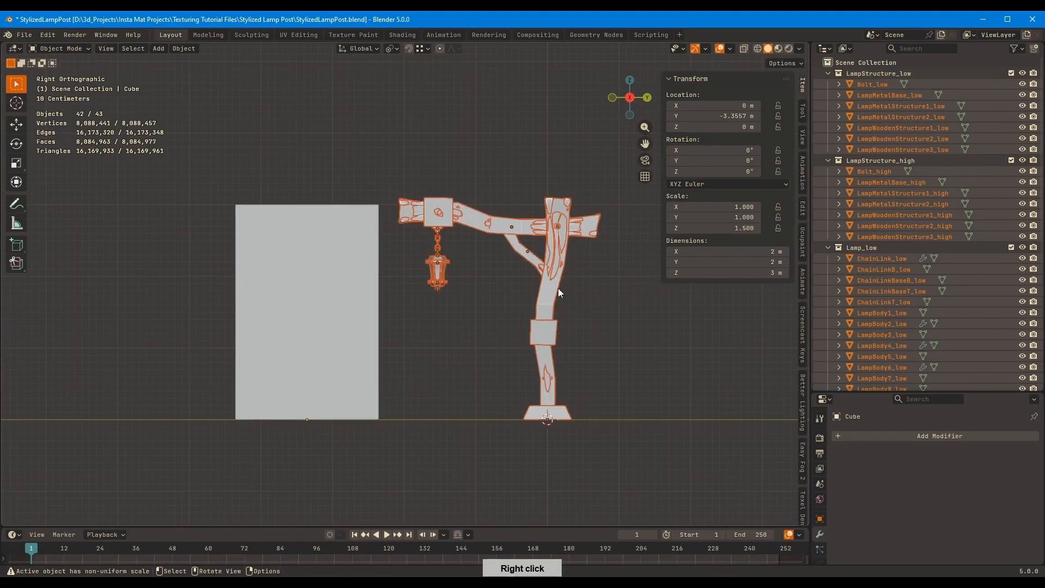
key(s)
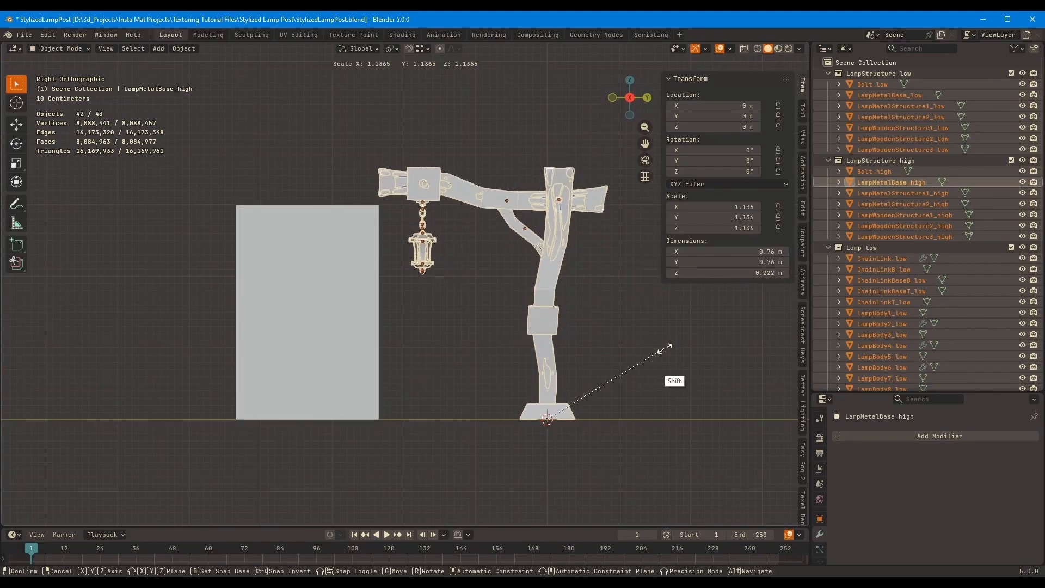
click(675, 344)
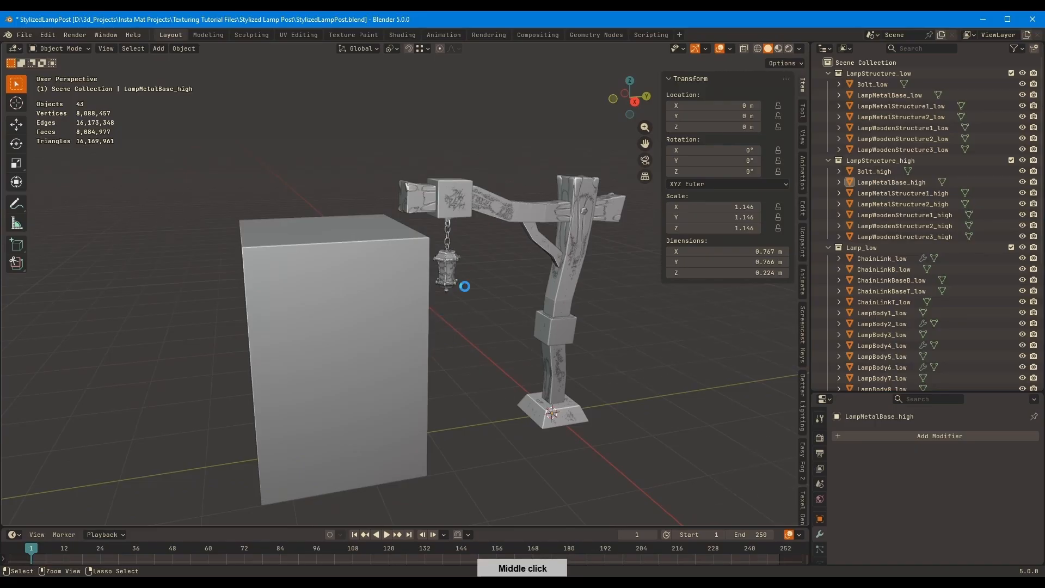
Save the file and delete the reference cube
click(387, 361)
middle_drag(387, 362, 414, 316)
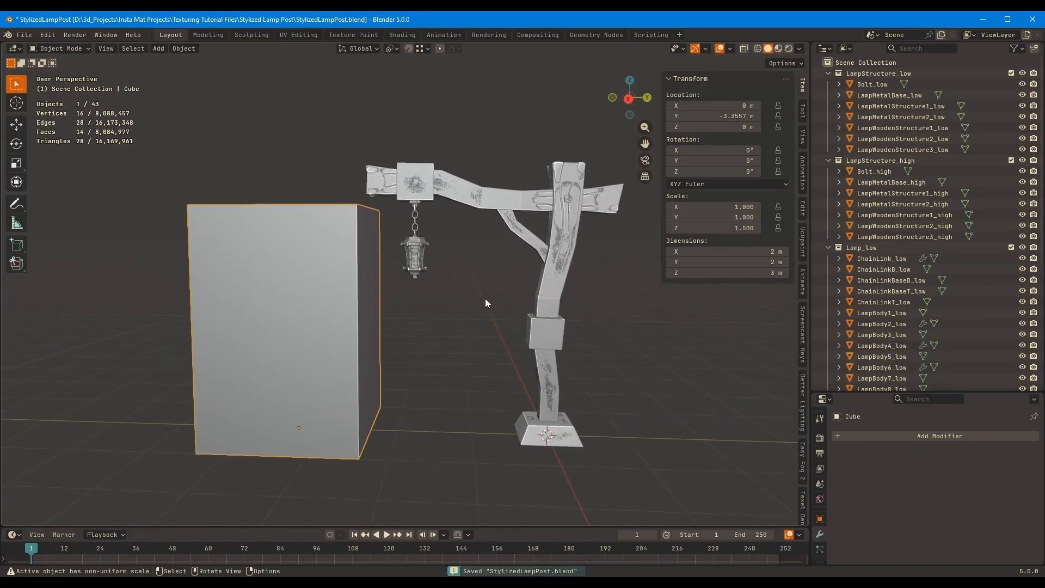
key(Delete)
middle_drag(492, 296, 578, 285)
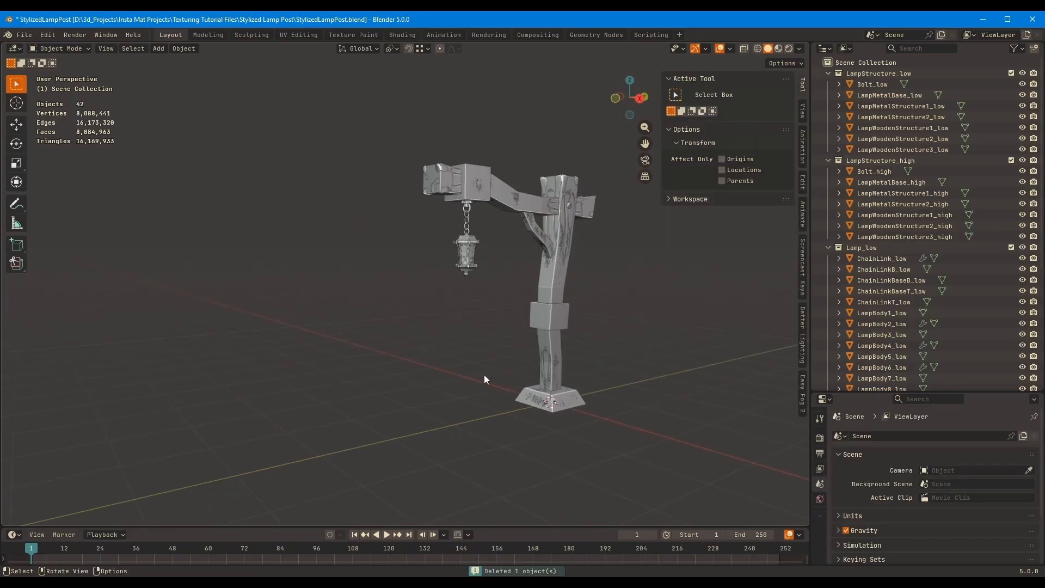
Check the transform values of LampBody4_low and apply the scale of all lamp-post objects
click(850, 345)
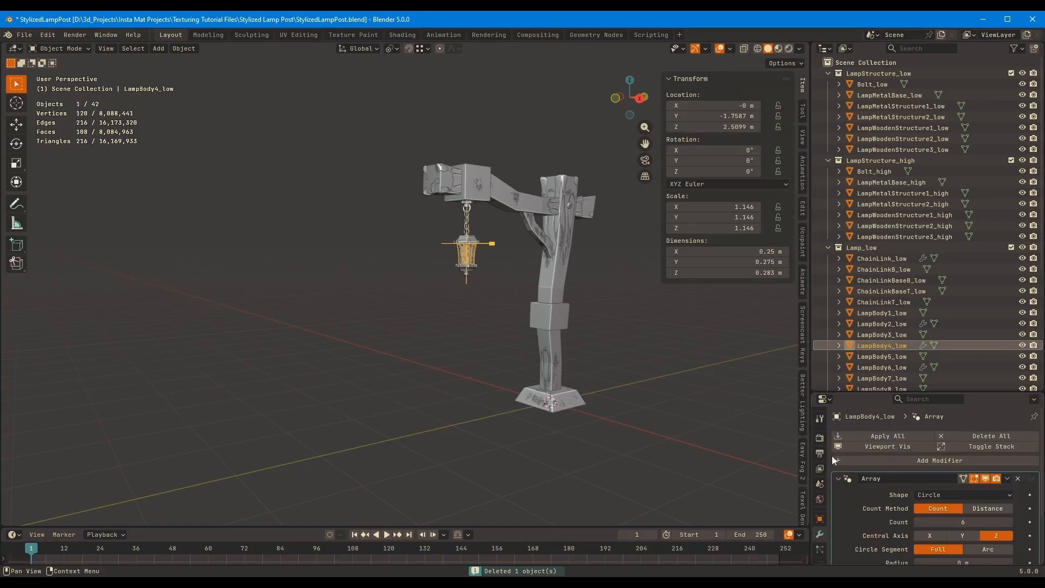
click(820, 518)
middle_drag(837, 449, 796, 391)
middle_drag(642, 352, 549, 363)
drag(513, 362, 300, 148)
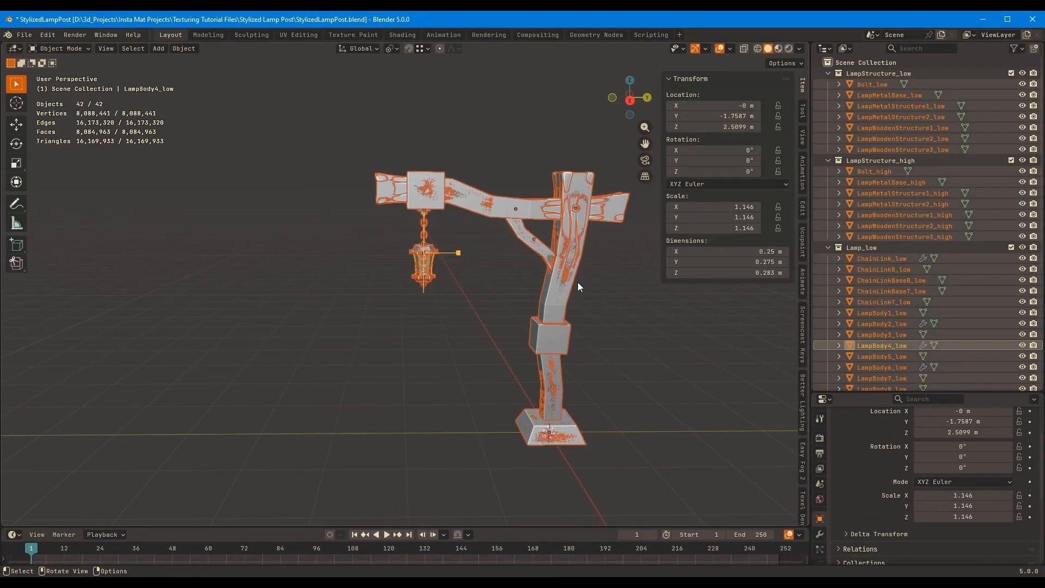
key(ctrl+a)
click(576, 237)
click(477, 355)
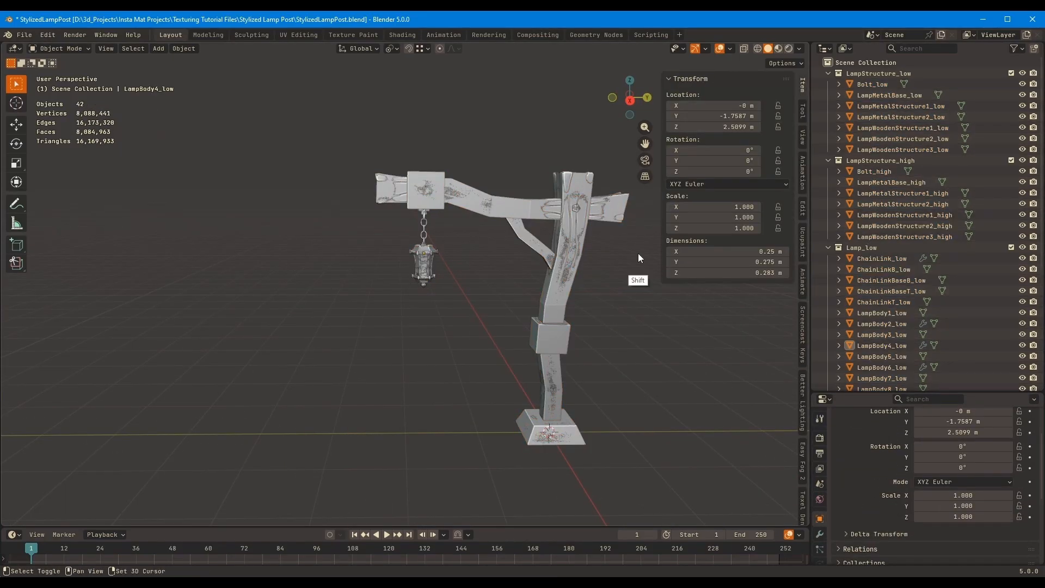
Hide the sidebar, exclude the Lamp_low and Lamp_high collections, and select all remaining lamp-structure objects
middle_drag(637, 254, 675, 267)
key(n)
middle_drag(612, 204, 565, 206)
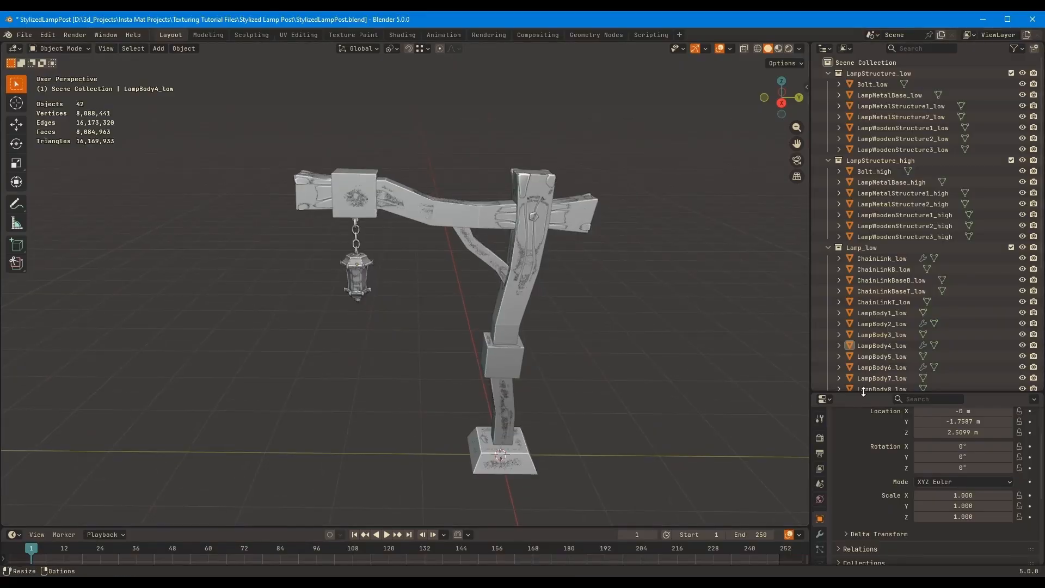
drag(867, 390, 868, 434)
middle_drag(874, 278, 875, 133)
click(1012, 270)
click(1011, 248)
middle_drag(630, 245, 641, 232)
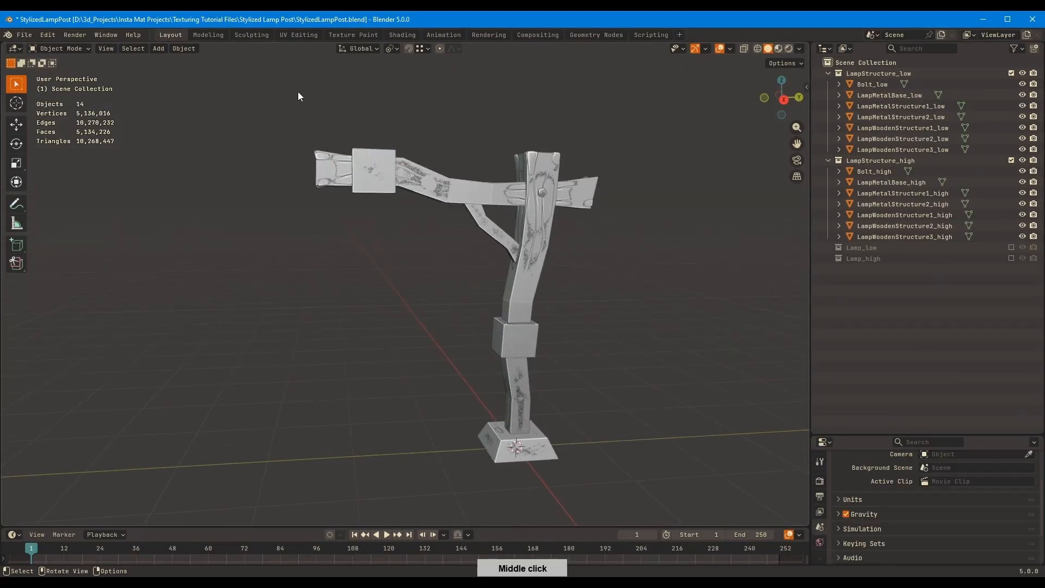
drag(298, 92, 681, 486)
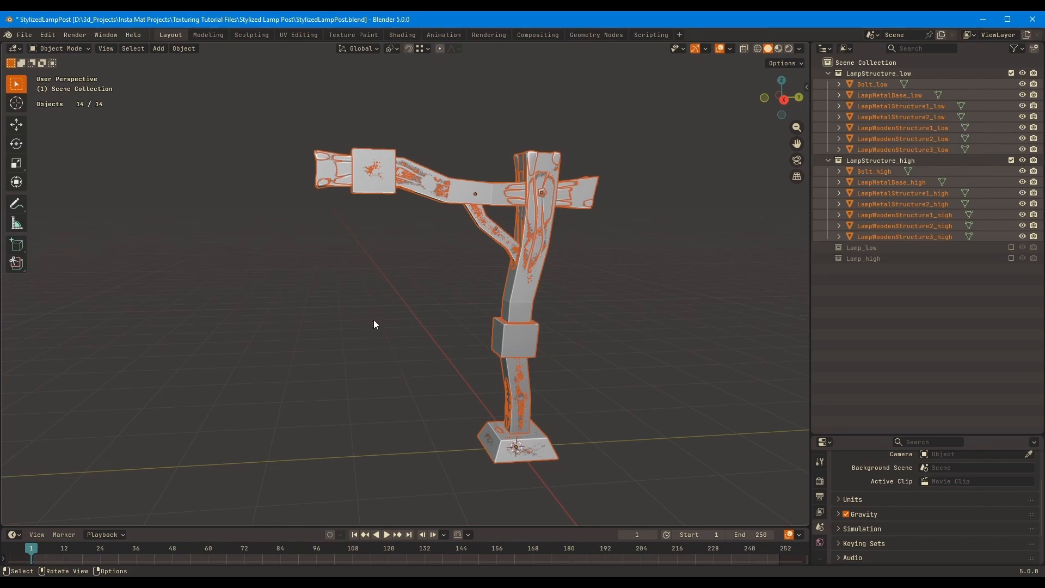
Exclude both LampStructure collections, include Lamp_low and select all of its objects
click(392, 321)
click(1011, 160)
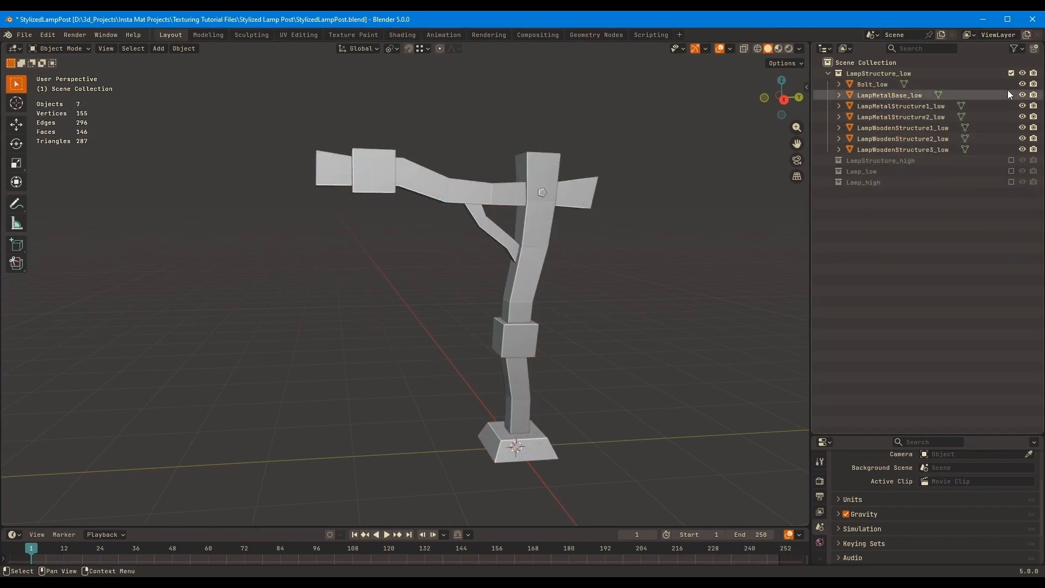
click(1011, 73)
click(1012, 95)
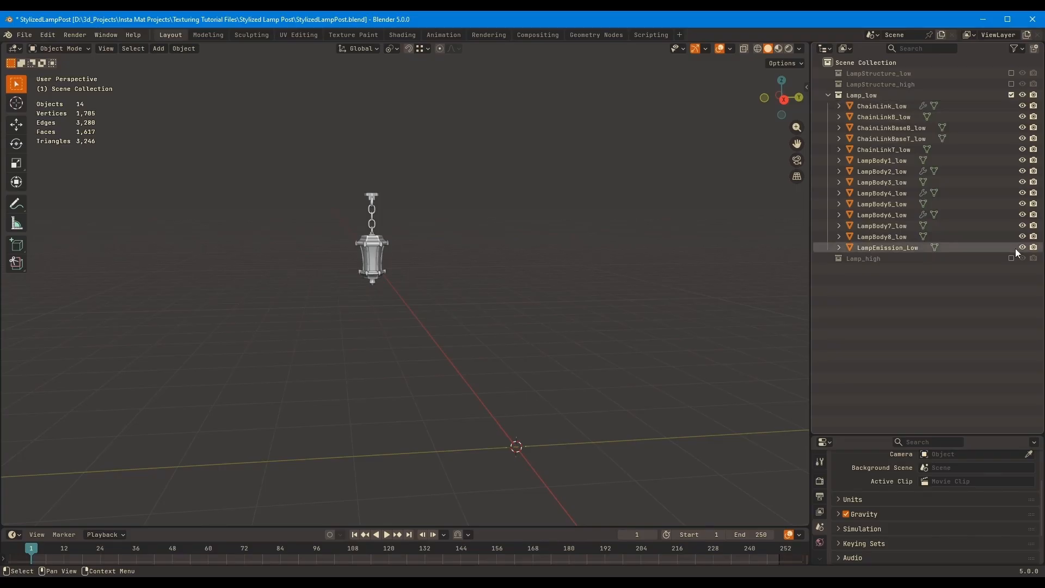
mouse_move(329, 181)
mouse_down()
mouse_move(480, 360)
mouse_move(423, 309)
mouse_move(330, 182)
mouse_up()
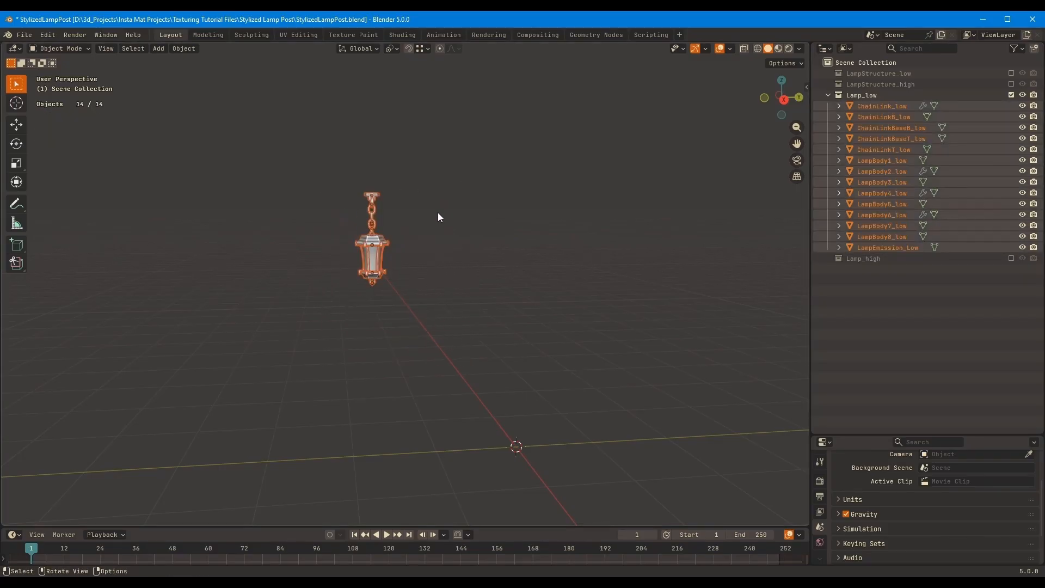
Show the LampStructure_low and Lamp_low collections together, with both high-poly collections excluded
click(1010, 94)
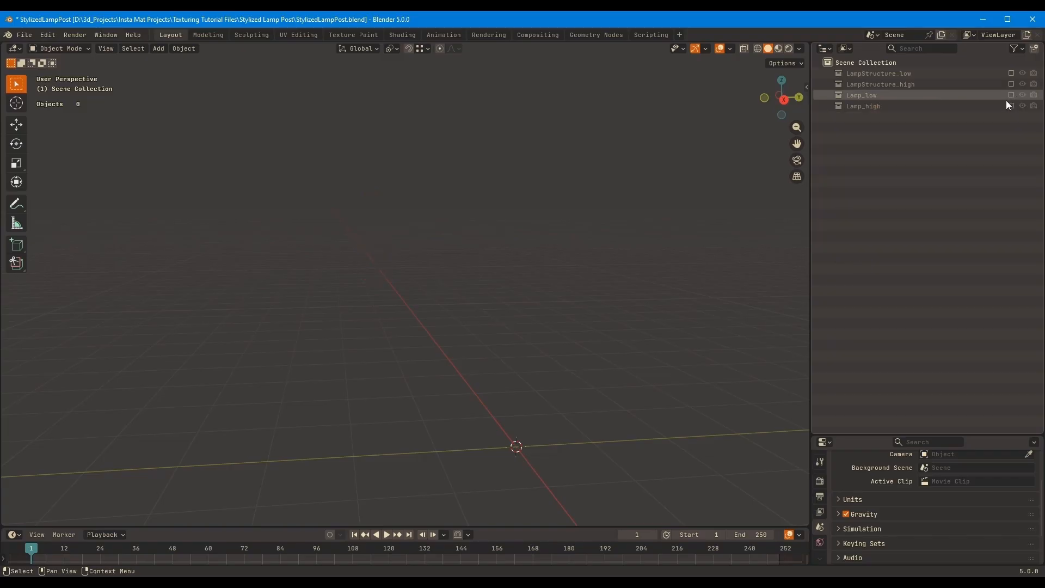
click(1010, 73)
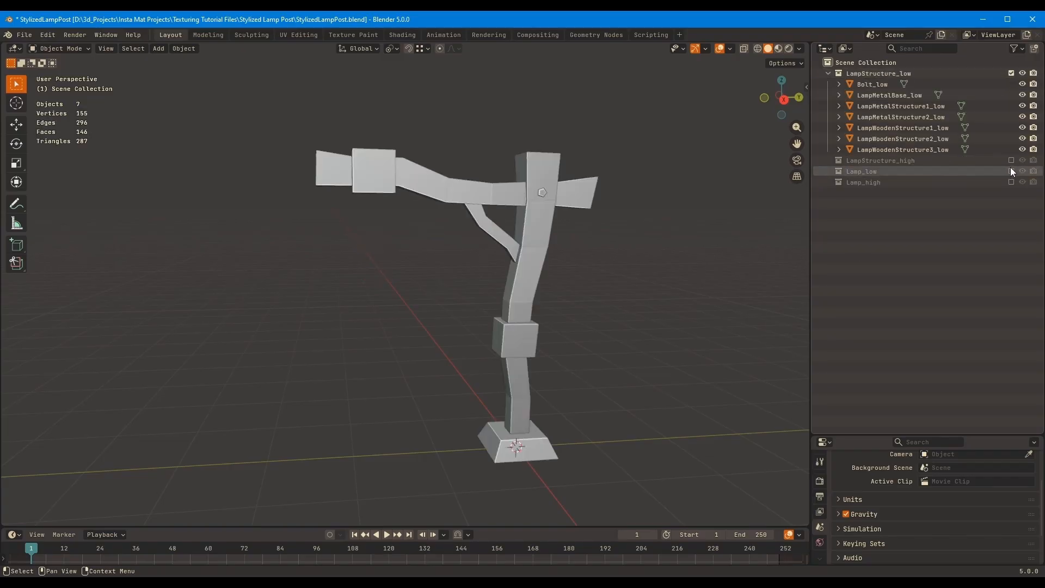
click(1010, 171)
click(366, 332)
middle_drag(366, 332, 375, 148)
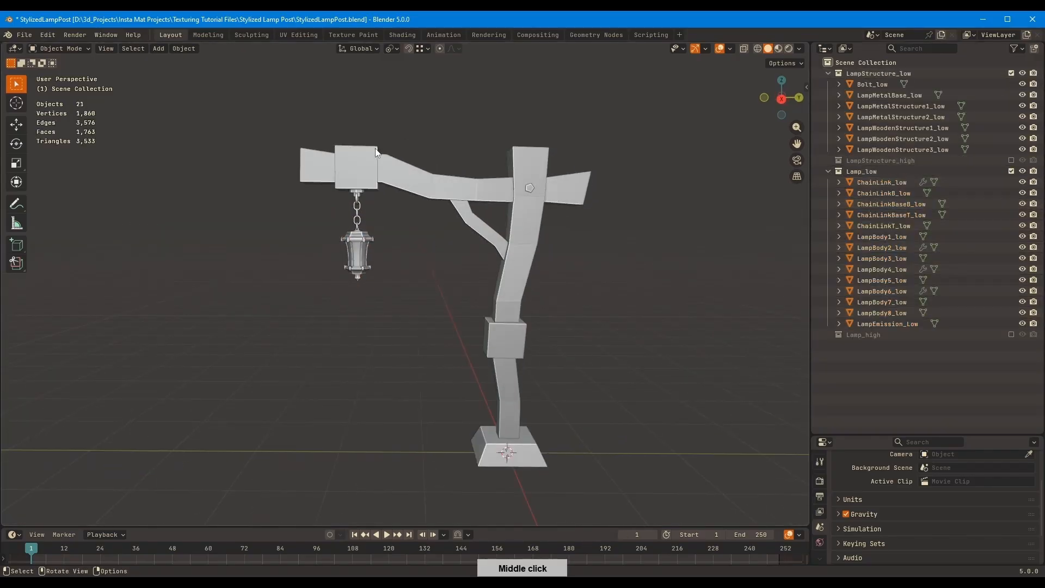
Examine the low-poly lamp post, selecting LampWoodenStructure1_low and the hanging lamp objects, and clear the selection
click(463, 165)
click(517, 256)
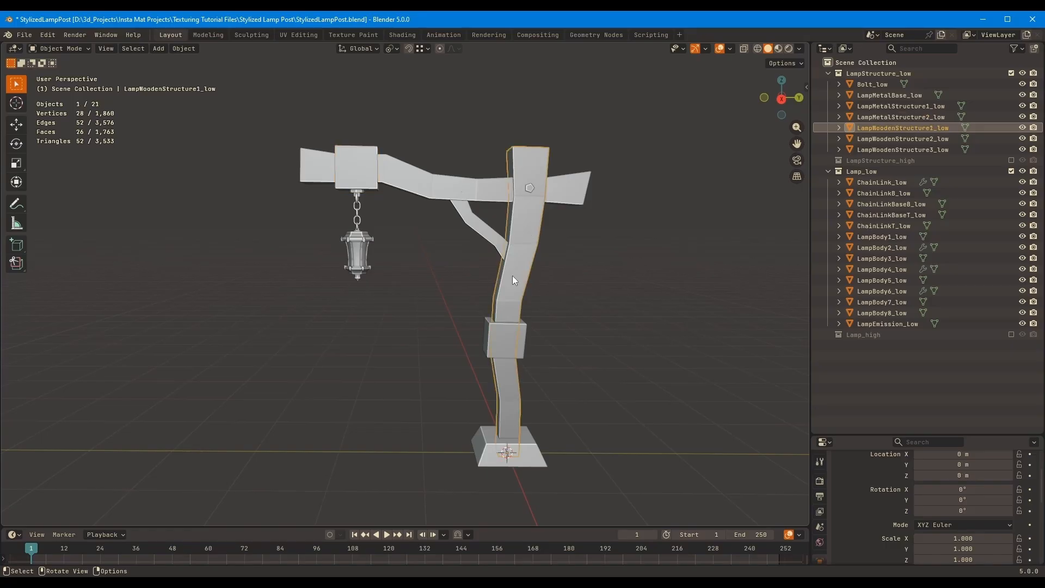
drag(384, 314, 324, 194)
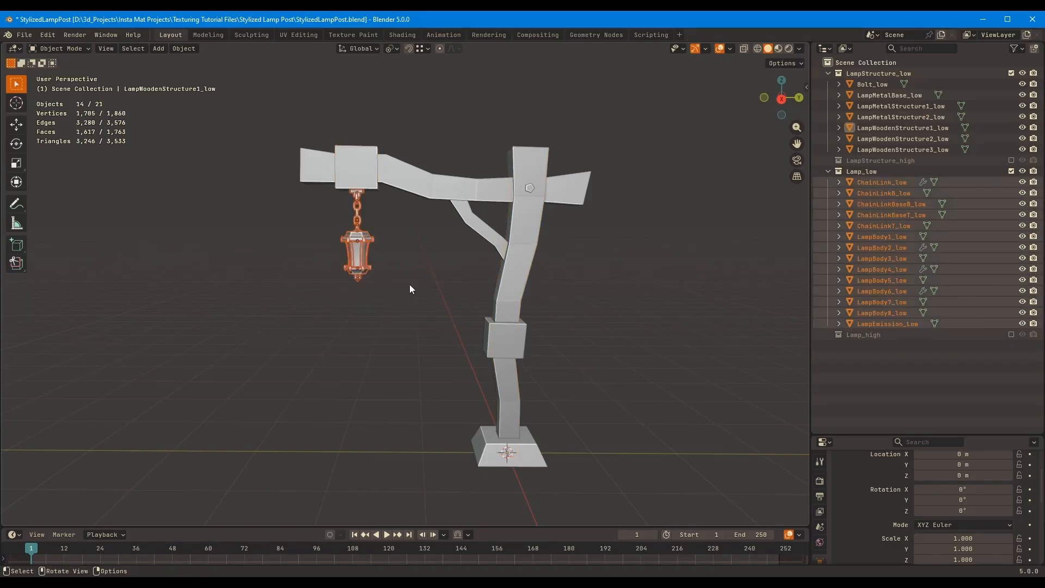
click(424, 237)
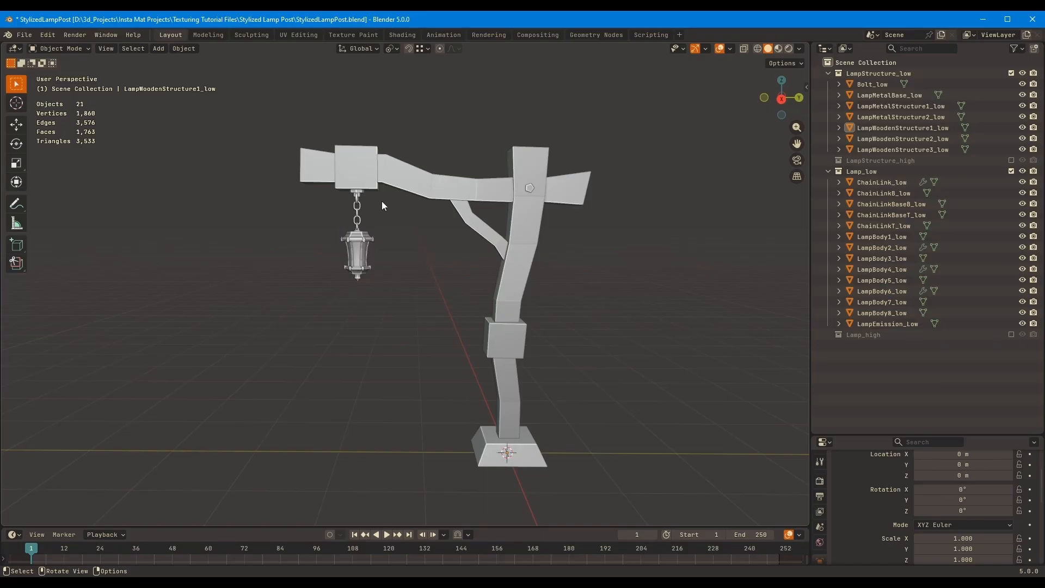
mouse_move(404, 325)
mouse_down()
mouse_move(372, 256)
mouse_move(384, 277)
mouse_move(329, 213)
mouse_move(408, 308)
mouse_up()
middle_drag(576, 268, 542, 259)
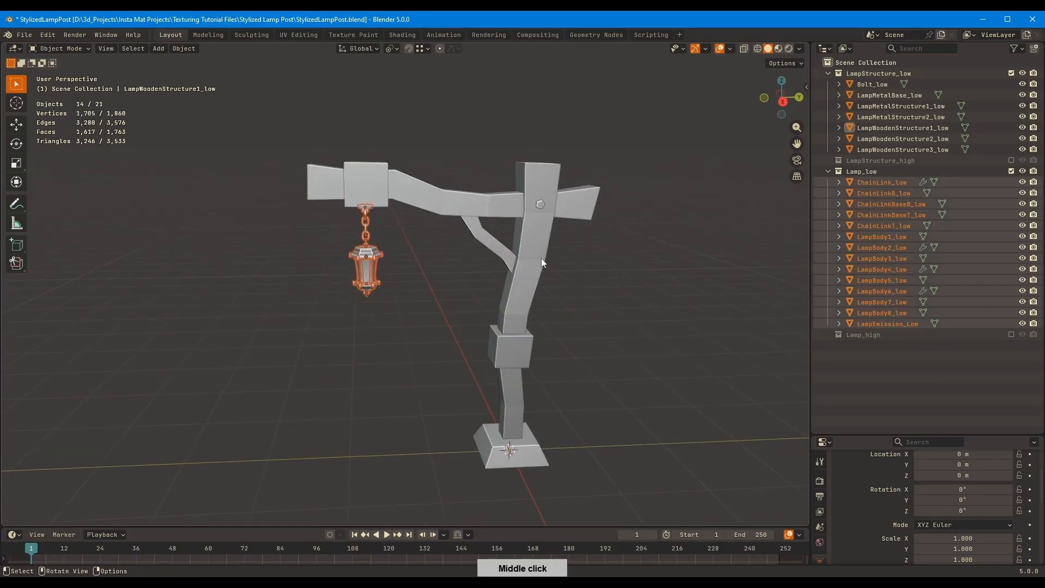
click(595, 260)
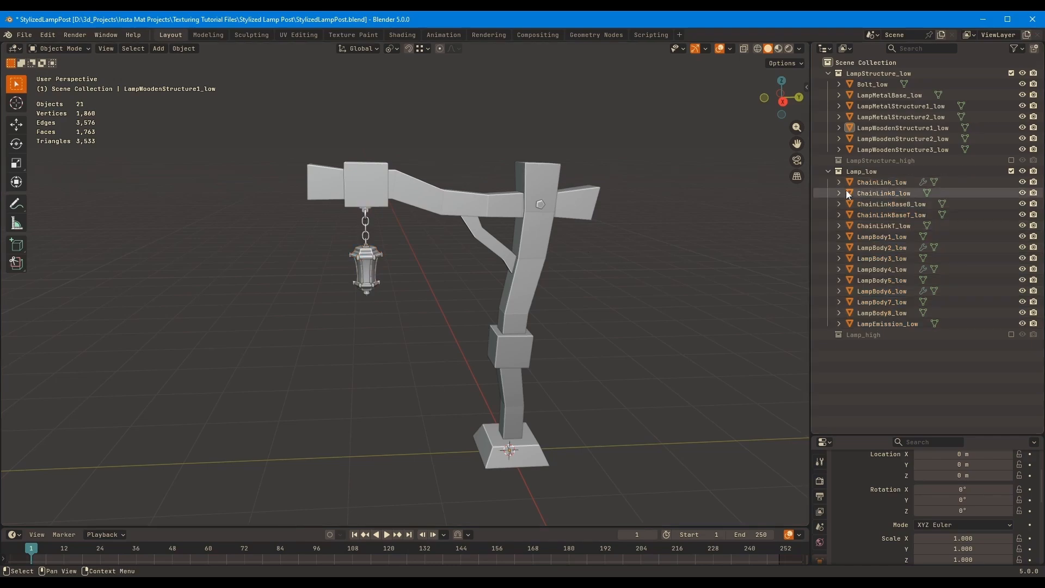
drag(409, 319, 340, 211)
click(436, 291)
middle_drag(437, 291, 459, 243)
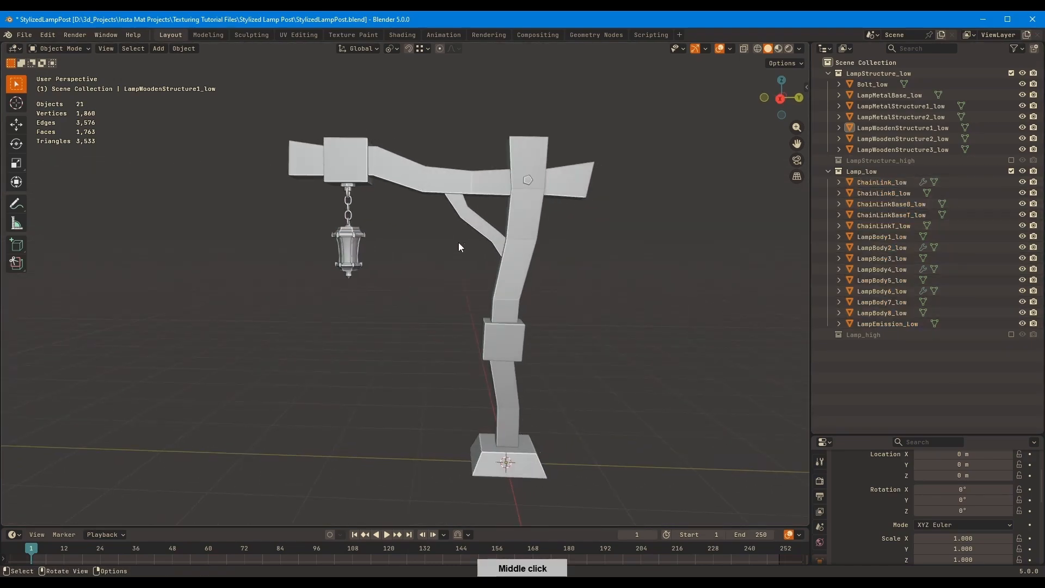
Exclude Lamp_low, include LampStructure_high and select Bolt_high on the wooden post
click(1010, 170)
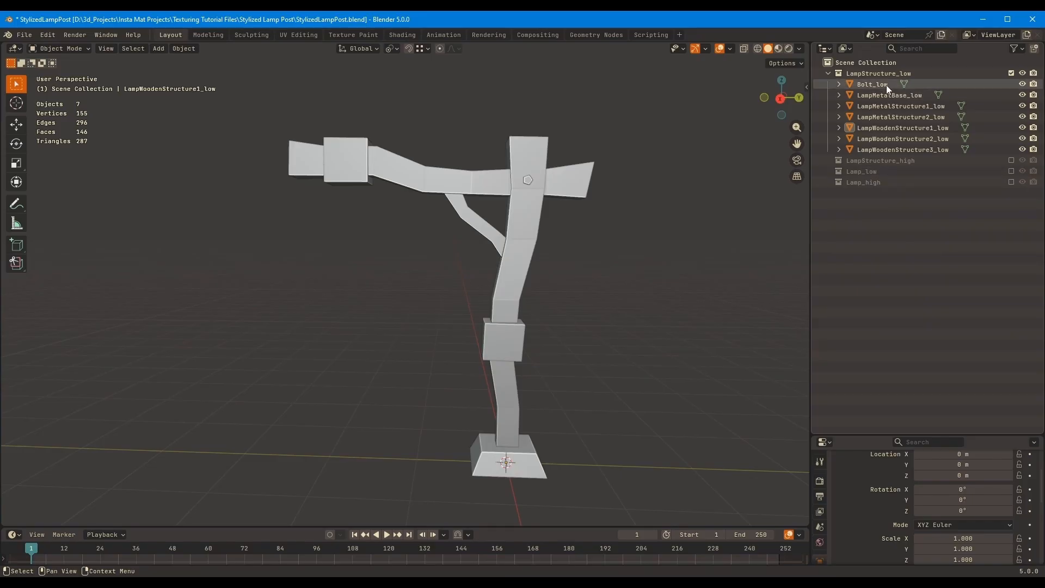
click(1010, 160)
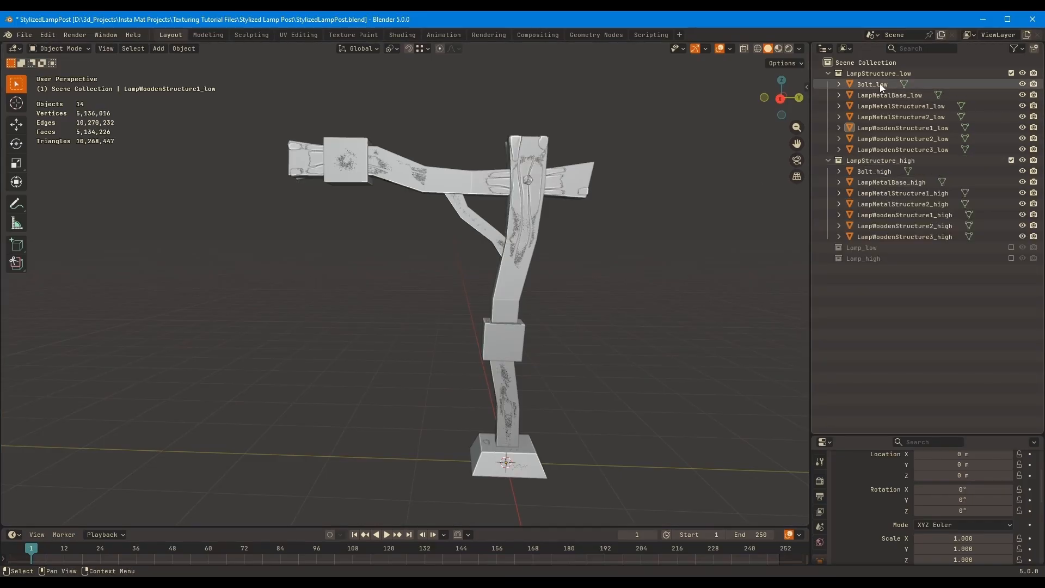
click(873, 172)
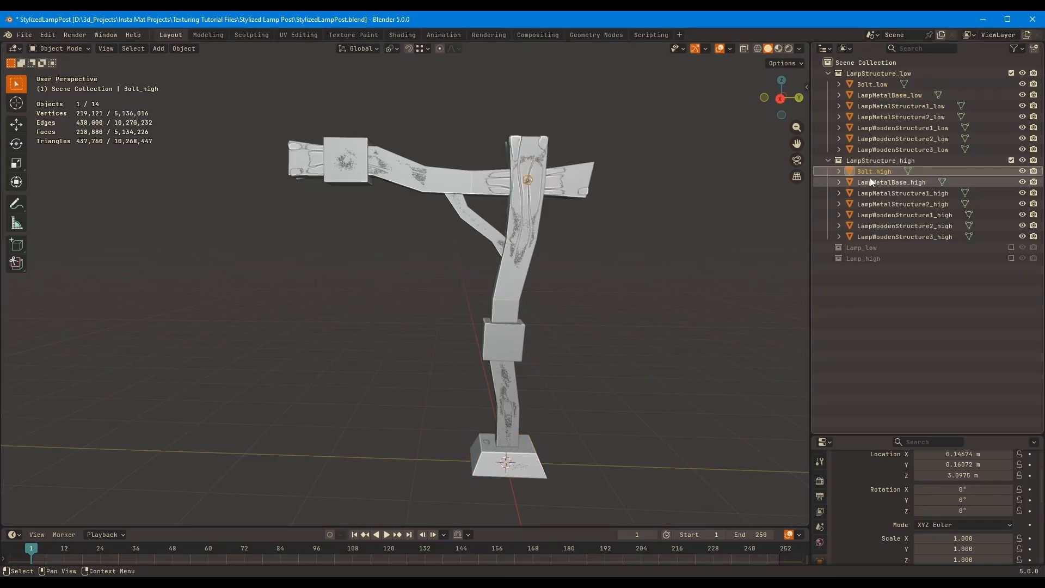
click(607, 252)
middle_drag(606, 252, 643, 234)
scroll(643, 186, up, 3)
shift+middle_drag(643, 181, 593, 221)
scroll(623, 220, up, 2)
click(552, 282)
scroll(590, 237, up, 2)
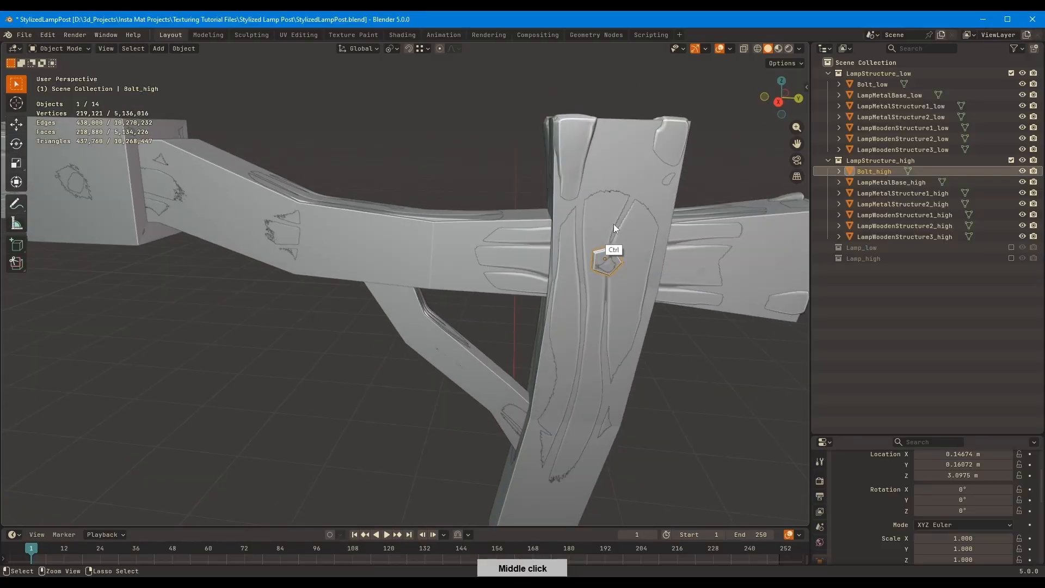
click(671, 321)
Duplicate Bolt_high and Bolt_low together in place
click(874, 170)
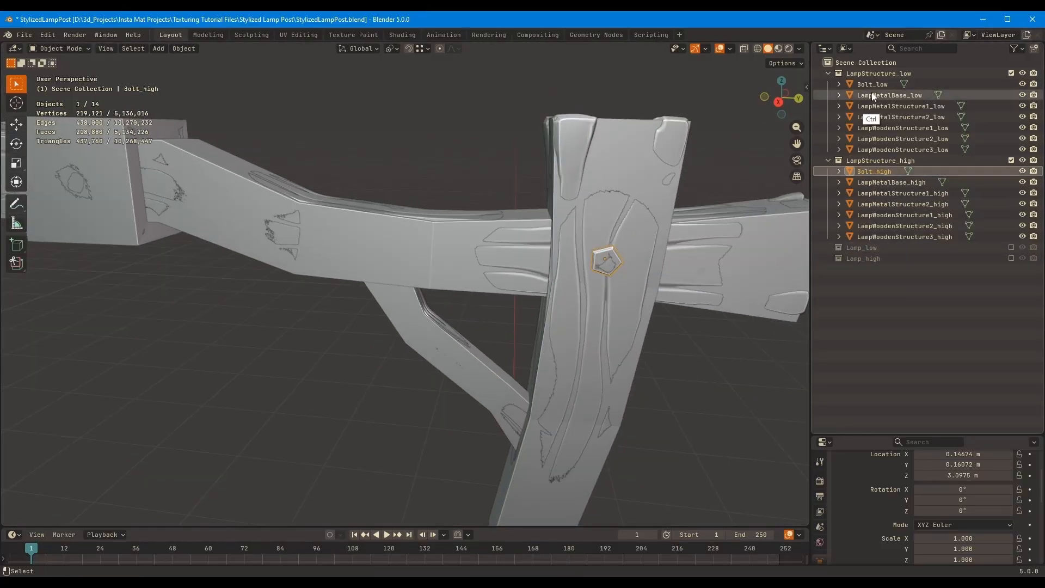
ctrl+click(872, 86)
key(shift+d)
right_click(616, 191)
Move the two duplicated bolts to a new collection named Temp
key(m)
click(616, 191)
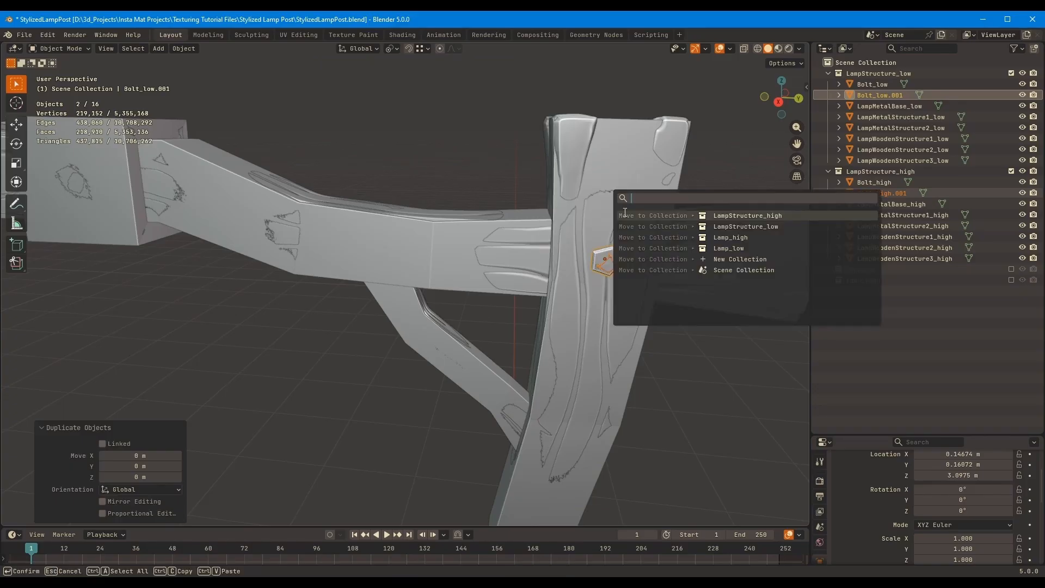
key(Escape)
key(n)
key(m)
click(606, 211)
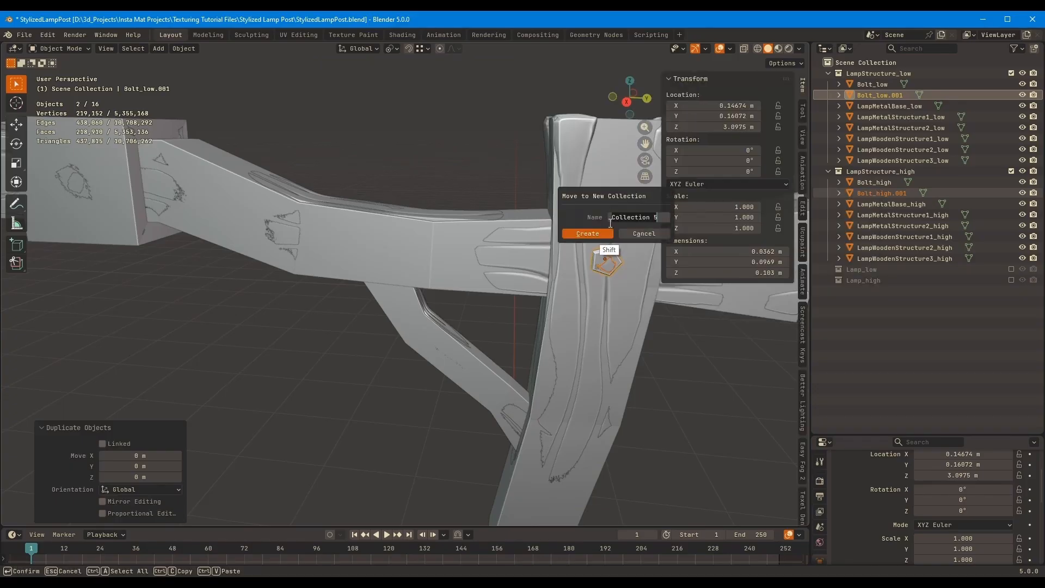
text(Temp)
click(606, 230)
right_click(611, 227)
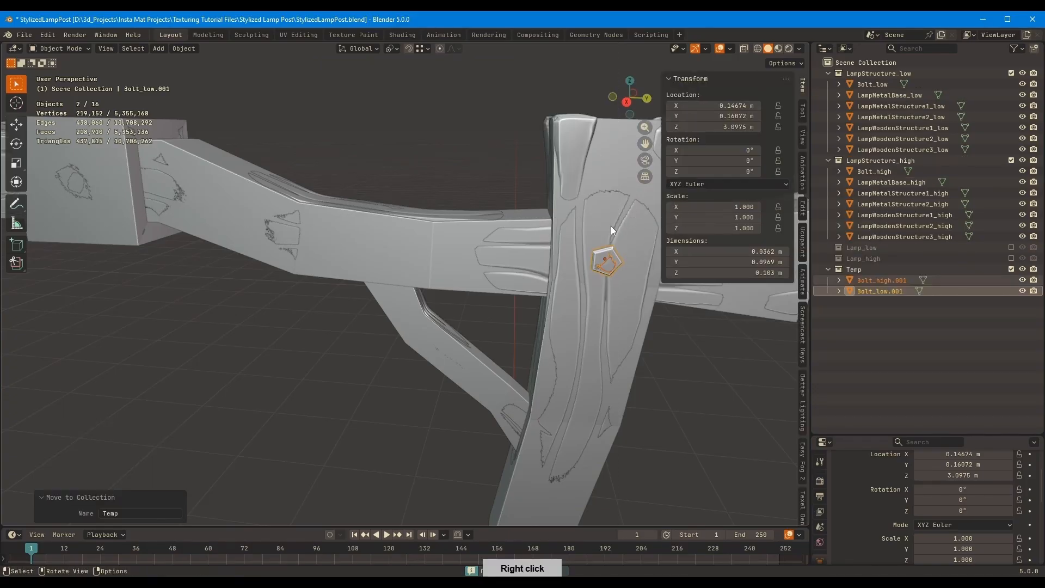
key(n)
Inspect the duplicated bolts in local view, return to the full scene and frame Bolt_high.001
shift+middle_drag(691, 327, 647, 299)
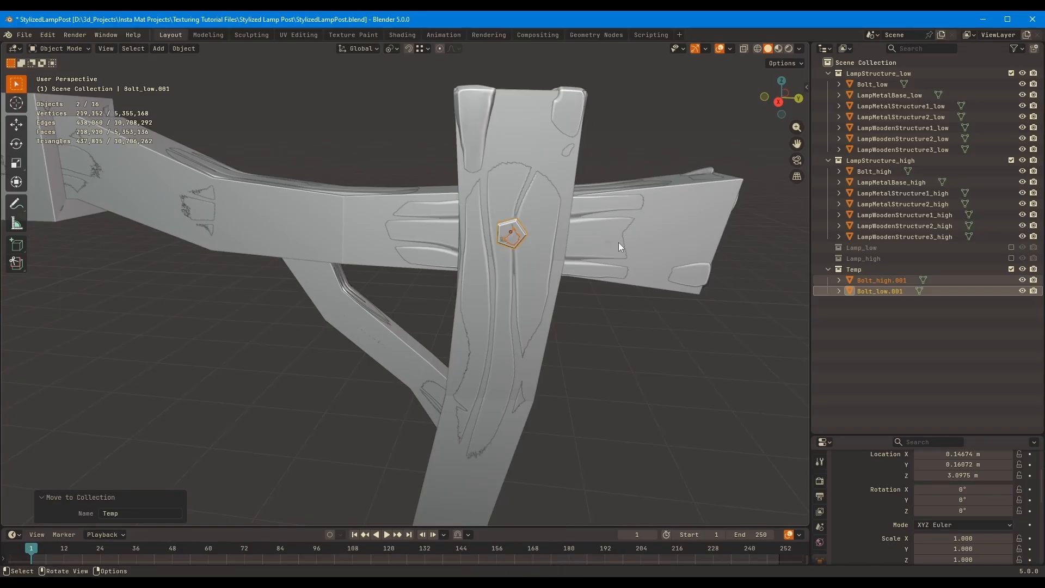
key(KP_Divide)
middle_drag(765, 264, 672, 245)
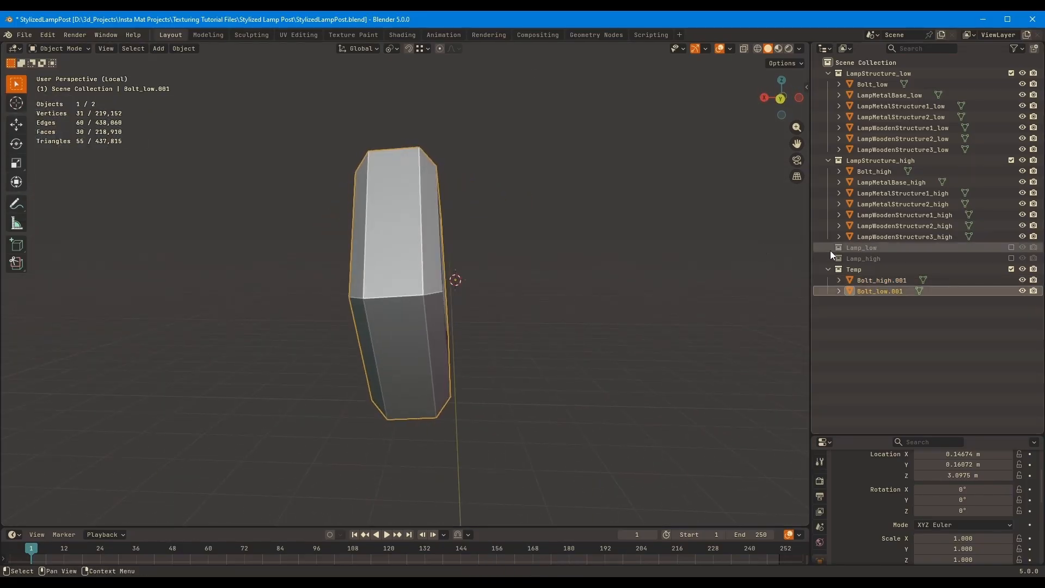
click(865, 282)
middle_drag(593, 268, 621, 227)
key(KP_Divide)
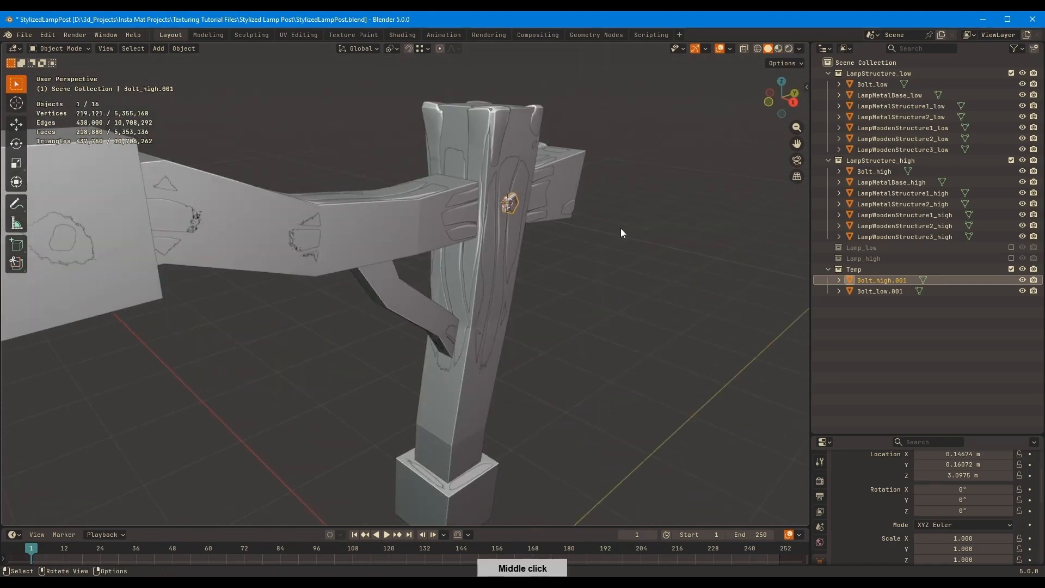
key(KP_Decimal)
middle_drag(697, 246, 427, 279)
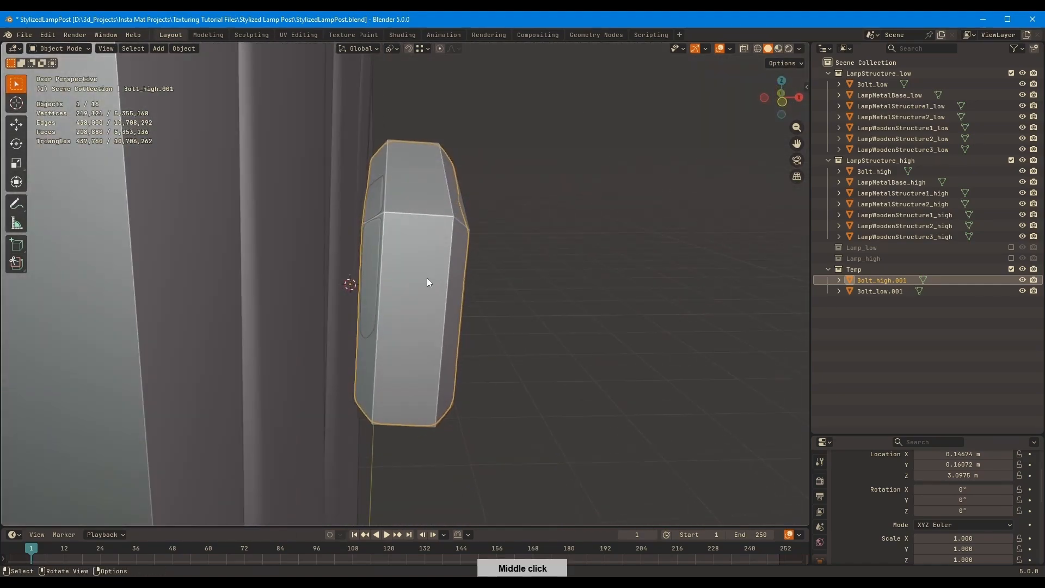
key(Tab)
key(g)
key(z)
key(z)
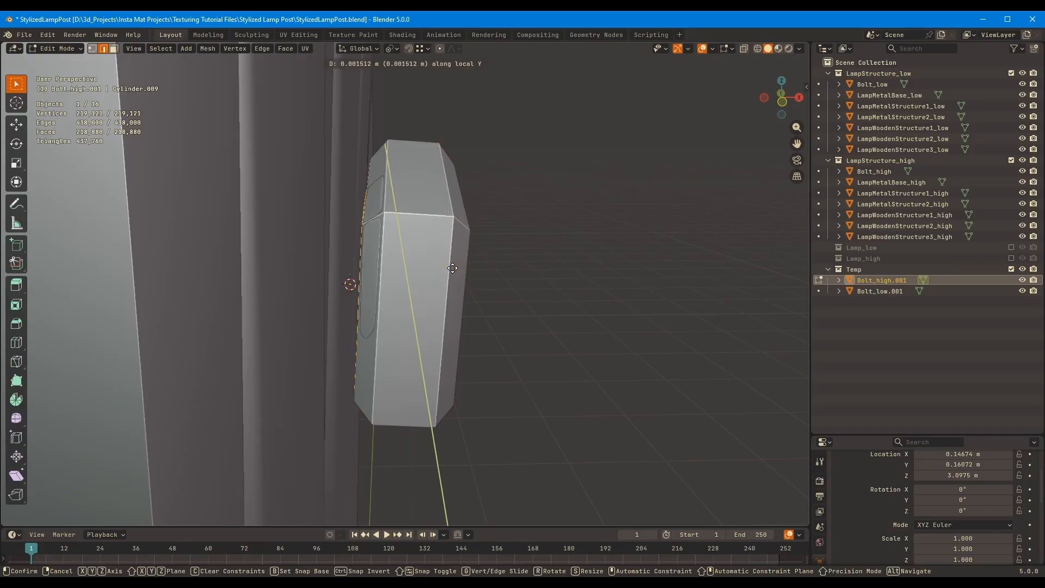
right_click(477, 263)
key(Tab)
Select Bolt_low, Bolt_high and their two duplicates in the Temp collection together
click(494, 260)
middle_drag(494, 256, 488, 256)
click(460, 253)
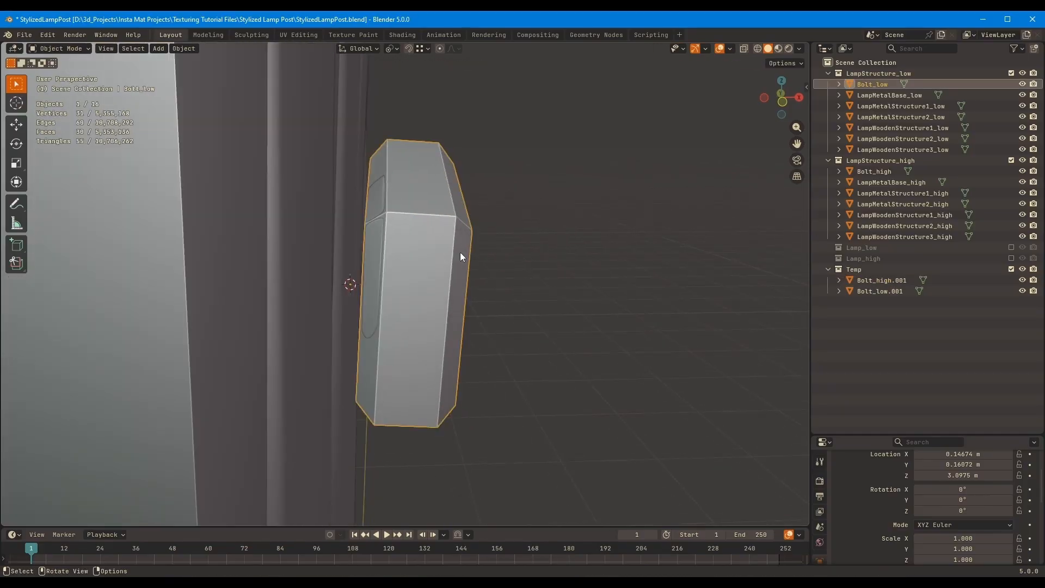
click(874, 281)
shift+click(874, 292)
ctrl+click(880, 84)
ctrl+click(876, 170)
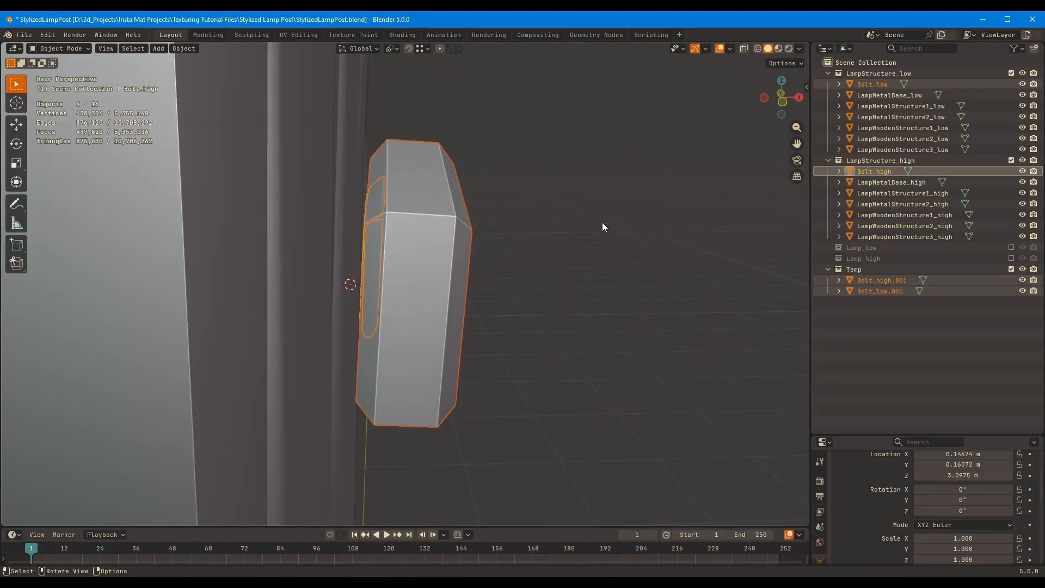
key(Tab)
key(g)
key(z)
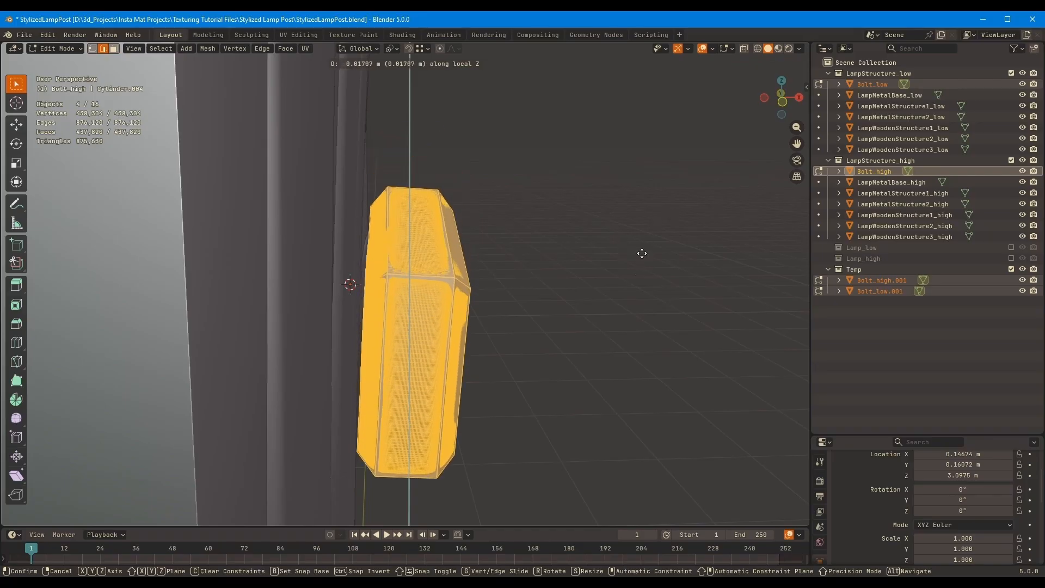
right_click(625, 226)
middle_drag(624, 226, 759, 213)
key(Tab)
Isolate the four bolt objects in local view and select only Bolt_low
key(slash)
click(719, 240)
click(396, 333)
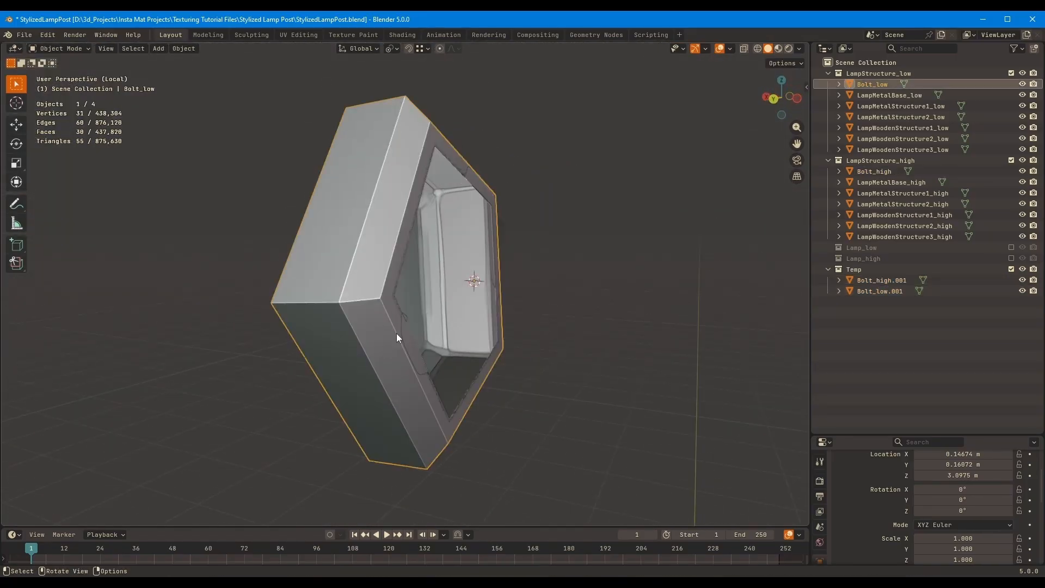
middle_drag(396, 333, 517, 241)
Set the origin of Bolt_low to its geometry in the front orthographic view
key(KP_3)
key(ctrl+KP_3)
key(KP_1)
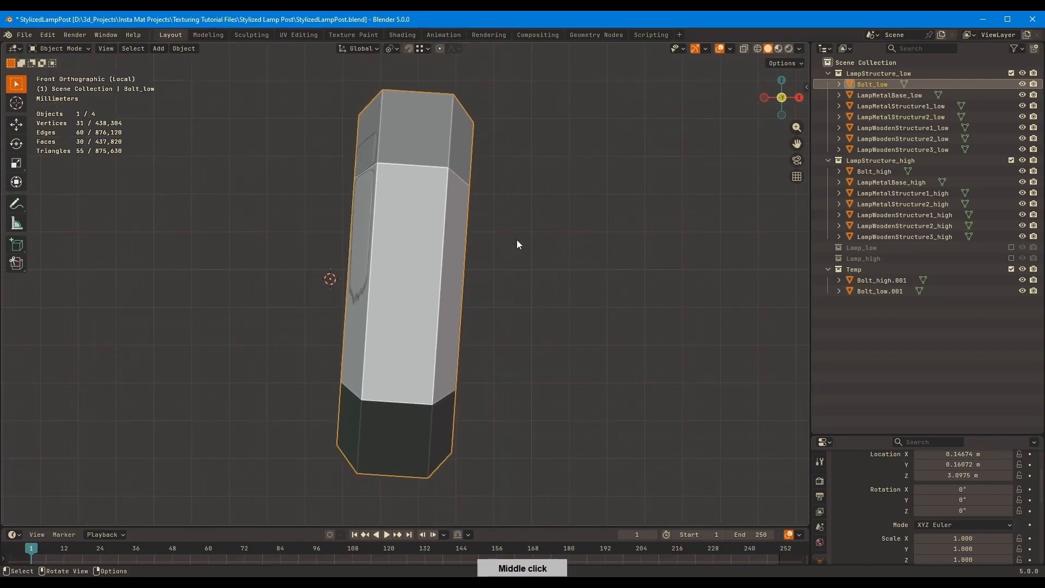
right_click(400, 246)
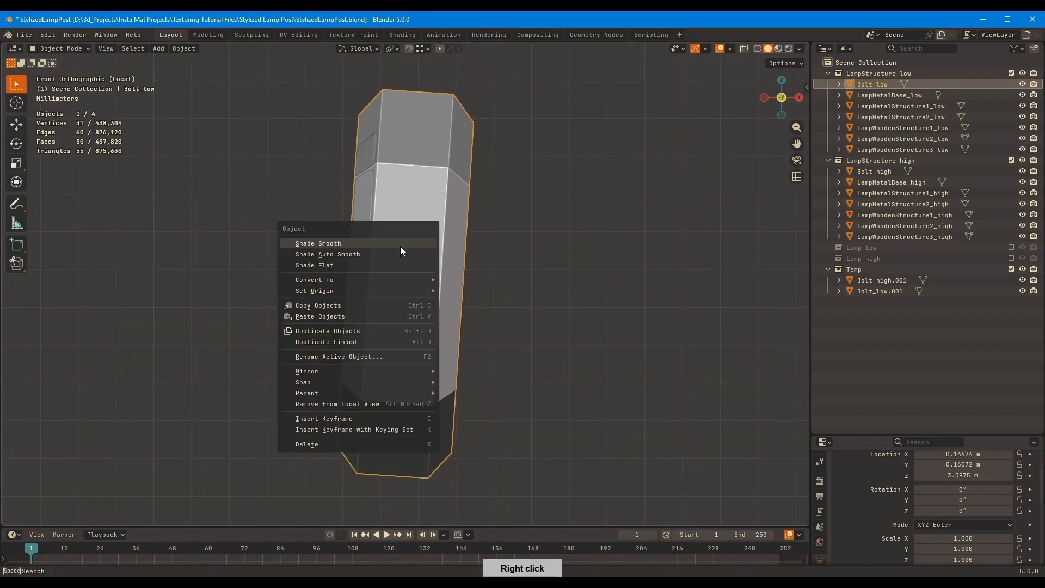
mouse_move(381, 291)
click(502, 302)
middle_drag(505, 303, 443, 237)
key(KP_1)
Add the other three bolts to the selection and rotate all four meshes upright by about 3.3° in front view
key(Tab)
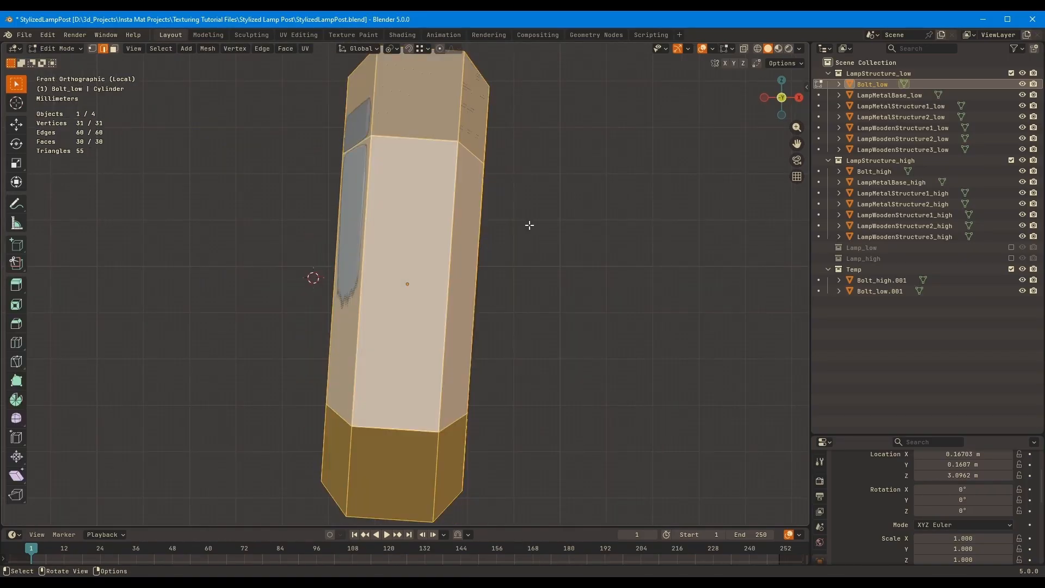
key(Tab)
ctrl+click(874, 171)
ctrl+click(881, 279)
ctrl+click(879, 291)
key(Tab)
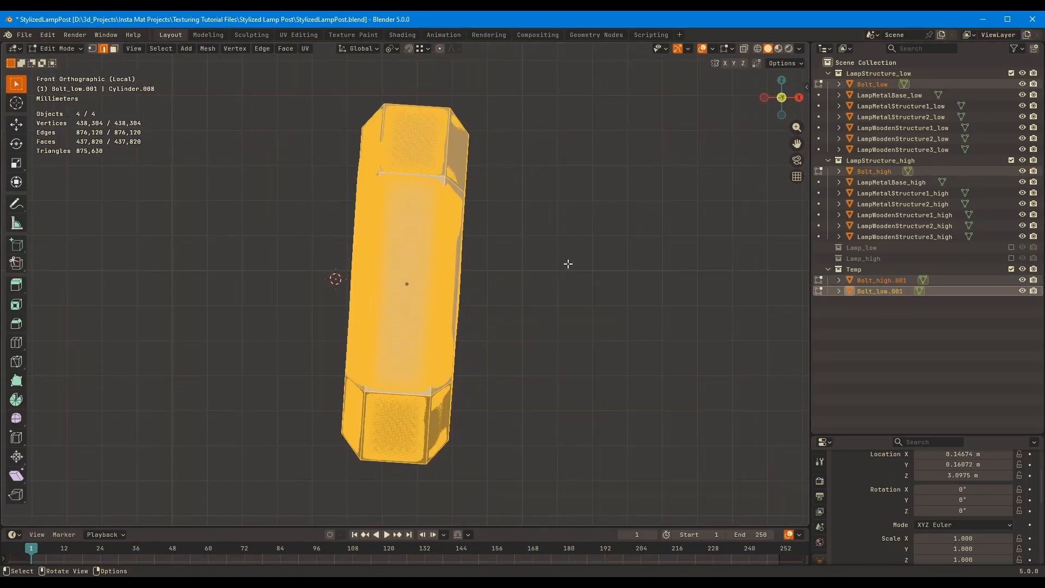
key(r)
key(shift)
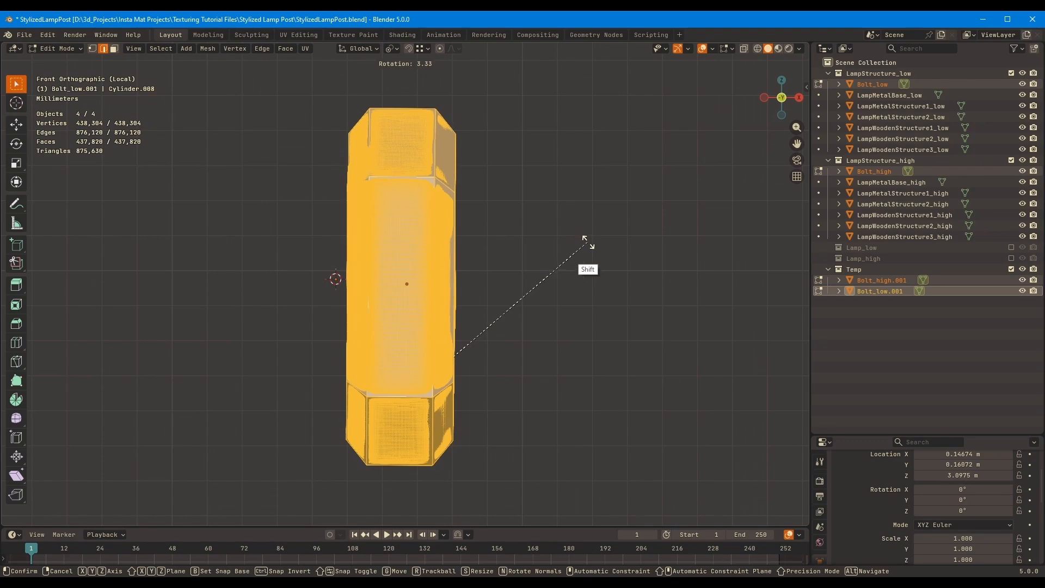
click(569, 218)
key(Tab)
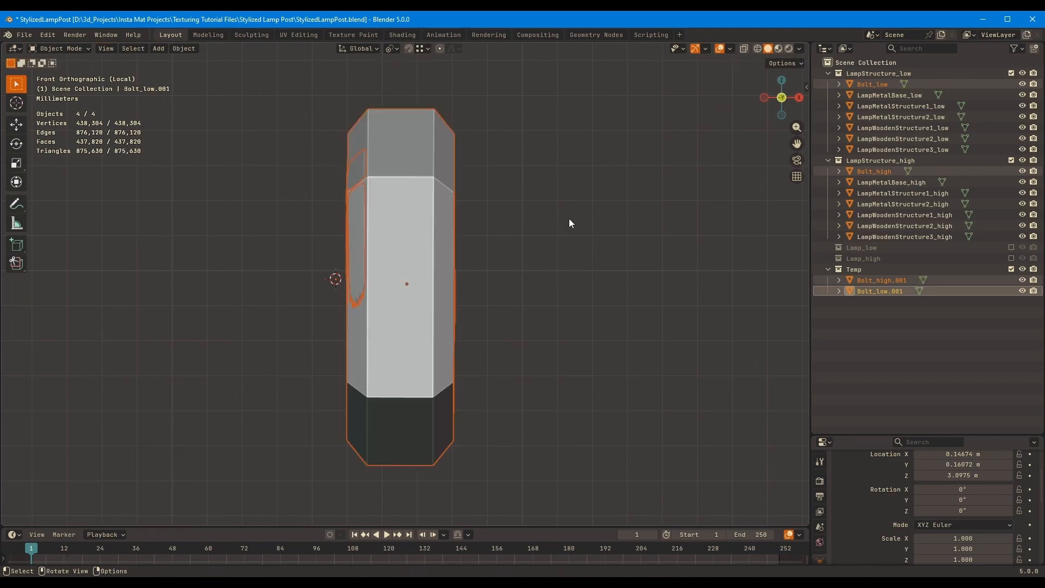
Set the origins of all four selected bolts to their own geometry
right_click(468, 259)
click(571, 258)
middle_drag(544, 256, 613, 267)
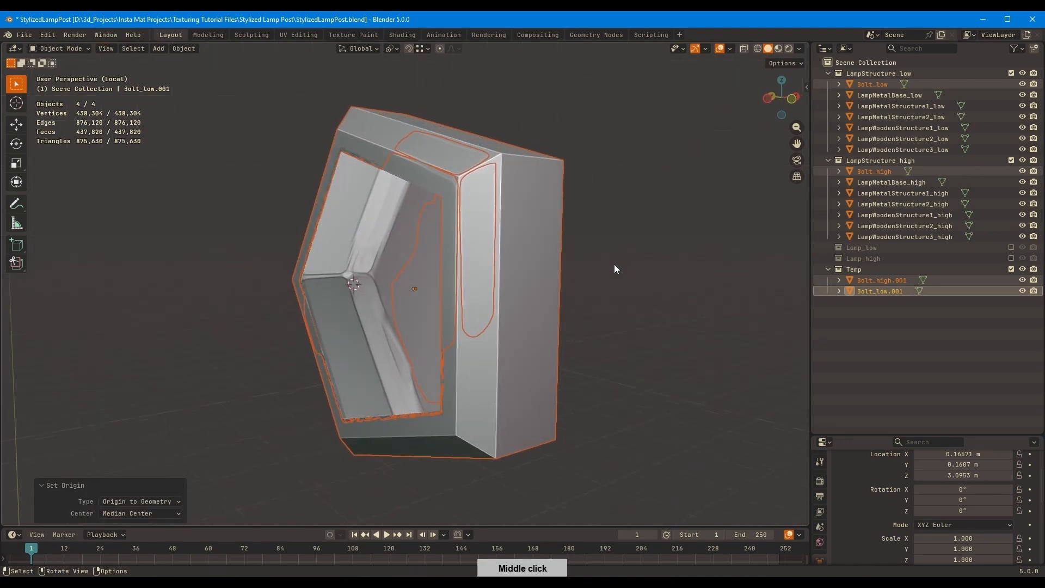
Try the Origin to 3D Cursor and Origin to Geometry options on Bolt_high and undo them
click(505, 275)
right_click(549, 227)
mouse_move(558, 227)
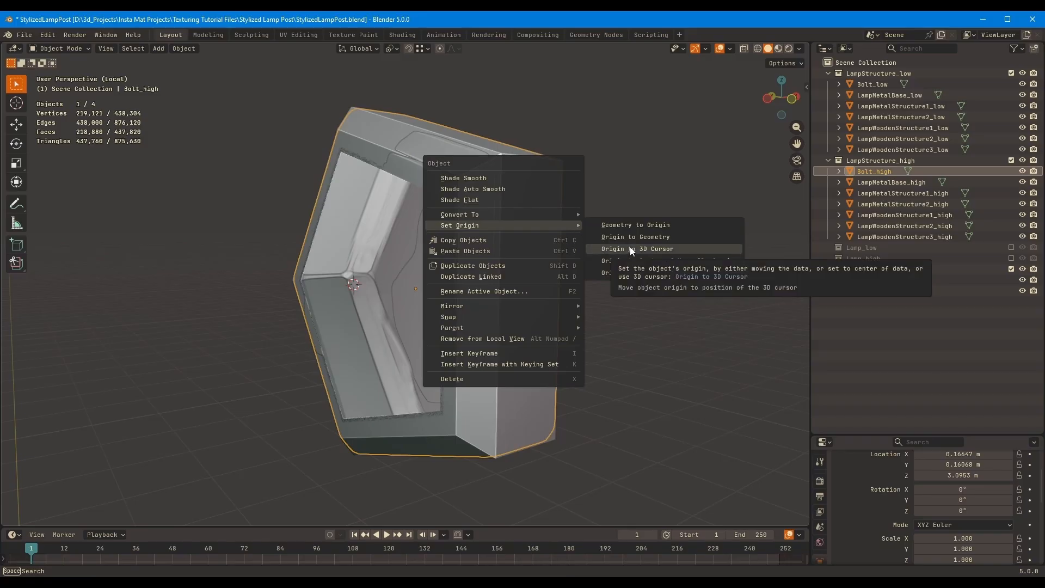
click(630, 248)
key(ctrl+z)
right_click(581, 235)
click(671, 240)
middle_drag(667, 240, 611, 229)
key(ctrl+z)
right_click(607, 227)
mouse_move(618, 228)
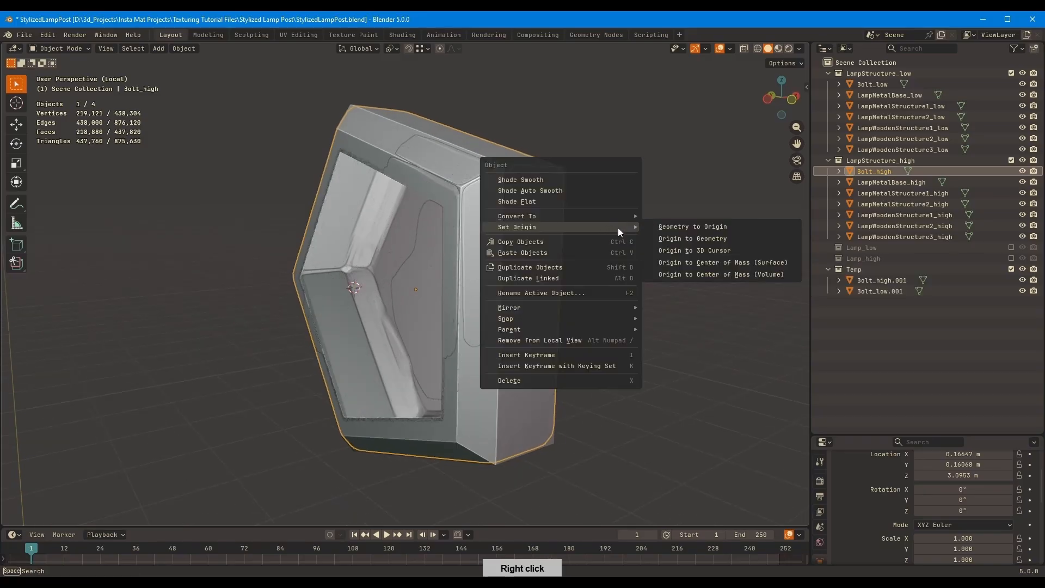
click(692, 237)
mouse_move(688, 236)
middle_down()
mouse_move(638, 222)
mouse_move(621, 260)
mouse_move(602, 210)
mouse_move(569, 207)
mouse_move(617, 236)
mouse_move(686, 250)
middle_up()
key(ctrl+z)
Delete the duplicates Bolt_high.001 and Bolt_low.001 from the Temp collection
ctrl+click(891, 280)
ctrl+click(890, 290)
key(ctrl+shift+z)
click(601, 225)
click(896, 289)
ctrl+click(871, 281)
key(x)
Compare the location values of Bolt_low and Bolt_high in their transform properties
click(874, 171)
ctrl+click(871, 84)
drag(879, 434, 879, 314)
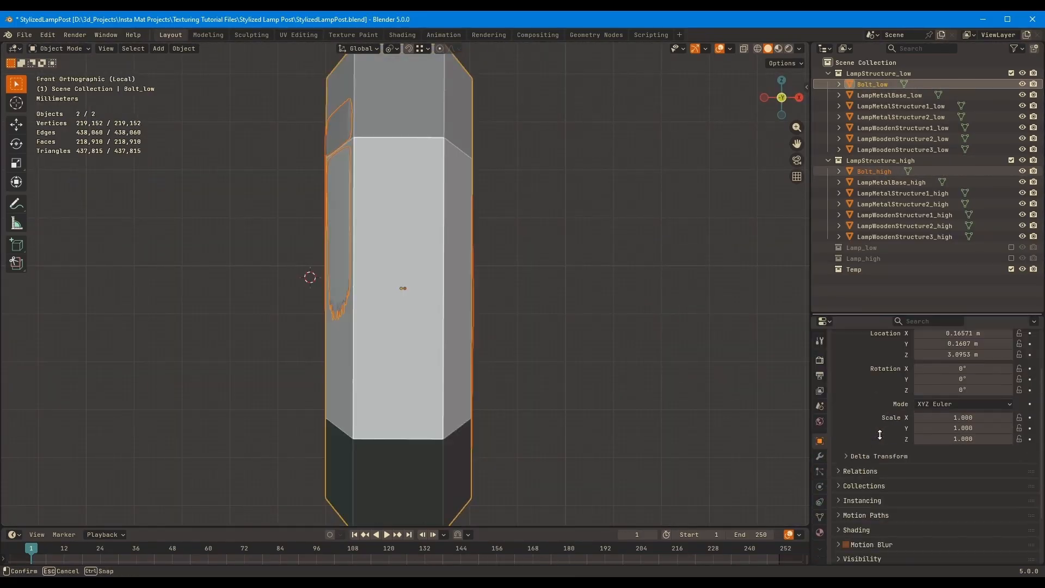
click(890, 85)
middle_drag(898, 383, 899, 448)
click(870, 170)
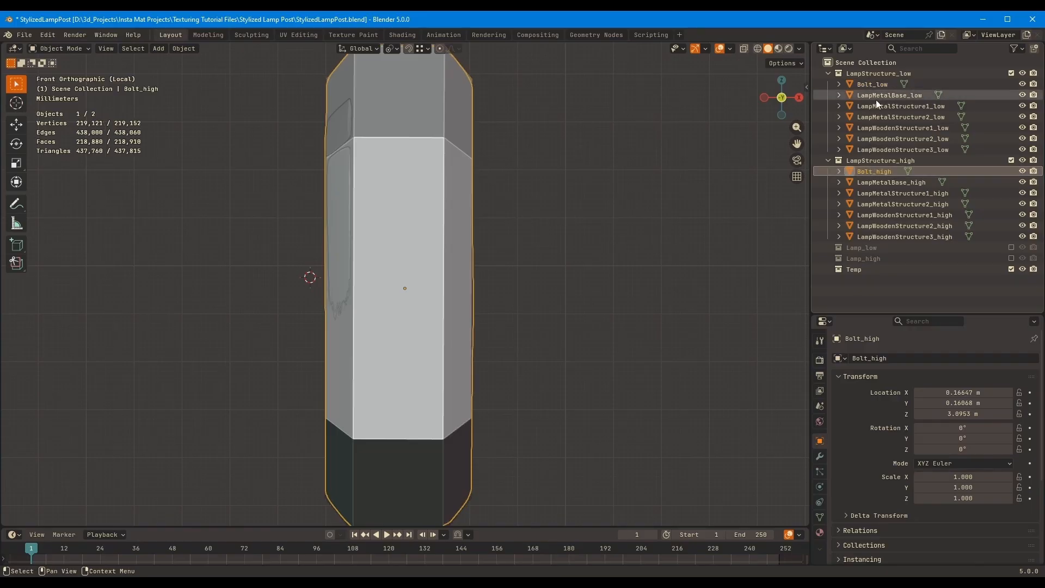
click(878, 86)
click(892, 171)
click(889, 95)
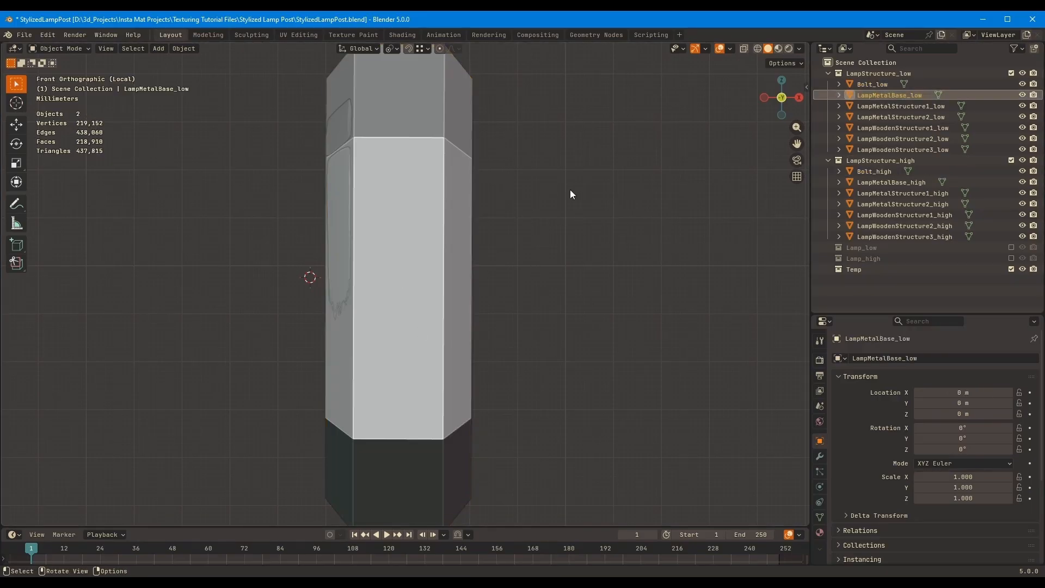
Set the origin of Bolt_low to its geometry
click(878, 85)
right_click(472, 237)
mouse_move(473, 237)
click(579, 246)
scroll(608, 234, down, 2)
shift+middle_drag(611, 233, 648, 226)
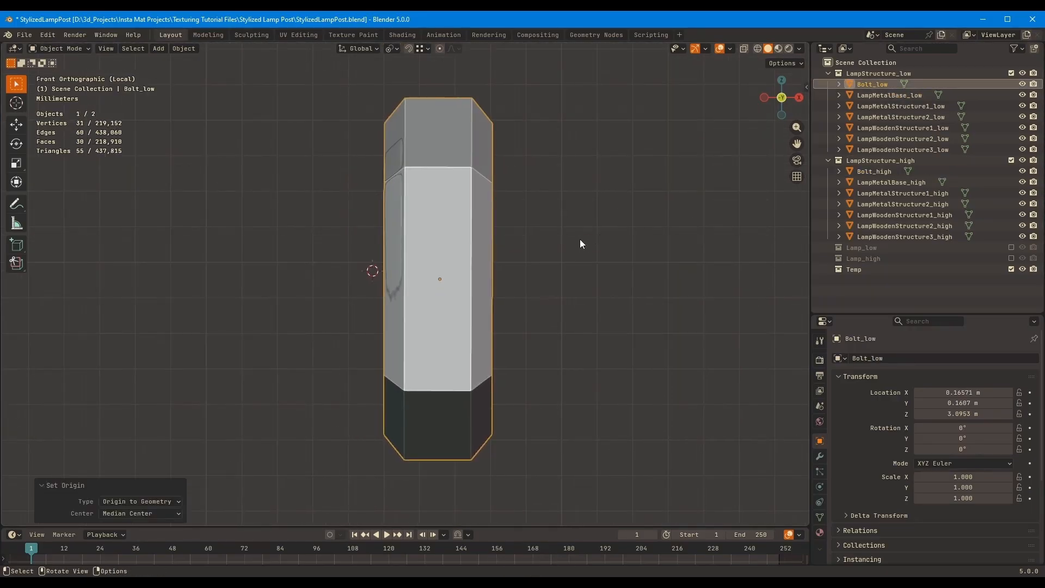
key(Tab)
key(Tab)
key(shift+d)
click(601, 222)
key(ctrl+z)
Snap the 3D cursor to Bolt_low's origin and set Bolt_high's origin to the cursor
key(shift+s)
key(2)
click(875, 171)
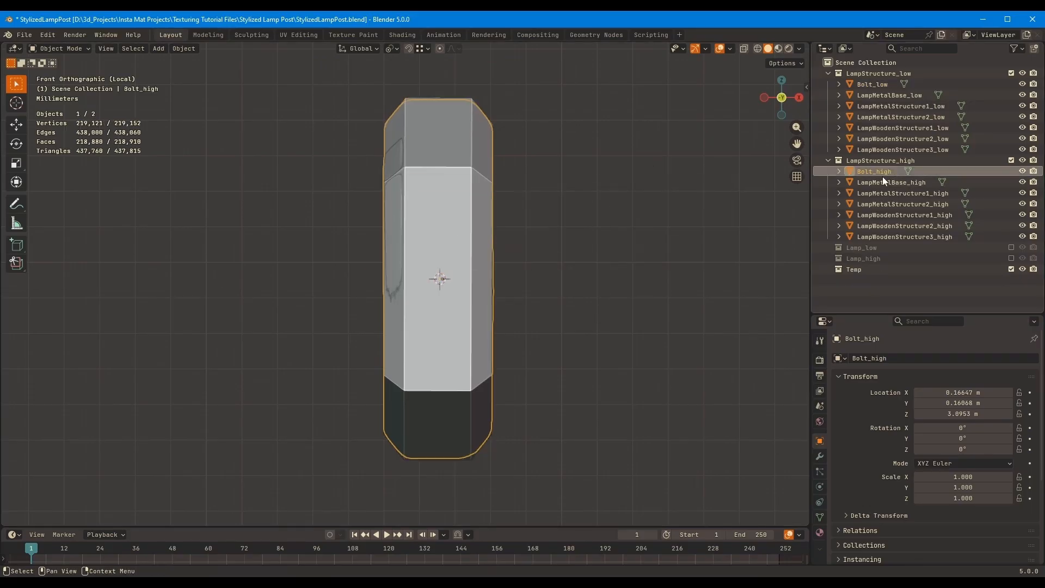
right_click(592, 243)
mouse_move(599, 240)
click(687, 260)
Move the meshes of Bolt_low and Bolt_high together along X in Edit Mode until their back face sits at the shared origin
ctrl+click(873, 85)
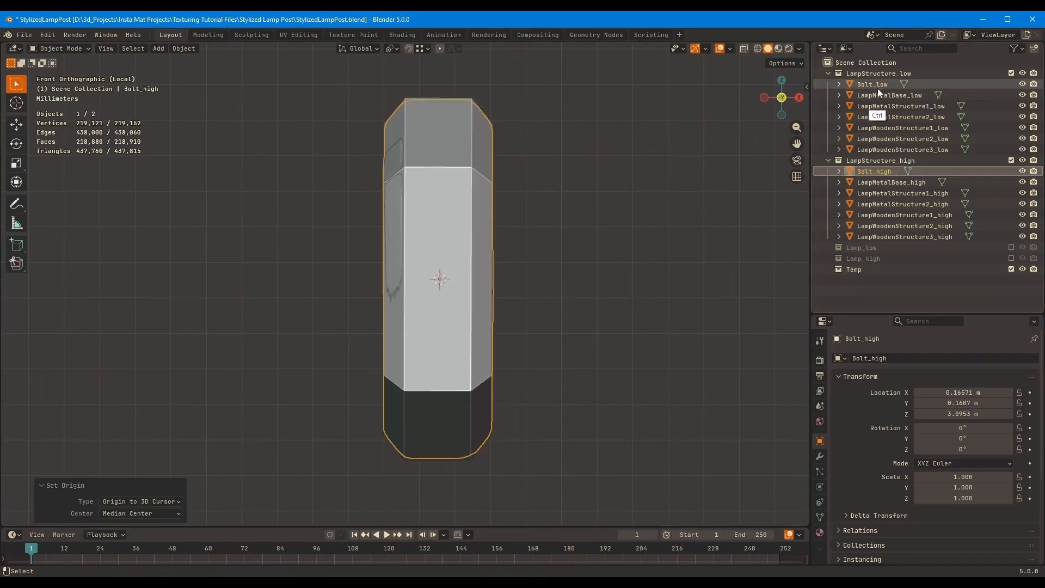
key(Tab)
key(g)
key(y)
key(x)
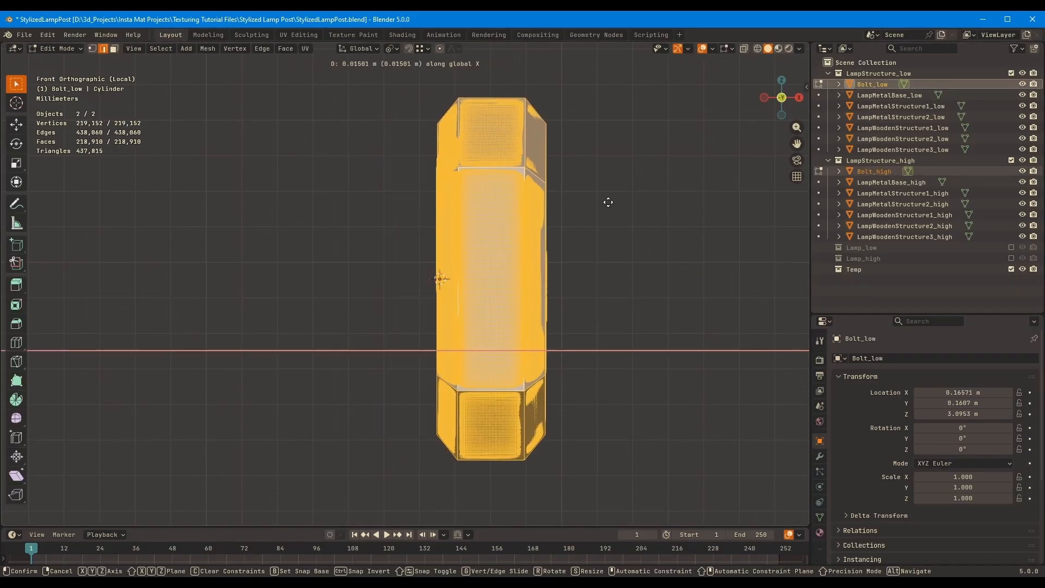
click(590, 208)
key(Tab)
middle_drag(681, 204, 690, 235)
key(KP_3)
key(KP_1)
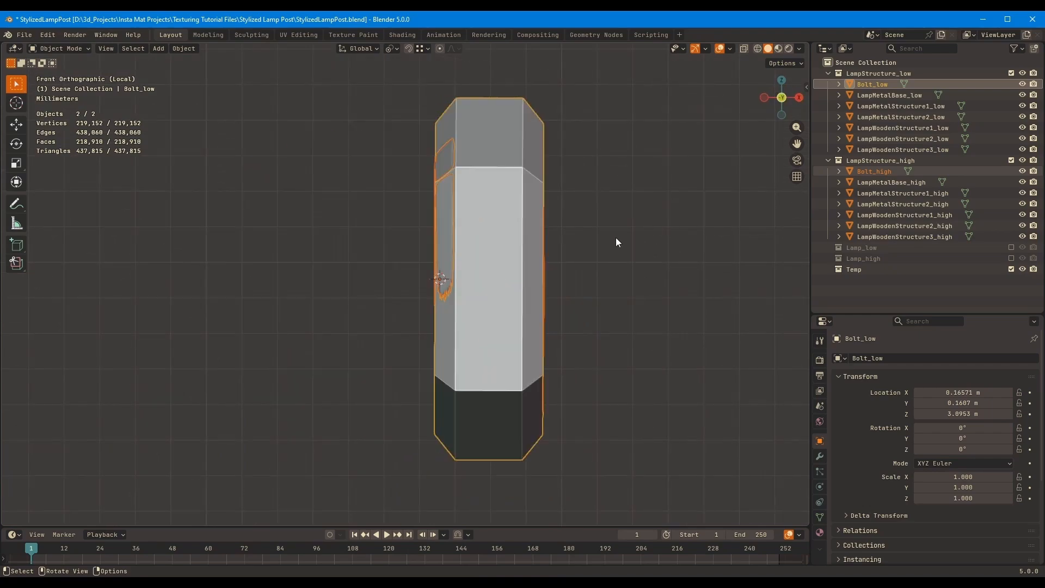
middle_drag(615, 238, 681, 239)
click(677, 237)
middle_drag(570, 212, 471, 219)
click(570, 229)
key(Tab)
key(r)
key(z)
right_click(695, 235)
key(r)
key(z)
right_click(690, 229)
key(Tab)
click(602, 204)
key(r)
key(z)
right_click(659, 192)
key(r)
key(z)
right_click(728, 194)
Leave local view and move both bolts along X, away from the post, to about 0.298 m
scroll(528, 278, down, 4)
key(KP_Divide)
scroll(457, 164, down, 3)
key(g)
key(x)
click(615, 212)
Move Bolt_low and Bolt_high into the Temp collection
middle_drag(615, 212, 614, 260)
key(m)
key(m)
click(585, 320)
click(626, 297)
Add a plain-axes empty at Bolt_low's origin using the 3D cursor and place it in the Temp collection
click(593, 262)
key(shift+s)
click(624, 319)
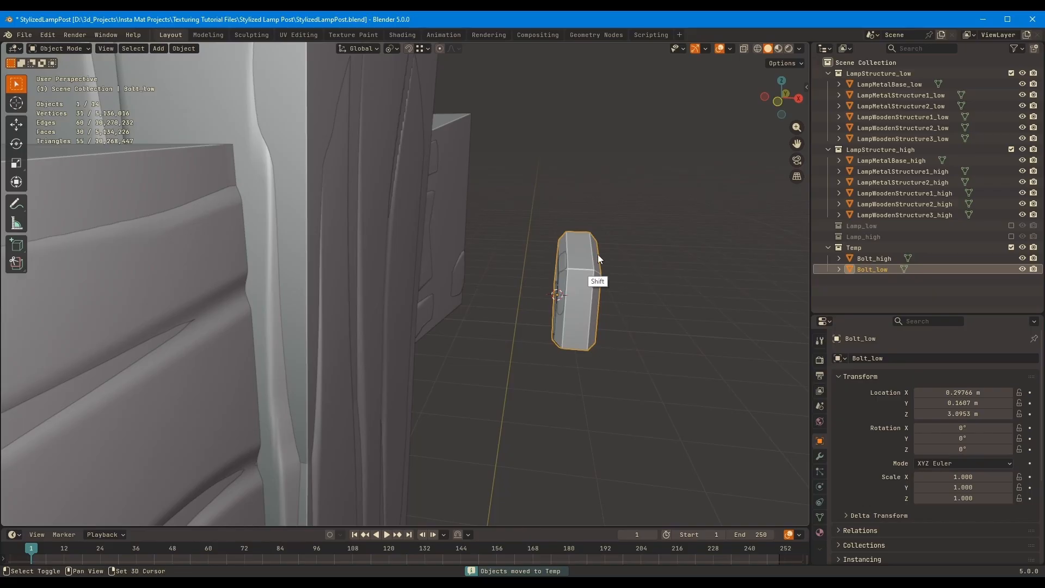
key(shift+a)
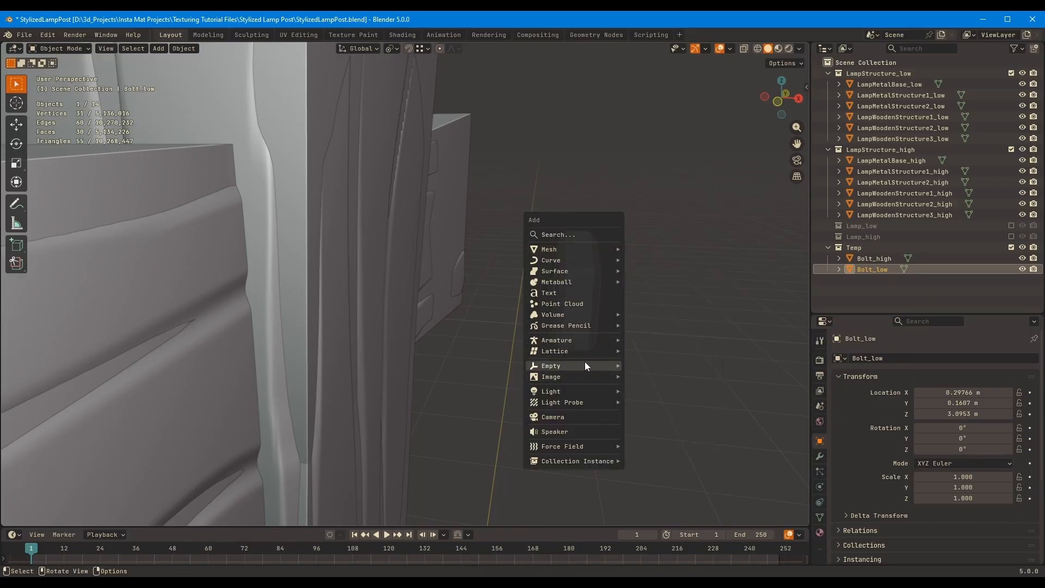
mouse_move(585, 362)
click(657, 362)
click(693, 275)
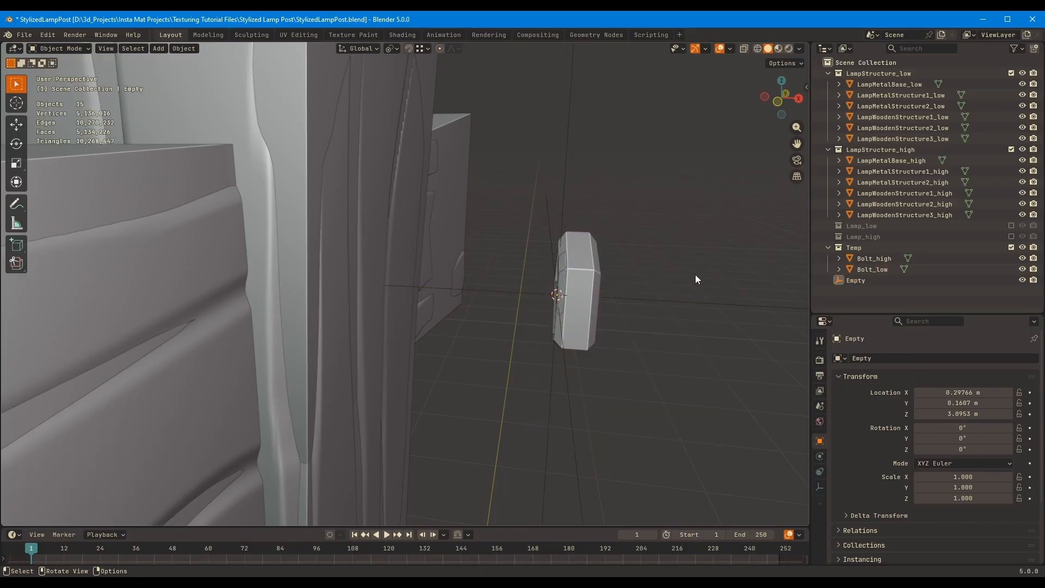
drag(853, 281, 858, 248)
Parent Bolt_high and Bolt_low to the Empty with the Keep Transform option
click(876, 269)
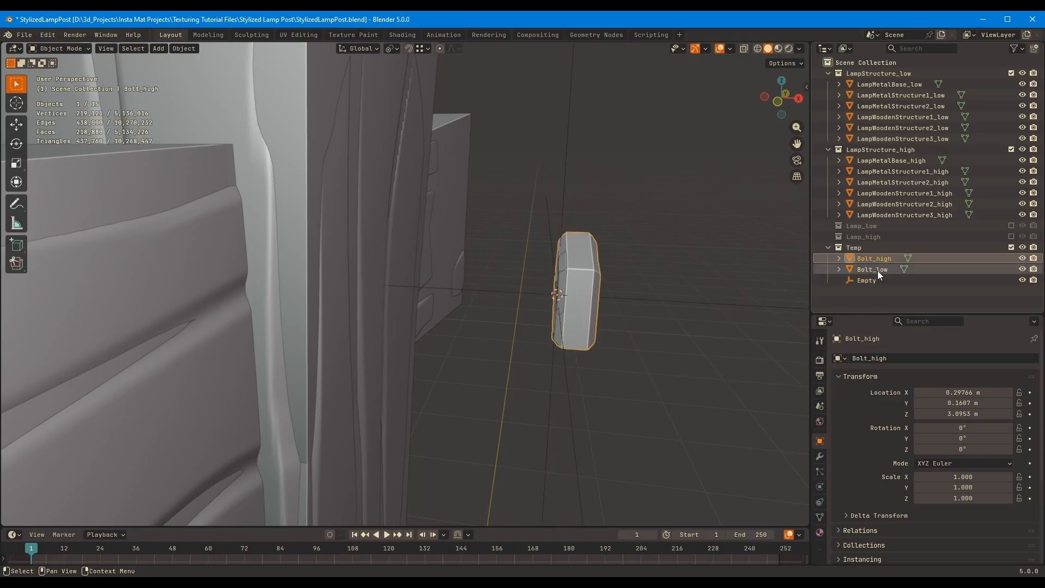
ctrl+click(867, 259)
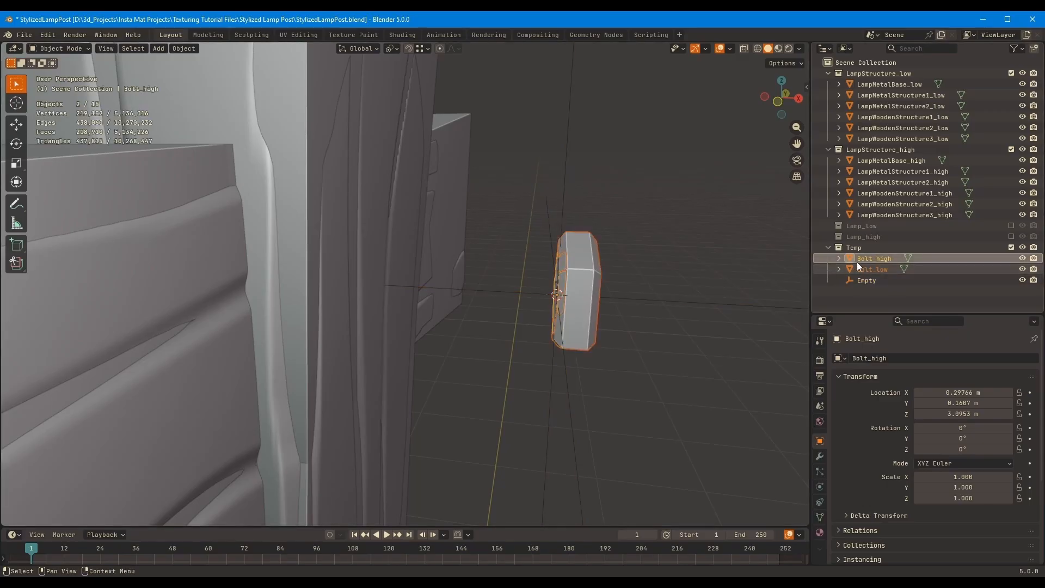
shift+drag(849, 259, 877, 279)
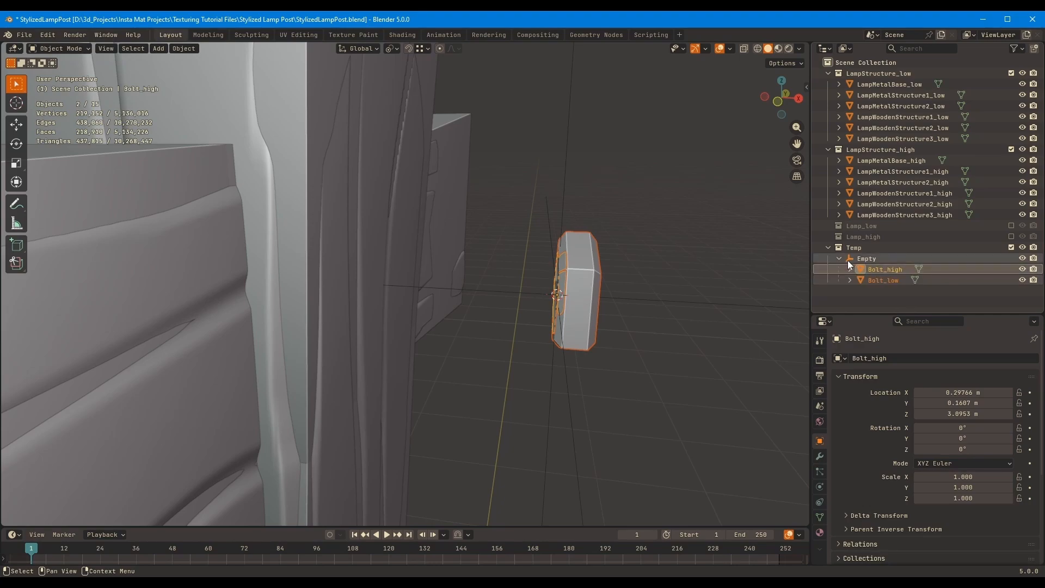
key(ctrl+z)
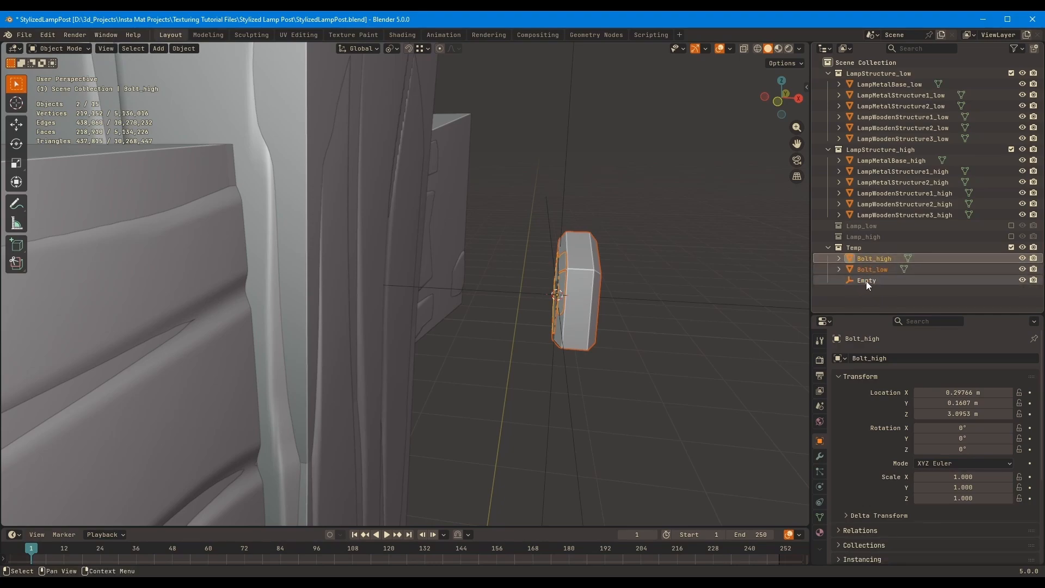
ctrl+click(865, 282)
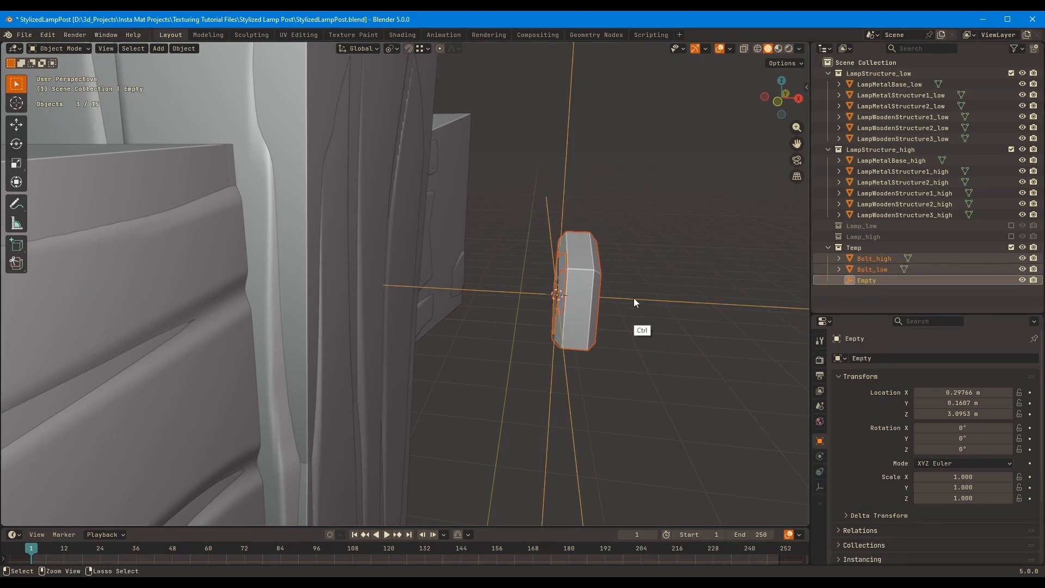
key(ctrl+p)
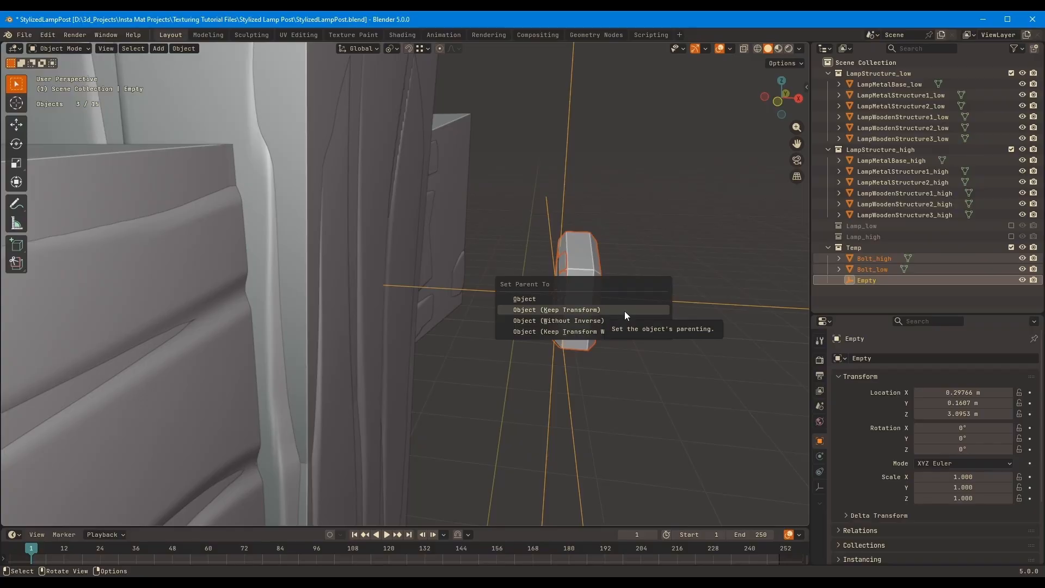
click(625, 311)
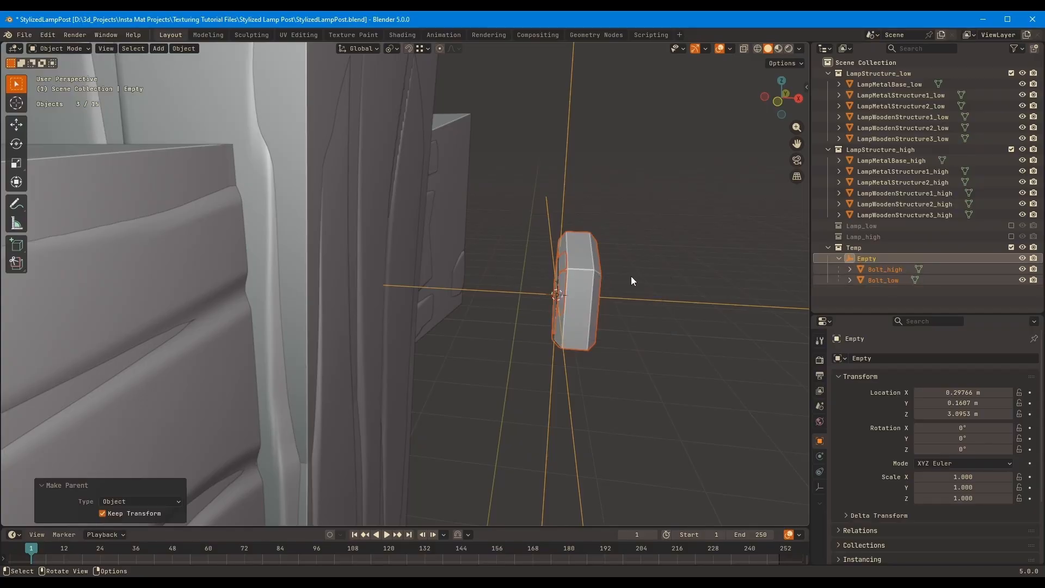
Select only the Empty and configure Face snapping with Align Rotation to Target and a Median Point pivot
click(662, 282)
click(654, 302)
middle_drag(654, 302, 490, 286)
click(423, 48)
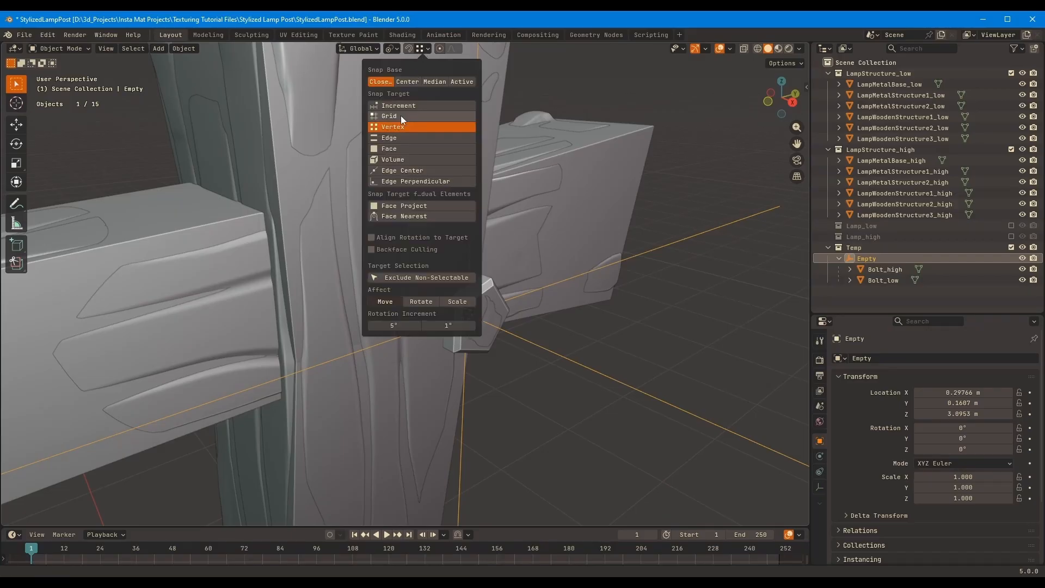
click(403, 148)
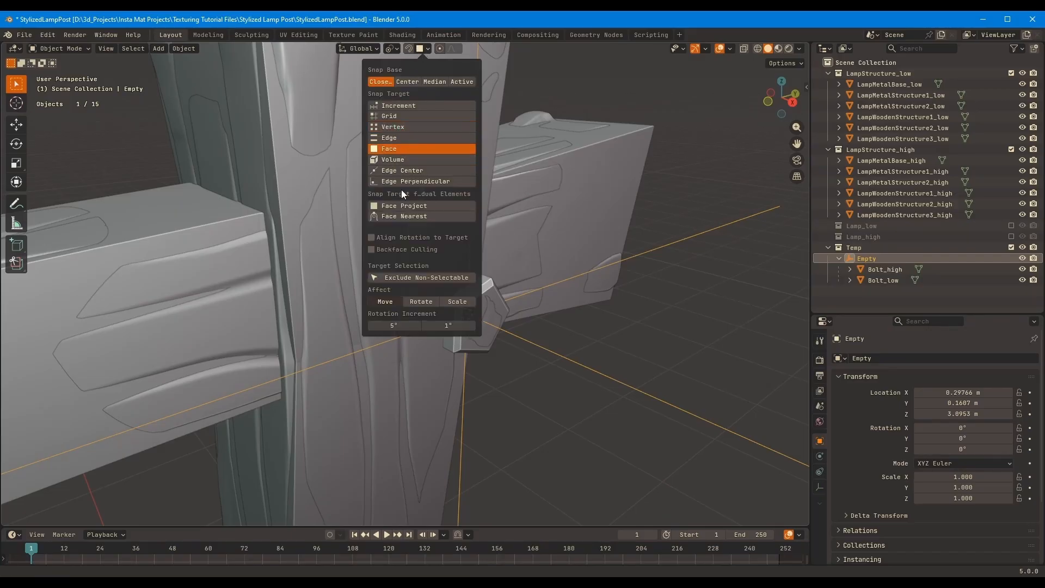
click(392, 49)
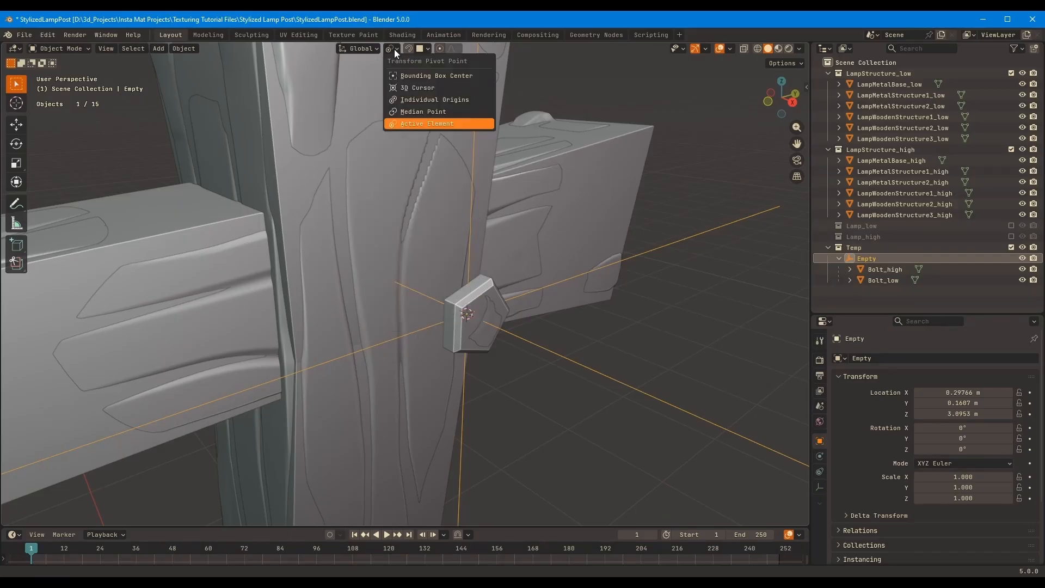
click(440, 115)
middle_drag(602, 243, 626, 246)
key(g)
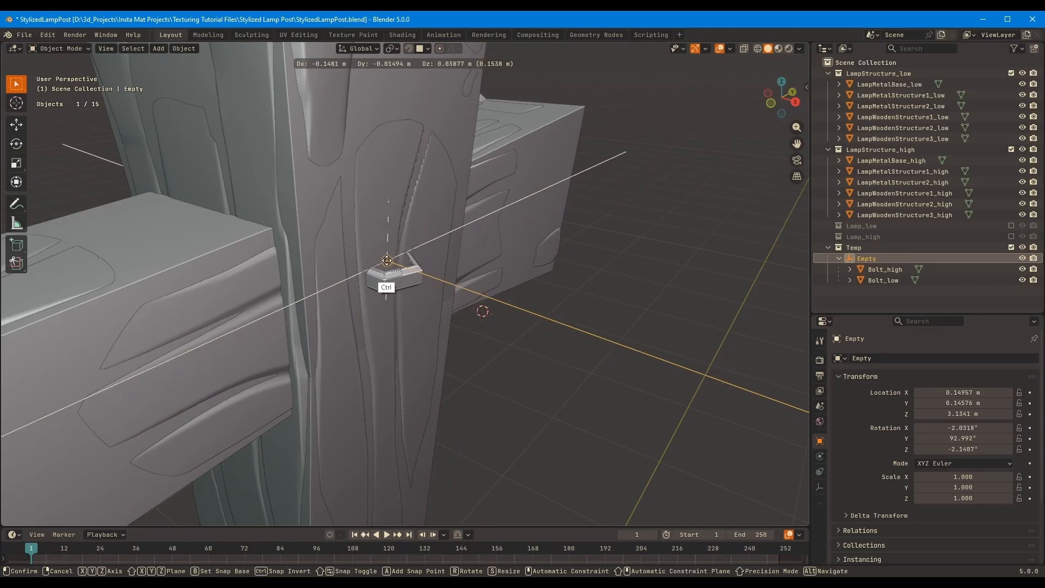
right_click(387, 265)
Move the Empty with its bolts onto the face of the wooden post using face snapping
middle_drag(511, 229, 570, 210)
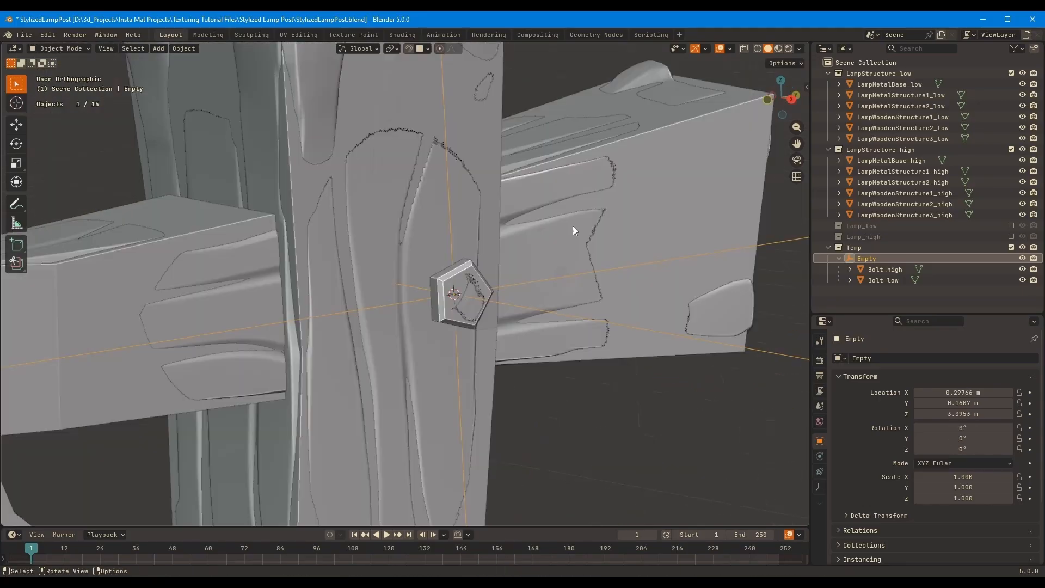
key(KP_1)
click(516, 298)
click(538, 286)
middle_drag(538, 277, 525, 282)
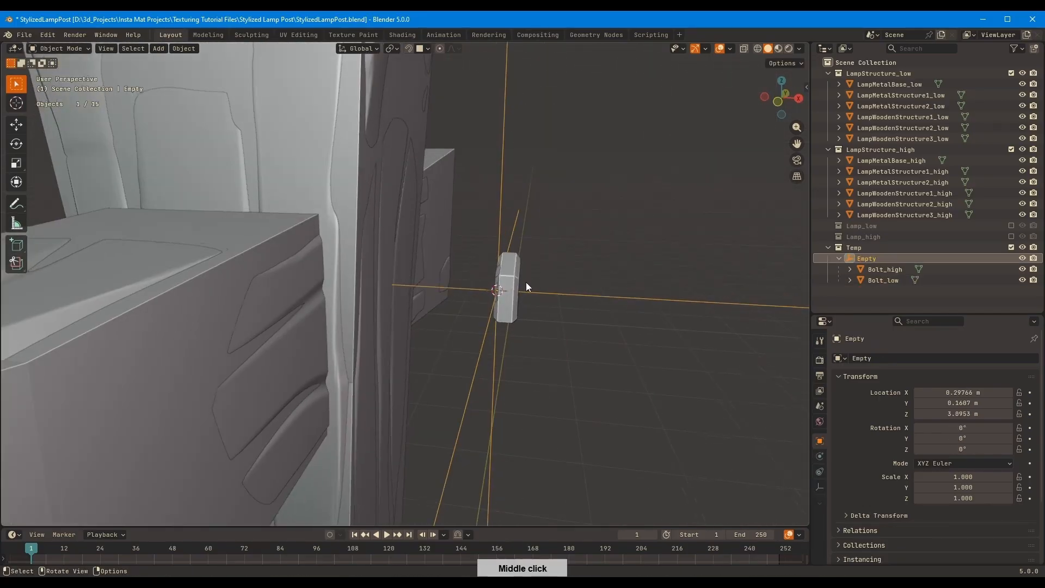
key(g)
ctrl+click(409, 269)
Rotate Bolt_low and Bolt_high together by -90° about their local Y axis
click(415, 279)
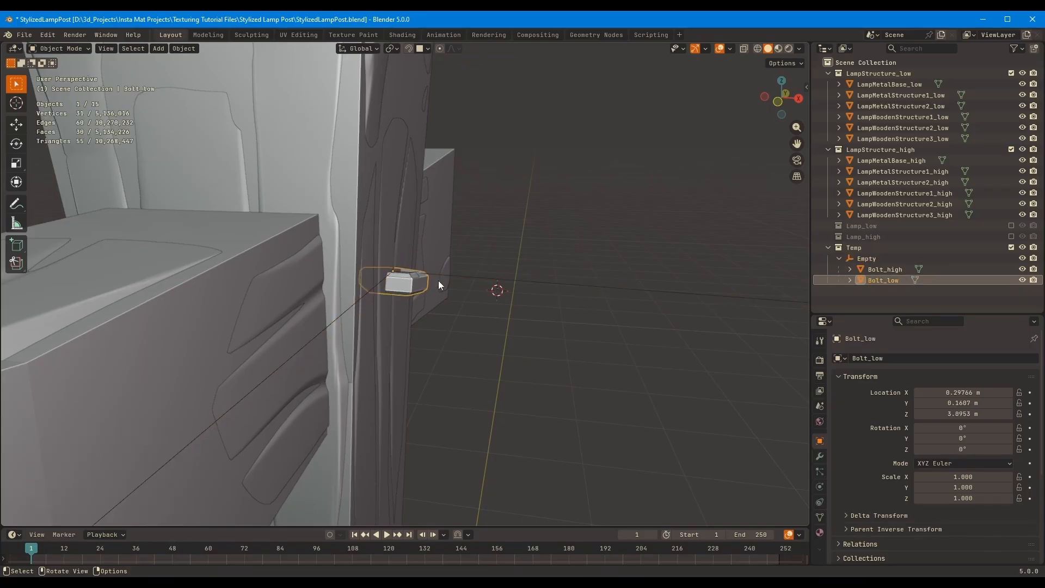
ctrl+click(885, 269)
key(r)
key(x)
key(x)
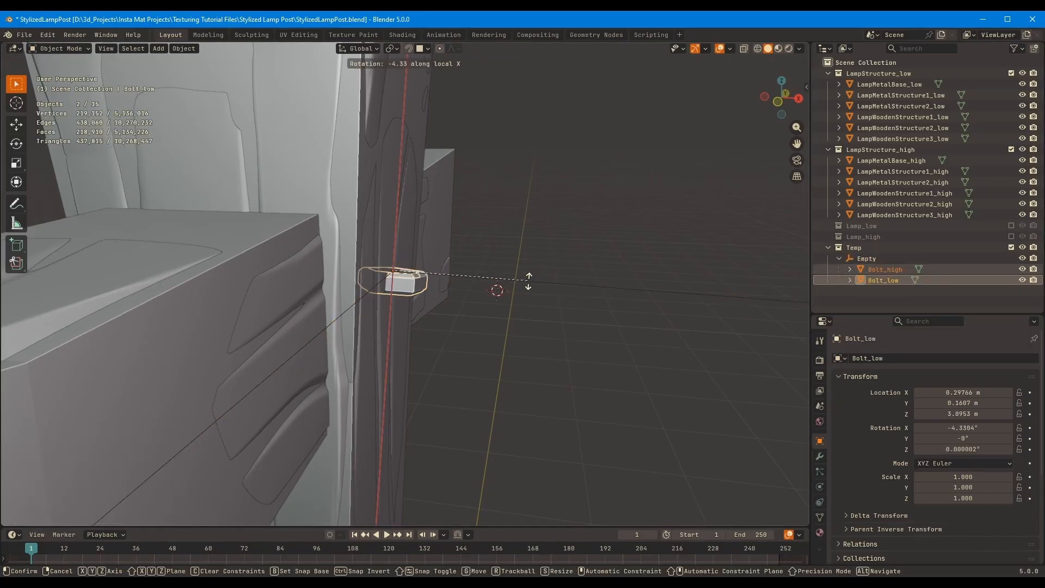
key(y)
key(y)
text(90)
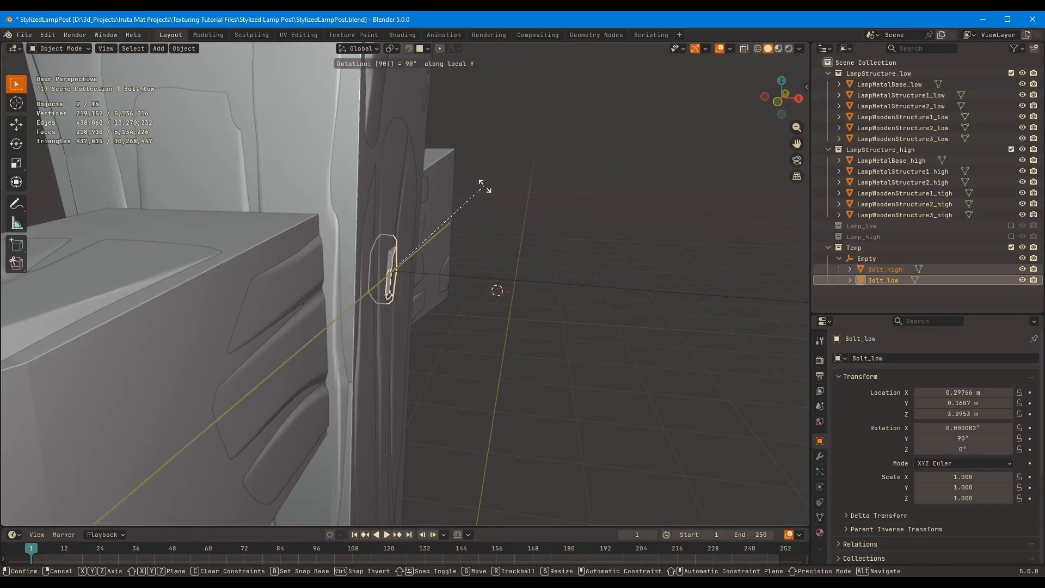
text(-)
key(Return)
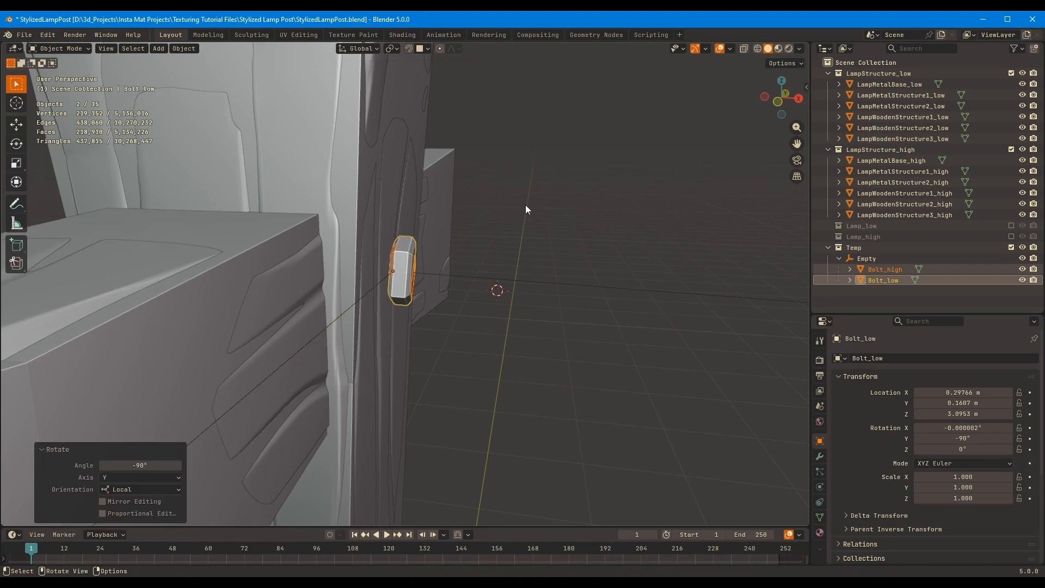
middle_drag(524, 204, 370, 218)
middle_drag(486, 111, 486, 110)
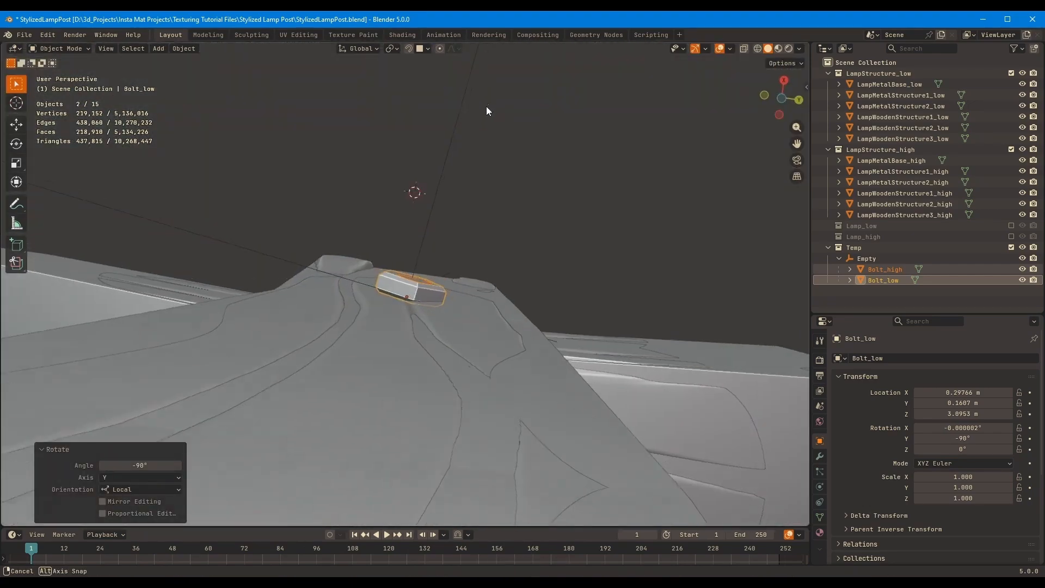
right_click(496, 199)
Hide the LampStructure_high collection and reseat the Empty with its bolts on the low-poly post's face
click(423, 237)
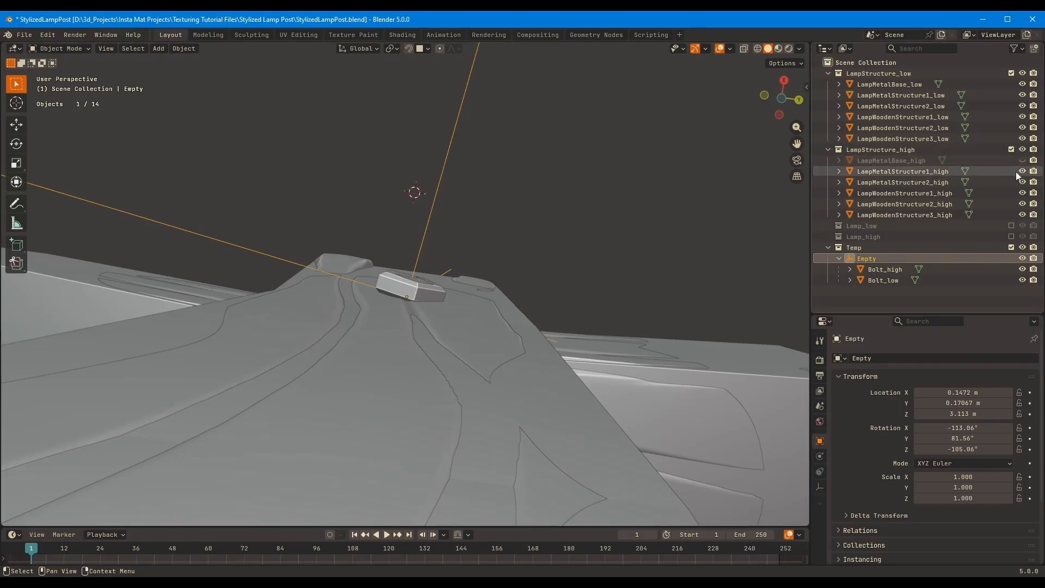
drag(1023, 171, 1023, 161)
click(1022, 150)
middle_drag(555, 234, 551, 360)
key(r)
right_click(403, 271)
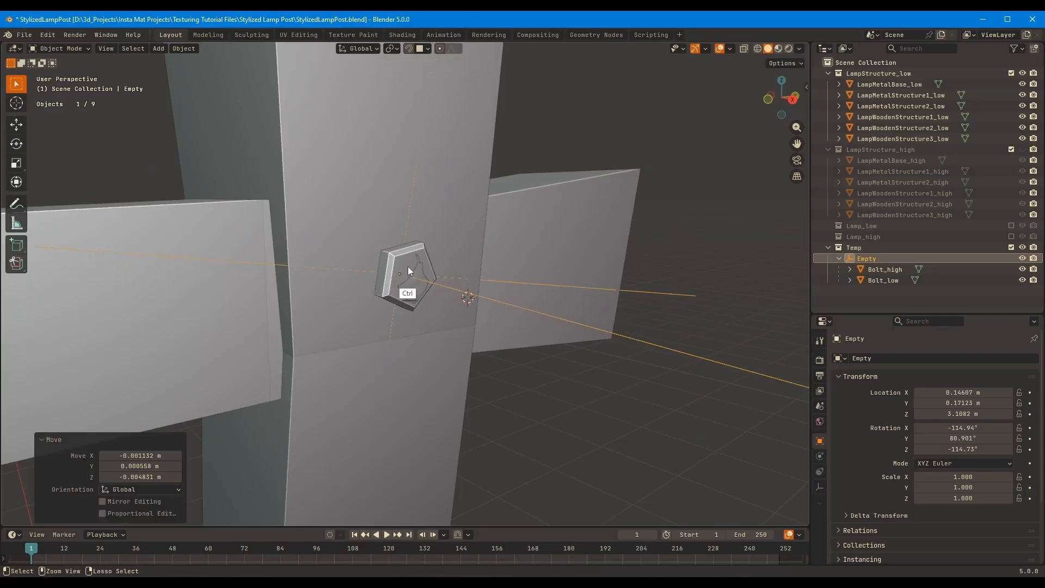
Duplicate the Empty on its own in place and undo the copy
middle_drag(407, 266, 572, 275)
scroll(314, 331, up, 6)
key(shift+d)
right_click(353, 279)
key(ctrl+z)
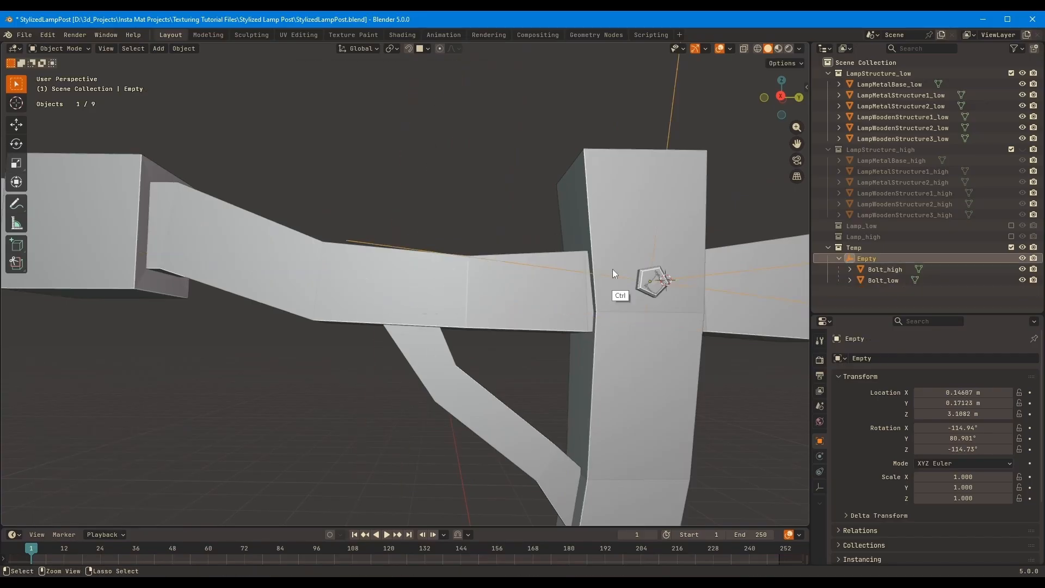
Place one copy of the Empty with its bolts on the horizontal beam and another on the post below the brace
key(shift+d)
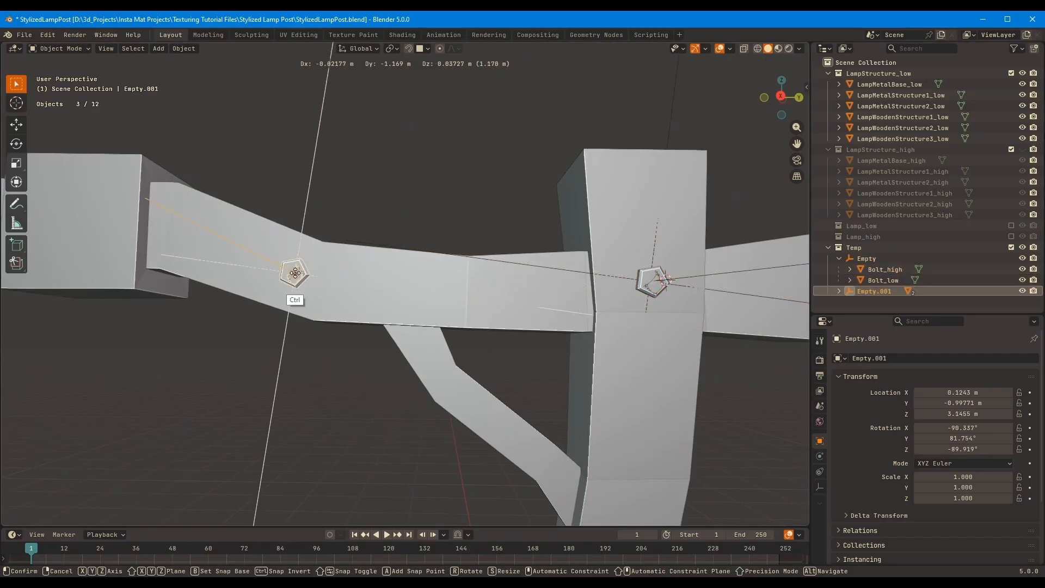
click(403, 287)
middle_drag(402, 287, 459, 240)
key(shift+d)
click(670, 460)
middle_drag(670, 460, 578, 453)
Adjust the lower post bolt's placement and move the beam bolt to sit above the diagonal brace's upper end
key(g)
click(451, 309)
click(382, 179)
click(377, 132)
key(g)
click(366, 217)
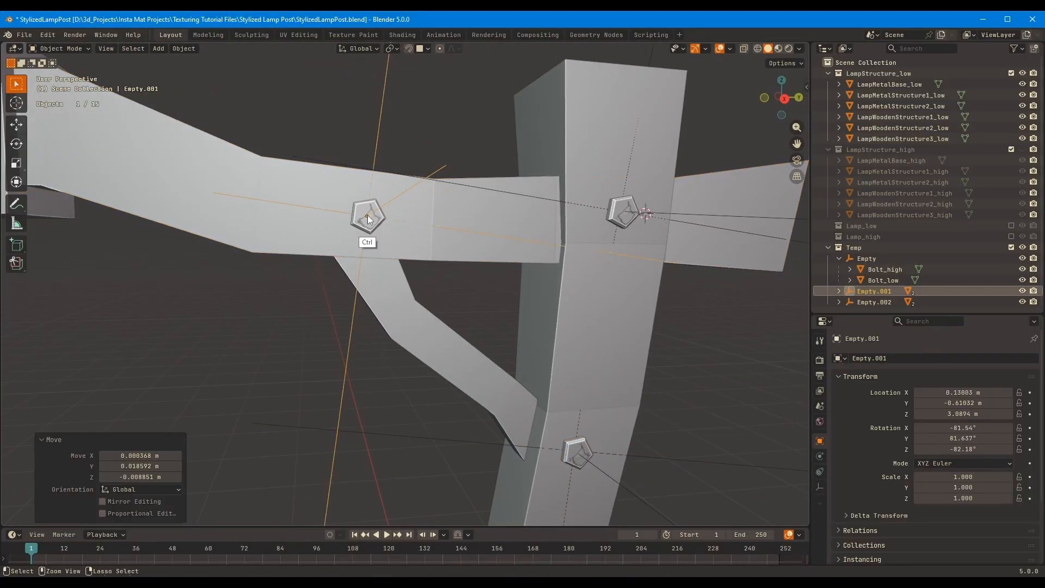
Duplicate the lower post bolt with its Empty onto the metal block around the post and scale it to 1.713
drag(850, 310, 850, 378)
middle_drag(479, 228, 488, 129)
key(shift+d)
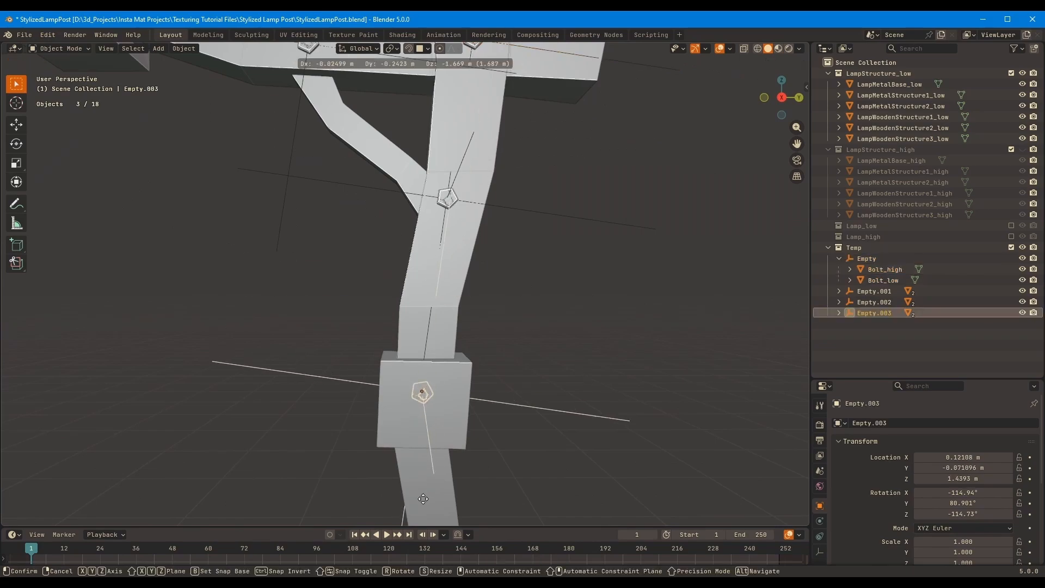
click(422, 406)
shift+middle_drag(422, 406, 384, 257)
key(s)
click(577, 264)
Duplicate the enlarged Empty.003 hierarchy and snap the copy onto the metal block on the horizontal beam
scroll(466, 323, down, 3)
middle_drag(467, 322, 482, 323)
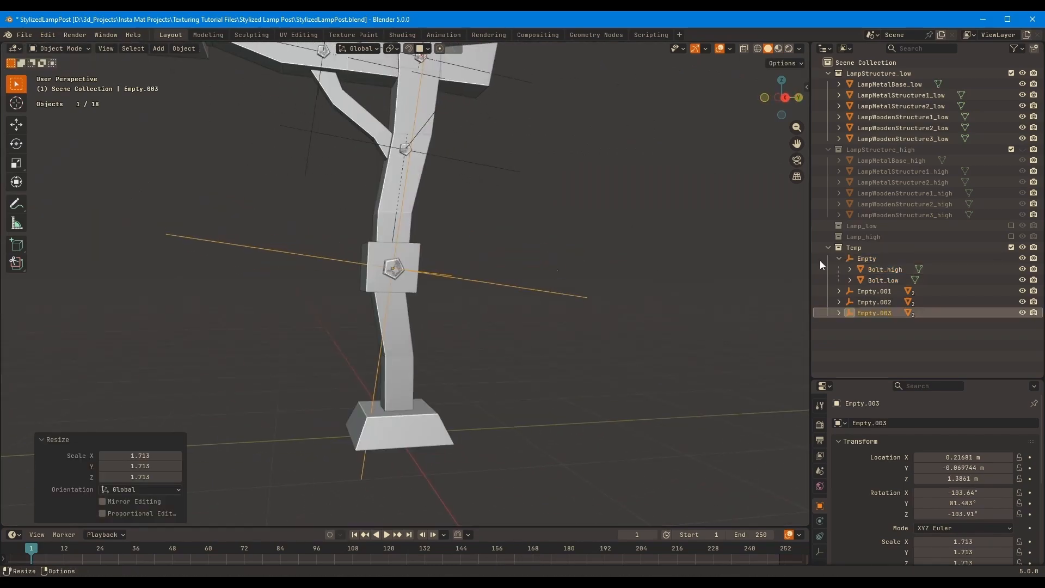
double_click(849, 259)
shift+middle_drag(522, 256, 567, 321)
double_click(849, 313)
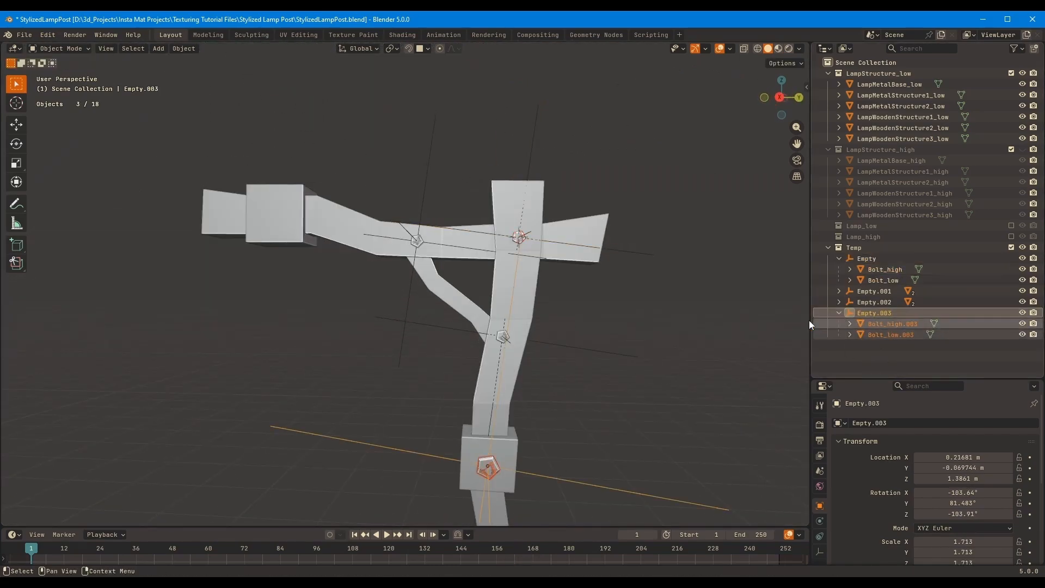
key(shift+d)
right_click(299, 296)
key(g)
ctrl+click(273, 218)
Duplicate the large bolt onto the opposite face of the horizontal beam's metal block
scroll(277, 218, up, 3)
middle_drag(381, 198, 707, 283)
scroll(428, 190, down, 3)
middle_drag(789, 315, 584, 260)
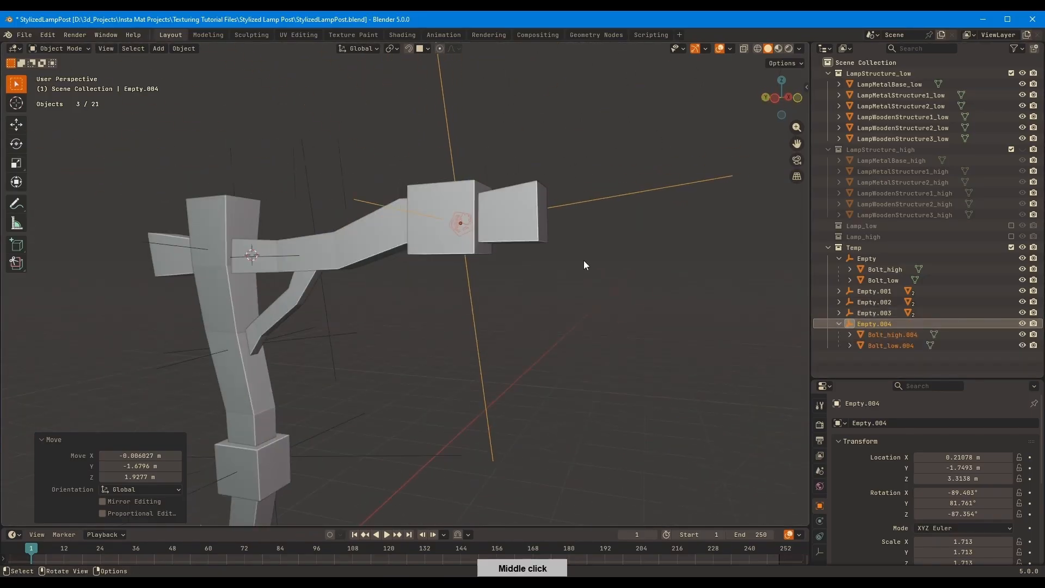
key(shift+d)
ctrl+click(442, 217)
middle_drag(443, 215, 473, 199)
shift+middle_drag(474, 199, 501, 162)
Place another large bolt copy on the opposite face of the metal block around the post and center it
key(shift+d)
ctrl+click(312, 351)
middle_drag(312, 351, 309, 365)
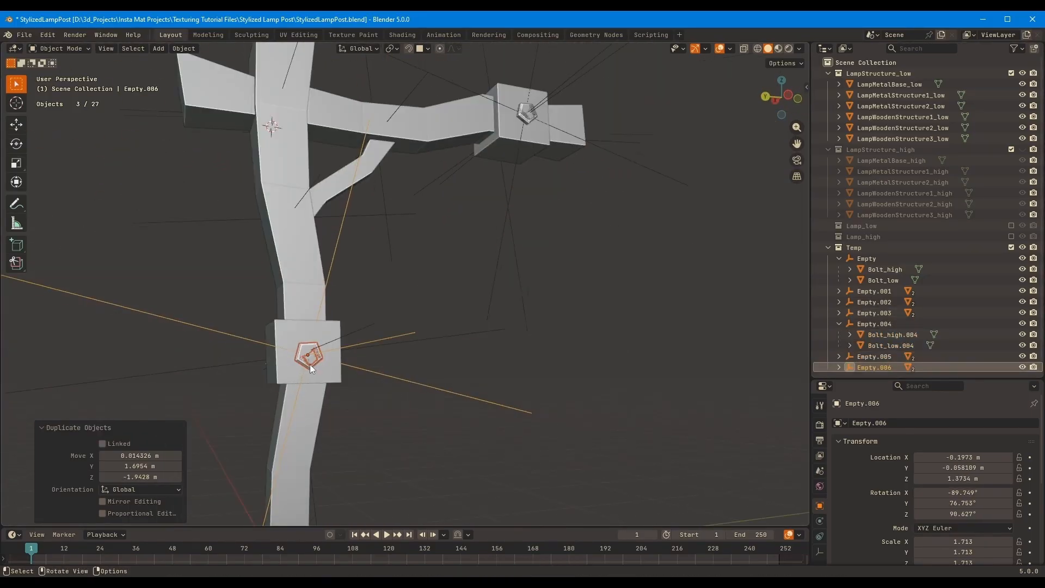
key(g)
ctrl+click(308, 354)
Duplicate the original Empty hierarchy onto the opposite face of the post's upper part and adjust its placement
middle_drag(348, 305, 671, 245)
double_click(850, 258)
shift+middle_drag(413, 158, 425, 281)
key(shift+d)
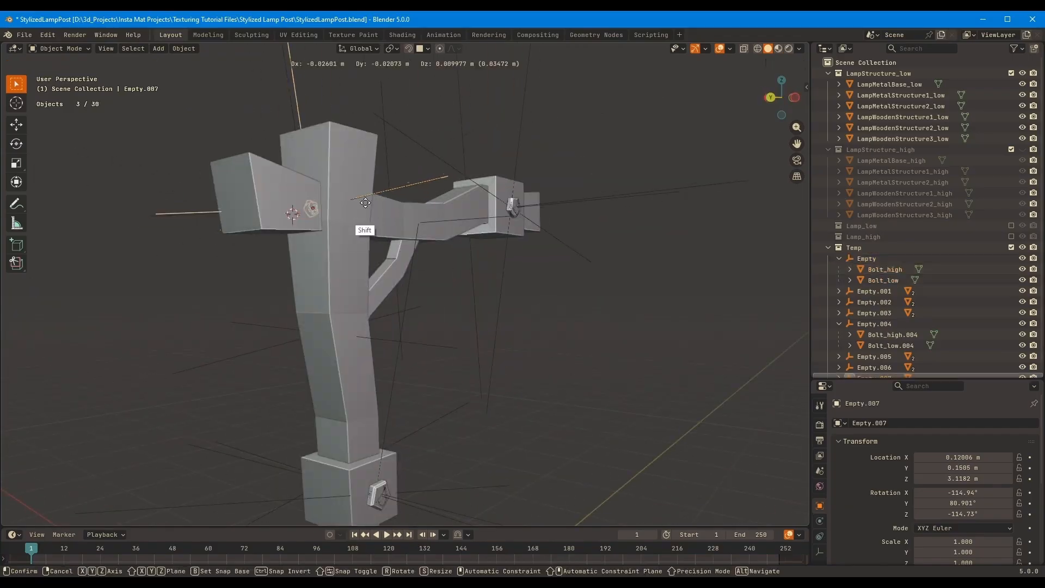
ctrl+click(361, 205)
middle_drag(430, 202, 415, 178)
key(g)
ctrl+click(302, 219)
Place further bolt copies on the opposite face of the horizontal beam and of the post below the brace
key(shift+d)
ctrl+click(410, 219)
key(g)
ctrl+click(408, 164)
scroll(411, 195, up, 2)
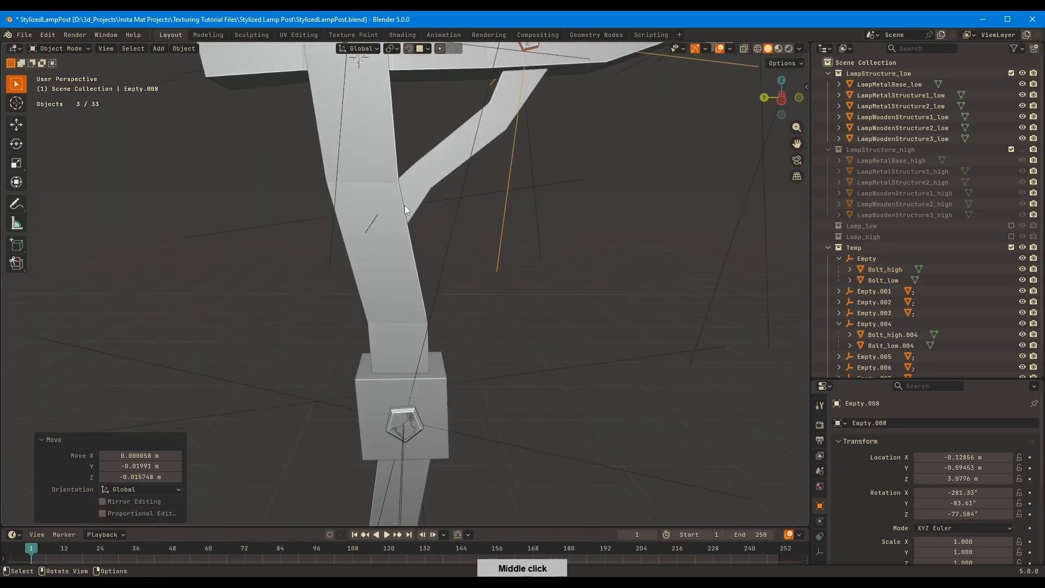
key(shift+d)
ctrl+click(376, 215)
middle_drag(375, 215, 507, 241)
click(533, 214)
key(n)
click(802, 294)
click(676, 79)
key(n)
Scale the Empty of the beam bolt on the opposite face to 0.849
shift+middle_drag(506, 240, 505, 305)
click(471, 215)
key(s)
click(436, 344)
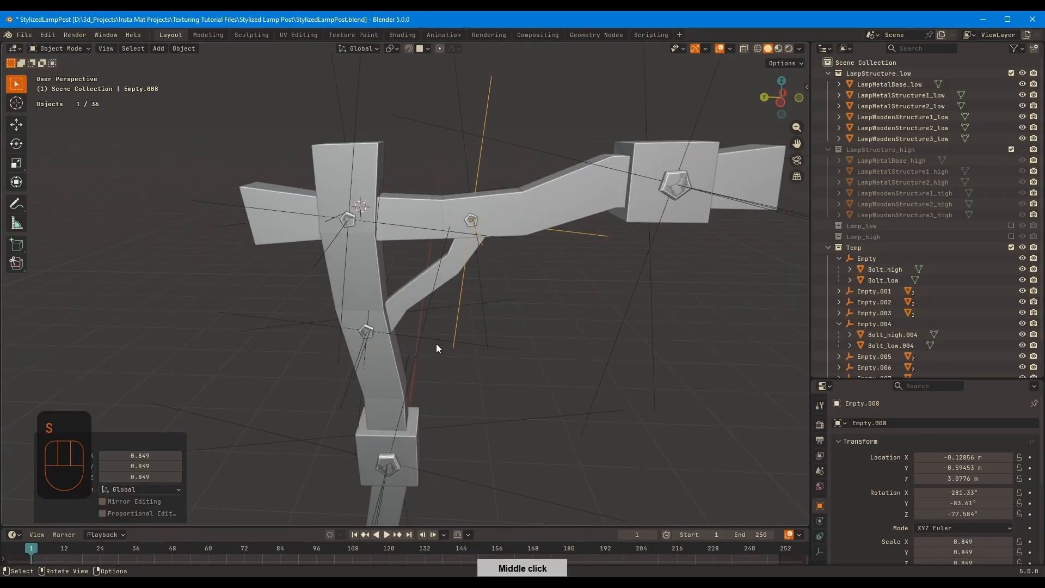
Resize the other small bolts through their Empties, scaling the opposite-face bolt below the brace to 0.892
middle_drag(435, 344, 643, 330)
click(350, 182)
key(s)
click(505, 353)
click(505, 352)
key(s)
click(481, 341)
middle_drag(414, 272, 590, 264)
click(469, 339)
key(s)
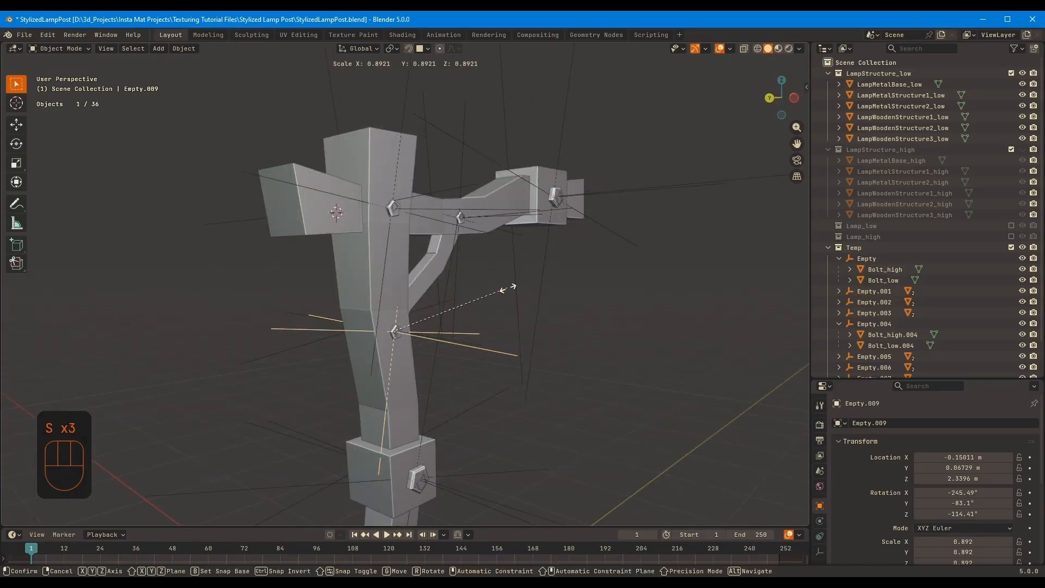
click(508, 287)
Hide the viewport overlays and collapse the expanded Empty hierarchies in an enlarged outliner
middle_drag(553, 190, 467, 188)
click(718, 48)
mouse_move(524, 222)
middle_down()
mouse_move(405, 226)
mouse_move(513, 234)
middle_up()
click(838, 324)
drag(852, 378, 851, 463)
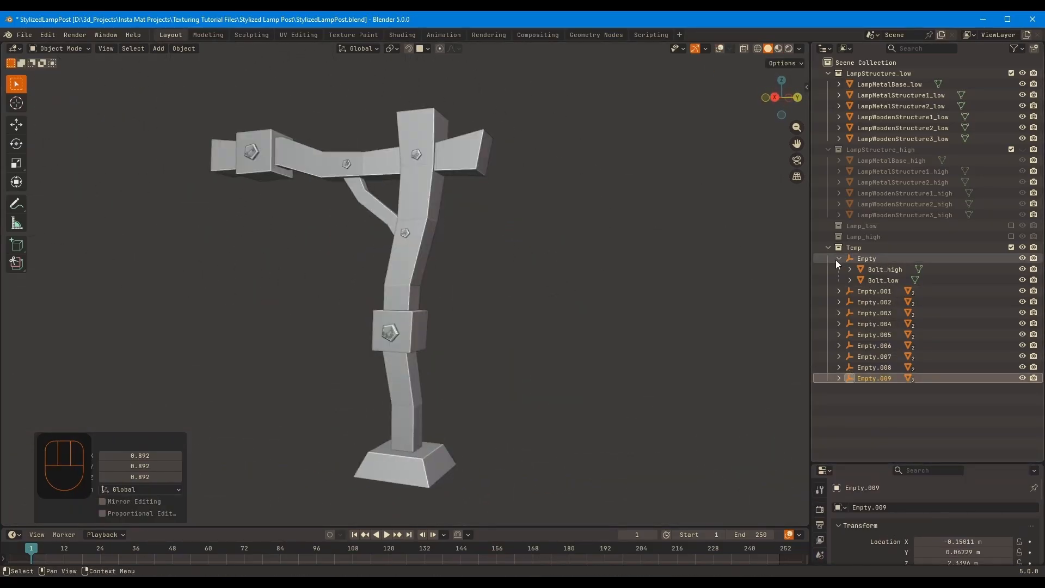
click(839, 259)
Exclude the LampStructure_low collection and clear the parents of all bolt meshes while keeping their transformation
click(1011, 74)
drag(327, 231, 178, 123)
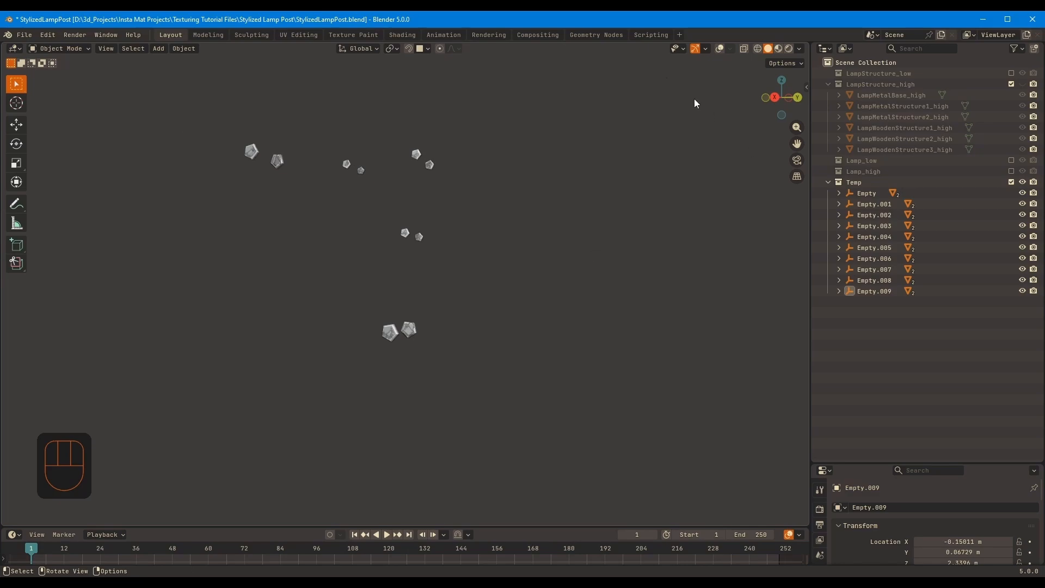
middle_drag(625, 142, 527, 228)
scroll(498, 263, up, 6)
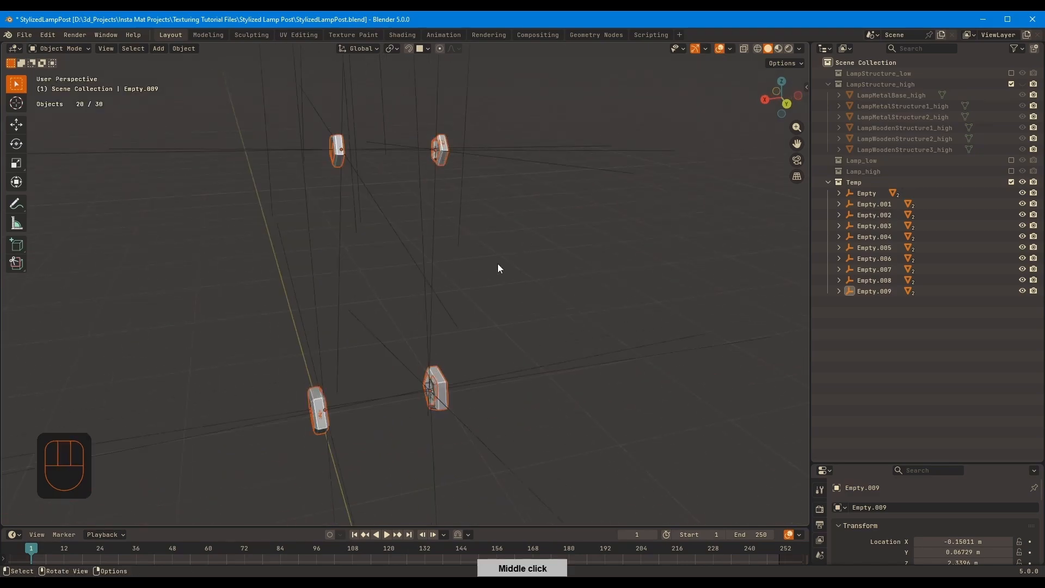
middle_drag(342, 397, 496, 291)
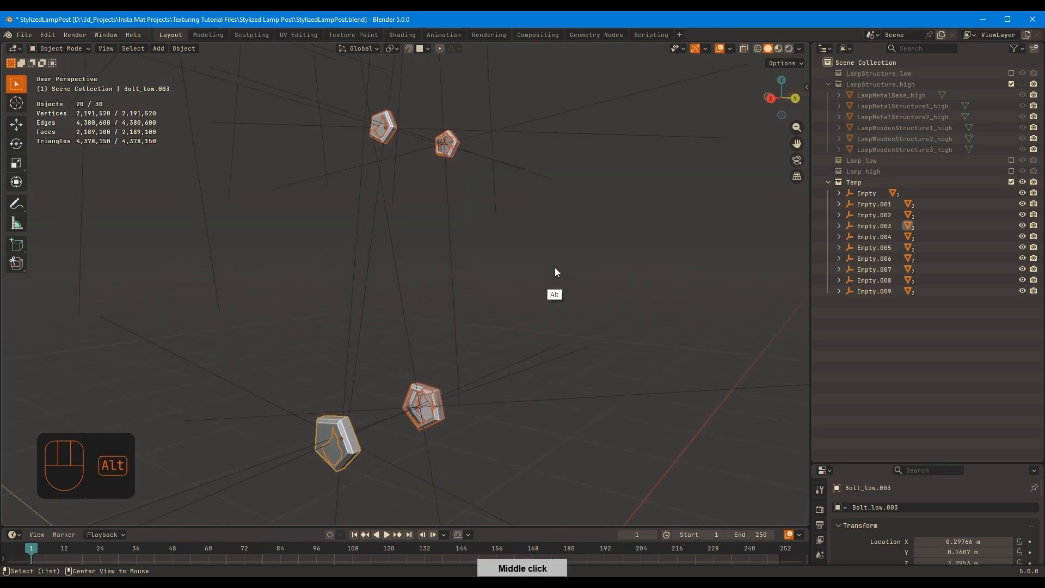
key(alt+p)
click(551, 282)
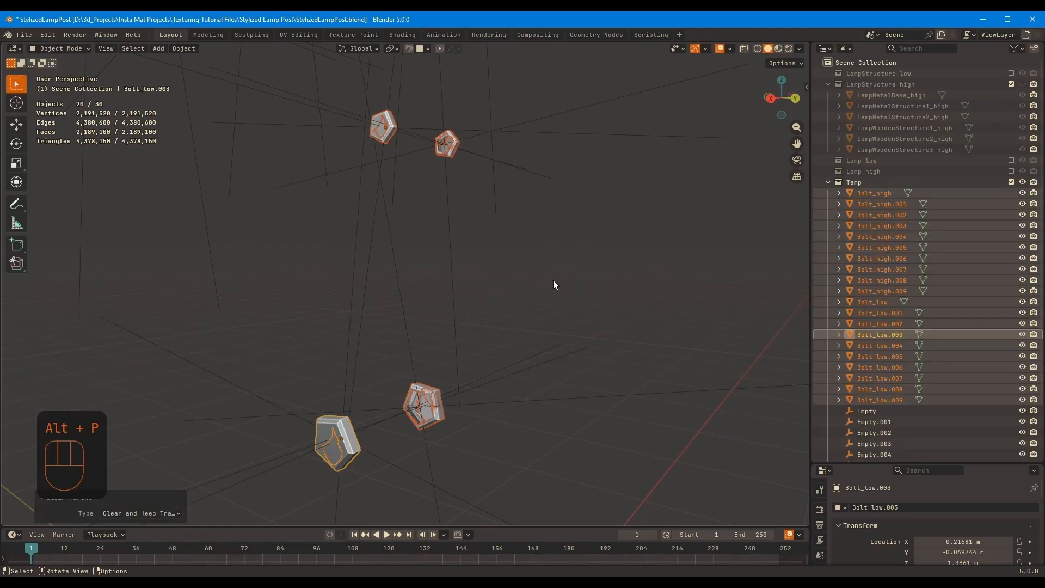
Delete all the leftover Empties, from Empty through Empty.009, from the Temp collection
middle_drag(648, 219, 658, 269)
scroll(925, 313, down, 3)
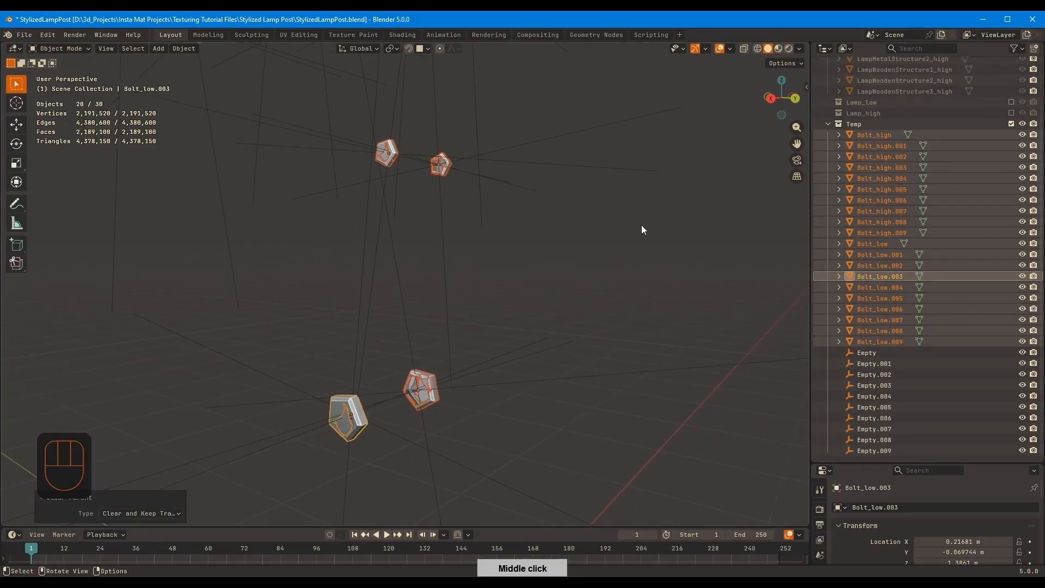
scroll(529, 262, down, 4)
middle_drag(527, 262, 513, 267)
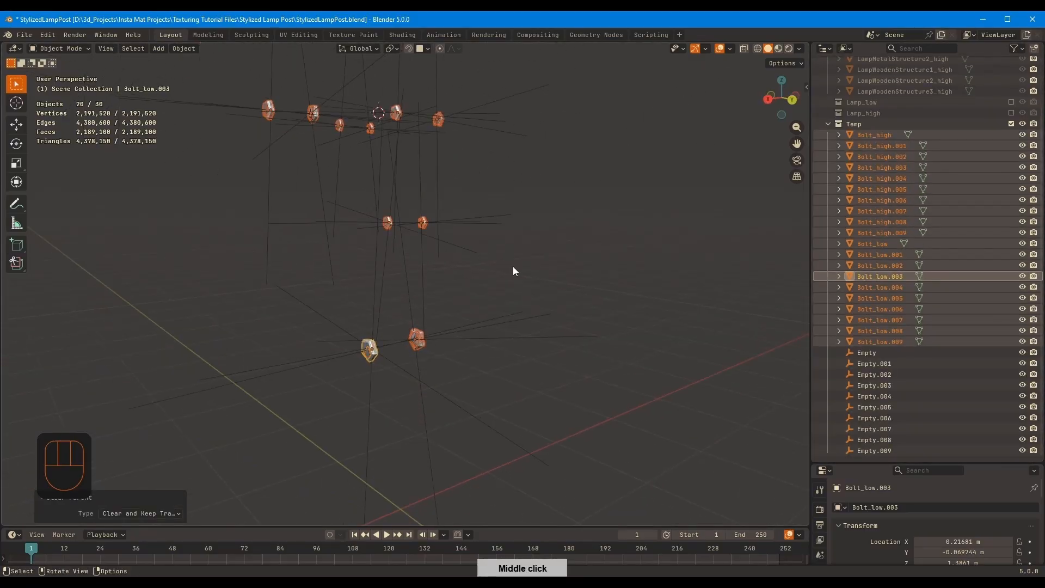
click(877, 357)
shift+click(874, 451)
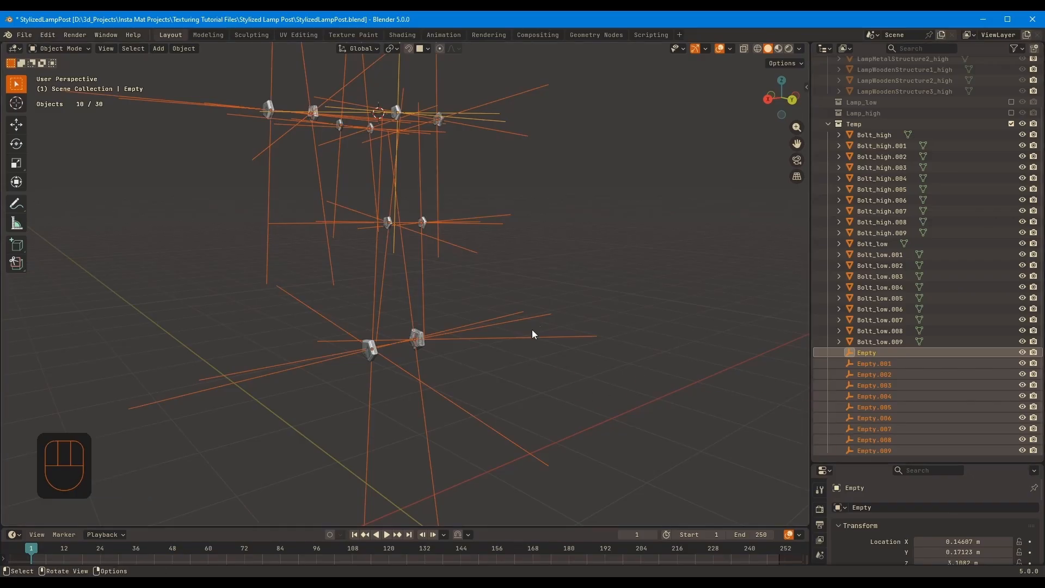
key(Delete)
Join all the low-poly bolts into the single object Bolt_low
middle_drag(584, 259, 603, 257)
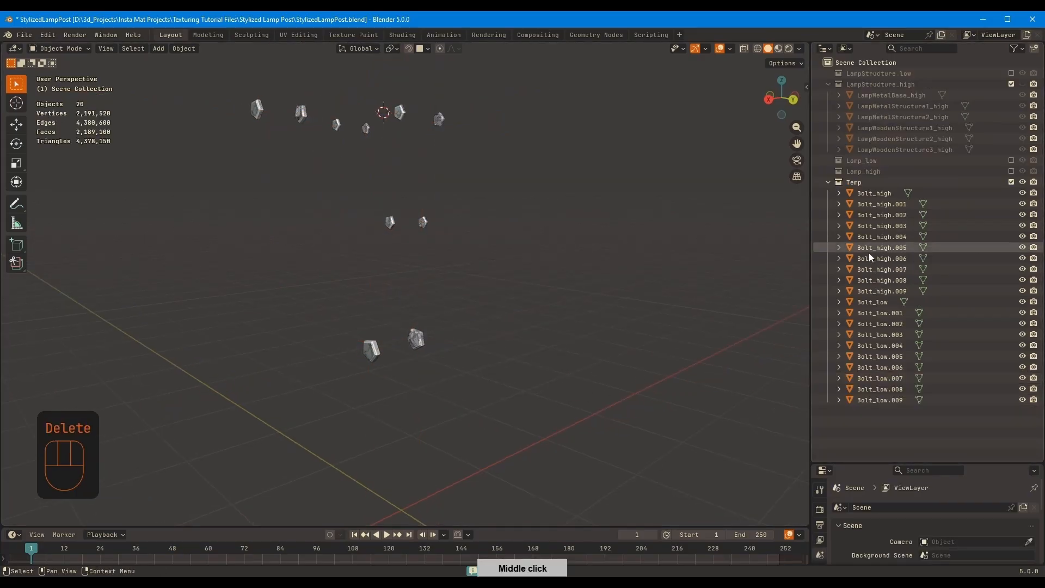
click(880, 401)
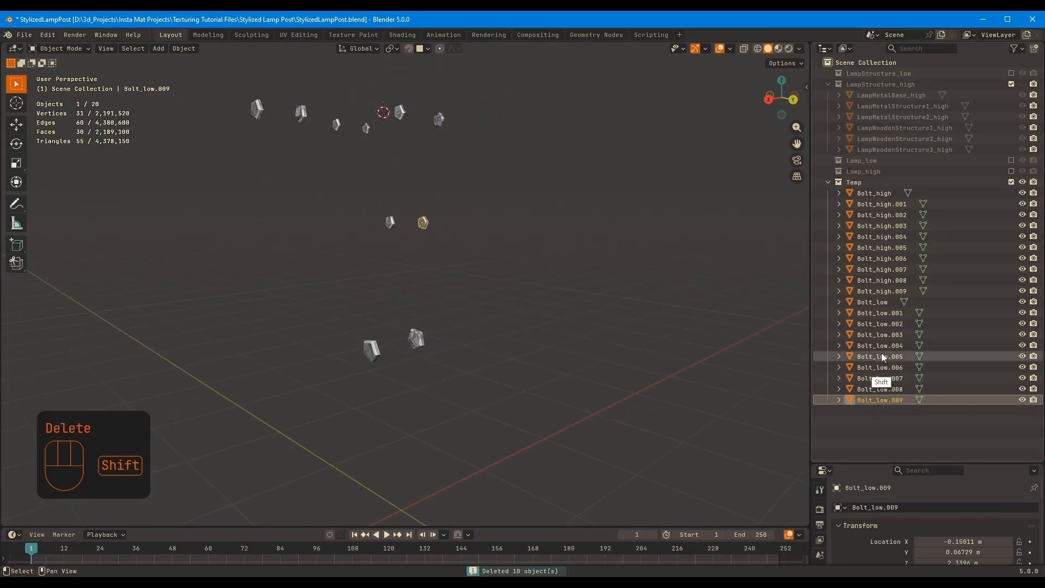
shift+click(874, 304)
ctrl+click(883, 305)
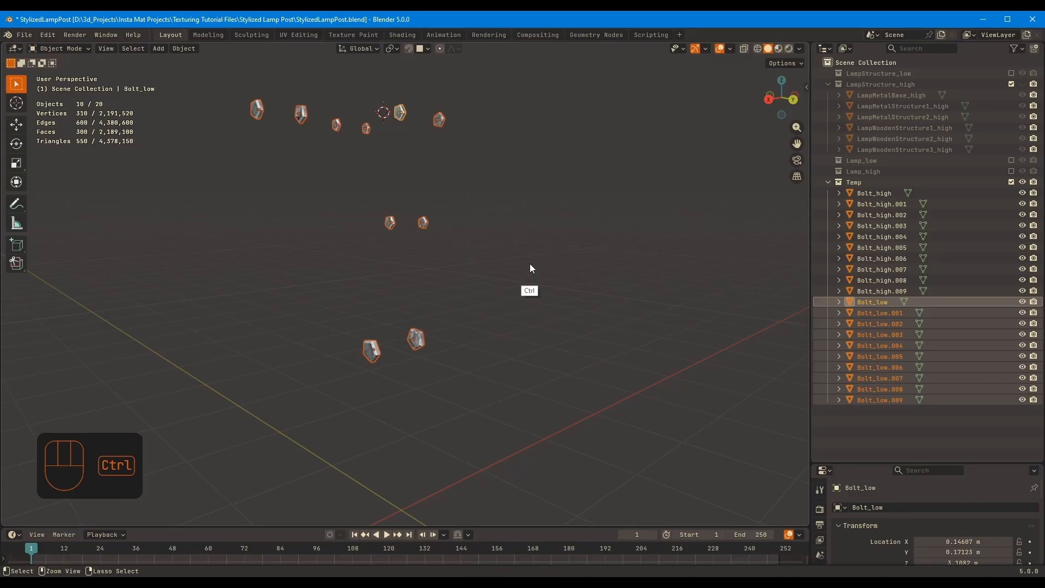
key(ctrl+l)
key(ctrl+j)
Join all the high-poly bolts into the single object Bolt_high
click(881, 291)
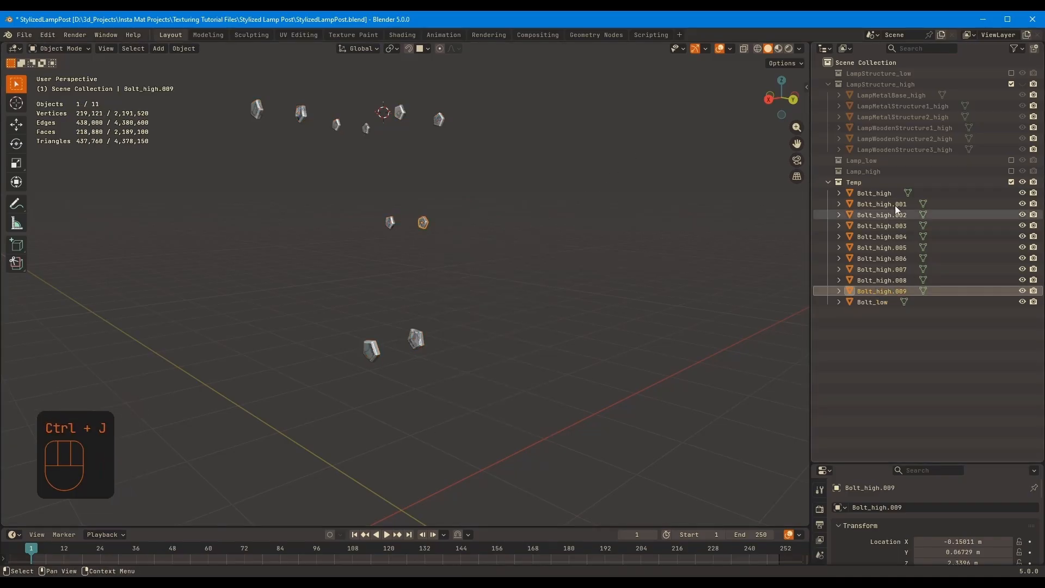
shift+click(874, 193)
middle_drag(453, 197, 564, 224)
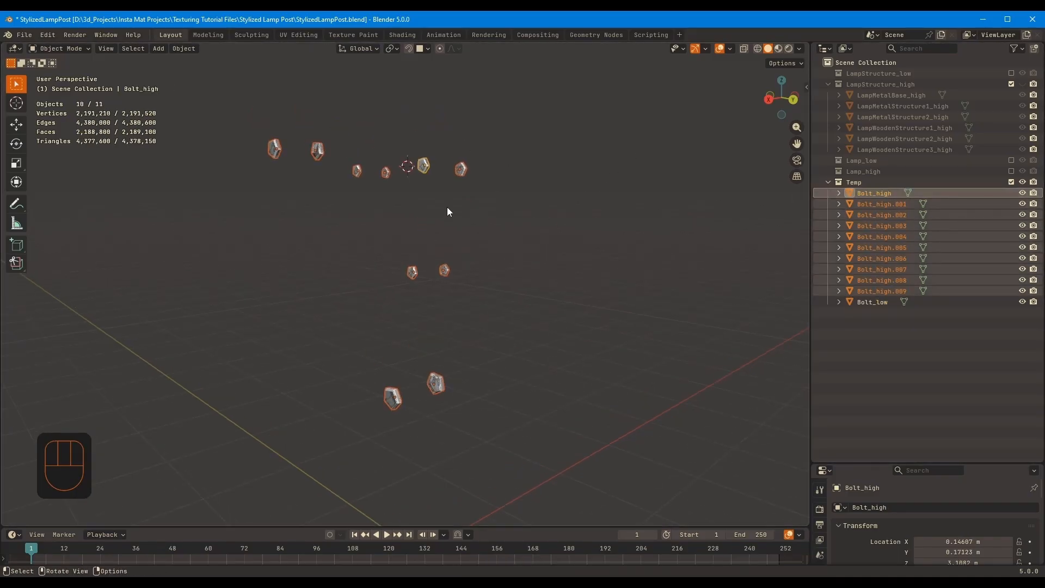
middle_drag(449, 211, 522, 225)
key(ctrl+j)
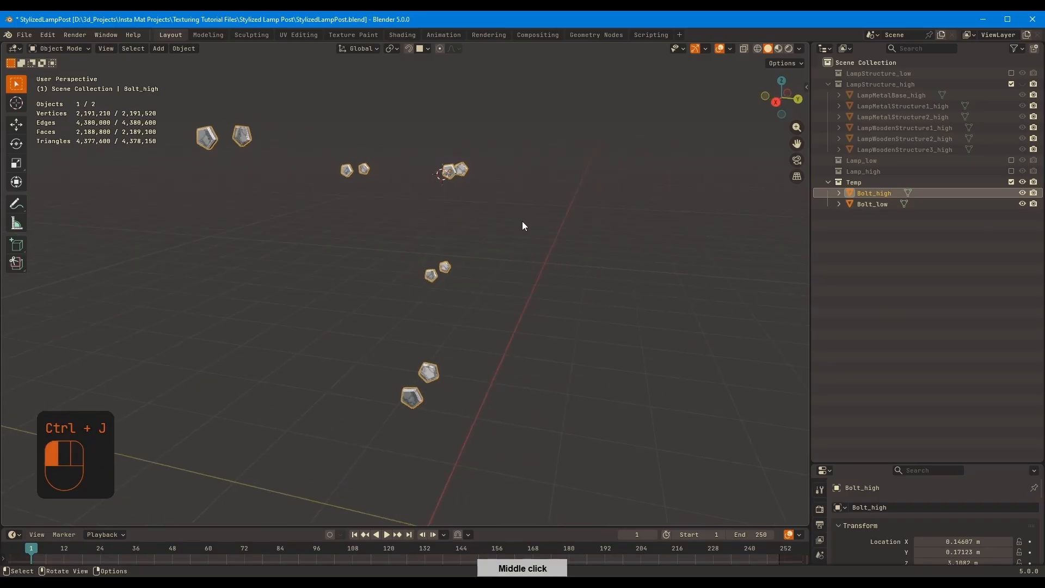
Check whether Bolt_low and Bolt_high each move as one mesh, cancelling both test moves
click(873, 203)
key(g)
right_click(773, 193)
click(874, 193)
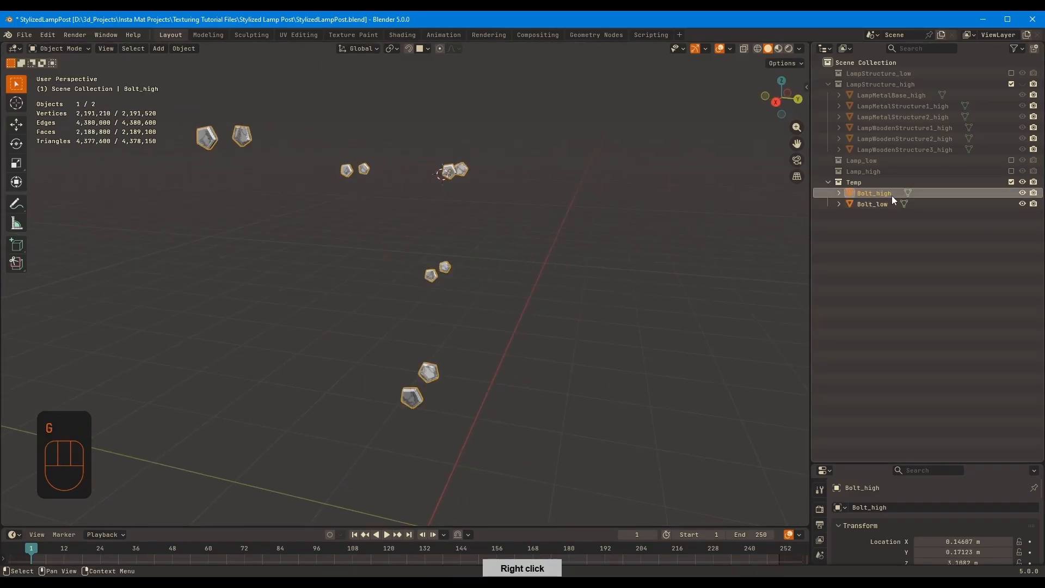
key(g)
right_click(891, 191)
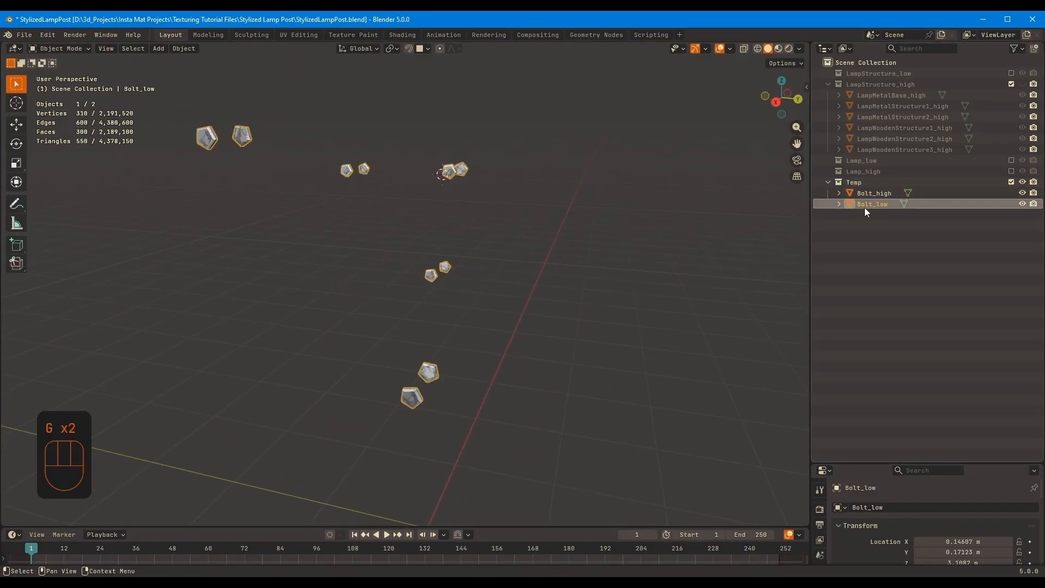
Put Bolt_low into LampStructure_low and Bolt_high into LampStructure_high, and delete the Temp collection
drag(856, 205, 899, 130)
click(867, 191)
key(Delete)
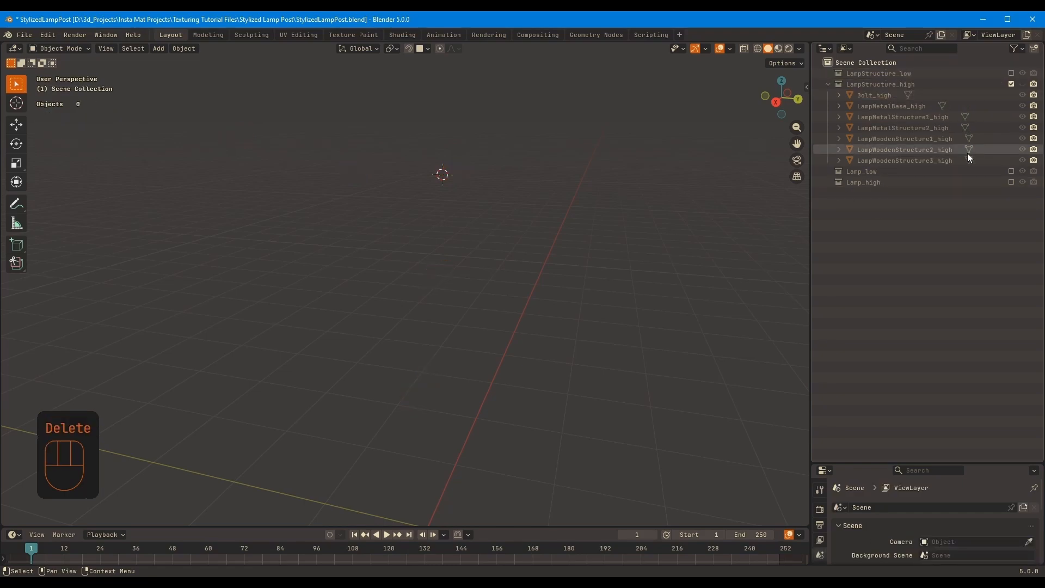
Unhide the LampStructure_high collection and include LampStructure_low in the view layer again
click(1022, 84)
click(1011, 72)
middle_drag(680, 222, 762, 206)
Reset the 3D cursor to the world origin and save the file
key(shift+s)
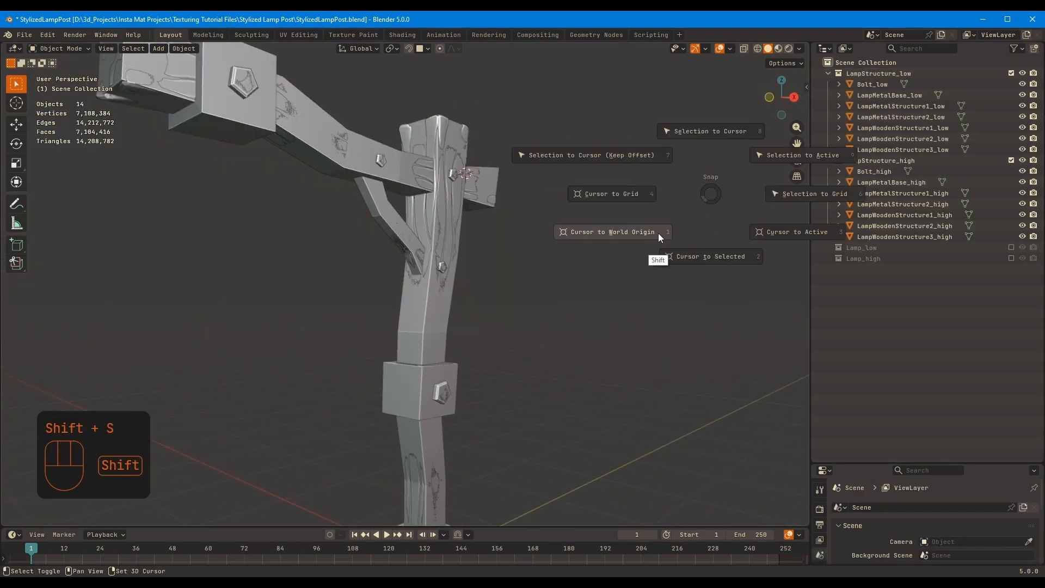
click(658, 233)
middle_drag(672, 231, 512, 243)
key(ctrl+s)
Set up LampWoodenStructure2_low for mesh editing with the Retopology overlay on and Align Rotation to Target off for snapping
click(544, 285)
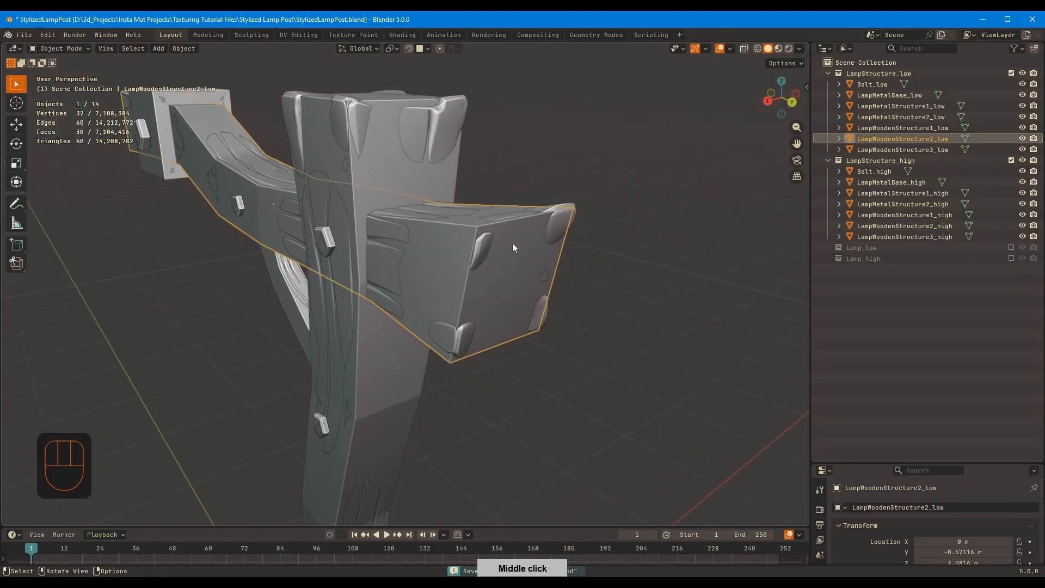
key(Tab)
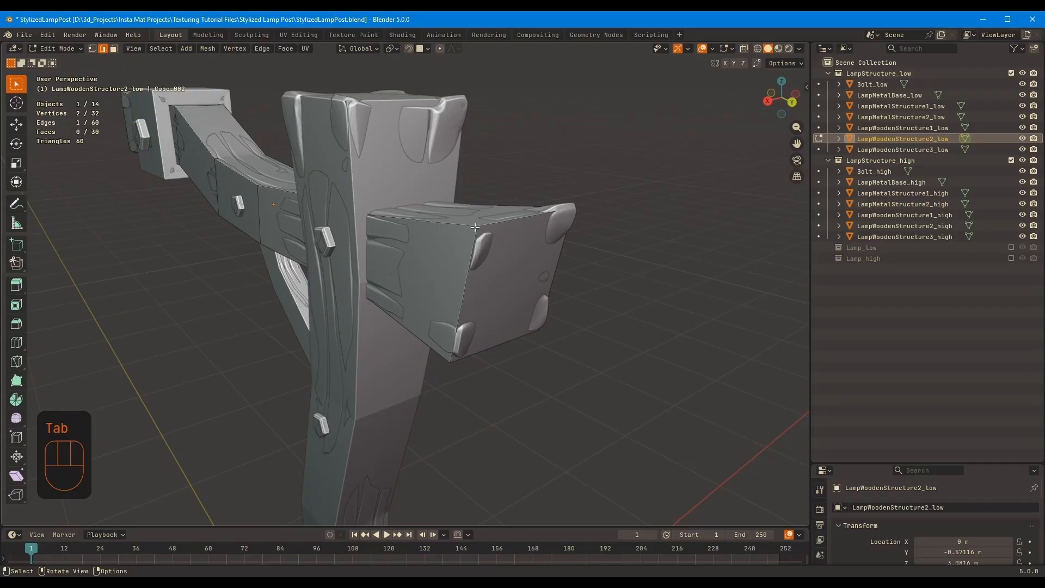
click(727, 48)
click(655, 143)
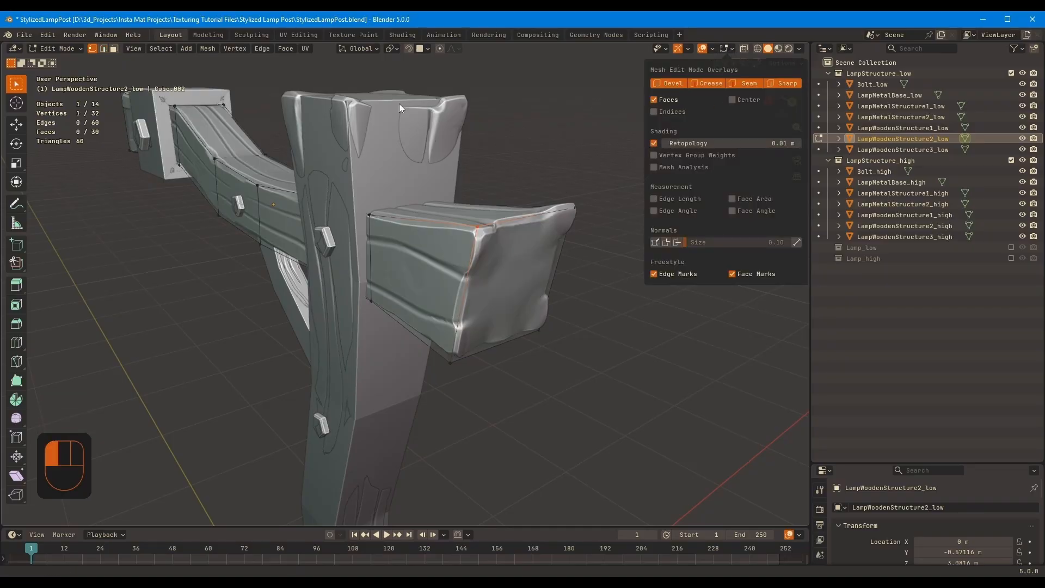
click(419, 48)
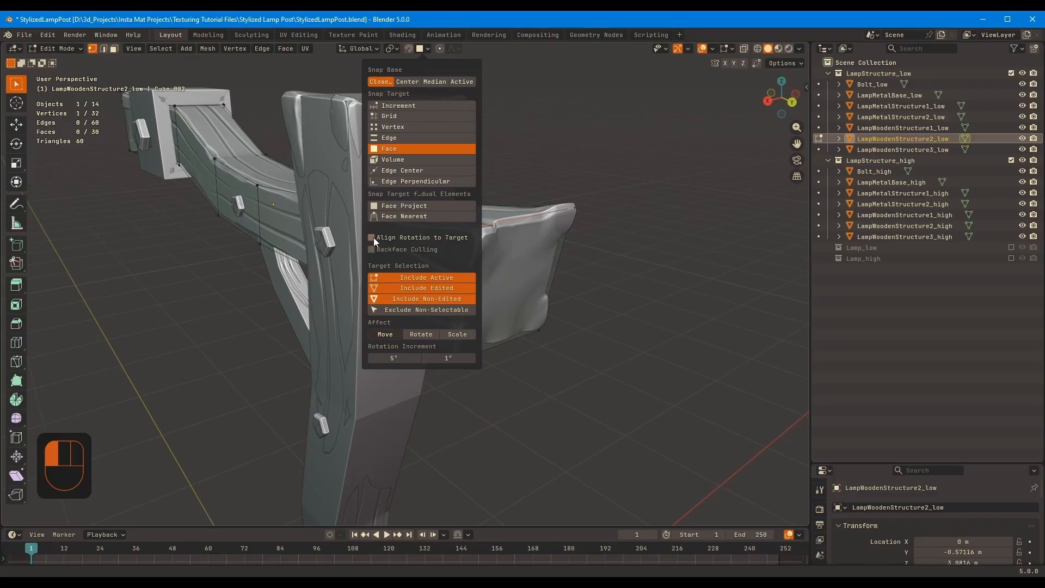
Snap the low-poly upper corner vertices at the beam's short end onto the high-poly surface
middle_drag(671, 201, 601, 197)
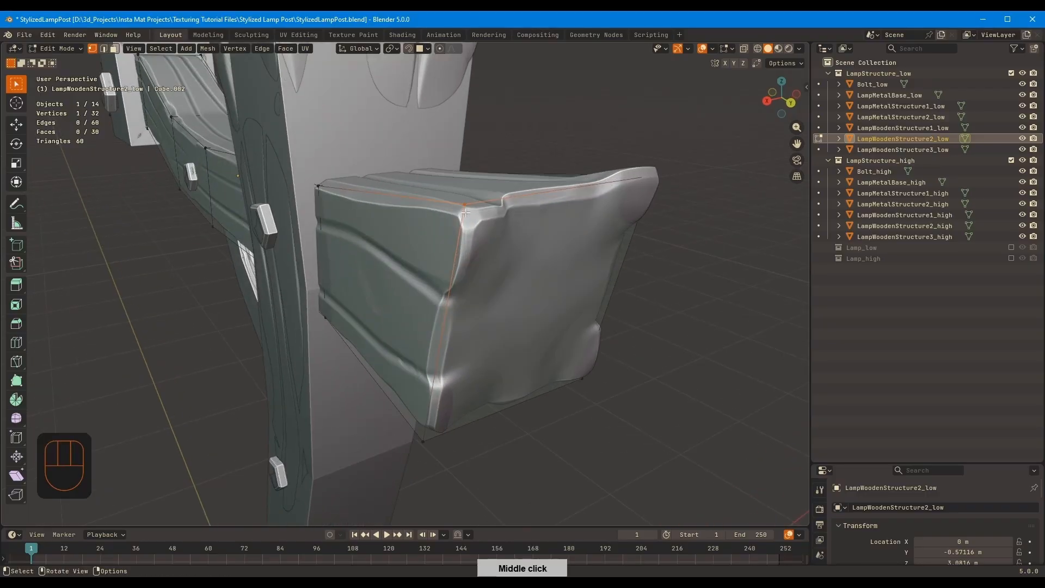
key(g)
ctrl+click(466, 224)
middle_drag(469, 228, 480, 174)
click(484, 130)
key(g)
ctrl+click(494, 119)
Fit a lower corner vertex of the beam's short end to the high-poly surface with face snapping
middle_drag(497, 122, 533, 199)
click(460, 212)
key(g)
ctrl+click(470, 195)
key(g)
ctrl+click(458, 208)
middle_drag(466, 150, 471, 240)
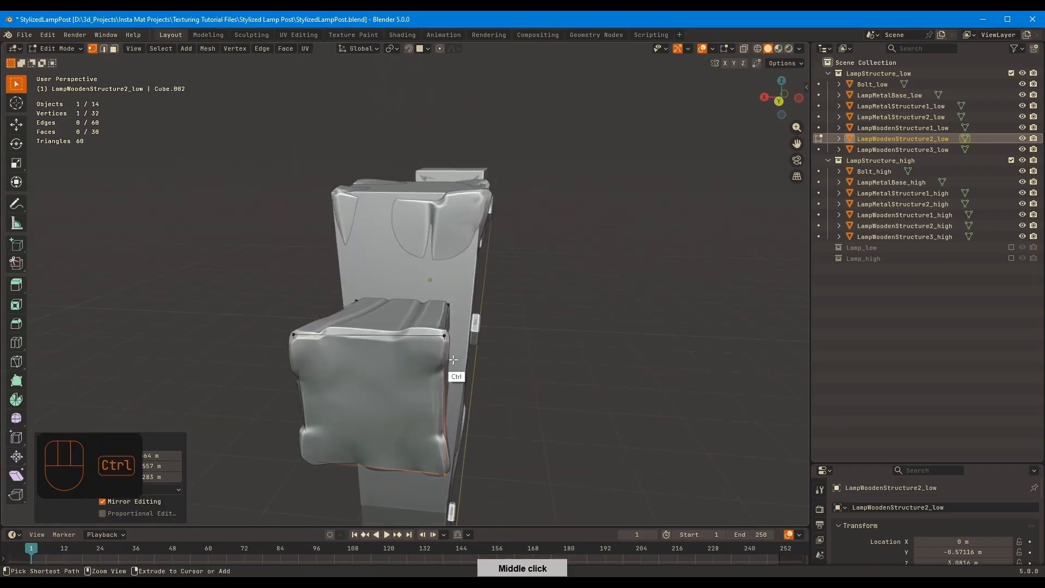
Snap the remaining lower corner vertex at the beam's short end onto the high-poly surface
ctrl+middle_drag(455, 350, 462, 355)
click(464, 355)
key(g)
ctrl+click(466, 359)
Snap the first corner vertices at the beam's far end, beyond the metal block, onto the high-poly surface
middle_drag(692, 234, 479, 223)
shift+middle_drag(479, 223, 423, 348)
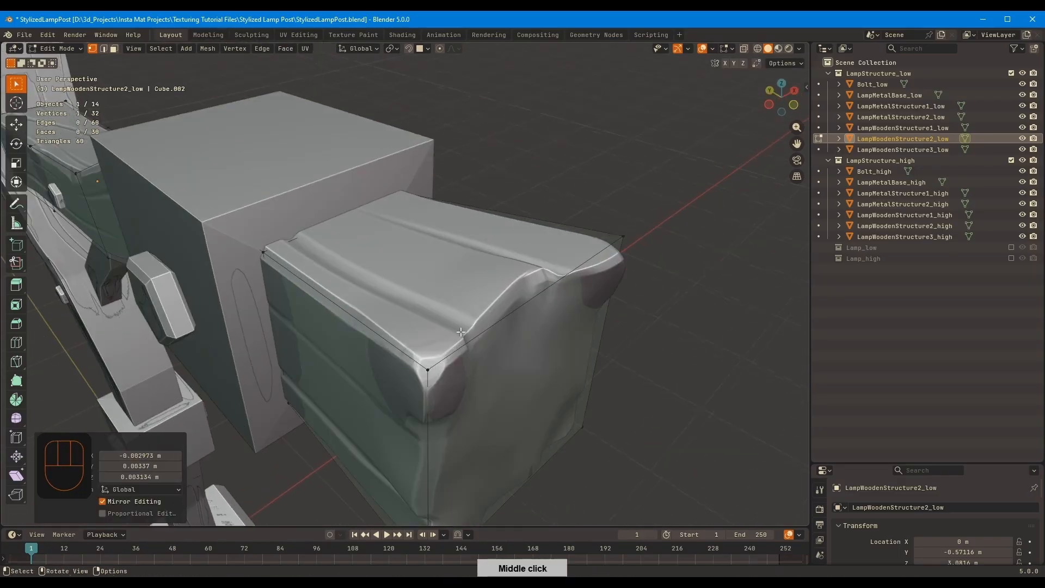
click(399, 285)
key(g)
ctrl+click(397, 284)
middle_drag(396, 284, 298, 197)
click(297, 192)
key(g)
ctrl+click(301, 187)
Fit the remaining corner vertices at the beam's far end to the high-poly surface and finish editing the beam
shift+middle_drag(416, 213, 435, 206)
middle_drag(435, 205, 498, 163)
click(356, 157)
key(g)
ctrl+click(352, 150)
click(508, 159)
key(g)
middle_drag(432, 247, 474, 233)
key(Tab)
Open LampWoodenStructure1_low for mesh editing and snap a top corner vertex of the post onto the high-poly surface
click(232, 257)
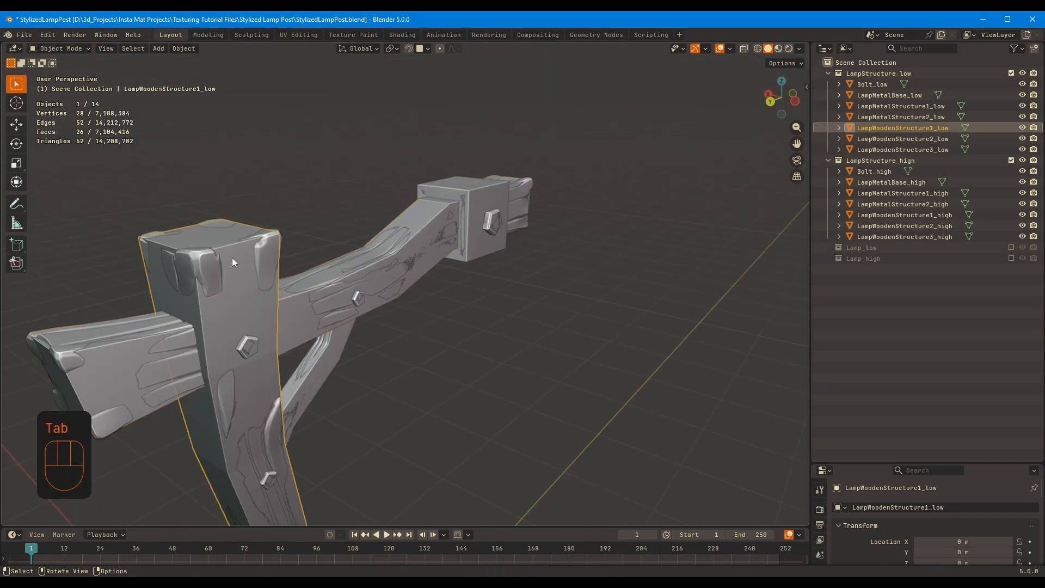
key(Tab)
middle_drag(234, 258, 343, 267)
ctrl+middle_drag(343, 266, 414, 261)
key(g)
right_click(433, 228)
click(429, 232)
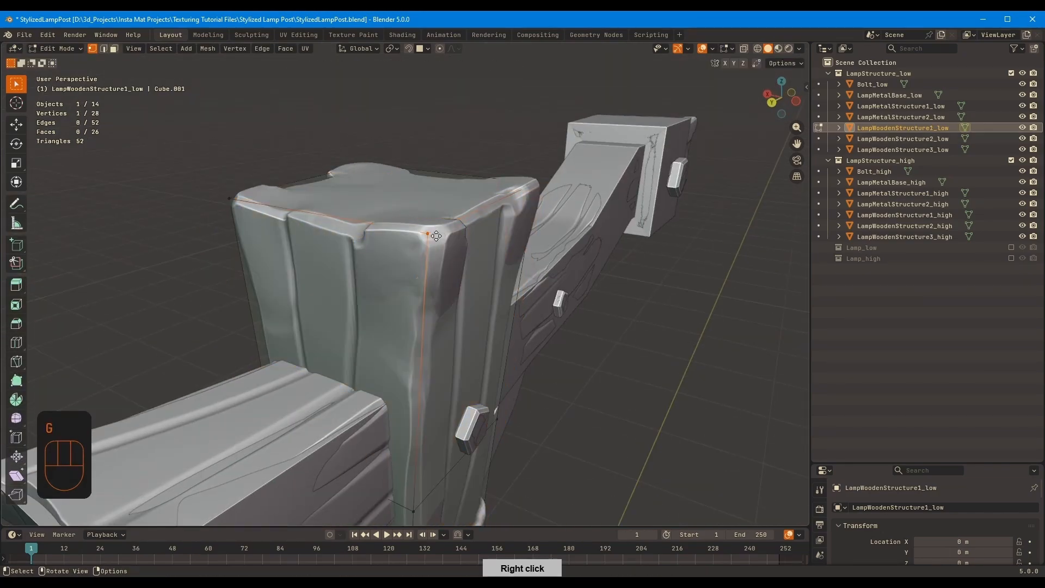
key(g)
middle_drag(433, 226, 669, 277)
Snap the post's remaining top corner vertices onto the high-poly surface and finish editing the post
key(g)
key(g)
ctrl+click(492, 222)
middle_drag(492, 223, 672, 240)
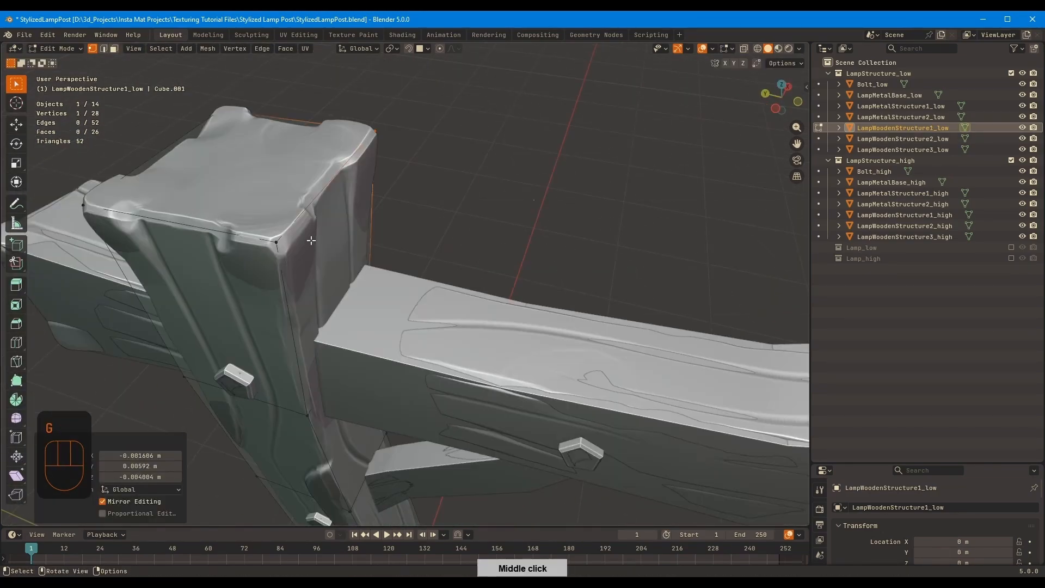
click(315, 237)
key(g)
ctrl+click(313, 234)
key(Tab)
Exclude the LampStructure_high collection from the view layer and turn off Cavity in the viewport shading
middle_drag(566, 212, 562, 250)
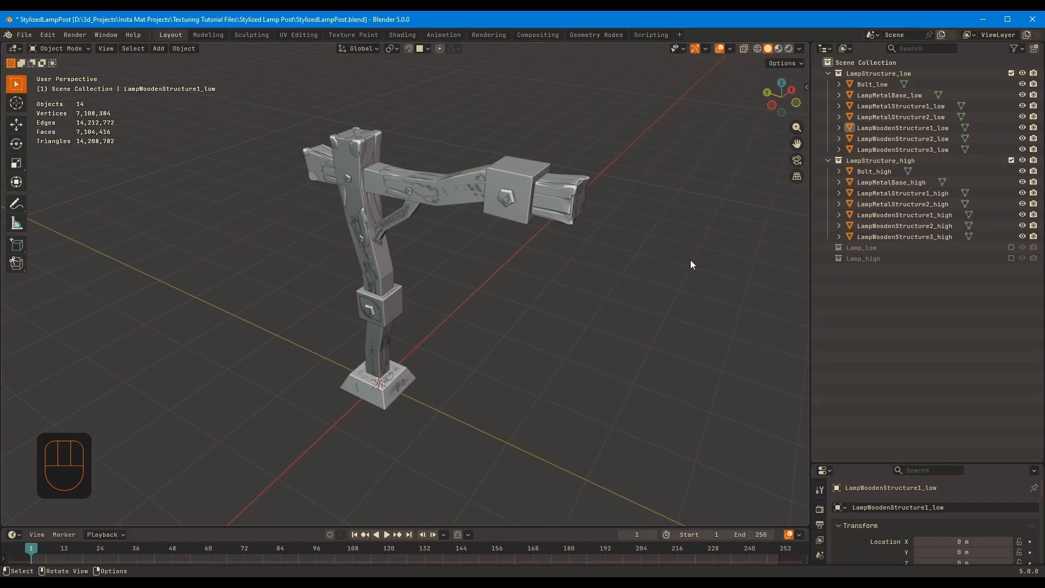
middle_drag(432, 351, 539, 272)
click(1011, 160)
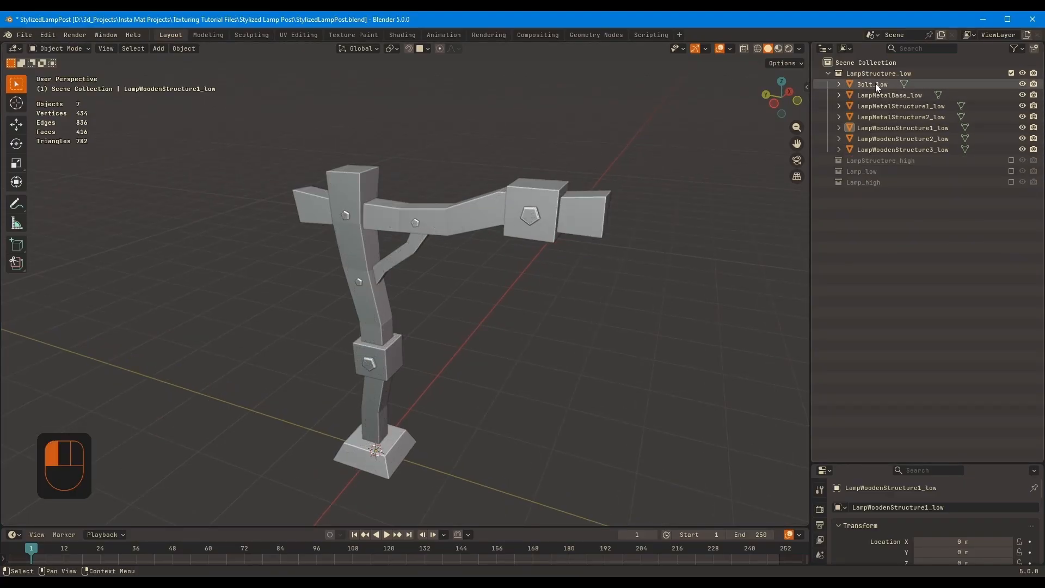
click(896, 149)
middle_drag(599, 213, 412, 248)
click(798, 50)
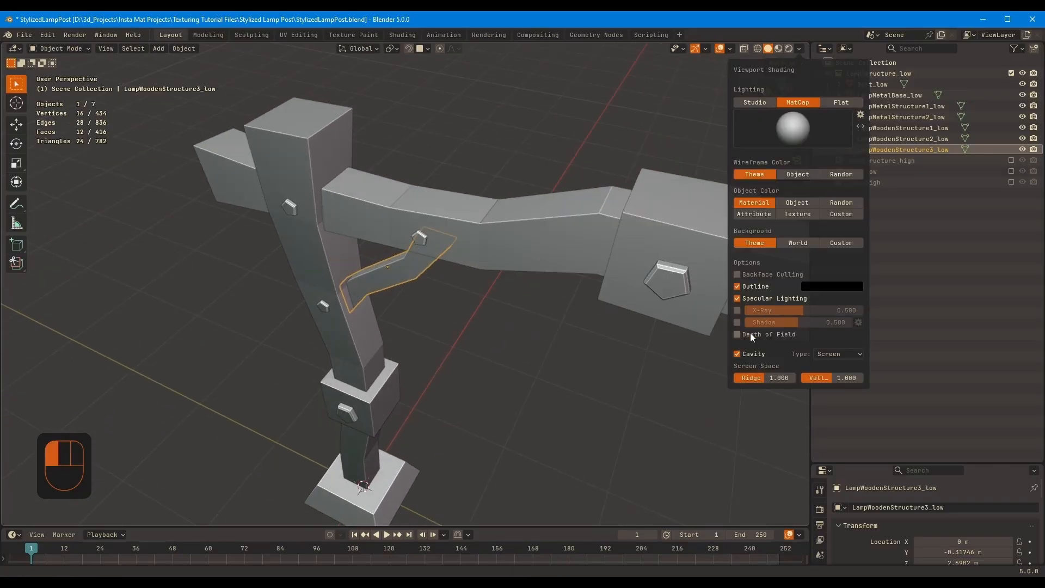
middle_click(500, 246)
shift+middle_drag(632, 199, 510, 243)
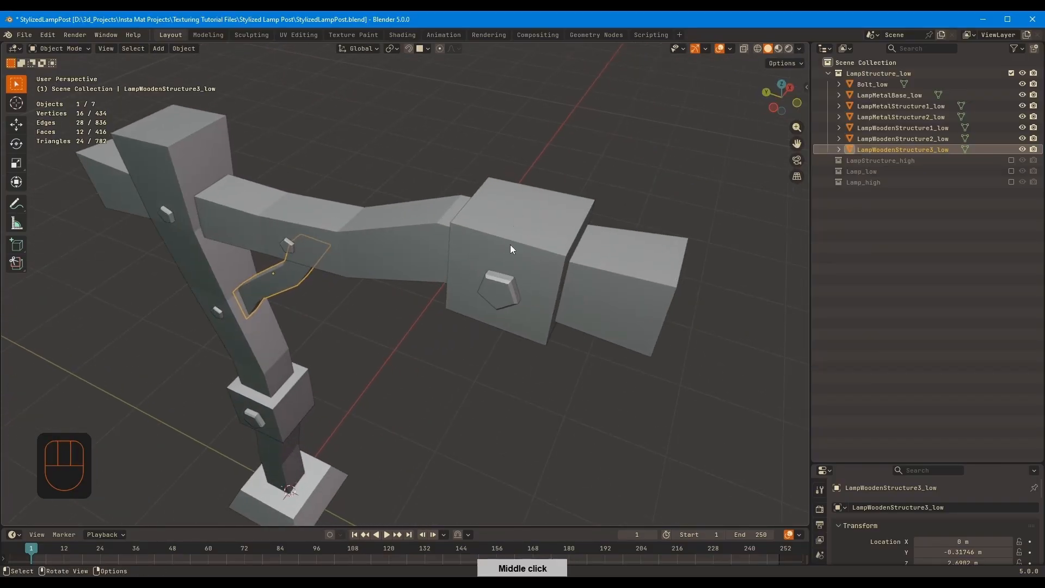
Apply smooth shading to LampMetalStructure2_low, the metal block near the beam's far end
click(544, 236)
right_click(539, 217)
click(527, 166)
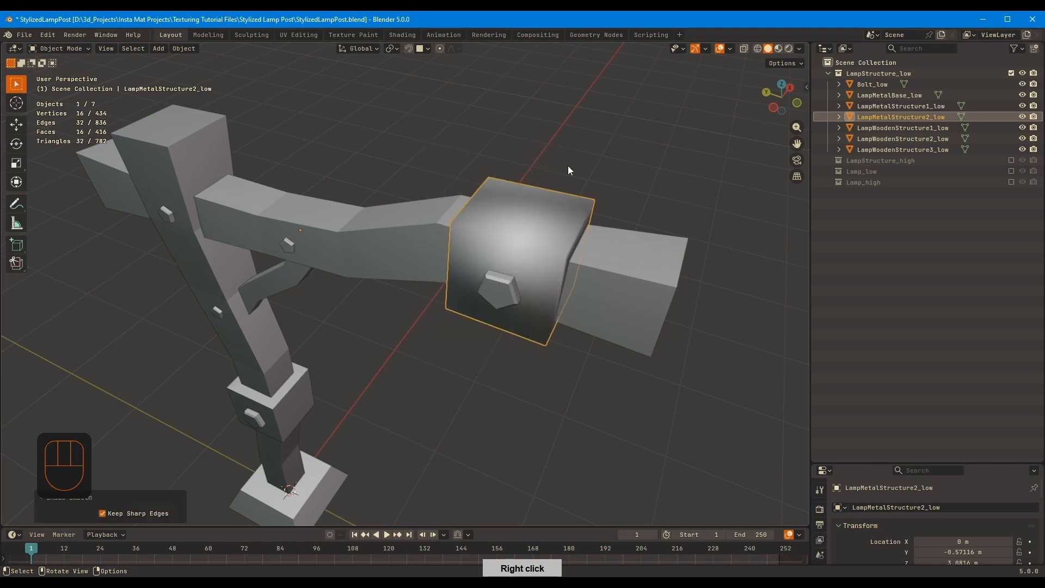
mouse_move(567, 165)
middle_down()
mouse_move(610, 166)
mouse_move(556, 164)
mouse_move(499, 262)
mouse_move(549, 210)
mouse_move(540, 189)
mouse_move(553, 240)
mouse_move(533, 247)
mouse_move(548, 236)
mouse_move(506, 107)
middle_up()
click(507, 89)
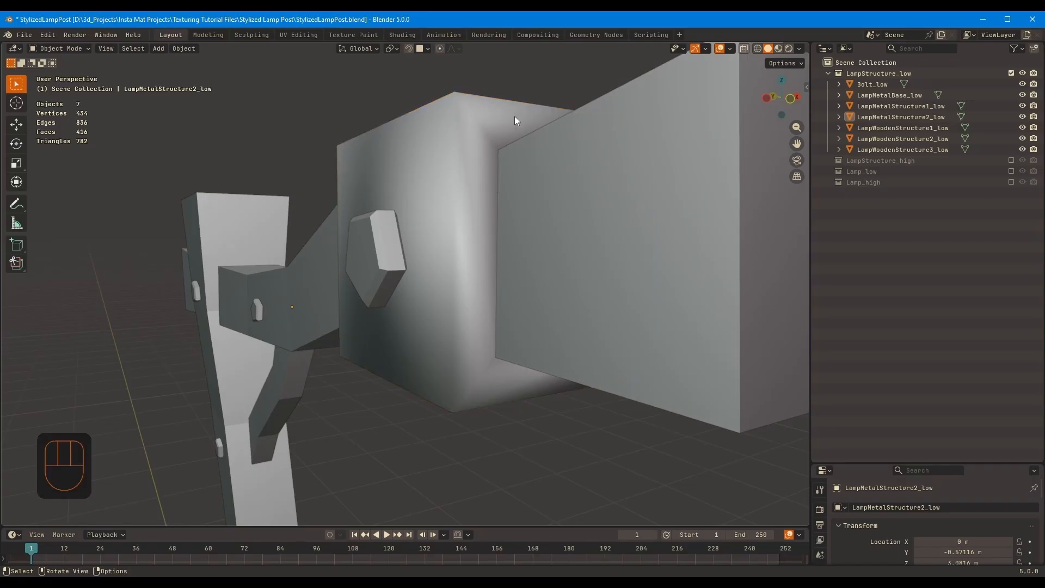
Set LampMetalStructure2_low back to flat shading
middle_drag(445, 163, 440, 211)
click(492, 229)
right_click(472, 239)
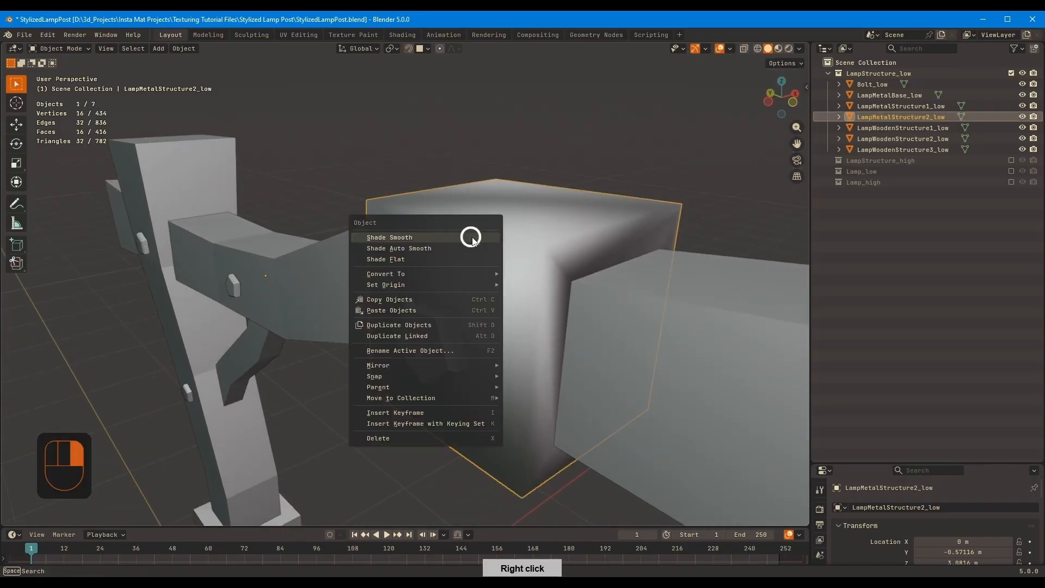
click(450, 259)
middle_drag(451, 260, 470, 230)
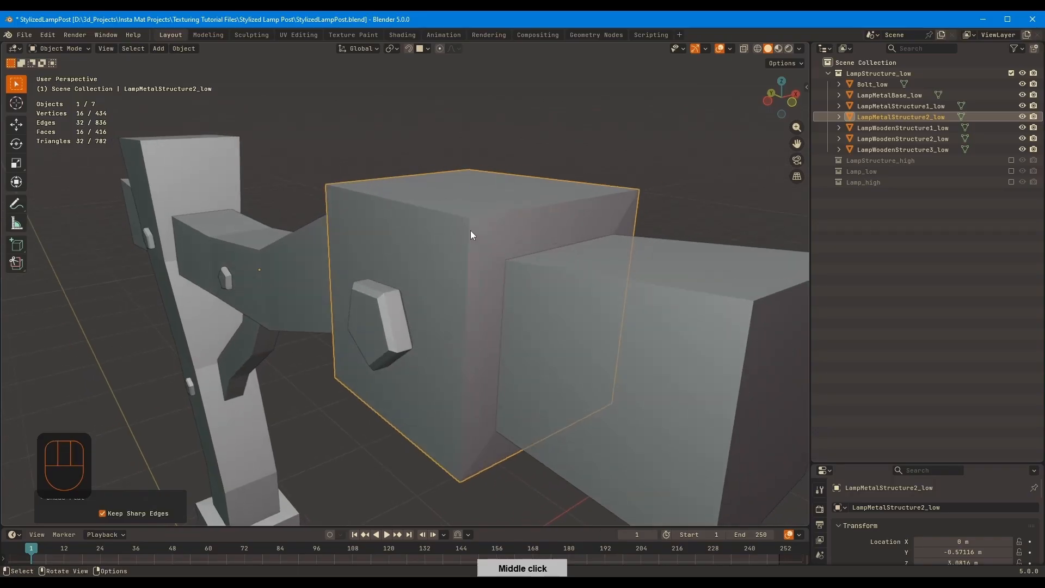
Try a one-segment bevel of about 0.003 m on all edges of LampMetalStructure2_low
key(Tab)
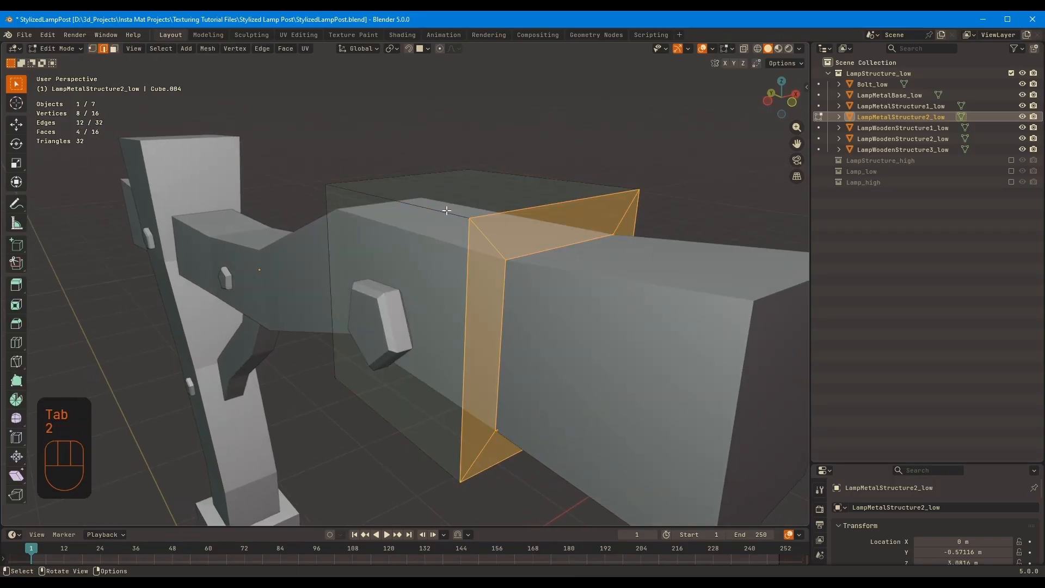
key(a)
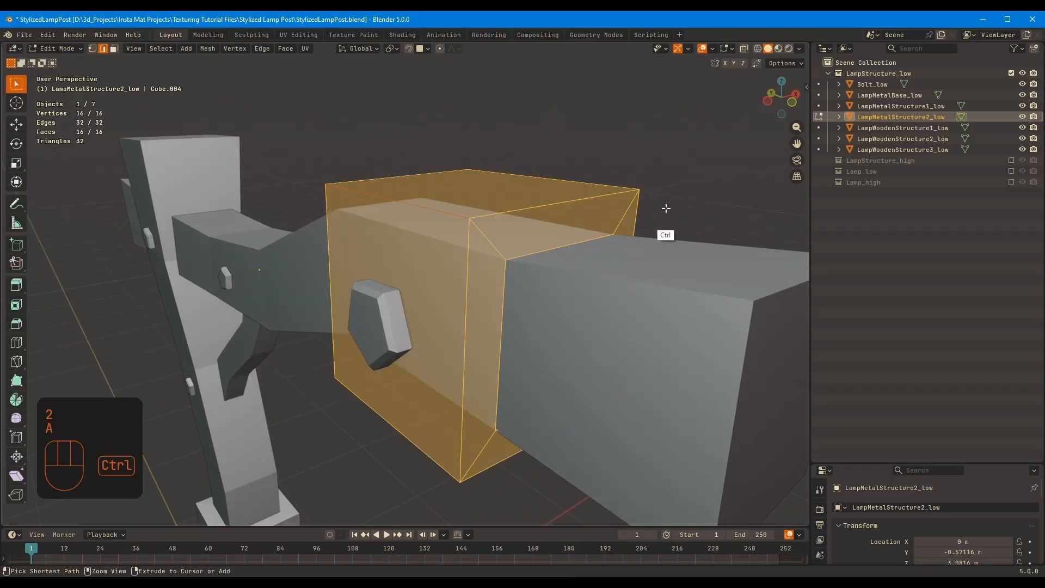
shift+middle_drag(664, 208, 688, 191)
key(ctrl+b)
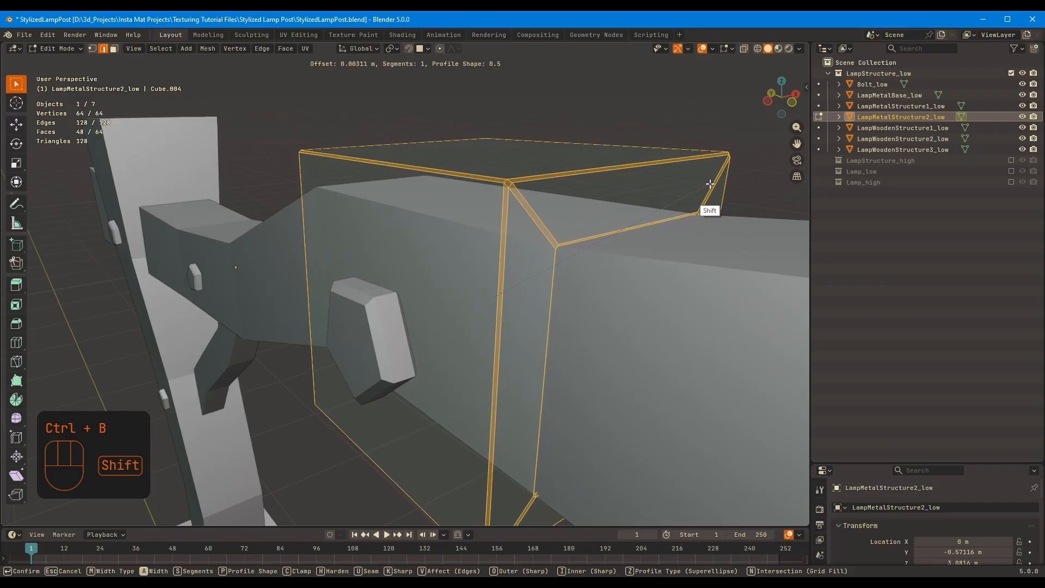
click(710, 183)
key(ctrl+z)
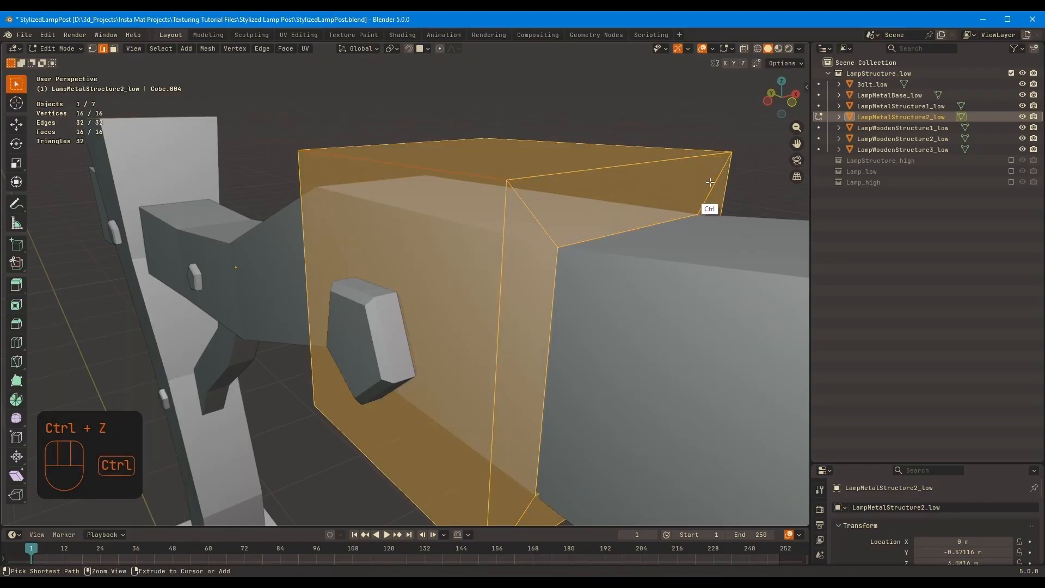
Add a Bevel modifier to LampMetalStructure2_low and set its limit method to Weight
ctrl+middle_drag(708, 185, 644, 231)
drag(880, 464, 898, 204)
click(819, 344)
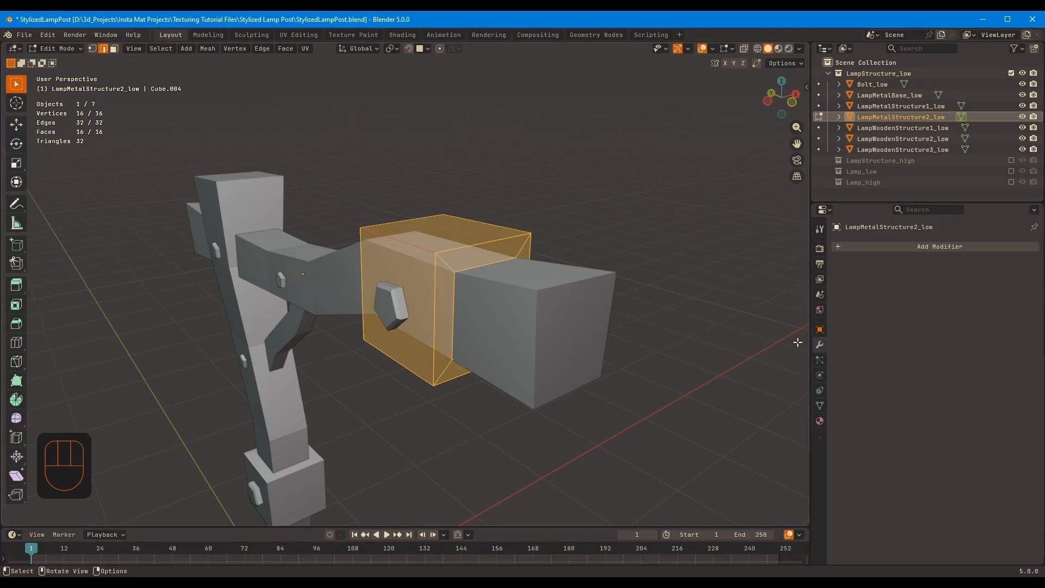
key(Tab)
key(Tab)
key(Tab)
key(shift+a)
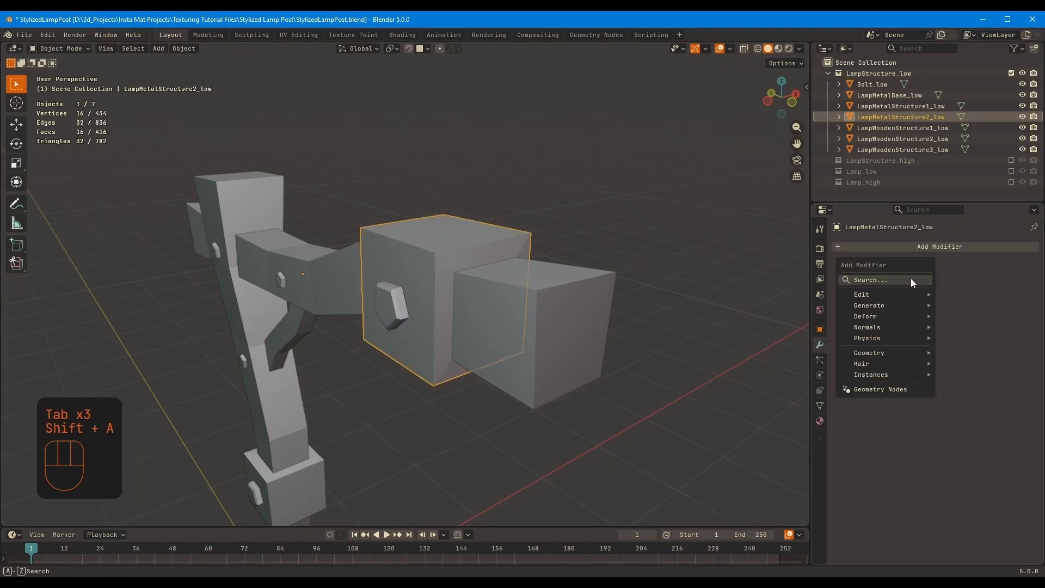
text(be)
key(Return)
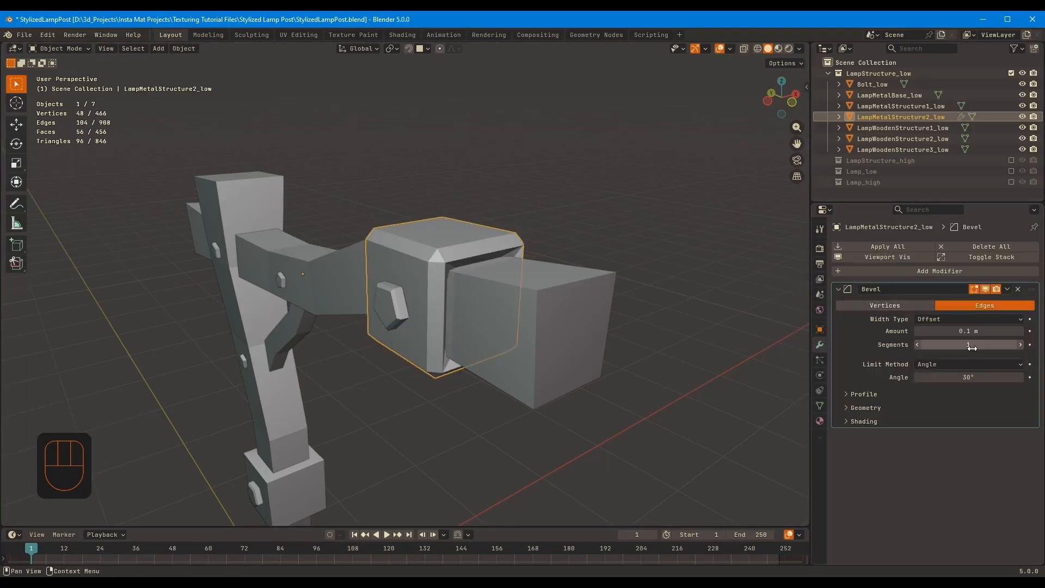
click(946, 400)
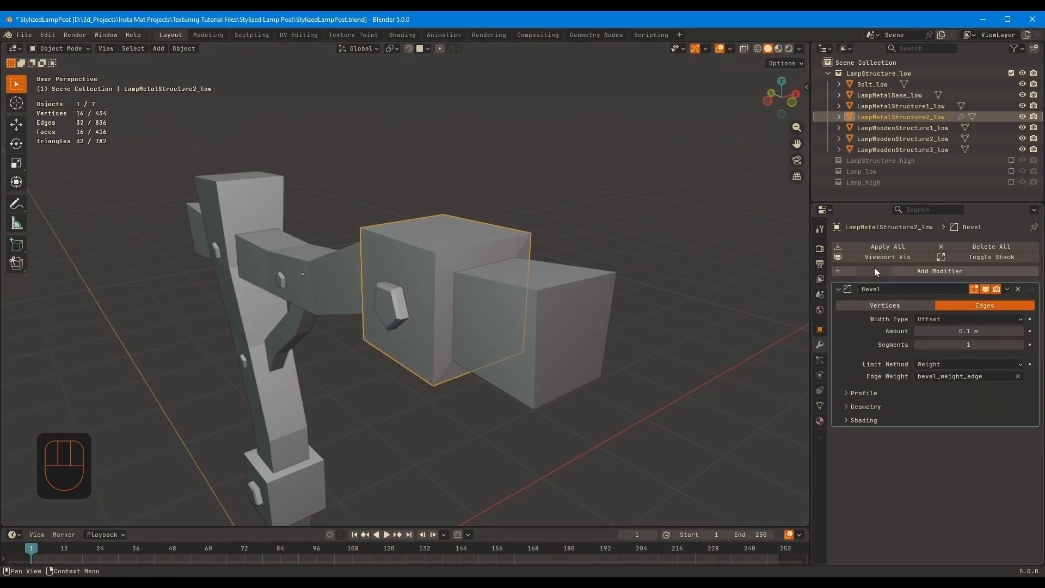
Copy the Bevel modifier from LampMetalStructure2_low to all other objects in the LampStructure_low collection
shift+click(885, 85)
shift+click(893, 149)
ctrl+click(893, 107)
ctrl+click(893, 116)
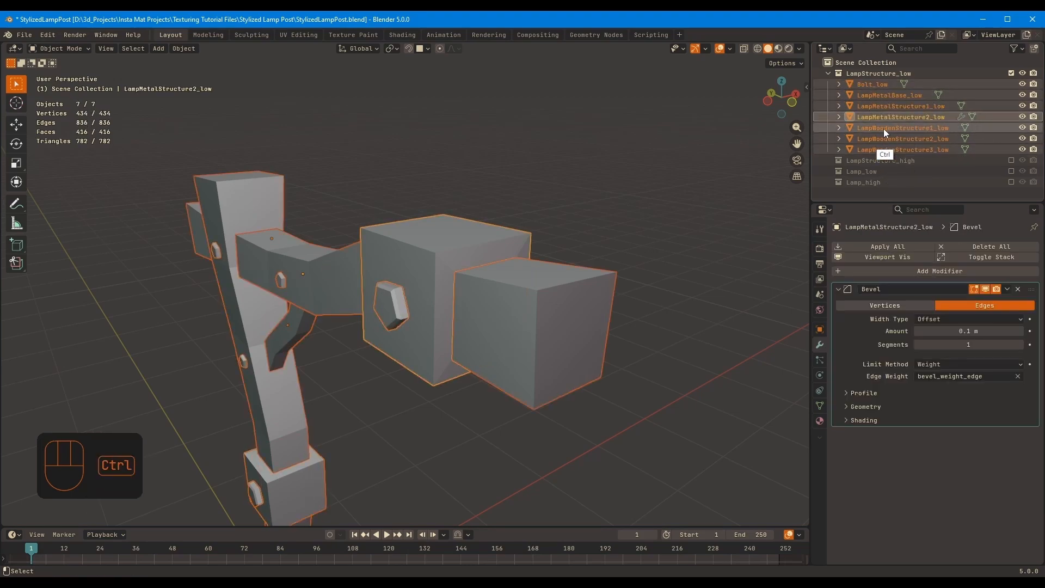
key(ctrl+l)
click(593, 299)
click(646, 246)
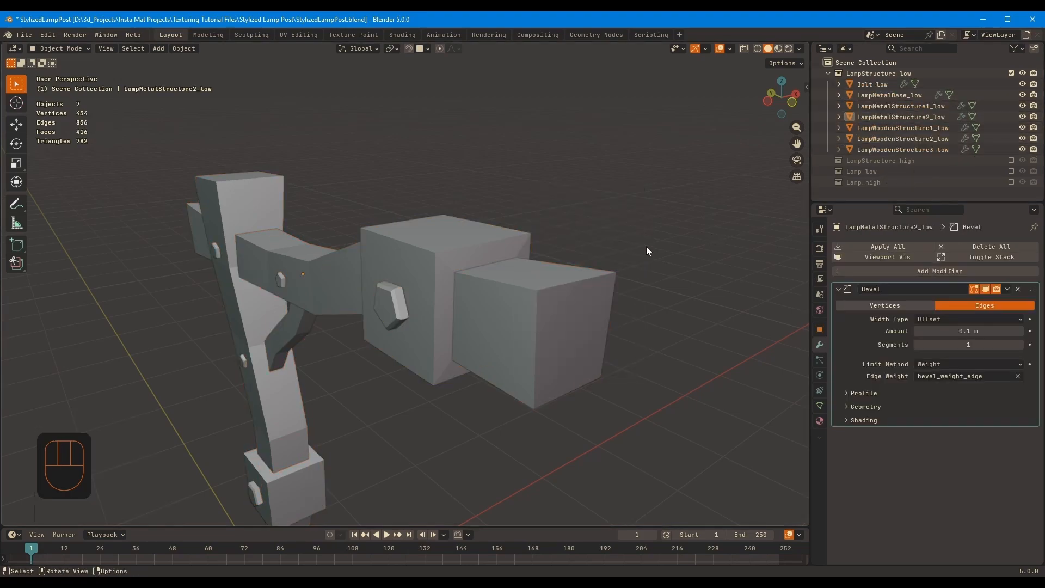
Open LampMetalStructure2_low for mesh editing and turn off the Retopology overlay
click(512, 240)
shift+middle_drag(512, 239, 536, 196)
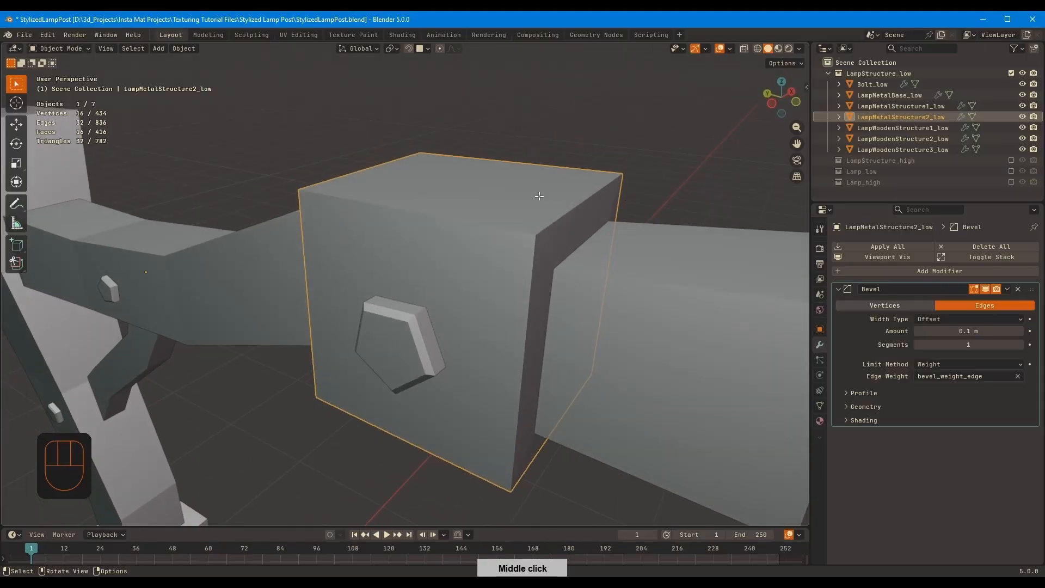
key(Tab)
click(727, 49)
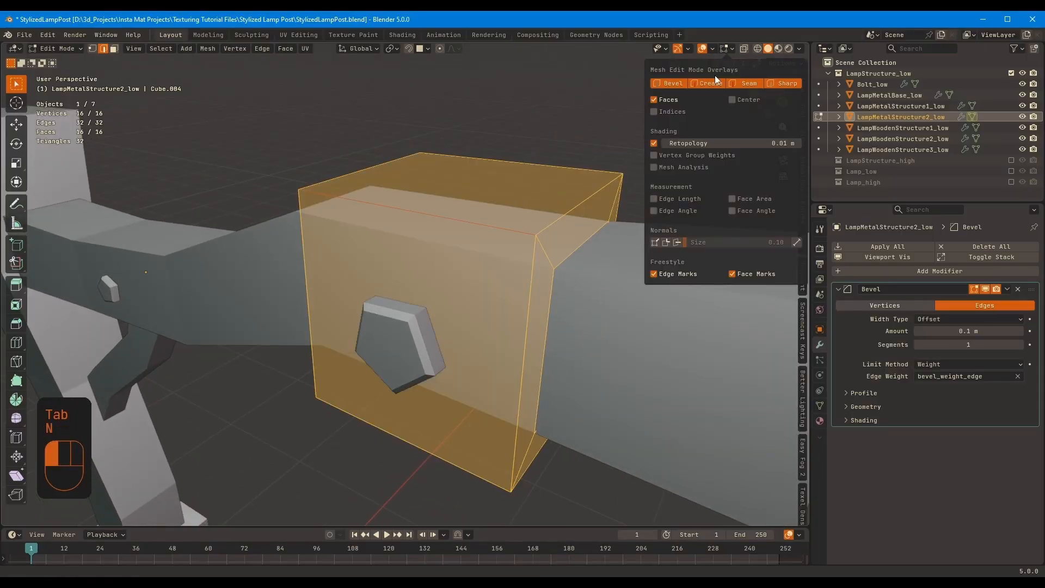
click(654, 144)
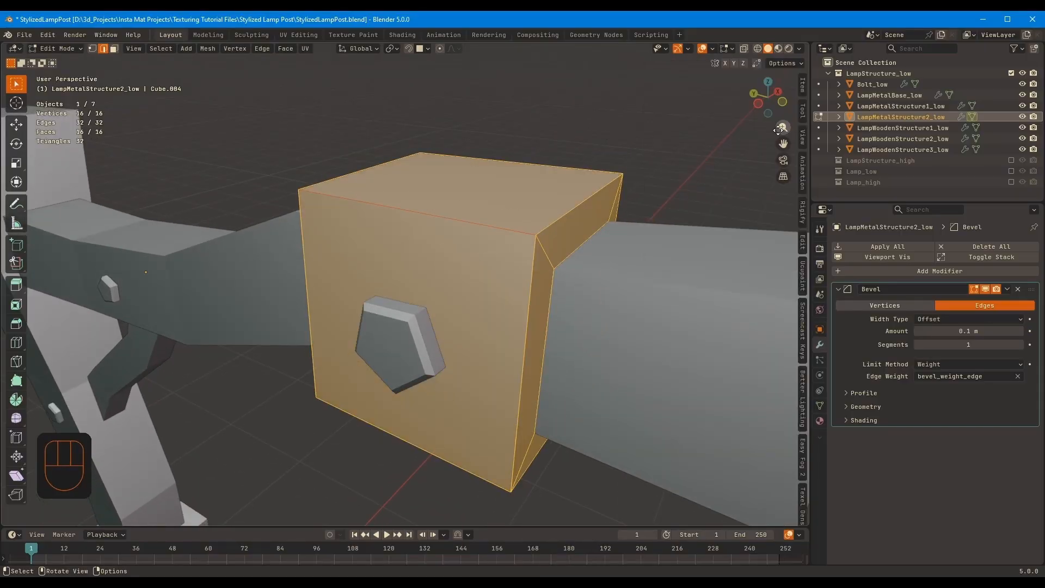
Set the edges' mean bevel weight on the metal block to 1.00 and the Bevel modifier's amount to 0.003 m
click(803, 86)
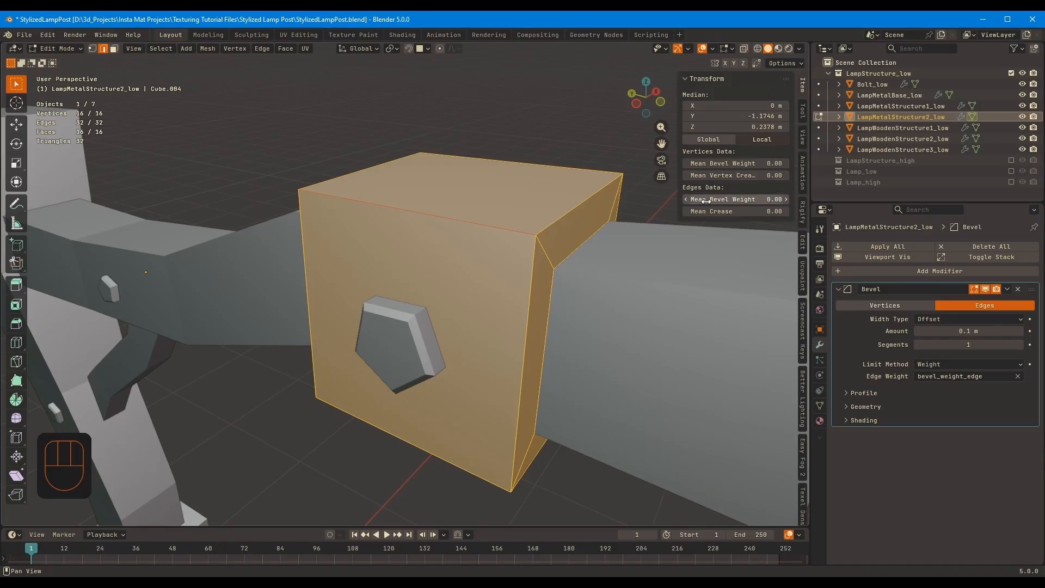
drag(693, 199, 694, 199)
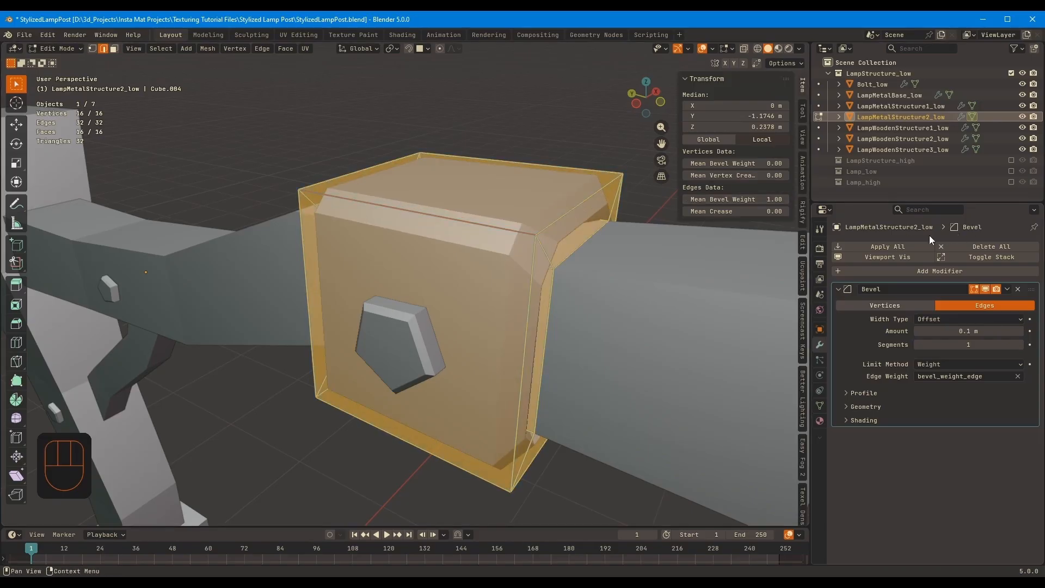
key(Tab)
shift+drag(977, 330, 951, 332)
Test smooth shading on the bevelled metal block and return it to flat shading
right_click(544, 258)
click(536, 234)
right_click(597, 260)
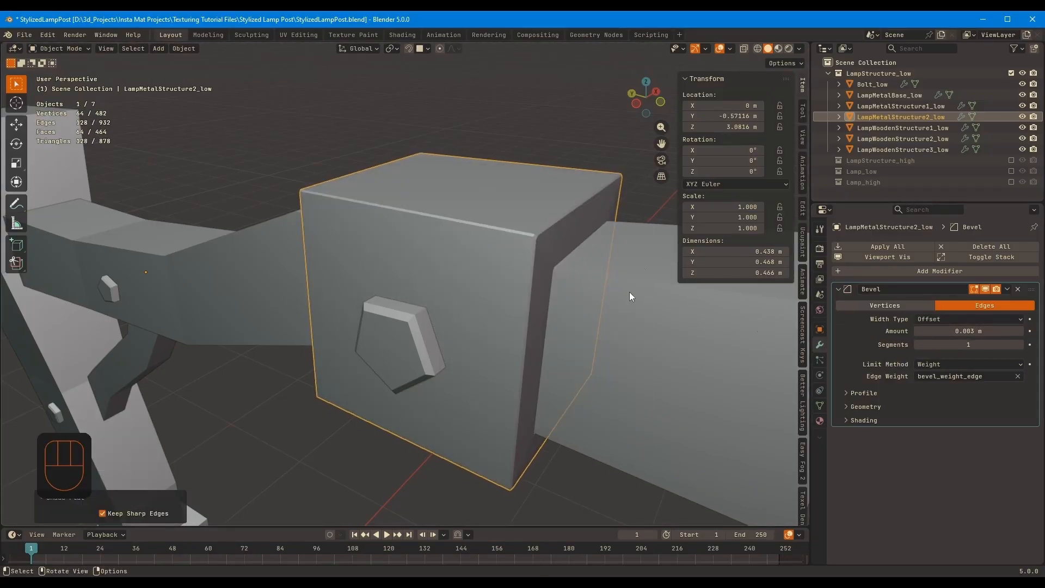
Copy the 0.003 m Bevel modifier from LampMetalStructure2_low to all low-poly lamp post parts
ctrl+middle_drag(625, 218, 468, 379)
ctrl+middle_drag(539, 222, 479, 380)
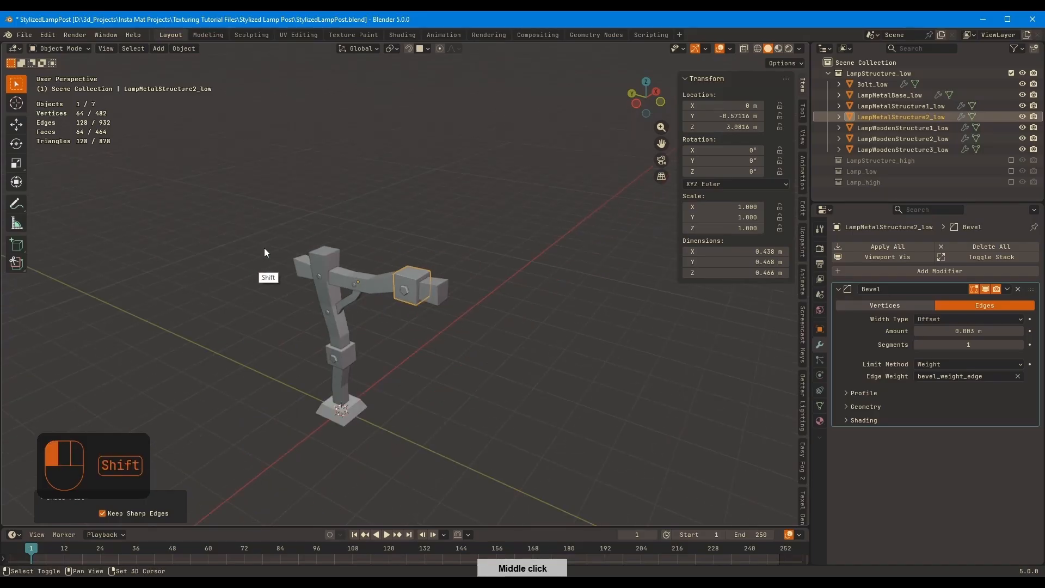
shift+drag(263, 250, 513, 472)
ctrl+middle_drag(472, 284, 573, 226)
key(ctrl+l)
click(567, 227)
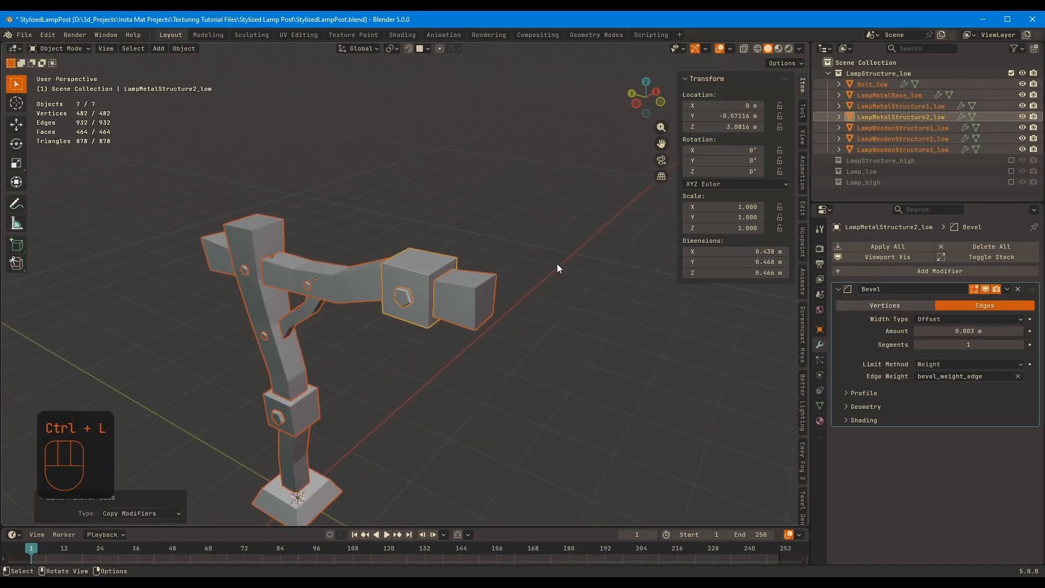
Set the mean bevel weight of all edges of LampMetalStructure1_low, the block around the post, to 1.00
click(475, 294)
ctrl+middle_drag(479, 297, 563, 232)
middle_drag(348, 316, 380, 278)
click(329, 342)
shift+middle_drag(404, 313, 503, 283)
key(Tab)
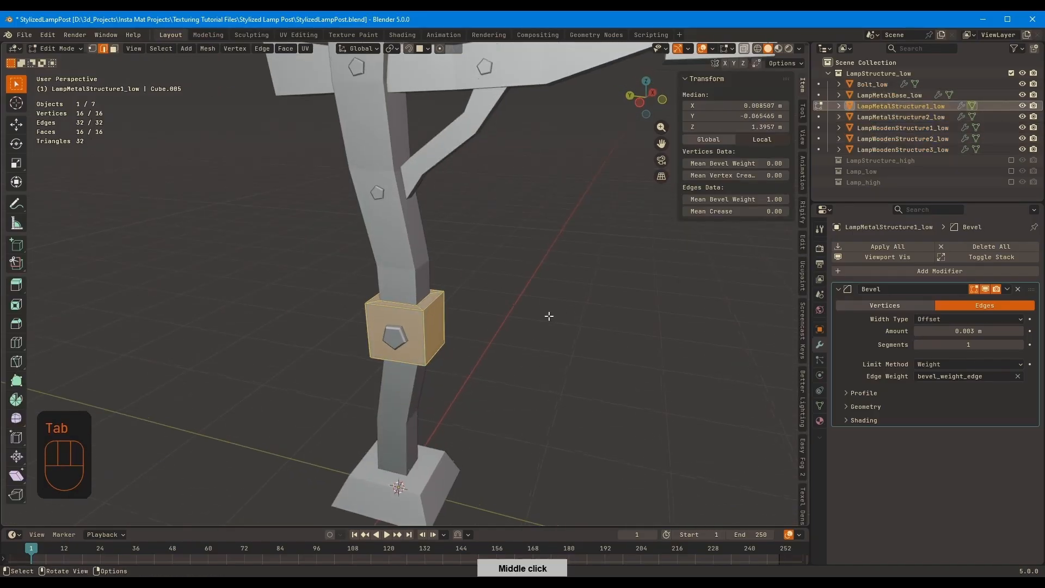
key(Tab)
Assign a bevel weight to the edges of the lamp post's metal base
middle_drag(549, 316, 484, 348)
click(381, 468)
middle_drag(444, 384, 514, 327)
key(Tab)
Isolate LampWoodenStructure3_low and set the mean bevel weight of its lengthwise corner edges to 1.00
key(Tab)
shift+middle_drag(572, 272, 419, 294)
click(413, 289)
key(KP_Divide)
key(Tab)
middle_drag(546, 180, 454, 252)
alt+shift+click(464, 217)
alt+shift+click(310, 331)
middle_drag(321, 332, 400, 370)
middle_drag(653, 175, 712, 216)
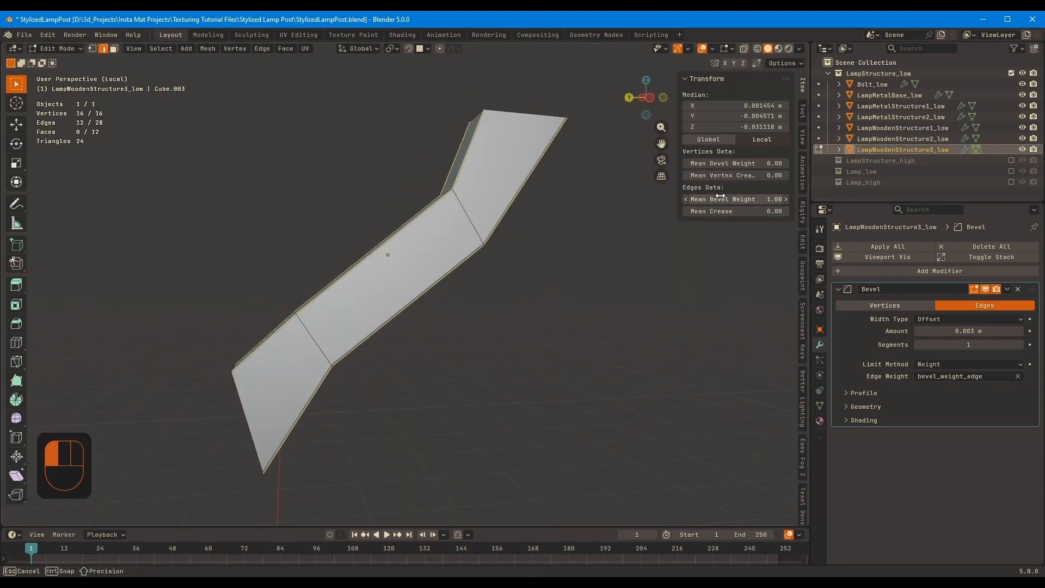
key(Tab)
Isolate LampWoodenStructure2_low and assign a bevel weight to its lengthwise corner edges and end edges, excluding the cross loops
key(KP_Divide)
click(552, 158)
key(Tab)
key(KP_Divide)
middle_drag(513, 194, 561, 262)
key(a)
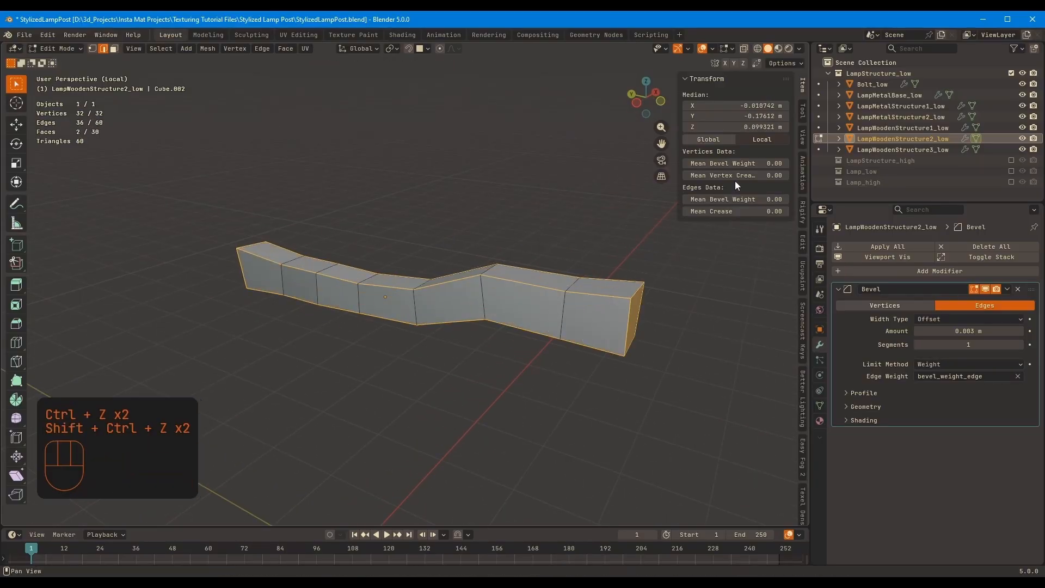
key(KP_Divide)
key(Tab)
Isolate LampWoodenStructure1_low and assign a bevel weight to its lengthwise corner edges and end edges, excluding the cross loops
click(227, 399)
key(Tab)
key(KP_Divide)
key(a)
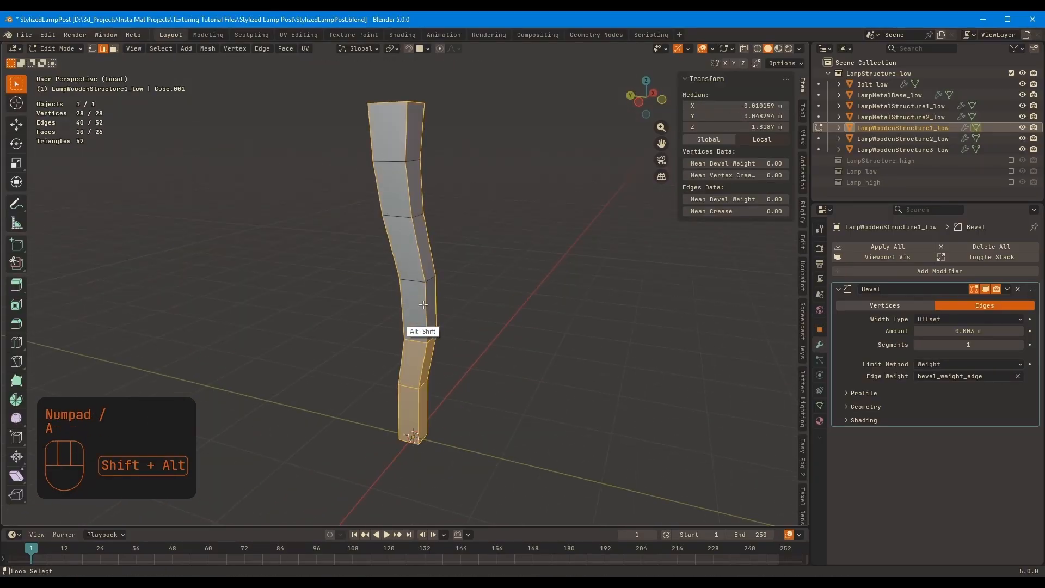
drag(706, 200, 706, 200)
key(Tab)
middle_drag(413, 218, 379, 194)
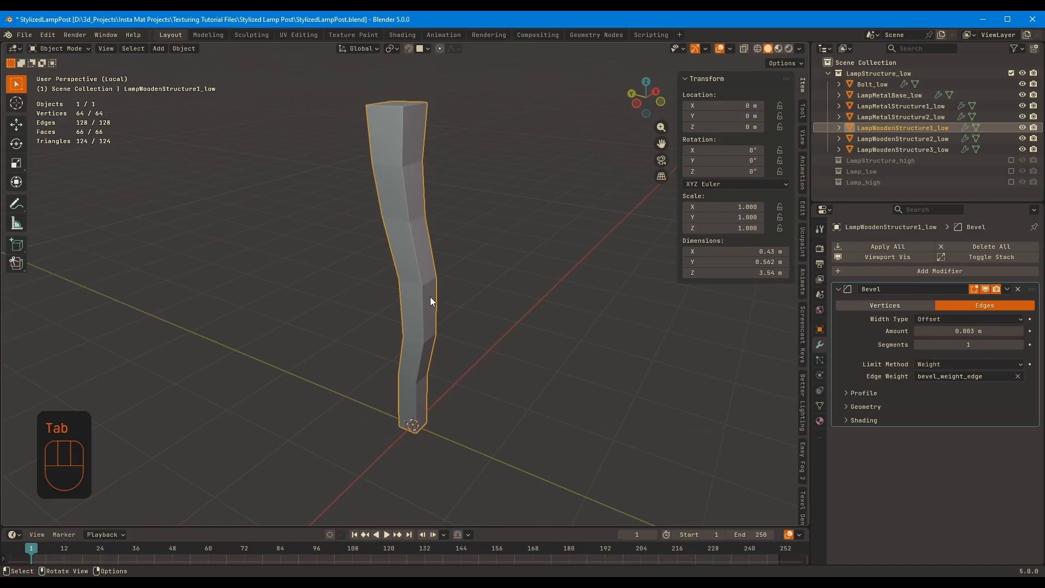
Return to the full scene, shade all the low-poly structure parts smooth and turn on the wireframe overlay
key(KP_Divide)
middle_drag(430, 296, 402, 255)
mouse_move(270, 201)
mouse_down()
mouse_move(492, 348)
mouse_move(530, 435)
mouse_up()
right_click(515, 319)
click(515, 319)
click(515, 319)
mouse_move(515, 319)
middle_down()
mouse_move(495, 275)
mouse_move(502, 289)
mouse_move(588, 283)
middle_up()
key(q)
ctrl+middle_drag(588, 283, 468, 272)
shift+middle_drag(468, 272, 349, 229)
Examine the edges of one of the smooth-shaded structure parts up close
click(299, 269)
key(Tab)
key(2)
middle_drag(300, 270, 245, 245)
shift+middle_drag(245, 245, 352, 266)
key(KP_Decimal)
key(Tab)
click(478, 224)
Hide the LampStructure_low collection, show the Lamp_low collection and frame the lamp
scroll(478, 224, down, 3)
shift+middle_drag(351, 266, 494, 282)
scroll(381, 278, down, 4)
click(1011, 73)
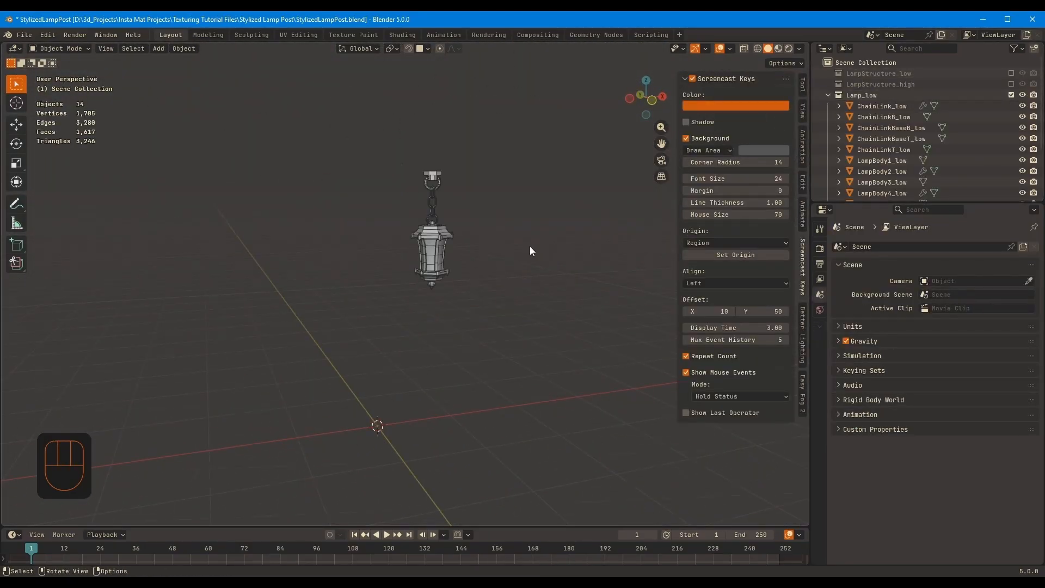
middle_drag(530, 246, 463, 247)
key(a)
key(KP_Decimal)
Add a Bevel modifier to ChainLinkBaseT_low with an amount of 0.003 m and the limit method set to Weight
click(405, 111)
key(shift+a)
text(bev)
key(Return)
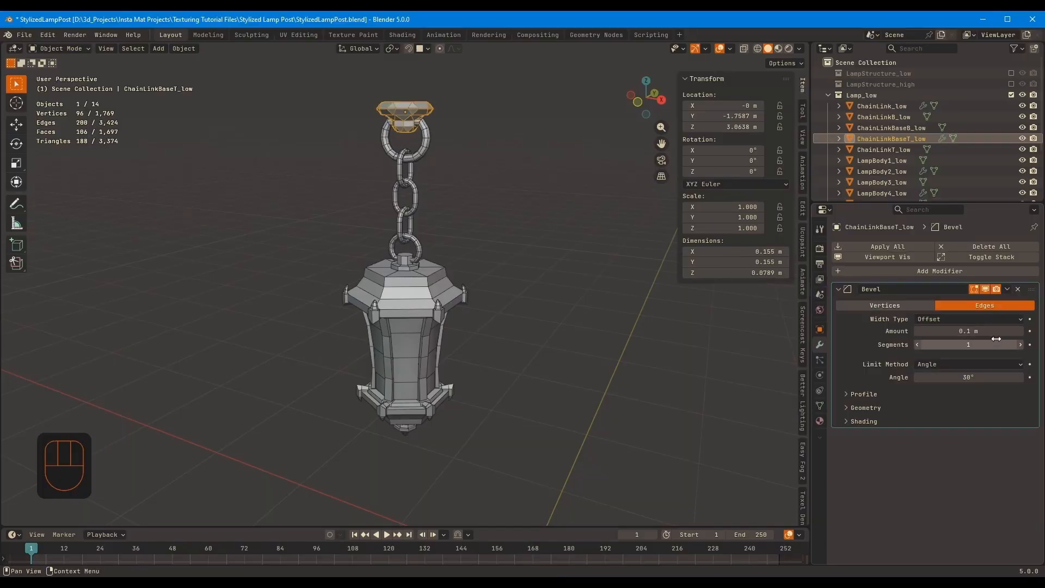
key(Return)
middle_drag(531, 234, 484, 232)
shift+middle_drag(484, 232, 517, 239)
click(955, 331)
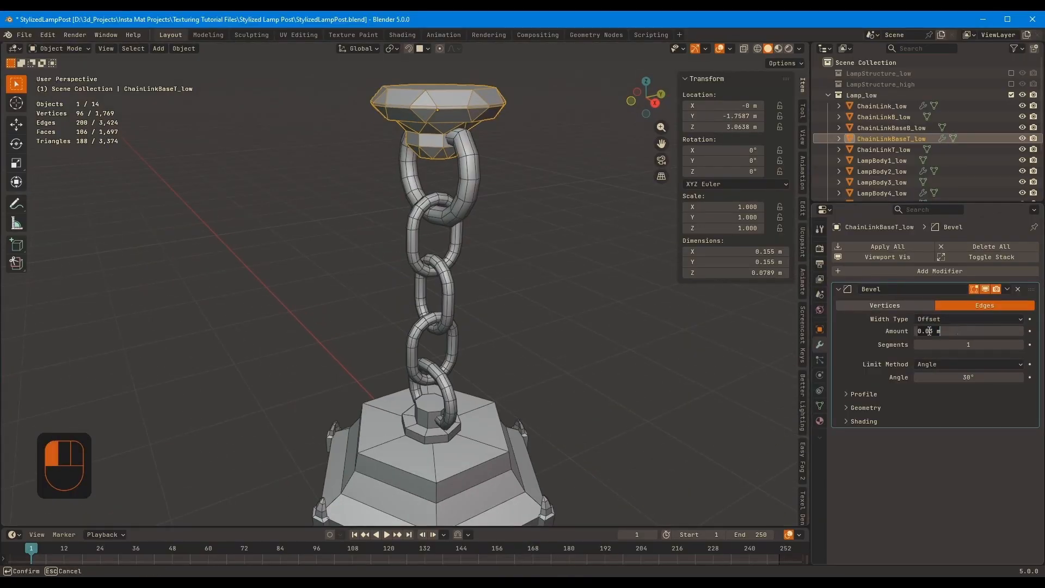
shift+middle_drag(604, 261, 611, 327)
ctrl+middle_drag(611, 327, 618, 278)
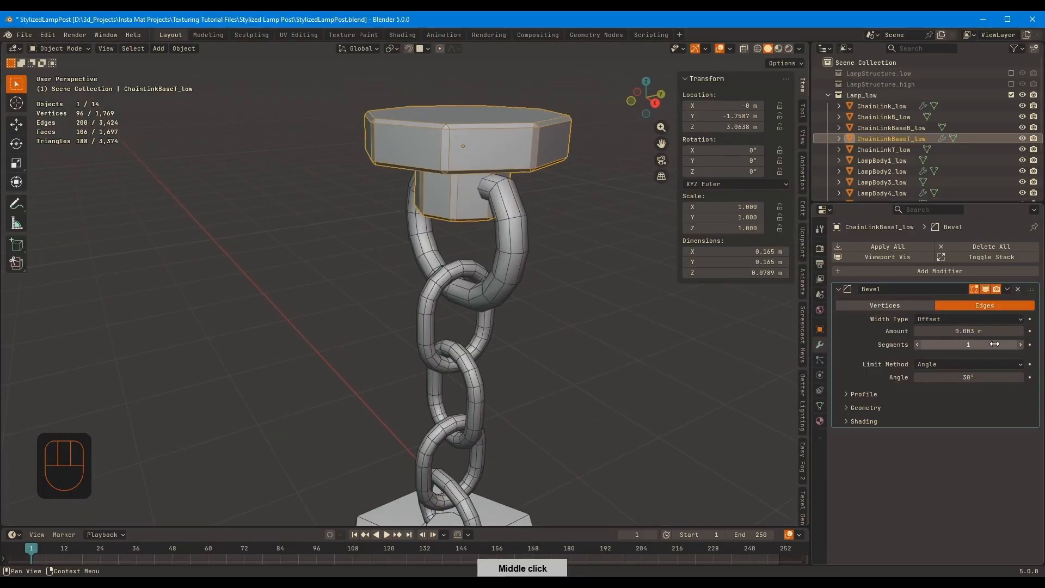
click(1019, 362)
click(958, 376)
Inset the top face of ChainLinkBaseT_low and delete its inner face, and inset and poke the underside face
key(Tab)
key(KP_Decimal)
click(504, 258)
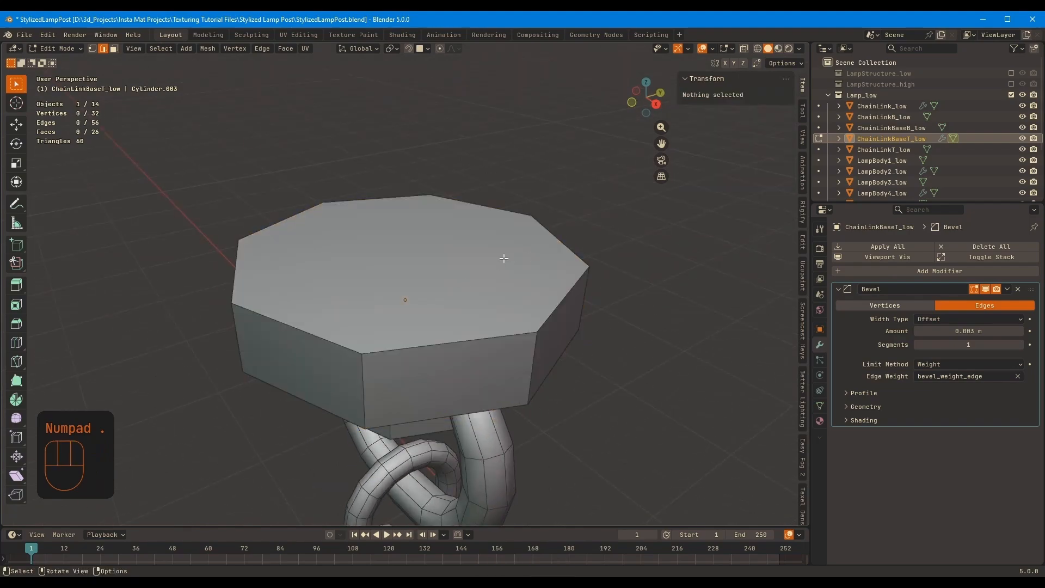
key(3)
click(553, 240)
key(i)
middle_drag(527, 235, 615, 216)
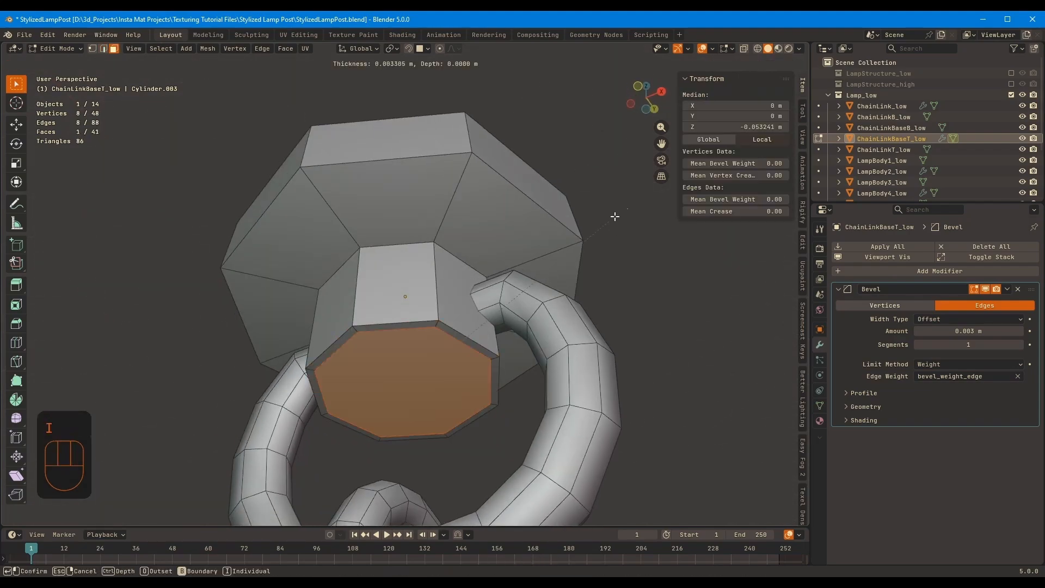
click(581, 244)
right_click(425, 442)
click(425, 442)
Assign a bevel weight to all edges of ChainLinkBaseT_low except the inset loops on its top and underside
key(2)
middle_drag(458, 326, 451, 330)
alt+click(451, 331)
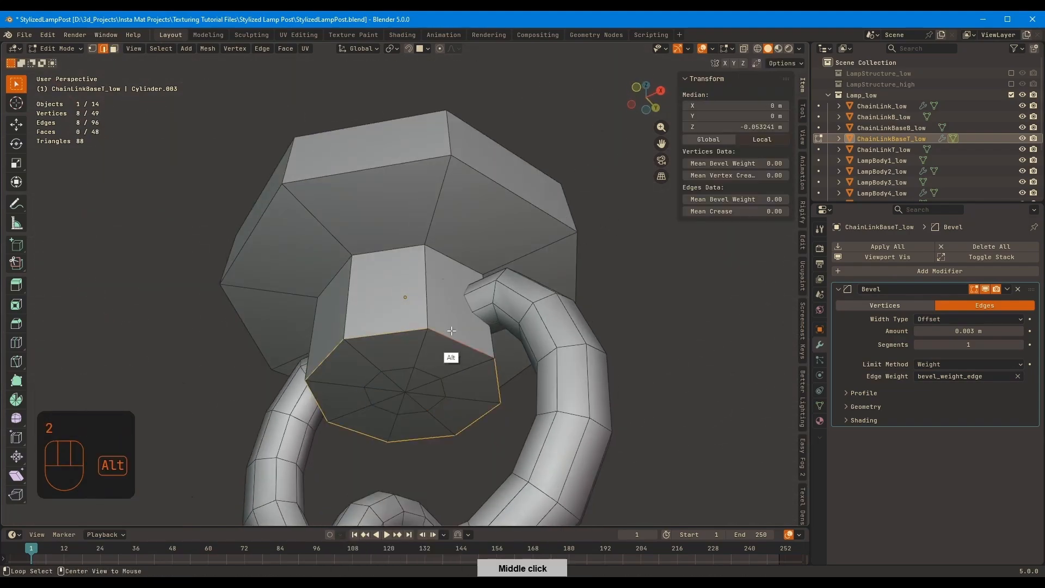
key(a)
middle_drag(482, 255, 606, 212)
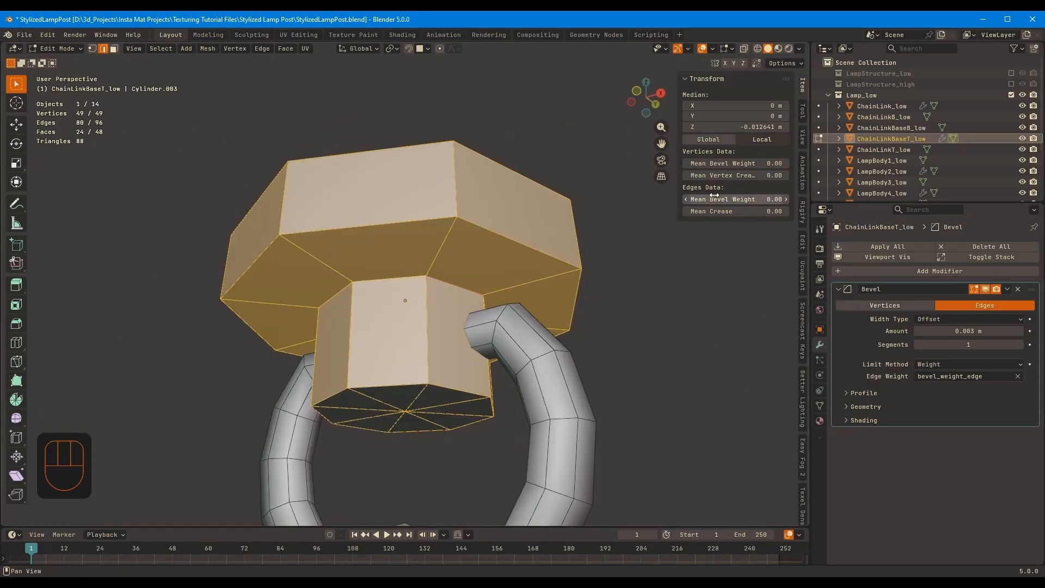
drag(713, 198, 787, 199)
key(Tab)
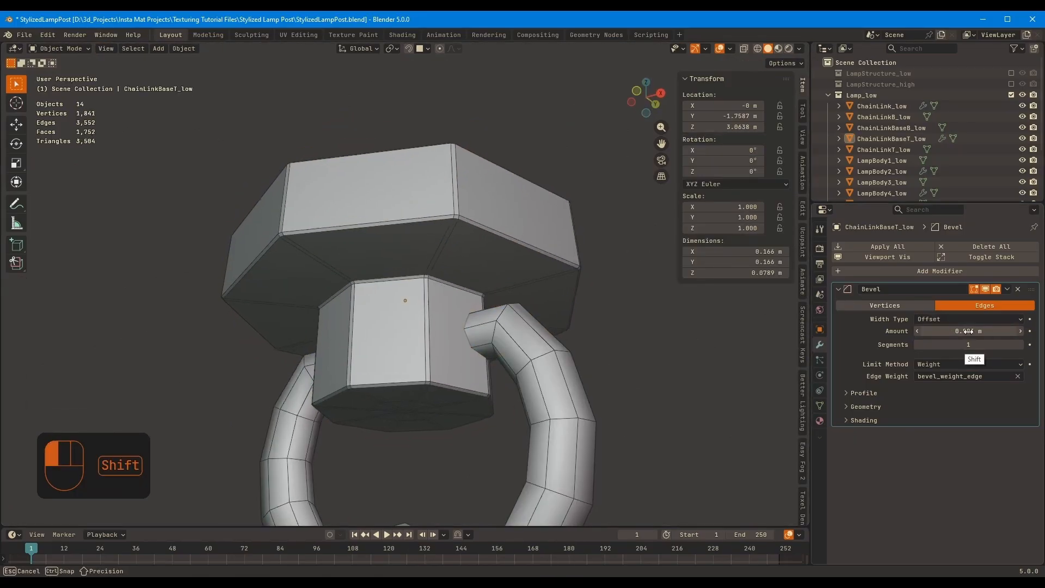
Set the bevel amount of ChainLinkBaseT_low to 0.001 m, shade it smooth and turn off the wireframe overlay
click(537, 250)
right_click(537, 250)
click(536, 250)
key(w)
ctrl+middle_drag(561, 239, 623, 223)
Try dissolving the inner edge loop on the underside of ChainLinkBaseT_low
key(Tab)
ctrl+middle_drag(436, 329, 474, 305)
click(482, 322)
key(Tab)
key(Tab)
key(2)
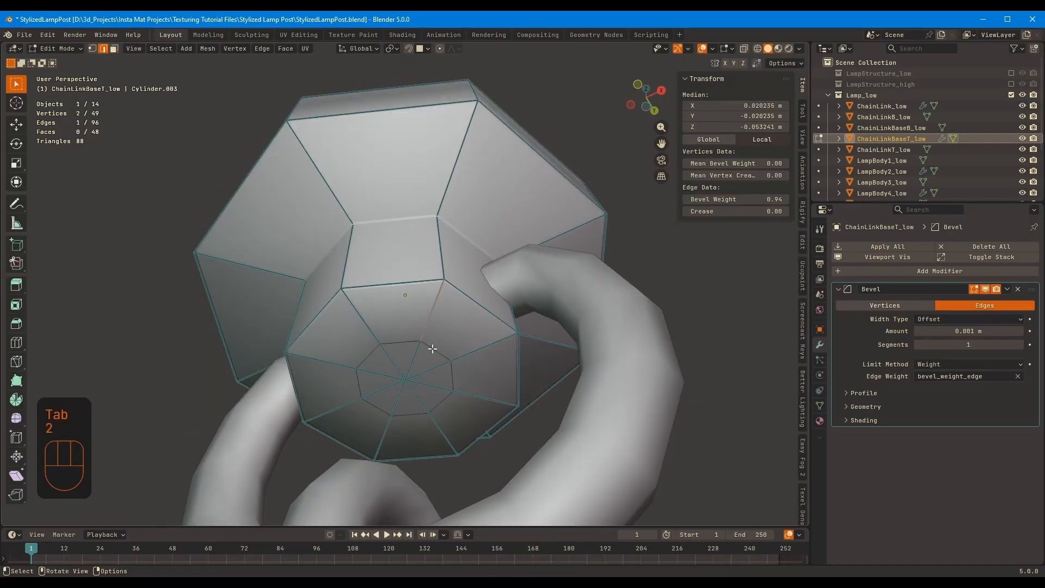
alt+click(434, 349)
key(ctrl+x)
Scale the inner edge loop on the underside of ChainLinkBaseT_low
key(Tab)
middle_drag(571, 282, 588, 277)
key(ctrl+z)
key(ctrl+z)
key(s)
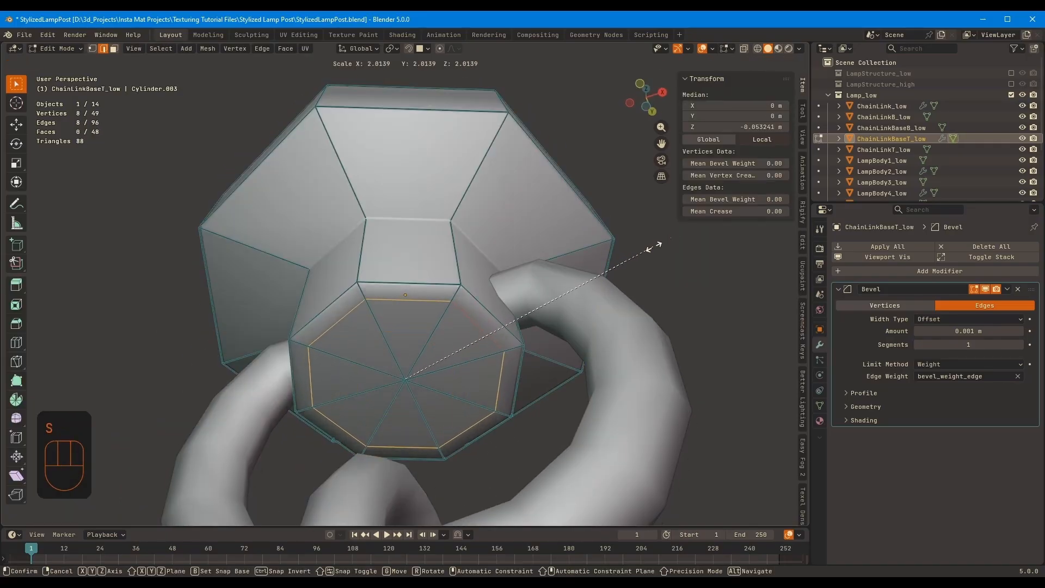
click(653, 246)
key(Tab)
Copy the Bevel modifier from ChainLinkBaseT_low to ChainLinkBaseB_low
middle_drag(642, 258, 522, 348)
ctrl+middle_drag(522, 348, 457, 309)
click(495, 404)
click(395, 348)
shift+middle_drag(436, 463, 423, 365)
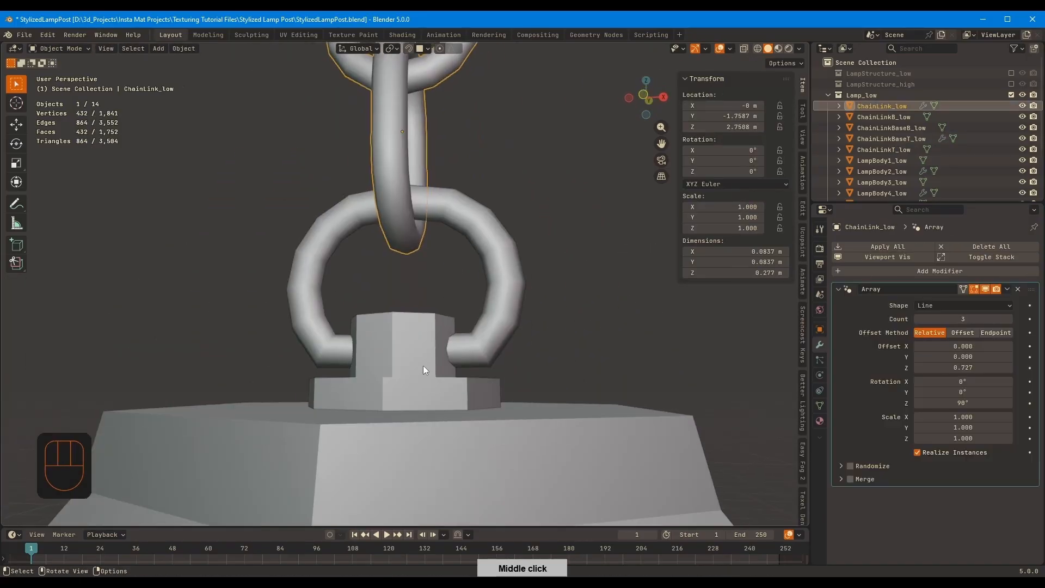
click(424, 367)
shift+middle_drag(457, 104, 486, 194)
shift+click(431, 124)
key(ctrl+l)
click(411, 148)
Isolate ChainLinkBaseB_low, inset its bottom face and delete the inner face
click(430, 307)
shift+middle_drag(441, 479, 479, 87)
key(KP_Divide)
key(Tab)
key(3)
click(482, 280)
key(i)
click(558, 228)
key(x)
key(f)
middle_drag(557, 218, 581, 338)
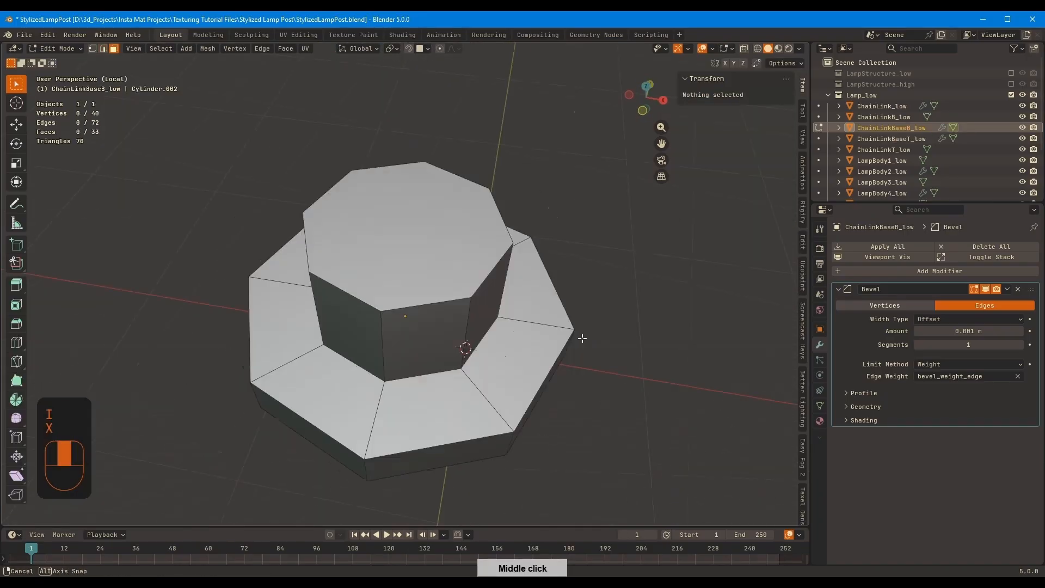
Inset the top face of ChainLinkBaseB_low and poke the inner face
click(482, 226)
key(i)
click(575, 203)
right_click(574, 203)
click(572, 203)
Assign a bevel weight to all edges of ChainLinkBaseB_low except its inset loops, and return to the full lamp
key(a)
key(2)
alt+shift+click(475, 243)
middle_drag(479, 248, 485, 117)
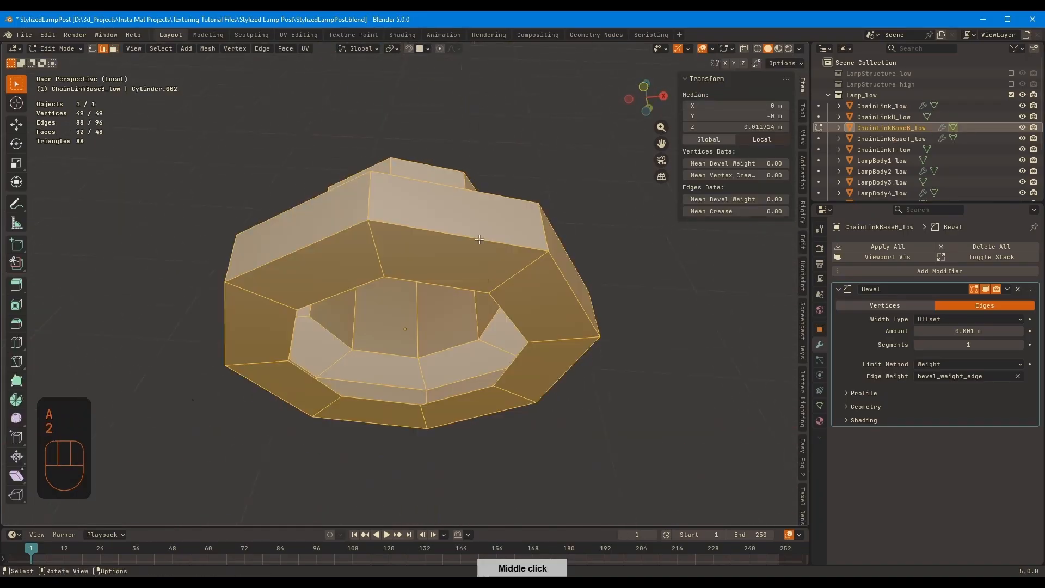
alt+shift+click(487, 310)
middle_drag(490, 305, 490, 349)
key(Tab)
middle_drag(587, 217, 545, 332)
key(Tab)
ctrl+middle_drag(539, 279, 544, 245)
key(Tab)
key(KP_Divide)
Copy the Bevel modifier from ChainLinkBaseB_low to LampBody1_low
click(490, 239)
shift+click(435, 219)
key(ctrl+l)
click(467, 233)
Isolate LampBody1_low and assign a bevel weight to its edges
click(506, 251)
key(Tab)
key(a)
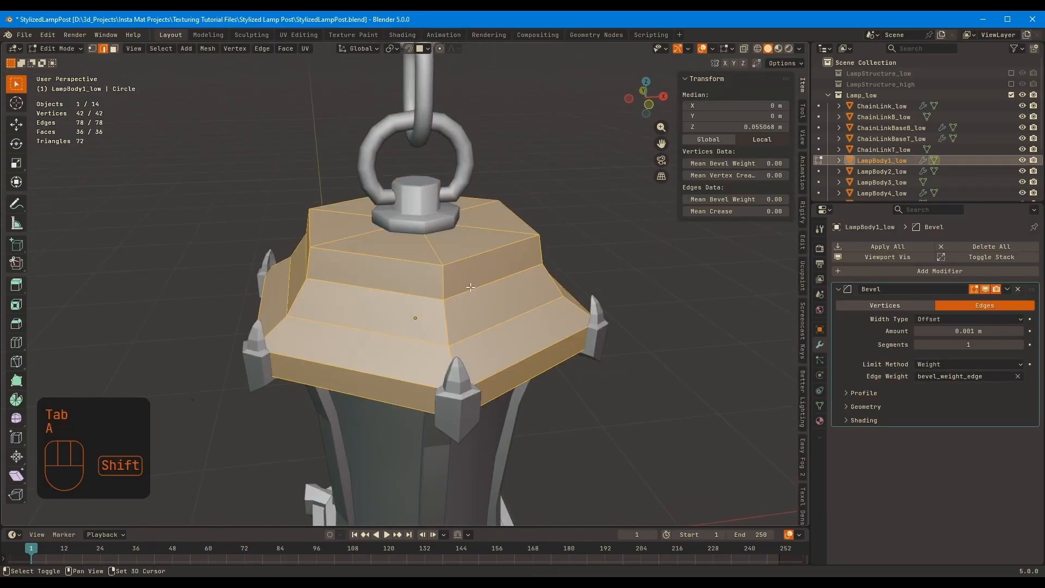
alt+shift+click(498, 280)
mouse_move(522, 310)
middle_down()
mouse_move(536, 212)
mouse_move(516, 250)
mouse_move(517, 299)
middle_up()
key(KP_Divide)
drag(712, 199, 784, 200)
key(Tab)
Shade LampBody1_low smooth and cut an edge loop through its top faces around the chain base
middle_drag(530, 217, 485, 310)
right_click(475, 258)
click(475, 258)
key(KP_Divide)
middle_drag(452, 256, 446, 305)
ctrl+middle_drag(446, 305, 452, 245)
key(Tab)
key(ctrl+r)
click(505, 306)
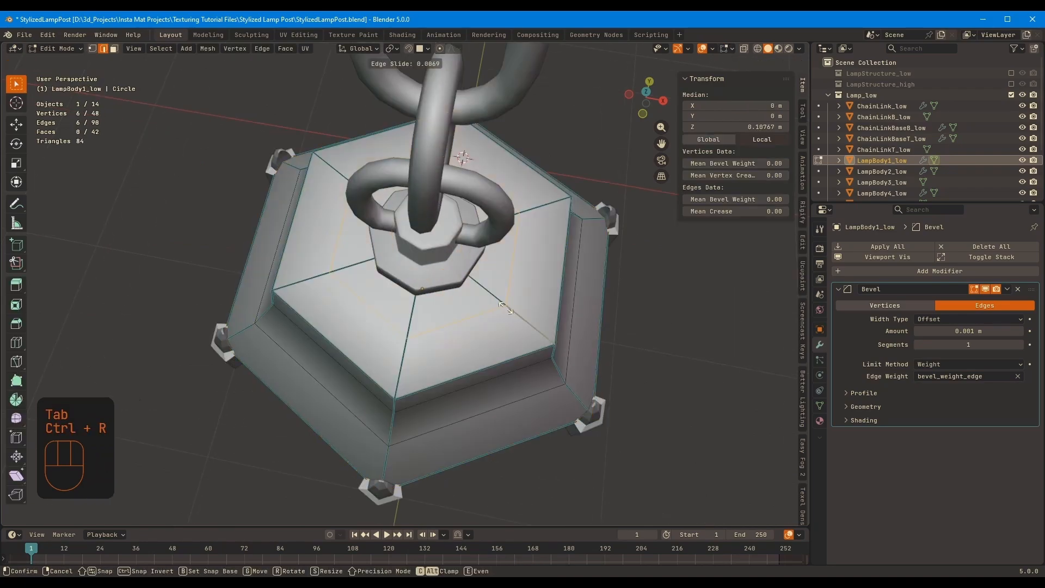
key(Tab)
Copy the Bevel modifier from LampBody1_low to LampBody3_low, LampBody5_low and LampBody7_low
middle_drag(559, 317, 512, 180)
middle_drag(484, 463, 475, 382)
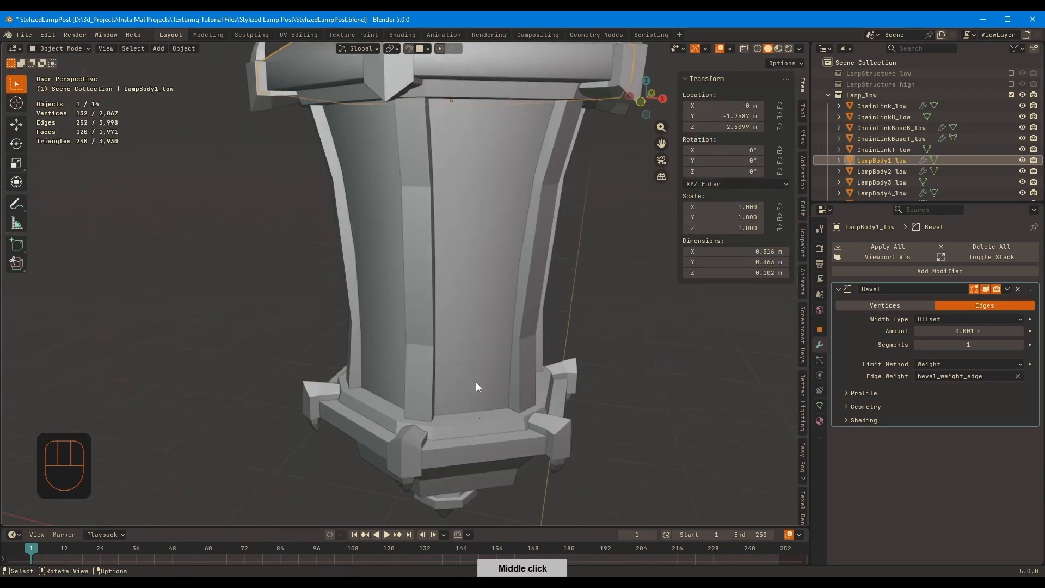
click(478, 416)
middle_drag(490, 305, 514, 182)
scroll(514, 181, down, 3)
shift+click(496, 175)
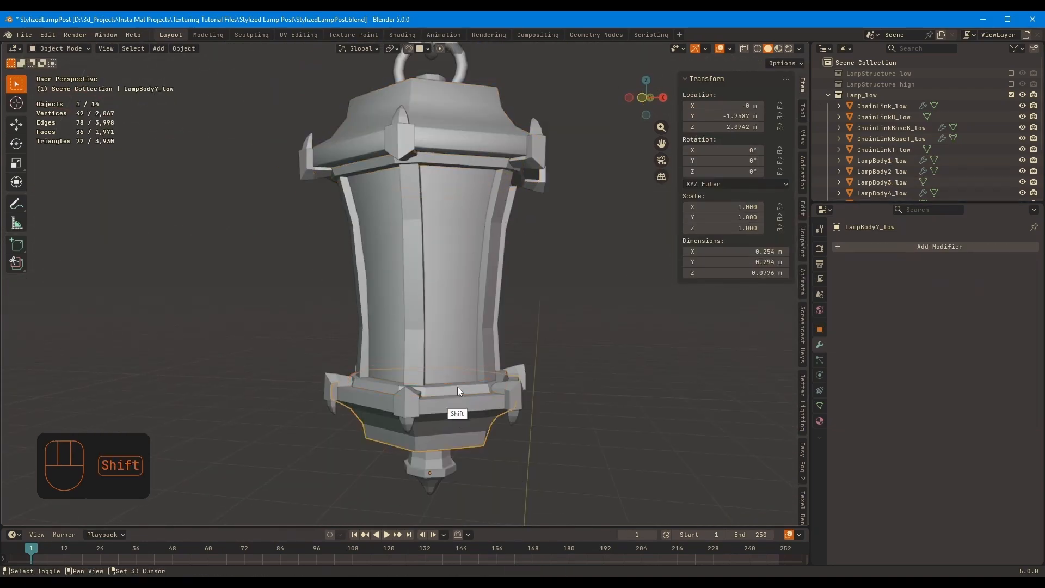
shift+click(471, 147)
key(ctrl+l)
click(532, 179)
key(ctrl+z)
click(453, 421)
shift+click(479, 160)
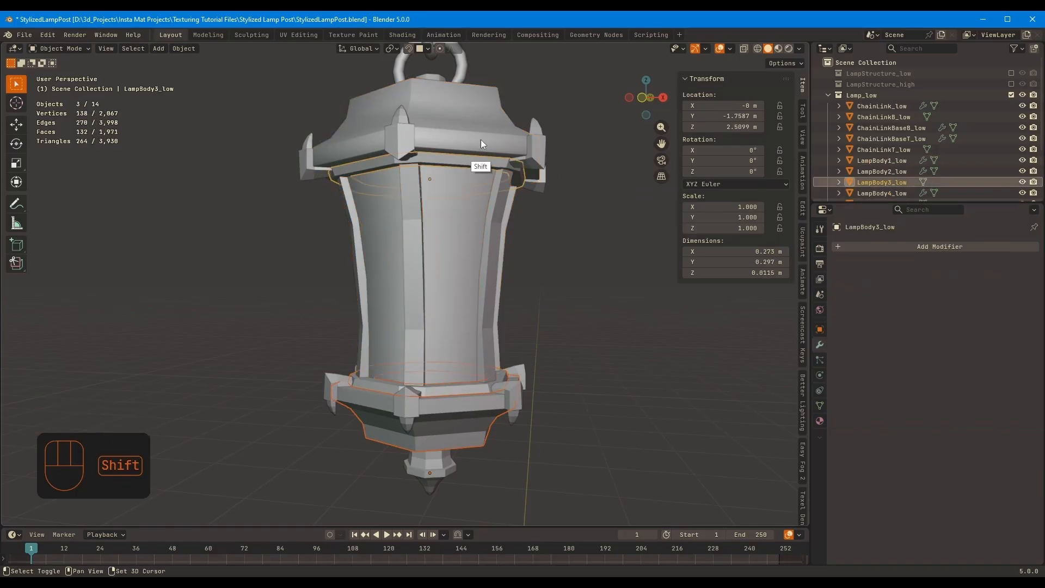
shift+click(481, 139)
key(ctrl+l)
click(469, 380)
Isolate LampBody3_low, assign a bevel weight to all its edges and return to the full lamp
key(KP_Divide)
key(Tab)
Isolate LampBody5_low and assign a bevel weight to all its edges
key(Tab)
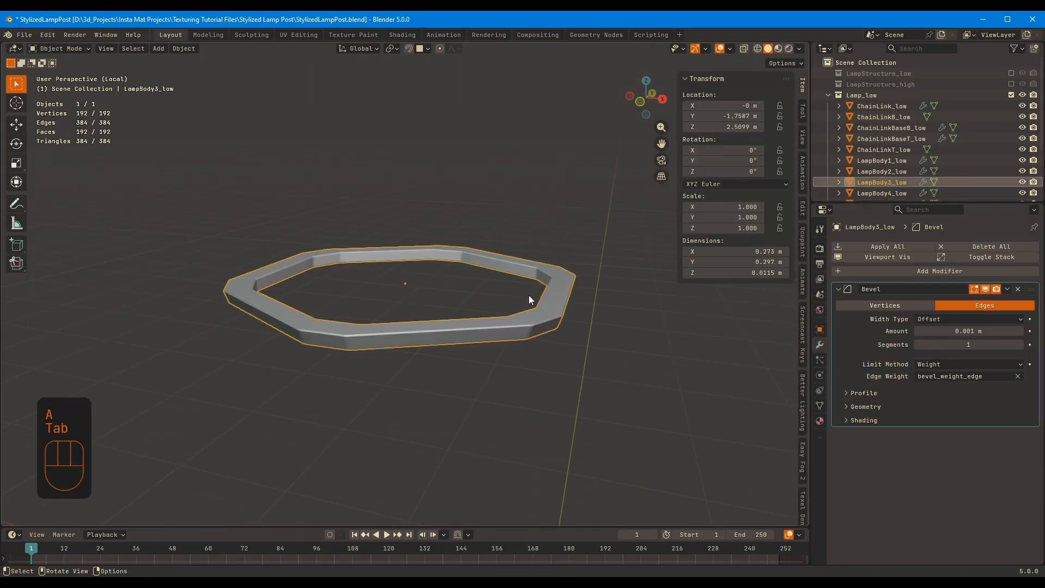
key(KP_Divide)
Isolate LampBody7_low and assign a bevel weight to all its edges
key(KP_Divide)
key(Tab)
key(a)
drag(732, 199, 783, 199)
middle_drag(492, 272, 481, 321)
key(Tab)
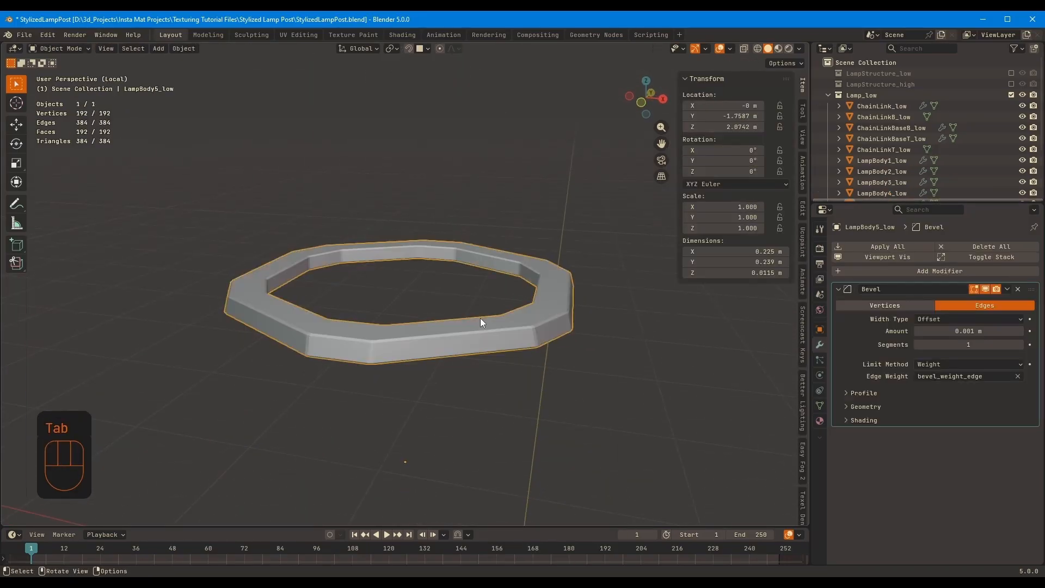
key(KP_Divide)
click(463, 401)
Return to the full lamp and copy the Bevel modifier from LampBody7_low to LampBody8_low
key(KP_Divide)
key(Tab)
key(a)
middle_drag(441, 280, 444, 306)
drag(704, 199, 773, 199)
key(Tab)
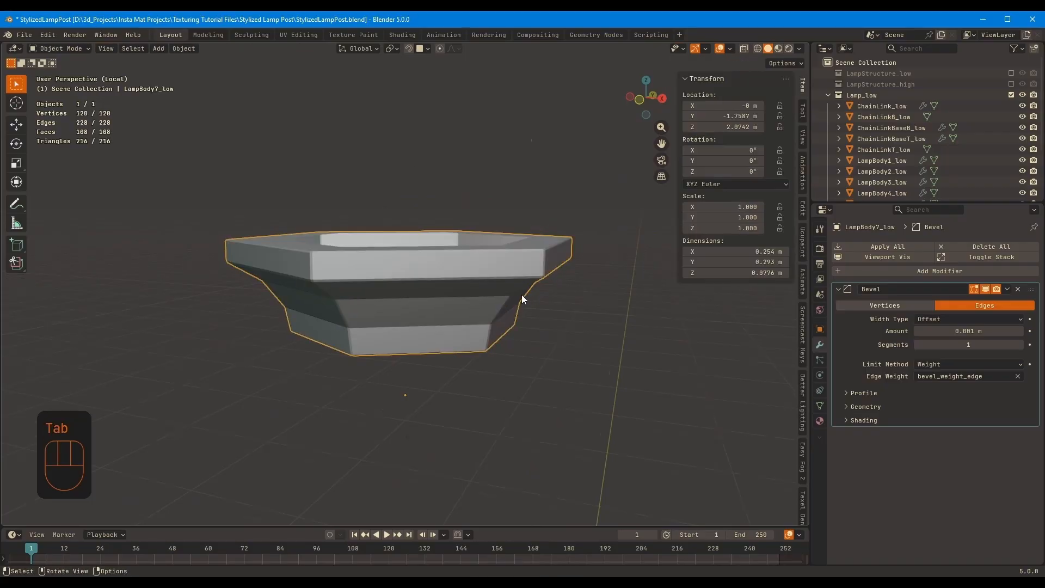
key(KP_Divide)
middle_drag(479, 416, 462, 367)
click(457, 370)
key(Tab)
key(a)
Assign a bevel weight to LampBody8_low's edges, leaving out the horizontal loops along its shaft and tip, and shade it smooth
key(Tab)
shift+click(515, 301)
key(ctrl+l)
click(515, 301)
click(469, 377)
key(Tab)
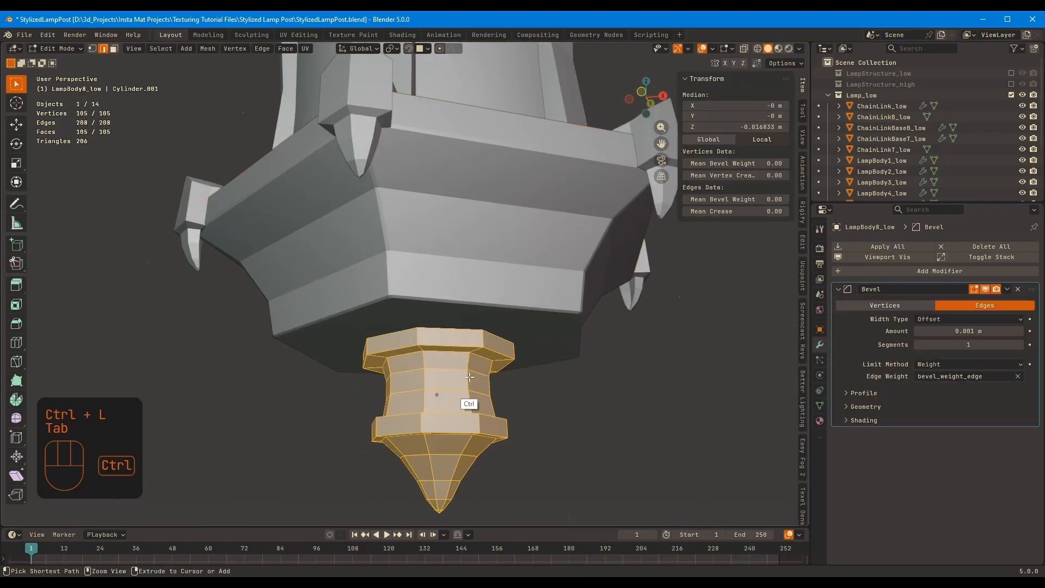
alt+shift+click(464, 359)
alt+shift+click(466, 387)
shift+middle_drag(477, 441, 468, 395)
alt+shift+click(443, 426)
alt+shift+click(436, 459)
alt+shift+click(433, 481)
mouse_move(518, 366)
middle_down()
mouse_move(517, 305)
mouse_move(506, 364)
mouse_move(618, 313)
mouse_move(629, 264)
middle_up()
alt+shift+click(389, 493)
drag(704, 199, 772, 199)
key(Tab)
right_click(442, 329)
click(442, 329)
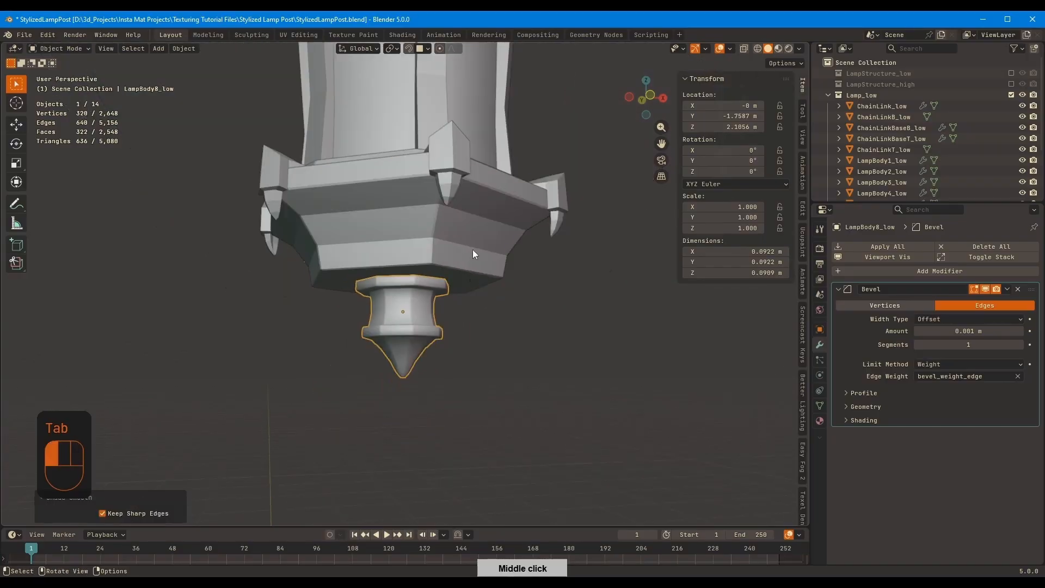
Shade LampBody7_low, LampBody5_low and LampBody3_low smooth
click(473, 250)
right_click(473, 251)
click(472, 251)
middle_drag(522, 229, 517, 313)
click(466, 322)
right_click(466, 322)
click(465, 322)
click(466, 267)
right_click(466, 267)
click(466, 268)
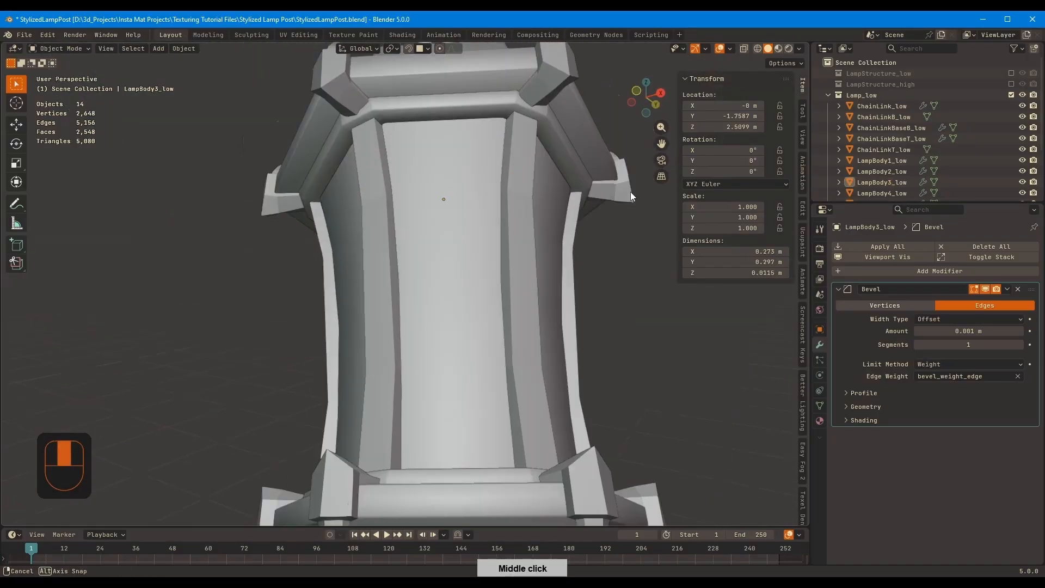
Isolate LampBody6_low and assign a bevel weight to the edges of its claw ornament
middle_drag(630, 192, 626, 239)
click(567, 375)
middle_drag(569, 304, 571, 261)
scroll(539, 250, up, 5)
key(KP_Divide)
shift+middle_drag(588, 218, 556, 235)
key(Tab)
alt+shift+click(524, 192)
alt+shift+click(529, 148)
middle_drag(536, 158, 591, 191)
key(KP_Decimal)
middle_drag(653, 234, 577, 230)
key(Tab)
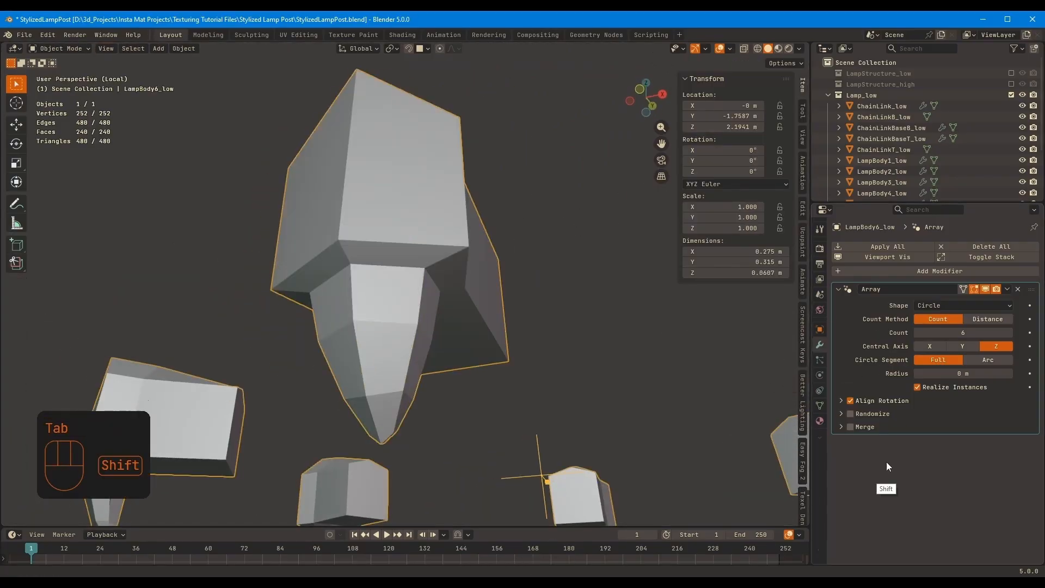
Add a weight-limited Bevel modifier above the Array on LampBody6_low and set its amount to 0.0003 m
key(shift+a)
text(bev)
key(Return)
drag(1032, 444, 1031, 286)
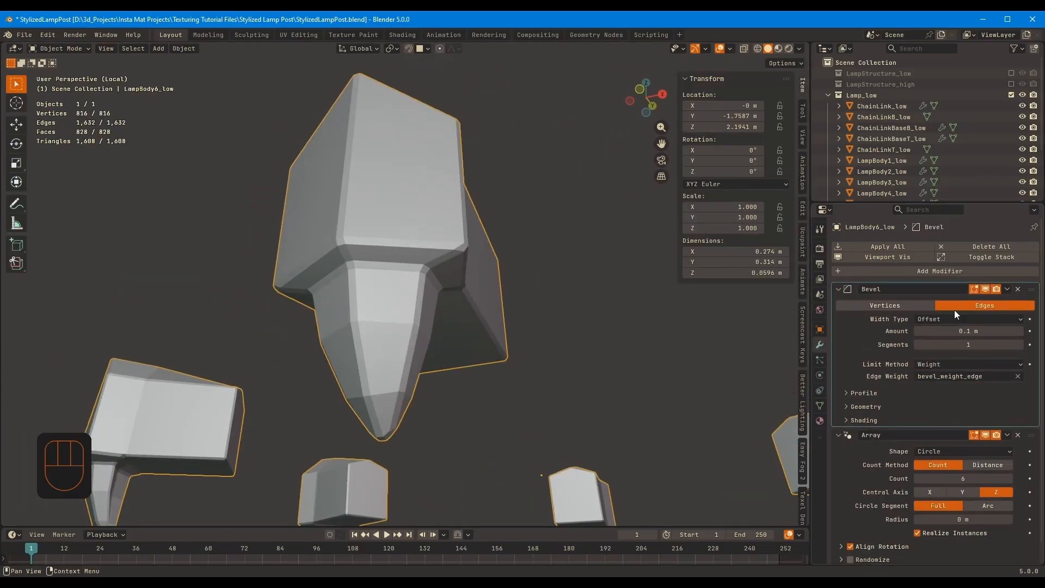
middle_drag(737, 328, 773, 304)
double_click(939, 330)
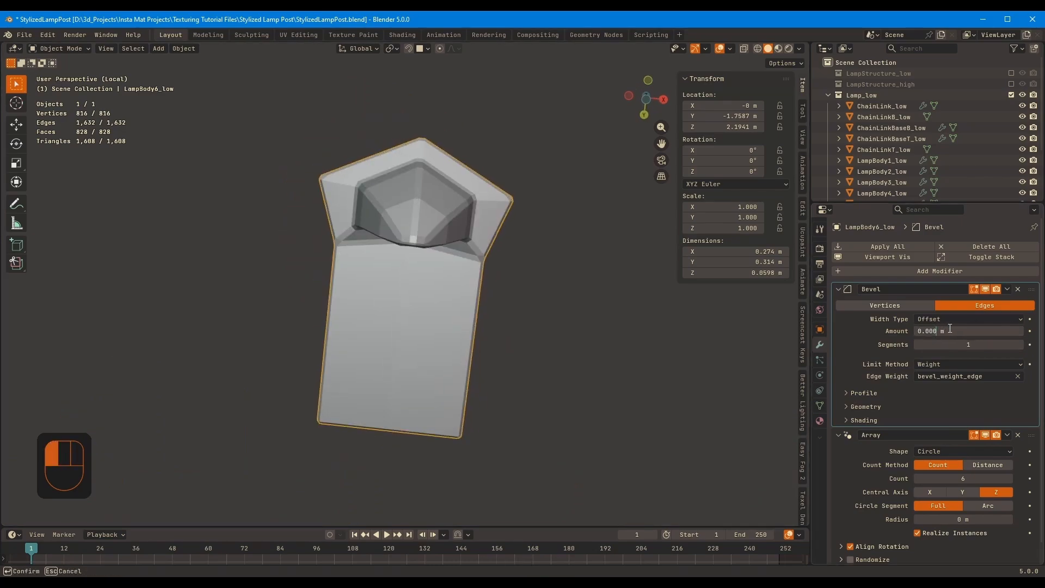
text(3)
key(Return)
Shade LampBody6_low smooth and set its bevel amount to 0.0005 m, returning to the full lamp
middle_drag(517, 240, 583, 304)
right_click(572, 261)
click(575, 262)
double_click(950, 332)
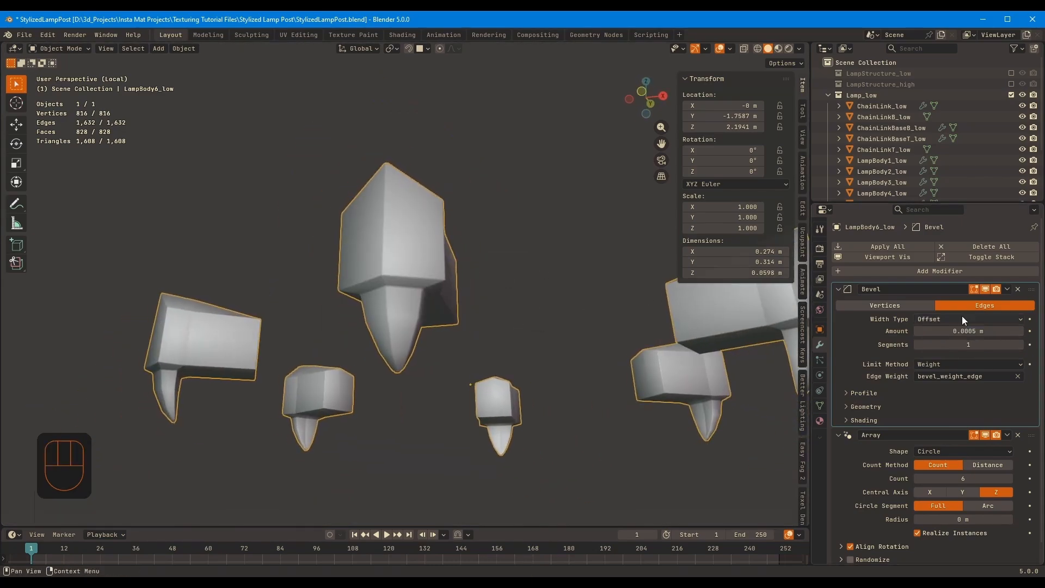
key(ctrl+shift+z)
middle_drag(597, 354, 641, 318)
key(KP_Divide)
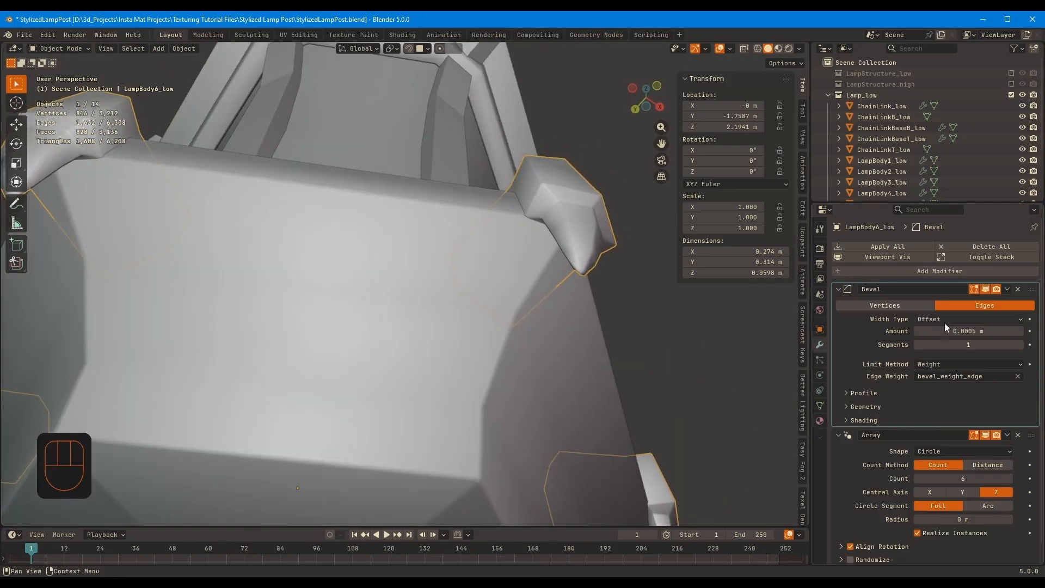
key(Return)
Add a Bevel modifier above the Array on LampBody2_low, limited by weight, with an amount of 0.0003 m
scroll(632, 326, down, 7)
middle_drag(637, 324, 547, 522)
click(467, 255)
key(shift+a)
text(bev)
click(907, 446)
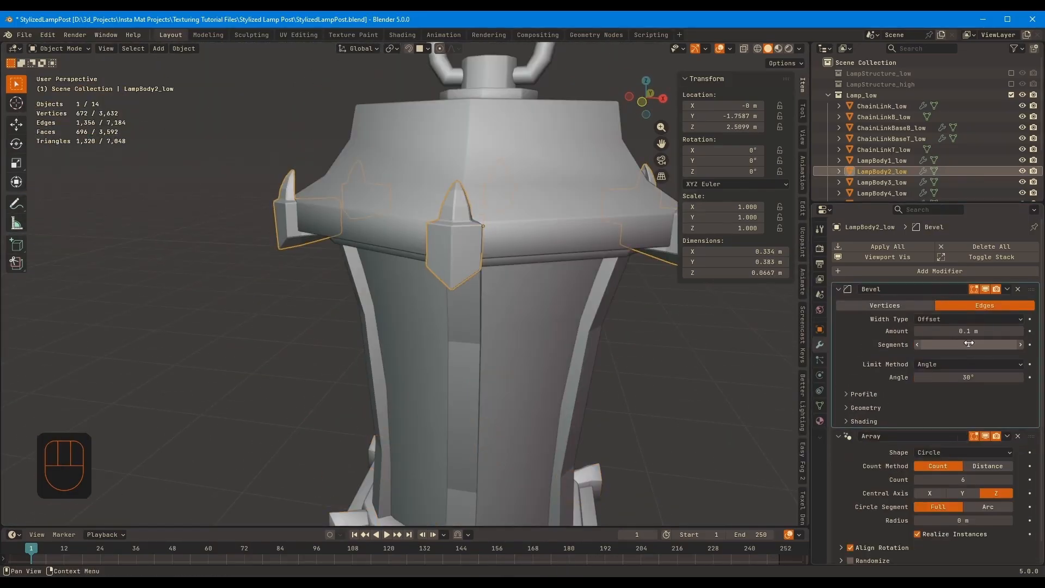
ctrl+scroll(999, 364, down, 1)
ctrl+middle_drag(612, 304, 604, 218)
middle_drag(604, 218, 555, 245)
Assign a bevel weight to LampBody2_low's edges, leaving out the loop around its spike, and shade it smooth
key(Tab)
key(a)
alt+shift+click(446, 246)
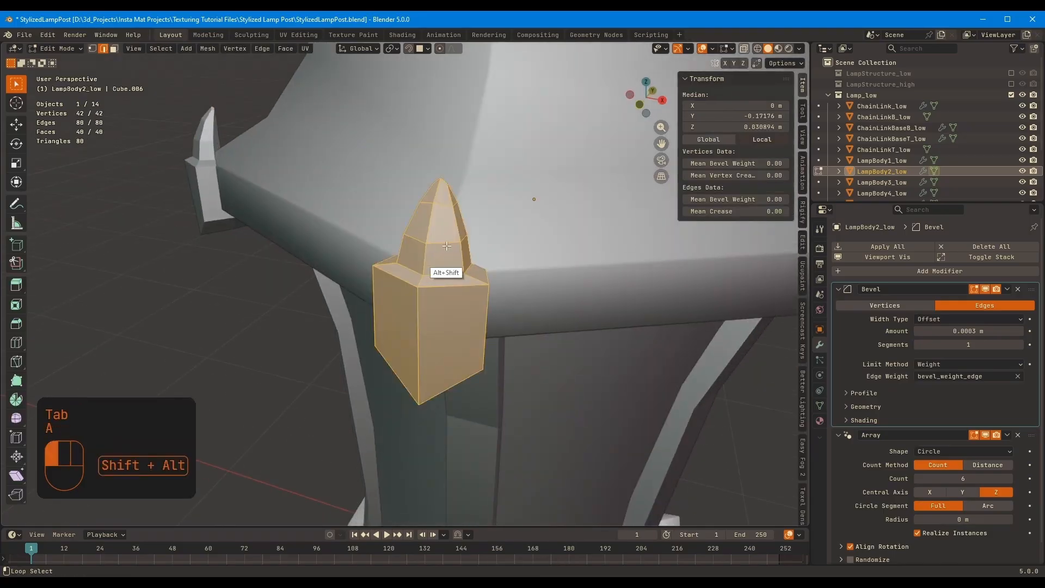
drag(847, 204, 865, 205)
key(Tab)
right_click(468, 282)
click(468, 282)
Add a Bevel modifier above the Array on LampBody4_low, limited by weight, with an amount of 0.0003 m
shift+middle_drag(490, 414, 513, 263)
click(457, 264)
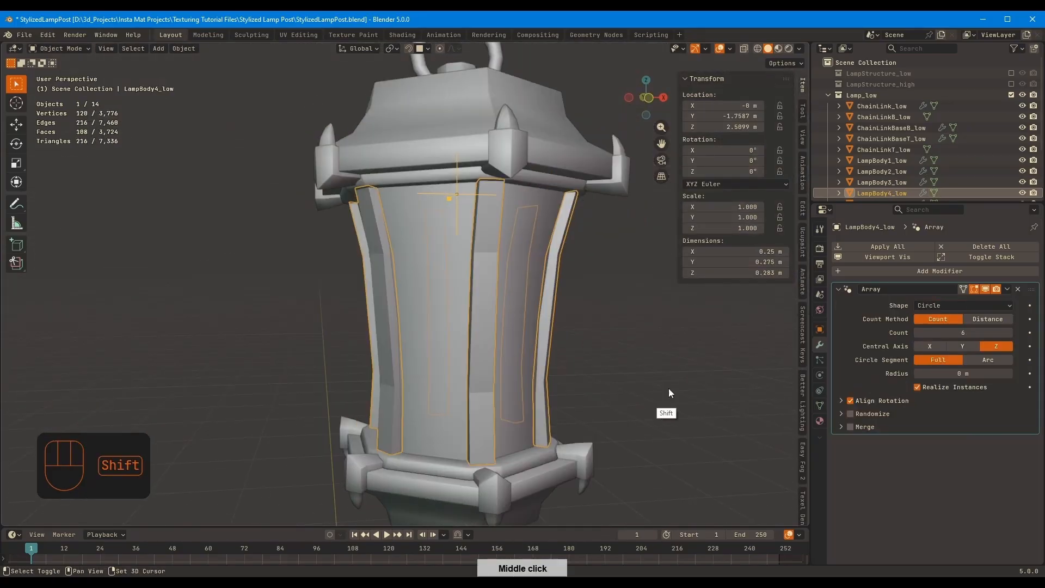
key(shift+a)
text(bev)
click(880, 461)
click(971, 362)
click(975, 394)
middle_drag(645, 348, 610, 348)
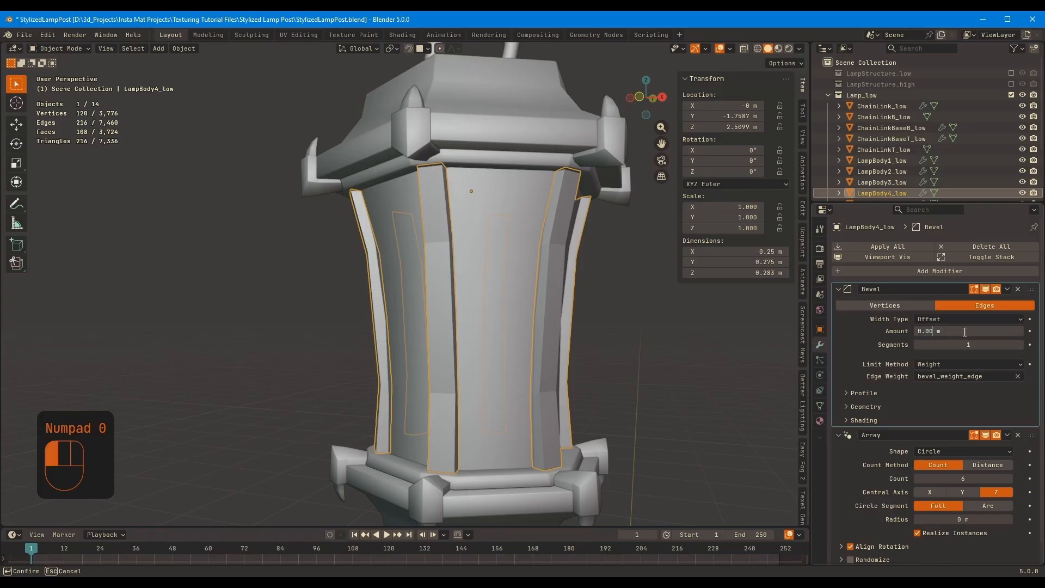
text(3)
key(Return)
Isolate LampBody4_low and set the mean bevel weight of its strip's outline edges to 1.00, leaving out the cross loops
middle_drag(599, 328, 517, 313)
key(Tab)
key(KP_Divide)
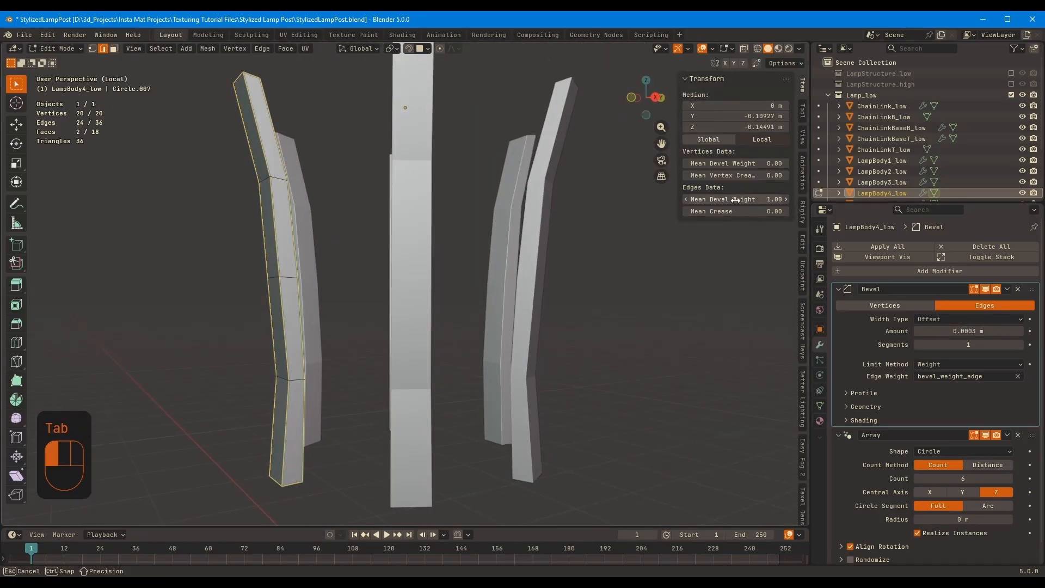
key(Tab)
Set LampBody4_low's bevel amount to 0.0005 m and shade it smooth, returning to the full lamp
middle_drag(413, 305, 388, 326)
click(938, 331)
right_click(563, 350)
mouse_move(564, 348)
ctrl+middle_down()
mouse_move(590, 308)
mouse_move(583, 287)
mouse_move(489, 275)
ctrl+middle_up()
key(Tab)
key(2)
key(KP_Divide)
middle_drag(419, 262, 304, 226)
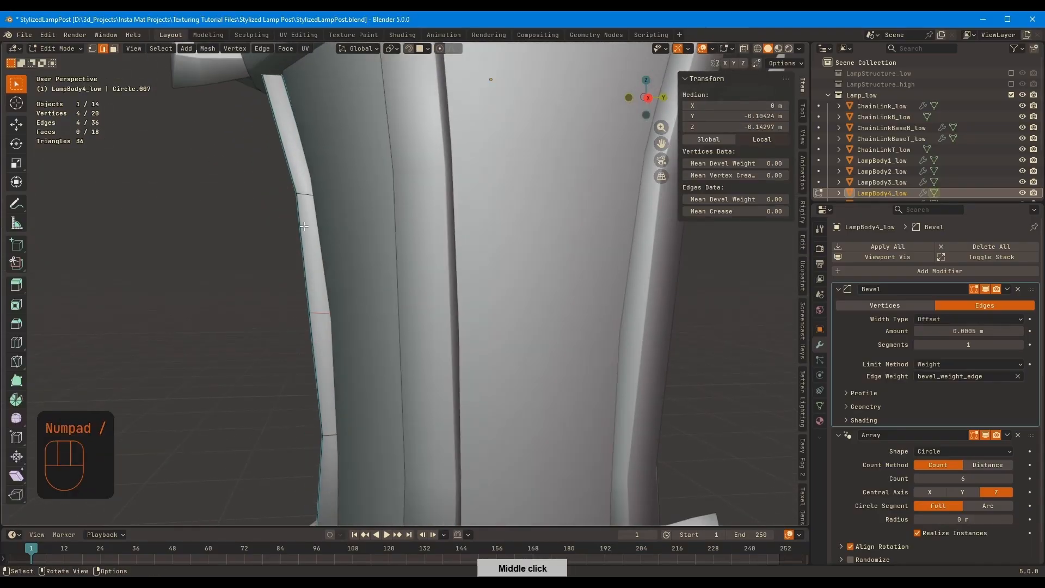
click(453, 367)
key(Tab)
Deselect the lamp parts and save the file
ctrl+middle_drag(457, 366, 490, 424)
click(626, 310)
middle_drag(626, 310, 728, 288)
key(ctrl+s)
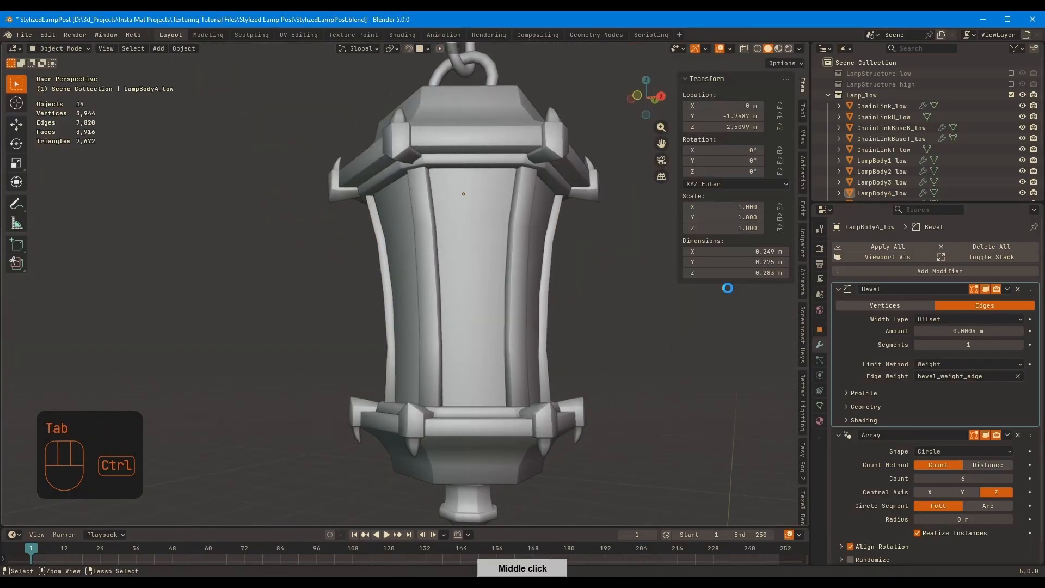
middle_drag(671, 324, 721, 329)
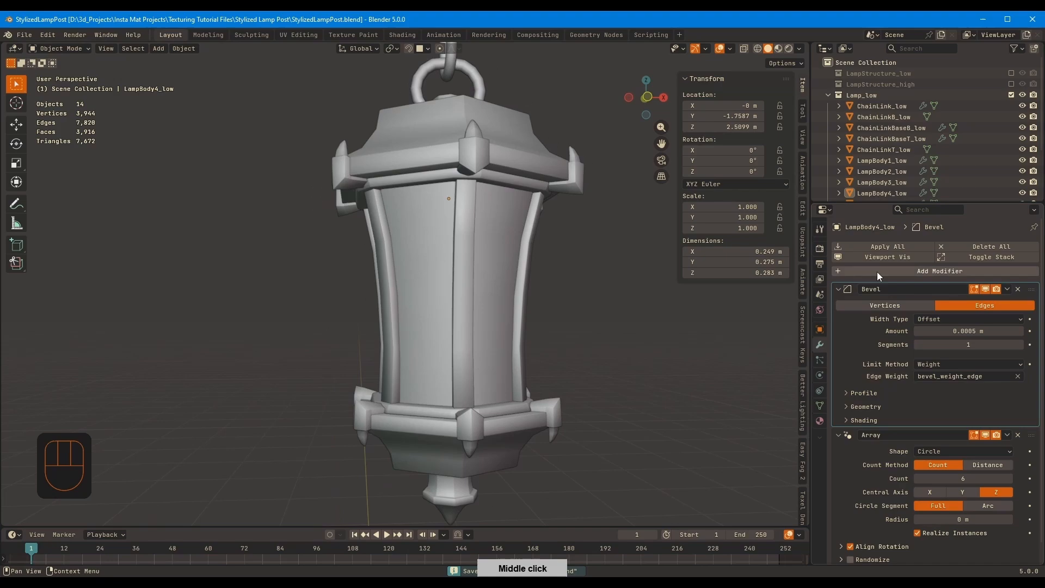
Enlarge the outliner to list all lamp parts and turn on the wireframe overlay
click(882, 202)
drag(880, 200, 880, 313)
key(q)
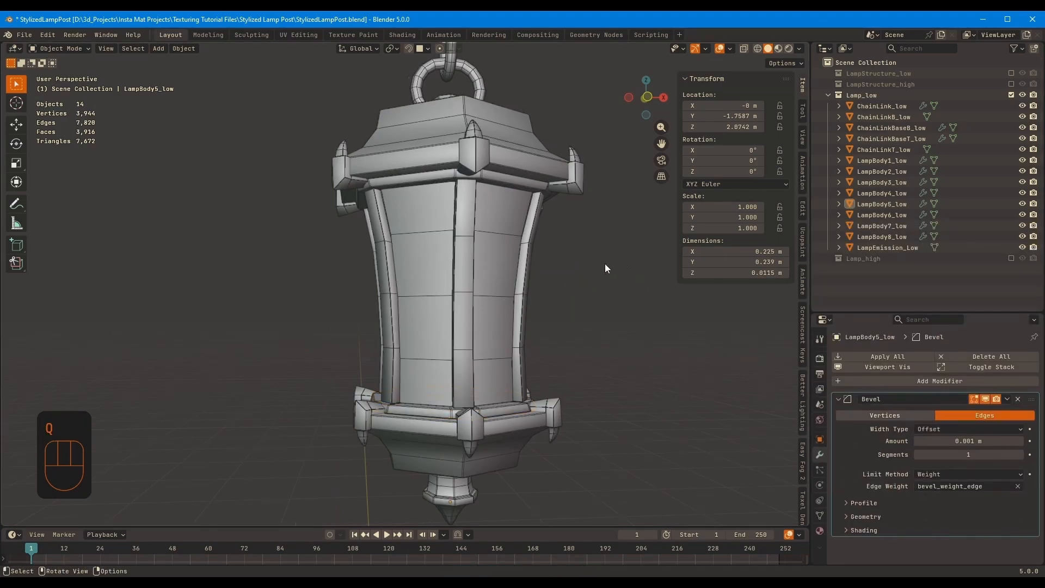
Check the modifiers on the chain links and both chain link bases in the Lamp_low collection
middle_drag(605, 264, 550, 299)
click(896, 150)
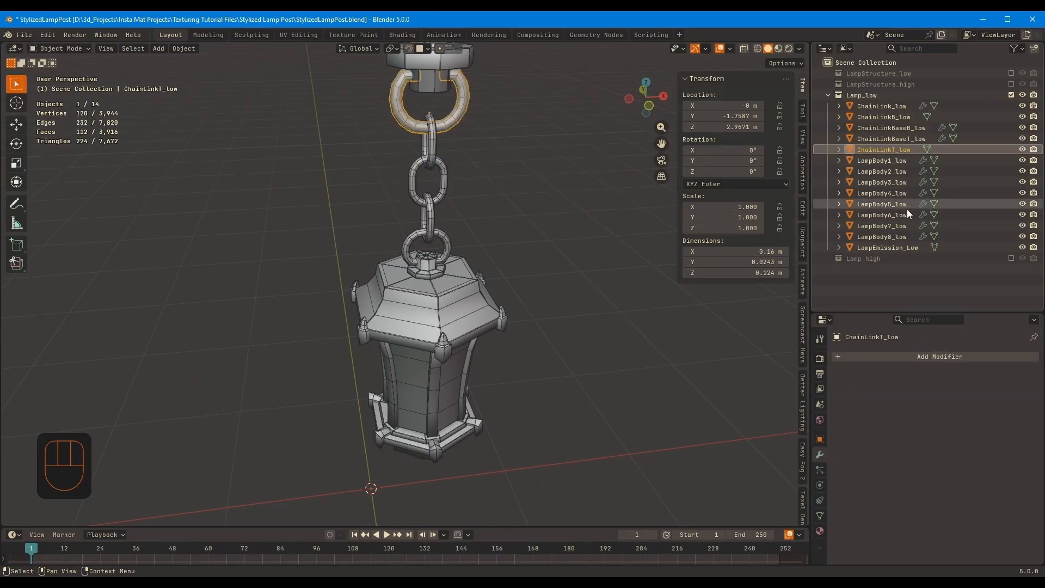
click(901, 108)
scroll(445, 286, down, 1)
middle_drag(445, 287, 463, 247)
scroll(878, 370, down, 2)
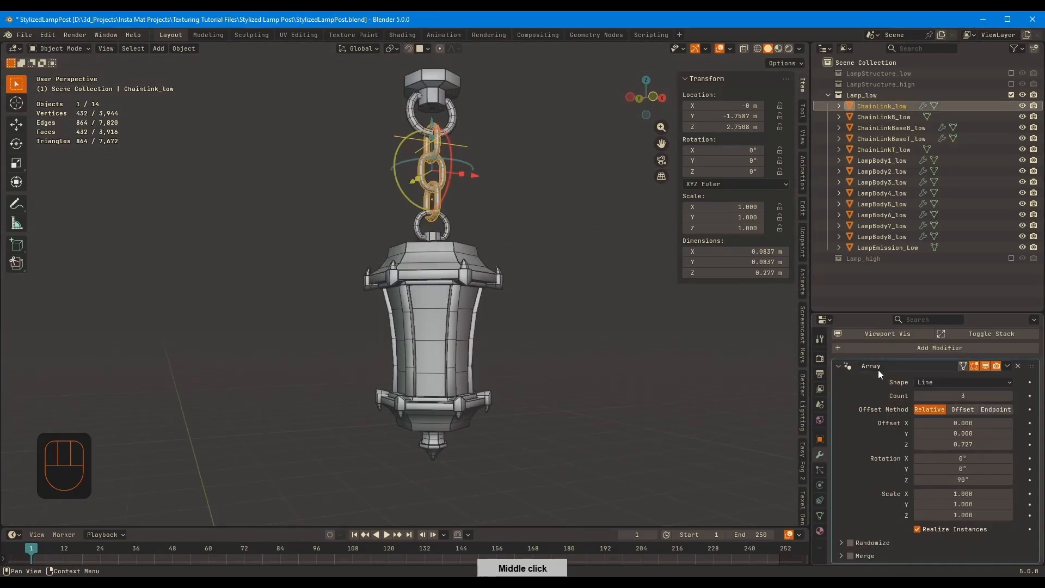
click(839, 365)
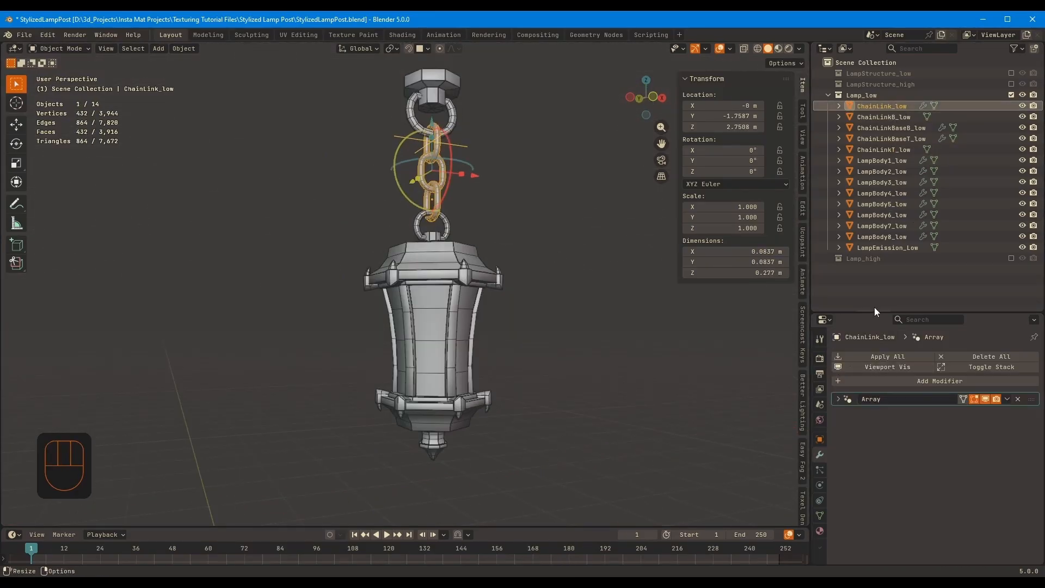
click(887, 128)
click(836, 398)
click(892, 139)
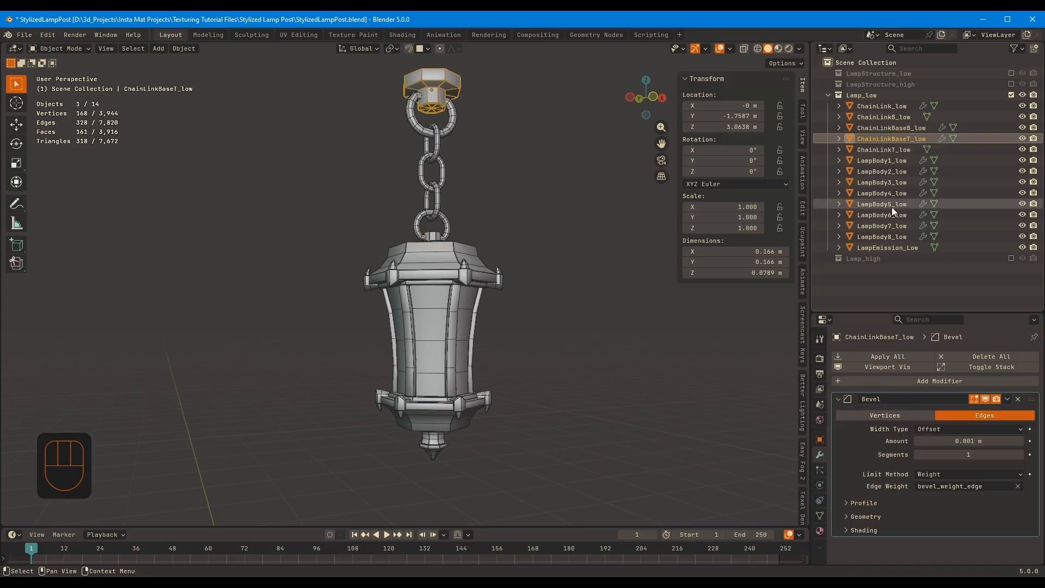
Select all objects in the Lamp_low collection and apply Visual Geometry to Mesh
click(897, 248)
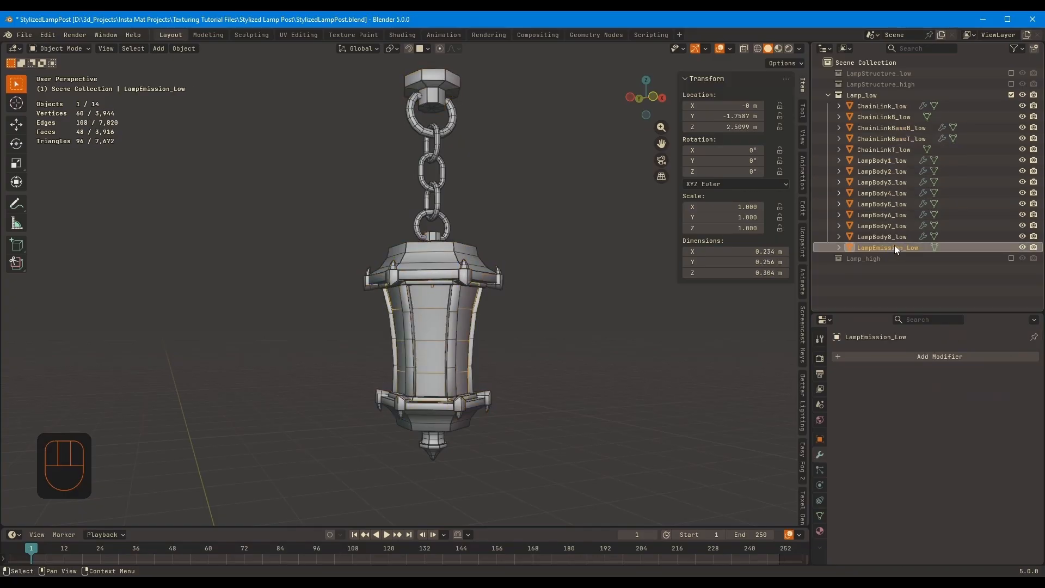
shift+click(891, 111)
key(ctrl+a)
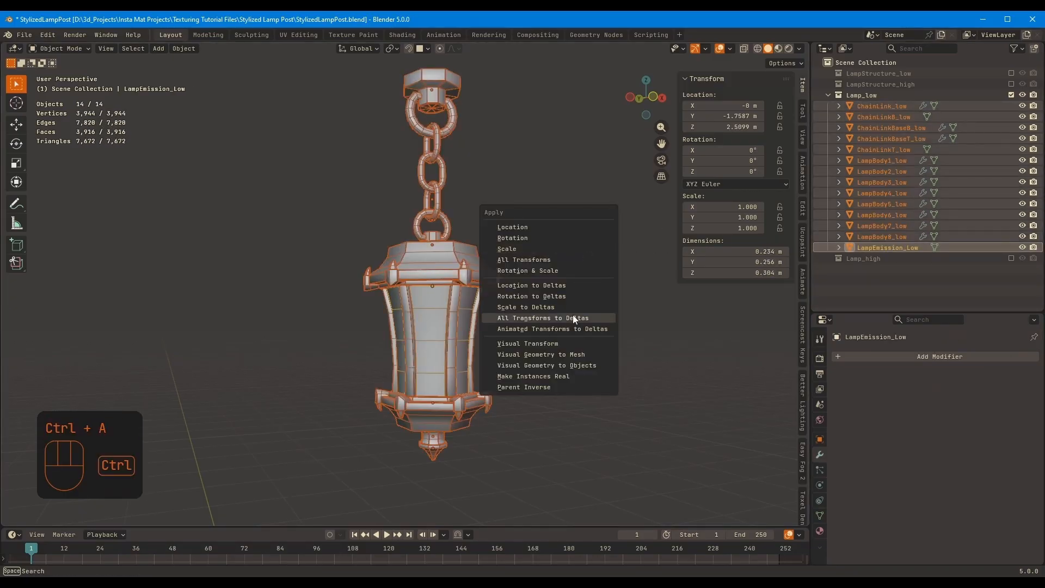
click(584, 355)
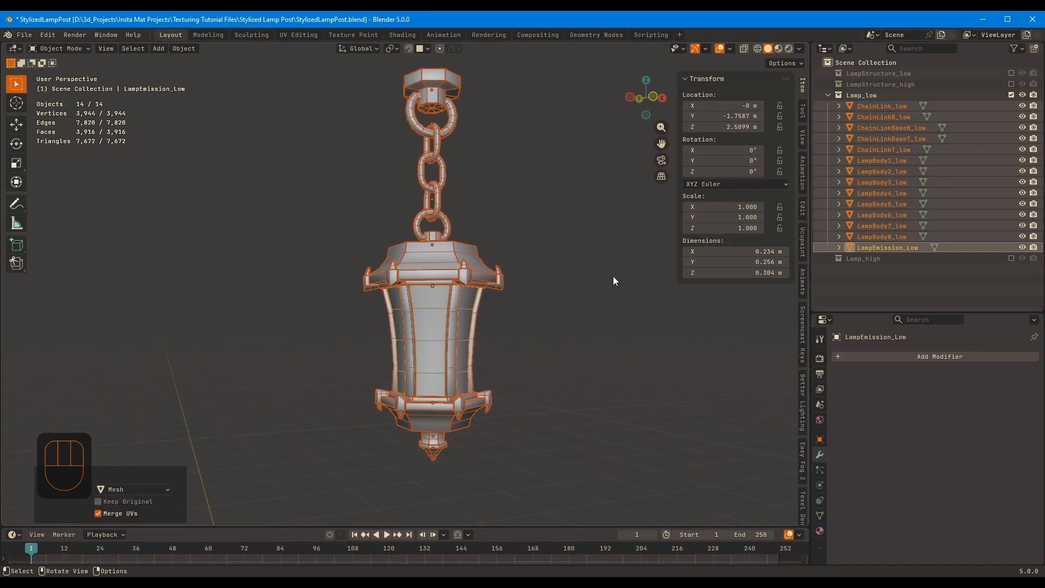
Deselect the lamp parts, save the file and turn off the wireframe overlay
middle_drag(614, 277, 597, 298)
click(597, 298)
key(ctrl+s)
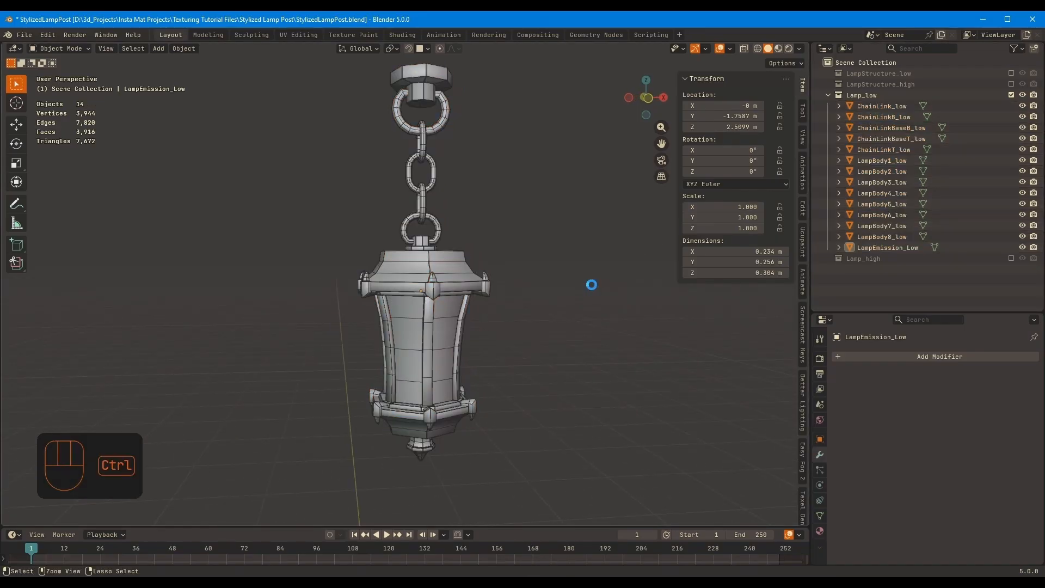
key(q)
click(588, 286)
mouse_move(590, 285)
middle_down()
mouse_move(647, 254)
mouse_move(604, 272)
middle_up()
shift+middle_drag(604, 272, 601, 301)
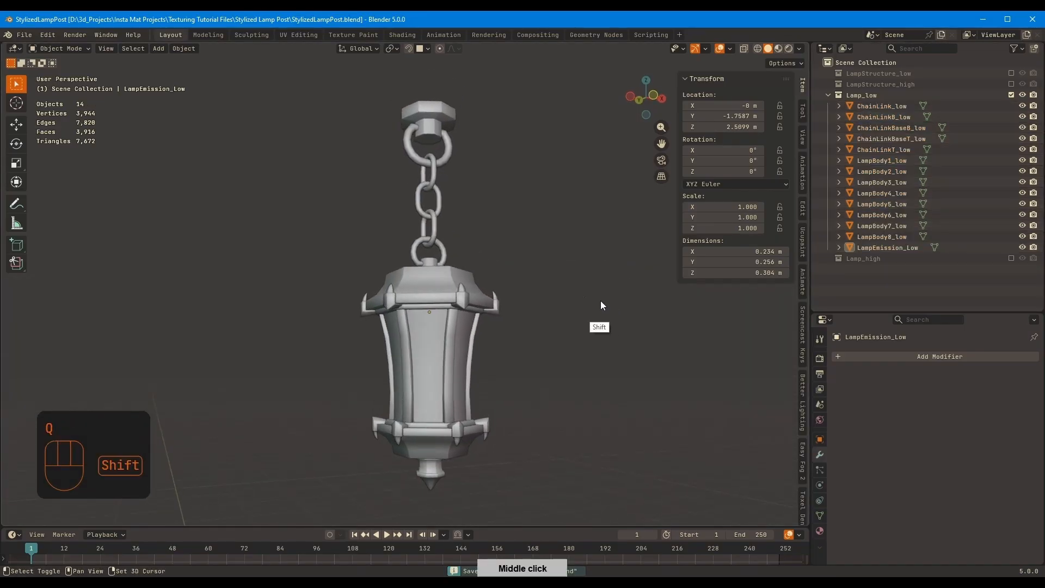
Select all lamp parts and check their total triangle count in the statistics
key(a)
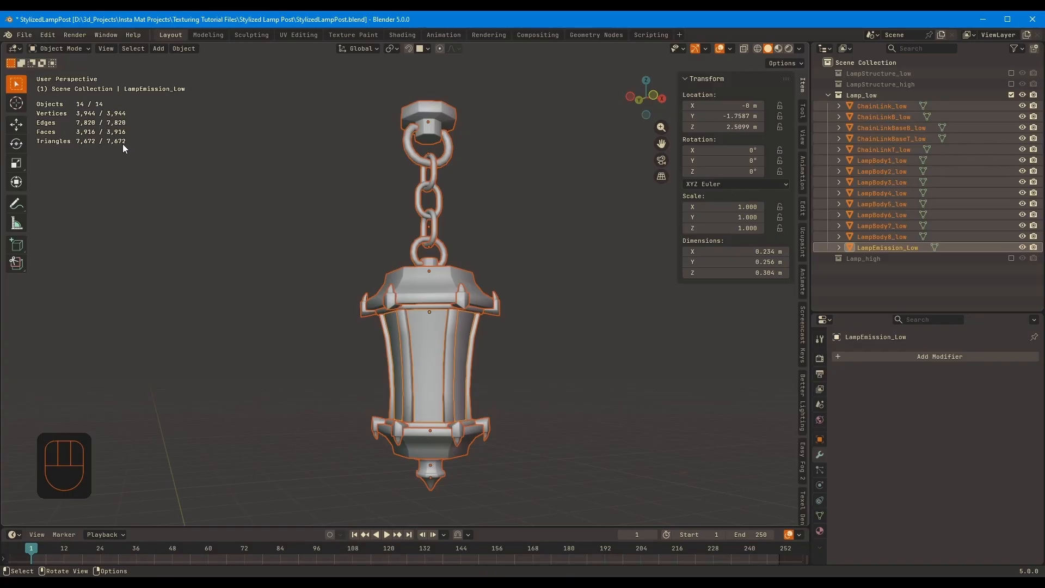
middle_drag(479, 243, 421, 325)
scroll(446, 264, up, 2)
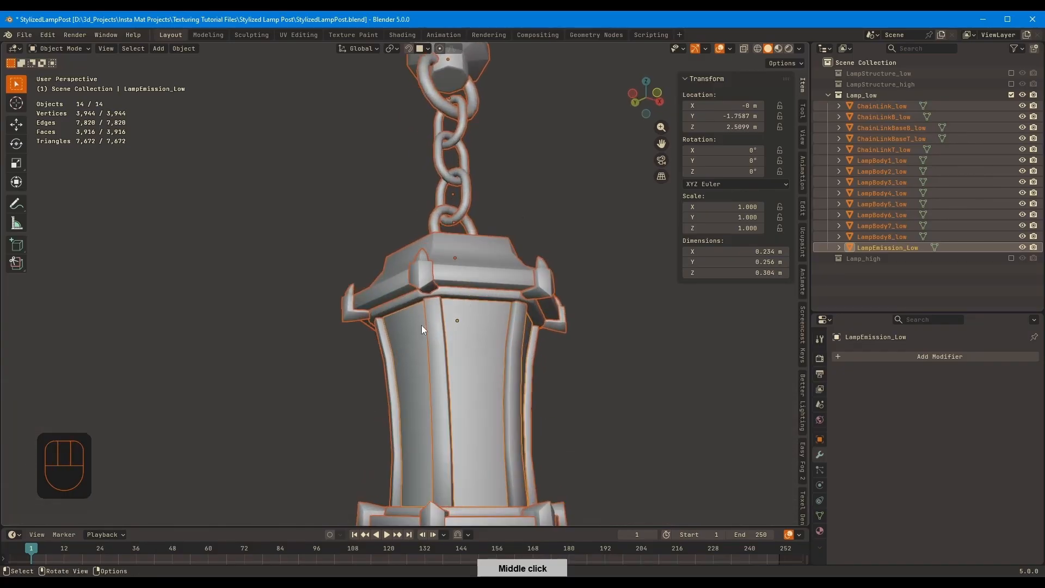
shift+middle_drag(488, 293, 460, 256)
click(550, 252)
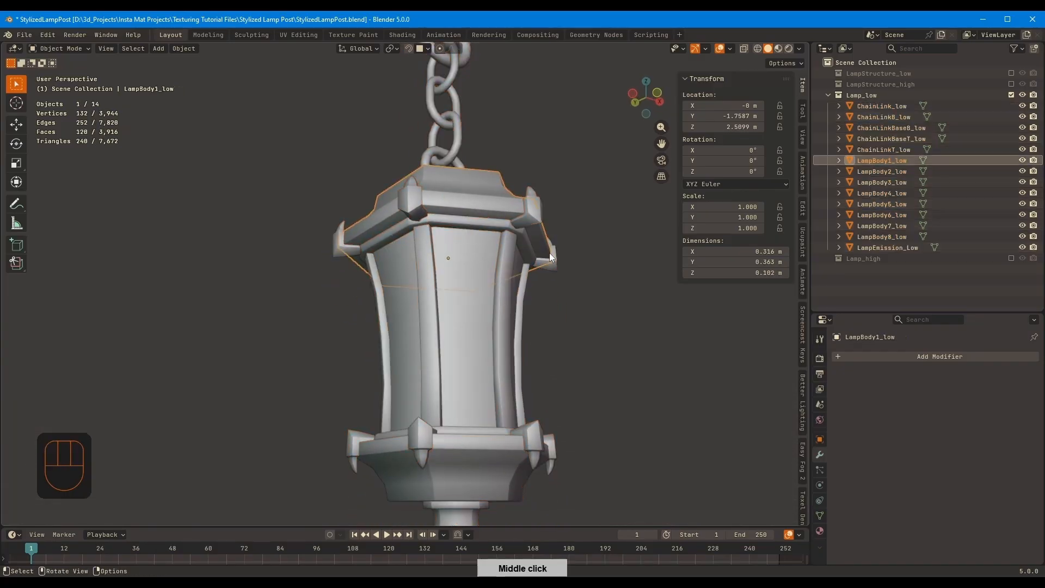
Examine the lamp's bevels and smooth shading from several angles, including the mesh edges of LampBody7_low
middle_drag(586, 284, 470, 348)
middle_drag(470, 348, 473, 240)
middle_drag(484, 240, 604, 294)
shift+middle_drag(579, 296, 512, 237)
middle_drag(555, 243, 494, 250)
click(369, 367)
key(Tab)
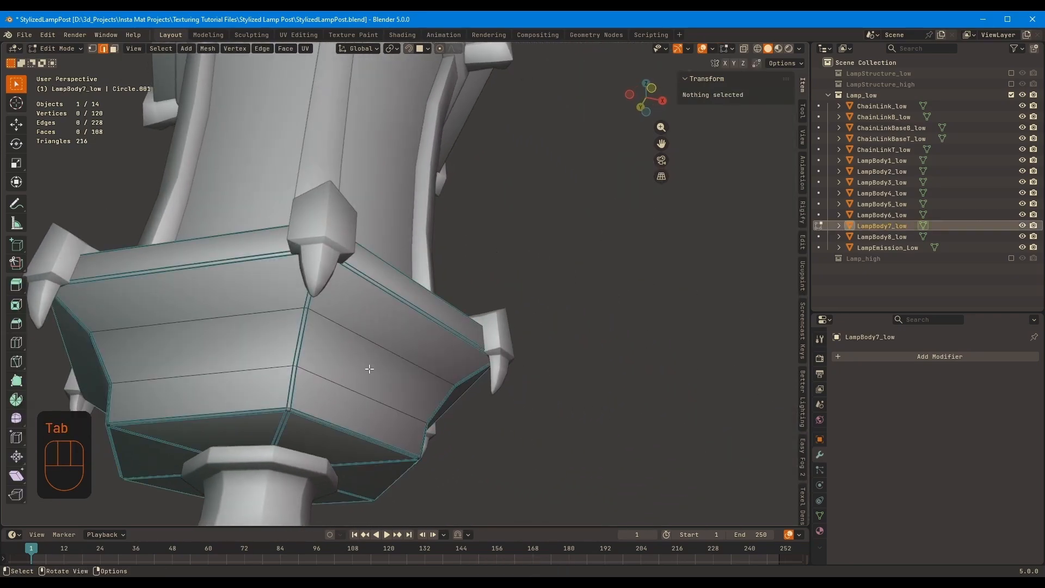
key(Tab)
ctrl+middle_drag(479, 294, 475, 330)
middle_drag(476, 330, 506, 313)
shift+middle_drag(506, 313, 518, 388)
click(537, 300)
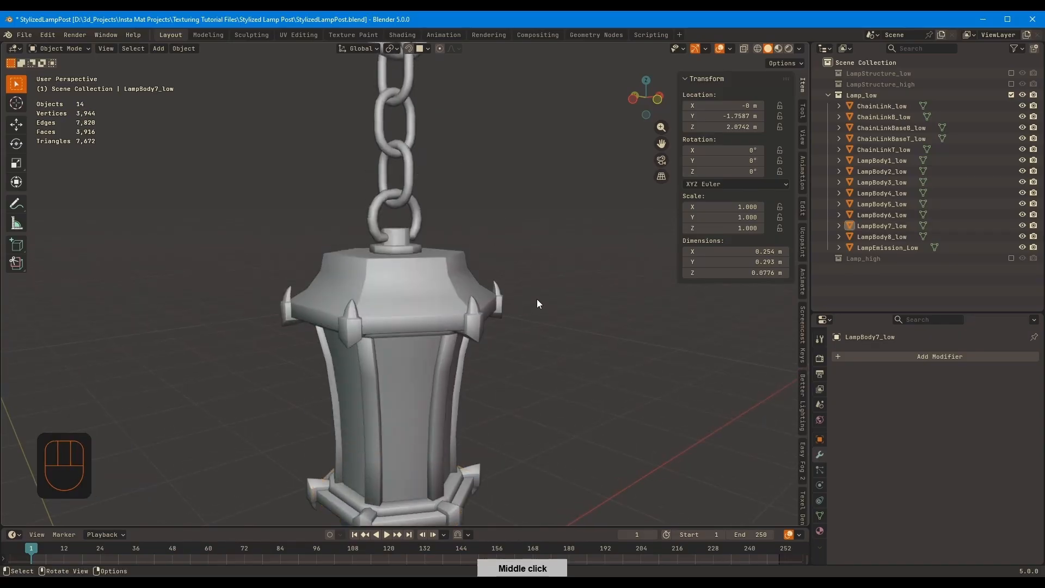
ctrl+middle_drag(537, 299, 539, 332)
Show the LampStructure_low collection, apply Visual Geometry to Mesh to all its objects and deselect them
click(1011, 73)
click(901, 85)
shift+click(913, 147)
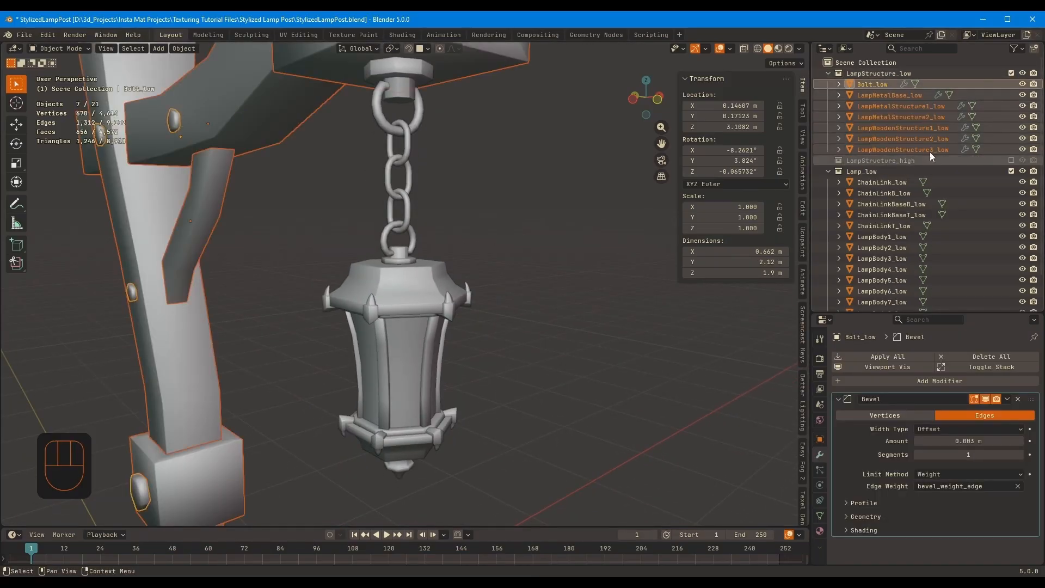
click(917, 129)
click(899, 97)
ctrl+middle_drag(486, 287, 540, 266)
ctrl+middle_drag(540, 267, 546, 243)
key(ctrl+a)
click(550, 243)
click(605, 200)
middle_drag(609, 191, 560, 276)
scroll(961, 149, down, 3)
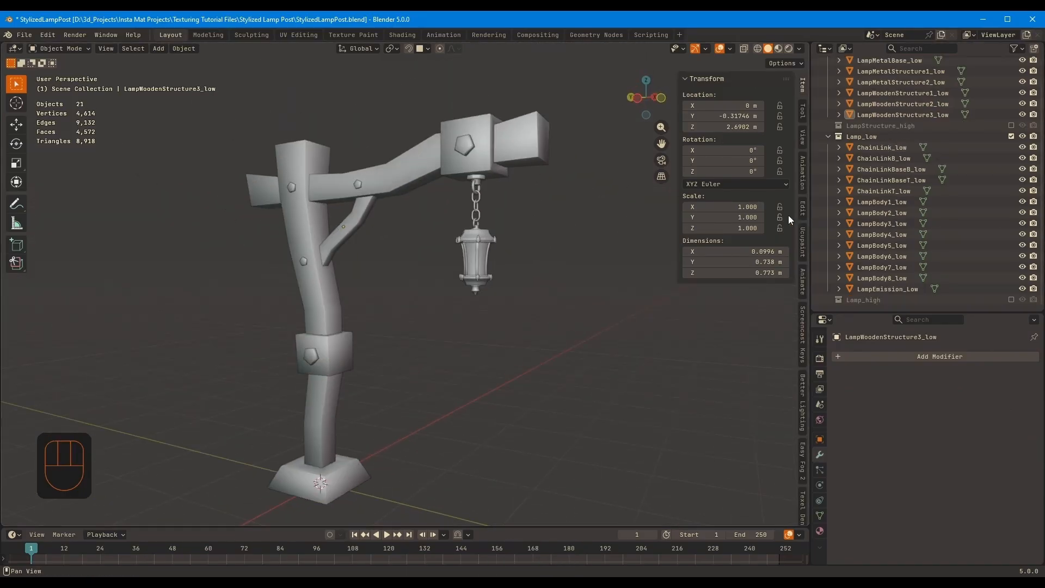
shift+middle_drag(629, 278, 696, 272)
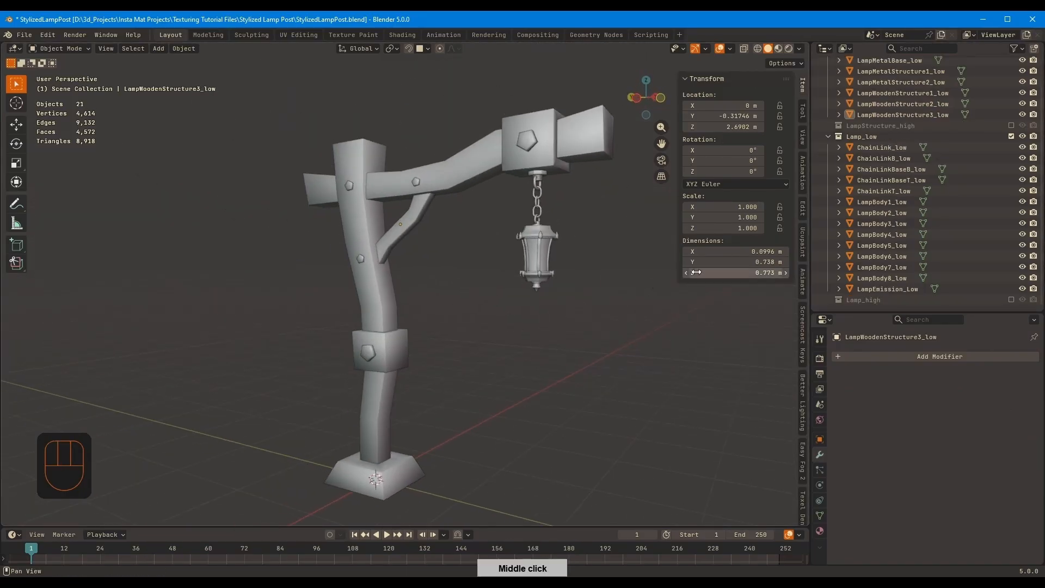
Show the LampStructure_high and Lamp_high collections instead of the two low-poly ones and hide the viewport sidebar
click(1011, 136)
click(1011, 74)
click(1011, 84)
click(1010, 182)
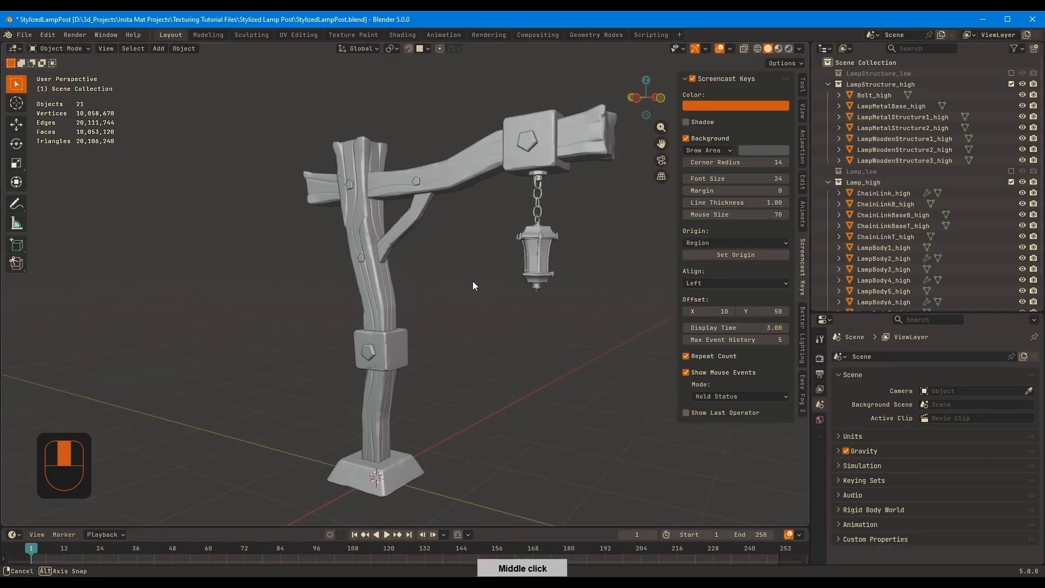
middle_drag(473, 281, 435, 271)
shift+middle_drag(279, 236, 271, 252)
middle_drag(524, 191, 571, 190)
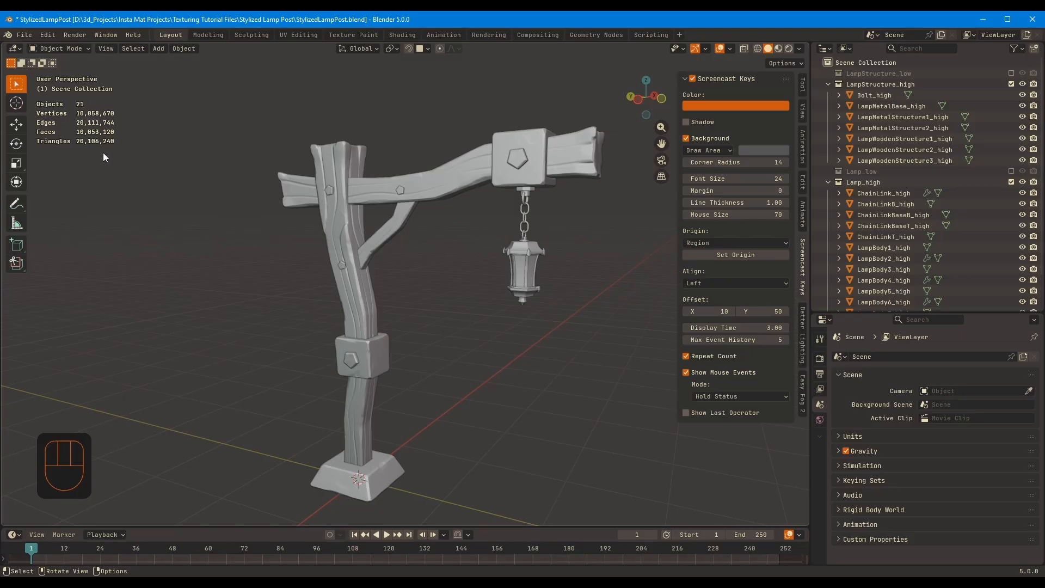
key(n)
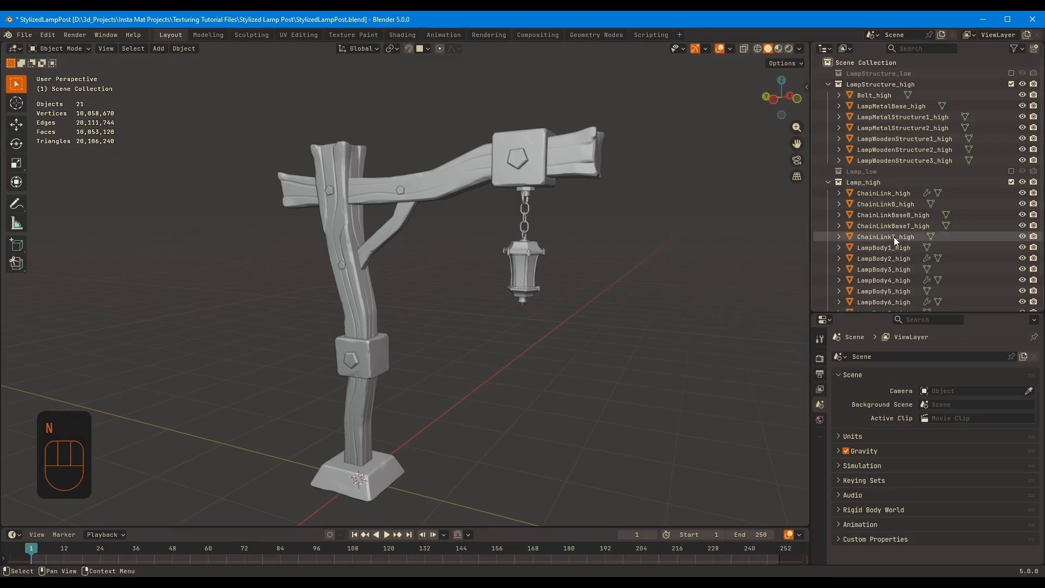
middle_drag(896, 240, 899, 200)
middle_drag(368, 240, 351, 256)
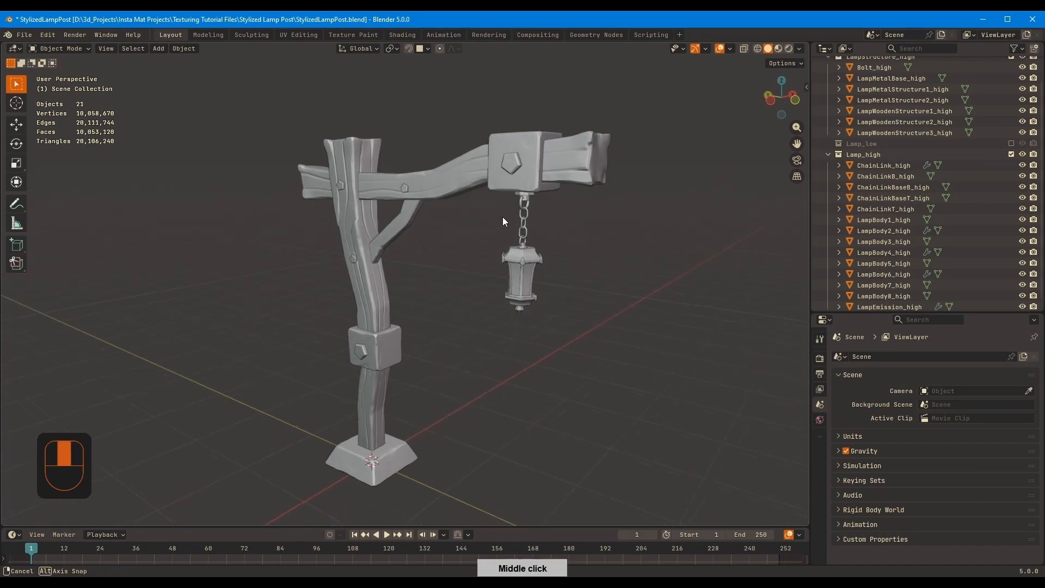
middle_drag(503, 217, 494, 302)
Apply the Array modifiers on ChainLink_high and LampBody2_high
click(892, 168)
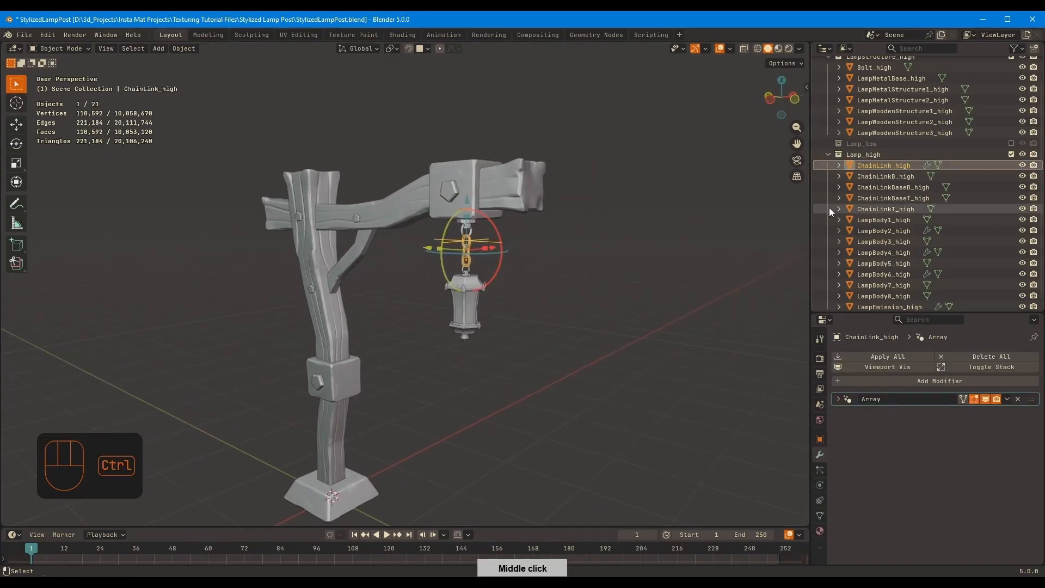
ctrl+middle_drag(493, 266, 658, 185)
middle_drag(420, 221, 672, 269)
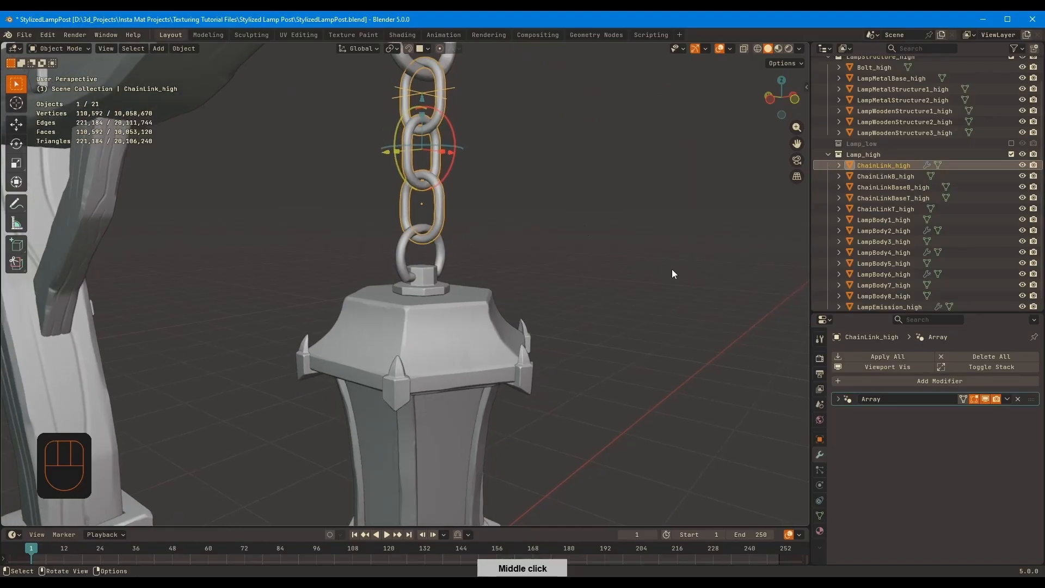
key(ctrl+a)
click(907, 230)
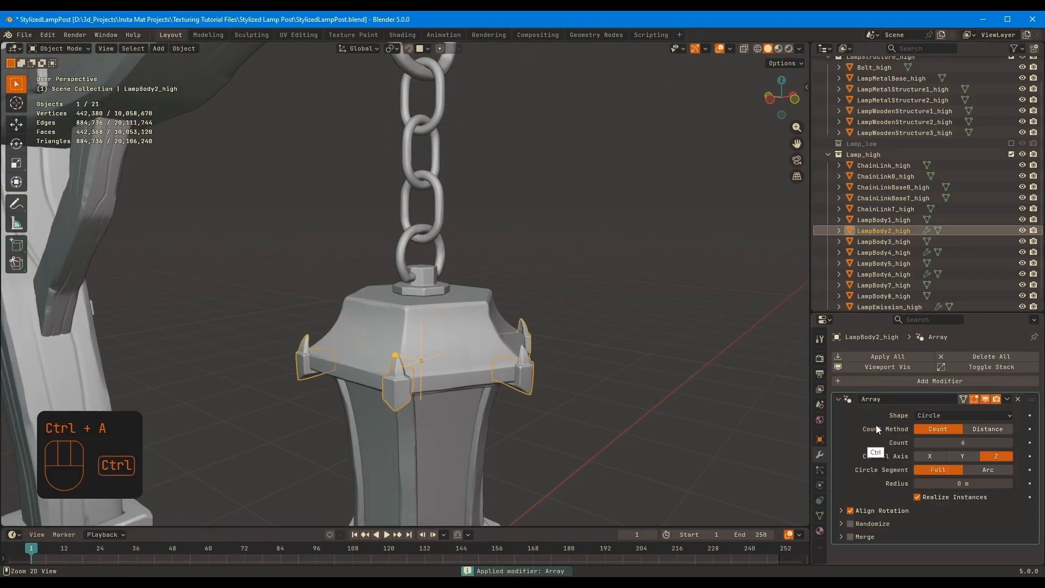
key(ctrl+a)
Apply the remaining modifiers on LampBody4_high, LampBody6_high and LampEmission_high
click(900, 253)
key(ctrl+a)
click(899, 272)
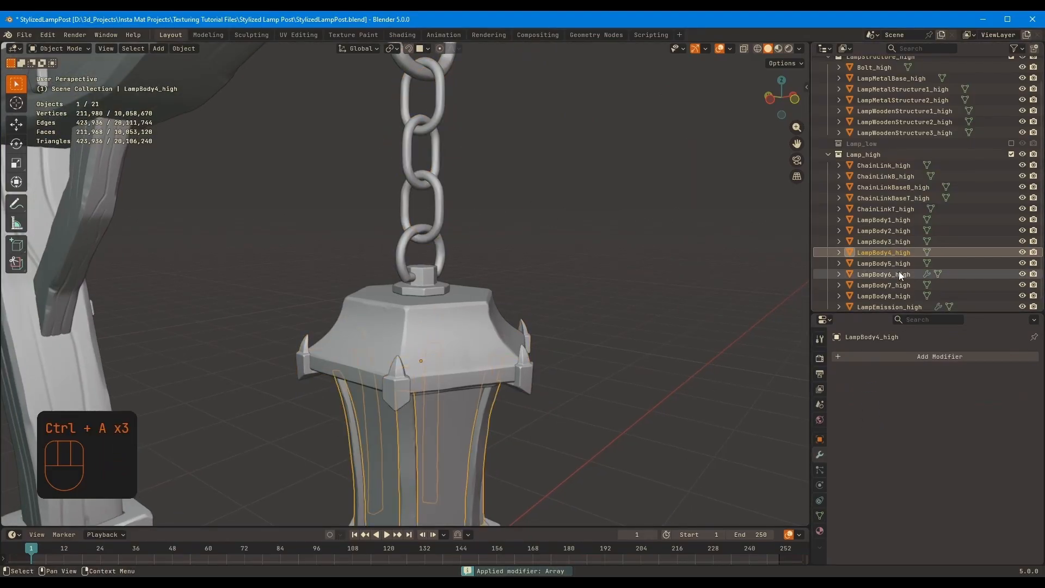
key(ctrl+a)
middle_drag(893, 283, 906, 204)
click(902, 300)
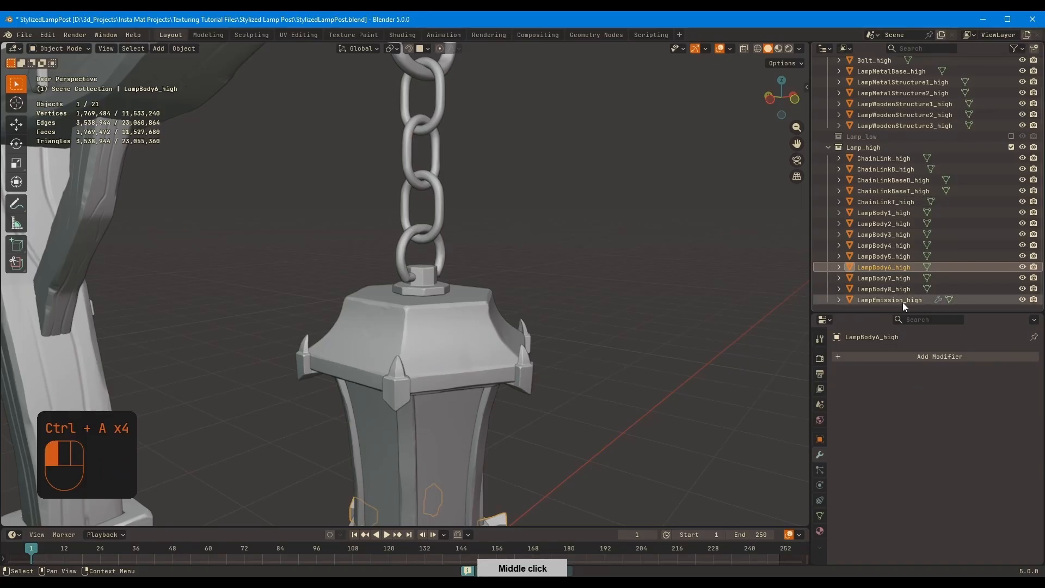
key(ctrl+a)
Deselect the lamp parts and save the file
scroll(652, 241, down, 5)
middle_drag(615, 263, 609, 257)
middle_drag(925, 190, 892, 272)
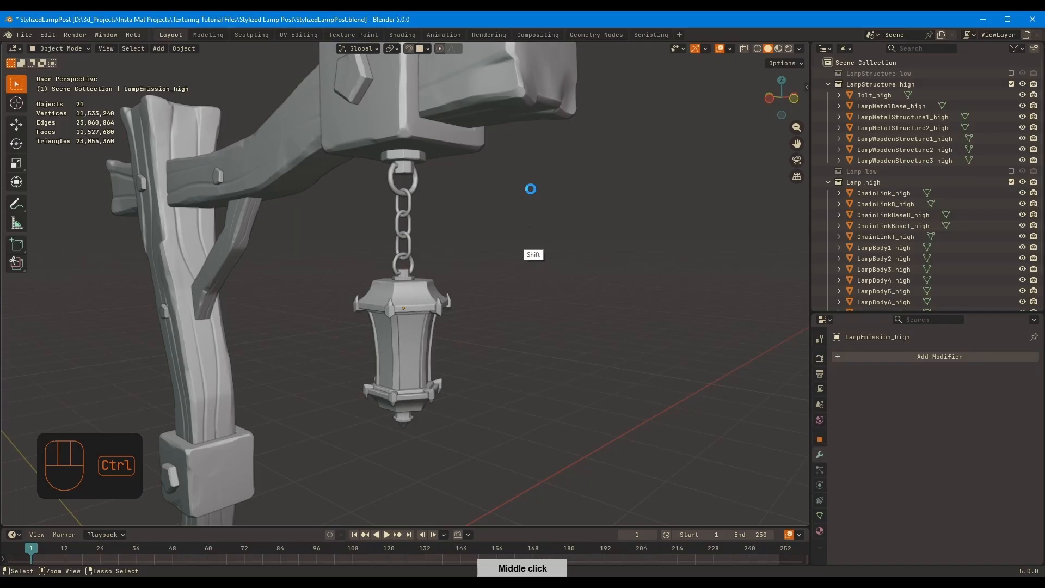
key(ctrl+s)
Try to reduce Bolt_high with a Decimate modifier at ratio 0.2
shift+middle_drag(551, 214, 566, 381)
click(874, 95)
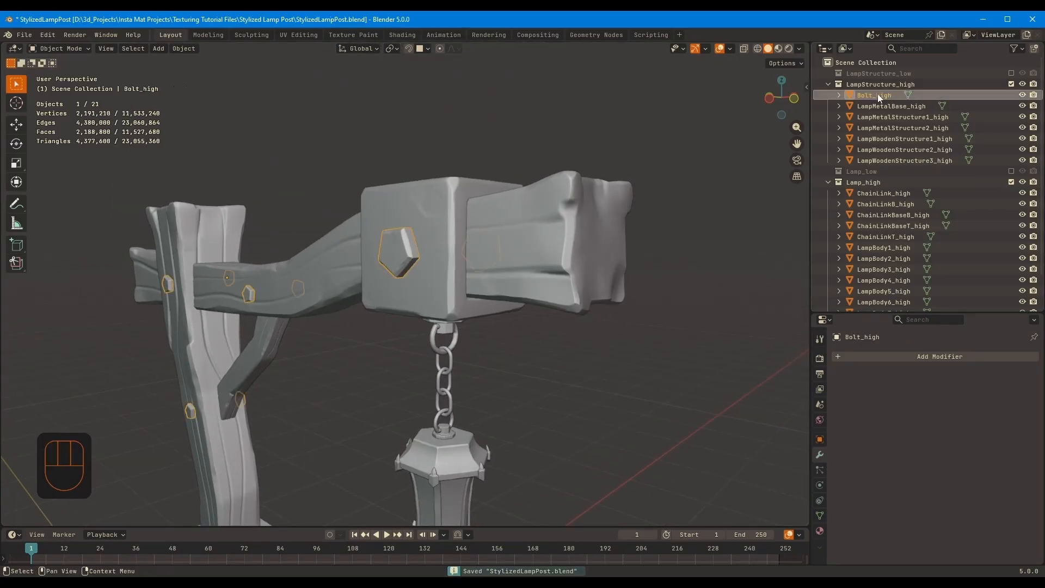
middle_drag(507, 261, 591, 227)
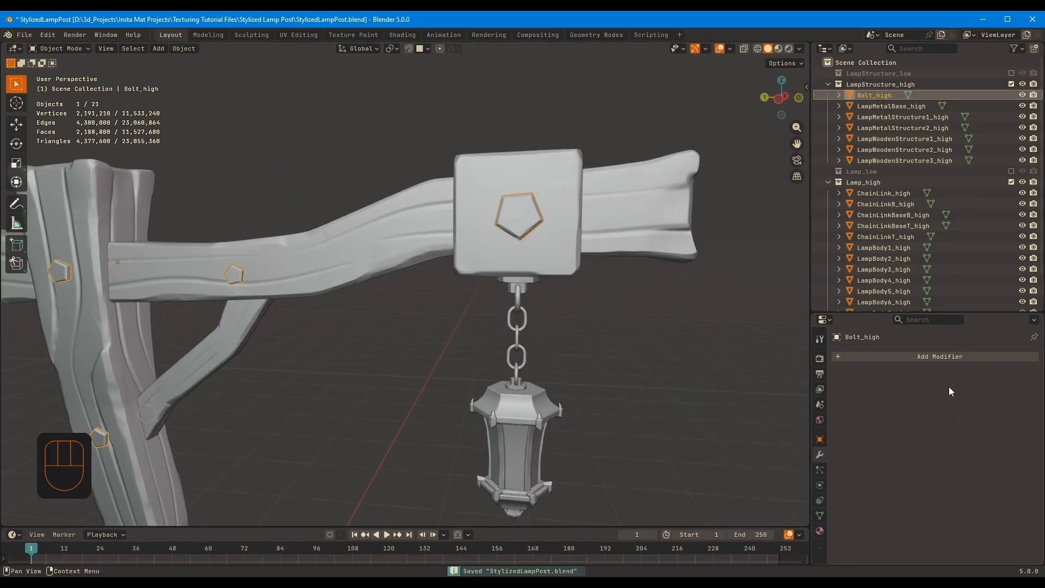
key(shift+a)
text(dec)
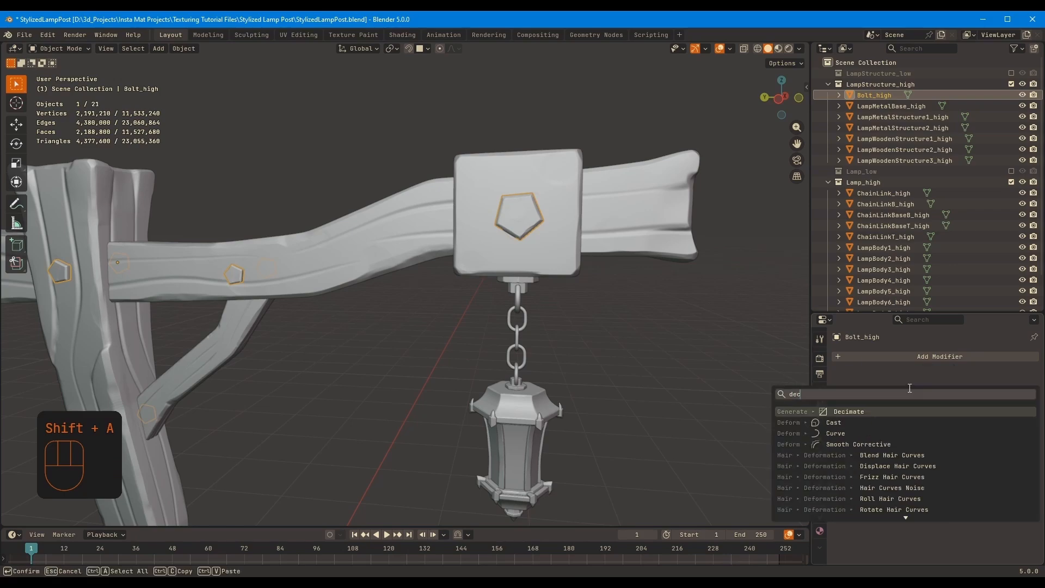
key(Return)
shift+middle_drag(639, 297, 640, 322)
scroll(640, 322, up, 5)
click(935, 428)
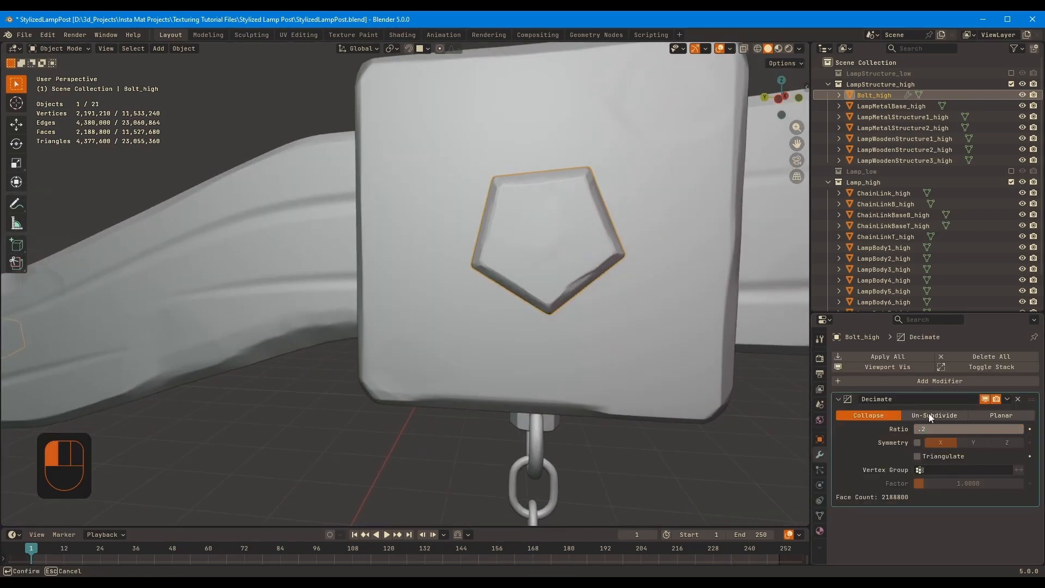
middle_drag(572, 278, 562, 270)
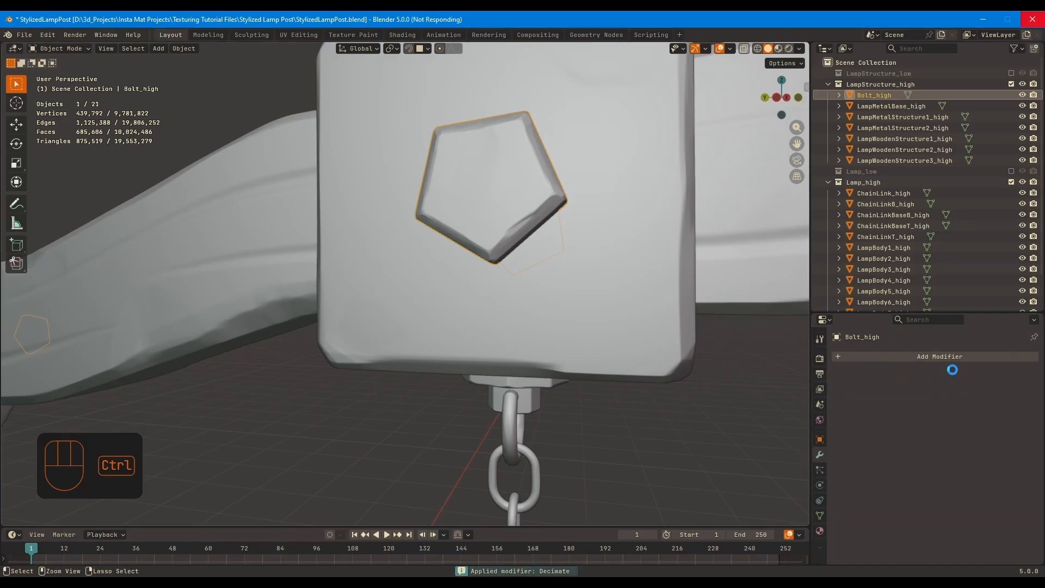
click(1015, 400)
scroll(599, 348, down, 3)
middle_drag(599, 348, 521, 283)
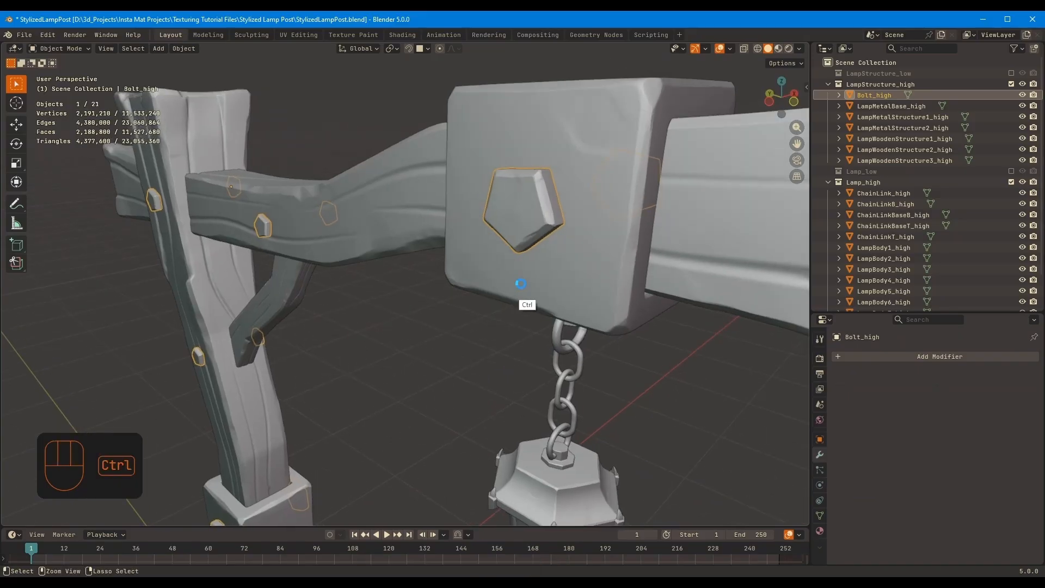
Save the file, then save it under the new name StylizedLampPost2.blend
key(ctrl+s)
click(24, 35)
click(59, 116)
drag(1007, 144, 462, 34)
click(840, 393)
click(840, 392)
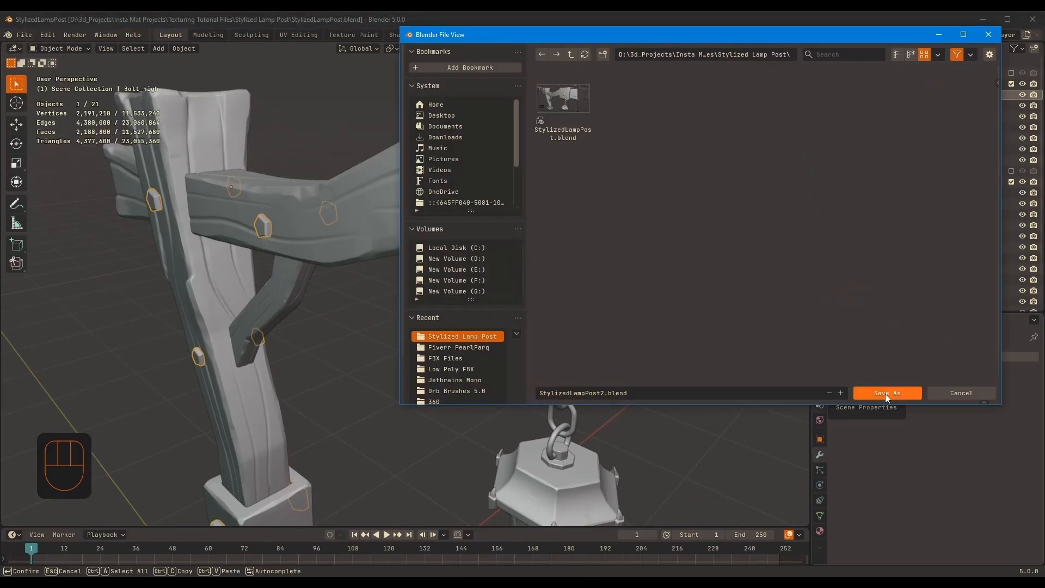
click(886, 393)
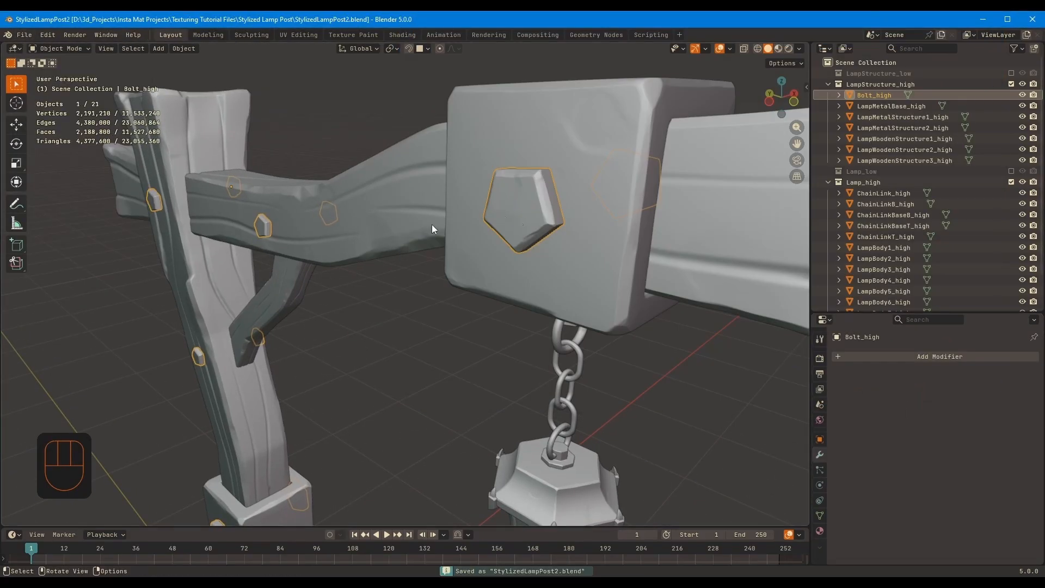
Decimate Bolt_high twice, at ratio 0.2 and then at 0.4, applying each modifier
click(939, 381)
mouse_move(880, 378)
click(947, 245)
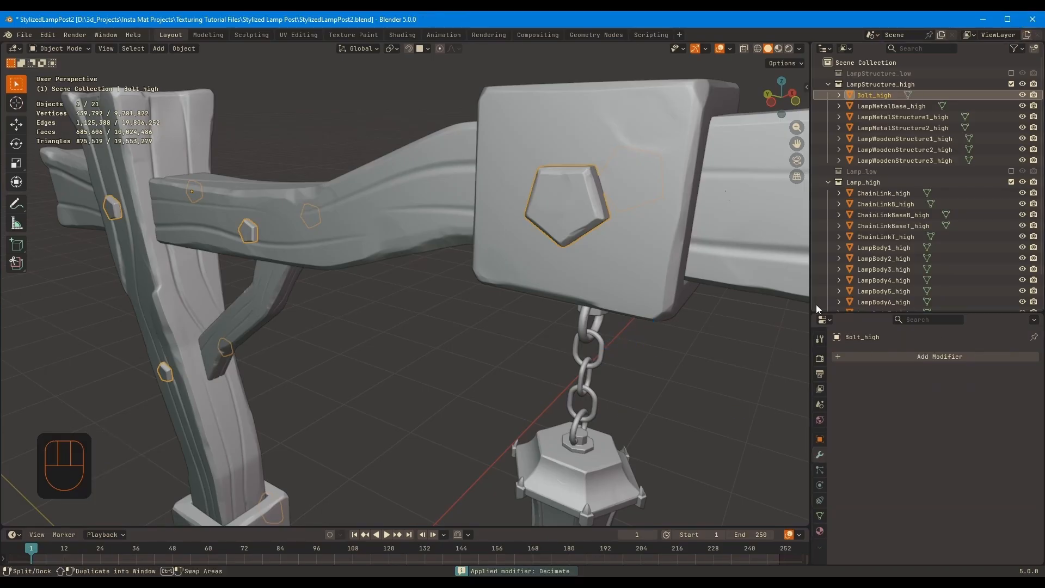
click(969, 429)
text(.4)
key(Return)
key(ctrl+a)
Add one more Decimate modifier at ratio 0.4 to Bolt_high, compare the surface detail and apply it
key(shift+a)
text(d)
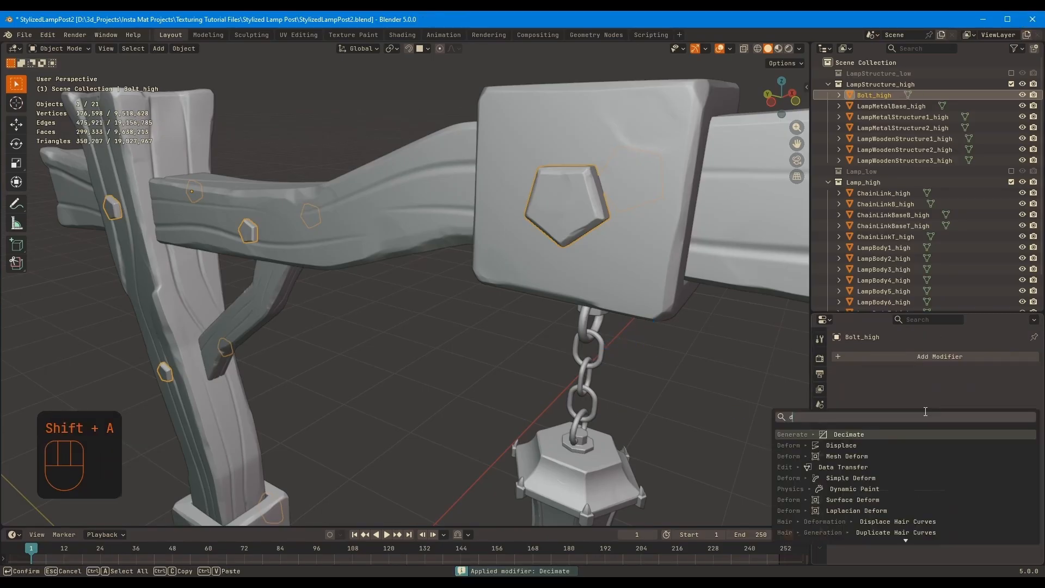
key(Return)
click(935, 429)
text(.4)
key(Return)
scroll(662, 192, up, 3)
scroll(663, 193, up, 3)
click(985, 399)
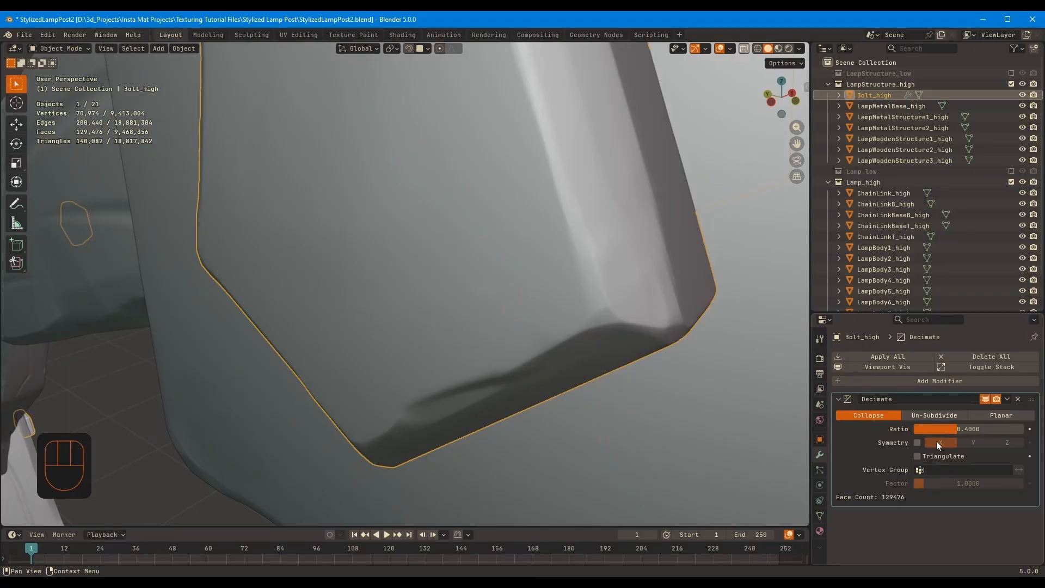
key(ctrl+a)
Add a Decimate modifier with ratio 0.2 to LampMetalBase_high and apply it
scroll(490, 305, down, 8)
middle_drag(479, 305, 443, 308)
click(891, 106)
shift+middle_drag(493, 463, 497, 331)
scroll(496, 331, up, 4)
key(shift+a)
click(963, 428)
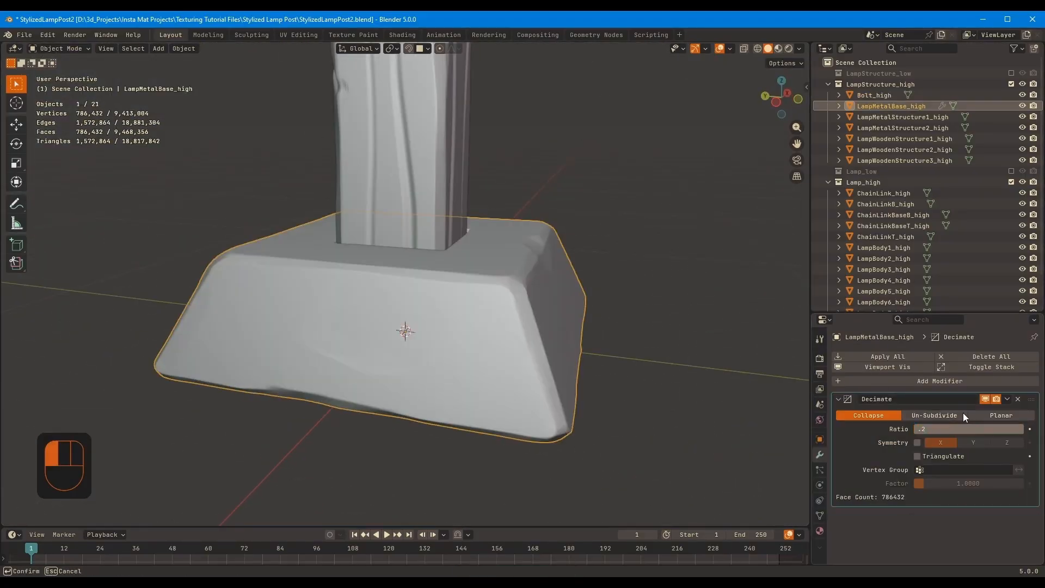
text(.2)
key(Return)
key(ctrl+a)
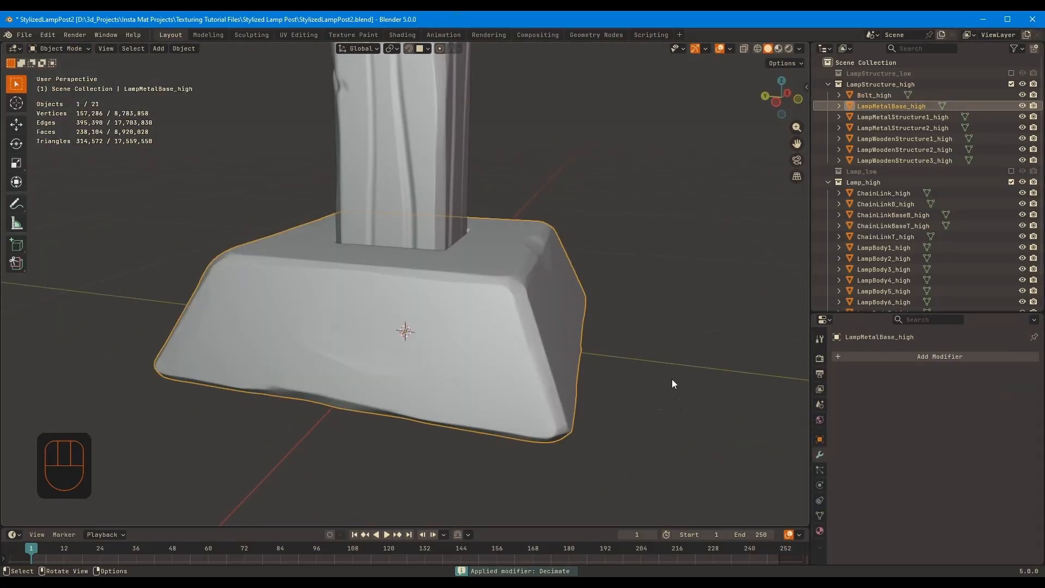
Add a second Decimate modifier to LampMetalBase_high, lower its ratio and apply it
key(shift+a)
click(977, 427)
text(.4)
key(Return)
key(ctrl+a)
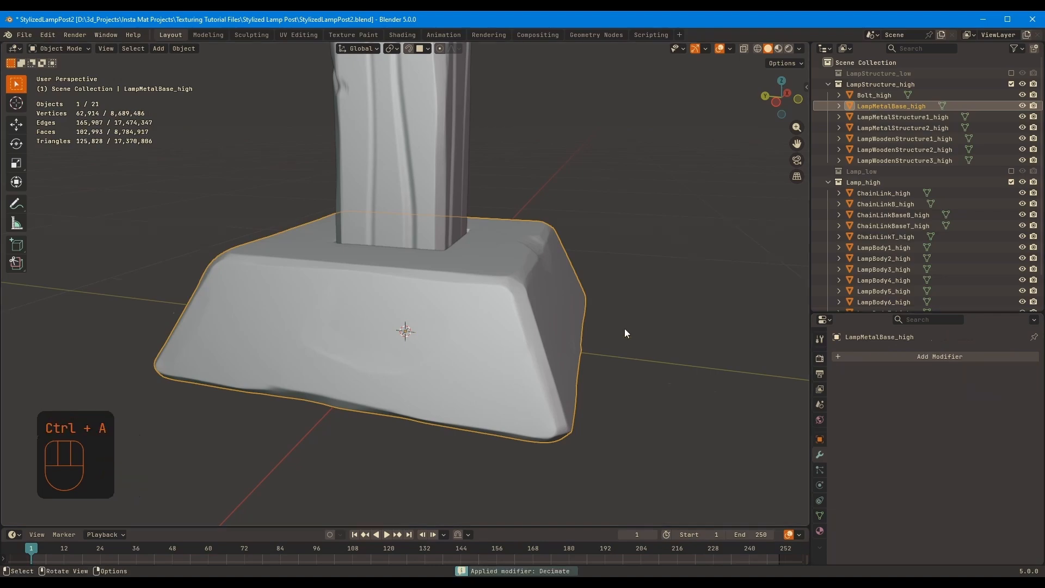
Hide the Lamp_high collection and apply a Decimate modifier with ratio 0.4 to LampMetalStructure1_high
middle_drag(625, 329, 616, 305)
click(474, 256)
key(shift+a)
text(de)
key(Return)
click(1011, 182)
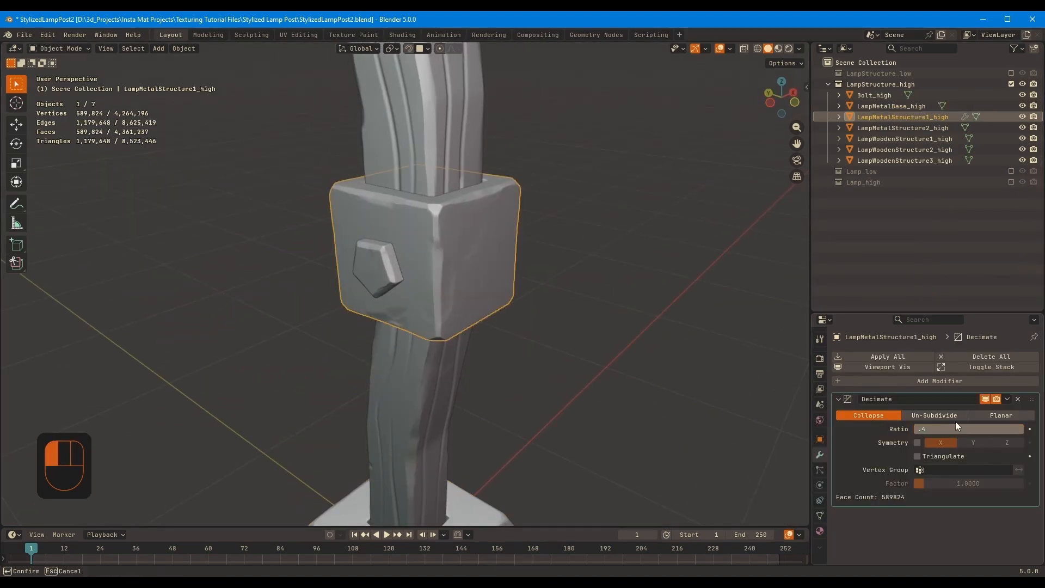
key(Return)
key(ctrl+a)
Add a second Decimate modifier with ratio 0.4 to LampMetalStructure1_high and apply it
key(shift+a)
text(de)
key(Return)
click(970, 425)
text(.4)
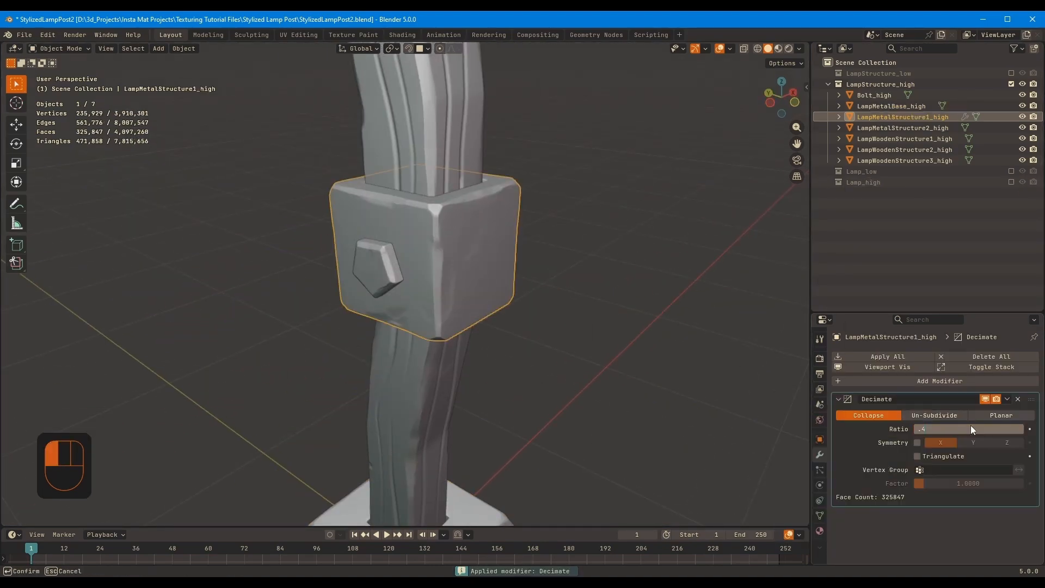
key(Return)
shift+middle_drag(538, 406, 547, 350)
key(ctrl+a)
Add a third Decimate modifier to LampMetalStructure1_high, compare the shape with it off and apply it
key(shift+a)
text(de)
key(Return)
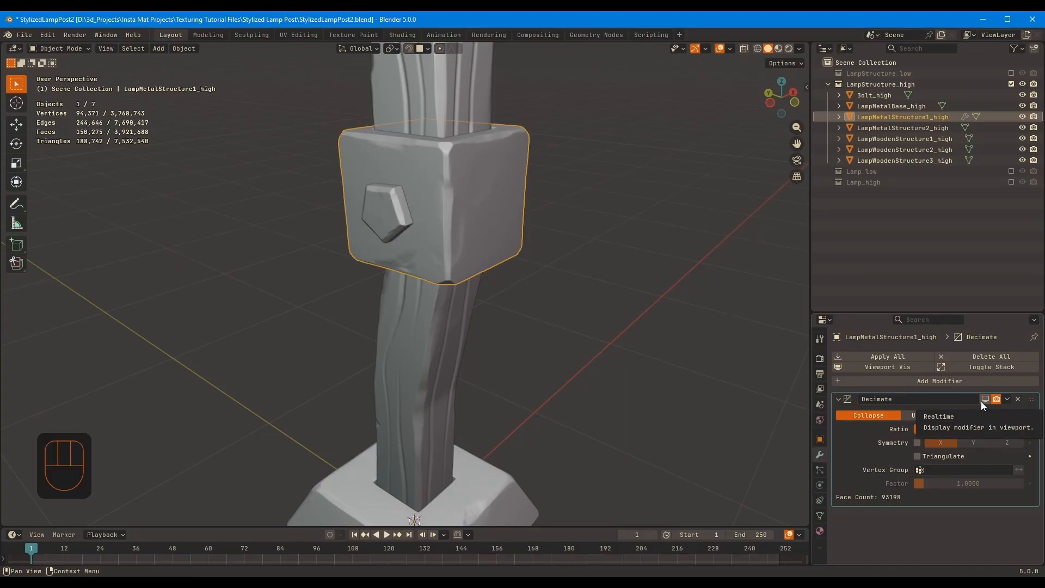
click(984, 400)
key(ctrl+a)
Add a Decimate modifier with ratio 0.2 to LampMetalStructure2_high and apply it
shift+middle_drag(446, 217, 473, 337)
scroll(489, 244, up, 5)
click(501, 245)
key(shift+a)
text(de)
key(Return)
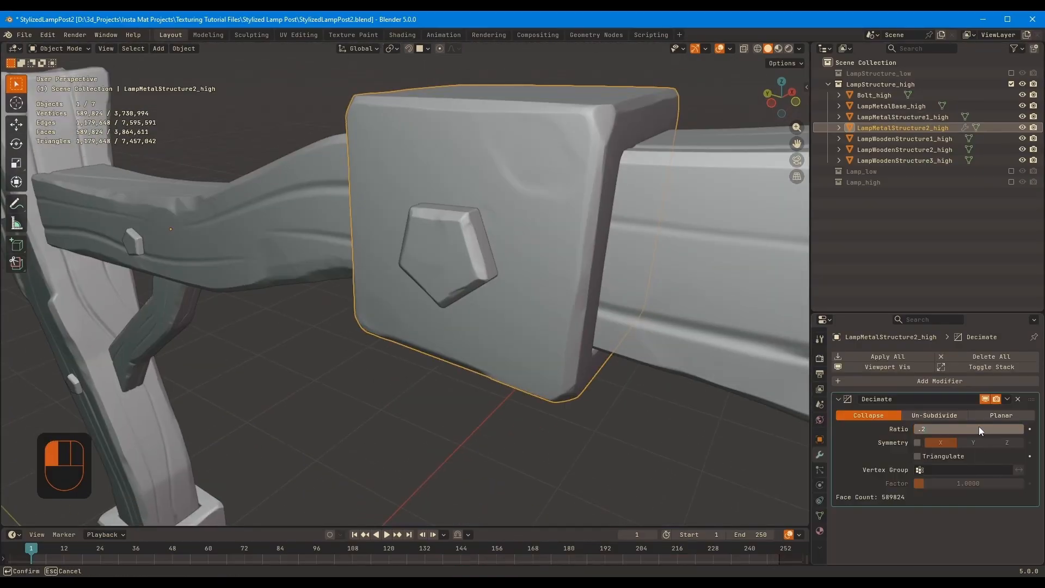
key(Return)
key(ctrl+a)
Add a second Decimate modifier to LampMetalStructure2_high, lower its ratio and apply it
key(shift+a)
text(de)
key(Return)
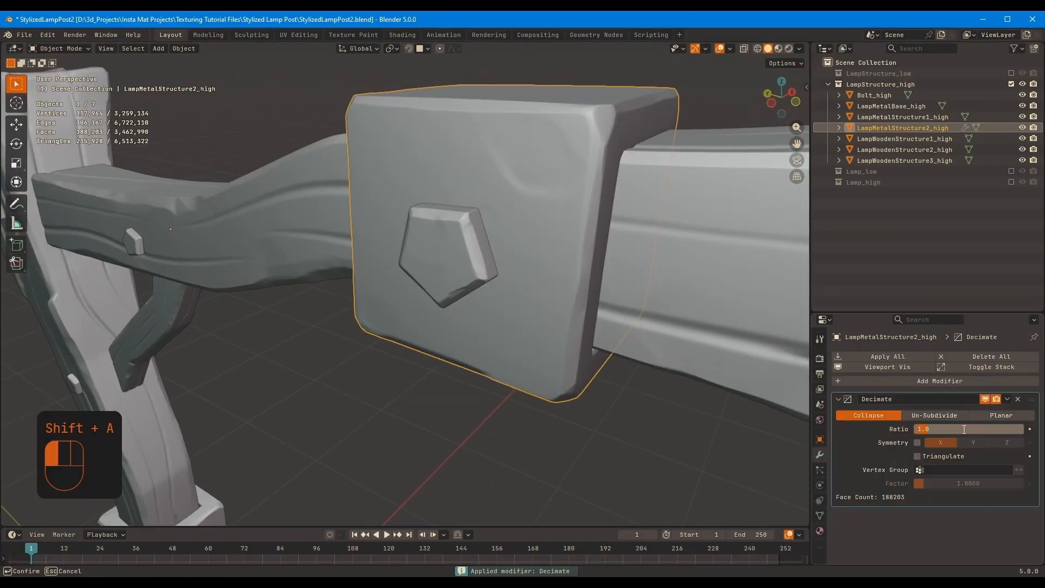
key(ctrl+a)
Add a third Decimate modifier with ratio 0.7 to LampMetalStructure2_high, compare it on and off, and apply it
key(shift+a)
double_click(952, 429)
text(.7)
key(Return)
click(984, 400)
click(984, 400)
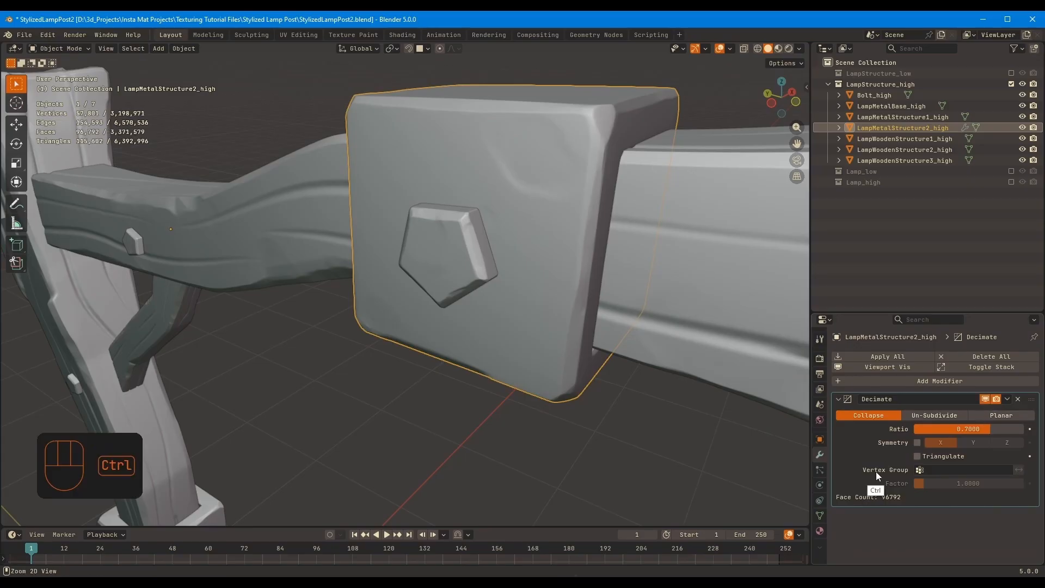
key(ctrl+a)
Add a Decimate modifier with ratio 0.5 to LampWoodenStructure1_high and apply it
middle_drag(611, 304, 626, 305)
key(shift+a)
text(de)
key(Return)
key(Return)
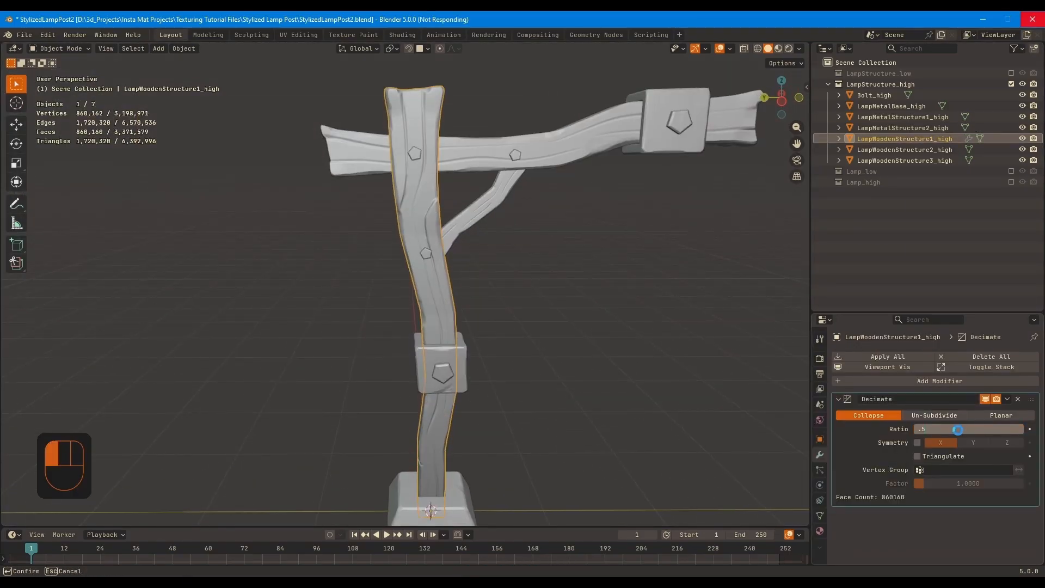
key(ctrl+a)
Add a second Decimate modifier with ratio 0.5 to LampWoodenStructure1_high and apply it
scroll(577, 246, up, 8)
middle_drag(576, 246, 577, 226)
key(shift+a)
double_click(994, 427)
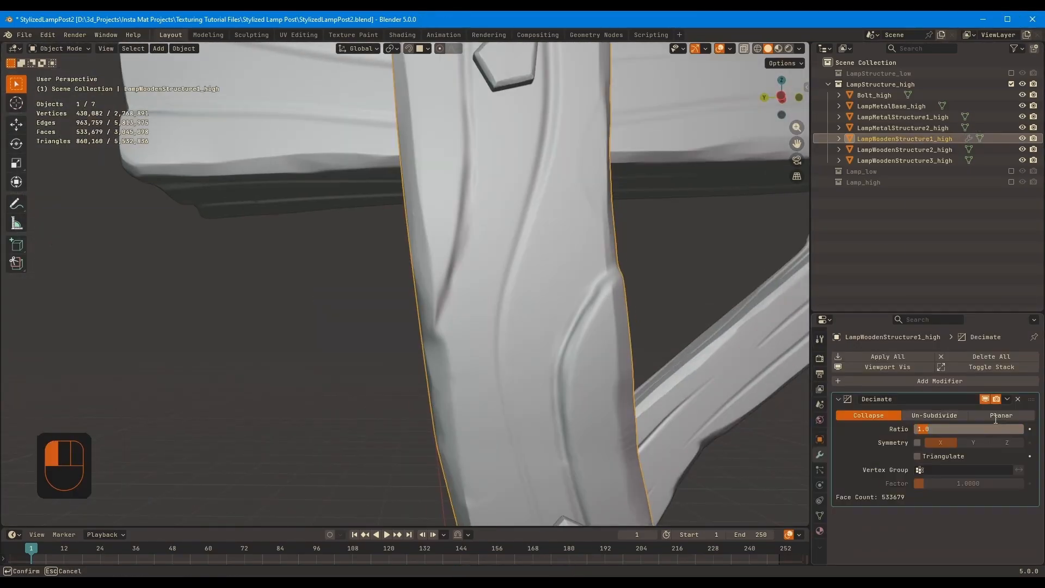
text(.5)
key(Return)
key(ctrl+a)
Reduce LampWoodenStructure1_high a third time with a Decimate modifier at ratio 0.5 and apply it
key(shift+a)
double_click(978, 426)
text(.5)
key(ctrl+a)
key(q)
Add a Decimate modifier with ratio 0.5 to LampWoodenStructure3_high and apply it
click(588, 330)
click(484, 332)
key(shift+a)
text(d)
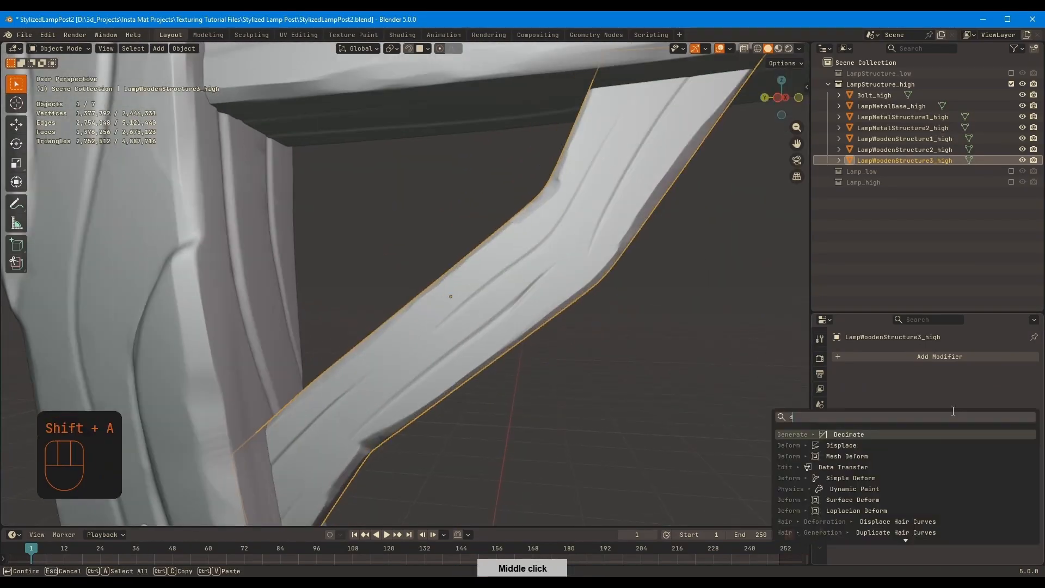
double_click(962, 427)
text(.5)
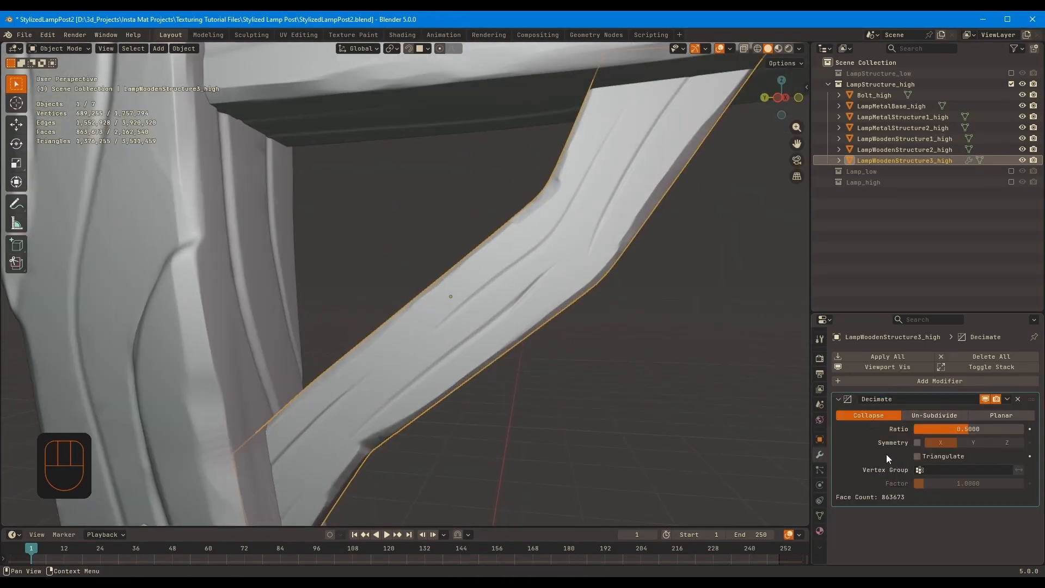
key(ctrl+a)
Add a second Decimate modifier with ratio 0.5 to LampWoodenStructure3_high and apply it
middle_drag(604, 346, 661, 352)
key(shift+a)
text(de)
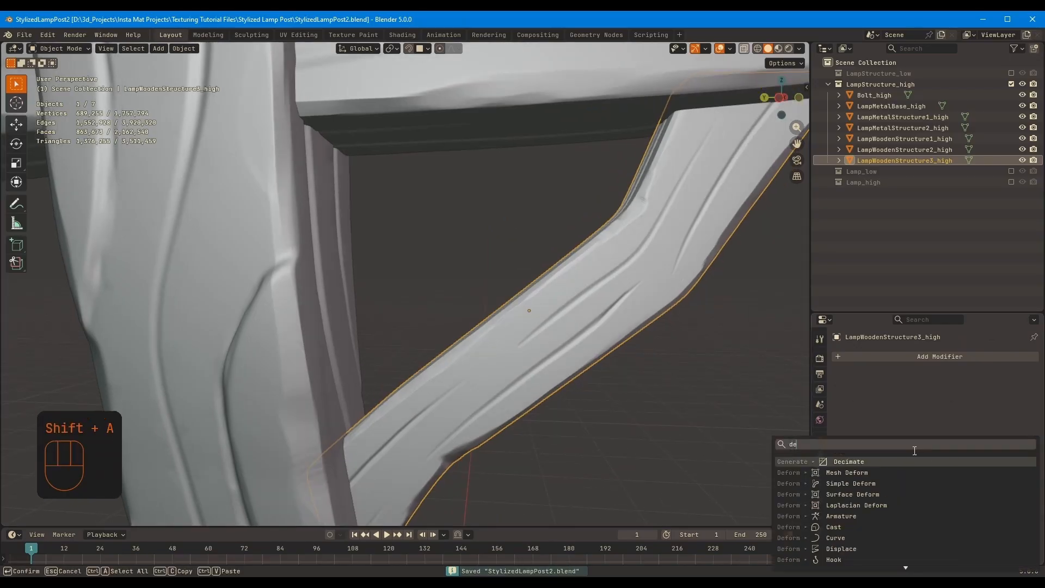
key(Return)
double_click(978, 426)
text(.5)
key(Return)
key(ctrl+a)
Reduce LampWoodenStructure3_high further with a Decimate modifier at ratio 0.4 and one more Decimate pass, applying both
click(350, 419)
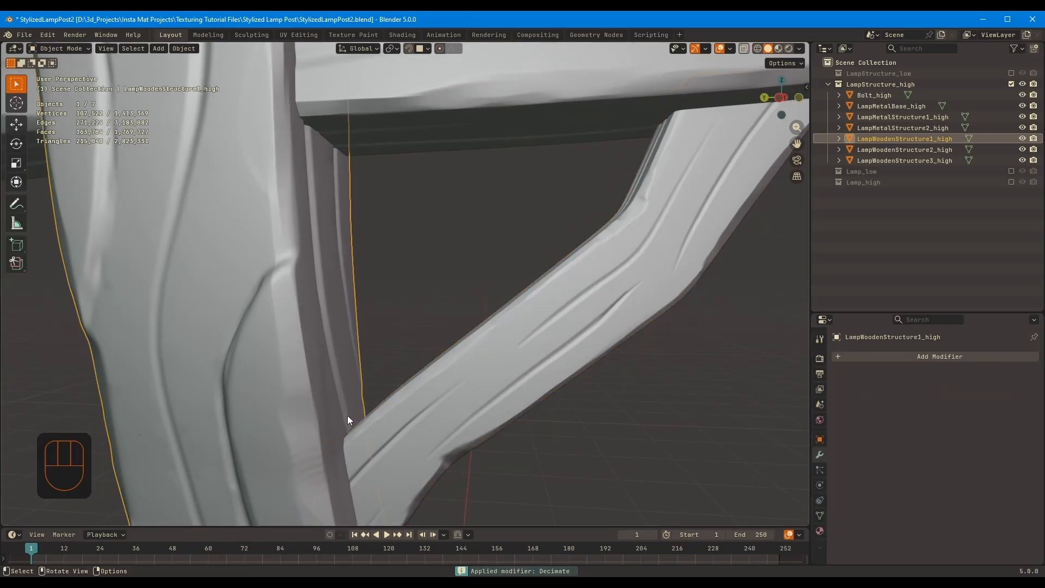
click(424, 405)
key(shift+a)
text(de)
double_click(968, 426)
text(.4)
key(Return)
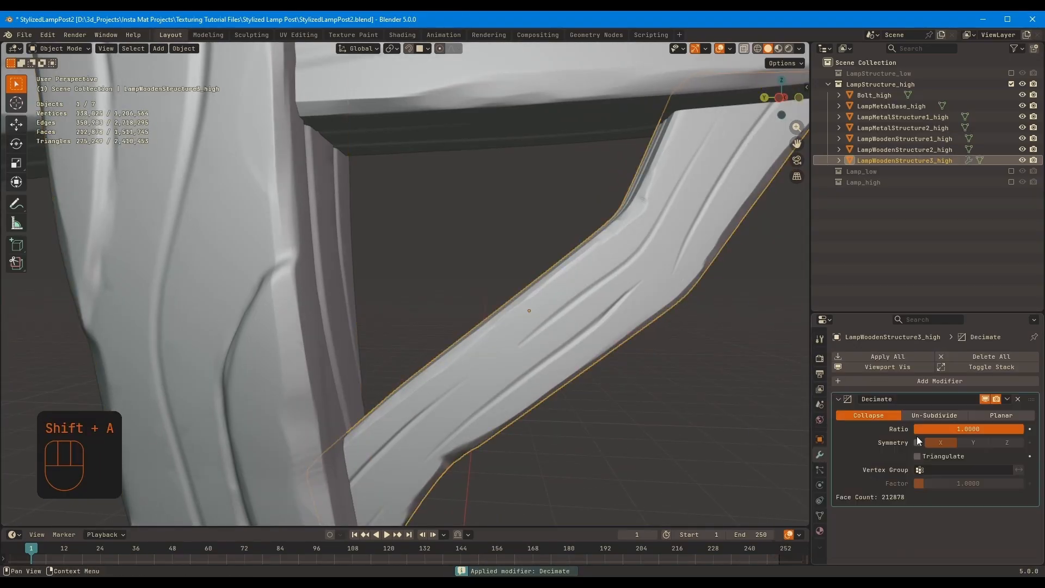
key(ctrl+a)
Add a Decimate modifier with ratio 0.2 to LampWoodenStructure2_high and apply it
key(shift+a)
text(de)
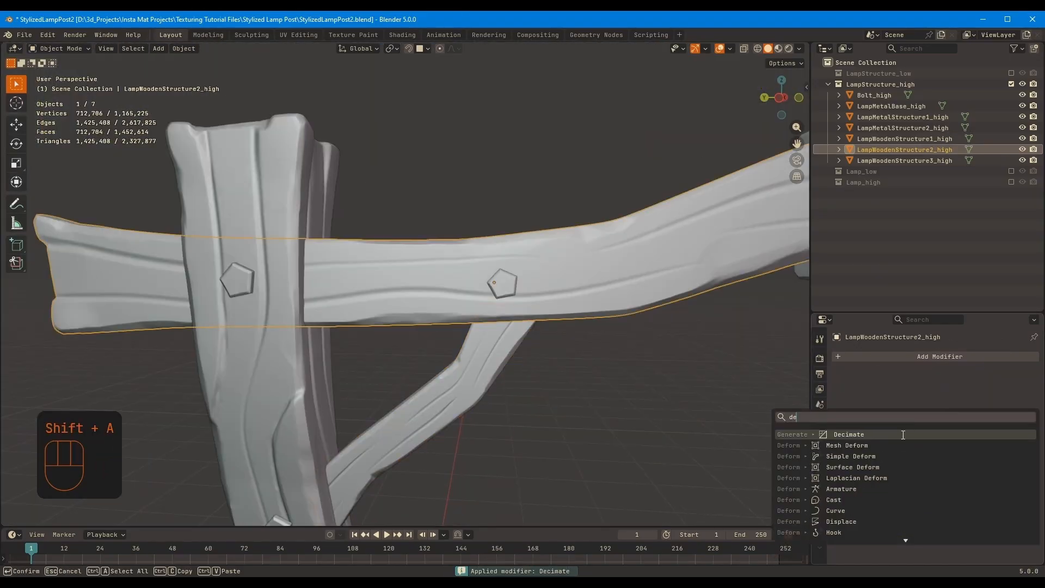
click(903, 435)
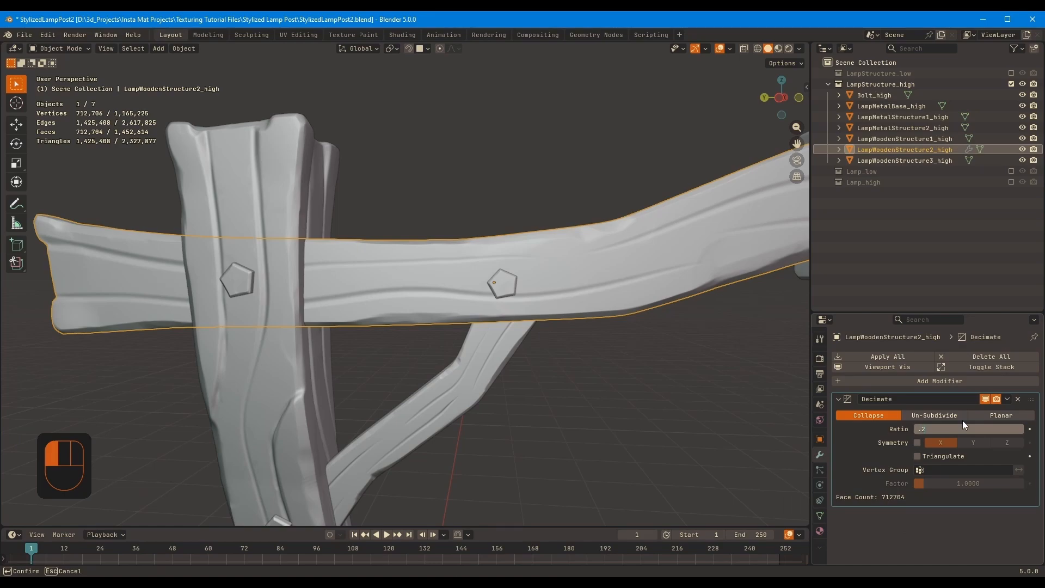
drag(962, 429, 873, 455)
Add a second Decimate modifier with ratio 0.7 to LampWoodenStructure2_high and apply it
key(shift+a)
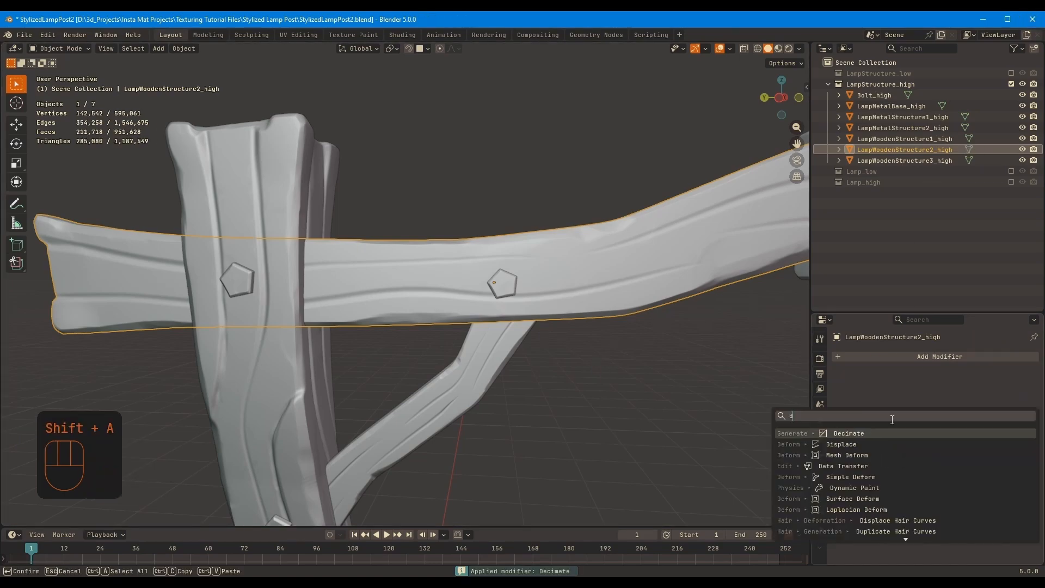
key(Escape)
key(ctrl+a)
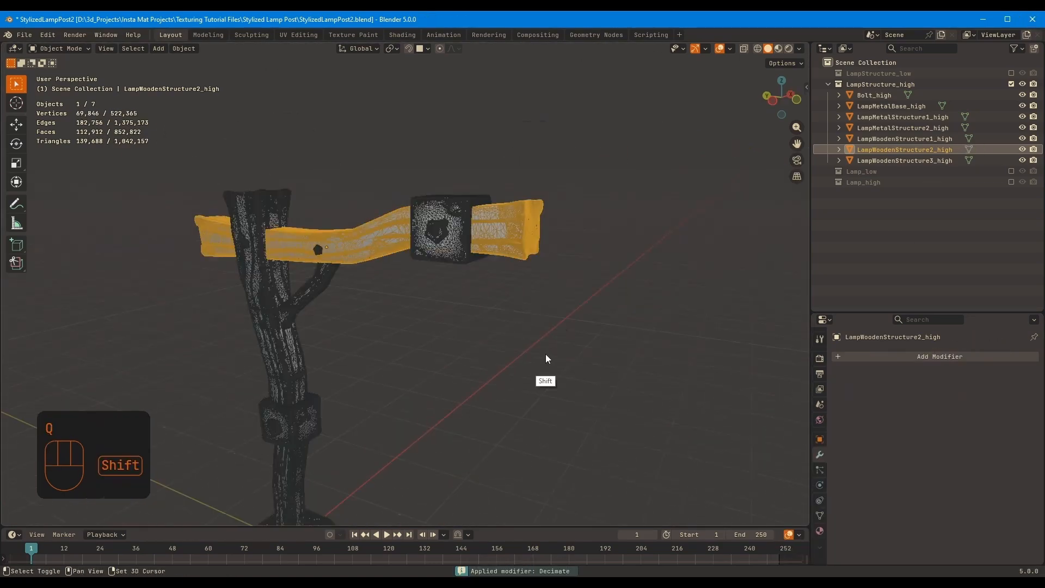
Change the viewport shading options to inspect the surface detail of the decimated lamp post structure
click(800, 49)
click(737, 354)
mouse_move(669, 283)
middle_down()
mouse_move(818, 254)
mouse_move(724, 218)
middle_up()
click(724, 190)
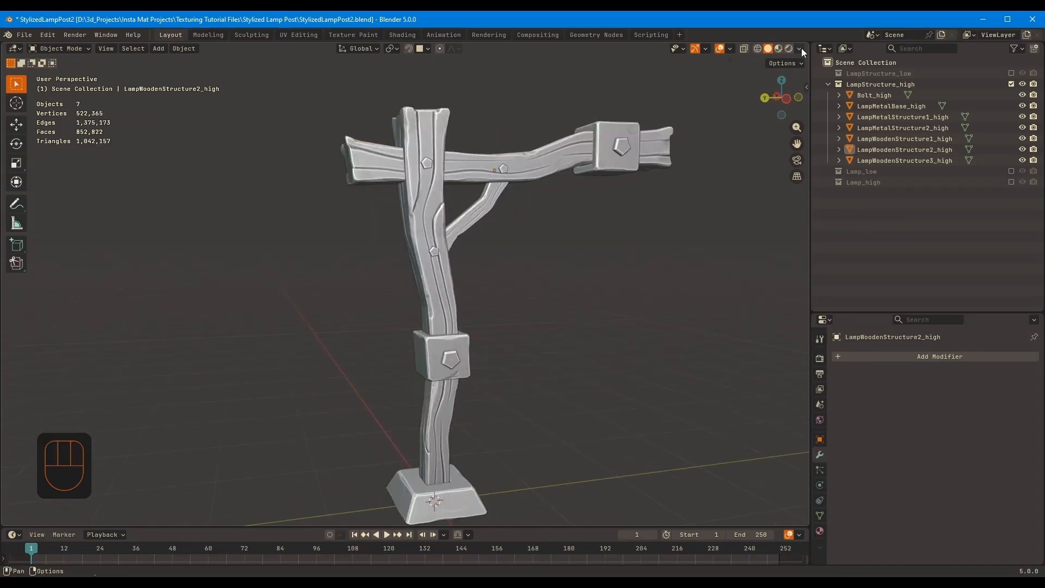
Display only the Lamp_high collection, and add and apply a Decimate modifier with ratio 0.25 on ChainLinkBaseT_high
middle_drag(157, 175, 101, 173)
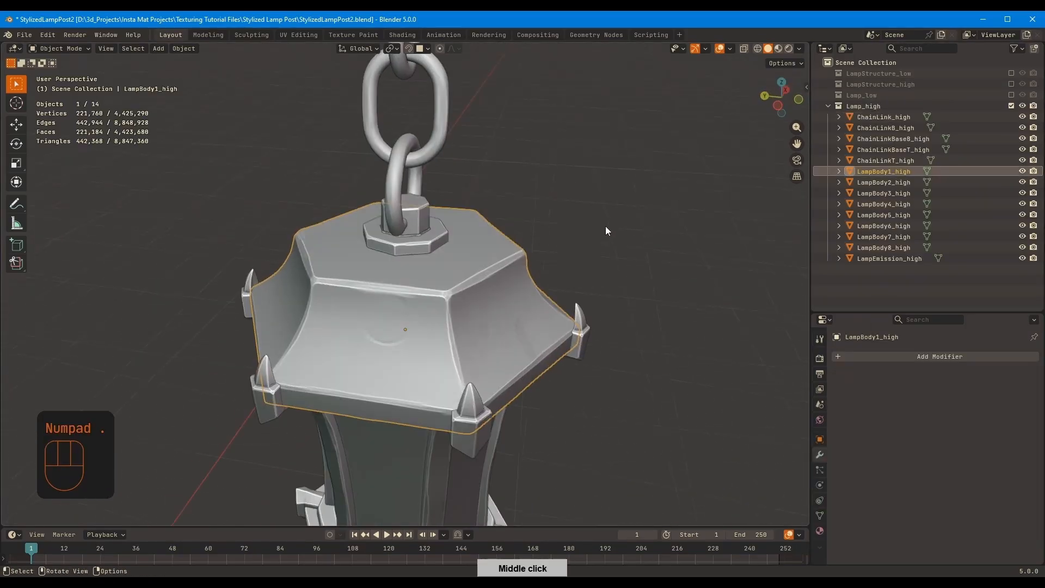
click(500, 303)
middle_drag(500, 303, 518, 182)
key(shift+a)
click(992, 426)
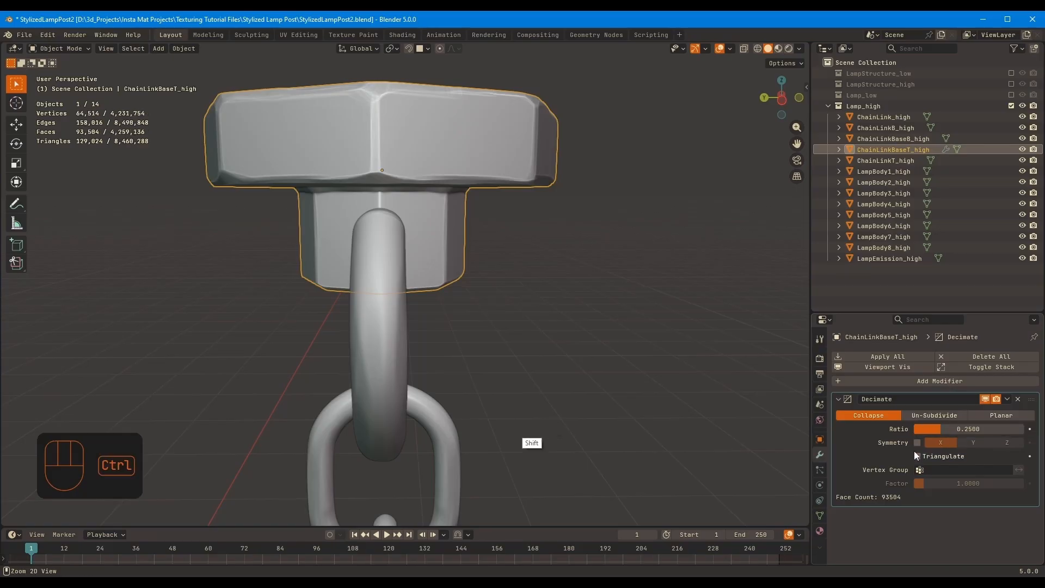
key(shift+a)
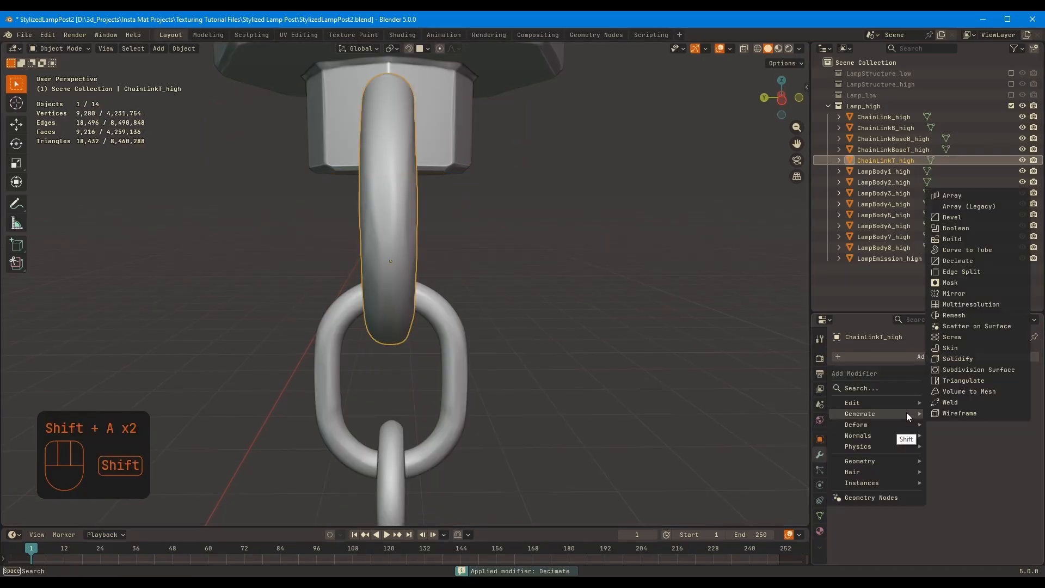
click(906, 413)
double_click(958, 426)
Check the wireframe of ChainLink_high and add a Decimate modifier with ratio 0.5 to it
click(459, 381)
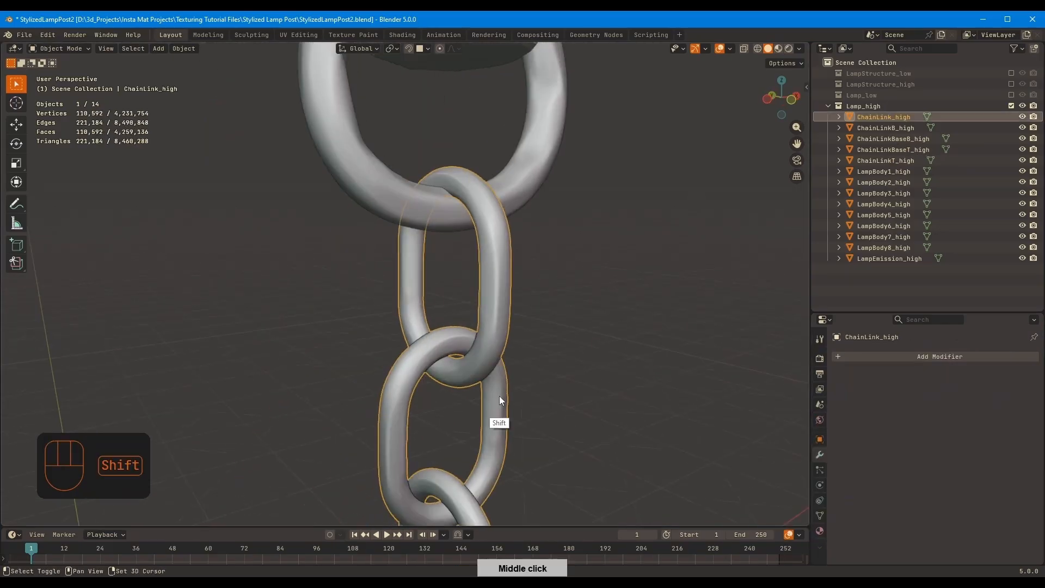
key(q)
click(580, 301)
key(q)
click(581, 300)
key(shift+a)
double_click(984, 426)
text(.5)
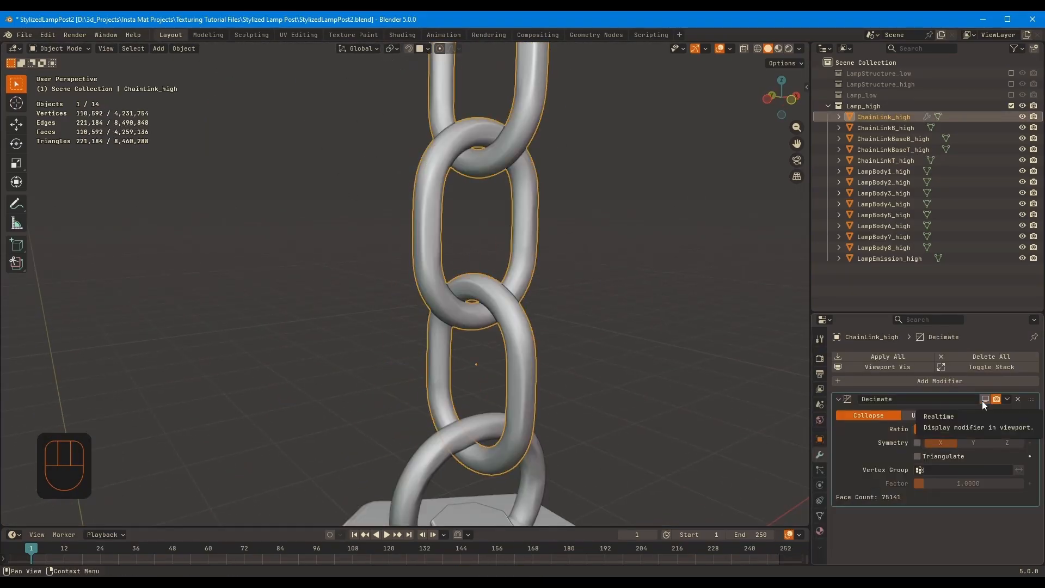
Compare ChainLink_high with its Decimate modifier on and off in the viewport, and apply the modifier
click(985, 399)
middle_drag(642, 305, 620, 295)
key(ctrl+a)
Add a Decimate modifier with ratio 0.25 to ChainLinkBaseB_high, compare it on and off, and apply it
scroll(615, 376, down, 4)
mouse_move(609, 378)
middle_down()
mouse_move(665, 385)
mouse_move(621, 381)
middle_up()
shift+middle_drag(555, 468, 577, 381)
click(503, 386)
key(shift+a)
click(891, 436)
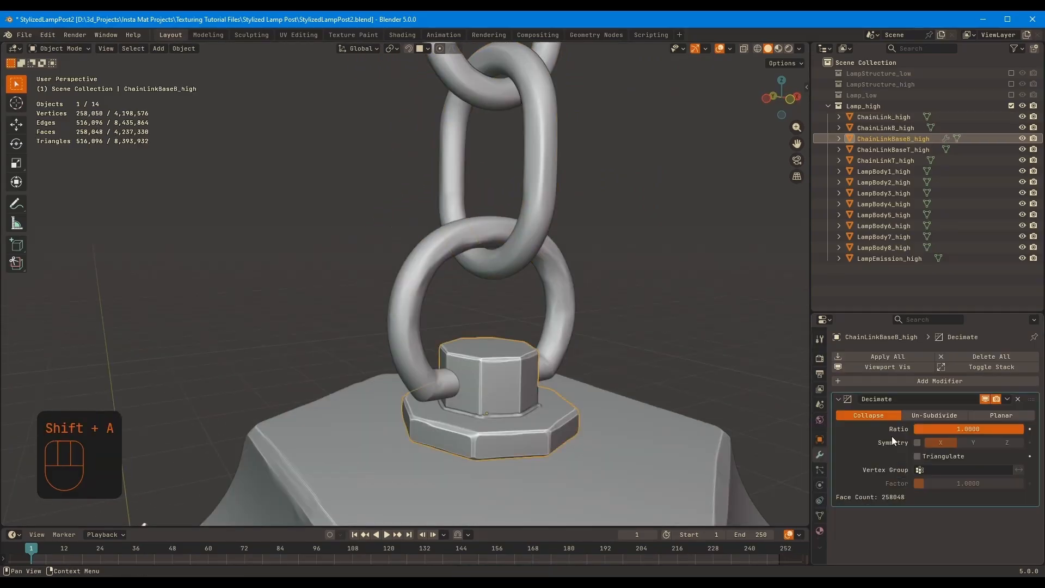
middle_drag(778, 362, 729, 352)
click(986, 399)
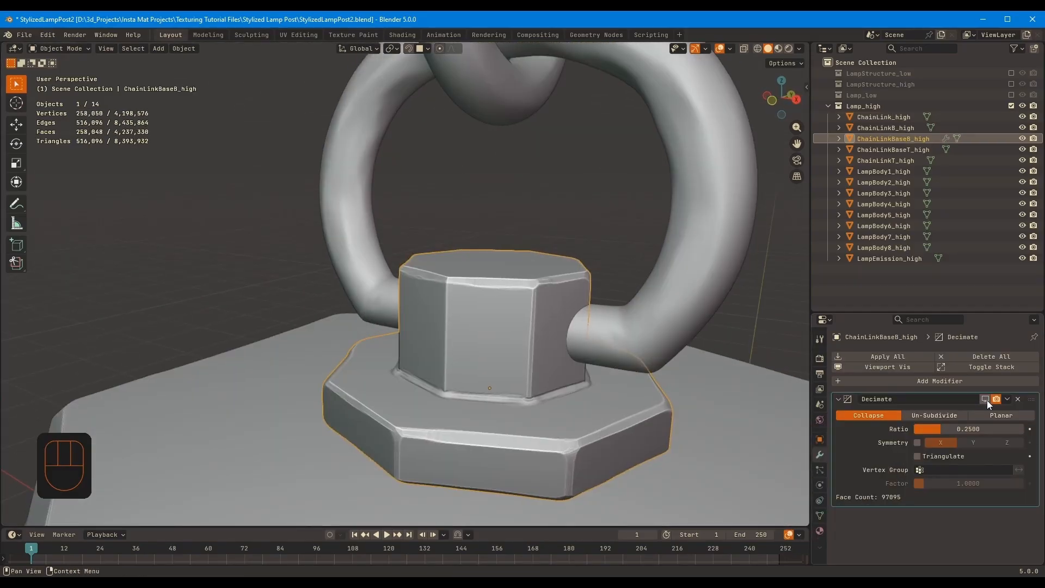
click(986, 399)
key(ctrl+a)
Add a Decimate modifier with ratio 0.4 to LampBody1_high, the lamp's roof
scroll(680, 359, down, 5)
click(615, 294)
key(shift+a)
click(904, 432)
key(Return)
Inspect the reduced LampBody1_high in wireframe and apply its Decimate modifier
key(q)
click(616, 345)
key(q)
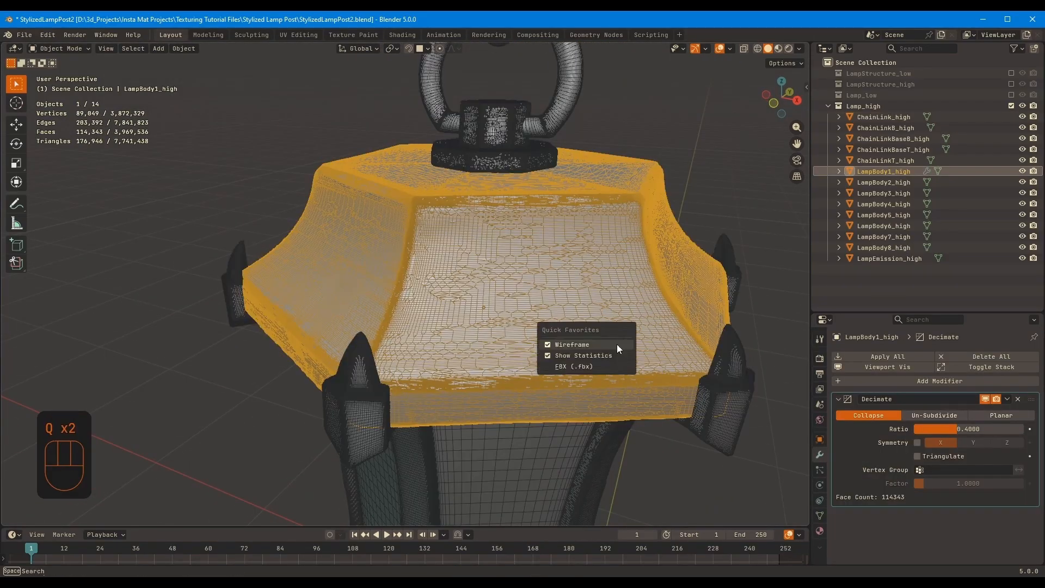
click(616, 345)
key(ctrl+a)
key(a)
right_click(500, 311)
click(499, 308)
Reduce LampBody1_high again with a second Decimate modifier and apply it
click(635, 303)
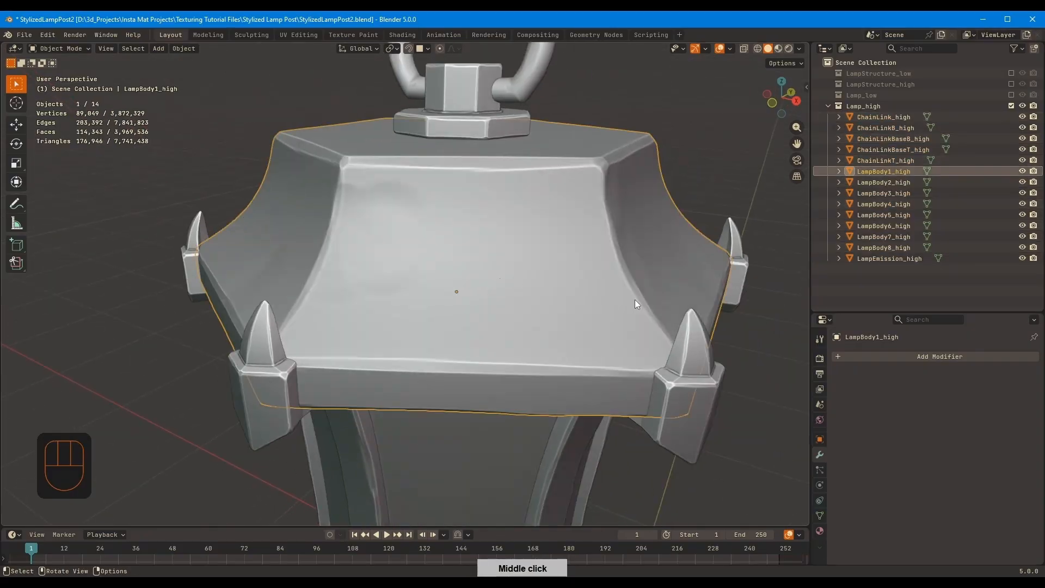
key(shift+a)
click(986, 428)
text(.1)
key(ctrl+a)
Add and apply a Decimate modifier with ratio 0.2 on LampBody2_high, and try a second one at ratio 0.5
click(248, 401)
key(shift+a)
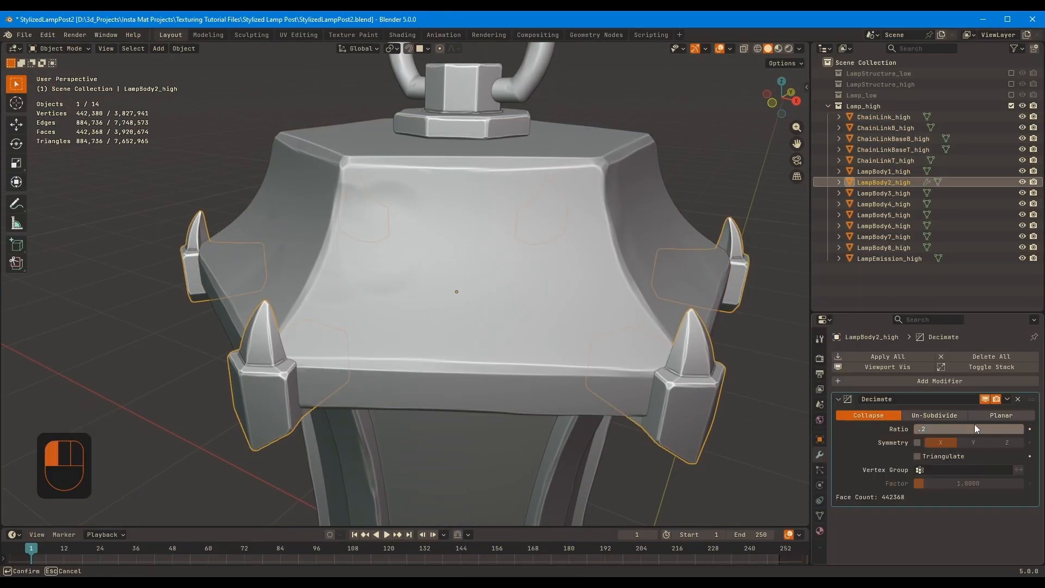
key(Return)
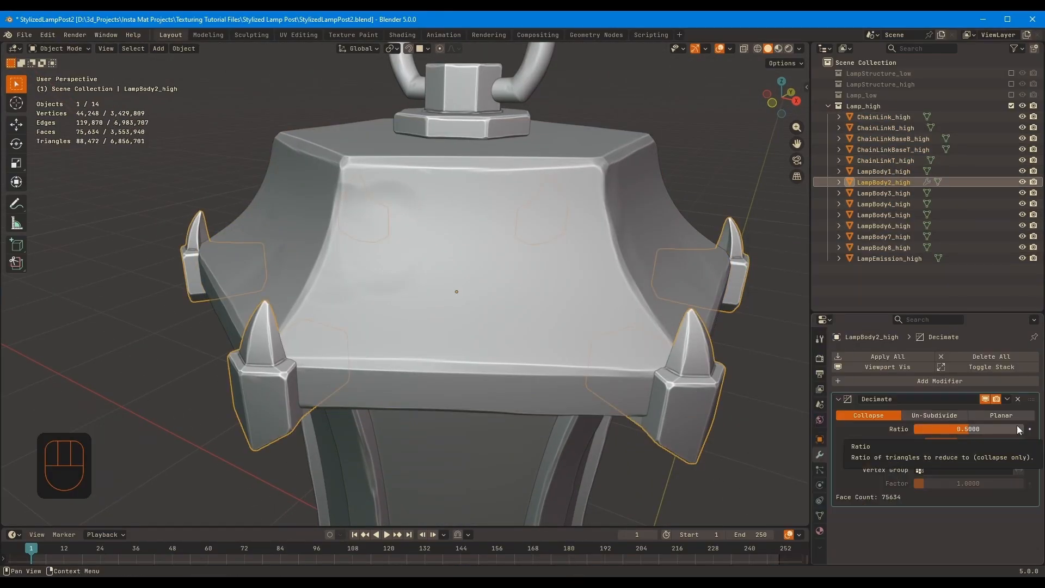
key(ctrl+a)
Add a Decimate modifier to LampBody3_high, lower its ratio and apply it
scroll(514, 285, down, 5)
click(514, 285)
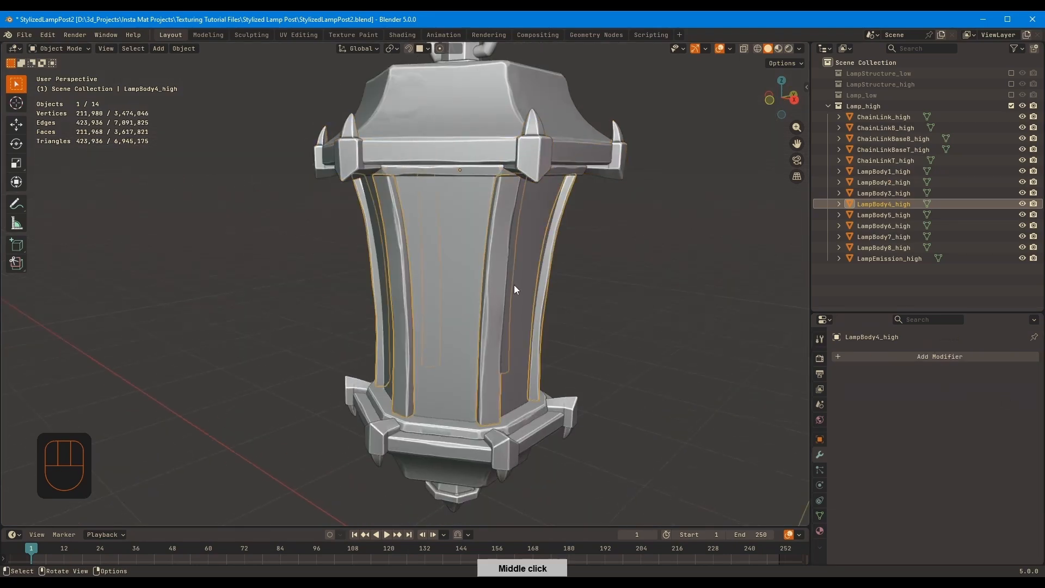
click(474, 171)
key(shift+a)
click(983, 440)
click(975, 428)
text(.5)
key(ctrl+a)
scroll(511, 402, down, 1)
Add a Decimate modifier with ratio 0.4 to the ring below the lamp's glass panels and apply it
shift+middle_drag(511, 413, 513, 295)
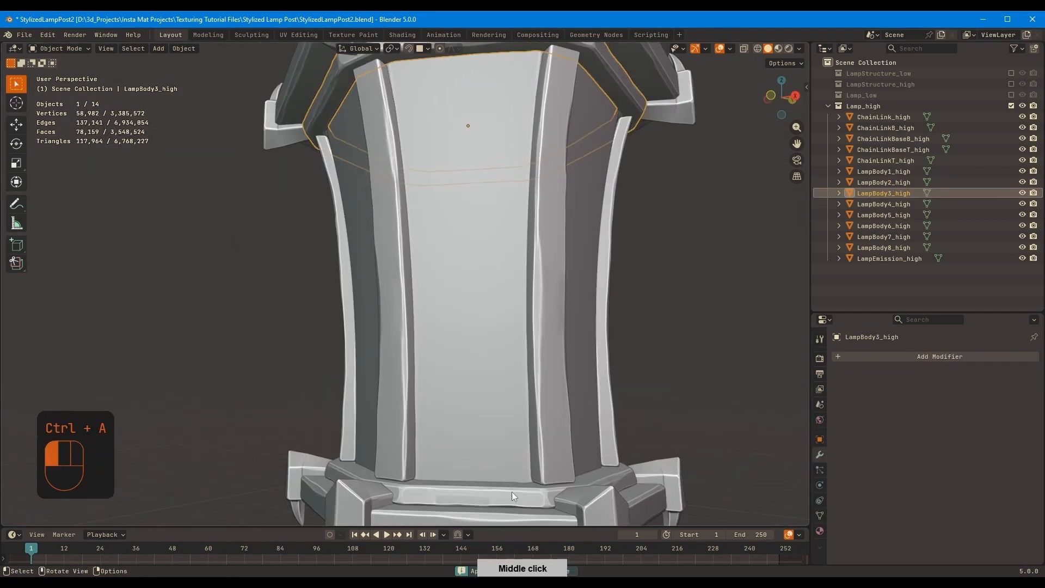
click(513, 494)
key(shift+a)
click(955, 425)
text(.4)
key(Return)
key(ctrl+a)
Add a Decimate modifier to LampBody4_high, the lamp's vertical pillars, lower its ratio and apply it
click(563, 272)
key(shift+a)
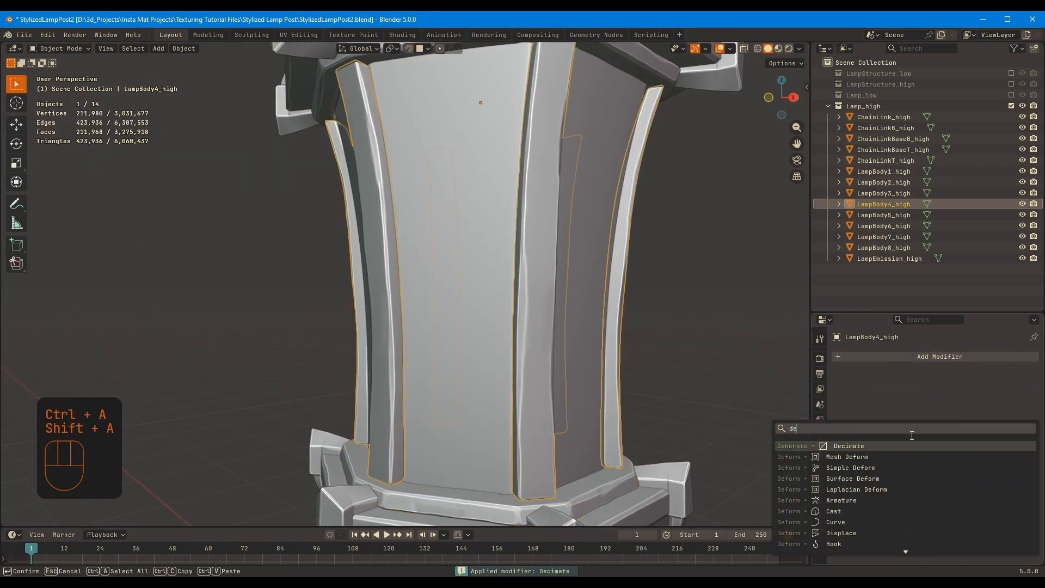
click(959, 428)
text(.7)
key(ctrl+a)
click(568, 435)
key(shift+a)
click(961, 429)
middle_drag(645, 351, 566, 305)
click(638, 337)
key(q)
key(q)
key(ctrl+z)
key(ctrl+z)
Add a Decimate modifier to LampBody7_high beneath the lamp's lower frame, lower its ratio and apply it
click(525, 356)
key(shift+a)
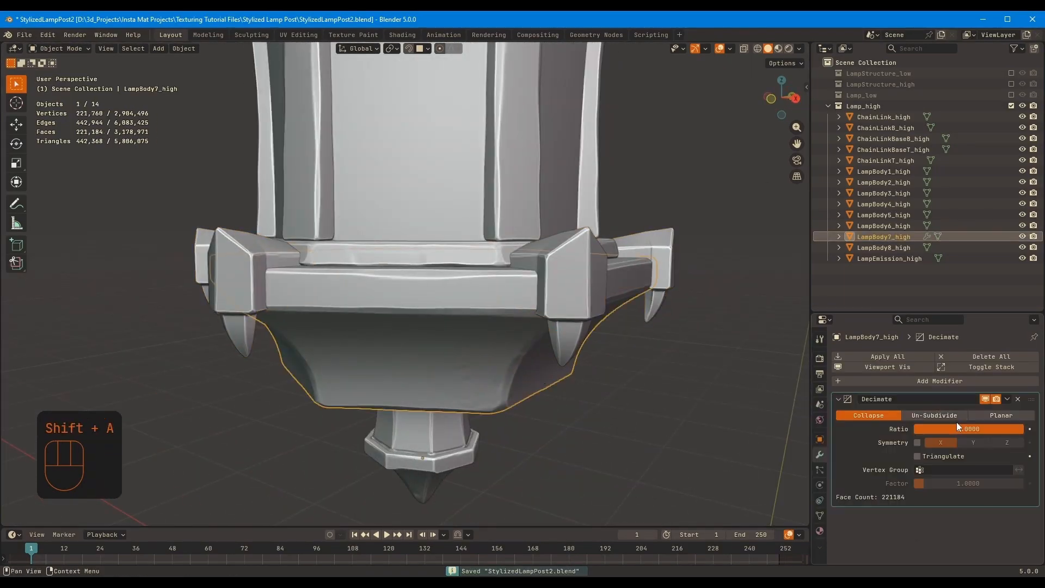
click(956, 427)
text(.7)
key(ctrl+a)
Add a Decimate modifier with ratio 0.4 to the finial at the bottom of the lamp and apply it
click(449, 364)
key(shift+a)
text(.4)
key(ctrl+a)
Check LampBody6_high in wireframe, add a Decimate modifier to it and save the file
click(403, 227)
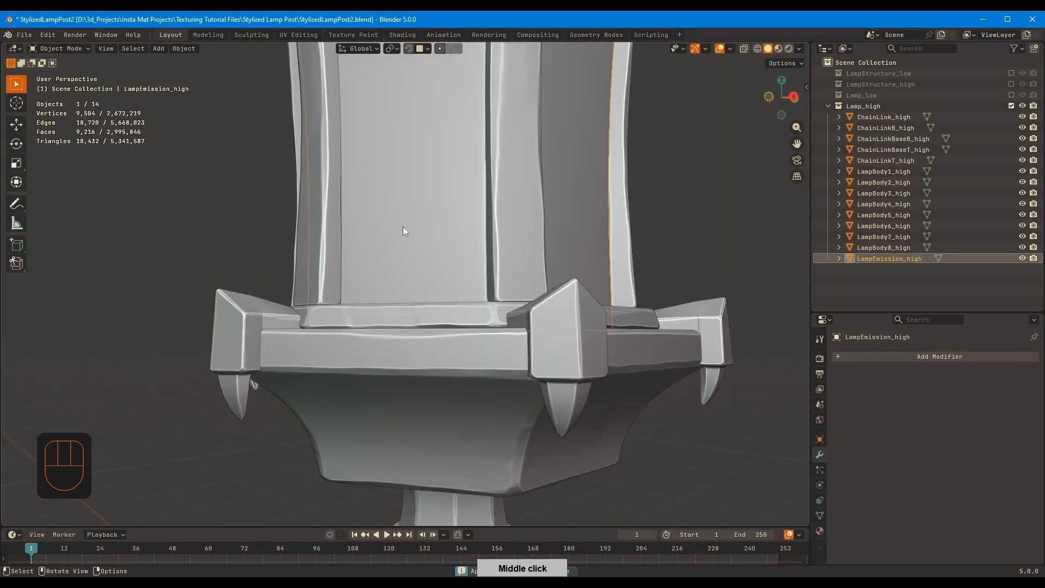
click(563, 321)
key(q)
click(657, 316)
key(q)
key(shift+a)
text(d)
key(Return)
key(ctrl+s)
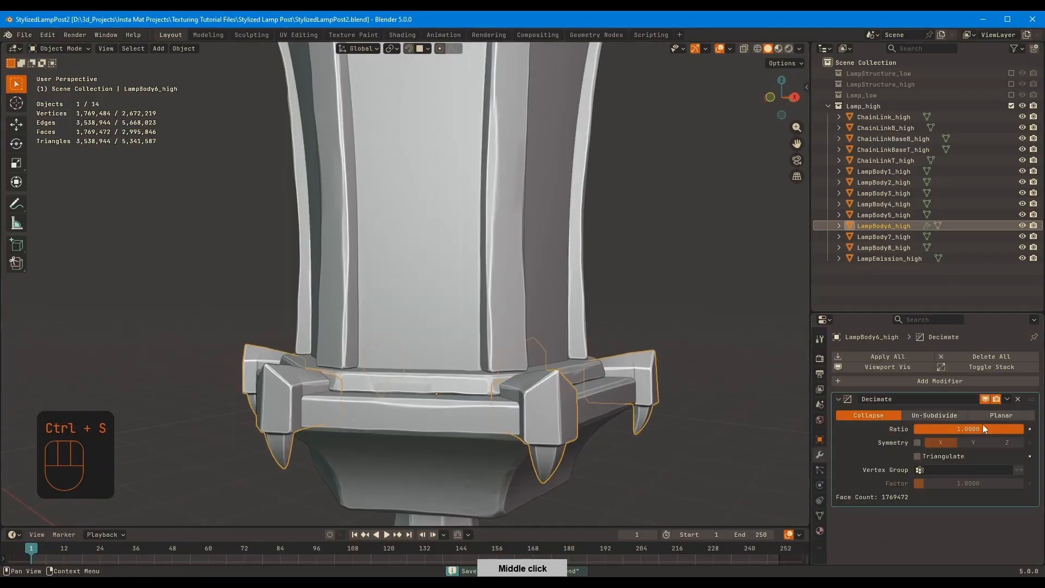
Set the Decimate ratio of LampBody6_high to 0.2 and apply the modifier
click(996, 428)
text(.2)
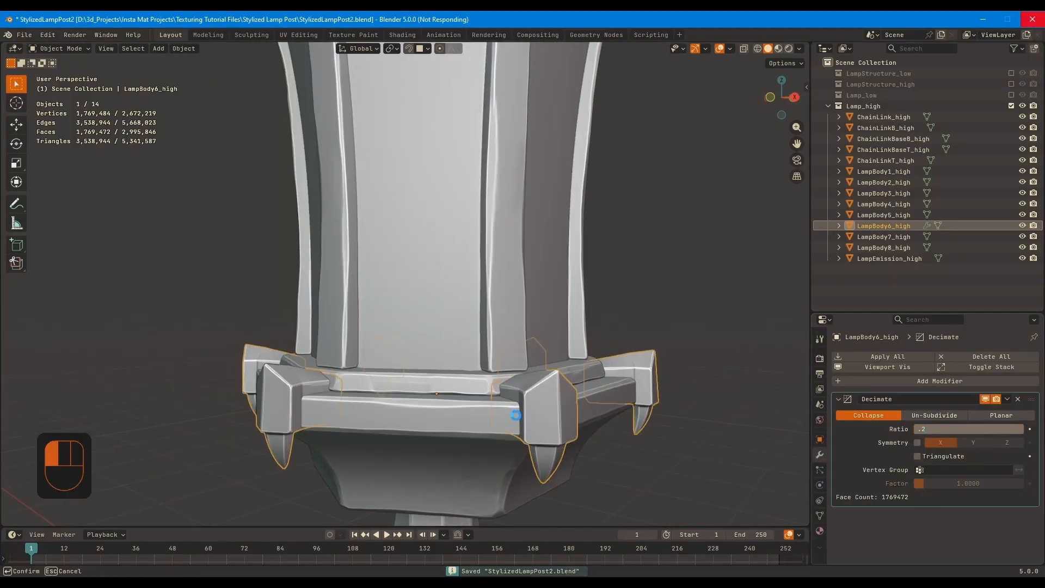
key(Return)
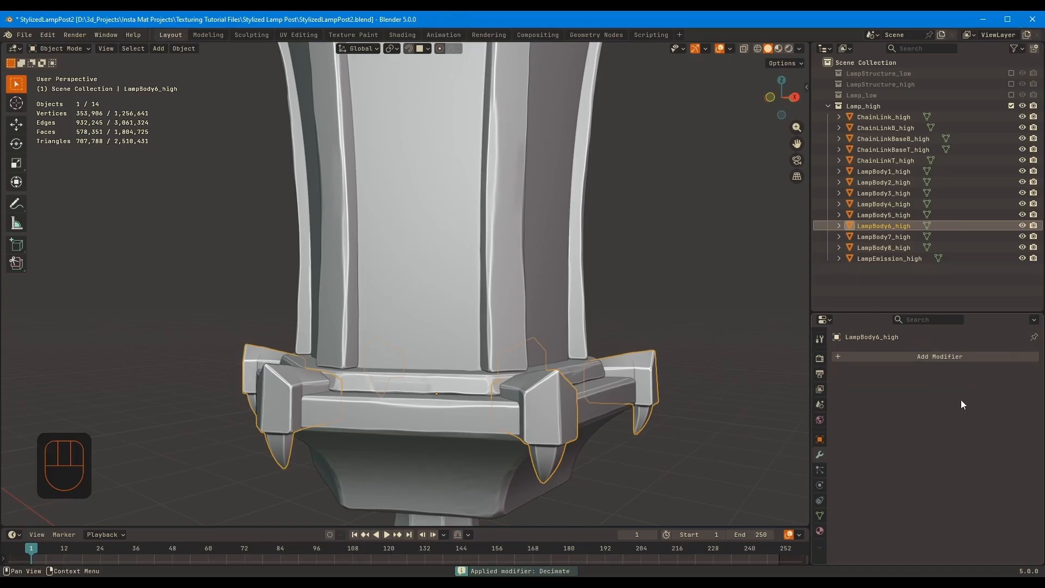
Add a second Decimate modifier to LampBody6_high, lower its ratio and apply it
key(shift+a)
text(d)
key(Return)
click(983, 427)
text(.)
key(ctrl+a)
Reduce LampBody6_high with a third applied Decimate modifier and review the whole lamp in wireframe
key(shift+a)
text(d)
key(Return)
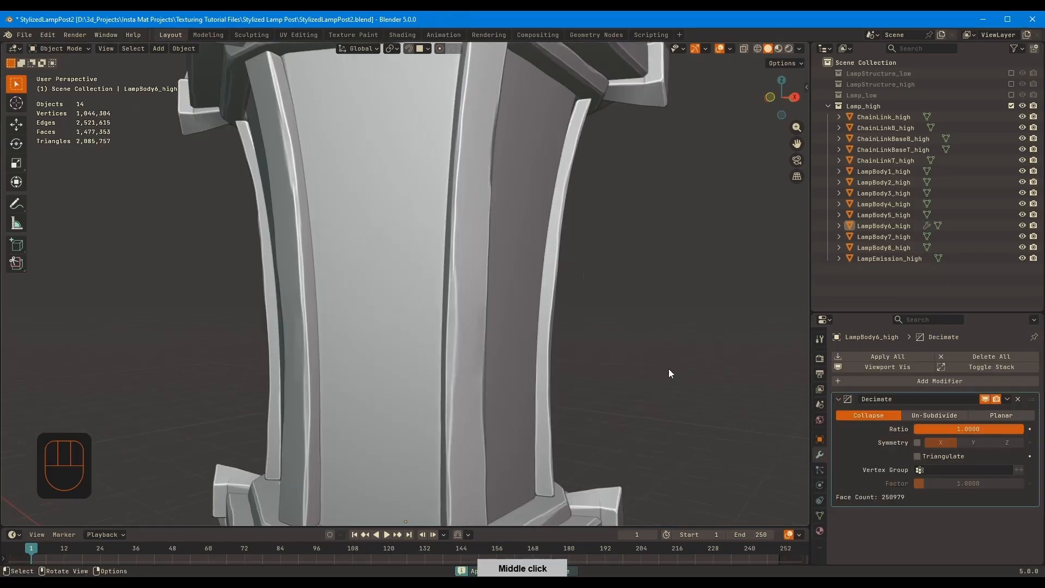
middle_drag(668, 369, 704, 291)
key(ctrl+a)
middle_drag(661, 333, 614, 396)
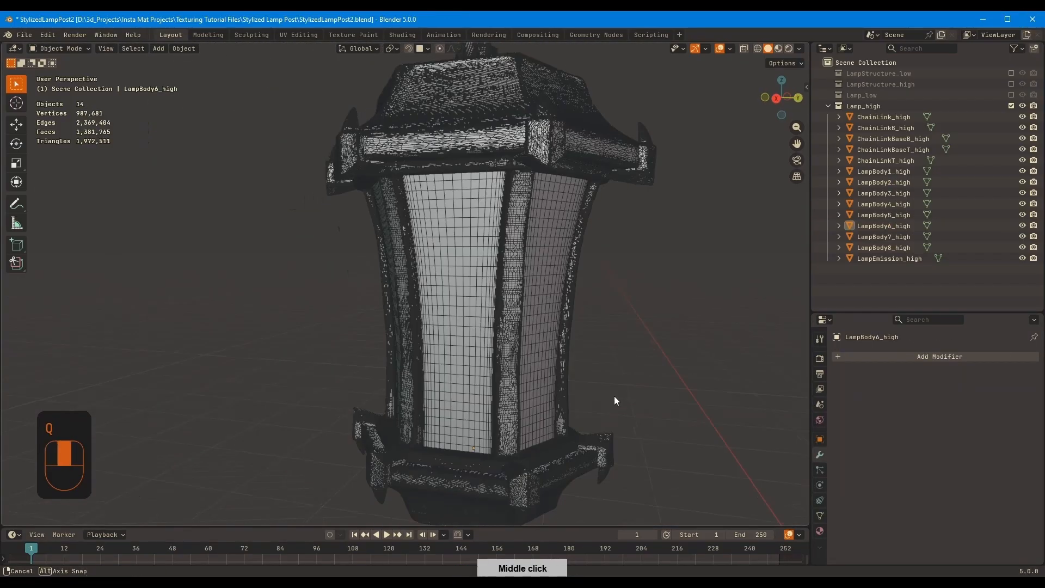
Reduce LampBody5_high with a Decimate modifier at ratio 0.25 and apply the modifier
click(545, 387)
key(shift+a)
text(d)
key(Return)
click(973, 426)
text(.5)
click(974, 429)
text(.25)
key(Return)
middle_drag(765, 449, 769, 409)
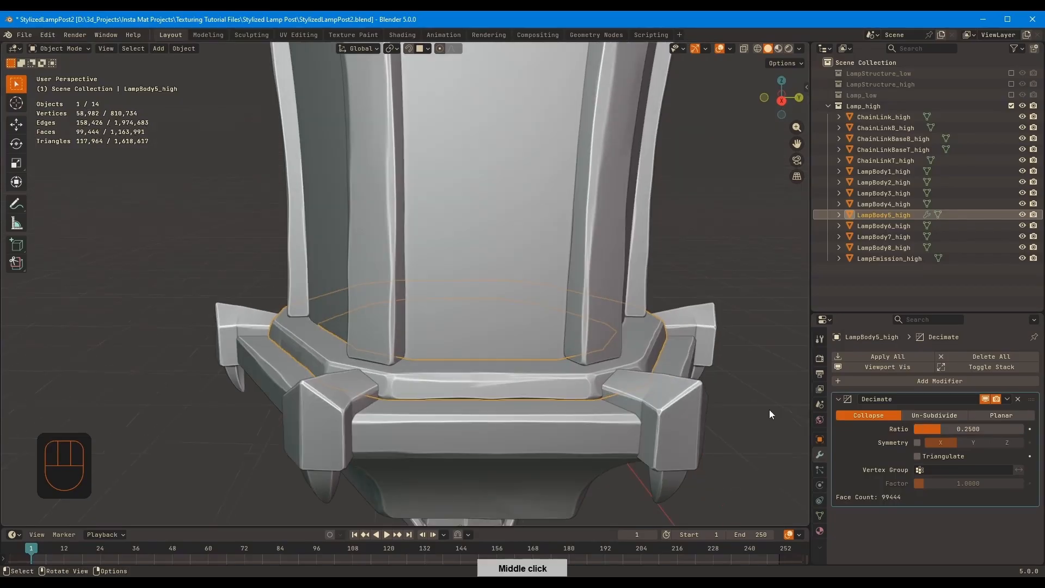
key(ctrl+a)
click(523, 115)
key(shift+a)
click(987, 430)
key(ctrl+z)
key(ctrl+z)
Check the lamp in wireframe, then decimate LampBody7_high at ratio 0.5 and apply the modifier
click(610, 281)
key(q)
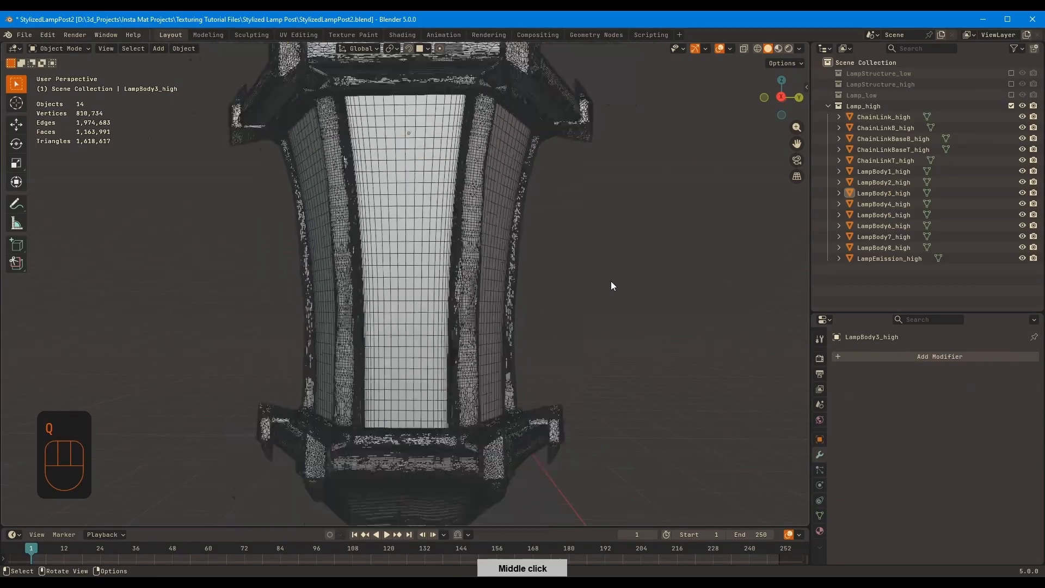
middle_drag(611, 281, 524, 368)
key(q)
click(490, 305)
key(shift+a)
text(d)
key(Return)
click(967, 427)
text(.5)
key(Return)
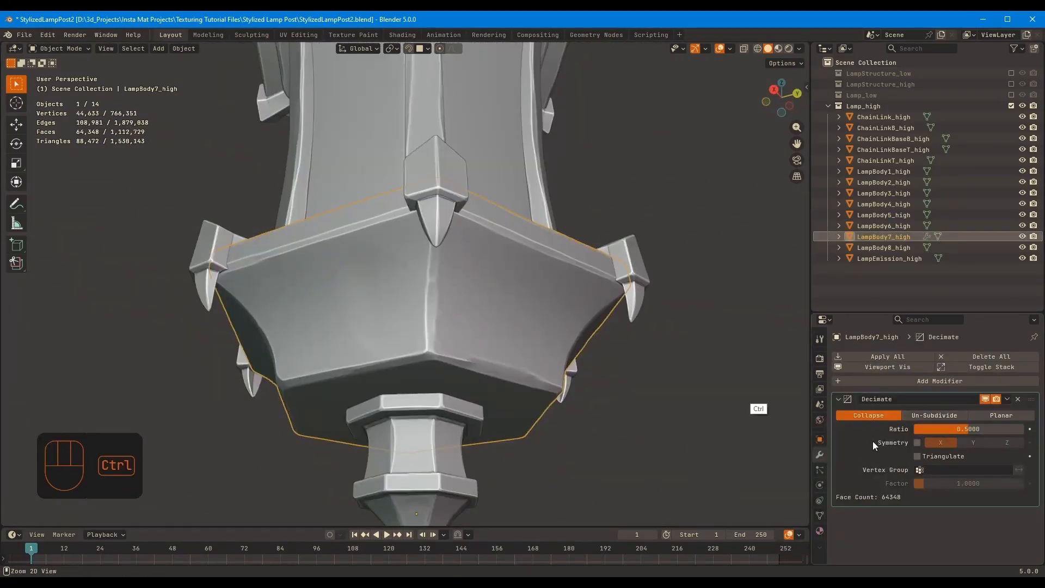
key(ctrl+a)
Enable the LampStructure_high collection alongside Lamp_high and inspect the complete high-poly lamp post
click(478, 272)
key(a)
middle_drag(485, 299, 606, 335)
click(611, 316)
scroll(620, 267, up, 1)
middle_drag(623, 250, 648, 222)
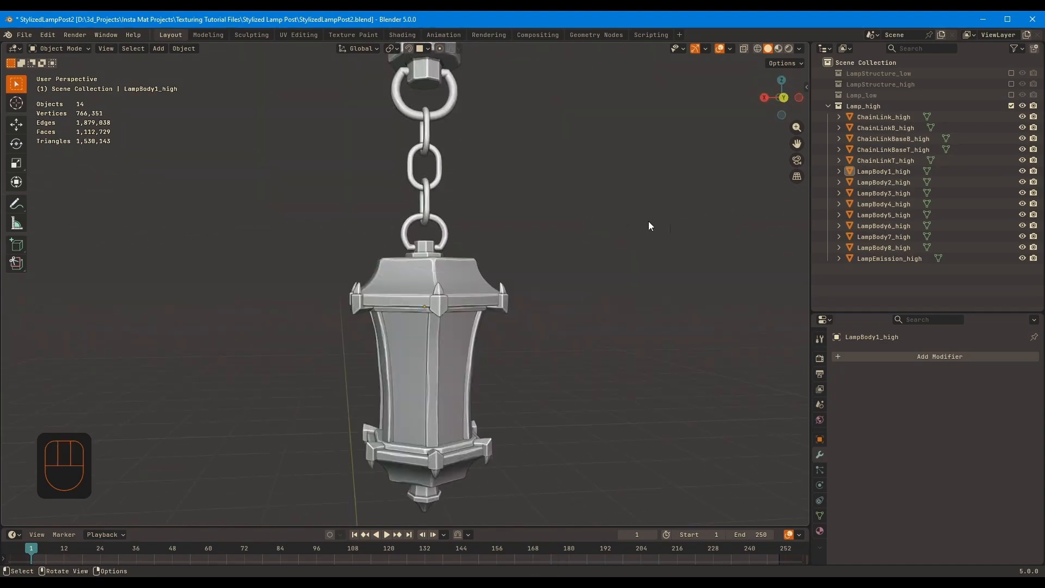
click(1011, 85)
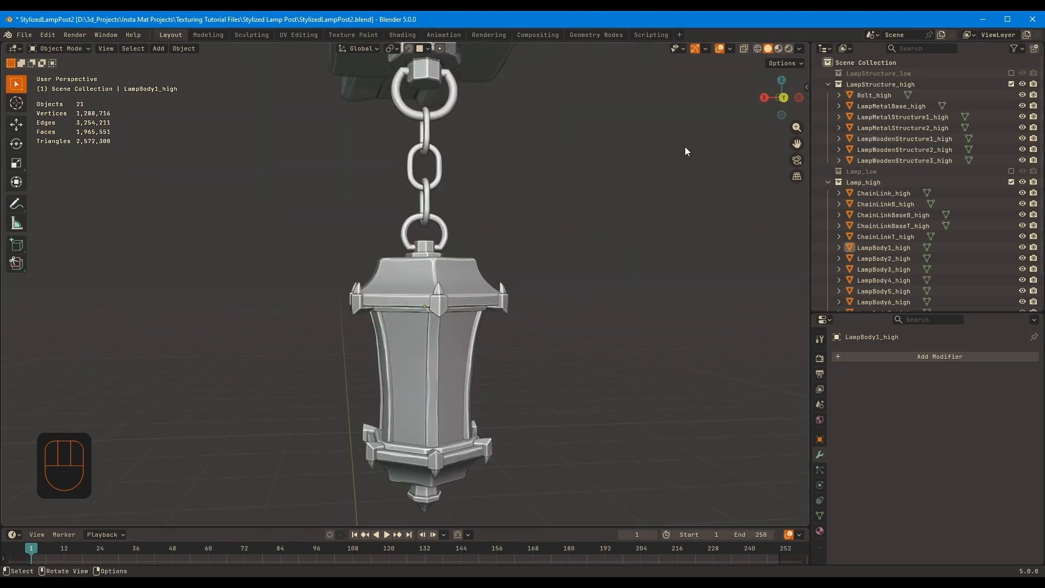
ctrl+middle_drag(403, 210, 413, 267)
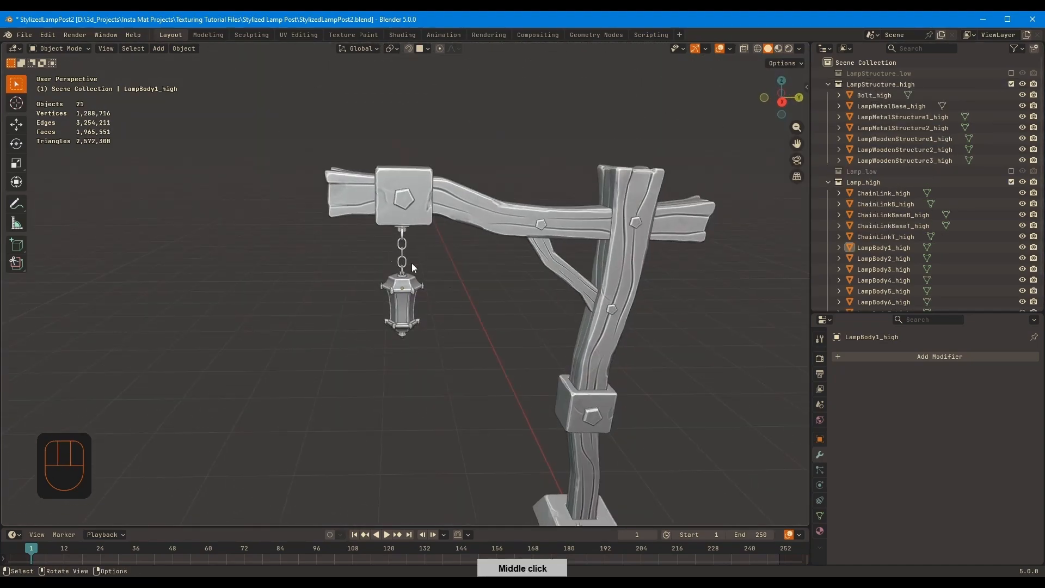
middle_drag(309, 200, 318, 239)
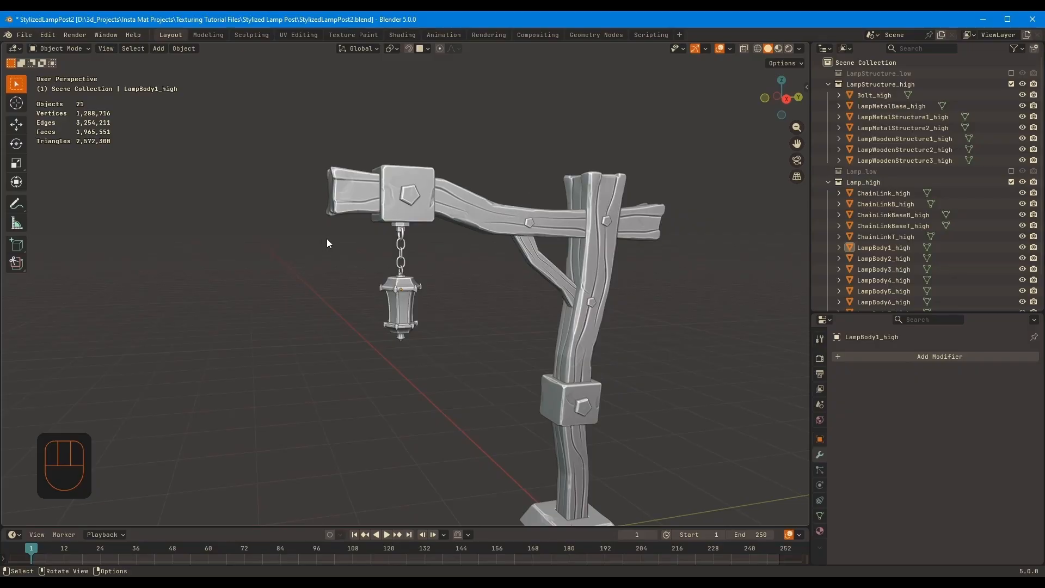
shift+middle_drag(440, 279, 420, 237)
shift+middle_drag(451, 270, 488, 273)
Enlarge the object list, enable the Lamp_low and LampStructure_low collections, and save the file
middle_drag(897, 251, 890, 193)
click(1012, 144)
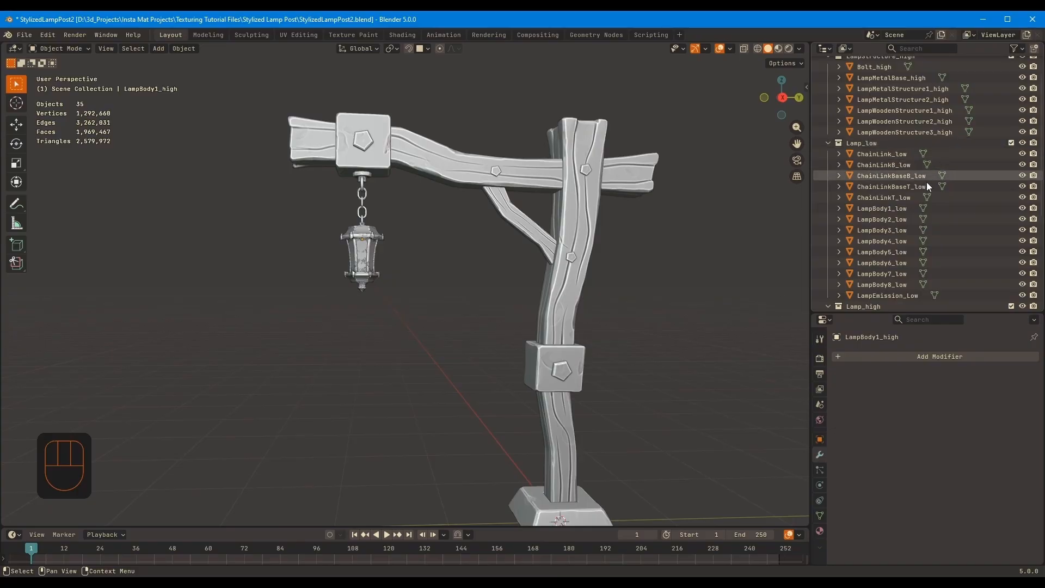
scroll(909, 207, down, 7)
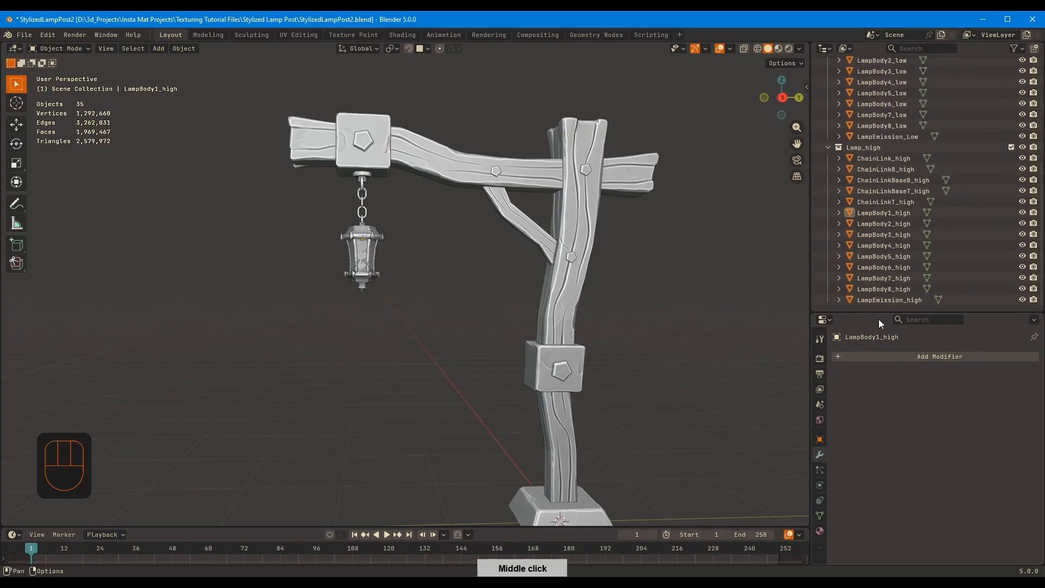
drag(881, 313, 881, 424)
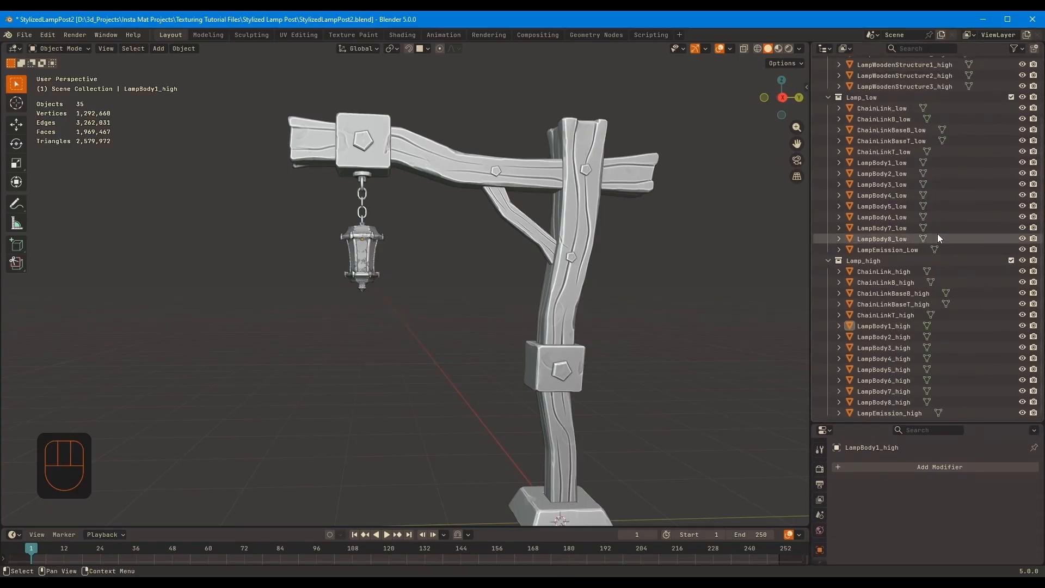
middle_drag(937, 235, 934, 312)
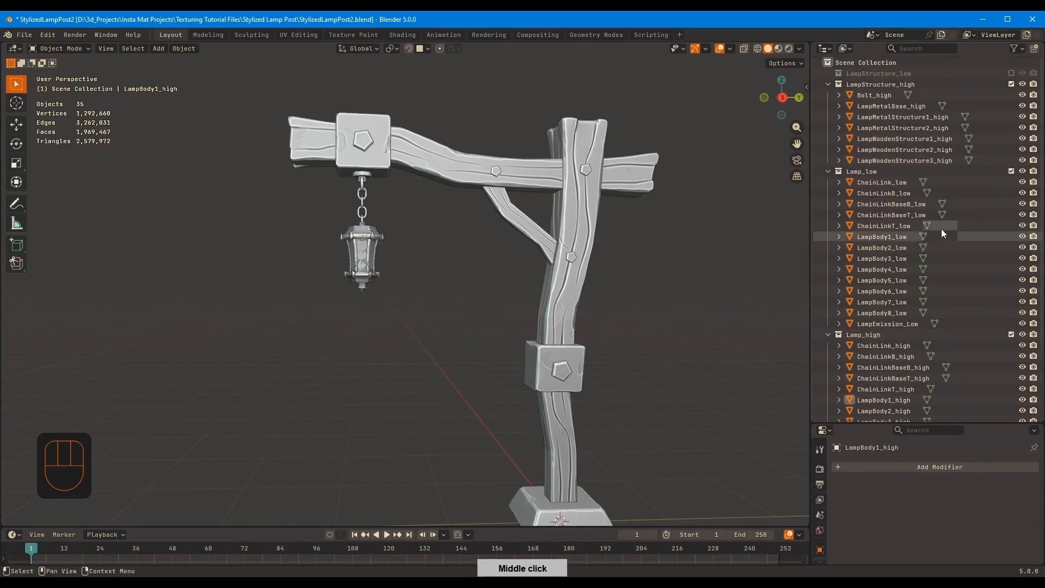
click(1011, 72)
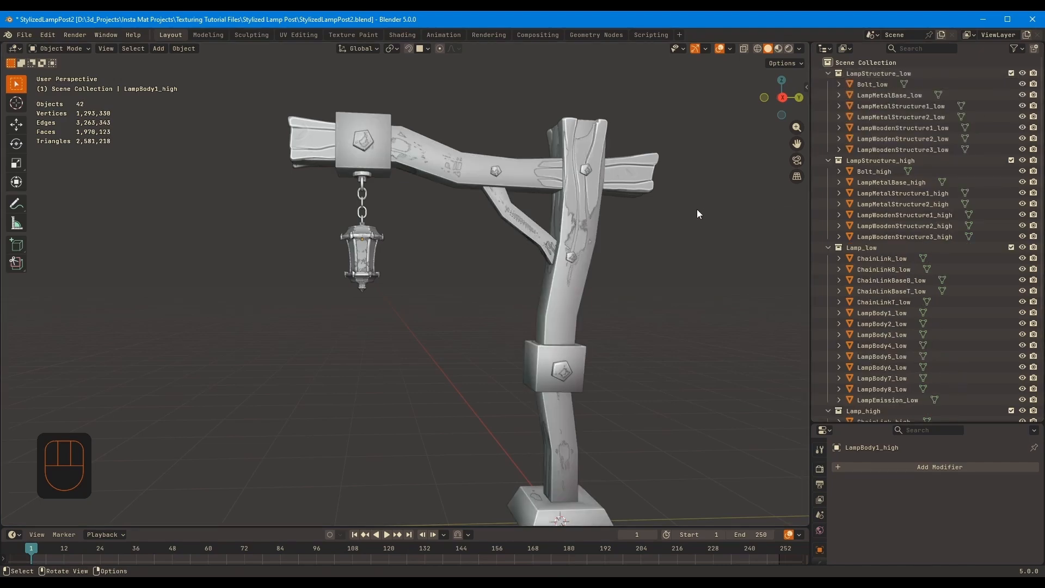
middle_drag(697, 210, 659, 213)
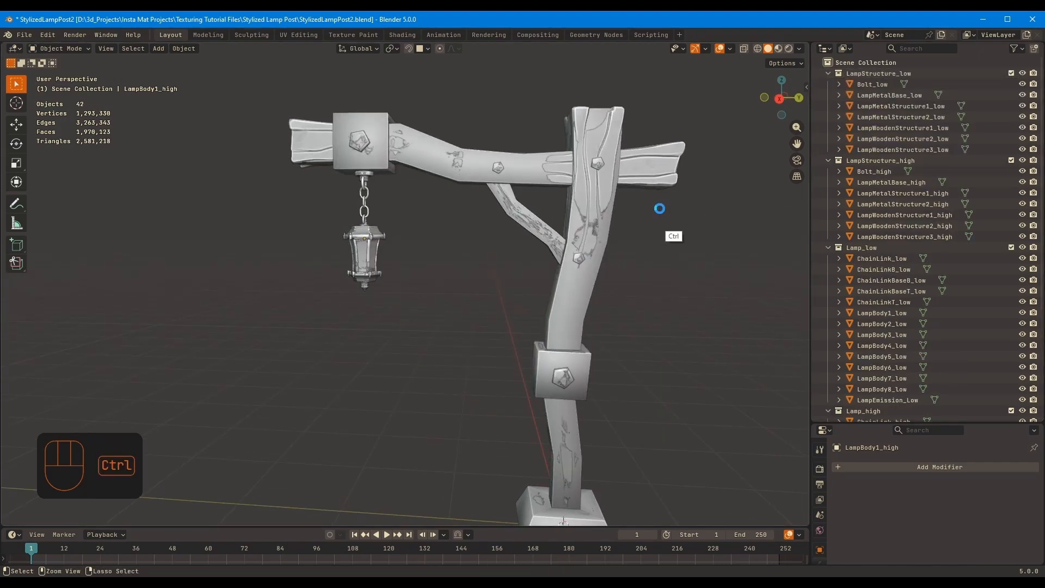
key(ctrl+s)
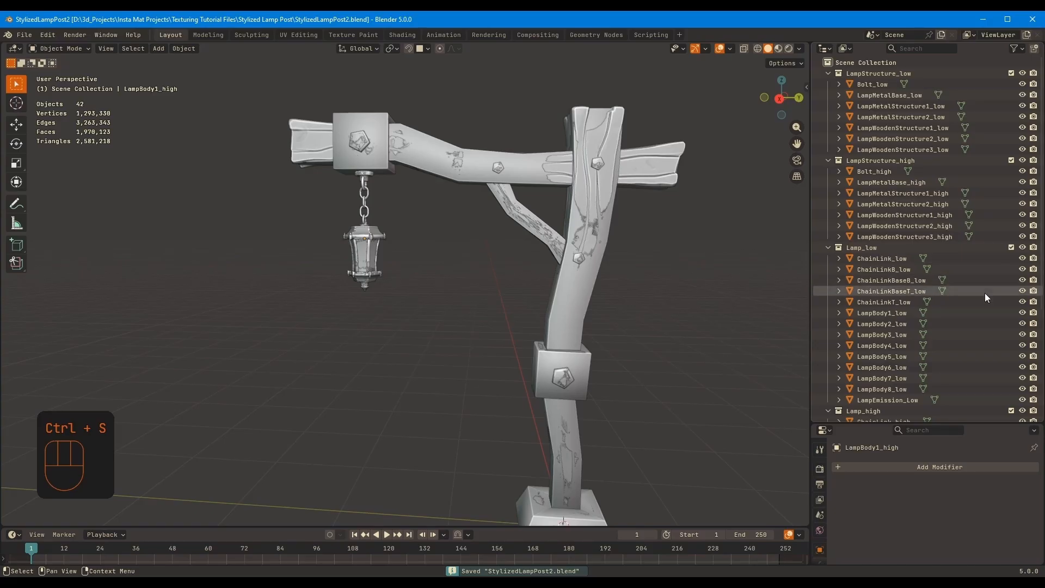
Exclude the Lamp_high and LampStructure_high collections to leave only the low-poly lamp post displayed
click(1011, 410)
click(1011, 160)
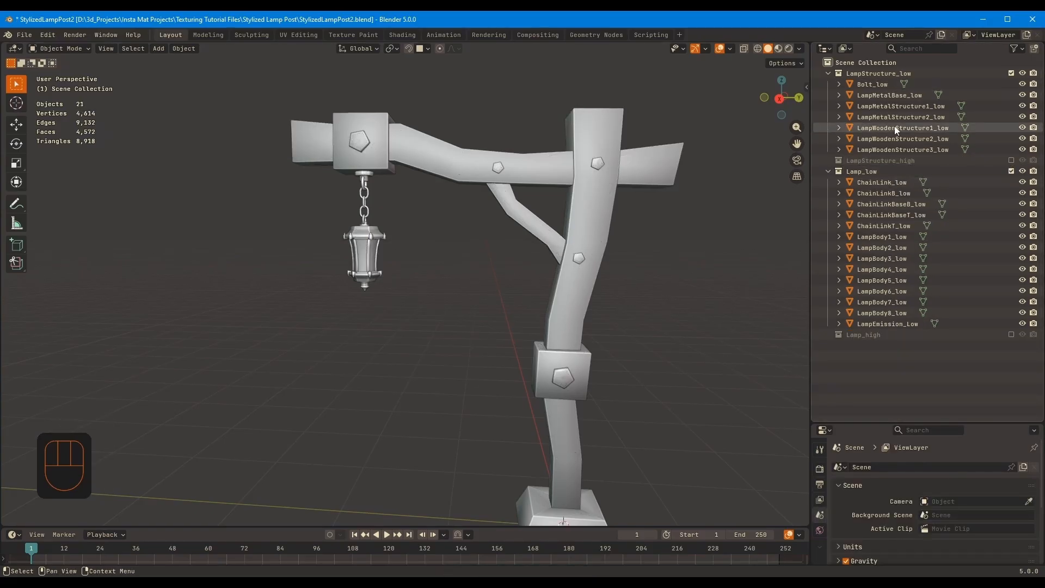
middle_drag(631, 256, 613, 282)
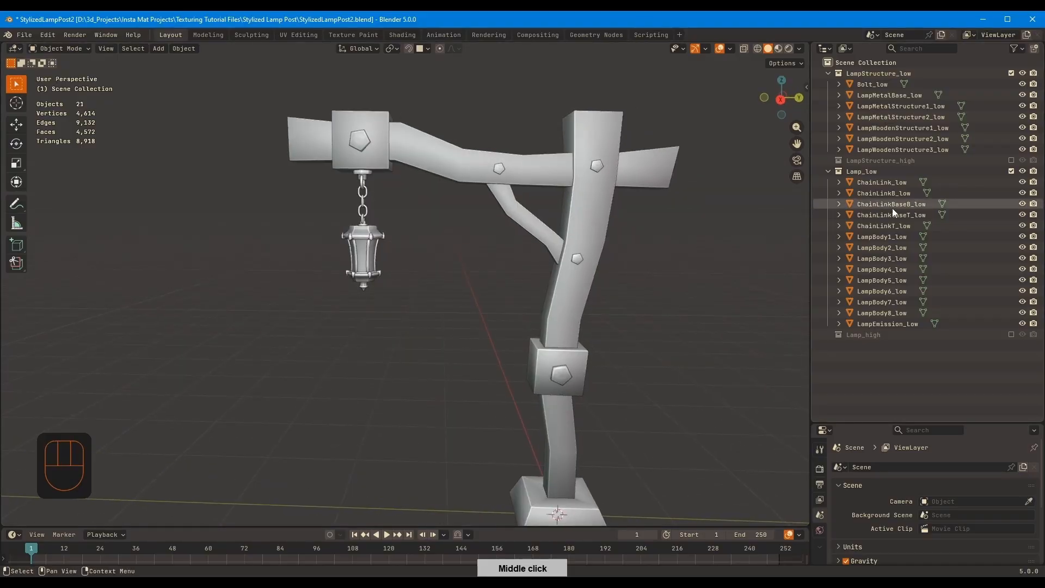
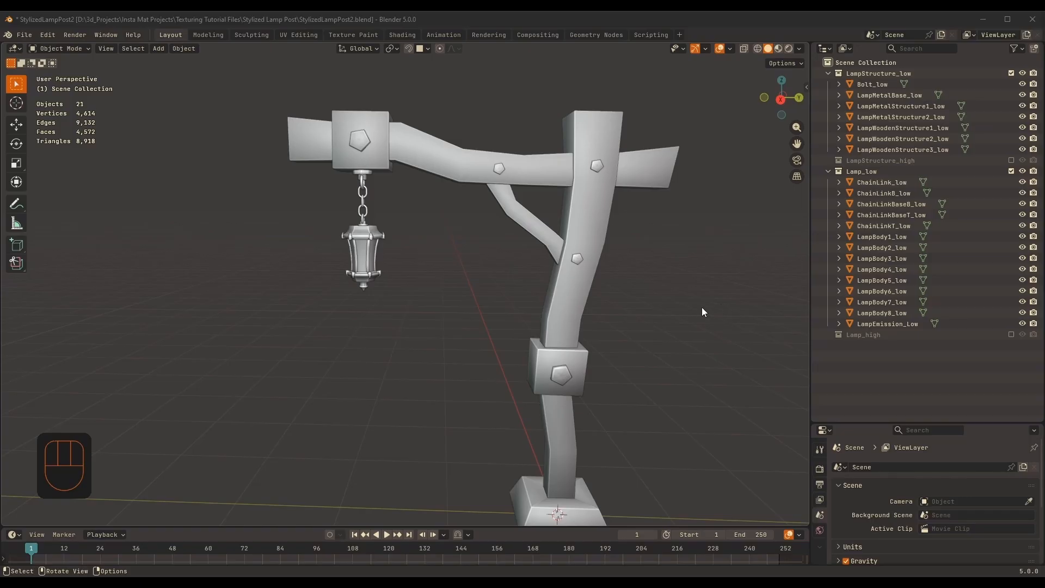
Exclude the Lamp_low collection, then select LampMetalBase_low and open its mesh for editing
middle_drag(702, 311, 690, 283)
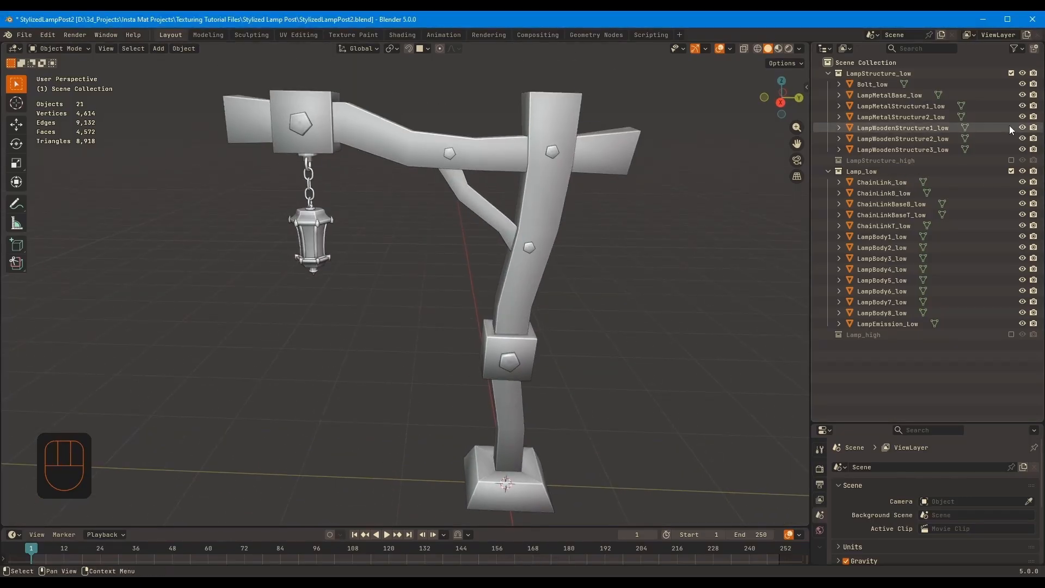
click(1010, 170)
shift+middle_drag(621, 299, 658, 231)
ctrl+middle_drag(590, 354, 592, 300)
click(571, 397)
key(KP_Decimal)
key(KP_Divide)
middle_drag(660, 320, 386, 228)
key(Tab)
key(KP_Divide)
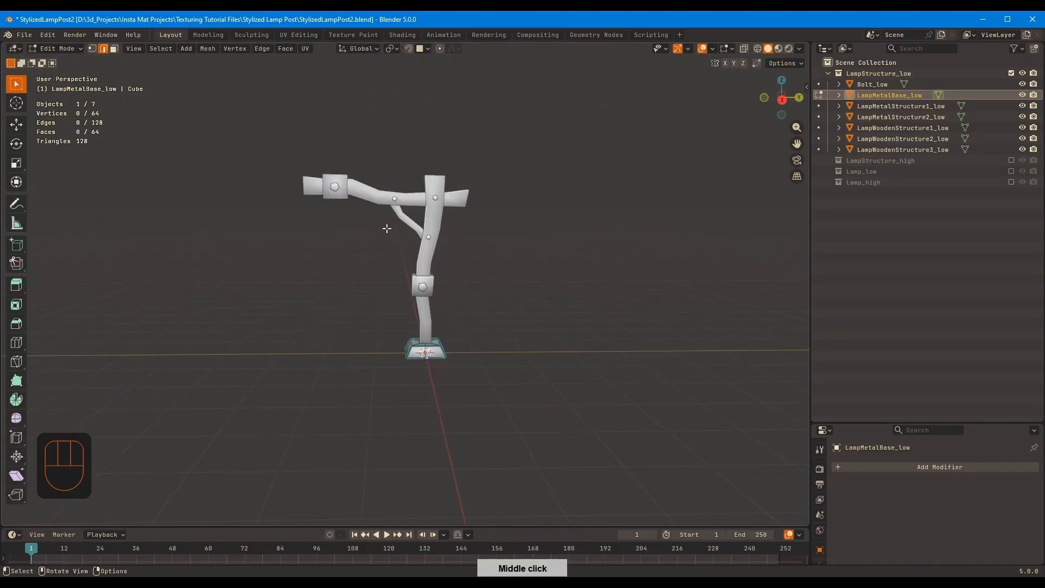
Select an edge loop along one corner of the metal base and isolate the base in local view
middle_drag(513, 270, 547, 295)
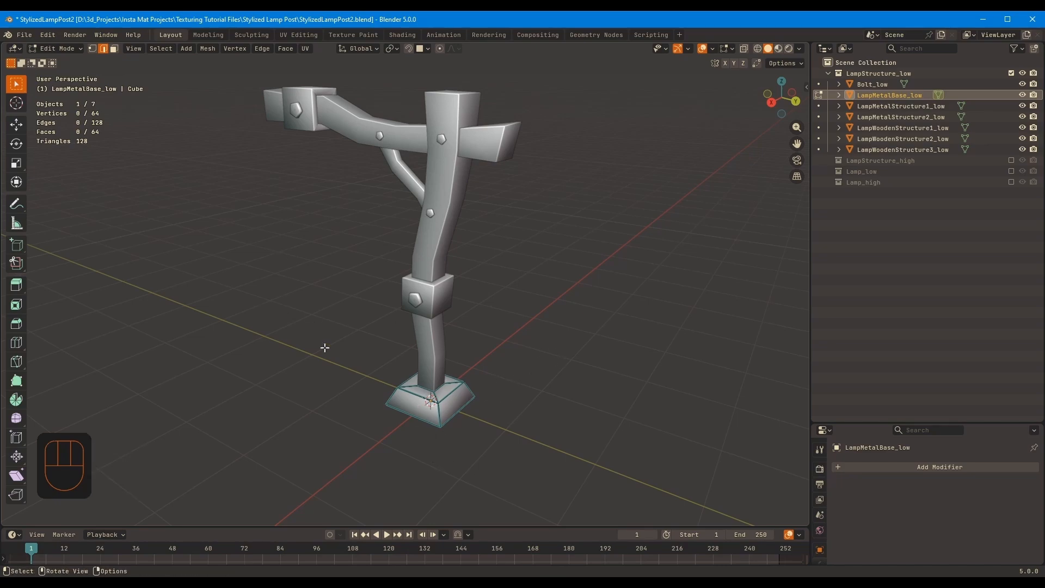
middle_drag(335, 347, 293, 228)
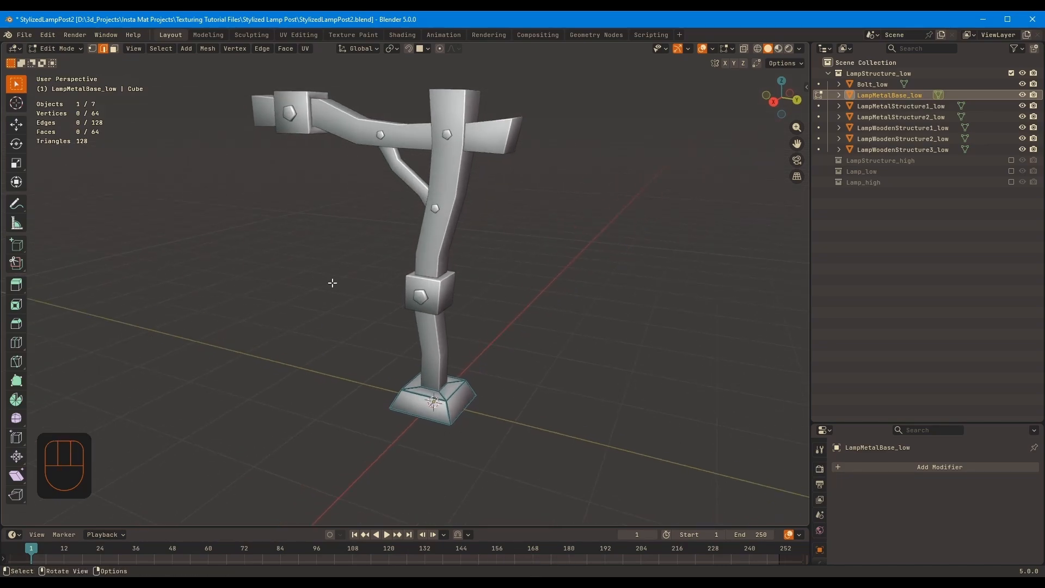
ctrl+middle_drag(571, 283, 568, 245)
middle_drag(568, 245, 470, 277)
ctrl+middle_drag(471, 278, 529, 295)
shift+middle_drag(437, 406, 422, 265)
key(2)
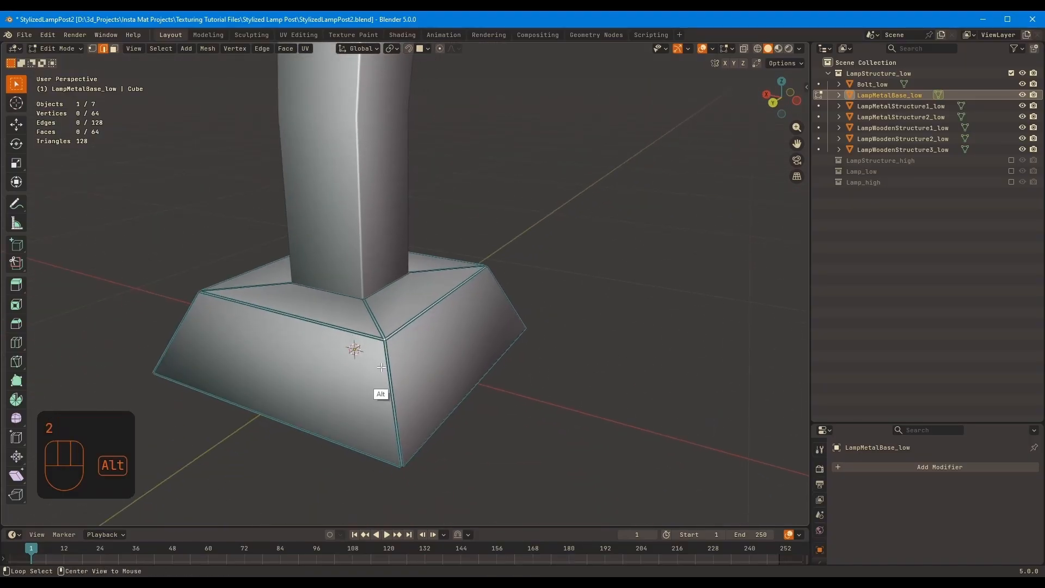
middle_drag(420, 363, 506, 328)
key(KP_Divide)
Set up Mark Seam and Clear Seam as Quick Favorites for edge editing
key(q)
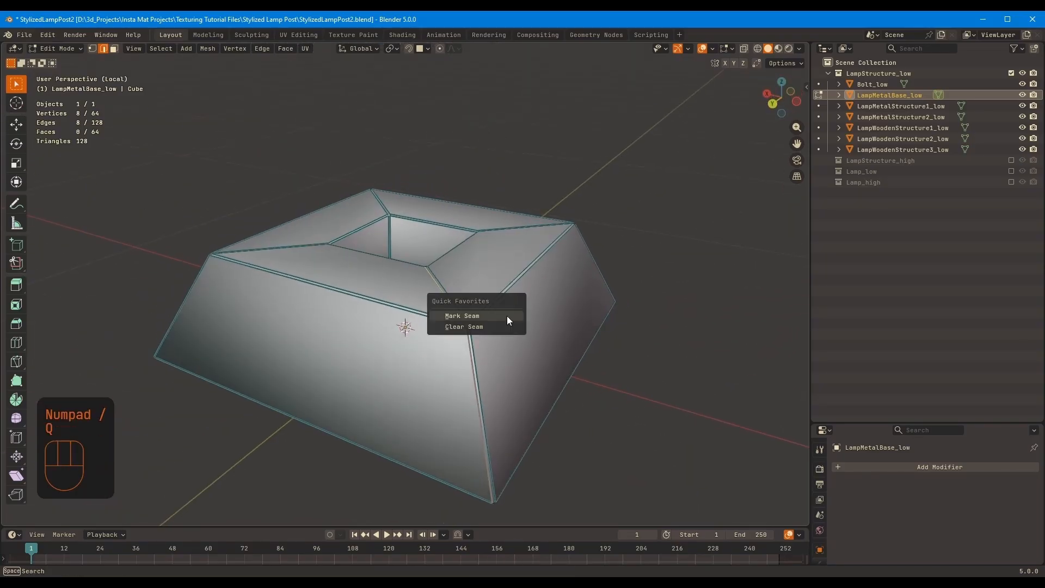
click(474, 327)
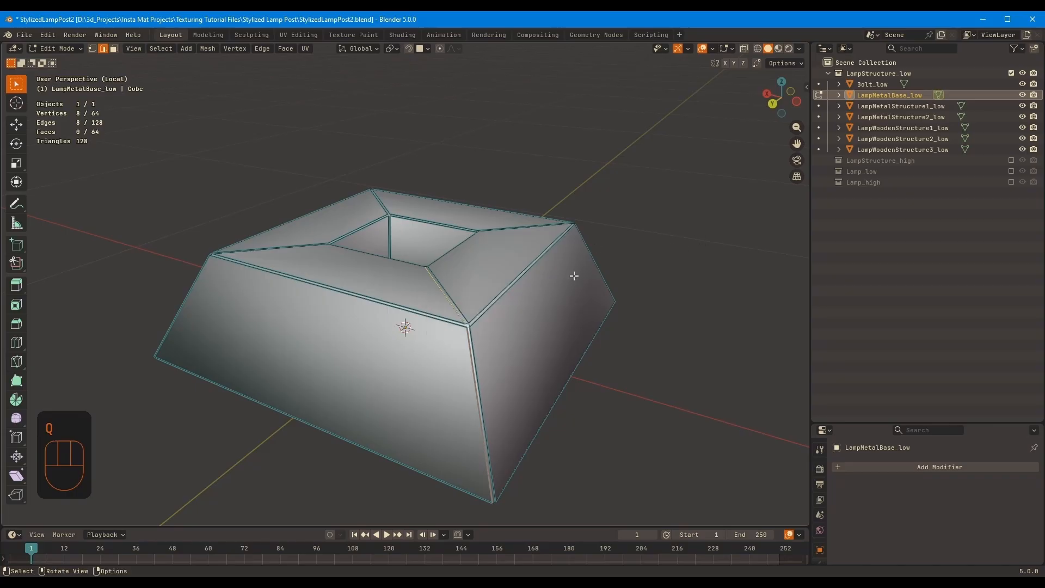
right_click(521, 343)
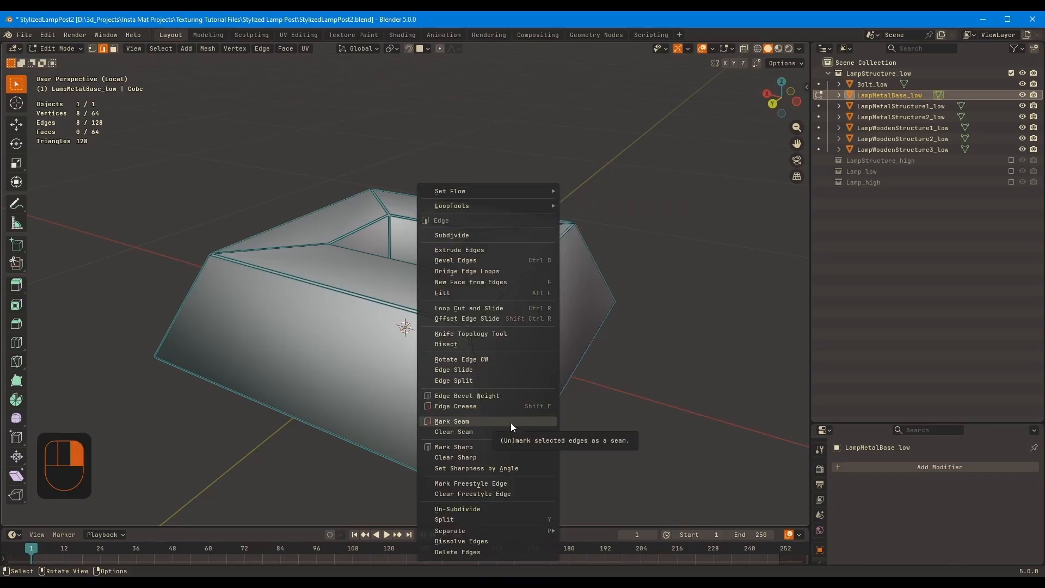
right_click(462, 421)
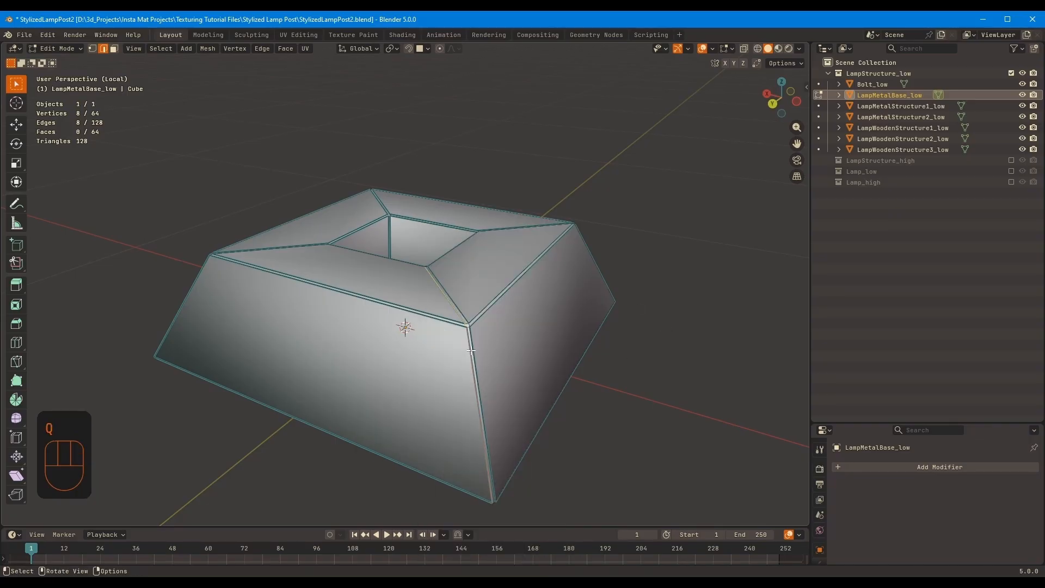
right_click(471, 350)
right_click(432, 431)
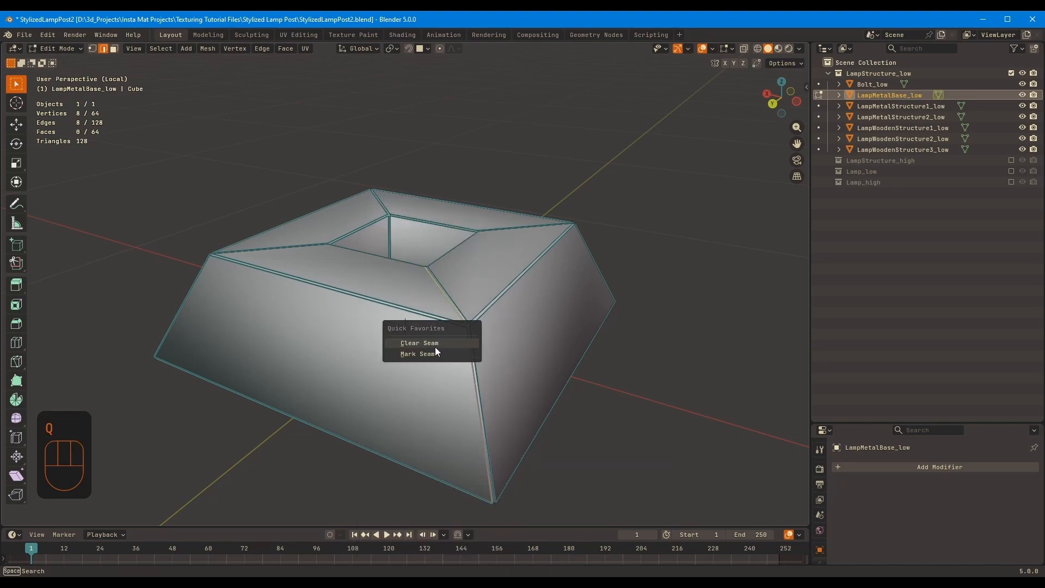
Mark seams along the metal base's selected corner loop and around its bottom opening
click(447, 354)
middle_drag(447, 354, 494, 200)
middle_drag(458, 258, 503, 242)
middle_drag(524, 282, 544, 268)
key(q)
click(587, 275)
Switch to the UV Editing workspace and unwrap the whole LampMetalBase_low mesh with Unwrap Angle Based
key(a)
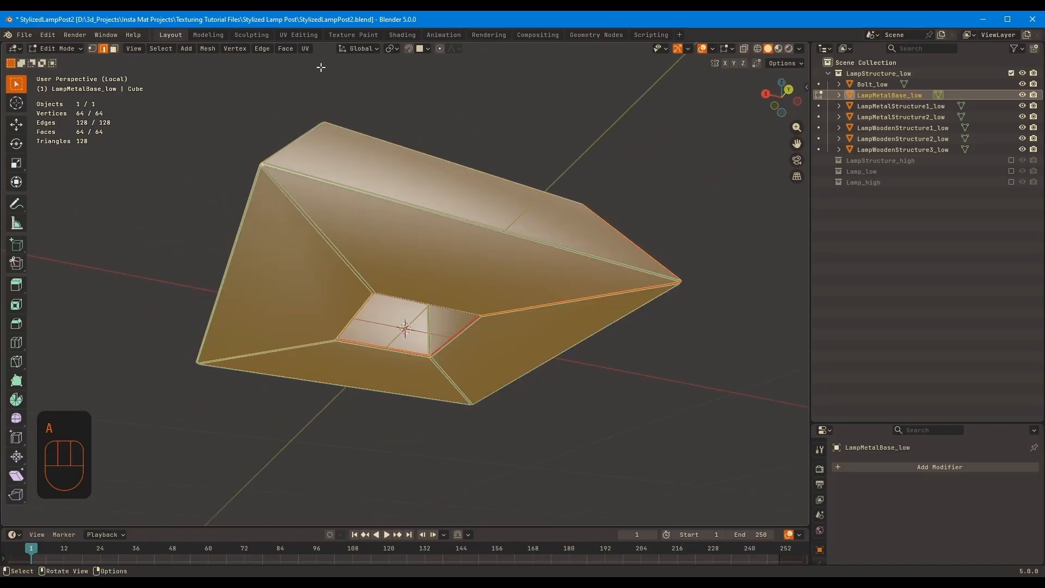
click(298, 35)
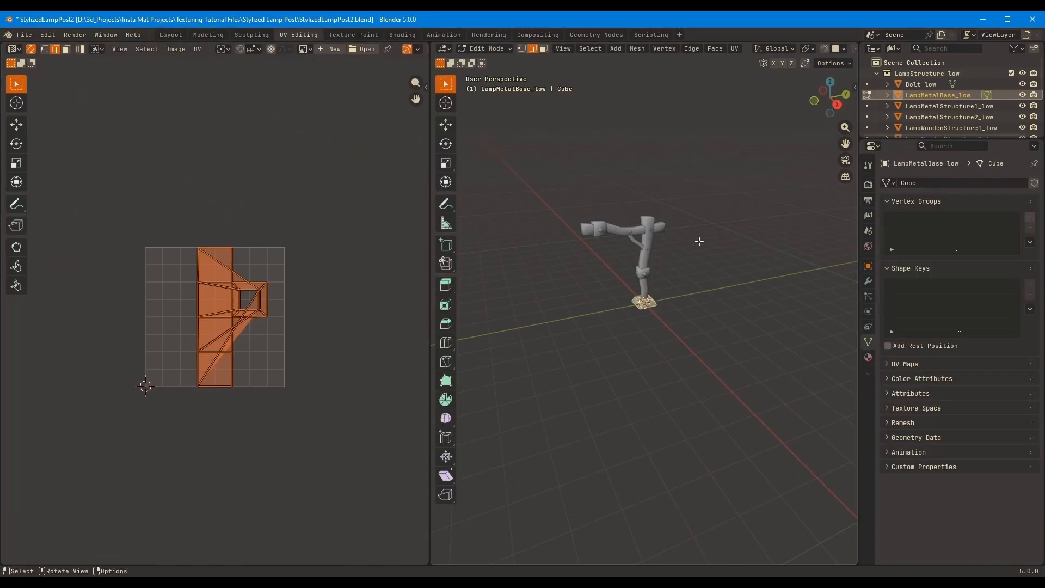
key(KP_Divide)
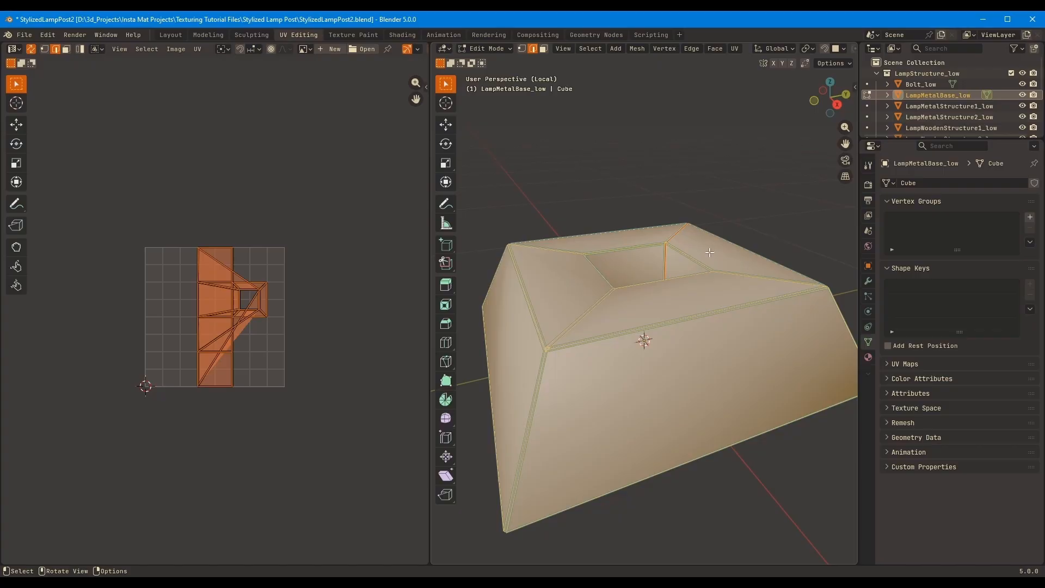
key(u)
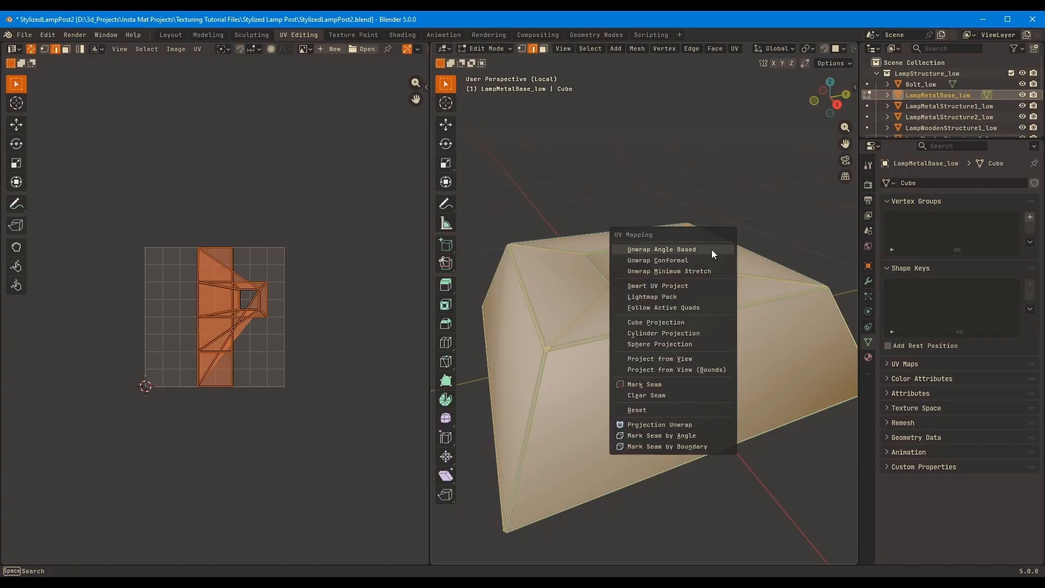
click(711, 249)
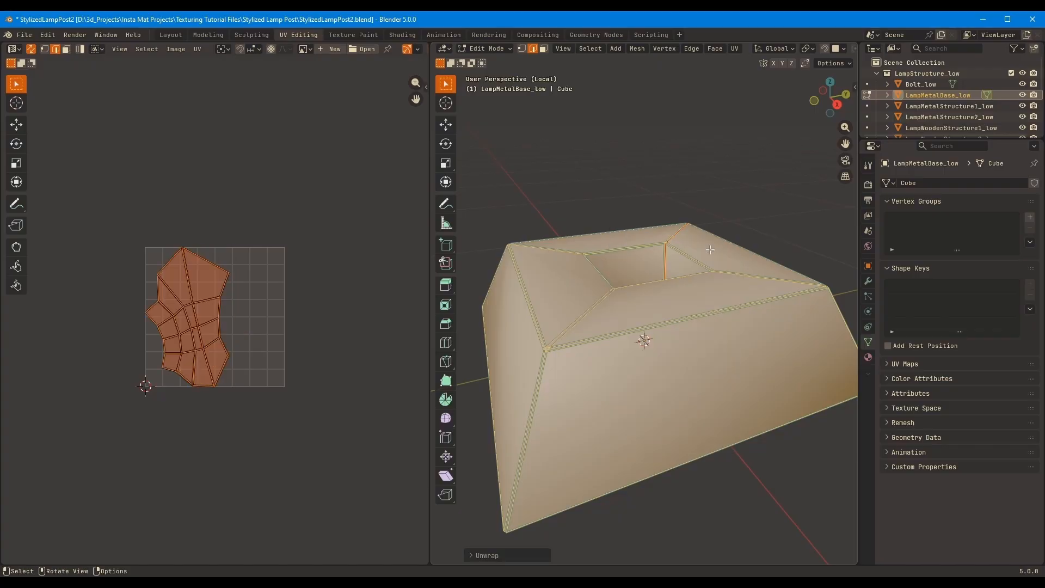
middle_drag(208, 367, 237, 385)
click(232, 345)
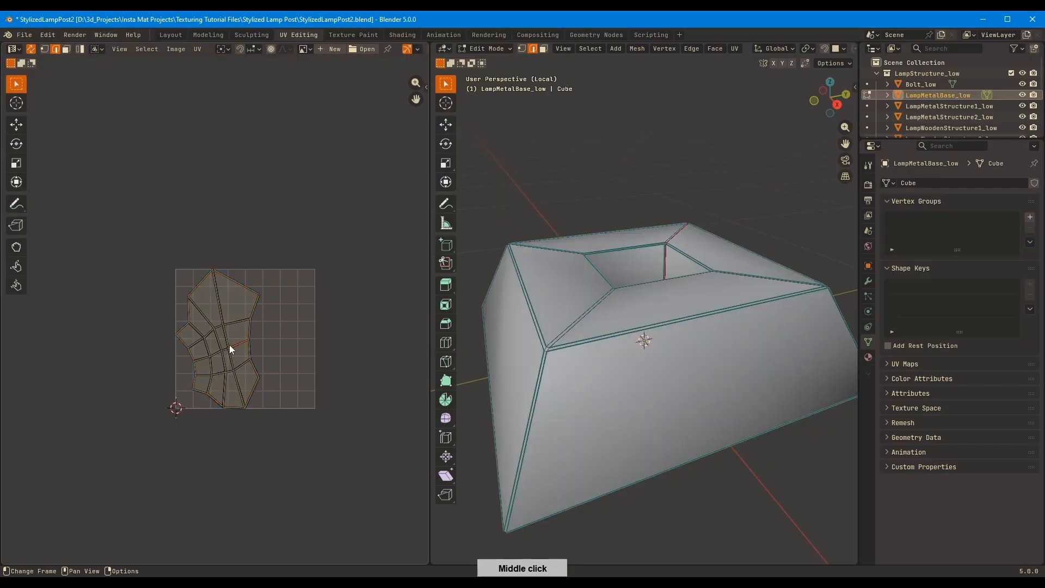
mouse_move(545, 305)
middle_down()
mouse_move(515, 313)
mouse_move(530, 307)
middle_up()
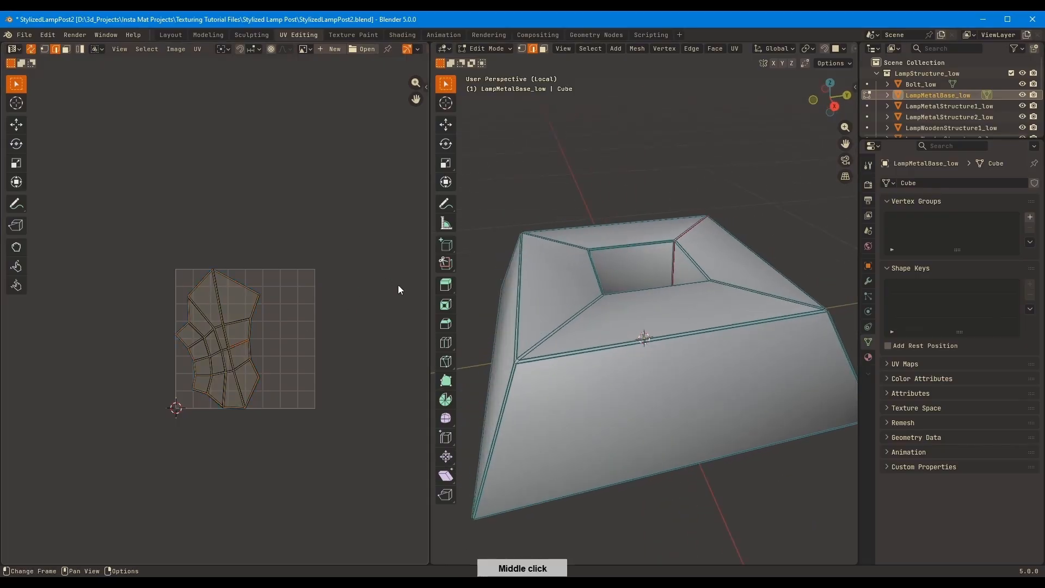
Open LampMetalStructure1_low for mesh editing and mark a seam along one of its corner edge loops
key(Tab)
key(KP_Divide)
scroll(658, 227, up, 5)
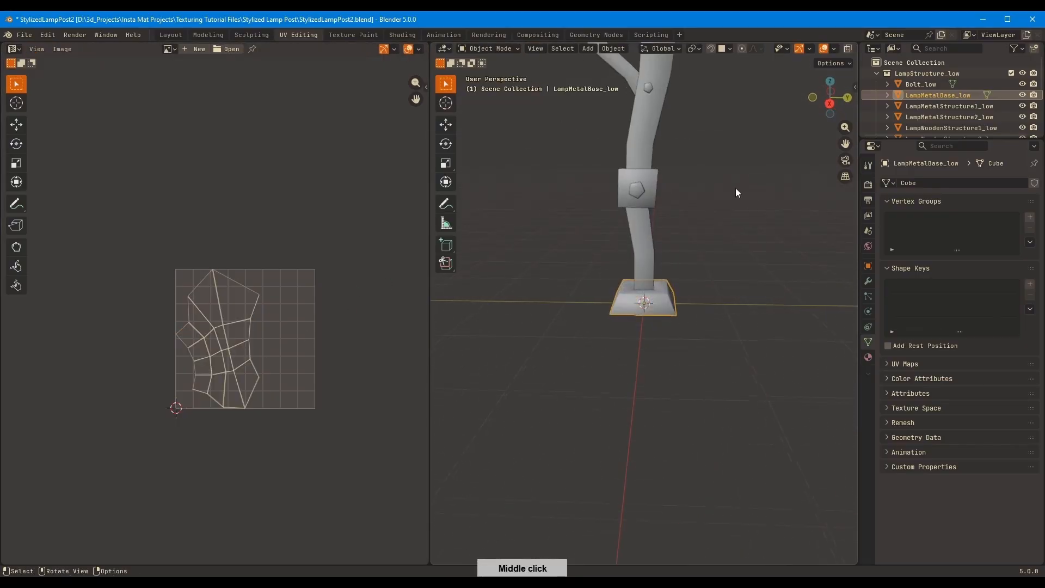
middle_drag(736, 188, 669, 204)
shift+middle_drag(669, 204, 570, 371)
scroll(642, 286, up, 2)
click(633, 294)
key(Tab)
scroll(566, 289, up, 5)
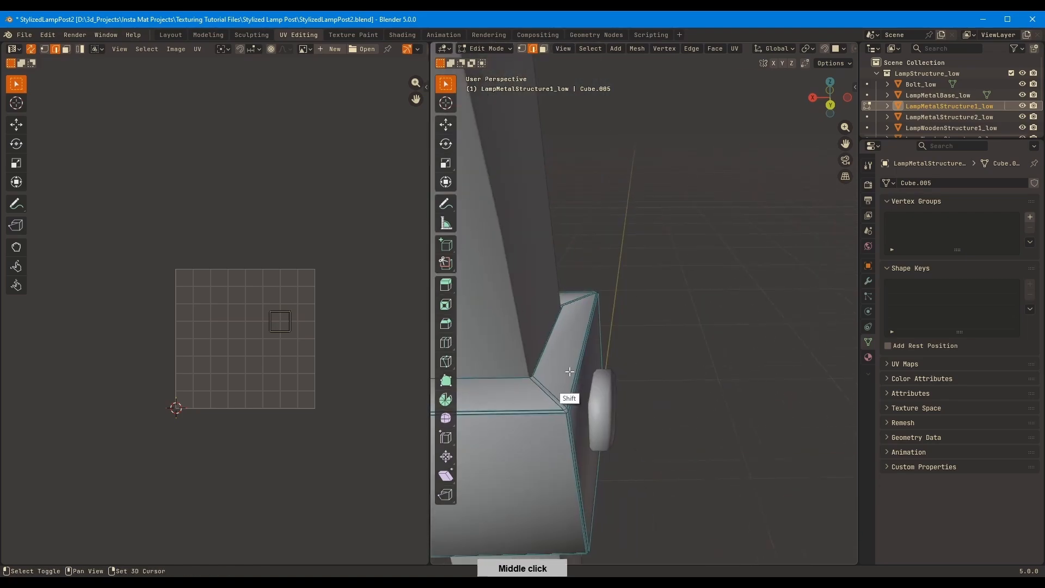
alt+click(640, 294)
key(q)
click(672, 287)
Isolate LampMetalStructure1_low and mark the edge loop around its inner opening as a seam
middle_drag(671, 287, 782, 254)
key(KP_Divide)
alt+click(746, 451)
key(q)
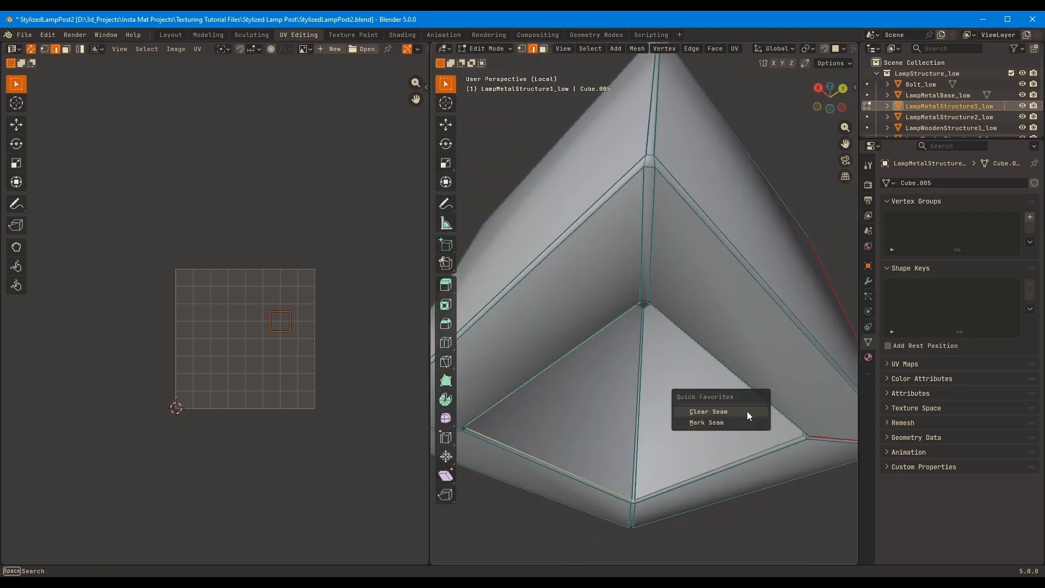
click(737, 422)
Select the whole LampMetalStructure1_low mesh and unwrap it
middle_drag(729, 381, 735, 266)
scroll(660, 333, down, 4)
key(a)
key(u)
click(734, 265)
middle_drag(739, 229, 702, 255)
Leave local view, open LampMetalStructure2_low for mesh editing and mark one corner edge loop as a seam
key(KP_Divide)
key(Tab)
middle_drag(746, 185, 649, 356)
click(665, 261)
scroll(568, 280, up, 3)
key(Tab)
middle_drag(566, 349, 556, 310)
alt+click(556, 308)
key(q)
click(555, 308)
Isolate LampMetalStructure2_low and mark a seam around its inner opening
middle_drag(773, 310, 720, 343)
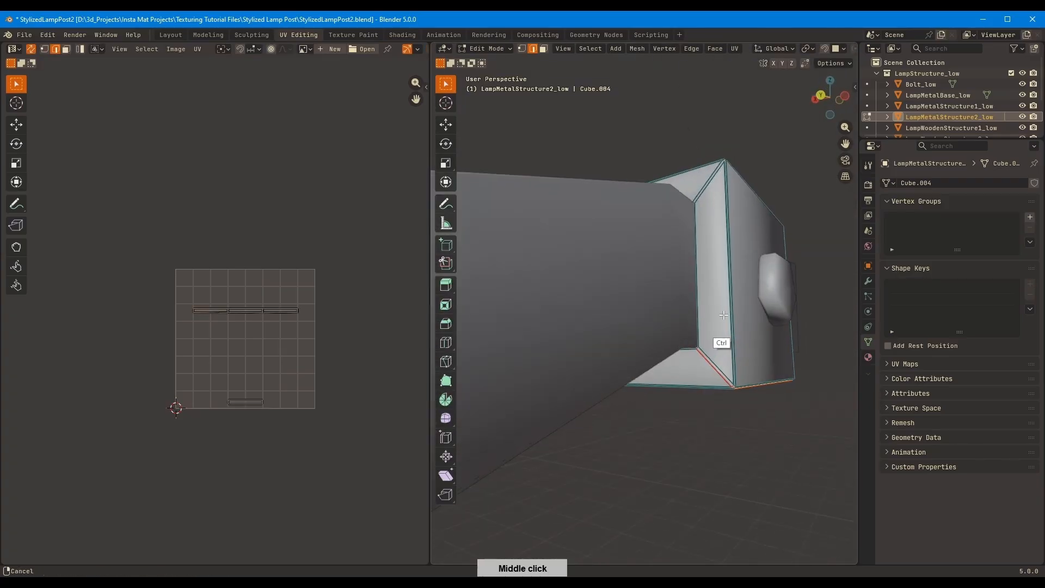
key(KP_Divide)
scroll(727, 279, up, 3)
middle_drag(727, 279, 785, 230)
key(KP_Divide)
key(q)
click(726, 269)
Unwrap the whole LampMetalStructure2_low mesh and check its seams and UV island
key(a)
key(u)
click(720, 270)
key(Tab)
scroll(691, 290, down, 3)
key(KP_Divide)
key(Tab)
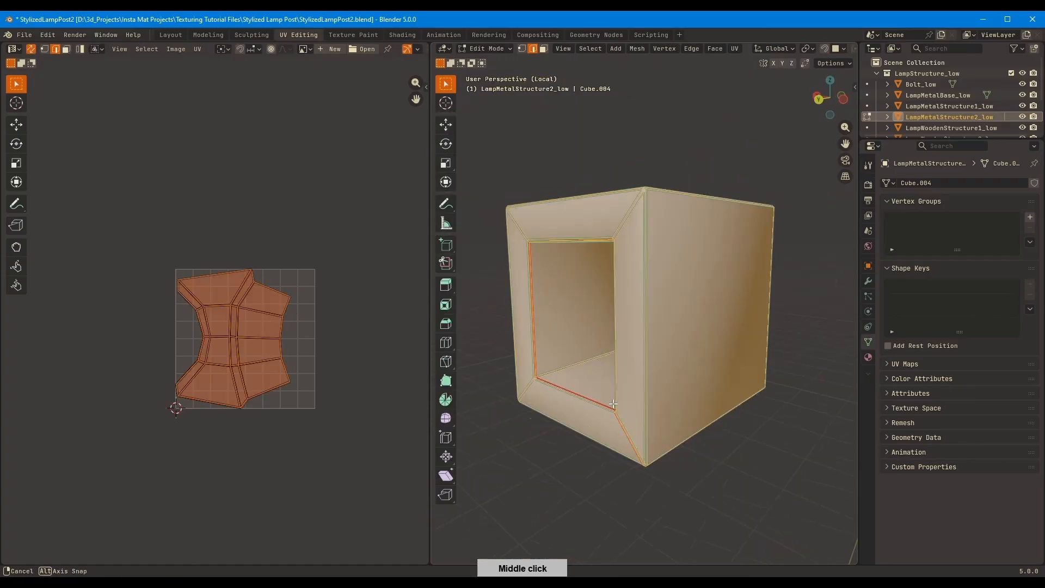
middle_drag(675, 402, 726, 271)
Open LampWoodenStructure3_low for mesh editing and mark a lengthwise seam along one of its edges
key(Tab)
key(KP_Divide)
click(624, 300)
scroll(621, 296, up, 5)
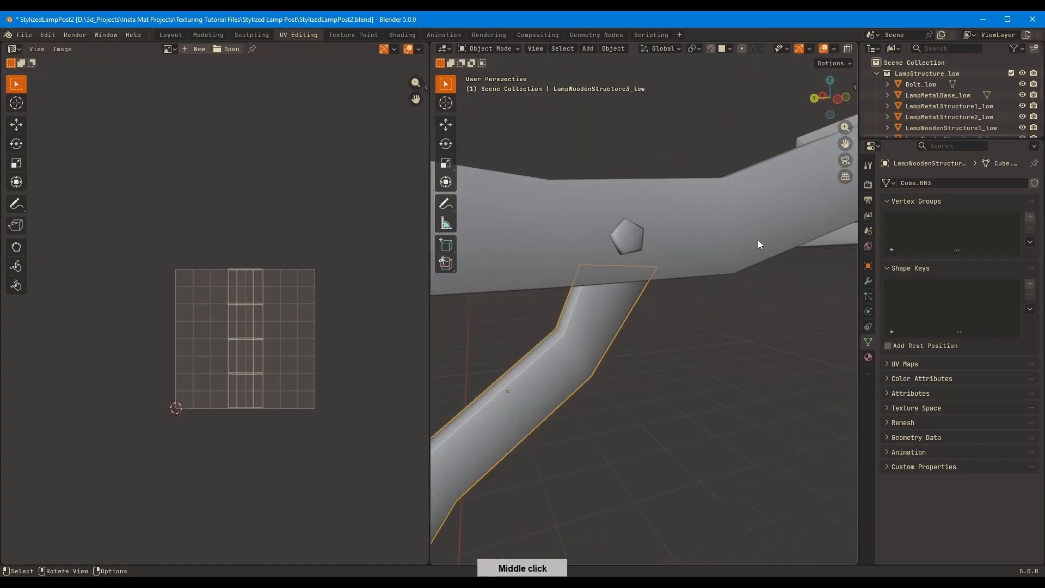
middle_drag(758, 240, 817, 245)
key(Tab)
alt+click(622, 305)
middle_drag(577, 322, 517, 332)
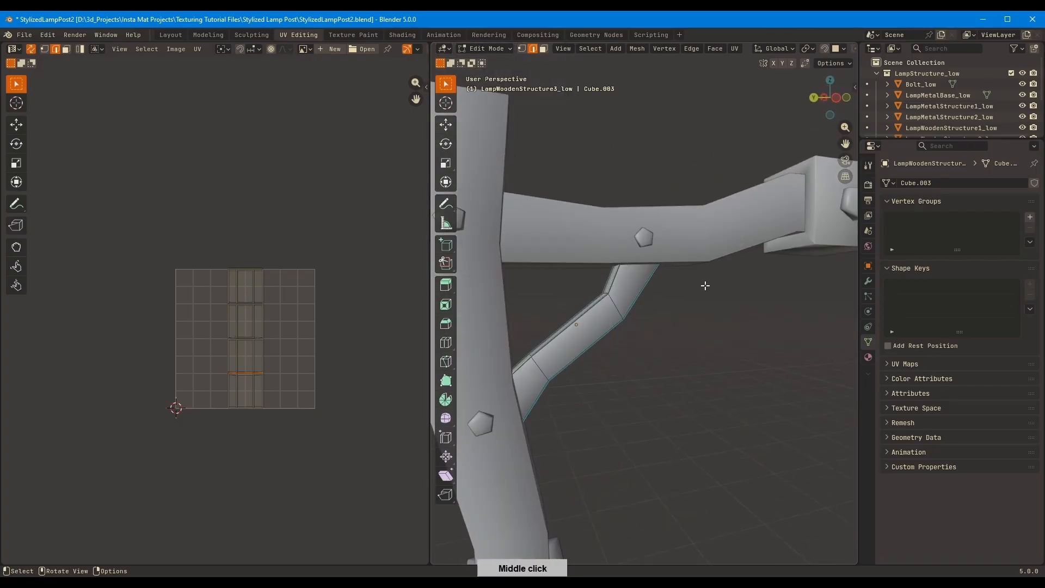
Isolate the diagonal wooden brace and unwrap its whole mesh
key(KP_Divide)
middle_drag(704, 285, 775, 265)
key(a)
key(u)
click(739, 265)
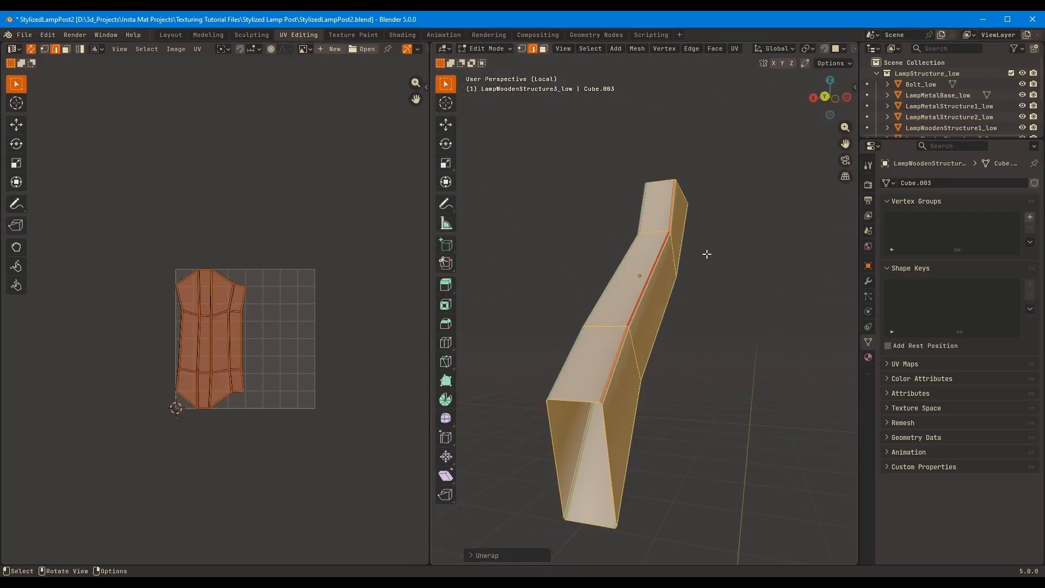
Leave the brace, then isolate LampWoodenStructure1_low and open its mesh for editing
key(Tab)
key(KP_Divide)
middle_drag(707, 254, 632, 286)
click(564, 397)
shift+middle_drag(596, 458, 692, 218)
key(KP_Divide)
key(Tab)
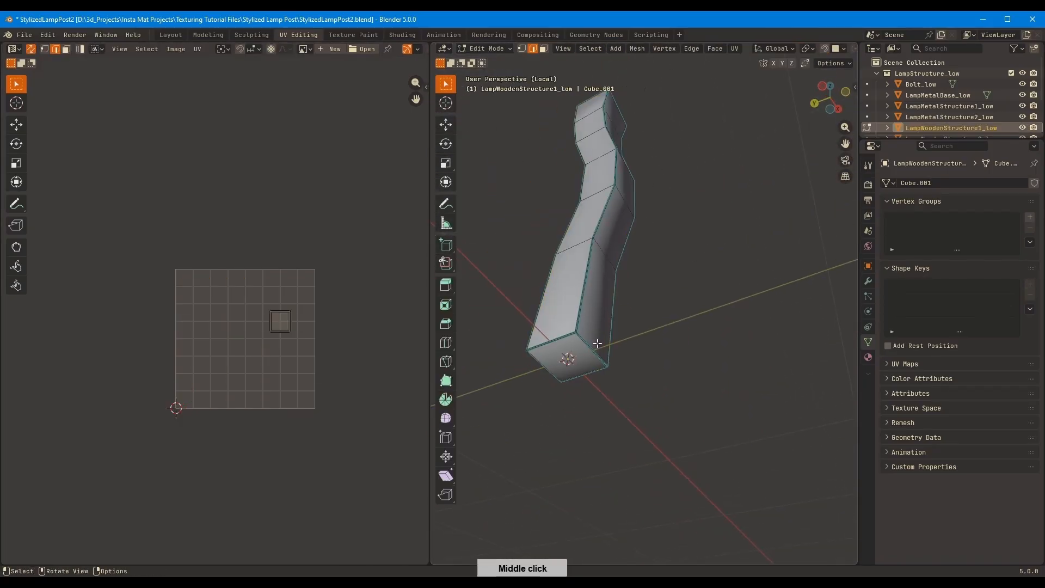
Mark seams around the bottom and top end faces of the main wooden post
key(3)
click(591, 351)
middle_drag(712, 285, 702, 376)
shift+click(629, 400)
middle_drag(642, 312, 745, 283)
key(KP_Divide)
middle_drag(735, 294, 833, 304)
shift+middle_drag(675, 179, 681, 332)
middle_drag(724, 267, 674, 285)
scroll(631, 278, up, 2)
alt+click(584, 307)
Mark a seam along one corner of the main wooden post from its top to its bottom
key(2)
click(624, 253)
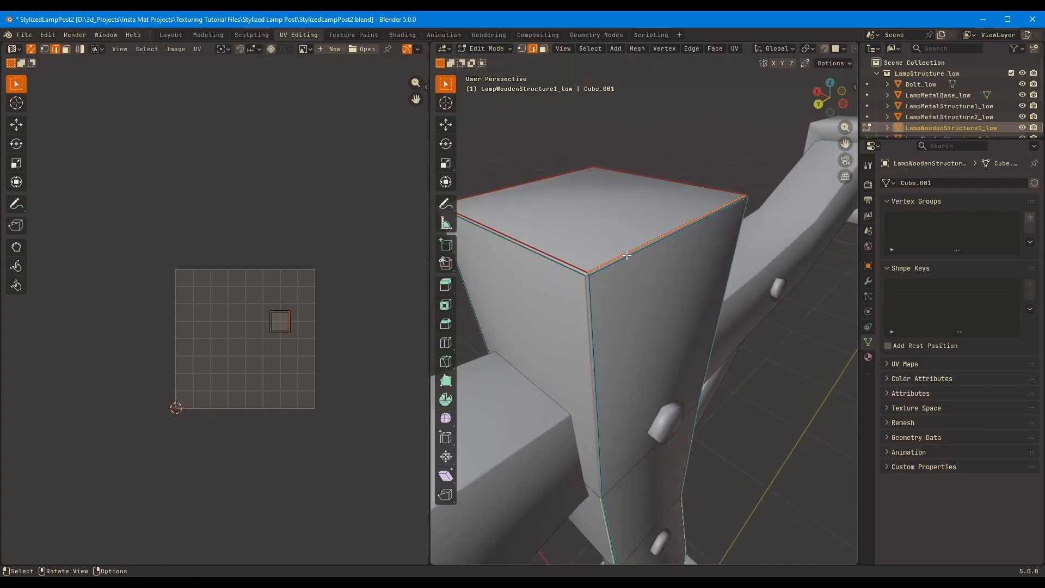
scroll(626, 250, up, 2)
shift+middle_drag(627, 239, 663, 292)
scroll(648, 305, up, 1)
click(590, 327)
click(597, 335)
scroll(604, 354, down, 5)
shift+middle_drag(611, 425, 611, 261)
ctrl+click(611, 373)
middle_drag(615, 381, 581, 190)
ctrl+click(578, 393)
key(KP_Divide)
scroll(660, 406, up, 6)
ctrl+click(569, 401)
scroll(648, 242, up, 4)
middle_drag(577, 397, 636, 306)
key(q)
click(561, 378)
Clear the seam around the post's bottom face and mark the adjoining outer edge loop as a seam
key(q)
click(573, 264)
key(2)
alt+click(581, 327)
key(q)
click(692, 275)
scroll(692, 261, down, 6)
shift+middle_drag(692, 188, 693, 207)
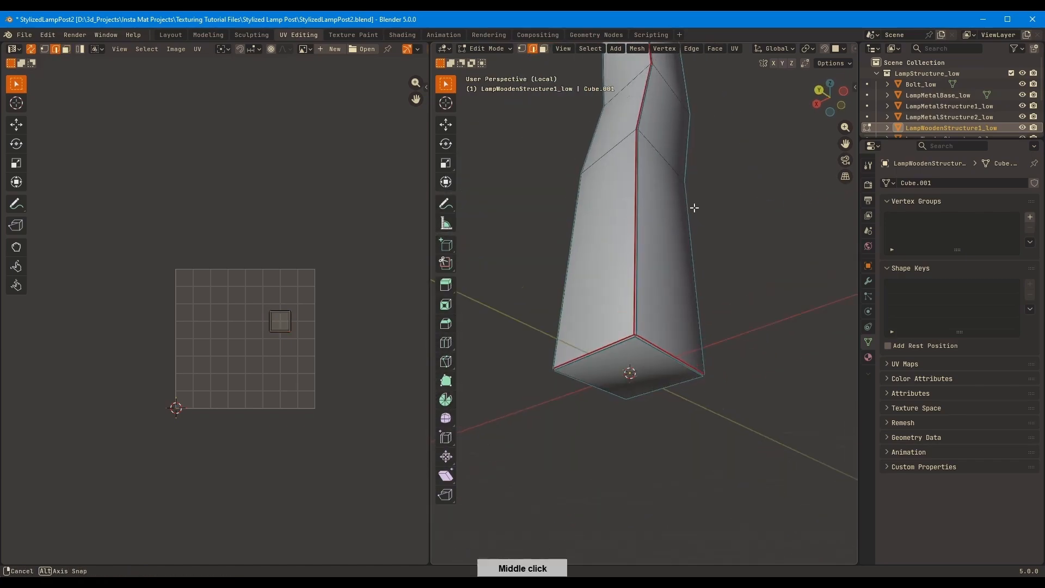
Select the top face of LampWoodenStructure1_low and clear the seam around it
shift+middle_drag(678, 81, 630, 327)
key(3)
click(603, 305)
key(q)
click(603, 294)
middle_drag(603, 294, 611, 283)
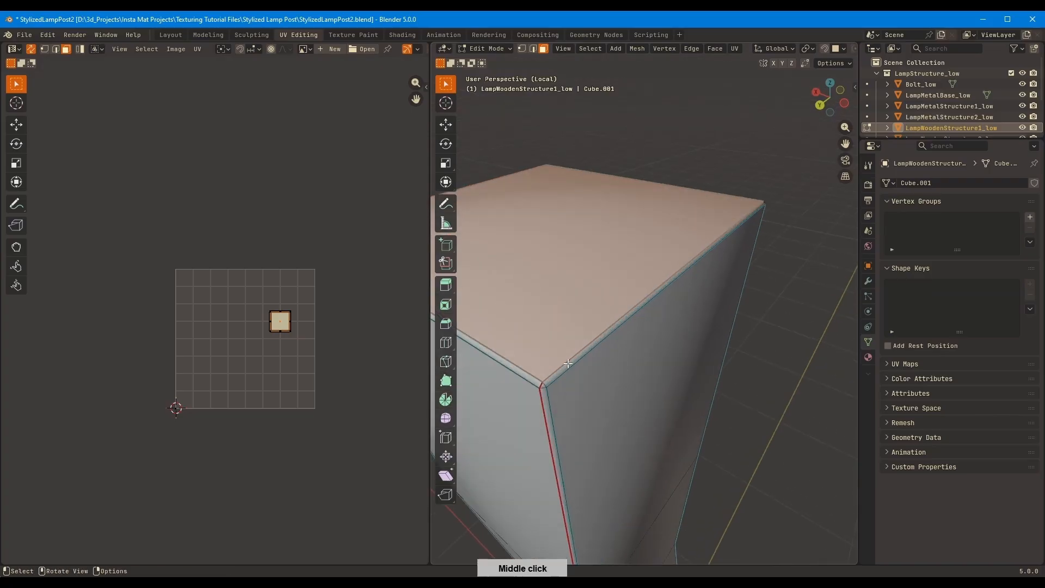
Mark the outer edge loop just below the top face of LampWoodenStructure1_low as a seam
key(2)
alt+click(554, 377)
key(q)
click(576, 383)
Unwrap the whole LampWoodenStructure1_low mesh and check its islands in the UV layout
scroll(679, 296, down, 4)
key(a)
key(u)
click(690, 297)
ctrl+middle_drag(223, 425, 277, 228)
middle_drag(277, 228, 349, 305)
click(312, 377)
middle_drag(348, 305, 328, 373)
ctrl+middle_drag(283, 321, 309, 425)
Leave local view, select LampWoodenStructure2_low and isolate it
key(KP_Divide)
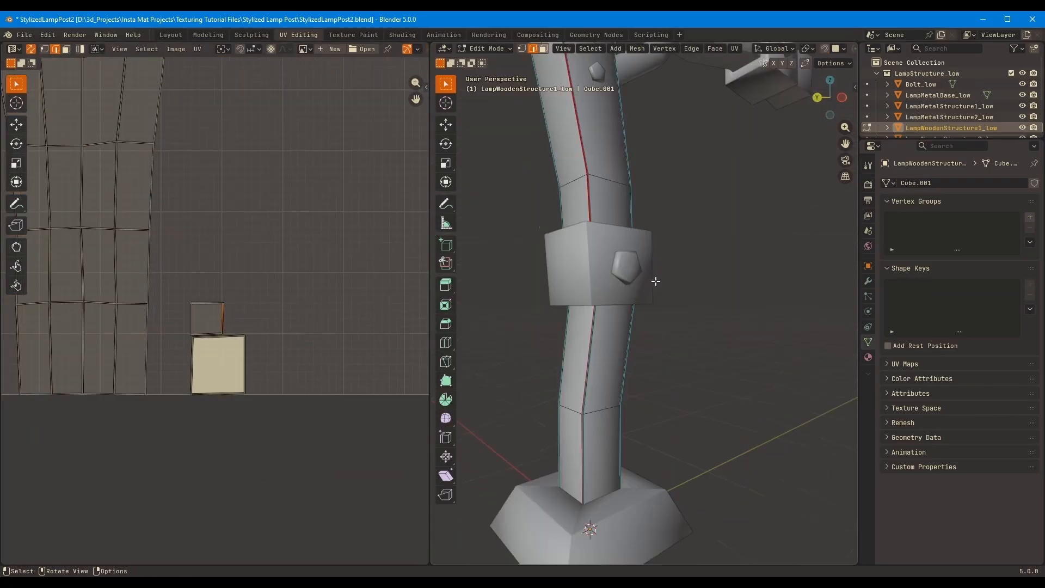
ctrl+middle_drag(655, 280, 651, 359)
key(Tab)
click(634, 283)
key(Tab)
key(KP_Divide)
shift+middle_drag(691, 278, 762, 282)
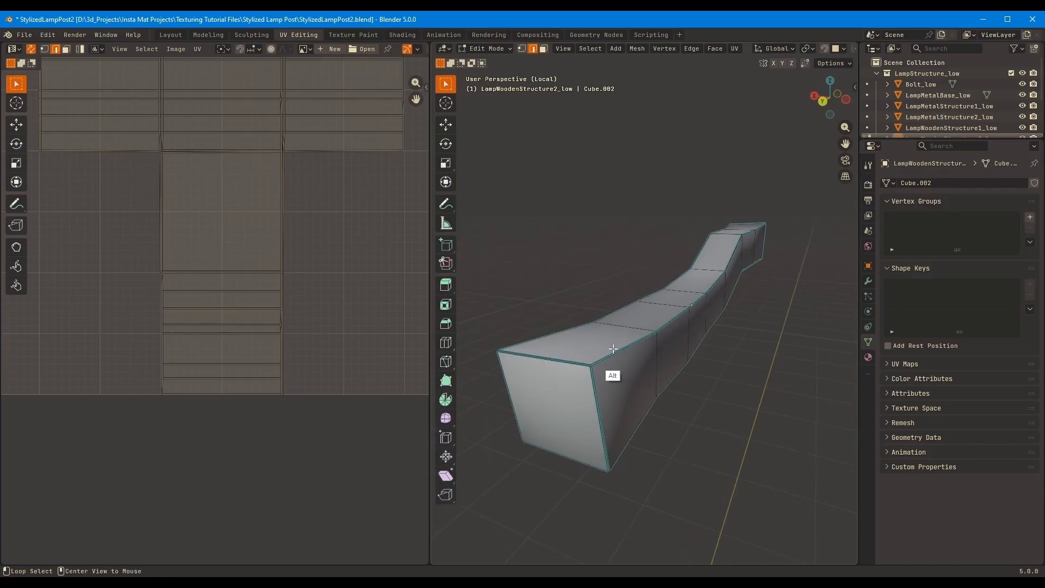
Mark seams along one upper corner edge of LampWoodenStructure2_low from end to end and around its near end face
alt+click(603, 352)
key(KP_Divide)
mouse_move(658, 326)
middle_down()
mouse_move(700, 289)
mouse_move(650, 318)
middle_up()
ctrl+middle_drag(650, 319, 683, 315)
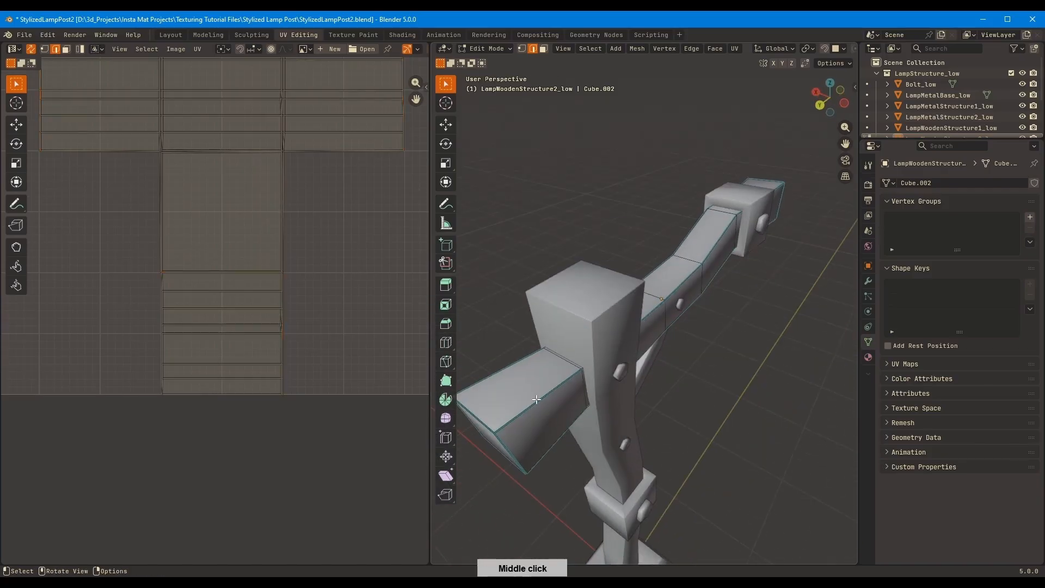
shift+click(519, 401)
middle_drag(520, 402, 549, 389)
key(KP_Divide)
shift+middle_drag(704, 284, 729, 297)
middle_drag(729, 297, 760, 288)
mouse_move(760, 289)
ctrl+middle_down()
mouse_move(760, 277)
mouse_move(779, 296)
ctrl+middle_up()
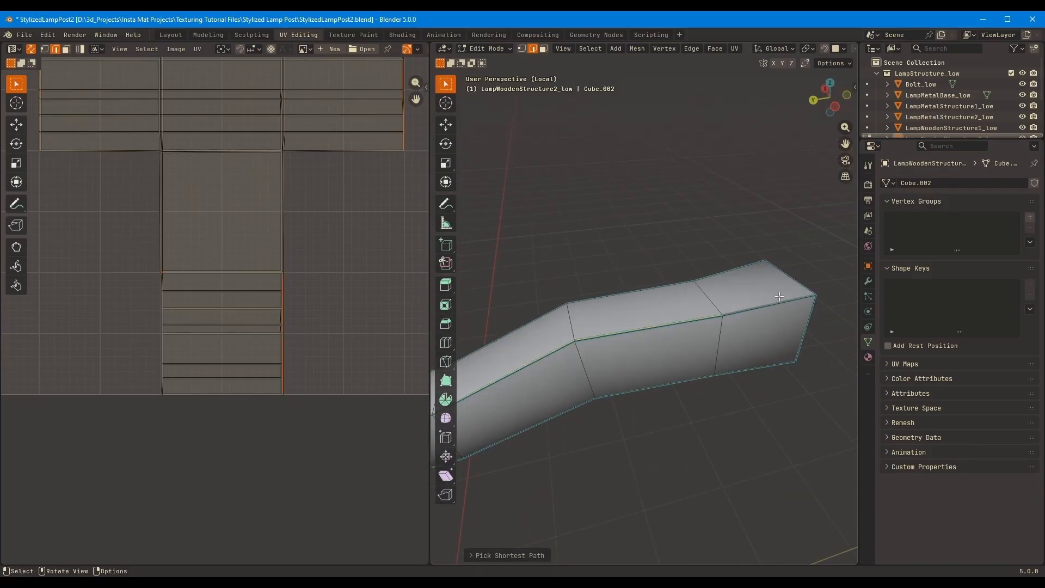
middle_drag(672, 360, 729, 316)
shift+middle_drag(729, 316, 795, 261)
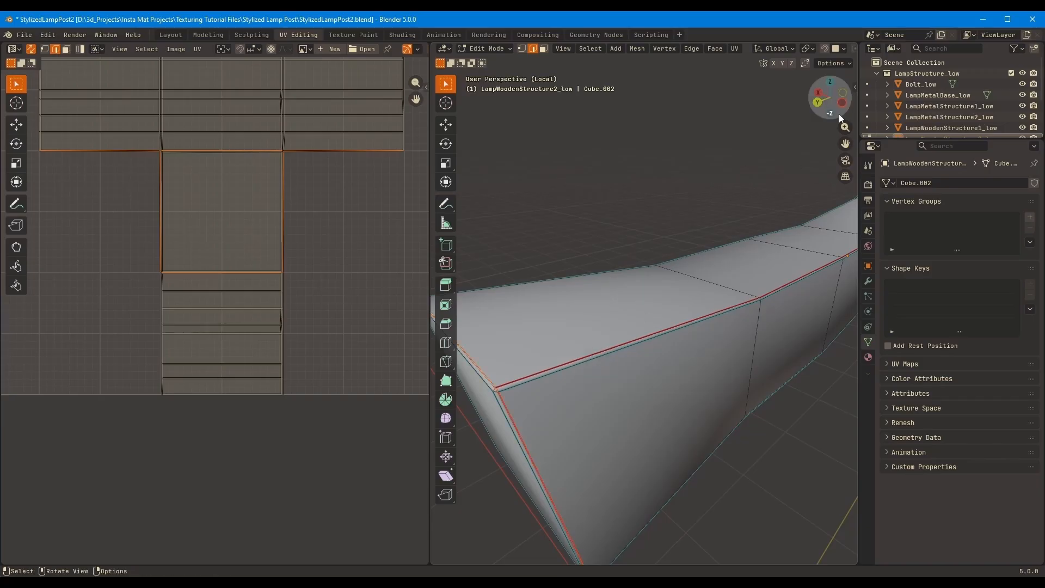
Turn off the mesh edit overlay that draws the cyan edge marks
middle_drag(838, 113, 829, 89)
click(764, 49)
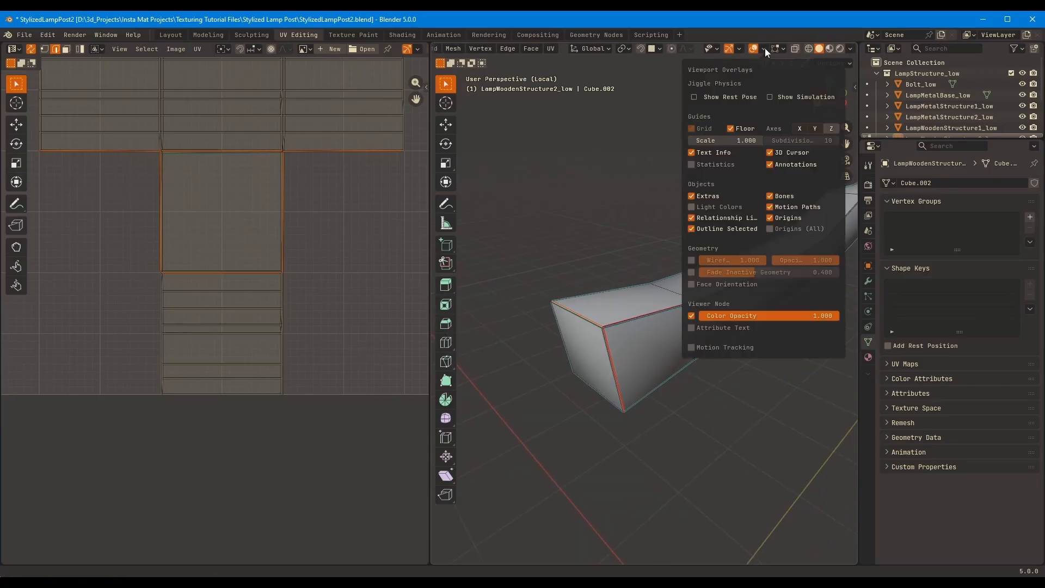
mouse_move(782, 48)
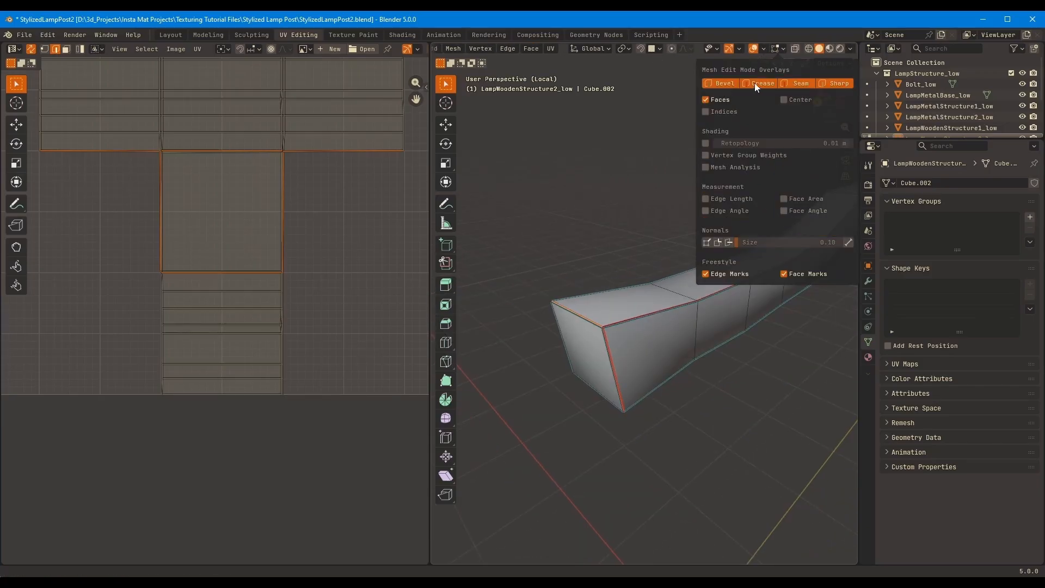
Mark a seam around the far end face of LampWoodenStructure2_low and unwrap the whole mesh
middle_drag(602, 226, 724, 289)
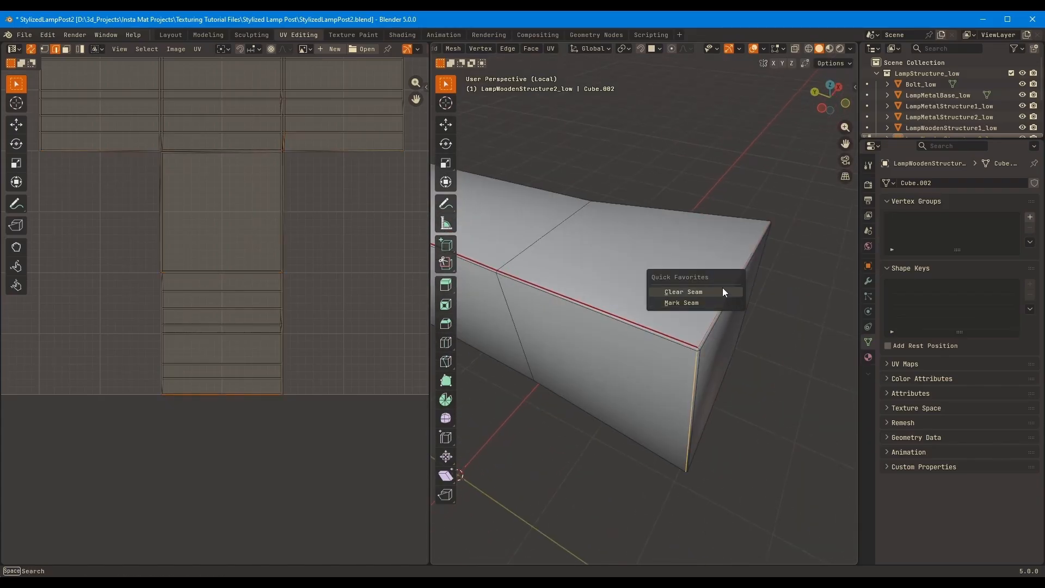
key(a)
key(u)
click(731, 284)
Return to the full lamp post, isolate Bolt_low in local view and open its mesh for editing
scroll(256, 353, down, 5)
key(slash)
key(Tab)
middle_drag(696, 256, 670, 220)
click(640, 269)
key(slash)
key(Tab)
Mark a seam around the pentagonal cap face of one bolt
scroll(741, 263, up, 4)
alt+click(702, 175)
click(718, 183)
click(710, 240)
scroll(707, 237, up, 3)
Select the edge path across one side of the same bolt and mark it as a seam
alt+click(727, 204)
ctrl+drag(670, 219, 647, 195)
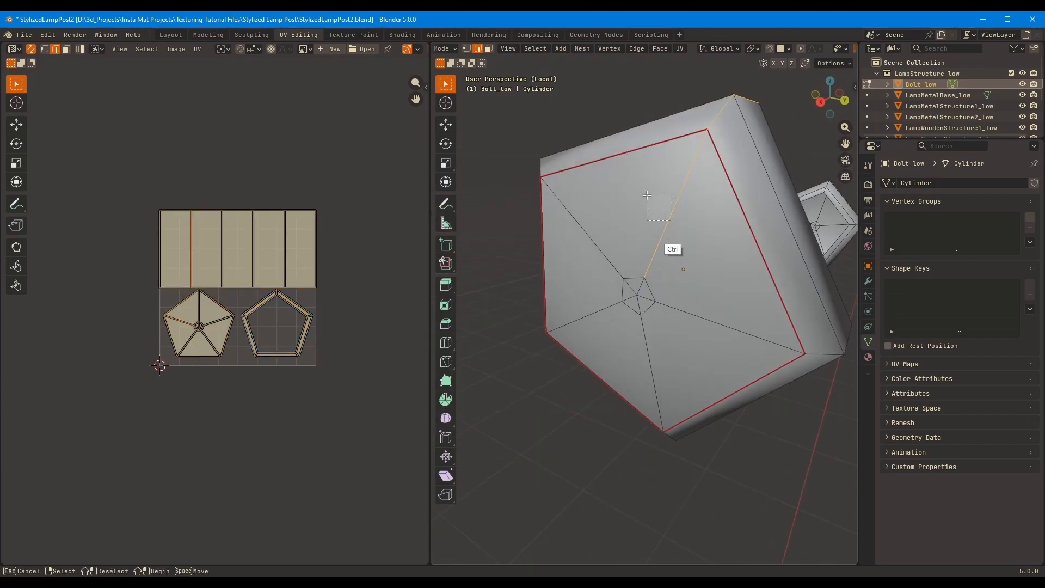
middle_drag(669, 185, 763, 154)
click(763, 218)
ctrl+click(706, 337)
middle_drag(763, 218, 735, 281)
key(q)
click(746, 281)
Select all linked geometry of the seamed bolt and unwrap it
scroll(745, 280, down, 4)
key(l)
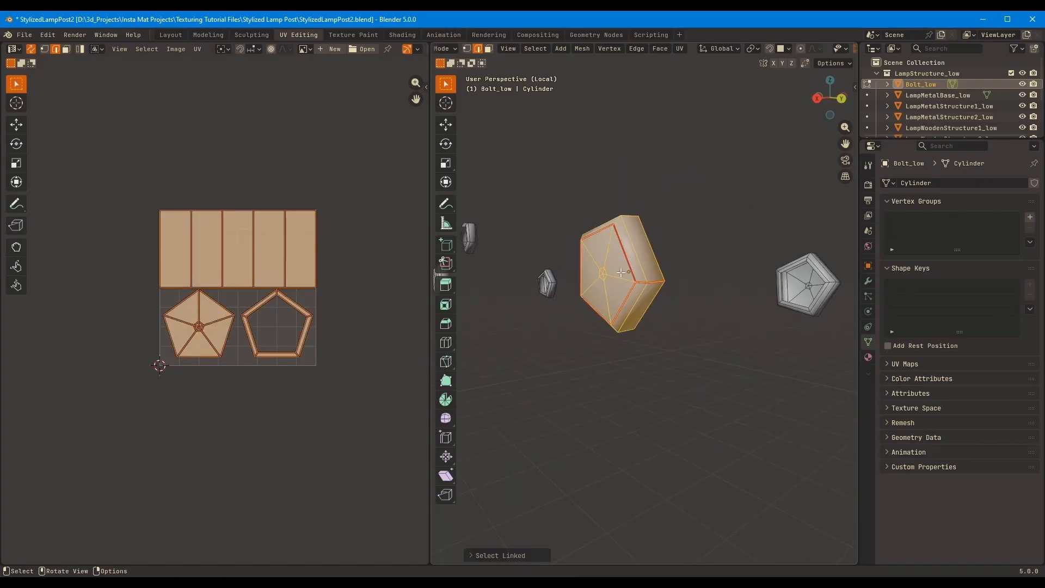
key(u)
click(621, 272)
key(g)
right_click(351, 206)
Mark the cap and side seams on a second bolt of Bolt_low
key(Tab)
middle_drag(642, 283, 673, 236)
key(Tab)
alt+click(667, 244)
key(q)
click(669, 244)
key(q)
click(653, 264)
Select the matching edges on the next bolt and mark them as seams
shift+middle_drag(782, 234, 778, 177)
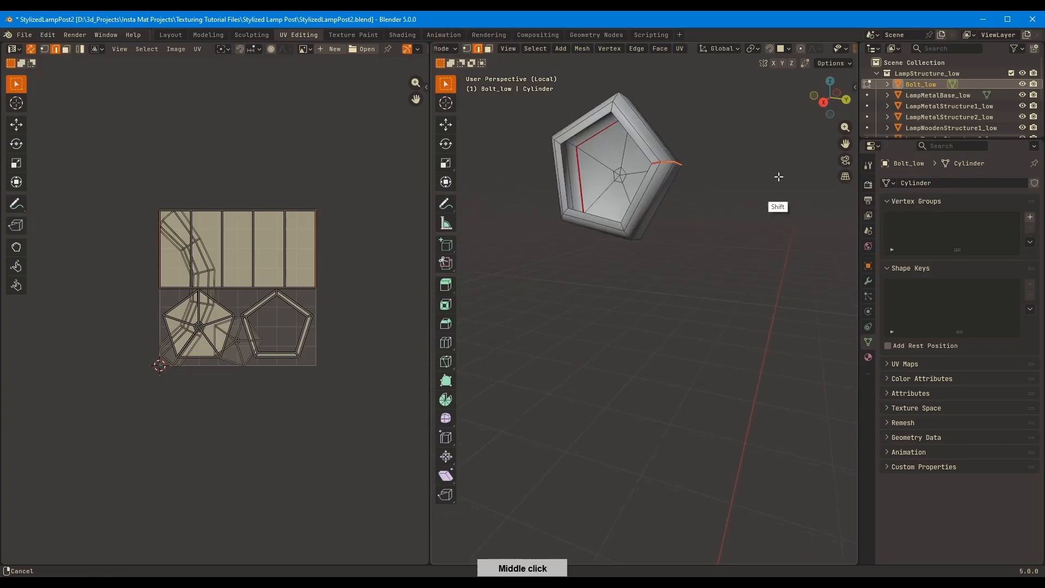
scroll(778, 180, down, 5)
middle_drag(748, 218, 660, 240)
middle_drag(517, 327, 588, 351)
alt+click(588, 353)
scroll(648, 299, up, 4)
key(q)
click(655, 292)
Mark a seam around the pentagonal cap of another unseamed bolt
middle_drag(655, 292, 537, 339)
ctrl+click(537, 339)
shift+middle_drag(758, 354, 791, 296)
ctrl+click(786, 268)
scroll(772, 288, down, 4)
shift+middle_drag(715, 327, 646, 276)
scroll(646, 294, up, 4)
alt+click(639, 360)
key(q)
click(671, 325)
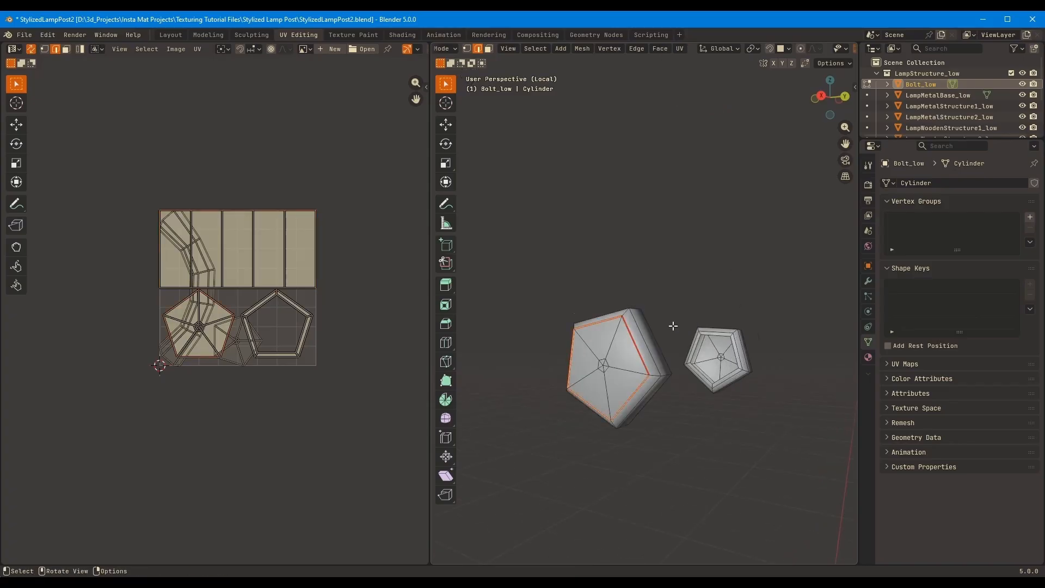
Mark a seam across one side of the bolt whose cap loop is already marked
middle_drag(671, 324, 800, 308)
ctrl+click(514, 345)
key(q)
click(661, 313)
alt+click(648, 273)
scroll(669, 307, down, 4)
middle_drag(669, 307, 619, 312)
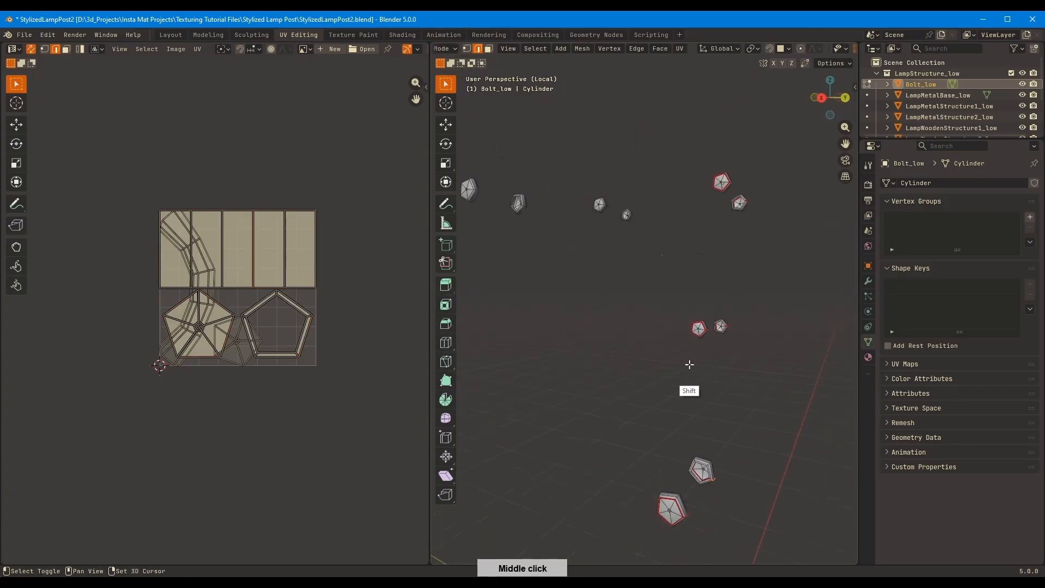
Select the cap and side edges on the remaining upper bolts and mark them as seams
shift+middle_drag(689, 364, 718, 226)
scroll(718, 226, up, 4)
alt+click(605, 242)
key(KP_Decimal)
middle_drag(605, 242, 805, 204)
click(632, 223)
ctrl+click(670, 256)
ctrl+click(676, 261)
scroll(653, 289, down, 9)
key(KP_Decimal)
middle_drag(661, 258, 783, 239)
middle_drag(719, 327, 451, 315)
alt+click(560, 401)
ctrl+click(660, 326)
middle_drag(536, 321, 653, 333)
key(q)
click(653, 335)
Complete the seams on the last unmarked bolt of Bolt_low
middle_drag(692, 216, 550, 255)
alt+click(677, 271)
scroll(677, 271, down, 5)
middle_drag(681, 272, 760, 240)
scroll(680, 294, up, 5)
middle_drag(653, 305, 681, 326)
key(q)
click(623, 309)
Unwrap all bolts of Bolt_low together and return to object mode
key(a)
key(u)
click(709, 290)
key(Tab)
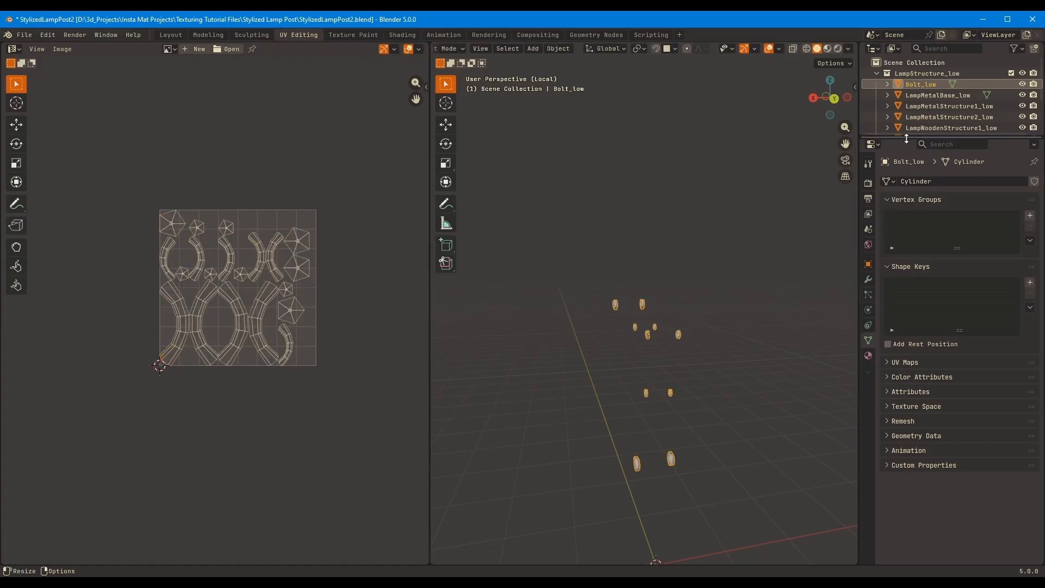
Enlarge the object list, select every object from LampWoodenStructure3_low to Bolt_low and edit their meshes together
drag(952, 140, 953, 298)
click(947, 148)
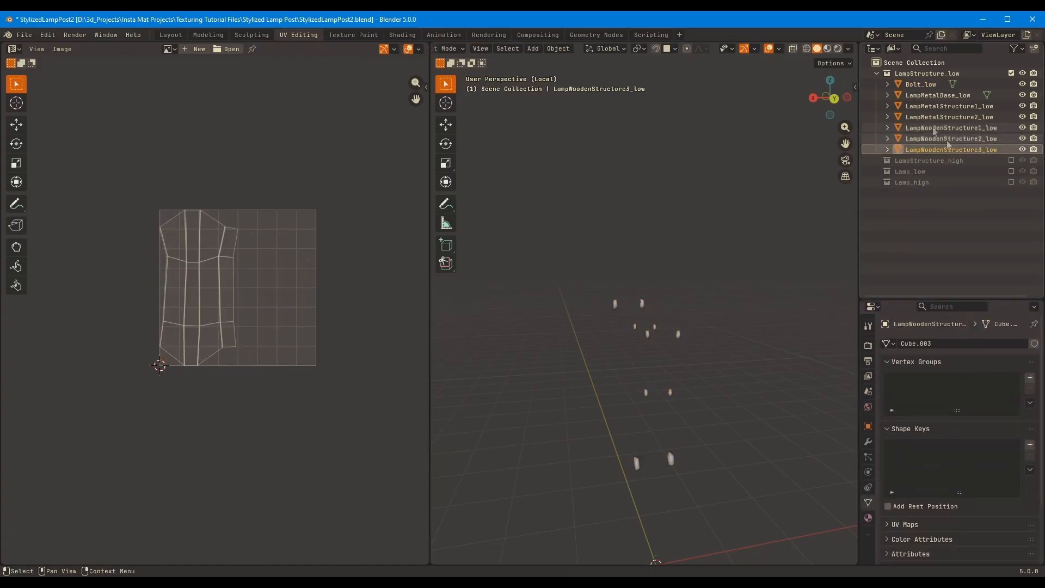
shift+click(924, 87)
key(Tab)
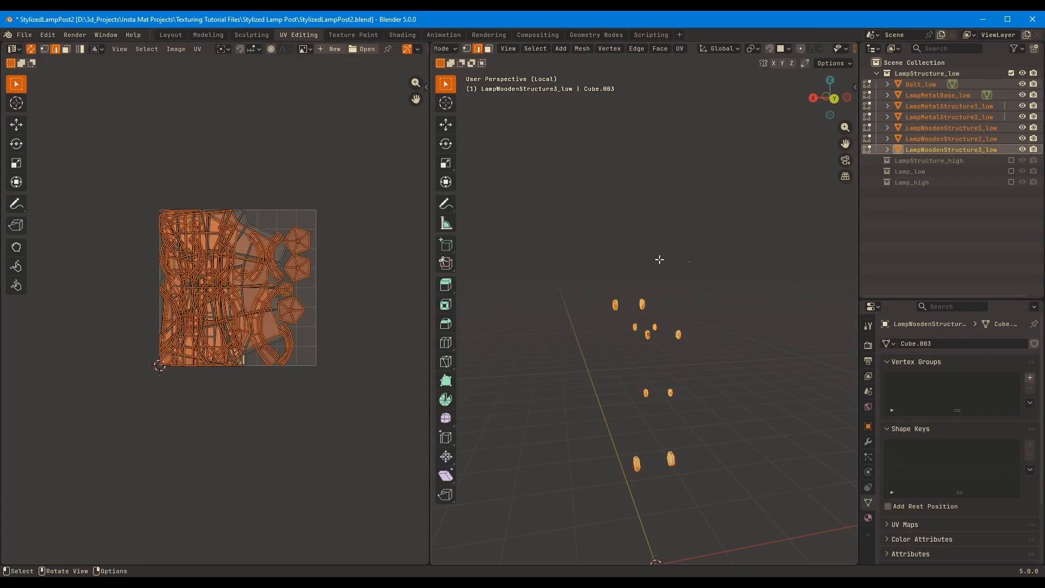
Leave local view and examine the combined UV islands of all lamp structure parts
drag(145, 153, 383, 418)
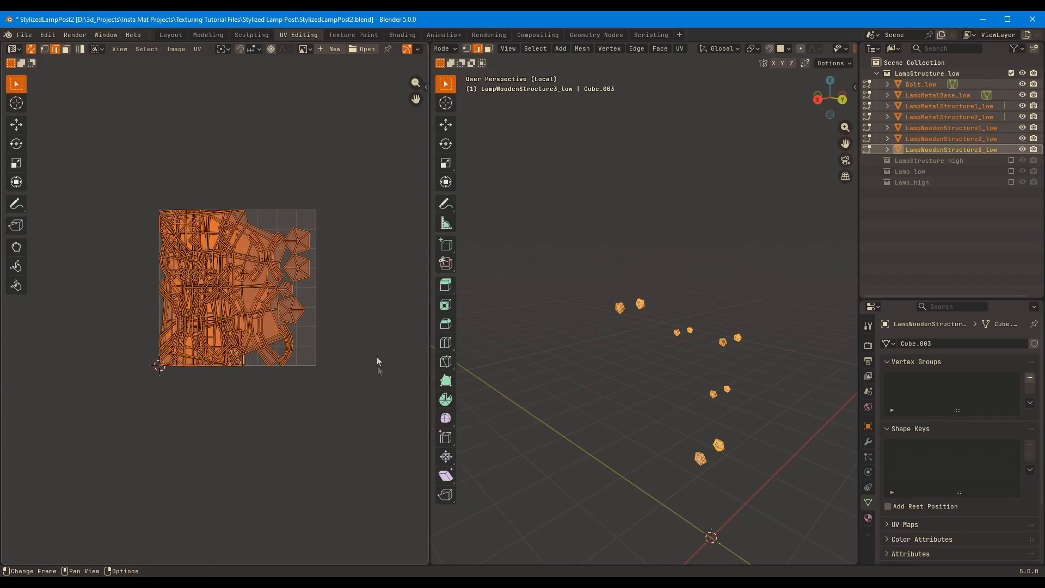
click(364, 256)
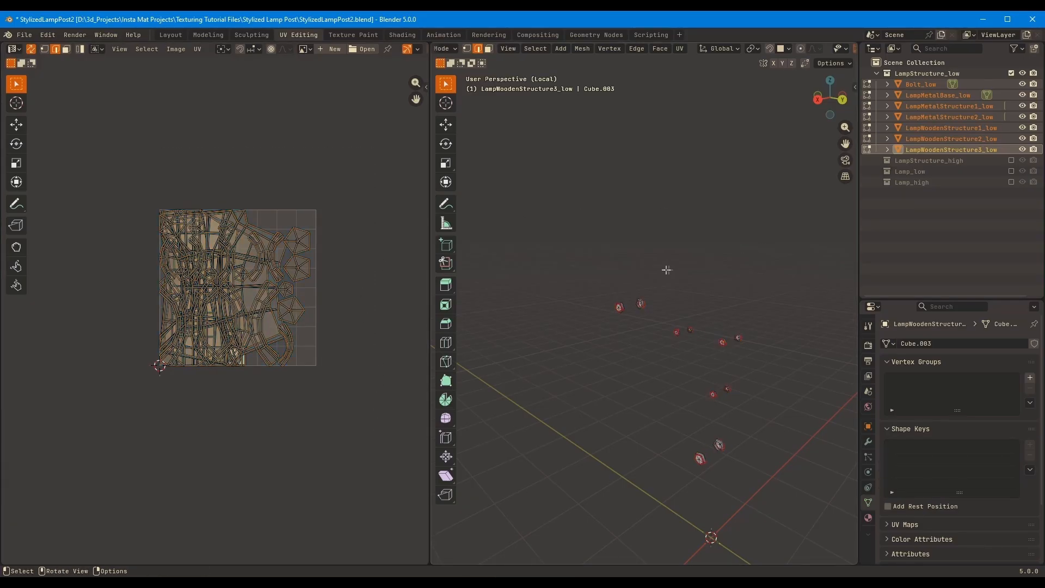
key(KP_Divide)
middle_drag(660, 268, 717, 249)
middle_drag(473, 305, 746, 240)
key(a)
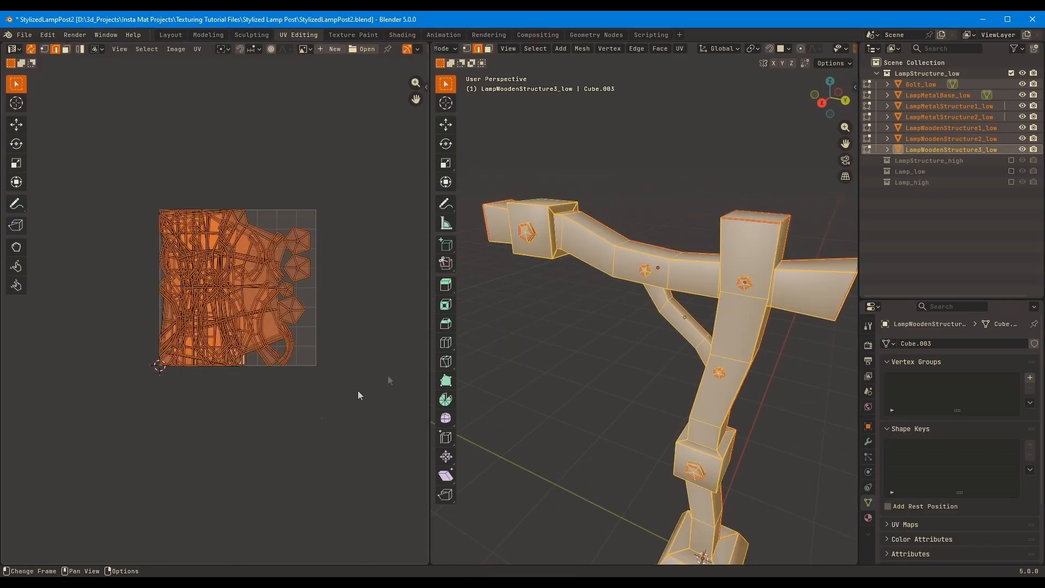
click(322, 424)
mouse_move(315, 366)
middle_down()
mouse_move(310, 385)
mouse_move(310, 367)
mouse_move(315, 380)
mouse_move(319, 371)
middle_up()
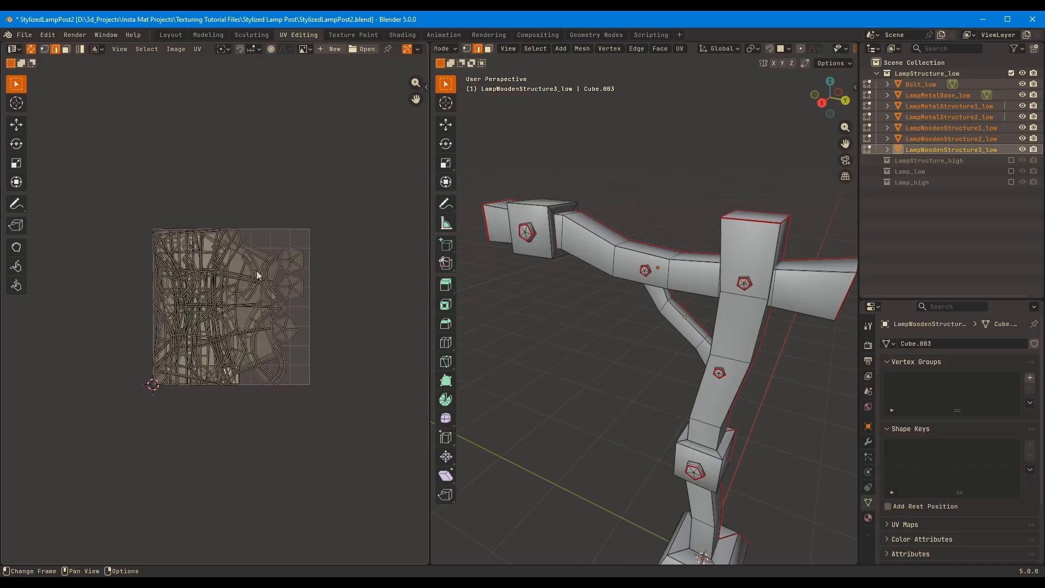
Show the Mio3 UV tools in the UV editor and look up the Mio3 UV extension's details in the preferences
key(n)
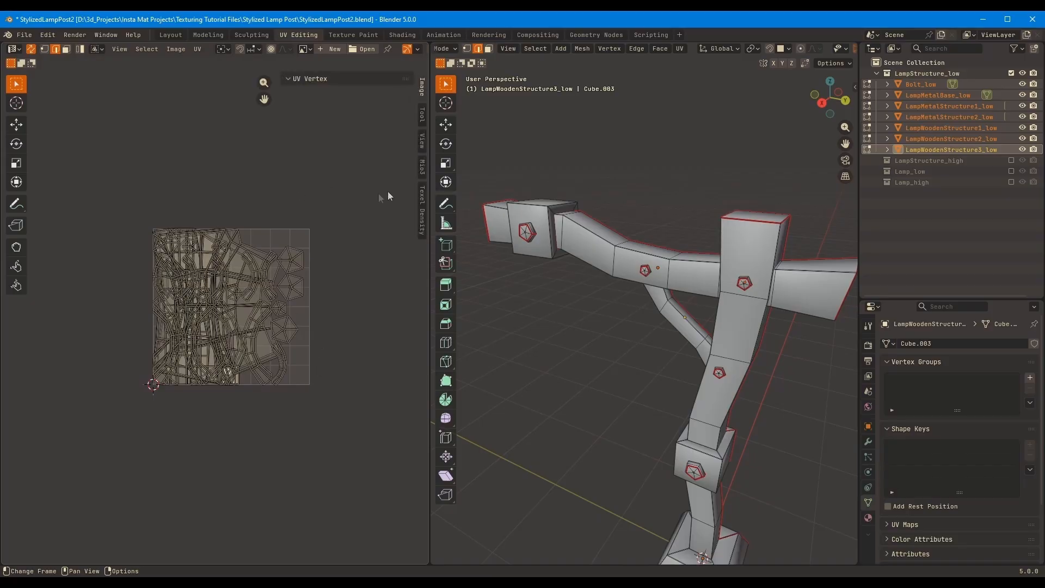
click(422, 170)
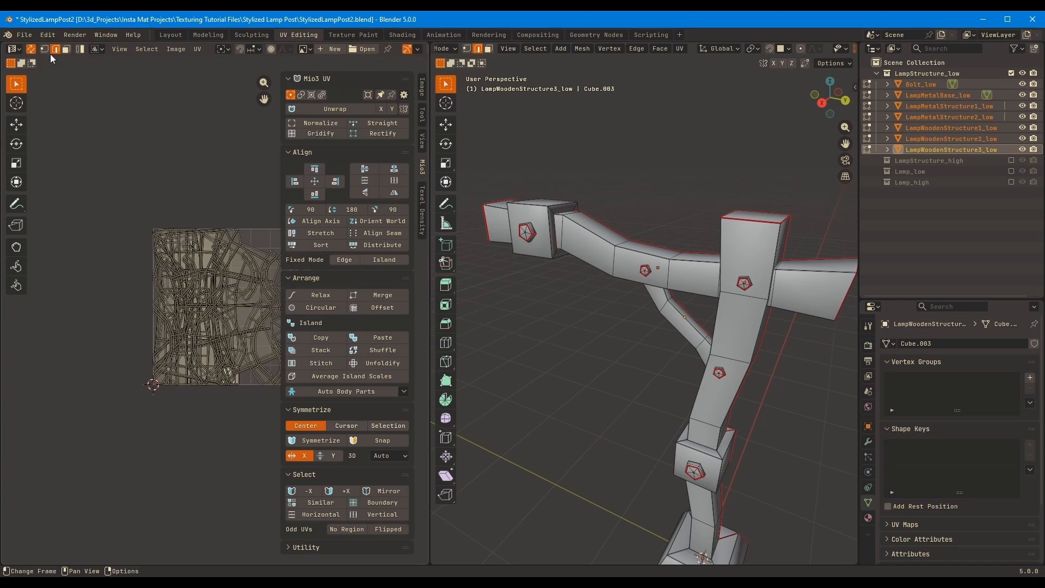
click(48, 35)
click(93, 178)
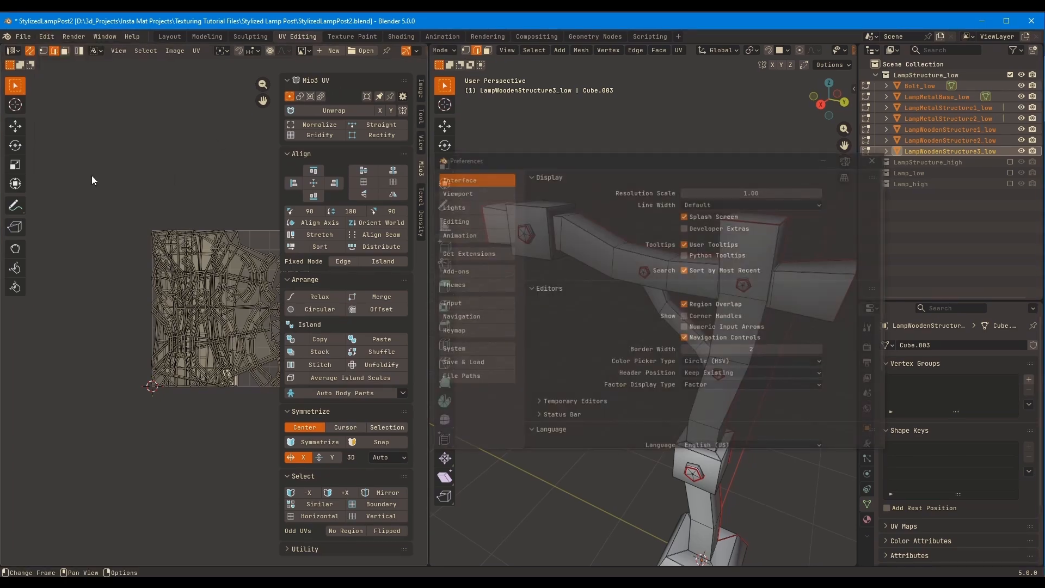
click(489, 254)
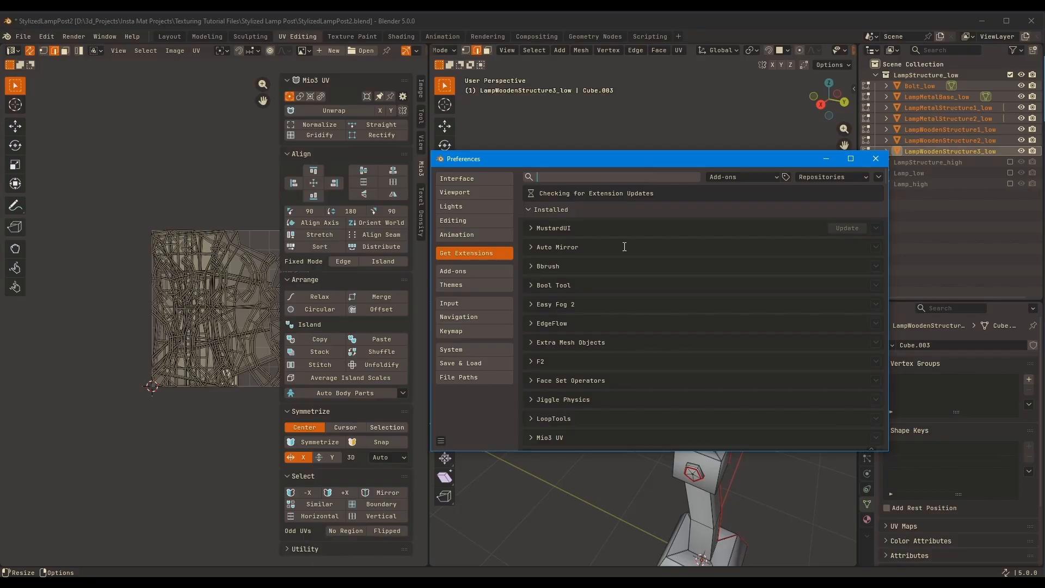
text(mio)
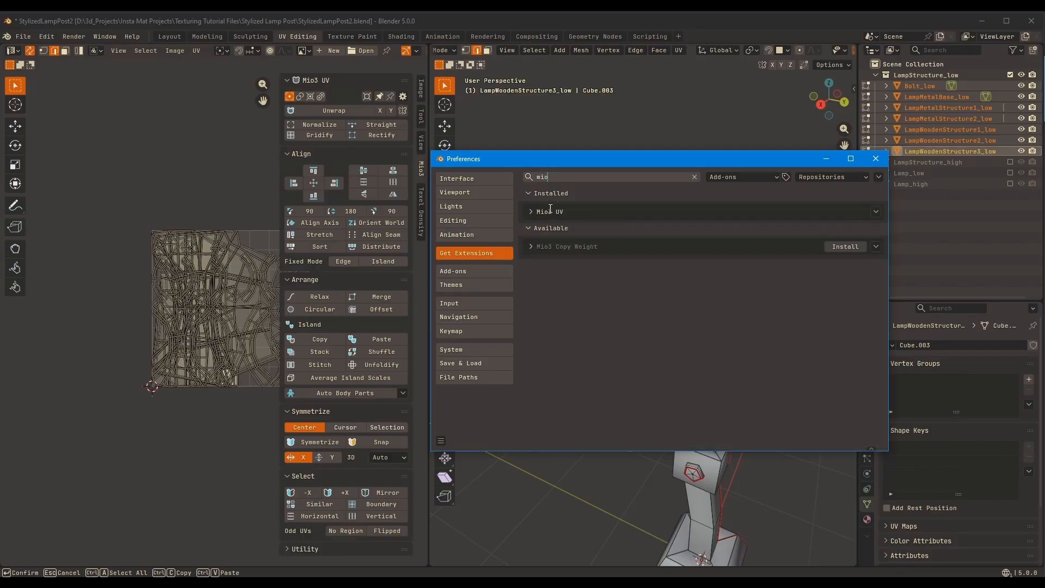
click(530, 212)
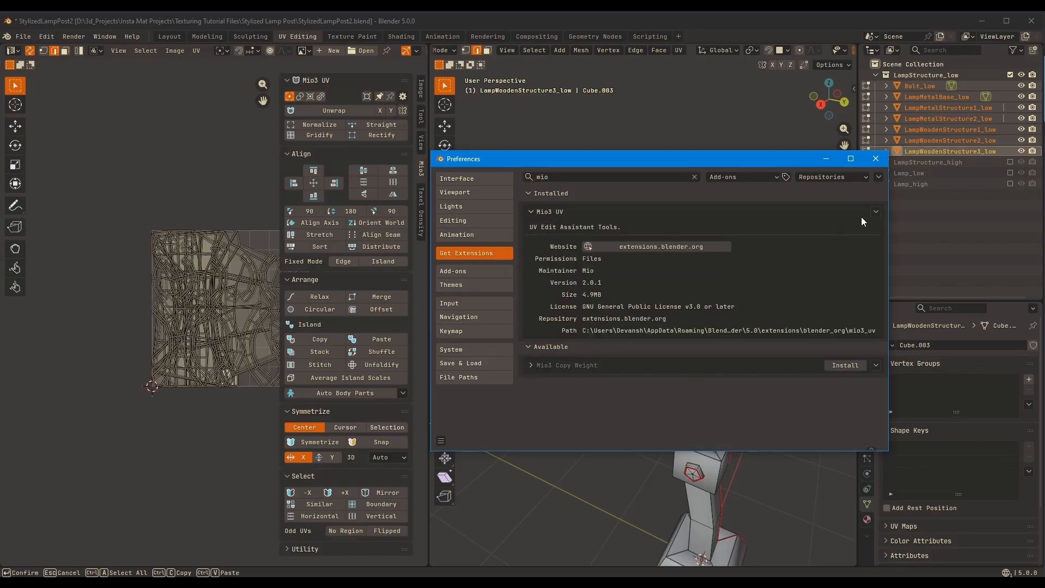
click(876, 159)
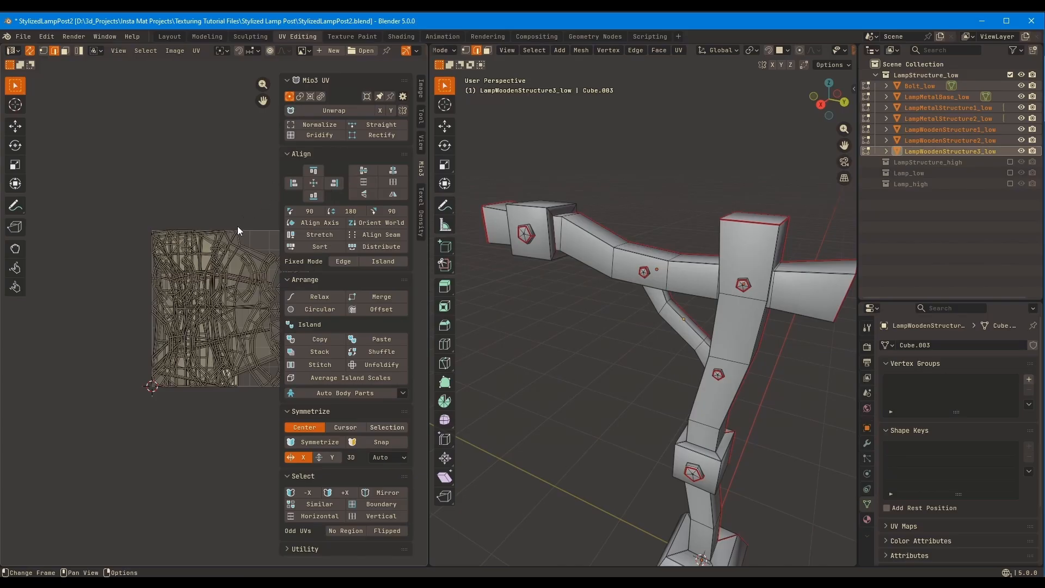
Leave the joint mesh editing, select only LampMetalBase_low and open its mesh for editing
shift+middle_drag(222, 249, 200, 223)
middle_drag(601, 278, 597, 308)
key(Tab)
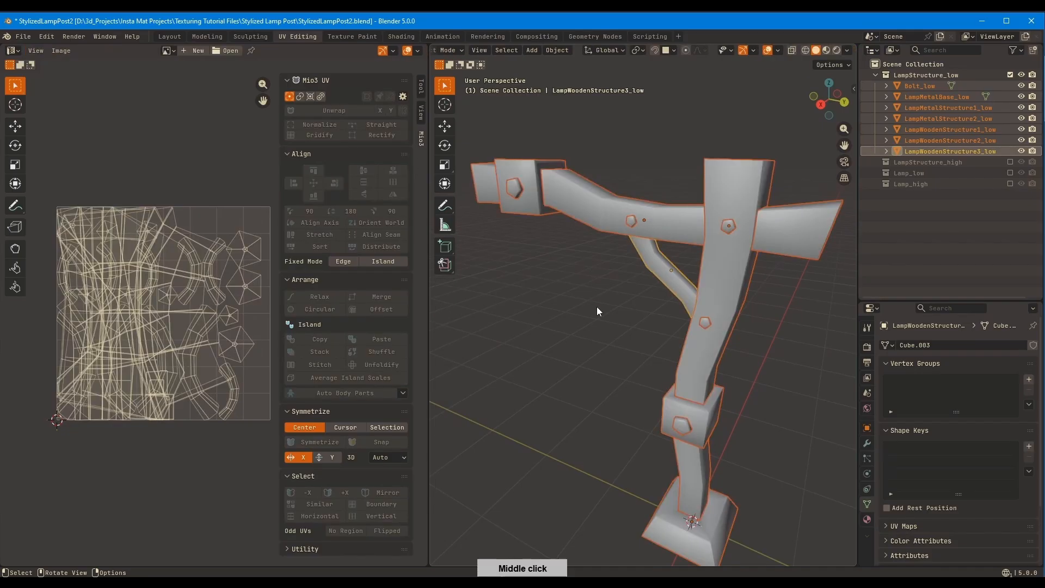
middle_drag(797, 336, 720, 295)
click(694, 472)
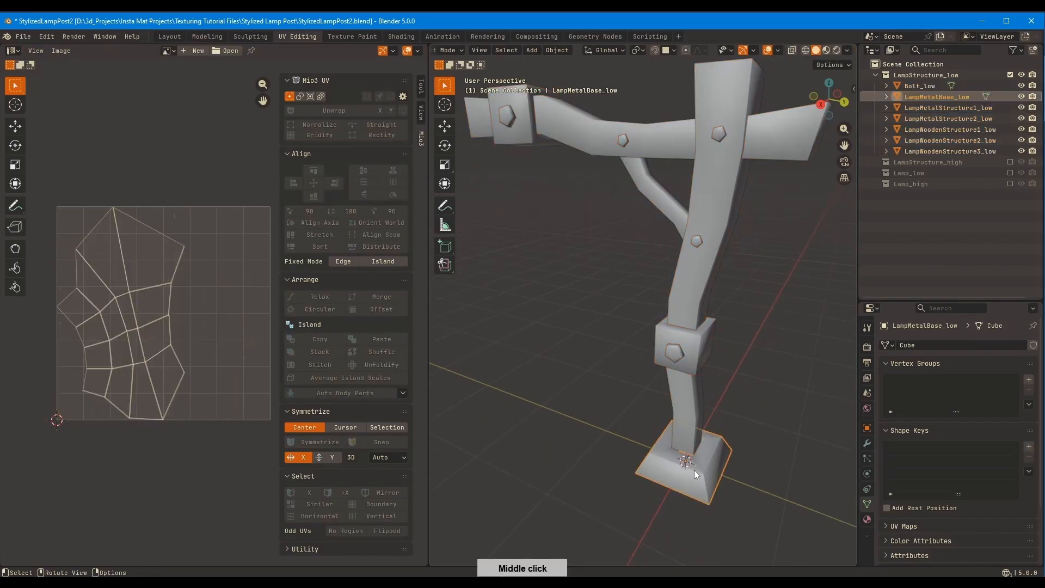
key(Tab)
Select all faces of LampMetalBase_low and straighten its UV island with Gridify
click(148, 324)
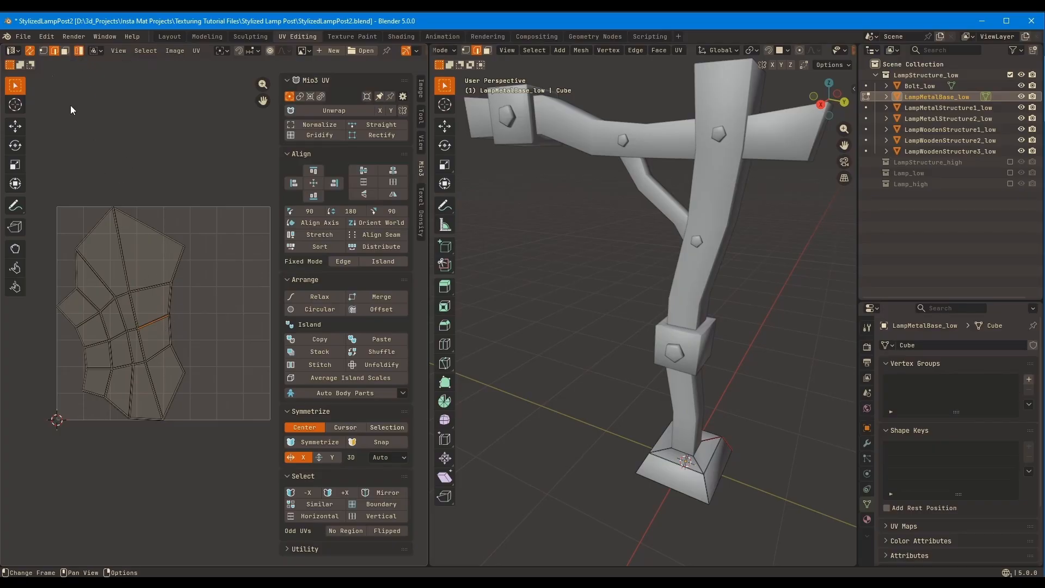
key(3)
key(a)
middle_drag(255, 255, 263, 254)
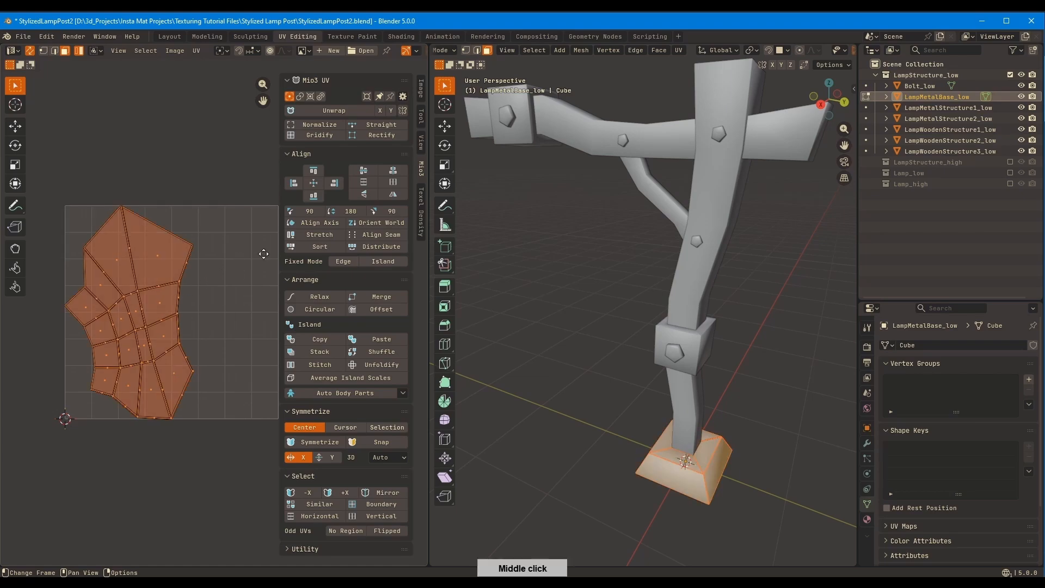
mouse_move(226, 284)
middle_down()
mouse_move(224, 294)
mouse_move(197, 288)
mouse_move(223, 297)
middle_up()
click(327, 136)
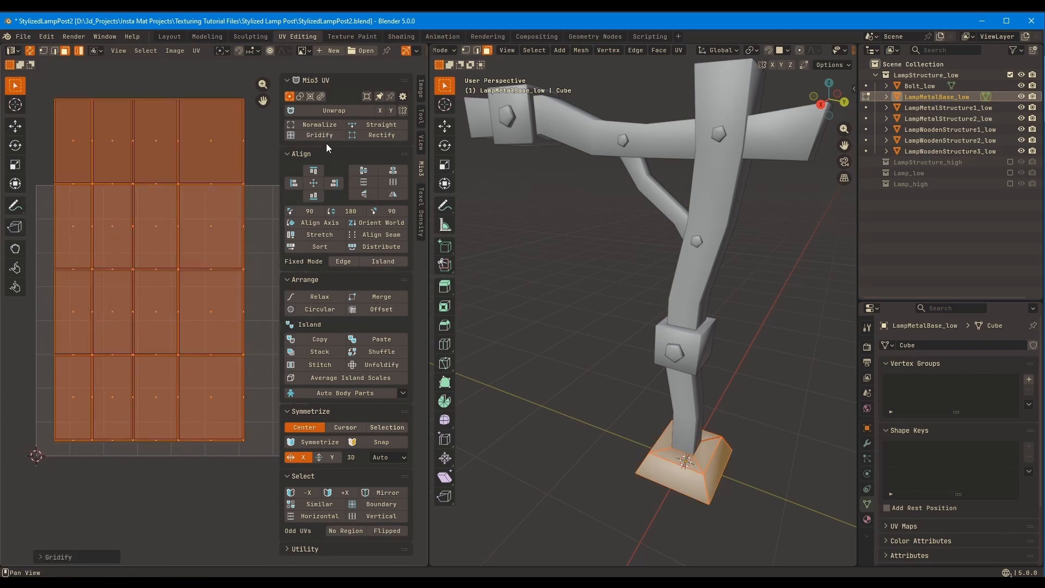
Undo the Gridify on LampMetalBase_low's UV island, reapply it, and switch to vertex selection
key(ctrl+z)
ctrl+middle_drag(220, 223, 238, 188)
middle_drag(238, 234, 194, 276)
click(319, 135)
ctrl+middle_drag(237, 221, 279, 245)
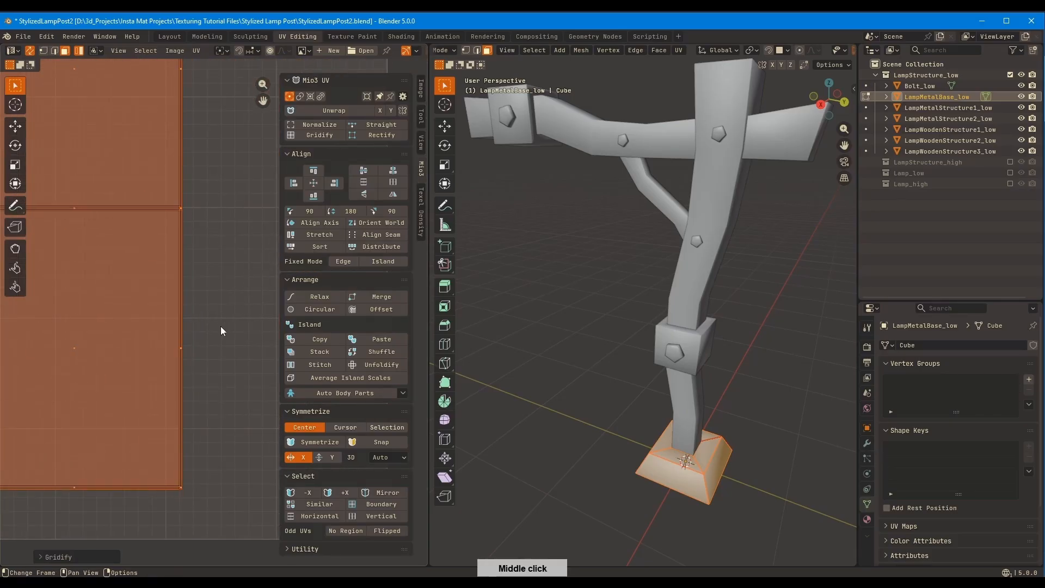
key(1)
ctrl+middle_drag(228, 387, 194, 316)
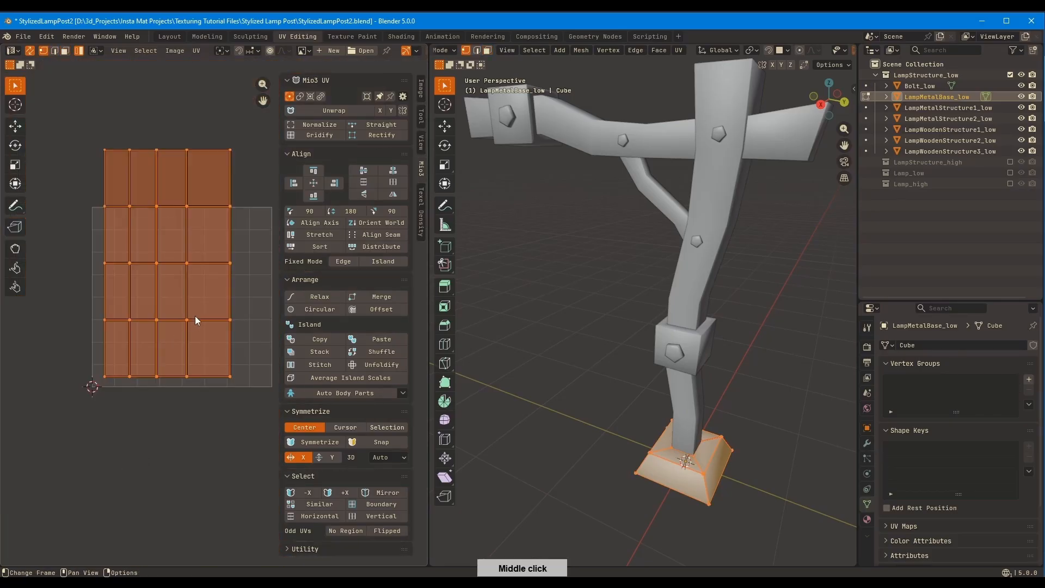
Open LampMetalStructure1_low for editing, select all of it and straighten its UV island with Gridify
key(Tab)
click(698, 344)
key(Tab)
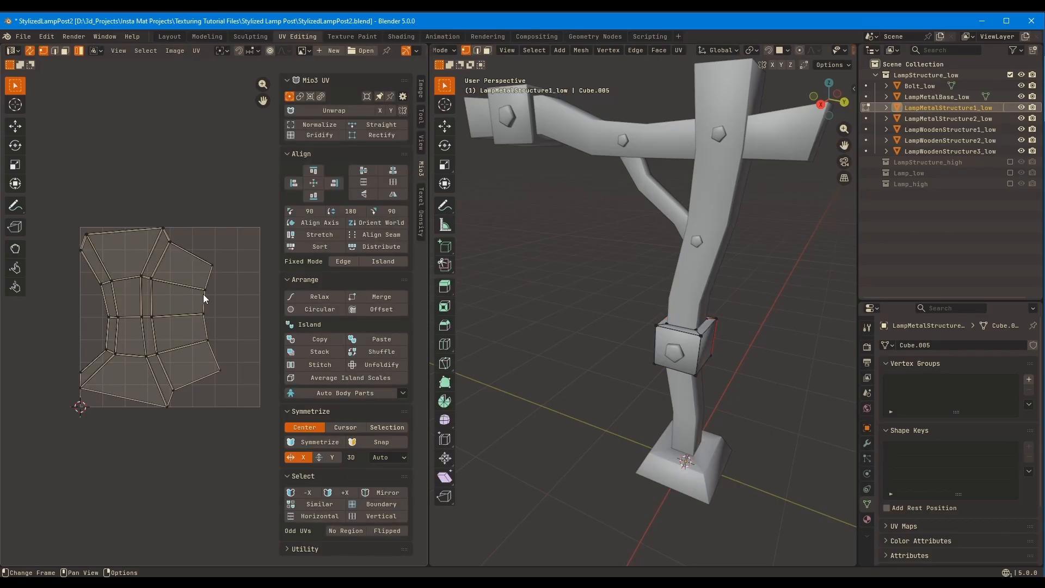
key(a)
click(323, 135)
key(Tab)
Open LampMetalStructure2_low for editing, select all of it and straighten its UV island with Gridify
click(517, 136)
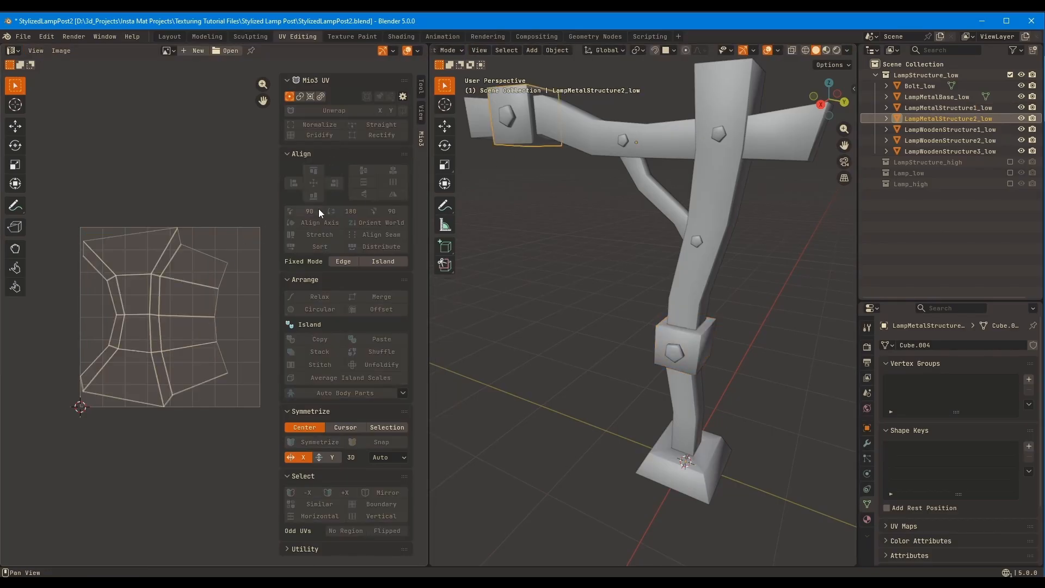
key(Tab)
key(a)
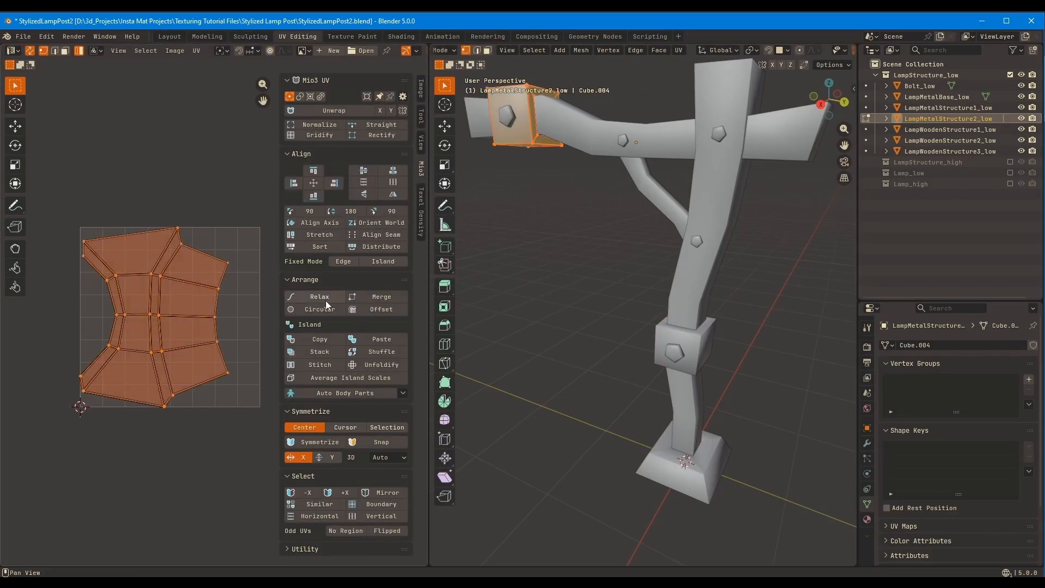
click(333, 136)
middle_drag(702, 245, 717, 246)
key(Tab)
Open LampWoodenStructure3_low for editing, select all of it and straighten its UV island with Gridify
click(665, 197)
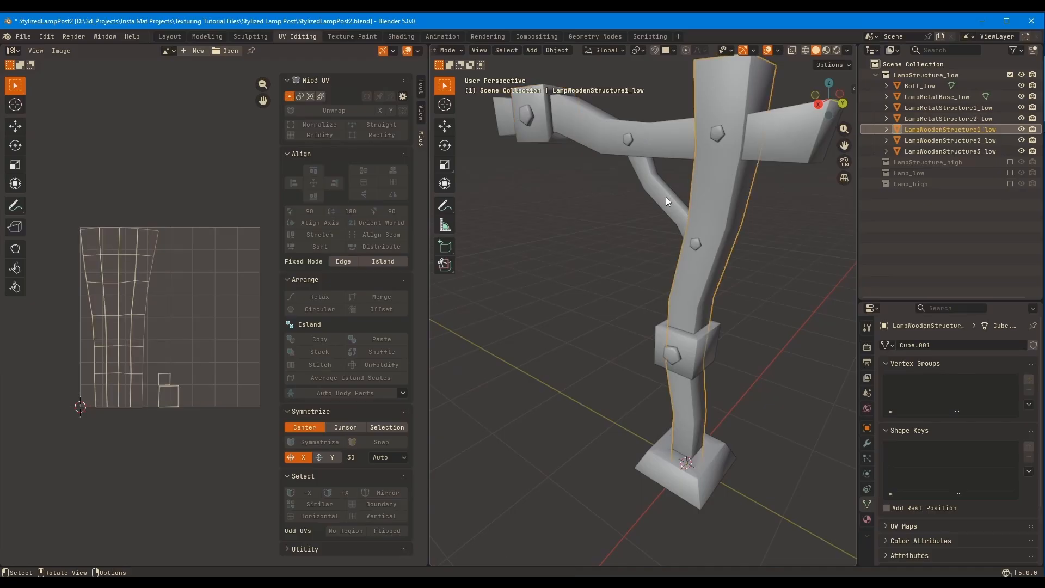
key(Tab)
key(a)
click(324, 135)
key(Tab)
Open LampWoodenStructure1_low for editing, select all of it and straighten its long main UV island with Gridify
middle_drag(633, 201, 675, 286)
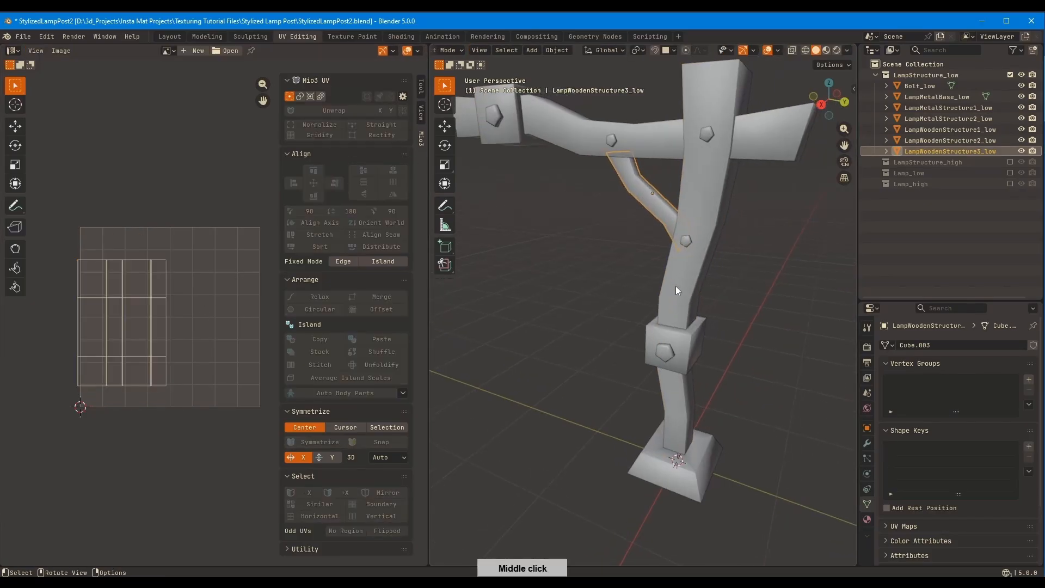
click(677, 285)
key(Tab)
key(a)
middle_drag(237, 169, 252, 189)
key(ctrl+shift+z)
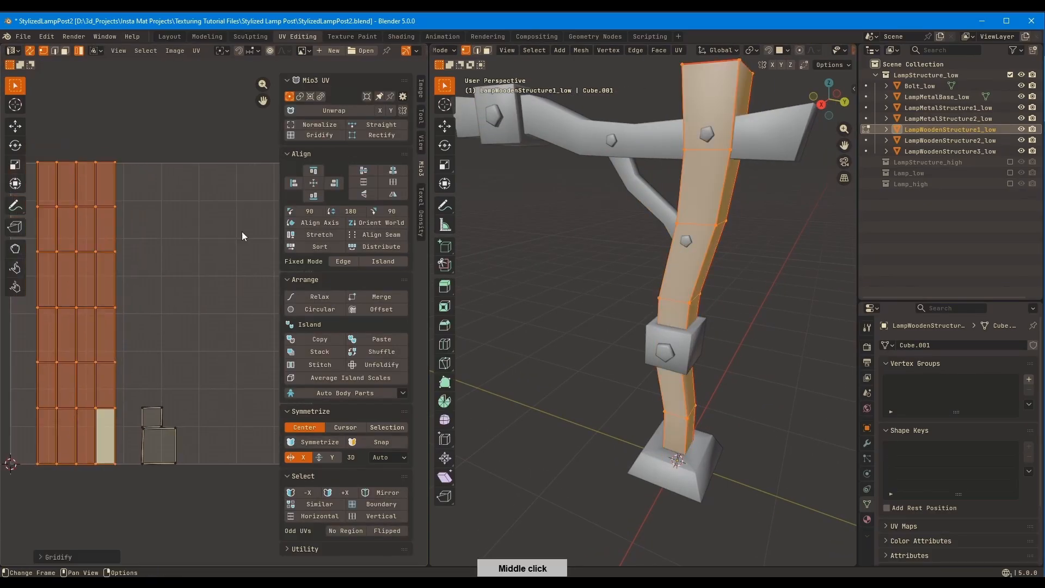
middle_drag(241, 231, 251, 193)
key(ctrl+z)
key(ctrl+shift+z)
ctrl+middle_drag(178, 311, 178, 234)
middle_drag(171, 436, 169, 261)
Try to straighten the larger end-cap island of LampWoodenStructure1_low with Gridify
click(168, 292)
scroll(164, 278, up, 8)
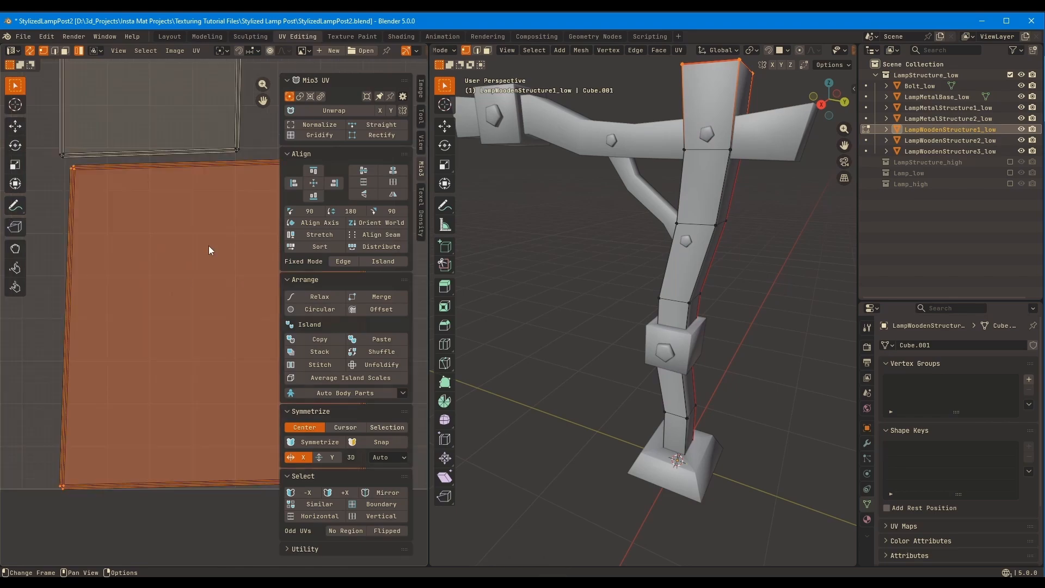
scroll(218, 251, down, 2)
middle_drag(256, 262, 199, 302)
scroll(272, 210, up, 2)
middle_drag(276, 202, 296, 149)
click(296, 139)
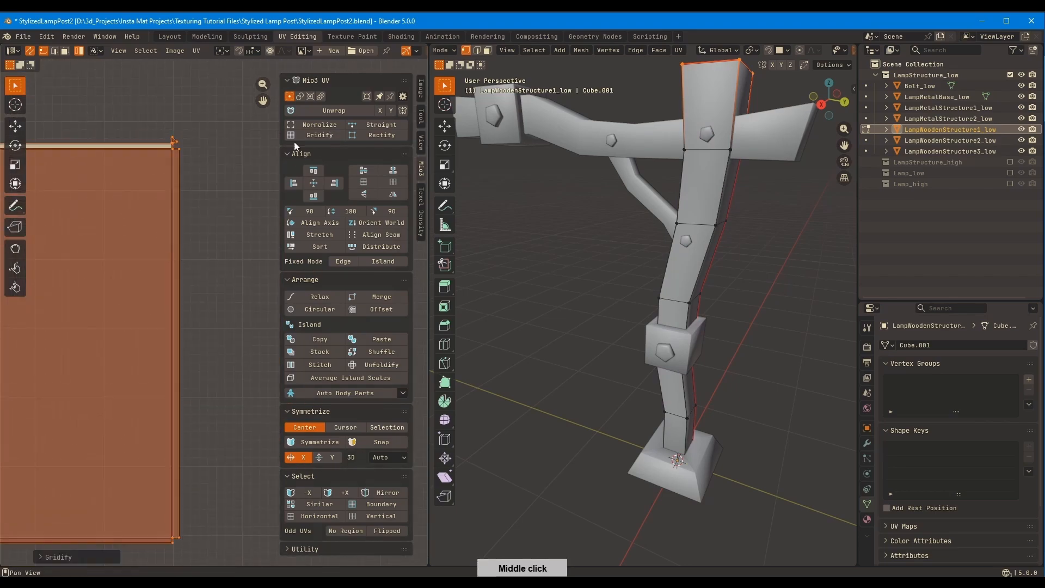
key(ctrl+z)
Switch to edge selection and align the top and left edges of the larger end-cap island with Straight
middle_drag(121, 215, 201, 281)
scroll(201, 281, down, 2)
middle_drag(234, 218, 268, 185)
middle_drag(239, 239, 208, 293)
scroll(206, 281, down, 1)
key(2)
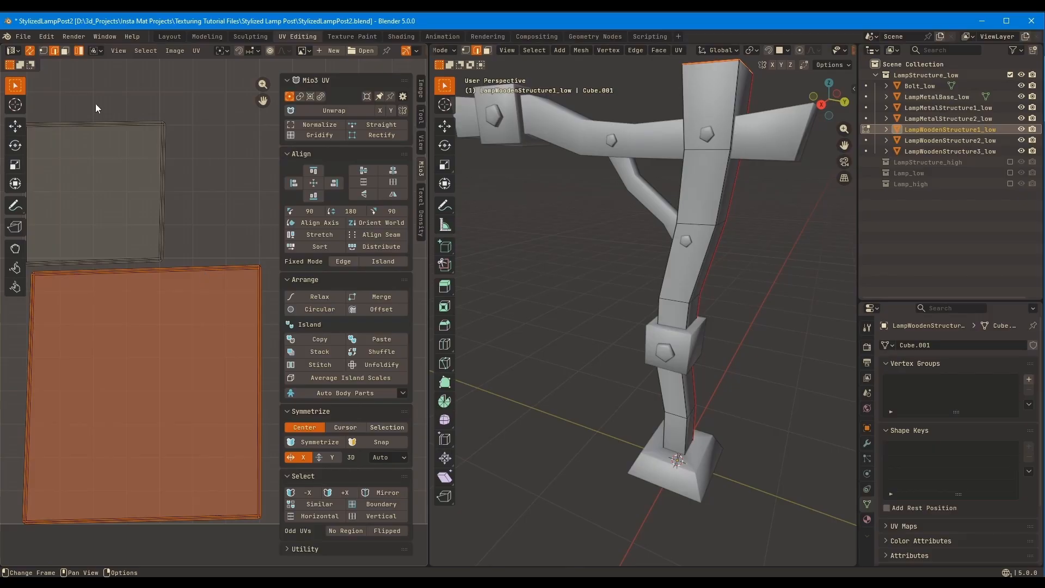
click(195, 278)
click(381, 123)
middle_drag(36, 379, 60, 353)
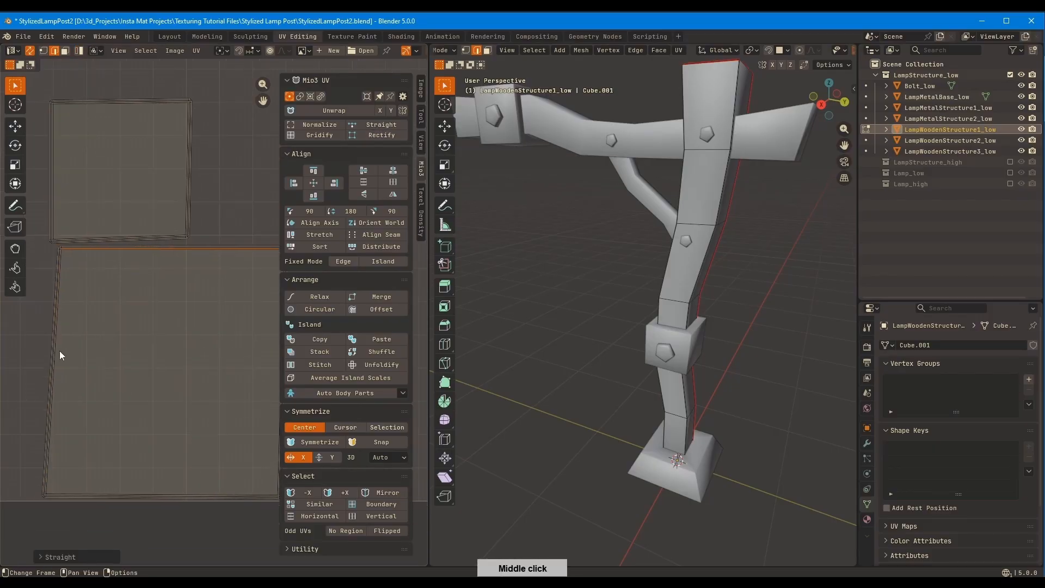
click(58, 354)
click(372, 126)
Align the bottom and right edges of the larger end-cap island with Straight
middle_drag(154, 315, 127, 234)
click(175, 405)
click(387, 126)
click(252, 234)
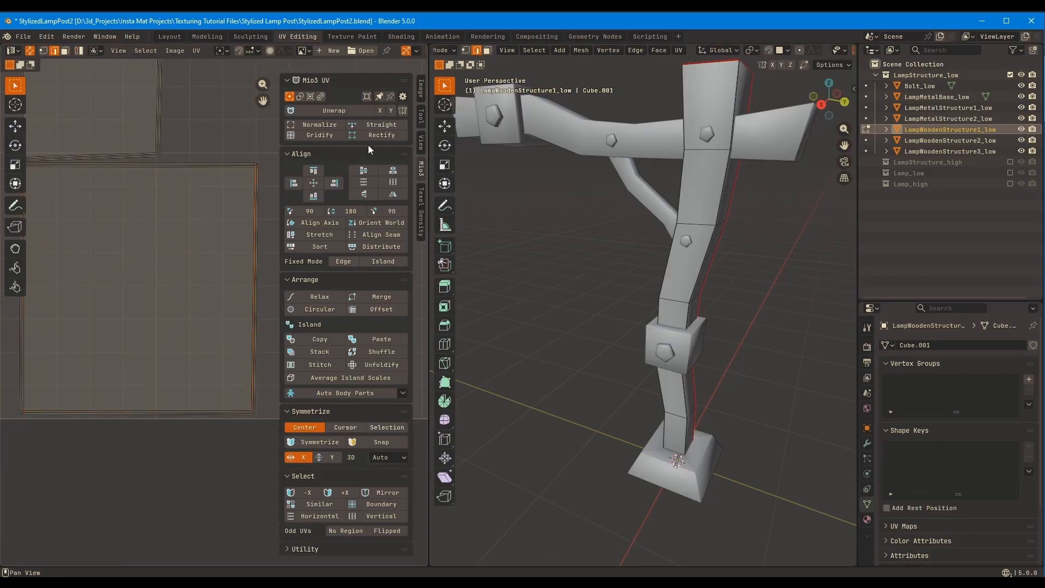
click(382, 126)
Apply Straight again to the top, left and bottom edges of the larger end-cap island
click(231, 160)
click(383, 125)
middle_drag(22, 261, 125, 283)
click(124, 282)
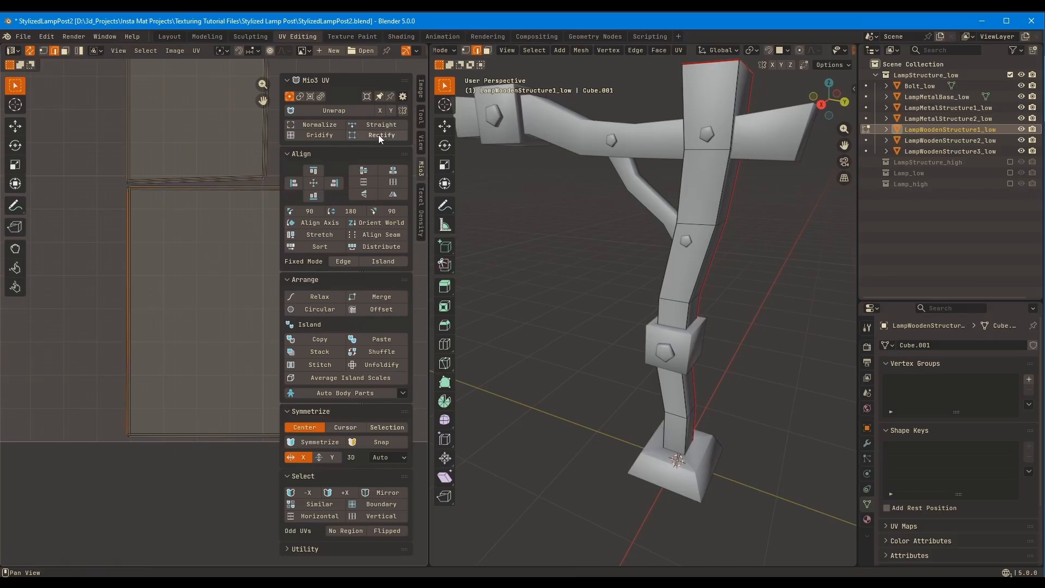
click(381, 127)
click(229, 430)
click(399, 122)
Align all four edges of the smaller end-cap island with Straight and leave LampWoodenStructure1_low's mesh editing
middle_drag(211, 168, 209, 292)
scroll(212, 306, up, 2)
click(213, 295)
click(383, 128)
middle_drag(207, 124, 183, 189)
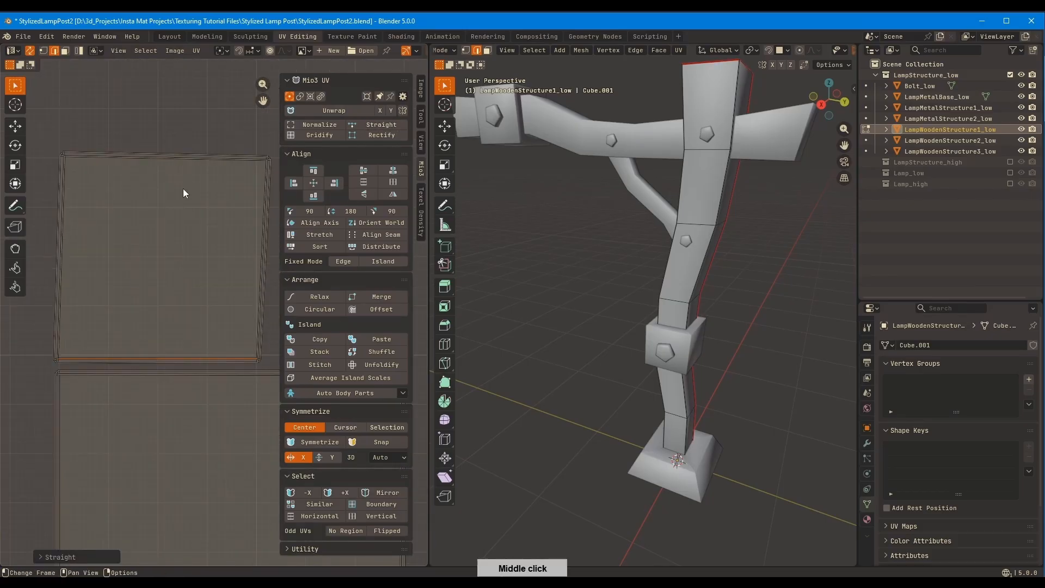
click(190, 158)
click(381, 126)
click(263, 195)
click(380, 127)
click(61, 196)
click(380, 127)
click(297, 181)
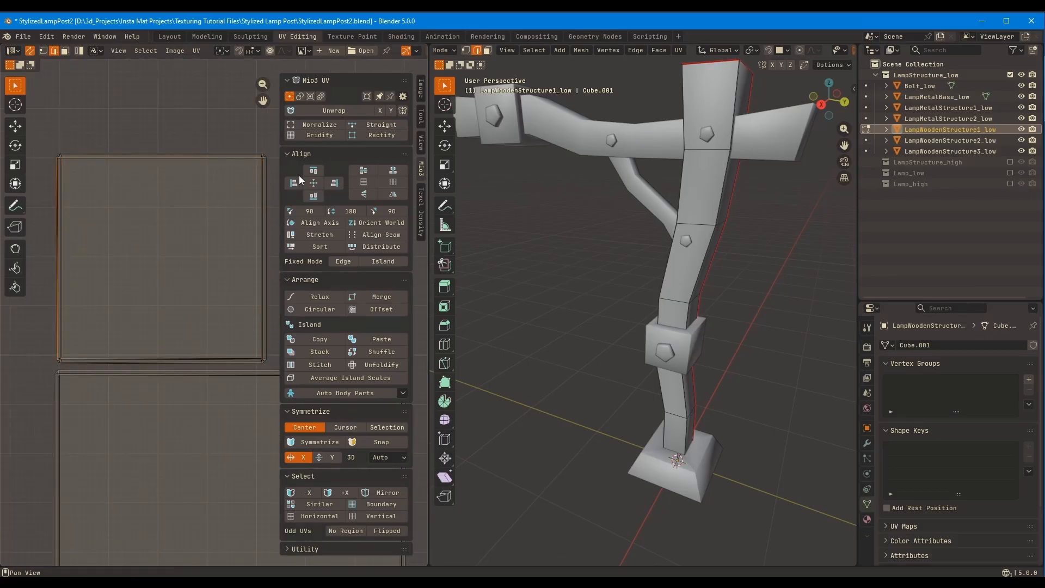
scroll(266, 182, down, 3)
middle_drag(272, 177, 205, 315)
scroll(224, 223, down, 6)
key(Tab)
Open LampWoodenStructure2_low for editing, select its main UV island and straighten it with Gridify
click(566, 130)
key(Tab)
middle_drag(99, 221, 139, 318)
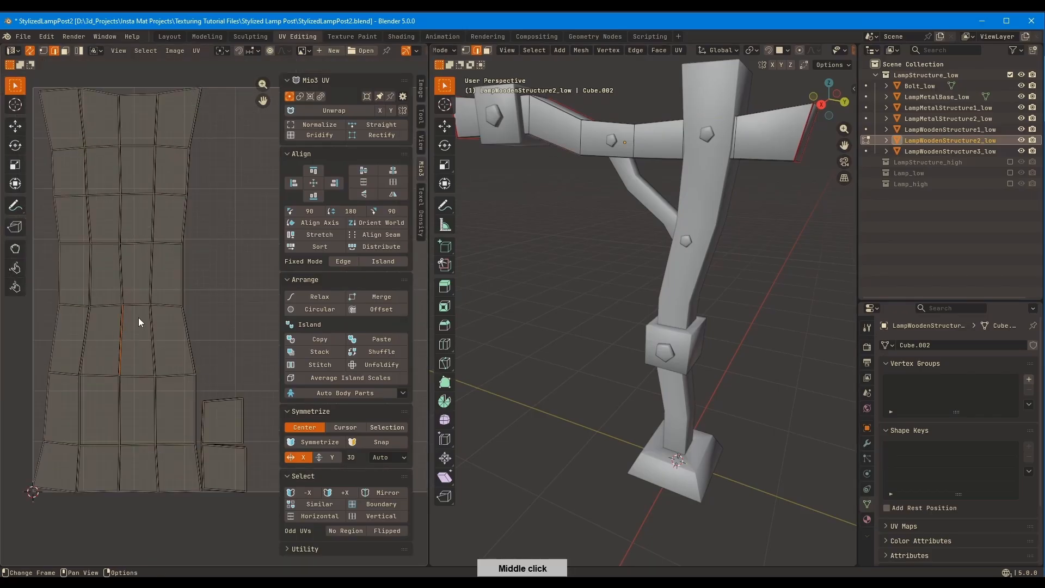
key(4)
Align the edges of LampWoodenStructure2_low's smaller end-cap island with Straight
key(4)
click(132, 331)
key(4)
click(131, 331)
click(338, 136)
scroll(227, 326, up, 3)
middle_drag(251, 389, 174, 211)
key(4)
scroll(174, 212, up, 3)
click(194, 252)
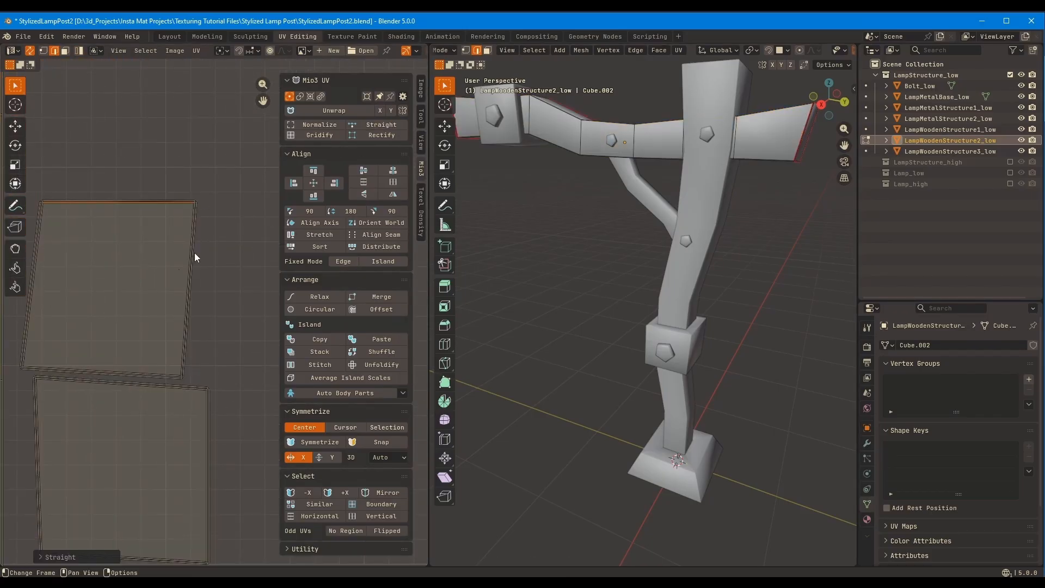
click(404, 126)
click(404, 126)
Align the edges of LampWoodenStructure2_low's larger end-cap island with Straight and leave the mesh editing
middle_drag(174, 381, 211, 313)
click(206, 316)
click(402, 129)
click(174, 488)
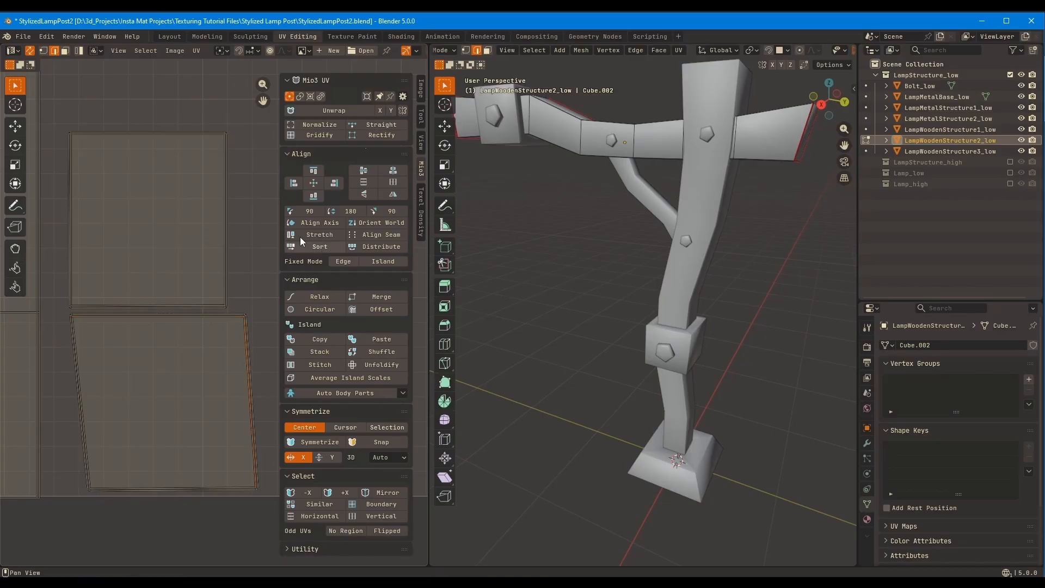
click(401, 130)
click(80, 376)
click(398, 126)
key(Tab)
Select Bolt_low, open its mesh for editing and turn on island selection for the UVs
middle_drag(263, 214, 234, 280)
scroll(234, 280, down, 4)
scroll(588, 199, down, 2)
click(534, 168)
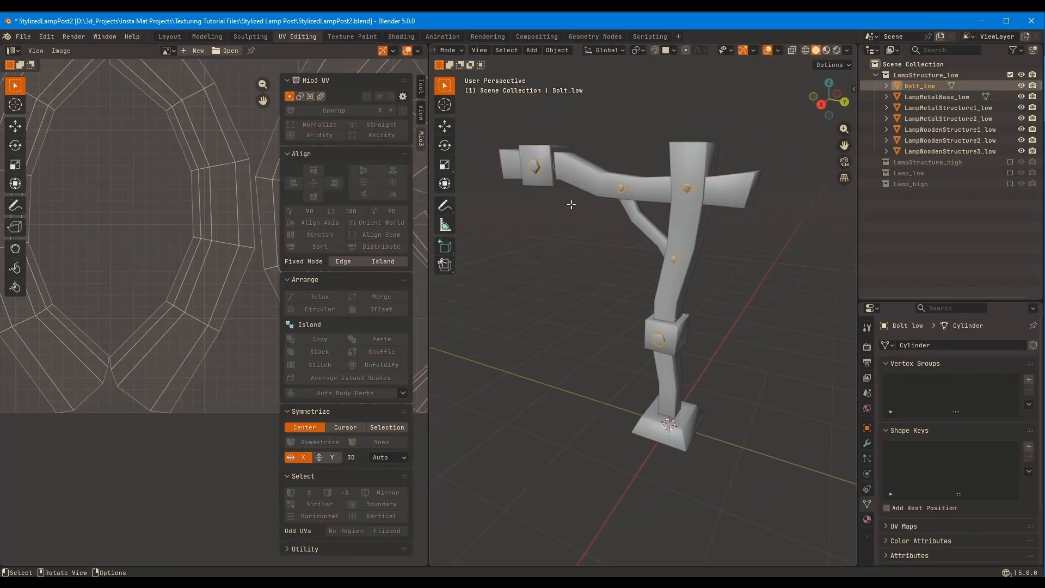
key(Tab)
scroll(157, 327, down, 4)
middle_drag(116, 205, 148, 369)
click(80, 52)
Select all the curved side-strip islands of the bolts and straighten them with Gridify
ctrl+middle_drag(163, 288, 154, 307)
drag(95, 263, 236, 262)
click(40, 263)
shift+click(102, 261)
shift+click(155, 257)
shift+click(209, 258)
shift+click(226, 258)
shift+click(66, 380)
shift+middle_drag(218, 369, 197, 349)
shift+click(210, 389)
click(322, 136)
key(ctrl+z)
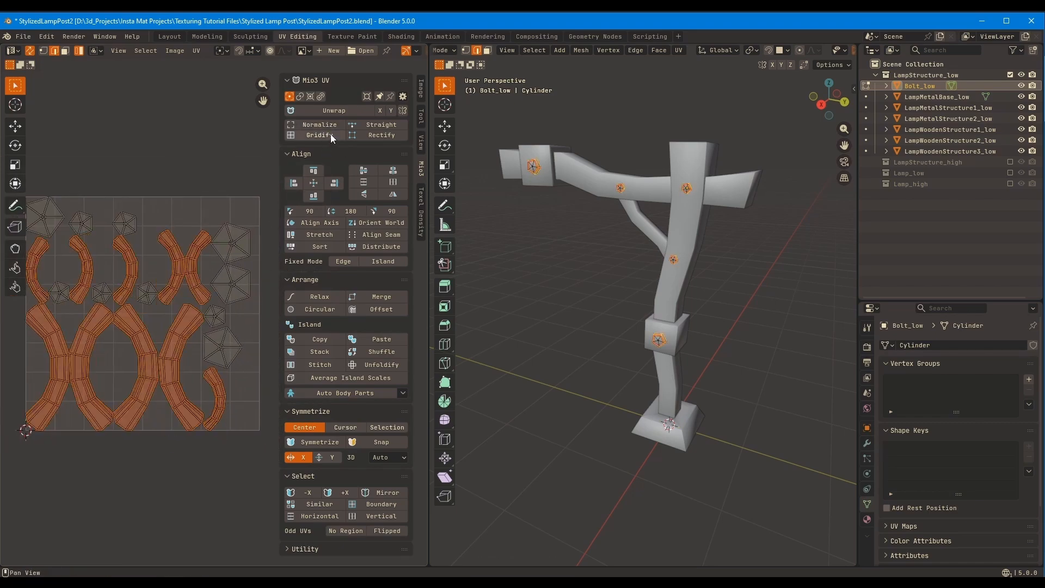
click(331, 135)
Average the island scales across all bolt UVs and leave the mesh editing
key(a)
click(357, 378)
middle_drag(224, 304, 235, 318)
key(Tab)
Examine the UV layouts of the individual lamp structure parts one after another
click(572, 177)
key(Tab)
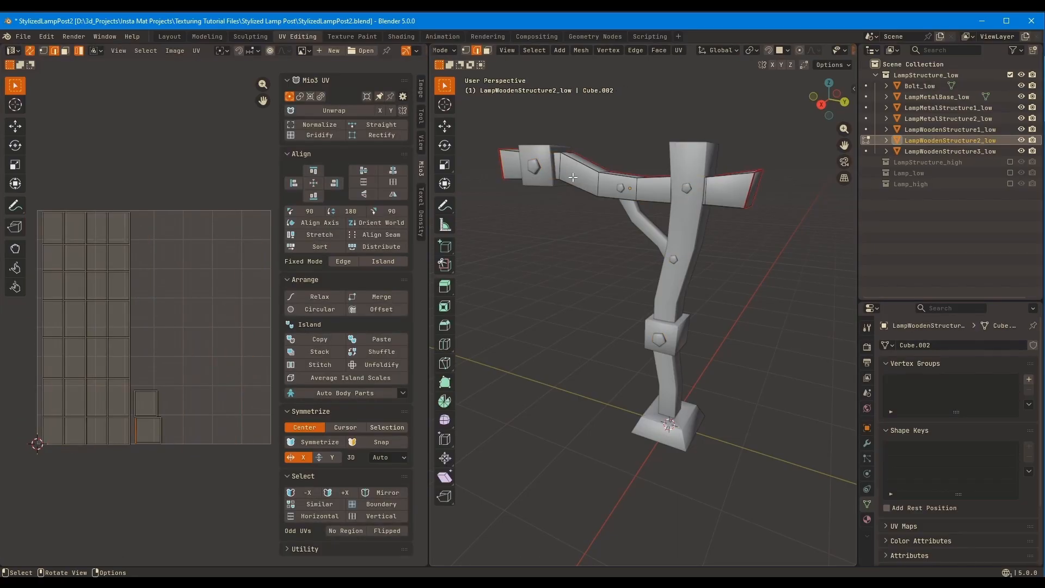
key(Tab)
click(925, 86)
click(925, 96)
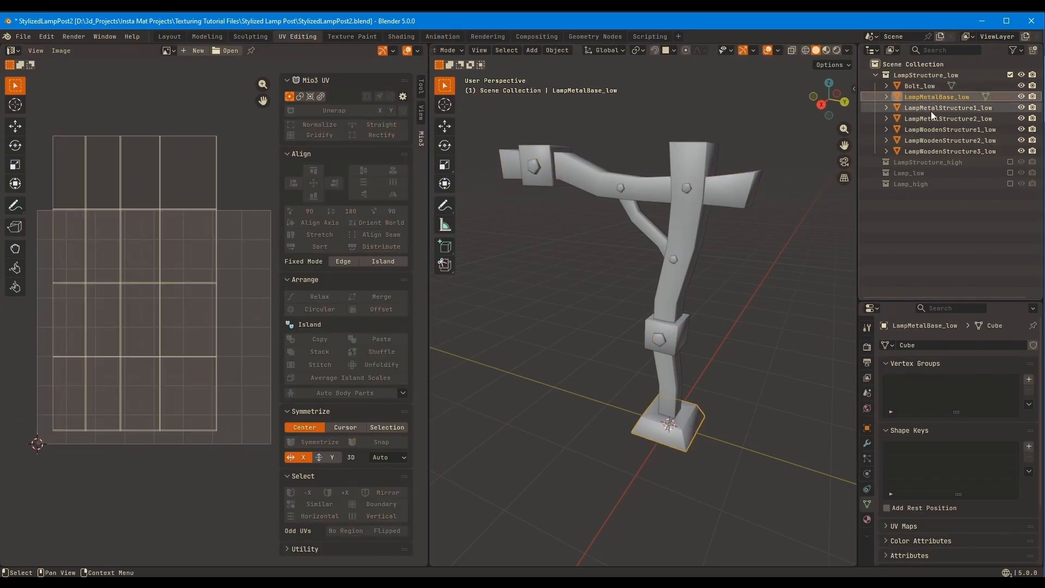
click(931, 111)
click(931, 120)
click(932, 131)
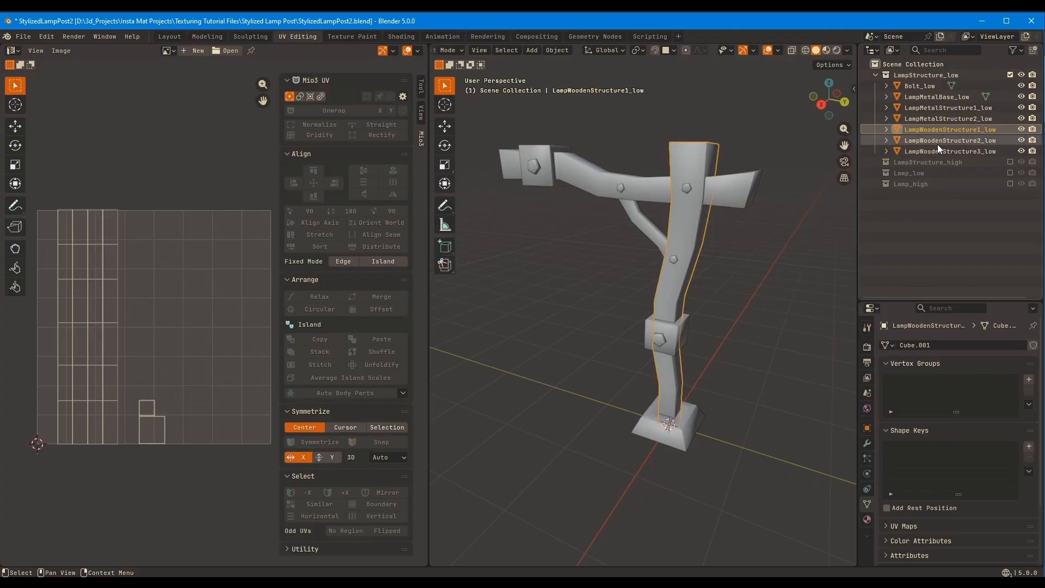
click(937, 145)
click(938, 150)
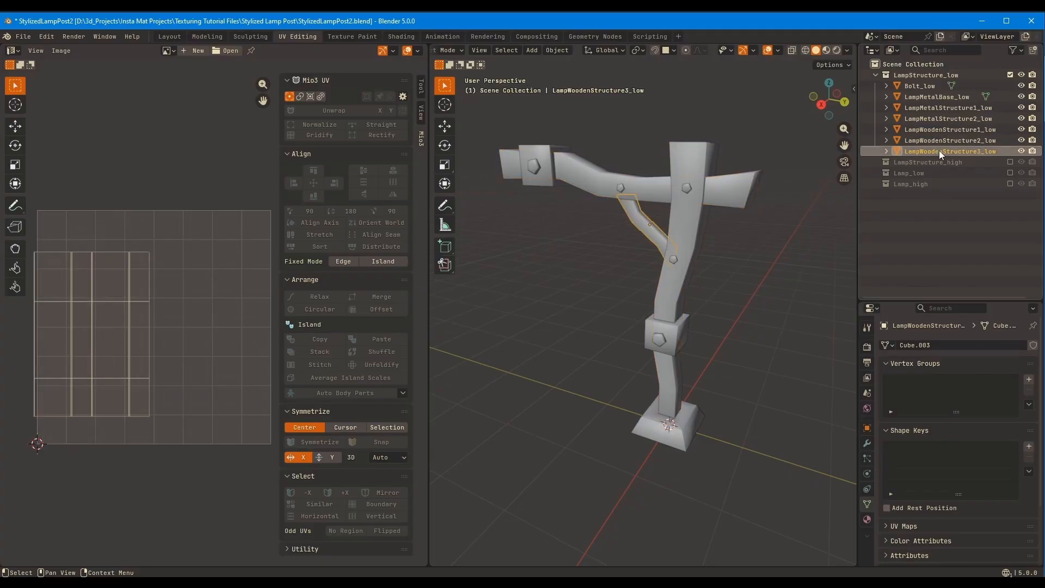
Select all lamp structure parts from Bolt_low to LampWoodenStructure3_low, edit them jointly, and average the scales of all their UV islands
shift+click(929, 86)
key(Tab)
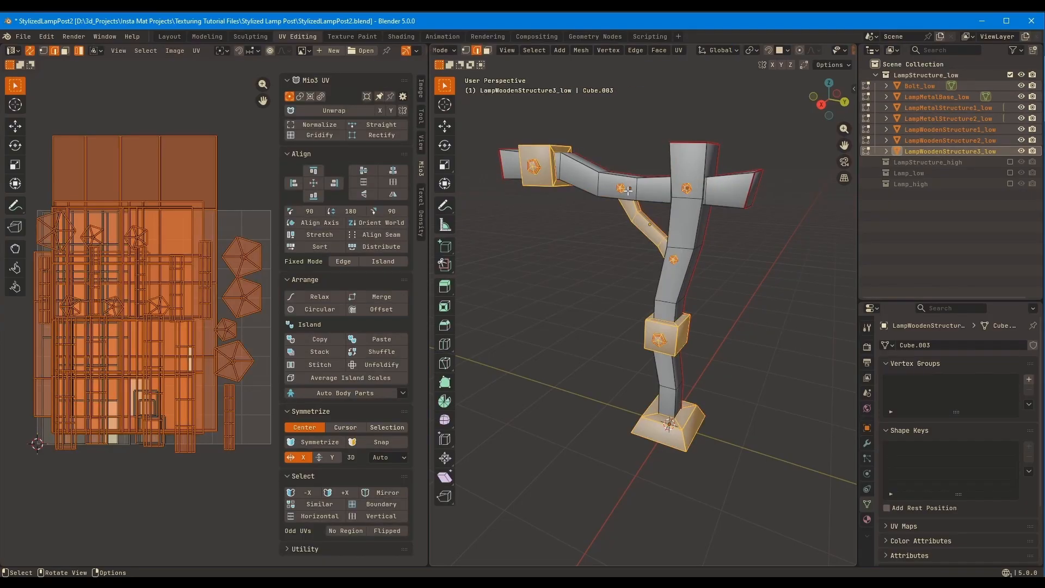
key(a)
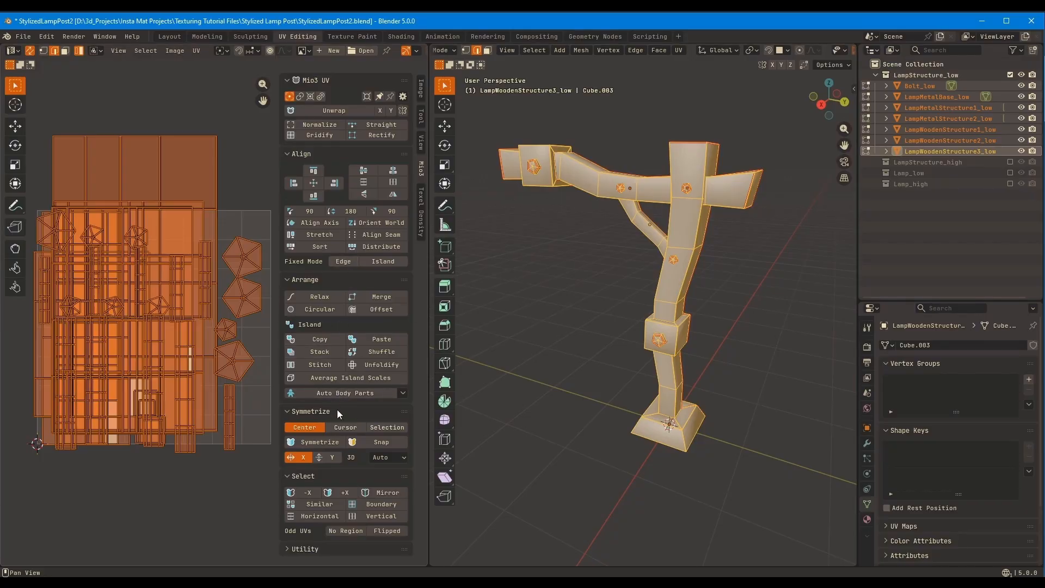
click(343, 377)
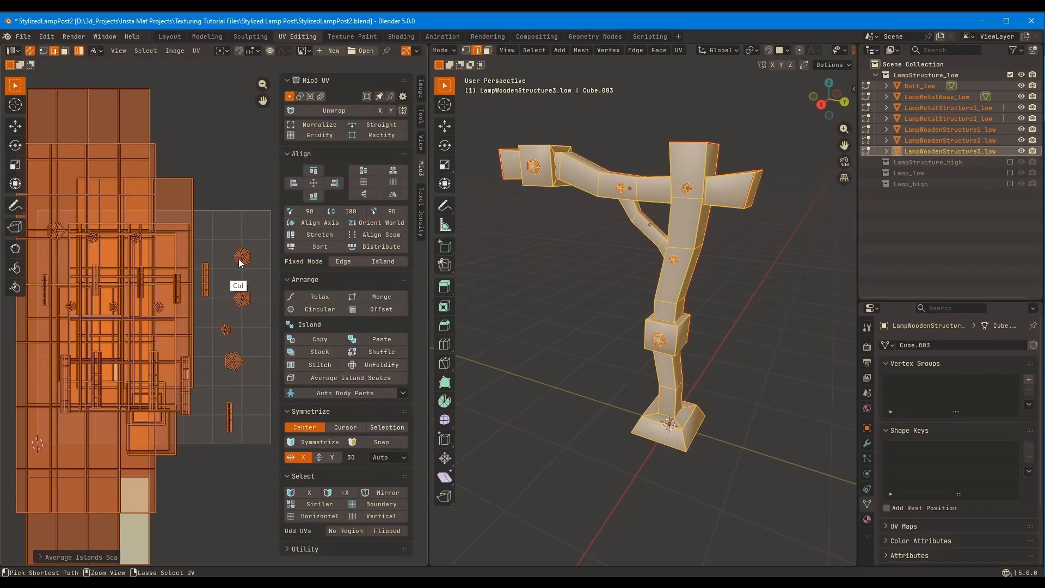
scroll(189, 321, down, 2)
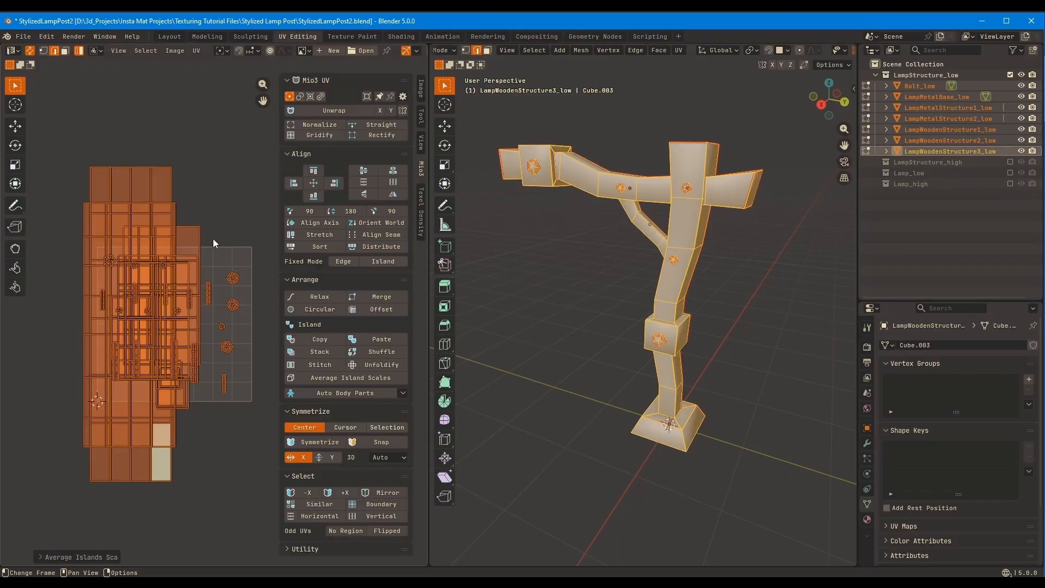
Try packing all lamp structure UV islands with Rotate turned off, inspect the layout and undo the packing
click(196, 50)
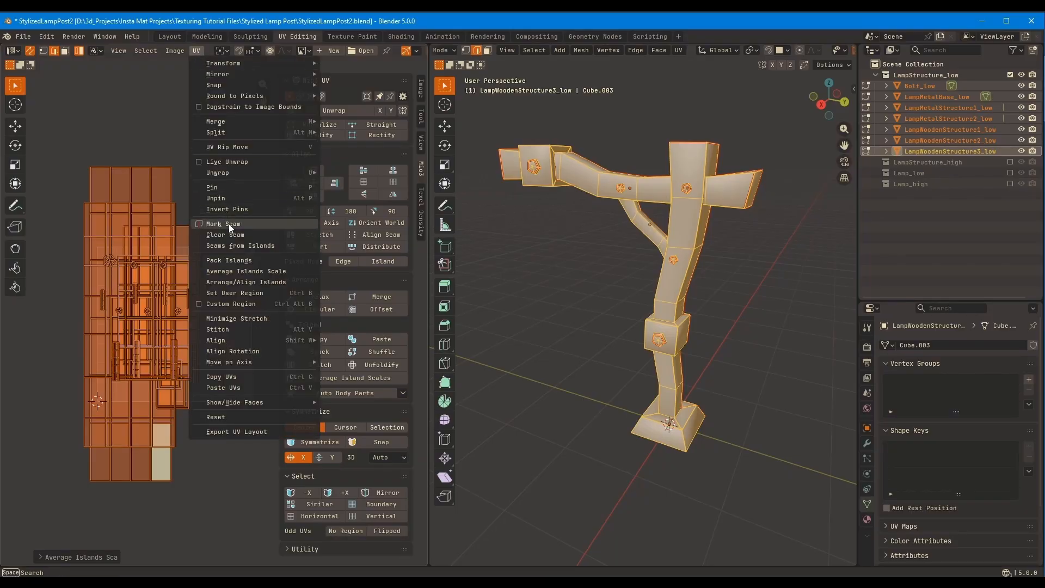
click(233, 260)
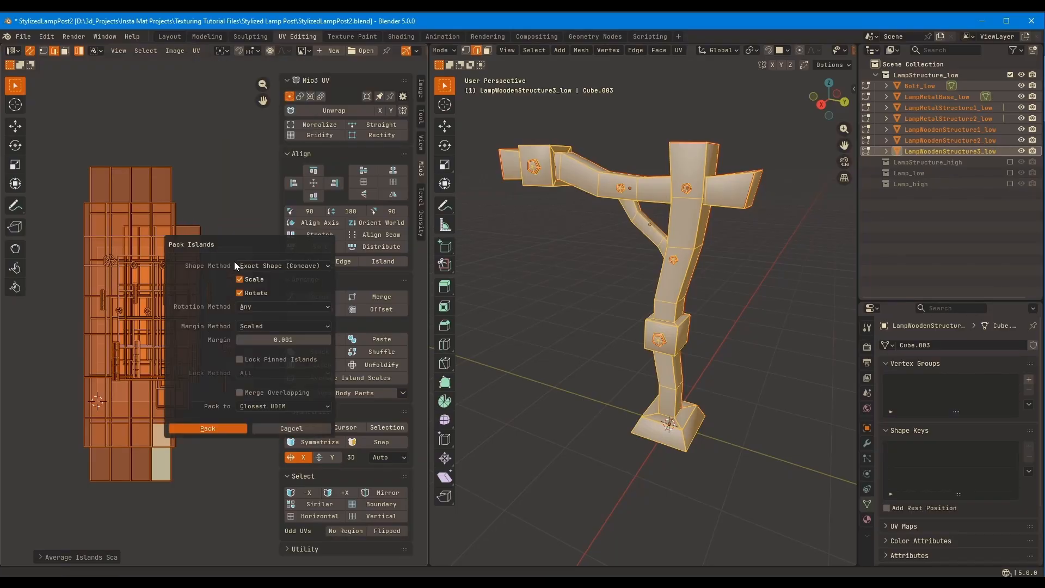
click(240, 293)
click(228, 427)
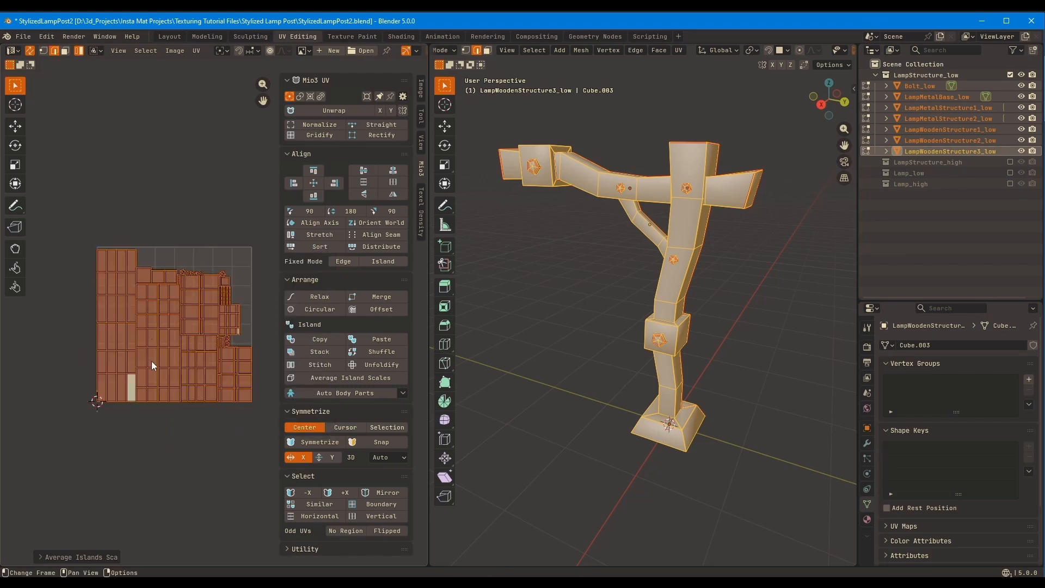
middle_drag(204, 320, 170, 326)
ctrl+middle_drag(199, 293, 289, 193)
middle_drag(188, 297, 246, 198)
ctrl+middle_drag(205, 240, 223, 313)
key(ctrl+z)
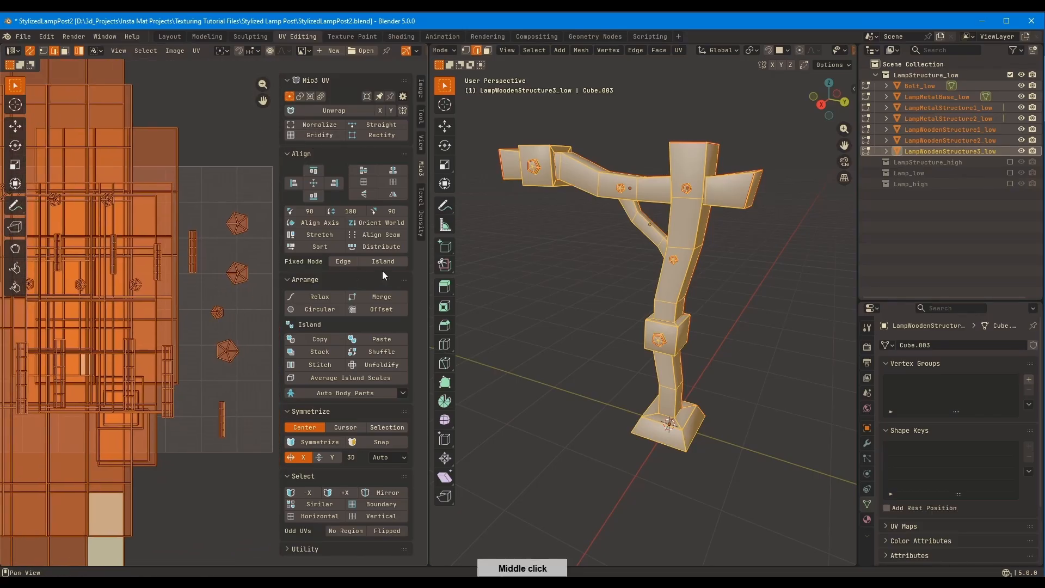
Leave the joint mesh editing and deselect all lamp structure parts
key(Tab)
click(550, 241)
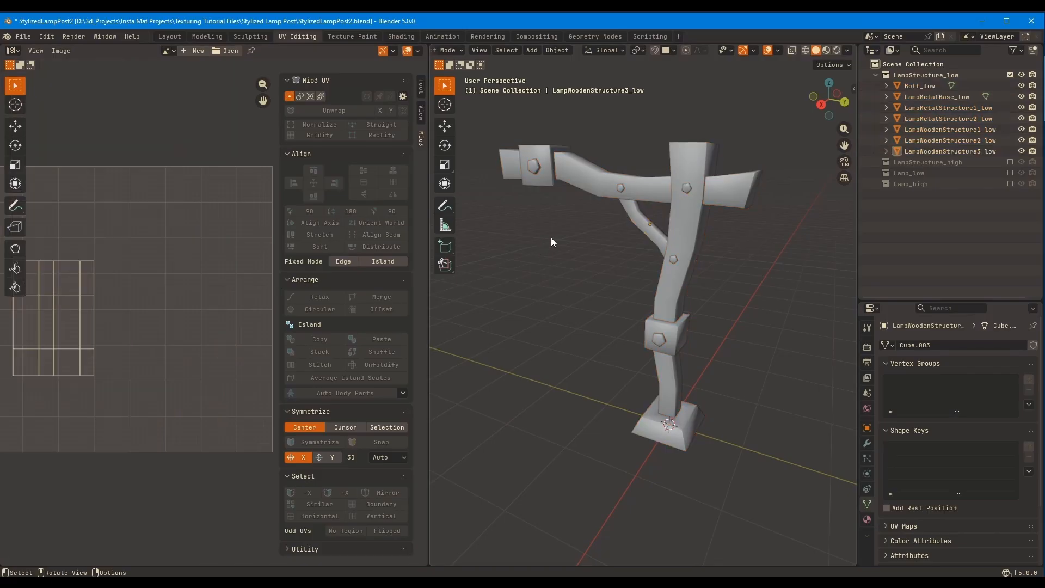
Move LampMetalBase_low's UV islands below the UV square
click(690, 428)
key(Tab)
middle_drag(243, 326, 218, 248)
key(n)
ctrl+middle_drag(204, 287, 240, 223)
key(g)
click(228, 370)
key(Tab)
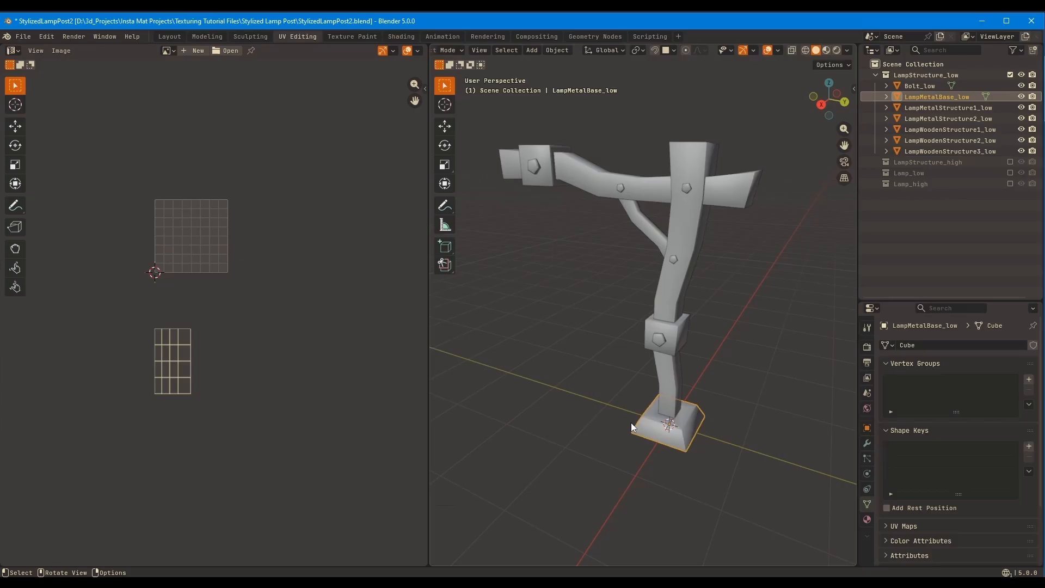
Move the UV islands of LampMetalStructure1_low and LampMetalStructure2_low below the UV square, beside the metal base's island
click(668, 415)
click(679, 327)
key(Tab)
key(g)
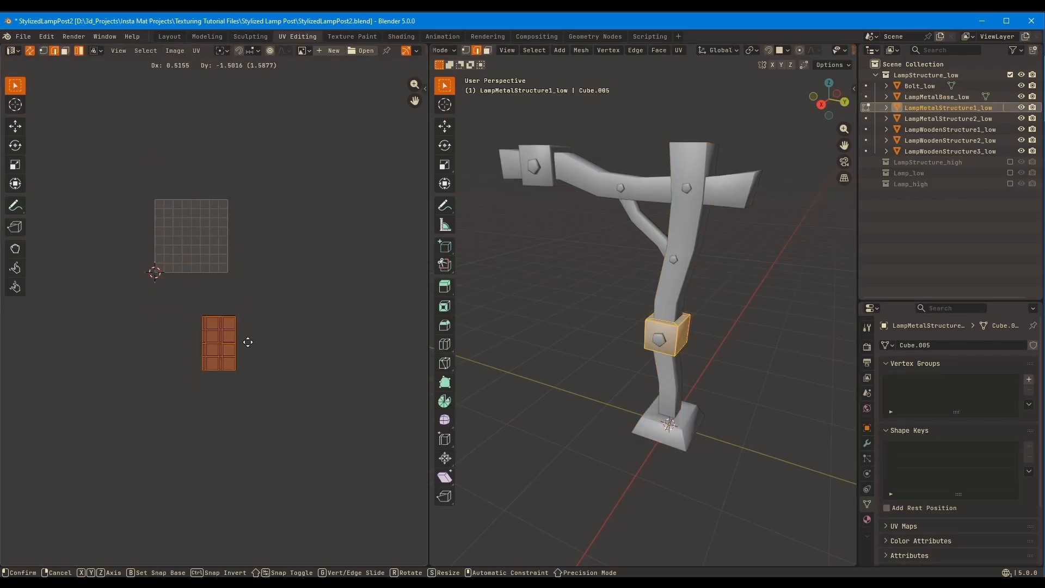
click(241, 327)
key(Tab)
click(545, 174)
key(Tab)
key(g)
click(361, 364)
key(Tab)
Edit the three metal parts jointly, distribute their UV islands in a row and align their bottom edges
shift+click(657, 344)
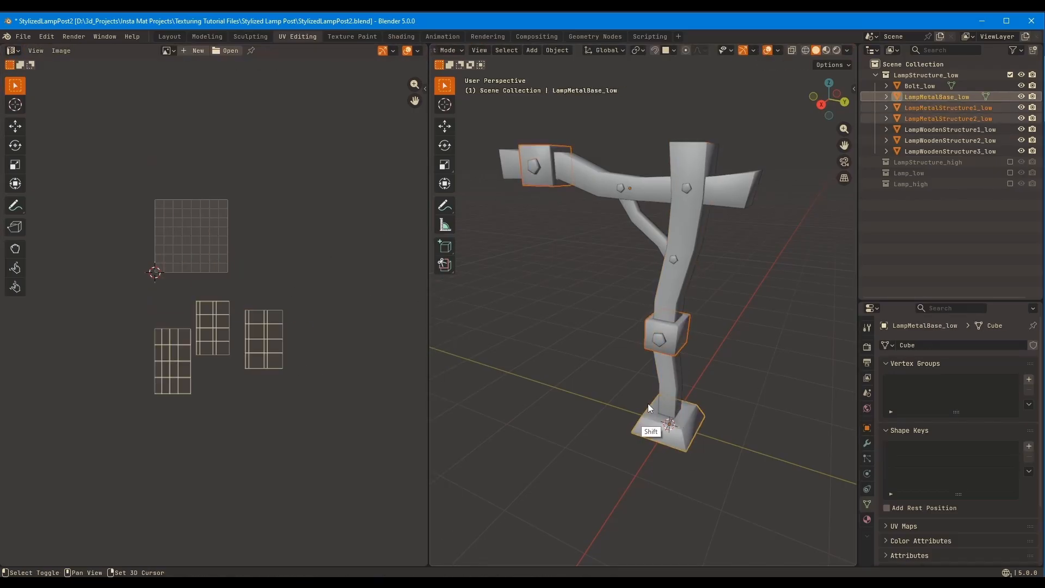
key(Tab)
key(n)
middle_drag(272, 253, 277, 320)
click(321, 245)
key(ctrl+z)
click(375, 245)
click(313, 196)
middle_drag(278, 321, 273, 221)
click(195, 300)
click(157, 324)
click(81, 321)
ctrl+middle_drag(204, 221, 186, 263)
middle_drag(186, 263, 193, 301)
key(Tab)
Move LampWoodenStructure1_low's two end-cap UV islands off its long strip and stack them beside it
click(677, 218)
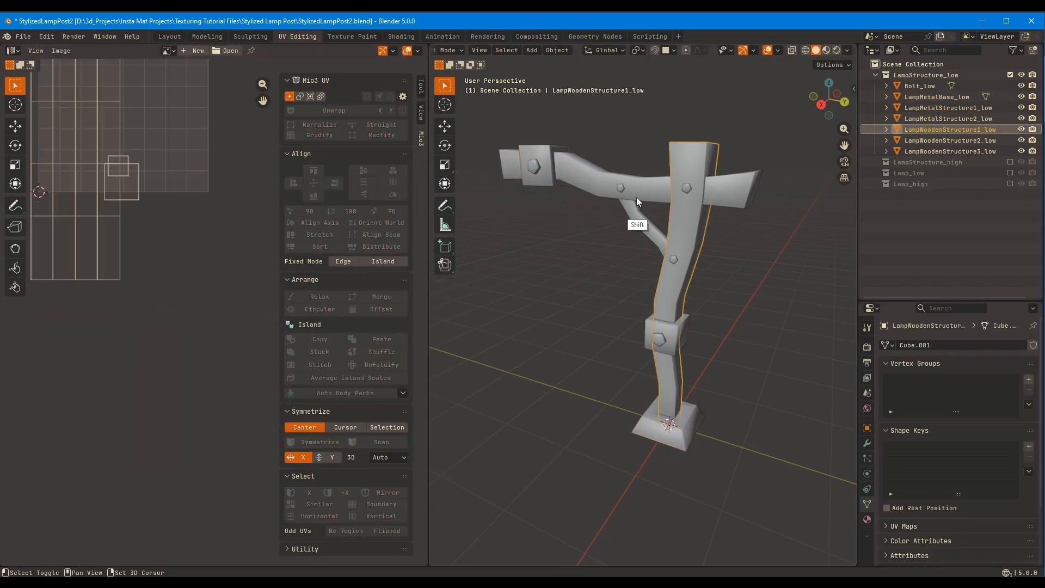
middle_drag(65, 182, 142, 331)
key(Tab)
click(210, 306)
key(g)
click(231, 281)
click(218, 337)
key(g)
click(237, 332)
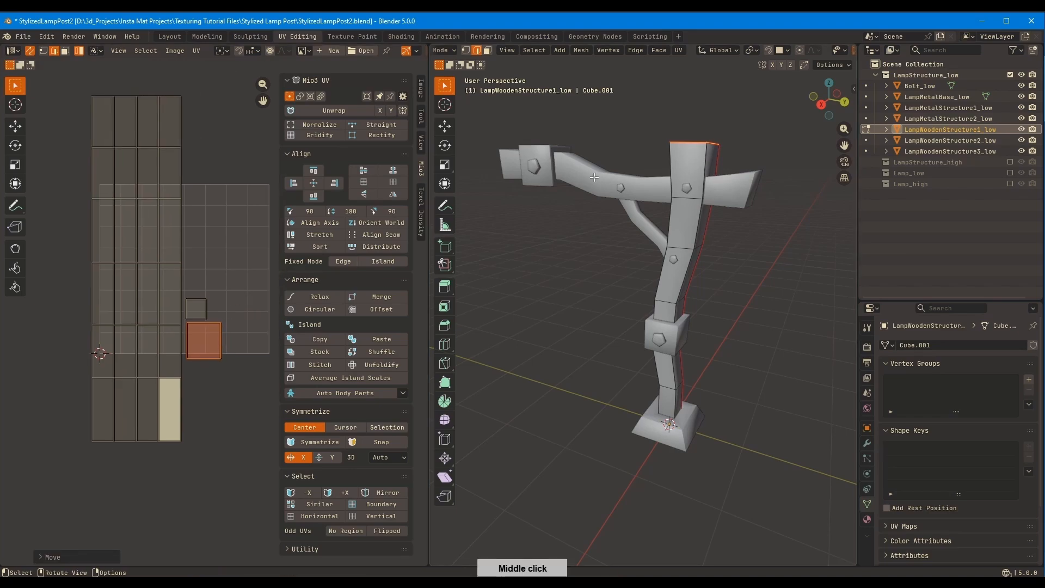
Move LampWoodenStructure2_low's UV strip out to the right of the UV square, clear of its end caps
key(Tab)
click(594, 177)
key(Tab)
key(g)
click(289, 350)
click(178, 320)
Move LampWoodenStructure3_low's UV islands up to the top edge of the UV square
key(Tab)
click(637, 227)
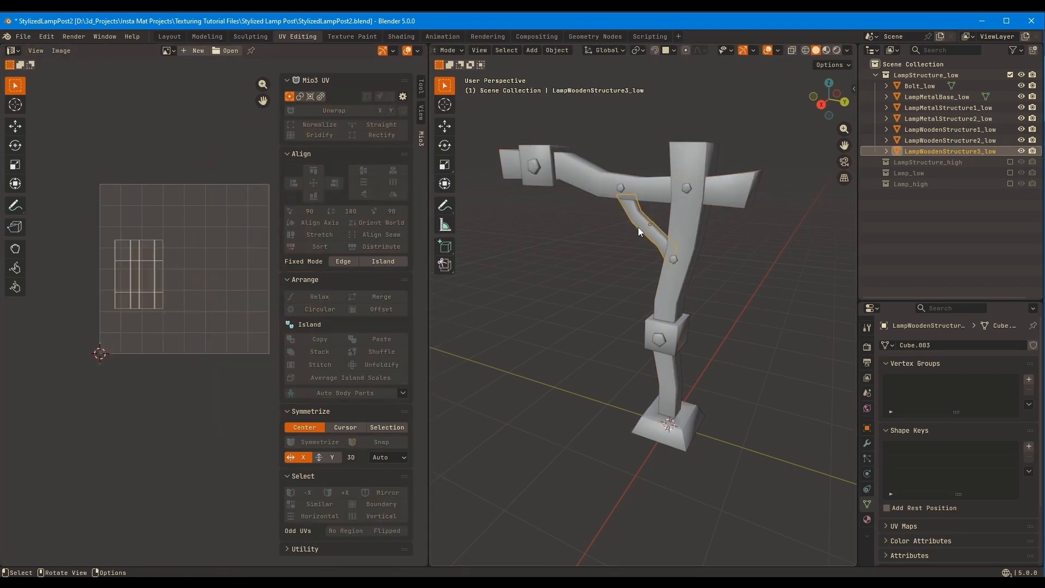
Edit the three wooden parts jointly, shift the LampWoodenStructure1_low strip outward and gather the end caps into a column
key(Tab)
key(g)
click(191, 174)
key(Tab)
shift+click(594, 177)
shift+click(677, 215)
key(Tab)
middle_drag(196, 263, 157, 279)
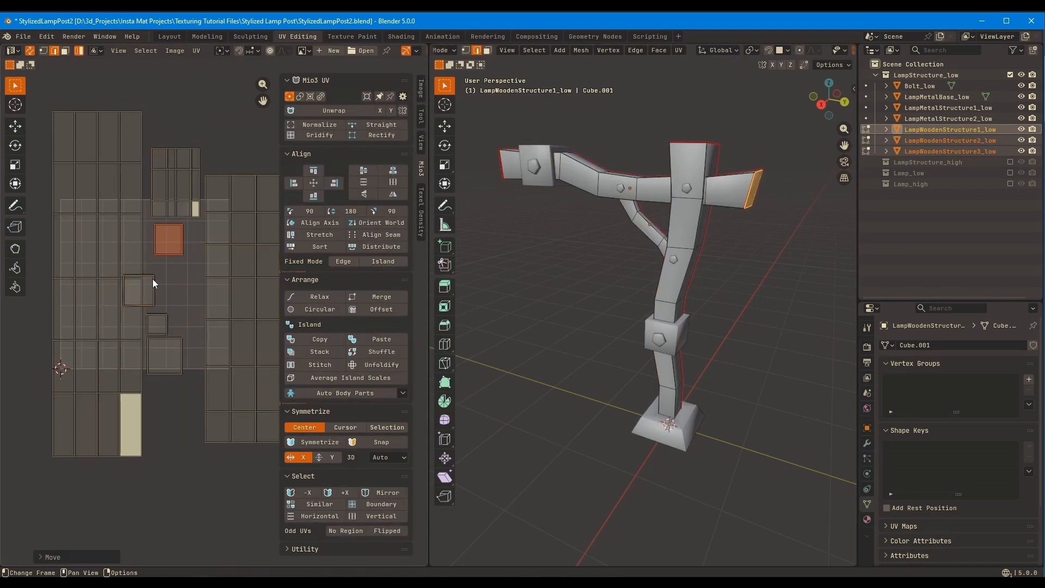
click(117, 321)
key(g)
click(78, 327)
click(140, 291)
key(g)
click(170, 276)
Distribute the LampWoodenStructure3_low strip and the four end caps as a column and align their left edges
drag(143, 201, 179, 341)
click(397, 245)
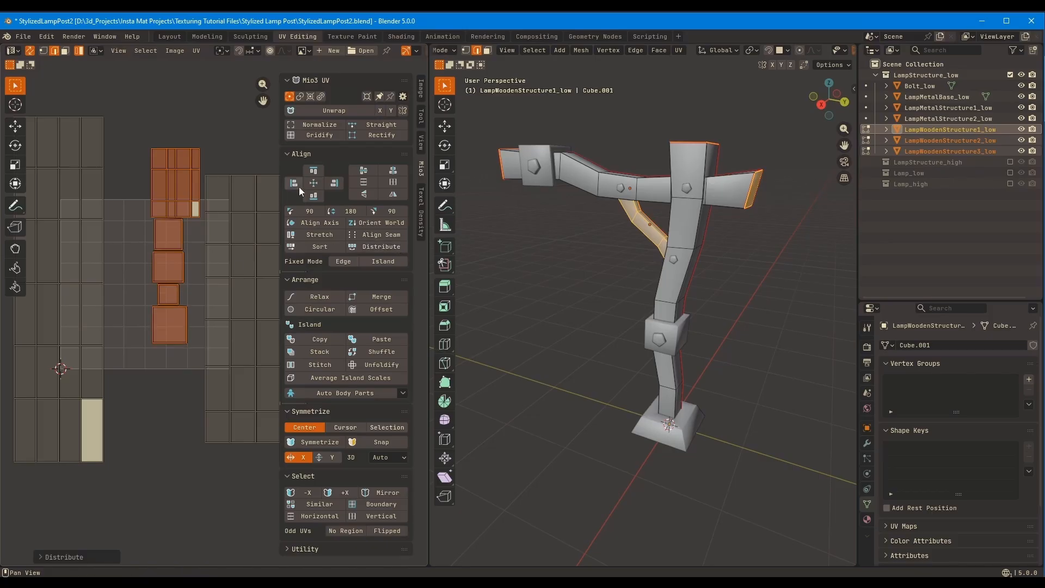
click(297, 185)
Align the tops of the three wooden strips and redistribute the end caps beneath the LampWoodenStructure3_low strip
drag(81, 221, 361, 216)
shift+click(168, 231)
click(314, 171)
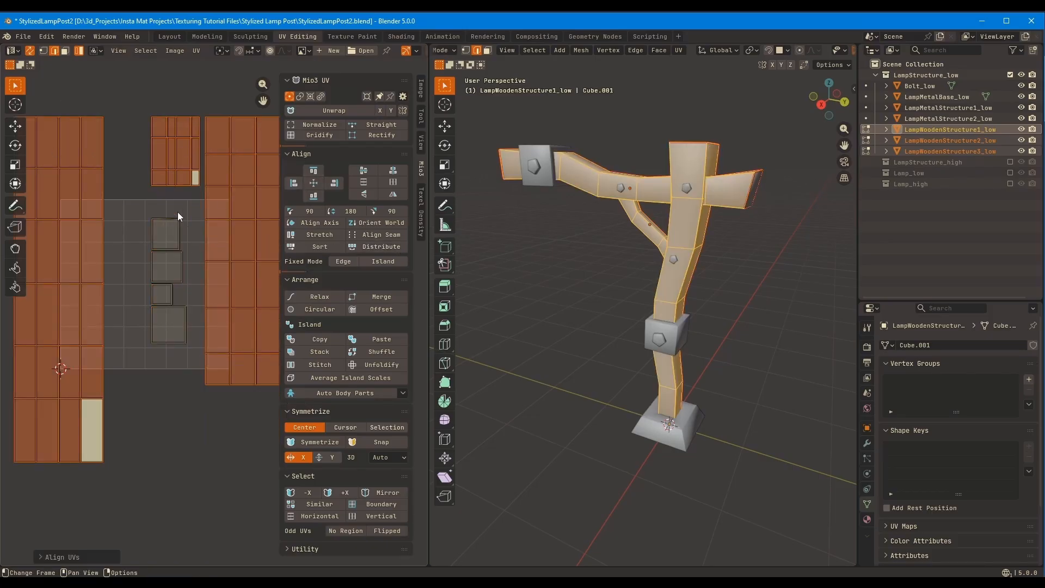
drag(177, 327, 143, 143)
click(380, 246)
drag(139, 203, 192, 348)
click(381, 246)
Distribute the LampWoodenStructure1_low and LampWoodenStructure3_low strips side by side and adjust the spacing option
click(90, 242)
ctrl+middle_drag(191, 237, 191, 247)
shift+click(180, 161)
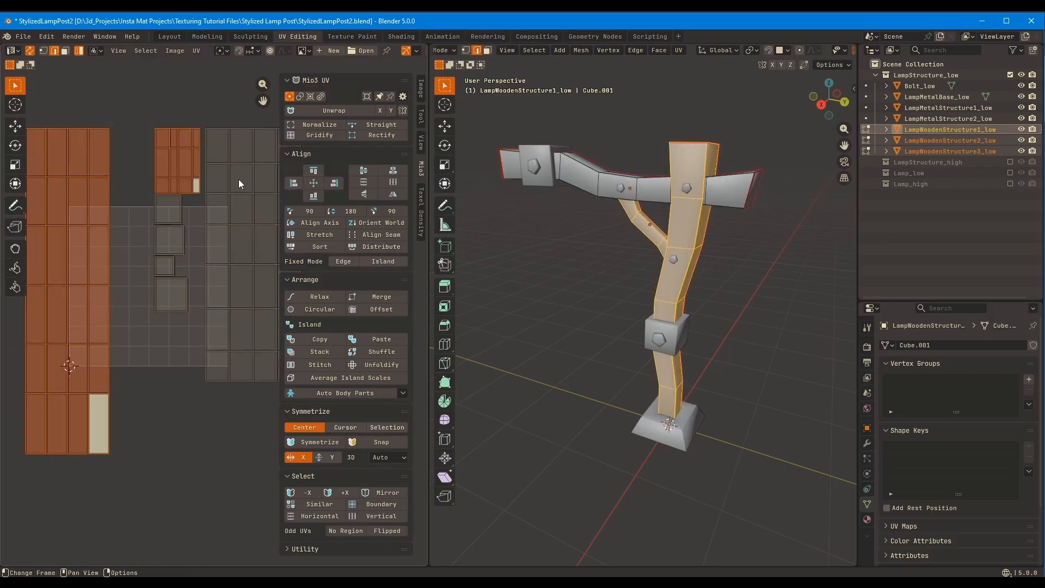
click(381, 248)
key(ctrl+z)
click(381, 249)
click(55, 557)
click(149, 530)
shift+drag(123, 181, 175, 197)
key(ctrl+z)
Left-align the end-cap islands with the LampWoodenStructure3_low strip above them
click(170, 210)
shift+click(170, 239)
shift+drag(123, 294, 169, 87)
click(294, 183)
Distribute the LampWoodenStructure2_low strip directly beside the LampWoodenStructure3_low strip
drag(221, 252, 182, 126)
middle_drag(135, 95, 146, 131)
shift+click(146, 182)
click(378, 247)
click(215, 316)
middle_drag(183, 357, 184, 309)
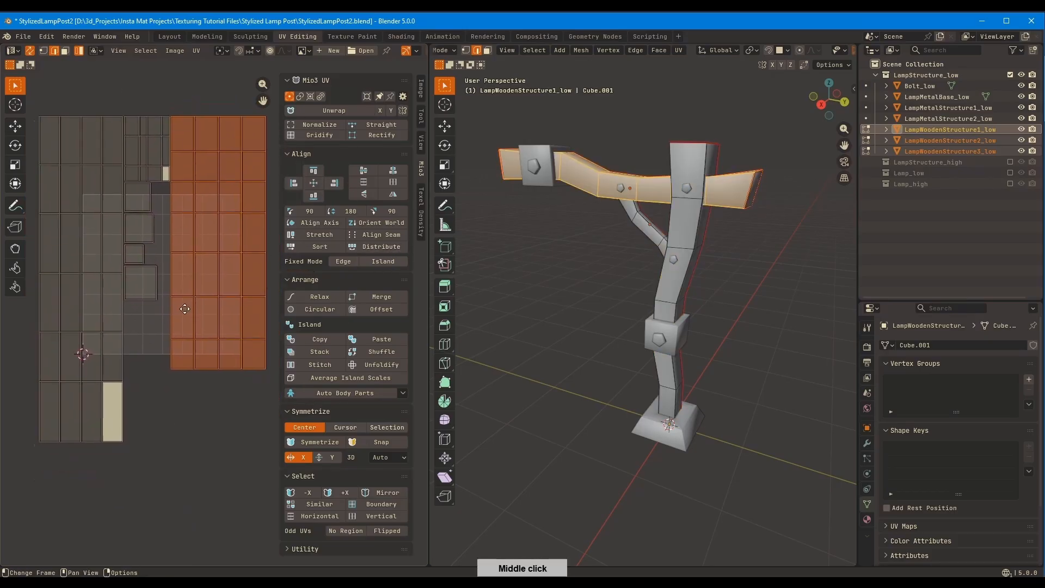
scroll(220, 281, down, 2)
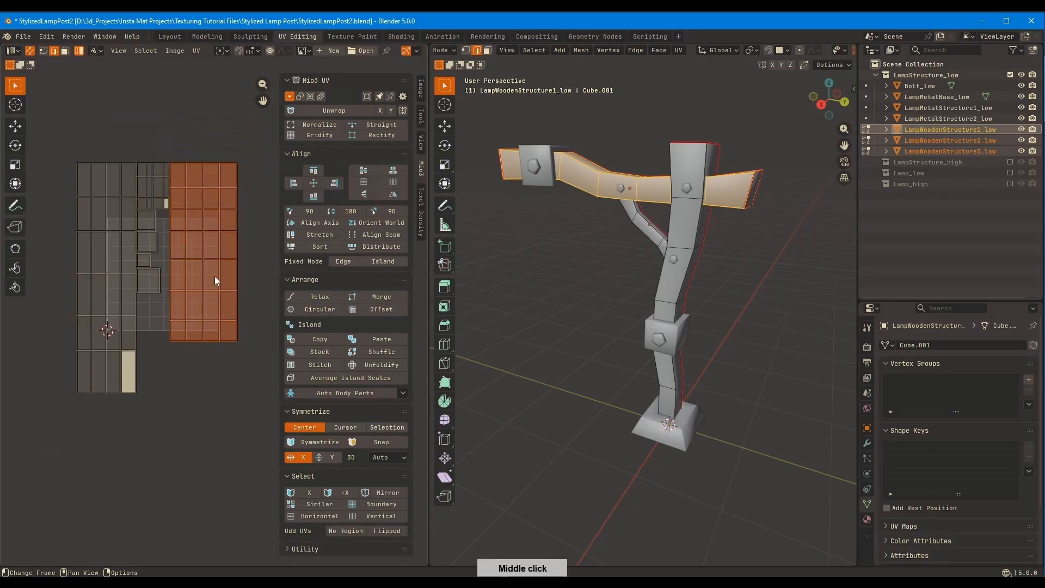
Add the three metal parts to the joint mesh editing and move the metal base's island to the row's left end
key(Tab)
shift+click(670, 342)
shift+click(674, 426)
shift+click(542, 182)
key(Tab)
click(148, 456)
key(g)
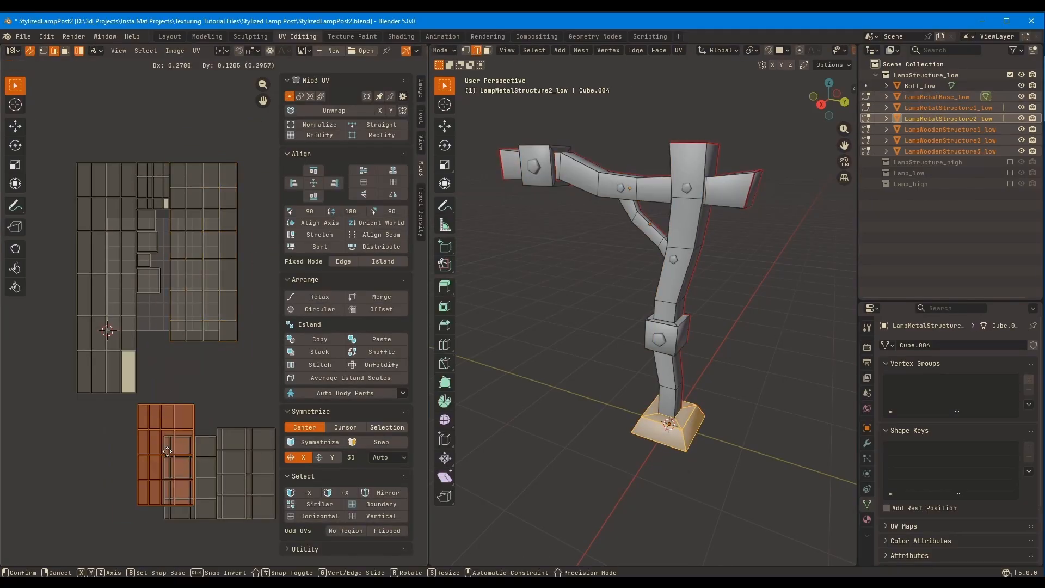
click(137, 465)
Rotate the LampWoodenStructure2_low strip by 90 degrees and place it beside the LampWoodenStructure1_low strip with their bottom edges aligned
click(229, 322)
key(r)
key(9)
key(0)
key(Return)
middle_drag(241, 294, 211, 278)
key(g)
click(240, 381)
shift+click(93, 321)
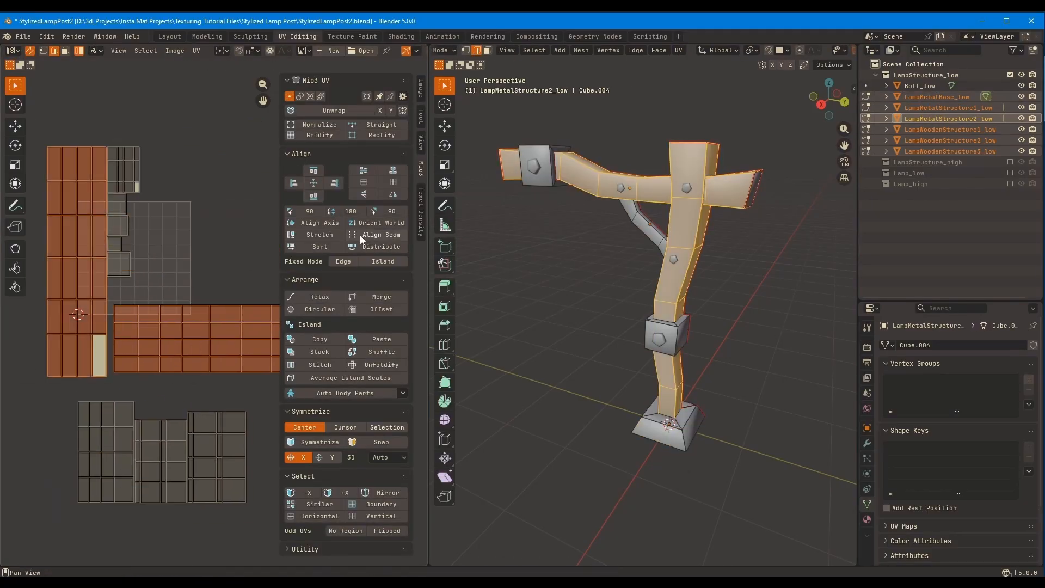
click(361, 245)
click(313, 196)
Move the row of three metal islands above the rotated strip, beside the end-cap column
drag(264, 388, 120, 462)
key(g)
click(188, 264)
middle_drag(188, 263, 125, 291)
Try distributing the metal islands together with the rotated LampWoodenStructure2_low strip and undo the attempts
drag(123, 246, 238, 406)
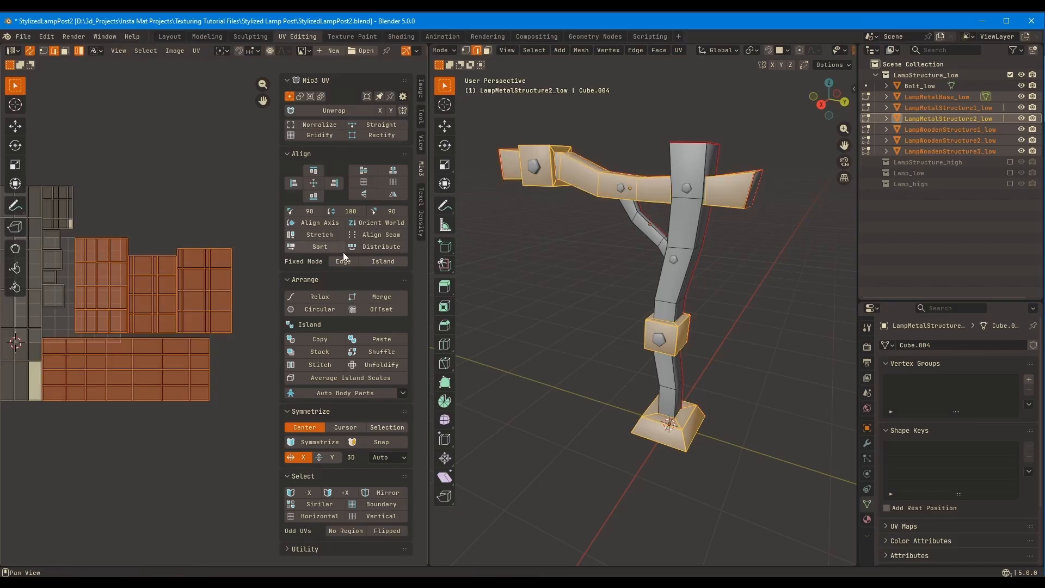
click(351, 249)
key(ctrl+z)
click(191, 280)
shift+drag(143, 256, 100, 223)
scroll(258, 269, up, 2)
middle_drag(258, 269, 296, 238)
click(217, 348)
shift+click(251, 301)
click(361, 247)
click(163, 528)
middle_drag(170, 327, 208, 326)
key(ctrl+z)
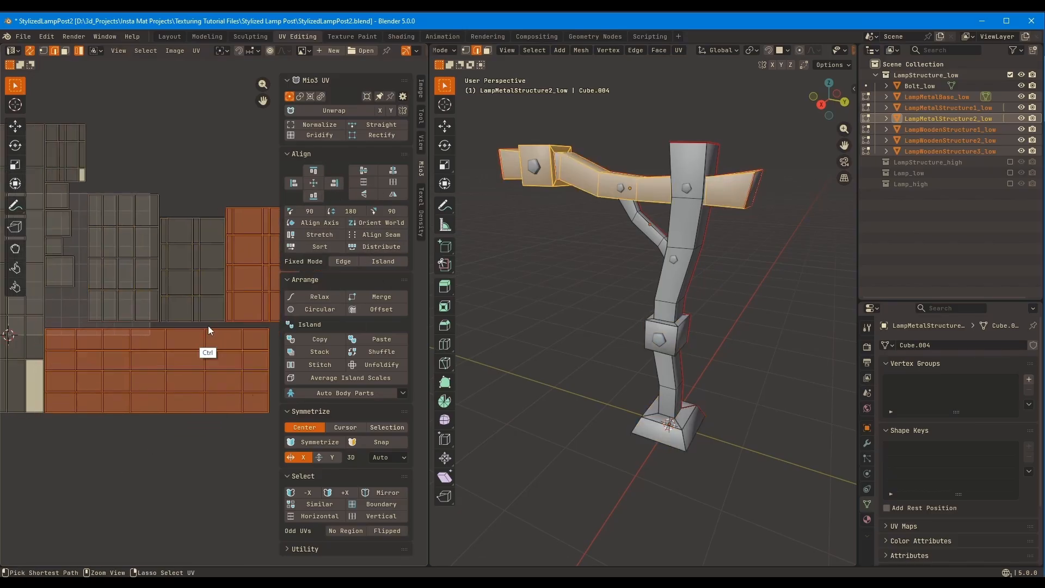
Distribute the rotated LampWoodenStructure2_low strip directly beneath a metal island and adjust the spacing option
drag(112, 456, 248, 279)
middle_drag(202, 300, 220, 325)
click(219, 340)
middle_drag(185, 221, 177, 267)
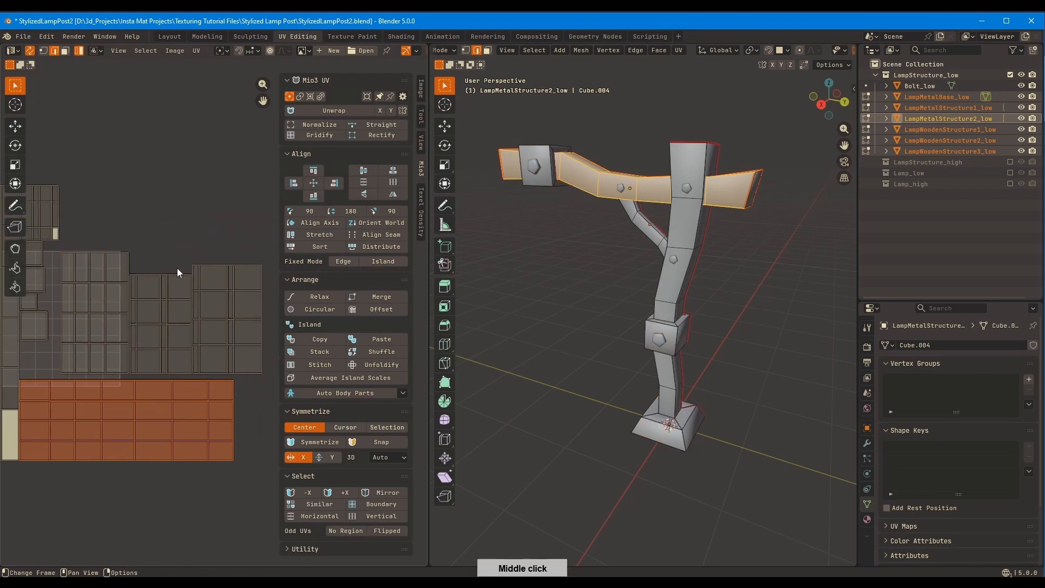
click(216, 326)
shift+click(213, 393)
click(386, 248)
click(153, 543)
click(129, 543)
middle_drag(172, 371, 177, 326)
Move the three metal islands clear below the layout and the rotated strip up beside the LampWoodenStructure3_low island
click(233, 282)
drag(233, 282, 126, 258)
key(g)
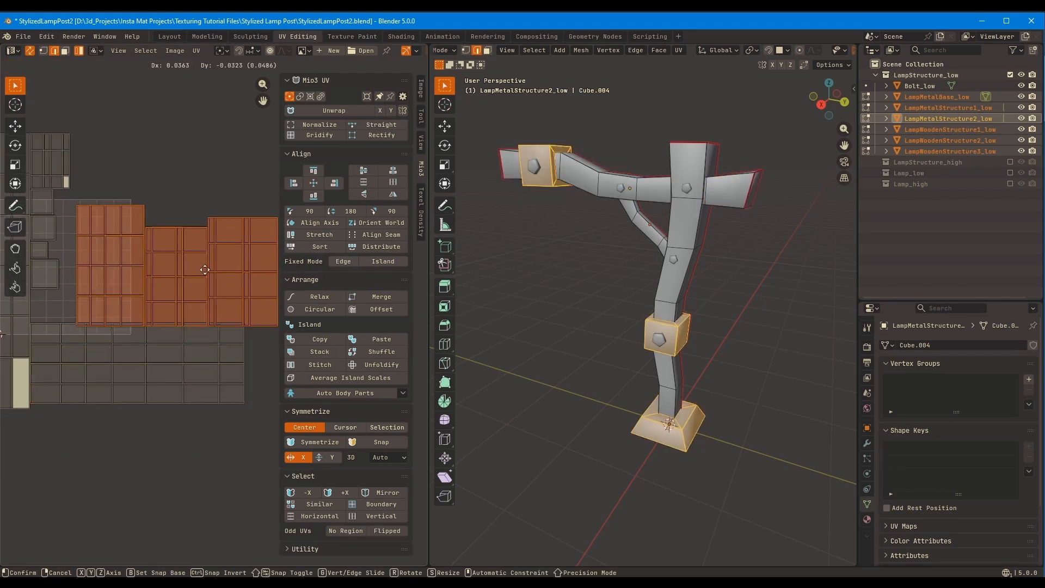
click(181, 490)
click(164, 375)
key(g)
click(204, 188)
middle_drag(166, 330, 236, 292)
Move the metal base's UV island beneath the end-cap column, beside the LampWoodenStructure1_low strip
click(142, 412)
key(g)
click(120, 276)
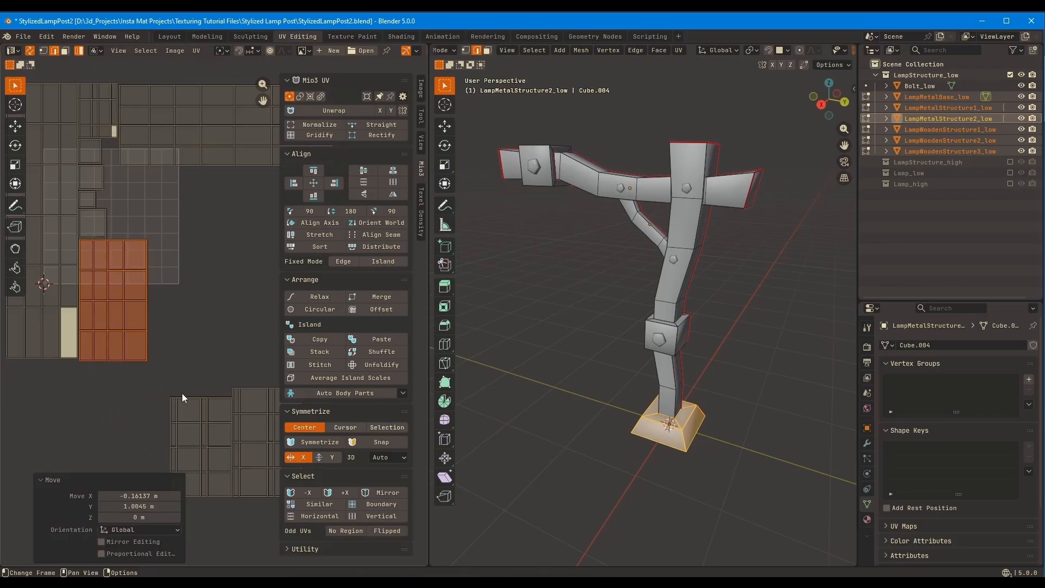
Move the other two metal islands up beside the metal base's island and place the horizontal LampWoodenStructure2_low strip directly above them
click(207, 434)
key(g)
click(188, 299)
click(250, 444)
key(g)
click(228, 307)
middle_drag(218, 218, 207, 307)
click(205, 228)
key(g)
click(197, 299)
scroll(197, 301, down, 3)
Try scaling all the structure islands down together and undo the attempt
middle_drag(191, 351, 158, 344)
key(a)
key(s)
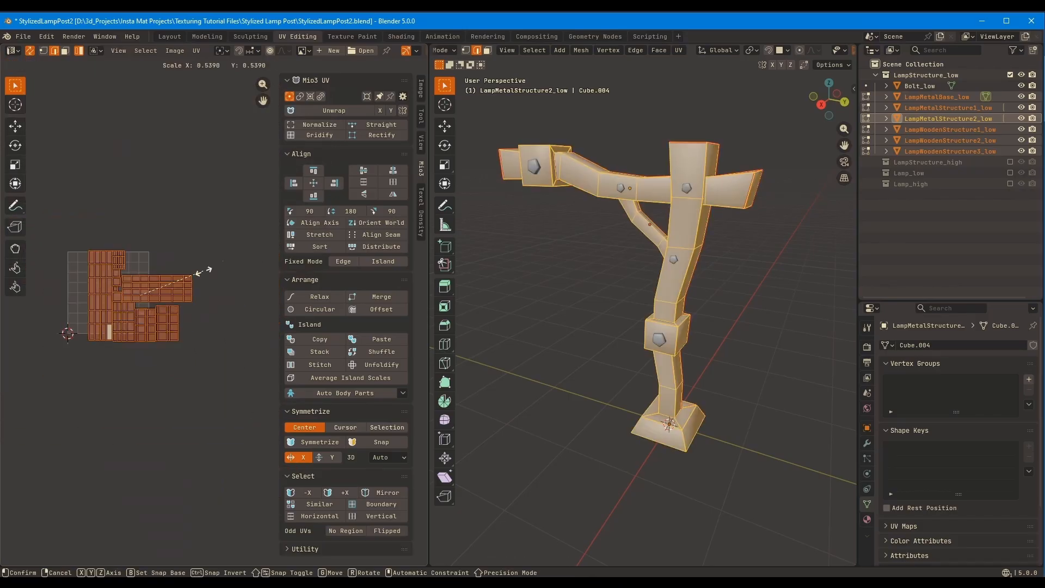
click(194, 275)
middle_drag(185, 269, 256, 236)
key(ctrl+z)
Include Bolt_low in the multi-object UV editing and scale and move all islands to fit the UV square
key(Tab)
shift+drag(550, 228, 488, 120)
key(Tab)
key(s)
click(196, 270)
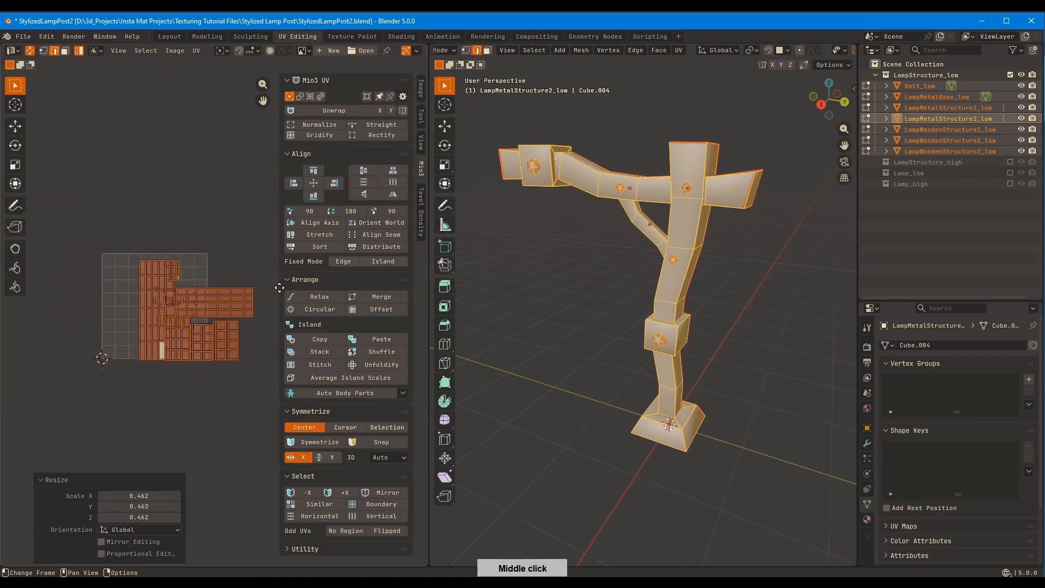
key(g)
click(242, 284)
scroll(217, 313, up, 1)
key(s)
click(235, 256)
Edit only Bolt_low, pack its UV islands with scaling off and a margin of 0, and move the packed group
key(Tab)
click(621, 188)
key(Tab)
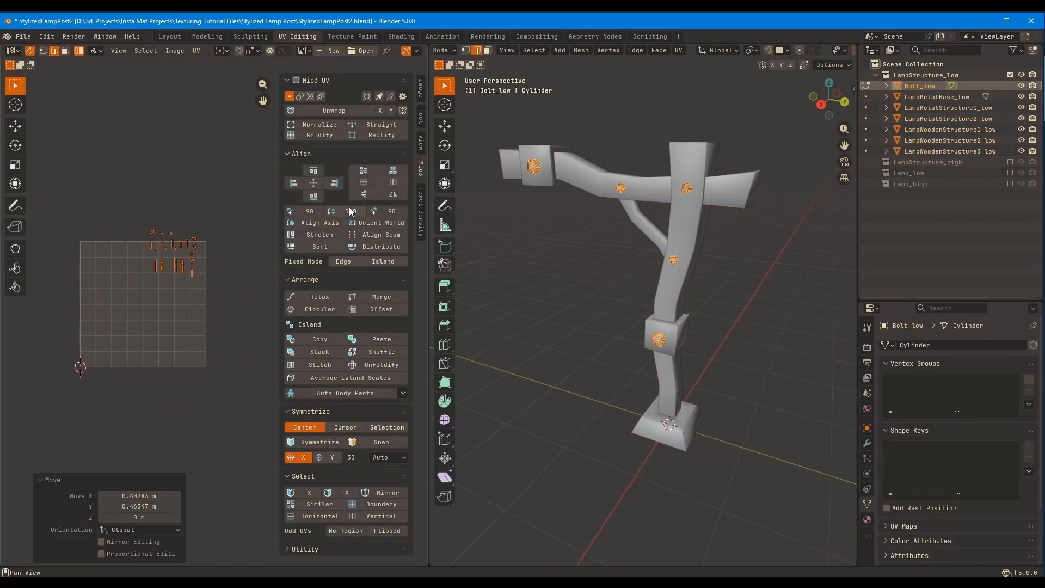
scroll(221, 315, up, 2)
click(196, 50)
click(241, 260)
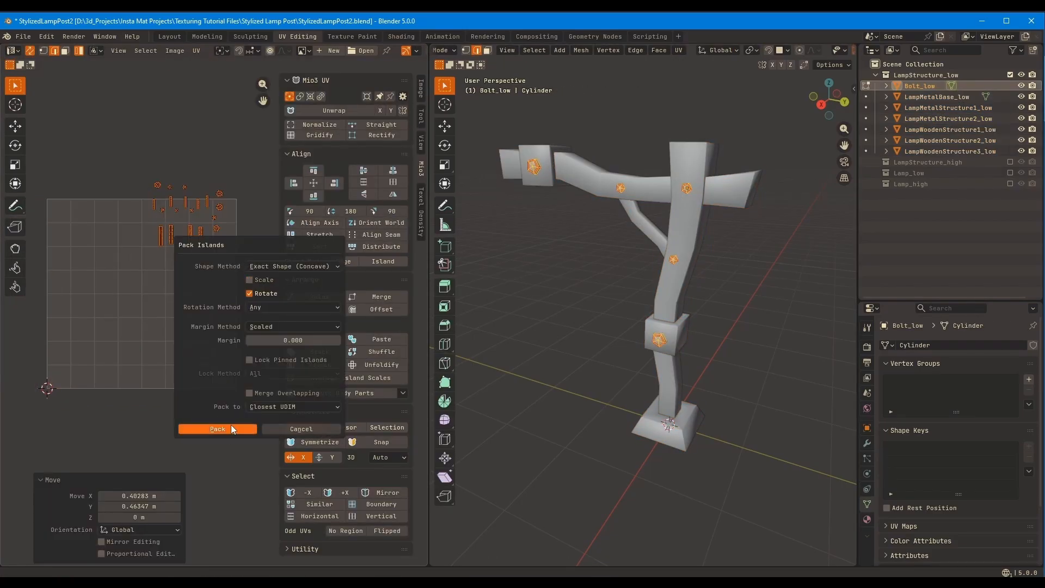
click(231, 428)
key(g)
click(318, 217)
scroll(220, 245, up, 3)
middle_drag(221, 245, 224, 195)
Edit all structure parts together with Bolt_low again and average the scales of all islands
key(Tab)
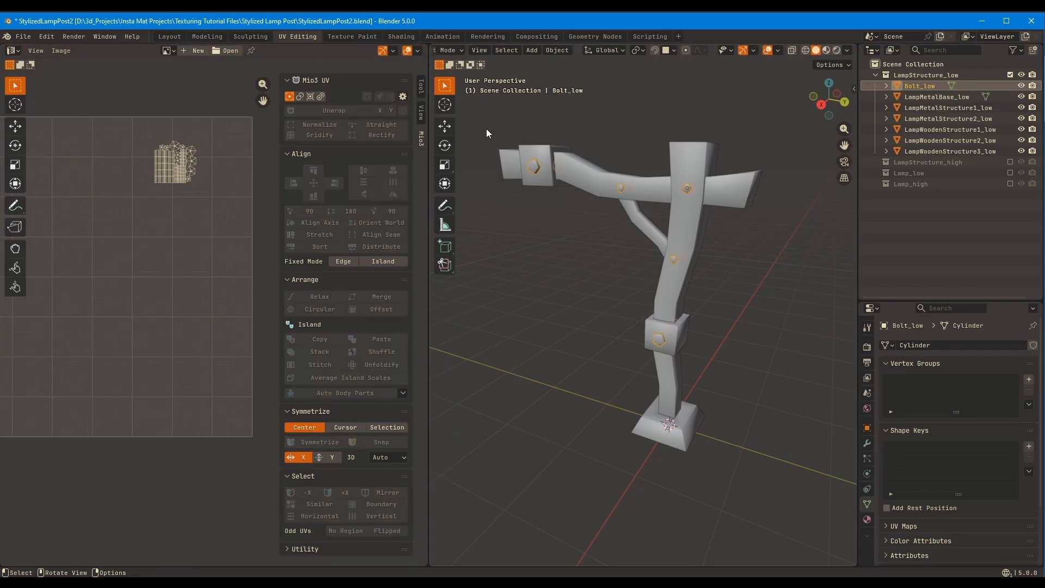
drag(485, 128, 779, 463)
key(Tab)
key(a)
click(344, 378)
Move the bolt islands into the free space above the horizontal wooden strip
drag(177, 231, 248, 294)
key(g)
click(136, 344)
middle_drag(125, 302, 232, 278)
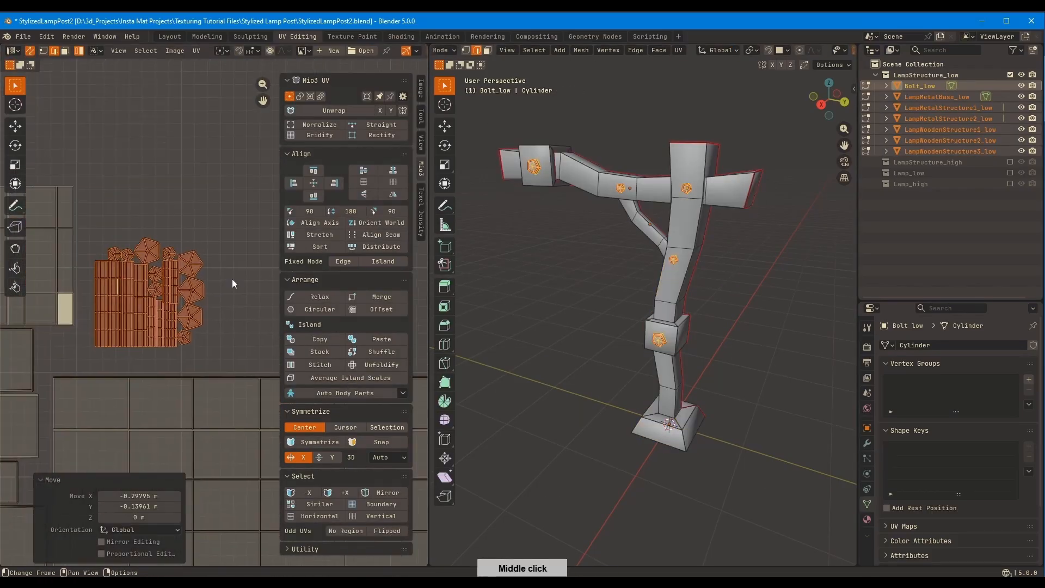
Try packing the bolt islands several times with scaling off and different margins
scroll(231, 279, up, 2)
click(196, 50)
click(236, 257)
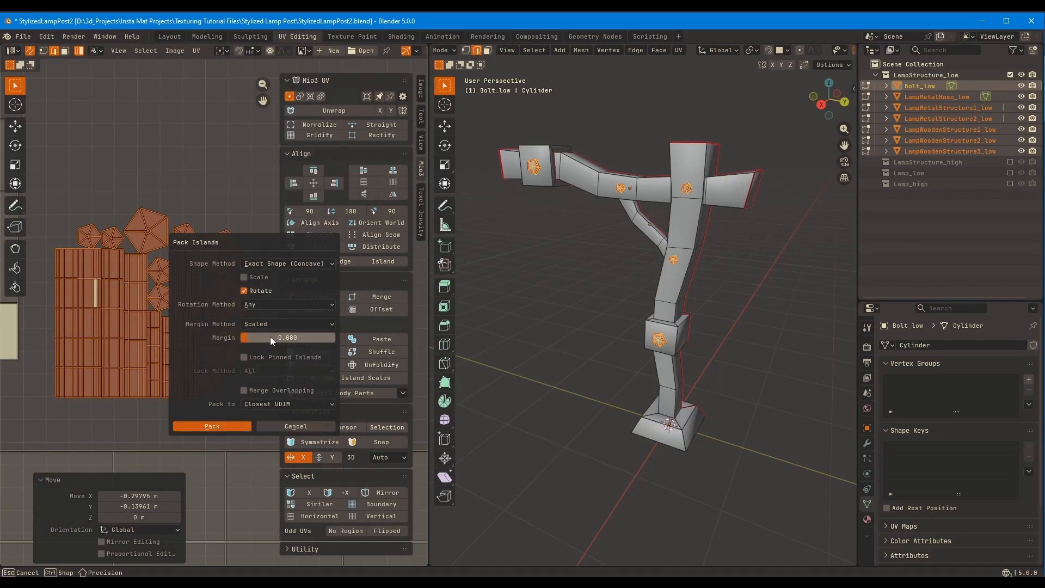
click(212, 426)
scroll(247, 298, down, 1)
middle_drag(240, 419, 169, 364)
scroll(228, 297, down, 2)
click(196, 50)
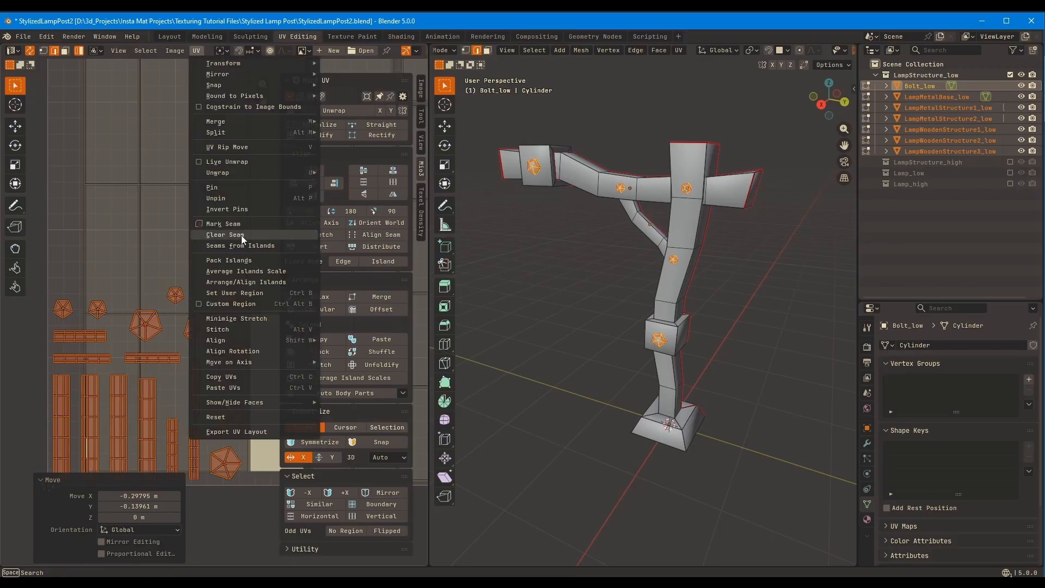
click(239, 260)
click(216, 426)
scroll(233, 296, down, 2)
middle_drag(233, 296, 150, 291)
click(196, 50)
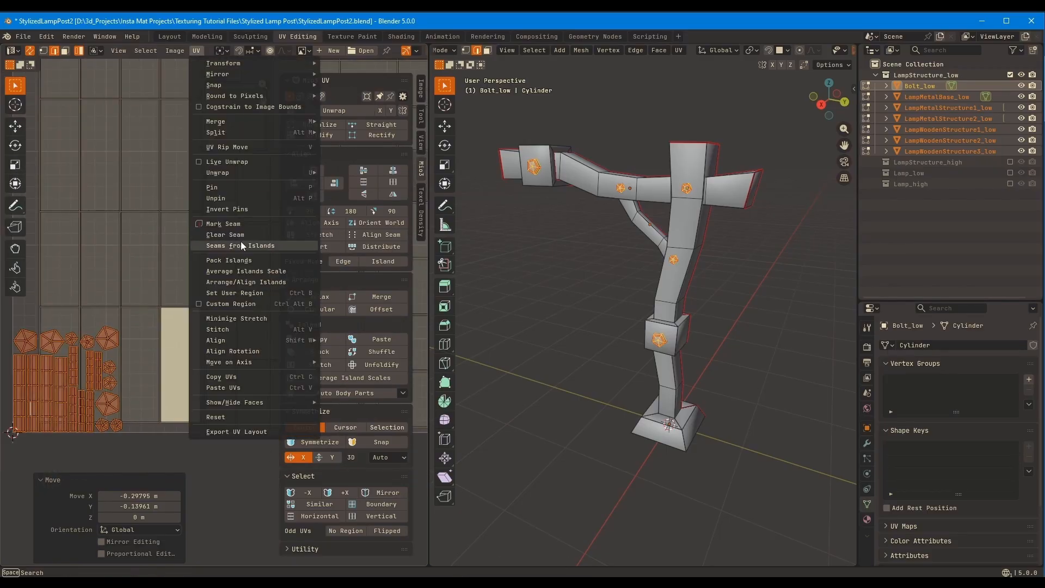
click(229, 260)
click(222, 431)
Repack the bolt islands with a margin of 0.05
click(196, 50)
click(228, 260)
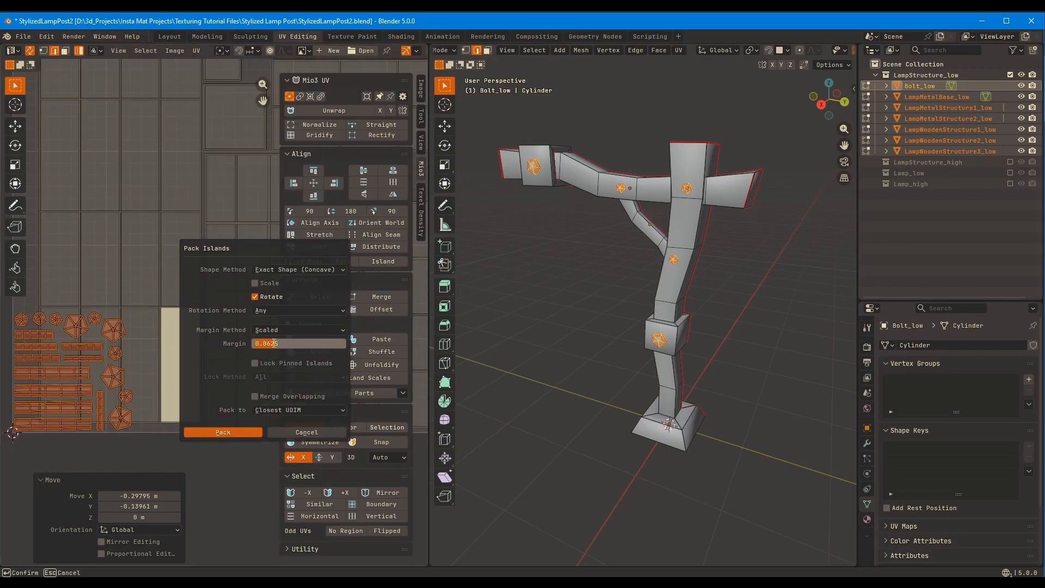
text(0.05)
key(Return)
click(227, 429)
Pack the bolt islands with scaling off and a margin of 0.04
click(196, 50)
click(228, 259)
double_click(311, 342)
text(0.04)
key(Return)
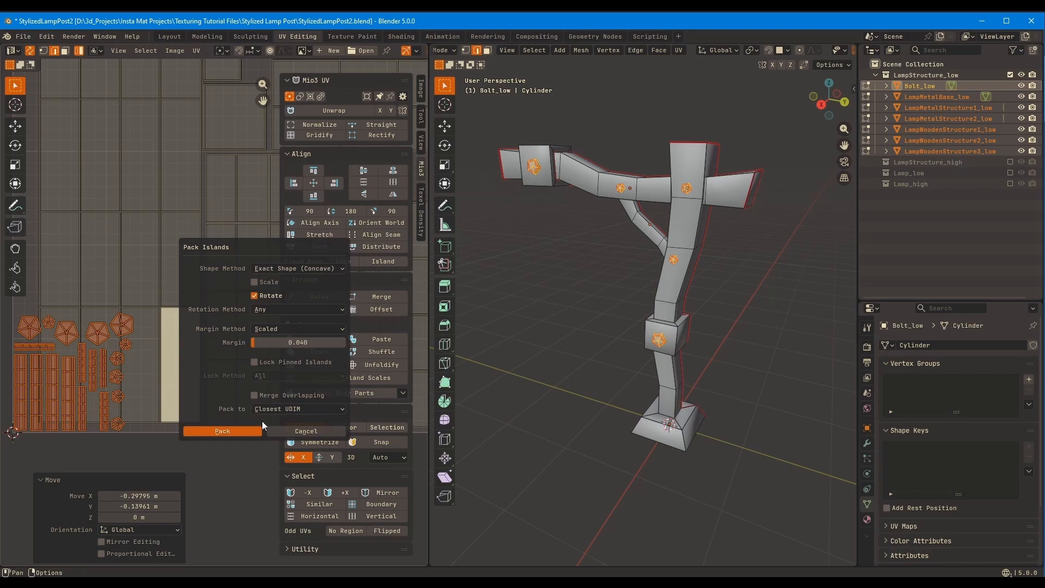
click(252, 429)
Move the packed bolt islands into the upper-right corner of the UV square
ctrl+middle_drag(213, 322, 159, 396)
key(g)
click(279, 210)
middle_drag(279, 210, 240, 264)
middle_drag(255, 188, 159, 240)
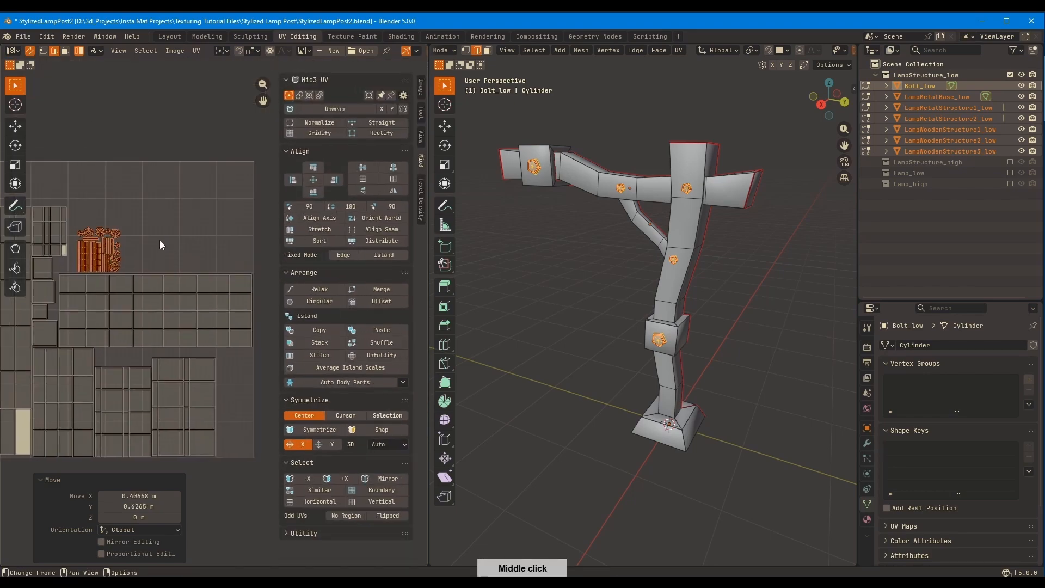
scroll(159, 240, down, 1)
drag(178, 293, 128, 249)
key(g)
click(258, 243)
key(s)
right_click(246, 239)
key(g)
click(259, 215)
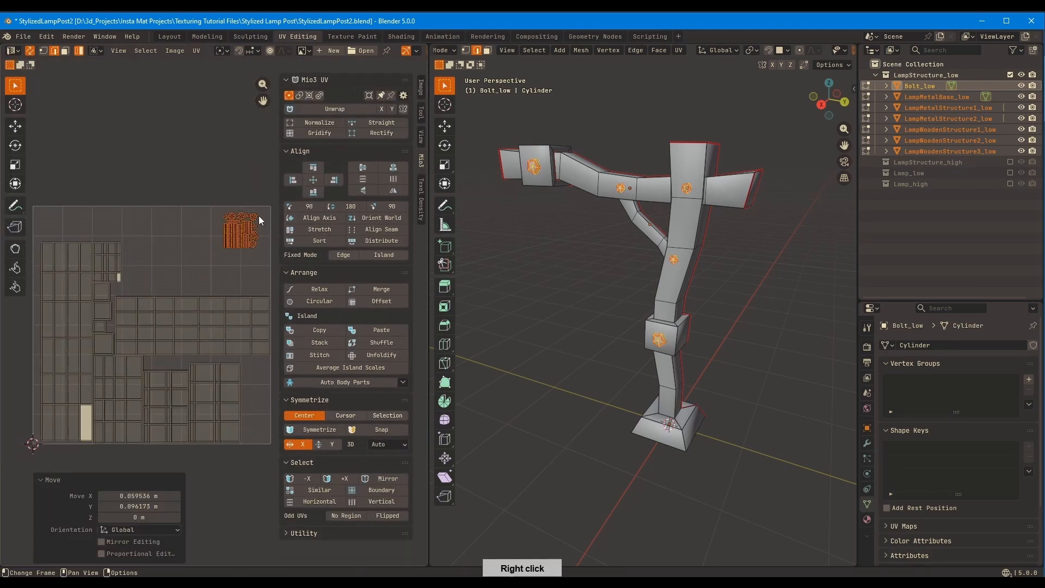
Rotate the LampWoodenStructure2_low strip upright, move the three metal islands aside, and place the strip beneath the end-cap column
click(225, 321)
key(r)
click(225, 375)
key(g)
click(204, 320)
drag(248, 416, 123, 386)
key(g)
click(267, 375)
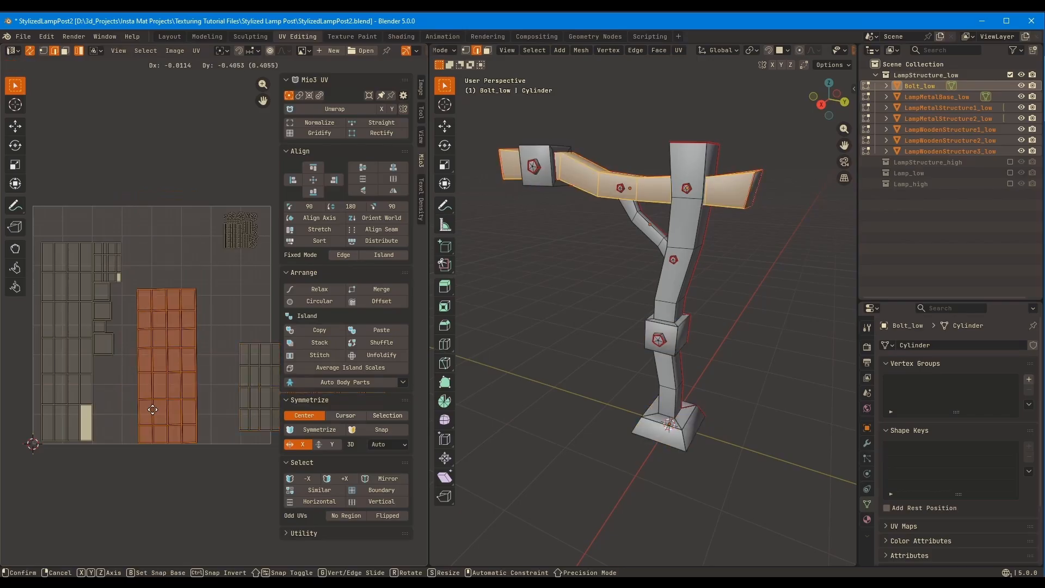
click(115, 479)
Left-align the strip with the brace and end-cap islands, try distributing them, and undo the distribution
drag(186, 401, 105, 263)
click(293, 180)
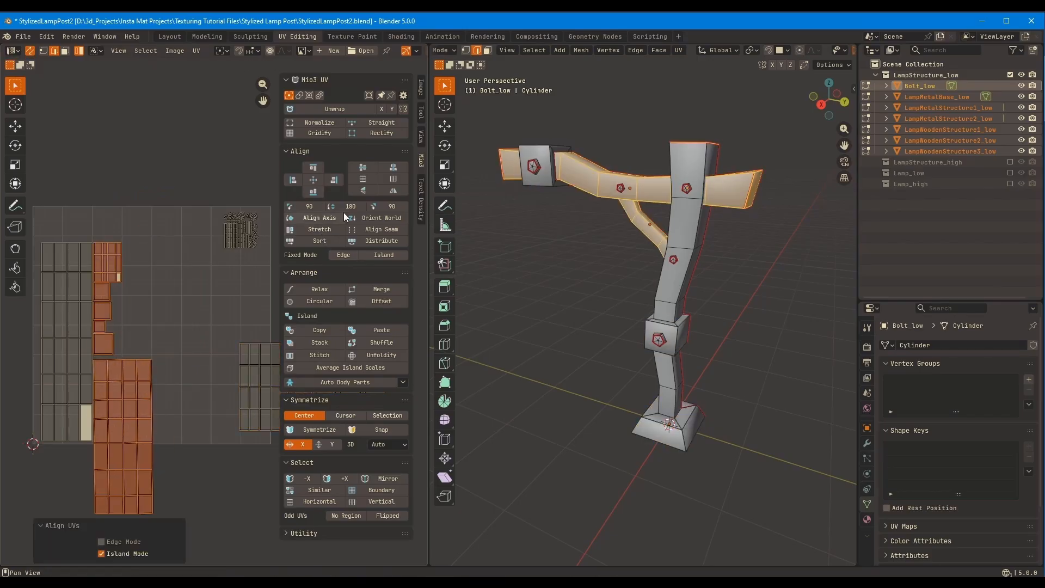
click(382, 241)
key(ctrl+z)
Raise the strip towards the end caps, distribute it with the brace and end-cap islands, and left-align the column
drag(187, 451, 103, 252)
click(126, 420)
key(g)
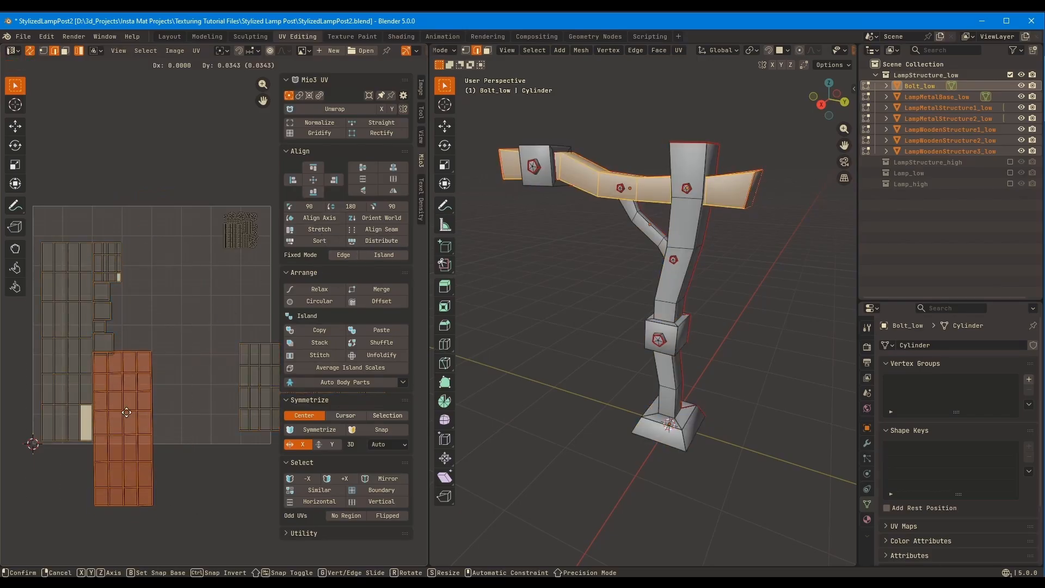
click(124, 410)
drag(187, 400, 105, 267)
click(391, 242)
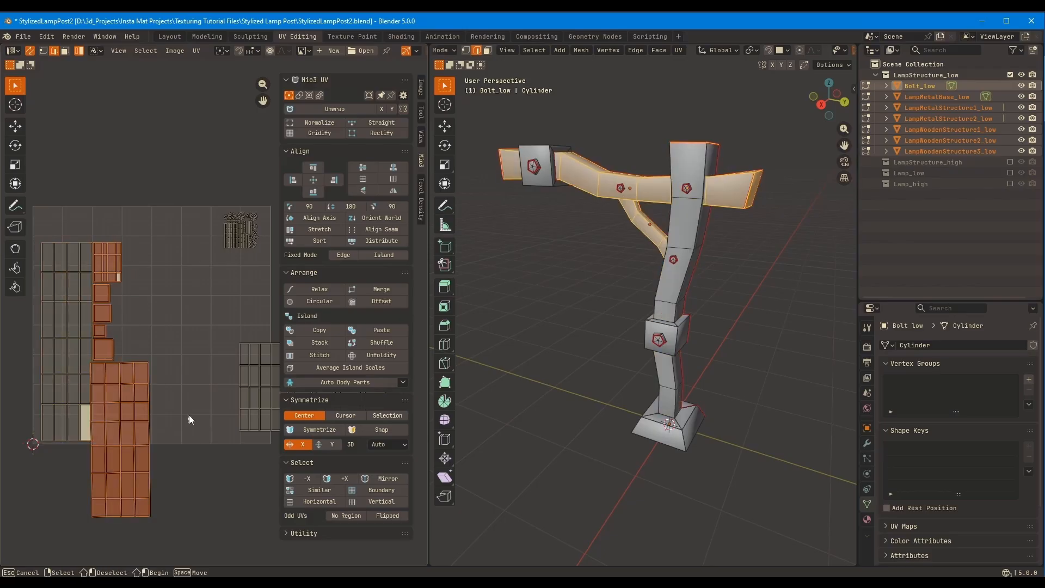
click(313, 168)
Move the metal islands closer to the upright wooden strip
middle_drag(201, 256, 169, 226)
drag(268, 321, 184, 350)
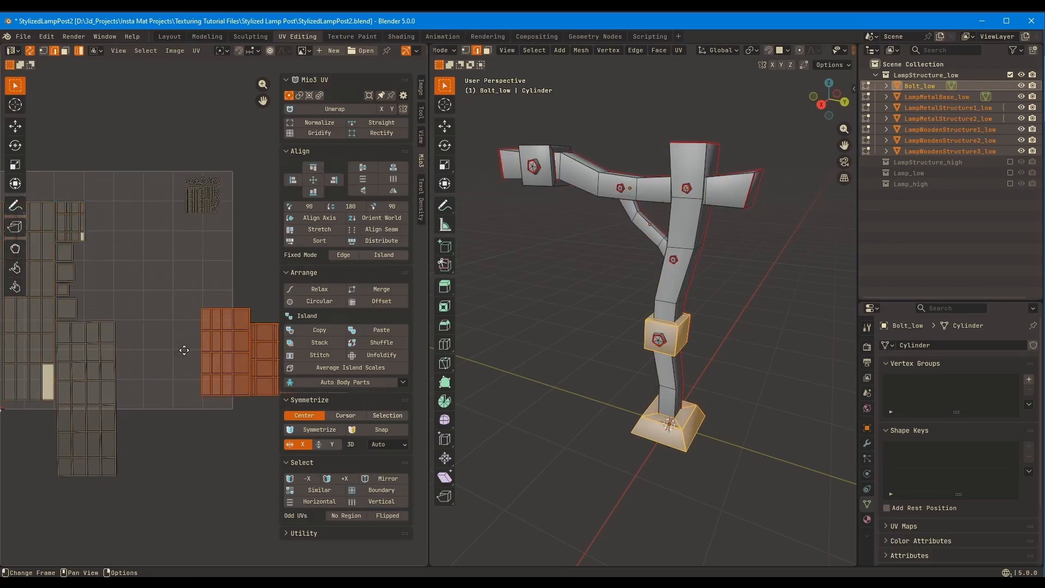
shift+click(242, 340)
middle_drag(184, 349, 273, 350)
key(g)
click(105, 365)
key(g)
click(237, 374)
Group the small end-cap islands beside the brace's island and raise the wooden strip vertically beneath the brace's island
key(g)
click(150, 232)
scroll(213, 212, up, 2)
drag(153, 285, 182, 281)
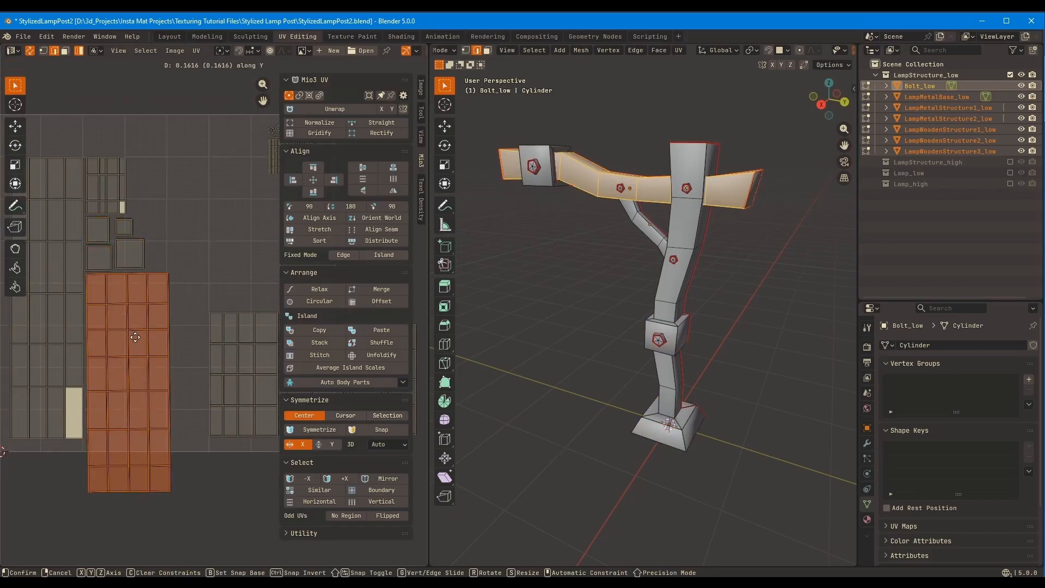
key(g)
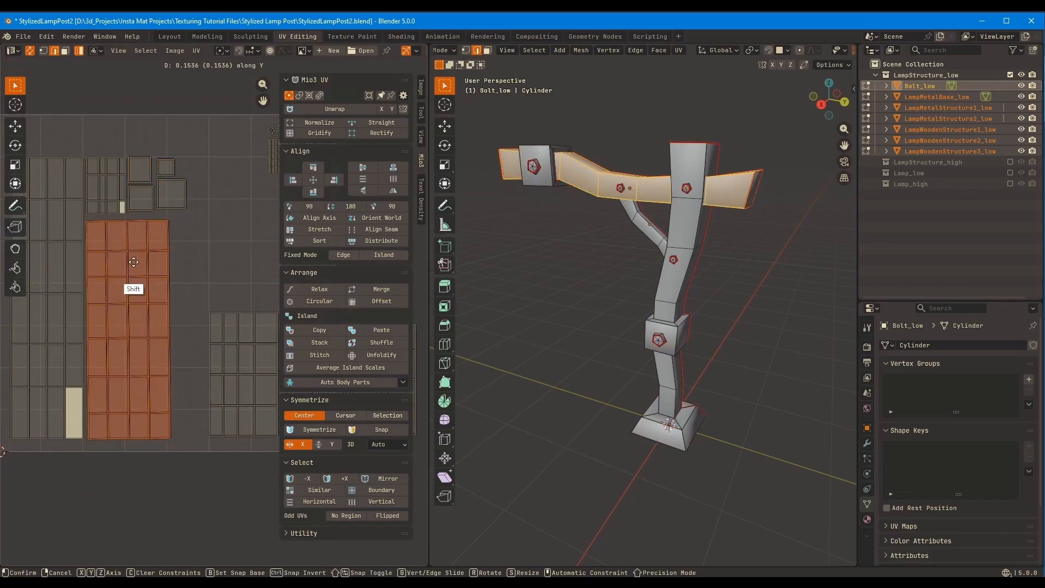
click(134, 262)
Line the metal islands up beside the wooden strip and stack the upper bracket's island above the lower bracket's
scroll(180, 296, down, 1)
middle_drag(209, 319, 86, 289)
drag(82, 278, 209, 338)
click(99, 329)
middle_drag(202, 332, 217, 363)
click(216, 363)
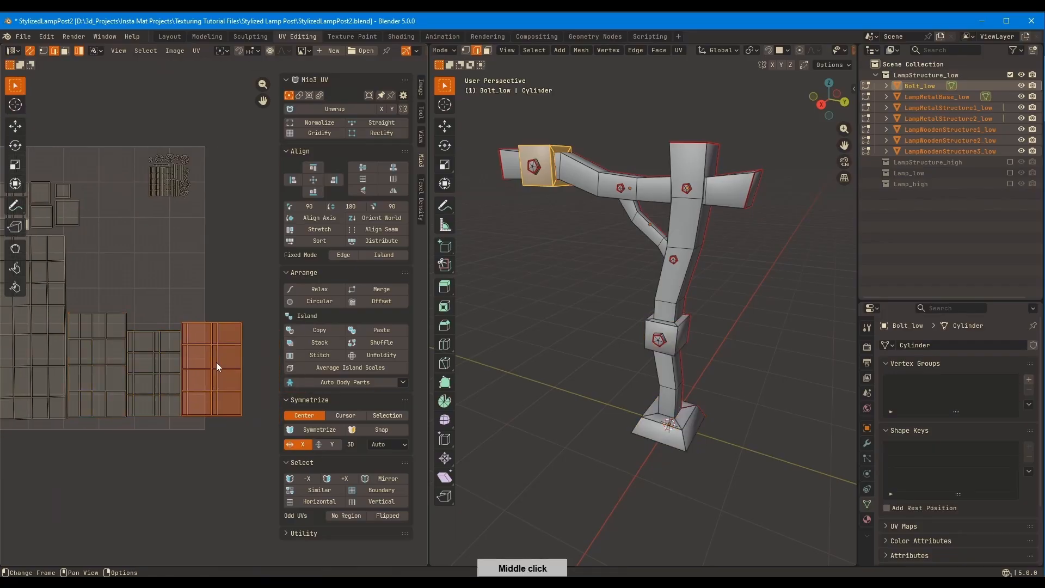
click(145, 280)
middle_drag(145, 281, 192, 302)
Move the bolt islands into the gap above the metal base's island and enlarge them to fill it
drag(184, 168, 243, 234)
key(g)
click(210, 284)
ctrl+middle_drag(210, 284, 240, 236)
click(216, 218)
key(s)
click(239, 235)
Scale all islands up together and position them to fill the UV square
scroll(239, 233, down, 2)
key(a)
key(s)
click(238, 217)
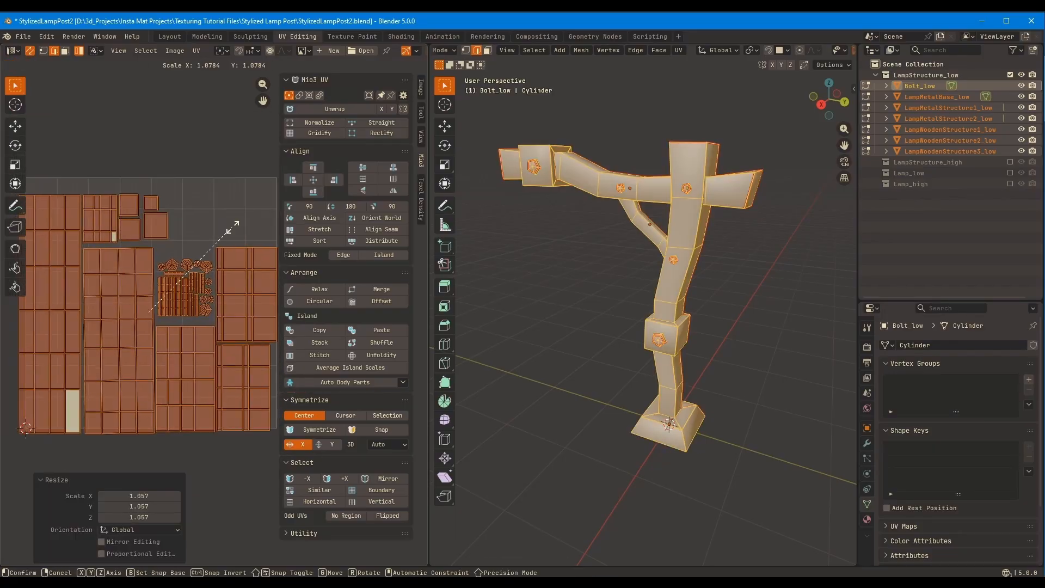
click(231, 224)
click(251, 198)
middle_drag(198, 349, 182, 314)
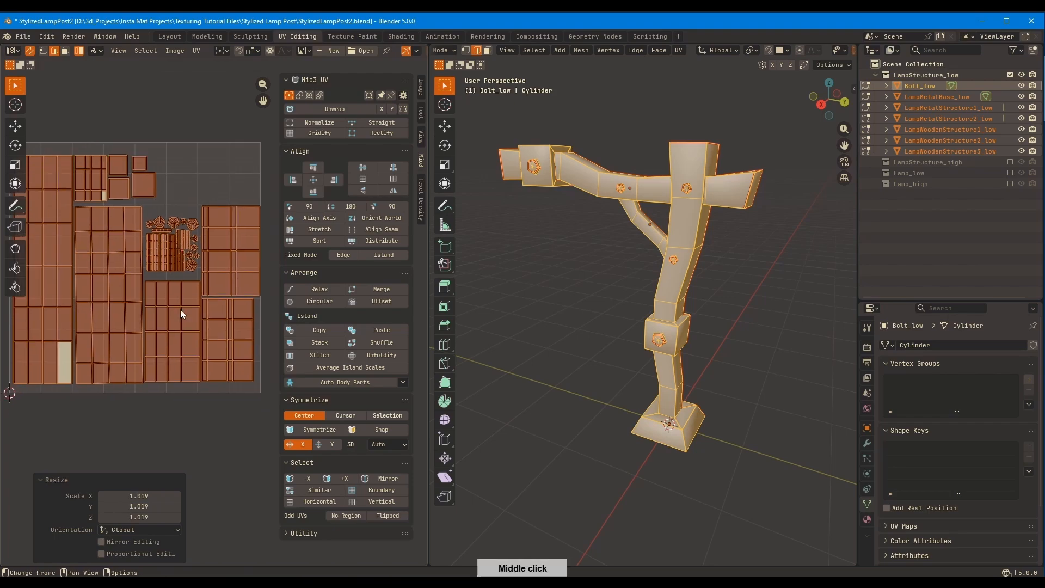
Gridify the LampWoodenStructure2_low strip's UVs from one of its quad faces
click(312, 193)
scroll(98, 304, up, 3)
middle_drag(98, 305, 105, 311)
click(107, 236)
click(333, 132)
scroll(168, 371, down, 3)
middle_drag(182, 446, 161, 424)
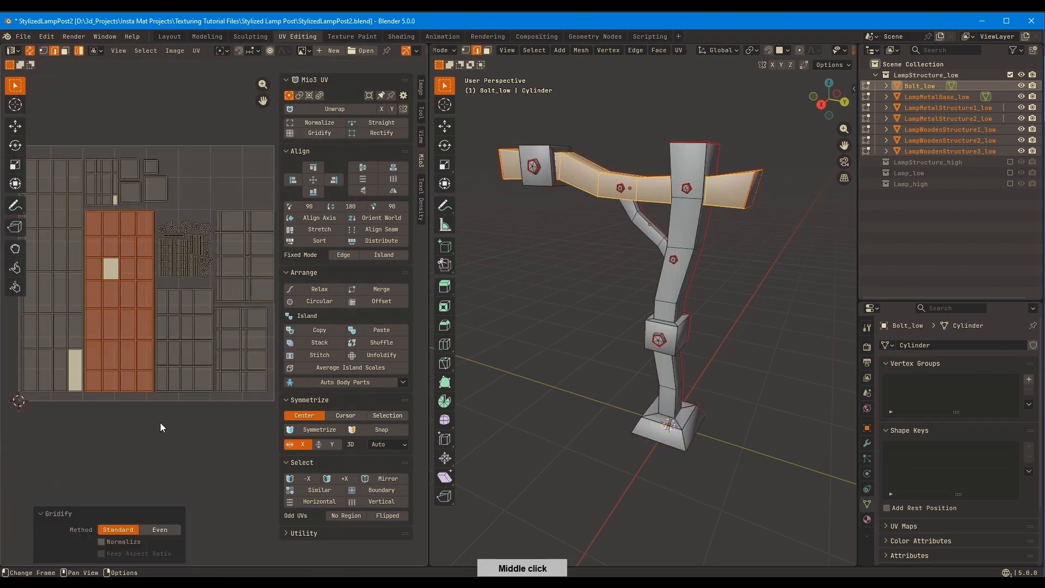
Scale up the bolt islands by about 1.06 in the gap above the metal base's island
drag(44, 418, 245, 354)
middle_drag(258, 224, 242, 240)
drag(236, 347, 268, 289)
scroll(246, 271, up, 2)
middle_drag(246, 271, 251, 292)
scroll(251, 293, down, 2)
drag(182, 301, 146, 253)
click(187, 306)
scroll(190, 304, up, 3)
key(s)
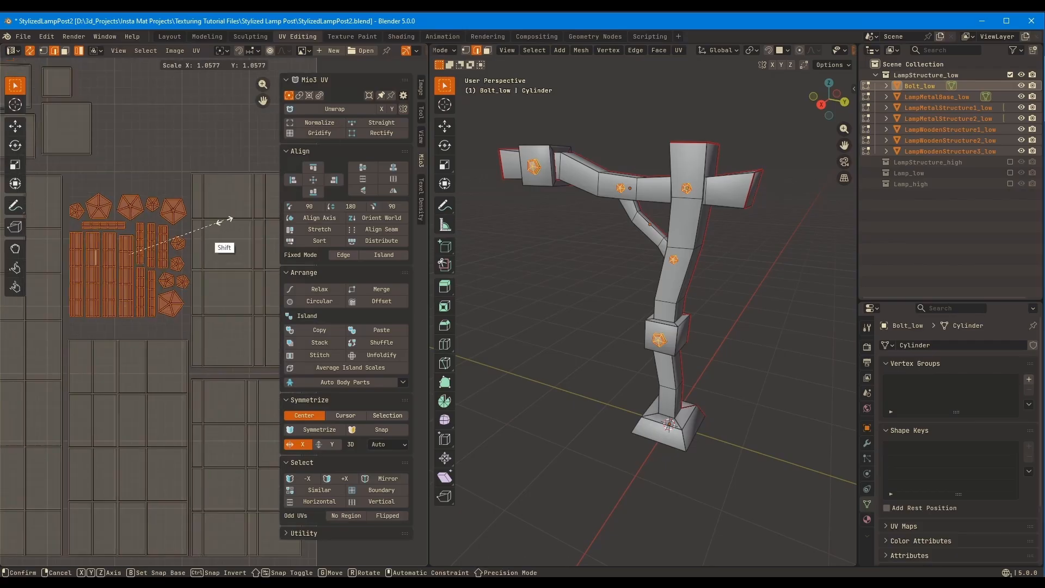
click(223, 222)
Shift the complete set of islands into the origin corner of the UV square
scroll(224, 223, down, 5)
middle_drag(224, 223, 220, 283)
drag(236, 389, 48, 207)
shift+middle_drag(170, 272, 243, 176)
key(g)
click(166, 305)
scroll(166, 305, up, 5)
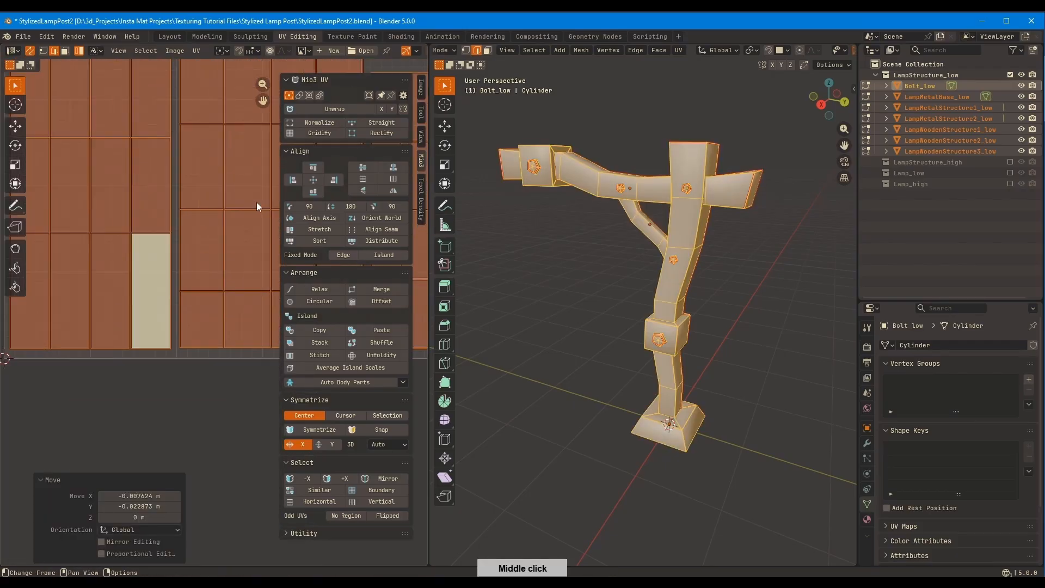
key(a)
key(a)
key(g)
scroll(226, 214, down, 4)
middle_drag(208, 138, 178, 116)
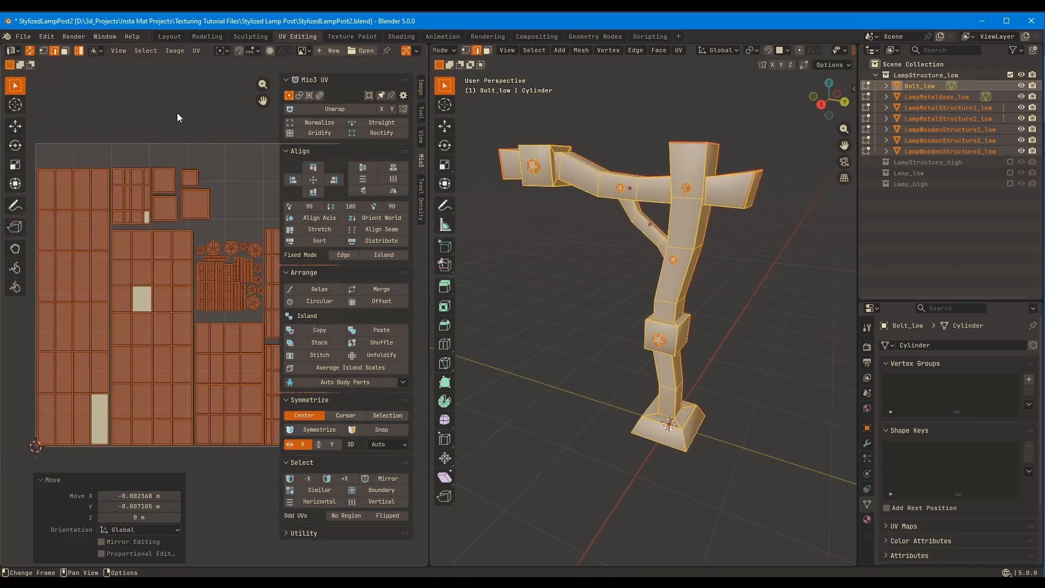
Set the UV pivot to 2D Cursor and scale all islands from the origin corner
click(226, 51)
click(237, 97)
key(s)
middle_drag(239, 166, 217, 154)
Rotate the arm bracket's island a quarter turn and place it in the empty area above the bolt islands
click(190, 226)
scroll(202, 218, down, 1)
click(225, 245)
key(r)
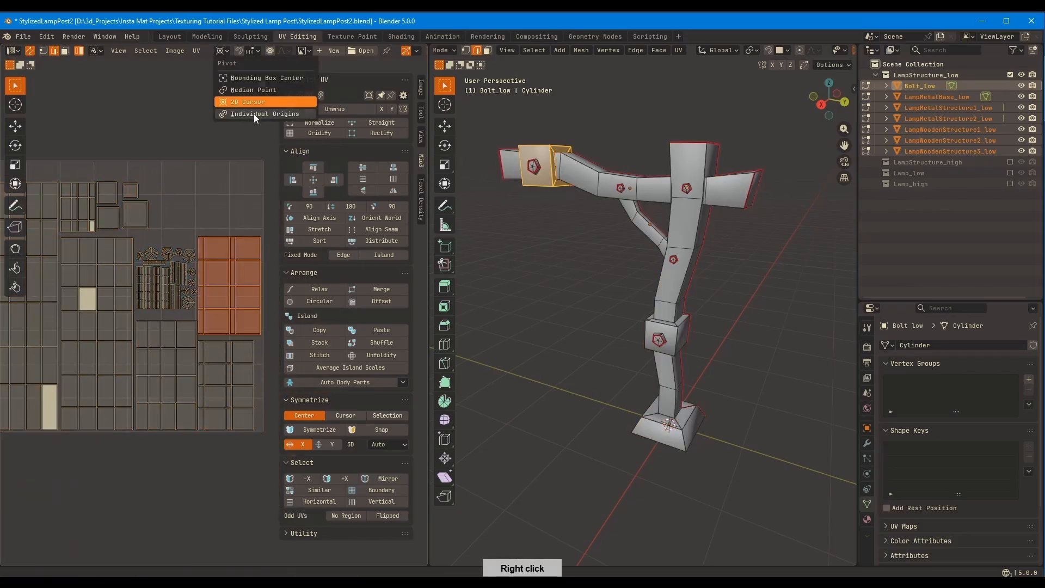
right_click(197, 213)
Scale all islands up together from the 2D Cursor to fill more of the UV square
key(a)
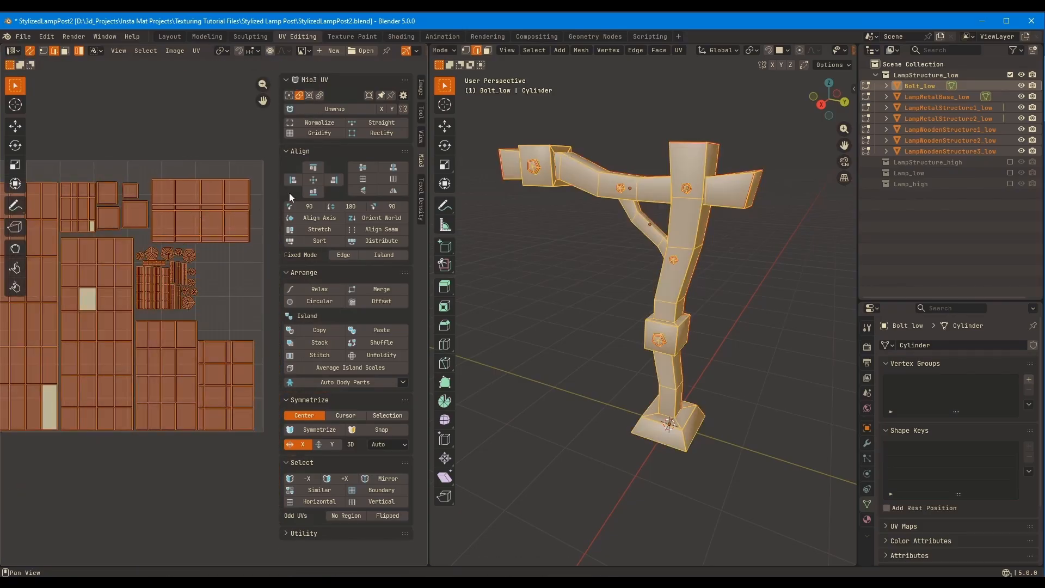
click(220, 50)
click(272, 177)
click(223, 229)
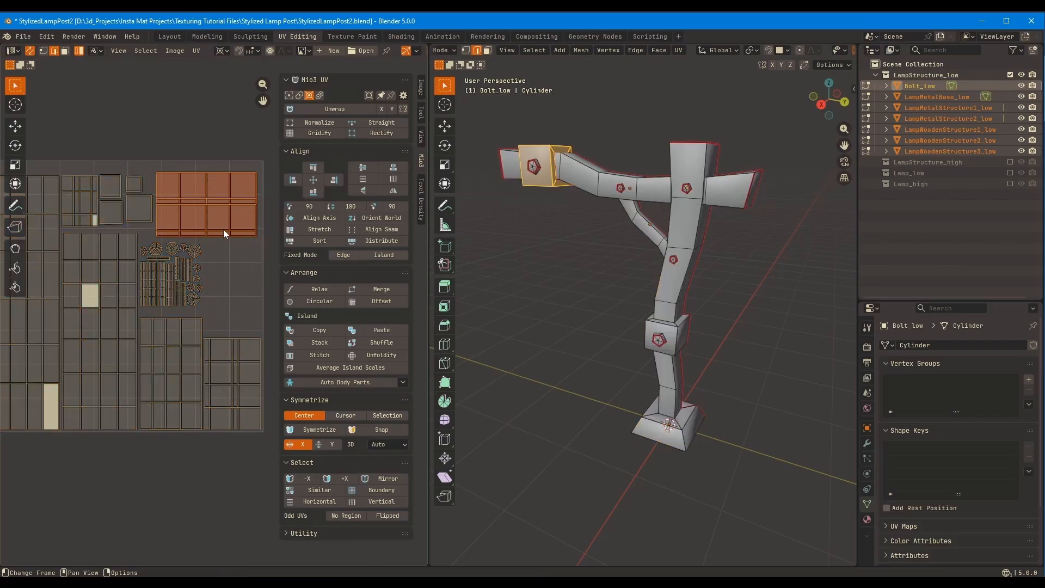
Enlarge the bolt islands by 1.119 and center them in the gap beneath the rotated bracket island
middle_drag(223, 229, 219, 250)
scroll(219, 251, down, 1)
key(Tab)
key(Tab)
scroll(213, 320, up, 2)
drag(202, 324, 113, 230)
key(g)
click(206, 262)
key(r)
right_click(233, 222)
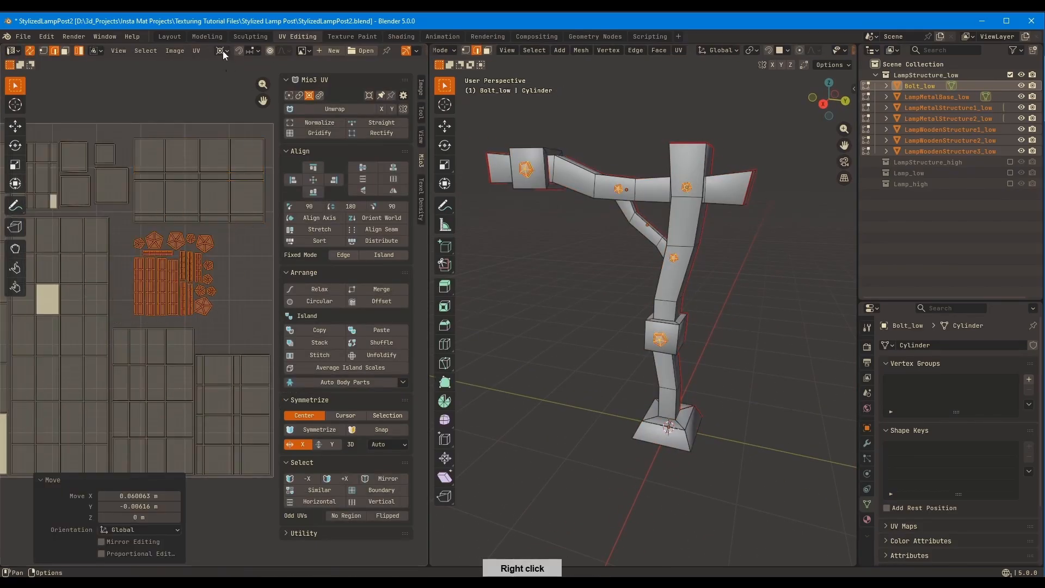
key(g)
click(259, 253)
middle_drag(102, 260, 124, 261)
scroll(147, 296, down, 1)
Leave Edit Mode, enable the Lamp_low collection and exclude LampStructure_low
key(Tab)
middle_drag(550, 256, 593, 253)
click(778, 256)
click(1010, 173)
click(1010, 75)
click(1011, 74)
click(1010, 173)
drag(782, 146, 548, 565)
middle_drag(611, 244, 598, 248)
click(1010, 173)
click(1010, 74)
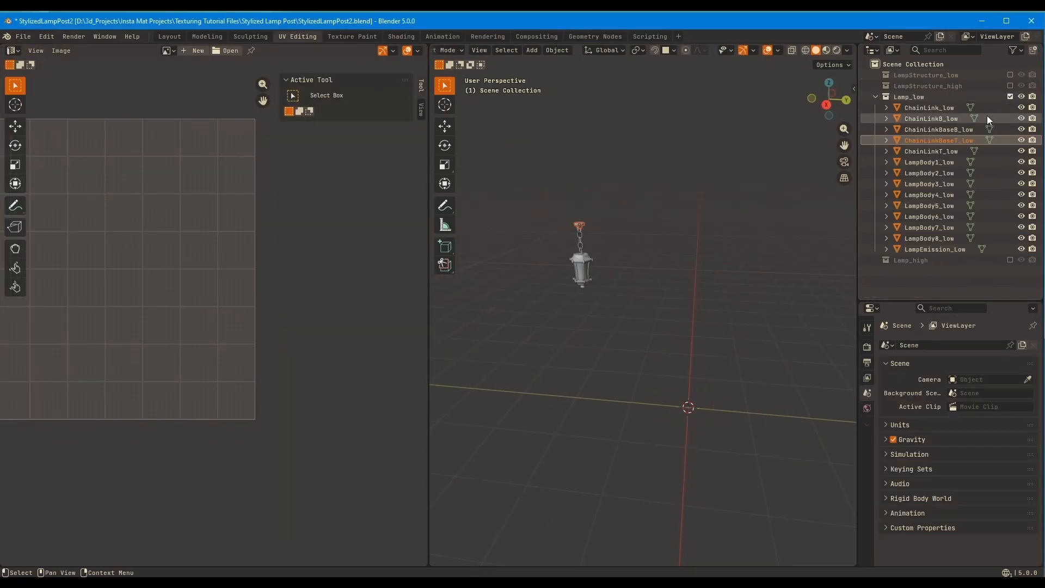
Frame ChainLinkBaseT_low in Edit Mode and examine its underside and lengthwise edge loops
key(KP_Decimal)
click(735, 173)
middle_drag(735, 173, 708, 172)
click(622, 188)
key(KP_Decimal)
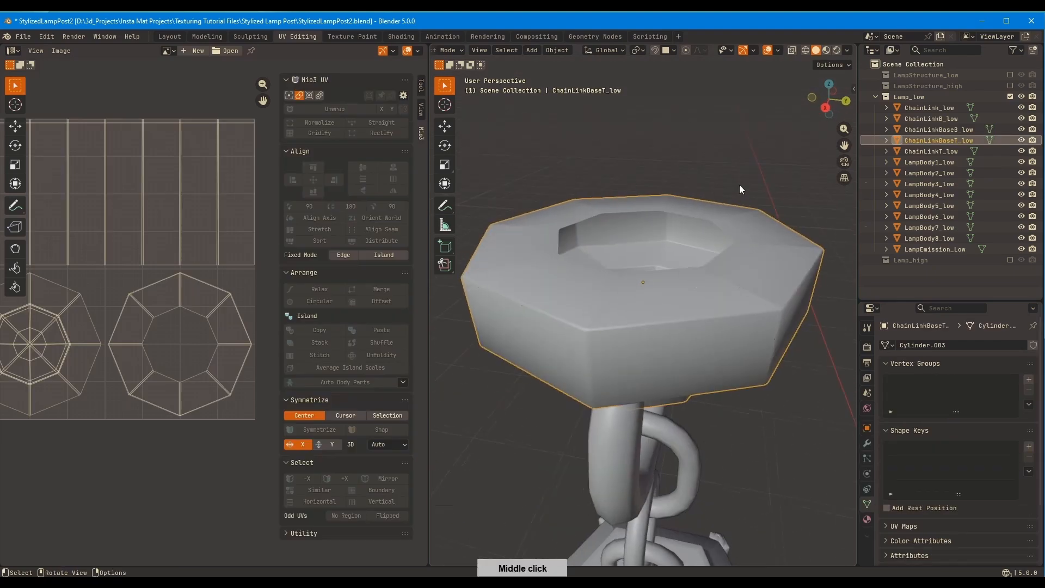
key(Tab)
middle_drag(675, 308, 667, 175)
alt+click(677, 306)
ctrl+middle_drag(637, 351, 704, 285)
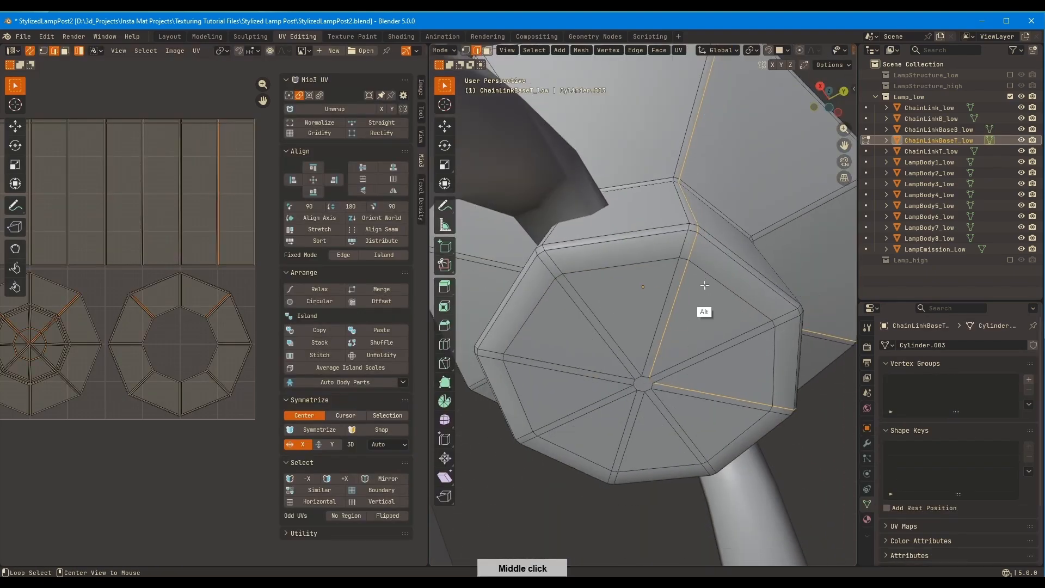
middle_drag(754, 252, 692, 321)
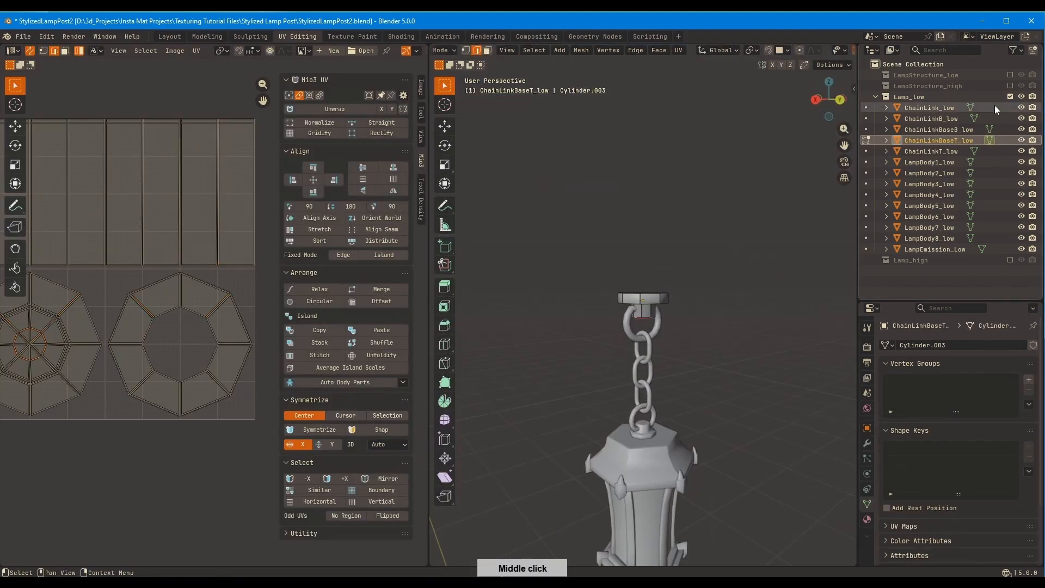
Enable the LampStructure_low collection again and isolate ChainLinkBaseT_low in local view for editing
click(1010, 75)
ctrl+middle_drag(800, 207, 784, 256)
middle_drag(784, 256, 687, 225)
key(Tab)
click(652, 302)
key(Tab)
key(KP_Divide)
Mark seams along one lengthwise edge line and around the end cap of ChainLinkBaseT_low
alt+shift+click(690, 305)
key(ctrl+e)
ctrl+middle_drag(740, 194, 695, 238)
Unwrap ChainLinkBaseT_low, gridify its side island and average the island scales
key(a)
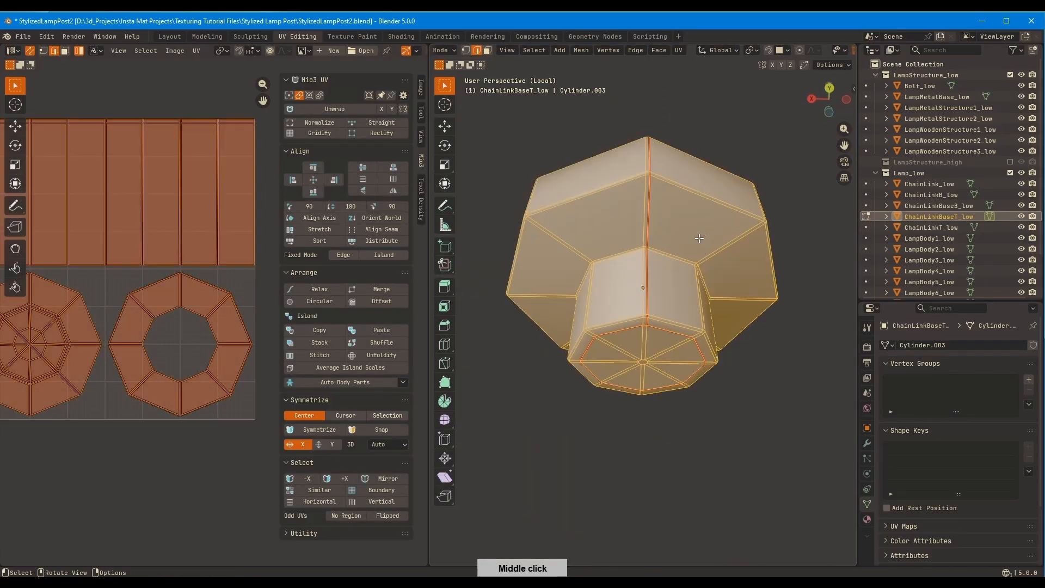
key(u)
click(695, 238)
middle_drag(173, 361, 272, 412)
click(331, 136)
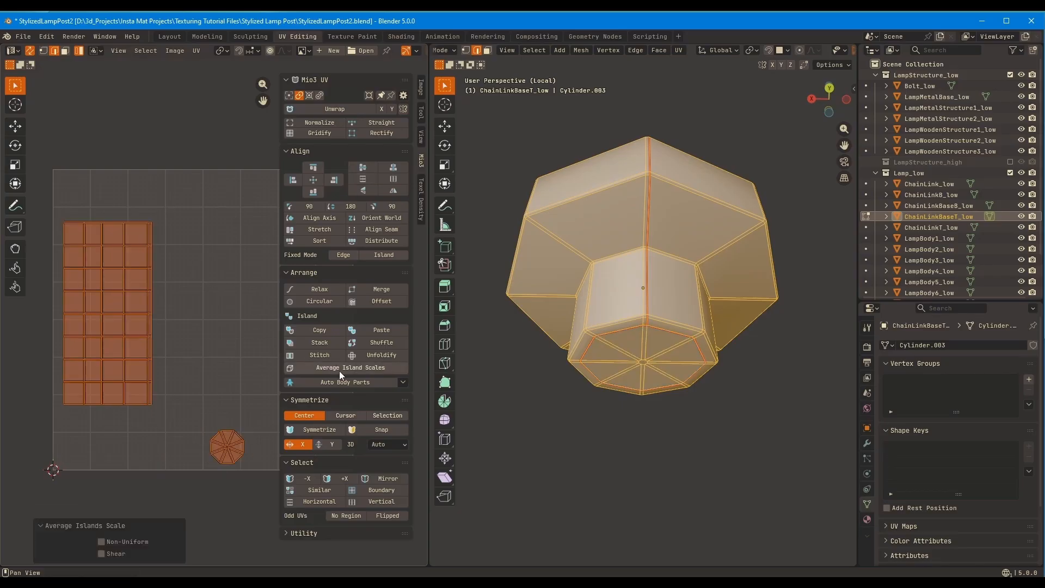
ctrl+middle_drag(339, 376, 332, 403)
Leave the chain base's local view and isolate the open ring ChainLinkT_low
middle_drag(594, 262, 621, 327)
ctrl+middle_drag(381, 381, 401, 338)
key(Tab)
key(KP_Divide)
click(648, 333)
key(KP_Divide)
middle_drag(662, 327, 751, 333)
Unwrap ChainLinkT_low and gridify its UVs into a straight strip
key(Tab)
alt+click(695, 246)
key(a)
key(u)
click(744, 259)
click(320, 133)
key(Tab)
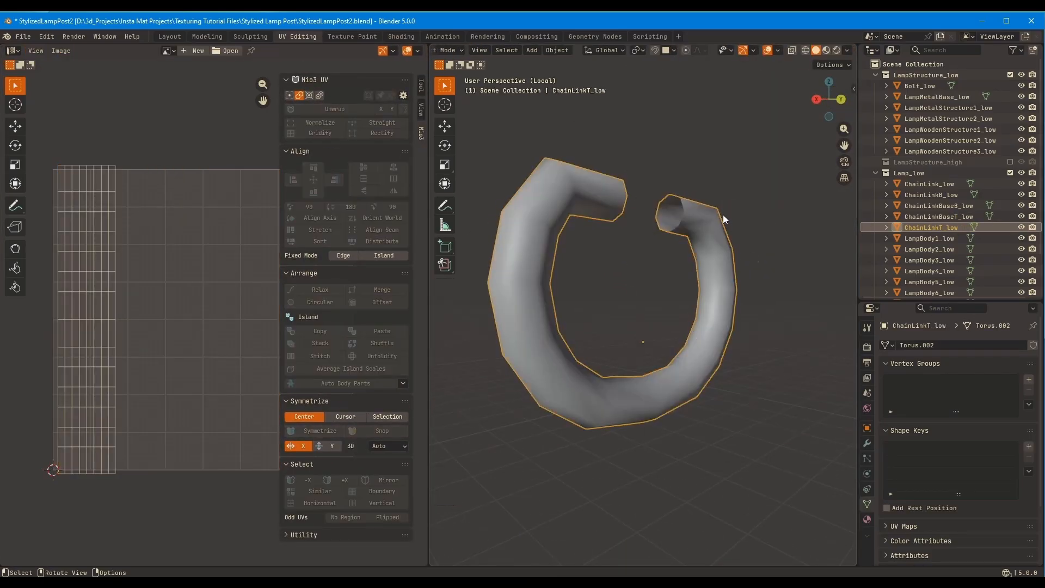
Isolate ChainLink_low for editing and mark the inner lengthwise edge loops of its links as seams
key(KP_Divide)
click(672, 364)
key(KP_Divide)
key(Tab)
ctrl+middle_drag(672, 364, 713, 348)
alt+click(713, 349)
middle_drag(753, 308, 700, 203)
key(q)
shift+middle_drag(713, 73, 673, 182)
click(717, 171)
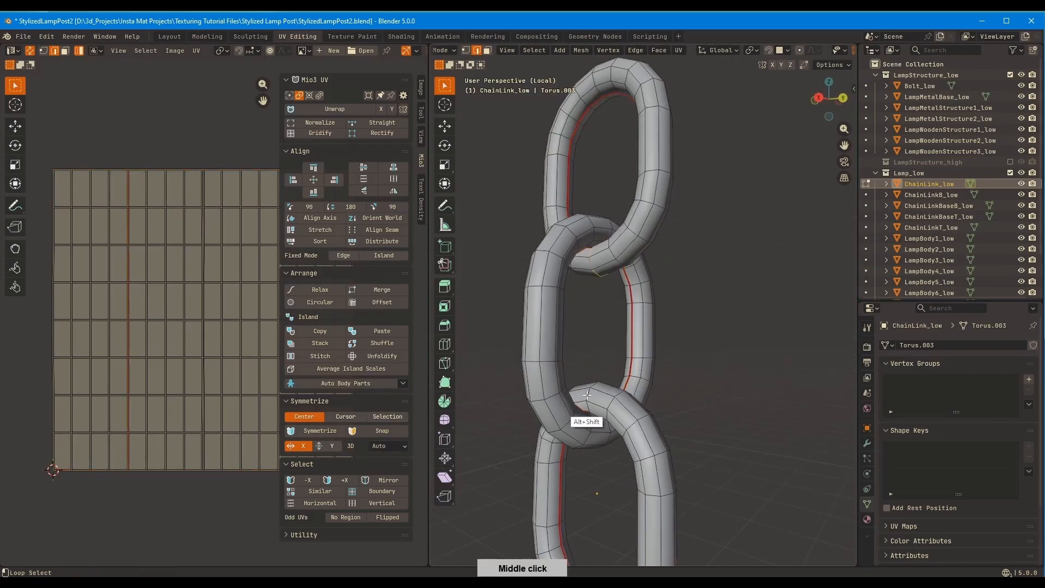
Mark one cross-section edge loop on each link of ChainLink_low as a seam
shift+middle_drag(587, 395, 592, 267)
middle_drag(592, 267, 620, 275)
alt+click(586, 472)
middle_drag(631, 326, 606, 319)
alt+shift+click(607, 318)
shift+middle_drag(614, 182, 614, 271)
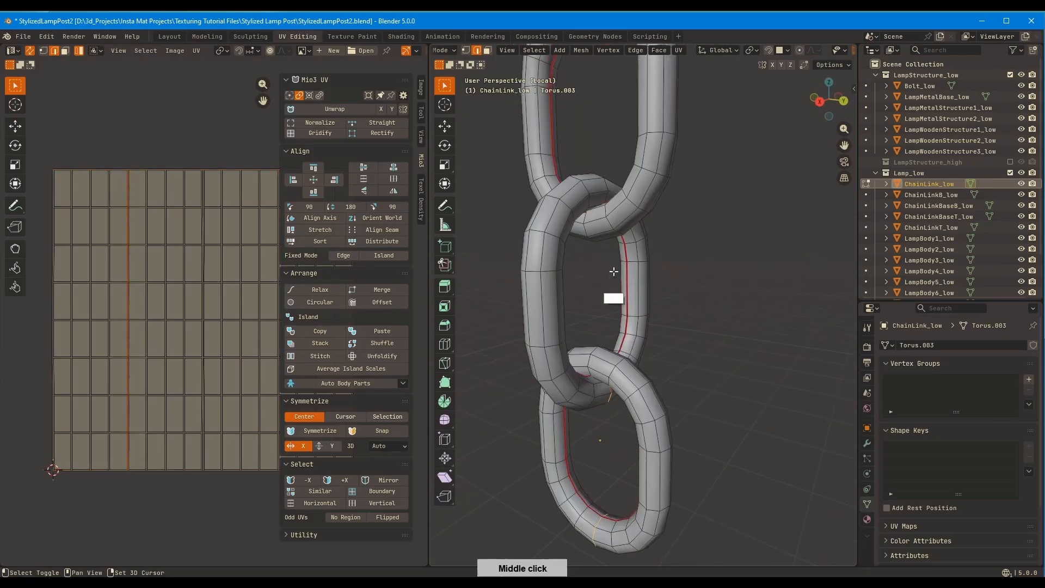
key(q)
click(718, 197)
Unwrap all the links of ChainLink_low
key(a)
key(u)
click(725, 196)
Try to gridify all chain link islands together and average their scales, and undo both operations
click(320, 133)
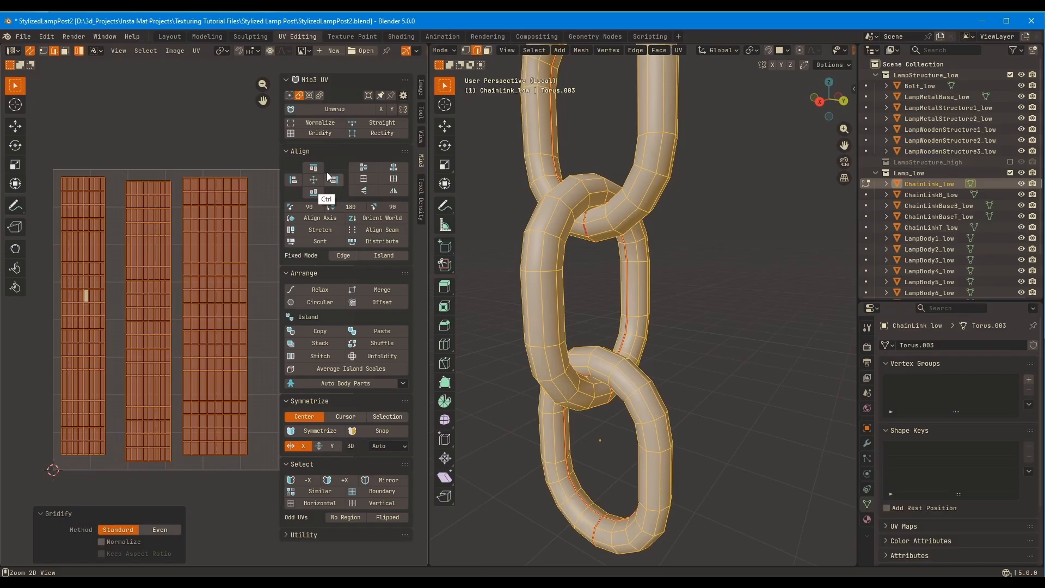
click(352, 369)
key(ctrl+z)
Gridify the three chain link islands one at a time
key(ctrl+z)
key(alt+a)
click(320, 134)
click(183, 261)
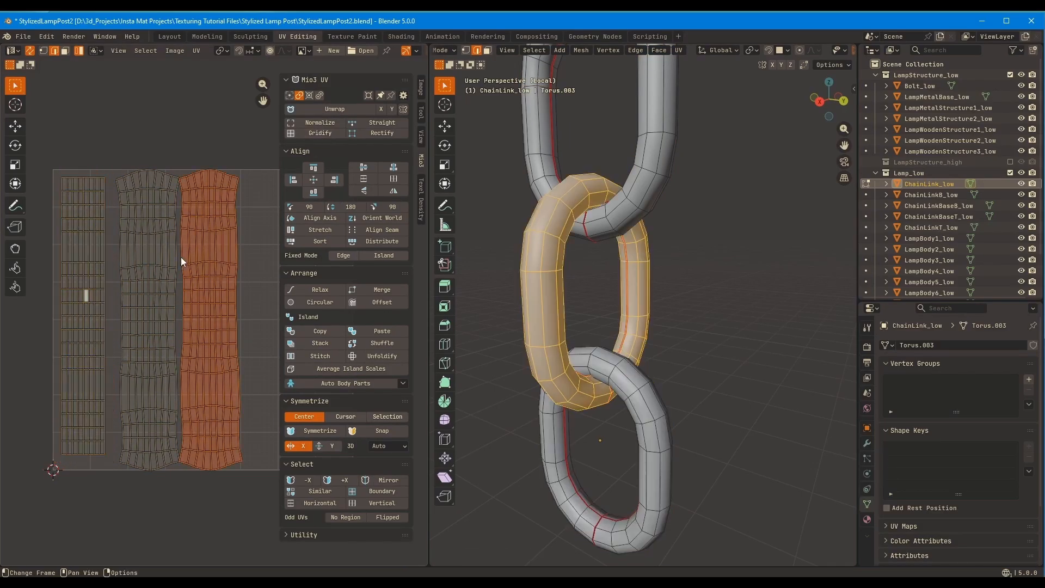
click(155, 267)
click(320, 134)
click(204, 256)
click(320, 134)
click(327, 123)
Step back to the ungridded chain link islands and normalize them to the UV square
key(ctrl+z)
Select all three gridified chain link islands and normalize them to the UV square
key(a)
click(342, 119)
scroll(272, 231, down, 2)
middle_drag(272, 231, 207, 268)
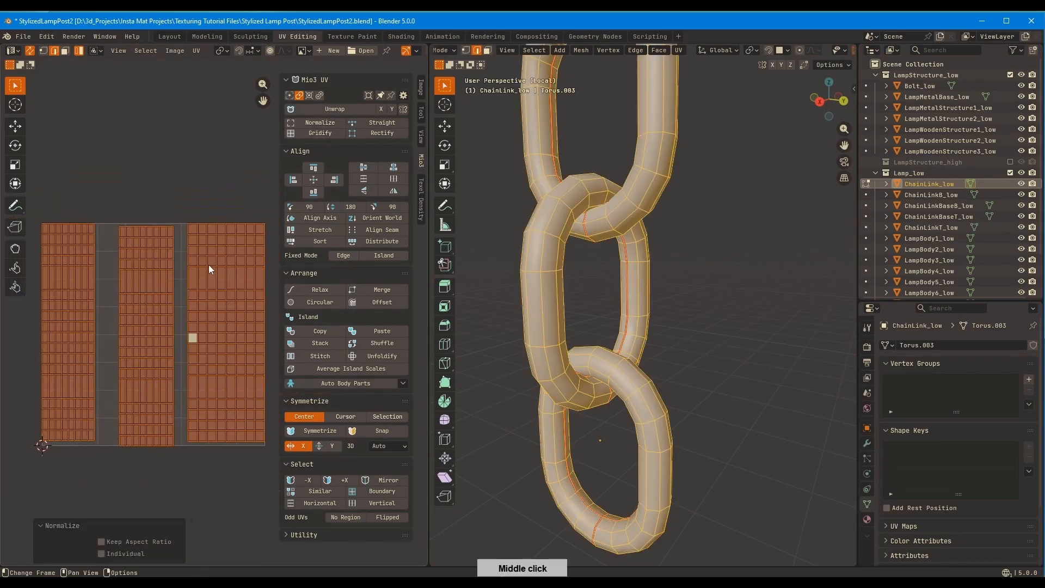
key(ctrl+z)
key(ctrl+z)
key(ctrl+z)
key(ctrl+z)
key(ctrl+shift+z)
key(ctrl+shift+z)
key(ctrl+shift+z)
click(339, 123)
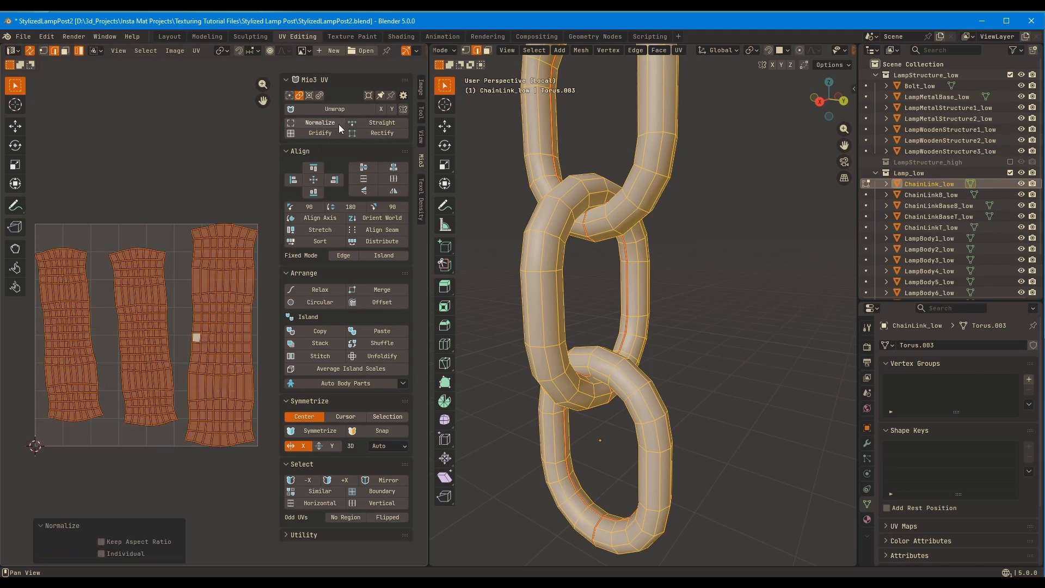
Widen the middle chain link's island by about 1.16 along X, and normalize and average the scales of all three islands
middle_drag(218, 261, 260, 251)
scroll(686, 304, down, 3)
middle_drag(686, 305, 724, 303)
click(188, 305)
middle_drag(276, 239, 260, 258)
drag(241, 330, 216, 331)
key(s)
key(x)
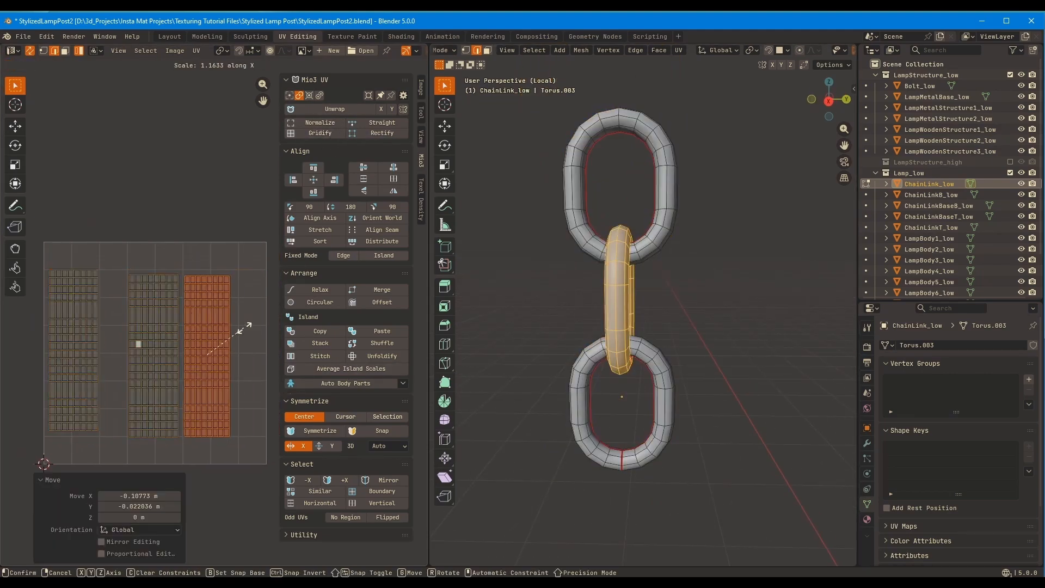
click(338, 123)
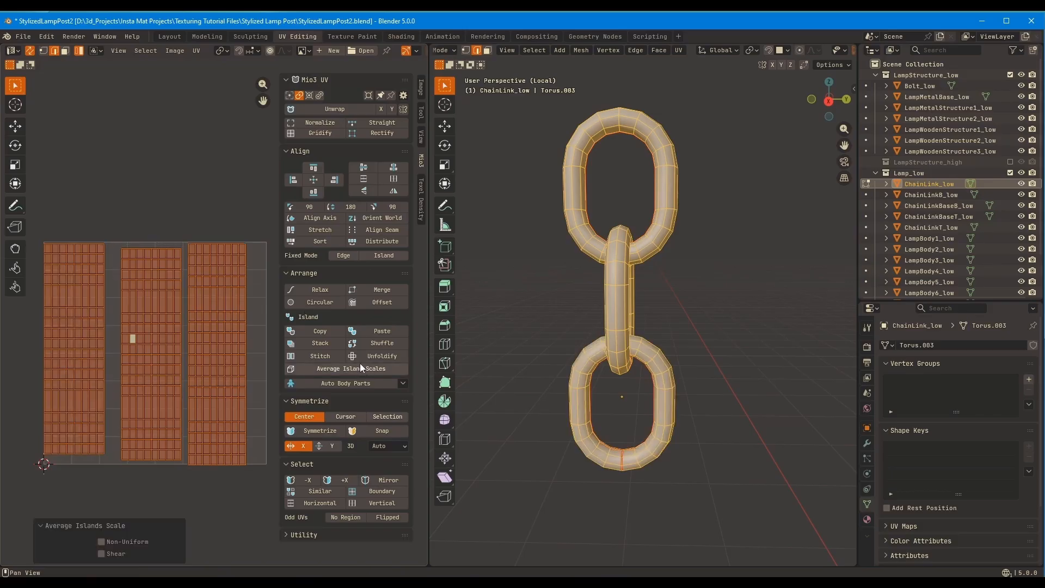
Mark a seam on the chain's end link and unwrap the whole link
middle_drag(260, 349, 238, 338)
key(Tab)
key(KP_Divide)
click(665, 450)
key(KP_Decimal)
key(Tab)
middle_drag(702, 338, 783, 305)
key(q)
click(782, 305)
key(a)
key(u)
click(776, 302)
key(Tab)
Mark seams around the cap and down one side of the octagonal chain base on the roof, and unwrap it
click(675, 400)
key(Tab)
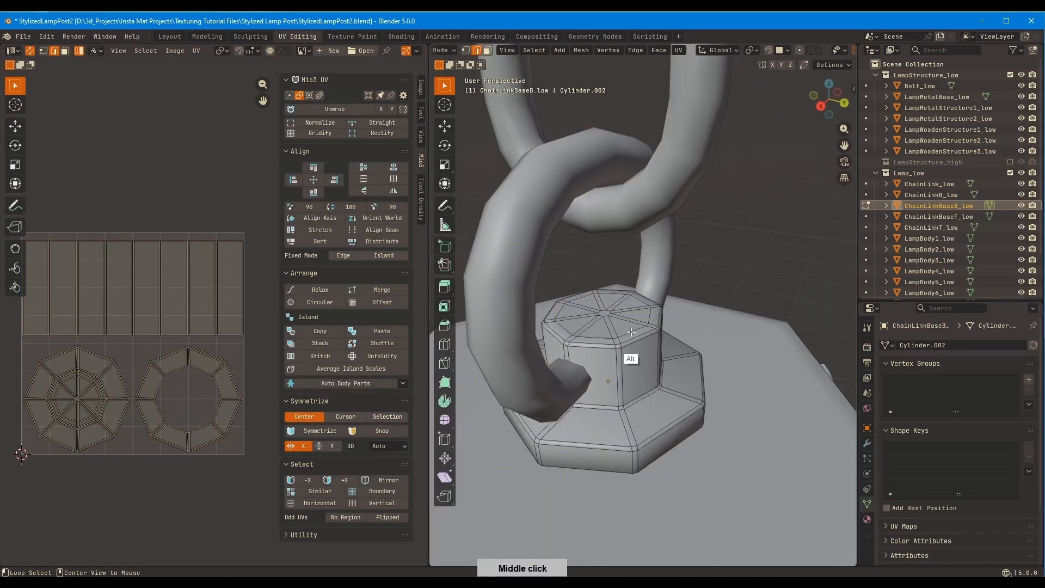
key(KP_Divide)
middle_drag(645, 321, 575, 325)
click(648, 274)
middle_drag(651, 277, 673, 218)
ctrl+click(677, 249)
key(q)
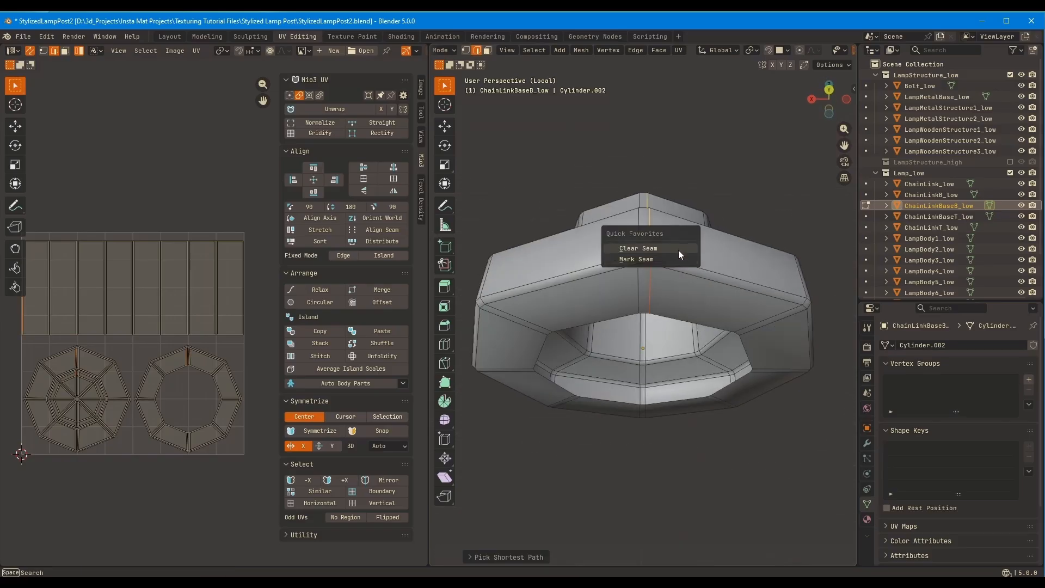
click(678, 259)
key(KP_Divide)
middle_drag(676, 264, 782, 238)
key(a)
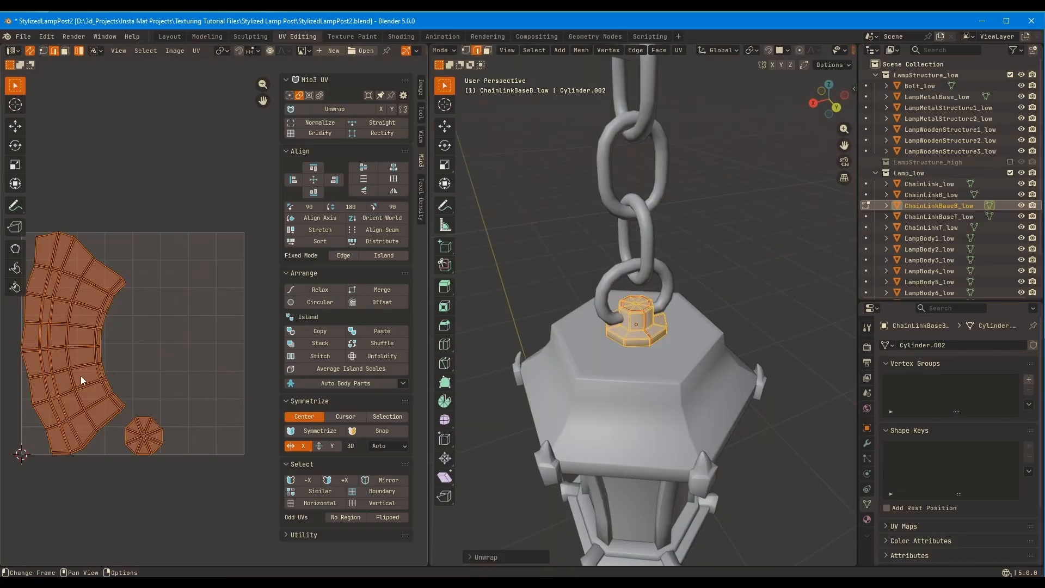
Mark a seam down one corner edge of the lamp's roof and select the whole roof mesh
key(Tab)
click(622, 366)
middle_drag(622, 327, 677, 283)
key(Tab)
key(KP_Divide)
alt+click(639, 302)
key(KP_Divide)
key(a)
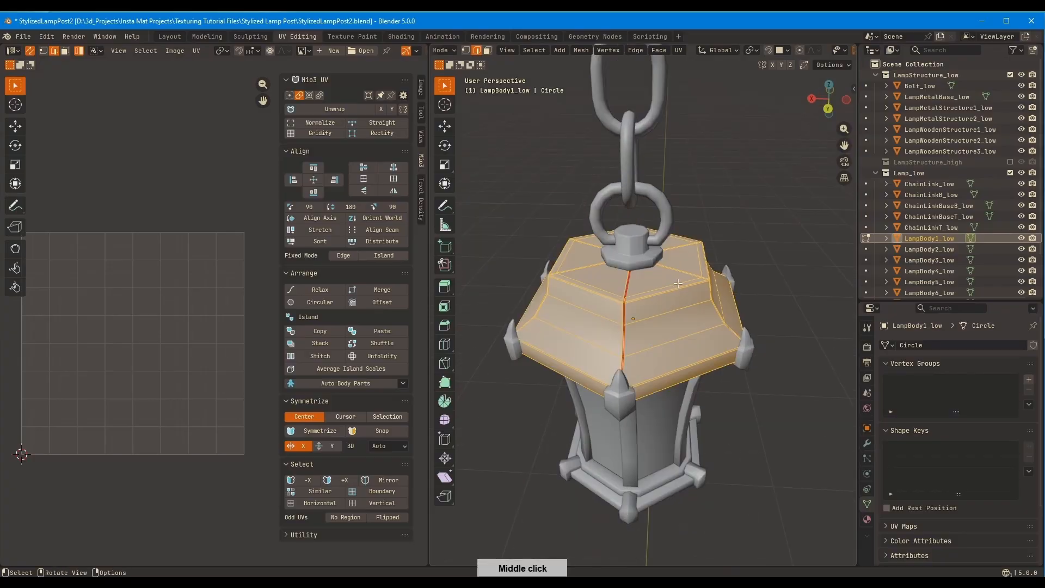
Unwrap and gridify the roof's UVs with the Standard method, trying out the Normalize option
click(332, 133)
shift+middle_drag(626, 305, 684, 278)
middle_drag(192, 366, 277, 327)
scroll(278, 327, down, 2)
key(ctrl+z)
click(332, 133)
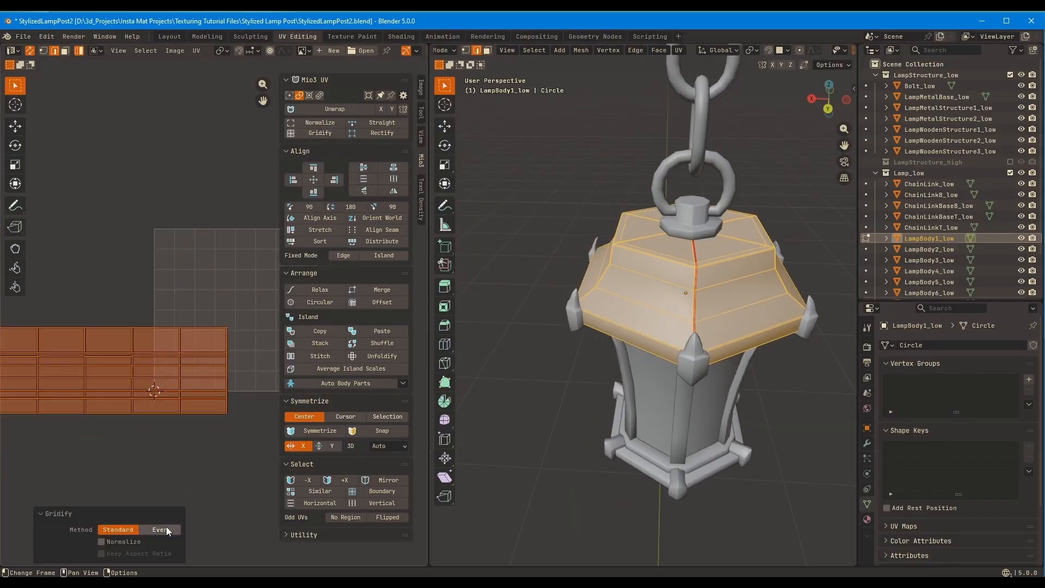
click(128, 543)
click(127, 544)
Mark a seam on the lamp part at the bottom of the body
middle_drag(676, 280, 585, 275)
key(Tab)
click(588, 484)
shift+middle_drag(626, 392, 599, 329)
key(Tab)
alt+click(565, 376)
key(q)
key(Tab)
Isolate the lamp's upper and lower ring frames and open both for joint mesh editing
click(566, 290)
click(595, 224)
shift+click(599, 439)
key(KP_Divide)
key(Tab)
middle_drag(652, 289, 667, 376)
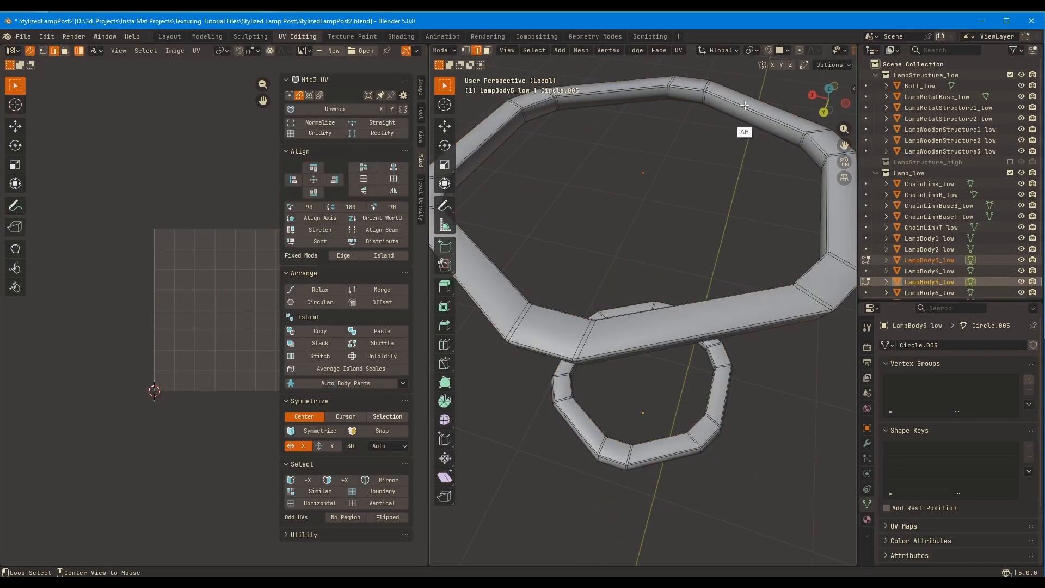
Select a cross-section edge loop on each ring frame and compare its position with the surrounding lamp
alt+click(740, 124)
middle_drag(742, 163, 754, 60)
alt+shift+click(770, 373)
scroll(751, 261, down, 2)
key(KP_Divide)
middle_drag(739, 226, 748, 283)
key(alt+z)
key(alt+z)
Place seams across both ring frames beside the corner ornaments and gridify their unwrapped UVs
scroll(708, 348, up, 3)
alt+click(613, 477)
middle_drag(614, 473, 615, 452)
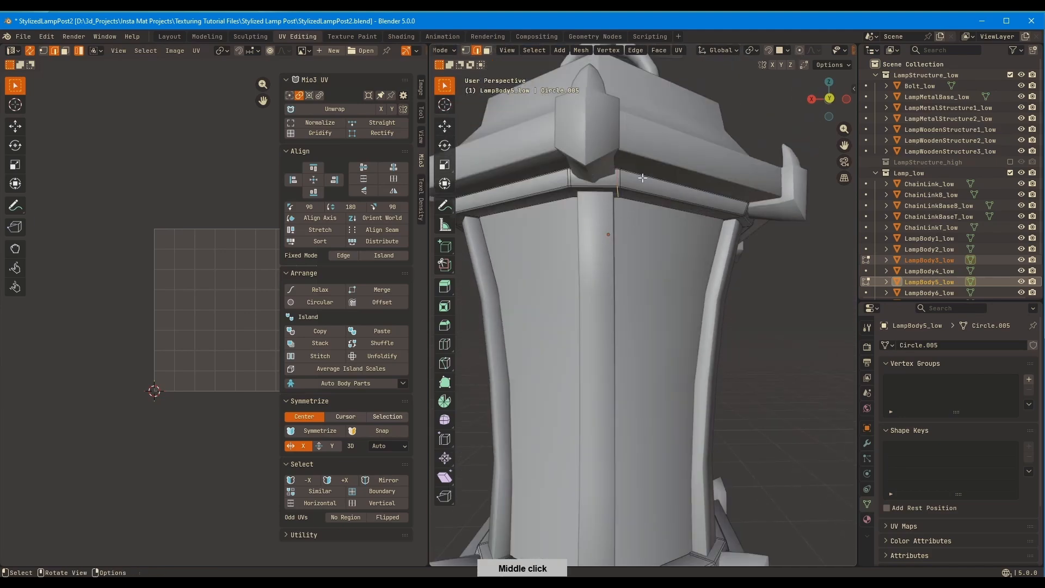
alt+shift+click(617, 178)
shift+middle_drag(658, 278, 641, 187)
key(KP_Divide)
click(797, 249)
middle_drag(797, 250, 803, 266)
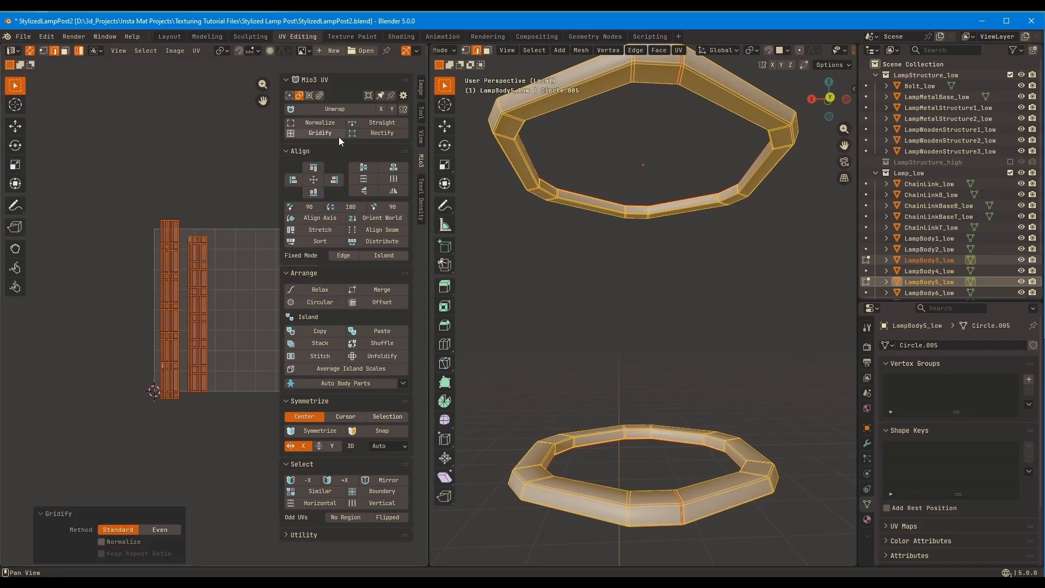
Isolate the lamp's curved side bars and open them for edge editing
key(Tab)
click(629, 255)
key(KP_Divide)
click(626, 283)
middle_drag(626, 283, 611, 263)
key(KP_Divide)
key(Tab)
scroll(642, 283, up, 3)
key(2)
Select the edge loops around the top and bottom ends of the curved side bars
middle_drag(670, 306, 683, 248)
alt+shift+click(611, 417)
middle_drag(611, 416, 762, 348)
alt+shift+click(799, 390)
middle_drag(799, 389, 577, 348)
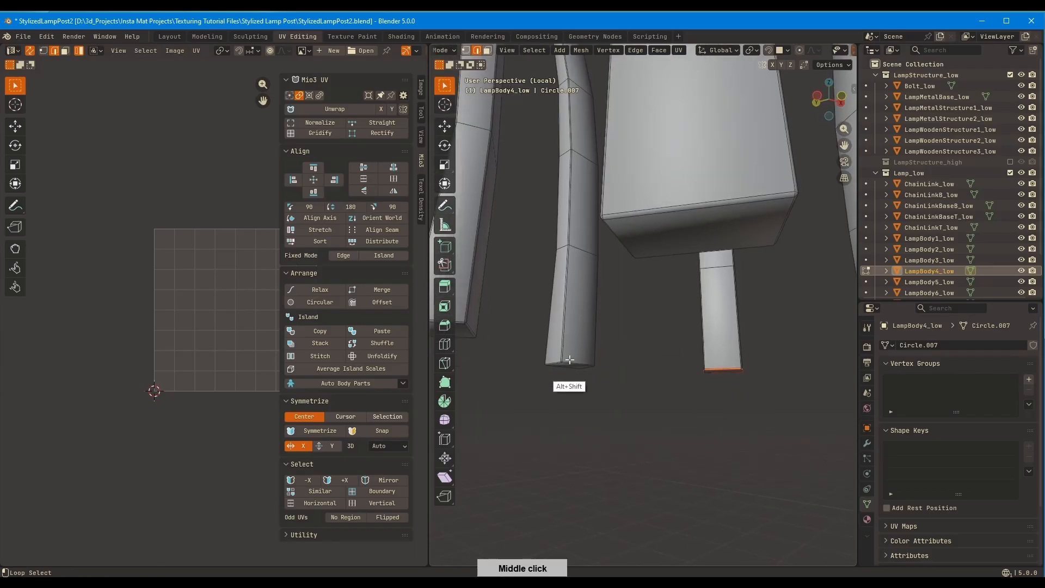
middle_drag(461, 321, 707, 242)
alt+shift+click(517, 281)
shift+middle_drag(517, 281, 702, 264)
alt+shift+click(512, 242)
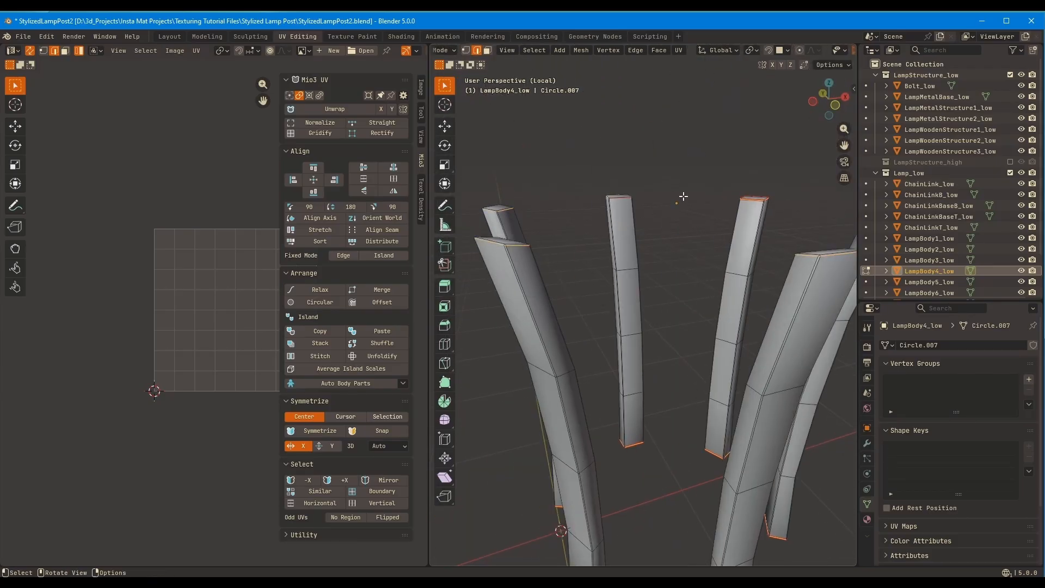
Mark the side bars' seams at their ends and along their long edges, and unwrap all the bars
middle_drag(683, 195, 762, 304)
key(a)
key(u)
click(692, 272)
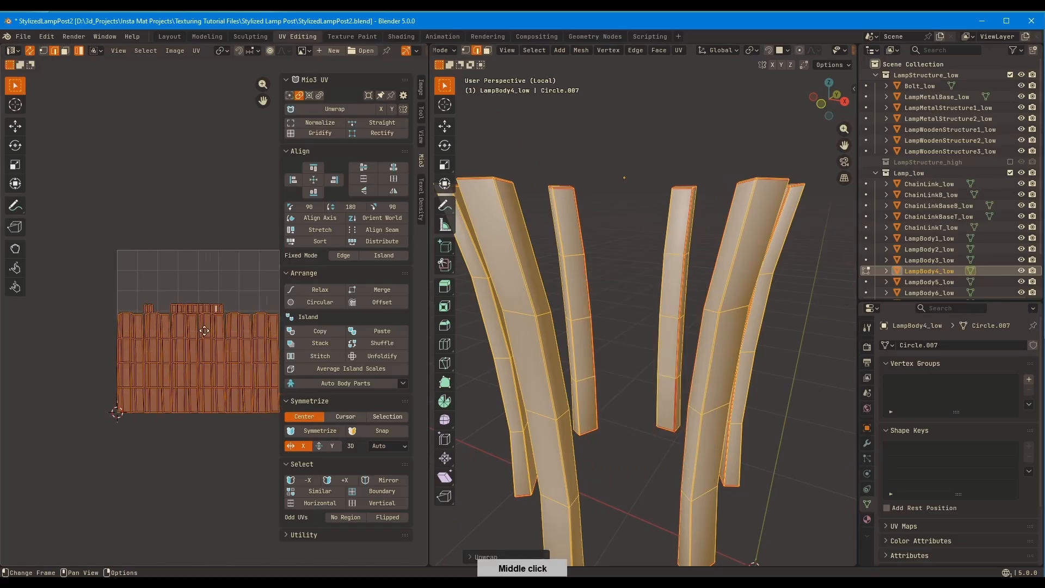
Distribute the side bars' small end-cap islands along X with 0.010 spacing and move them clear of the long strips
middle_drag(204, 330, 150, 323)
scroll(150, 323, up, 1)
drag(171, 397, 243, 445)
drag(75, 292, 75, 291)
click(377, 242)
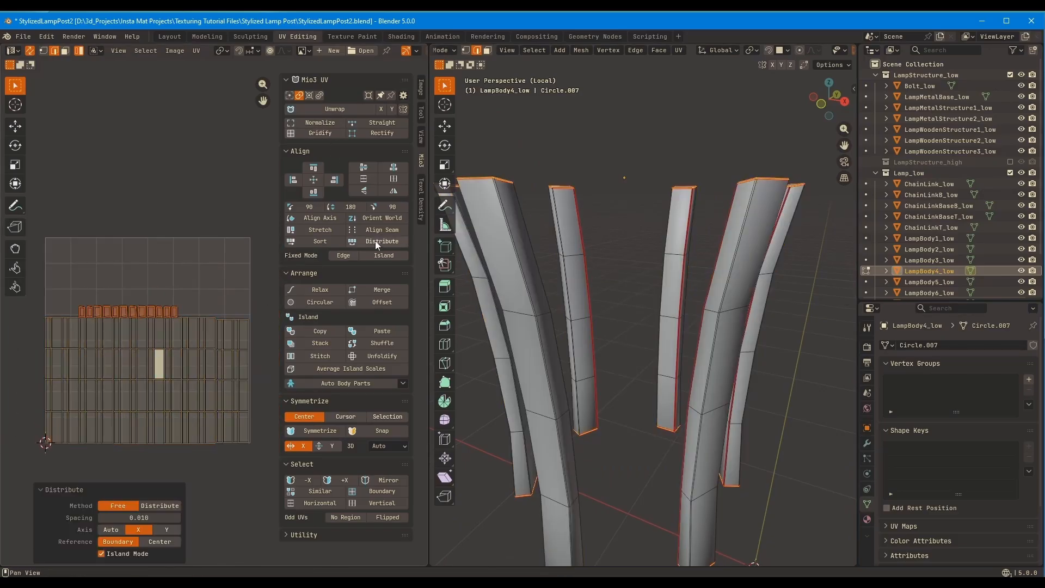
click(250, 293)
ctrl+middle_drag(216, 320, 244, 269)
Leave the side bars, isolate the finial under the lamp and open its mesh for editing
click(642, 228)
middle_drag(642, 229, 607, 245)
key(KP_Divide)
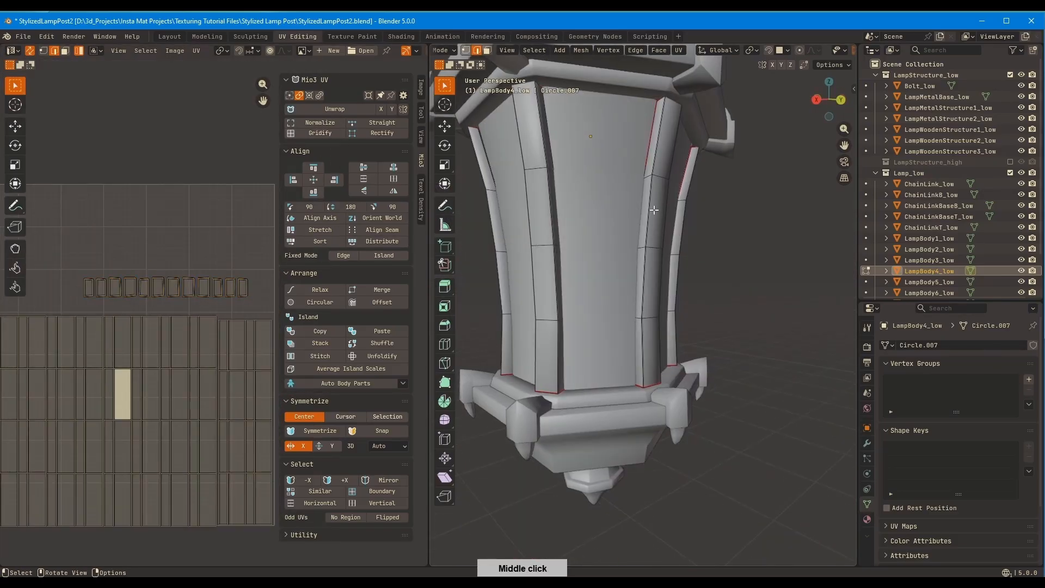
middle_drag(634, 370, 631, 326)
key(Tab)
middle_drag(583, 301, 587, 256)
click(600, 351)
key(KP_Divide)
key(Tab)
Mark seams around the finial's top rim and around its pointed tip
middle_drag(677, 217, 661, 259)
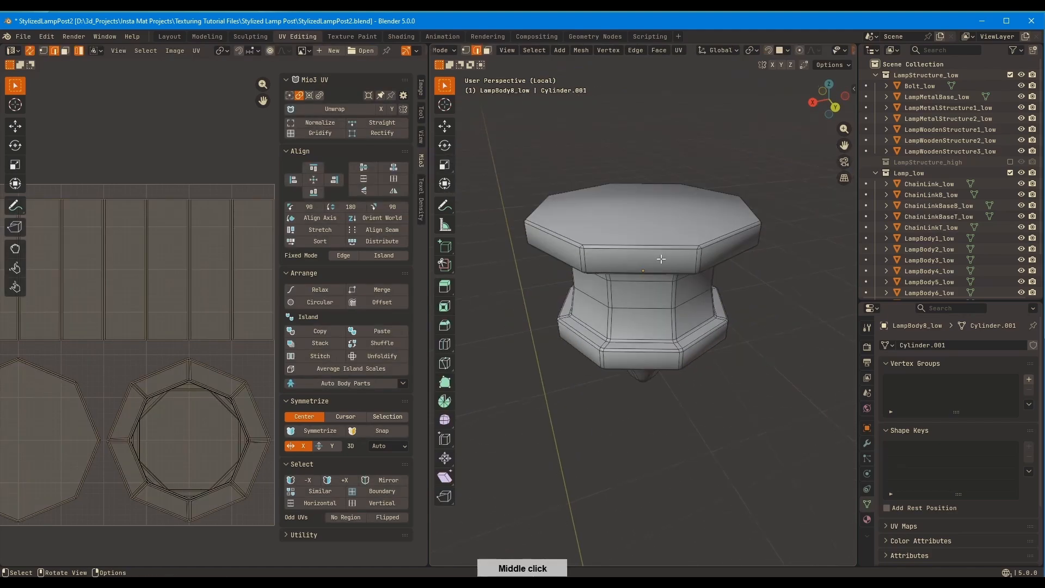
middle_drag(833, 217, 873, 103)
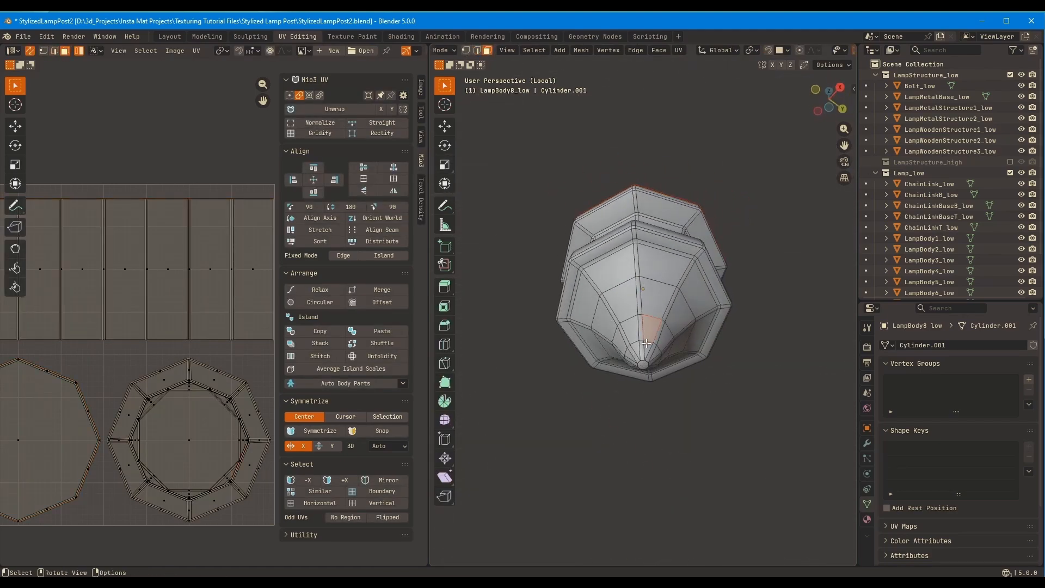
middle_drag(590, 325, 618, 406)
key(KP_Divide)
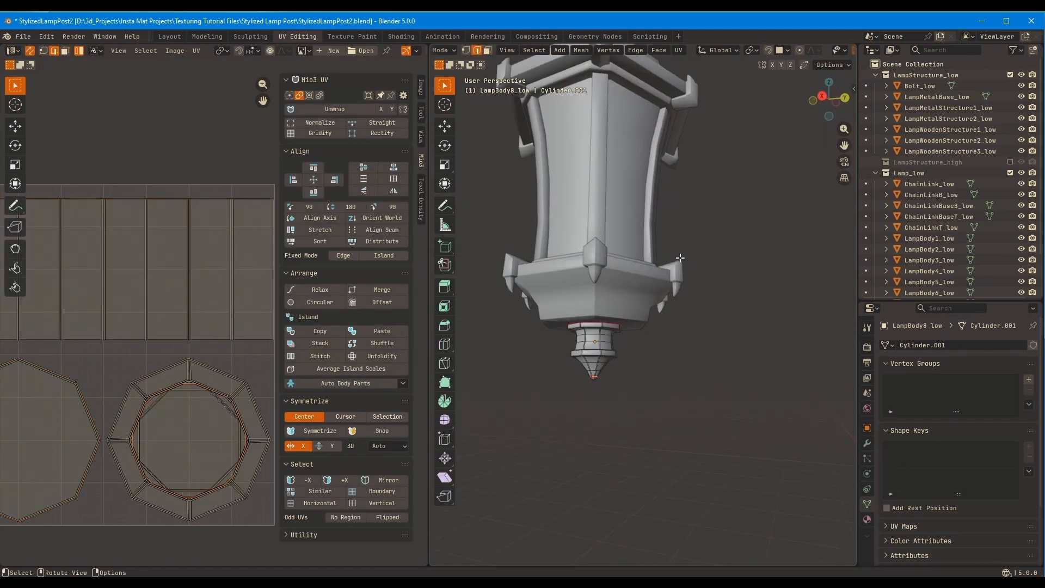
key(KP_Divide)
Divide the finial's flat top face into triangles meeting at its centre
scroll(681, 258, up, 4)
key(3)
click(698, 206)
middle_drag(776, 175, 792, 197)
key(i)
click(775, 197)
key(x)
click(770, 198)
scroll(731, 220, down, 3)
right_click(745, 198)
click(718, 257)
middle_drag(690, 266, 721, 268)
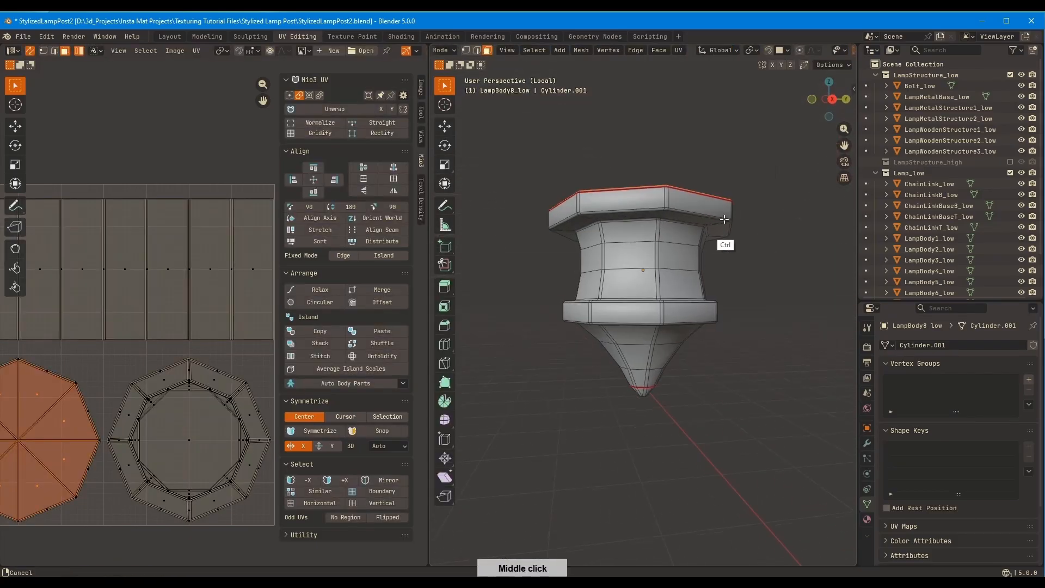
Unwrap the finial with an added vertical seam down its side and gridify its UVs
key(KP_Divide)
ctrl+middle_drag(725, 219, 762, 227)
ctrl+middle_drag(761, 227, 674, 233)
click(685, 364)
key(a)
key(u)
click(688, 343)
middle_drag(312, 341, 313, 310)
click(320, 134)
Isolate the lamp's lower corner ornaments and delete all but one of them
key(Tab)
middle_drag(506, 267, 525, 332)
ctrl+middle_drag(525, 332, 610, 327)
click(613, 267)
key(slash)
key(Tab)
ctrl+middle_drag(639, 272, 699, 243)
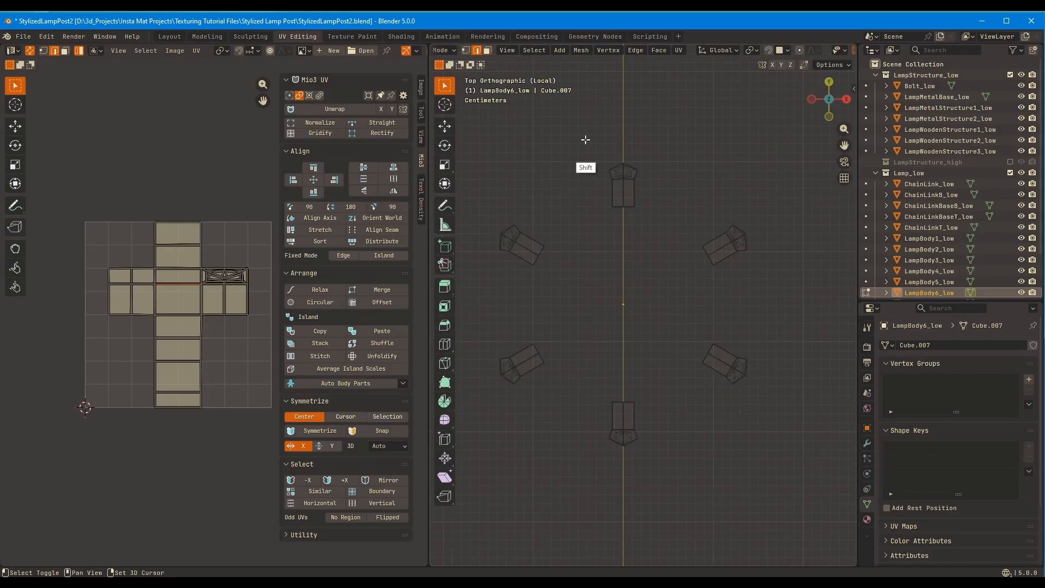
click(623, 184)
key(Tab)
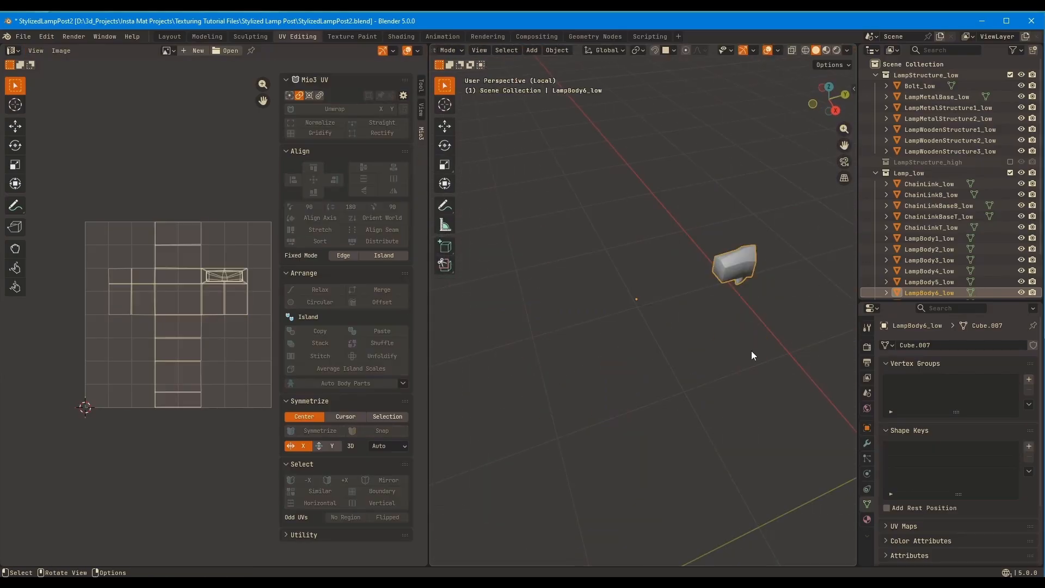
Apply the remaining corner ornament's object transforms and save the file
key(ctrl+a)
click(726, 230)
key(ctrl+s)
Add a circular Array modifier with a count of 6 around the Z axis to the ornament, and show the full lamp
click(867, 443)
click(955, 346)
mouse_move(928, 375)
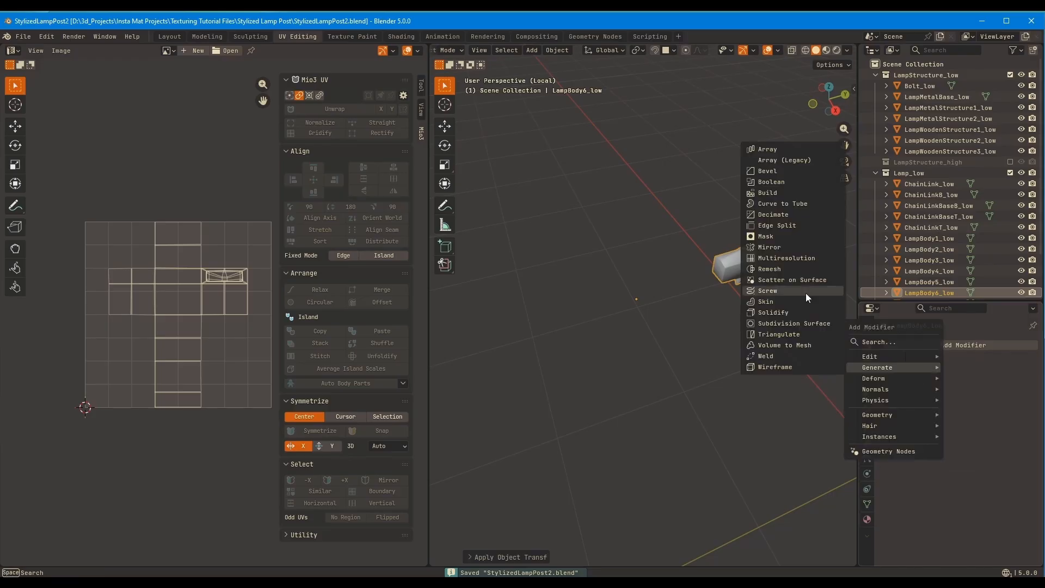
click(805, 293)
click(1007, 431)
key(slash)
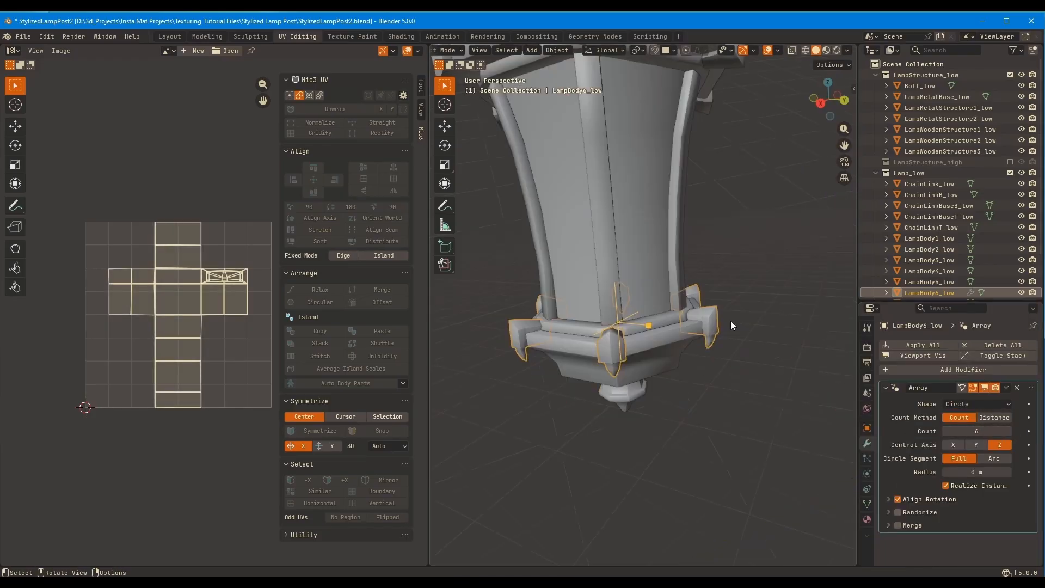
Isolate the arrayed lower corner ornament and mark seams around its spike's tip and base
middle_drag(730, 321, 708, 343)
scroll(665, 316, up, 4)
key(Tab)
key(slash)
scroll(742, 233, up, 6)
alt+click(681, 376)
middle_drag(681, 375, 692, 163)
click(757, 338)
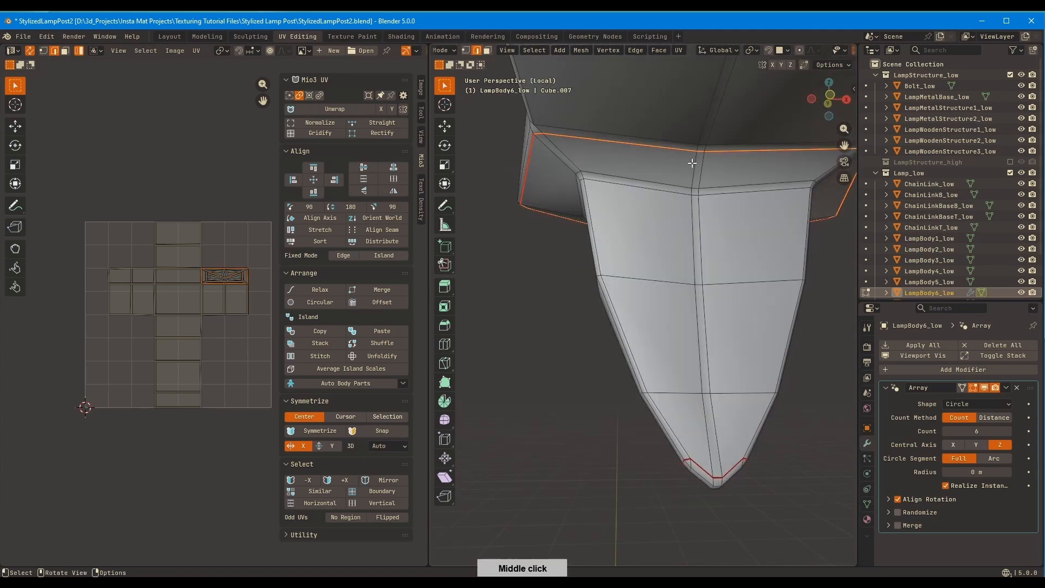
click(690, 323)
middle_drag(690, 323, 658, 245)
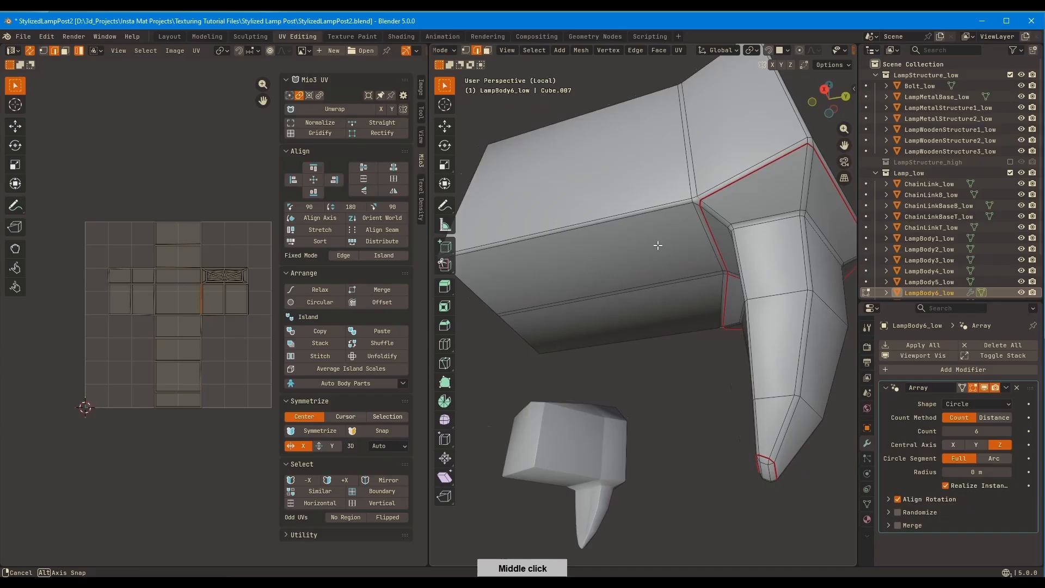
Add seams down the spike's centreline and along the block's lower rim, and unwrap the whole ornament
ctrl+click(702, 201)
middle_drag(702, 201, 574, 374)
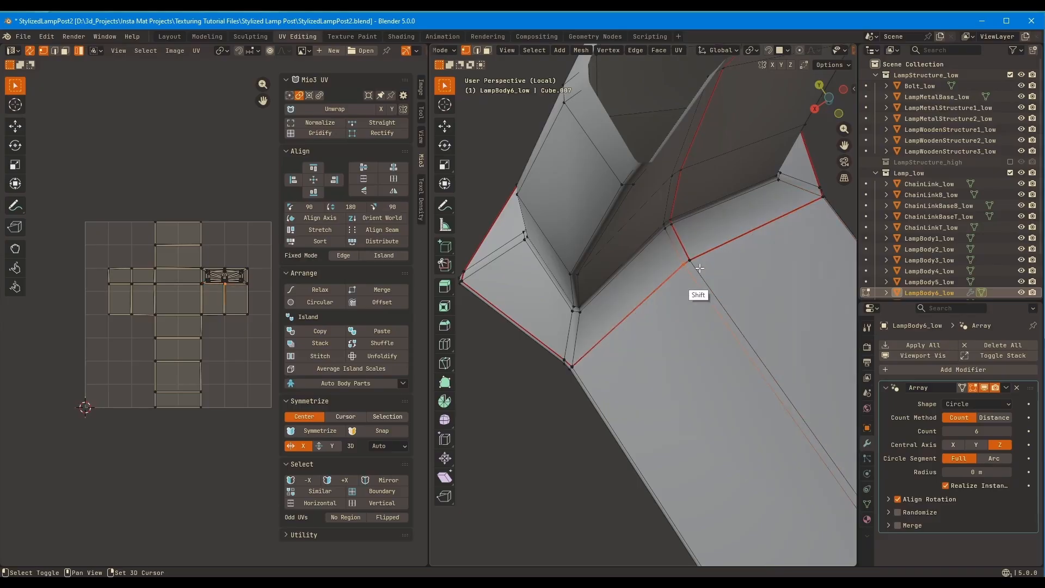
middle_drag(699, 268, 698, 293)
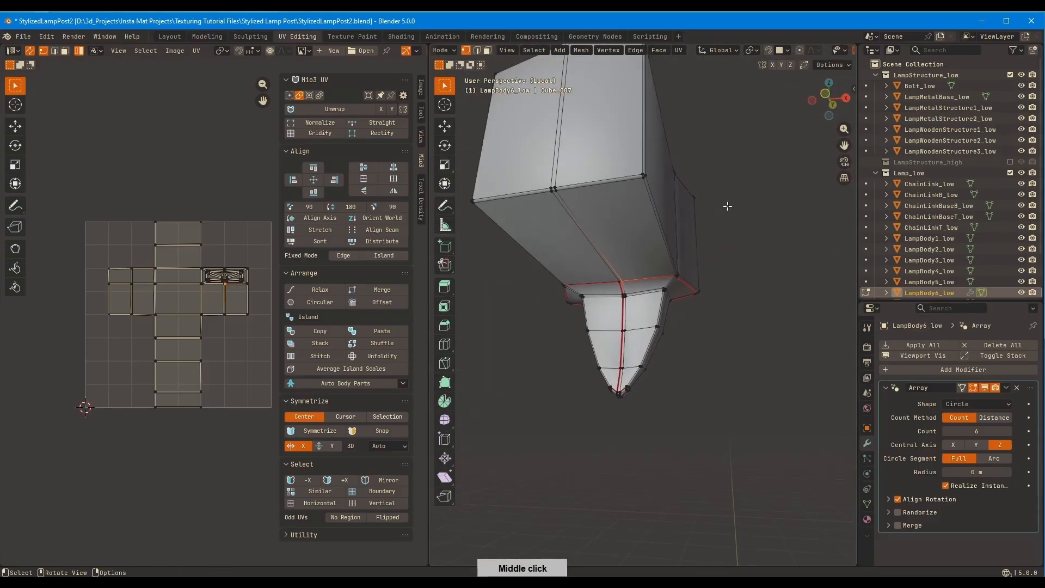
middle_drag(727, 206, 665, 260)
key(2)
click(667, 210)
key(a)
key(u)
click(751, 210)
key(alt+a)
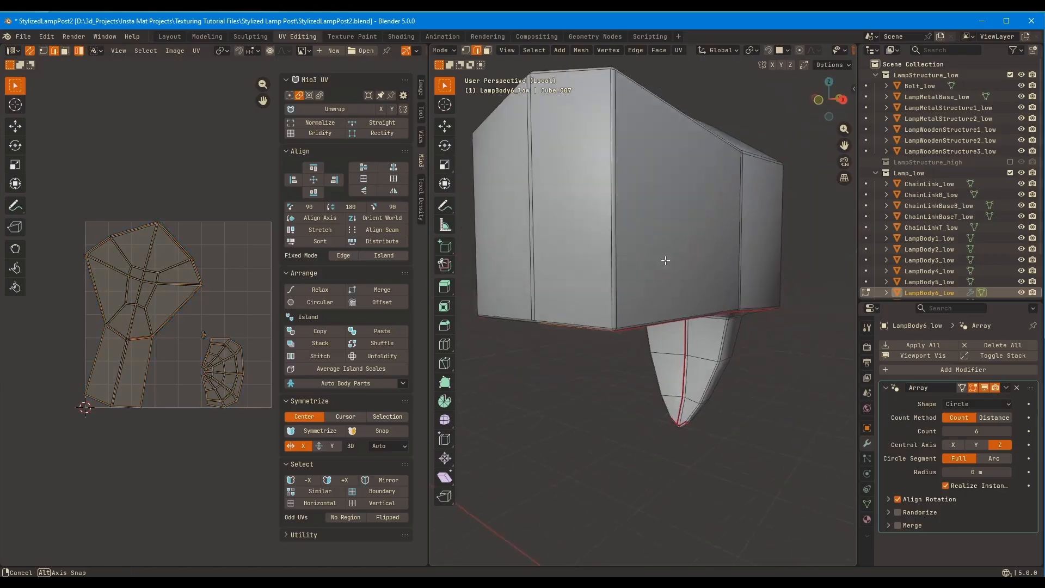
Mark the top and side edges of the block's end face opposite the spike as seams, and unwrap again
middle_drag(675, 209, 657, 257)
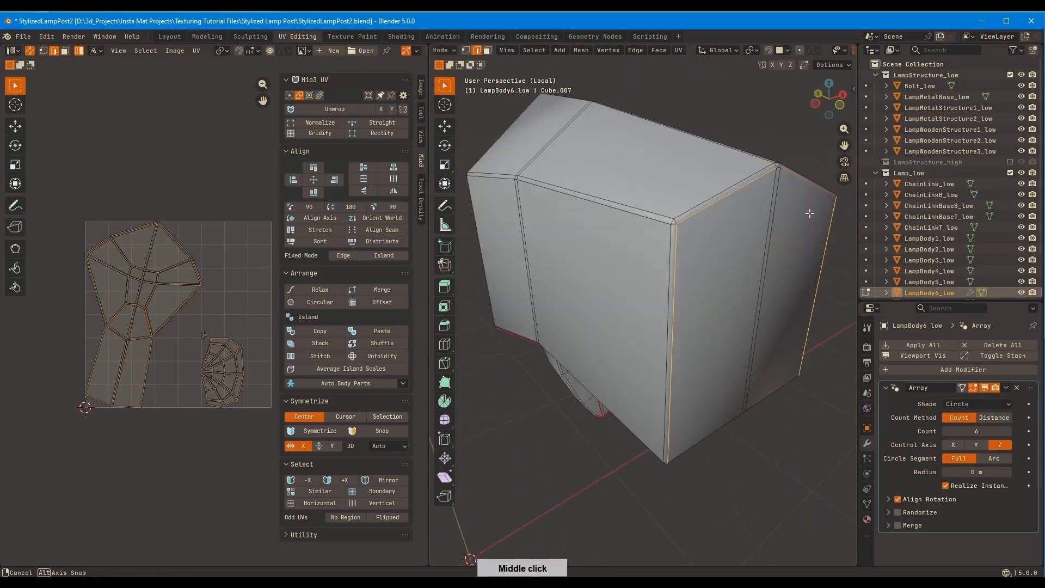
middle_drag(663, 219, 751, 176)
key(q)
click(711, 246)
key(a)
key(u)
click(717, 242)
Examine the small spike-tip UV island and the seam layout around the block
key(Num_Lock)
key(KP_Divide)
key(KP_Divide)
key(KP_Decimal)
scroll(218, 318, up, 1)
click(180, 343)
scroll(214, 319, up, 5)
middle_drag(680, 272, 743, 305)
scroll(748, 278, up, 3)
middle_drag(692, 246, 747, 314)
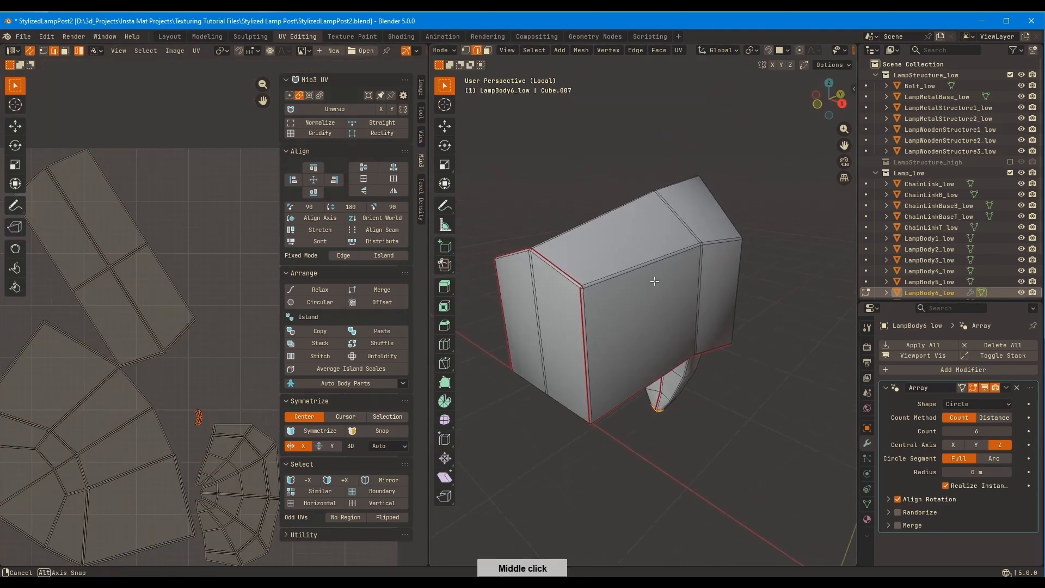
Select the whole lower corner ornament and unwrap it once more
middle_drag(654, 281, 521, 253)
click(619, 271)
key(a)
key(u)
scroll(215, 315, down, 2)
scroll(593, 247, down, 3)
click(521, 254)
Revise the seams along the block's edges and unwrap the entire ornament with the changed seams
ctrl+click(687, 263)
key(q)
middle_drag(688, 264, 703, 244)
click(746, 222)
ctrl+click(742, 199)
key(q)
key(a)
middle_drag(697, 204, 691, 277)
key(u)
click(706, 232)
Refine the remaining block and underside seams, unwrapping the ornament so the block splits into two long UV strips
key(alt+a)
ctrl+click(660, 228)
key(q)
key(a)
key(u)
click(664, 234)
key(alt+a)
click(675, 314)
key(q)
click(667, 327)
key(a)
key(u)
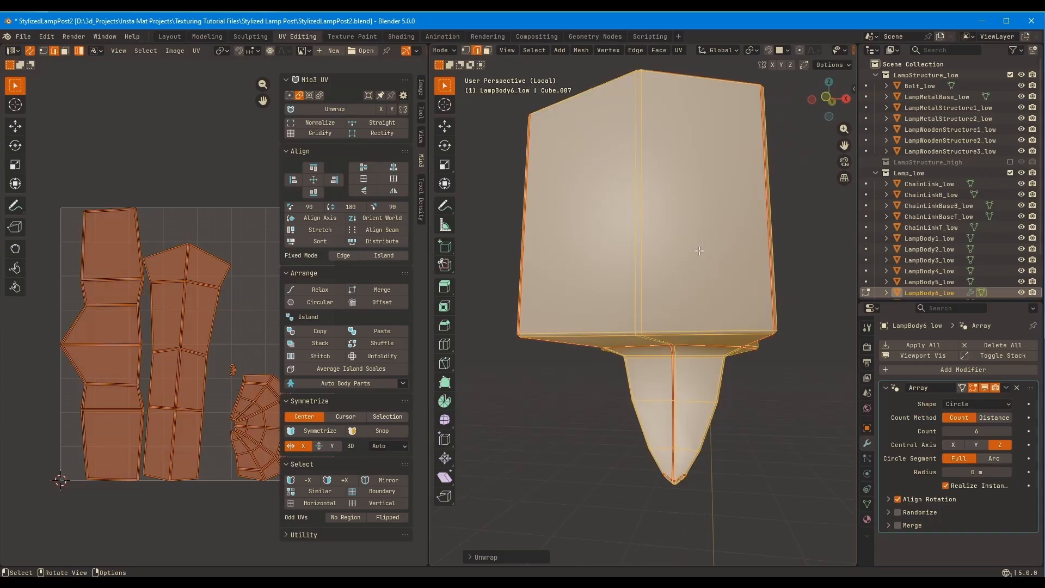
Gridify the block's two long UV islands
click(139, 358)
middle_drag(145, 356, 98, 370)
click(322, 133)
click(131, 332)
click(337, 132)
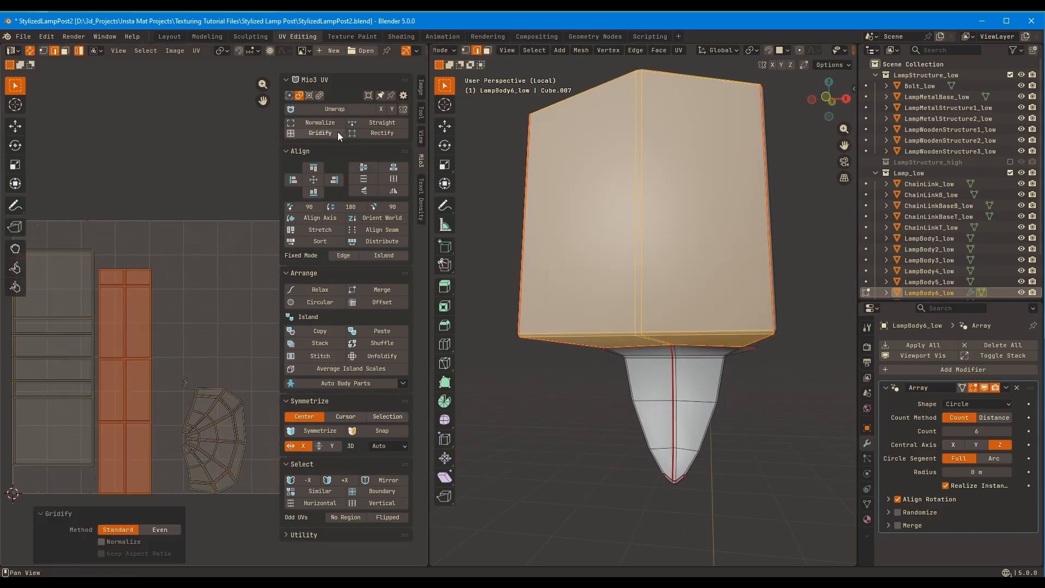
Gridify the spike's UV island
middle_drag(231, 430, 211, 387)
scroll(211, 387, up, 3)
click(185, 376)
click(342, 130)
scroll(159, 298, down, 2)
click(158, 294)
scroll(184, 299, up, 5)
Straighten the edge loops of the small spike-tip UV island with the Straight operation
middle_drag(184, 299, 253, 289)
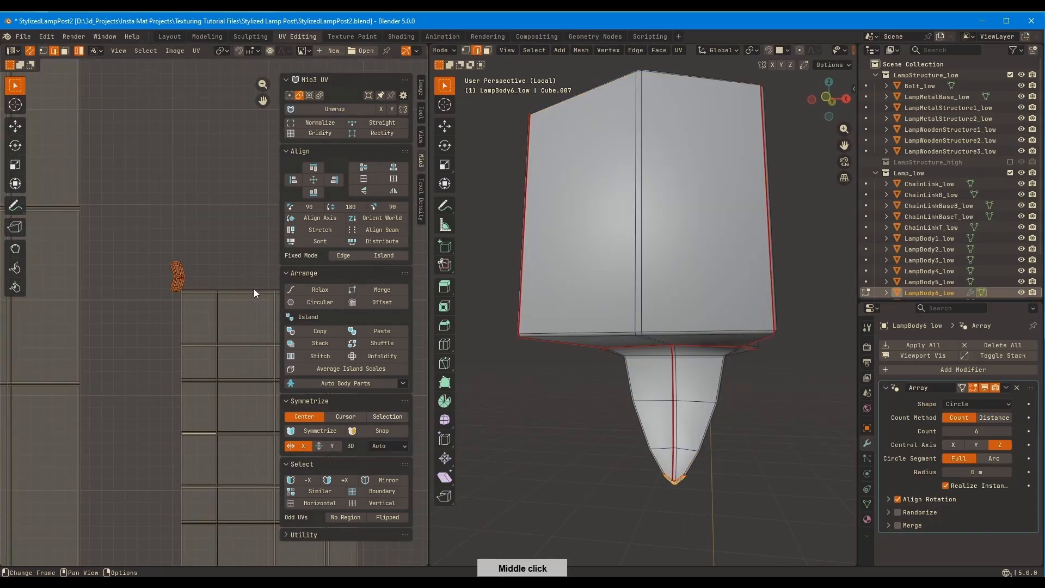
scroll(176, 270, up, 8)
alt+click(169, 274)
click(377, 123)
alt+click(190, 184)
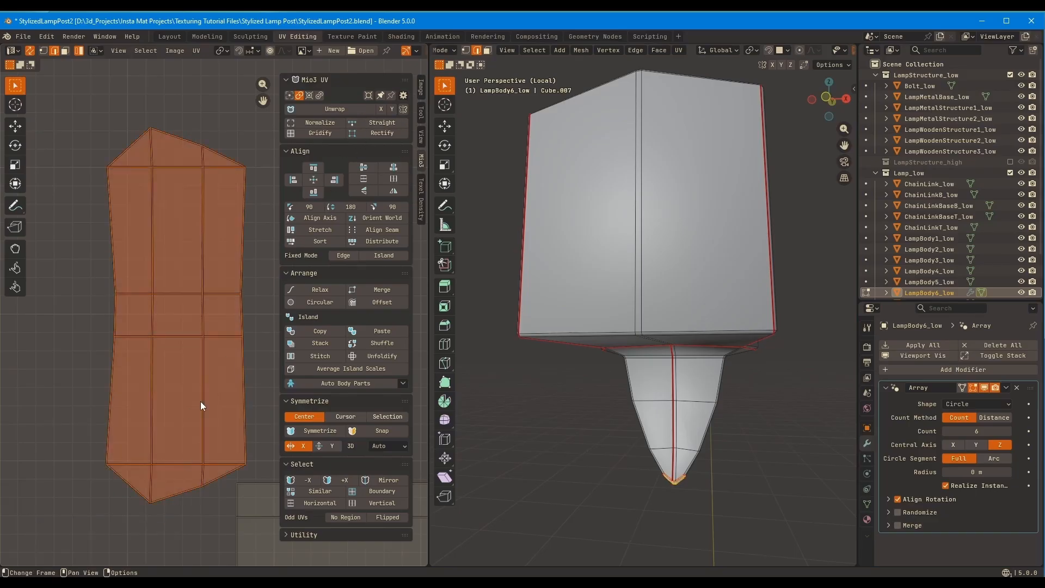
key(4)
click(174, 487)
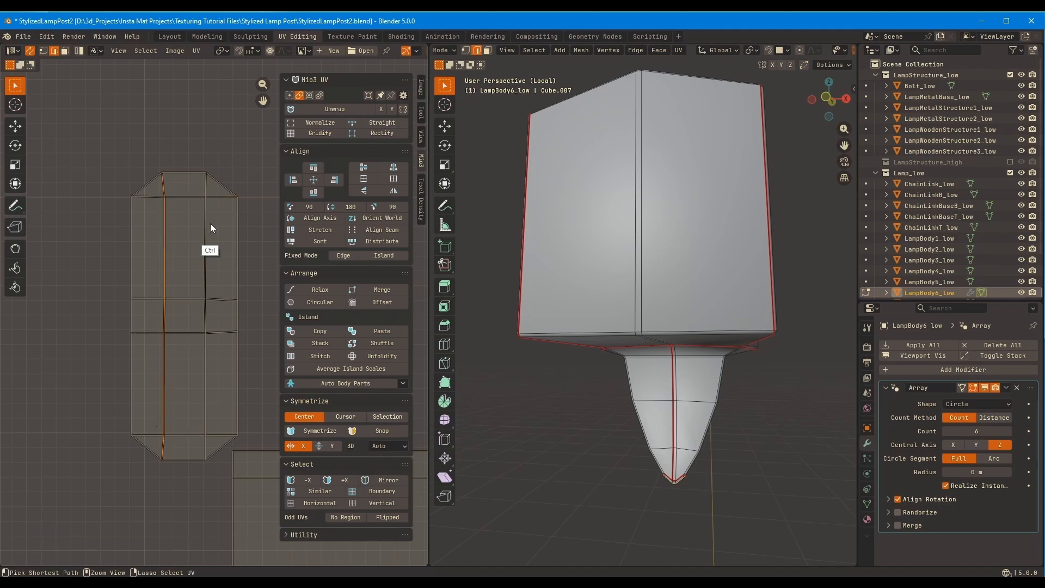
Finish editing the lower ornament, return to the full lamp and isolate the upper corner ornaments
key(Tab)
ctrl+middle_drag(210, 223, 158, 436)
middle_drag(545, 218, 680, 321)
key(slash)
key(alt+a)
click(678, 202)
middle_drag(677, 201, 655, 298)
key(Tab)
Delete all but one of the upper corner ornaments
key(Tab)
key(slash)
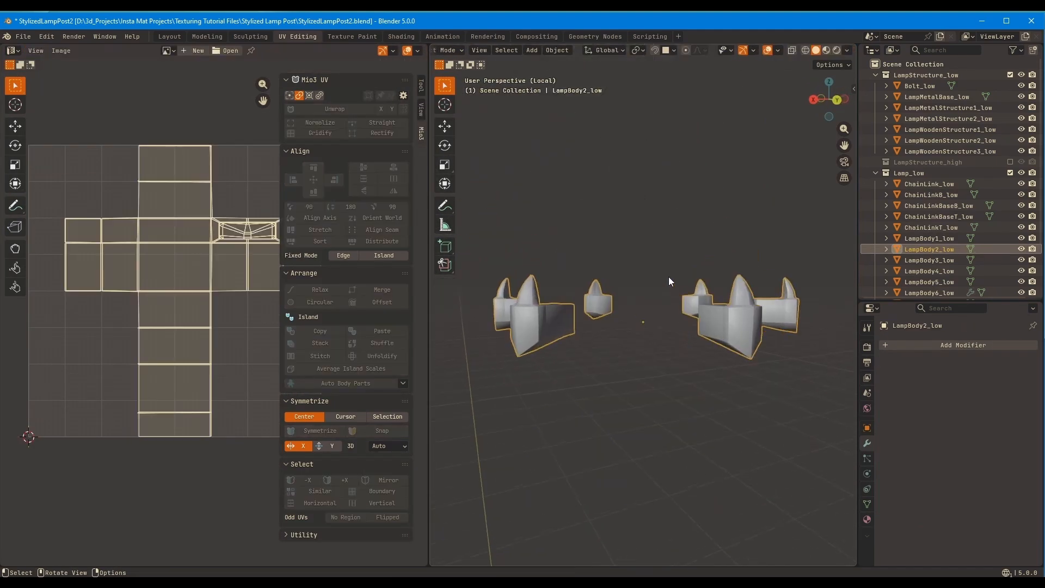
key(Tab)
key(KP_7)
middle_drag(680, 233, 730, 212)
key(ctrl+i)
key(x)
Mark seams along the block edges beside the spike's base on the upper corner ornament
key(Tab)
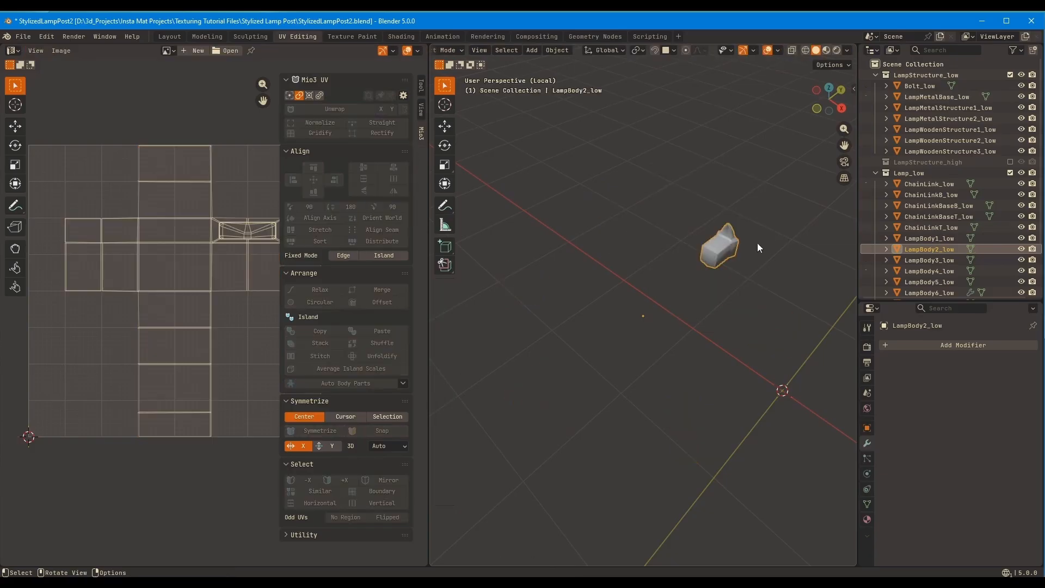
Copy the lower ornament's circular Array modifier to the remaining upper ornament, and isolate the upper one
key(slash)
middle_drag(708, 348, 645, 458)
shift+click(646, 459)
key(ctrl+l)
middle_drag(665, 389, 748, 376)
click(745, 272)
key(slash)
middle_drag(762, 230, 618, 399)
key(Tab)
scroll(777, 277, up, 8)
scroll(601, 190, down, 2)
click(674, 202)
key(1)
middle_drag(782, 350, 765, 327)
click(760, 332)
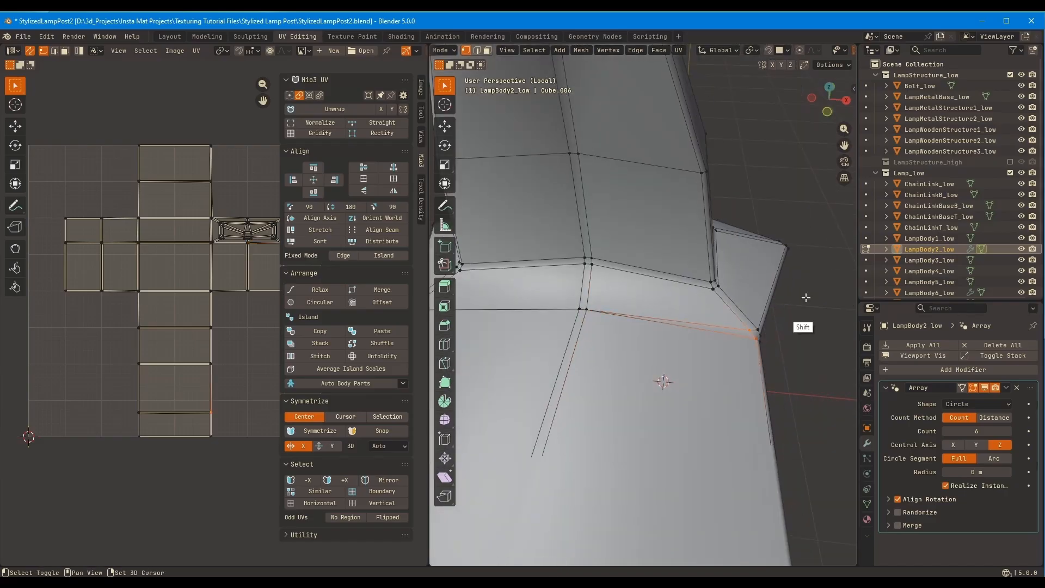
scroll(805, 298, down, 5)
middle_drag(805, 298, 776, 319)
key(2)
alt+click(691, 349)
alt+shift+click(674, 348)
alt+shift+click(679, 314)
key(q)
Mark the remaining seams along the upper ornament's block edges and unwrap it with Unwrap Angle Based
click(776, 319)
mouse_move(675, 323)
middle_down()
mouse_move(735, 282)
mouse_move(605, 319)
mouse_move(642, 283)
mouse_move(602, 324)
mouse_move(615, 306)
mouse_move(527, 351)
mouse_move(626, 264)
mouse_move(646, 266)
mouse_move(623, 352)
mouse_move(536, 337)
mouse_move(638, 305)
mouse_move(764, 298)
mouse_move(604, 317)
mouse_move(667, 317)
middle_up()
click(621, 309)
ctrl+click(609, 307)
ctrl+click(528, 351)
ctrl+click(646, 266)
ctrl+click(637, 305)
ctrl+click(731, 310)
middle_drag(741, 323, 693, 226)
ctrl+click(709, 322)
ctrl+click(613, 314)
ctrl+click(676, 266)
key(a)
key(u)
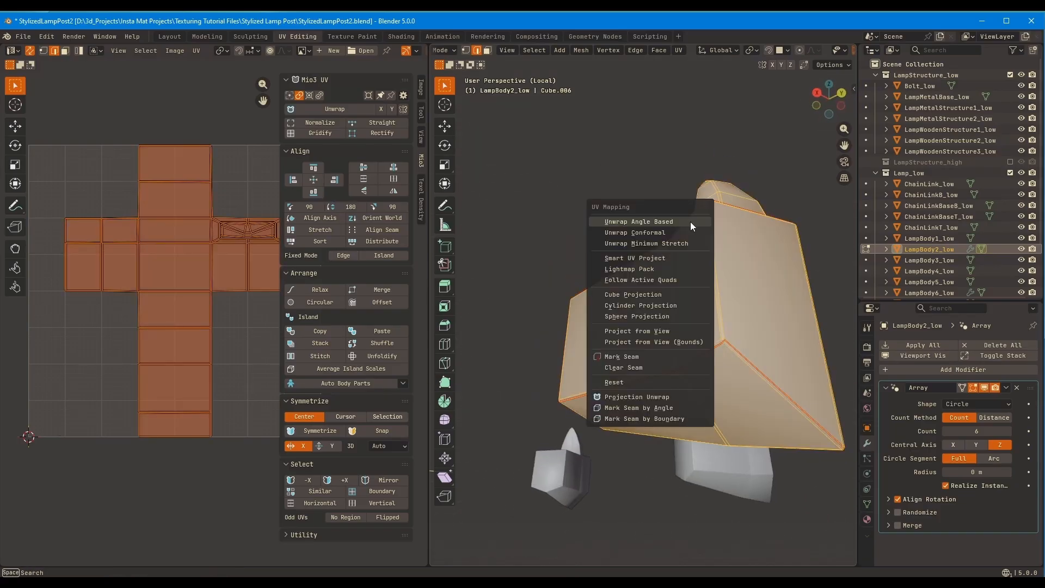
click(692, 222)
Leave the upper ornament, isolate the arrayed lower corner ornament and open its mesh for editing
scroll(218, 272, up, 4)
scroll(207, 369, up, 3)
key(Tab)
key(KP_Divide)
click(661, 461)
key(KP_Divide)
key(Tab)
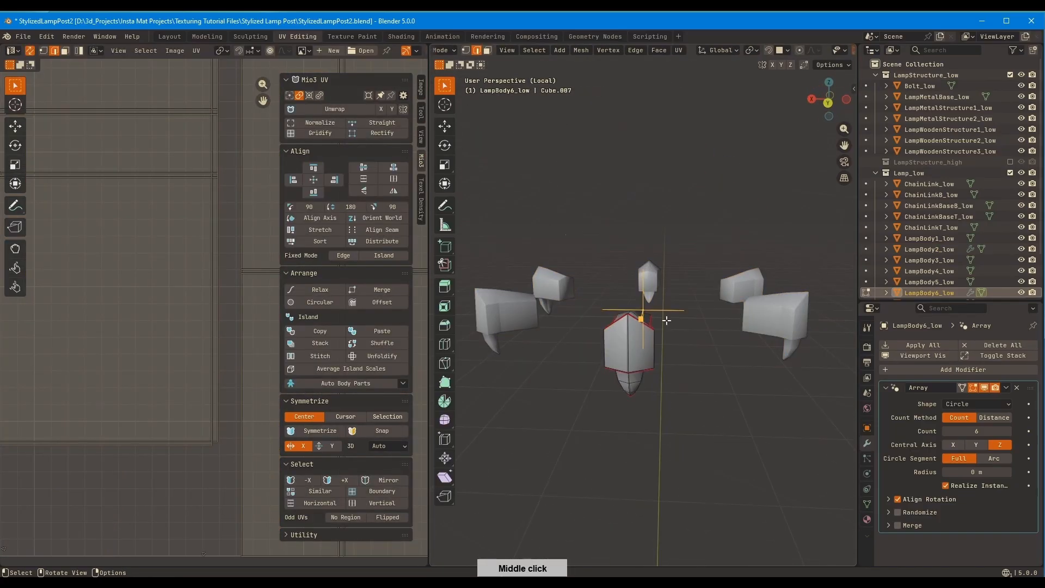
Select the lower corner ornament's whole mesh and examine its seams and complete UV layout
scroll(665, 320, up, 5)
middle_drag(664, 320, 658, 349)
click(658, 349)
key(l)
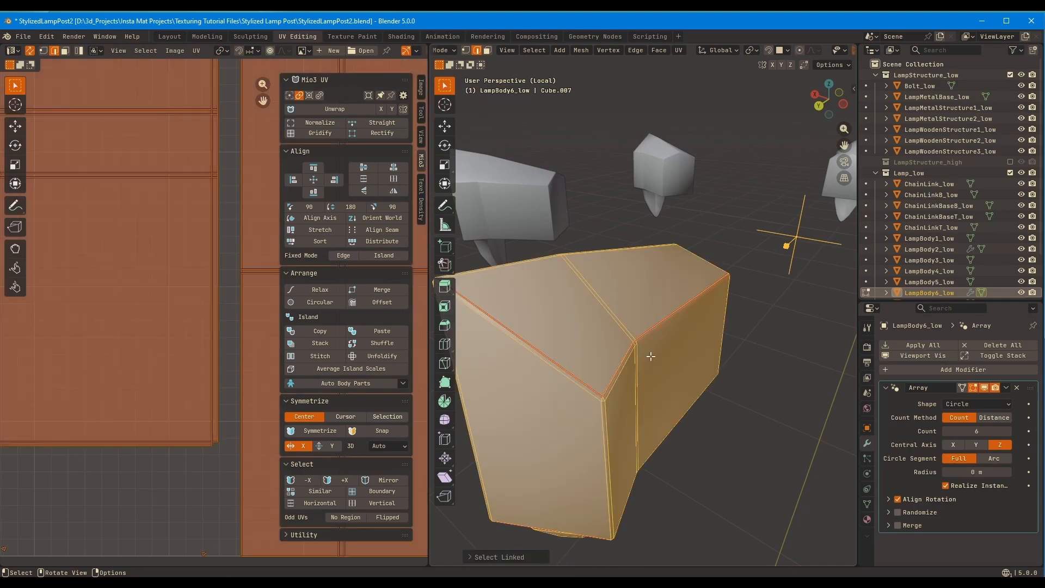
click(503, 559)
click(548, 532)
scroll(215, 435, down, 4)
middle_drag(216, 451, 210, 326)
key(a)
ctrl+middle_drag(610, 306, 604, 402)
ctrl+middle_drag(117, 359, 101, 499)
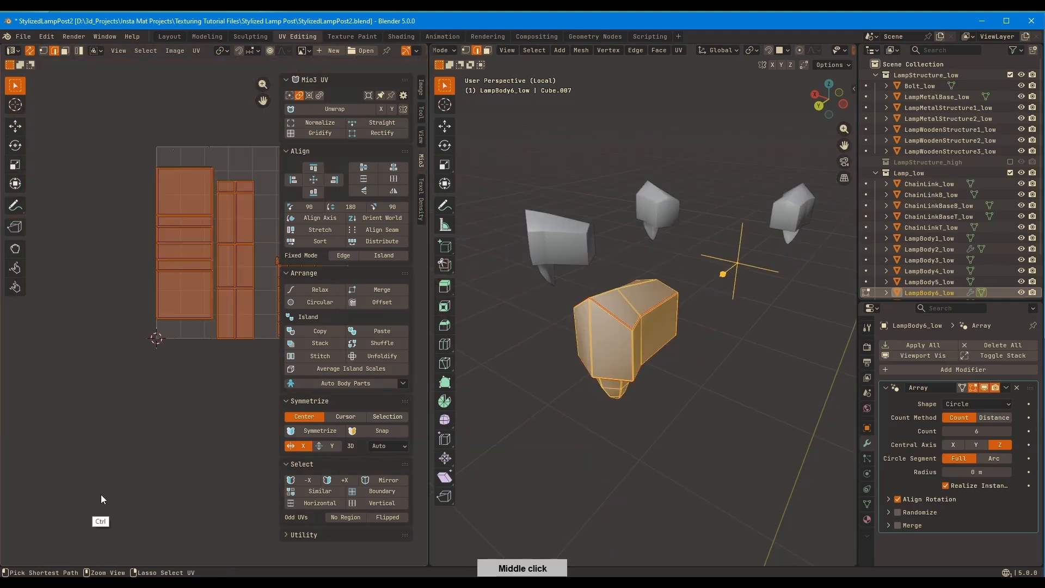
Select the lower corner ornament's spike UV island and shift it slightly within the UV square
scroll(547, 309, up, 3)
middle_drag(633, 353, 640, 304)
ctrl+middle_drag(158, 506, 173, 348)
middle_drag(176, 365, 147, 329)
shift+click(169, 289)
click(181, 298)
key(ctrl+z)
shift+middle_drag(147, 330, 35, 278)
click(200, 347)
key(g)
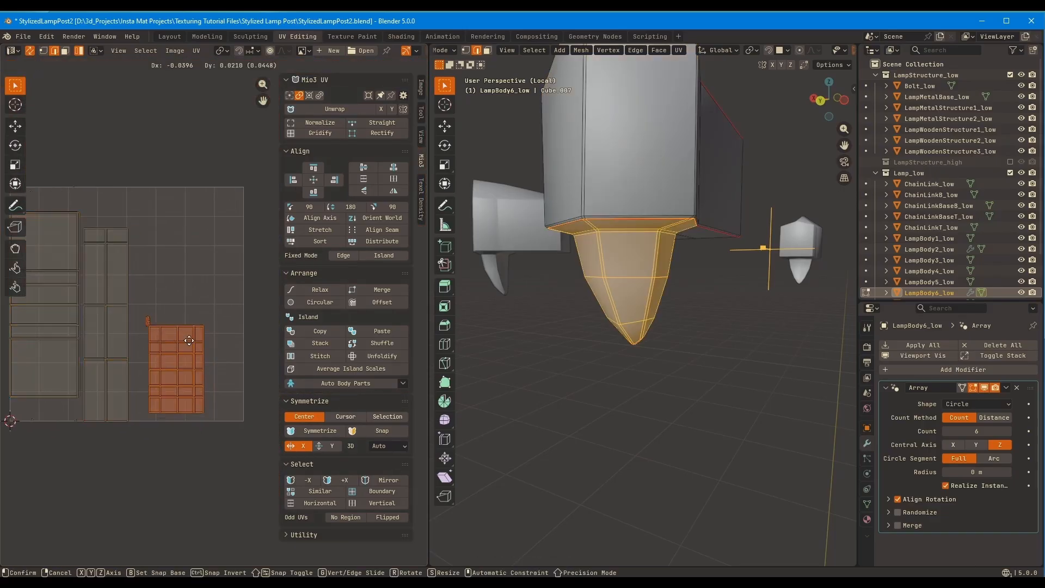
click(320, 306)
Unwrap the lower ornament's block islands again without the spike and gridify the narrow strip island
key(ctrl+i)
click(184, 301)
ctrl+middle_drag(184, 303, 192, 348)
click(191, 348)
click(320, 133)
ctrl+middle_drag(217, 273, 236, 206)
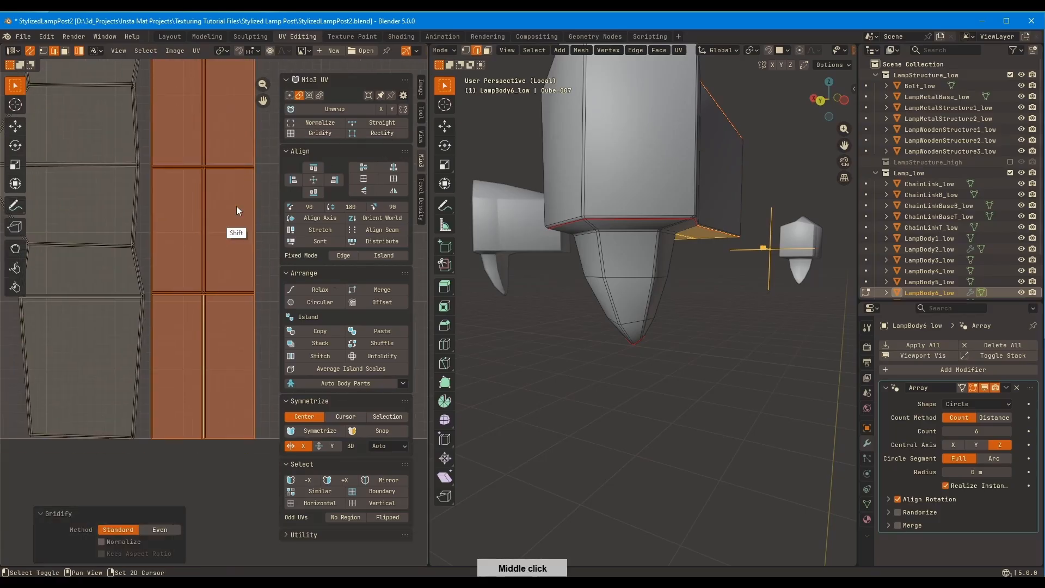
Straighten the long, slightly wavy edge of the block's wall UV island
click(158, 283)
ctrl+middle_drag(158, 283, 185, 293)
alt+click(202, 261)
click(382, 122)
shift+middle_drag(186, 249, 244, 312)
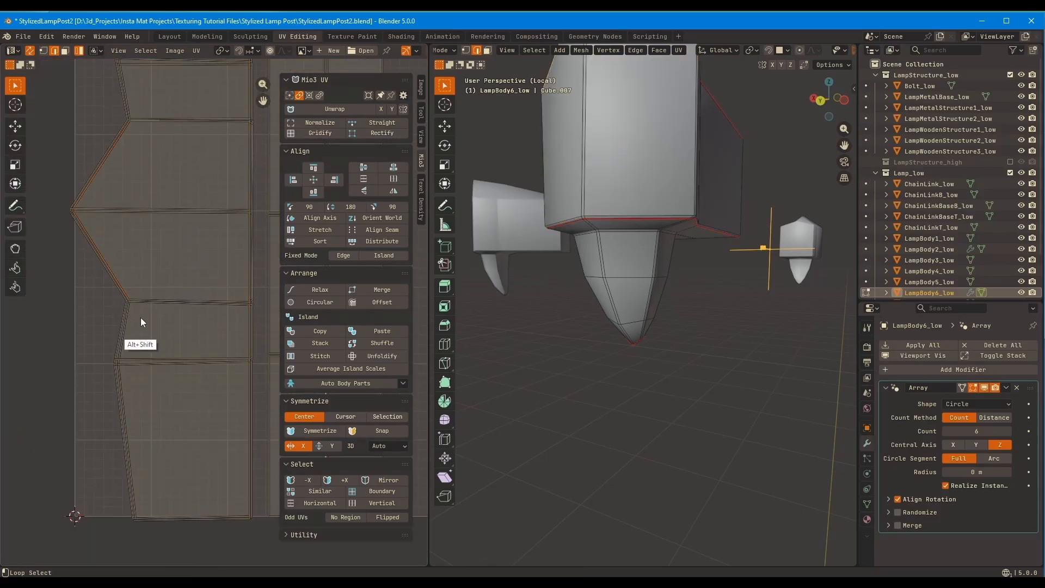
Try to straighten the stepped long edge and the slanted cross edges of the wall UV island
ctrl+middle_drag(141, 318, 272, 213)
alt+shift+click(55, 321)
ctrl+middle_drag(259, 177, 234, 256)
shift+middle_drag(234, 256, 204, 325)
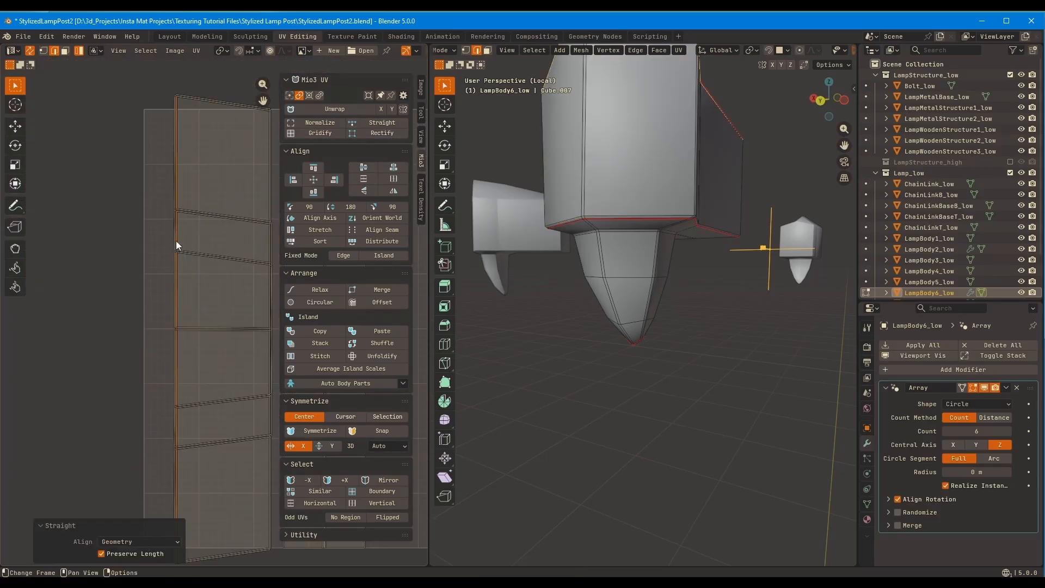
key(l)
middle_drag(252, 217, 217, 228)
alt+click(208, 231)
click(388, 124)
ctrl+middle_drag(175, 280, 182, 319)
key(ctrl+z)
key(ctrl+z)
key(ctrl+z)
middle_drag(610, 218, 653, 305)
ctrl+middle_drag(729, 327, 719, 349)
click(691, 398)
middle_drag(691, 399, 708, 337)
ctrl+middle_drag(707, 338, 686, 326)
middle_drag(686, 327, 567, 287)
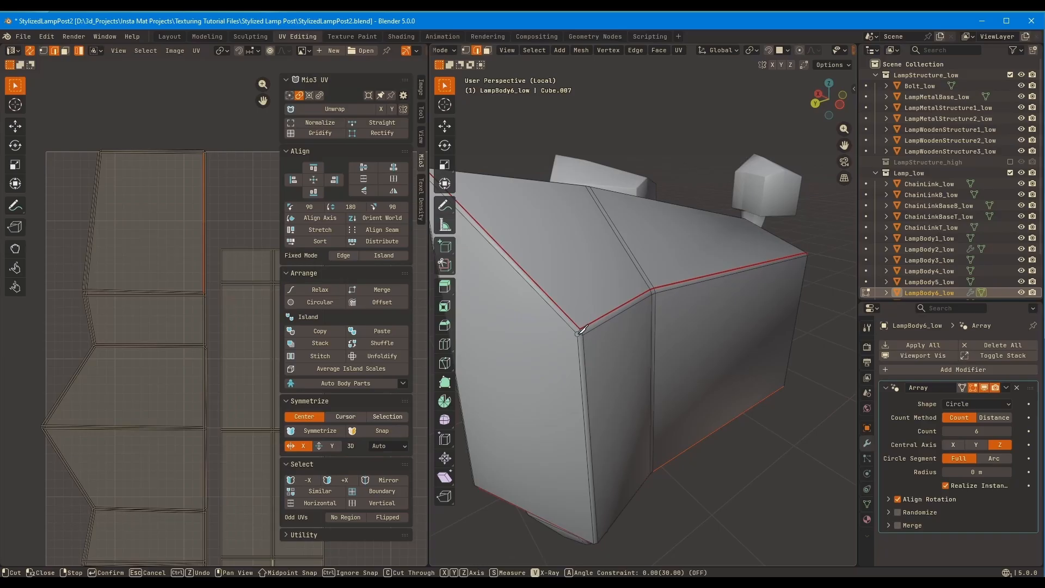
key(Escape)
ctrl+middle_drag(618, 311, 737, 252)
key(1)
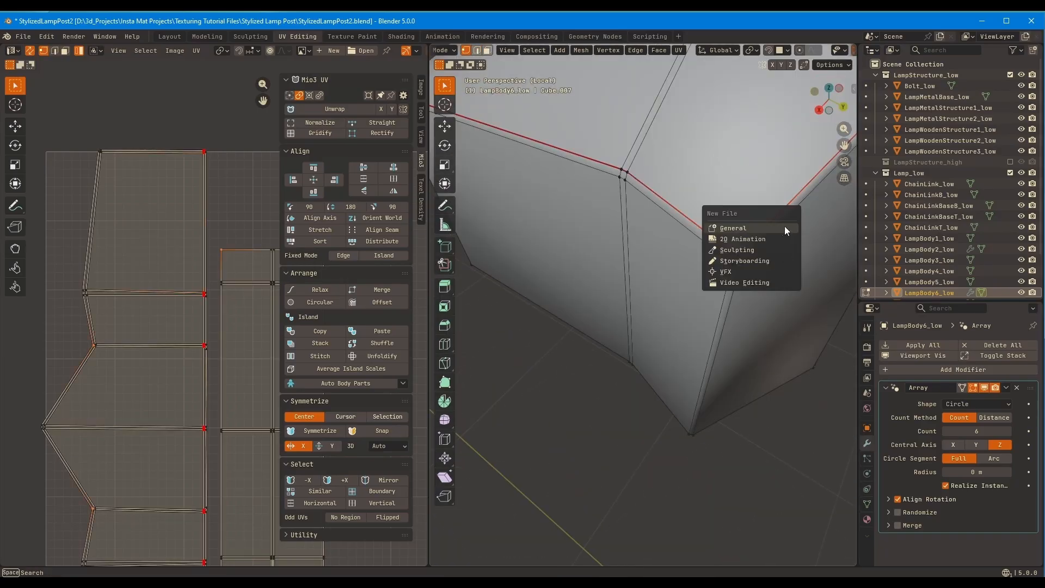
click(725, 198)
key(ctrl+z)
ctrl+middle_drag(725, 199, 679, 231)
Select the lower ornament's whole mesh and unwrap it with Unwrap Angle Based
key(2)
key(a)
key(u)
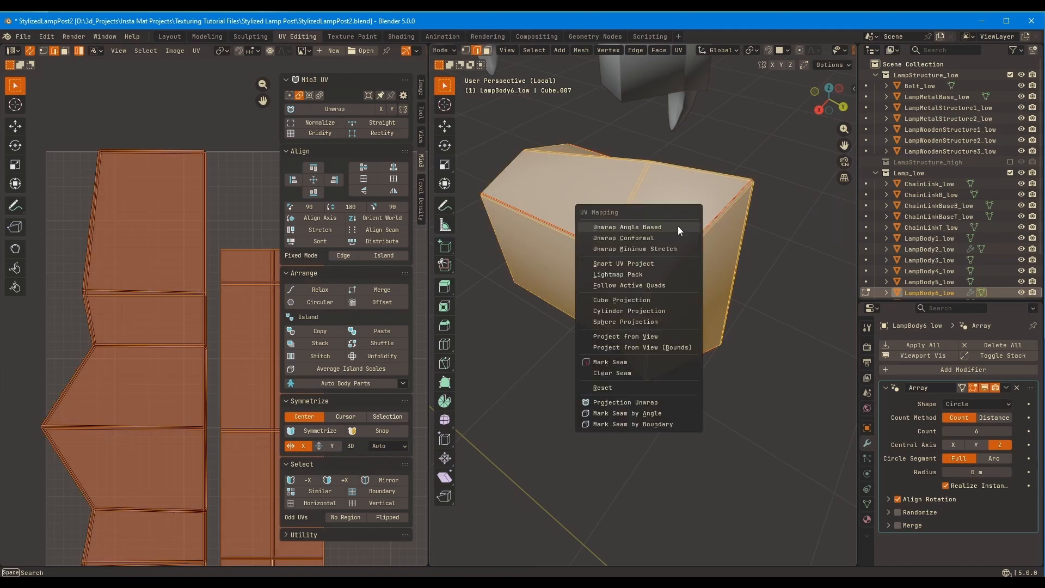
click(678, 226)
Select only the block's wall island in the UV layout and unwrap it with Unwrap Angle Based
click(157, 332)
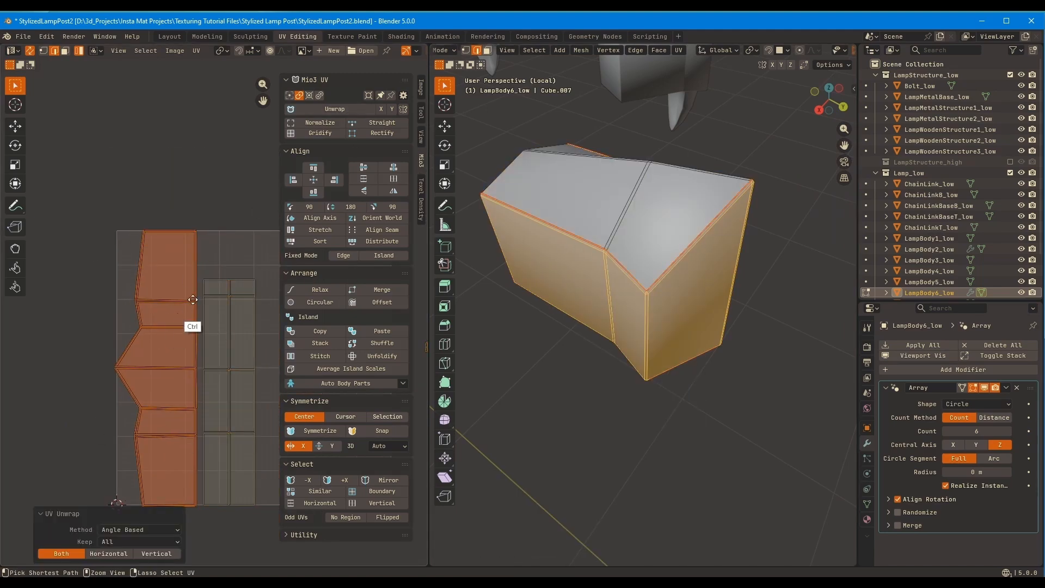
ctrl+middle_drag(193, 299, 247, 161)
click(168, 297)
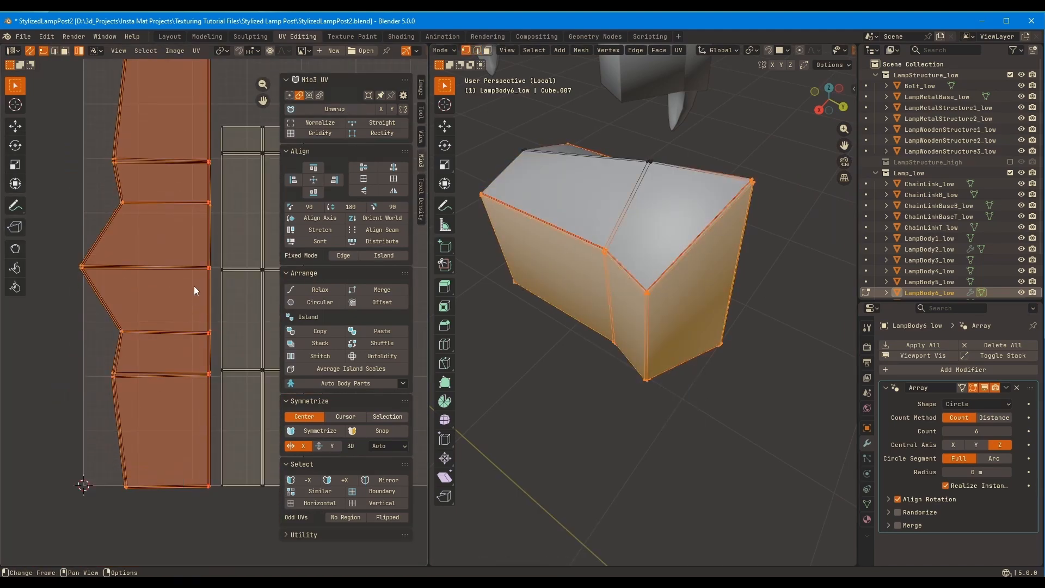
right_click(142, 326)
key(u)
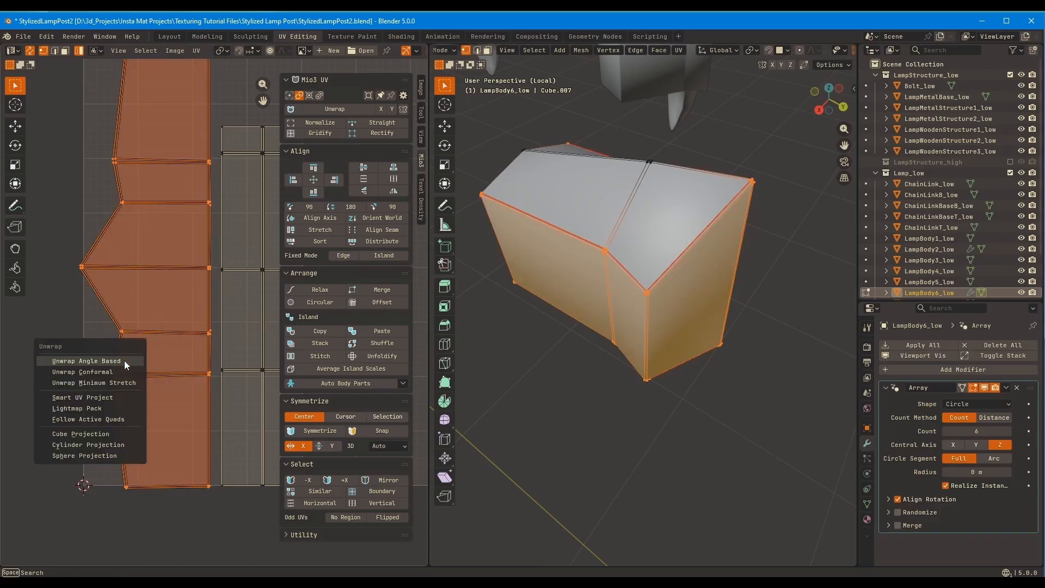
click(124, 364)
ctrl+middle_drag(132, 318, 136, 359)
Leave the lower ornament, isolate the arrayed upper corner ornament and open its mesh for editing
key(Tab)
middle_drag(653, 228, 619, 198)
key(KP_Divide)
click(681, 261)
key(KP_Divide)
key(Tab)
middle_drag(678, 256, 613, 269)
scroll(680, 237, up, 4)
click(732, 283)
key(KP_Decimal)
Select the upper ornament's whole mesh in edge mode and unwrap it again
key(2)
ctrl+click(691, 186)
ctrl+click(726, 194)
scroll(610, 283, down, 3)
key(a)
key(u)
click(650, 233)
Gridify the upper ornament's spike UV island with the Standard method
middle_drag(261, 313, 169, 310)
scroll(250, 321, up, 3)
click(256, 307)
click(320, 134)
middle_drag(194, 261, 168, 243)
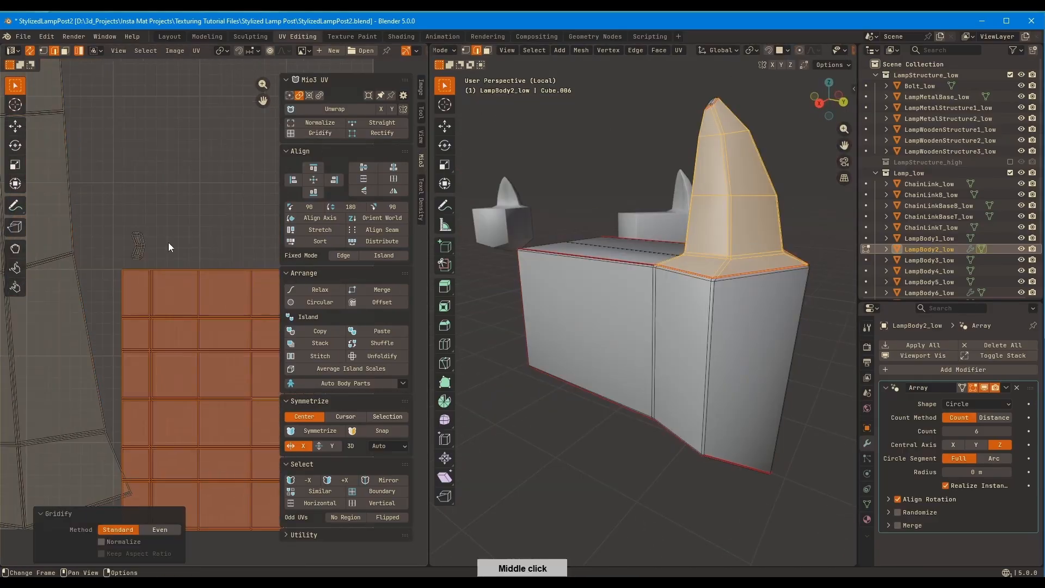
Straighten the middle cross edges of the small UV island at the spike's tip, preserving length
click(86, 367)
click(138, 246)
key(KP_Decimal)
middle_drag(260, 225, 222, 220)
alt+click(158, 243)
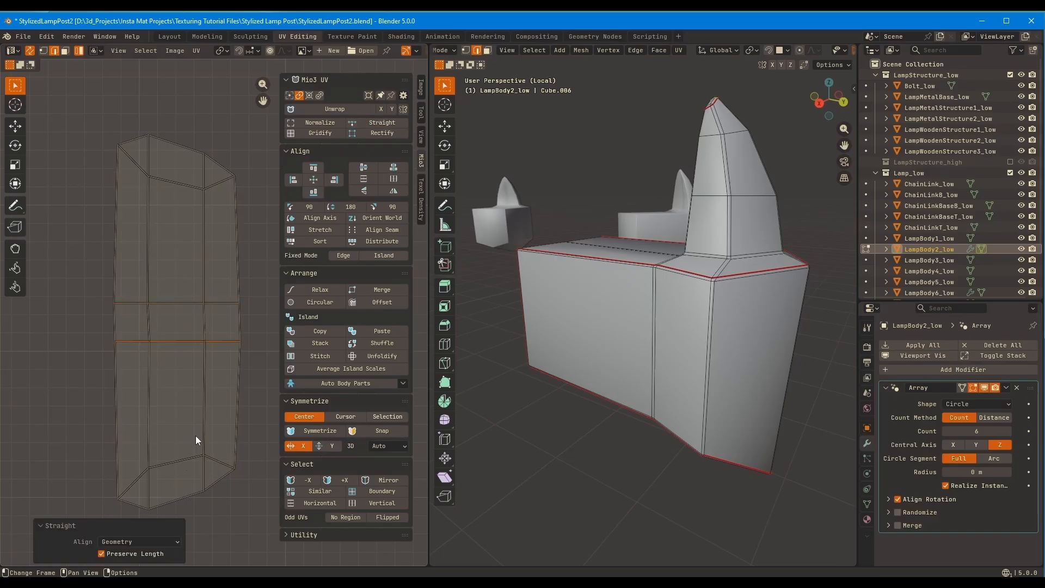
Straighten the cross edges near both ends of the spike tip's UV island
alt+click(190, 185)
click(385, 124)
key(ctrl+z)
click(191, 187)
alt+click(191, 187)
click(391, 120)
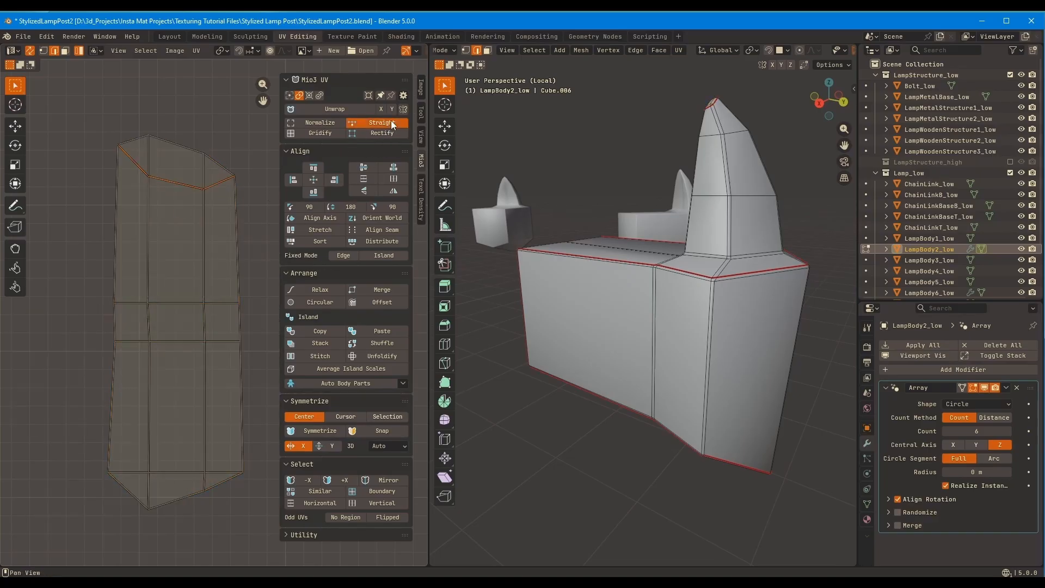
click(185, 150)
click(188, 145)
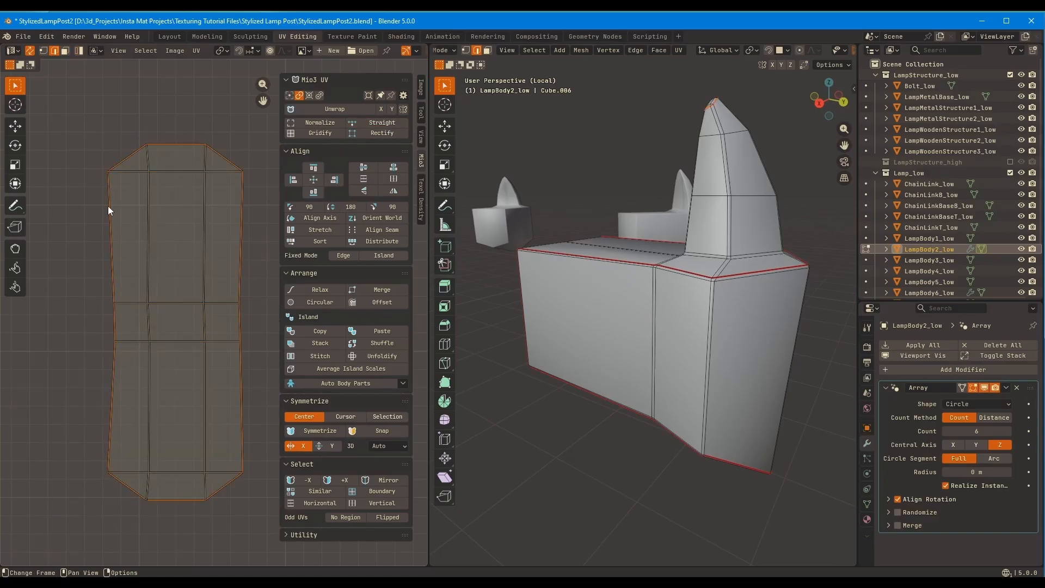
ctrl+middle_drag(253, 224, 116, 384)
Leave the upper ornament and check the UV layouts of the low-poly lamp objects, ending with LampEmission_Low
key(Tab)
ctrl+middle_drag(466, 256, 443, 315)
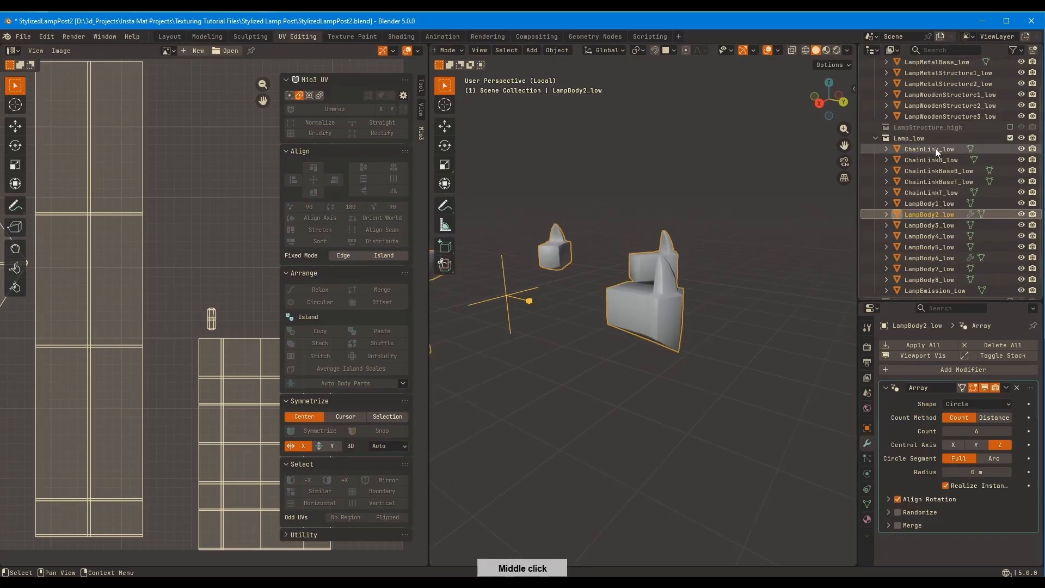
click(931, 150)
click(931, 237)
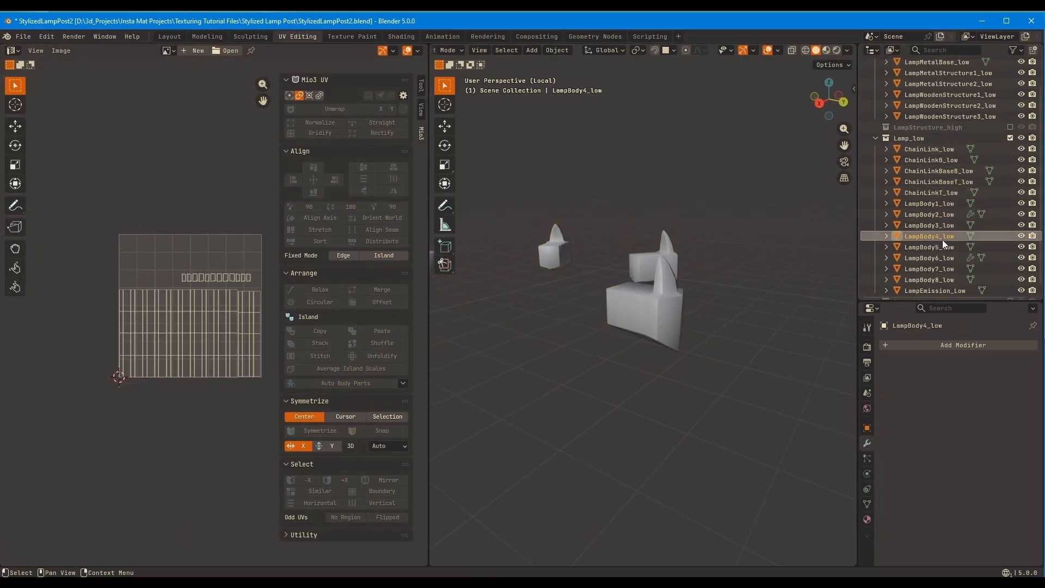
click(942, 269)
shift+click(950, 148)
click(929, 280)
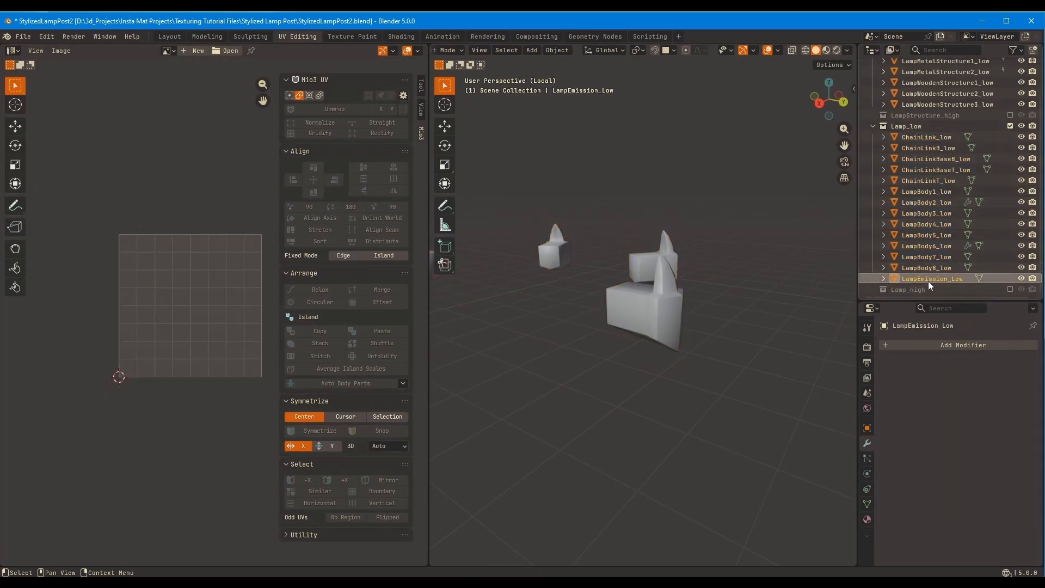
Open the LampEmission_Low glass mesh for editing with the whole lamp shown
key(slash)
key(slash)
key(Tab)
scroll(664, 292, down, 4)
middle_drag(664, 272, 657, 223)
key(slash)
scroll(658, 222, down, 4)
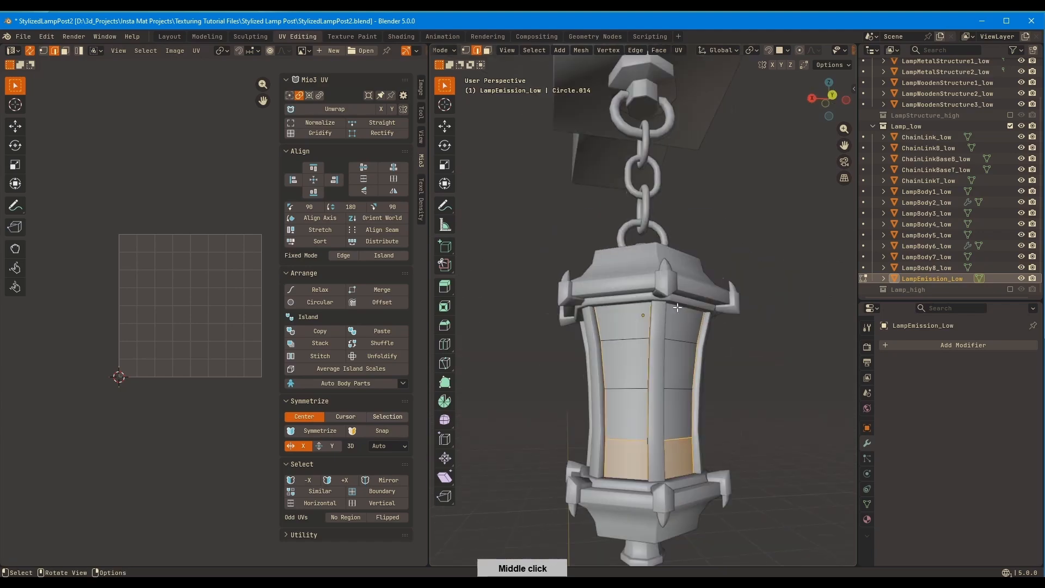
Mark a seam along one vertical corner edge of the lamp glass
middle_drag(657, 283, 613, 288)
alt+click(614, 370)
key(q)
click(681, 287)
Unwrap the whole lamp glass and gridify its UV island
key(a)
key(u)
click(684, 283)
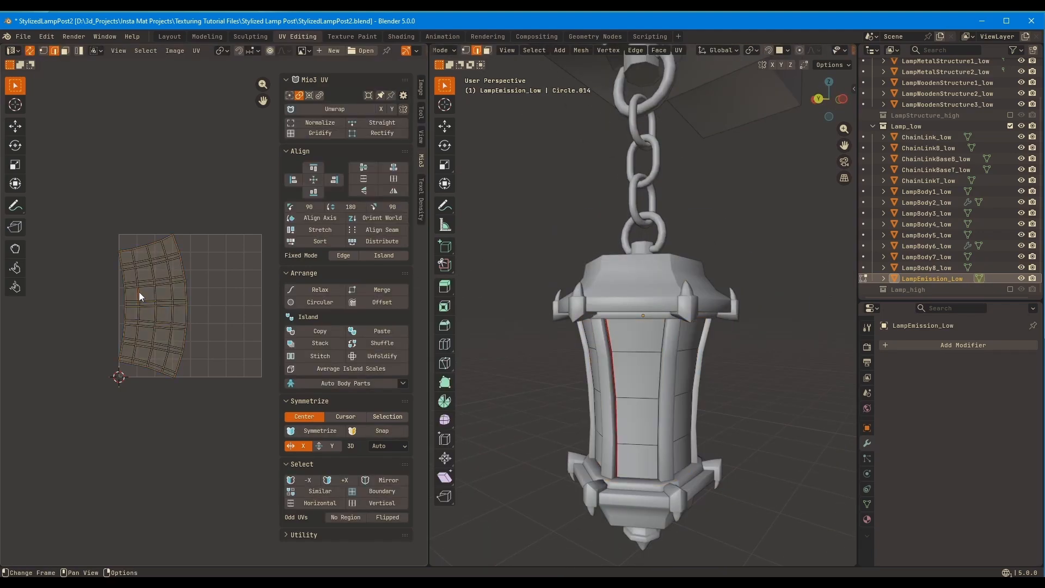
click(316, 133)
Open all low-poly lamp parts for editing together and average the scale of their UV islands
key(Tab)
key(a)
key(Tab)
middle_drag(655, 214, 596, 235)
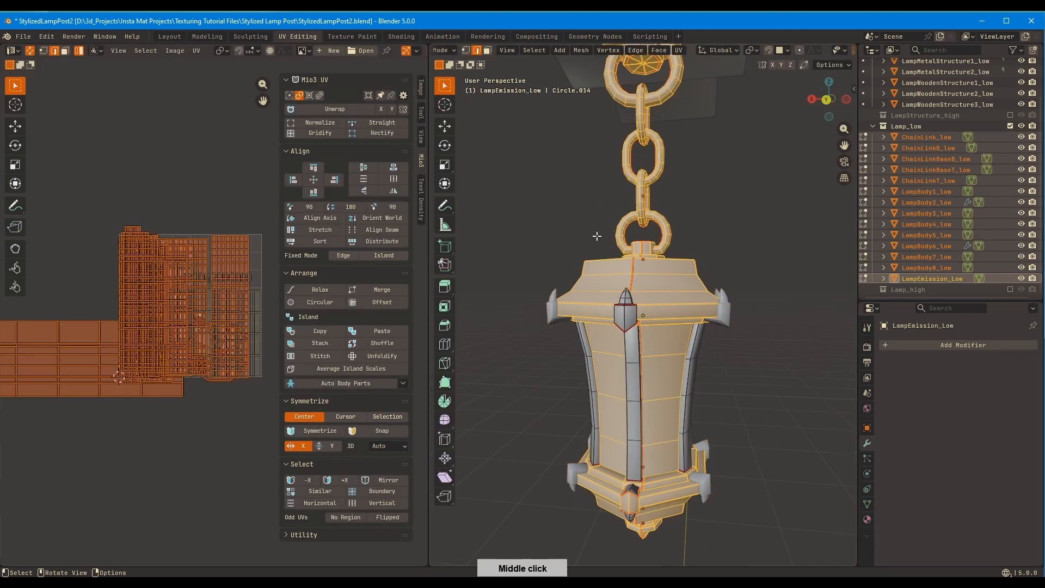
click(365, 371)
click(187, 399)
click(192, 407)
Open the upper chain base ChainLinkBaseT_low alone and place its round cap island beside the top of the gridded island
key(Tab)
middle_drag(191, 407, 189, 424)
middle_drag(598, 218, 582, 320)
click(631, 116)
key(Tab)
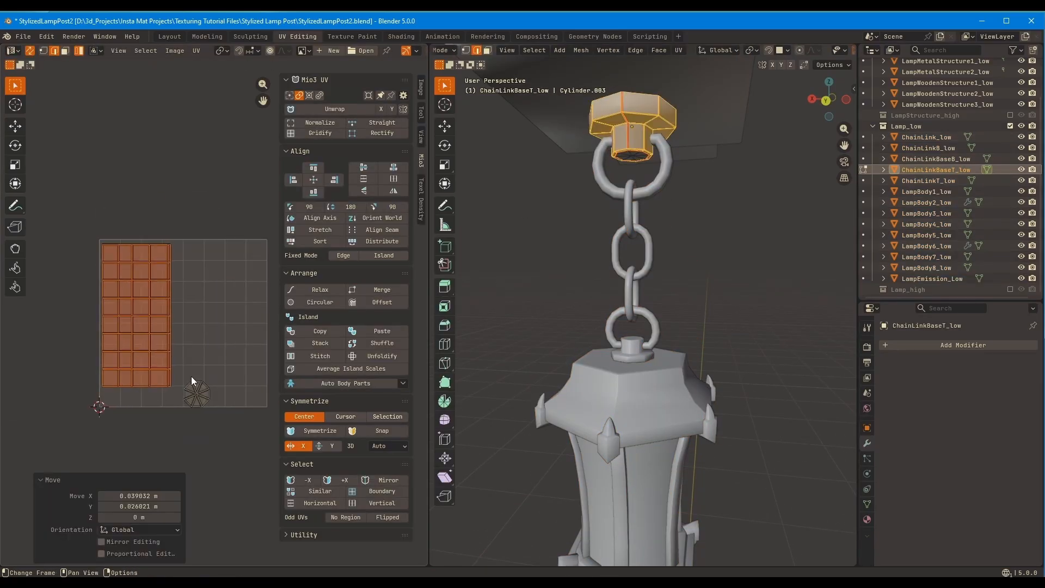
click(194, 388)
key(g)
click(191, 258)
Sort the upper chain base's UV islands and move them together outside the UV square
key(a)
click(332, 241)
scroll(231, 308, up, 2)
middle_drag(235, 305, 228, 301)
key(g)
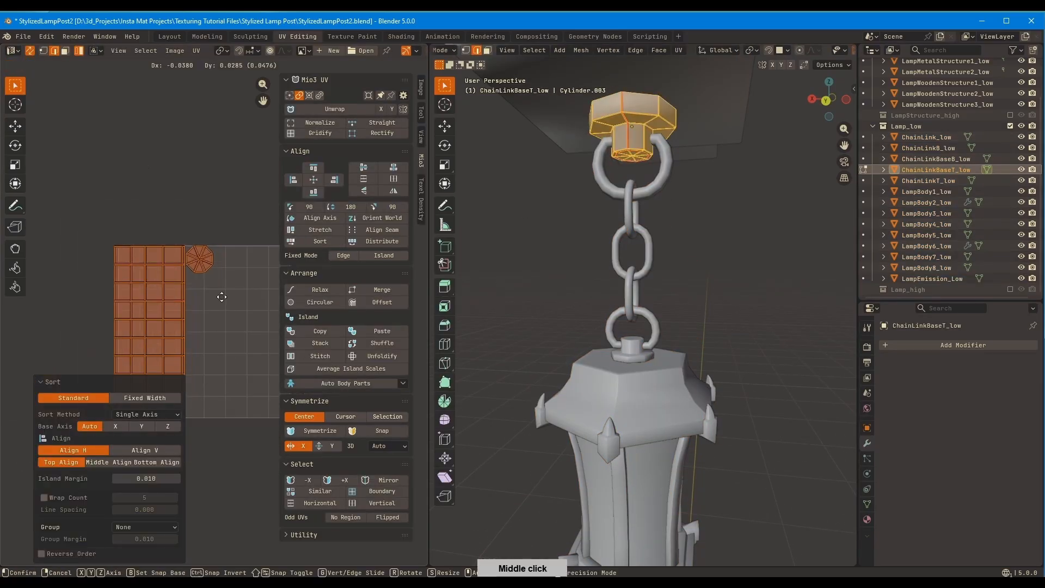
click(111, 144)
Sort the UV islands of the lower chain base ChainLinkBaseB_low and move them outside the UV square
key(Tab)
click(631, 351)
key(Tab)
click(327, 241)
key(g)
click(210, 183)
key(Tab)
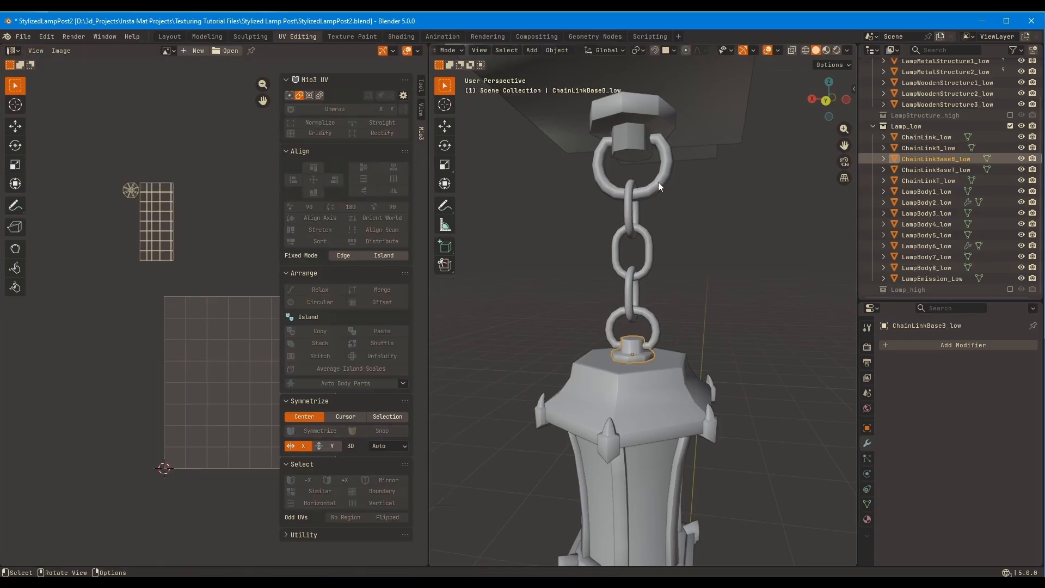
Open the chain link meshes together, spread their overlapping UV islands side by side and select them all
click(658, 182)
key(Tab)
key(Tab)
key(Tab)
drag(179, 316, 137, 279)
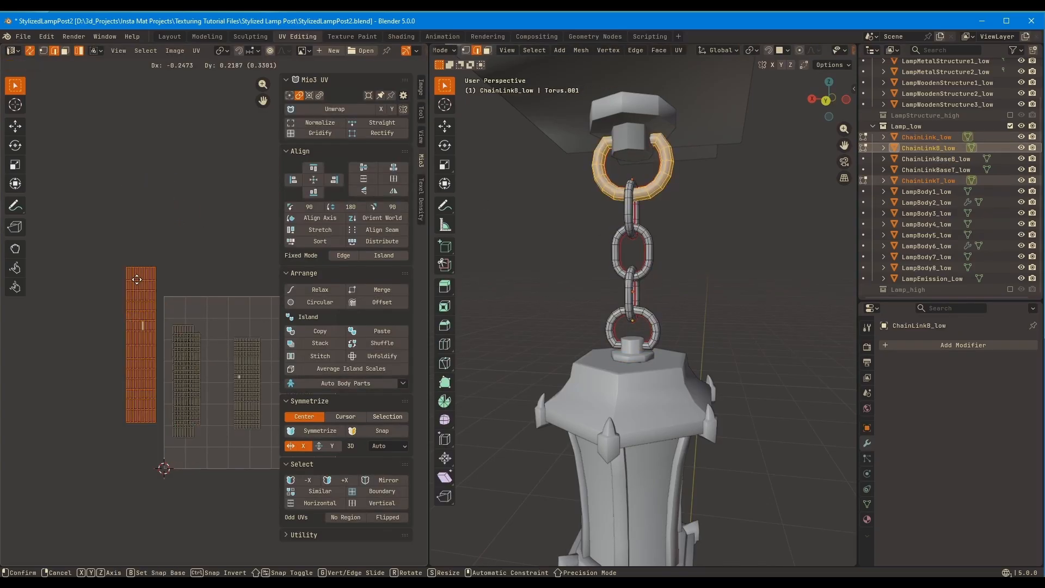
click(183, 395)
middle_drag(183, 395, 218, 414)
key(a)
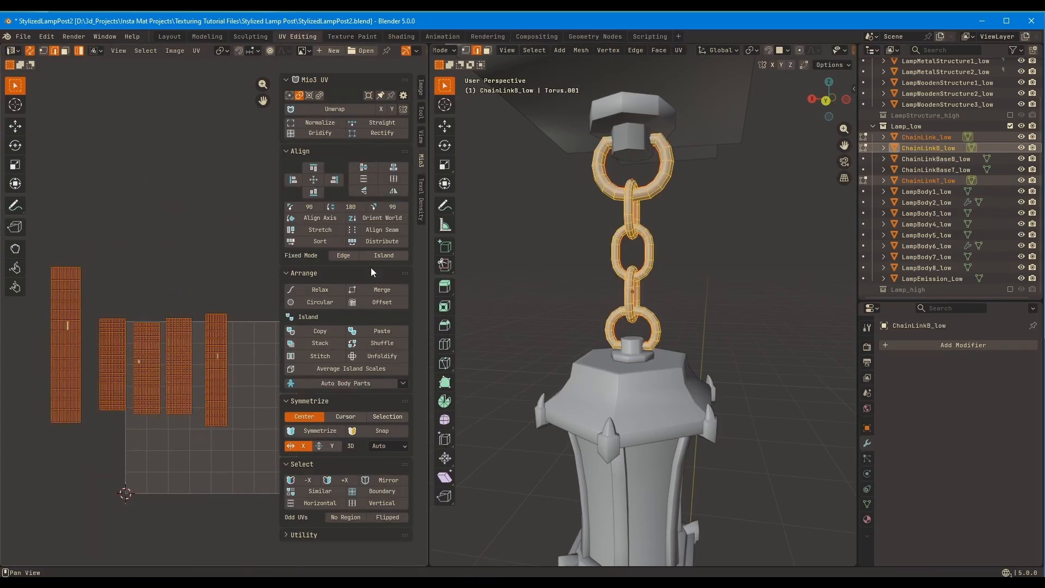
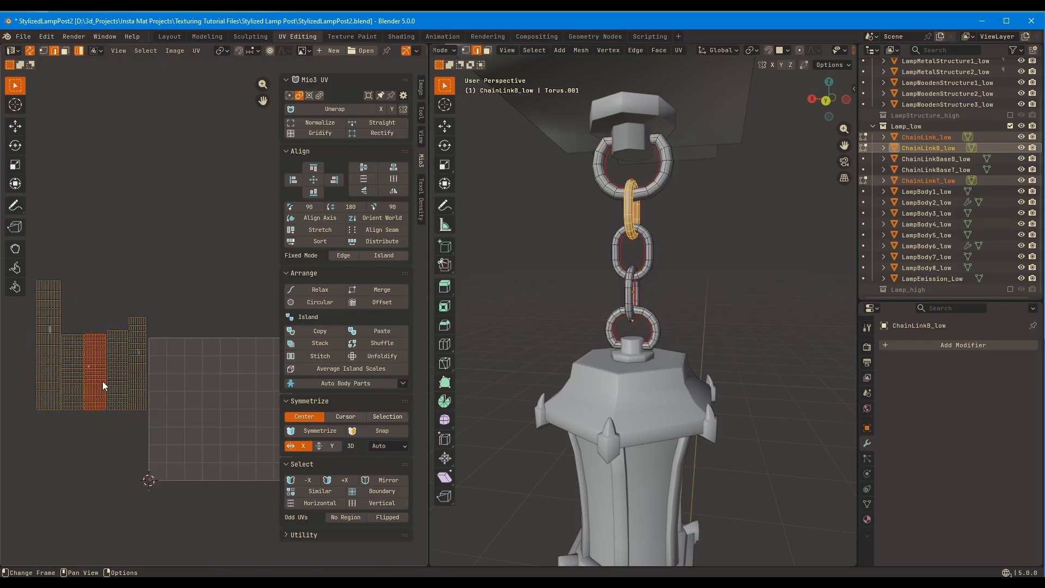
Space the chain link UV islands apart, distribute them evenly and align their bottom edges
click(116, 374)
scroll(190, 316, up, 3)
middle_drag(144, 315, 228, 254)
click(72, 349)
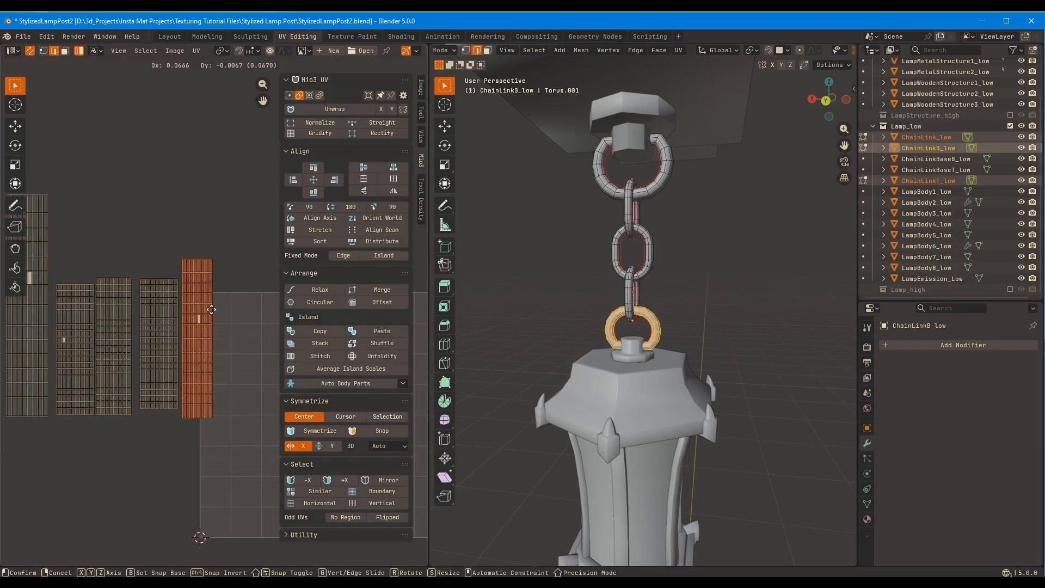
click(211, 309)
key(a)
click(372, 242)
click(314, 192)
Open the chain links and both chain bases together and move the two round cap islands aside
key(Tab)
shift+click(633, 138)
shift+click(633, 349)
middle_drag(175, 209, 214, 249)
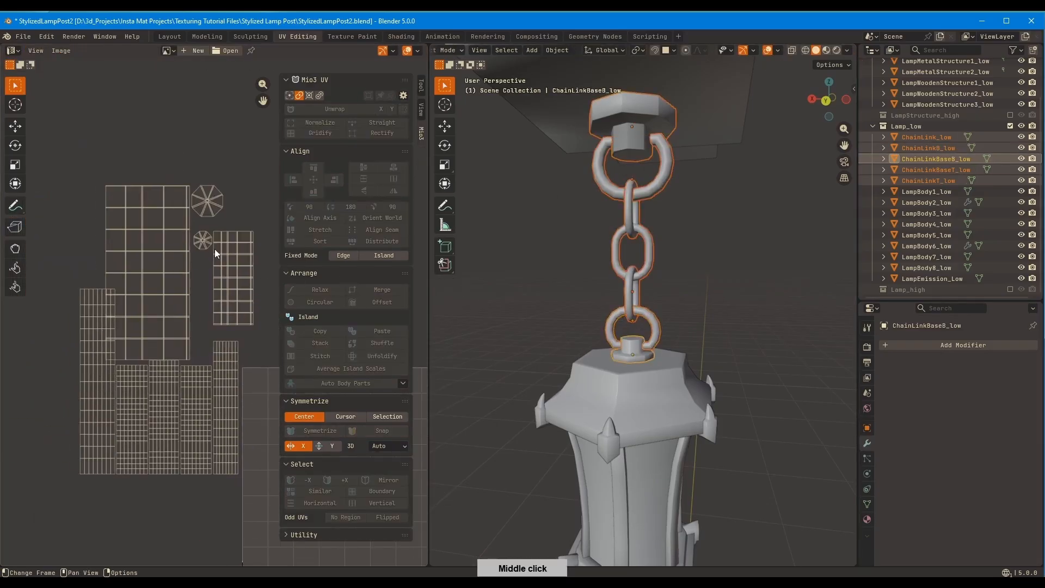
key(Tab)
drag(165, 257, 176, 207)
drag(211, 251, 224, 218)
key(g)
click(267, 191)
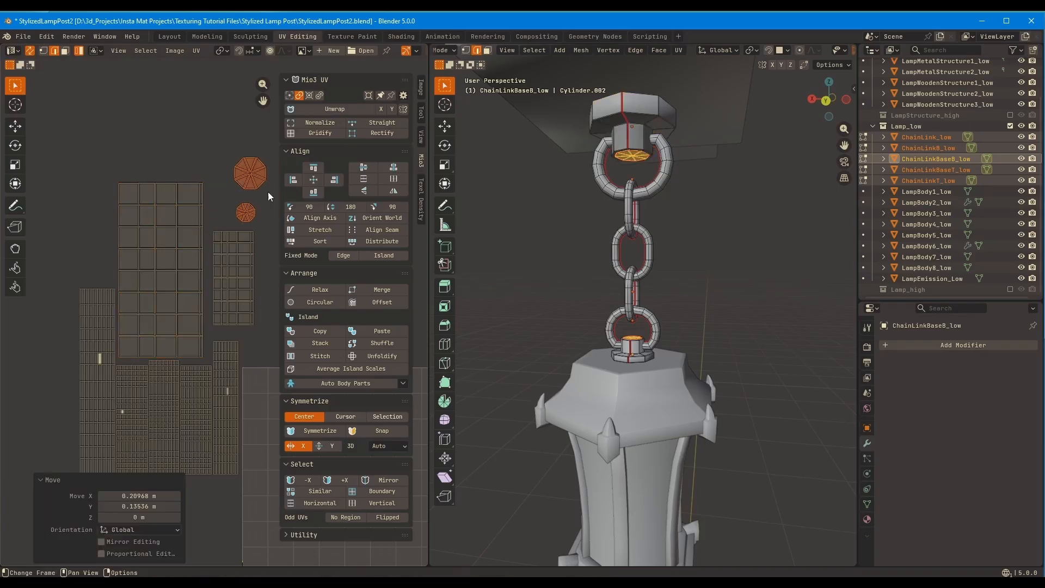
Rotate the two gridified chain base islands by -90° and place them below the chain link islands
middle_drag(235, 290, 229, 195)
click(185, 229)
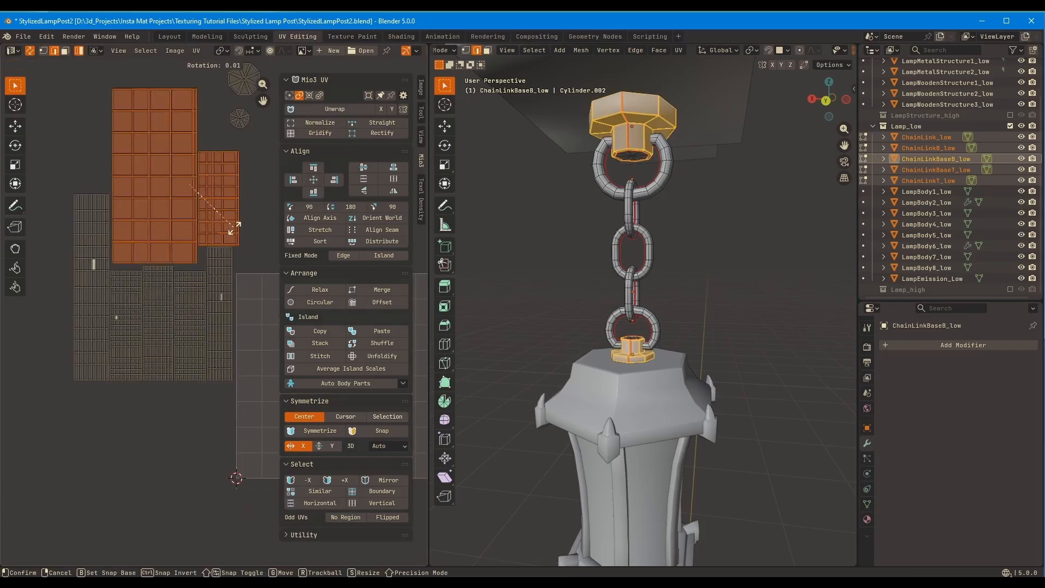
text(-90)
key(Return)
key(g)
click(208, 482)
middle_drag(208, 481, 196, 379)
click(188, 302)
key(g)
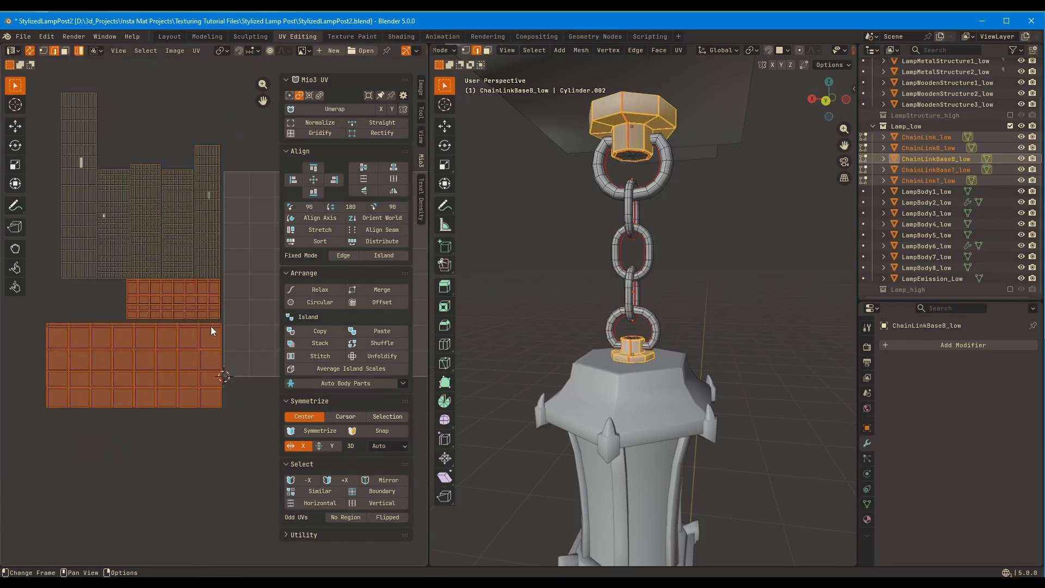
Nudge the two rotated chain base islands into a tight stack beneath the chain link islands
scroll(211, 325, up, 3)
click(185, 301)
key(g)
click(183, 304)
click(198, 344)
key(g)
click(201, 344)
Place the two round cap islands in the free gap beside the smaller chain base island
scroll(202, 346, down, 5)
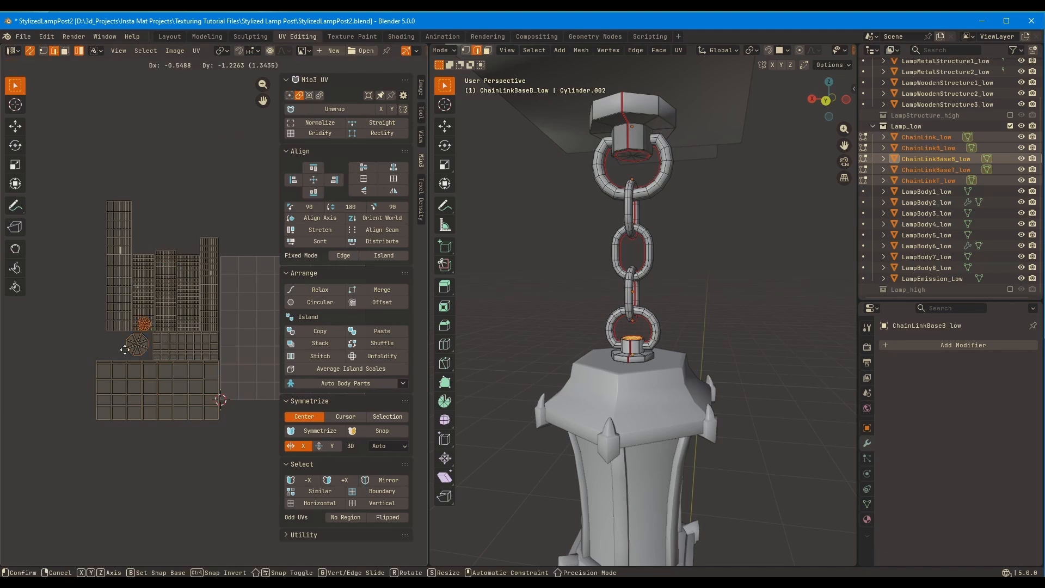
click(101, 365)
scroll(123, 276, up, 4)
middle_drag(62, 277, 129, 292)
key(g)
click(129, 293)
Select all chain UV islands and move them together as one group outside the UV square
scroll(195, 253, down, 3)
key(a)
key(g)
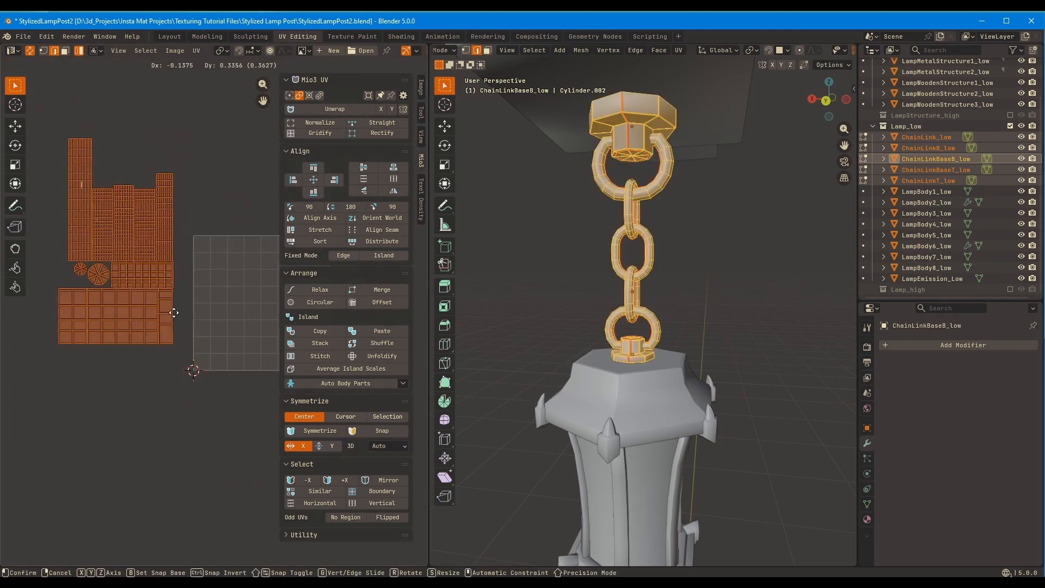
click(190, 180)
Open LampBody1_low and LampBody7_low together and move the LampBody1_low island out above the other one
key(Tab)
click(671, 365)
shift+middle_drag(642, 469, 610, 304)
key(Tab)
click(174, 348)
key(g)
click(148, 191)
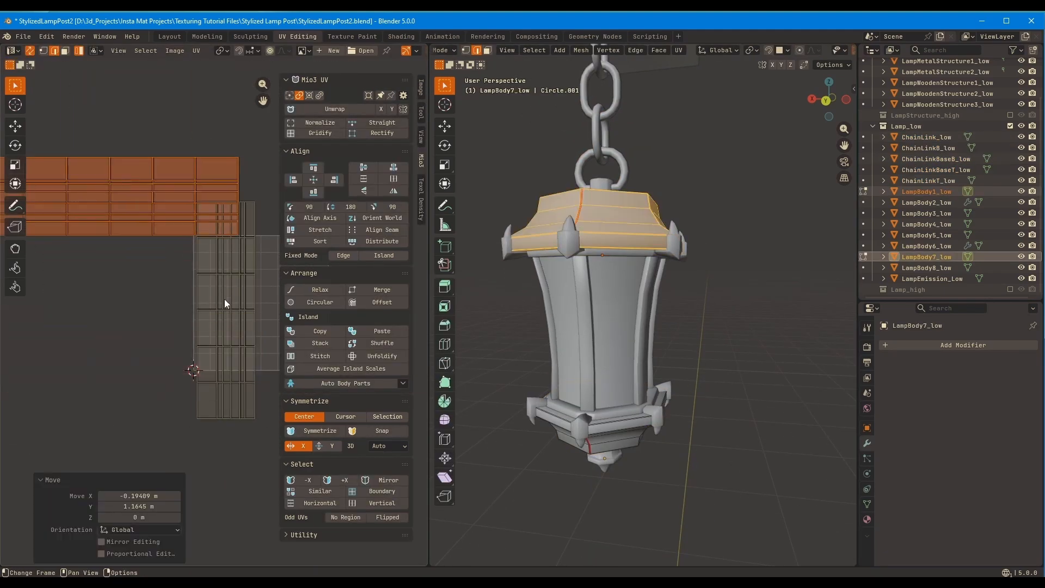
Rotate the LampBody7_low island to horizontal and place it directly beneath the LampBody1_low island
click(224, 299)
key(r)
key(g)
shift+middle_drag(219, 287, 240, 315)
drag(236, 312, 243, 354)
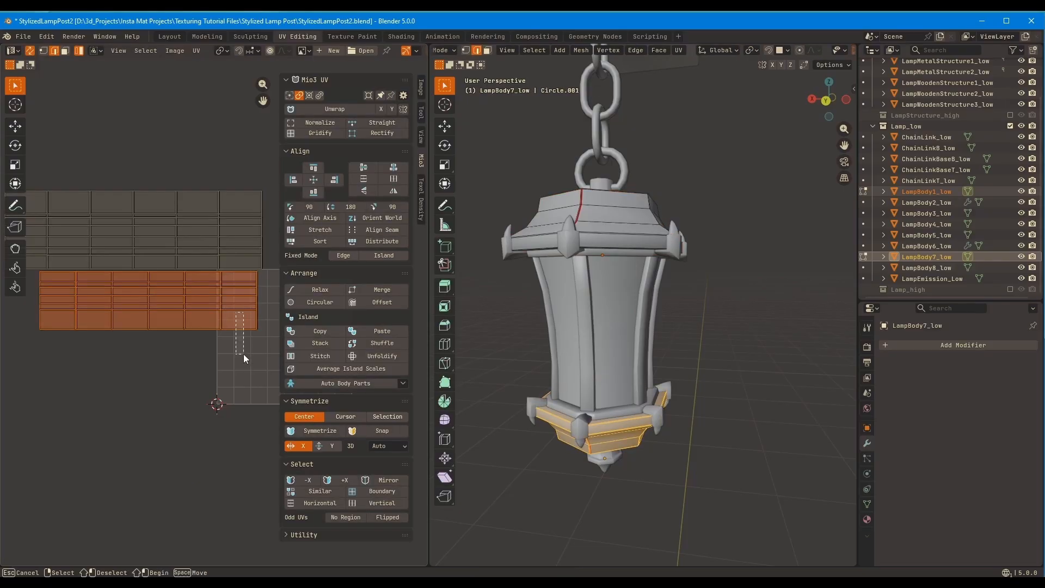
Left-align and distribute the two lamp body islands and move them together outside the UV square
click(293, 179)
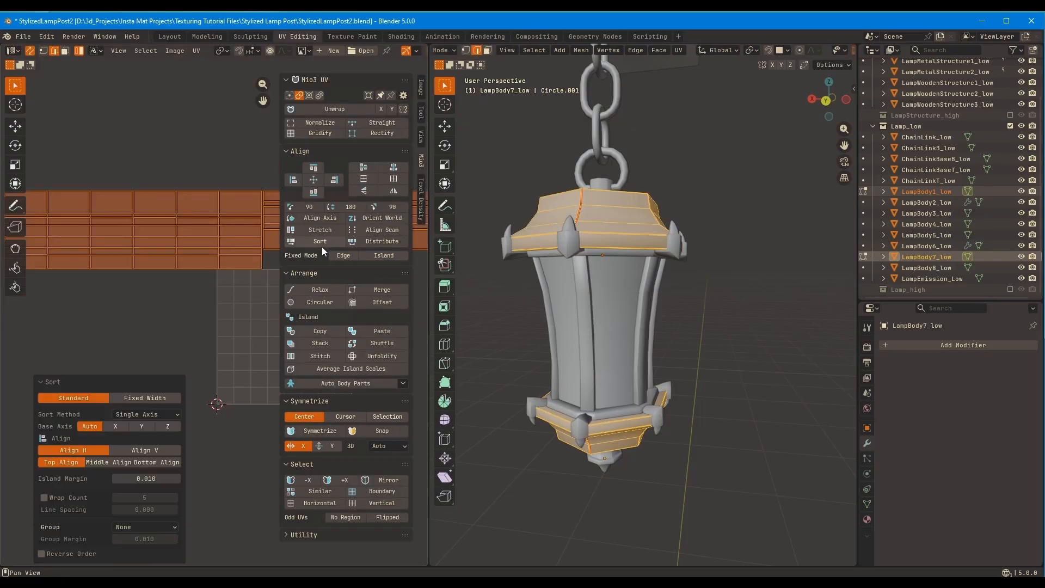
click(397, 244)
middle_drag(148, 264, 180, 319)
scroll(179, 320, down, 1)
key(g)
click(134, 402)
Open LampEmission_Low, rotate its UV islands by -90° and move them outside the UV square
key(Tab)
click(615, 298)
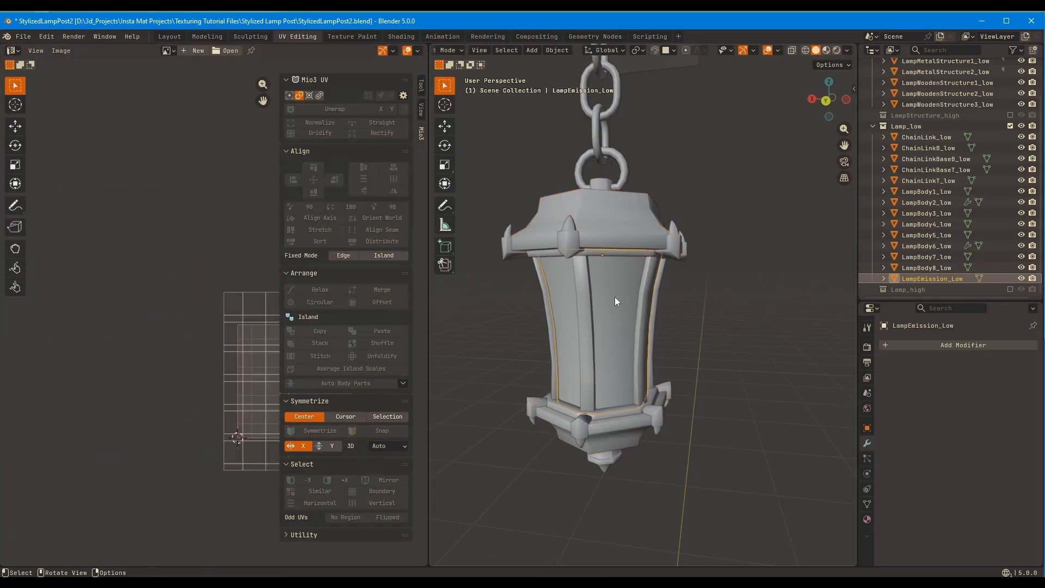
key(Tab)
middle_drag(272, 179, 247, 216)
click(309, 207)
middle_drag(226, 315, 257, 330)
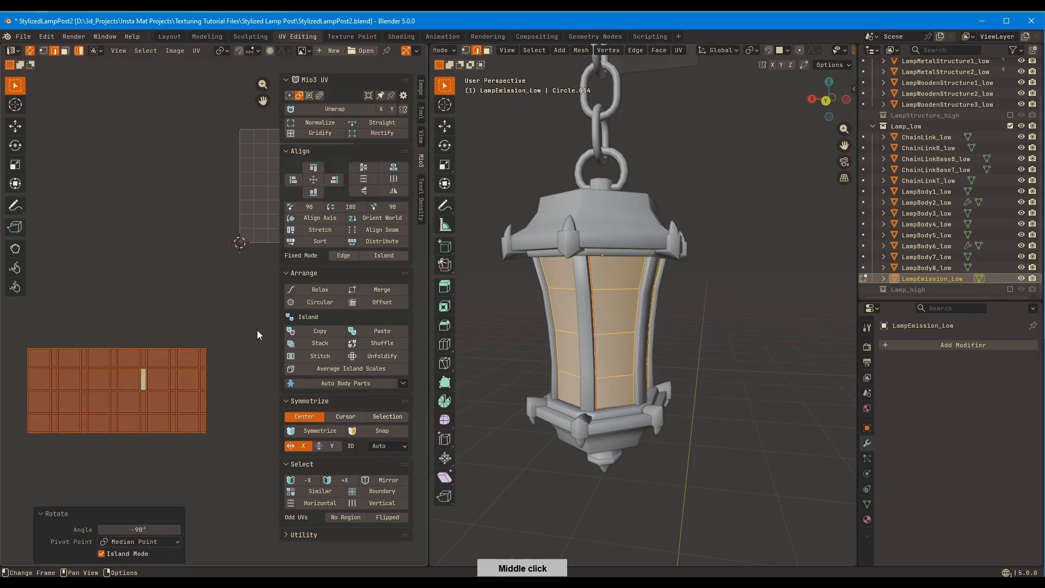
key(g)
click(245, 317)
Open LampBody4_low alone and distribute its long strip islands evenly
key(Tab)
middle_drag(616, 273, 613, 267)
click(581, 310)
key(Tab)
click(192, 489)
middle_drag(240, 507, 218, 446)
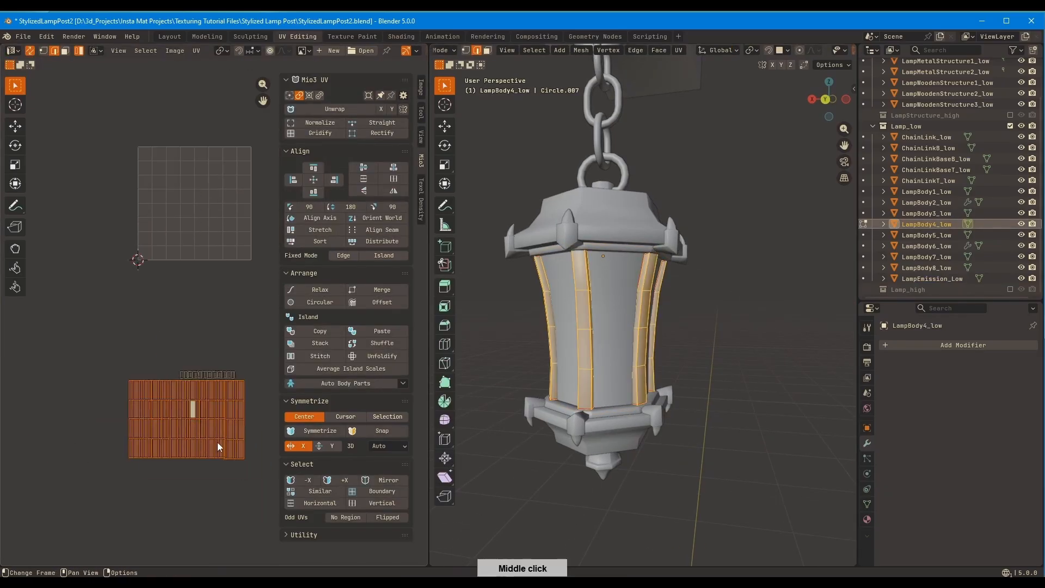
scroll(210, 348, up, 3)
drag(136, 395, 264, 422)
middle_drag(218, 479, 169, 399)
drag(235, 430, 39, 390)
click(382, 242)
Distribute the small end islands of LampBody4_low, align their bottom edges and place them just above the strips
drag(88, 308, 226, 338)
click(382, 241)
click(315, 193)
middle_drag(216, 326, 226, 322)
key(g)
ctrl+middle_drag(289, 289, 259, 265)
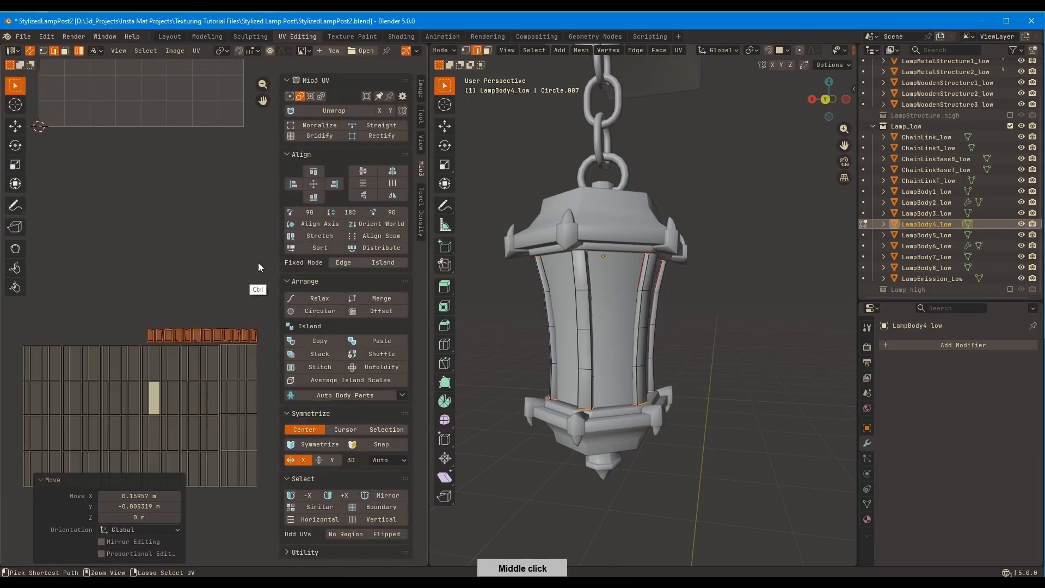
ctrl+middle_drag(222, 324, 226, 393)
Open LampBody3_low and LampBody5_low together with LampBody1_low and LampBody7_low, and rotate the two thin trim islands by -90°
key(Tab)
middle_drag(612, 317, 596, 318)
key(Tab)
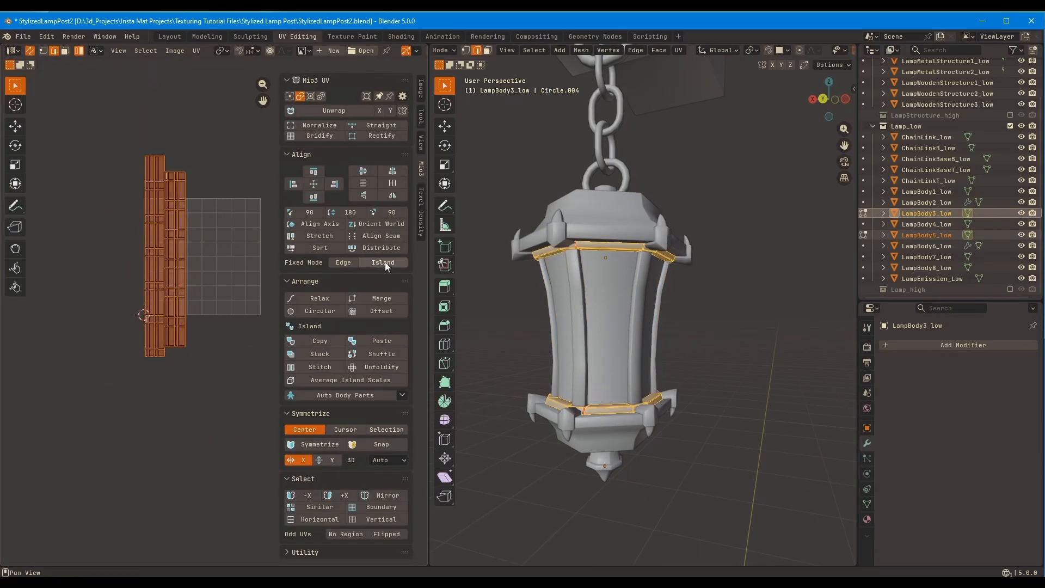
key(Tab)
shift+click(608, 224)
shift+click(622, 430)
middle_drag(207, 372, 220, 394)
key(Tab)
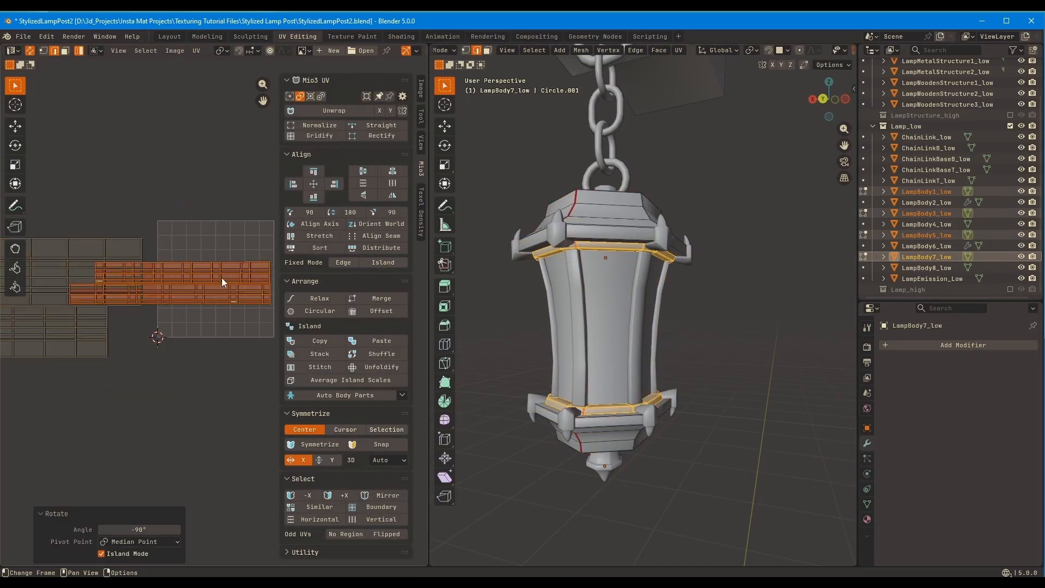
Stack the two thin trim islands between the upper and lower lamp body islands and distribute all four
key(g)
click(78, 385)
middle_drag(83, 381, 255, 366)
click(200, 314)
click(193, 365)
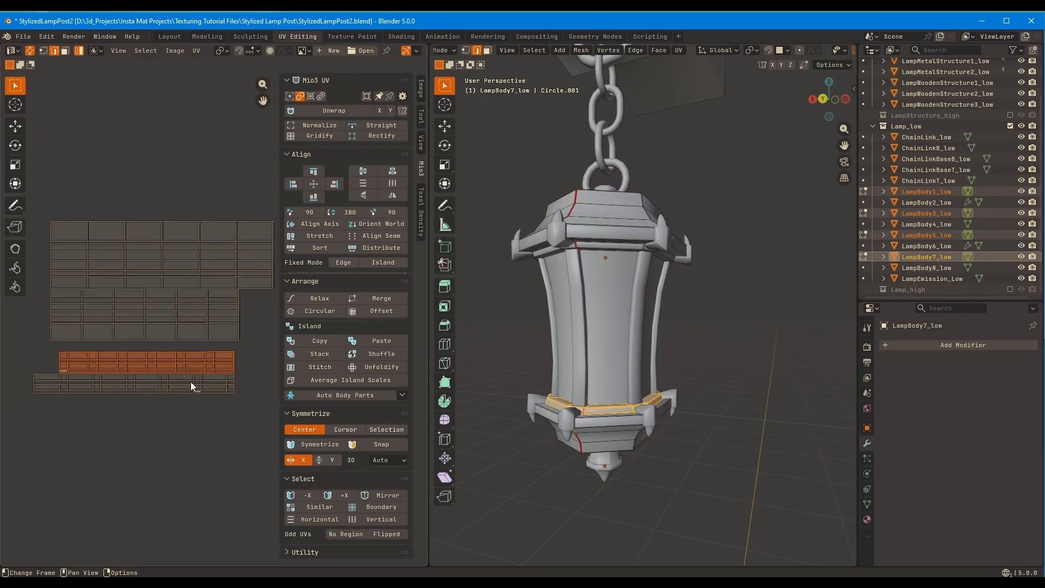
click(191, 383)
key(g)
click(207, 293)
click(204, 308)
key(g)
click(206, 323)
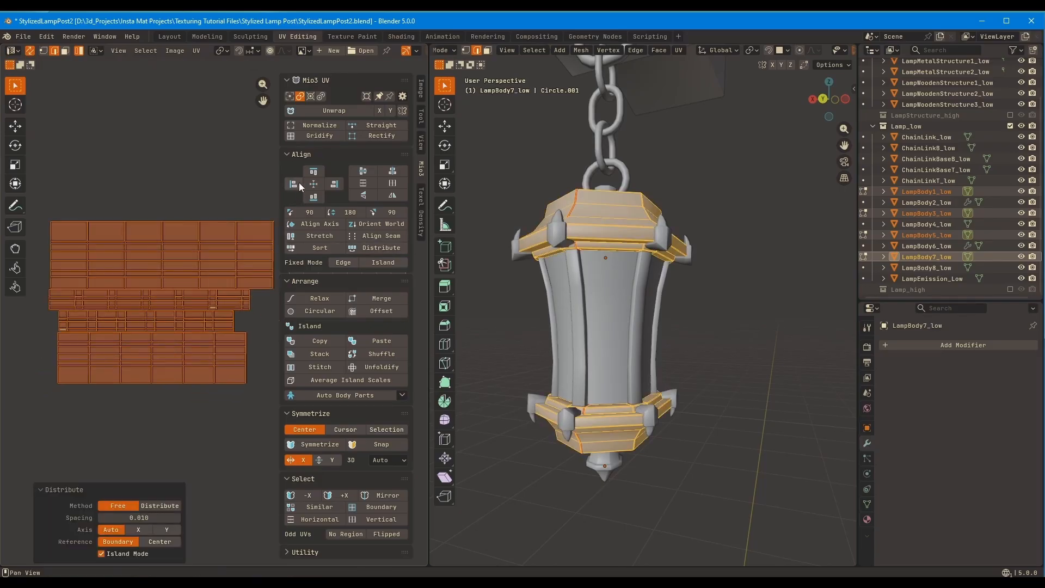
Open the stacked lamp body meshes together with LampEmission_Low and place the emission islands below the stack
key(Tab)
click(607, 302)
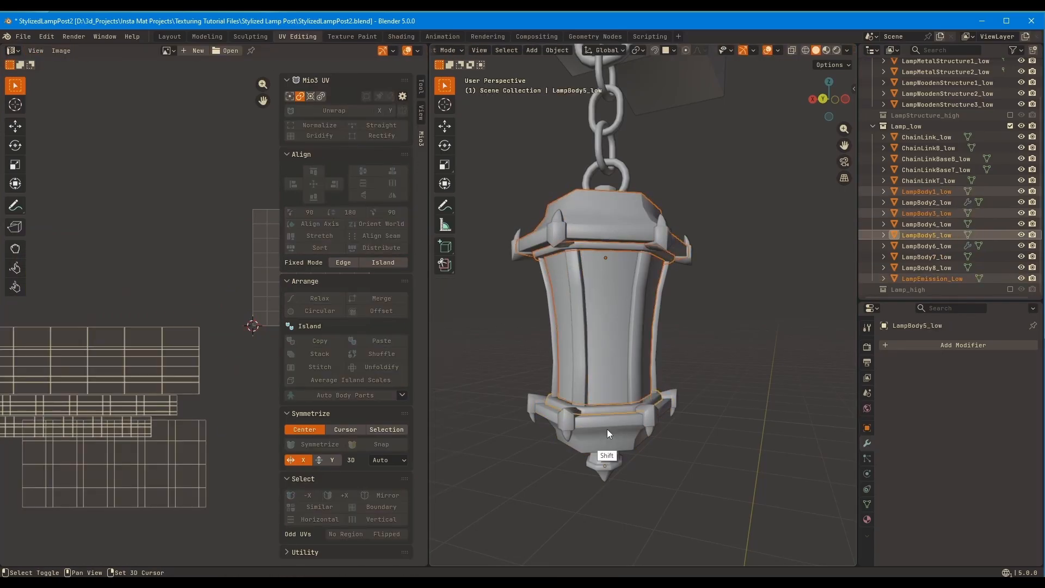
shift+click(607, 433)
key(Tab)
middle_drag(195, 466, 234, 397)
click(233, 397)
key(g)
click(194, 493)
Select all lamp body and emission islands and align them along their left edges
key(a)
middle_drag(306, 294, 314, 264)
click(293, 183)
middle_drag(265, 328, 222, 338)
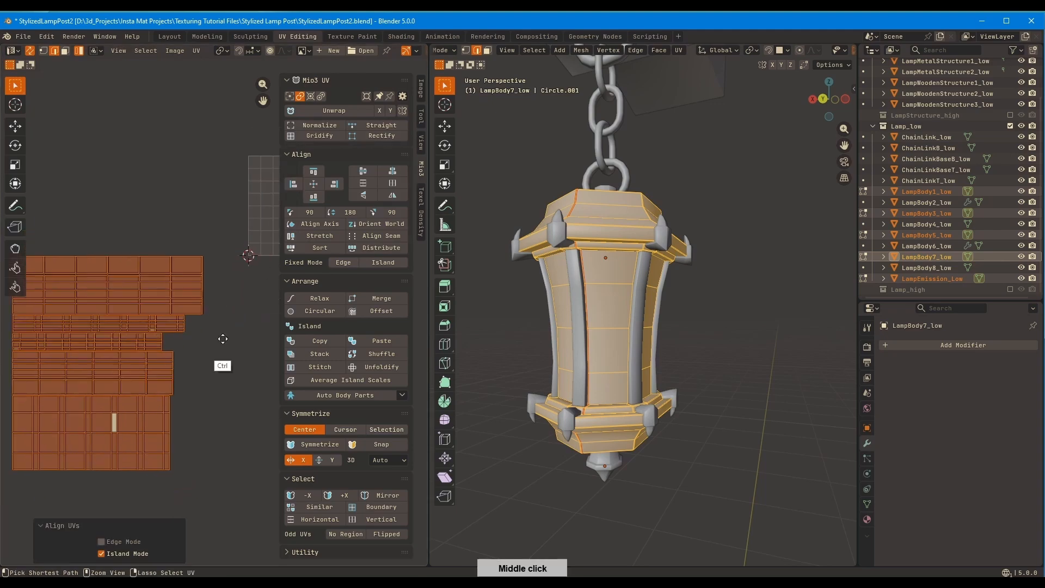
Check the UV islands of the lamp frame strips and of the upper corner ornaments LampBody2_low
key(Tab)
click(637, 326)
key(Tab)
middle_drag(161, 379, 105, 374)
key(Tab)
click(647, 249)
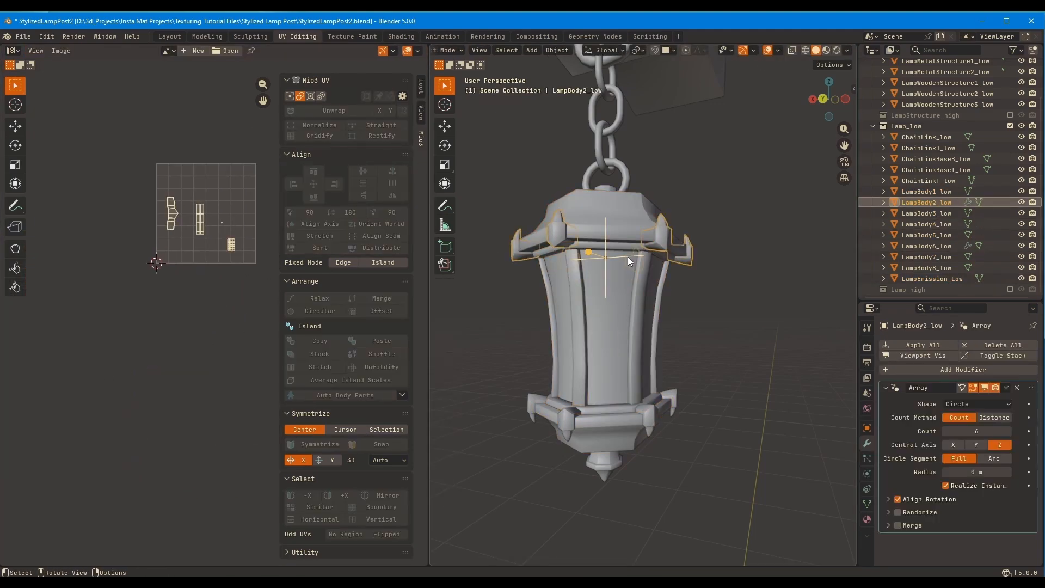
shift+click(548, 234)
key(Tab)
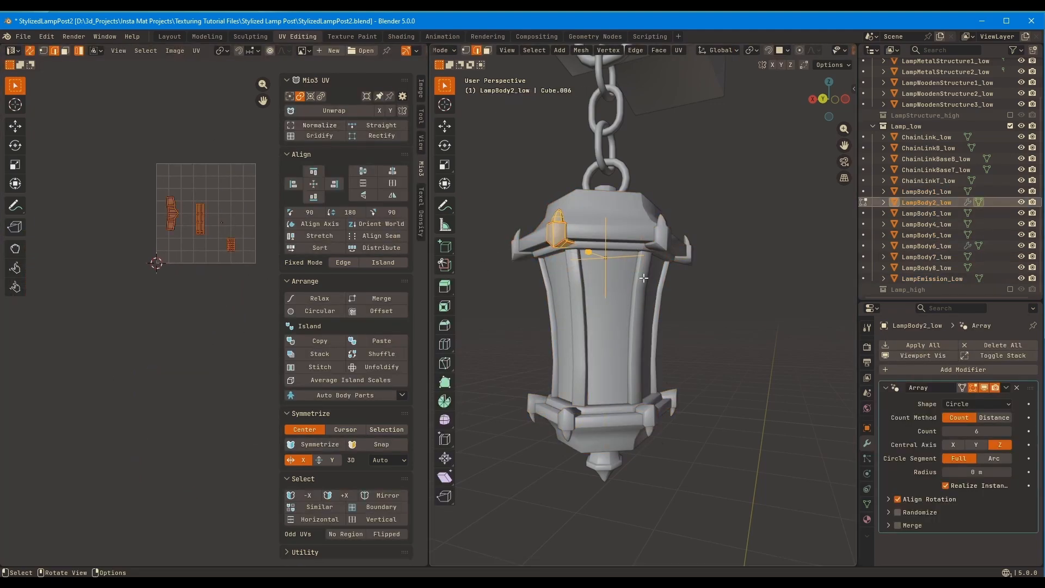
Apply the Array modifiers of LampBody2_low and LampBody6_low and open LampBody2_low for UV editing
key(Tab)
click(647, 418)
click(659, 227)
key(ctrl+a)
click(649, 416)
key(ctrl+a)
click(688, 248)
key(Tab)
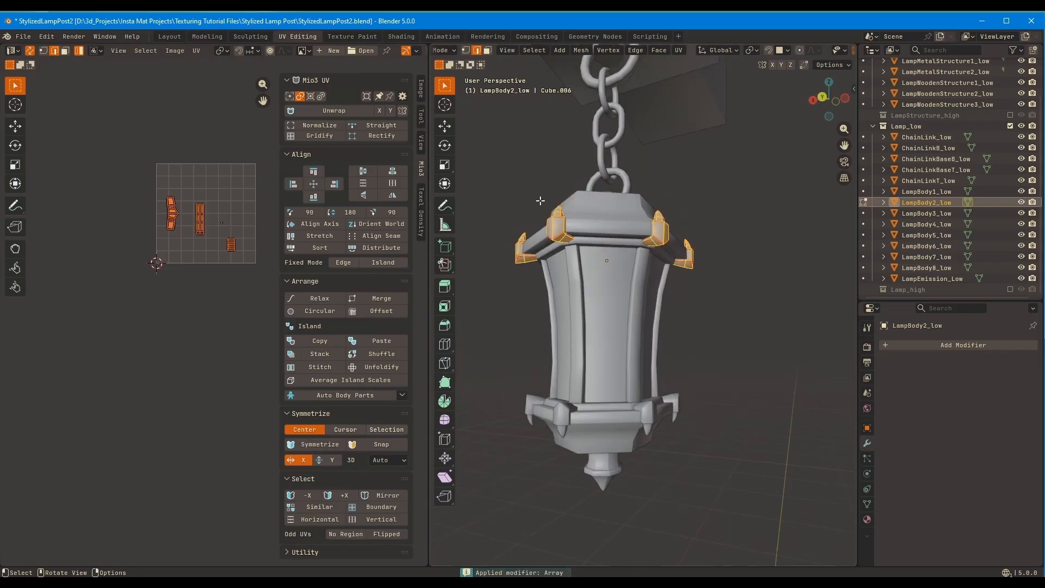
Pack the overlapping UV islands of the upper corner ornaments LampBody2_low
click(196, 51)
click(239, 260)
click(222, 423)
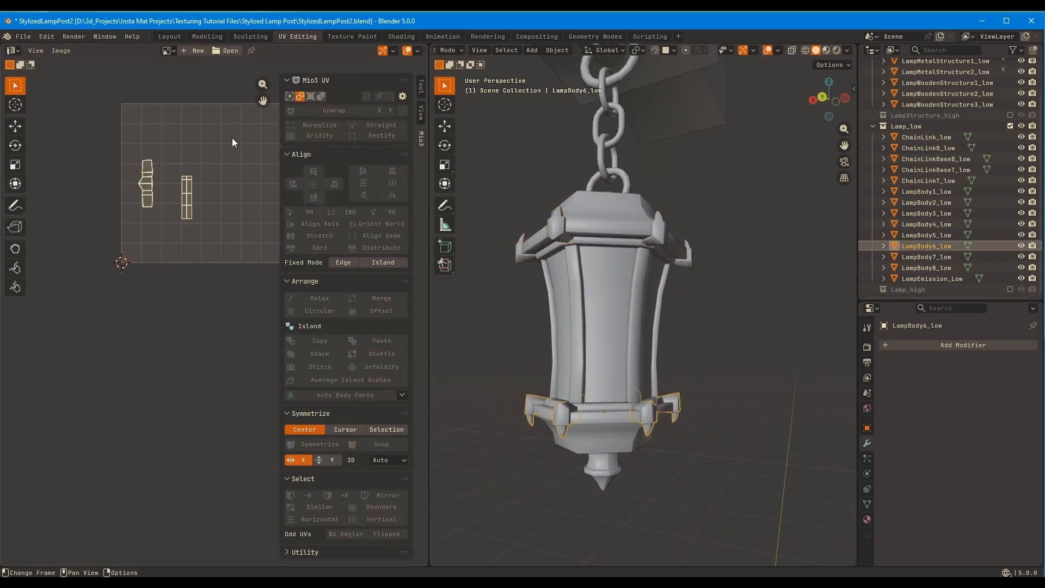
Open LampBody6_low, select all of its overlapping UV islands and pack them
key(a)
click(196, 51)
click(239, 260)
click(230, 423)
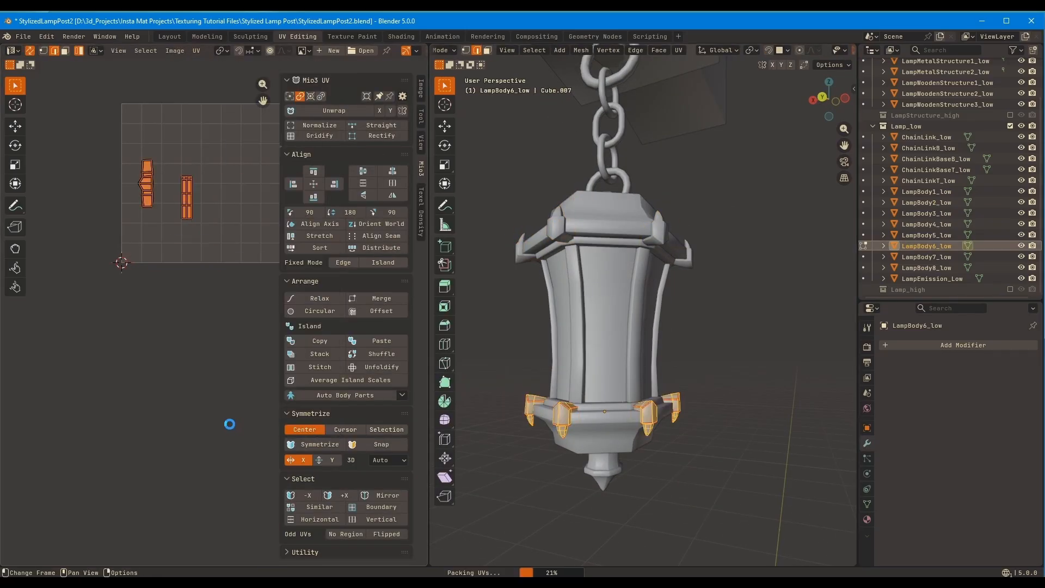
Repack the LampBody6_low UV islands with a margin of 0.1
scroll(209, 226, up, 3)
middle_drag(209, 226, 241, 334)
click(196, 51)
click(242, 260)
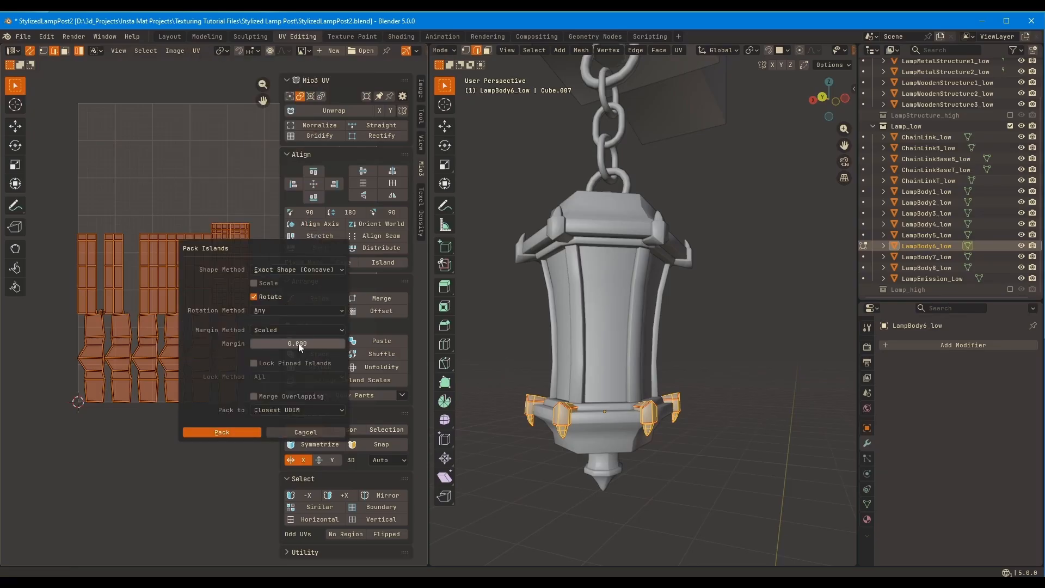
text(0.1)
click(242, 430)
Repack the LampBody6_low UV islands with a margin of 0.05
click(196, 51)
click(228, 261)
click(268, 343)
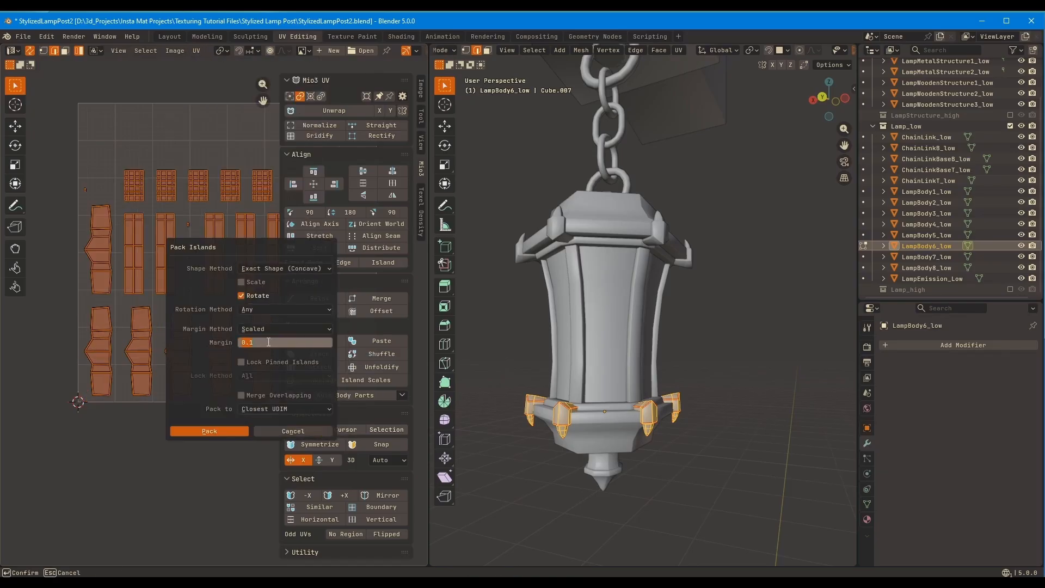
text(0.05)
click(227, 431)
Repack the LampBody6_low UV islands with a margin of 0.04, and again with a margin of 0.025
click(197, 51)
click(229, 260)
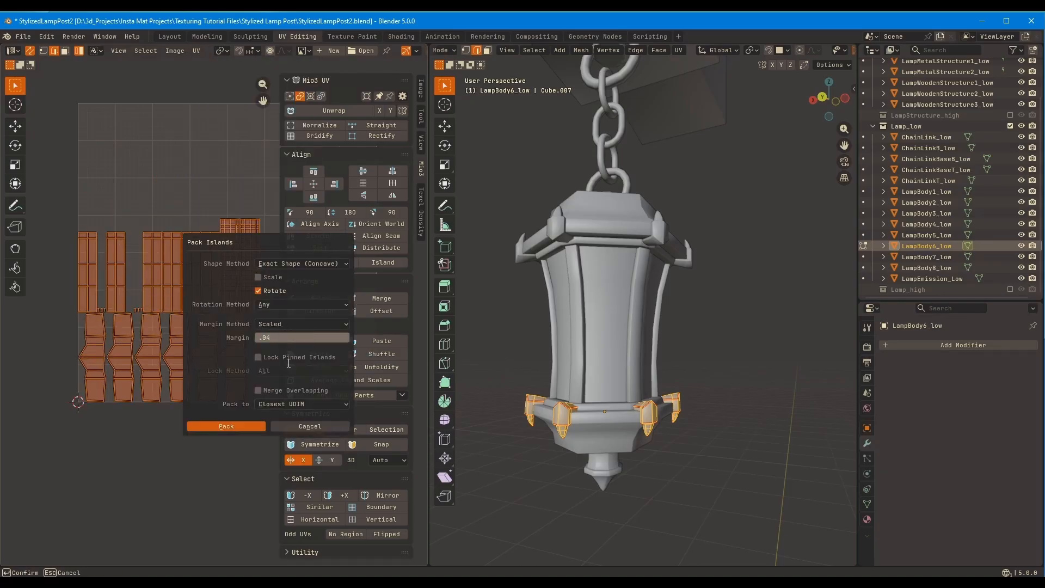
click(231, 427)
click(197, 51)
click(240, 263)
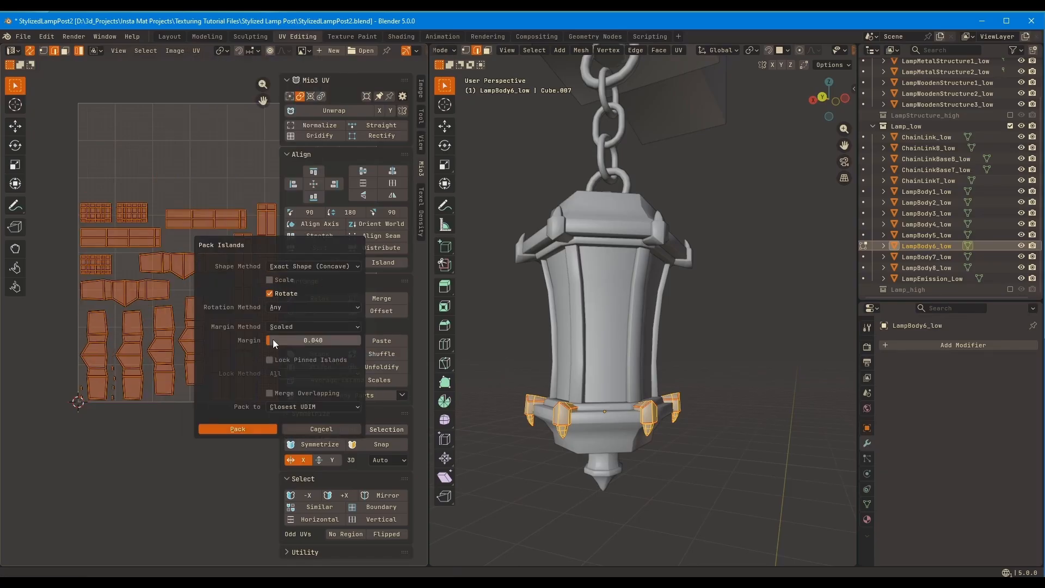
click(250, 426)
Leave LampBody6_low and repack the UV islands of the upper corner ornaments LampBody2_low
key(Tab)
click(560, 224)
key(Tab)
click(196, 51)
click(217, 262)
click(211, 426)
Move all LampBody6_low UV islands above the UV tile, clear of the LampBody2_low islands
key(Tab)
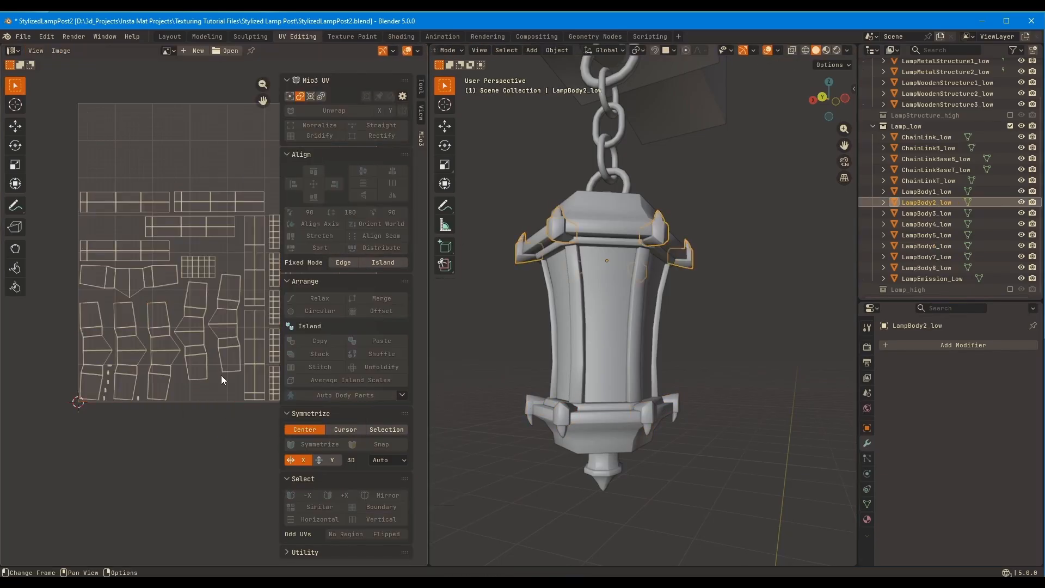
click(645, 410)
key(Tab)
middle_drag(165, 377, 152, 404)
shift+click(558, 226)
middle_drag(270, 232, 259, 350)
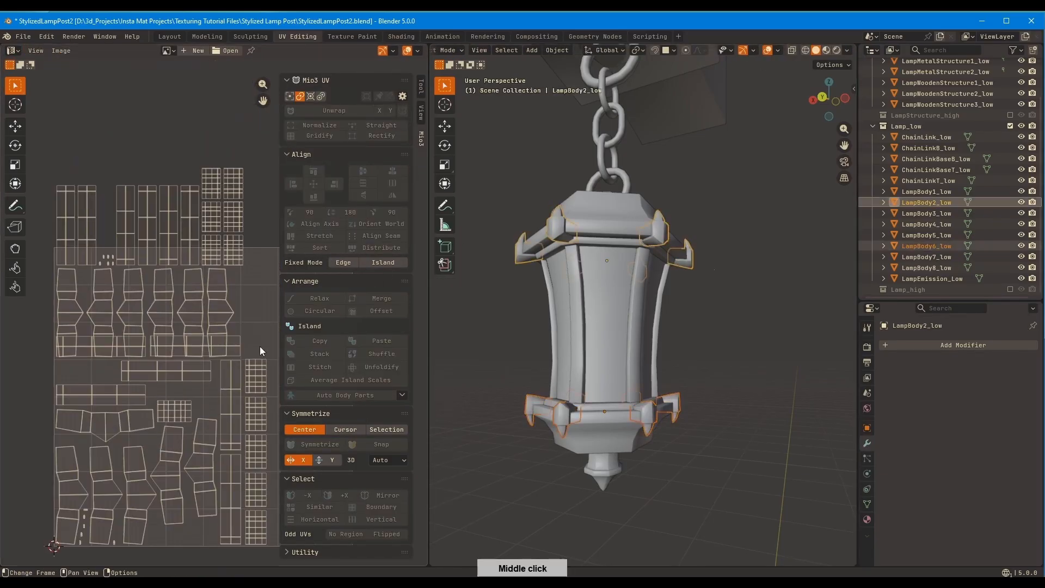
click(490, 389)
click(650, 414)
click(559, 227)
click(652, 418)
key(Tab)
key(g)
click(269, 206)
Open LampBody2_low and LampBody6_low together for editing and move the six long strip islands of LampBody2_low outside the UV tile
key(Tab)
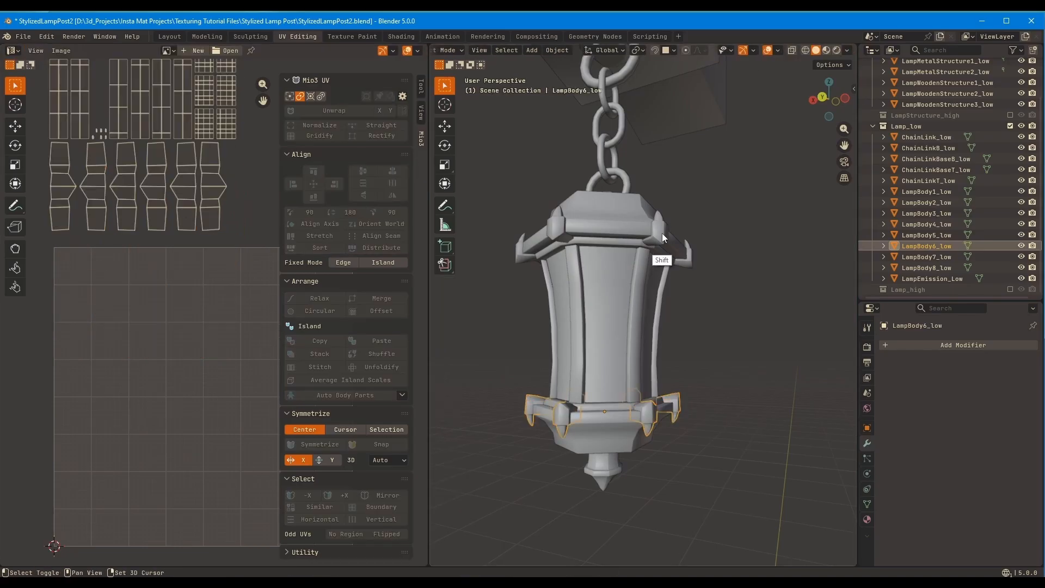
shift+click(661, 232)
key(Tab)
middle_drag(173, 371, 156, 340)
click(158, 339)
shift+click(109, 361)
shift+click(221, 446)
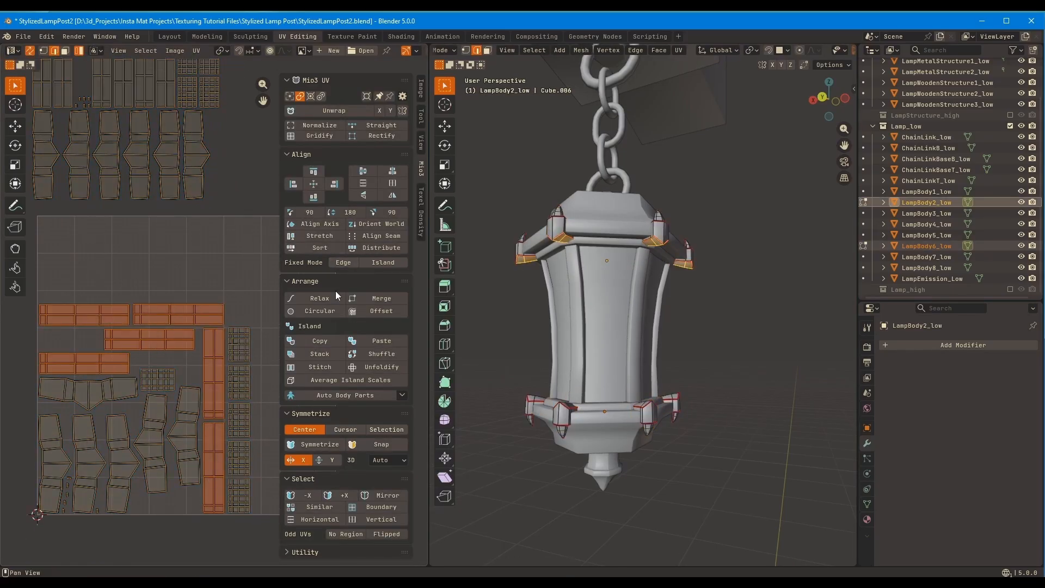
click(370, 247)
key(ctrl+z)
scroll(214, 316, down, 3)
middle_drag(214, 315, 278, 300)
key(g)
click(155, 309)
Rotate the four horizontal LampBody2_low strips by 90° and sort all six strips into one row outside the tile
shift+click(154, 349)
shift+click(153, 400)
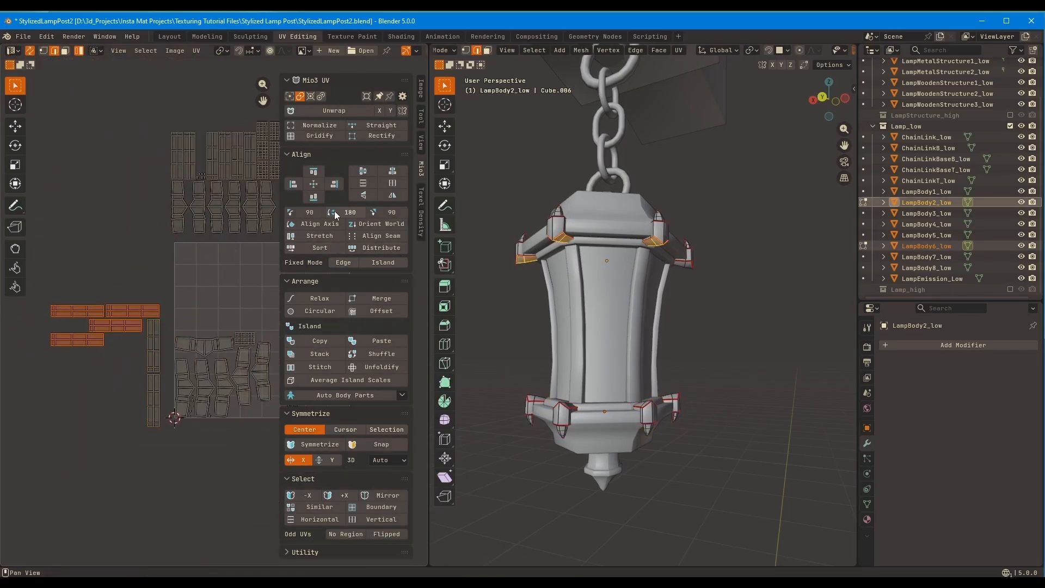
click(309, 212)
shift+click(154, 400)
shift+click(153, 354)
click(383, 248)
key(ctrl+z)
click(322, 248)
key(g)
click(178, 399)
Distribute the long strip islands of LampBody6_low and move them outside the UV tile near the other strips
click(159, 233)
middle_drag(173, 283, 266, 323)
shift+click(214, 226)
click(371, 249)
key(g)
click(179, 343)
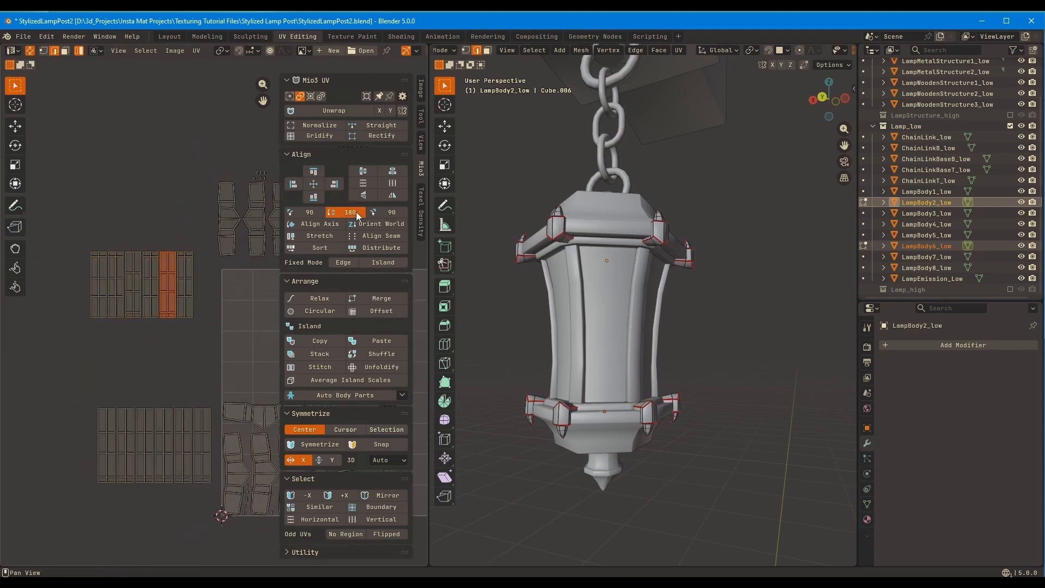
Rotate the reversed LampBody6_low strip by 180°, then bottom-align and distribute the strips into an even row
click(350, 212)
click(313, 196)
click(380, 248)
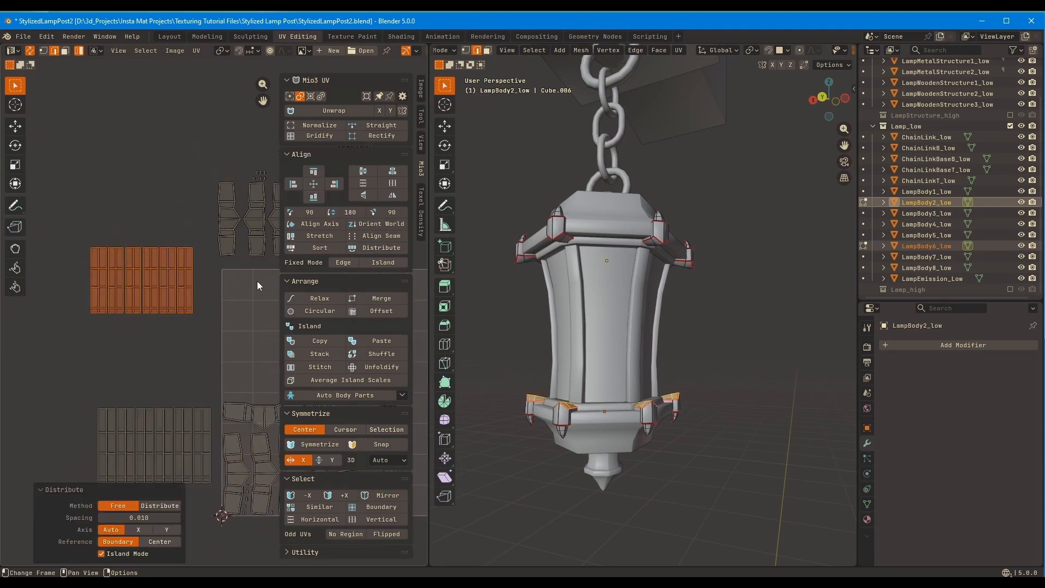
key(g)
click(264, 261)
middle_drag(263, 261, 143, 294)
drag(106, 272, 235, 242)
click(380, 249)
drag(215, 147, 256, 212)
middle_drag(229, 260, 168, 213)
drag(243, 504, 191, 342)
click(328, 250)
key(ctrl+z)
Move the separate grid-shaped tip island of LampBody2_low beside the column of matching tip islands
drag(235, 510, 197, 440)
middle_drag(197, 440, 172, 435)
click(123, 382)
key(g)
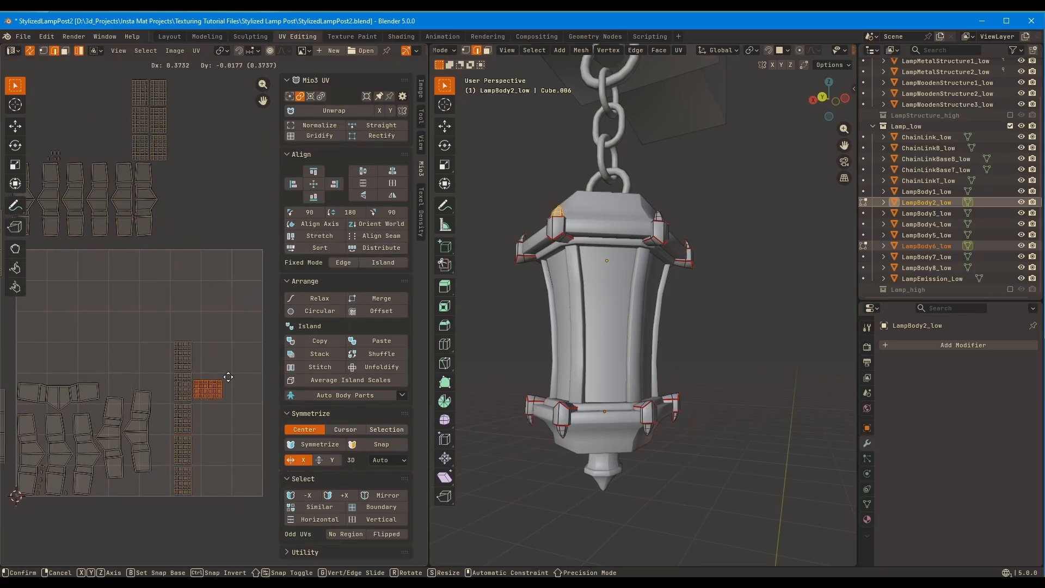
click(238, 385)
Sort the column of LampBody2_low tip islands into a row and rotate the differently oriented one by 90°
drag(232, 307, 172, 479)
click(328, 250)
click(214, 264)
middle_drag(196, 334, 223, 327)
click(234, 265)
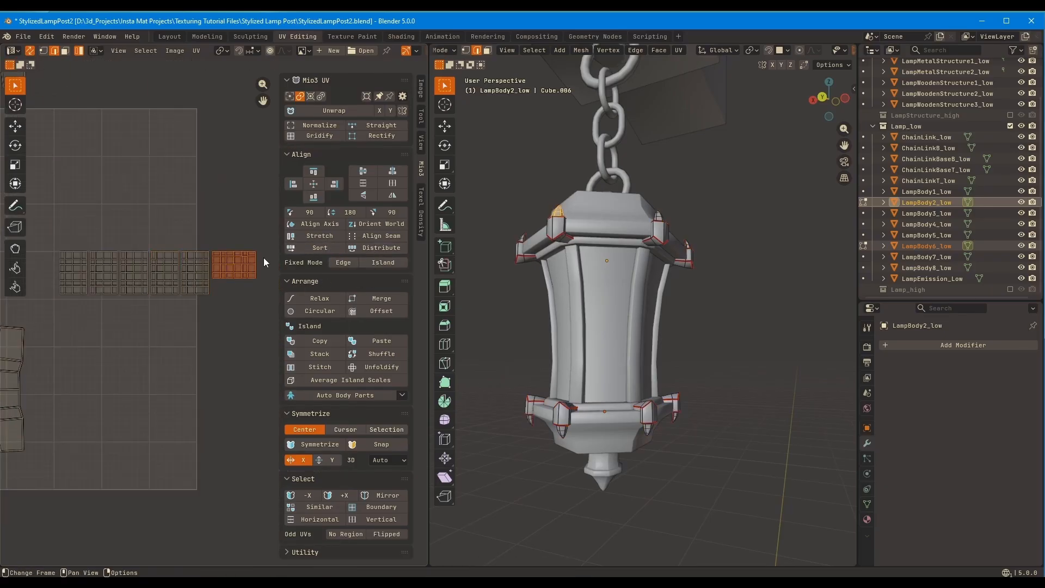
click(305, 213)
ctrl+middle_drag(191, 292, 194, 280)
Sort all six LampBody2_low tip islands into rows using a wrap count of 3
drag(48, 328, 249, 245)
click(333, 249)
click(80, 497)
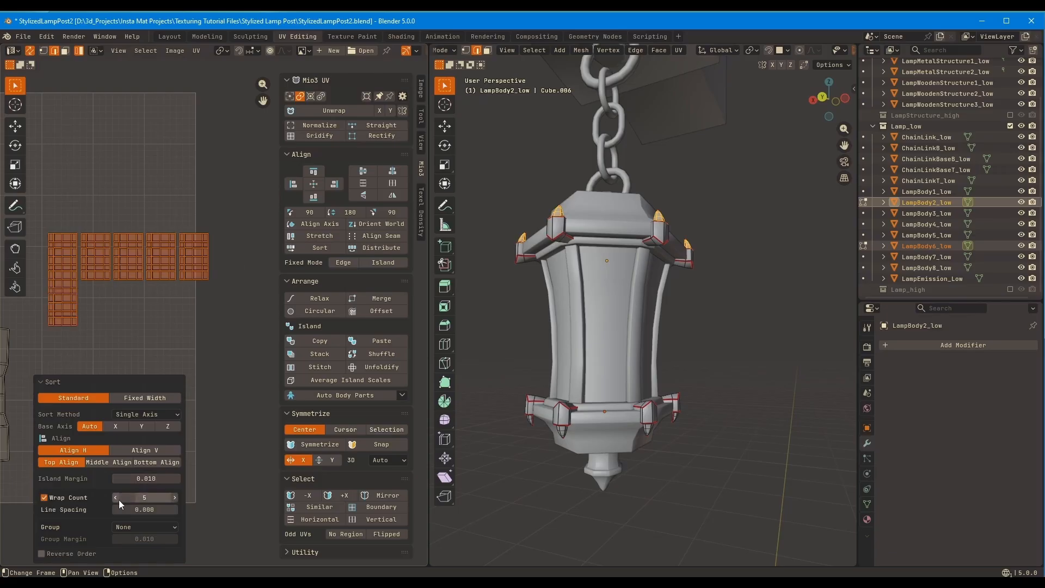
double_click(118, 498)
middle_drag(154, 334, 214, 370)
click(217, 334)
key(ctrl+z)
middle_drag(125, 371, 216, 360)
ctrl+middle_drag(216, 360, 213, 379)
Rotate the horizontal body island of LampBody2_low by 90° and the two reversed body islands by 180°
click(121, 328)
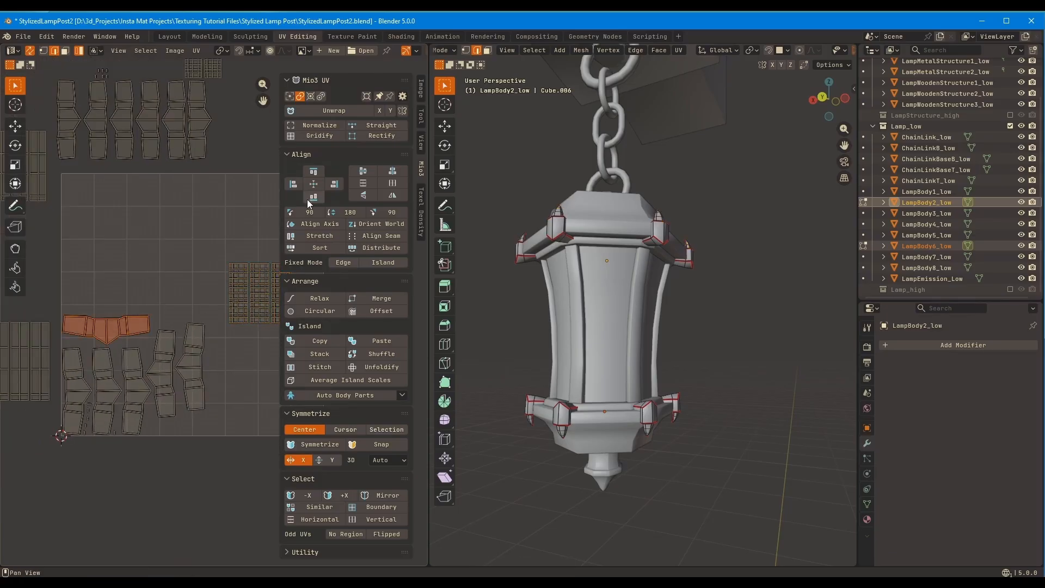
click(305, 212)
drag(217, 348, 158, 381)
click(339, 212)
drag(100, 329, 212, 472)
click(329, 250)
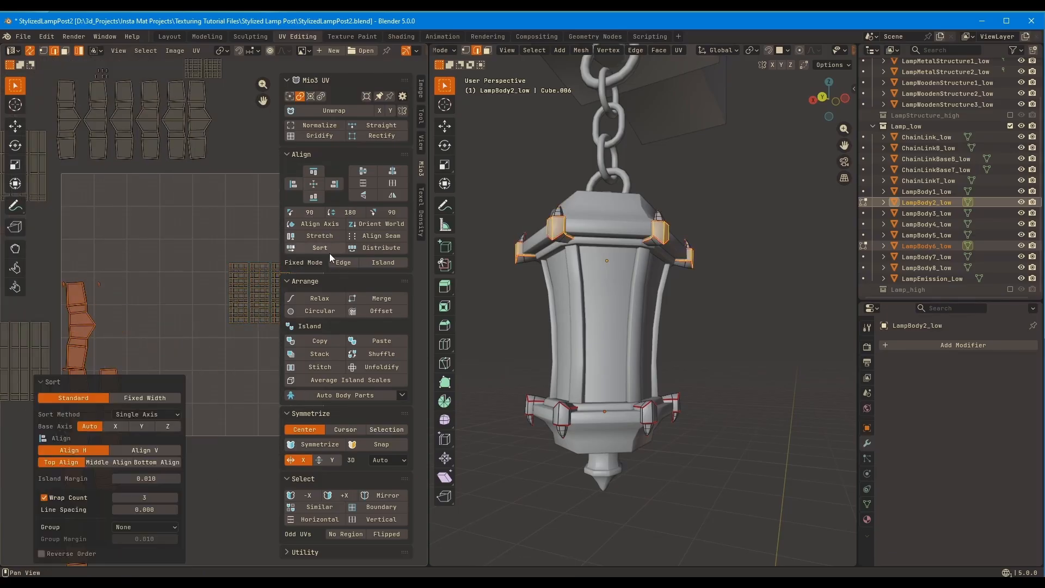
key(ctrl+z)
Sort the six large body islands of LampBody2_low into rows of three
click(194, 376)
drag(54, 452, 221, 312)
click(327, 249)
Rotate the reversed large body islands of LampBody6_low by 180° to match the others
middle_drag(163, 327, 179, 427)
click(225, 240)
click(175, 263)
shift+click(153, 261)
shift+click(126, 260)
shift+click(205, 255)
click(341, 213)
Select the large body islands of LampBody6_low and sort them with a wrap count of 3
drag(228, 307, 92, 241)
click(225, 246)
shift+click(202, 245)
shift+click(176, 244)
shift+click(148, 243)
click(329, 250)
Move the LampBody2_low body islands aside, then sort the uncovered tiny islands and place them separately
middle_drag(171, 430, 199, 239)
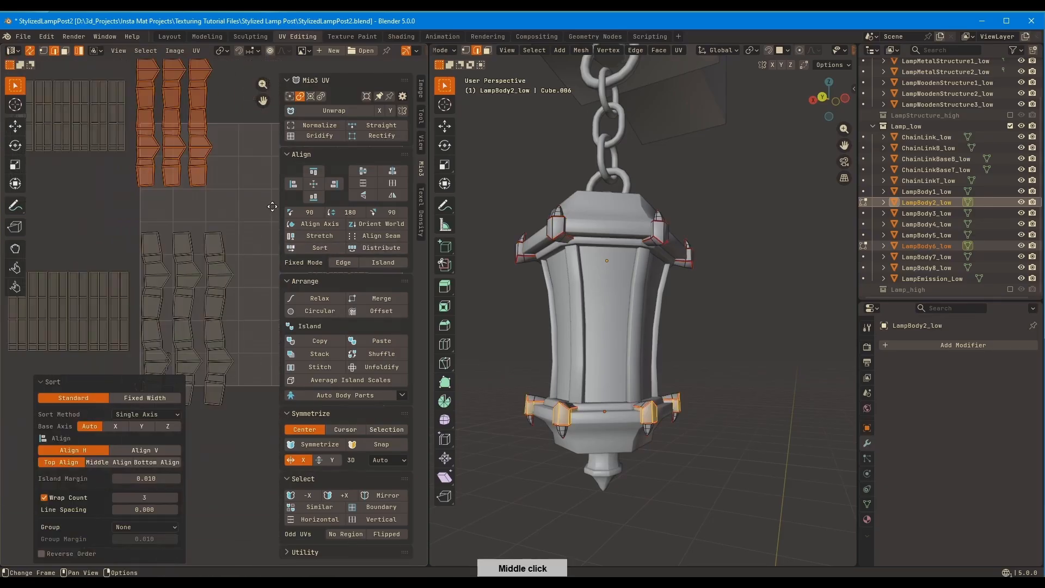
click(129, 261)
shift+click(159, 300)
key(g)
click(282, 310)
drag(166, 362, 130, 315)
click(327, 249)
key(g)
click(163, 305)
Sort the tiny rounded islands three per row, with a line spacing and island margin of 0.005
middle_drag(163, 305, 181, 238)
click(349, 213)
click(321, 248)
shift+middle_drag(181, 238, 265, 308)
shift+drag(153, 509, 158, 507)
double_click(156, 510)
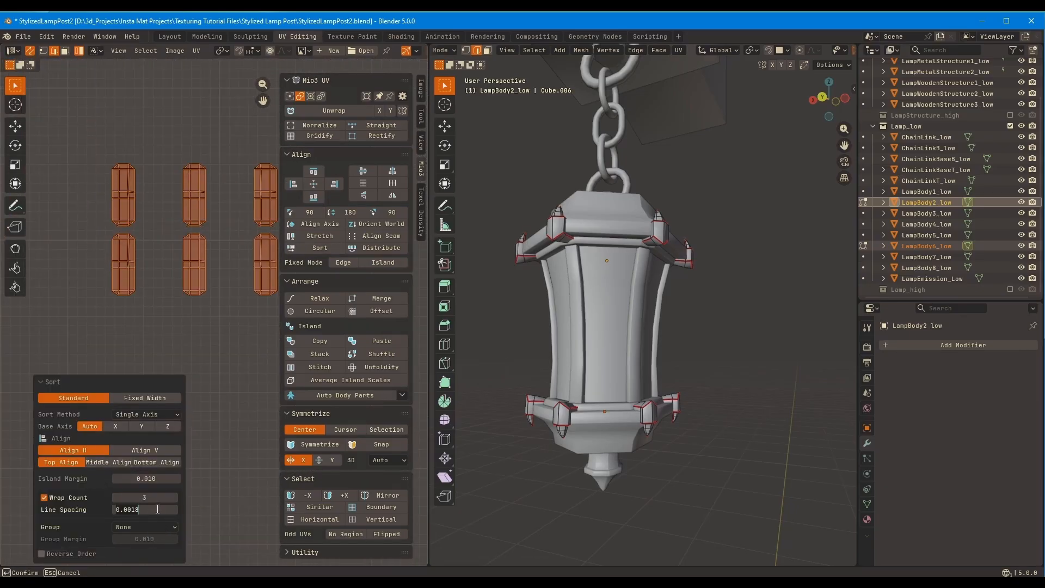
text(0.005)
key(Return)
double_click(153, 478)
text(0.005)
key(Return)
Select the grid-shaped tip islands of LampBody2_low and re-sort them into a compact block
ctrl+middle_drag(249, 234, 221, 381)
drag(214, 174, 176, 152)
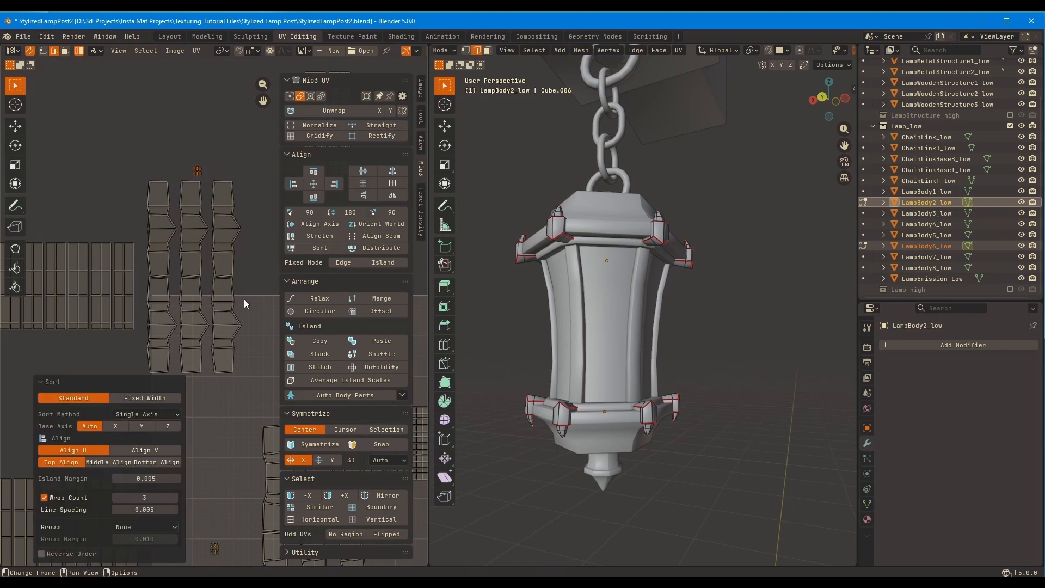
drag(244, 298, 161, 327)
ctrl+middle_drag(209, 348, 267, 436)
middle_drag(267, 436, 171, 285)
drag(147, 316, 231, 359)
click(322, 243)
drag(223, 240, 180, 297)
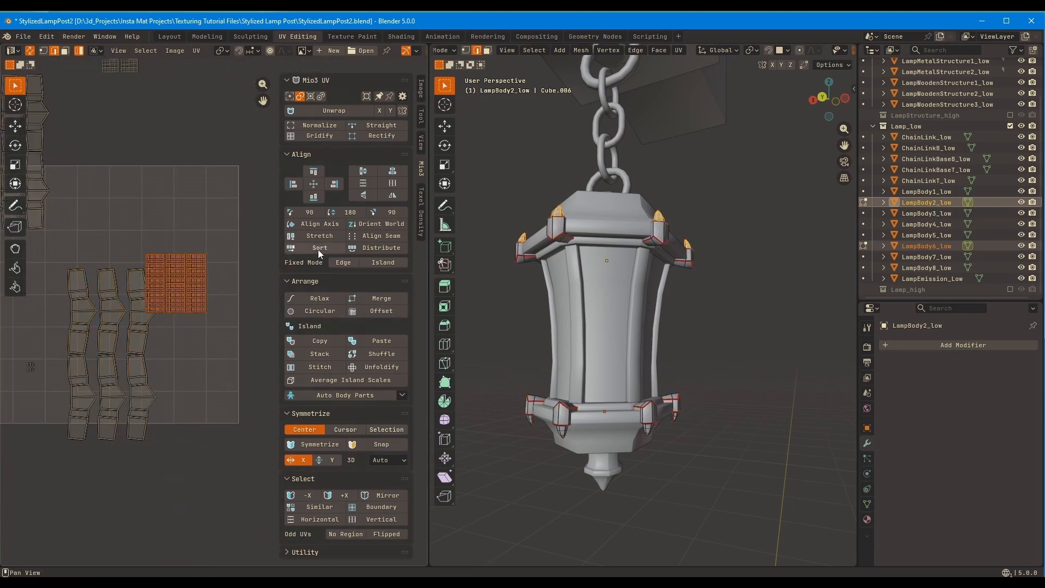
click(318, 249)
Sort the grid-shaped tip islands of LampBody6_low and move them and its tiny islands clear of the body islands
middle_drag(60, 321, 210, 389)
drag(198, 90, 261, 164)
click(297, 251)
key(g)
click(207, 307)
drag(123, 146, 155, 167)
key(g)
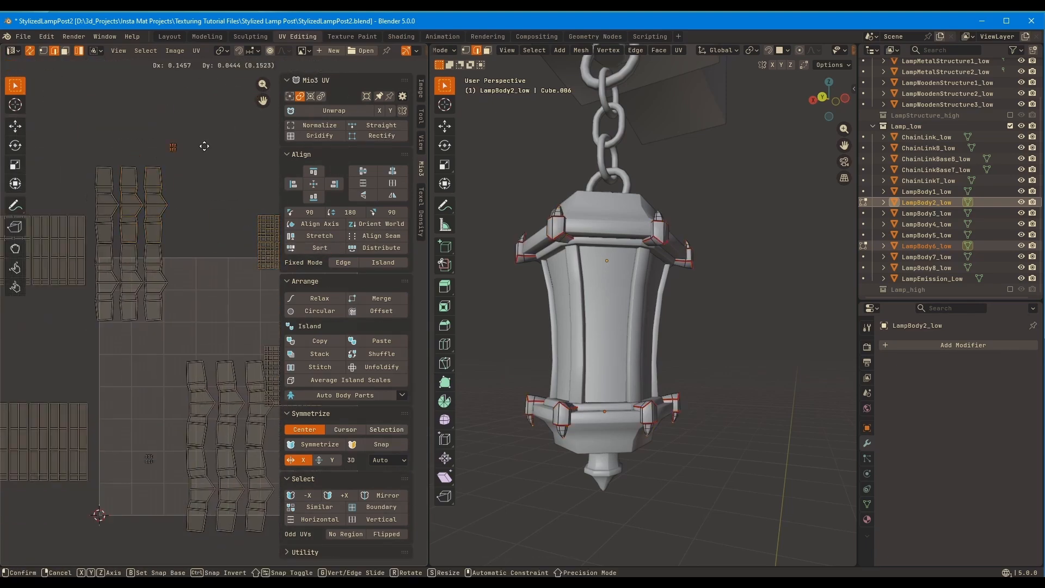
click(204, 146)
Place the rectangular strip islands of the lower corner brackets beside their body islands and set their grid-shaped tip islands above the strips
middle_drag(152, 202, 197, 232)
drag(136, 239, 34, 276)
key(g)
click(255, 310)
middle_drag(271, 299, 150, 270)
right_click(187, 212)
drag(238, 248, 188, 211)
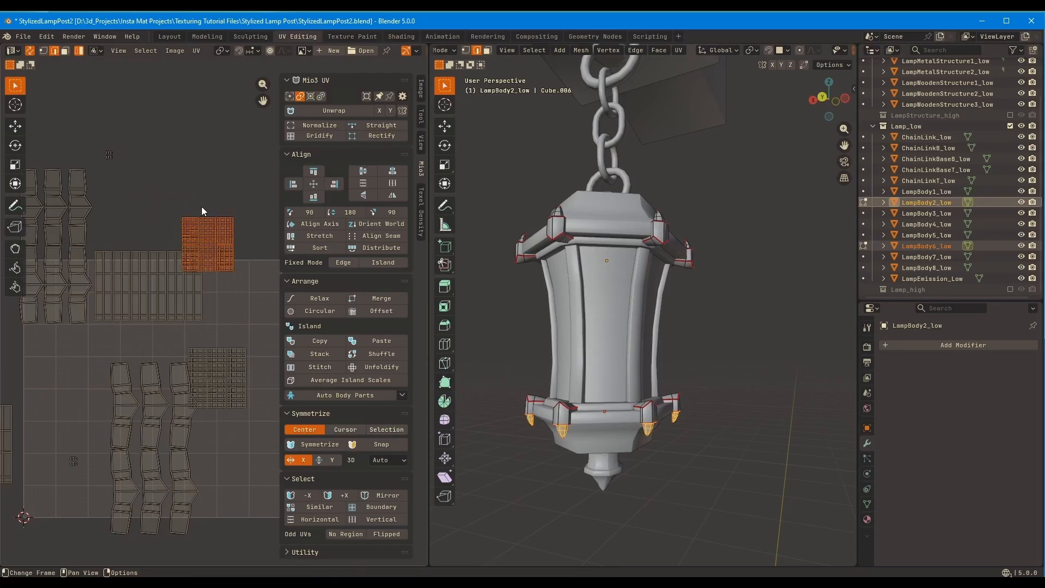
key(g)
click(168, 189)
Move both brackets' sets of tiny islands close beside their corresponding body islands
drag(93, 142, 136, 173)
key(g)
click(122, 192)
middle_drag(118, 184, 150, 192)
click(150, 257)
middle_drag(98, 448, 84, 343)
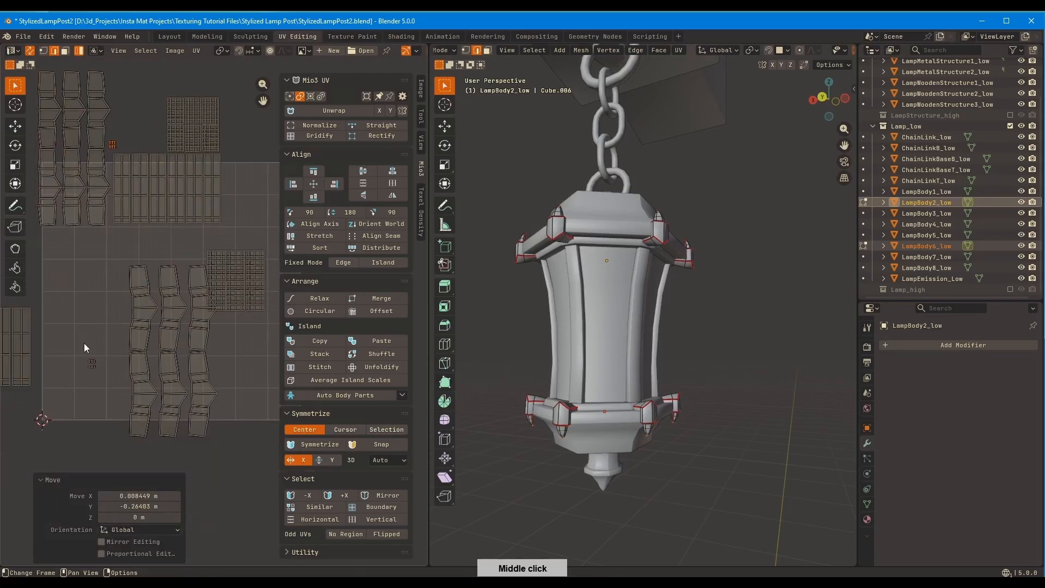
key(g)
click(227, 344)
Place the upper brackets' rectangular strip islands beside their body islands and stack their grid-shaped tip islands on top
drag(84, 343, 47, 273)
key(g)
click(289, 316)
click(201, 314)
drag(213, 286, 198, 234)
key(g)
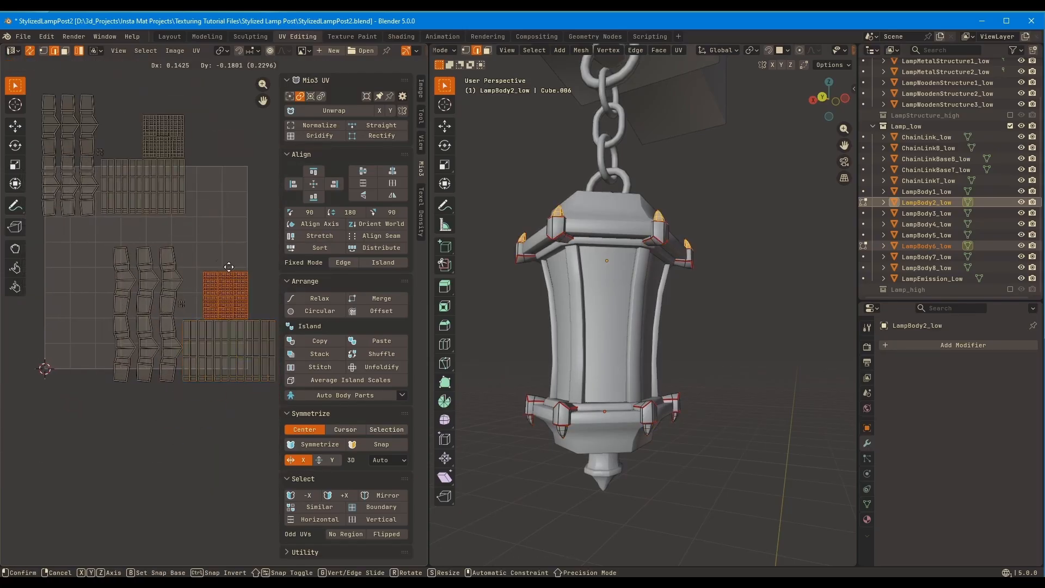
click(214, 267)
Set the lower brackets' grid islands next to the upper brackets' grid islands and place their rectangular strips above both grids
drag(178, 151, 172, 110)
key(g)
click(267, 268)
middle_drag(267, 267, 168, 239)
click(168, 238)
middle_drag(98, 188, 144, 233)
key(g)
drag(141, 234, 115, 209)
click(196, 247)
key(g)
middle_drag(207, 237, 205, 298)
click(318, 349)
Move the lower brackets' body islands to the open side of the stacked strips and grids
drag(166, 305, 94, 250)
click(348, 213)
middle_drag(188, 287, 120, 252)
key(g)
click(328, 375)
middle_drag(267, 332, 173, 273)
key(g)
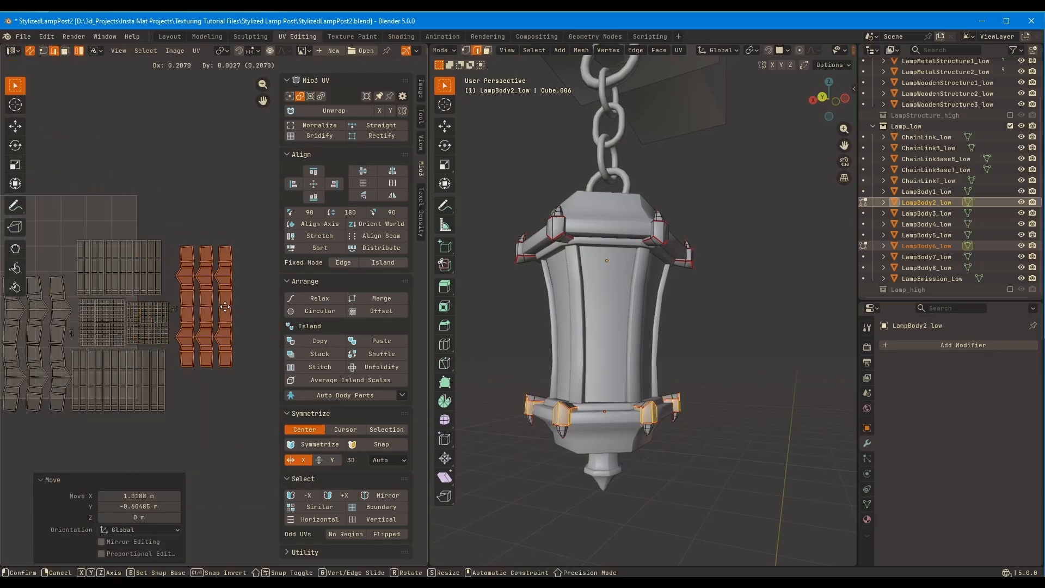
click(216, 317)
Tuck the tiny islands into the gaps between the grid islands and the body islands
scroll(214, 316, up, 6)
key(g)
click(147, 331)
drag(109, 294, 92, 276)
key(g)
click(90, 384)
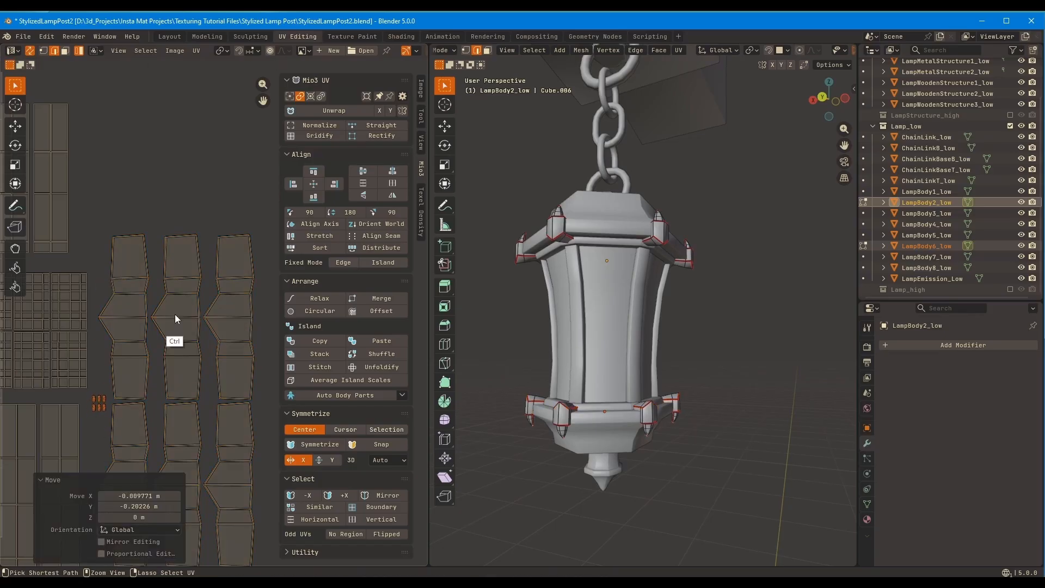
Select all islands of LampBody2_low and LampBody6_low and move the combined block clear of the UV square
scroll(220, 346, down, 6)
key(a)
key(g)
click(219, 176)
Switch to editing LampBody8_low, select all its islands and sort them
key(Tab)
click(597, 473)
key(Tab)
key(a)
scroll(213, 320, up, 3)
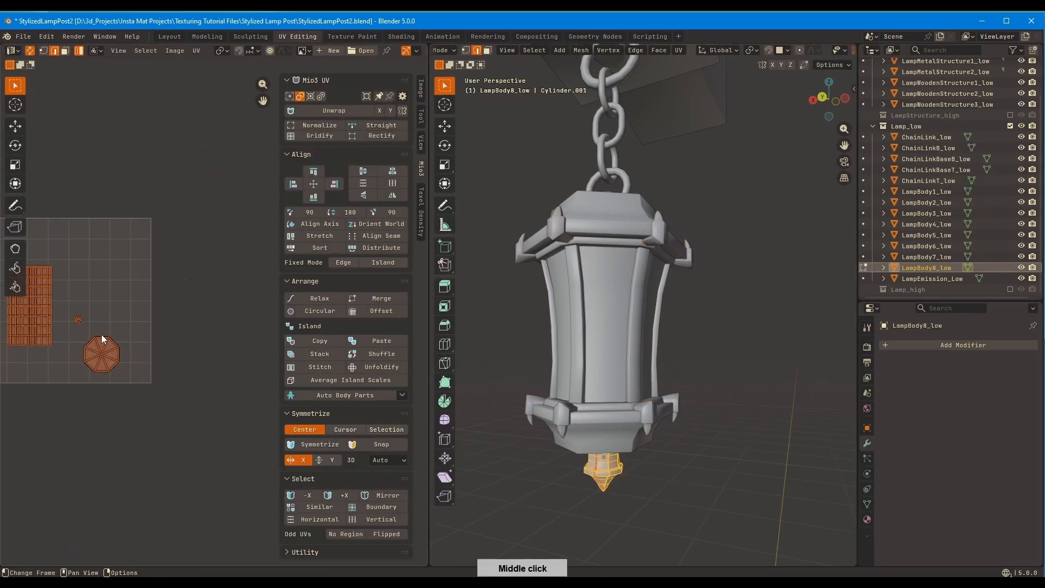
click(320, 247)
middle_drag(135, 295, 256, 292)
key(g)
click(366, 248)
Arrange the LampBody8_low islands compactly, with the small tip island just below the octagonal island
click(169, 309)
key(g)
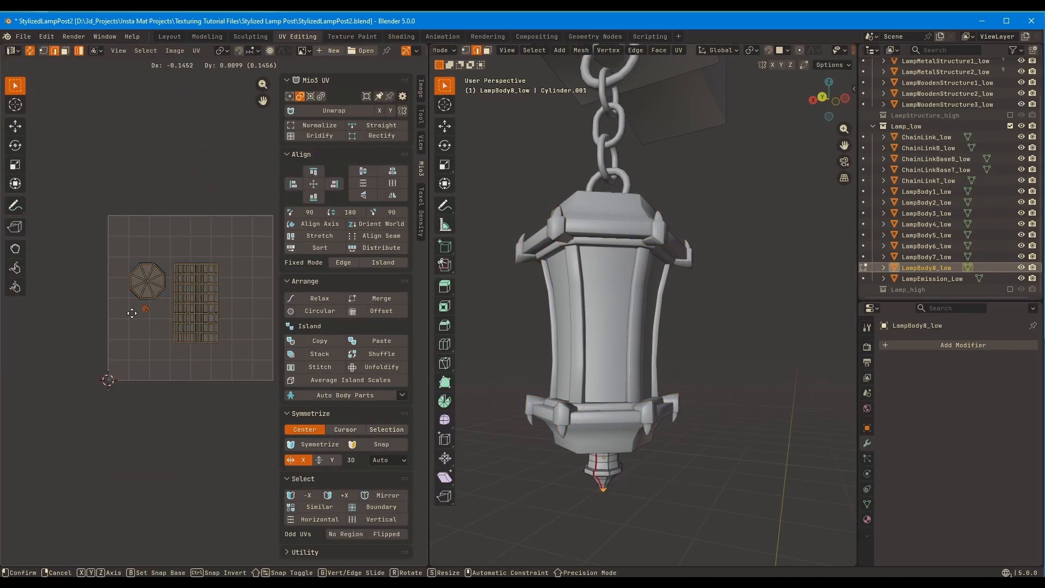
click(142, 308)
shift+click(146, 292)
click(370, 249)
drag(189, 294, 126, 235)
click(372, 248)
Select all lamp objects from ChainLink_low to LampEmission_low and edit their UVs together
key(a)
middle_drag(675, 283, 642, 359)
key(Tab)
click(932, 279)
shift+click(936, 137)
ctrl+middle_drag(219, 245, 219, 322)
key(Tab)
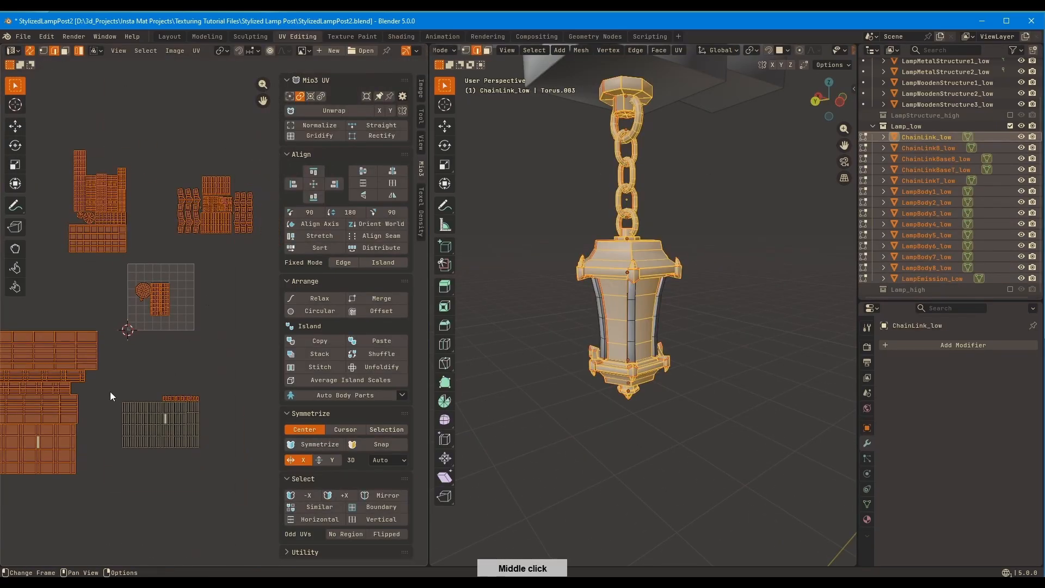
Select the islands of the curved vertical struts and move them against the side of the large panel islands
drag(110, 390, 213, 462)
shift+middle_drag(151, 393, 192, 349)
key(g)
click(178, 343)
key(g)
click(196, 290)
shift+middle_drag(202, 240, 142, 350)
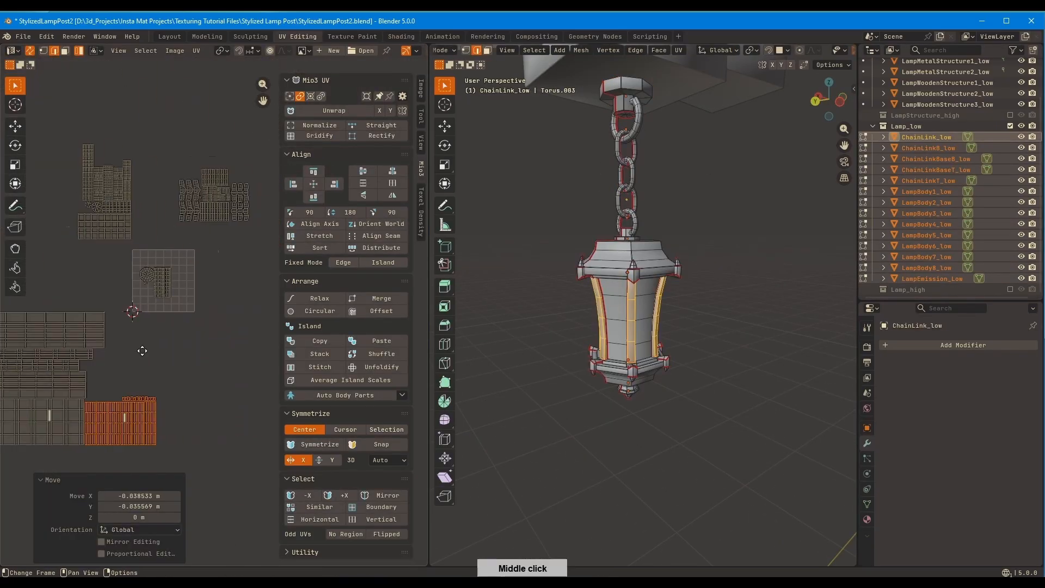
Select the combined corner bracket islands and move them above the vertical strut islands
drag(143, 152, 254, 224)
key(g)
click(172, 402)
shift+middle_drag(136, 359, 201, 245)
key(g)
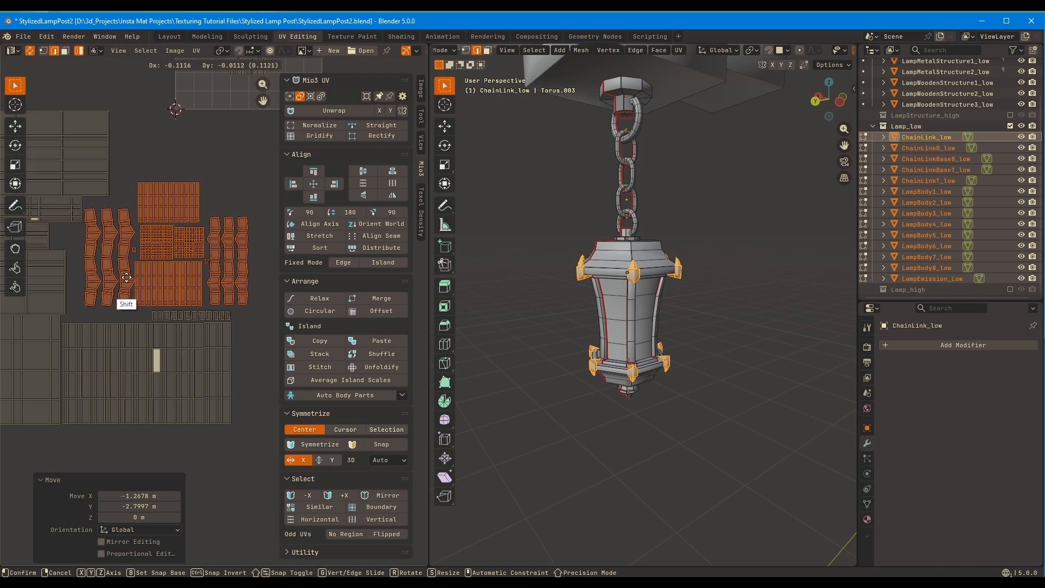
click(125, 274)
Move the row of small strut islands out of the way and lower the bracket islands vertically onto the strut block
drag(146, 311, 247, 320)
key(g)
click(243, 465)
drag(203, 289, 79, 224)
key(g)
key(y)
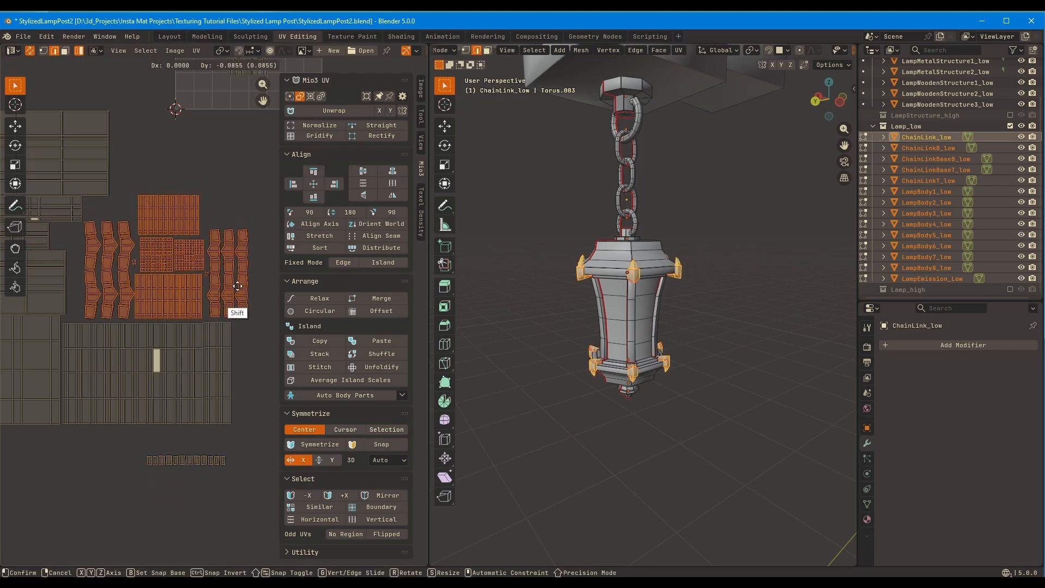
click(234, 294)
Rotate the row of small strut islands 90 degrees and place it upright beside the bracket islands
drag(137, 444, 237, 475)
click(310, 213)
key(g)
click(90, 216)
Move the rectangular strip islands of the bottom finial down above the bracket islands
shift+middle_drag(182, 183, 93, 385)
click(168, 203)
click(173, 242)
shift+middle_drag(175, 249, 178, 172)
key(g)
click(152, 343)
middle_drag(153, 344, 206, 335)
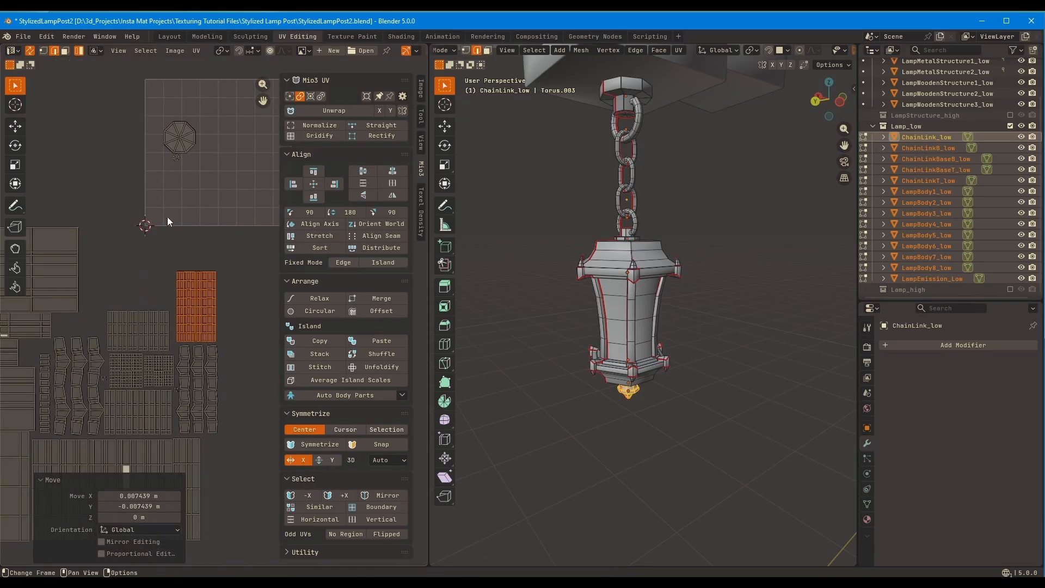
Move the finial's octagonal island and its small tip island down to the main layout
drag(157, 173, 198, 119)
key(g)
click(63, 325)
click(87, 310)
key(g)
middle_drag(128, 261, 158, 246)
drag(158, 246, 155, 249)
Set the finial's rectangular strips against the large panel islands and place the octagonal island directly below them
middle_drag(235, 258, 186, 245)
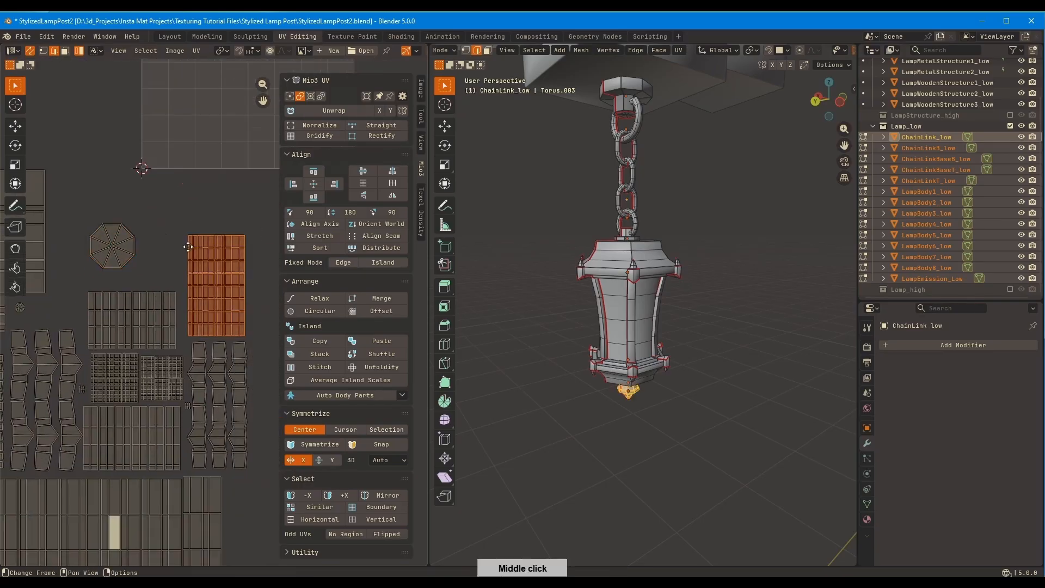
drag(191, 248, 53, 184)
drag(189, 323, 200, 325)
drag(113, 255, 66, 309)
click(71, 312)
scroll(71, 311, up, 2)
middle_drag(71, 312, 167, 286)
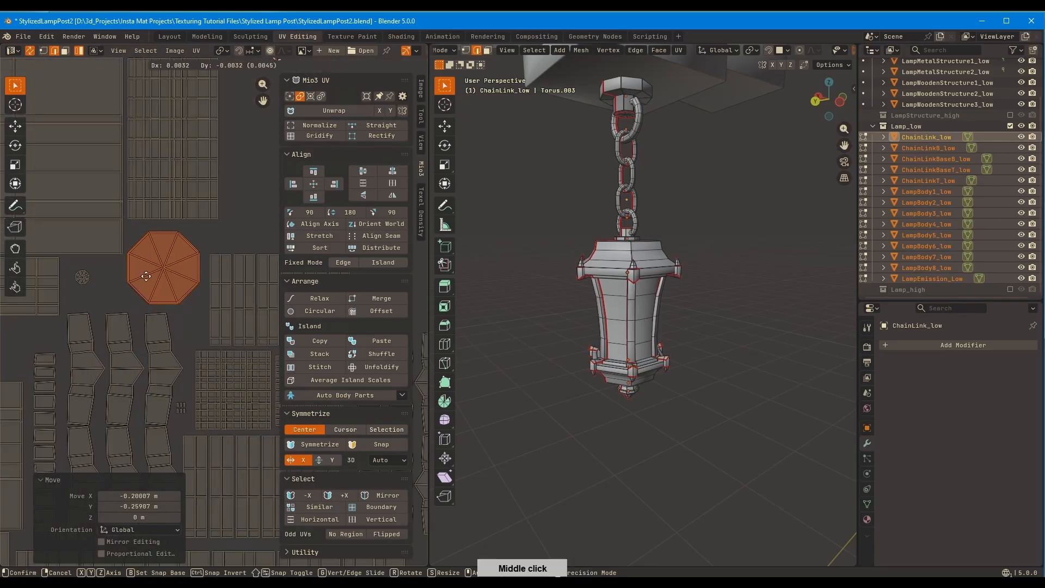
Move the finial's tiny round tip island to the open space on the other side of the octagonal island
click(81, 276)
key(g)
key(g)
click(162, 269)
Select the chain and chain base islands and move the block closer to the main layout
key(g)
click(232, 237)
scroll(232, 237, down, 7)
middle_drag(233, 238, 166, 336)
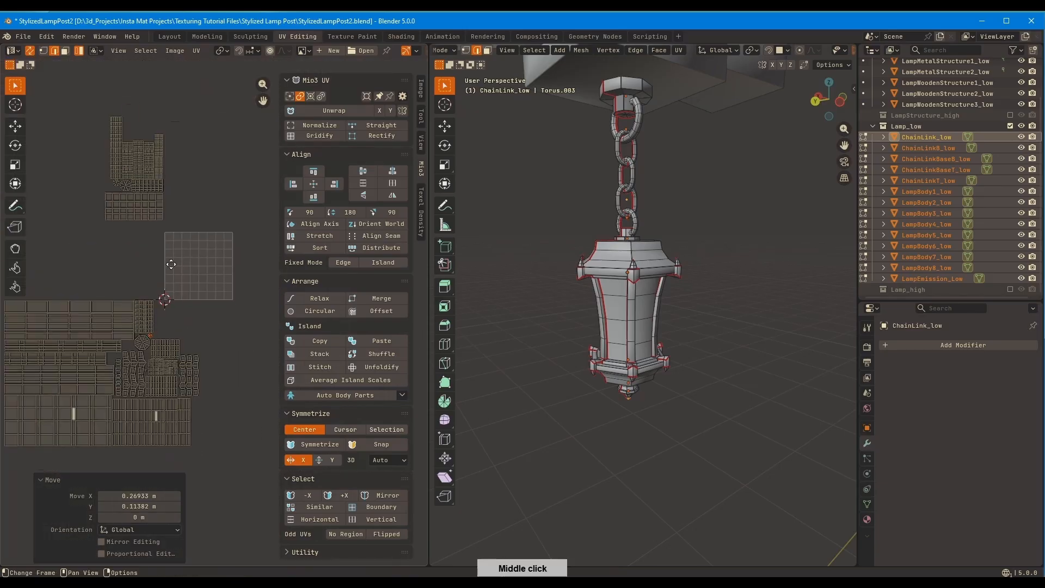
drag(71, 120, 195, 224)
key(g)
click(187, 270)
middle_drag(187, 270, 205, 265)
key(r)
key(9)
key(0)
Rotate the chain island block by -90 degrees and place it on top of the main layout
key(0)
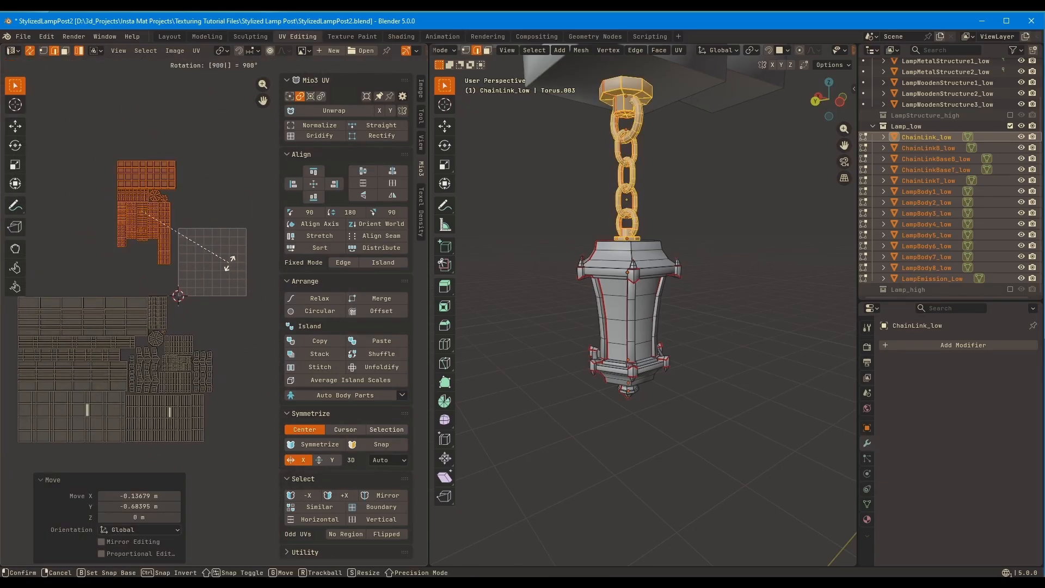
right_click(229, 260)
key(r)
key(9)
key(0)
key(minus)
click(223, 243)
key(g)
click(151, 301)
Select all lamp islands and average their island scales
key(a)
middle_drag(158, 299, 198, 294)
click(305, 382)
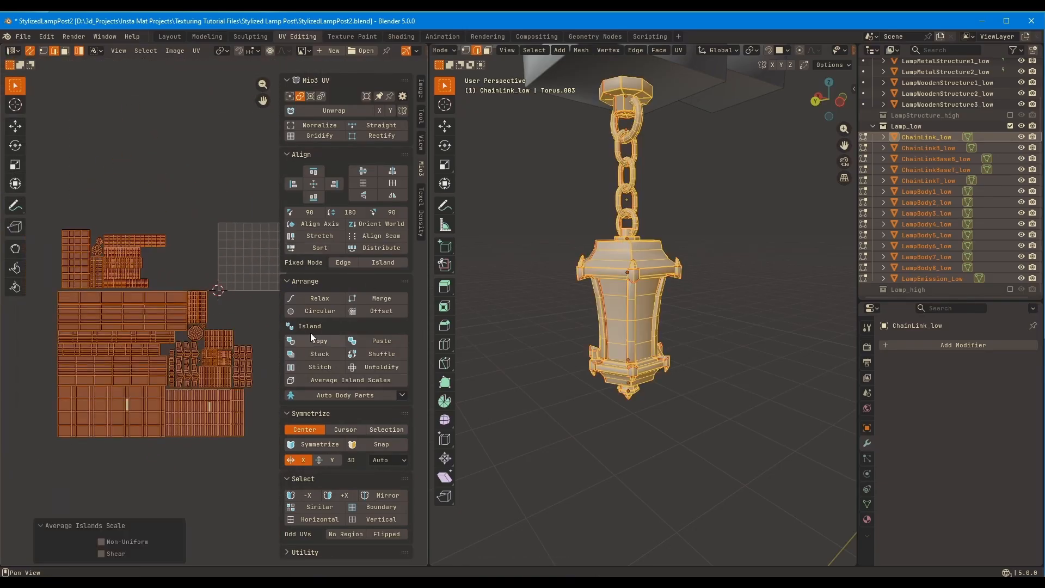
scroll(206, 319, up, 1)
middle_drag(152, 256, 181, 256)
Select the chain and chain base islands, adjust their scale and move them against the top of the main layout
drag(46, 193, 201, 275)
key(s)
click(200, 251)
key(g)
click(190, 249)
middle_drag(189, 249, 138, 186)
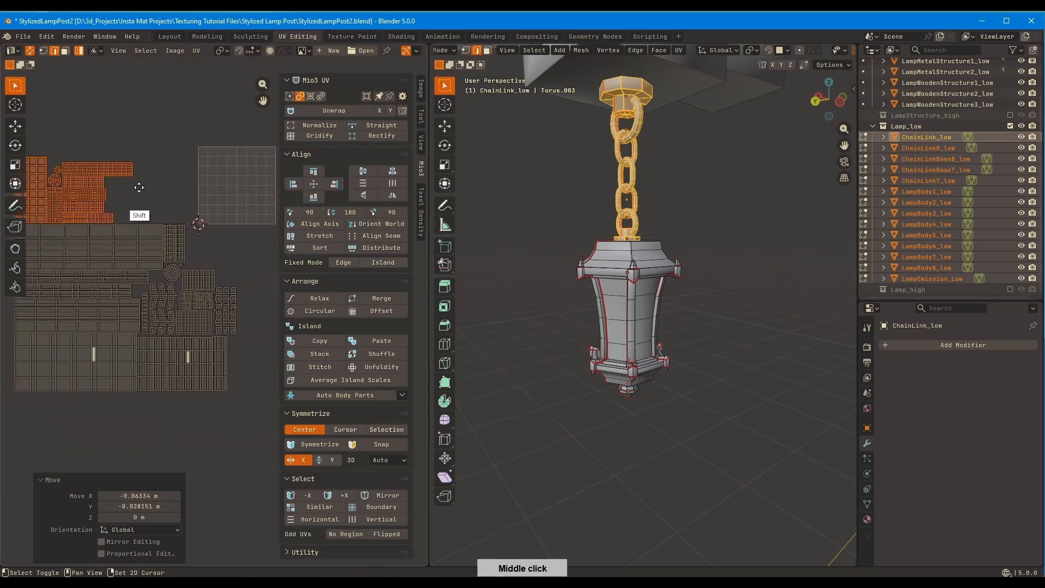
Select all lamp islands, resize them and move the whole layout against the lower-left corner of the UV square
key(a)
key(s)
click(165, 203)
key(g)
key(s)
click(193, 216)
scroll(160, 259, up, 4)
key(g)
click(105, 248)
scroll(105, 248, up, 5)
middle_drag(105, 248, 158, 173)
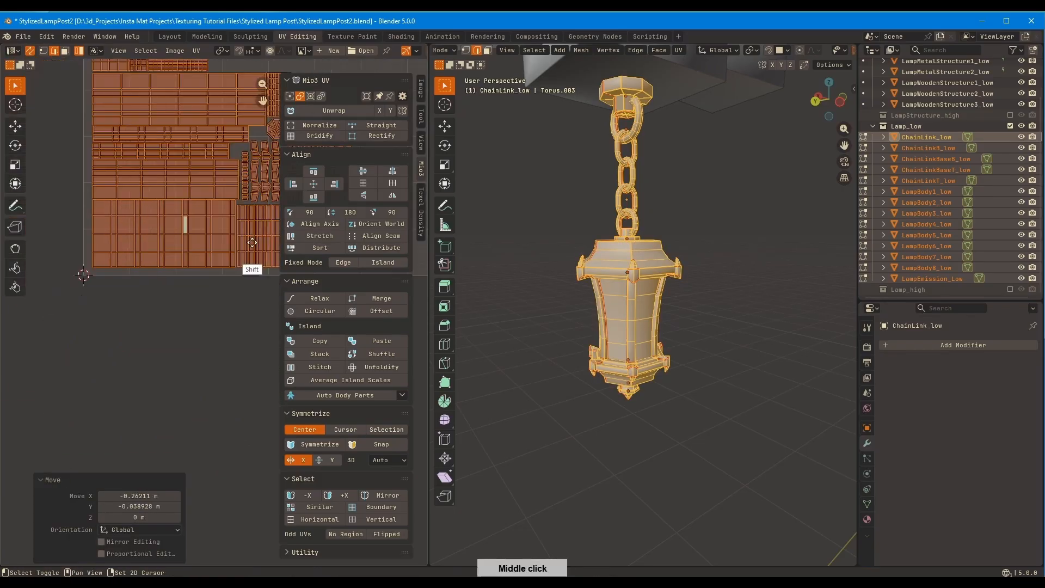
key(g)
click(109, 332)
Switch to island selection and scale the whole layout up from the UV square's corner to span its width
scroll(109, 332, down, 4)
middle_drag(108, 332, 66, 409)
click(311, 97)
middle_drag(241, 195, 163, 205)
scroll(193, 258, down, 1)
key(s)
click(326, 187)
scroll(209, 337, up, 1)
click(189, 394)
middle_drag(183, 327, 212, 277)
scroll(211, 277, down, 1)
Select the glass panel islands and move them out of the layout to free the lower-left corner
middle_drag(93, 133, 152, 217)
drag(90, 180, 187, 249)
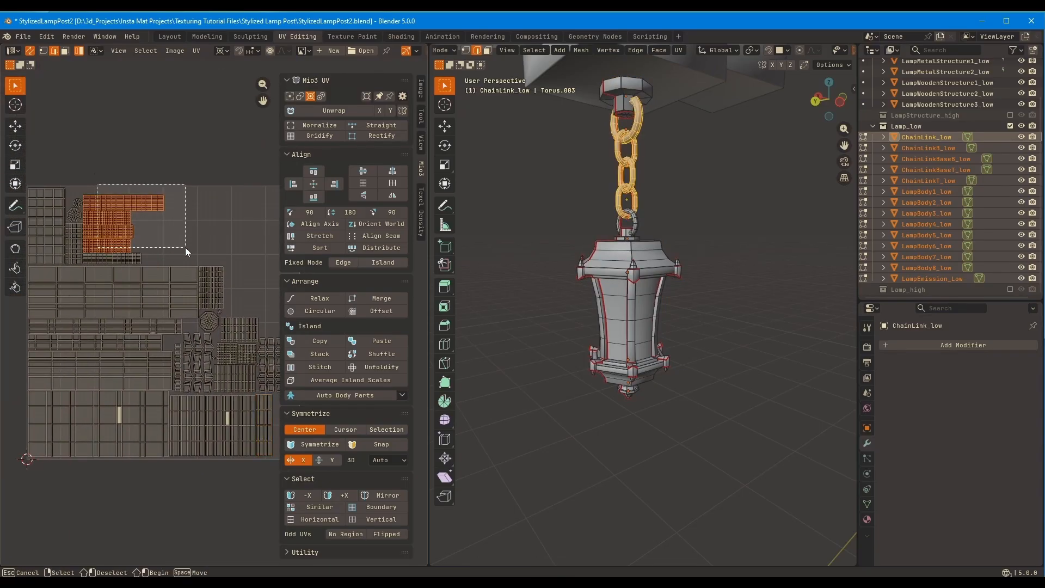
middle_drag(140, 232, 168, 240)
click(81, 416)
key(g)
click(223, 195)
Select the chain and chain base islands and fit the block into the freed lower-left corner of the UV square
drag(168, 240, 47, 146)
key(g)
key(y)
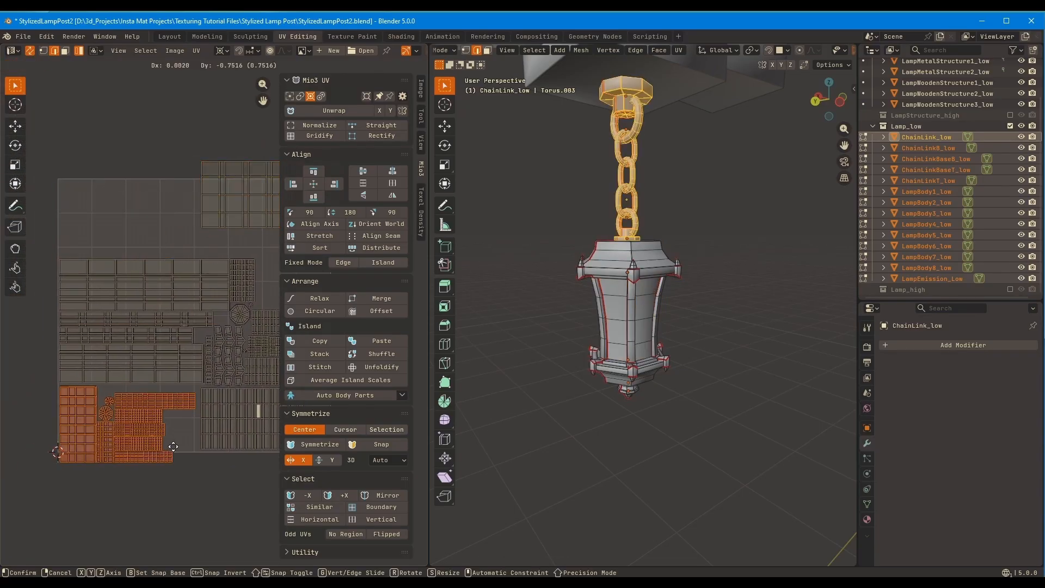
click(170, 447)
scroll(135, 426, up, 3)
middle_drag(135, 426, 102, 382)
key(g)
key(y)
click(103, 349)
middle_drag(100, 337, 176, 322)
key(g)
click(174, 327)
Select the vertical frame bar islands and align them along the bottom edge beside the chain block
scroll(258, 234, up, 2)
middle_drag(257, 234, 263, 197)
scroll(122, 239, down, 3)
drag(137, 294, 251, 411)
key(g)
click(136, 354)
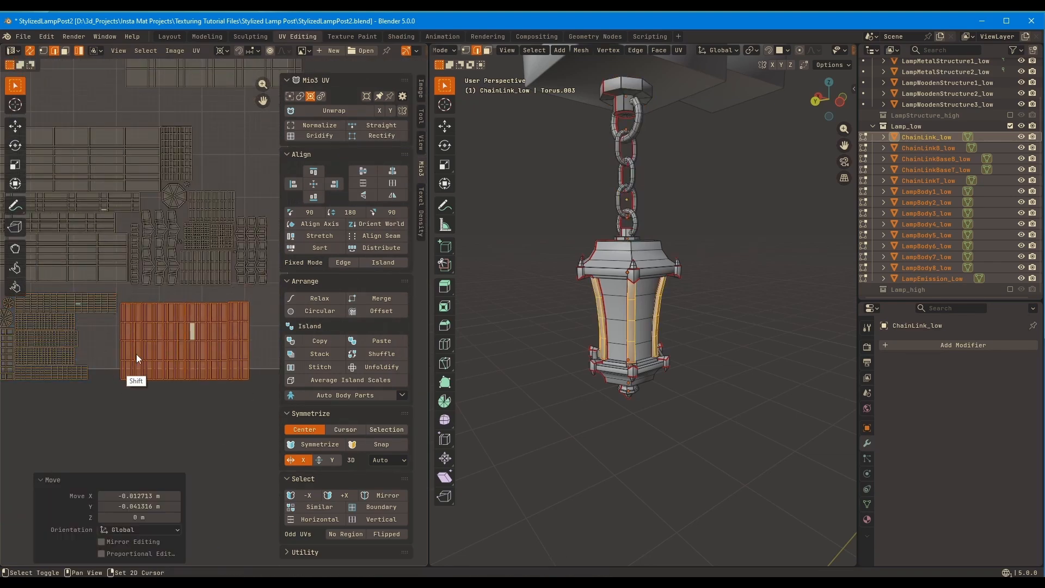
Move the ornament and neighbouring grid islands down along Y, close to the vertical frame bar islands
middle_drag(135, 289, 89, 327)
drag(88, 251, 233, 318)
scroll(164, 316, up, 2)
key(g)
key(y)
middle_drag(131, 265, 192, 381)
click(100, 317)
Move the octagonal island and the tiny star-shaped island into the gap beside the long strip islands
click(127, 288)
key(g)
click(97, 305)
click(146, 273)
key(g)
click(115, 320)
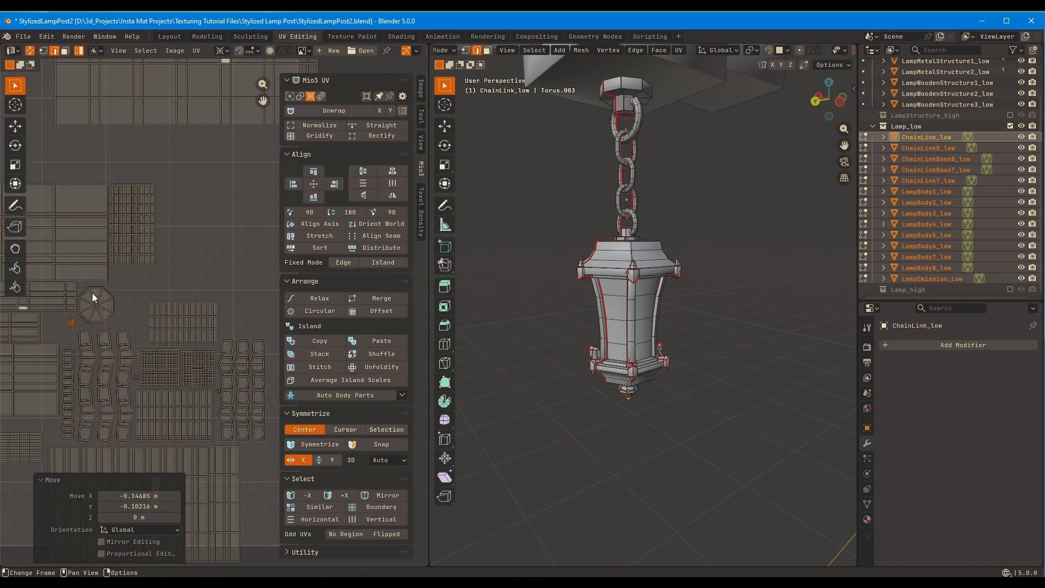
Move the bottom finial island down beside the octagonal island and tighten the islands around it
click(134, 199)
key(g)
click(140, 231)
click(191, 246)
key(g)
click(204, 150)
Scale all islands except the glass panels up by 1.159, position them in the UV square and fine-tune their size
drag(242, 454, 30, 249)
key(s)
click(210, 217)
key(g)
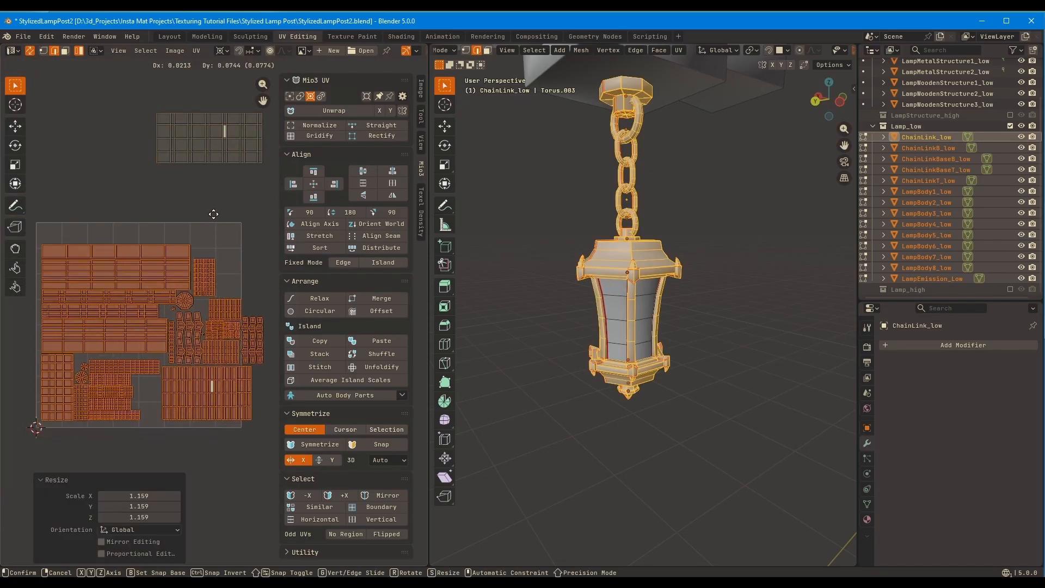
click(207, 245)
key(s)
click(235, 245)
Select all vertical frame bar islands and move them up out of the bottom row
scroll(224, 305, up, 3)
click(170, 364)
drag(244, 411, 75, 327)
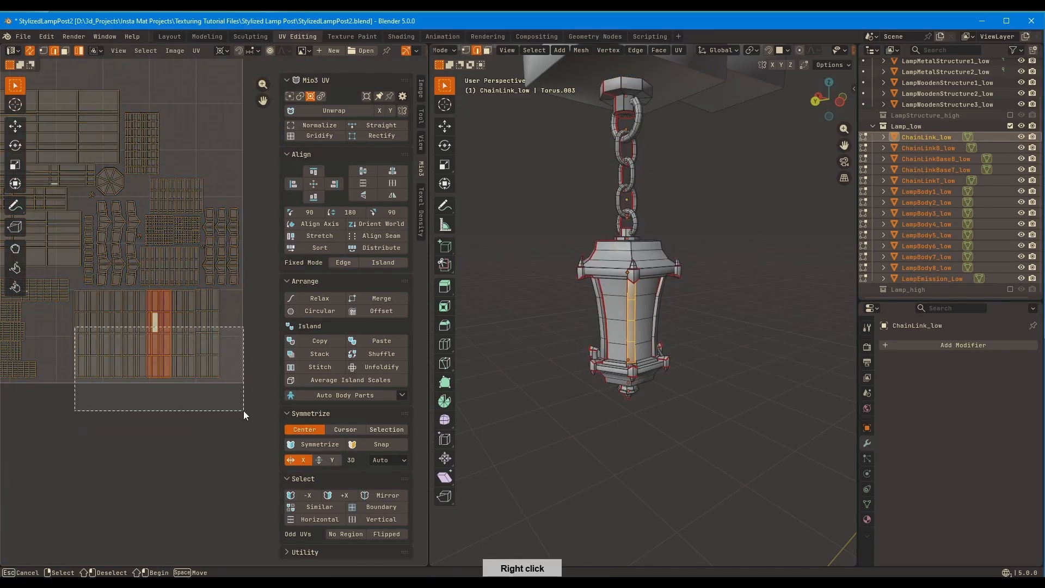
key(g)
click(183, 111)
Move the ornament and small grid islands down to the bottom of the UV square beside the chain block
drag(247, 316, 102, 206)
key(g)
click(110, 310)
middle_drag(193, 211, 163, 321)
drag(272, 169, 207, 269)
middle_drag(207, 270, 152, 291)
key(g)
right_click(155, 256)
shift+click(98, 240)
key(g)
click(89, 349)
Select the vertical frame bar islands and place them directly above the ornament islands
middle_drag(89, 349, 185, 289)
key(g)
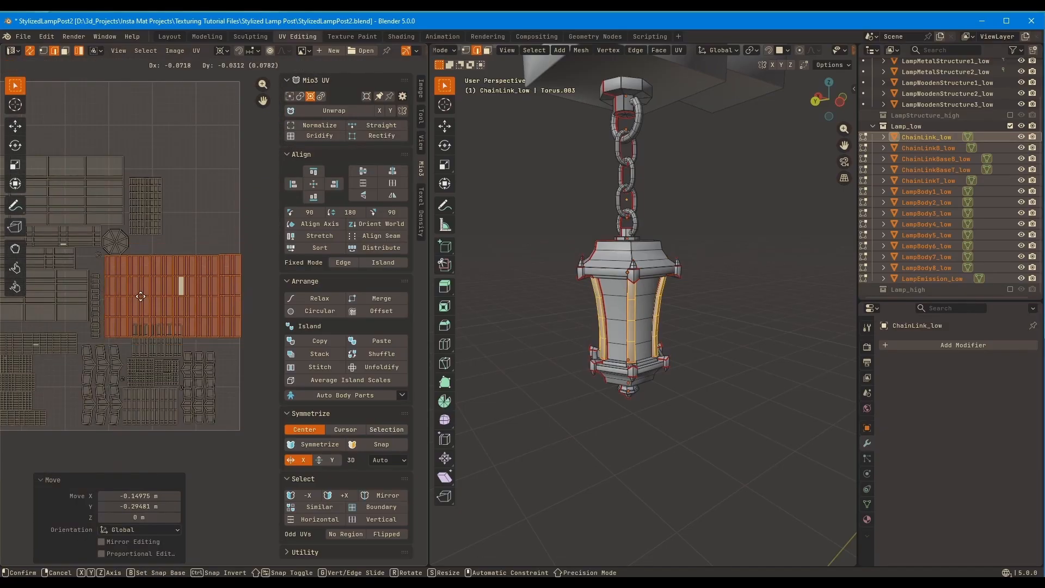
click(152, 298)
ctrl+middle_drag(122, 329, 136, 310)
drag(104, 328, 172, 320)
Select the small grid island group, move it clear of the frame bars and rotate it by 90 degrees
middle_drag(109, 373, 261, 283)
key(g)
click(154, 226)
key(r)
key(9)
key(0)
key(Return)
Pack the rotated grid island and its neighbours tightly between the ornament islands in the bottom row
ctrl+middle_drag(187, 261, 128, 279)
key(g)
click(209, 323)
ctrl+middle_drag(209, 323, 239, 212)
key(g)
click(221, 254)
Move the vertical frame bar islands against the right edge of the UV square and adjust the adjacent islands
middle_drag(240, 212, 145, 277)
ctrl+middle_drag(201, 313, 224, 310)
drag(224, 309, 91, 228)
ctrl+middle_drag(198, 302, 283, 165)
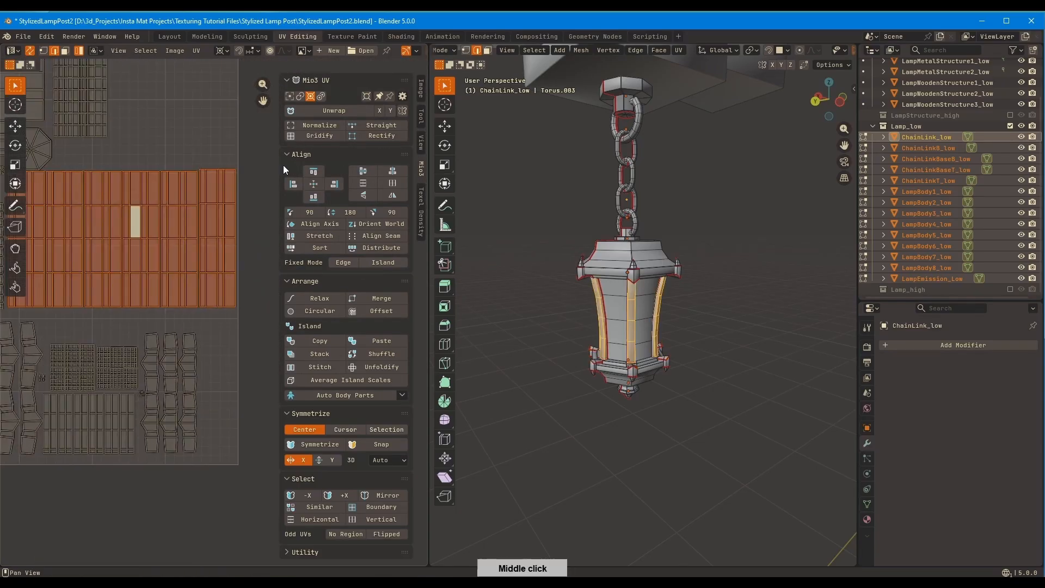
key(g)
click(223, 252)
middle_drag(141, 259, 261, 283)
drag(163, 381, 148, 282)
ctrl+middle_drag(163, 321, 190, 289)
key(g)
click(136, 383)
Move the octagonal island into the gap between the long strips and the vertical frame bars
middle_drag(187, 177, 136, 244)
click(137, 245)
key(g)
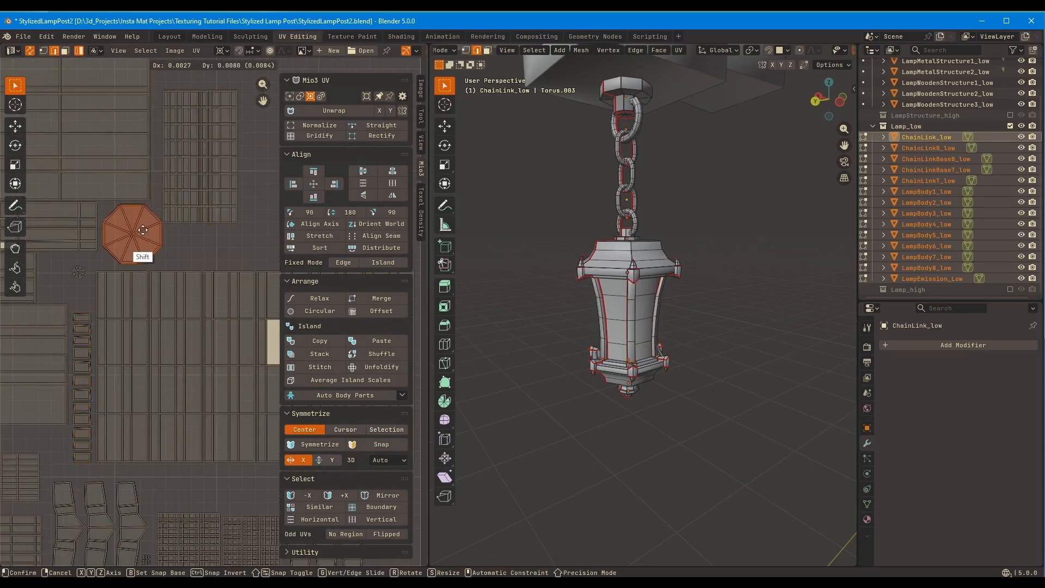
click(138, 252)
Move the bottom finial island next to the octagonal island and fine-tune its position along Y
click(182, 231)
key(g)
middle_drag(227, 234, 139, 285)
key(g)
key(y)
click(138, 279)
Move the glass panel islands close to the upper-right corner of the UV square and rotate them by 90 degrees
ctrl+middle_drag(201, 337, 145, 393)
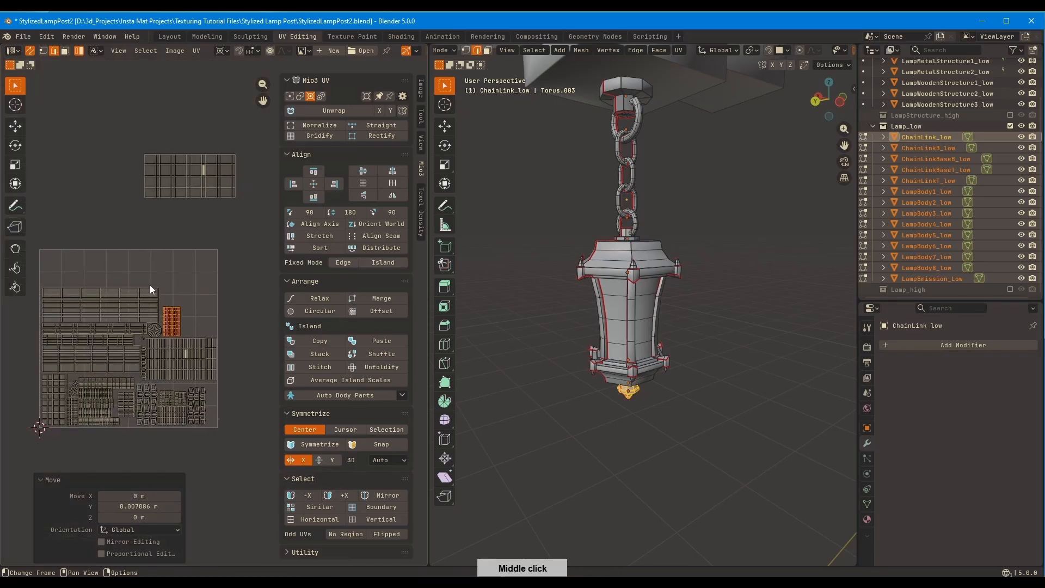
click(200, 193)
key(g)
click(174, 286)
ctrl+middle_drag(218, 321, 234, 370)
click(349, 212)
key(g)
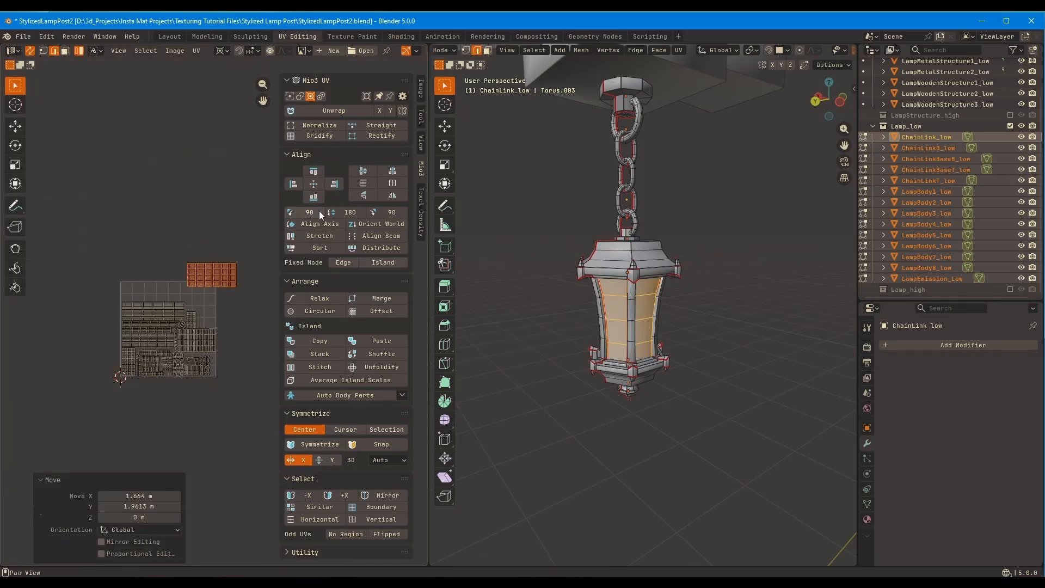
click(314, 211)
Place the glass panel islands in the free upper-right area of the UV square, moving the finial and octagonal islands aside
key(g)
ctrl+middle_drag(361, 218, 353, 98)
key(g)
click(132, 315)
click(90, 224)
mouse_move(91, 226)
middle_down()
mouse_move(216, 220)
mouse_move(105, 228)
middle_up()
click(228, 337)
key(g)
click(188, 242)
Scale the glass panel islands, finishing with a factor of 0.958, and fit them into the upper-right corner
click(169, 240)
key(s)
click(245, 218)
key(s)
key(g)
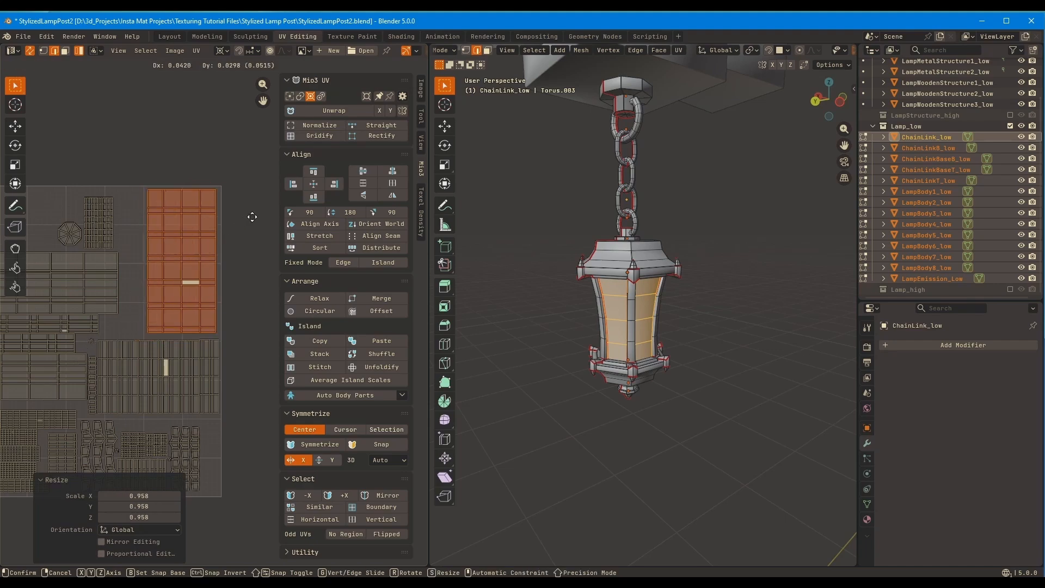
click(257, 218)
Move the bottom finial island and the octagonal island close to the glass panel islands
click(108, 229)
key(g)
click(149, 224)
click(80, 233)
key(g)
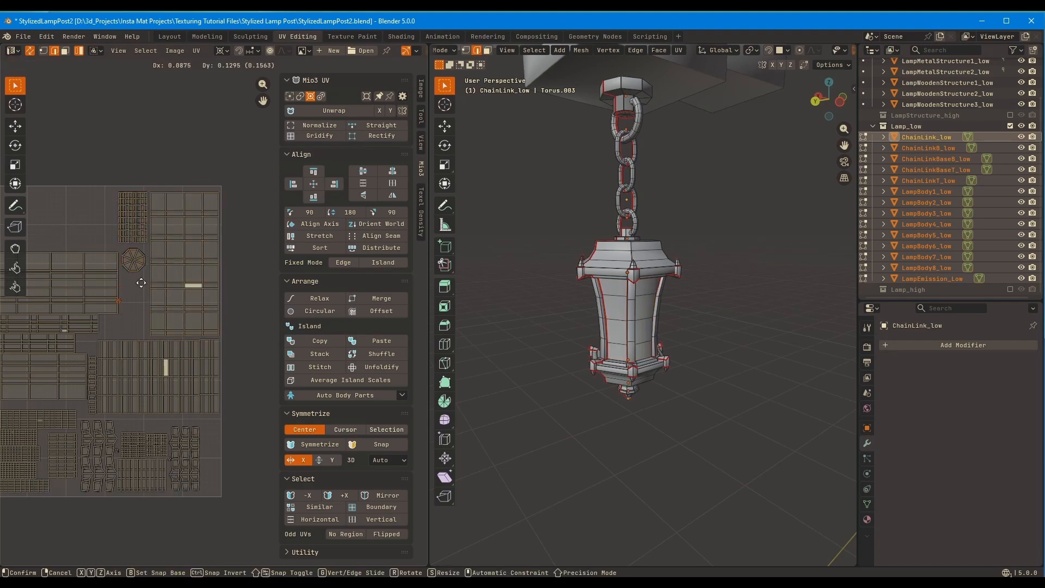
click(140, 281)
Reposition the octagonal island and move the bottom finial island down along Y by about 0.27 m
ctrl+middle_drag(161, 261, 180, 205)
middle_drag(91, 238, 176, 274)
key(g)
click(136, 387)
click(158, 199)
key(g)
click(160, 342)
ctrl+middle_drag(160, 338, 163, 278)
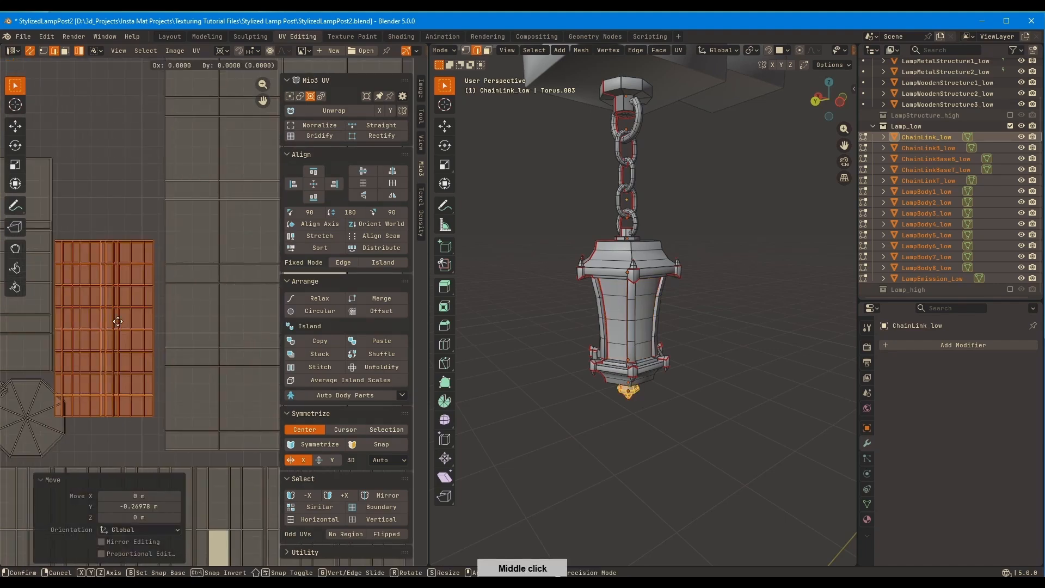
Adjust the finial island's position, then scale the octagonal island by 0.968 and move it beside the finial island
key(g)
middle_drag(87, 376, 217, 314)
click(124, 332)
key(g)
click(39, 401)
click(163, 356)
key(s)
click(209, 302)
key(g)
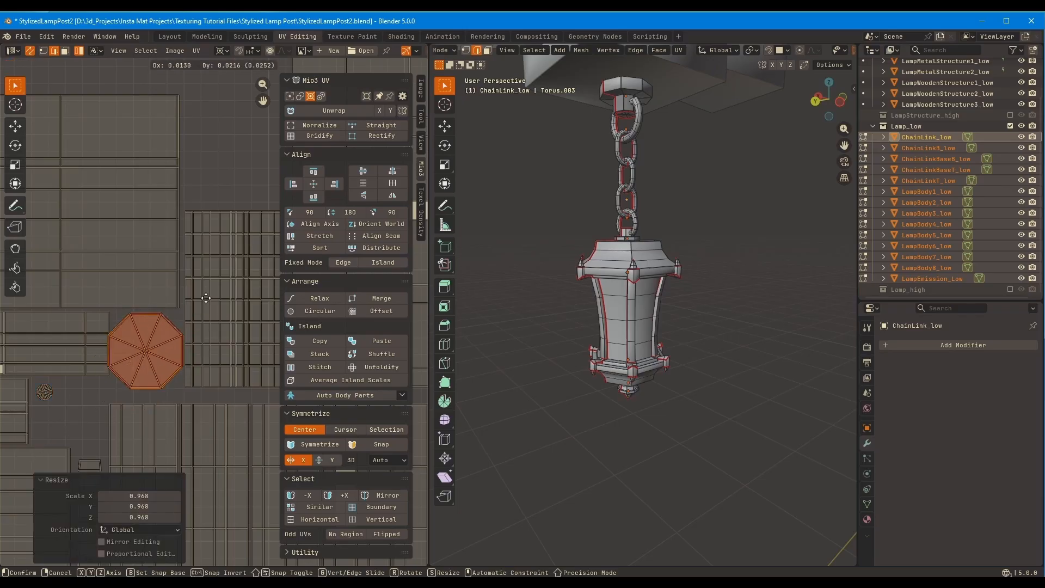
click(235, 270)
Place the octagonal island directly above the finial island and move the small round island into the nearby gap
ctrl+middle_drag(226, 253, 155, 327)
key(g)
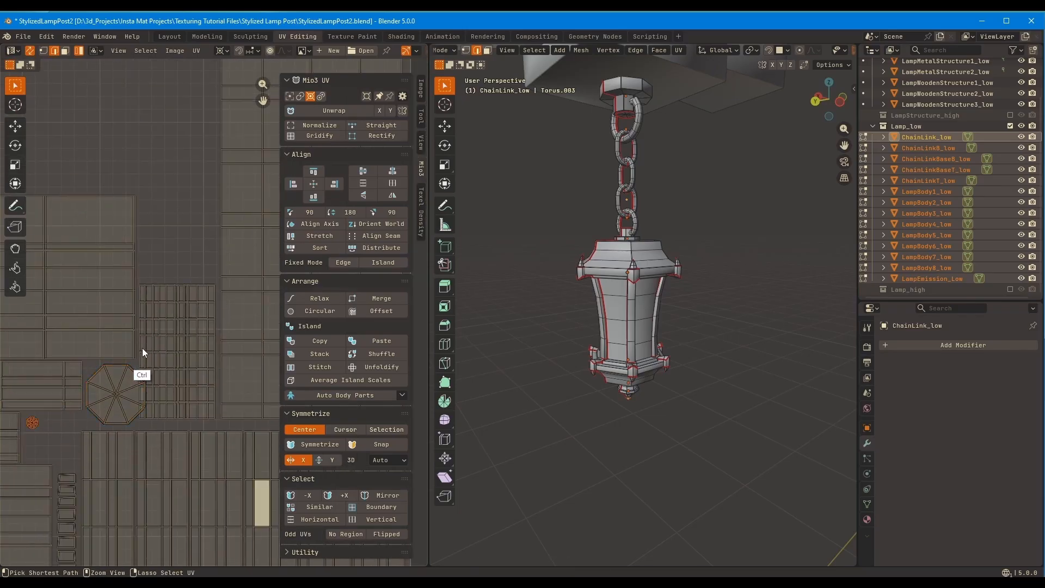
click(203, 203)
click(34, 420)
key(g)
click(111, 388)
Examine the whole UV layout and select individual islands in its lower area to match them with the lamp parts
ctrl+middle_drag(215, 263, 222, 381)
middle_drag(228, 396, 187, 362)
drag(188, 362, 68, 222)
middle_drag(244, 289, 249, 278)
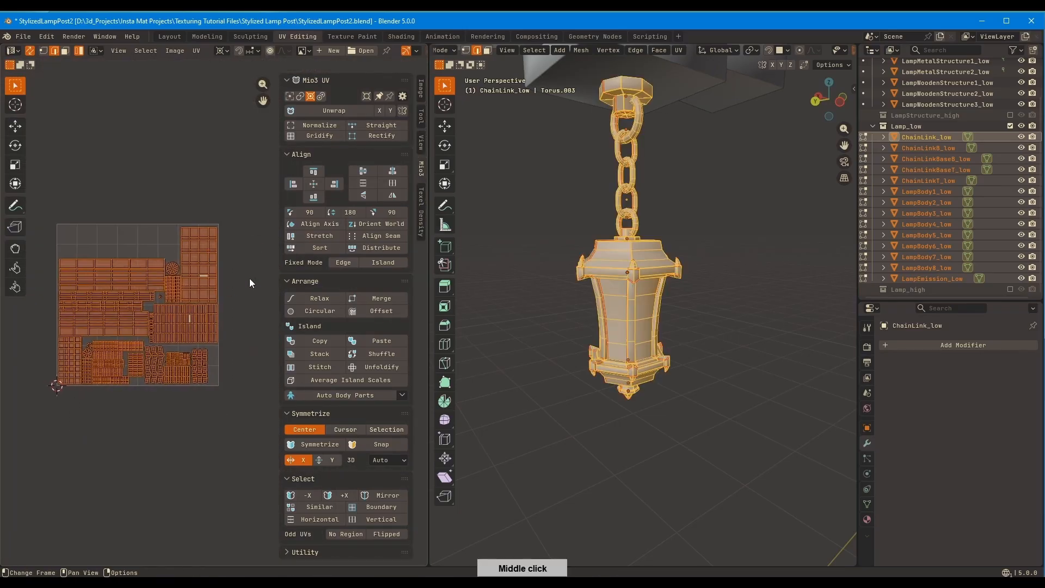
middle_drag(174, 356, 196, 317)
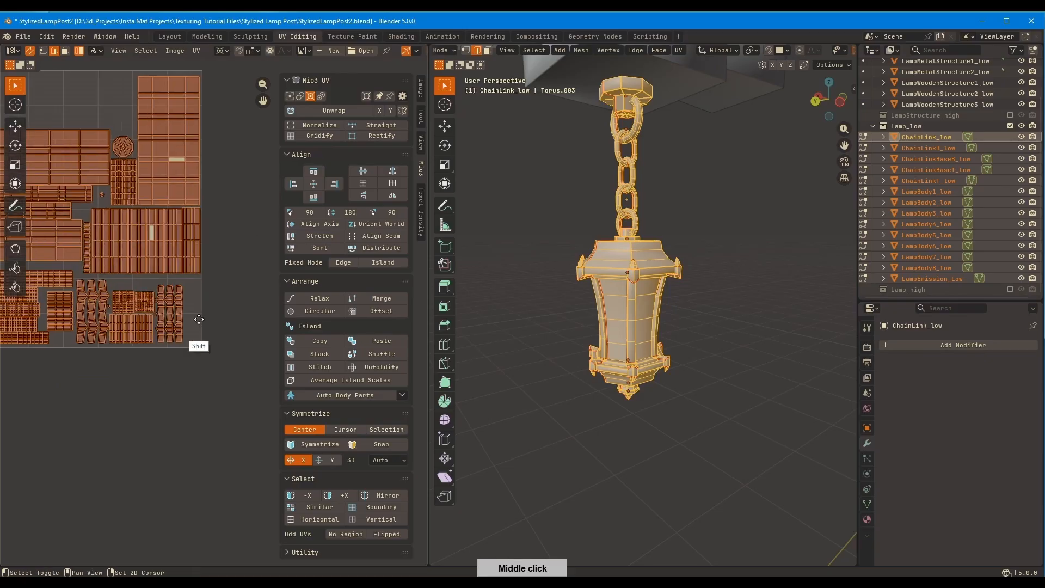
middle_drag(79, 357, 172, 415)
click(57, 362)
click(83, 382)
ctrl+middle_drag(120, 378, 148, 339)
click(102, 410)
click(106, 399)
click(113, 378)
click(110, 360)
click(100, 340)
click(59, 344)
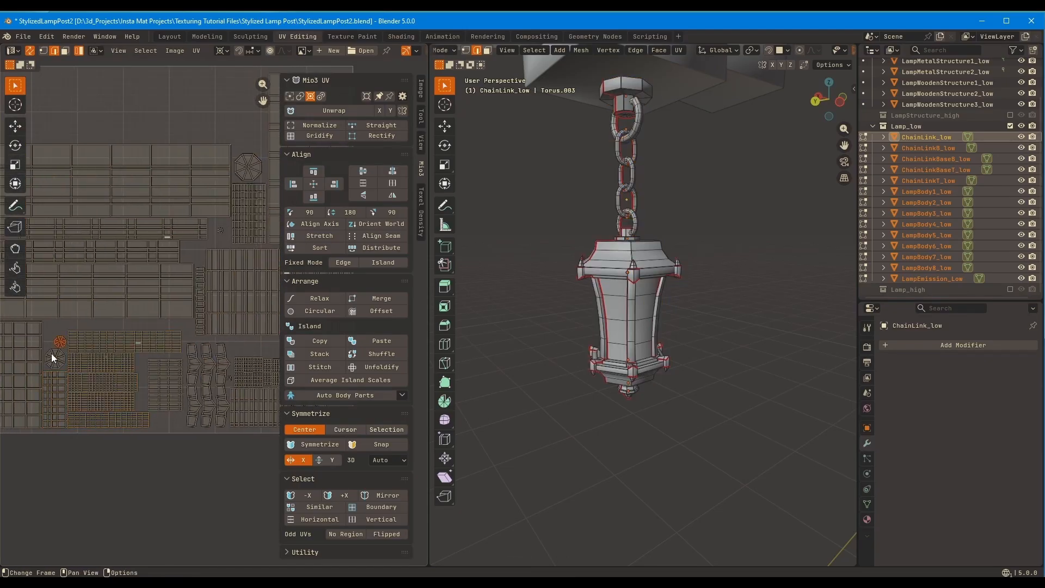
click(58, 346)
click(58, 346)
middle_drag(536, 288, 573, 289)
Turn on X-ray in the 3D view and check which lamp parts the lower UV islands belong to
click(167, 388)
key(alt+z)
middle_drag(609, 247, 556, 301)
click(194, 376)
middle_drag(193, 375, 111, 375)
drag(91, 358, 241, 466)
middle_drag(544, 305, 557, 304)
middle_drag(164, 323, 105, 369)
Examine the packed lamp body and glass panel islands and the free space around them
mouse_move(84, 340)
mouse_down()
mouse_move(228, 352)
mouse_move(228, 308)
mouse_up()
middle_drag(141, 322, 235, 349)
drag(149, 327, 155, 406)
middle_drag(124, 342, 183, 371)
drag(166, 378, 140, 273)
middle_drag(227, 278, 129, 300)
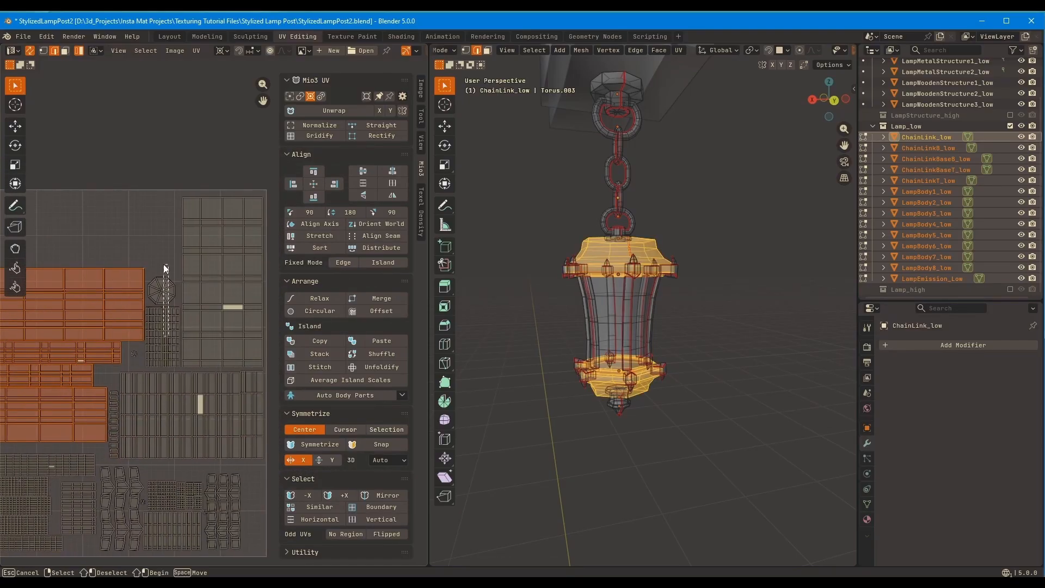
drag(164, 264, 150, 339)
middle_drag(223, 185, 161, 225)
drag(172, 208, 168, 294)
ctrl+middle_drag(174, 297, 216, 317)
middle_drag(184, 394, 230, 310)
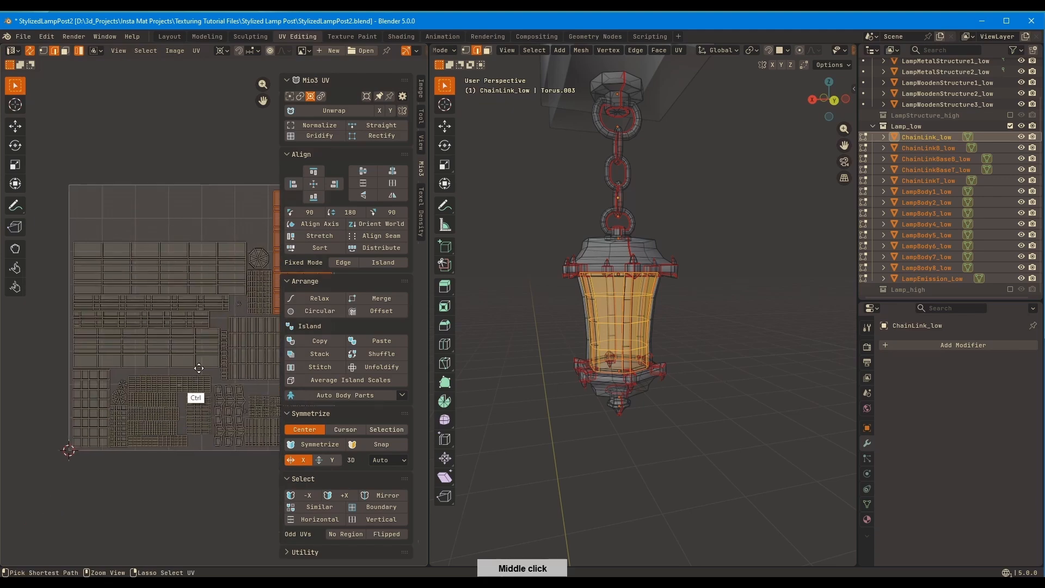
Nudge the lower ring's corner ornament islands by about 0.001 m in X and 0.008 m in Y
ctrl+middle_drag(179, 436, 207, 209)
middle_drag(195, 291, 176, 299)
middle_drag(190, 387, 189, 354)
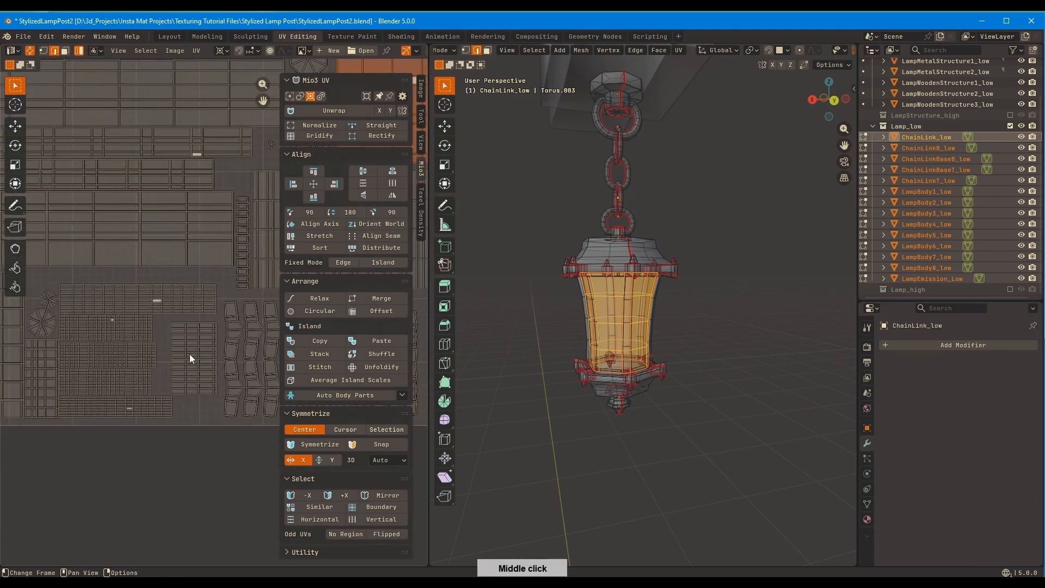
click(190, 359)
drag(190, 318, 210, 379)
ctrl+middle_drag(210, 376, 129, 384)
key(g)
click(196, 339)
middle_drag(237, 269, 157, 290)
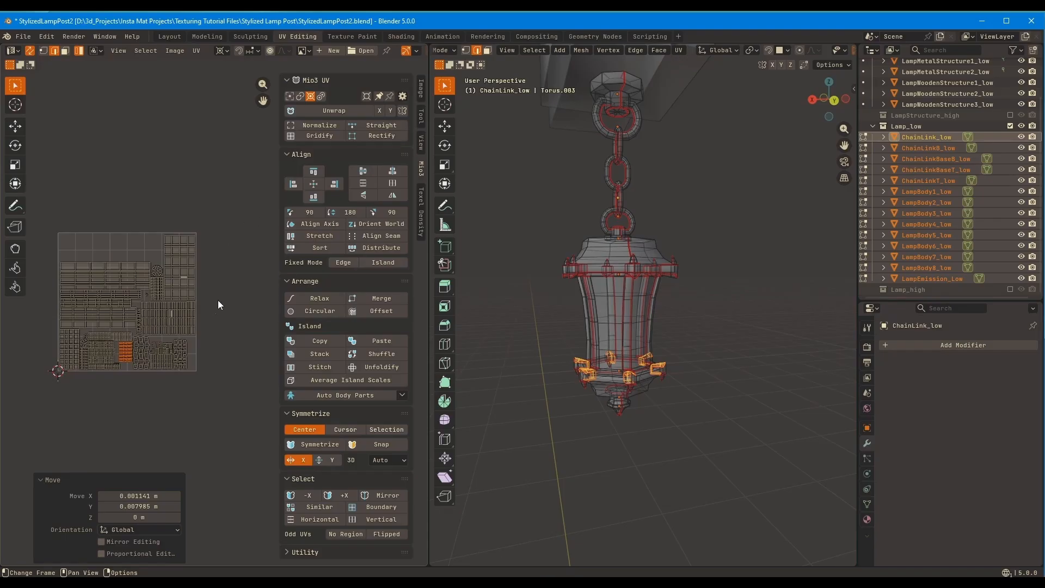
Return to Object Mode, save the file and bring the whole lamp post into view
key(Tab)
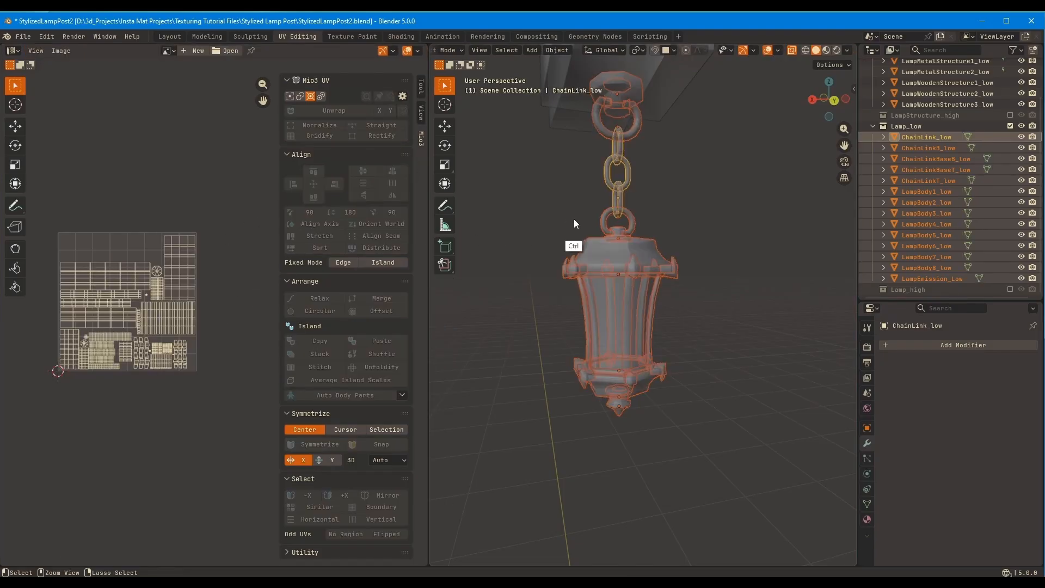
key(ctrl+s)
middle_drag(573, 217, 625, 191)
key(KP_Divide)
key(KP_Divide)
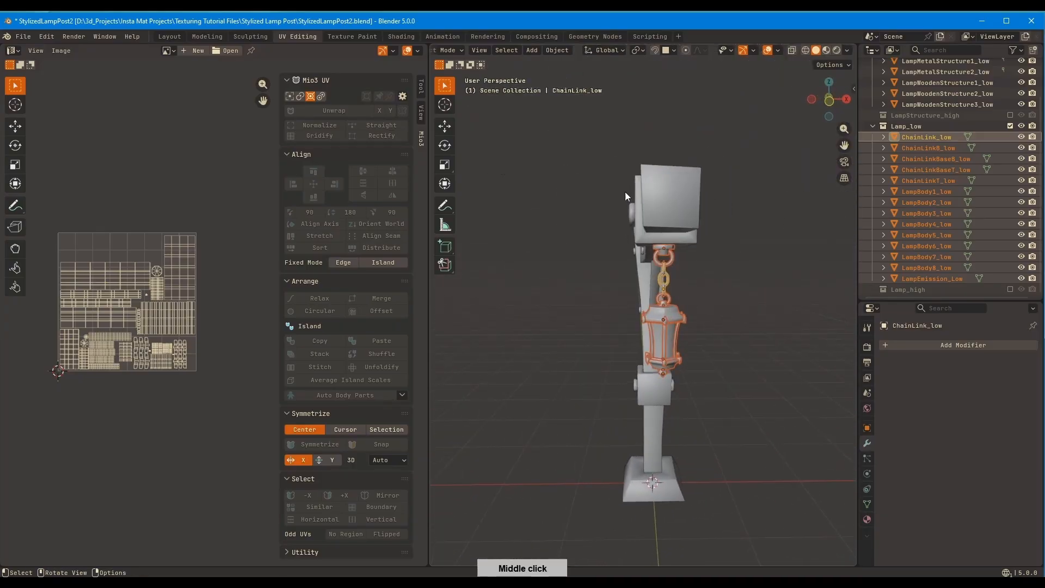
Switch to the Layout workspace and resize the Outliner to fit the low-poly collections
click(175, 37)
middle_drag(648, 158, 594, 256)
scroll(656, 205, down, 4)
click(597, 251)
drag(856, 424, 855, 382)
Examine which objects belong to the LampStructure_low and Lamp_low collections by selecting them on the model
click(881, 97)
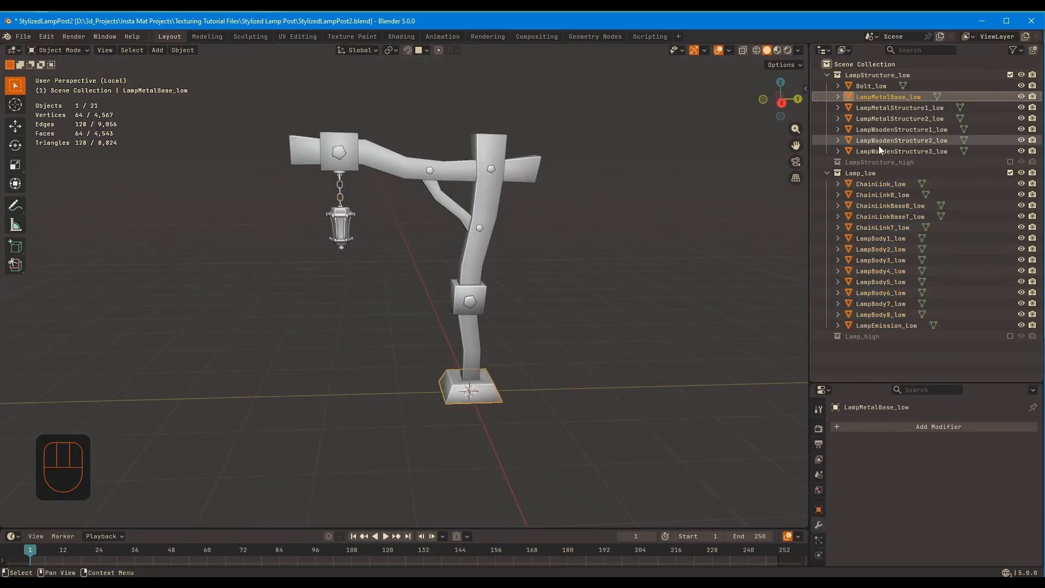
click(610, 231)
middle_drag(606, 231, 576, 241)
click(874, 97)
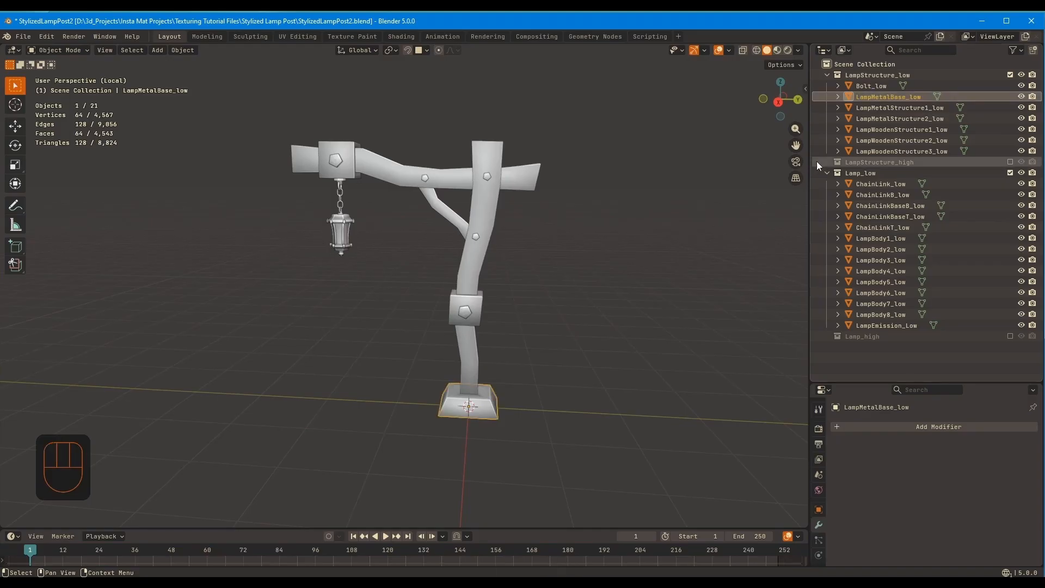
click(865, 249)
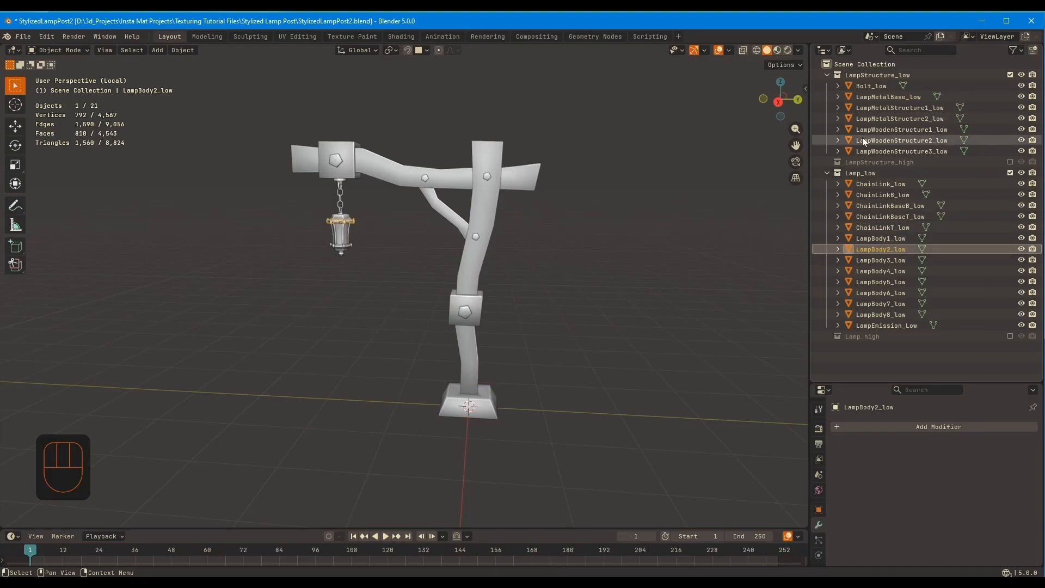
click(870, 86)
shift+click(871, 150)
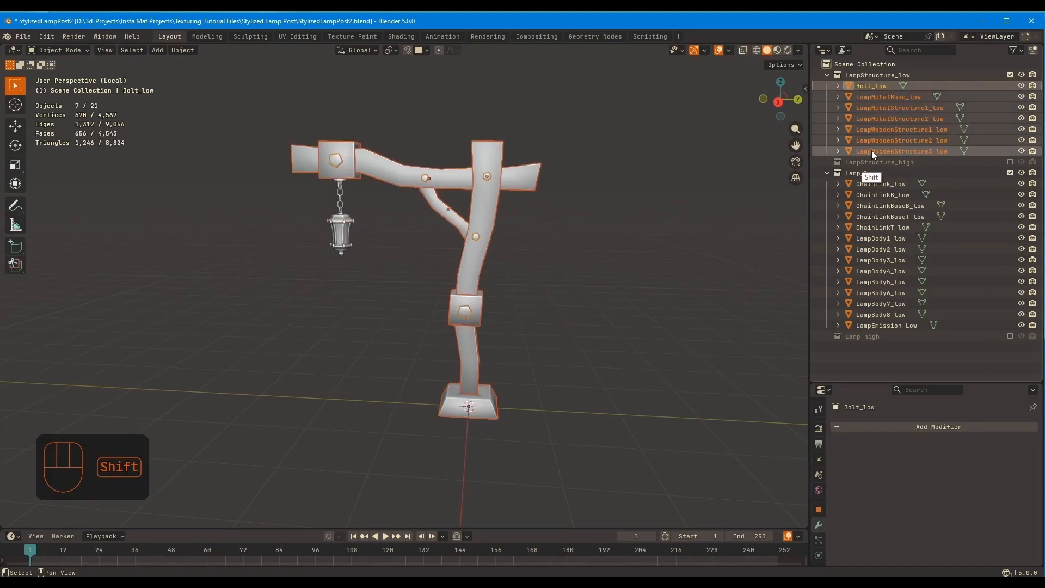
click(868, 162)
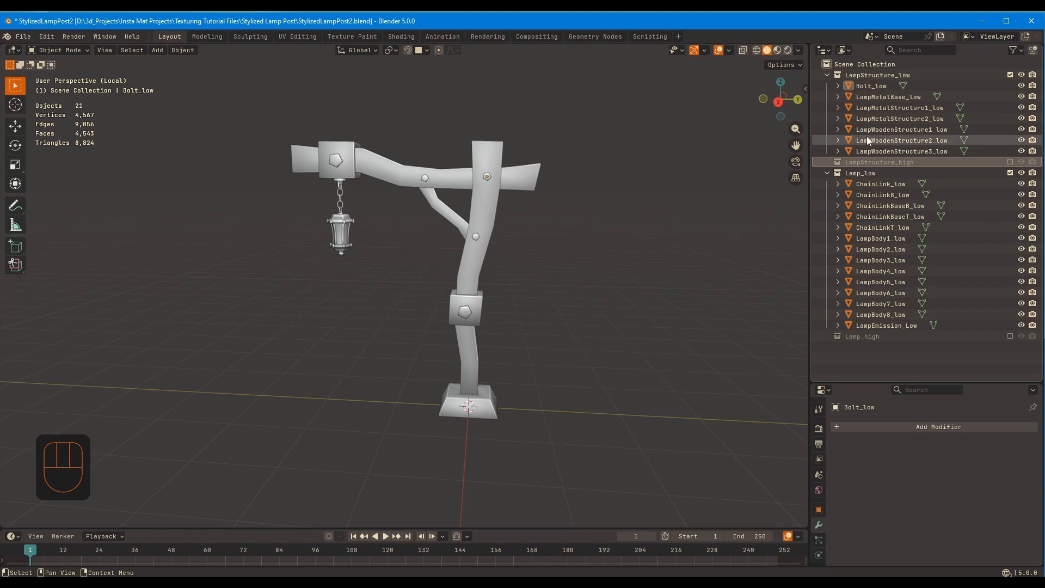
drag(370, 286, 308, 178)
click(882, 86)
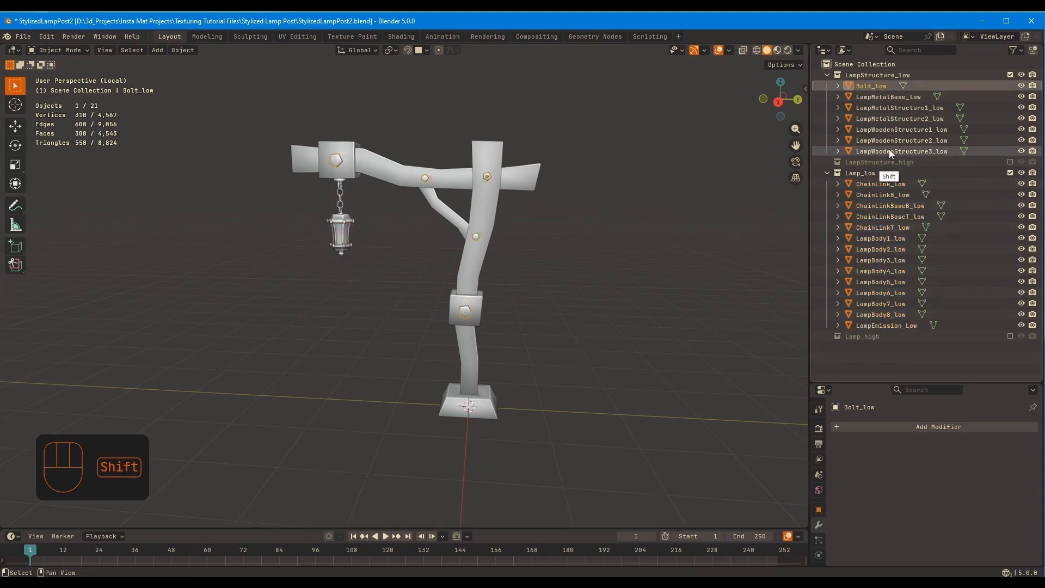
shift+click(889, 150)
click(641, 254)
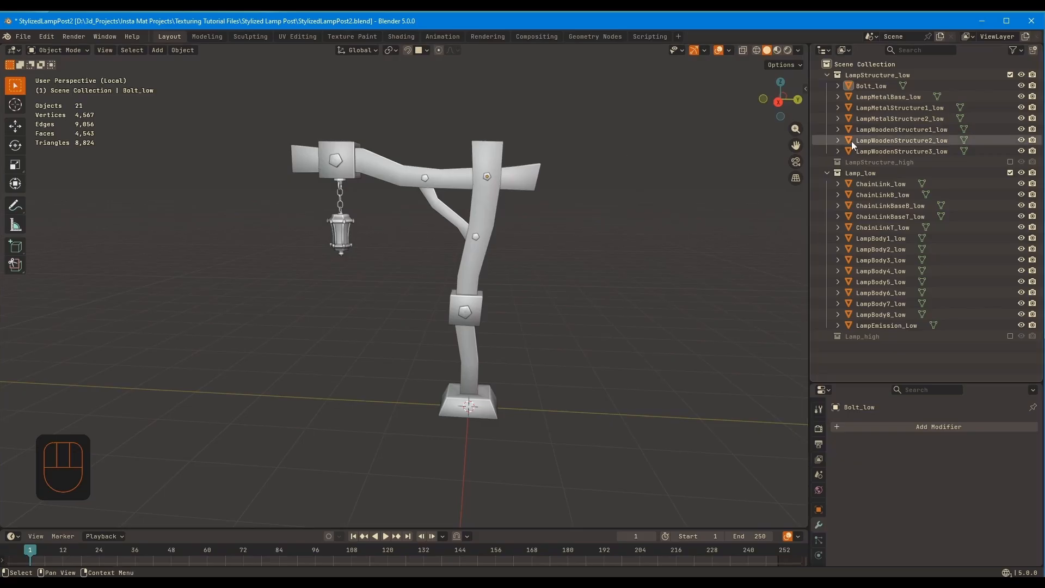
click(341, 231)
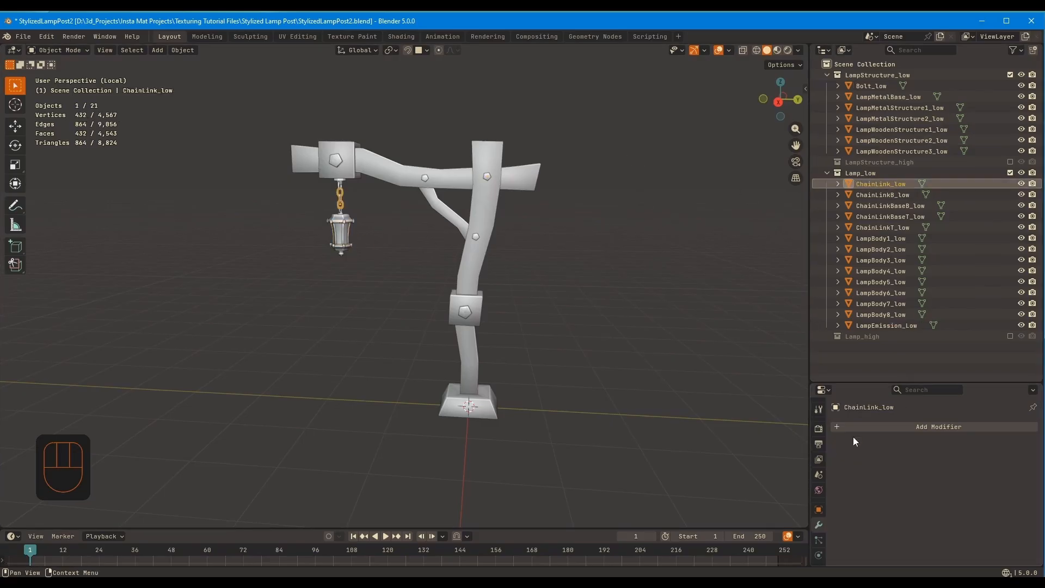
Create a new material on Bolt_low and name it Lamp_Stucture
click(871, 86)
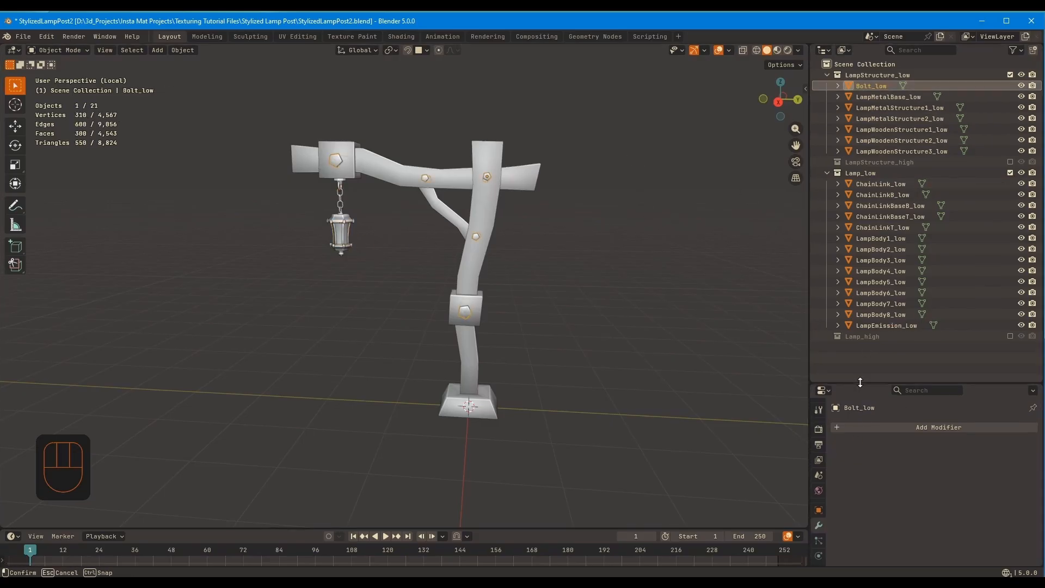
drag(859, 382, 858, 199)
click(890, 292)
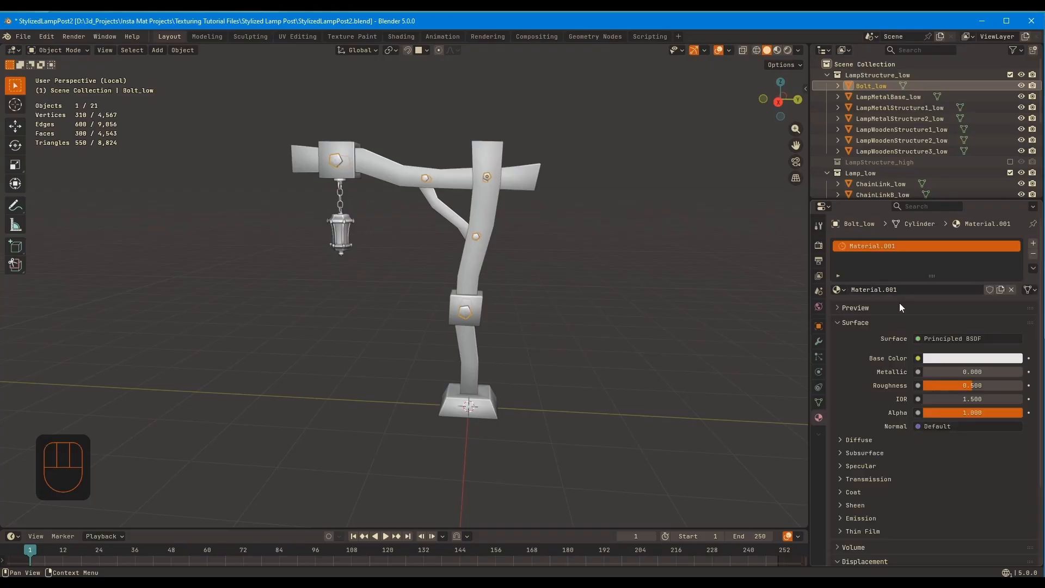
click(903, 290)
text(Lamp Stucture)
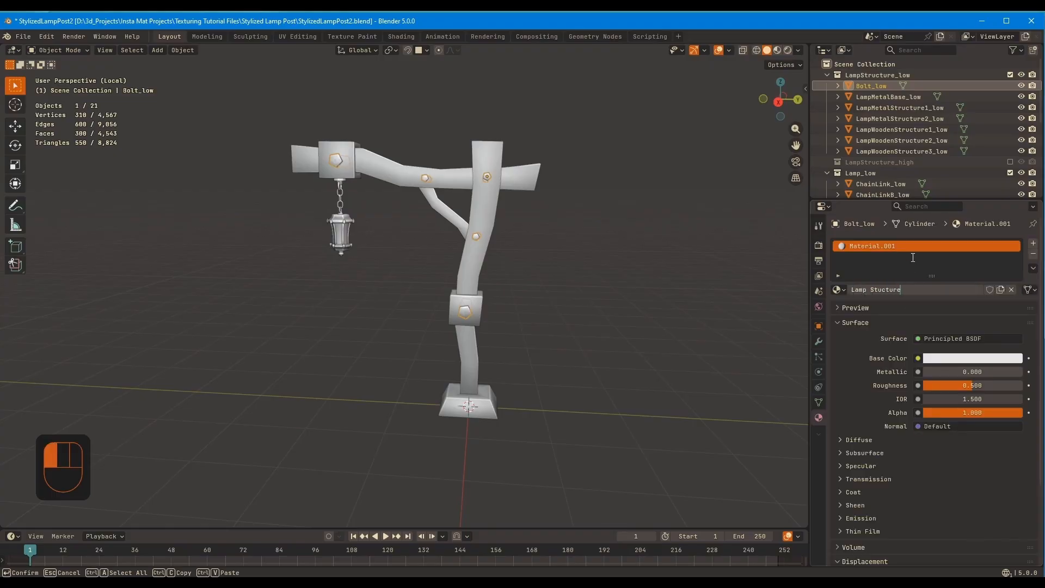
key(Delete)
text(_)
key(Return)
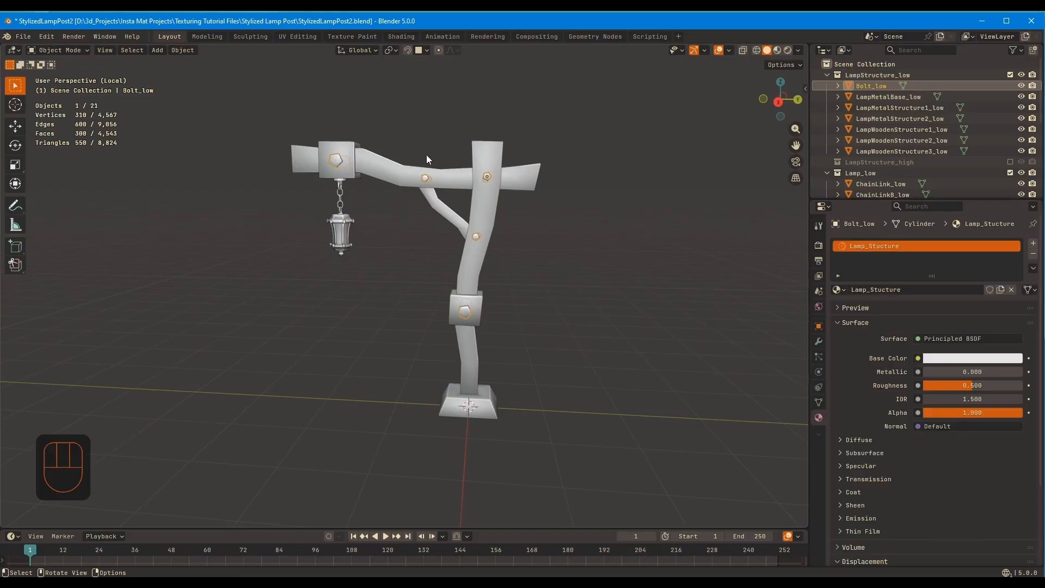
Link Bolt_low's material to all LampStructure_low objects and check it on the individual metal and wooden parts
shift+click(890, 151)
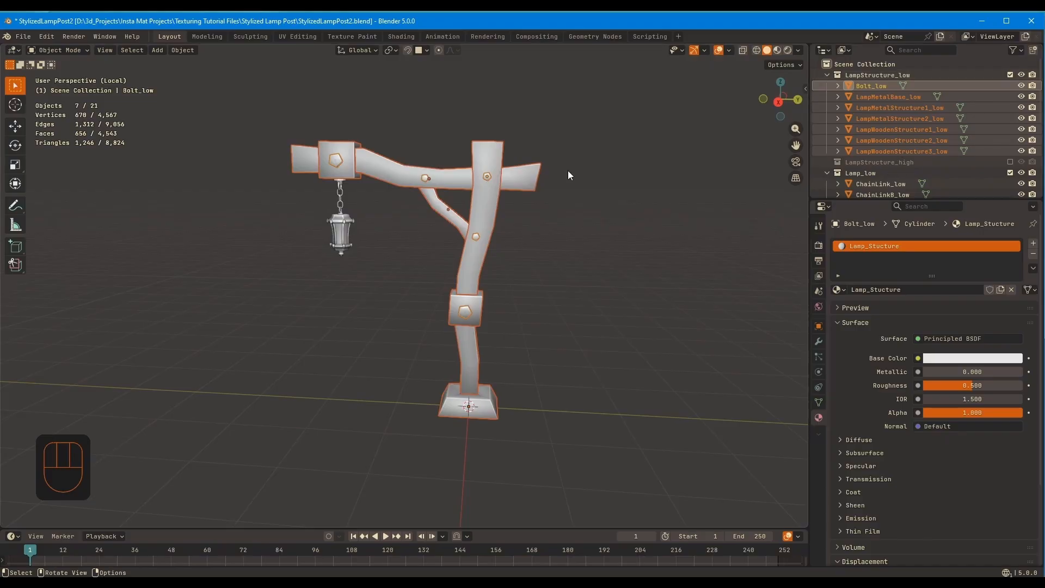
middle_drag(514, 216, 547, 188)
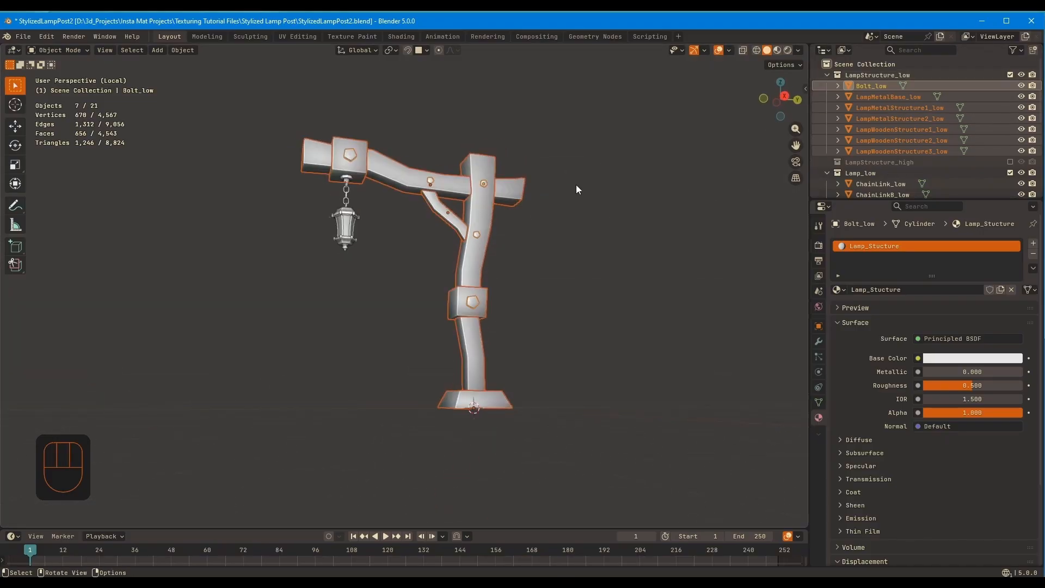
key(ctrl+l)
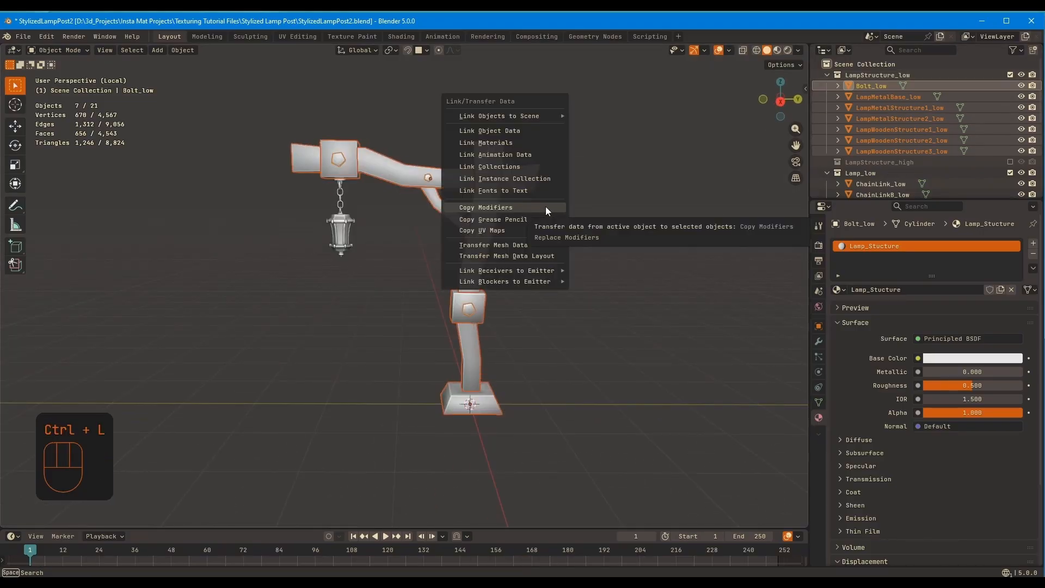
click(522, 143)
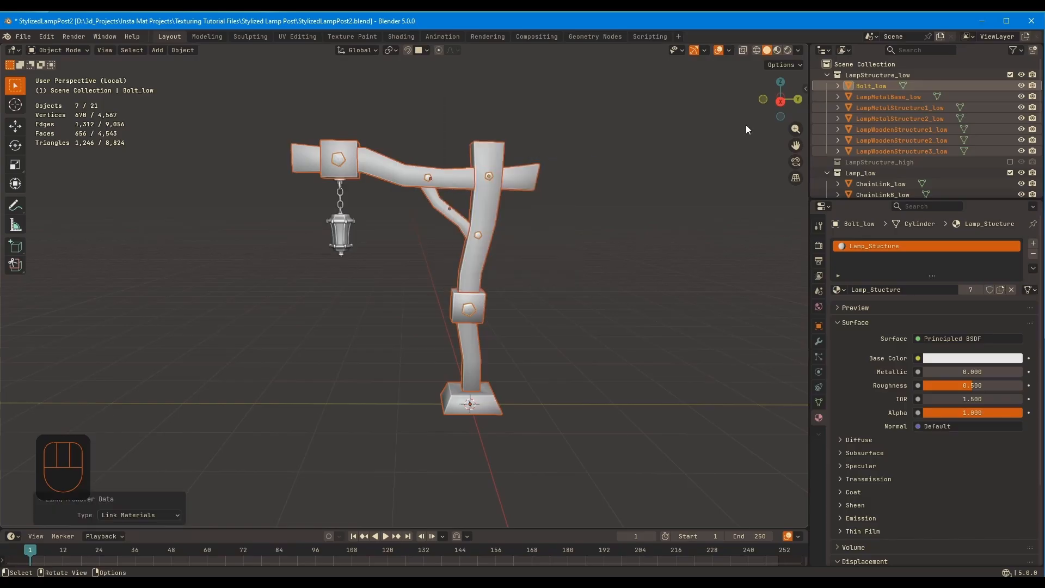
click(889, 98)
click(887, 109)
click(885, 120)
click(883, 132)
click(880, 151)
Select all Lamp_low objects with ChainLink_low active and give it a new material named Lamp_Light
middle_drag(877, 183, 880, 87)
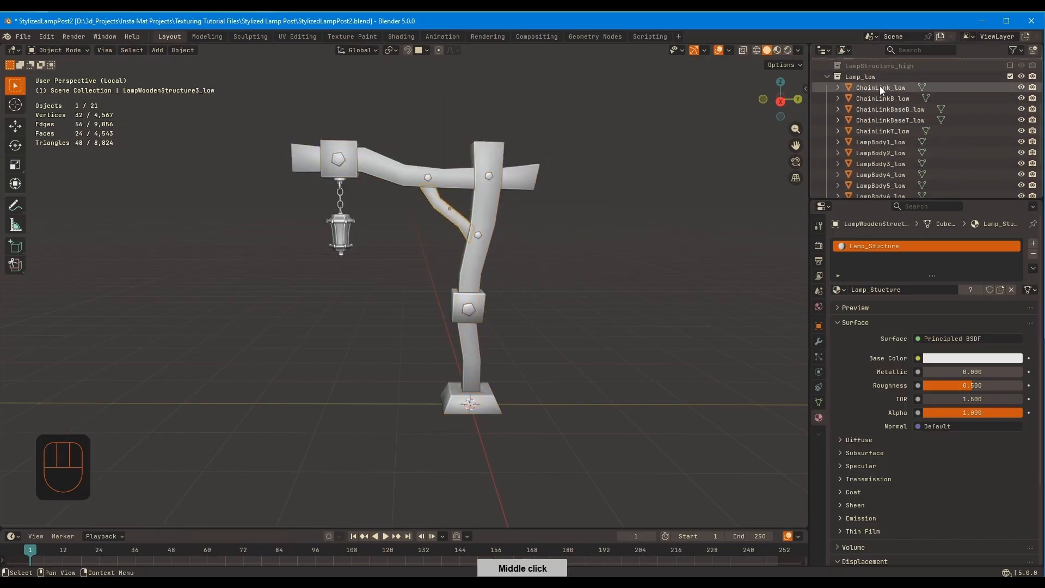
click(880, 87)
middle_drag(876, 226, 874, 249)
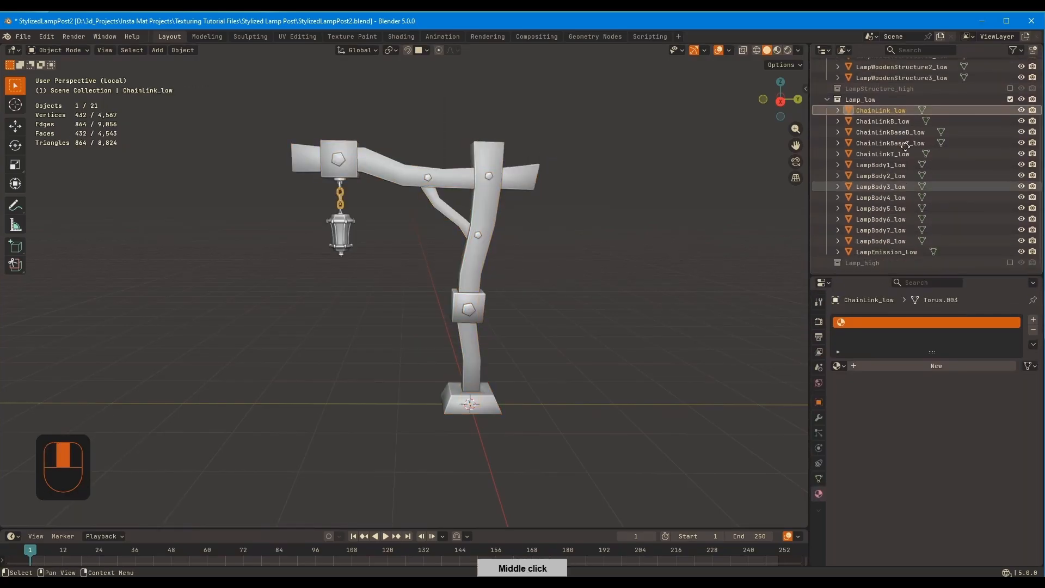
shift+click(874, 249)
click(873, 369)
click(895, 365)
text(Lamp_)
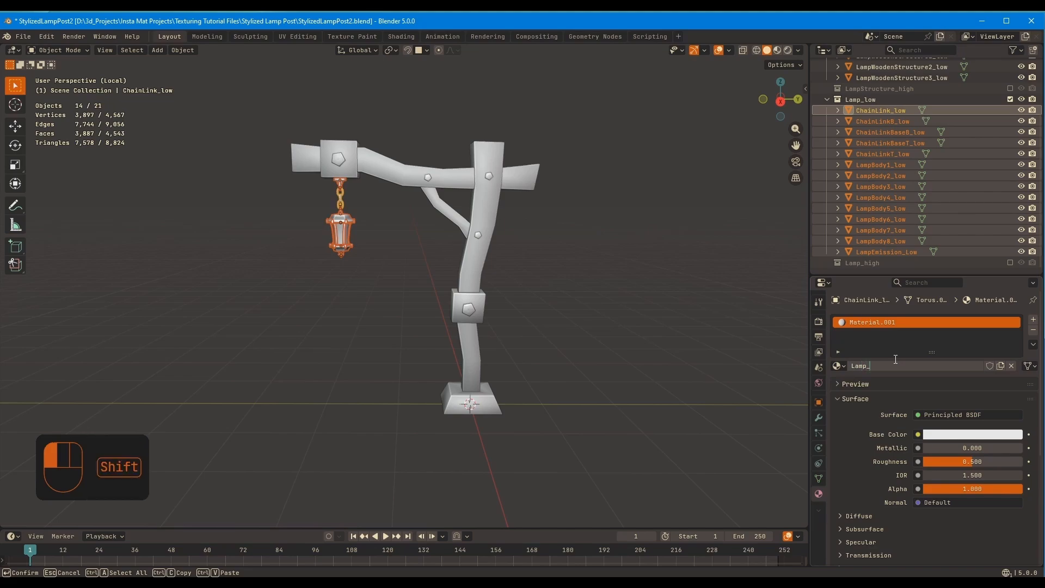
text(Light)
key(Return)
Link the Lamp_Light material to all selected lamp objects, clear the selection and save the file
ctrl+middle_drag(586, 248, 580, 248)
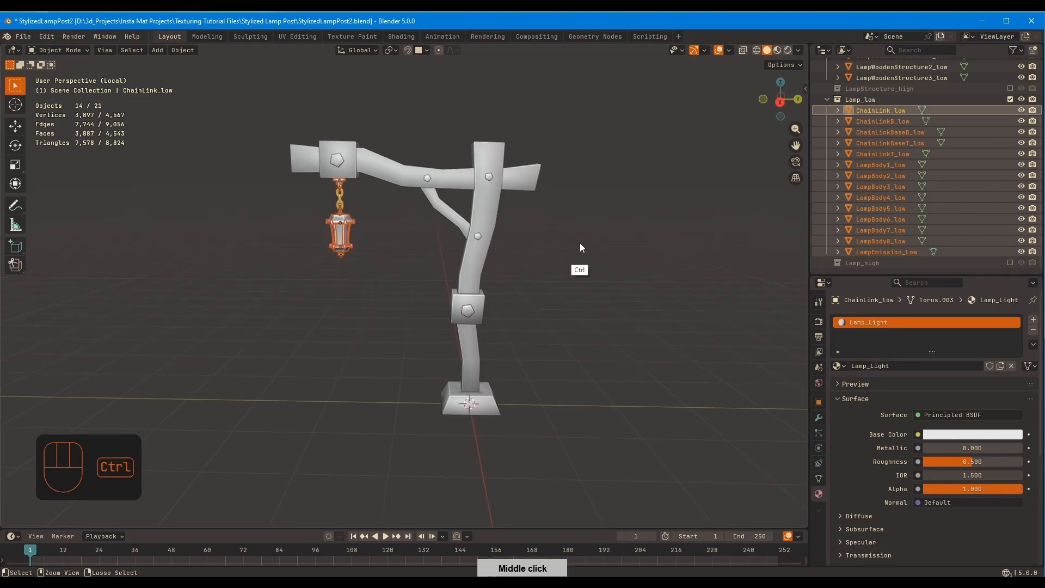
key(ctrl+l)
click(579, 243)
click(650, 237)
mouse_move(656, 236)
middle_down()
mouse_move(677, 232)
mouse_move(648, 240)
middle_up()
key(ctrl+s)
Enlarge the Outliner to list both low-poly collections and check the material on LampMetalBase_low
drag(854, 276, 855, 371)
middle_drag(900, 227, 901, 203)
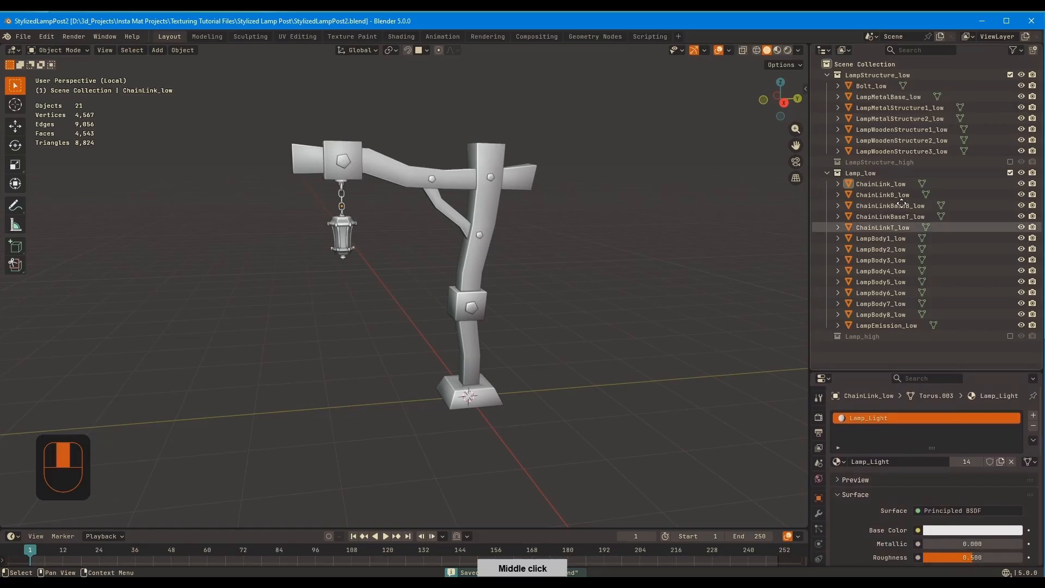
click(914, 97)
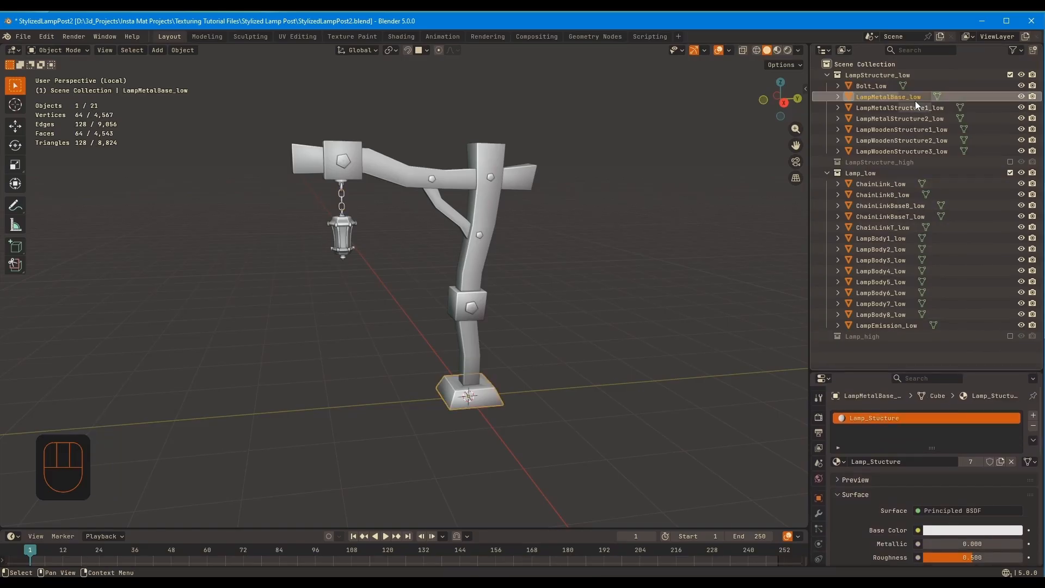
Enable the Lamp_high and LampStructure_high collections alongside the low-poly collections, and clear the selection
click(1010, 336)
click(1010, 163)
middle_drag(920, 259, 903, 99)
ctrl+middle_drag(660, 244, 653, 286)
click(617, 270)
shift+middle_drag(540, 261, 551, 276)
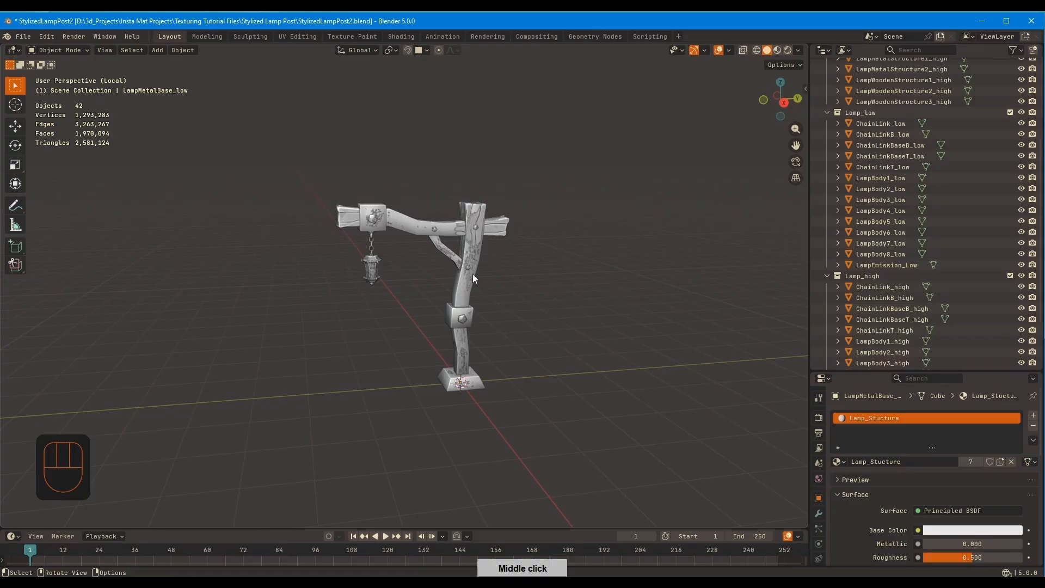
Select all low- and high-poly lamp post objects, apply Shade Smooth to them, and clear the selection
drag(273, 161, 552, 392)
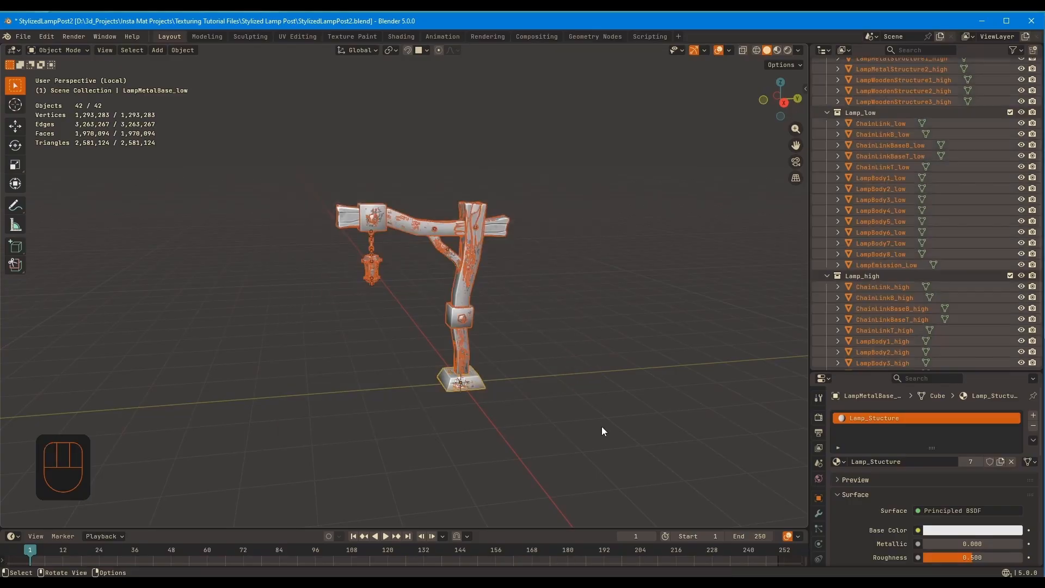
right_click(471, 226)
click(465, 220)
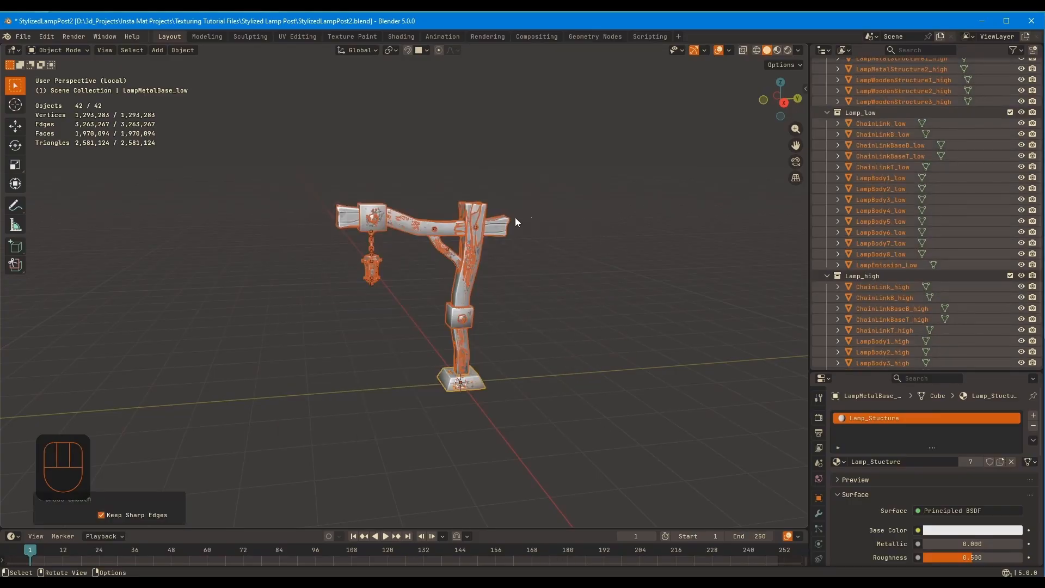
click(554, 220)
Inspect the overlapping low- and high-poly meshes and compare their object names, checking Bolt_low, Bolt_high and LampEmission_low
middle_drag(561, 220, 573, 223)
ctrl+middle_drag(472, 253, 506, 164)
ctrl+middle_drag(521, 218, 491, 256)
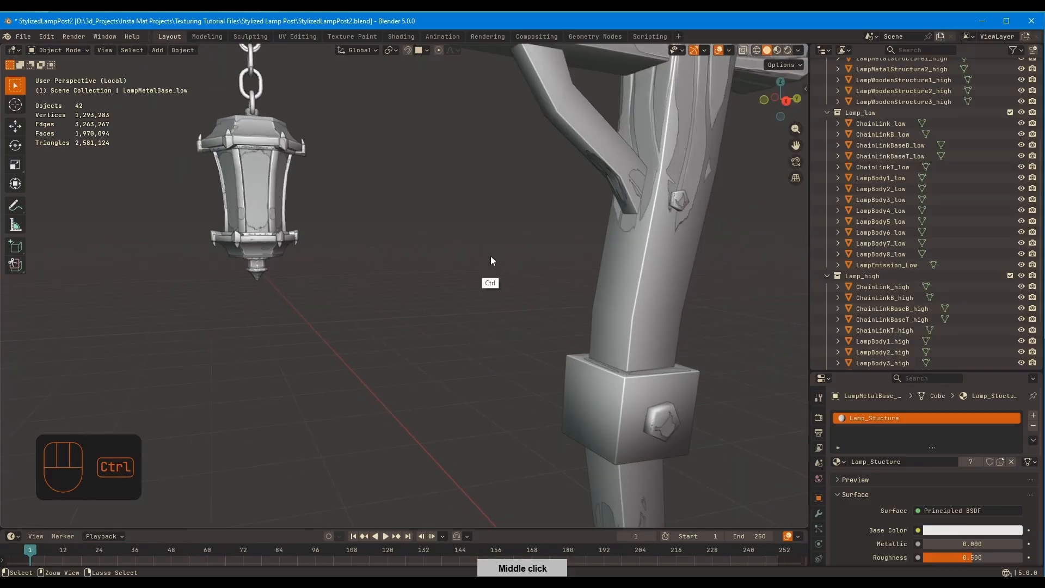
ctrl+middle_drag(648, 227, 594, 262)
scroll(870, 261, up, 6)
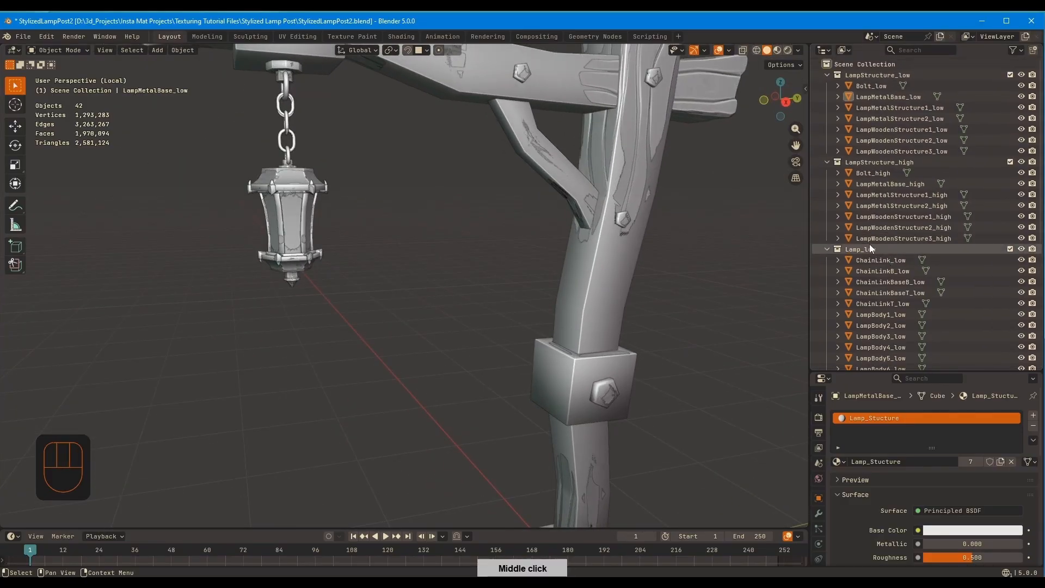
click(871, 86)
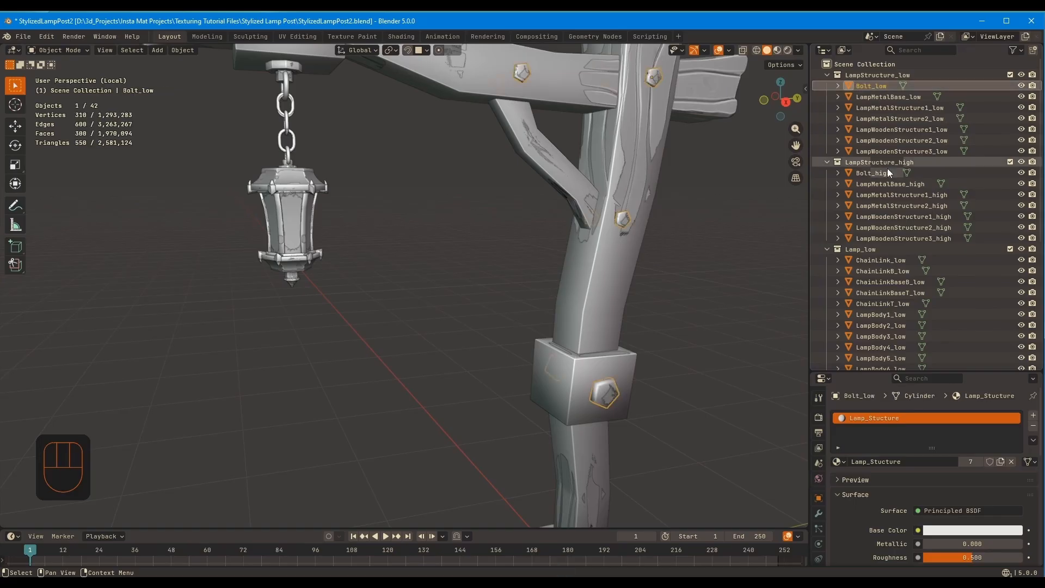
click(887, 173)
scroll(909, 253, down, 5)
click(907, 263)
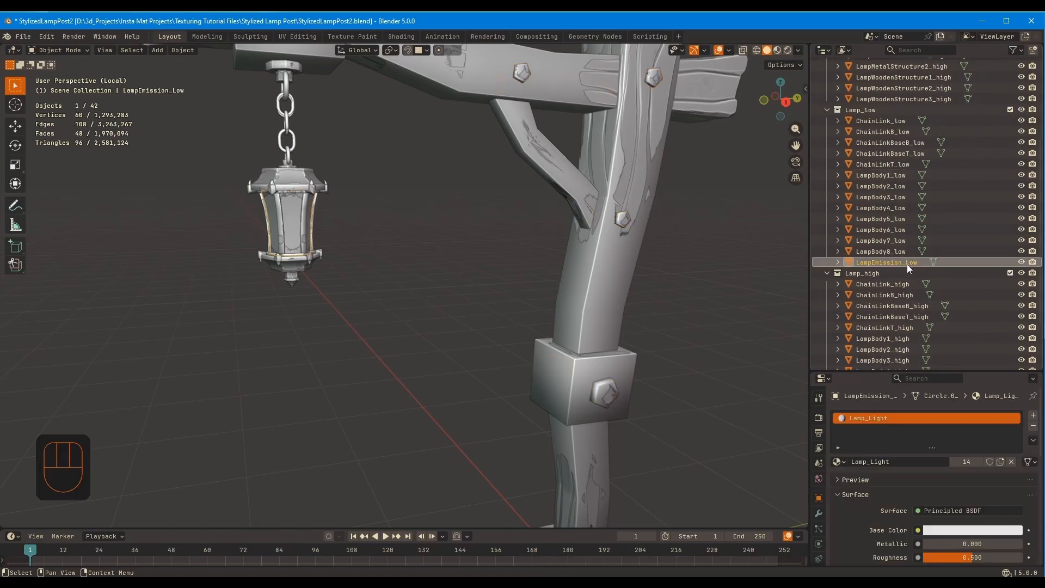
scroll(907, 263, down, 3)
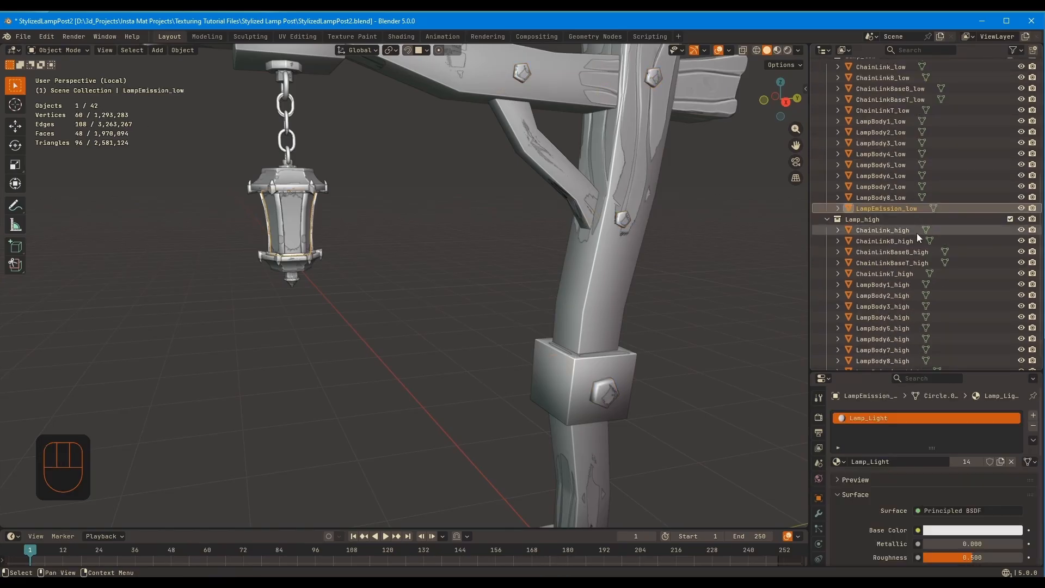
scroll(917, 234, down, 1)
scroll(907, 199, up, 4)
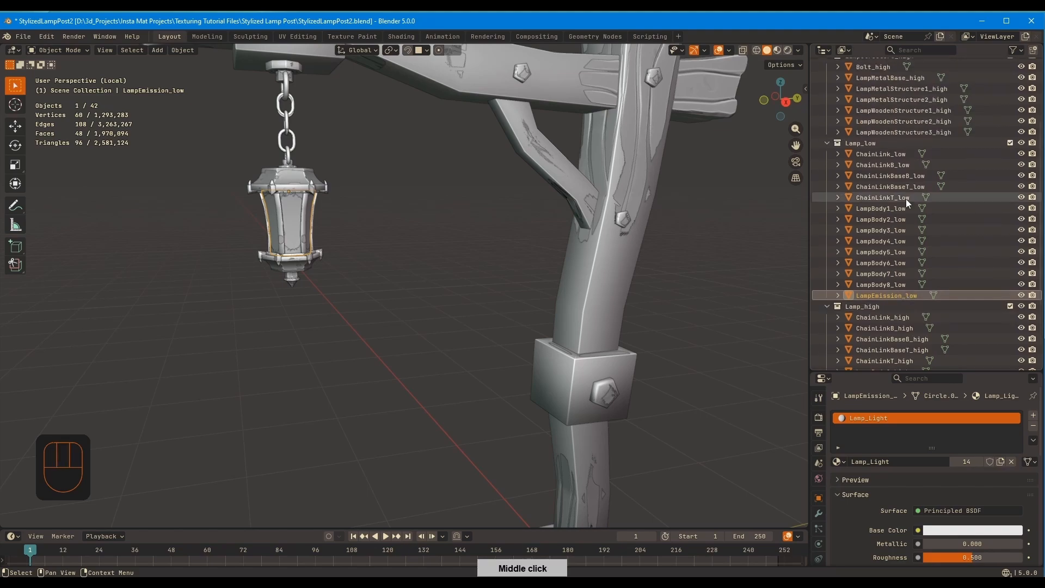
scroll(908, 202, up, 5)
Clear the object selection and save the lamp post file
click(760, 193)
middle_drag(760, 193, 640, 240)
key(ctrl+s)
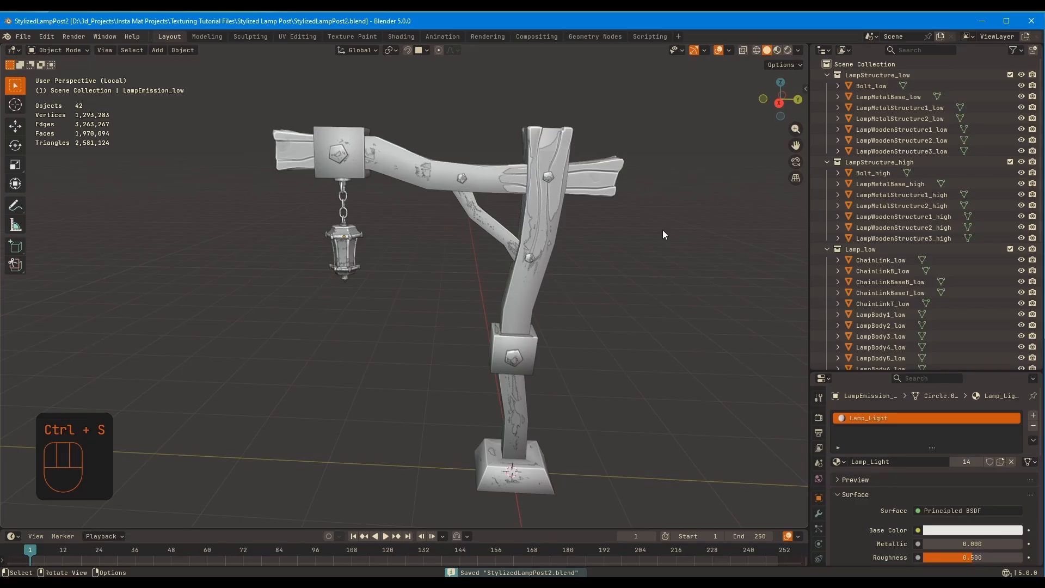
Select all objects in LampStructure_low and Lamp_low, and exclude both high-poly collections
click(876, 87)
shift+click(894, 152)
click(1010, 162)
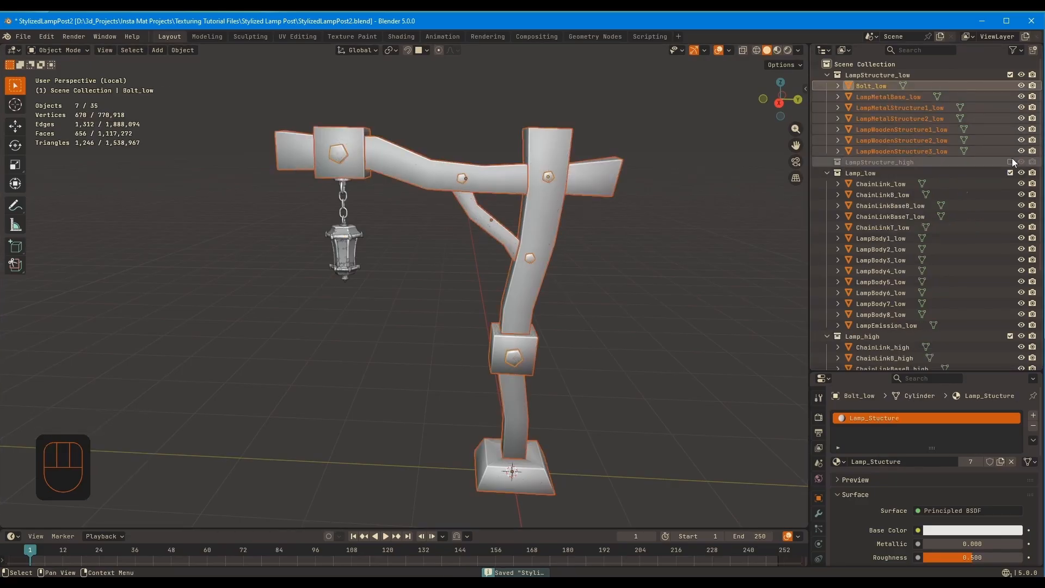
ctrl+click(881, 184)
ctrl+shift+click(886, 326)
click(1010, 335)
middle_drag(576, 251, 526, 230)
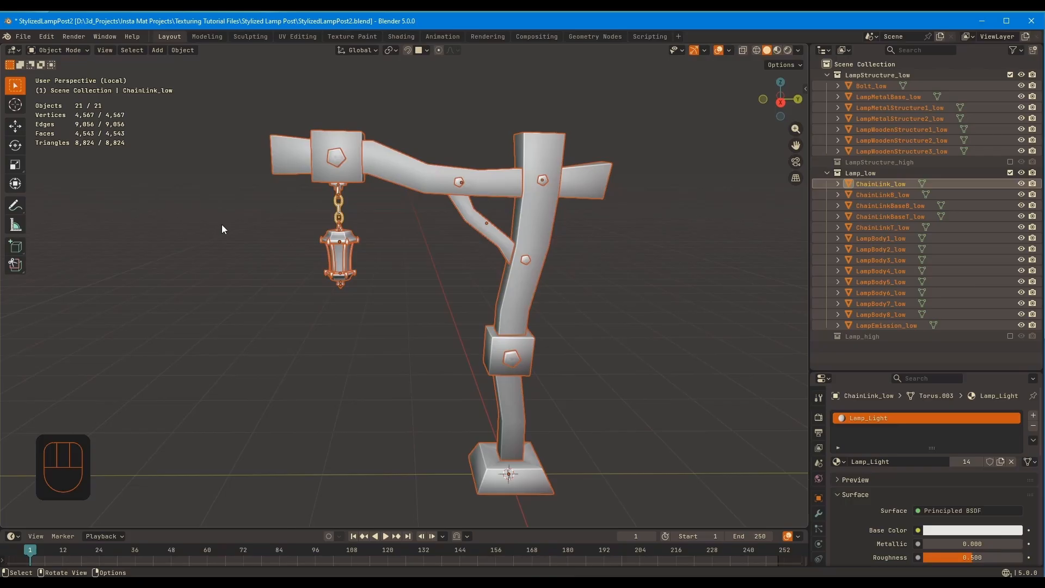
Set up an FBX export named StylizedLampPost_Low.fbx in the Stylized Lamp Post folder, limited to selected objects
key(q)
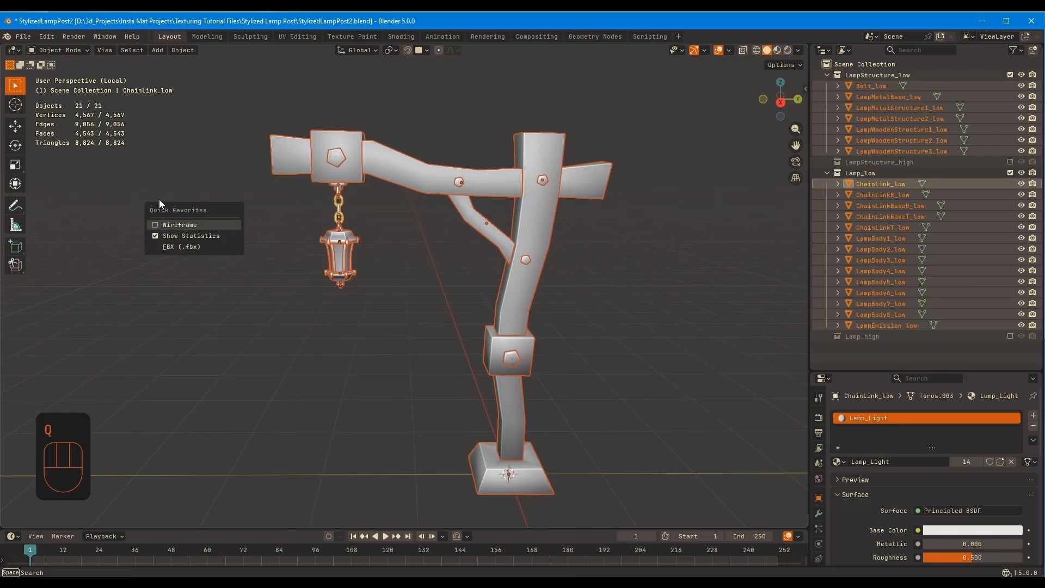
click(23, 37)
mouse_move(97, 227)
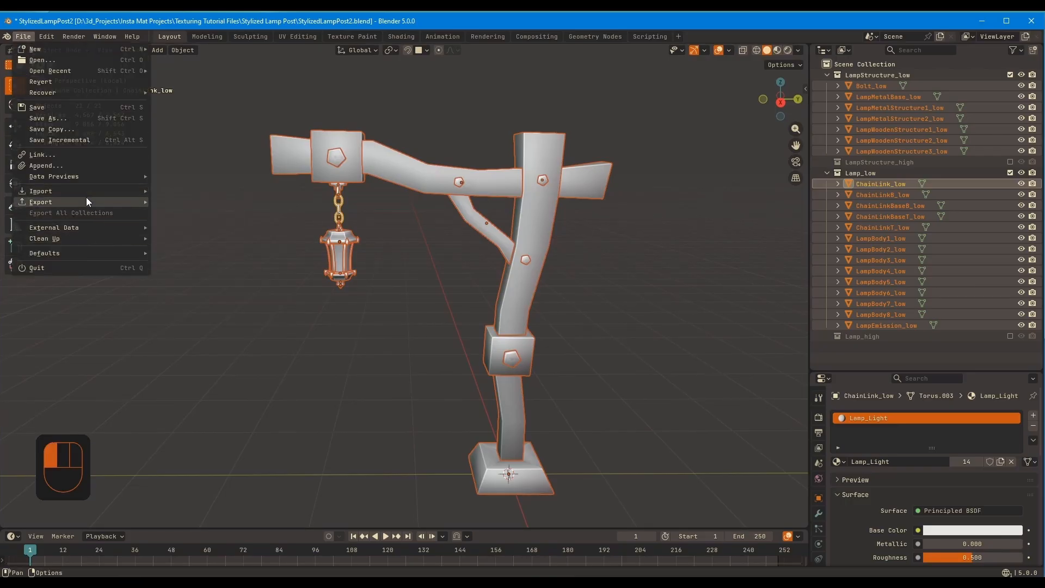
mouse_move(86, 200)
click(197, 289)
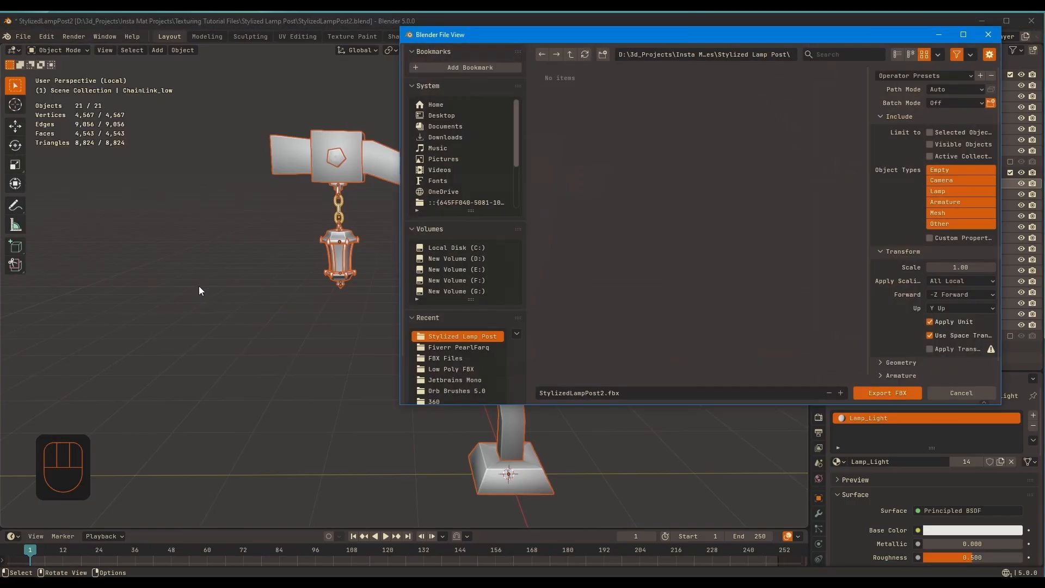
click(605, 393)
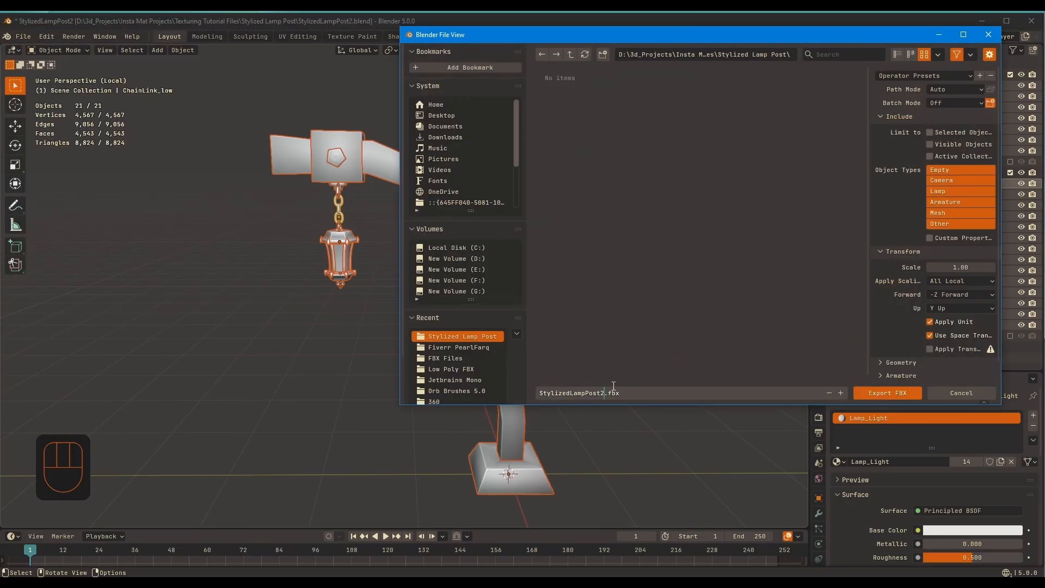
key(BackSpace)
text(_Low)
click(930, 132)
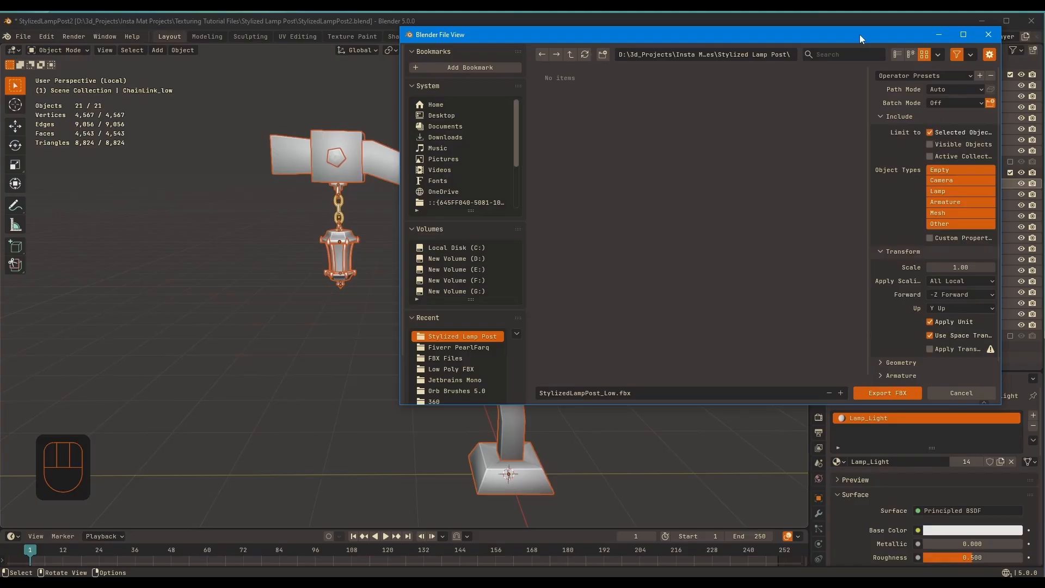
Check the transform and geometry export options, export the low-poly FBX, and clear the selection
drag(860, 34, 716, 32)
middle_drag(754, 297, 754, 281)
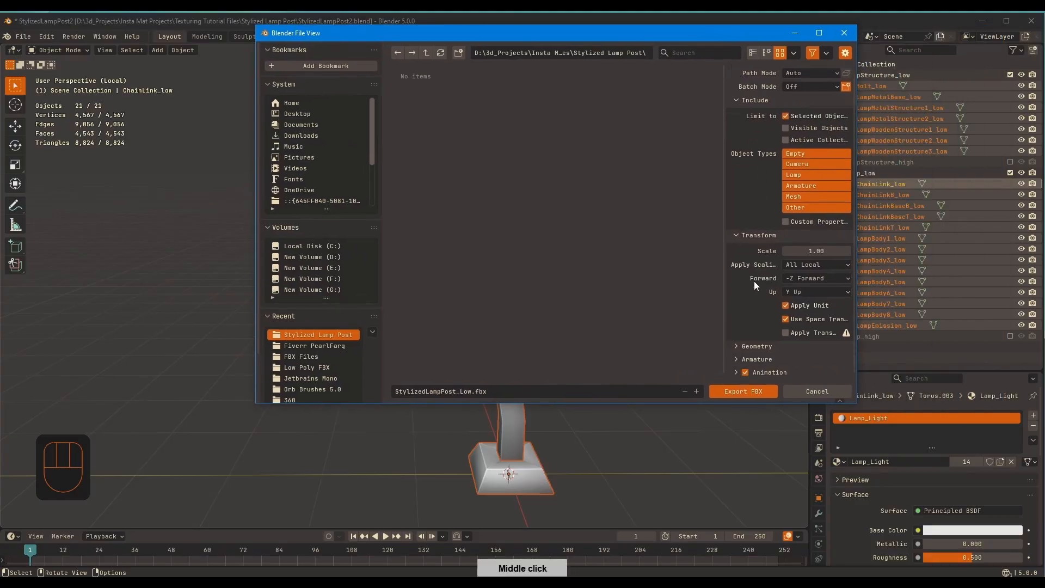
click(757, 346)
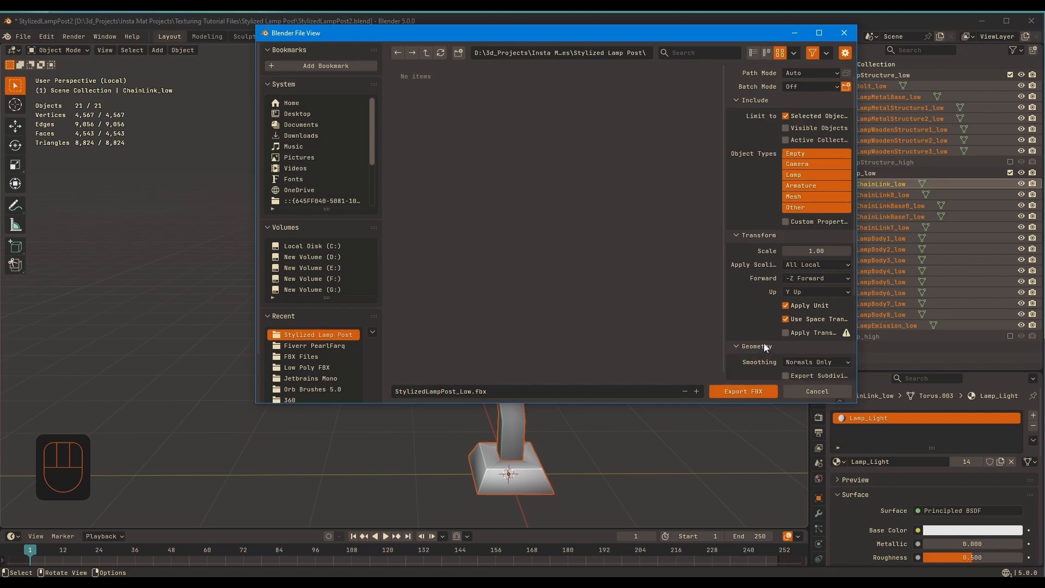
middle_drag(763, 342, 784, 250)
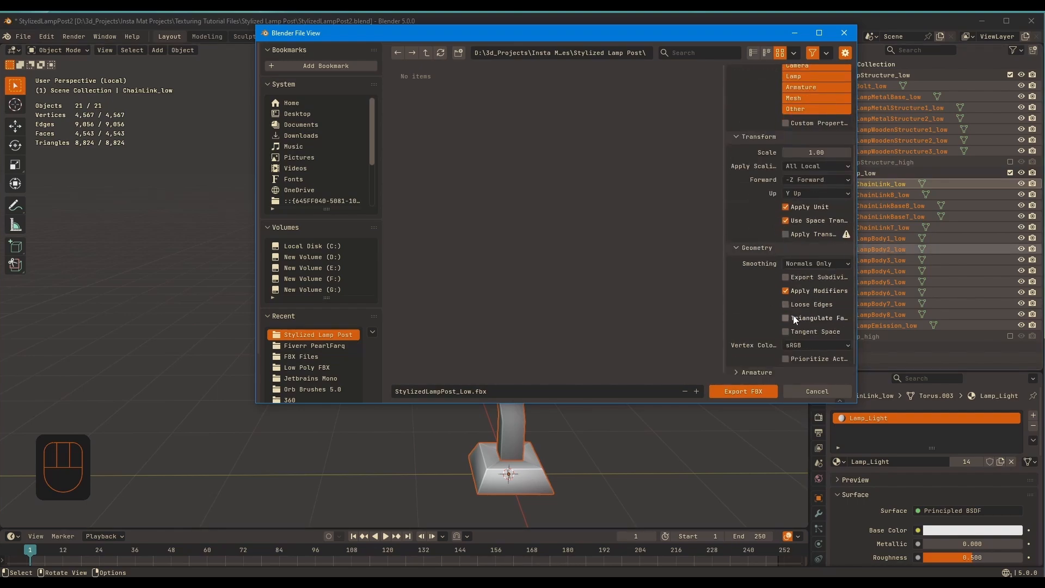
click(749, 389)
middle_drag(676, 221, 694, 230)
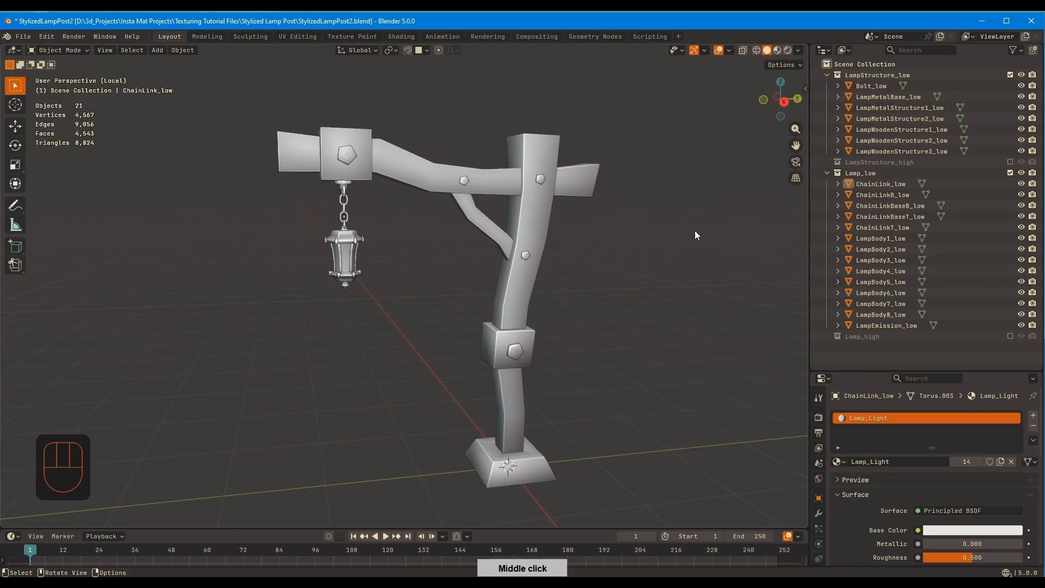
Exclude both low-poly collections, enable both high-poly collections, and select all of the high-poly objects
click(1010, 173)
click(1010, 74)
click(1010, 107)
click(1010, 86)
click(882, 99)
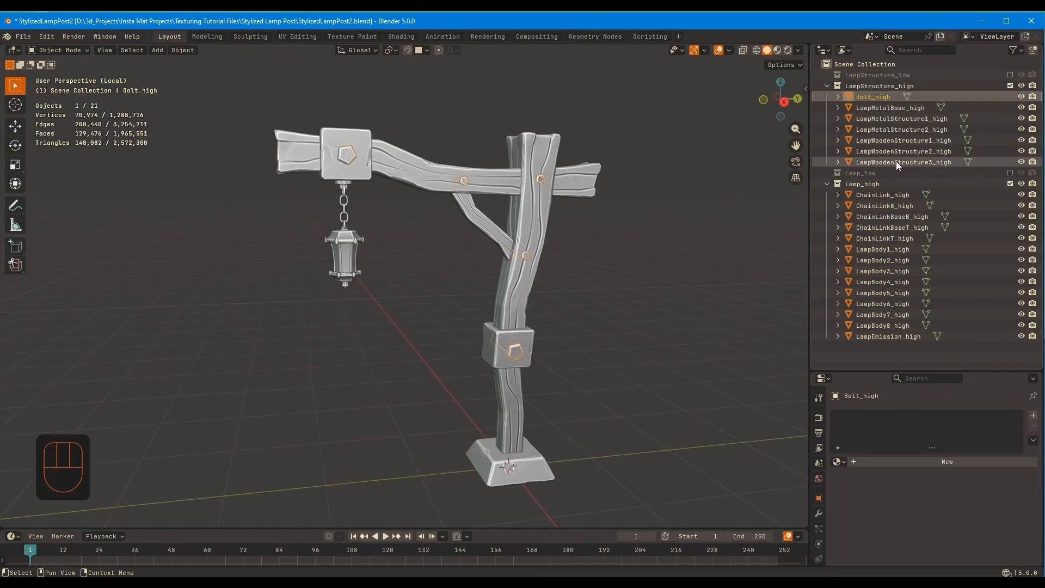
shift+click(896, 162)
shift+drag(830, 345, 883, 194)
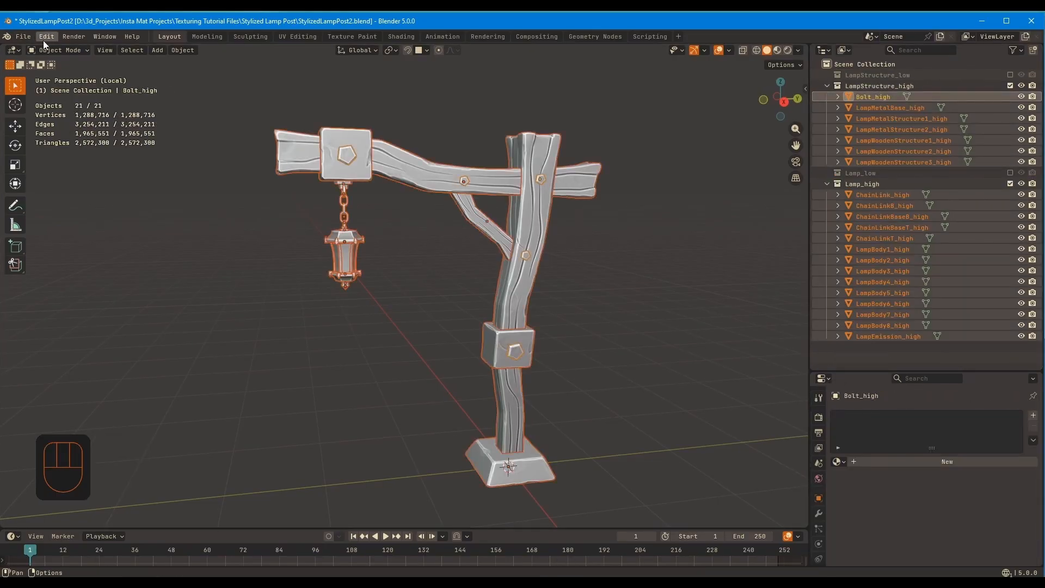
Export the selected high-poly objects as StylizedLampPost_High.fbx and clear the selection
click(23, 36)
mouse_move(55, 200)
click(179, 289)
click(471, 391)
click(471, 390)
key(BackSpace)
key(BackSpace)
key(BackSpace)
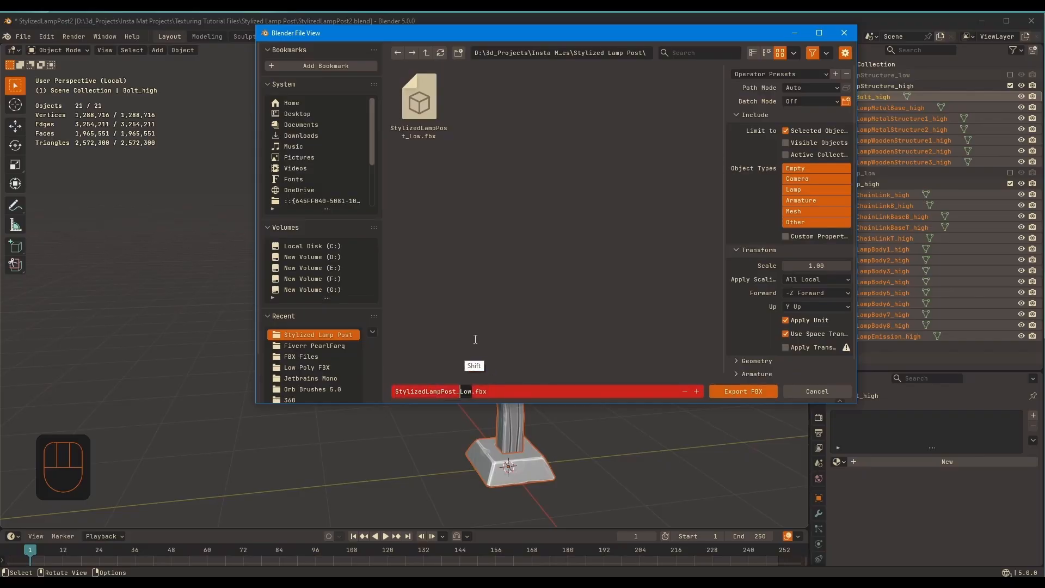
text(High)
key(Return)
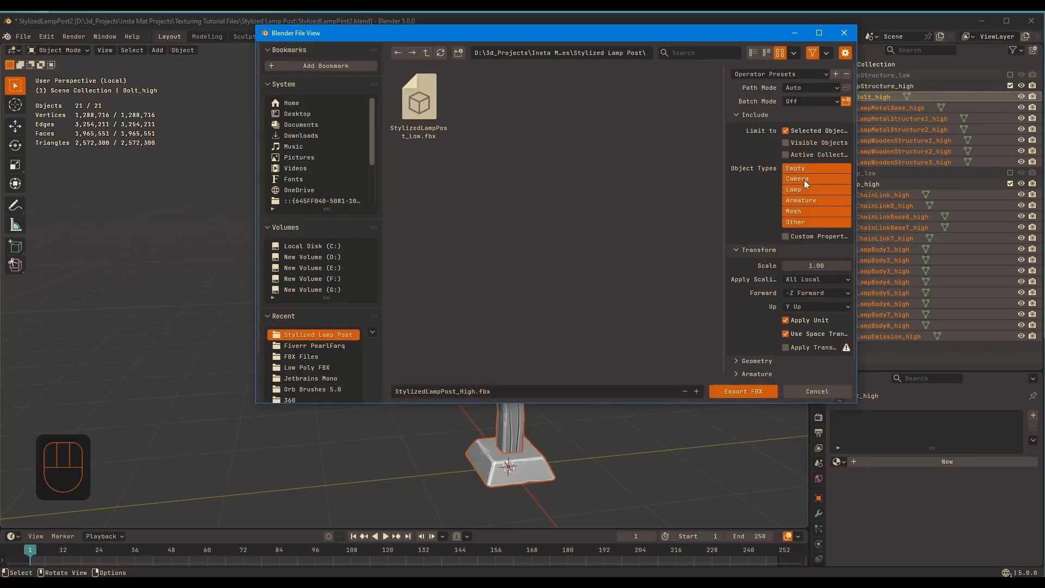
click(717, 389)
click(718, 389)
mouse_move(618, 198)
middle_down()
mouse_move(641, 207)
mouse_move(615, 201)
middle_up()
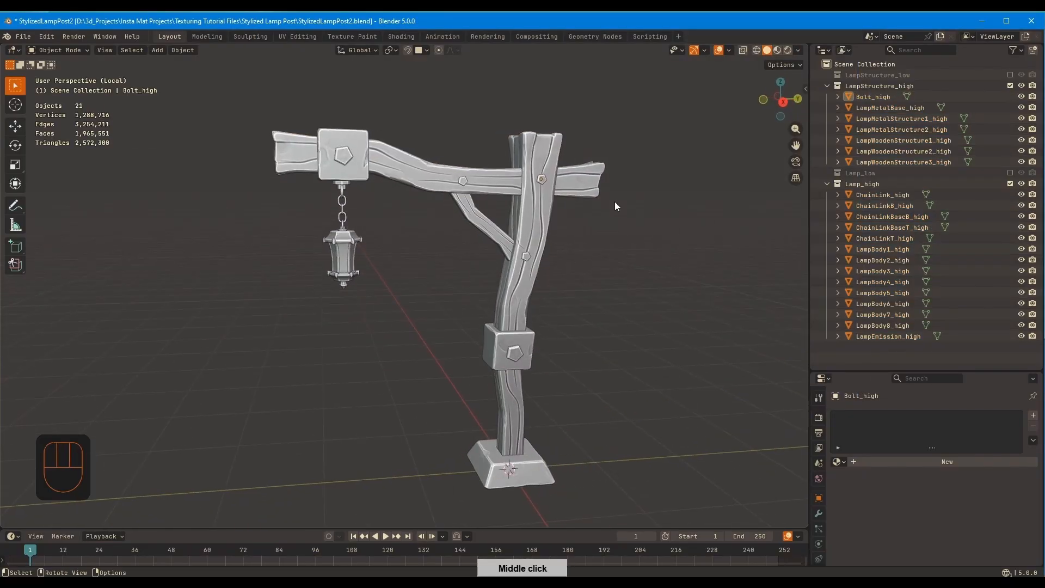
Open the file commands for the lamp post scene
click(24, 36)
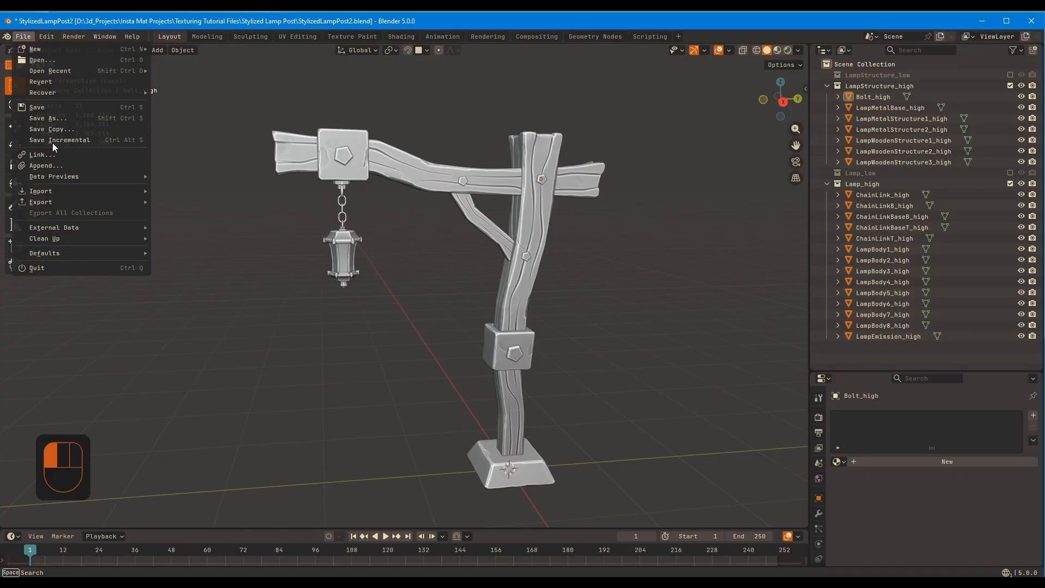